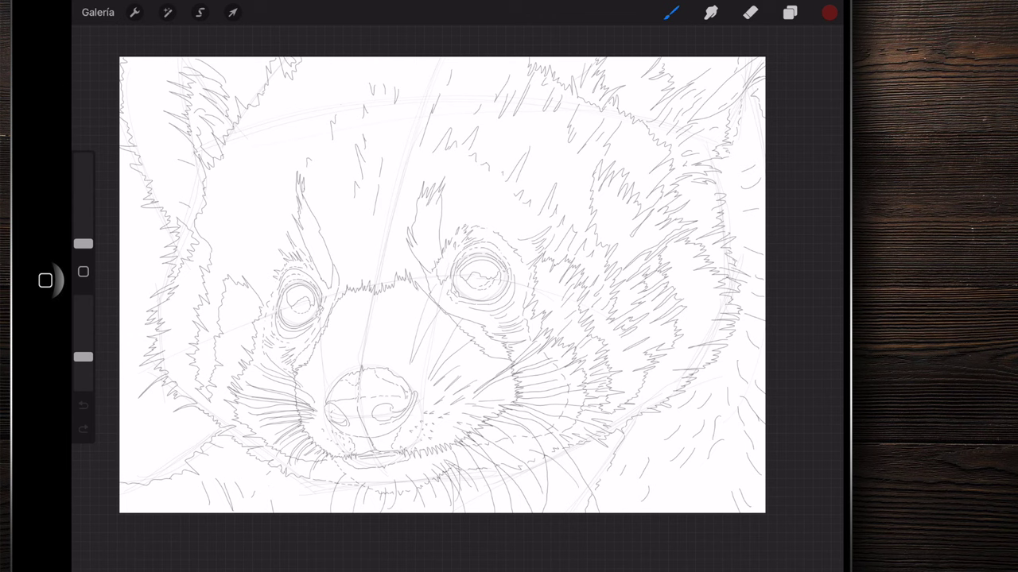
- Rename layer 'Capa 3' to 'Dibujo' from the Layers panel
click(789, 12)
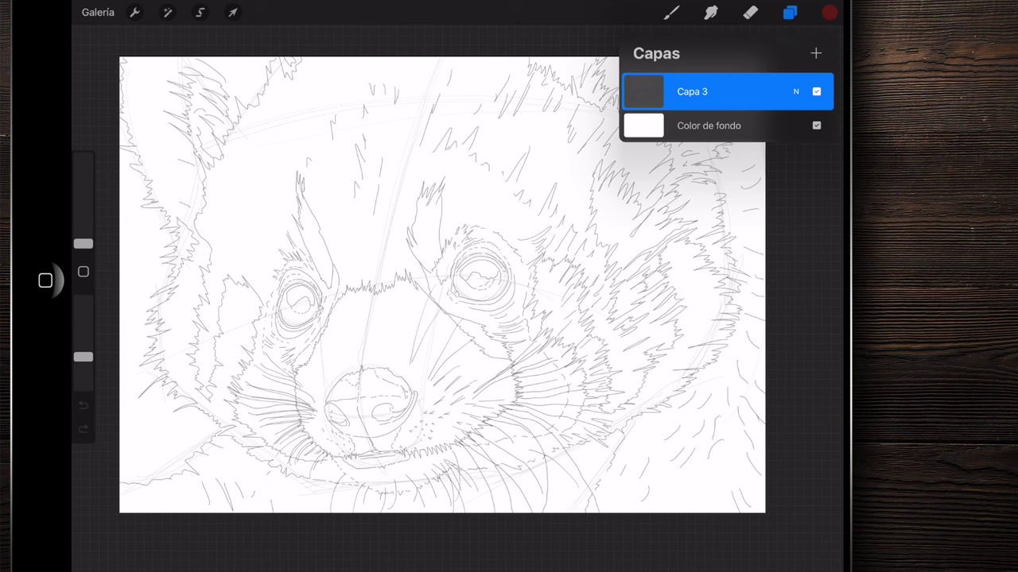
click(643, 92)
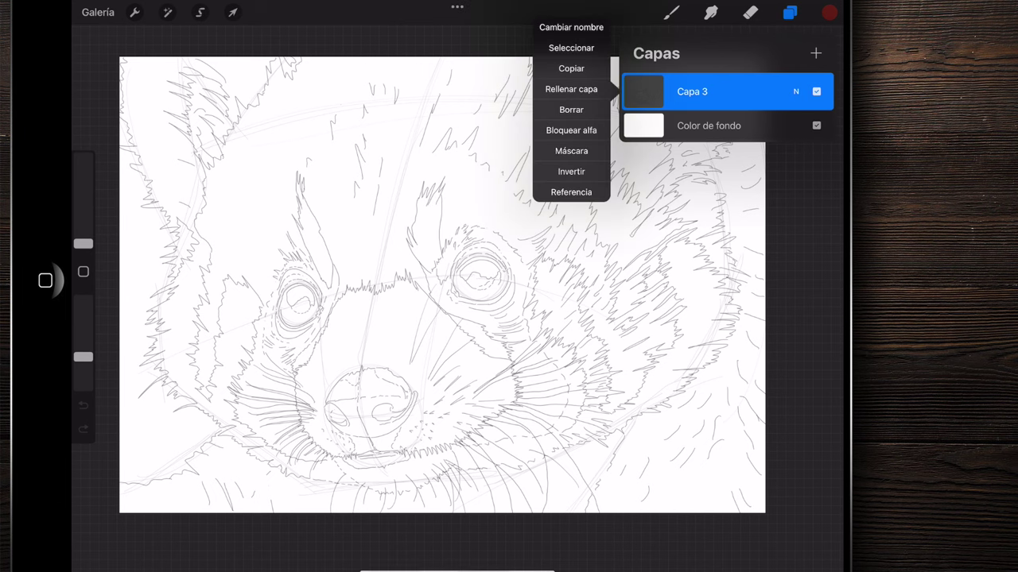
click(571, 27)
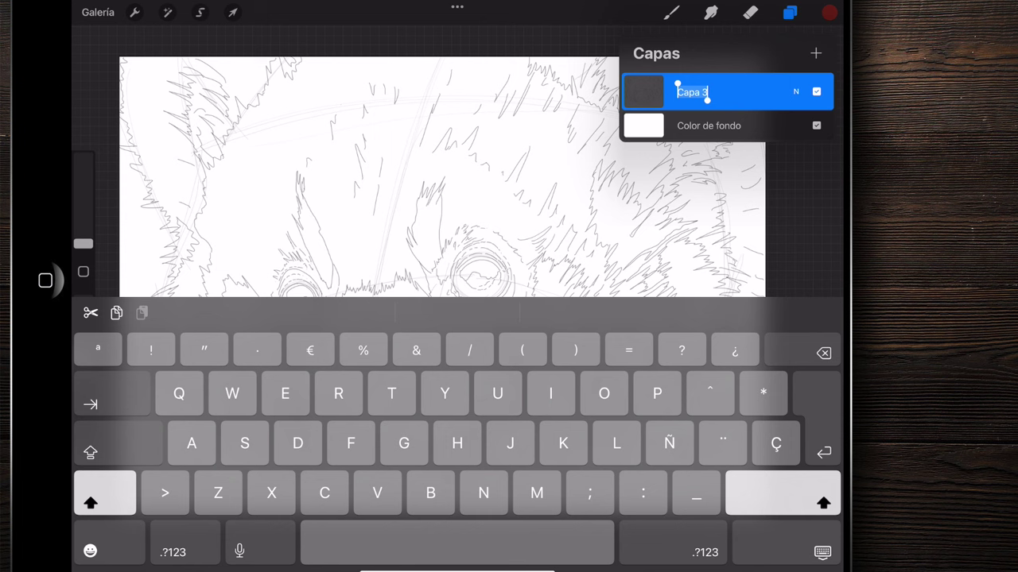
text(Dibujo)
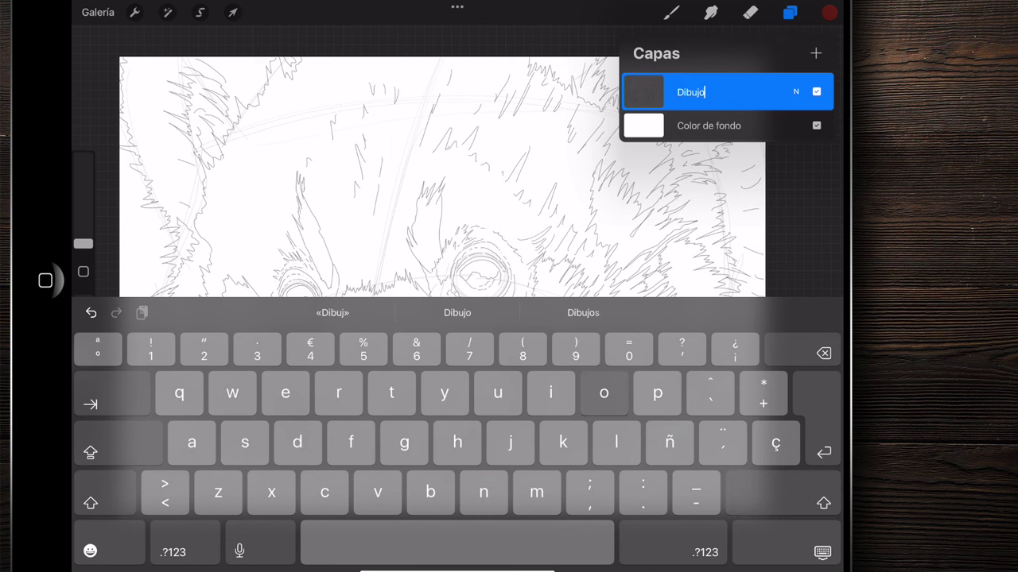
key(Return)
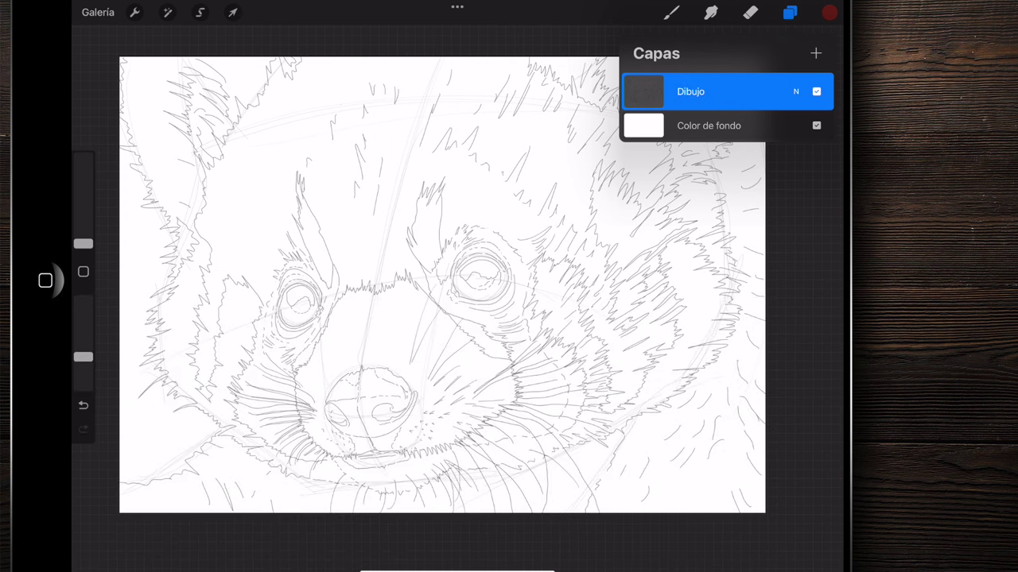
click(709, 126)
- Set the background colour to black and hide the background layer
click(628, 245)
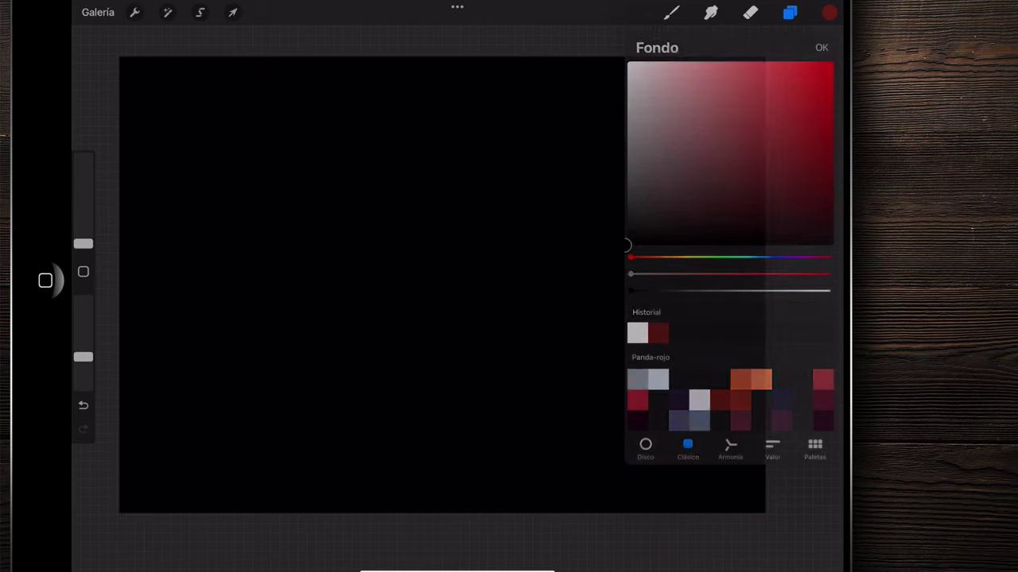
click(822, 47)
click(817, 126)
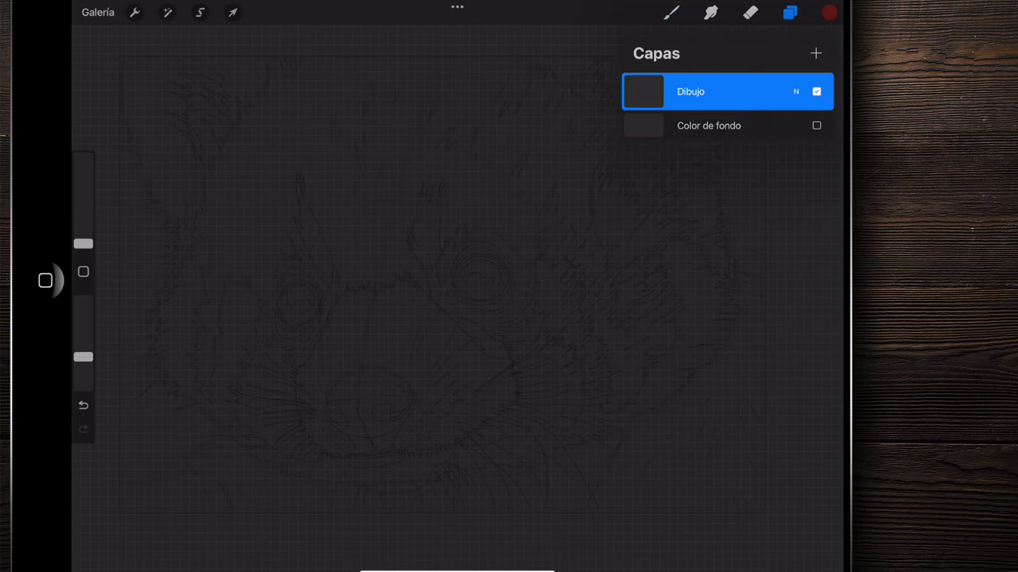
- Raise the Dibujo layer's Brillo to about 76% using Tono, Saturación, Brillo
click(643, 92)
click(167, 12)
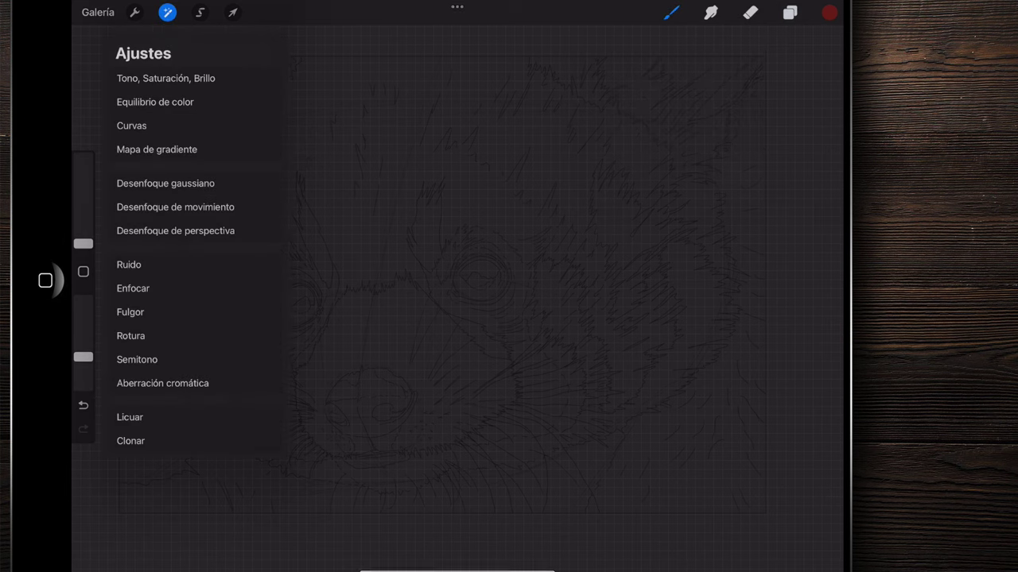
click(166, 78)
drag(651, 553, 679, 553)
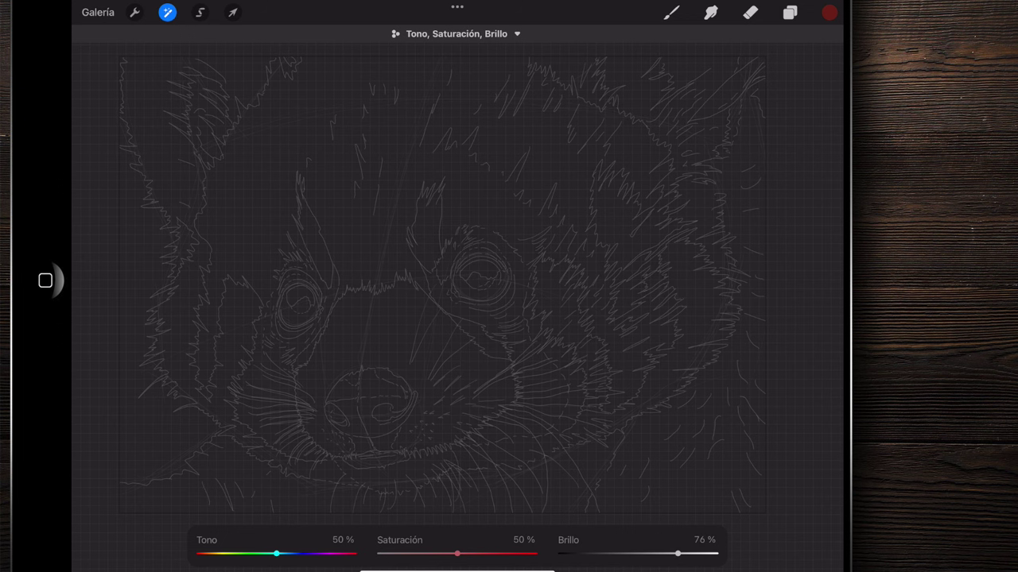
click(789, 12)
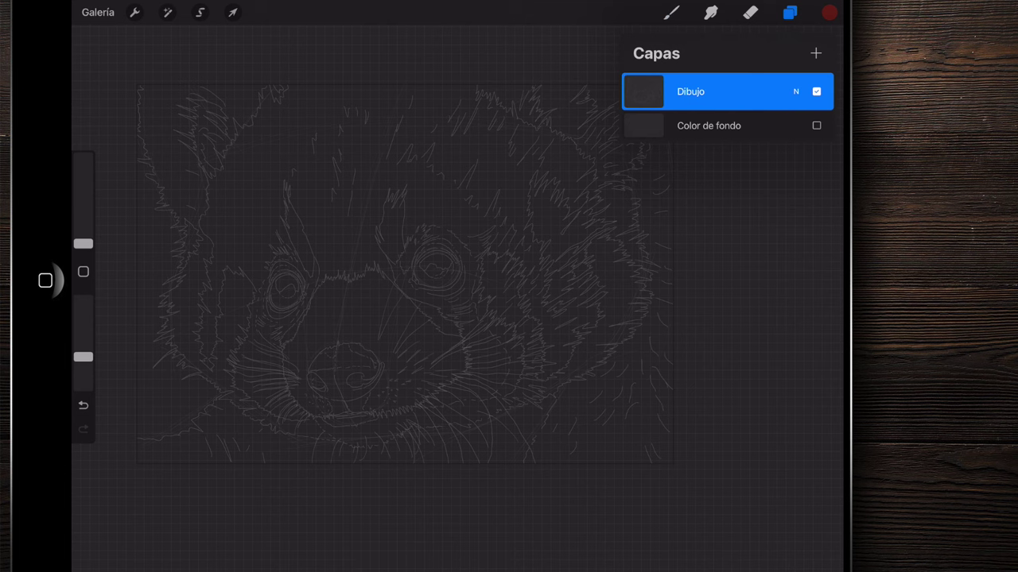
- Show the background layer again and set its colour to white
click(816, 126)
click(708, 126)
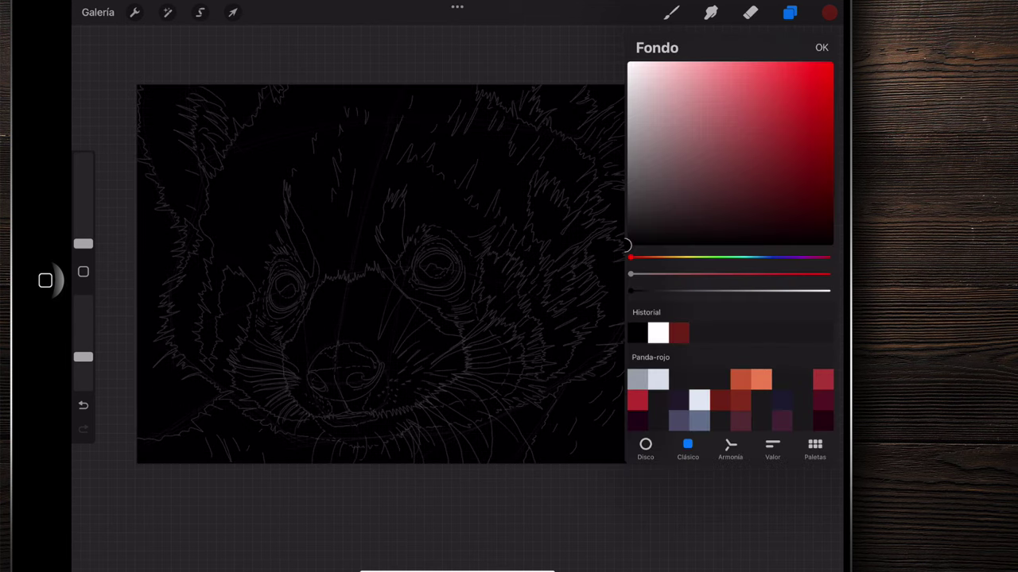
drag(625, 246, 633, 54)
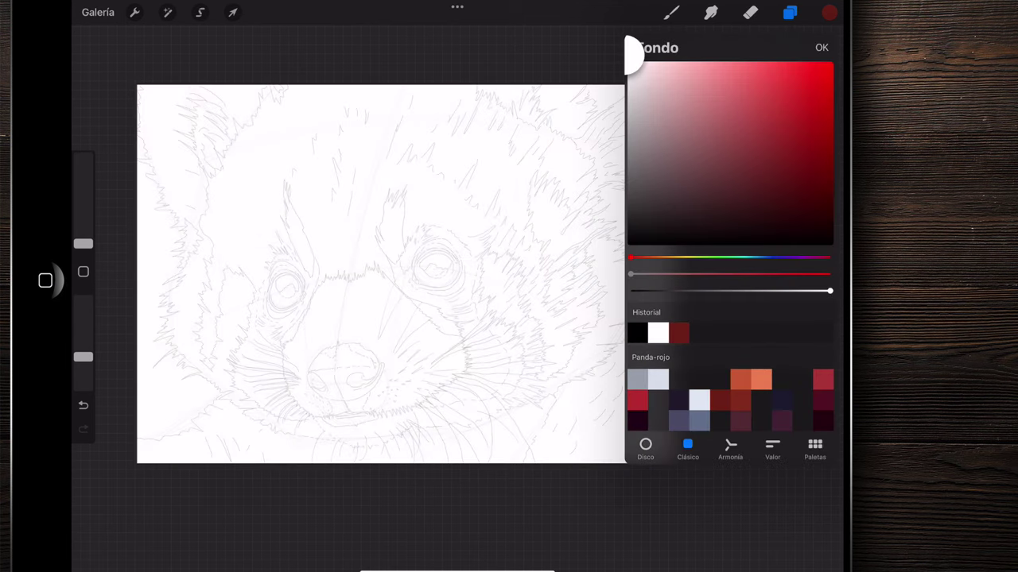
scroll(381, 275, up, 5)
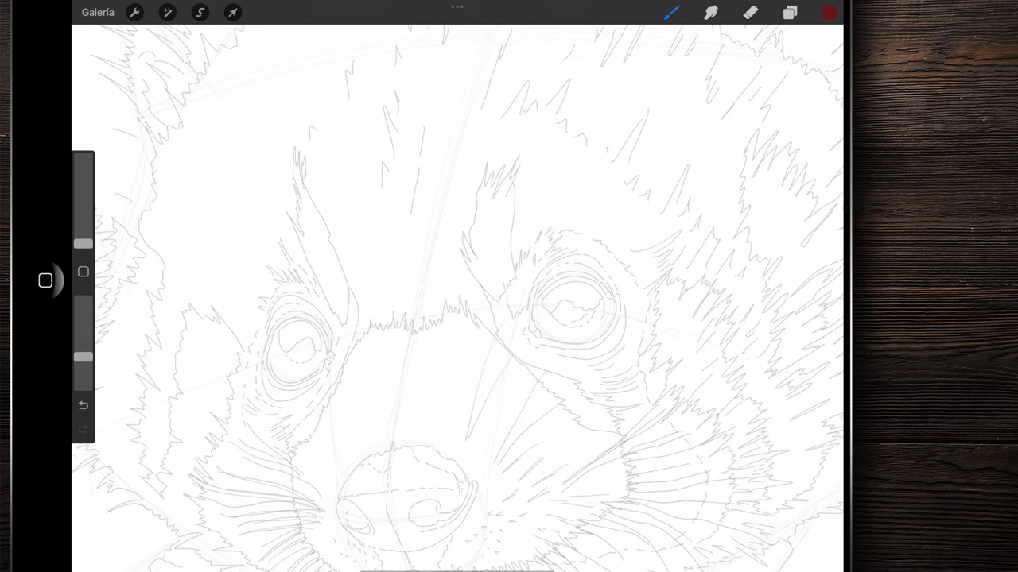
- Lock the Dibujo layer with its Bloquear quick action
scroll(430, 287, down, 5)
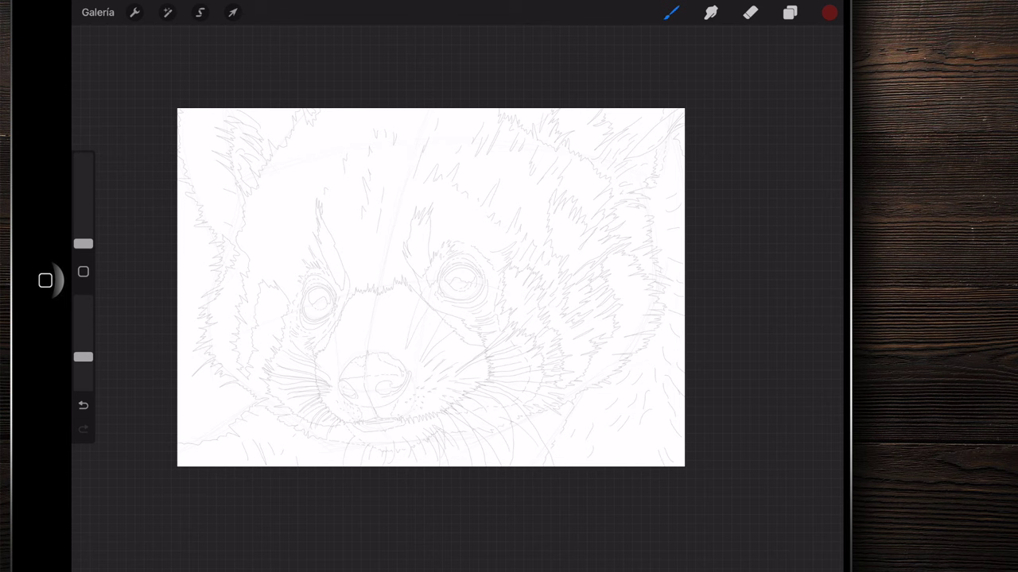
scroll(430, 287, up, 5)
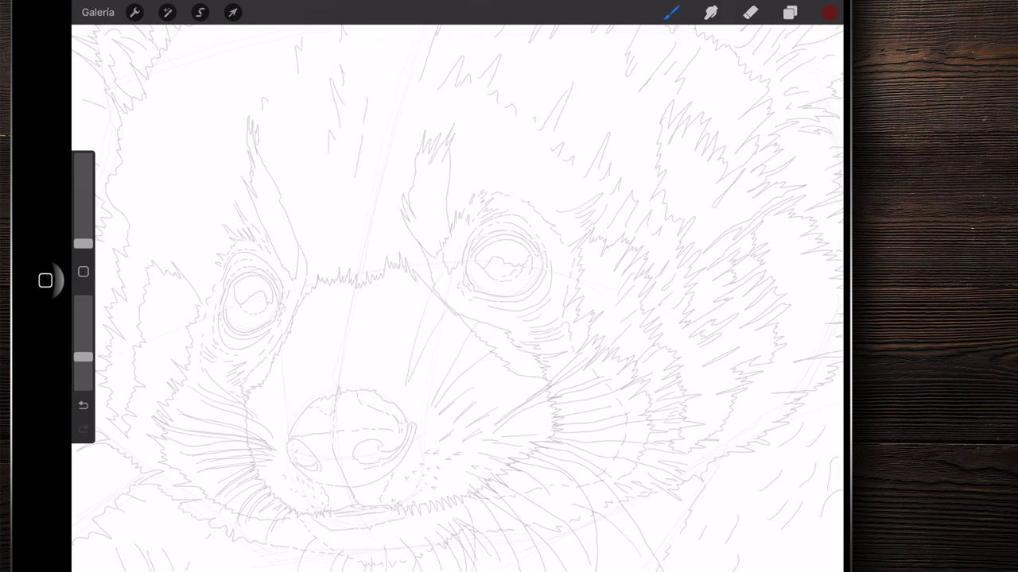
scroll(430, 287, down, 5)
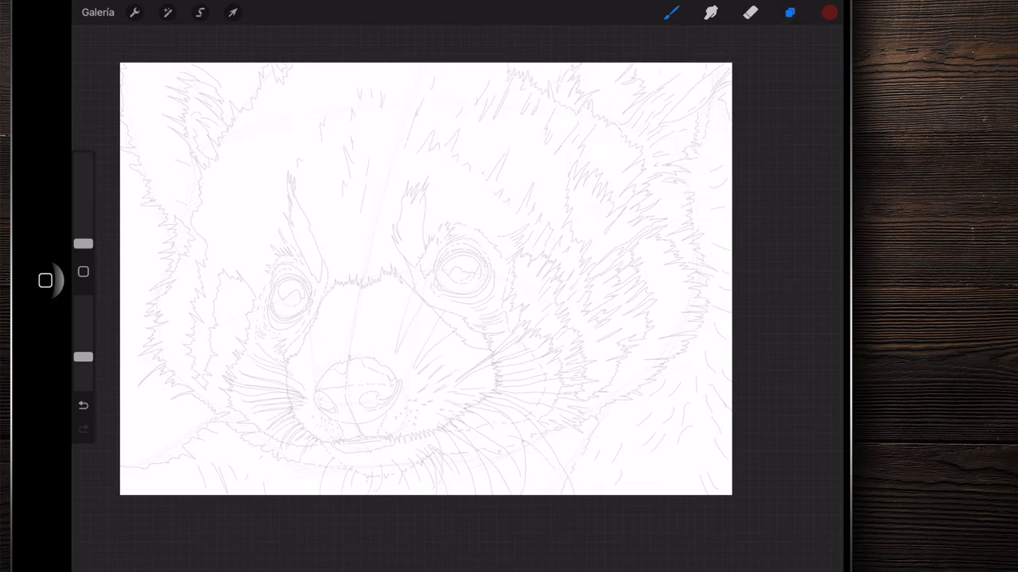
click(790, 12)
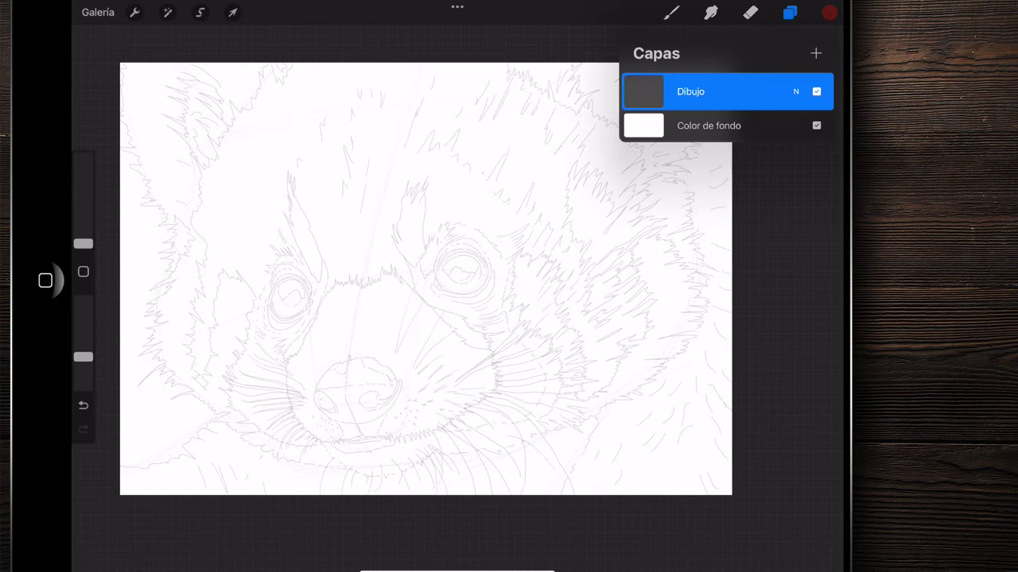
drag(755, 91, 660, 91)
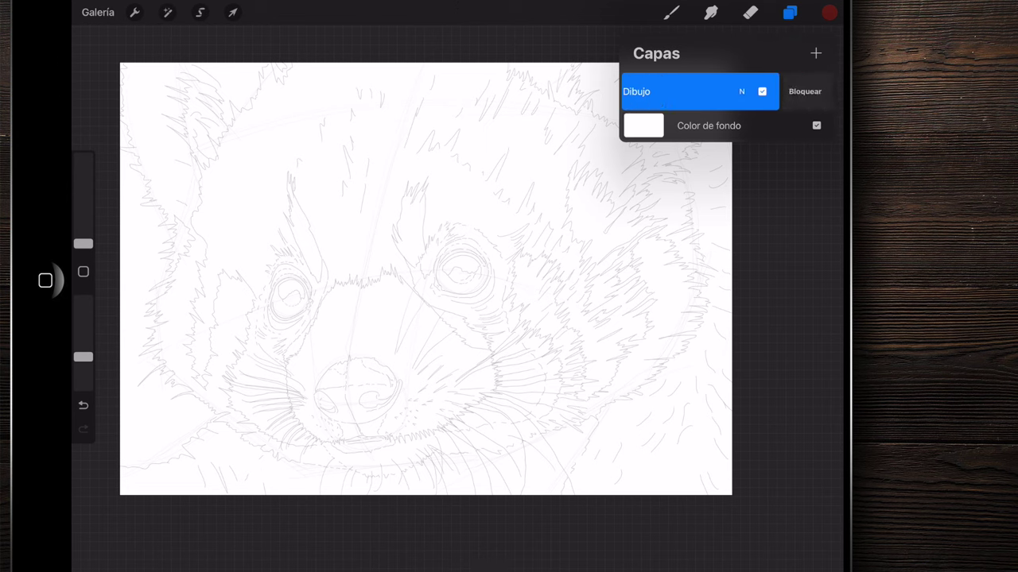
click(713, 91)
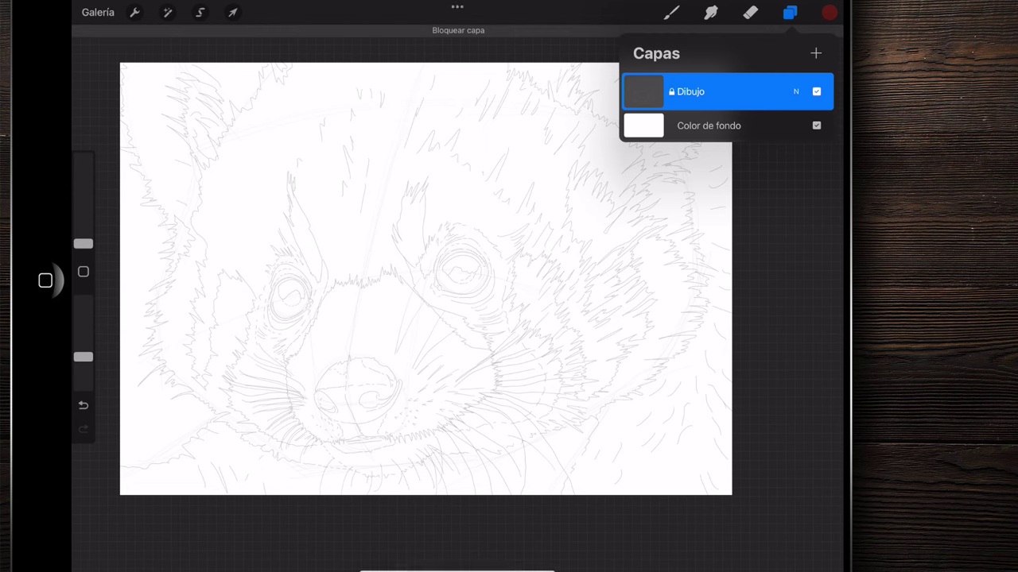
- Add a new layer, Capa 2, and move it beneath Dibujo
click(816, 53)
drag(692, 91, 692, 130)
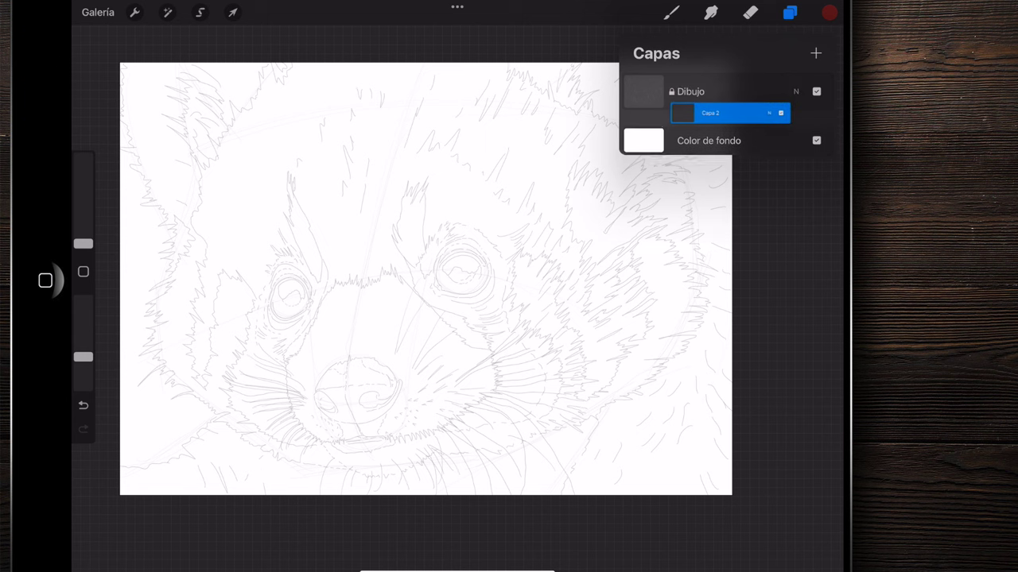
click(789, 12)
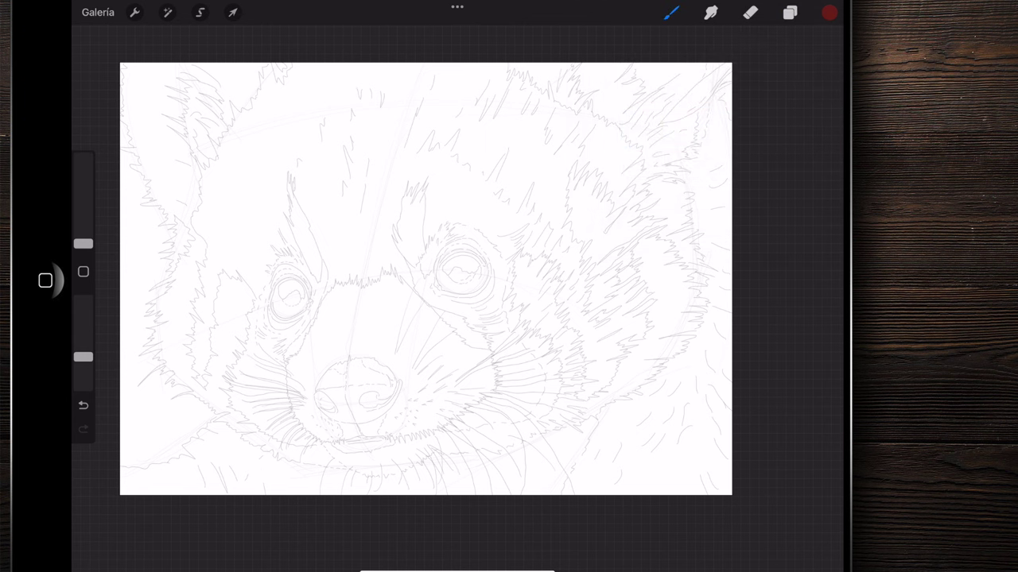
click(790, 12)
- Hide the background colour layer and fit the whole drawing in view
click(815, 164)
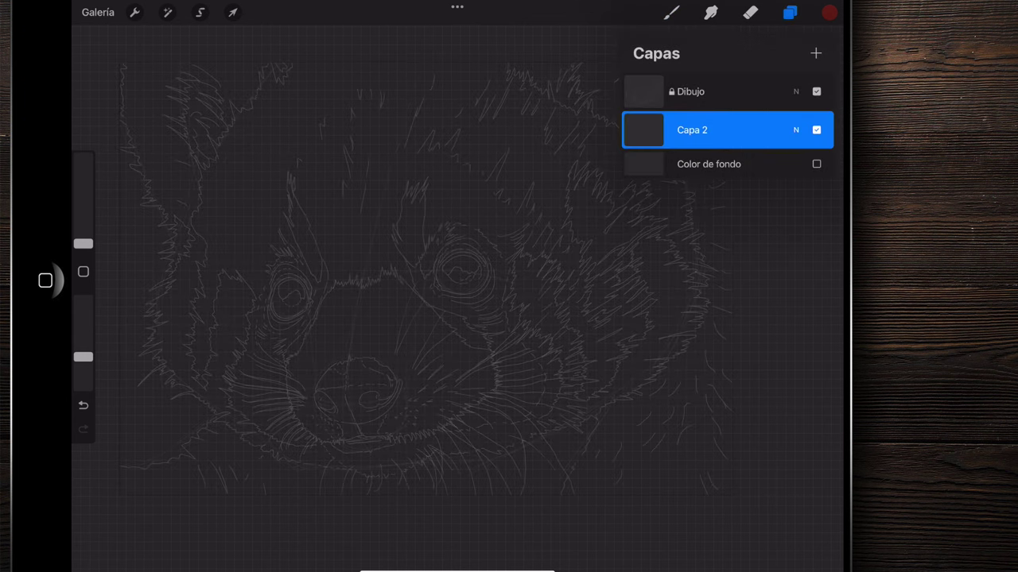
click(789, 12)
click(671, 12)
drag(398, 278, 426, 272)
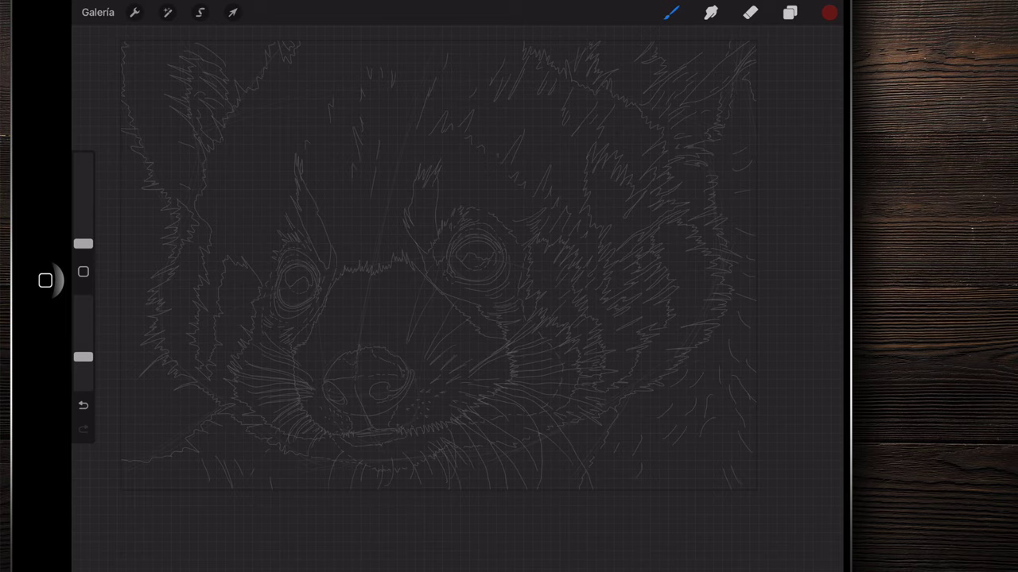
scroll(477, 254, up, 10)
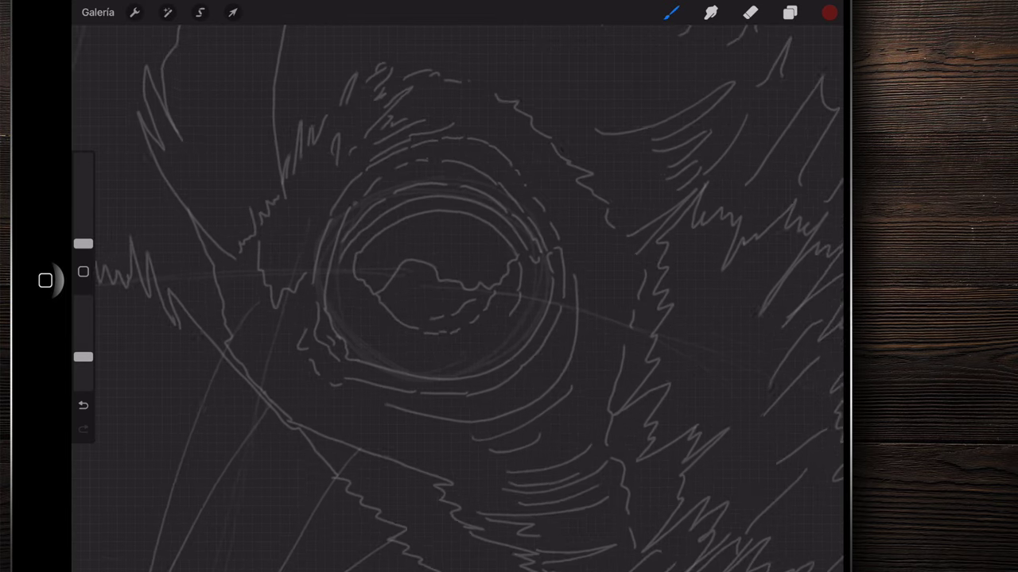
- Paint with black using the Pincel plano brush at 14% size
click(829, 12)
drag(788, 167, 627, 239)
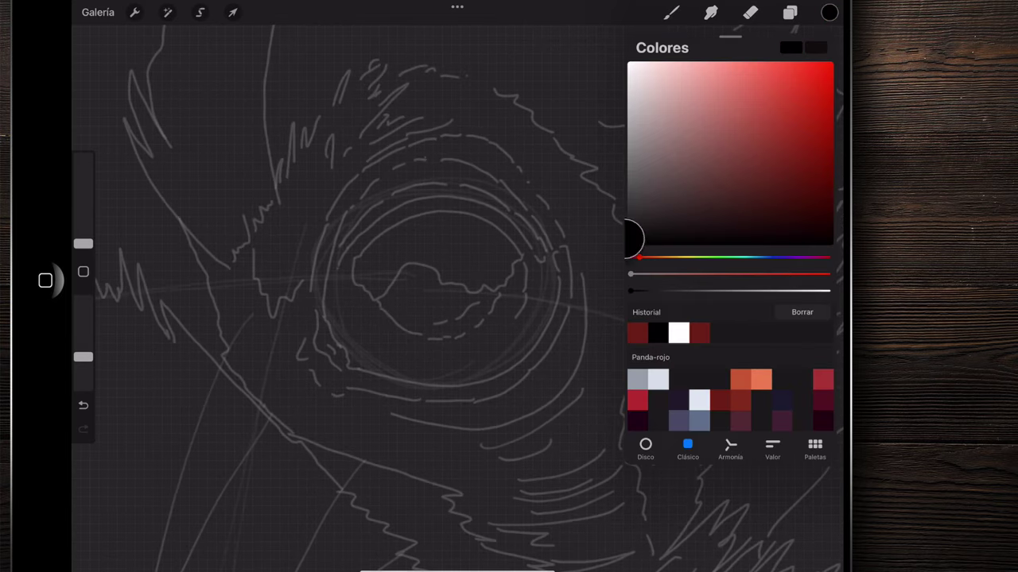
click(671, 12)
click(717, 482)
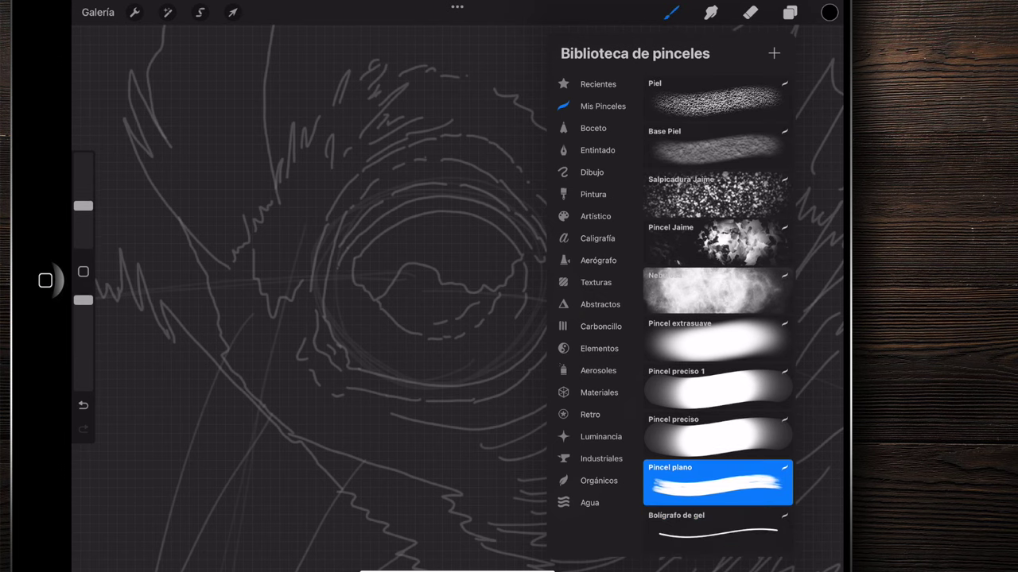
scroll(310, 294, up, 5)
click(671, 12)
mouse_move(84, 206)
mouse_down()
mouse_move(84, 222)
mouse_move(84, 209)
mouse_up()
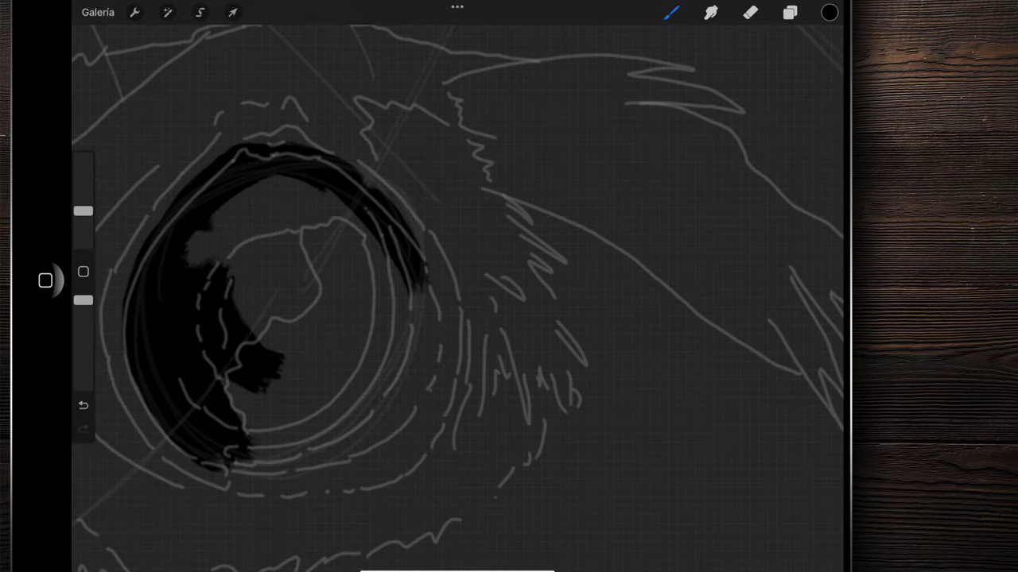
- Fill the iris interior and lower right with black, covering the pale patches
drag(437, 429, 303, 545)
drag(429, 326, 318, 493)
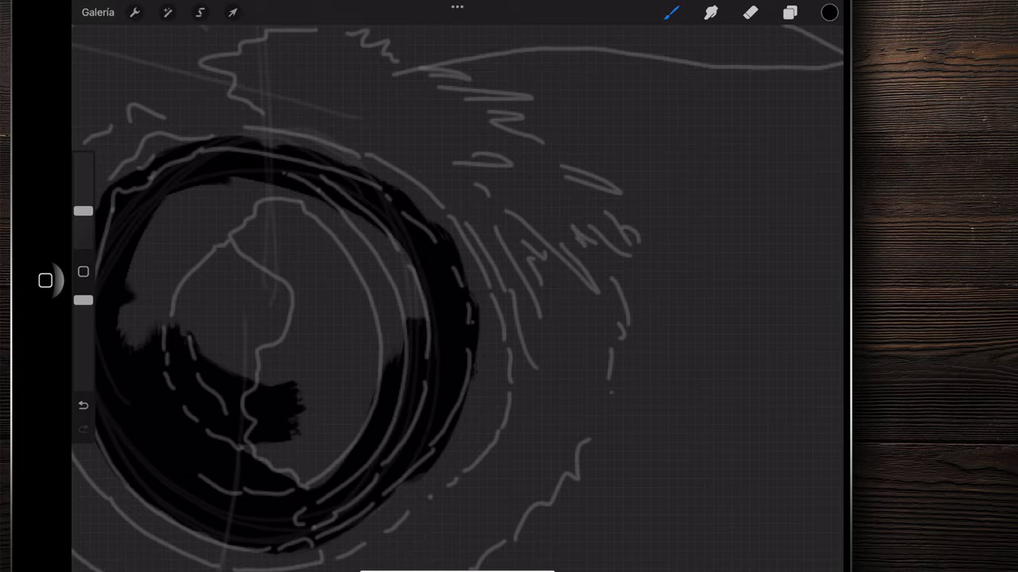
drag(416, 277, 397, 250)
mouse_move(408, 307)
mouse_down()
mouse_move(430, 280)
mouse_move(441, 231)
mouse_up()
drag(466, 262, 473, 318)
drag(368, 284, 350, 353)
mouse_move(342, 318)
mouse_down()
mouse_move(295, 284)
mouse_move(302, 302)
mouse_move(286, 231)
mouse_move(329, 214)
mouse_up()
scroll(366, 287, down, 3)
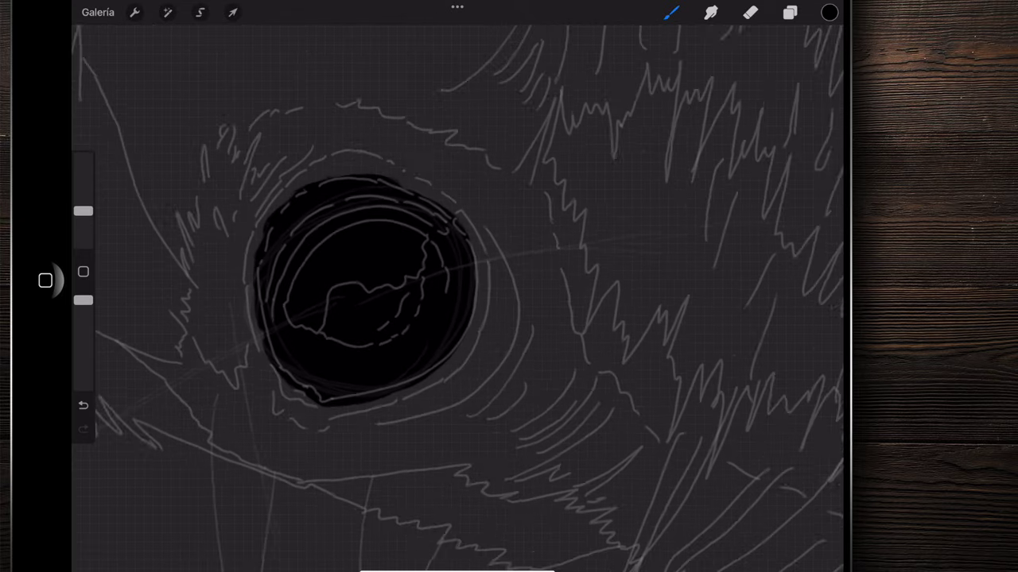
scroll(390, 286, down, 2)
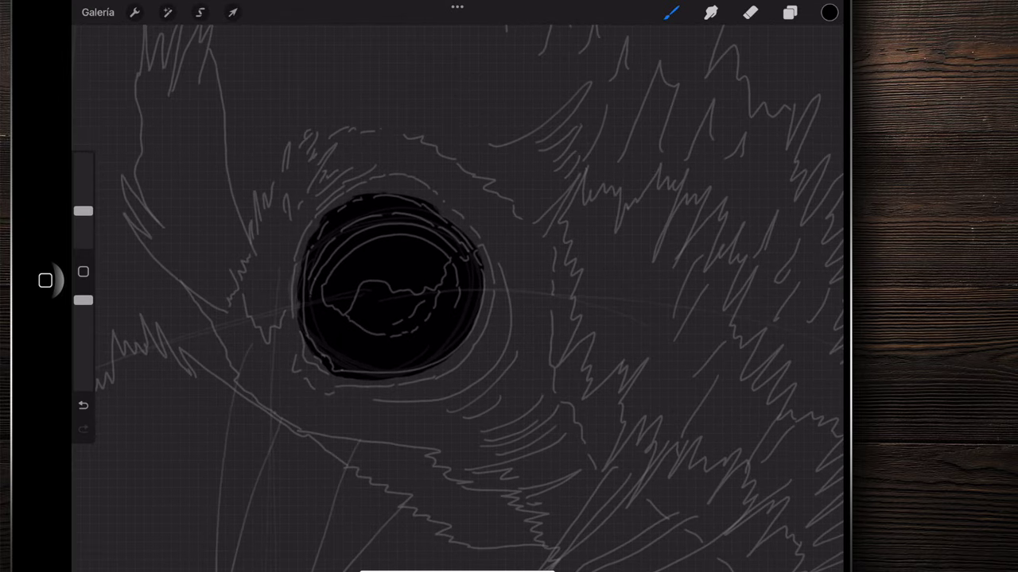
scroll(389, 286, up, 2)
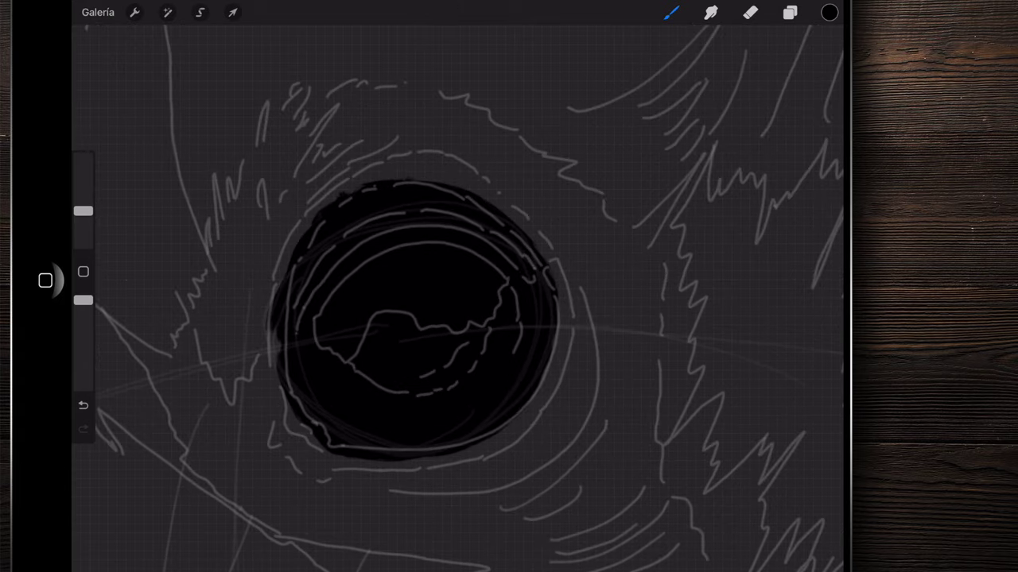
- Extend the black fill along the iris's right, lower-right and lower-left edges
drag(543, 298, 563, 354)
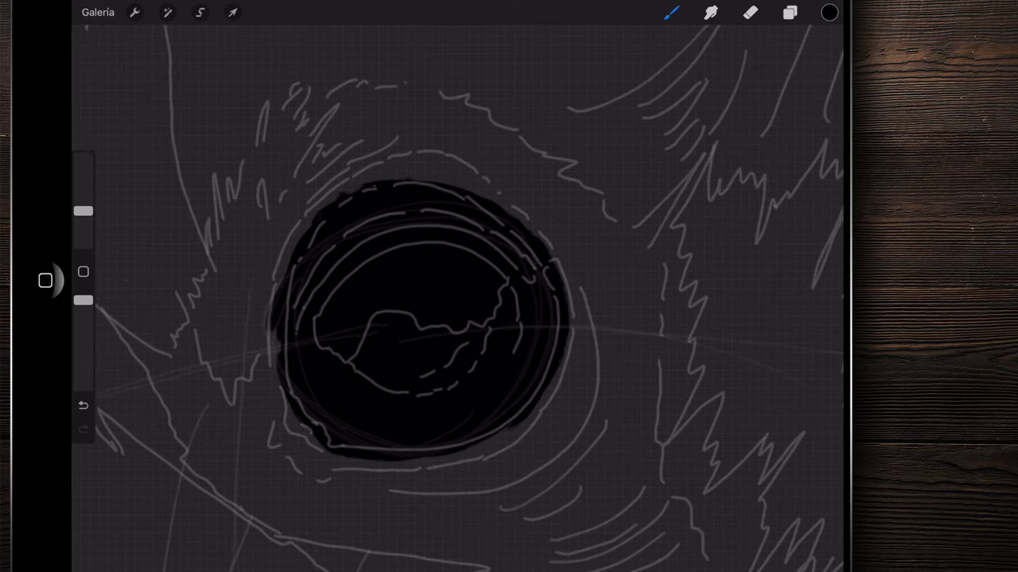
drag(483, 434, 450, 444)
drag(270, 334, 311, 433)
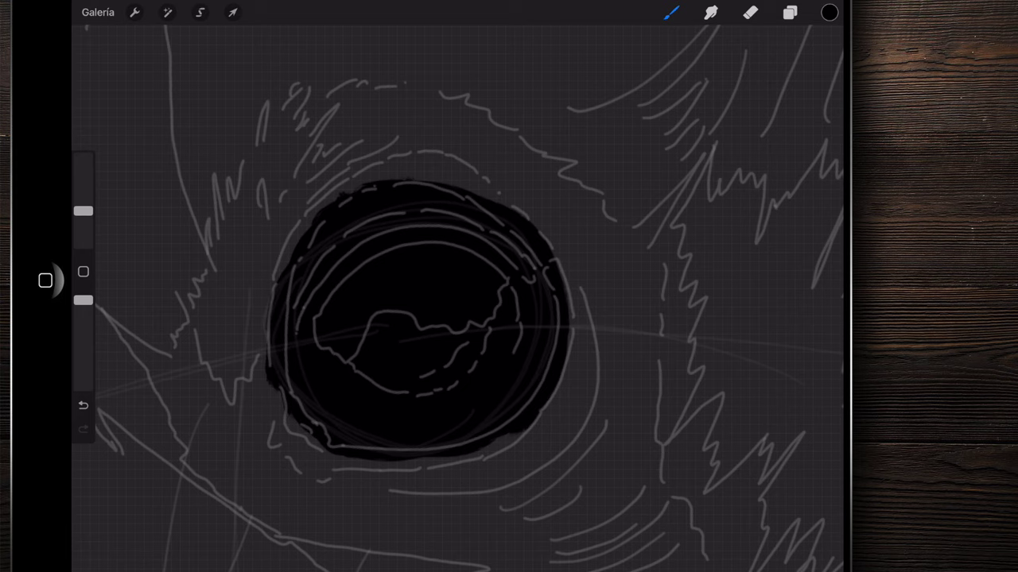
scroll(355, 213, down, 5)
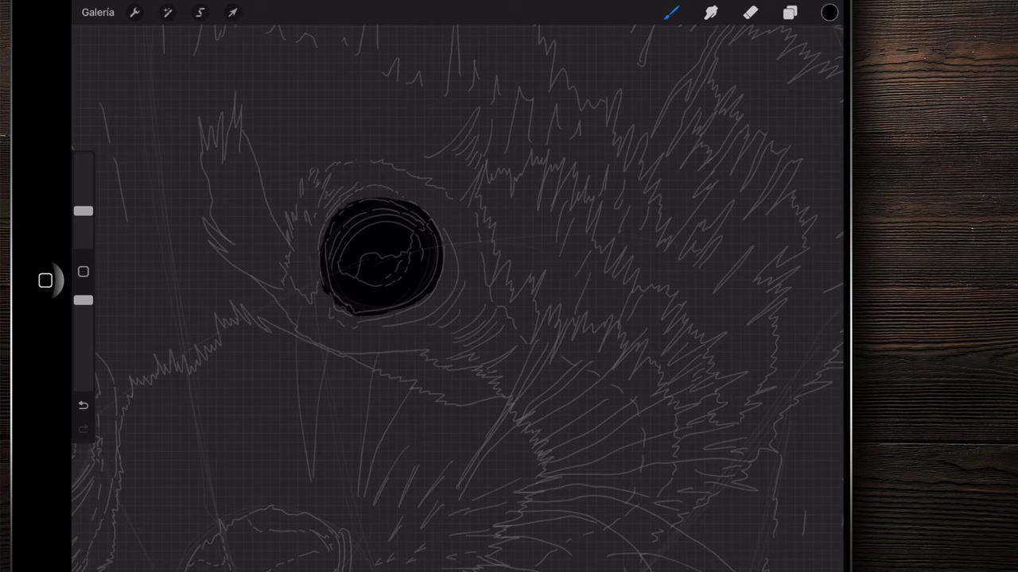
scroll(398, 262, up, 3)
scroll(398, 262, up, 2)
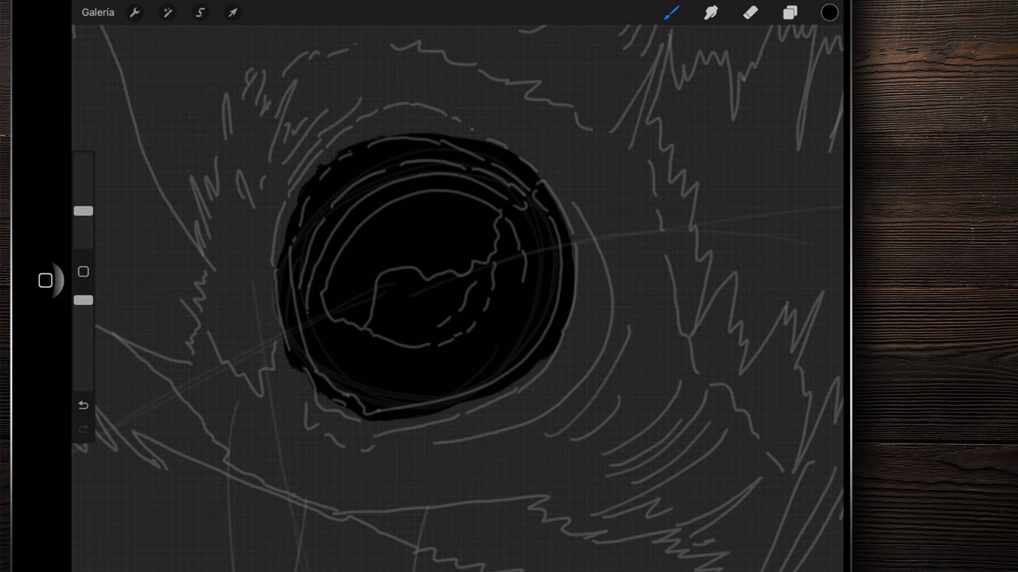
scroll(413, 279, right, 2)
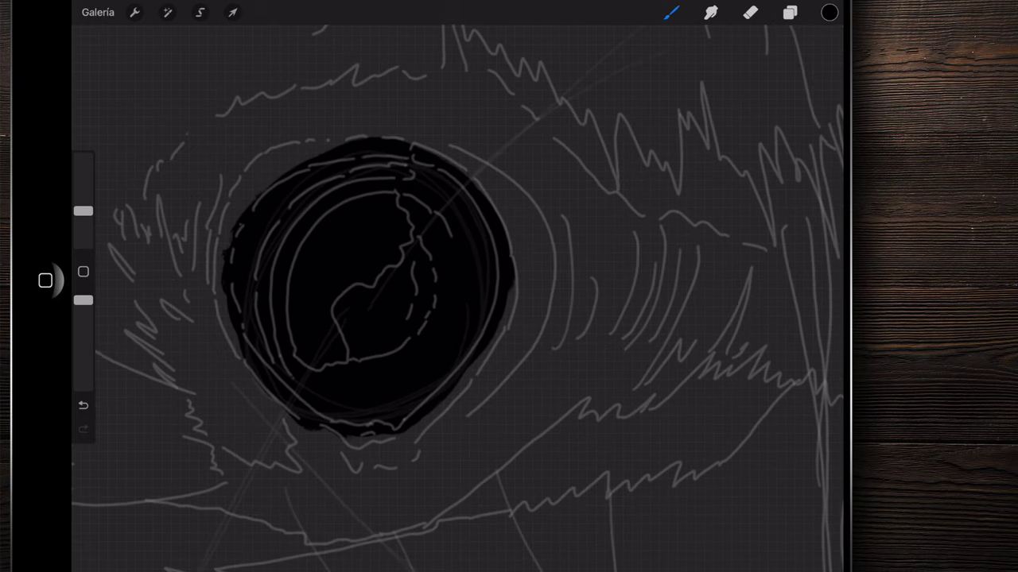
- Push the black fill out across the iris's lower-right, top-right and right edges
drag(473, 163, 445, 418)
mouse_move(489, 342)
mouse_down()
mouse_move(398, 445)
mouse_move(358, 462)
mouse_move(500, 381)
mouse_move(518, 357)
mouse_move(531, 204)
mouse_move(501, 179)
mouse_up()
drag(536, 238, 489, 171)
drag(437, 143, 501, 175)
drag(557, 235, 549, 298)
drag(556, 183, 520, 389)
mouse_move(564, 287)
mouse_down()
mouse_move(470, 437)
mouse_move(353, 471)
mouse_up()
- Paint black along the iris's lower edge, left side, upper left and top
drag(429, 426, 383, 455)
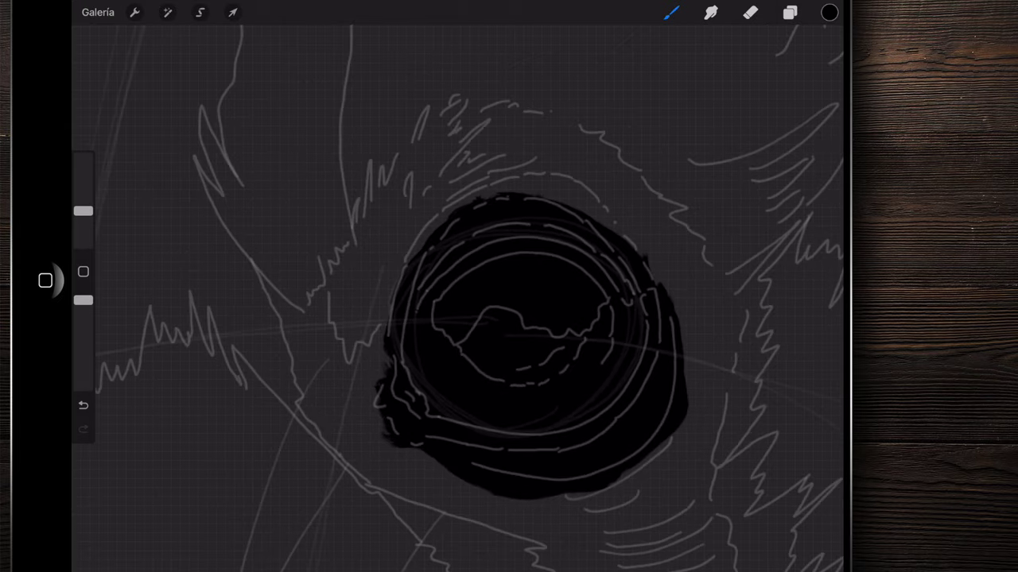
drag(387, 385, 413, 266)
scroll(457, 342, up, 2)
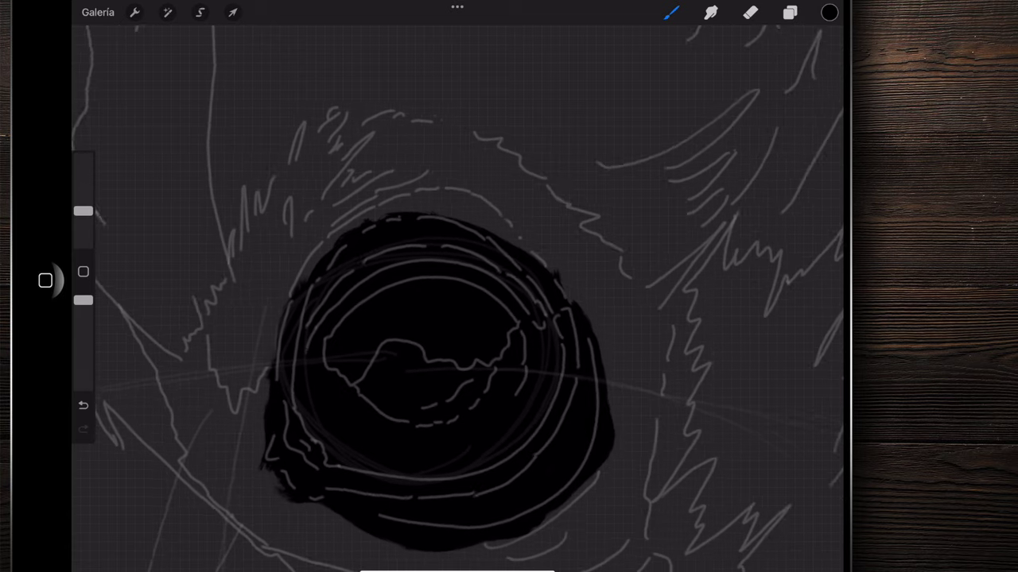
mouse_move(398, 191)
mouse_down()
mouse_move(278, 318)
mouse_move(261, 413)
mouse_up()
mouse_move(396, 199)
mouse_down()
mouse_move(533, 231)
mouse_move(427, 209)
mouse_move(512, 215)
mouse_move(601, 334)
mouse_up()
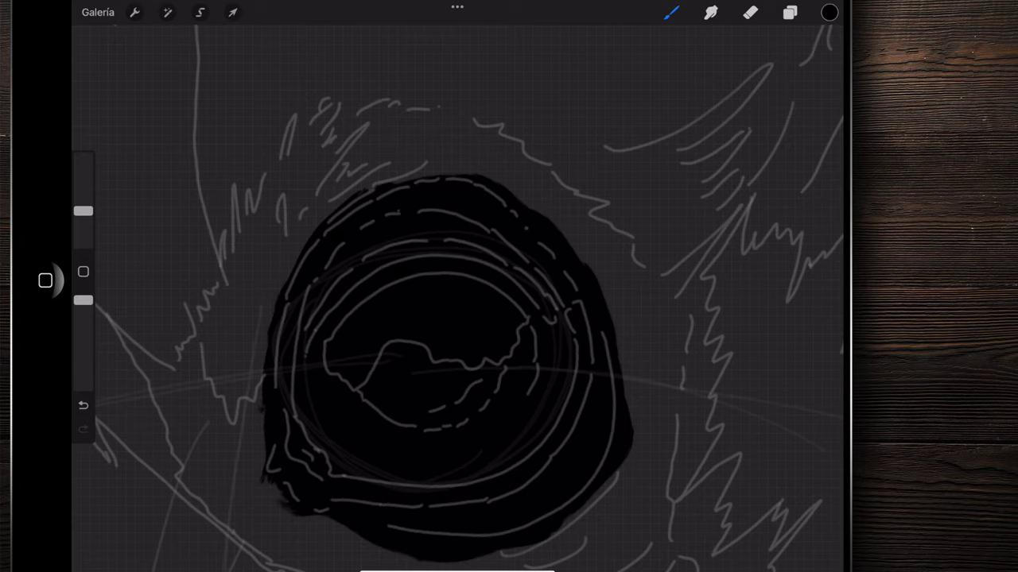
scroll(457, 342, down, 3)
- Touch up the right and lower-right edges in black, then view the layers list
drag(574, 270, 548, 422)
drag(469, 473, 530, 421)
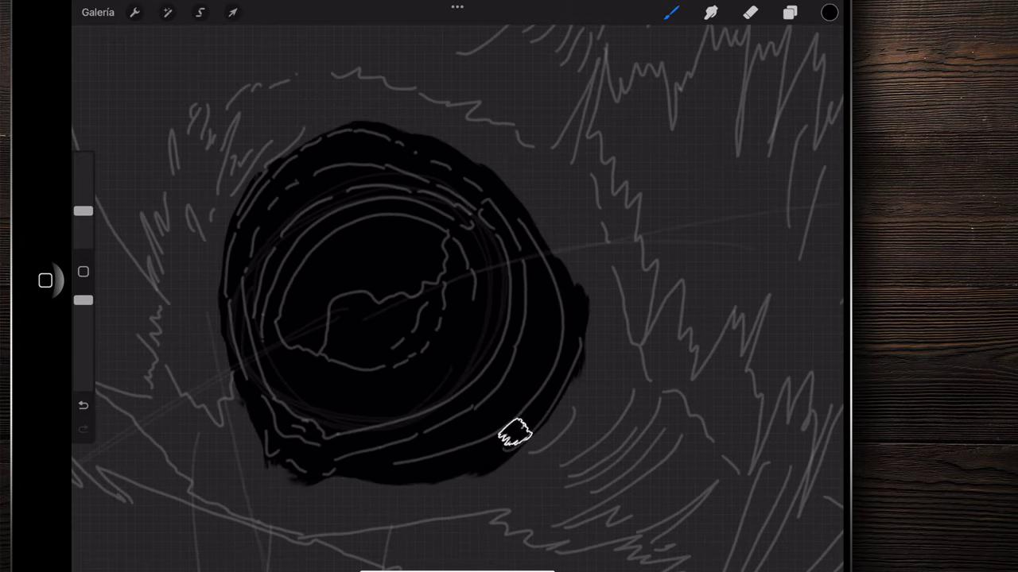
scroll(509, 318, up, 5)
scroll(509, 318, down, 5)
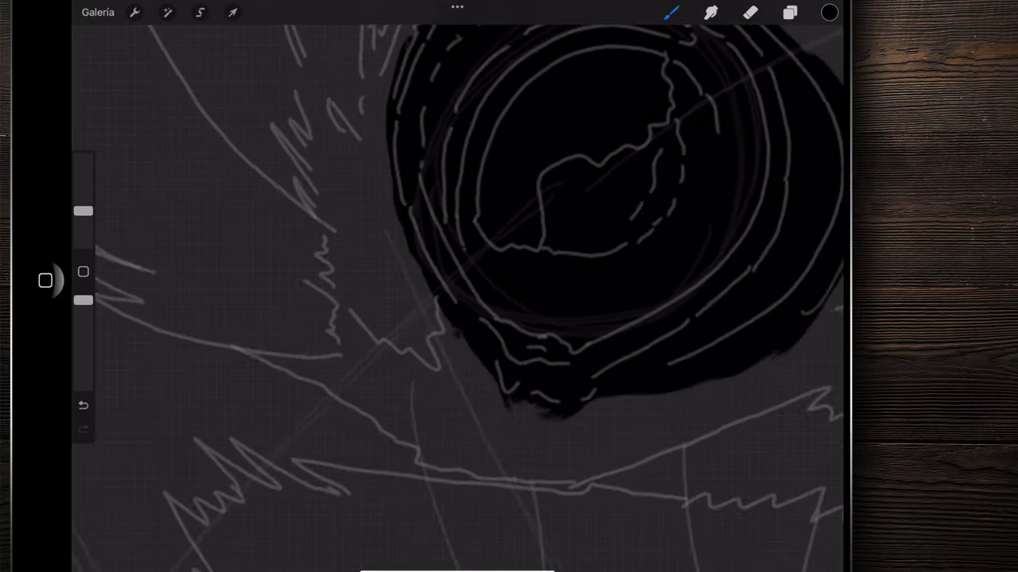
scroll(508, 318, up, 5)
scroll(457, 294, down, 3)
scroll(457, 294, down, 2)
scroll(457, 294, down, 3)
scroll(457, 294, down, 2)
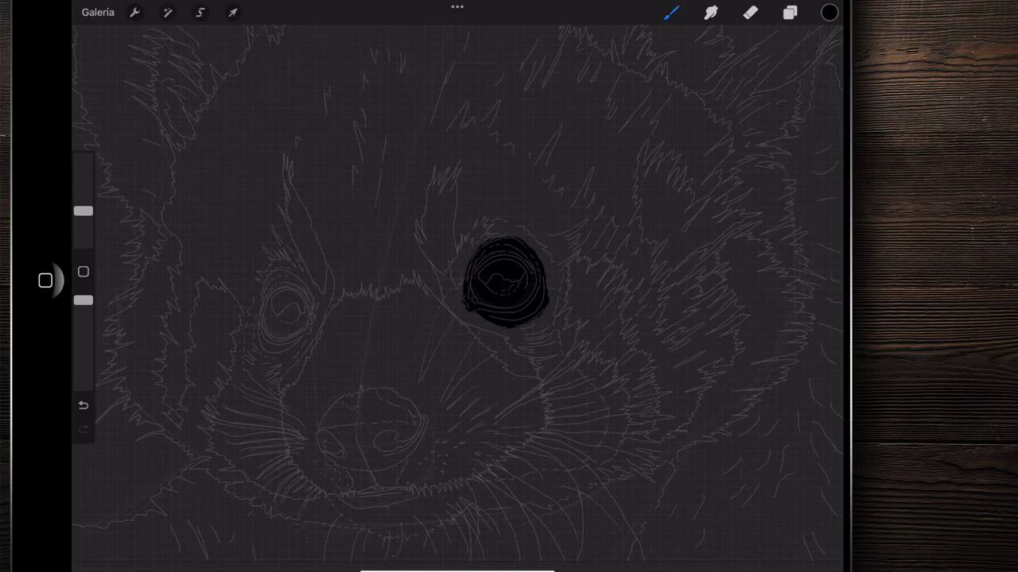
scroll(457, 294, up, 3)
scroll(457, 294, up, 3)
scroll(457, 294, up, 2)
key(l)
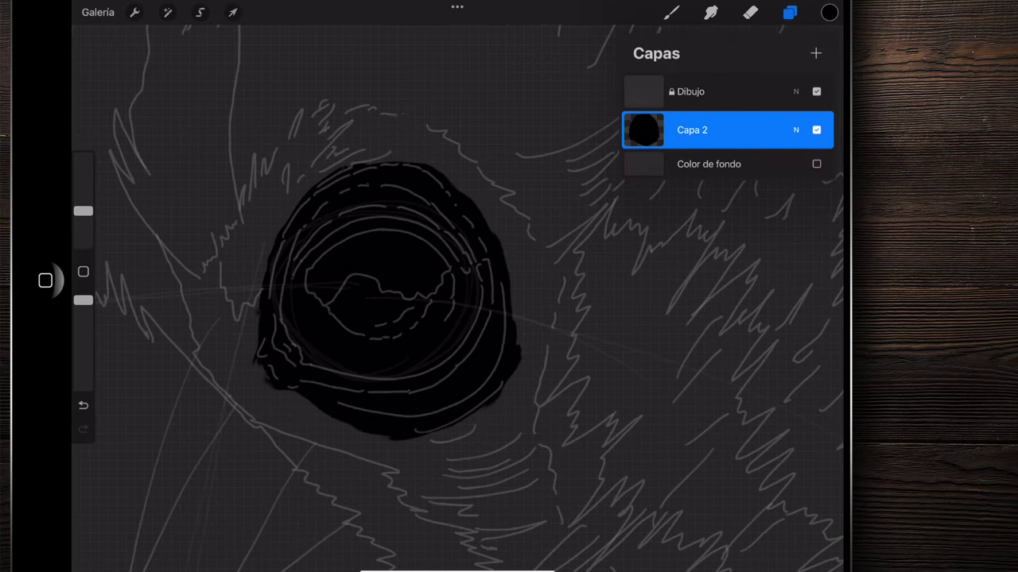
- Pick the blue-grey swatch from the Panda-rojo palette as the paint colour
key(c)
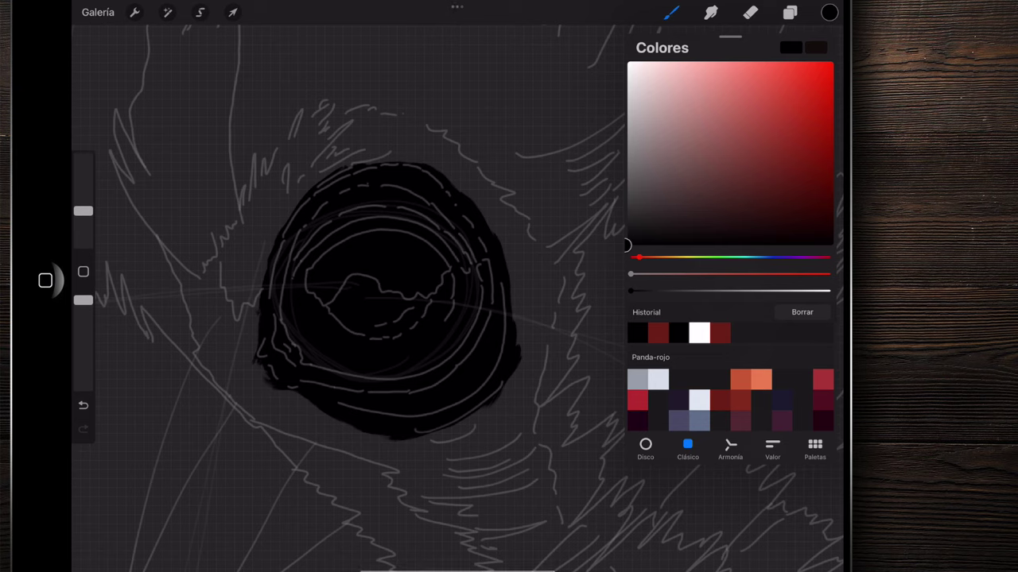
click(698, 421)
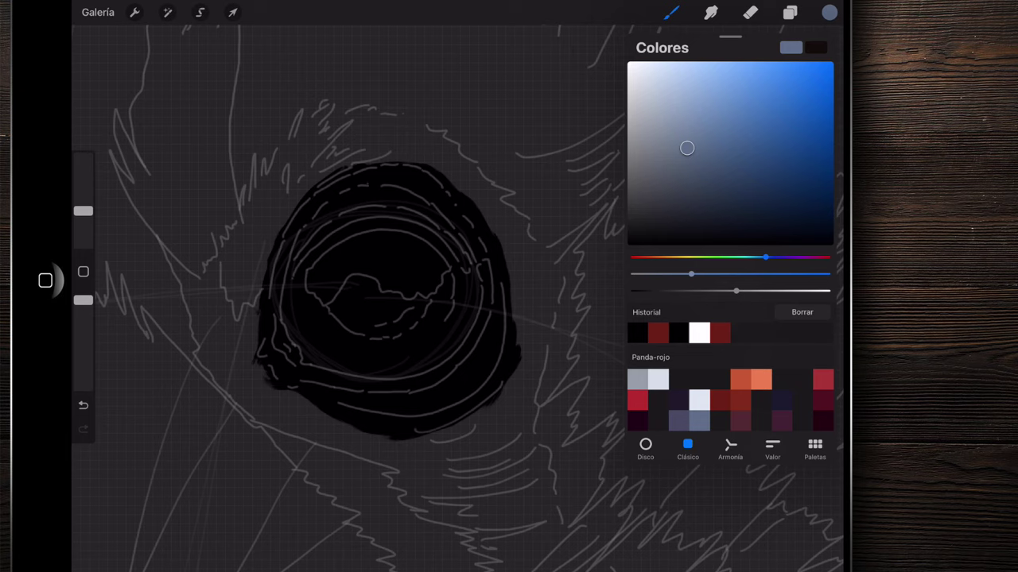
scroll(389, 302, up, 5)
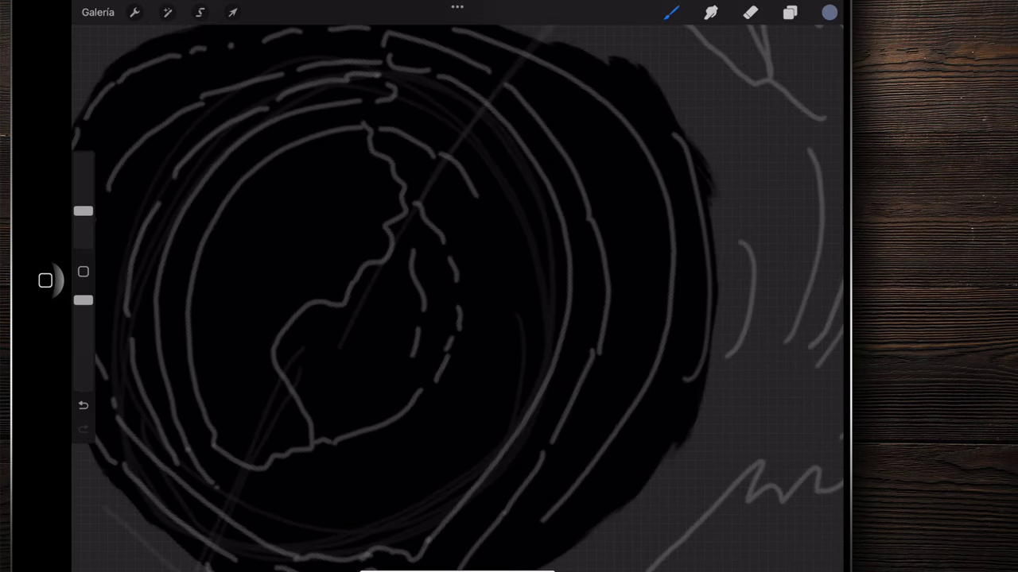
- Lower the brush opacity to about 12% and make the brush much smaller
drag(83, 300, 84, 374)
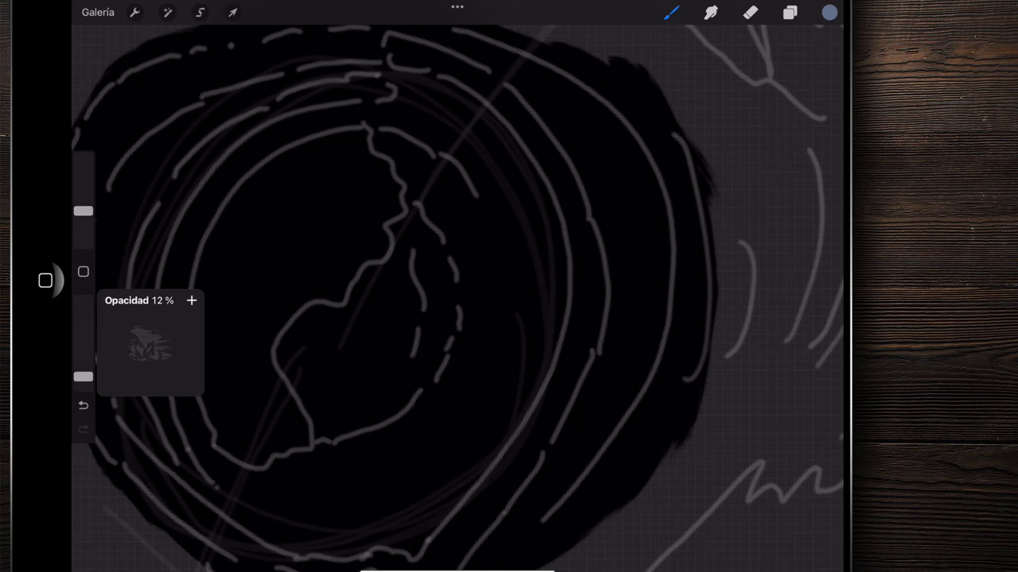
drag(84, 211, 83, 221)
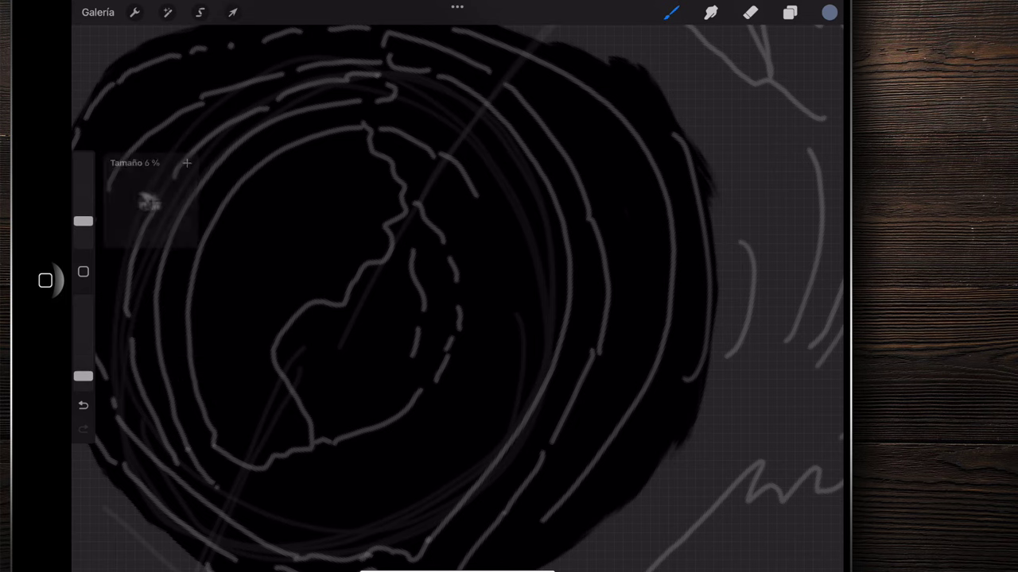
scroll(457, 298, right, 5)
- Paint faint blue-grey strokes down the iris's inner right arc
drag(421, 143, 477, 271)
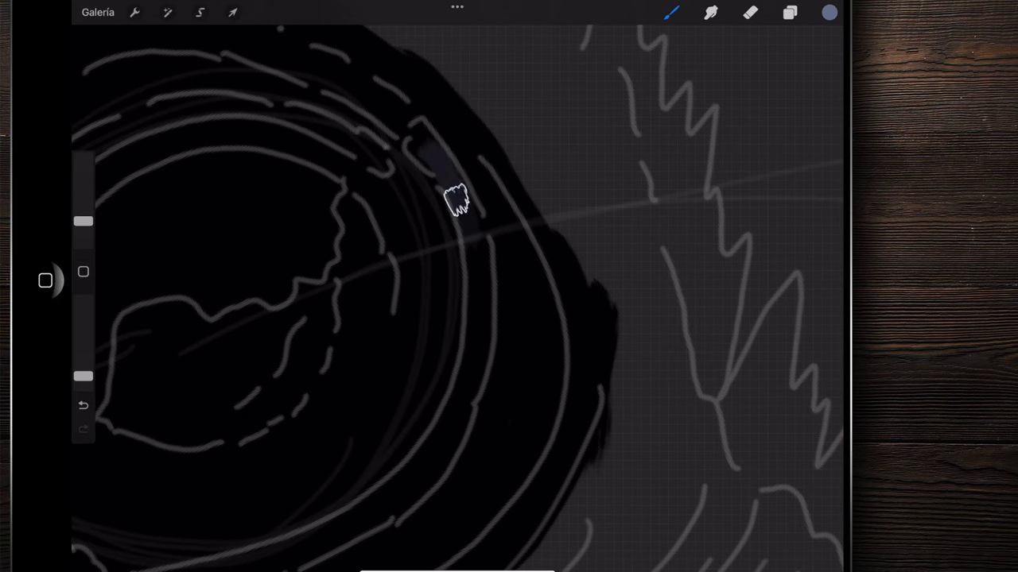
drag(425, 143, 481, 274)
drag(421, 135, 477, 287)
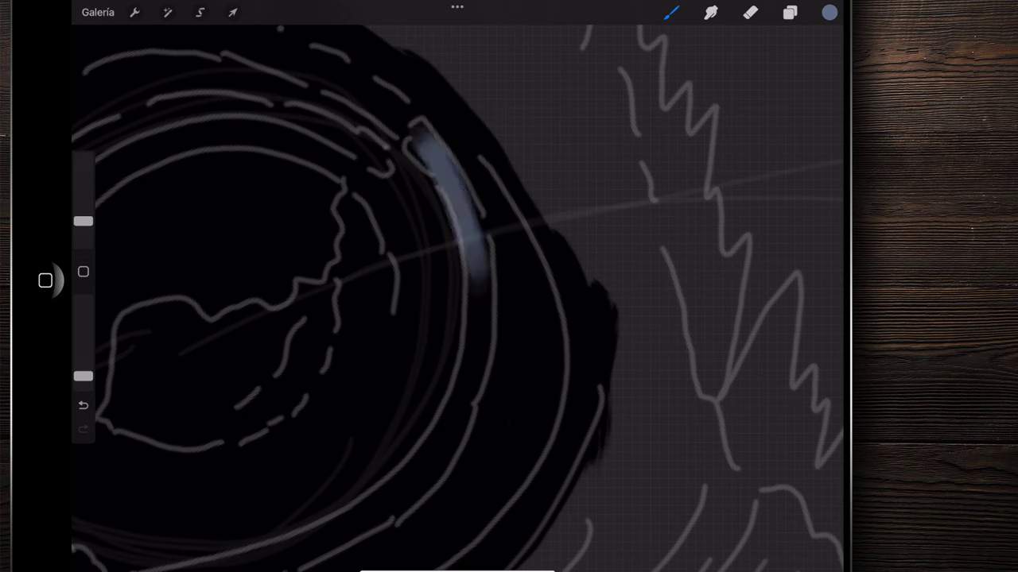
drag(457, 175, 482, 341)
drag(469, 271, 477, 365)
drag(466, 217, 465, 413)
drag(482, 283, 445, 421)
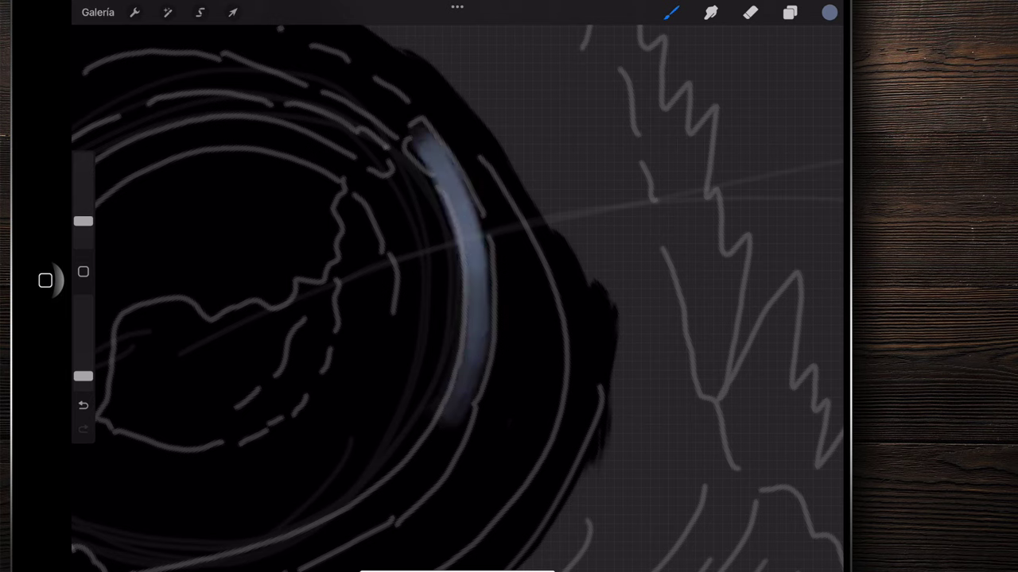
drag(487, 262, 421, 461)
drag(458, 410, 389, 501)
drag(445, 302, 477, 254)
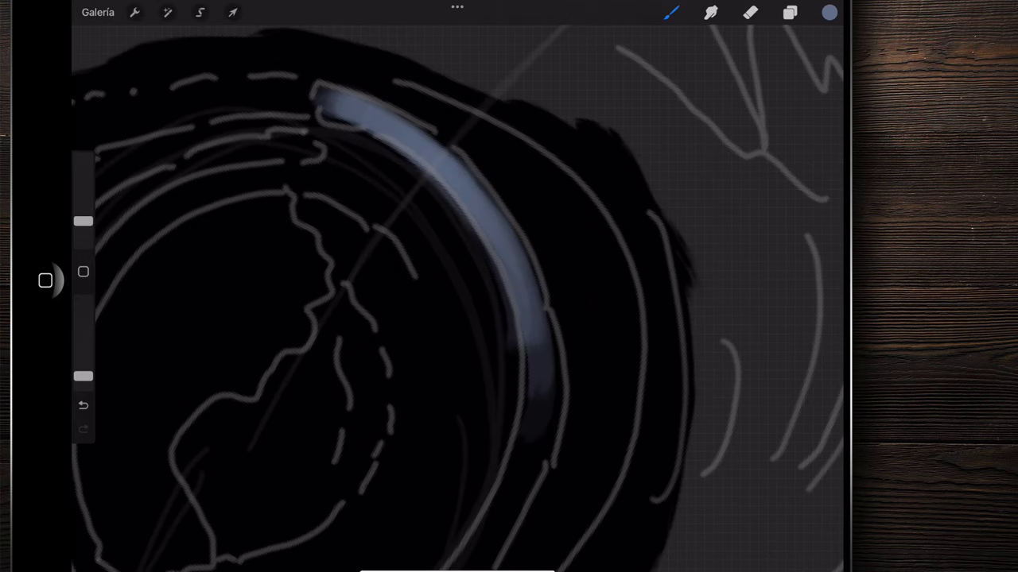
- Extend and brighten the blue-grey highlight down to its lower end
drag(397, 318, 302, 270)
mouse_move(477, 214)
mouse_down()
mouse_move(509, 370)
mouse_move(477, 182)
mouse_move(508, 414)
mouse_up()
drag(513, 222, 505, 429)
drag(477, 318, 398, 278)
drag(446, 136, 489, 330)
drag(461, 179, 497, 326)
mouse_move(491, 234)
mouse_down()
mouse_move(501, 409)
mouse_move(499, 251)
mouse_move(506, 358)
mouse_up()
drag(501, 302, 503, 430)
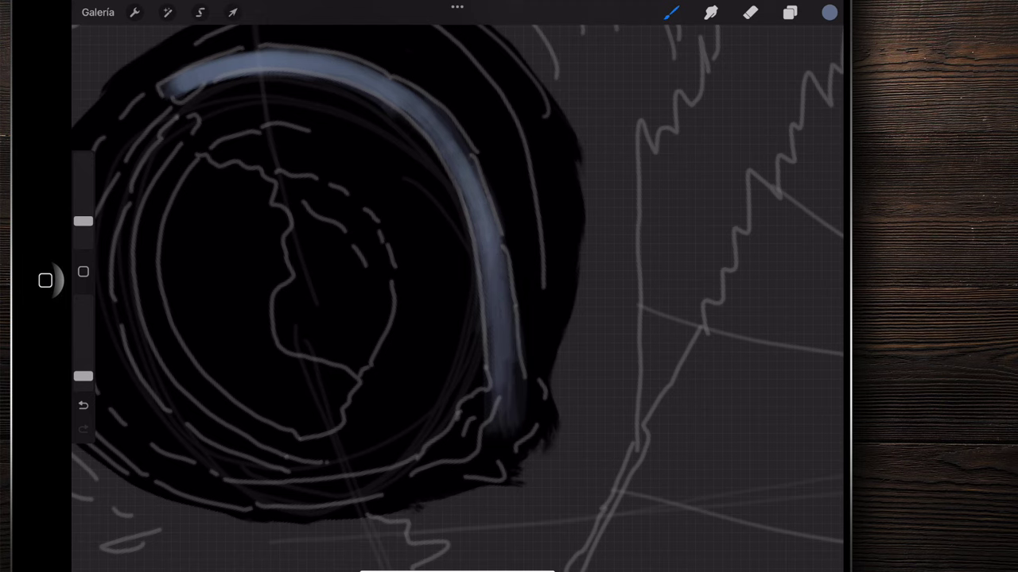
drag(500, 390, 493, 477)
drag(525, 413, 497, 477)
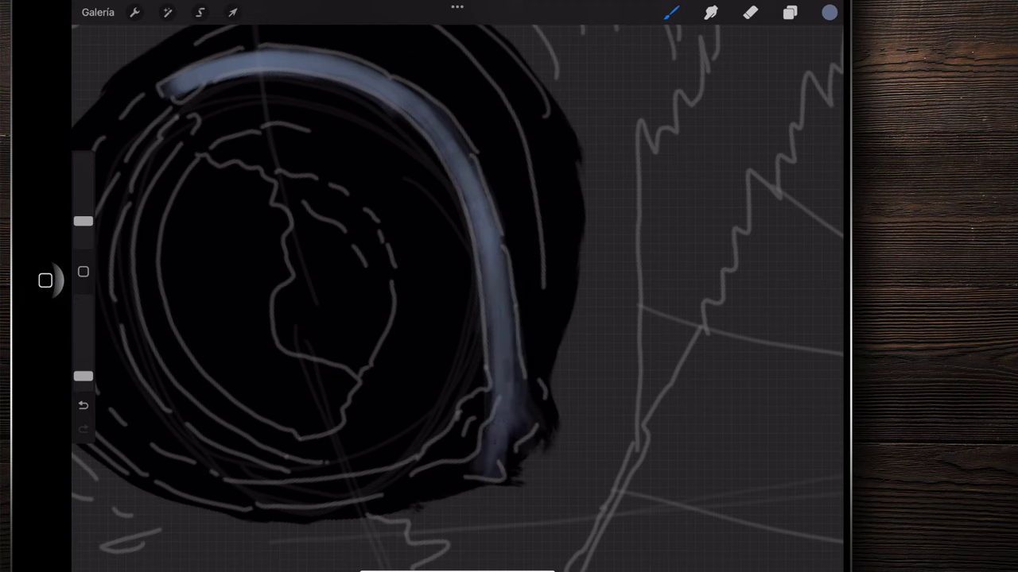
drag(529, 358, 477, 433)
mouse_move(477, 398)
mouse_down()
mouse_move(454, 443)
mouse_move(489, 406)
mouse_up()
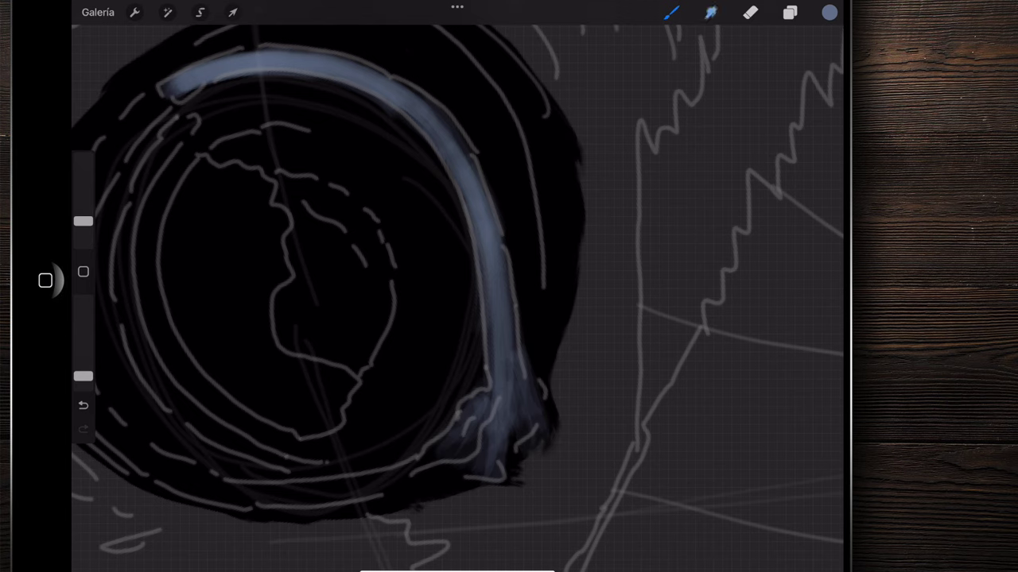
- Smudge at 3% size to blend the highlight's lower end, upper arc and right side
click(710, 12)
drag(83, 230, 82, 231)
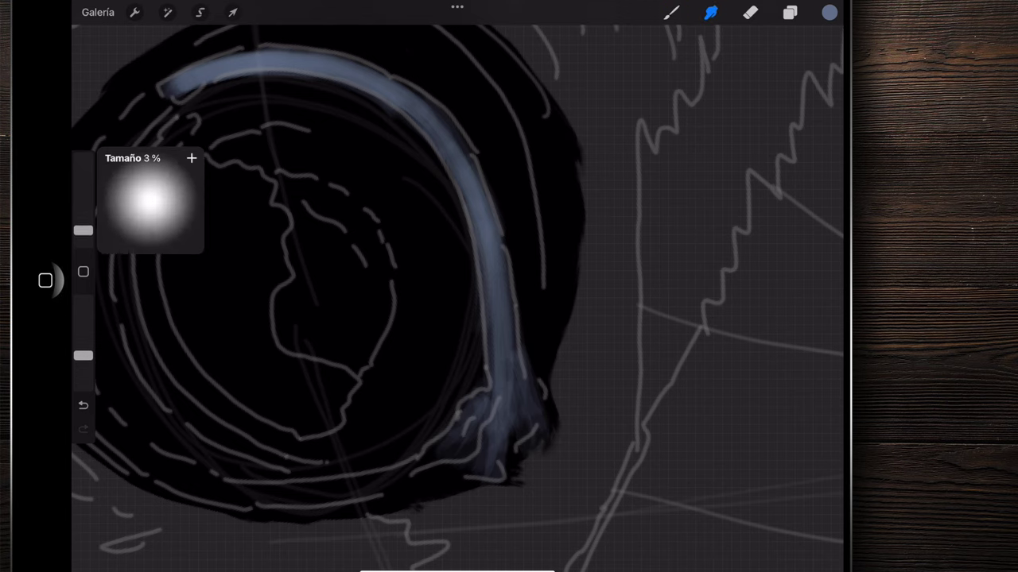
drag(504, 421, 485, 482)
drag(494, 445, 484, 421)
drag(474, 178, 447, 127)
drag(472, 167, 519, 234)
scroll(457, 286, down, 2)
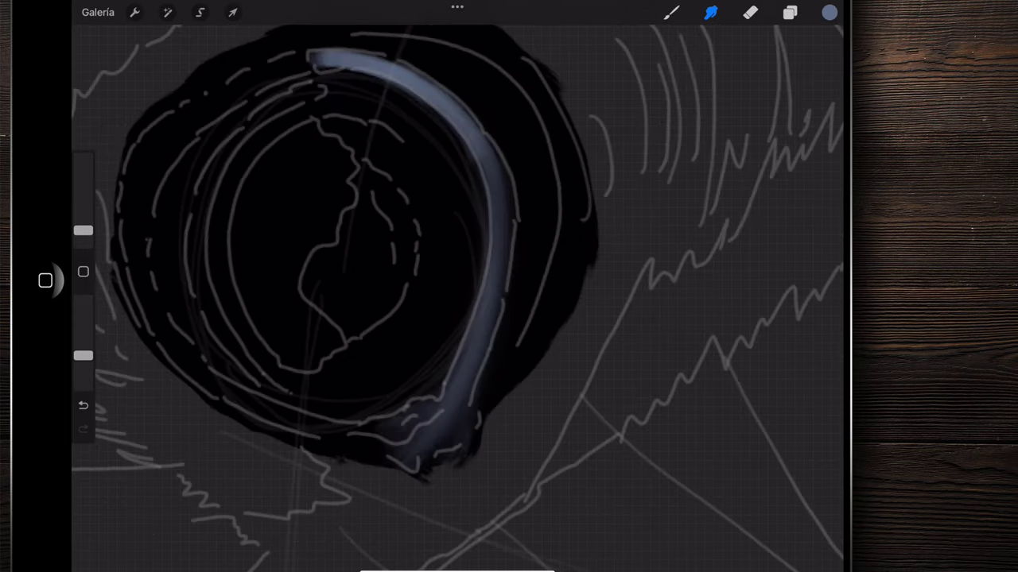
scroll(457, 287, up, 1)
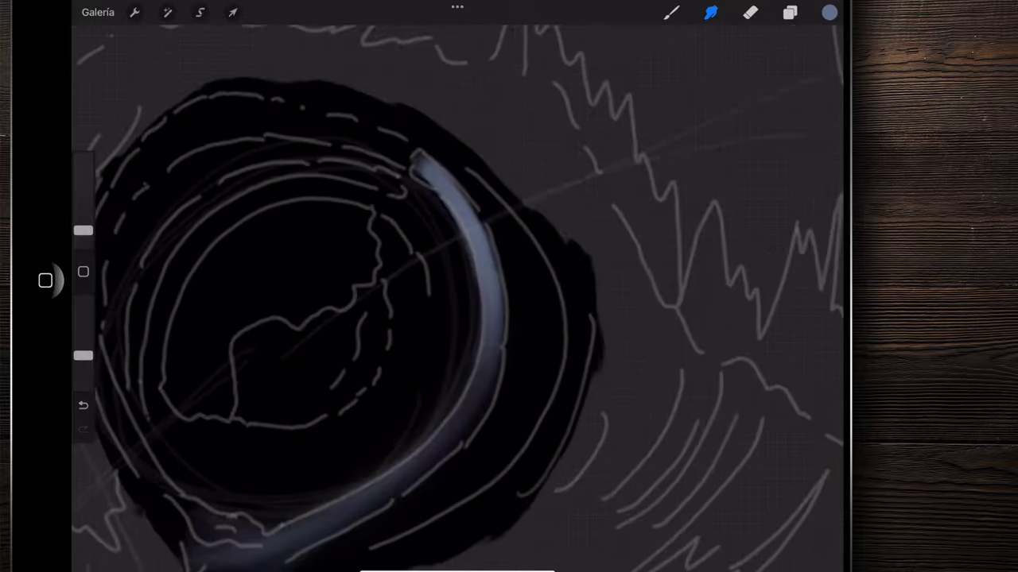
- Keep blending the highlight's right side and top until it fades into the black
drag(488, 334, 502, 266)
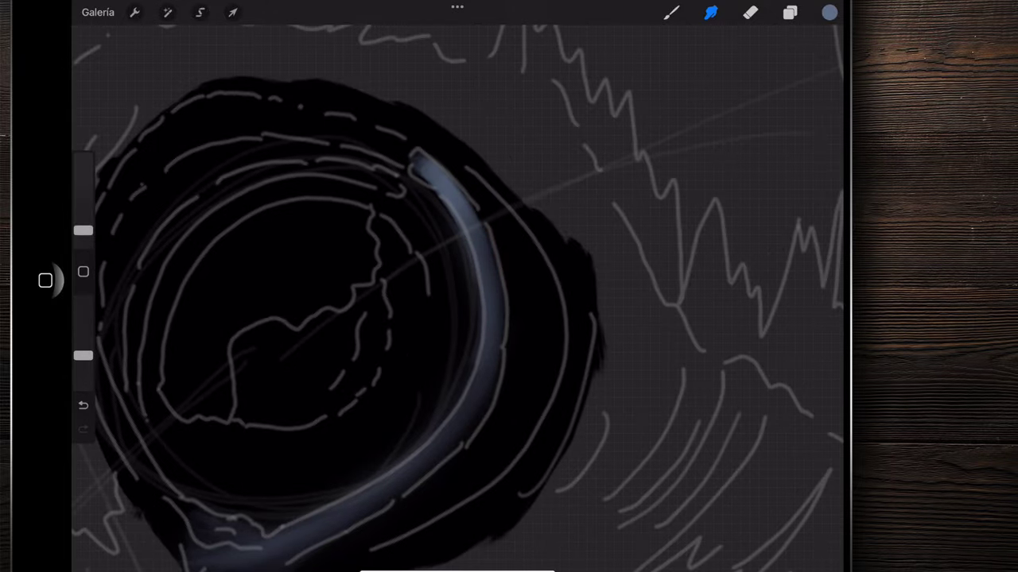
drag(422, 163, 457, 203)
drag(395, 132, 441, 187)
drag(445, 381, 454, 390)
scroll(457, 286, up, 1)
drag(413, 190, 427, 213)
click(442, 370)
scroll(457, 286, down, 3)
scroll(457, 286, down, 2)
scroll(406, 270, up, 3)
click(670, 12)
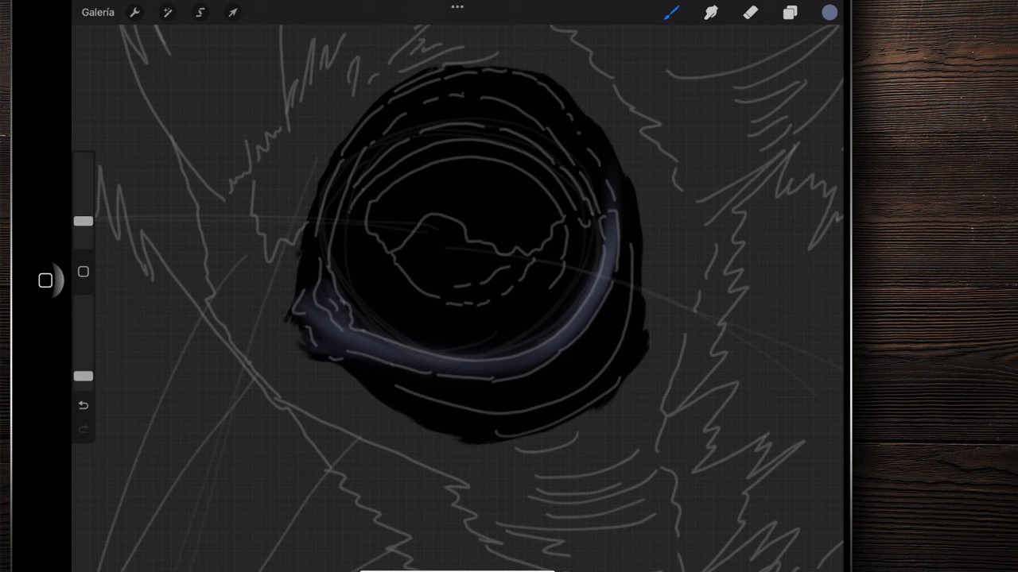
- Shrink the brush to 3% and paint over the stray light grey line to darken it
scroll(457, 286, up, 3)
scroll(457, 286, up, 2)
drag(84, 221, 84, 231)
drag(460, 158, 421, 100)
- Brighten the blue-grey highlight arc and extend it upward along the eye's rim
drag(478, 163, 414, 72)
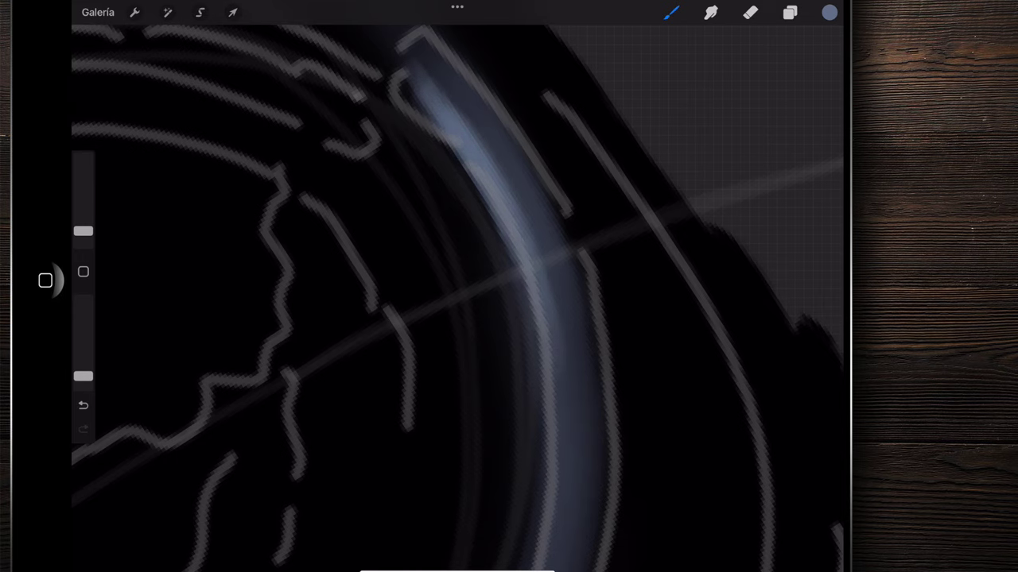
scroll(457, 298, down, 2)
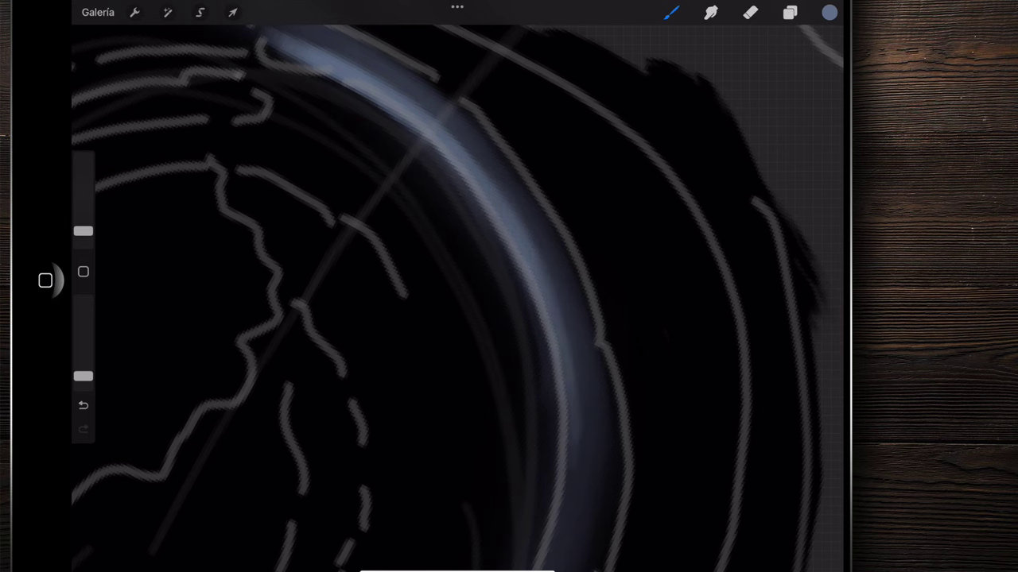
scroll(565, 353, up, 2)
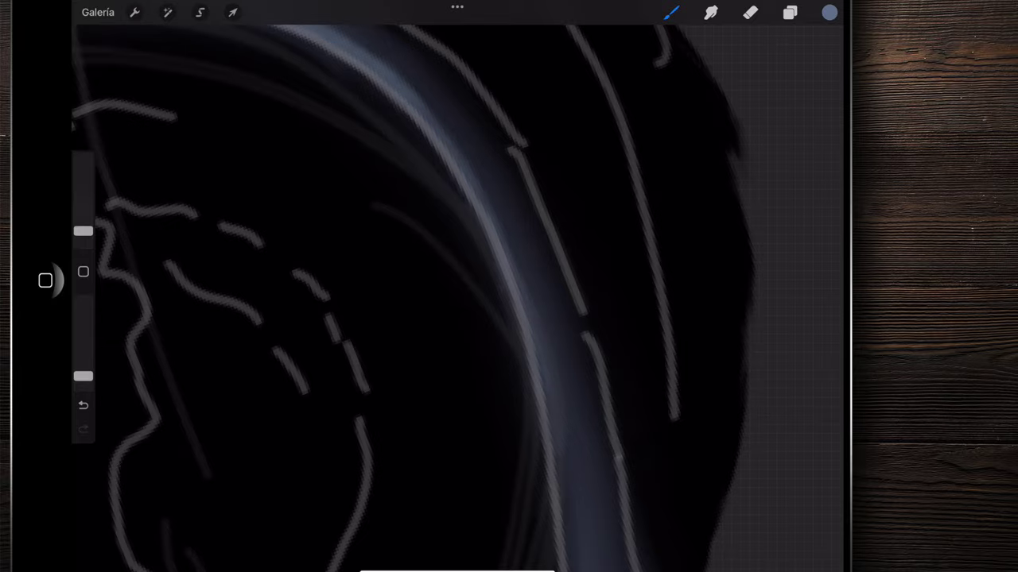
scroll(578, 298, down, 2)
scroll(457, 298, down, 3)
scroll(457, 298, down, 2)
scroll(457, 298, down, 1)
scroll(406, 294, down, 5)
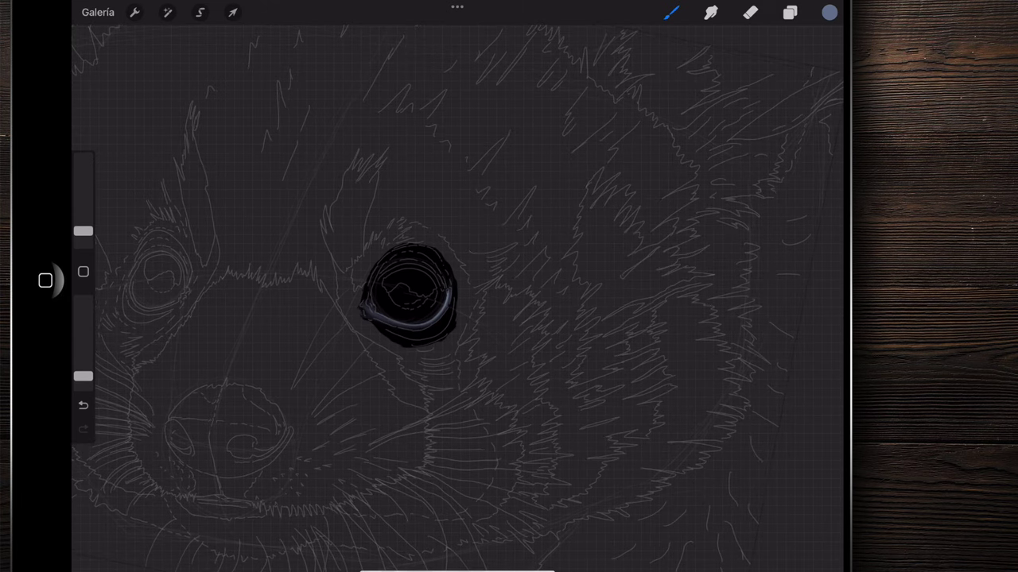
- Set the brush to 4% and paint light highlight strokes along the circle's right edge
scroll(409, 294, up, 5)
scroll(409, 294, up, 3)
drag(84, 232, 84, 228)
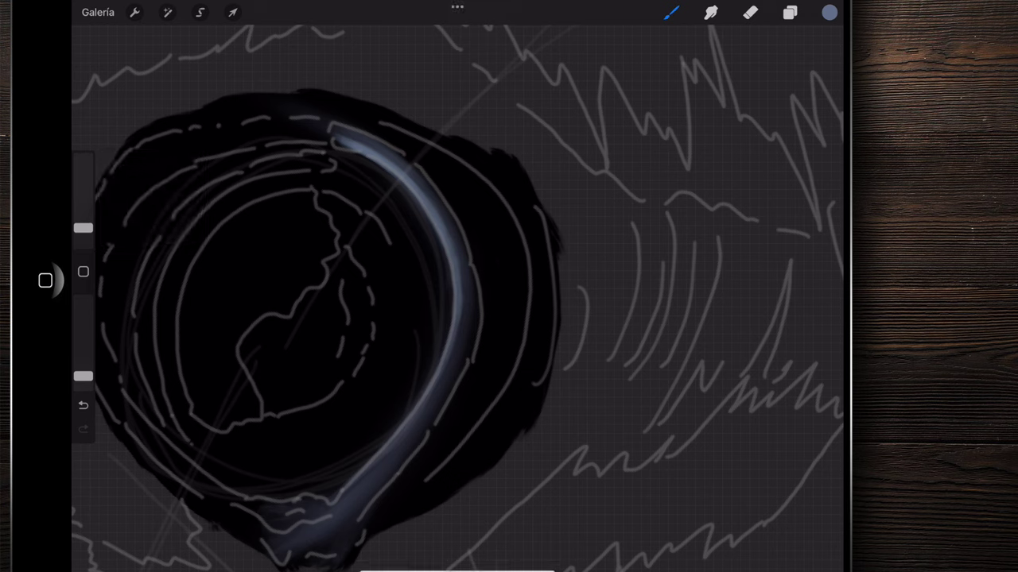
drag(525, 341, 507, 199)
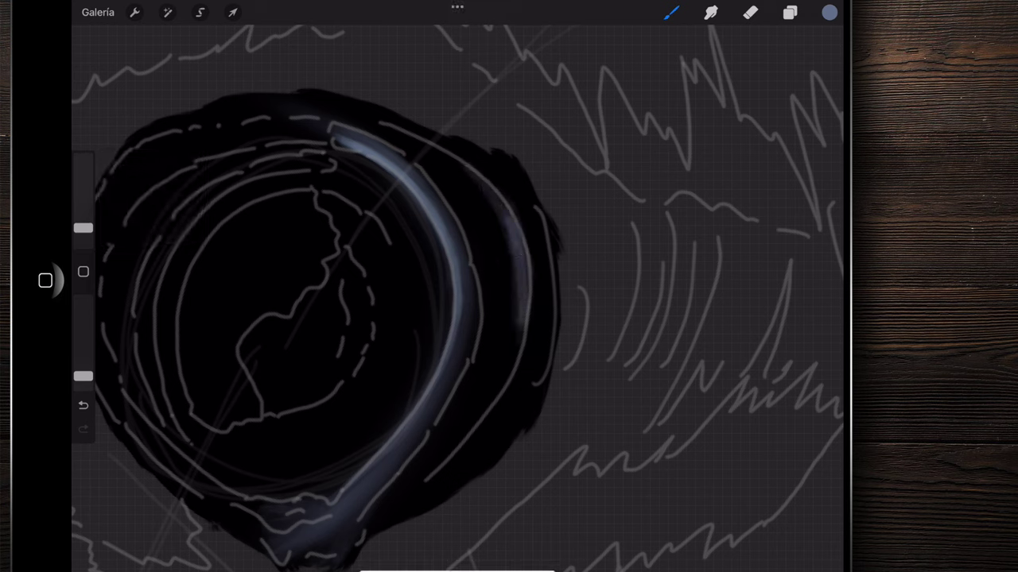
drag(529, 294, 413, 139)
drag(497, 194, 503, 374)
mouse_move(521, 333)
mouse_down()
mouse_move(449, 449)
mouse_move(503, 232)
mouse_up()
drag(499, 385, 489, 203)
- Brighten the right inner and outer edges with more highlight strokes down the side
mouse_move(405, 133)
mouse_down()
mouse_move(484, 313)
mouse_move(437, 449)
mouse_up()
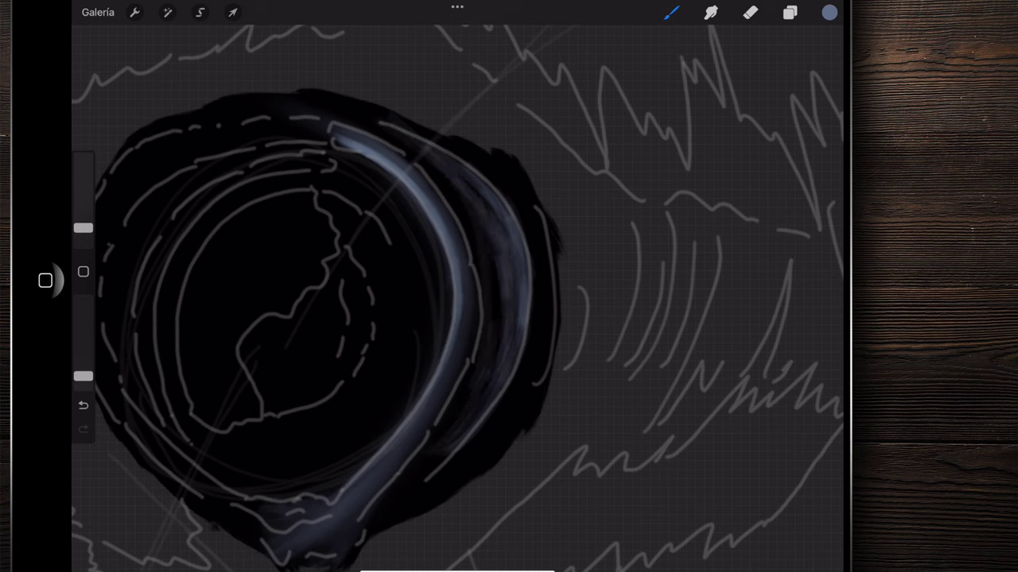
drag(544, 375, 546, 231)
drag(545, 357, 541, 194)
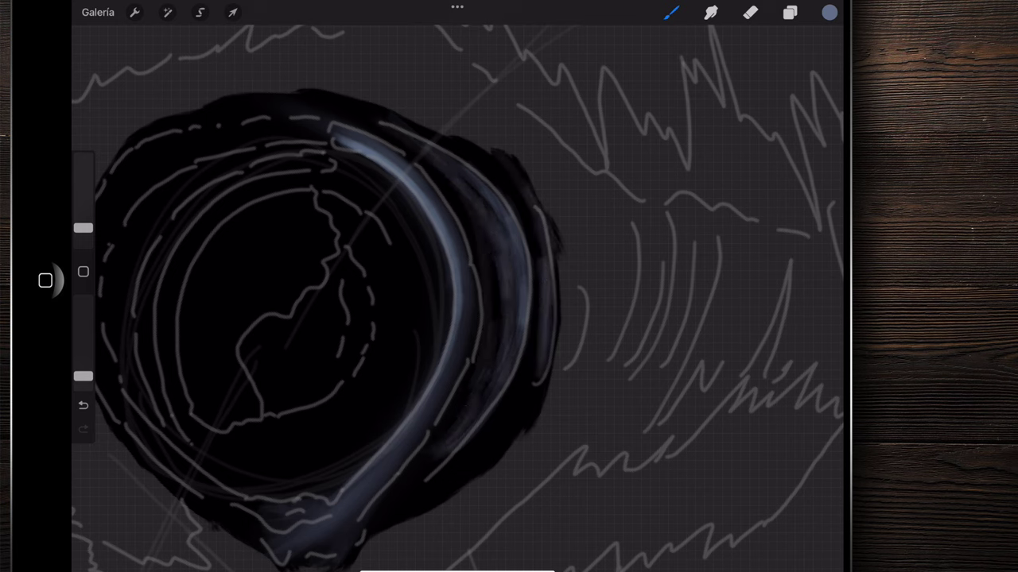
drag(509, 155, 533, 414)
drag(544, 346, 489, 457)
drag(549, 370, 438, 489)
drag(513, 398, 419, 508)
- Add light highlight strokes along the bottom of the circle
drag(475, 446, 385, 526)
drag(444, 448, 380, 511)
scroll(457, 298, up, 3)
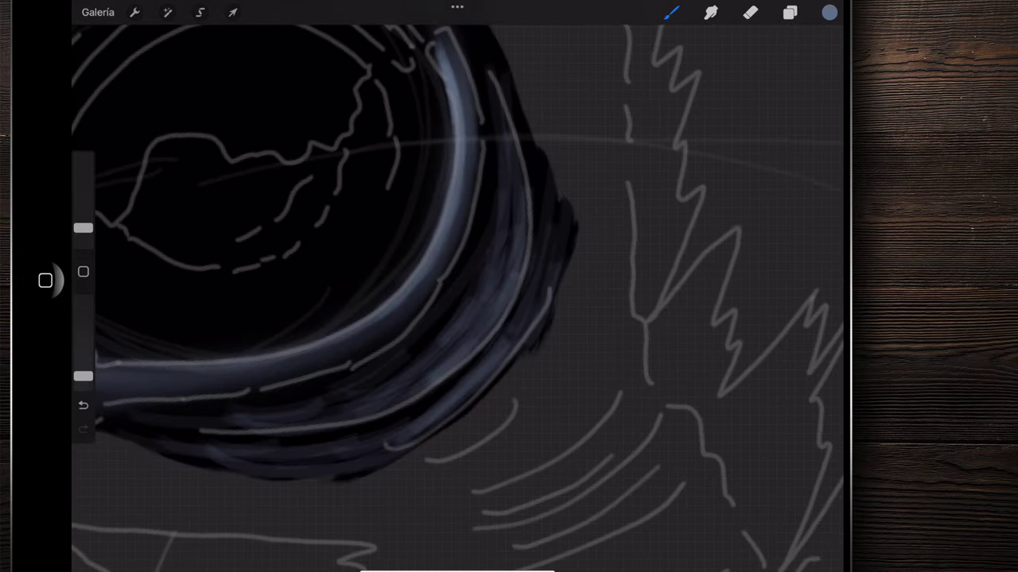
scroll(457, 298, down, 5)
scroll(457, 298, down, 5)
scroll(457, 298, up, 5)
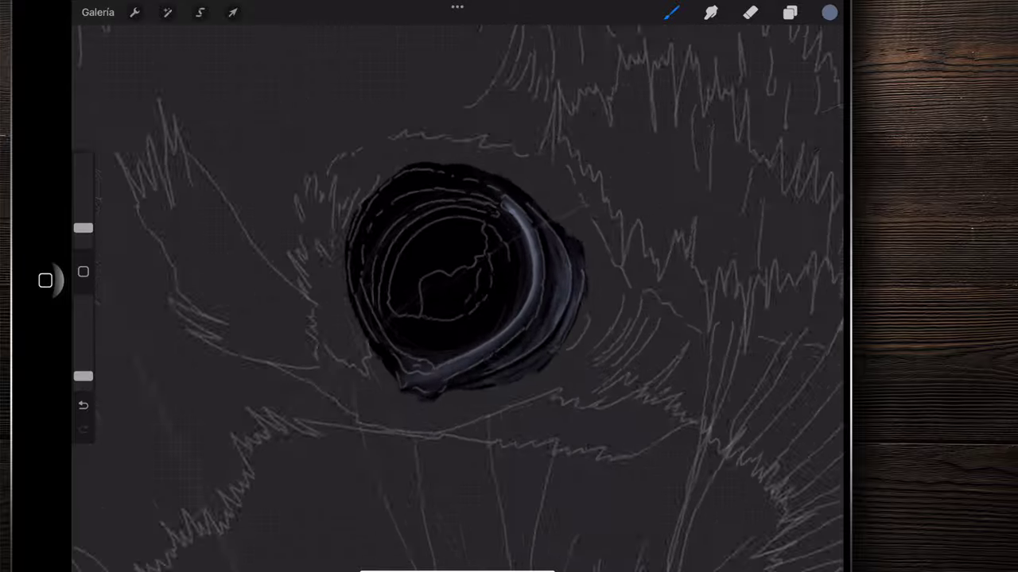
scroll(465, 282, up, 3)
- Select Smudge, pan to show the sketch above the eye, and open the Layers list
click(710, 12)
scroll(318, 318, up, 3)
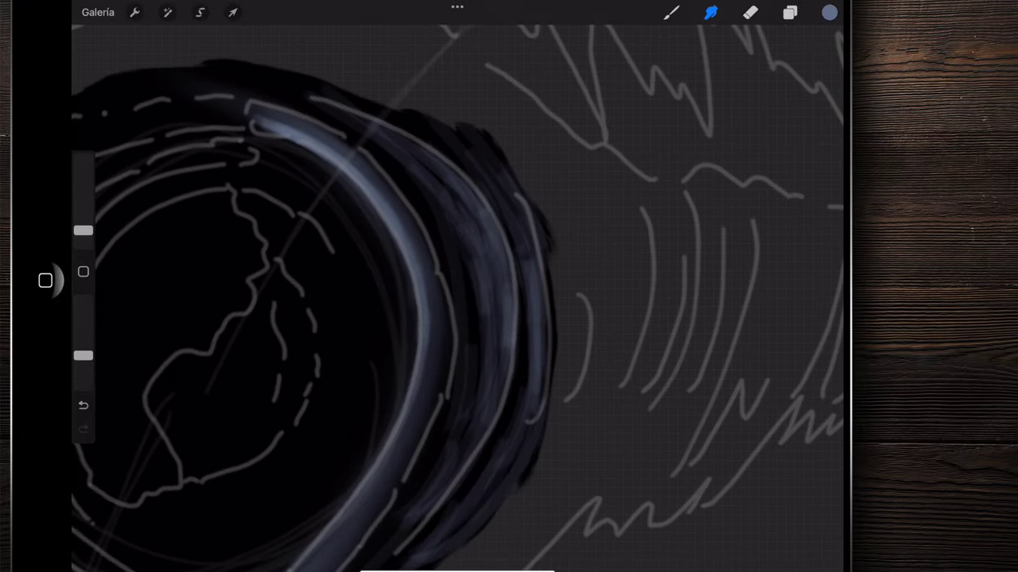
scroll(457, 298, down, 2)
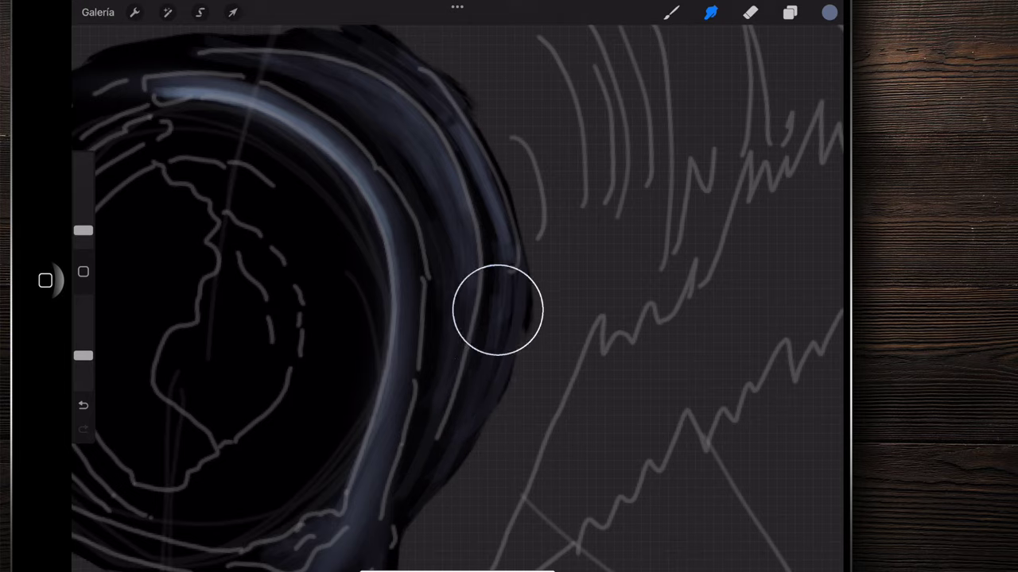
drag(457, 298, 445, 365)
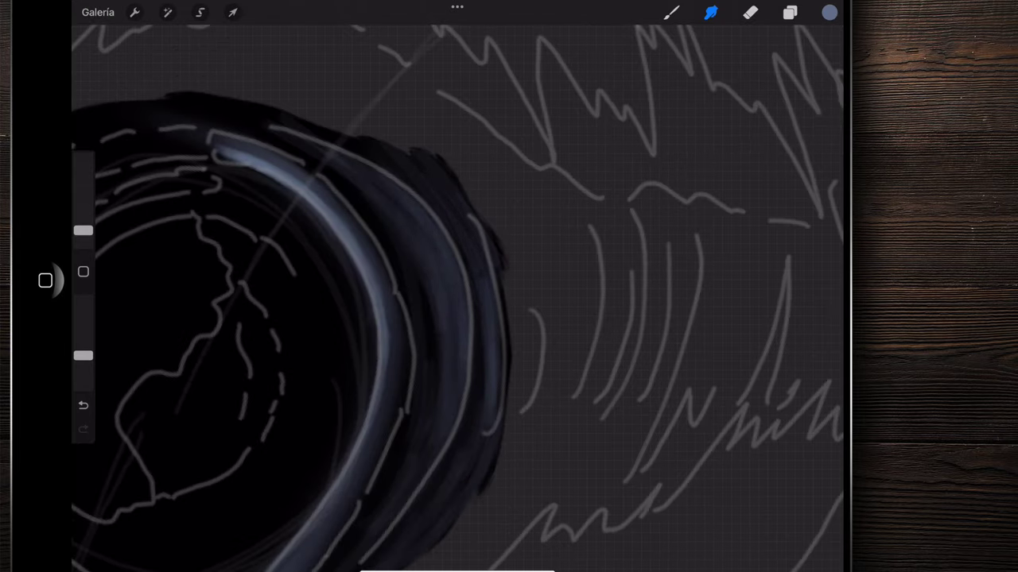
scroll(461, 286, up, 3)
scroll(461, 286, up, 1)
scroll(457, 298, down, 1)
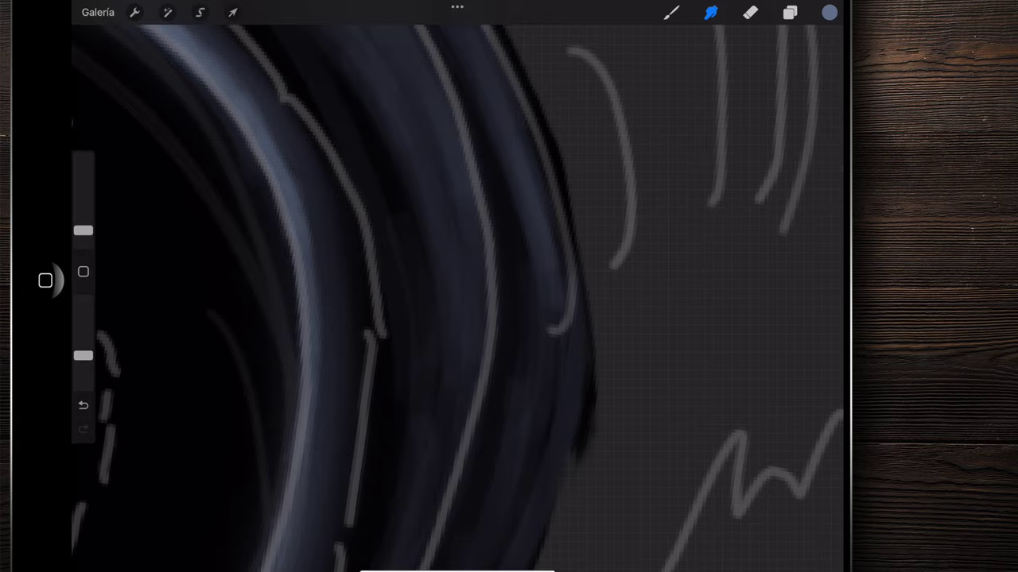
scroll(458, 298, down, 2)
scroll(458, 298, down, 2)
scroll(457, 298, down, 3)
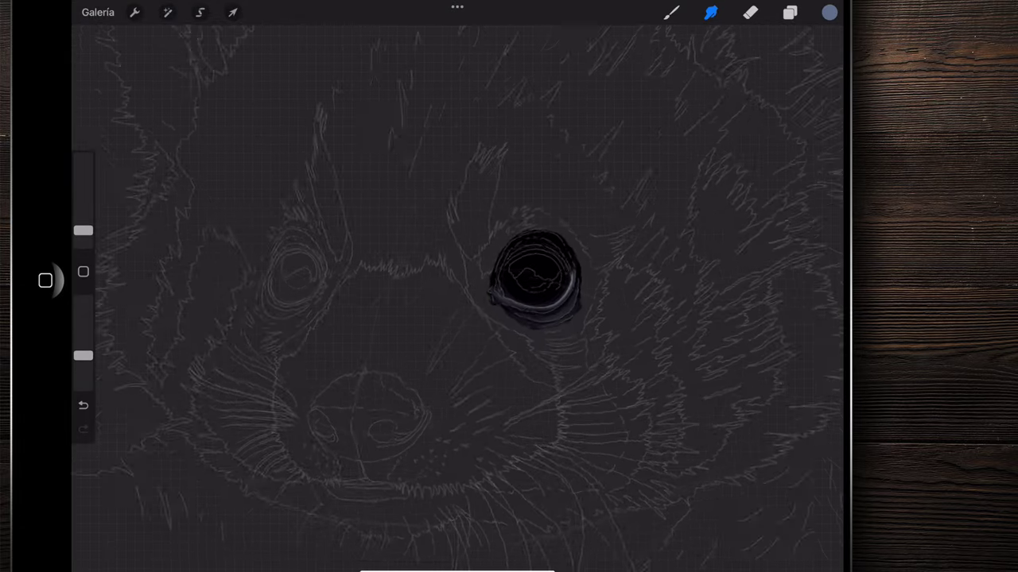
scroll(505, 283, up, 3)
click(790, 12)
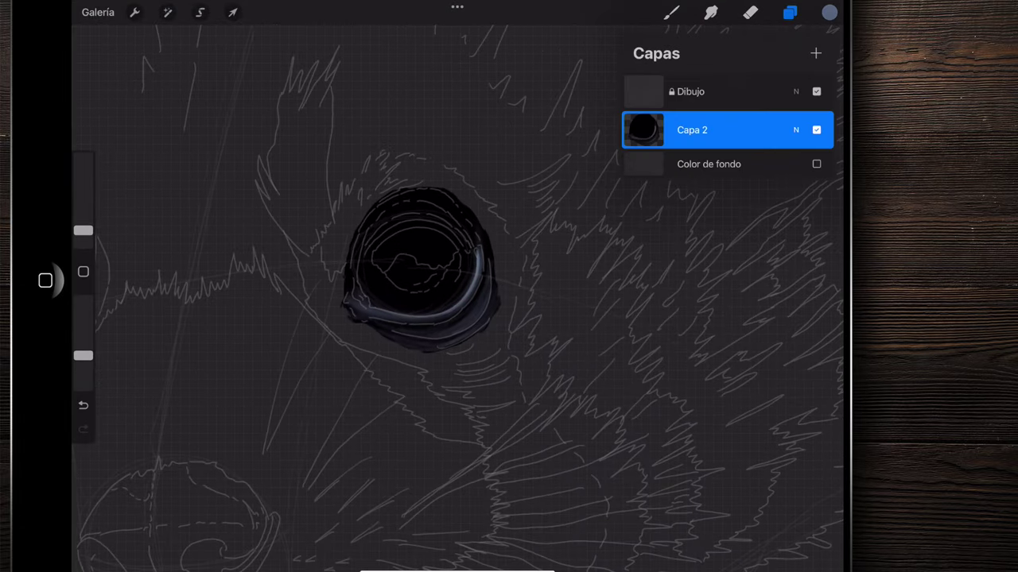
- Hide the Dibujo sketch layer and switch to the Smudge tool
click(816, 92)
click(789, 11)
click(711, 12)
scroll(422, 271, up, 3)
scroll(422, 270, up, 3)
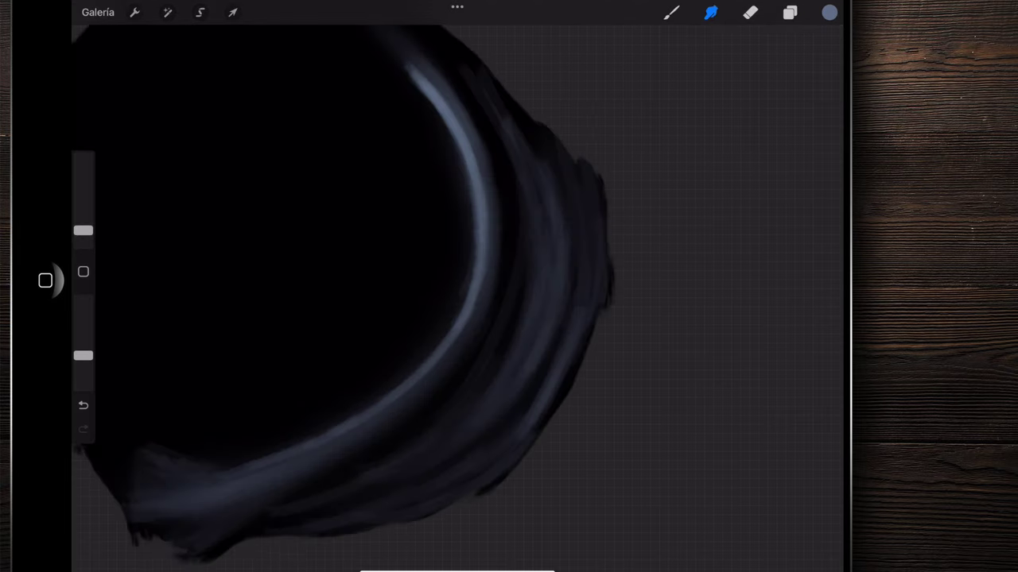
- Smear the eye's outer edge outward and soften the lower rim and a spot on the upper rim
drag(525, 163, 436, 46)
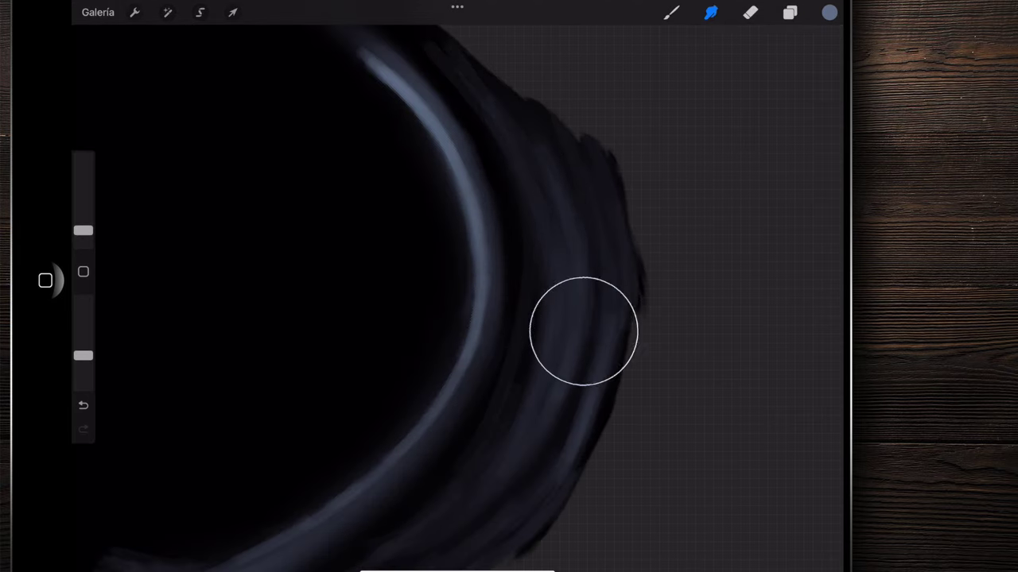
scroll(457, 302, down, 1)
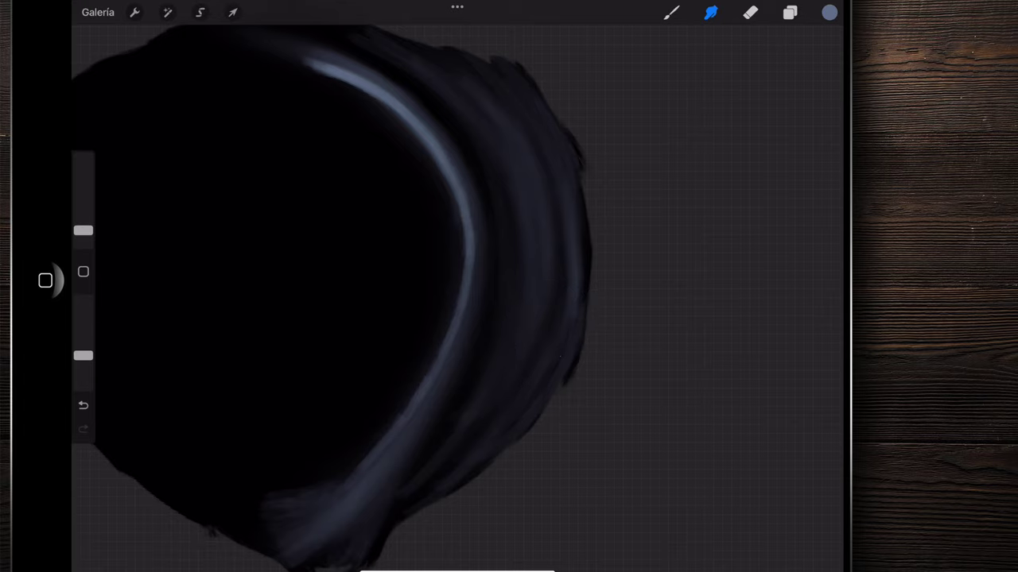
drag(576, 286, 581, 295)
drag(469, 438, 458, 453)
click(479, 107)
- Shrink the Smudge brush to 3% and blend the sphere's top rim
scroll(381, 286, down, 5)
scroll(381, 222, down, 5)
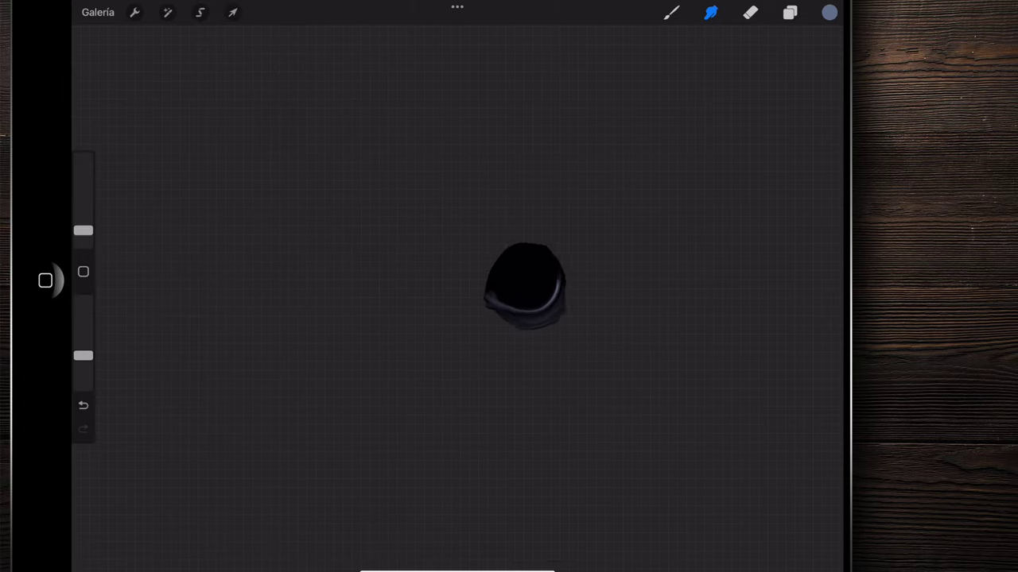
scroll(509, 263, up, 2)
scroll(509, 238, up, 5)
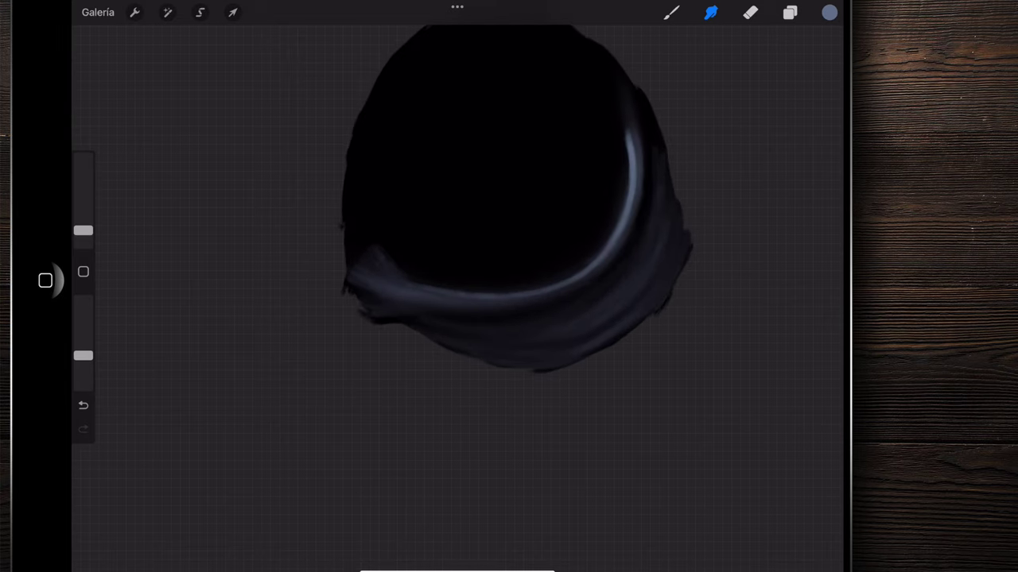
scroll(509, 262, up, 3)
scroll(509, 262, up, 3)
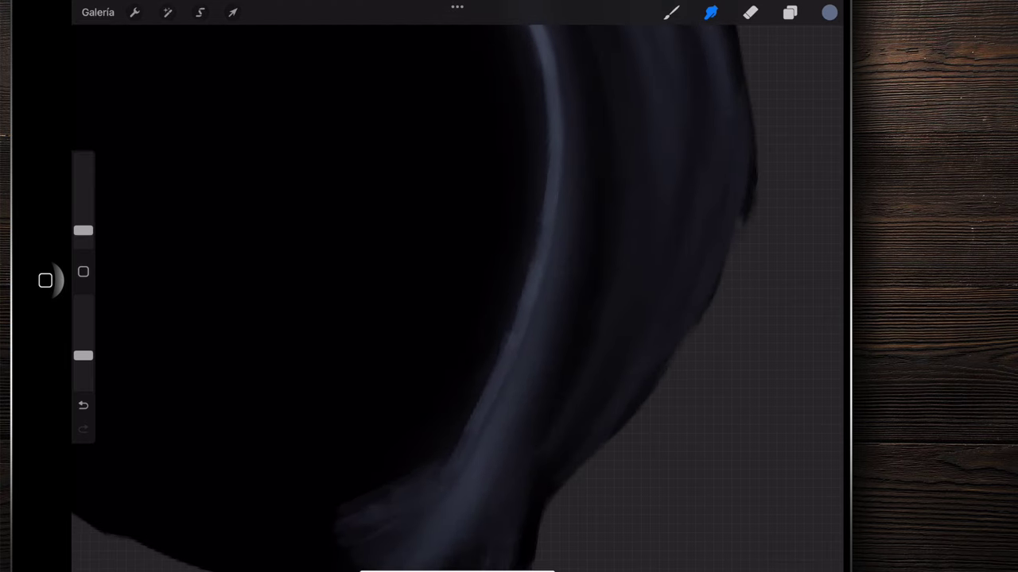
drag(83, 231, 83, 236)
scroll(457, 298, up, 3)
drag(529, 227, 509, 189)
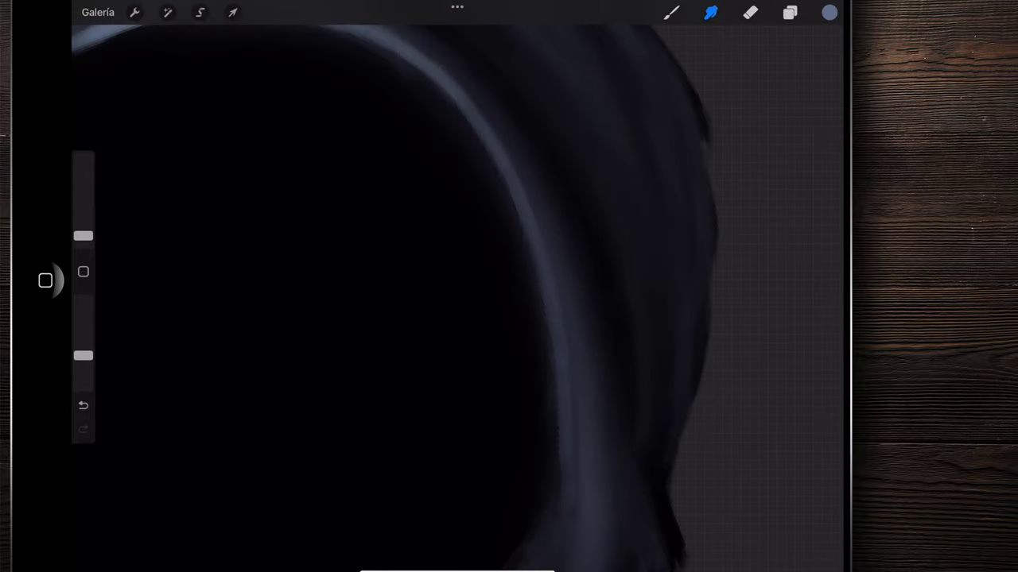
- Review the blended rim and bring up the Layers list
scroll(389, 298, down, 3)
scroll(374, 299, down, 5)
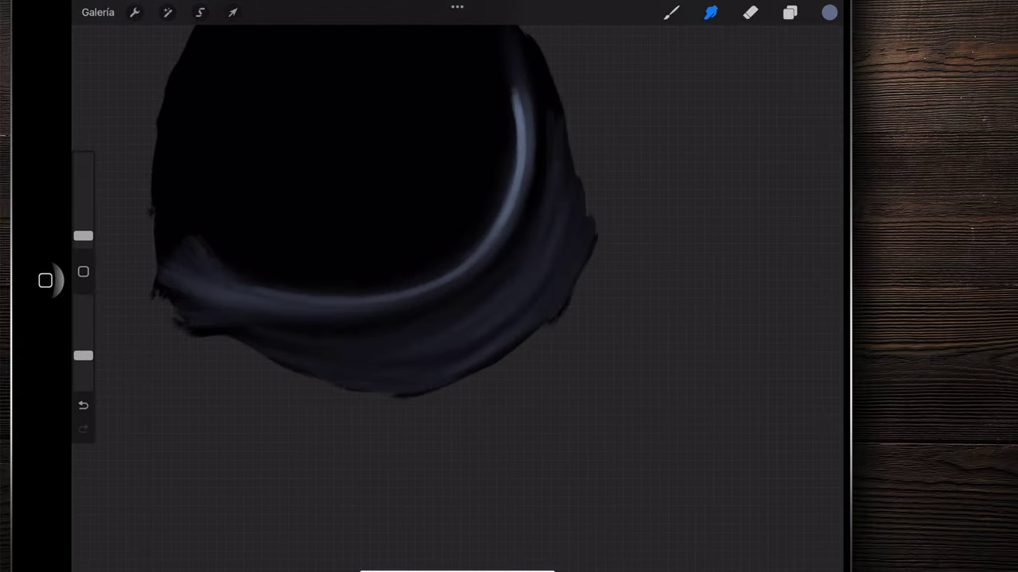
scroll(374, 299, down, 5)
scroll(446, 219, up, 3)
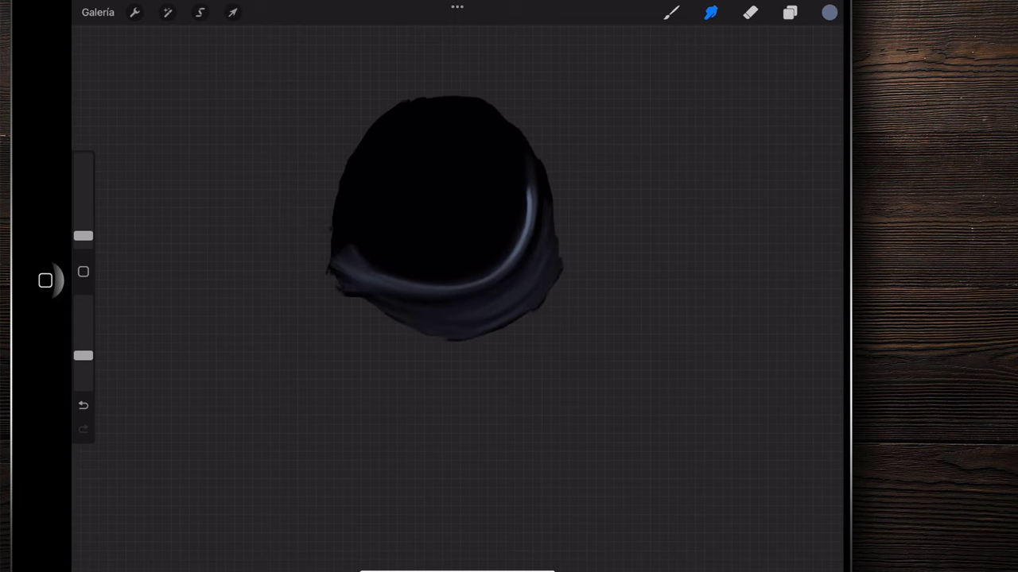
scroll(445, 218, down, 3)
scroll(469, 294, up, 1)
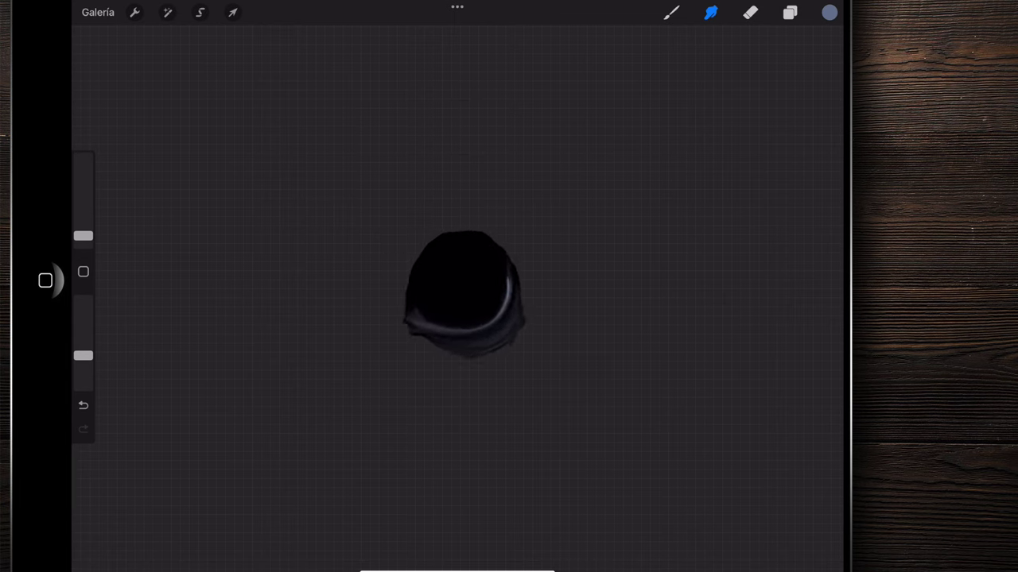
click(790, 12)
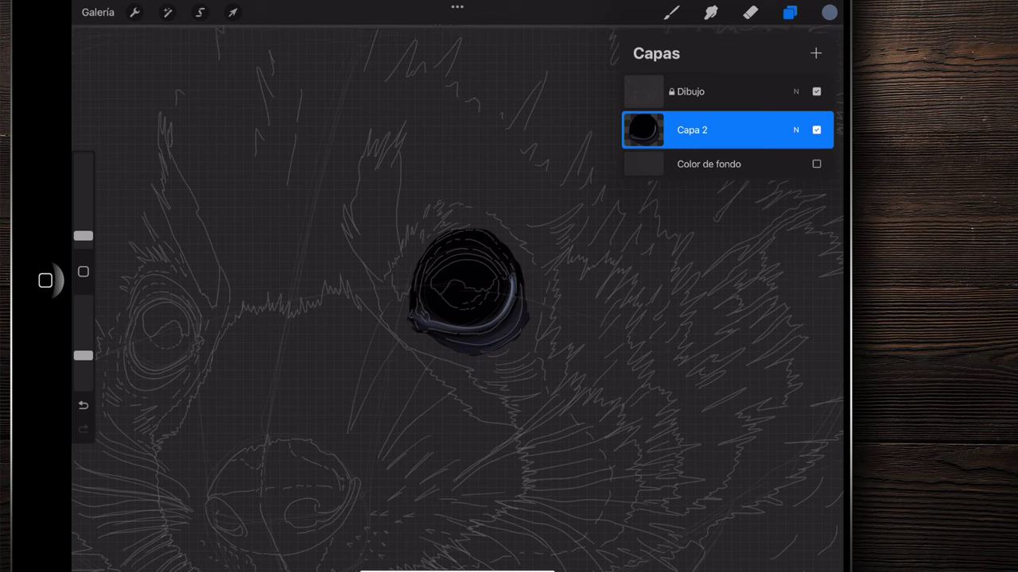
- Switch to the Brush, zoom in, and set the brush size to 2%
scroll(457, 270, up, 2)
scroll(457, 270, up, 2)
click(671, 11)
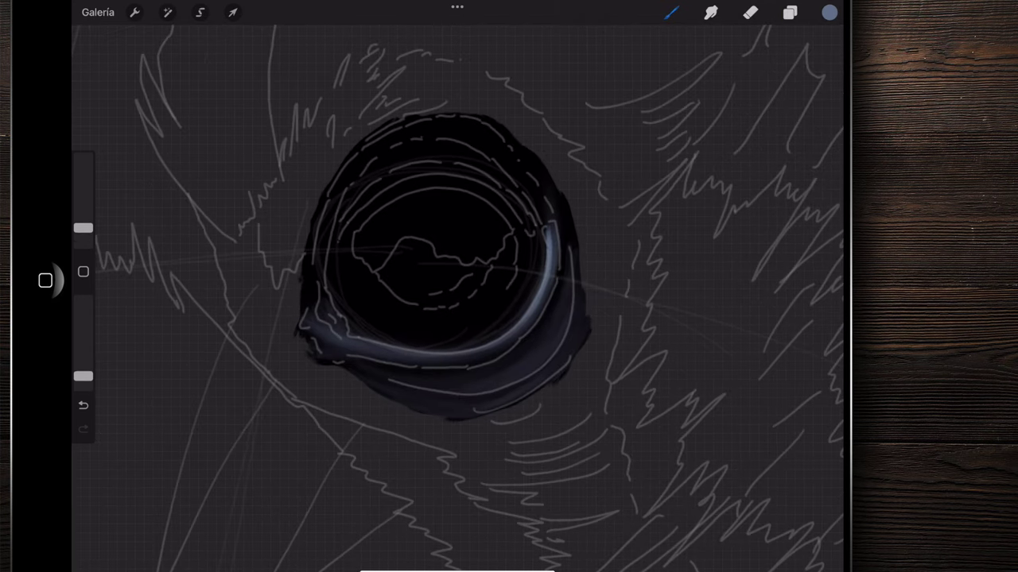
scroll(433, 262, up, 2)
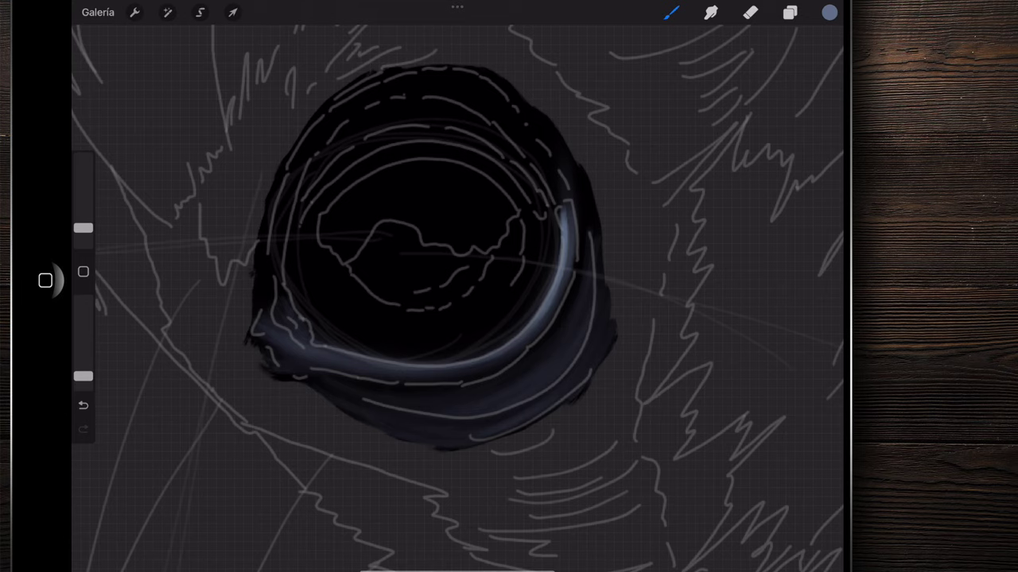
scroll(433, 263, up, 2)
scroll(365, 270, up, 2)
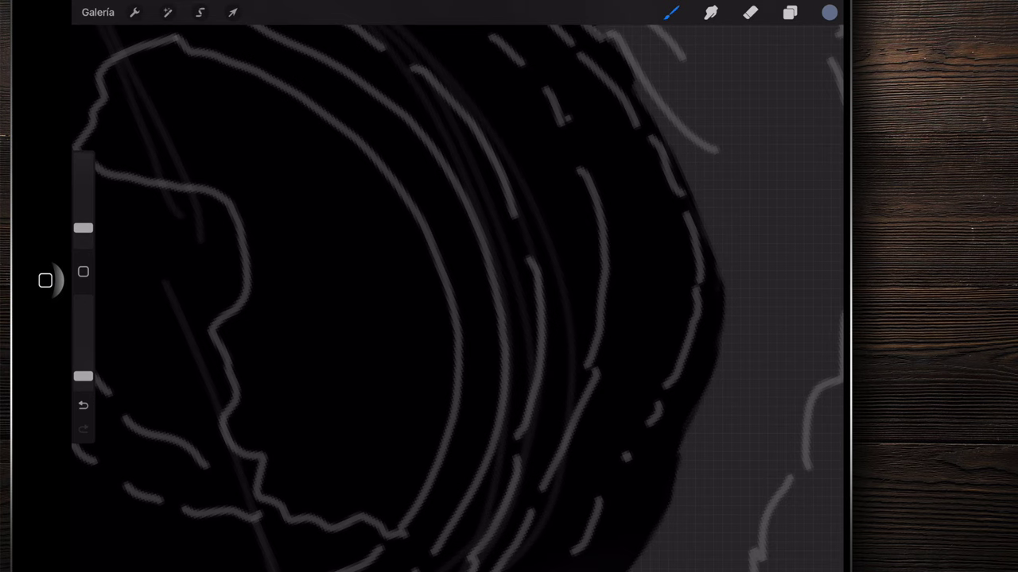
drag(83, 228, 83, 233)
- Paint repeated soft blue-grey strokes along the ring's inner arc
drag(421, 116, 486, 230)
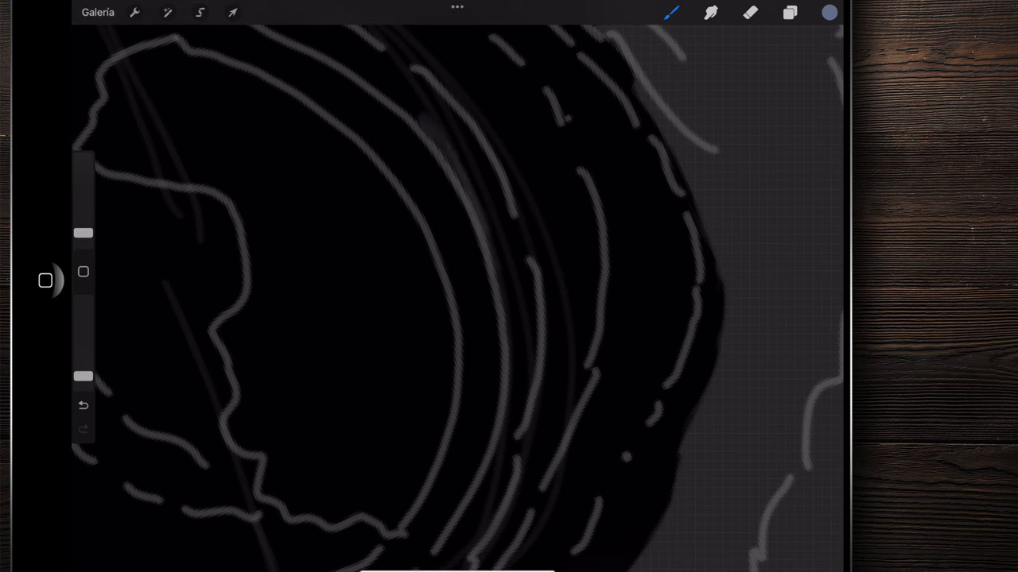
drag(431, 134, 513, 345)
drag(473, 183, 501, 430)
drag(450, 171, 516, 397)
drag(469, 187, 501, 239)
scroll(414, 294, up, 1)
scroll(413, 294, down, 2)
drag(373, 107, 468, 205)
- Add more light strokes on the upper inner arc and extend them down the arc
drag(334, 76, 461, 209)
drag(425, 143, 509, 362)
mouse_move(467, 199)
mouse_down()
mouse_move(498, 291)
mouse_move(457, 477)
mouse_up()
drag(497, 361, 406, 504)
drag(485, 417, 401, 509)
drag(462, 183, 505, 358)
drag(374, 107, 493, 236)
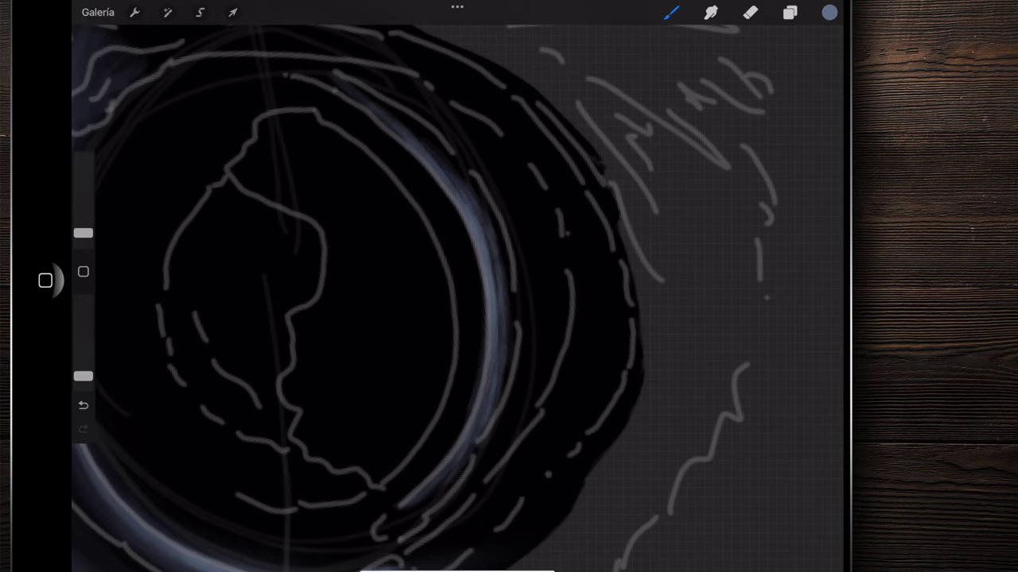
- Smudge the blue-grey ring smooth, then return to the Brush with B
click(710, 12)
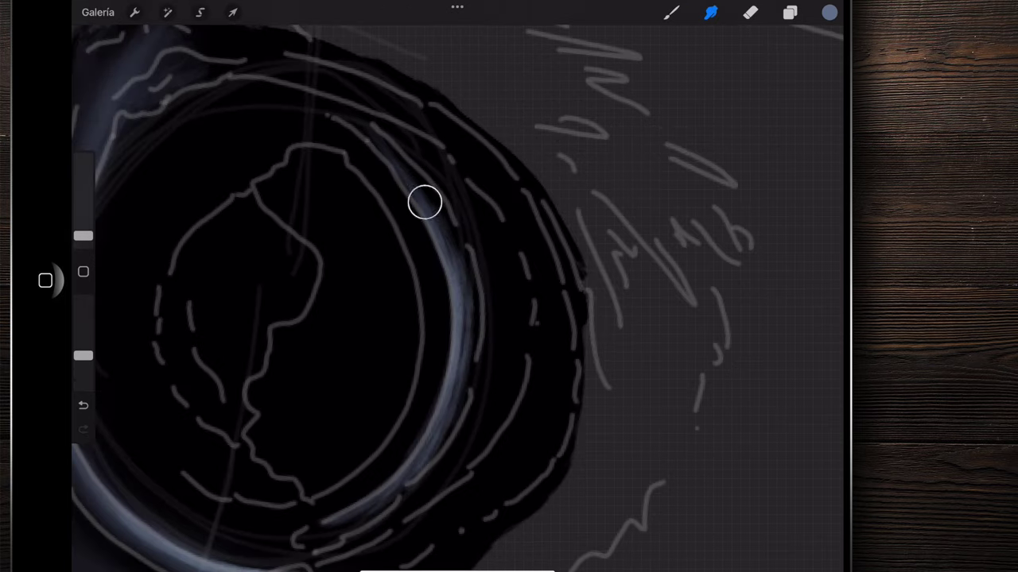
drag(318, 318, 263, 262)
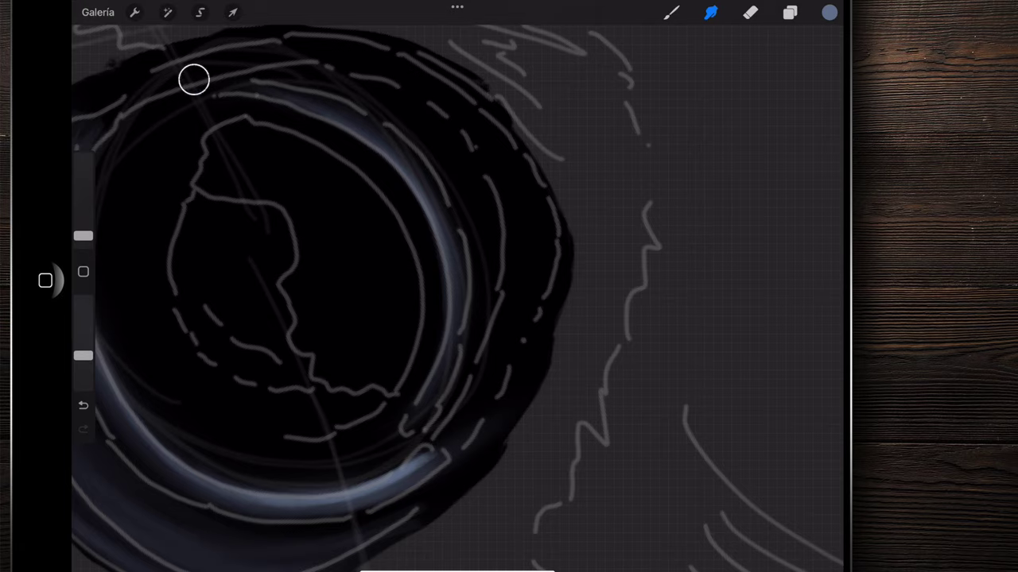
scroll(457, 333, down, 5)
scroll(457, 333, down, 3)
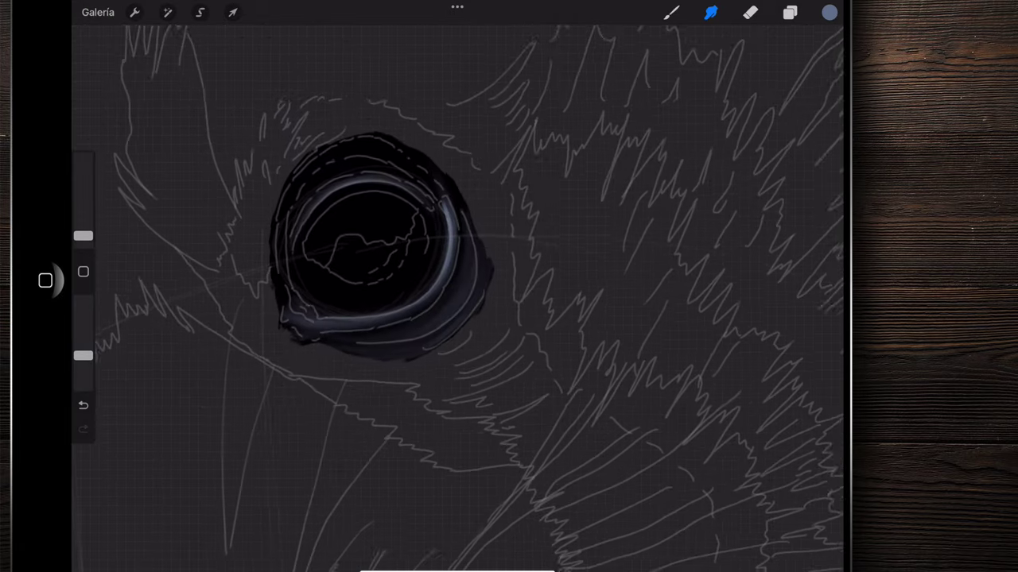
scroll(421, 262, up, 2)
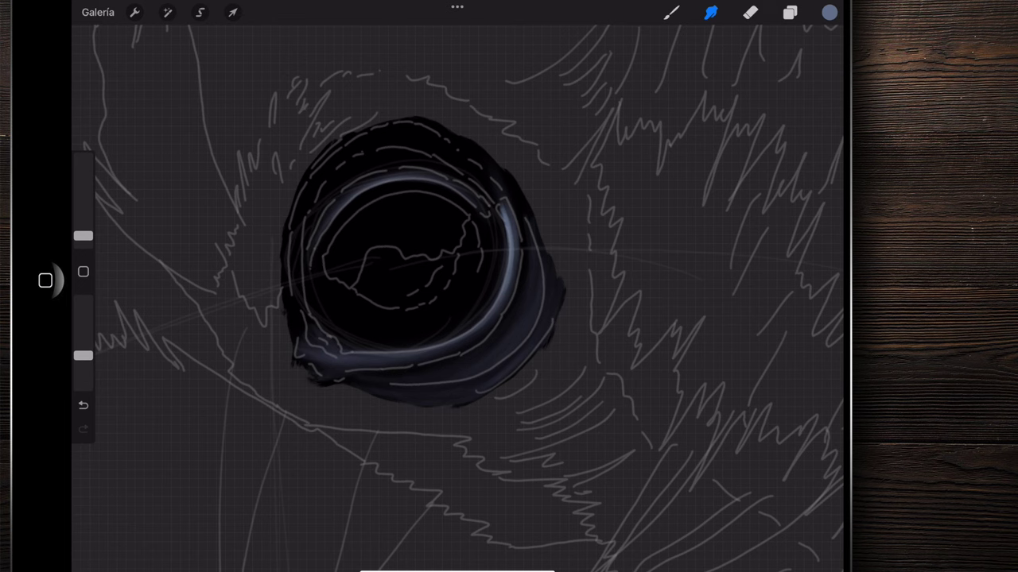
scroll(446, 279, up, 2)
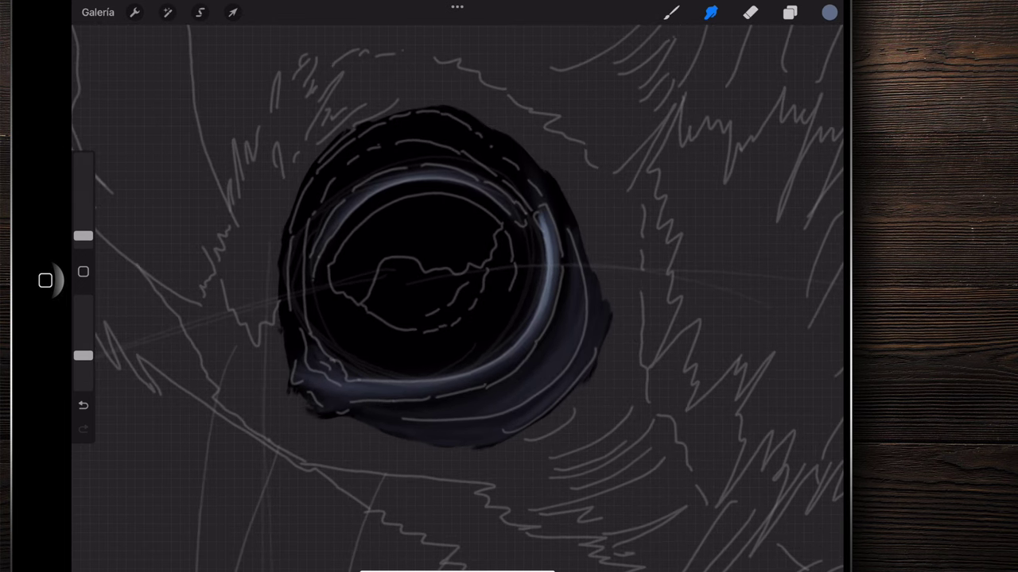
key(b)
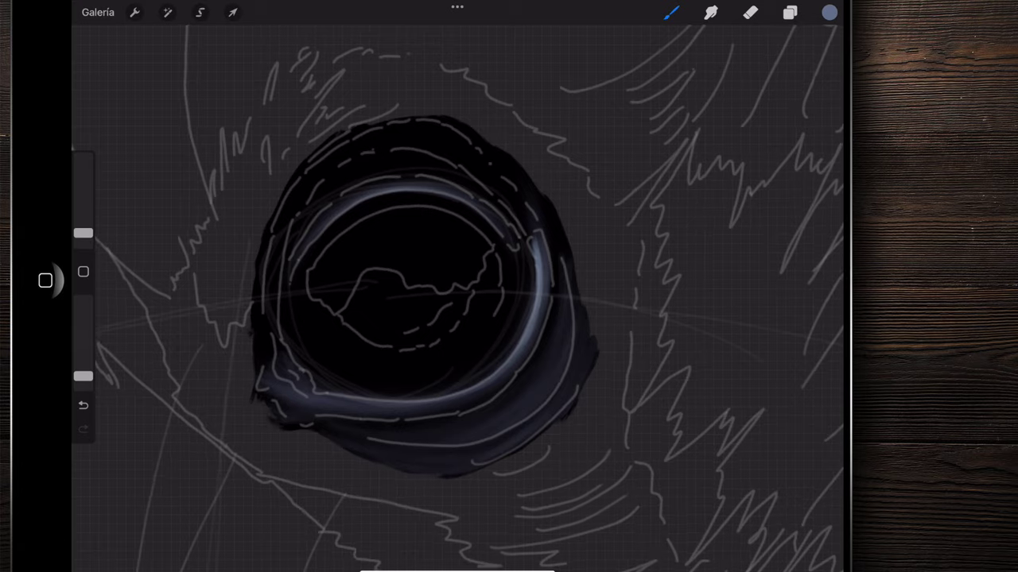
scroll(446, 278, right, 3)
scroll(358, 302, up, 5)
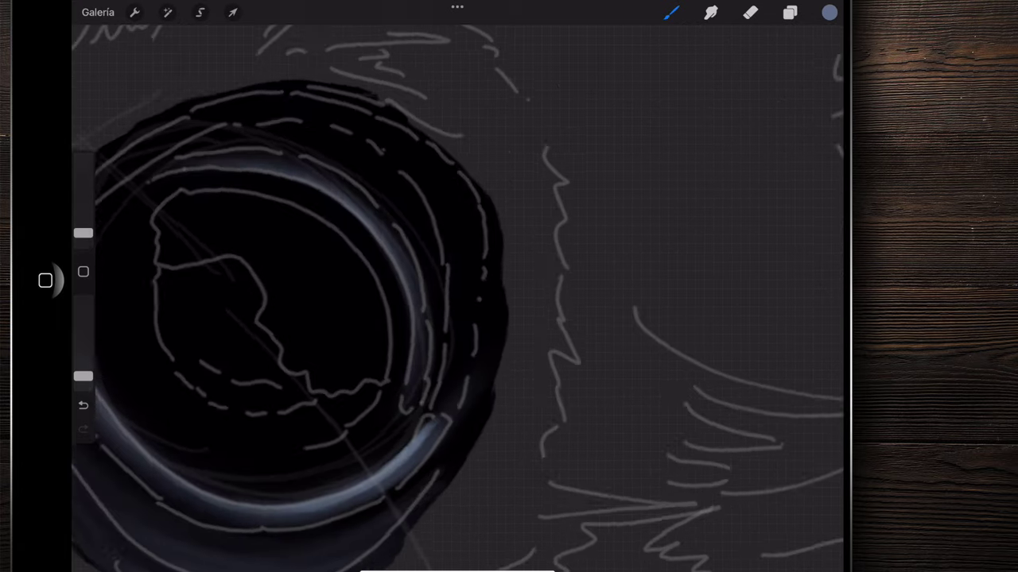
- Enlarge the brush and paint light-blue highlights on the right and upper-right rim
drag(83, 233, 82, 224)
drag(402, 171, 454, 318)
mouse_move(390, 140)
mouse_down()
mouse_move(461, 310)
mouse_move(449, 235)
mouse_up()
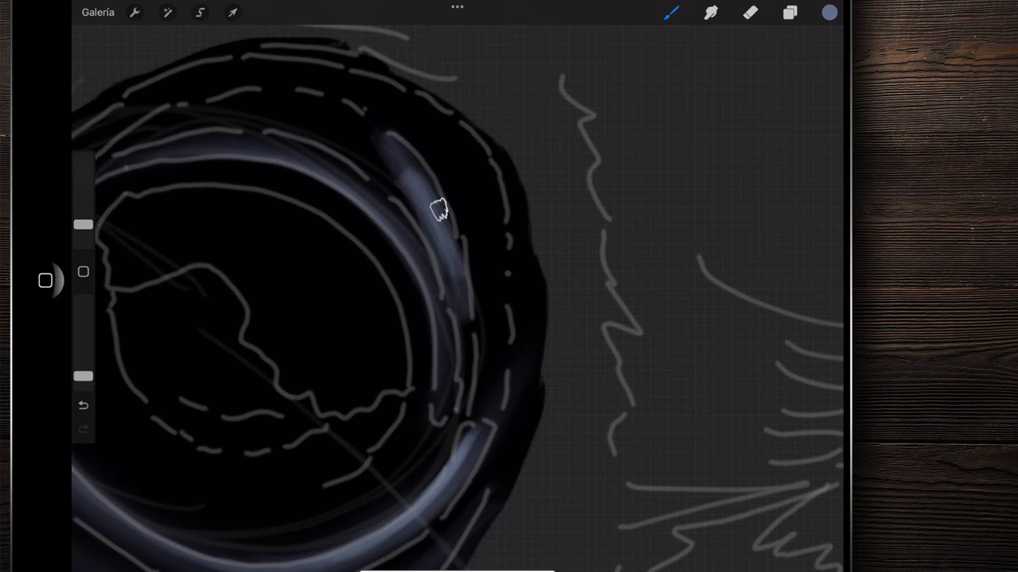
mouse_move(377, 119)
mouse_down()
mouse_move(469, 302)
mouse_move(461, 246)
mouse_up()
drag(465, 302, 469, 388)
drag(450, 267, 463, 394)
drag(465, 338, 469, 420)
- Add more light-blue strokes to brighten the right inner rim
scroll(318, 318, down, 3)
drag(442, 276, 446, 347)
mouse_move(421, 253)
mouse_down()
mouse_move(446, 346)
mouse_move(461, 321)
mouse_up()
mouse_move(468, 357)
mouse_down()
mouse_move(426, 469)
mouse_move(403, 477)
mouse_up()
mouse_move(432, 302)
mouse_down()
mouse_move(446, 377)
mouse_move(456, 372)
mouse_move(450, 350)
mouse_up()
drag(415, 271, 438, 326)
mouse_move(391, 248)
mouse_down()
mouse_move(433, 315)
mouse_move(438, 348)
mouse_up()
drag(363, 238, 411, 289)
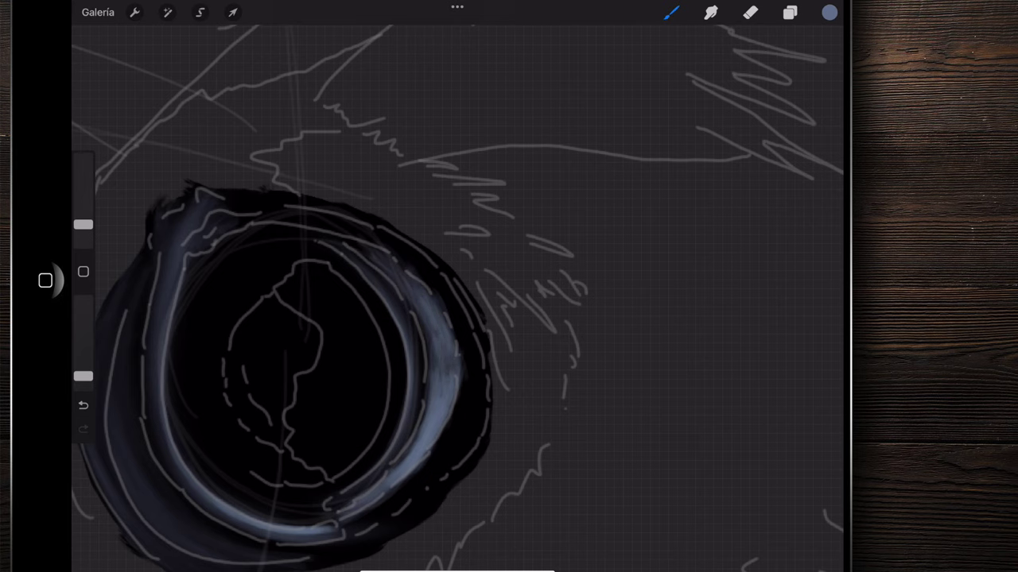
- Smudge the upper-right rim highlights to soften them
click(710, 12)
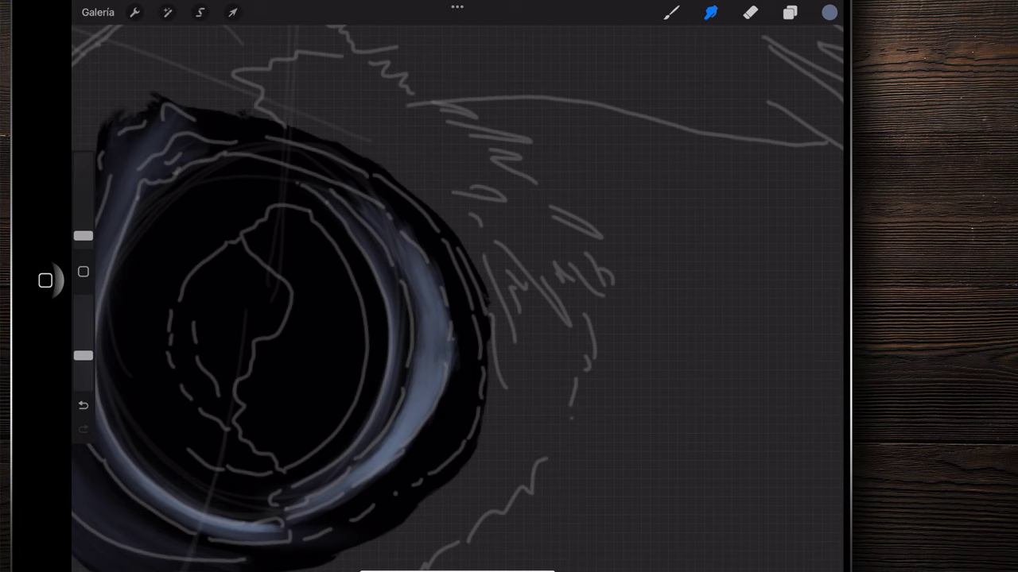
drag(381, 228, 288, 145)
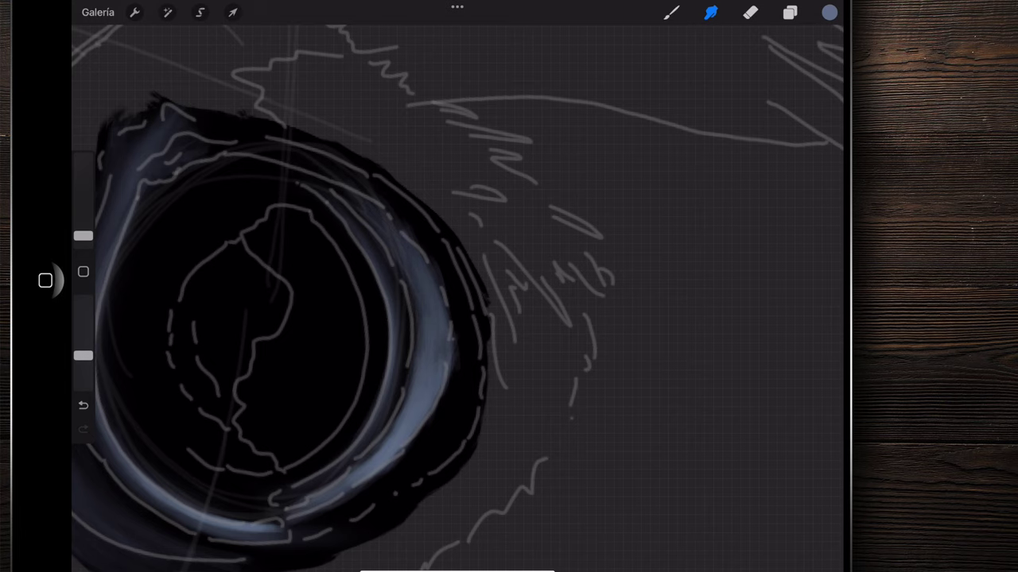
scroll(318, 310, up, 2)
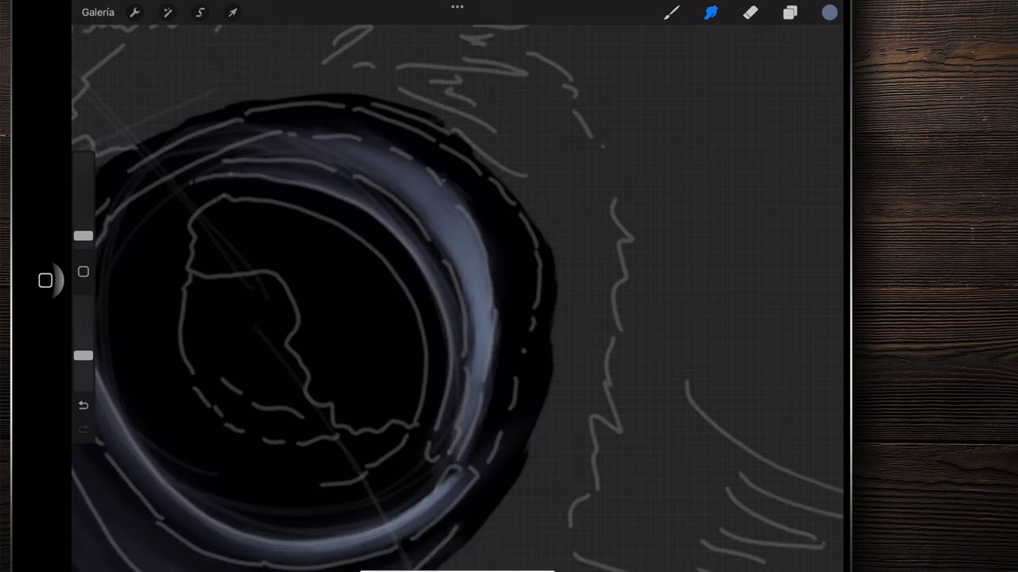
scroll(318, 310, down, 2)
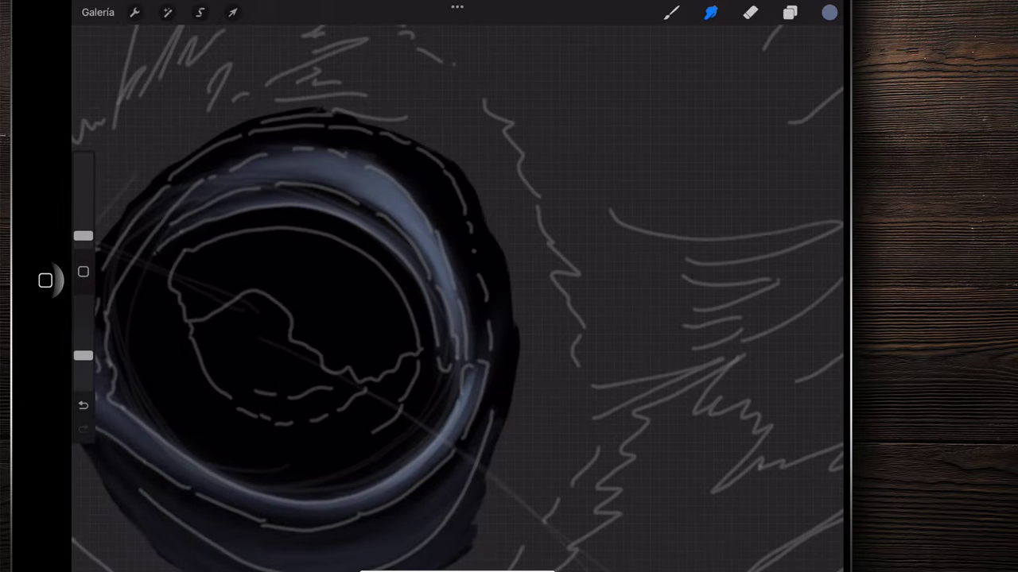
scroll(318, 318, down, 2)
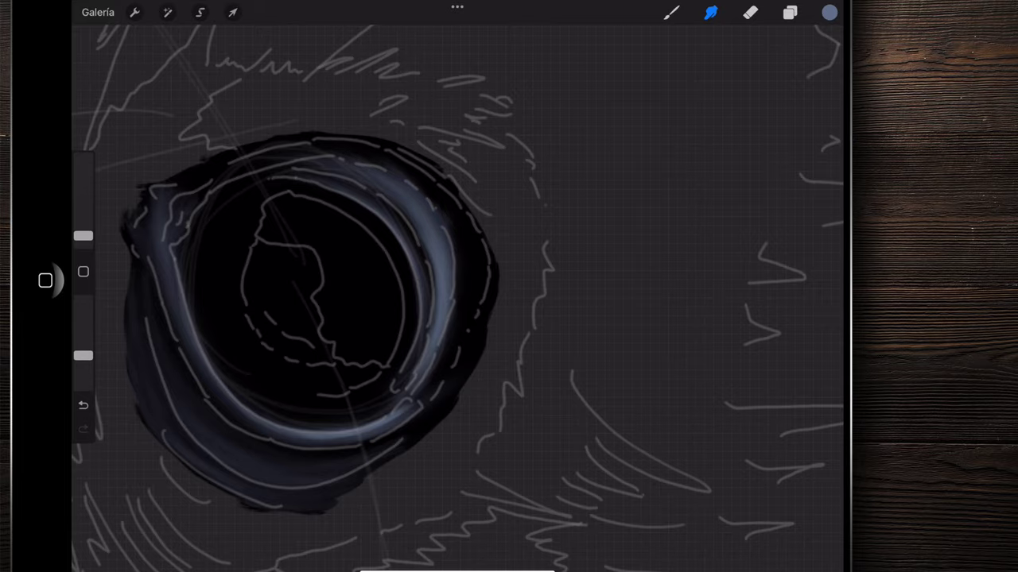
scroll(318, 302, up, 2)
- With the Brush at 2%, add thin light-blue strokes along the outer arc
click(671, 11)
scroll(318, 302, down, 2)
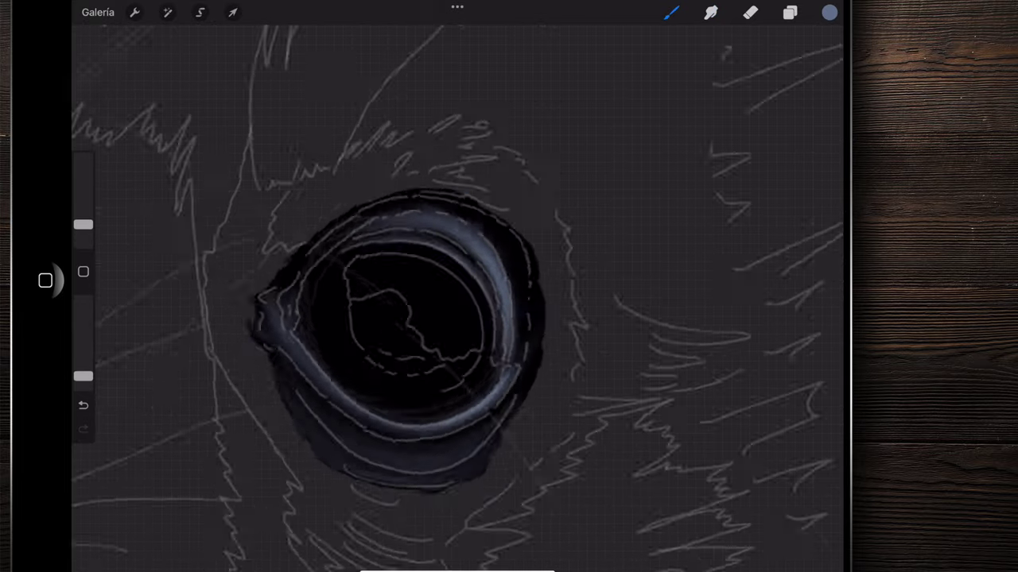
scroll(517, 278, up, 2)
scroll(516, 278, up, 2)
scroll(517, 278, up, 1)
drag(83, 225, 82, 240)
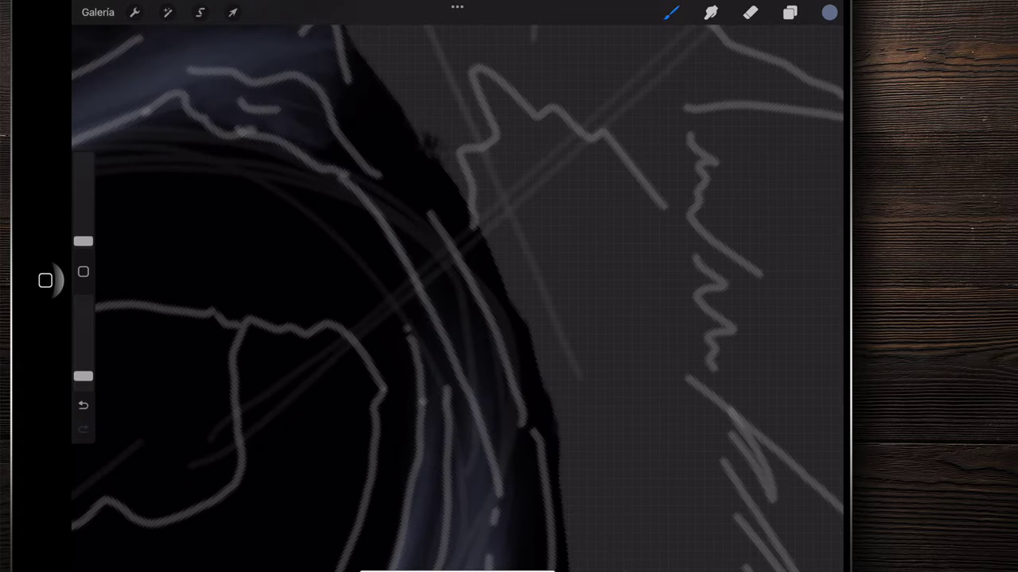
drag(487, 370, 380, 169)
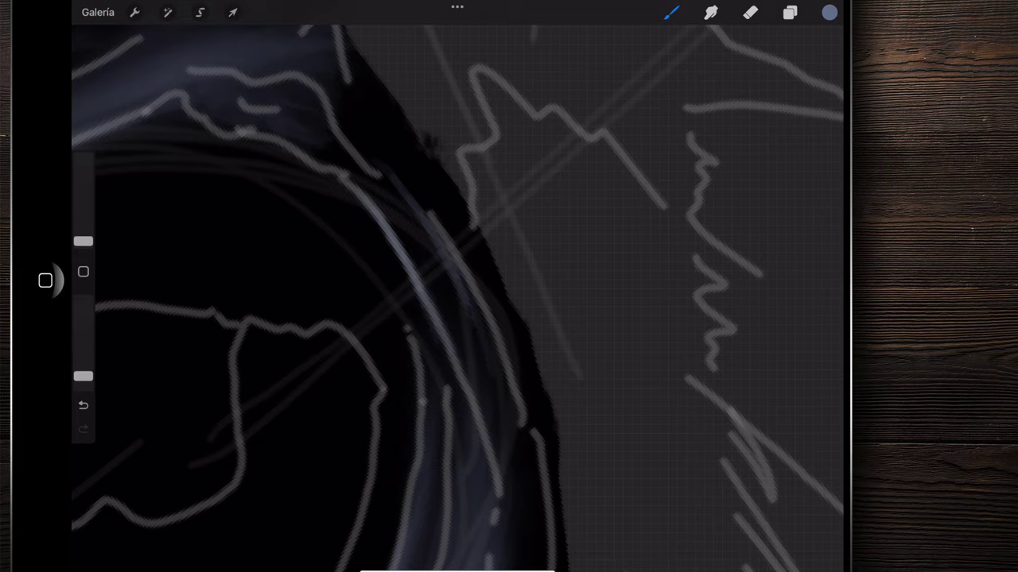
drag(457, 266, 515, 419)
drag(372, 156, 406, 191)
- Review the outer-arc strokes and bring up the brush library
scroll(457, 318, down, 5)
scroll(477, 294, down, 2)
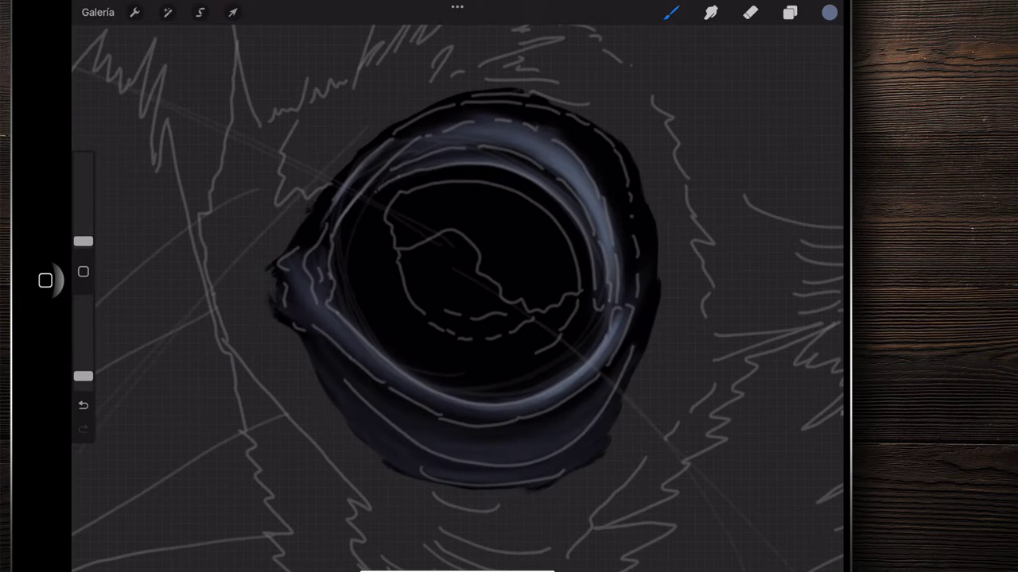
scroll(461, 286, down, 2)
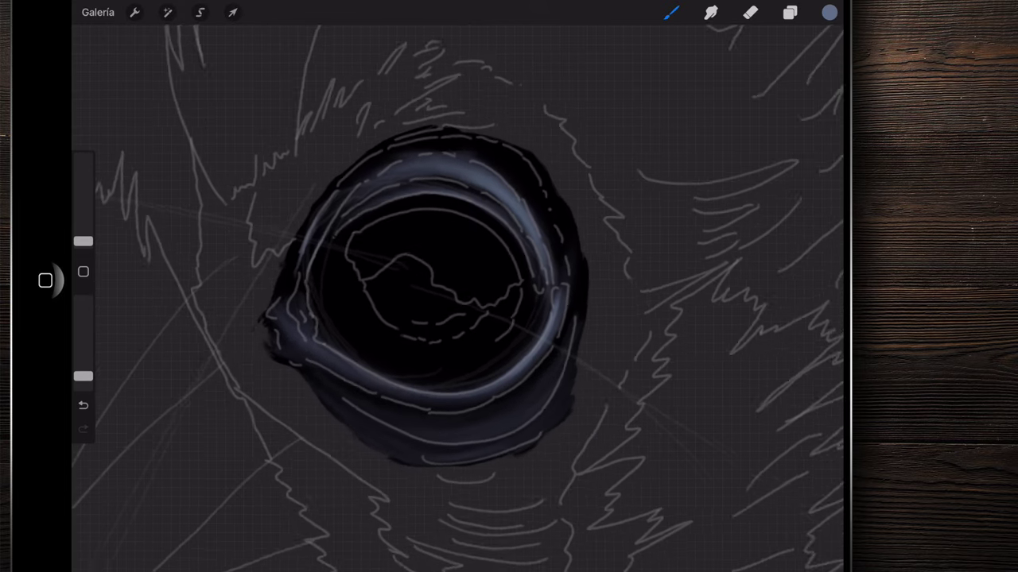
click(671, 12)
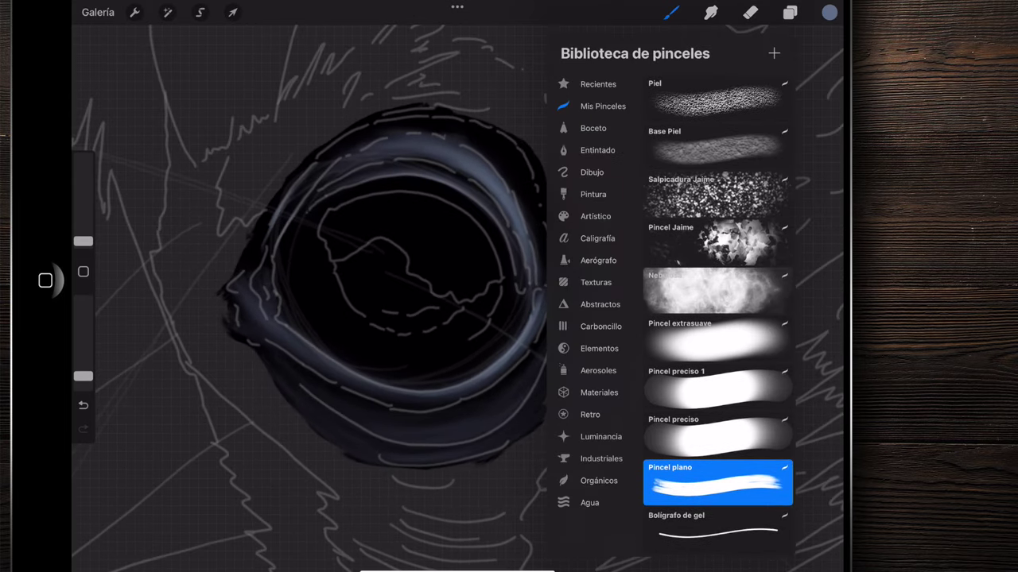
- Browse the Piel and Texturas brush sets, then select Spires from the Orgánicos set
click(718, 100)
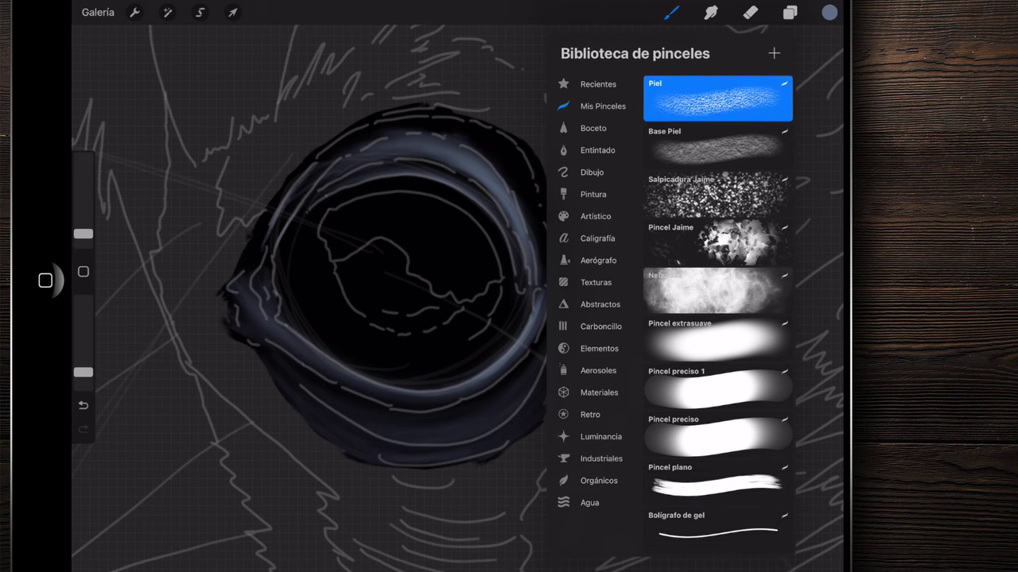
click(718, 147)
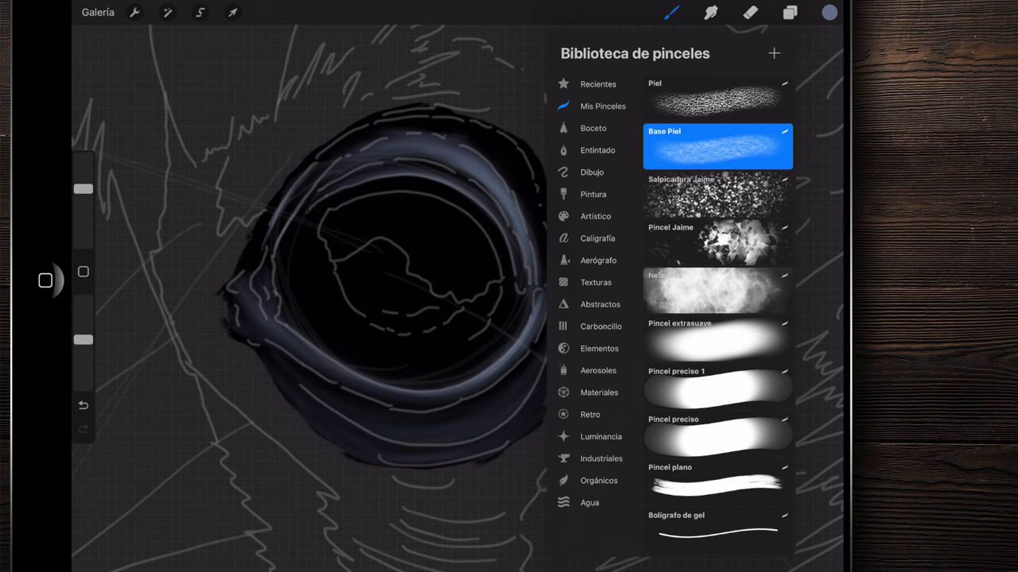
scroll(717, 238, down, 1)
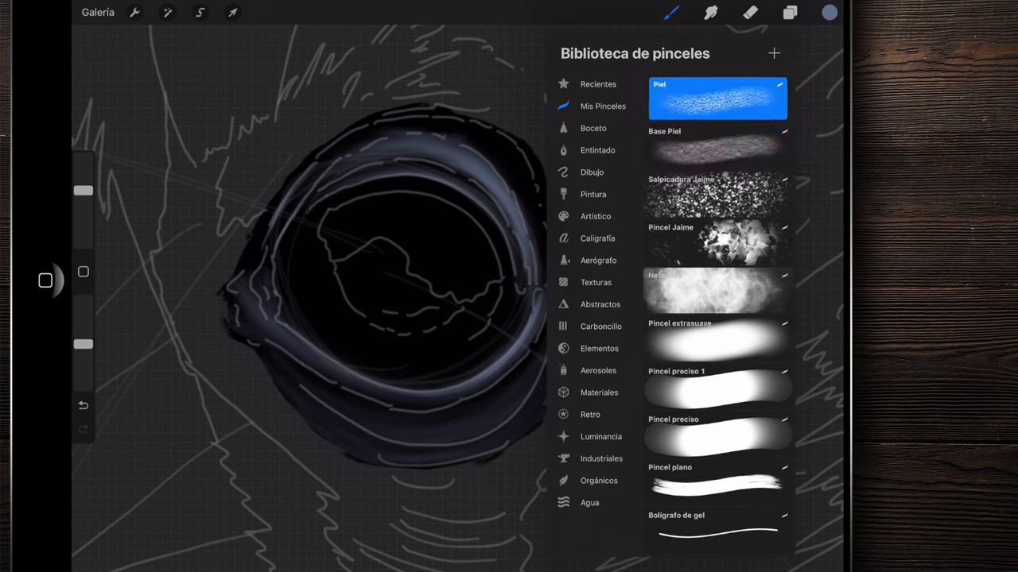
scroll(718, 239, up, 1)
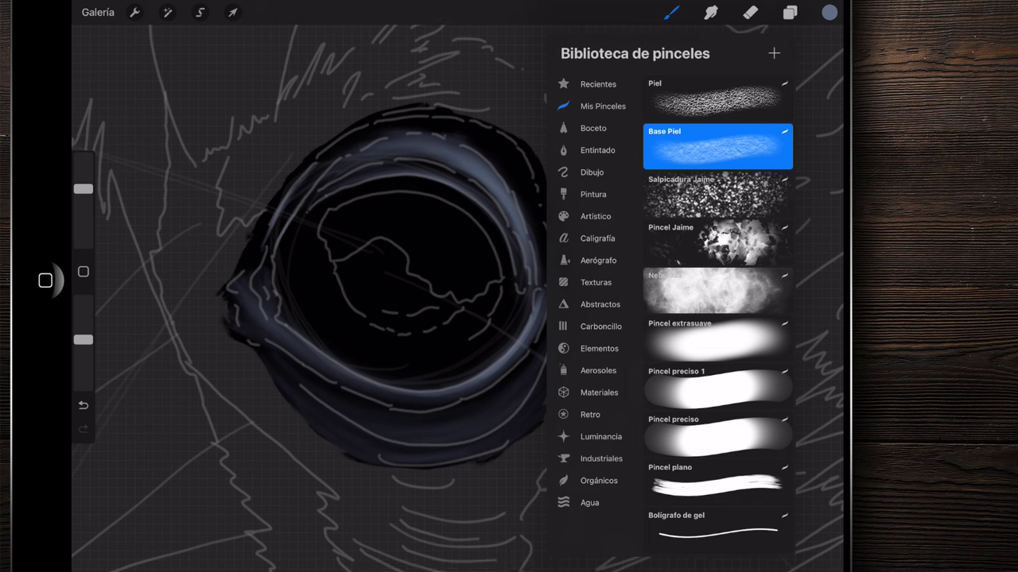
click(594, 283)
scroll(718, 318, up, 3)
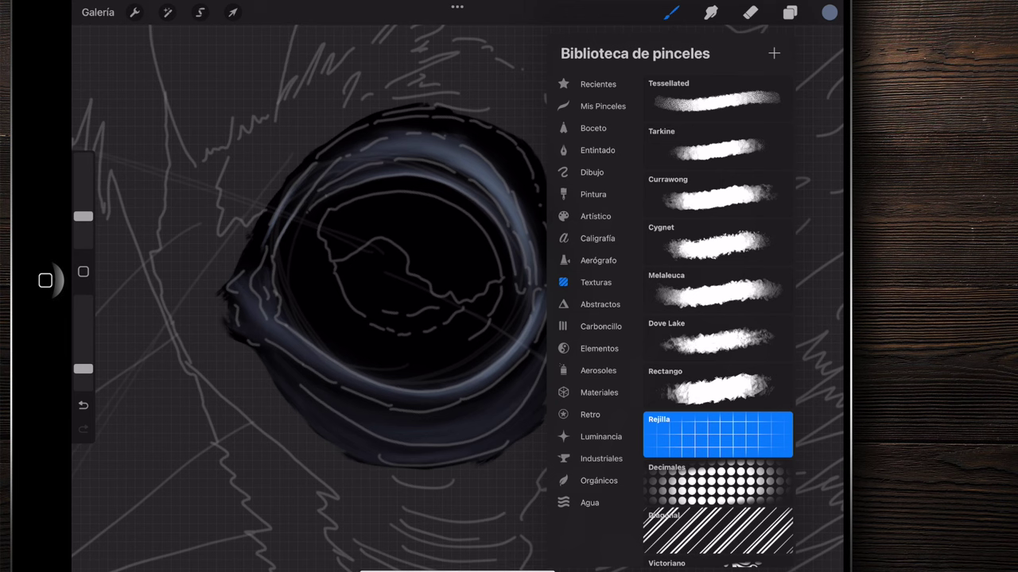
click(598, 480)
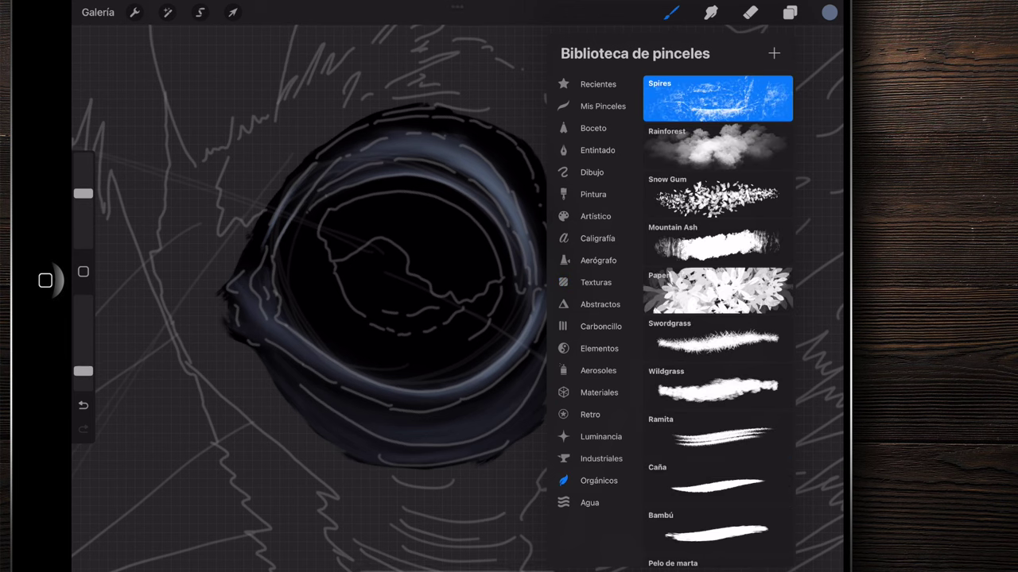
click(670, 12)
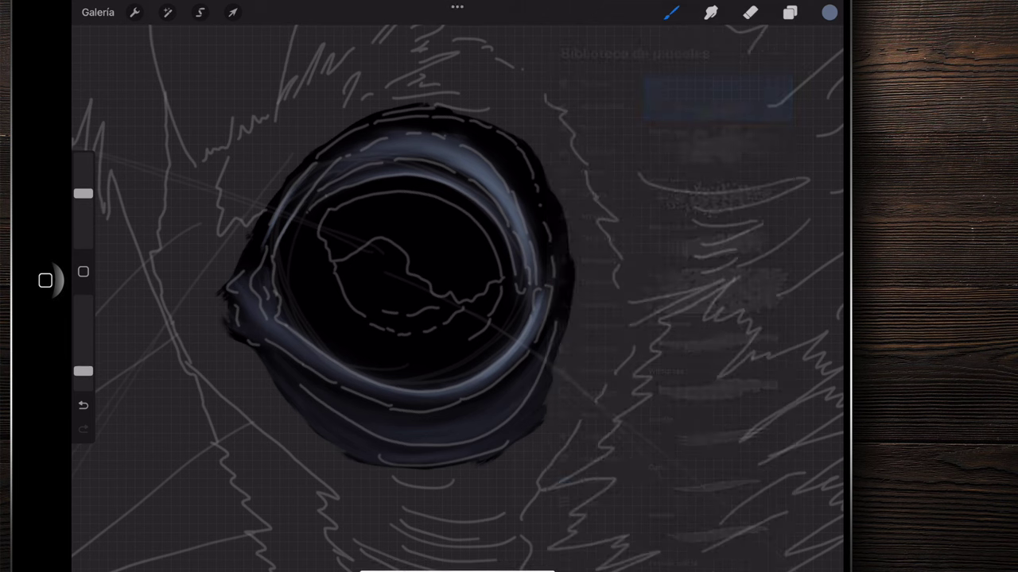
scroll(334, 287, up, 5)
- Shrink the Spires brush and paint faint light strokes along the eye's right rim
scroll(334, 286, up, 5)
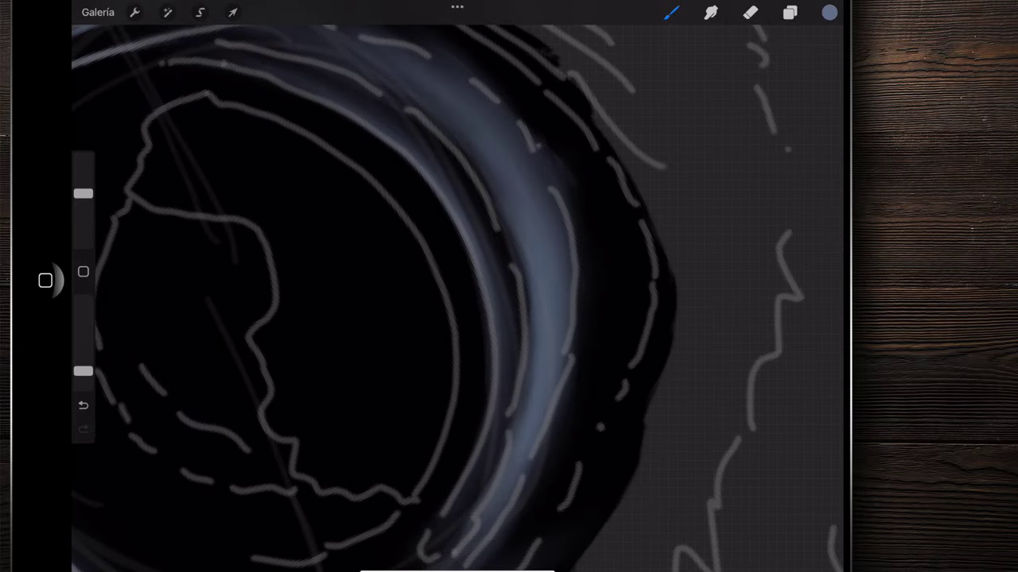
drag(83, 194, 82, 228)
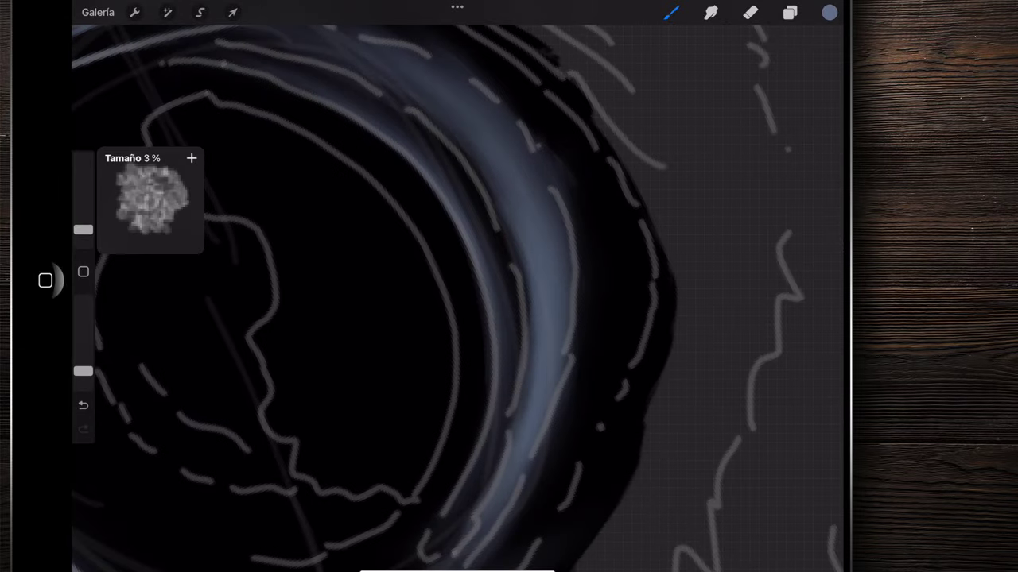
scroll(374, 298, down, 3)
drag(525, 237, 517, 280)
mouse_move(520, 342)
mouse_down()
mouse_move(526, 374)
mouse_move(507, 395)
mouse_up()
drag(526, 236, 525, 274)
drag(496, 164, 541, 239)
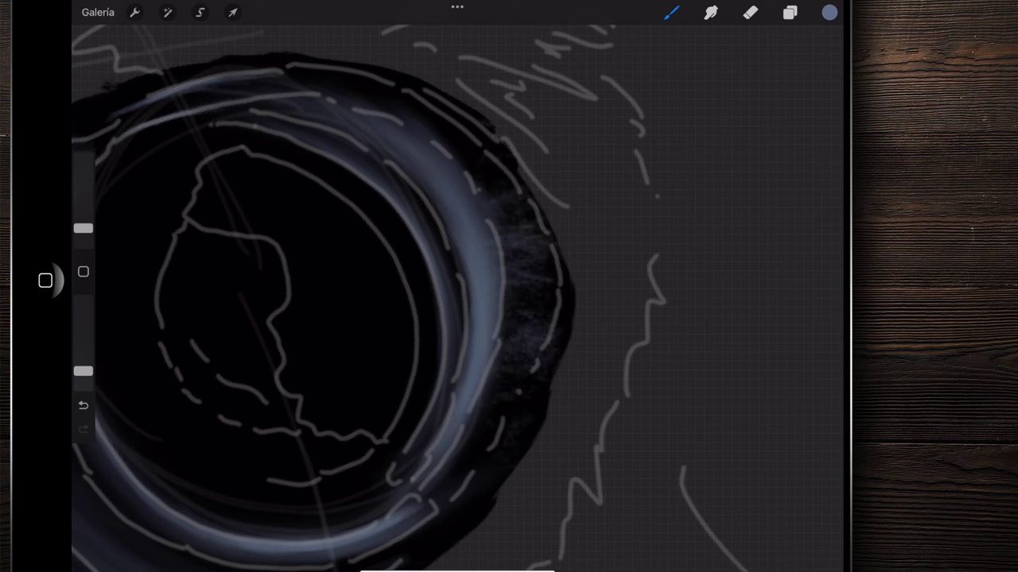
- Reduce the brush to about 2% and blend more greyish texture into the dark outer rim
drag(83, 229, 82, 233)
drag(555, 271, 518, 411)
drag(486, 166, 526, 239)
scroll(318, 286, down, 3)
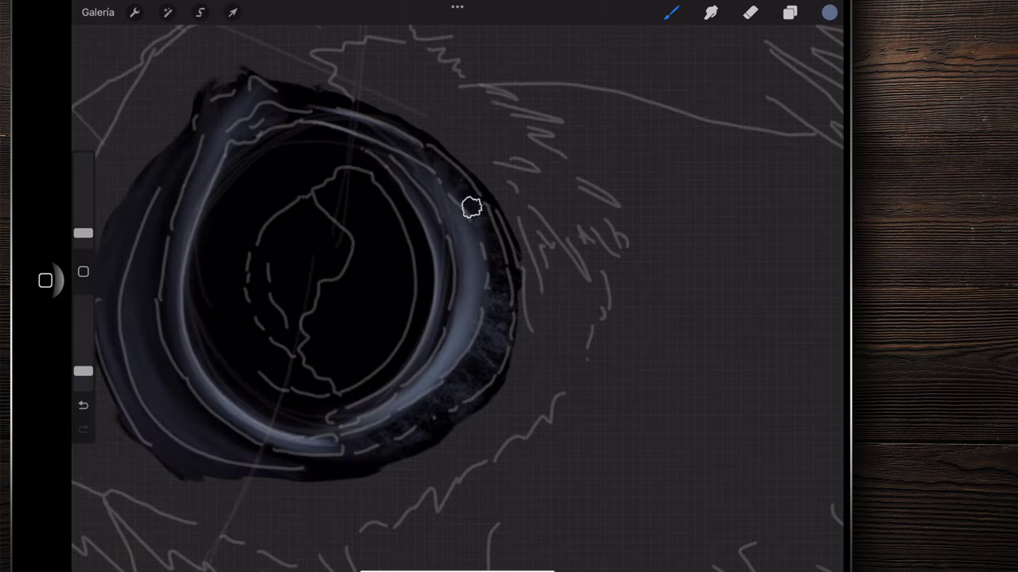
drag(477, 167, 493, 248)
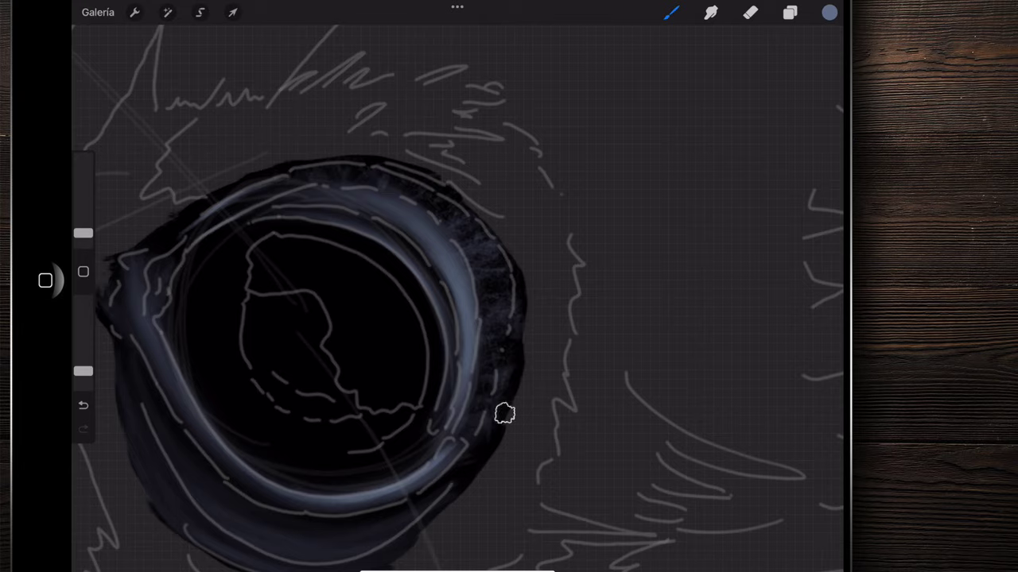
scroll(498, 400, up, 2)
scroll(499, 400, up, 2)
scroll(498, 400, up, 2)
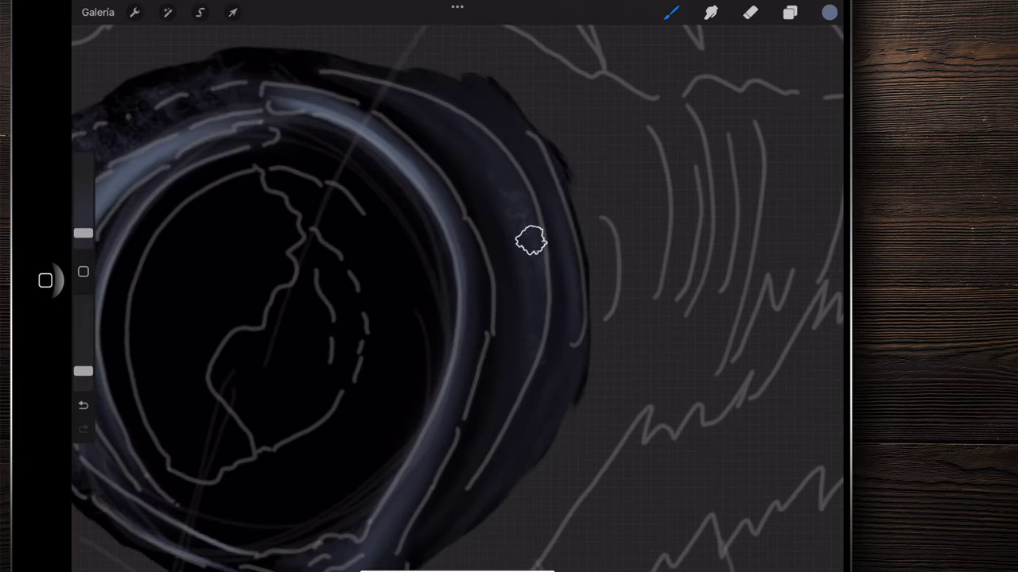
drag(493, 175, 497, 253)
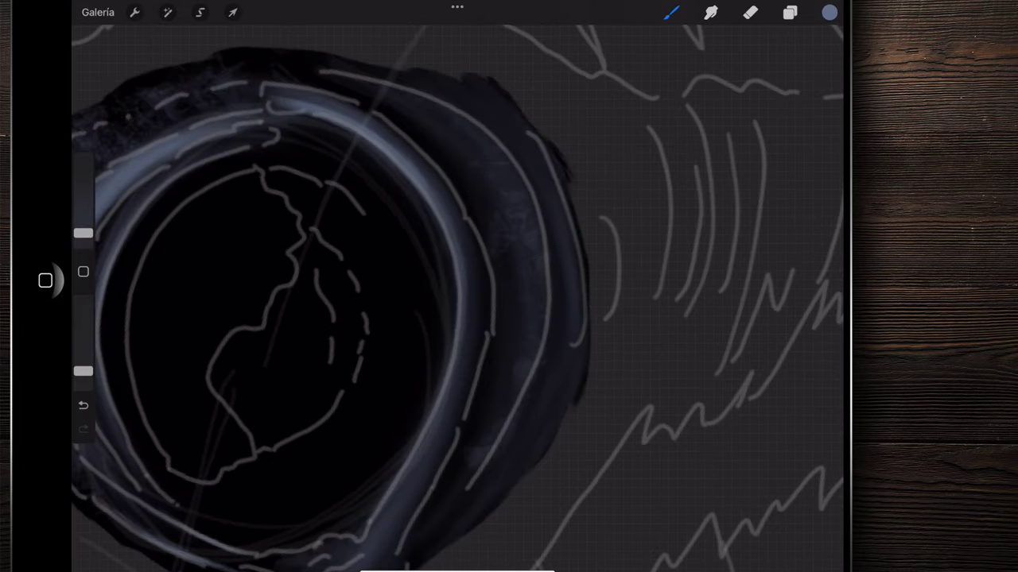
- Undo the last rim stroke, then redo it
scroll(509, 423, down, 2)
key(ctrl+z)
key(ctrl+shift+z)
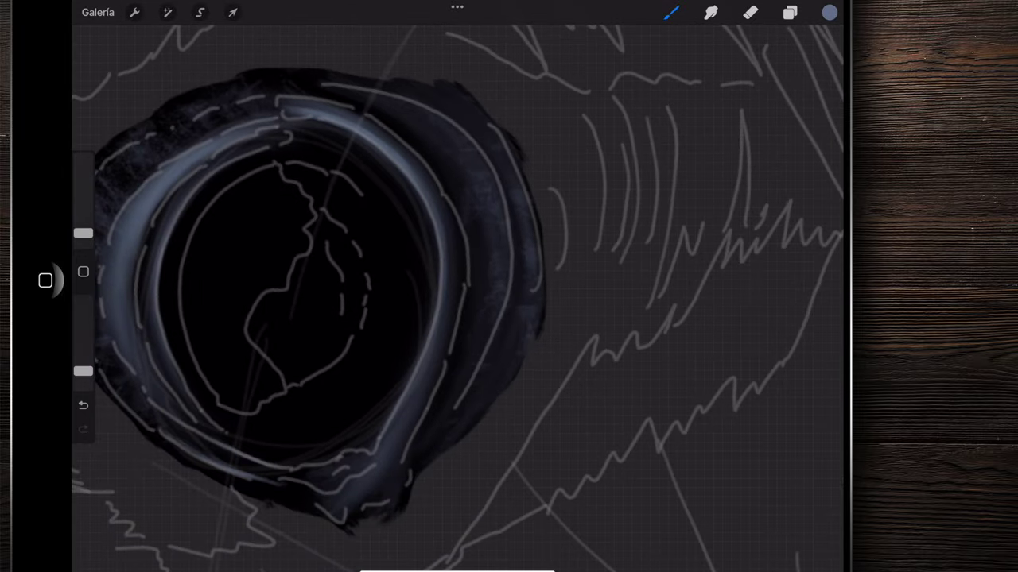
scroll(398, 239, down, 3)
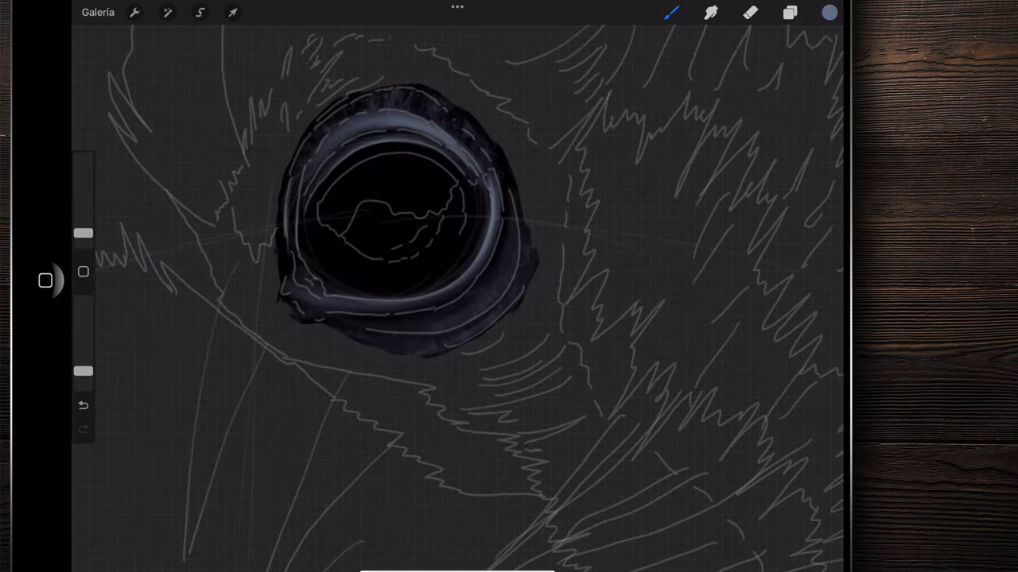
scroll(390, 243, down, 2)
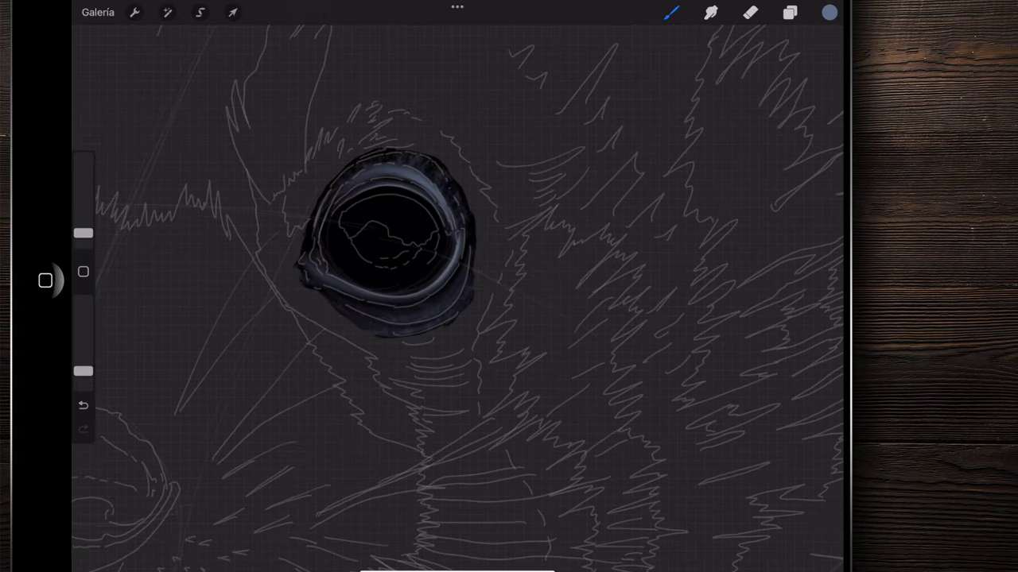
scroll(390, 242, up, 3)
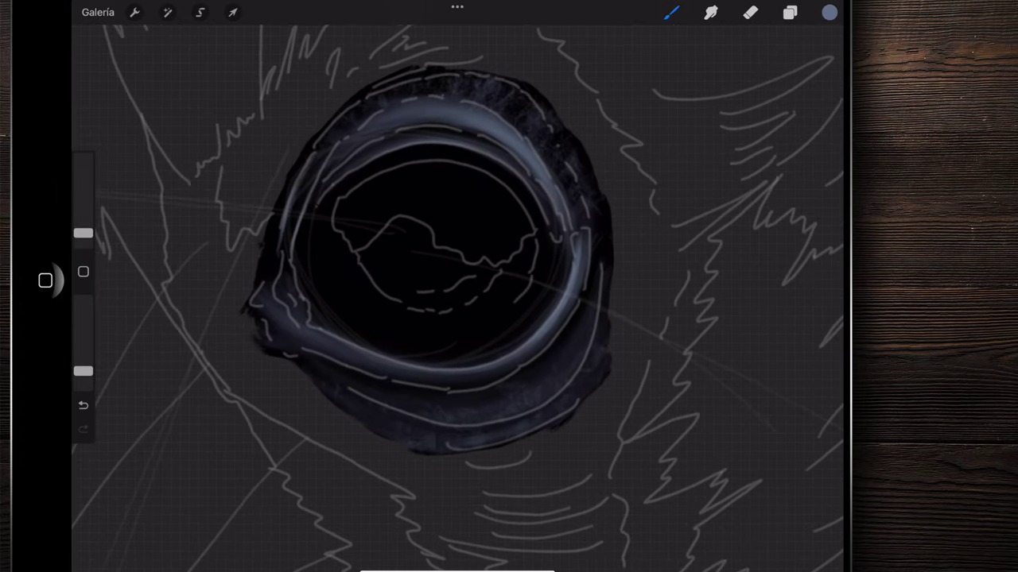
scroll(421, 255, down, 2)
scroll(422, 254, down, 1)
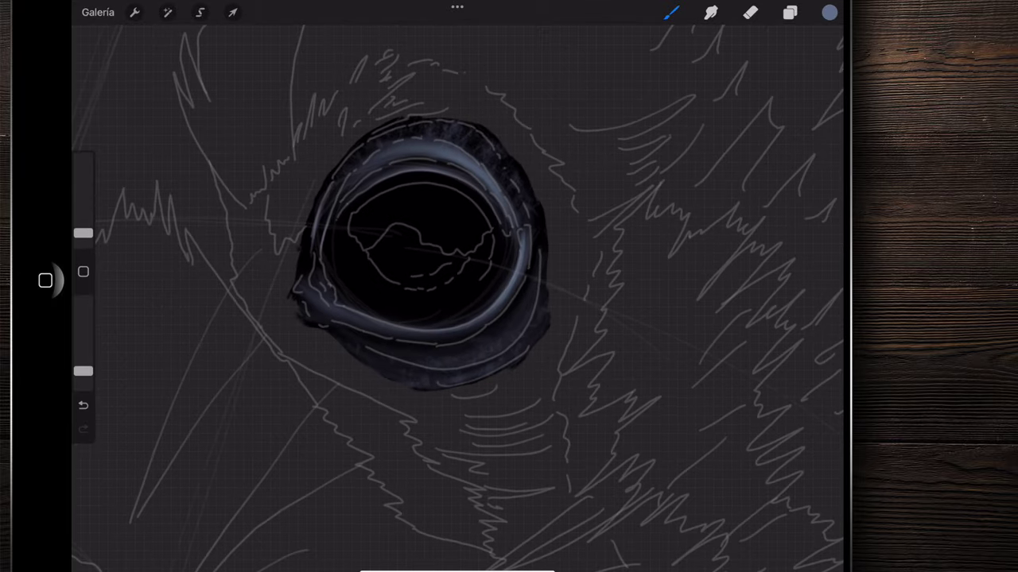
scroll(398, 263, down, 1)
- Hide the Dibujo sketch and view the eye over a white, then black, background colour
click(790, 12)
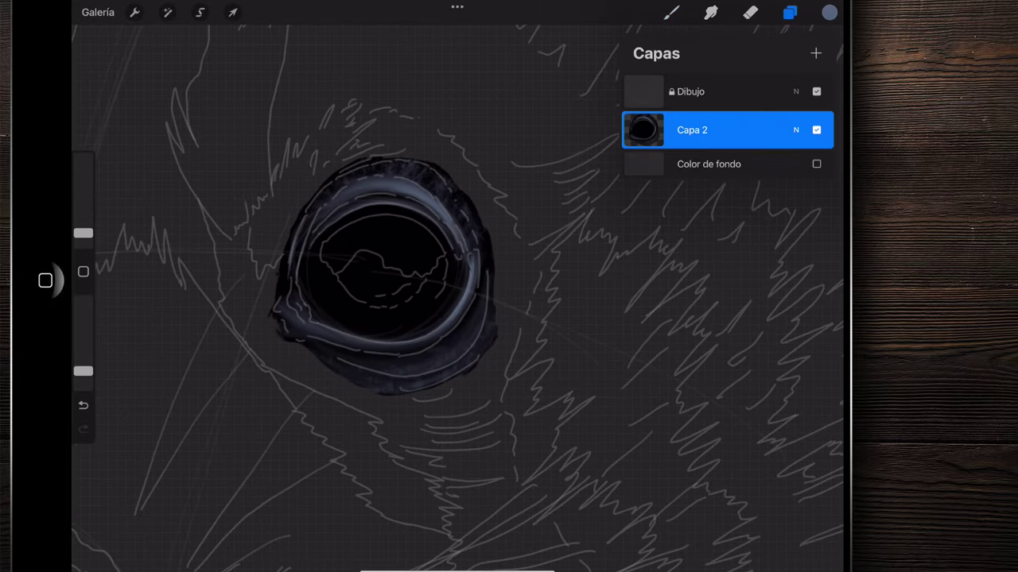
click(817, 91)
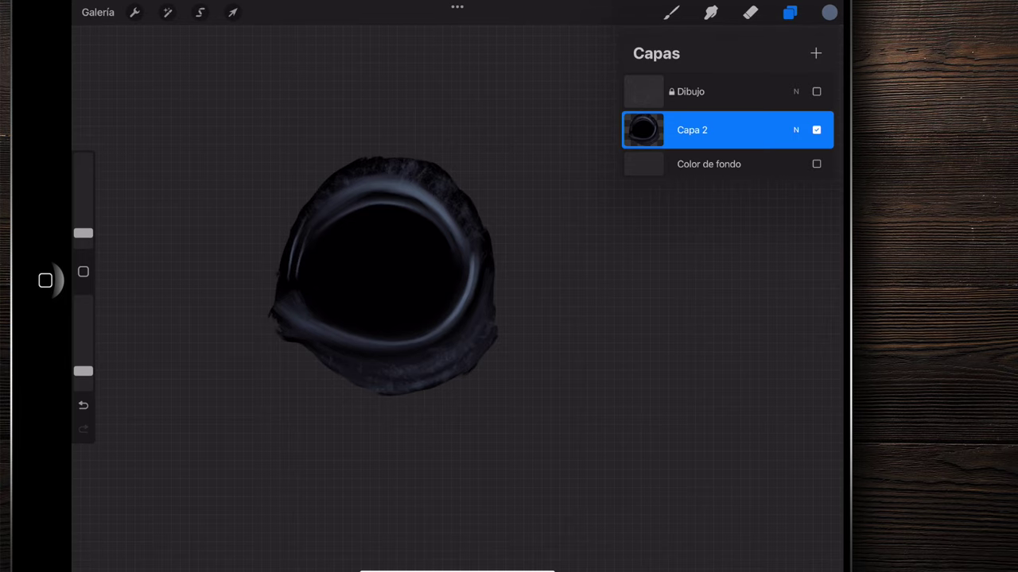
scroll(382, 271, down, 2)
click(816, 164)
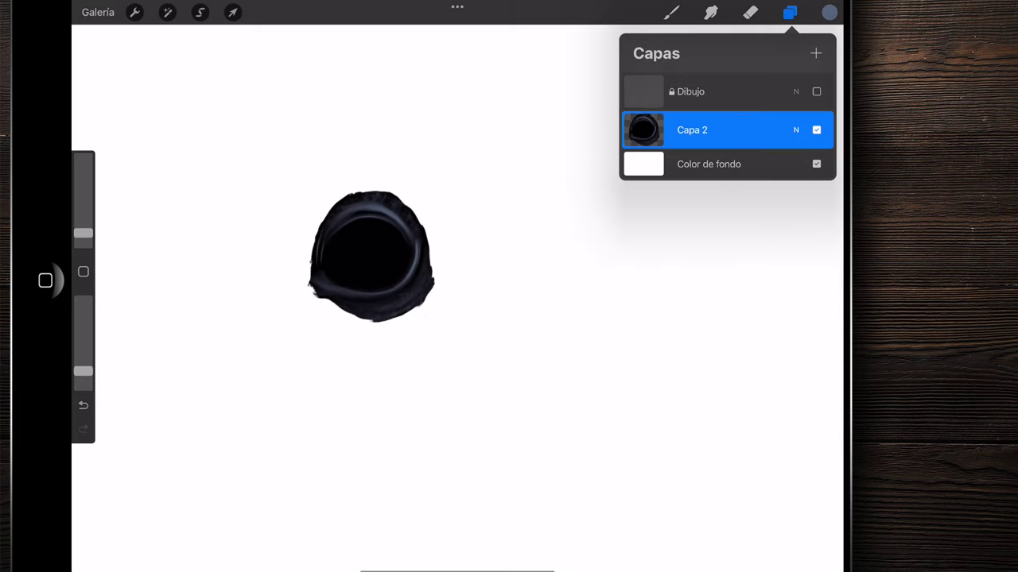
click(709, 164)
click(626, 243)
click(397, 437)
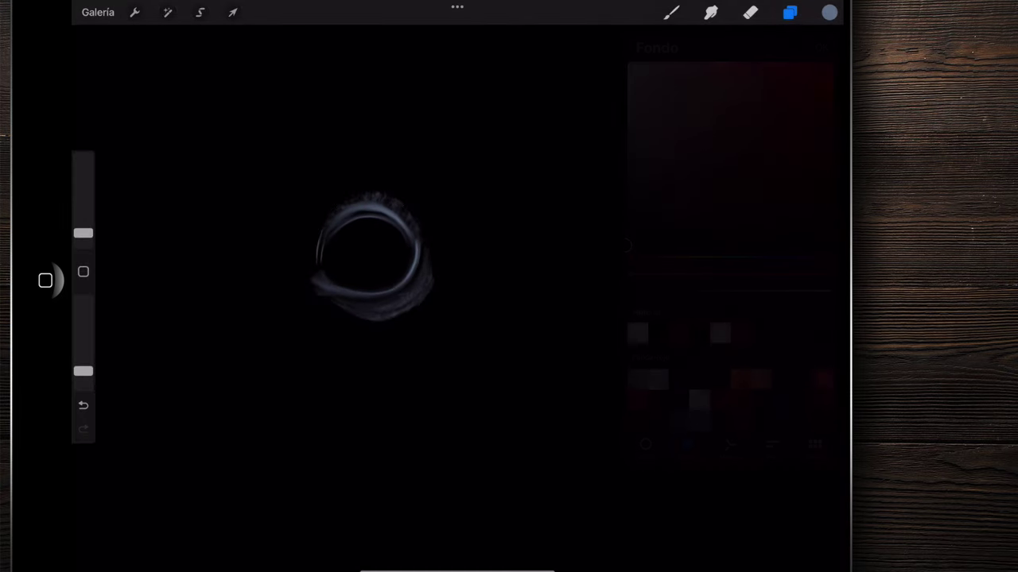
- Turn the background colour off and show the Dibujo sketch layer again
scroll(457, 247, up, 2)
scroll(457, 247, down, 3)
click(790, 12)
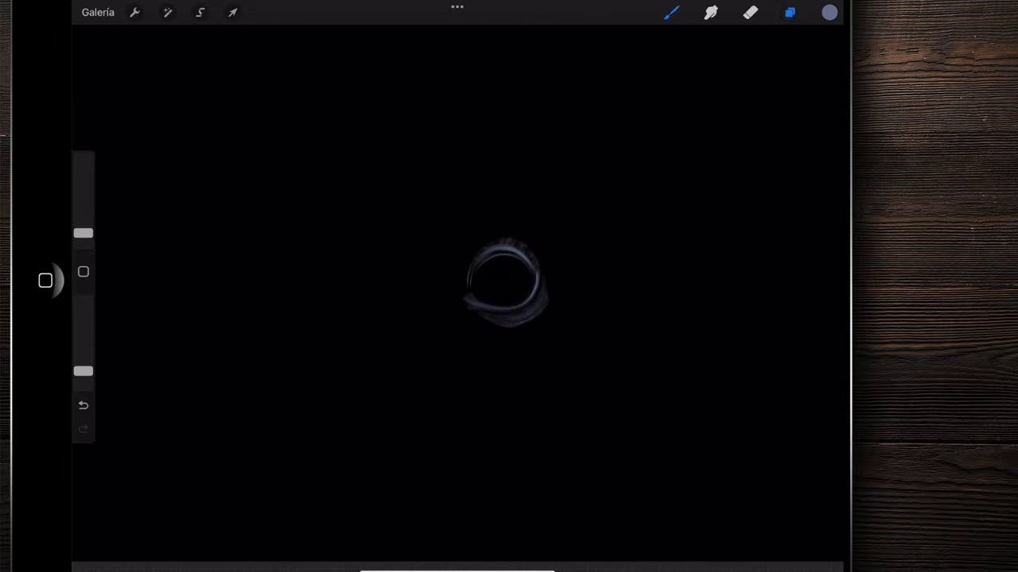
click(817, 164)
click(816, 91)
- Add a new empty layer, Capa 3, above the eye
scroll(381, 302, up, 2)
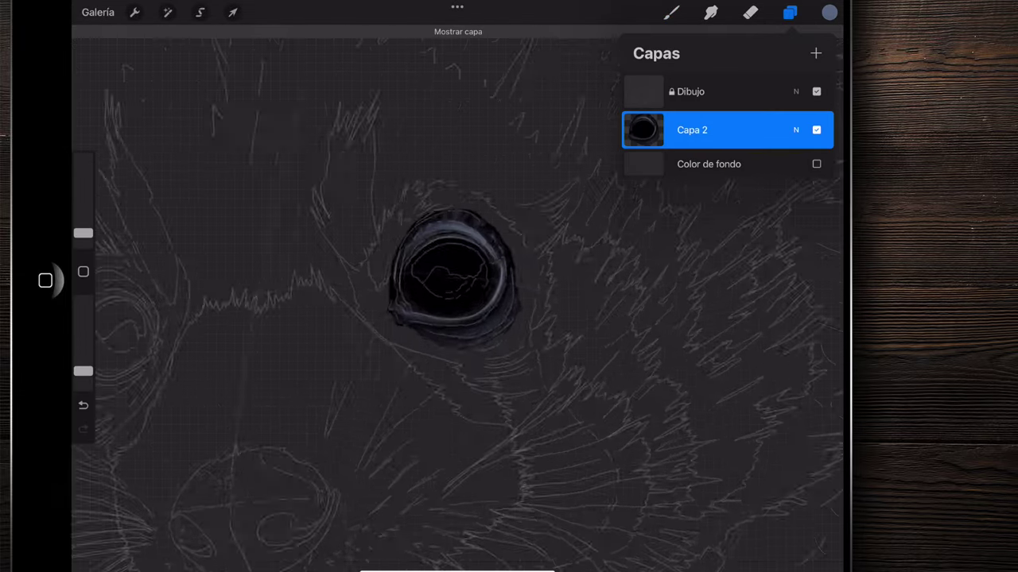
scroll(382, 302, up, 3)
scroll(365, 318, up, 2)
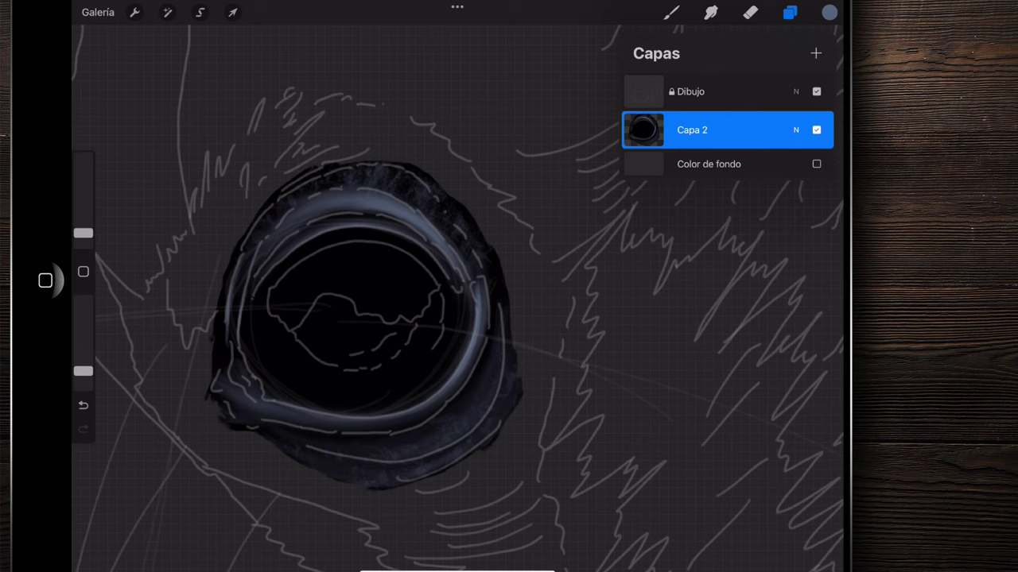
click(815, 53)
click(790, 12)
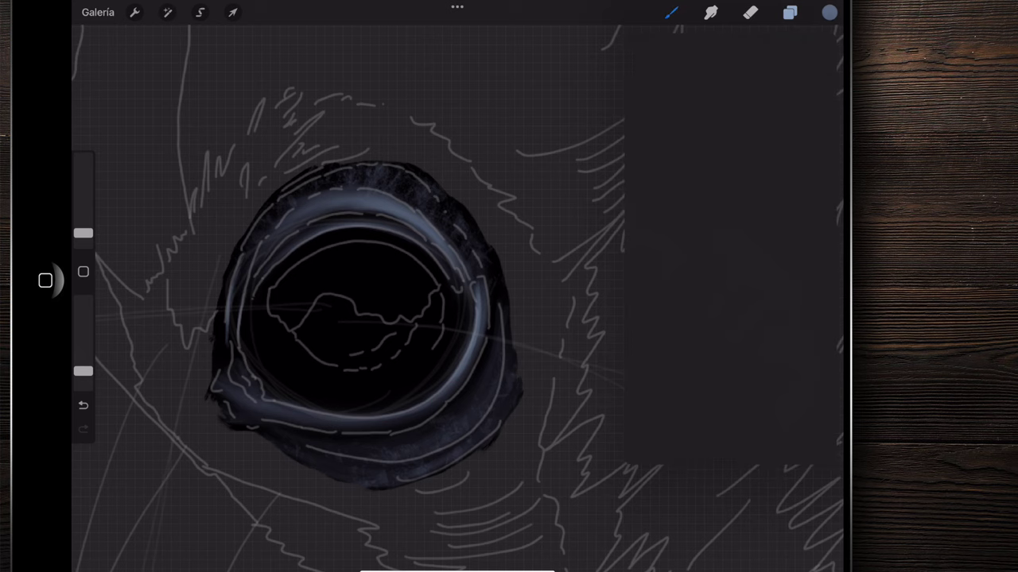
click(829, 12)
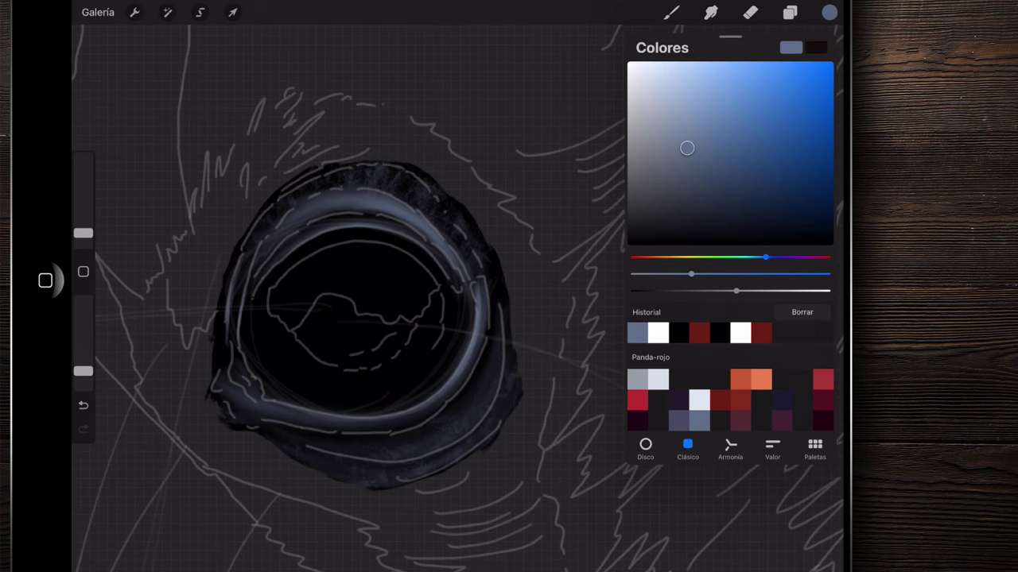
- Pick a dark crimson colour and choose the Pincel plano brush
click(823, 400)
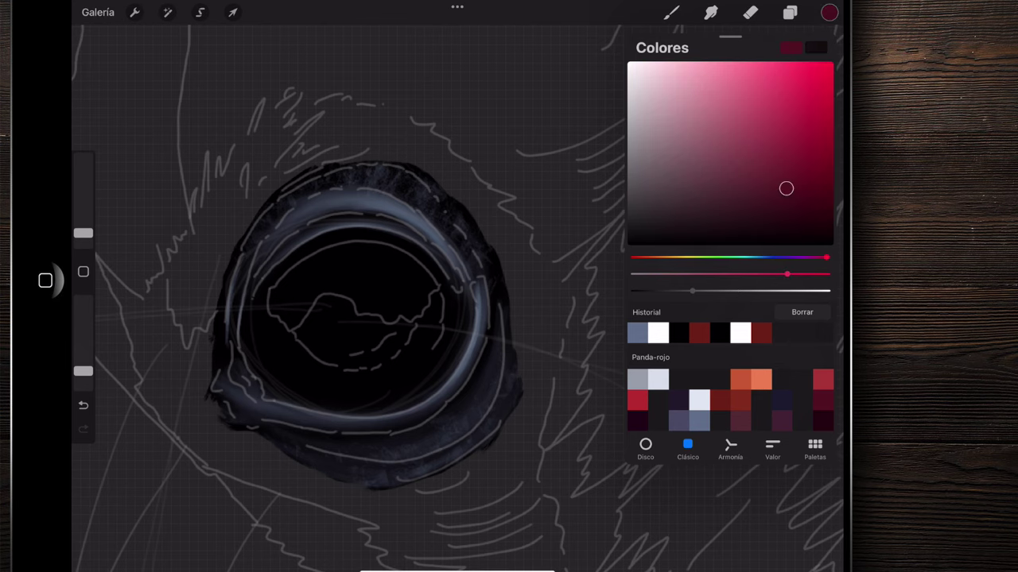
click(829, 12)
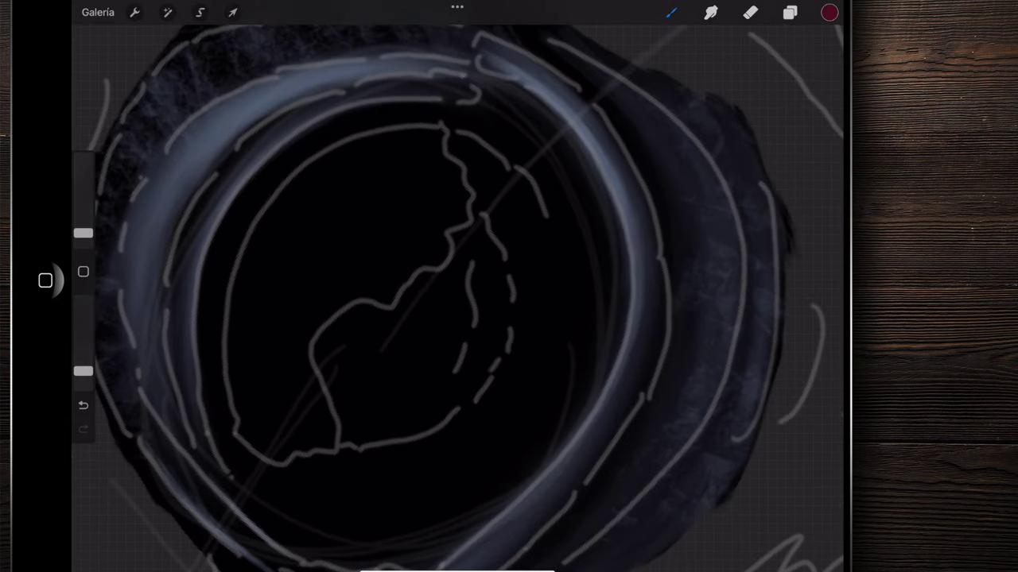
click(670, 12)
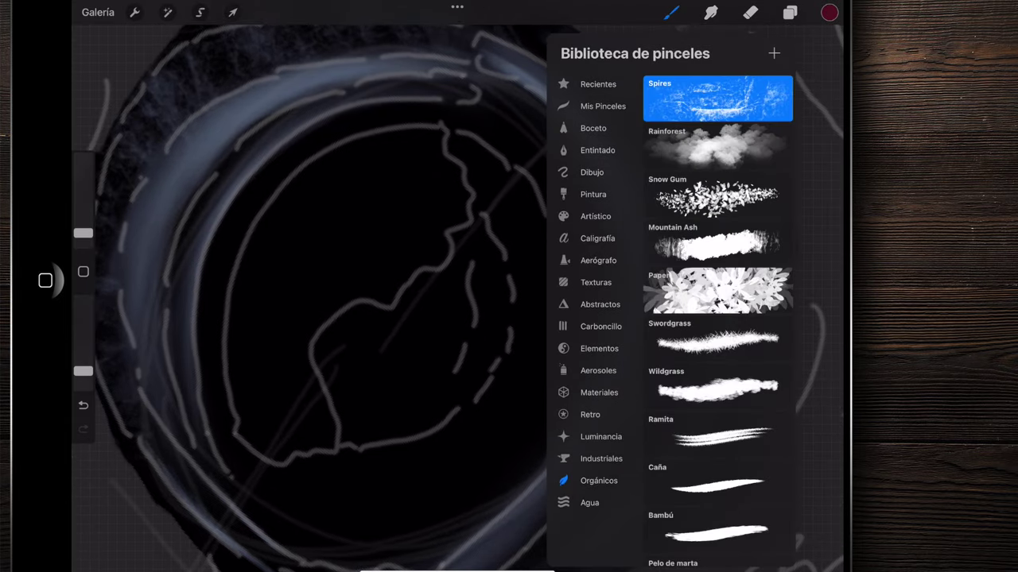
click(603, 106)
click(715, 147)
click(716, 480)
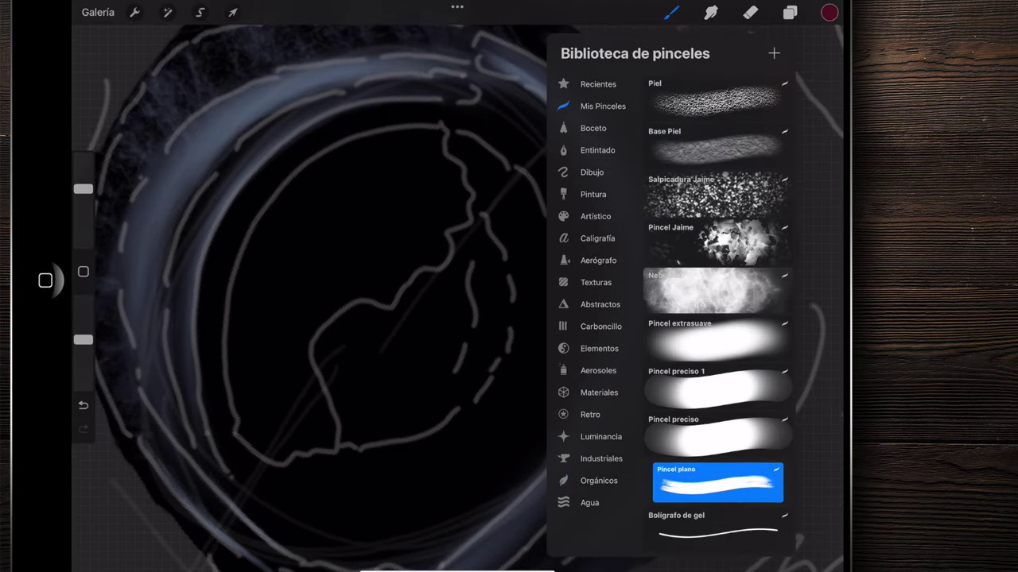
- Zoom in, enlarge the brush to about 6%, and paint dark red over the iris ring
drag(318, 318, 349, 318)
drag(83, 241, 83, 225)
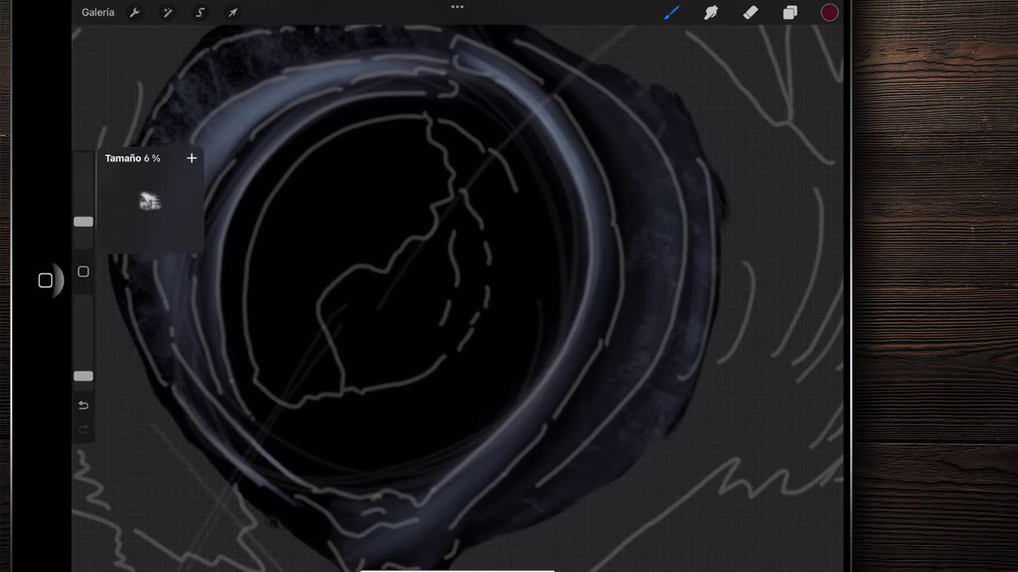
scroll(458, 302, up, 2)
scroll(457, 298, down, 3)
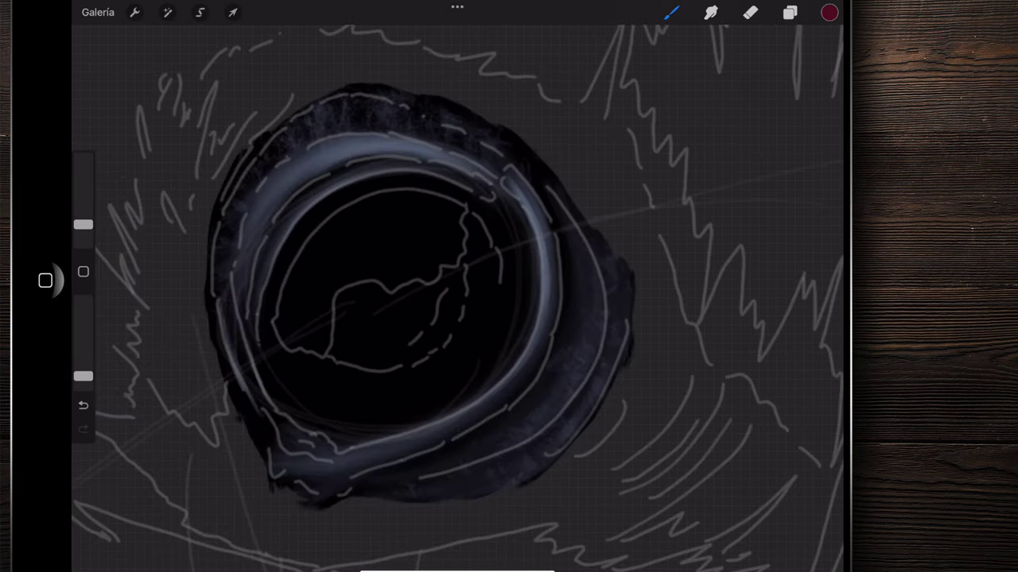
scroll(457, 298, up, 2)
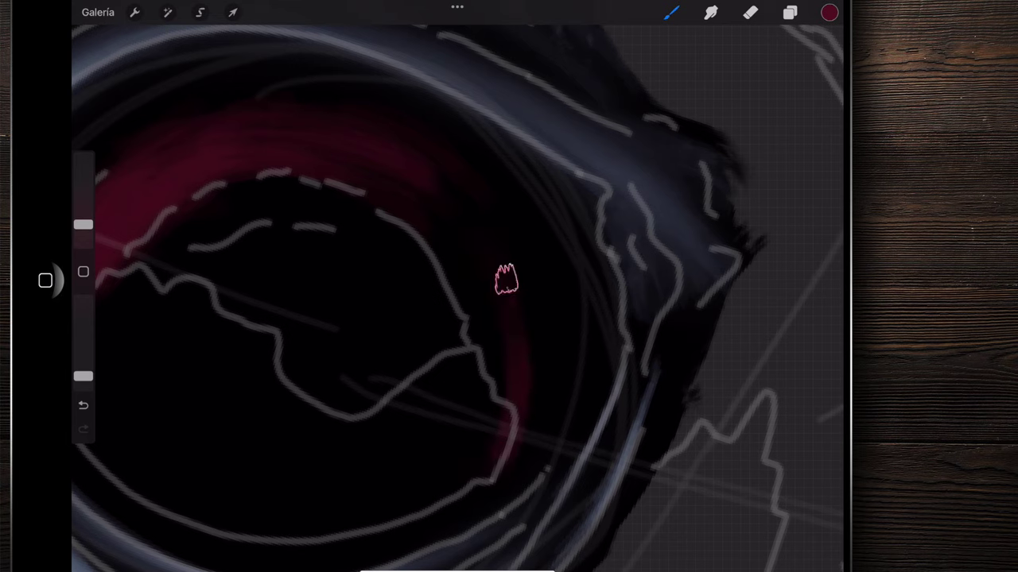
key(s)
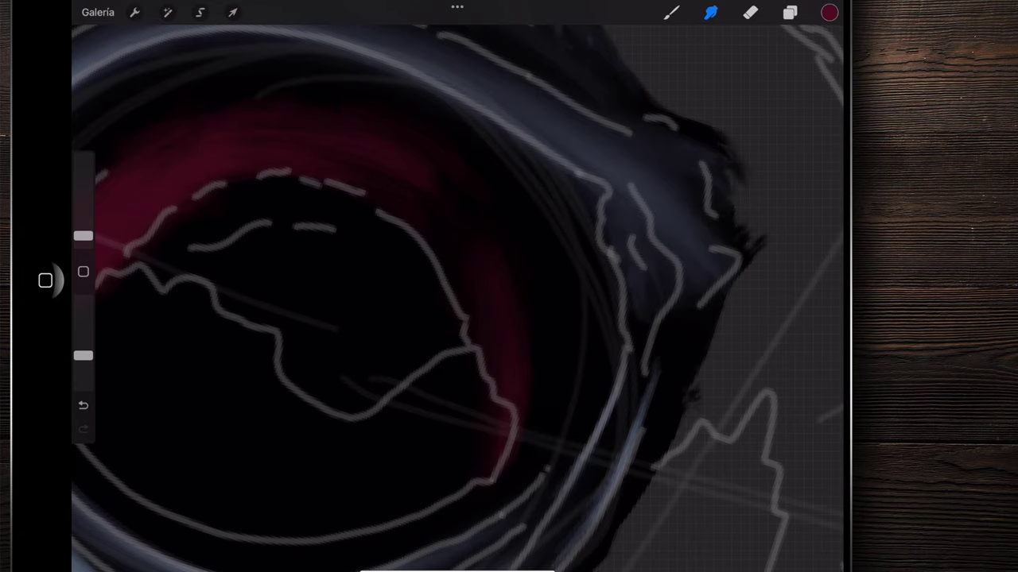
- Smudge the dark-red iris strokes so they fade into the surrounding black
scroll(458, 298, down, 5)
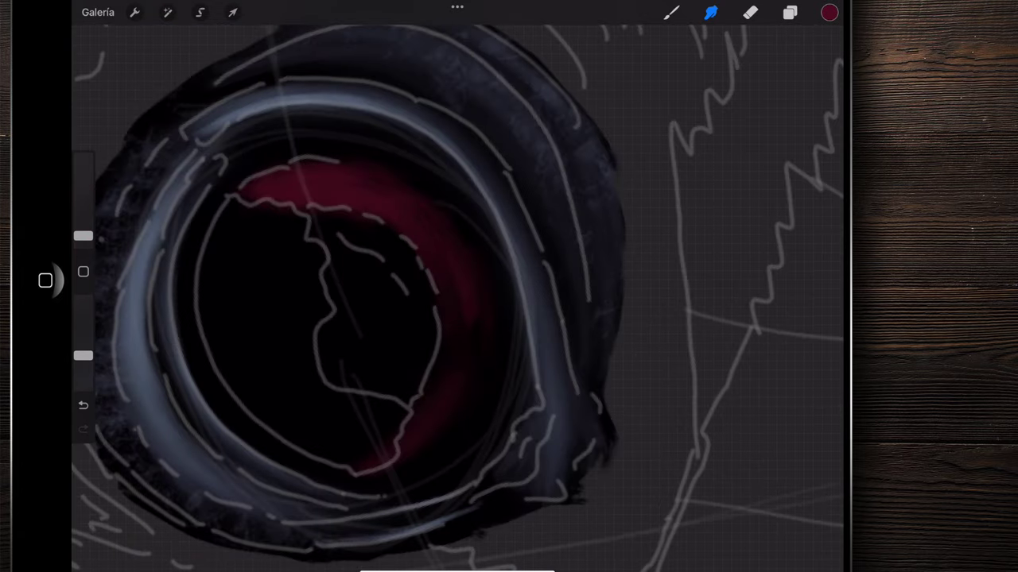
scroll(441, 291, down, 3)
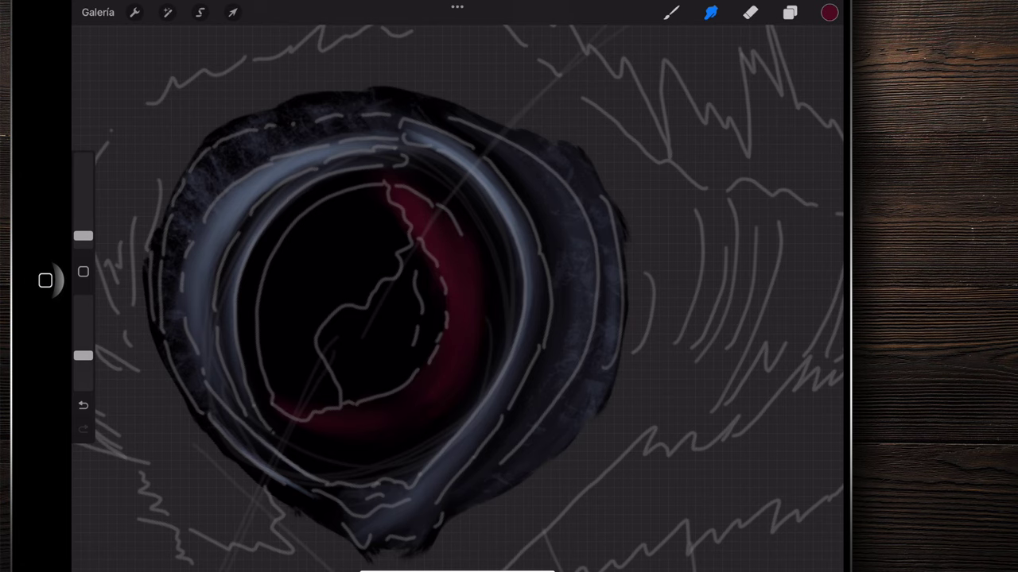
scroll(366, 302, up, 3)
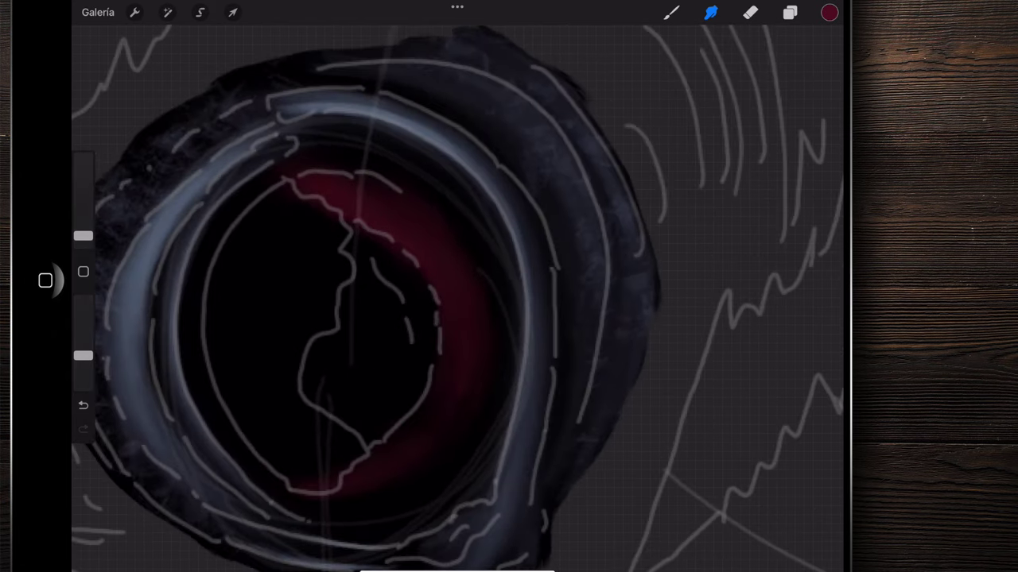
scroll(477, 286, down, 5)
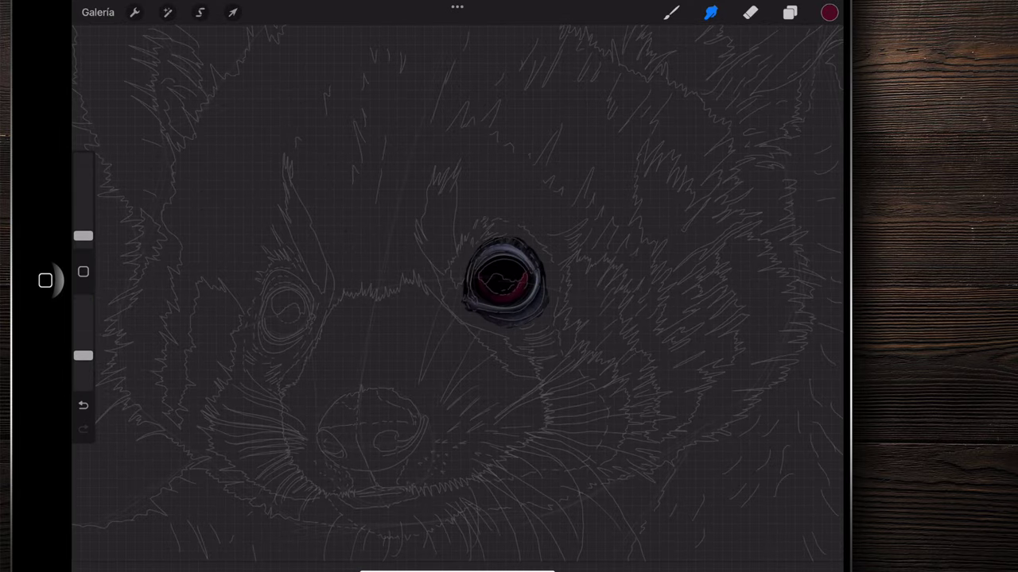
scroll(509, 274, up, 5)
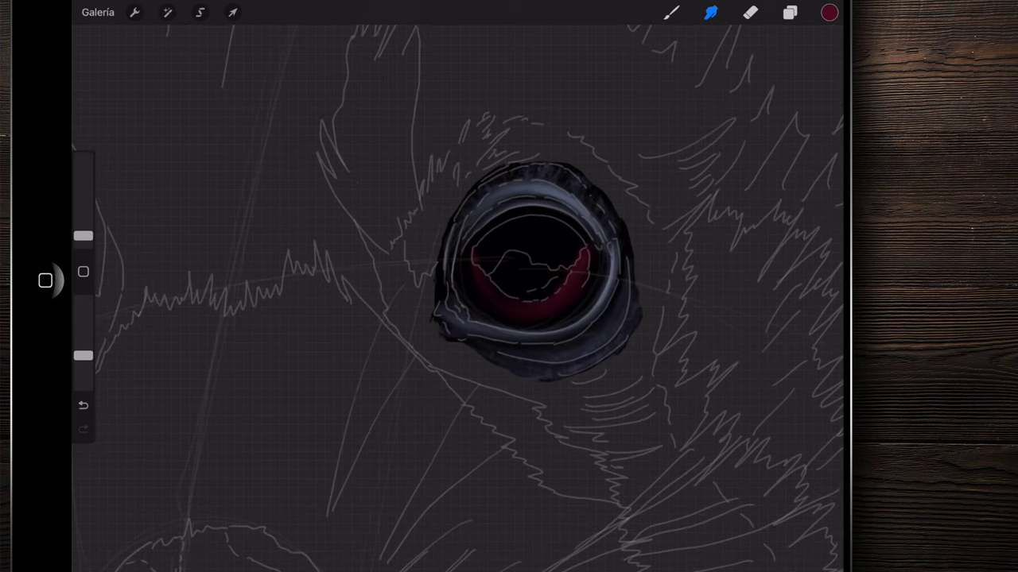
scroll(537, 270, up, 5)
scroll(536, 302, up, 3)
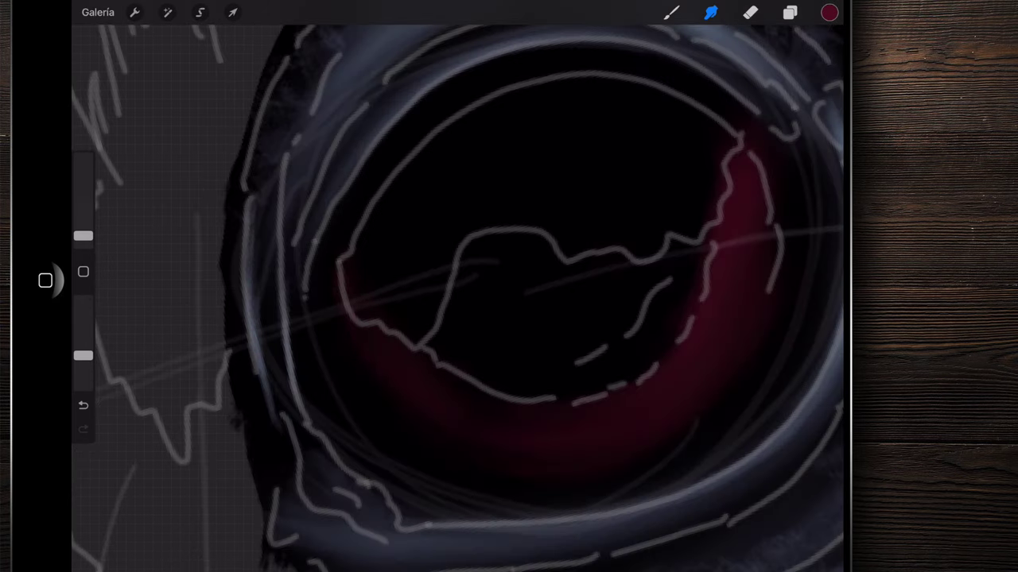
scroll(457, 295, down, 2)
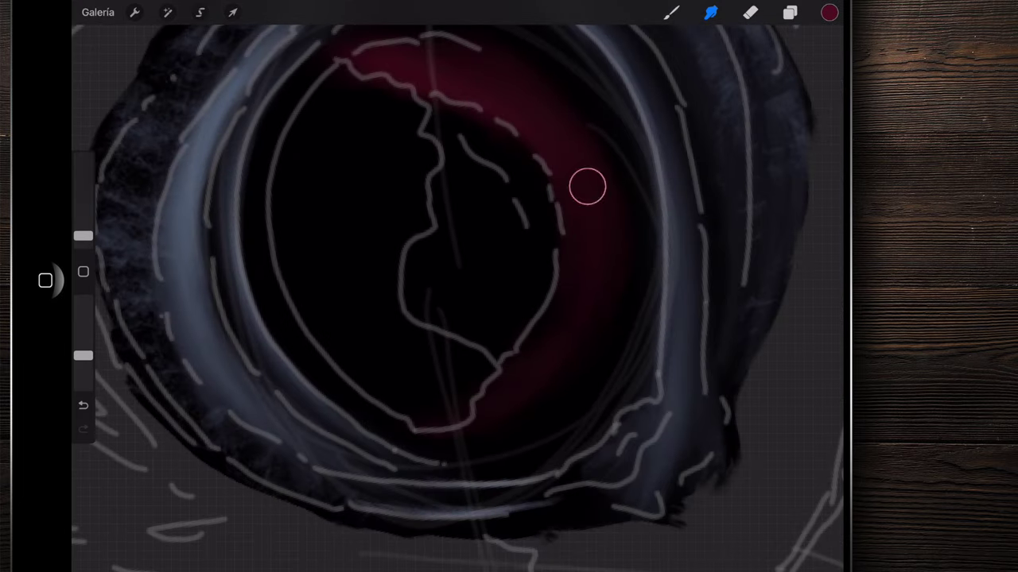
scroll(457, 294, down, 5)
scroll(457, 294, down, 5)
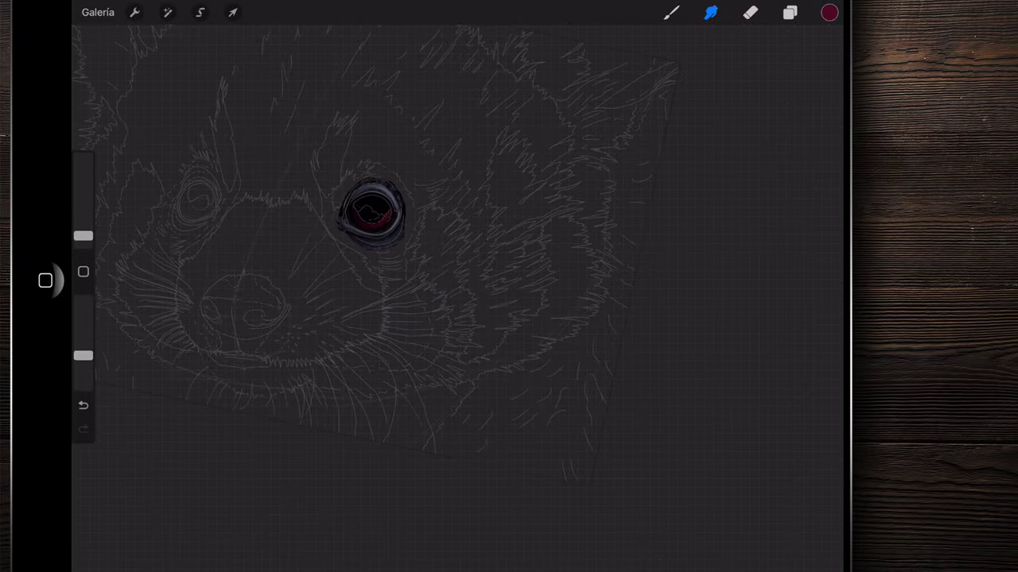
scroll(457, 294, up, 5)
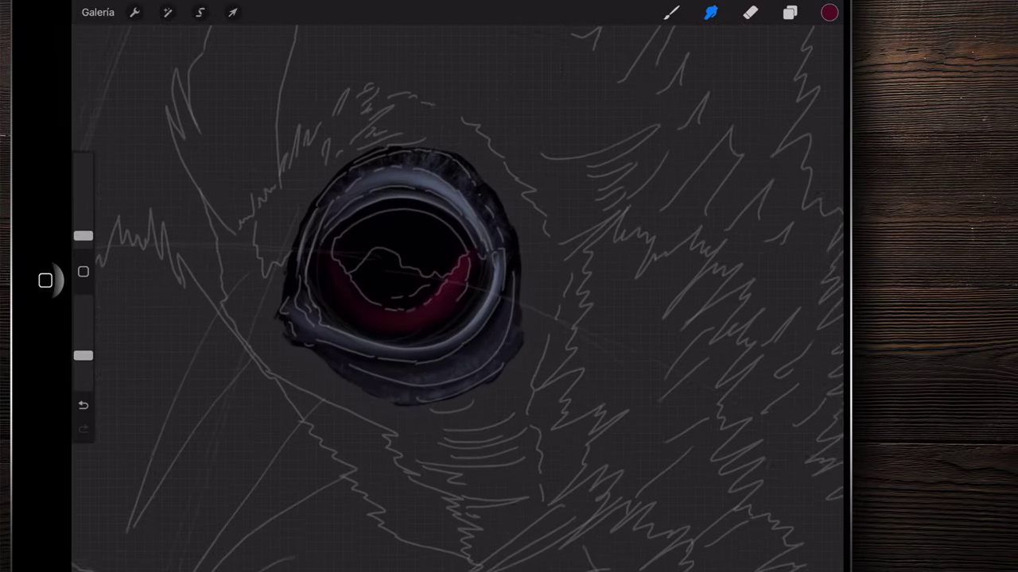
scroll(457, 294, up, 1)
- Briefly switch to the Brush, return to Smudge, and keep softening the crimson band
click(671, 12)
scroll(457, 294, up, 3)
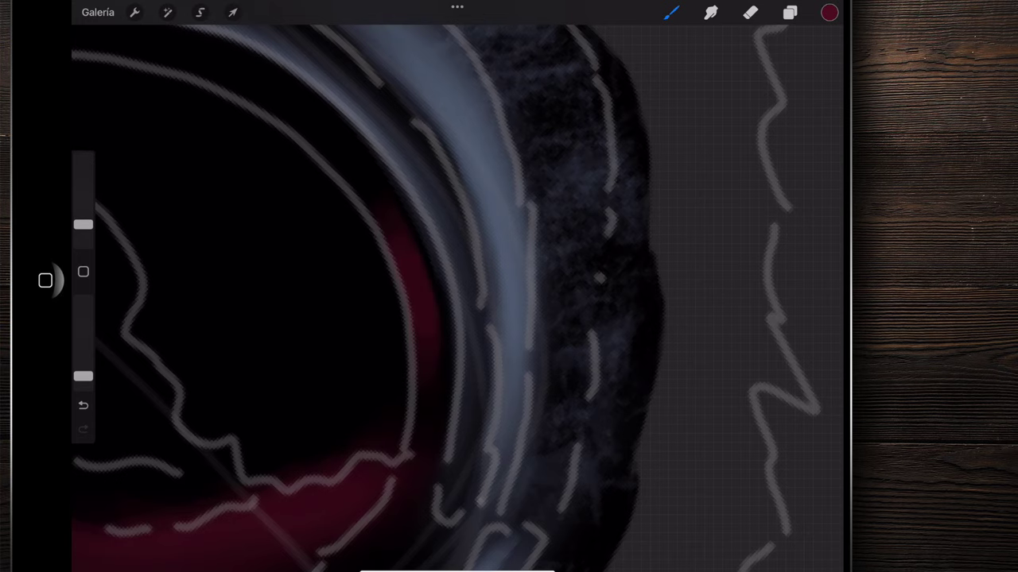
click(711, 12)
scroll(457, 294, down, 5)
scroll(457, 294, down, 2)
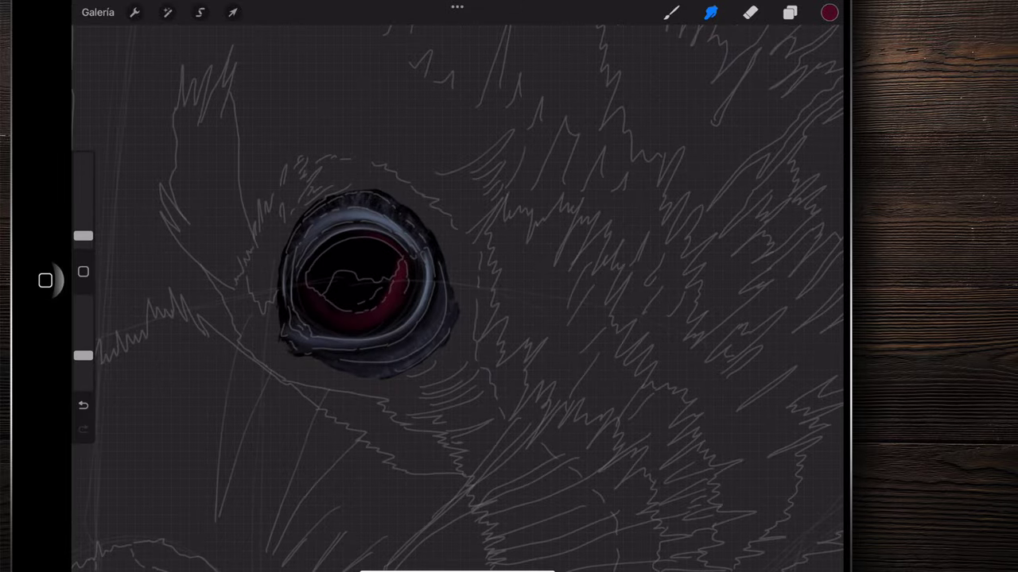
click(790, 12)
- Hide the Dibujo sketch layer to check the painted eye on its own
click(817, 91)
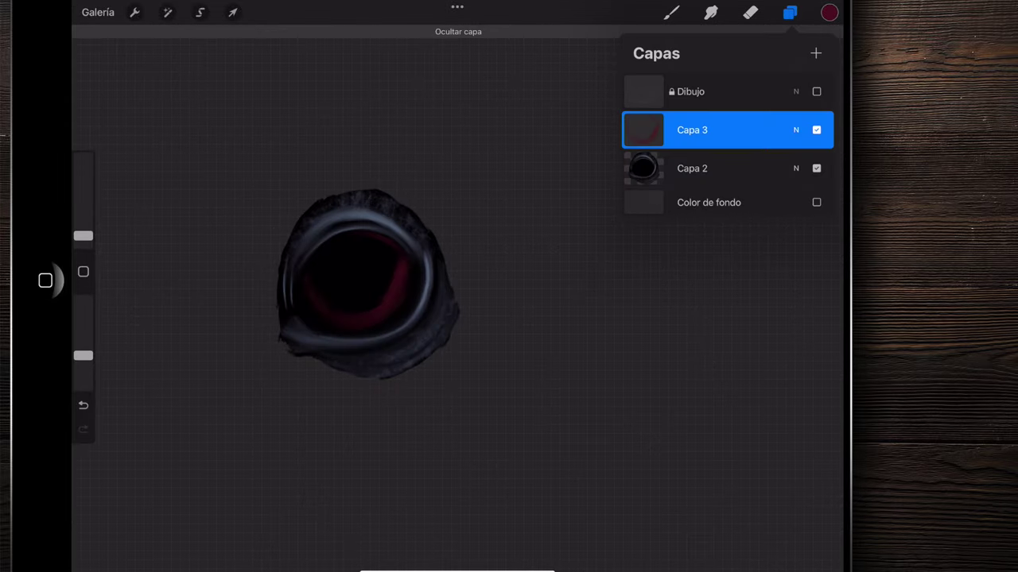
scroll(342, 310, up, 5)
scroll(342, 310, up, 2)
click(711, 12)
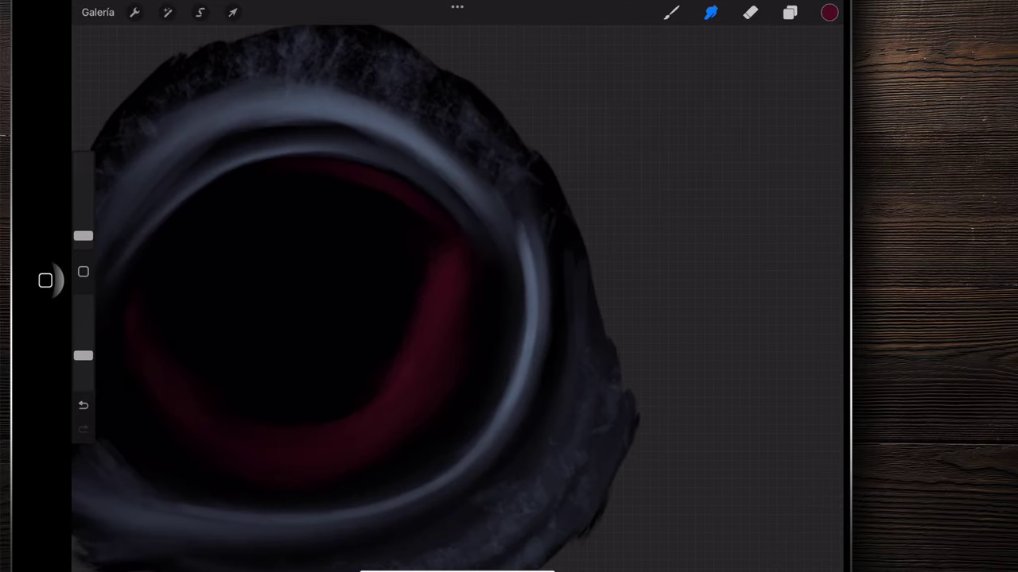
scroll(382, 302, down, 2)
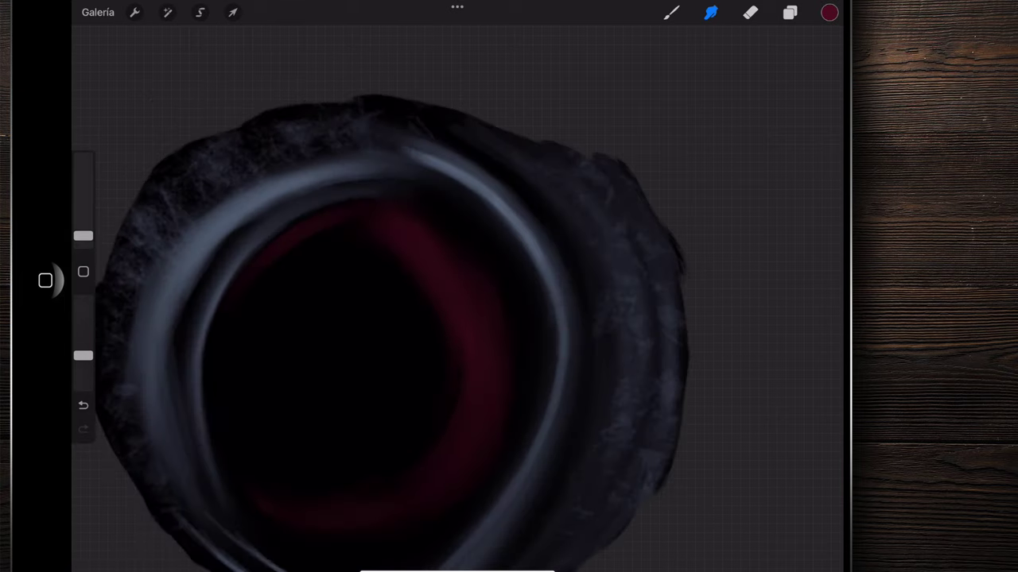
scroll(382, 318, down, 5)
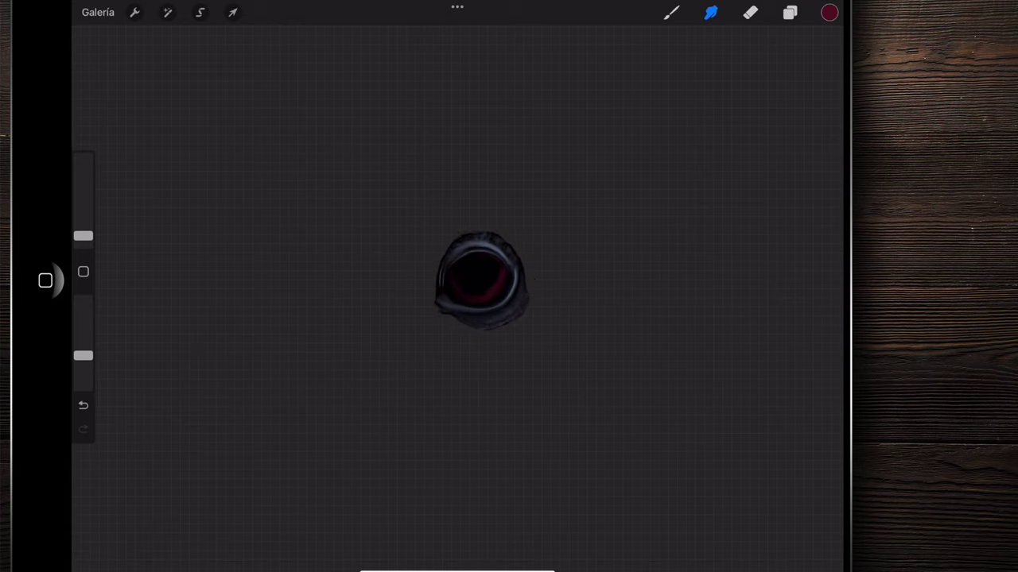
scroll(429, 286, up, 2)
- Show the Dibujo sketch again and add a new layer above Capa 3
click(790, 12)
click(816, 92)
click(816, 52)
click(790, 12)
scroll(430, 286, up, 3)
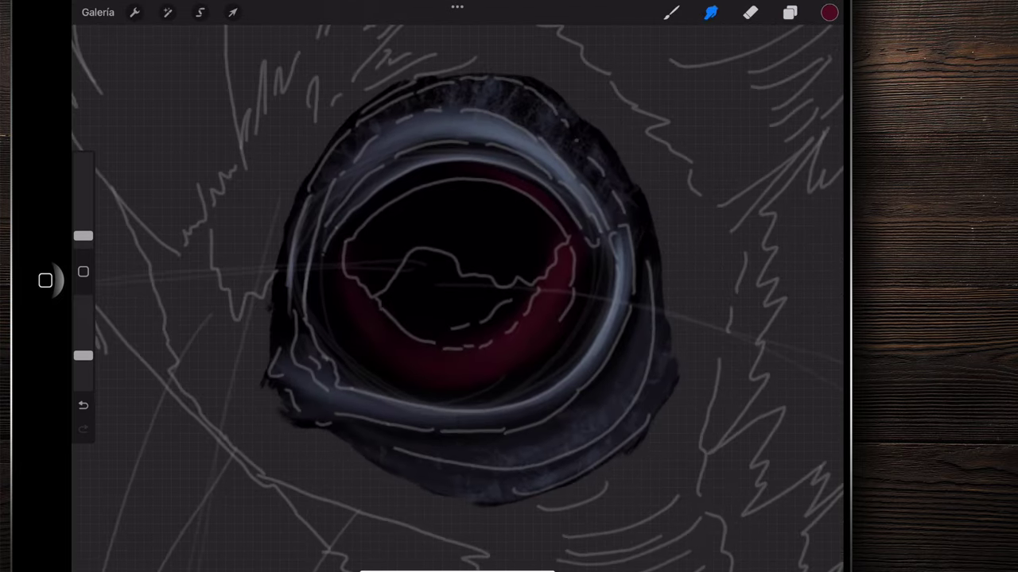
scroll(429, 287, up, 3)
click(199, 12)
- Trace a closed Forma libre selection following the wavy sketch line around the pupil's reflection
scroll(390, 306, up, 3)
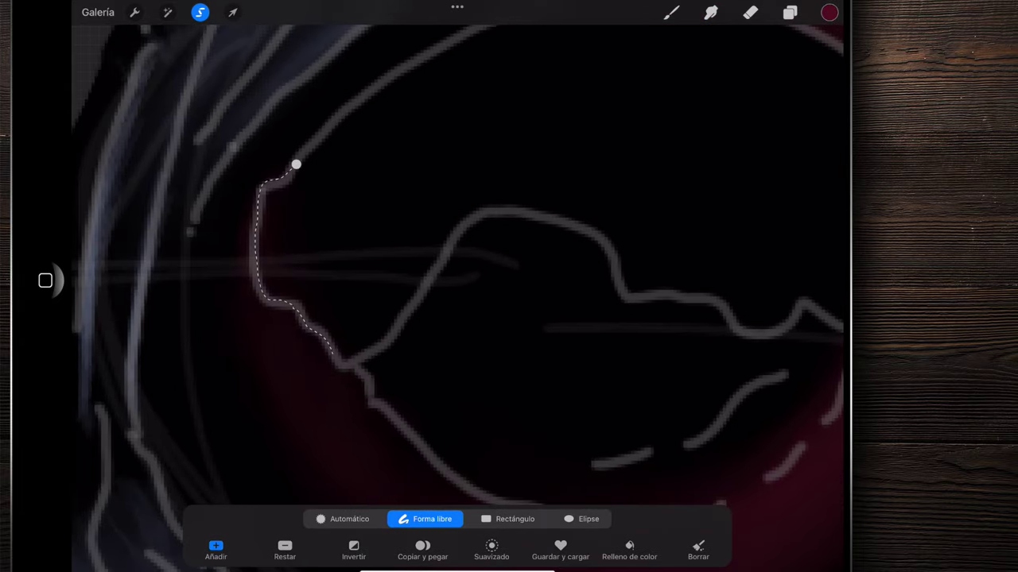
scroll(457, 286, right, 3)
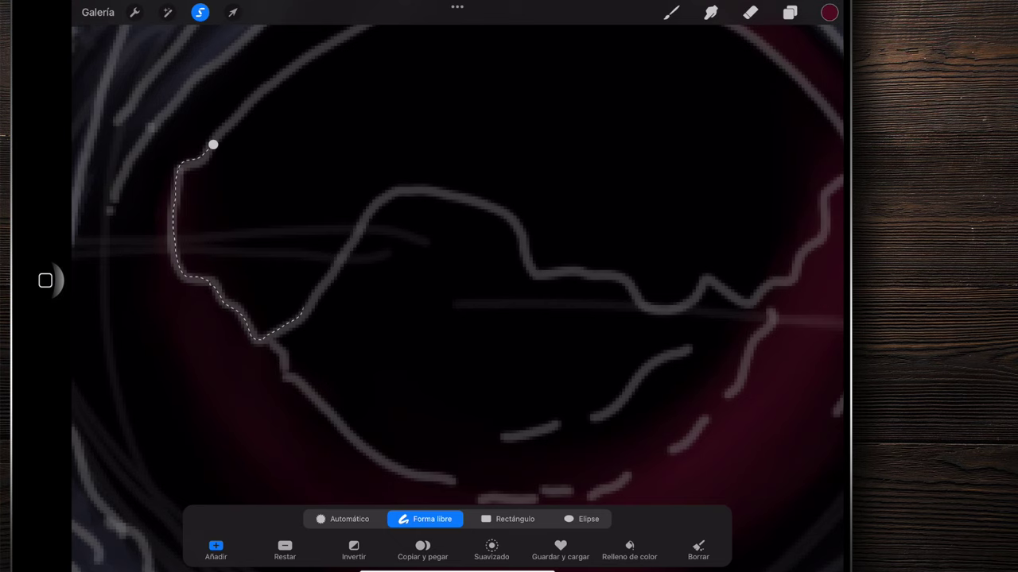
drag(302, 314, 527, 267)
drag(531, 274, 640, 302)
scroll(457, 287, right, 5)
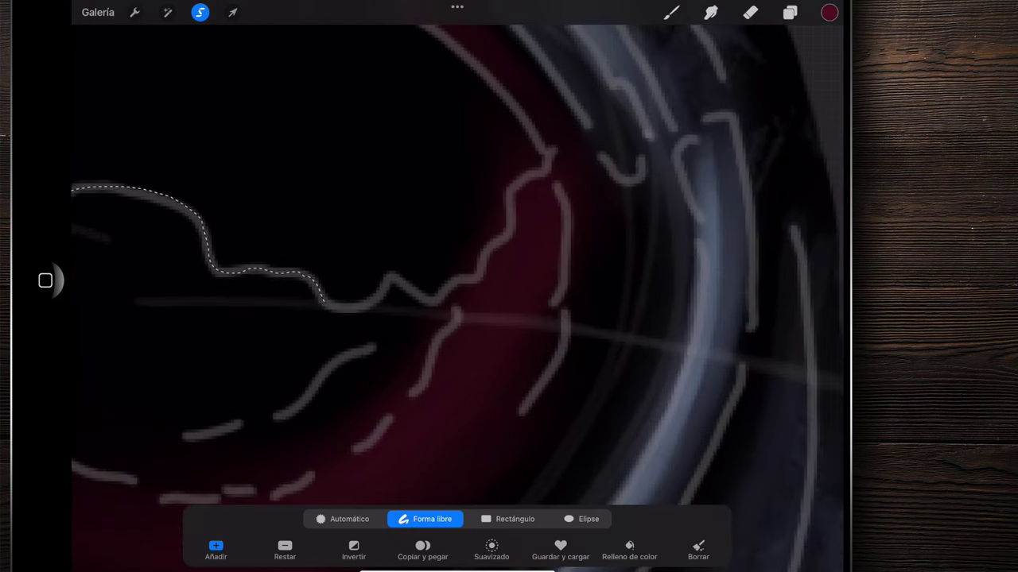
drag(323, 302, 386, 282)
drag(499, 235, 545, 161)
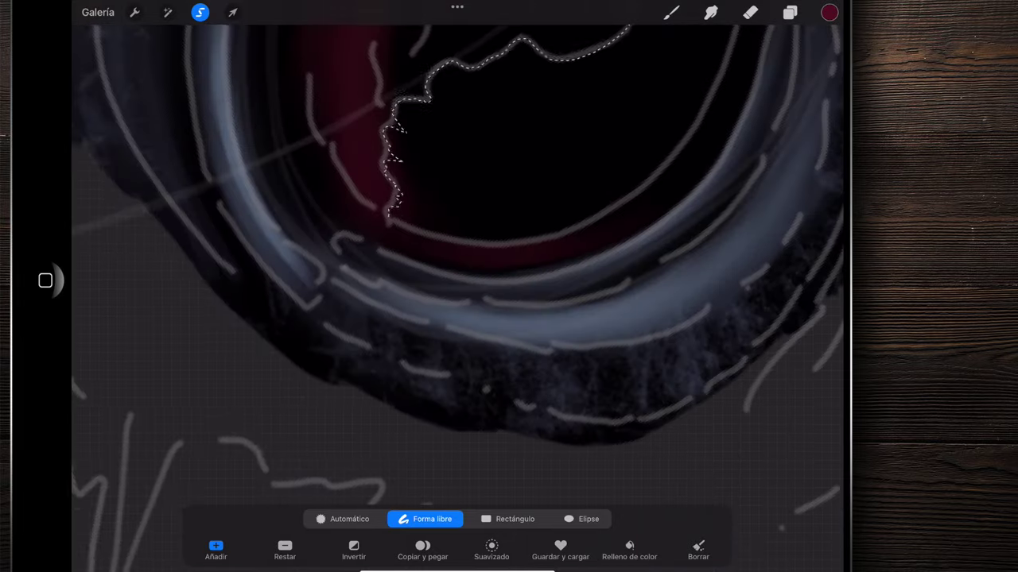
drag(488, 182, 675, 448)
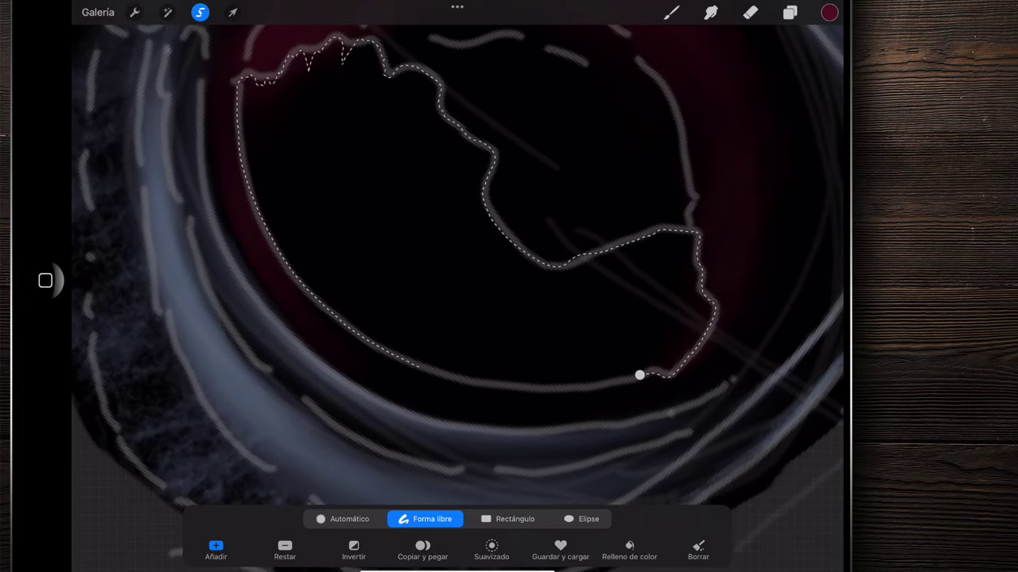
scroll(509, 286, up, 5)
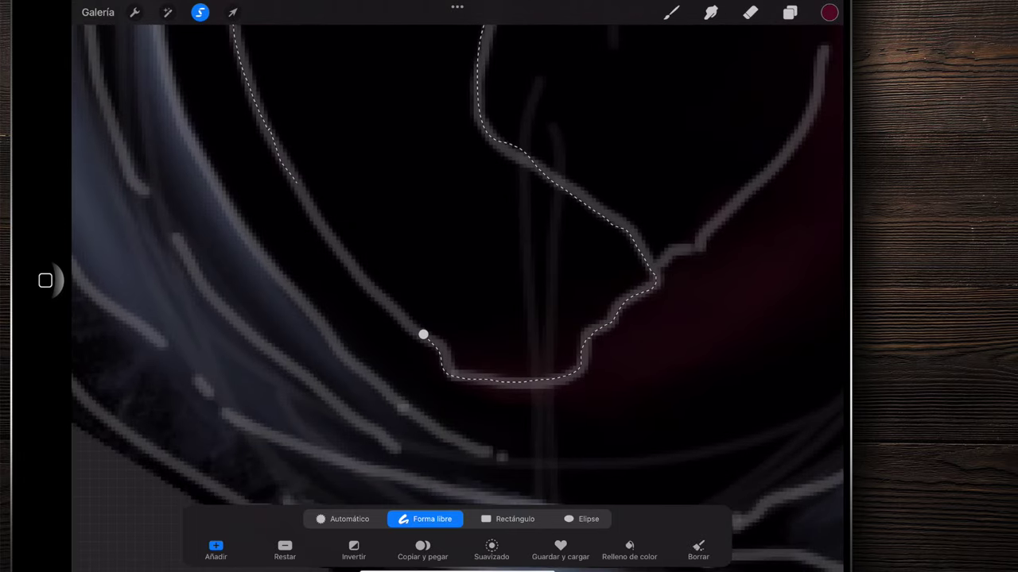
scroll(457, 278, down, 10)
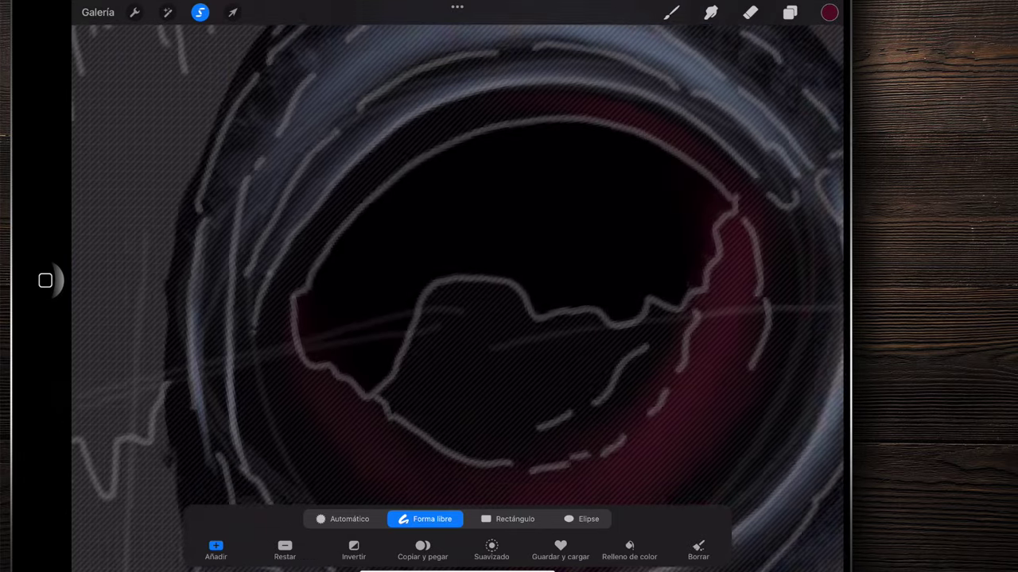
scroll(457, 278, up, 3)
scroll(457, 278, up, 1)
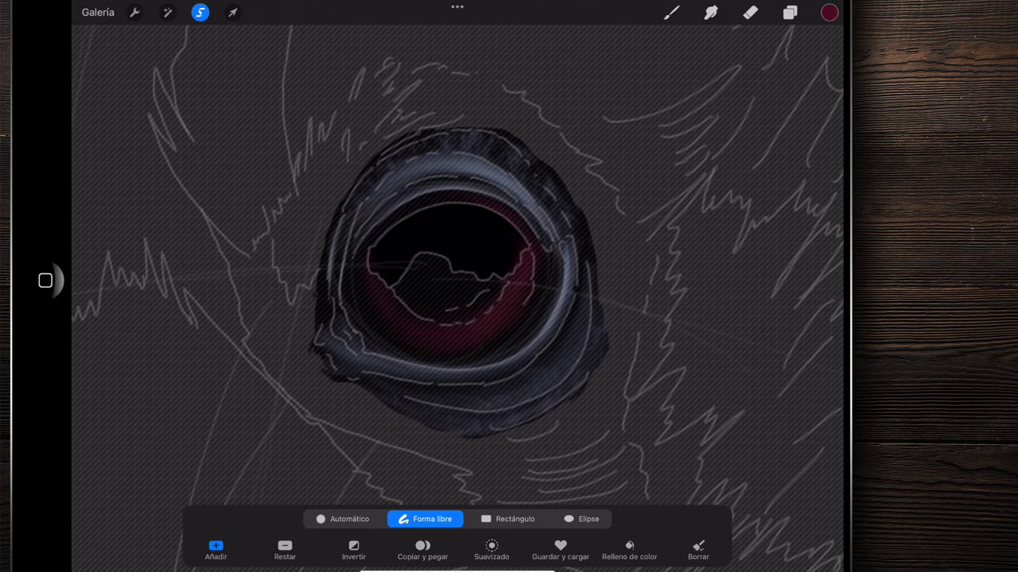
- Pick a grey-blue colour and switch to a different brush sized at 10%
click(829, 12)
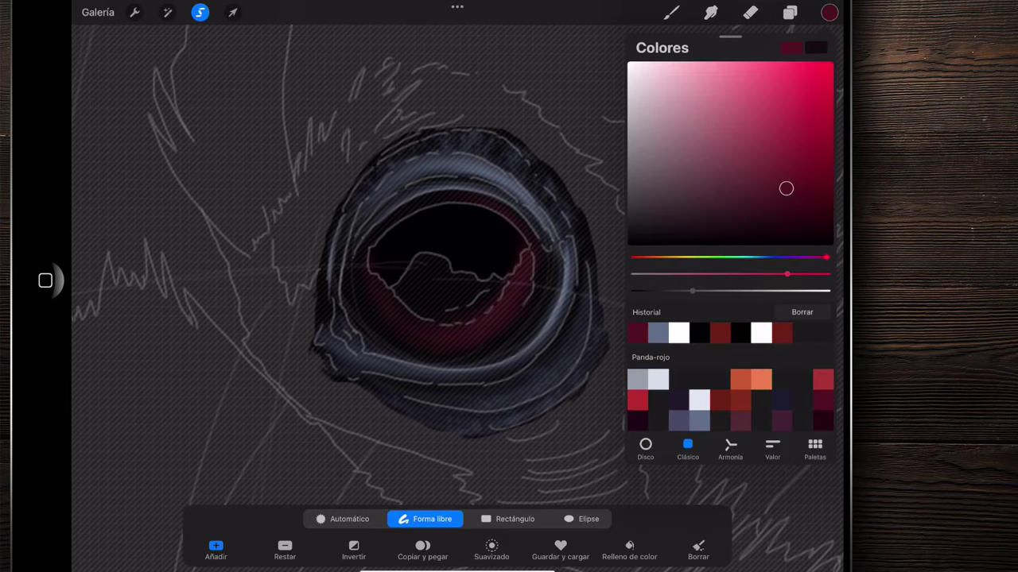
click(658, 333)
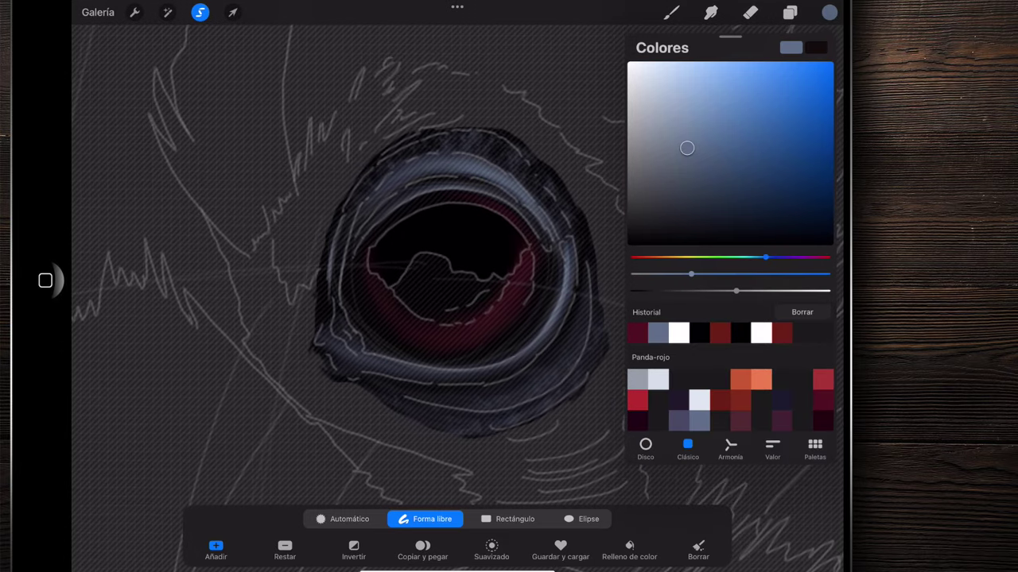
click(671, 11)
drag(83, 225, 82, 203)
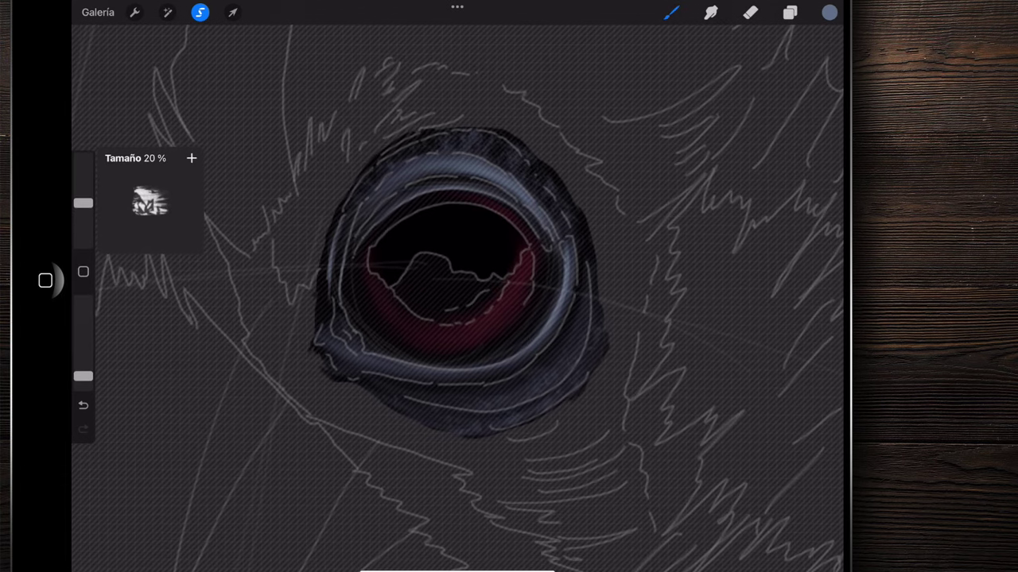
click(671, 12)
click(716, 329)
drag(83, 203, 83, 227)
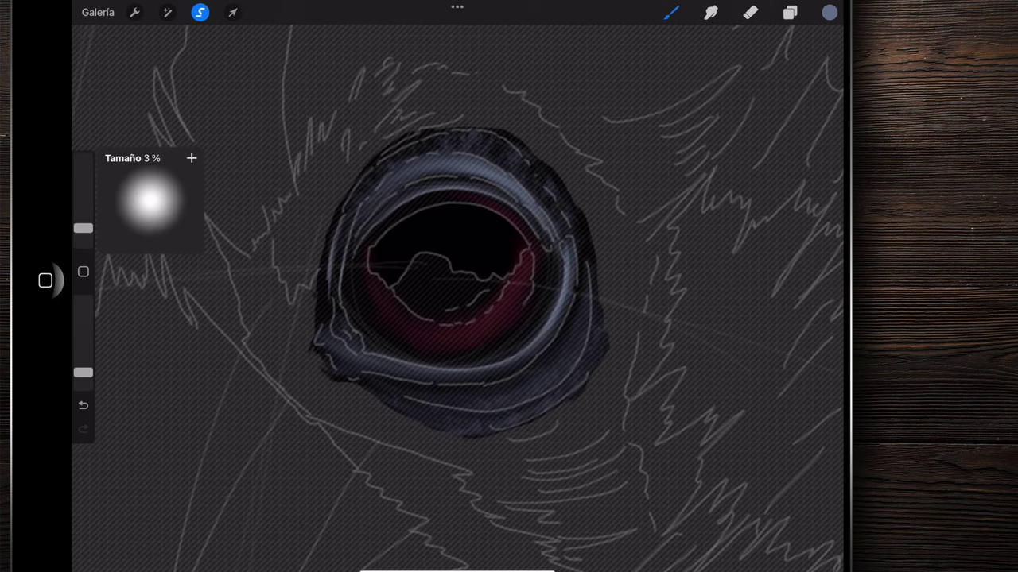
- Paint the flat blue-grey reflection across the top and lower edge of the pupil
drag(421, 214, 381, 279)
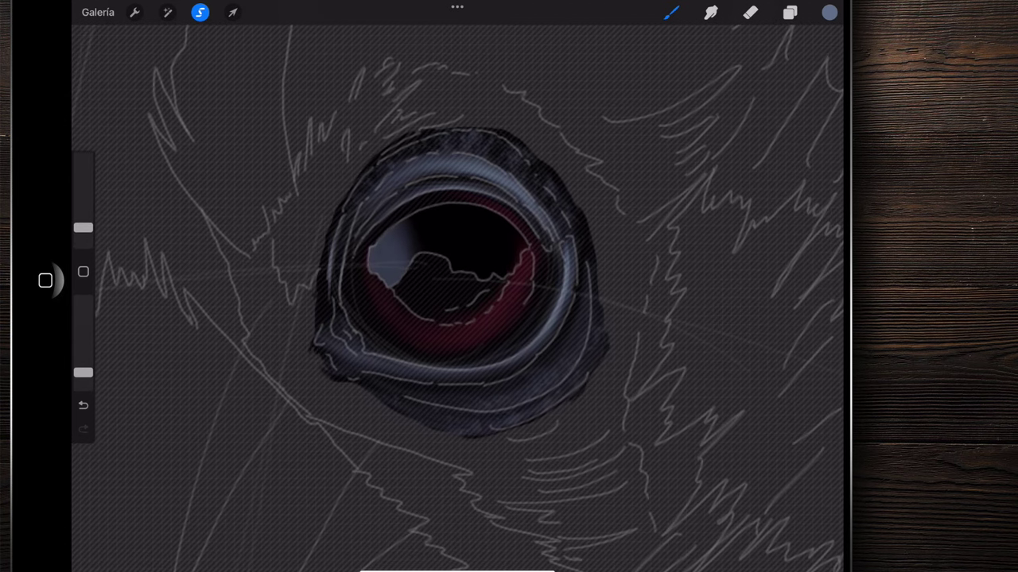
drag(436, 208, 526, 254)
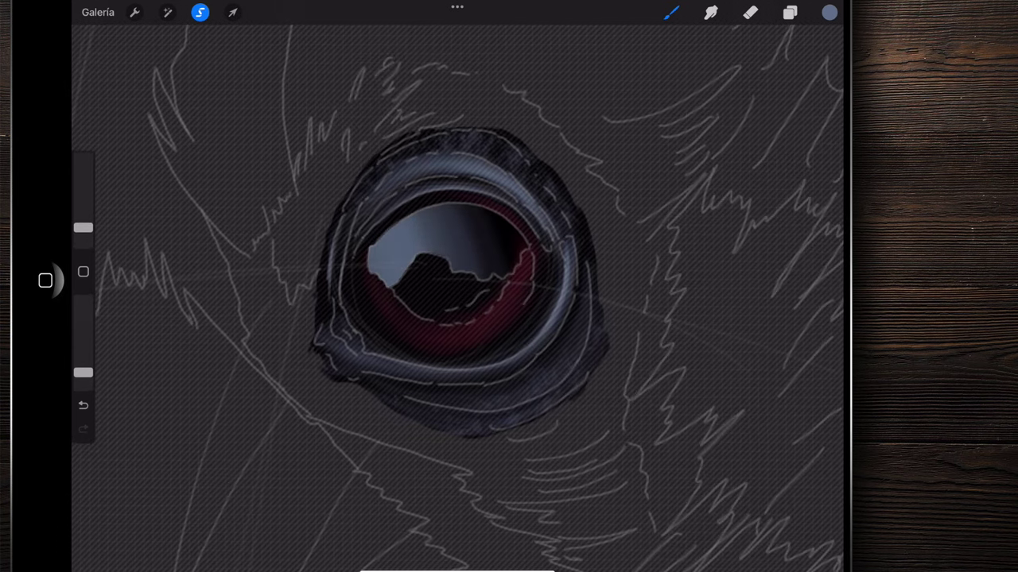
drag(457, 278, 500, 337)
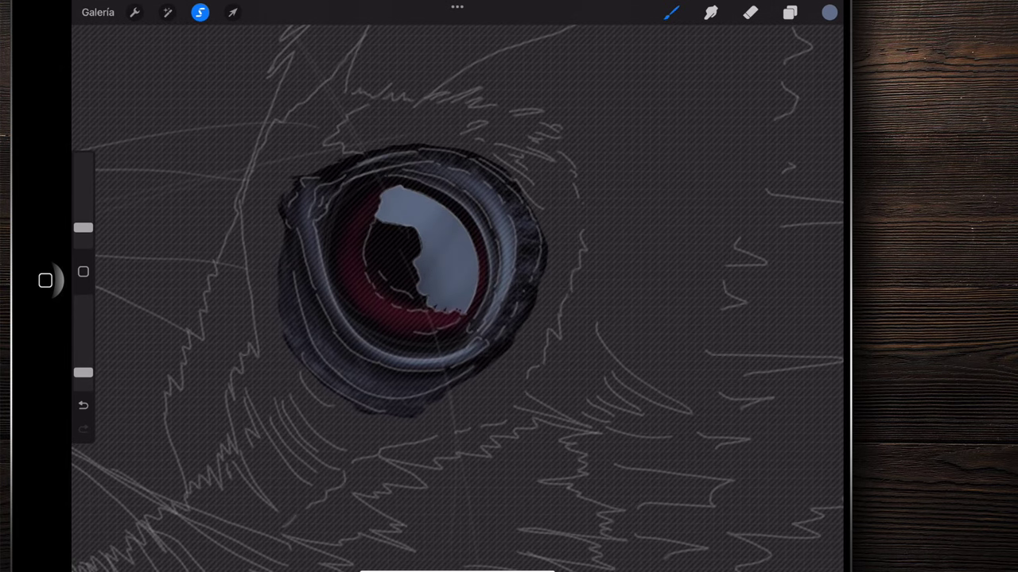
drag(445, 369, 338, 155)
drag(427, 277, 414, 227)
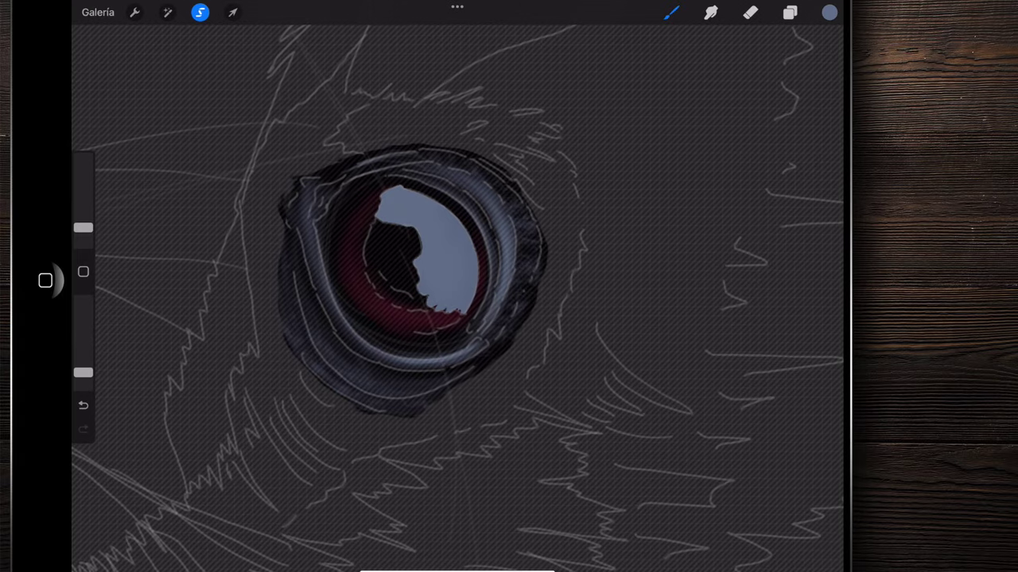
mouse_move(436, 315)
mouse_down()
mouse_move(449, 318)
mouse_move(469, 286)
mouse_up()
scroll(453, 255, down, 5)
scroll(477, 286, up, 5)
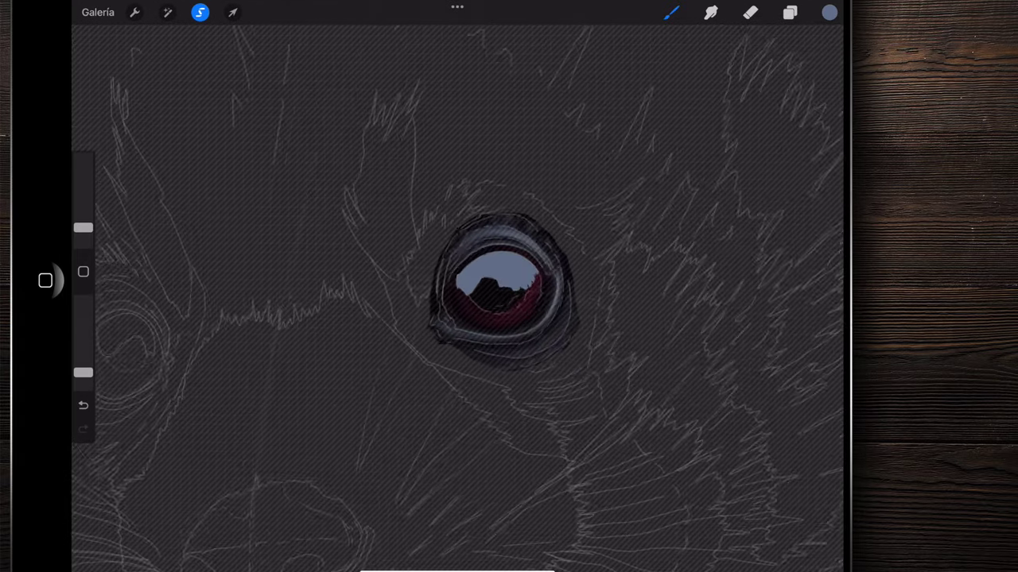
scroll(509, 302, down, 3)
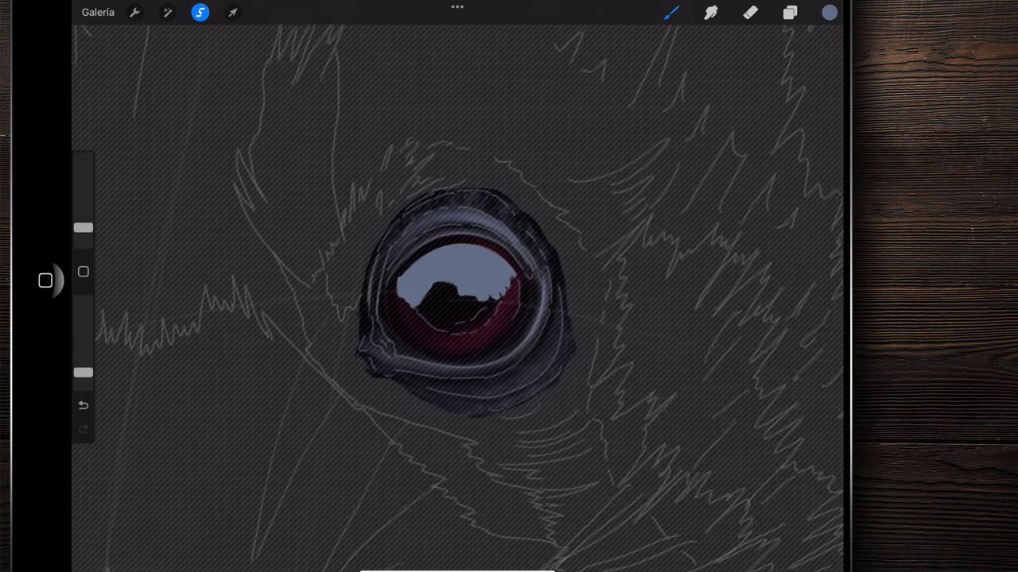
- Hide the Dibujo sketch layer and turn off the selection
click(789, 12)
scroll(469, 302, up, 3)
click(816, 91)
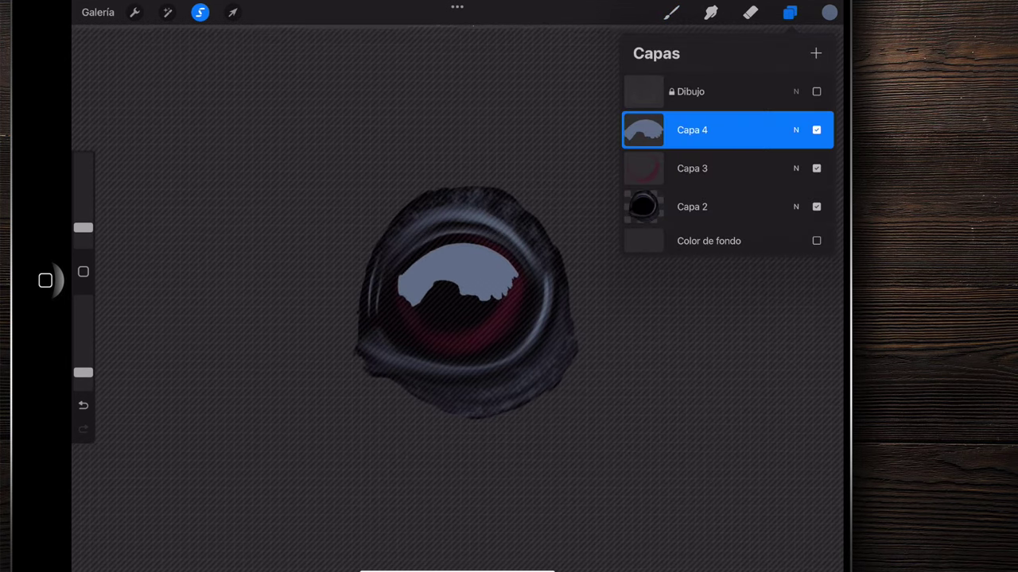
click(199, 12)
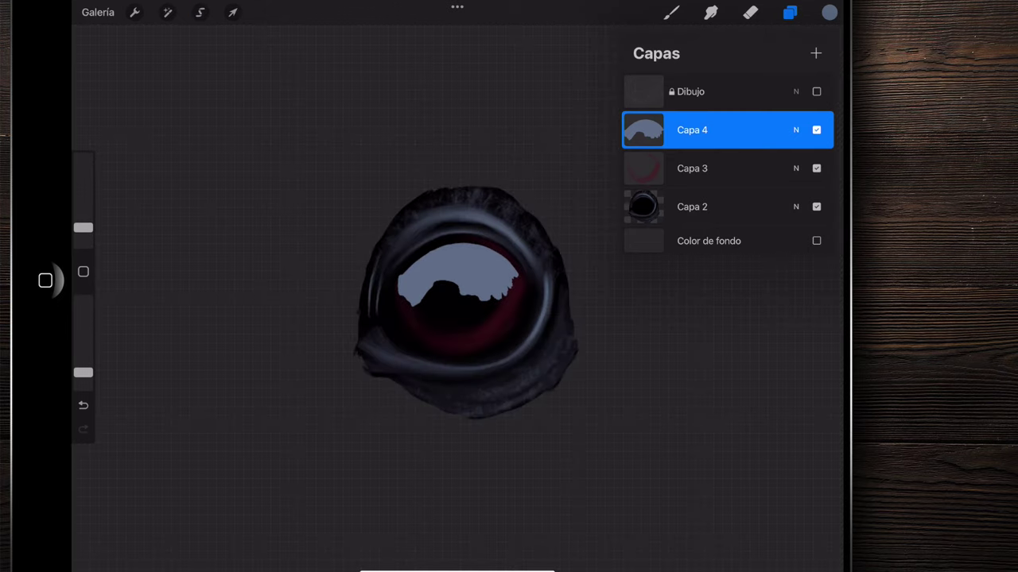
scroll(445, 278, up, 1)
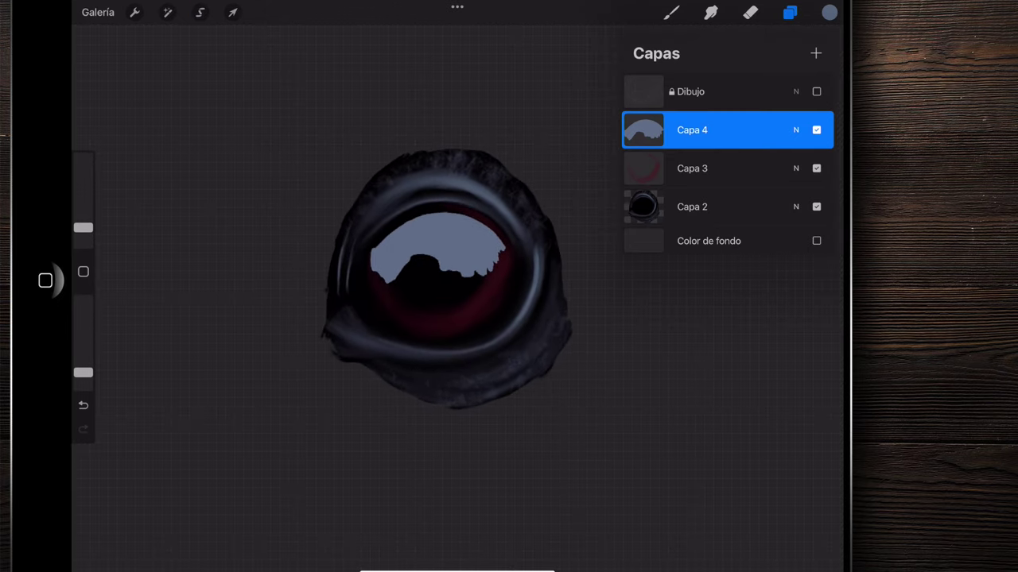
scroll(433, 290, up, 2)
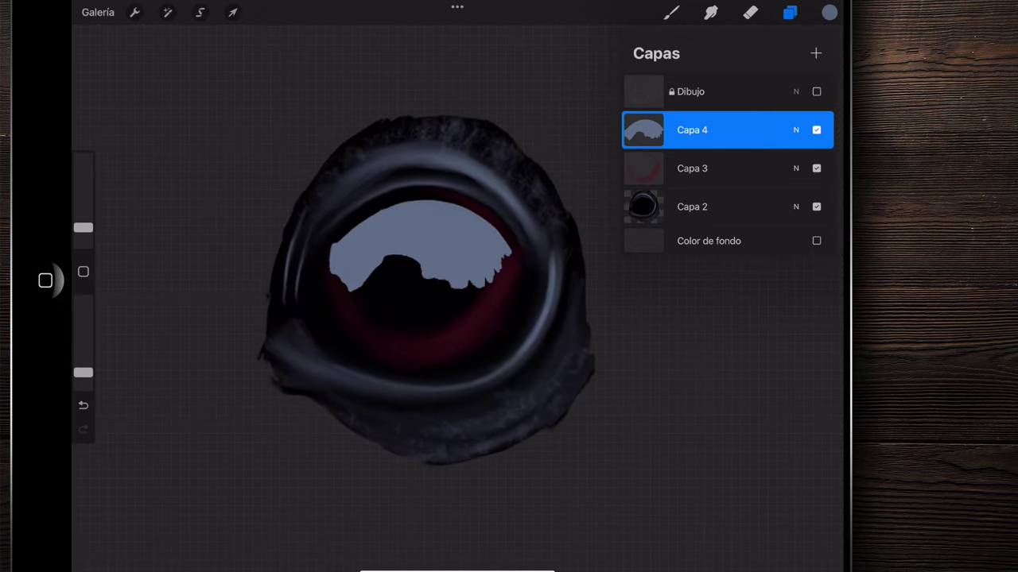
- Set the eraser to the Pincel preciso 1 brush, enlarge it, and lower its opacity to 7%
scroll(433, 290, up, 1)
click(750, 12)
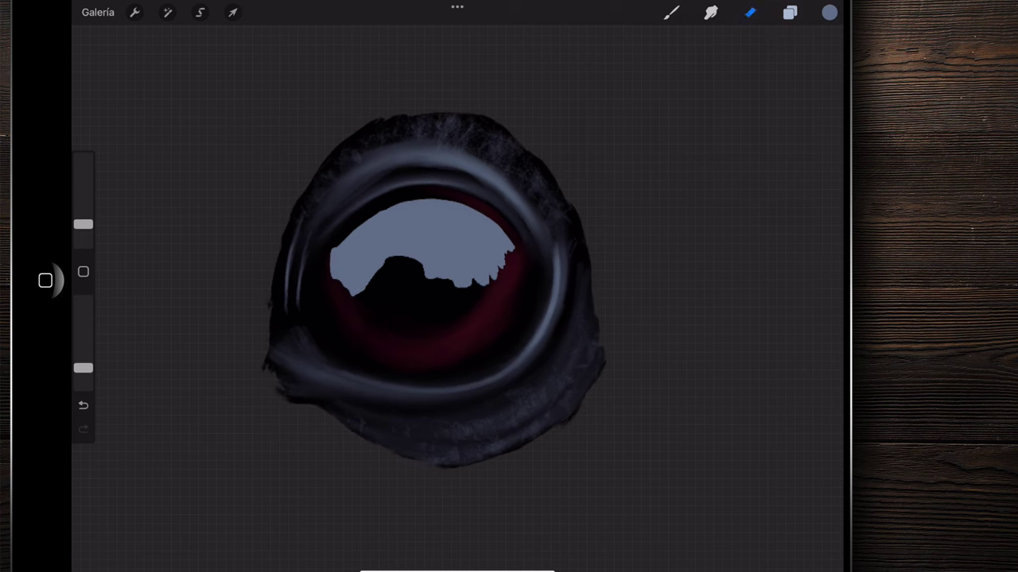
click(750, 12)
click(759, 390)
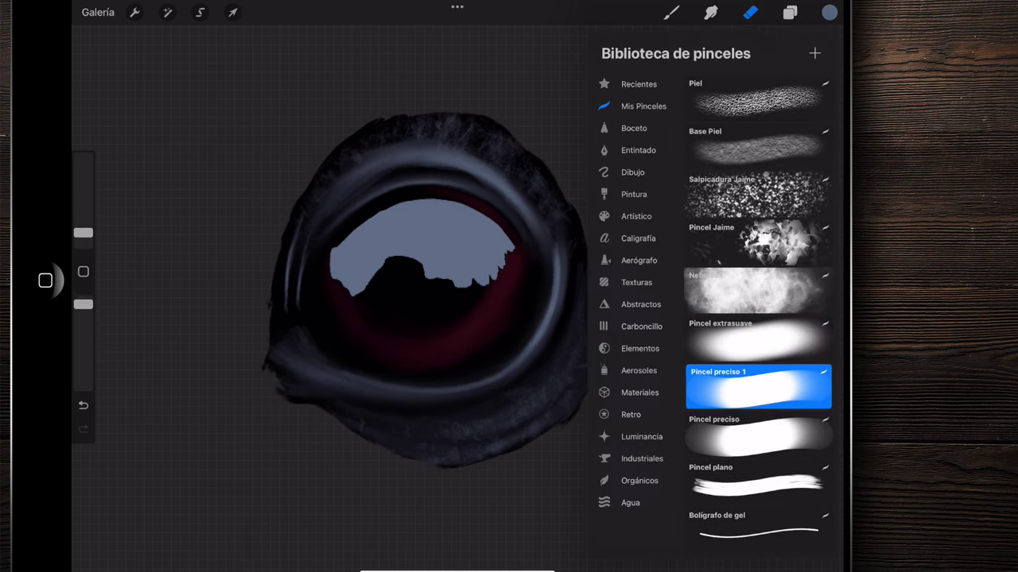
drag(82, 227, 83, 217)
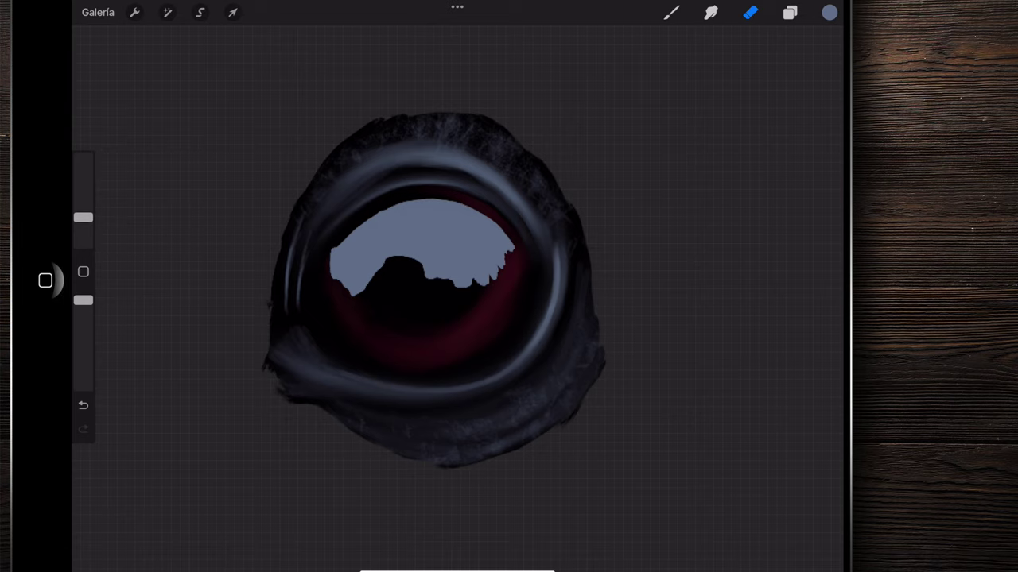
drag(82, 299, 82, 381)
- Undo the trial erase strokes on the reflection and make the eraser slightly larger
scroll(405, 294, up, 1)
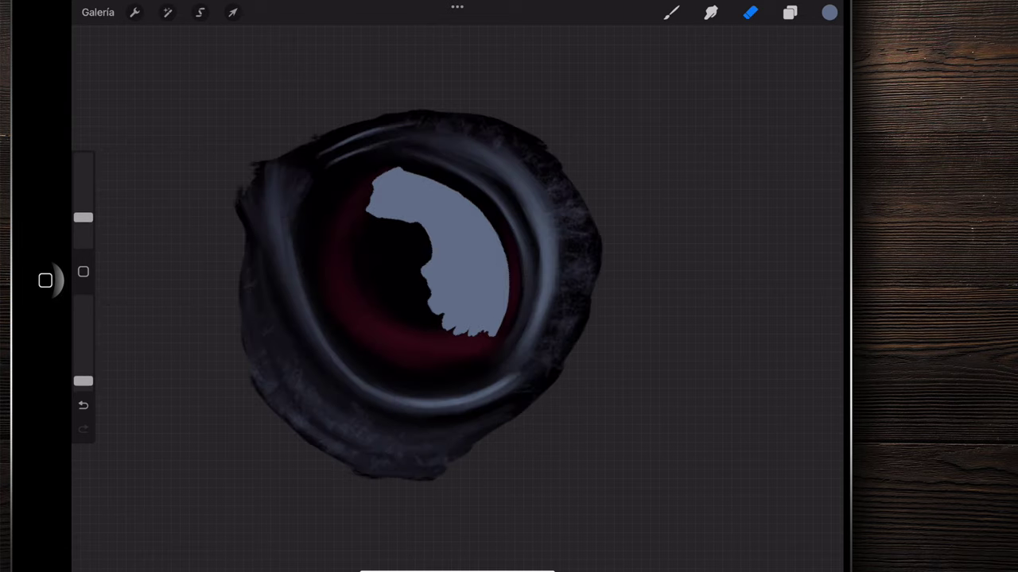
scroll(406, 294, up, 3)
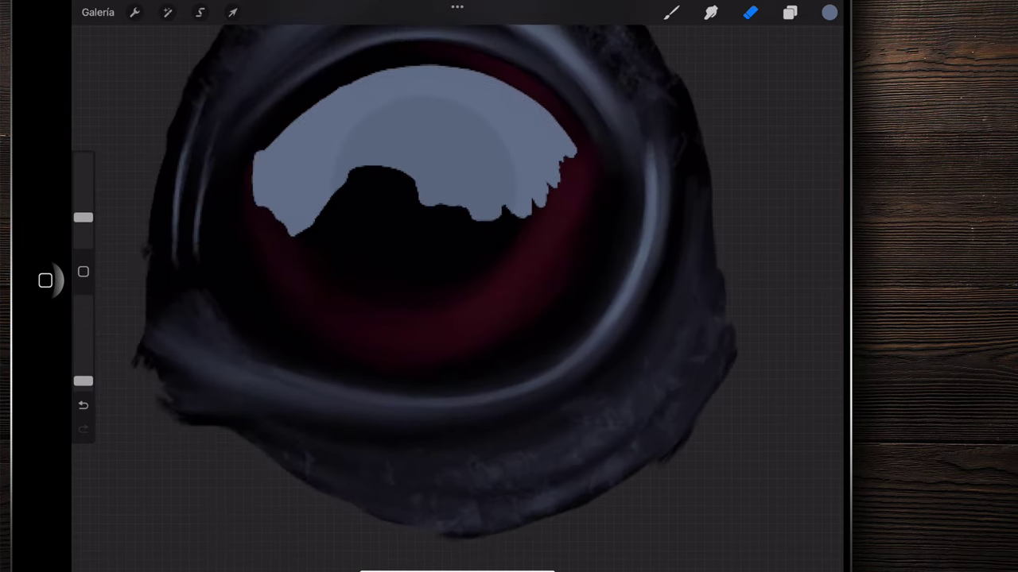
scroll(405, 294, down, 3)
scroll(405, 294, up, 3)
scroll(438, 286, down, 3)
scroll(437, 287, up, 3)
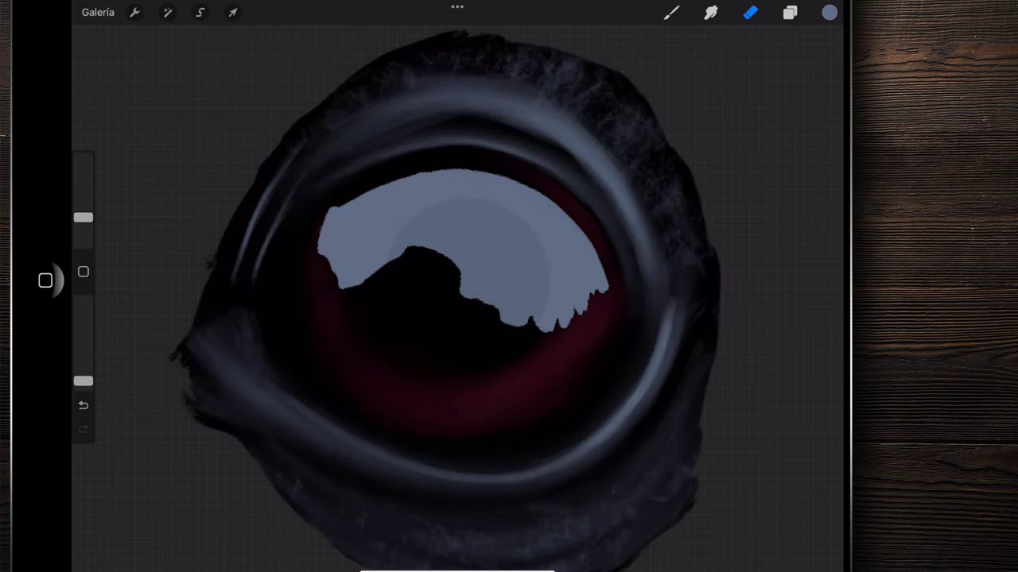
key(ctrl+z)
drag(83, 217, 83, 216)
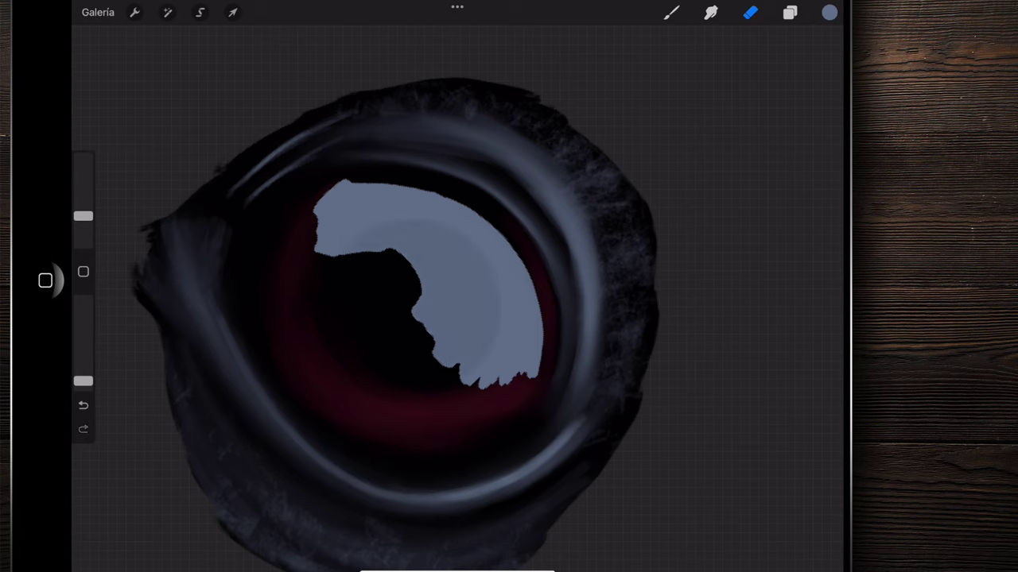
key(ctrl+z)
key(ctrl+z)
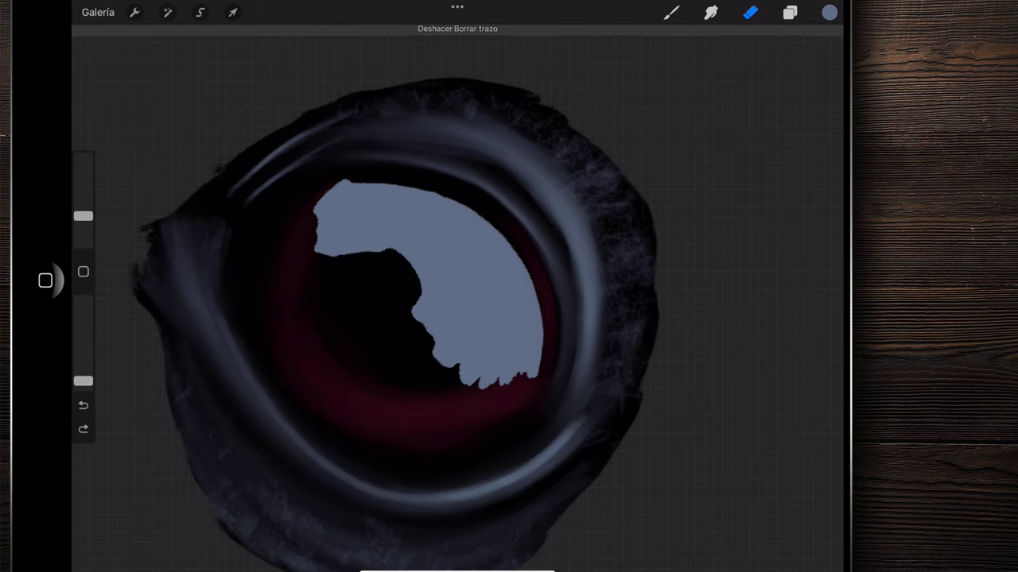
drag(82, 216, 83, 211)
- Lightly erase into the blue-grey reflection, undo the faint marks, and shrink the eraser slightly
drag(356, 219, 372, 219)
drag(524, 333, 524, 351)
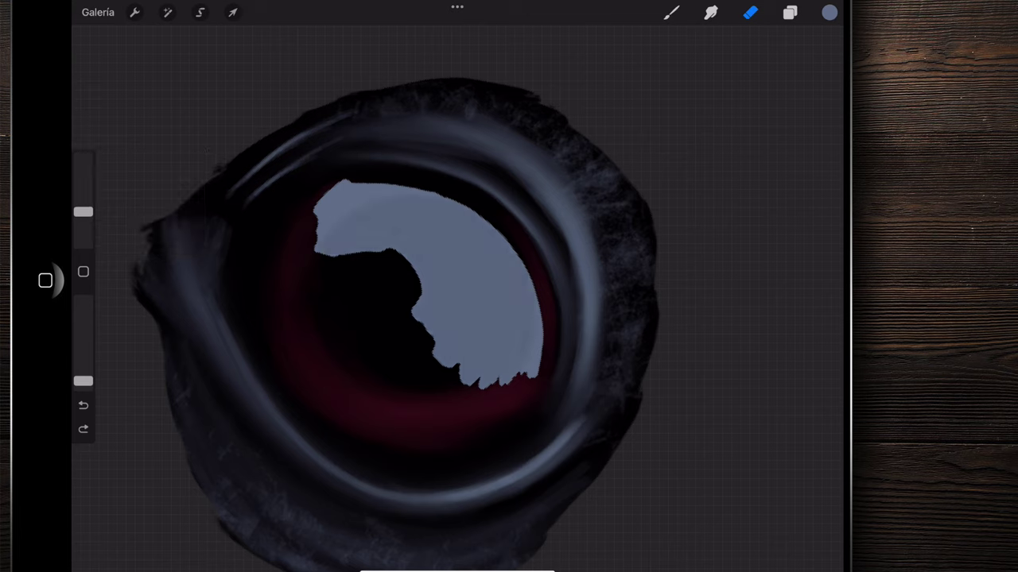
key(ctrl+z)
key(ctrl+shift+z)
key(ctrl+z)
drag(82, 211, 83, 215)
- Compare the reflection with and without the latest erase stroke, keeping the stroke
scroll(395, 325, down, 3)
key(ctrl+z)
key(ctrl+shift+z)
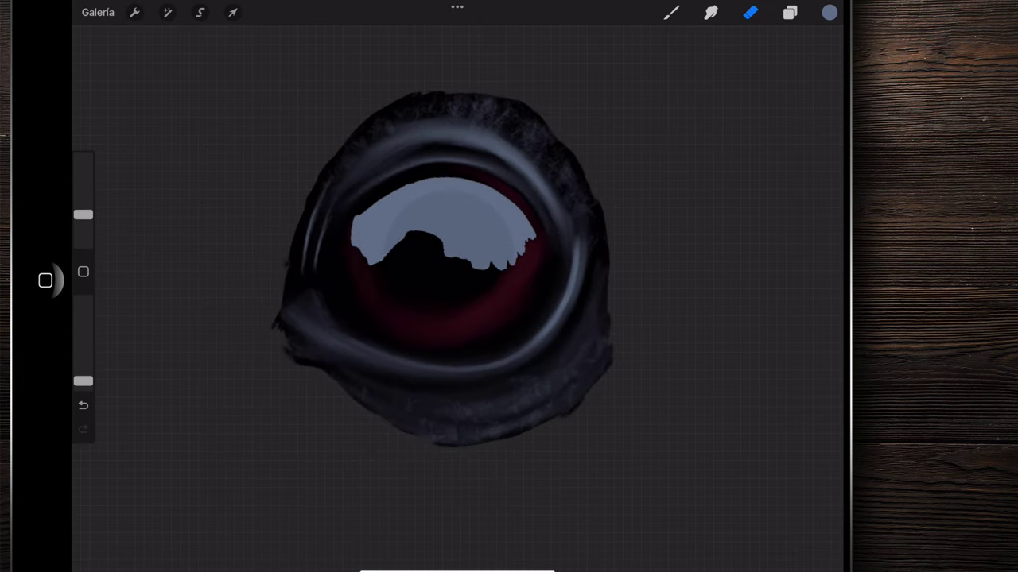
scroll(442, 269, down, 5)
scroll(422, 238, down, 2)
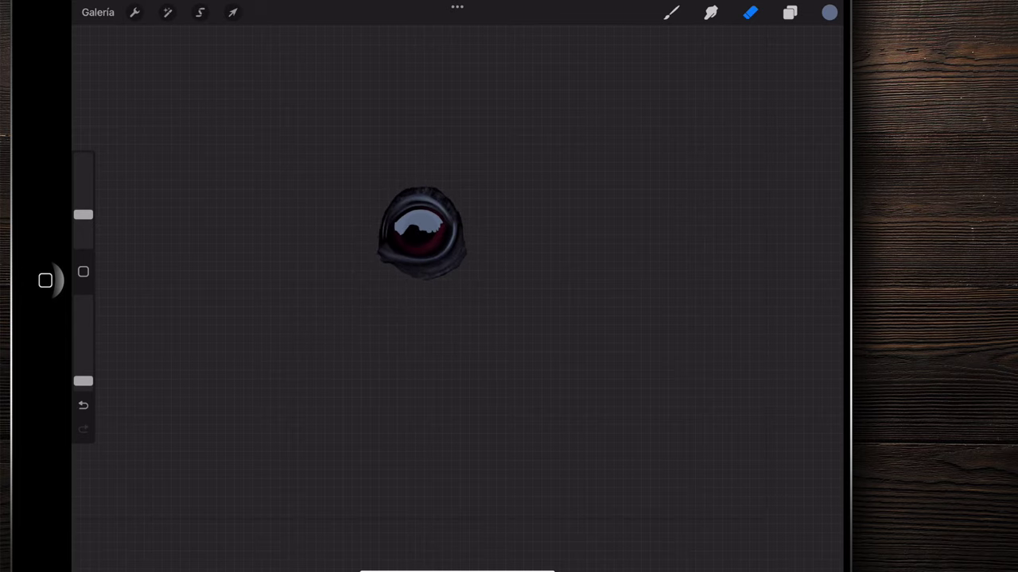
scroll(421, 235, up, 3)
scroll(466, 273, up, 3)
scroll(477, 262, up, 2)
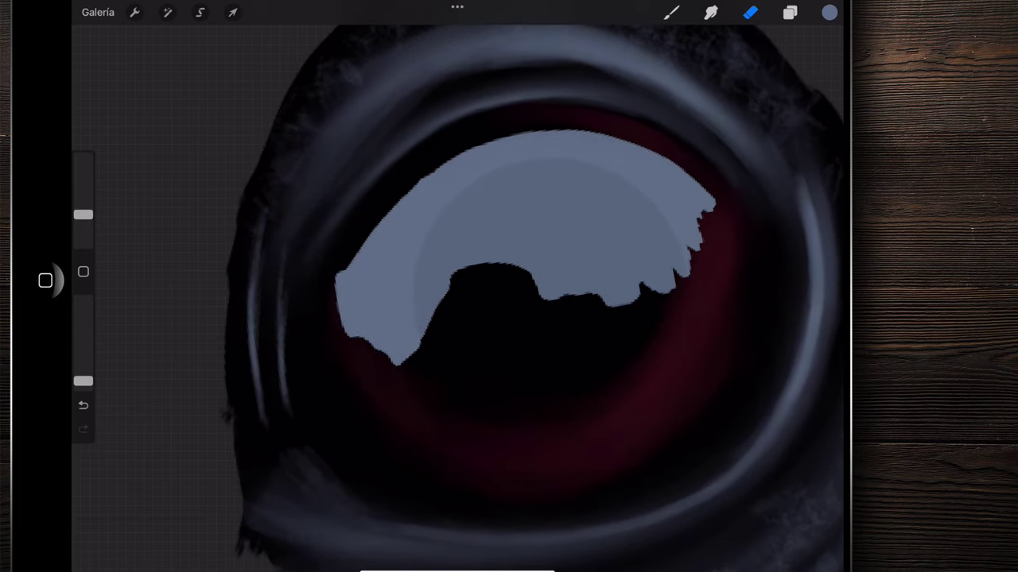
scroll(477, 286, up, 2)
scroll(477, 287, up, 2)
key(ctrl+z)
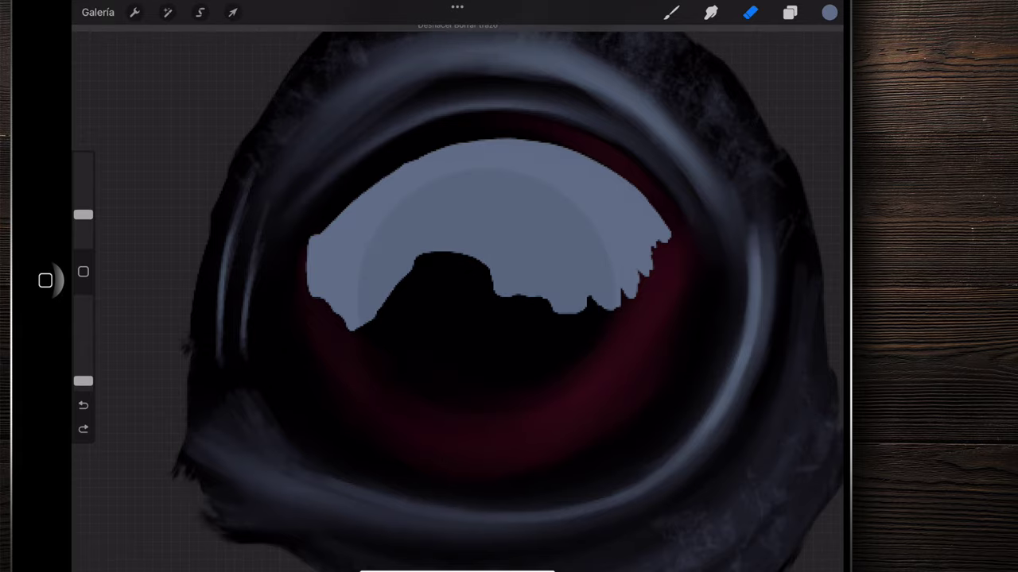
key(ctrl+shift+z)
scroll(501, 286, down, 3)
scroll(501, 286, down, 2)
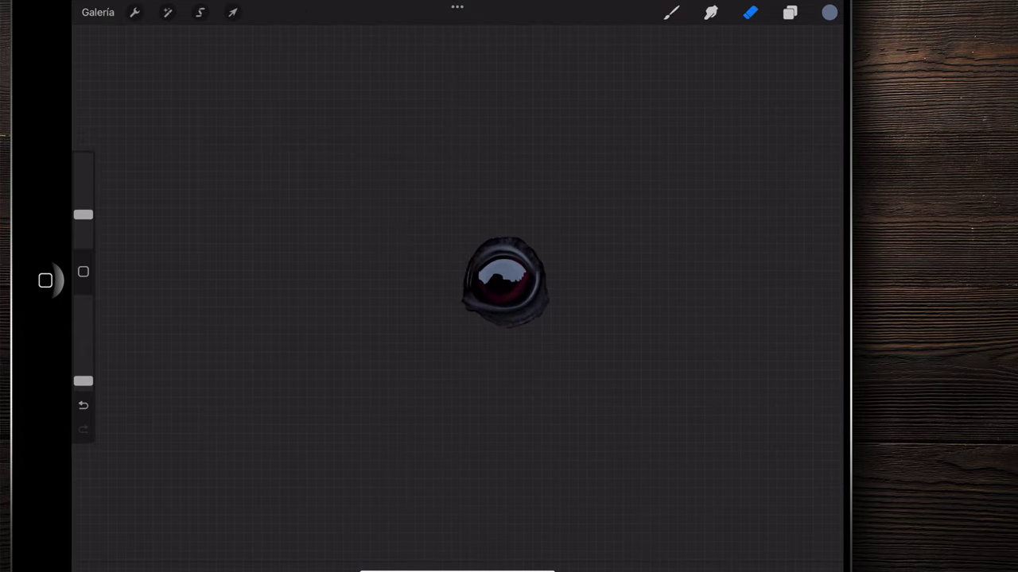
scroll(501, 286, up, 3)
scroll(477, 278, up, 2)
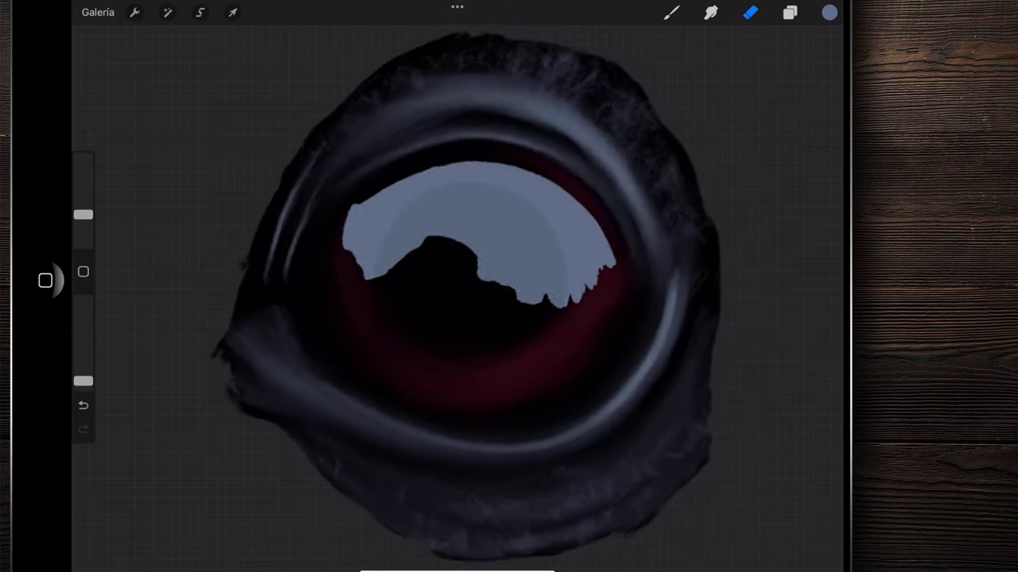
scroll(491, 275, up, 1)
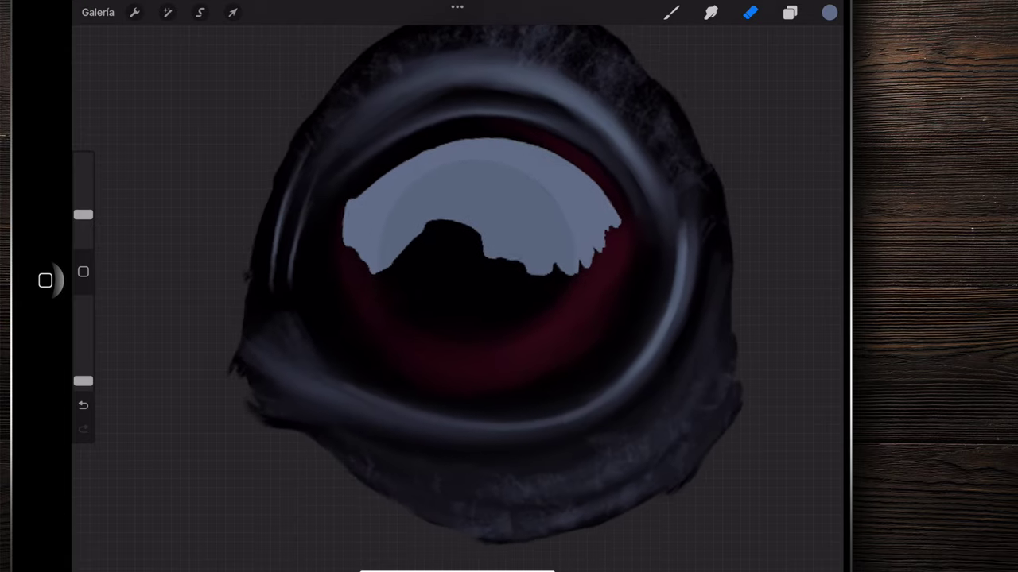
scroll(477, 278, down, 3)
scroll(381, 302, up, 3)
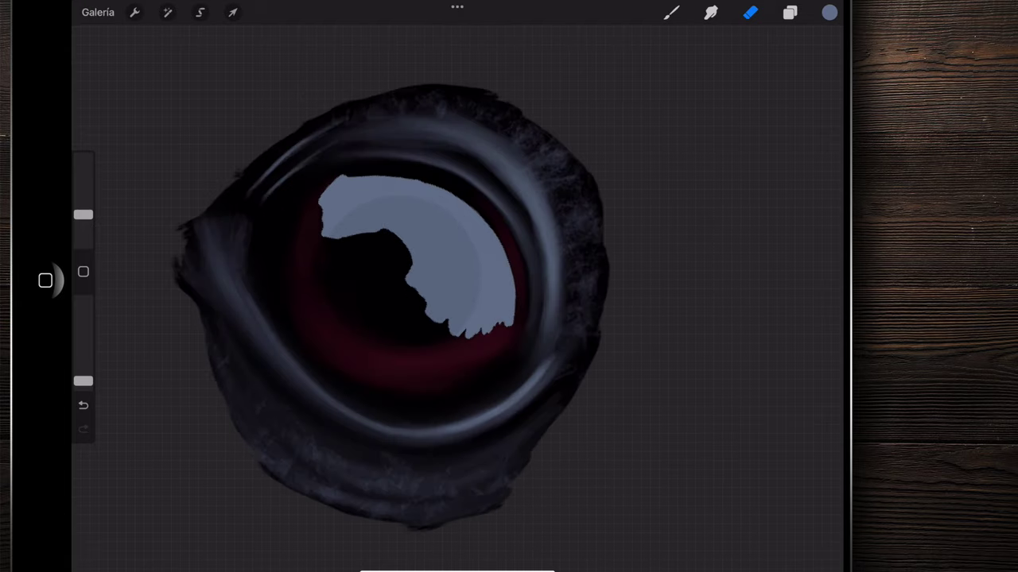
scroll(366, 318, up, 1)
scroll(366, 318, up, 1)
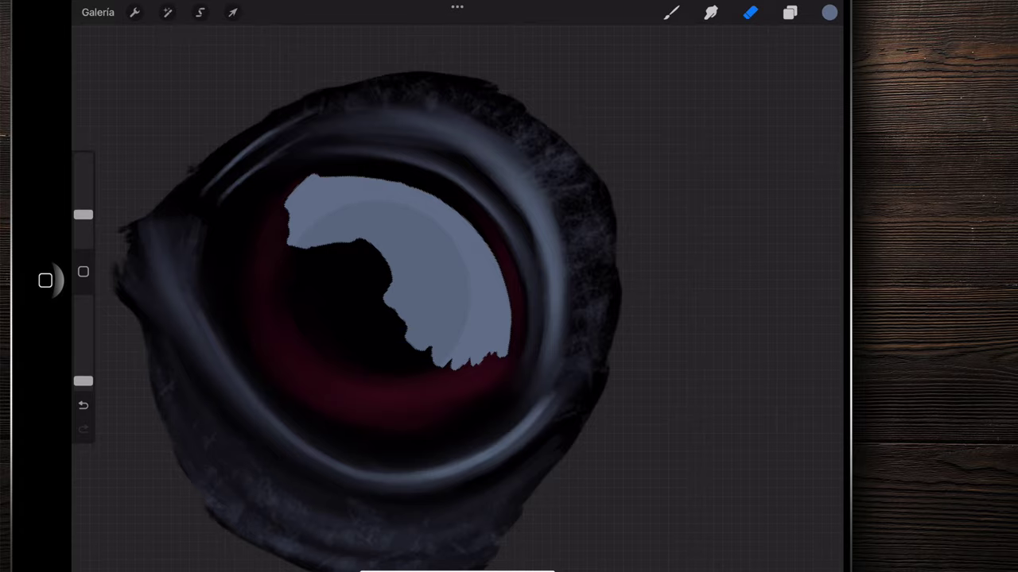
scroll(398, 286, up, 3)
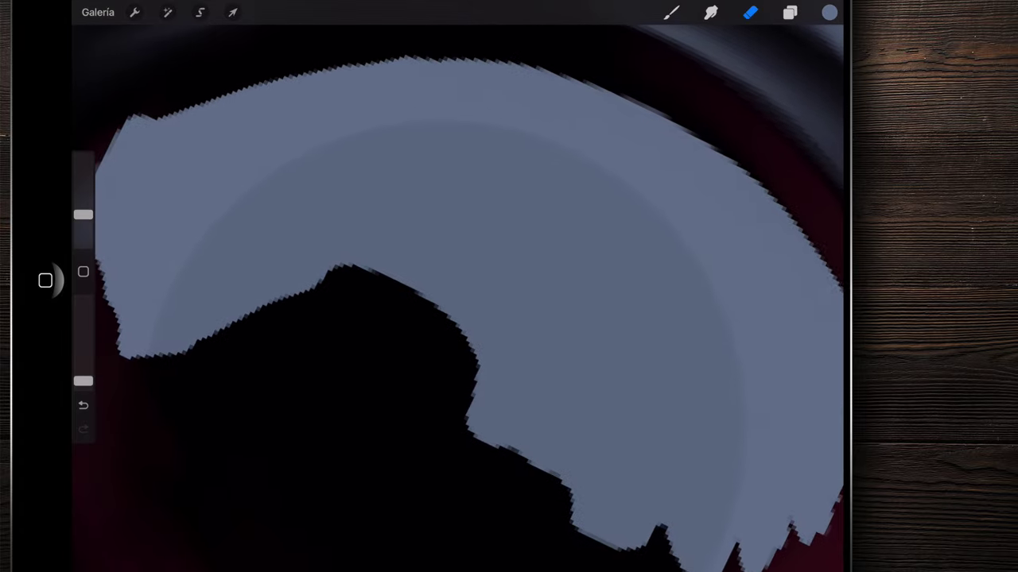
scroll(429, 239, down, 2)
scroll(389, 254, down, 5)
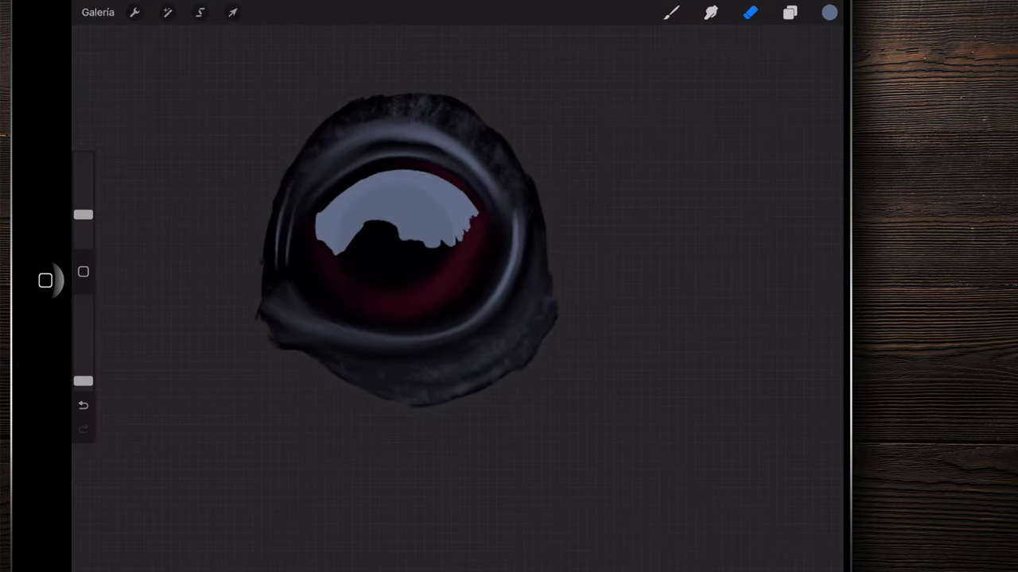
scroll(405, 223, down, 3)
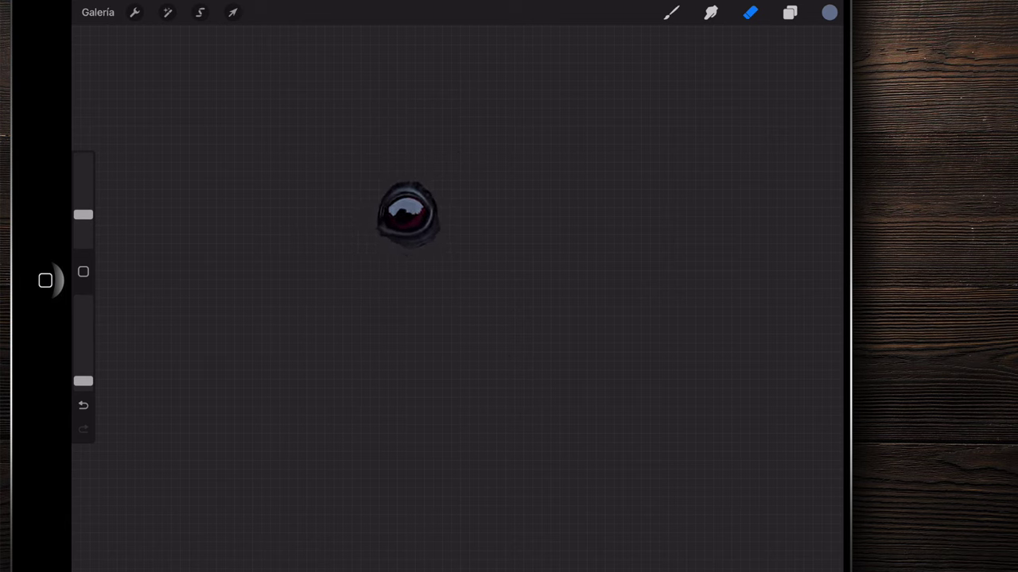
scroll(408, 215, up, 3)
scroll(382, 262, up, 3)
scroll(374, 279, up, 3)
scroll(381, 295, down, 1)
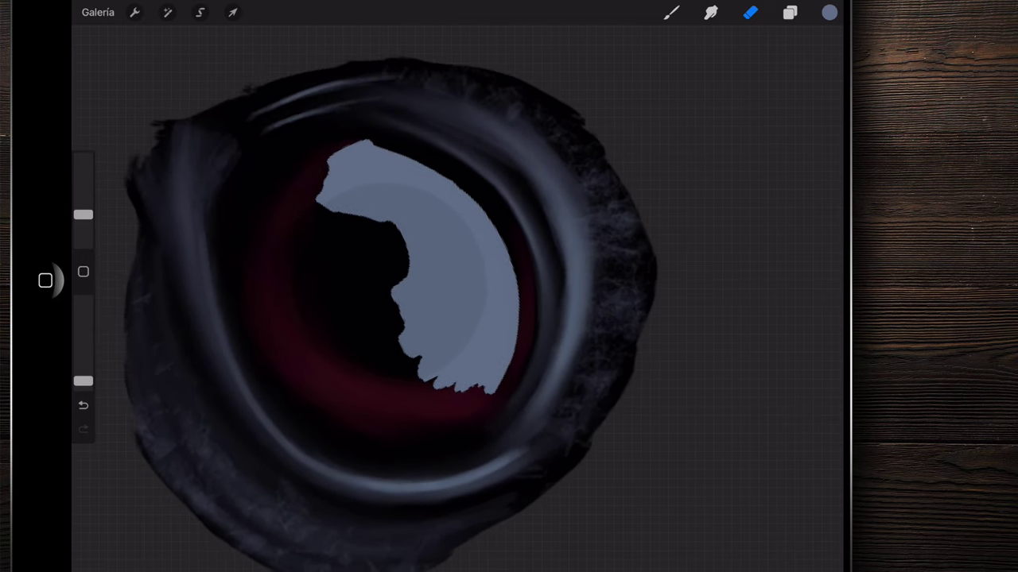
- Shade the reflection and its lower tip darker with a resized Pincel extrasuave brush
click(671, 12)
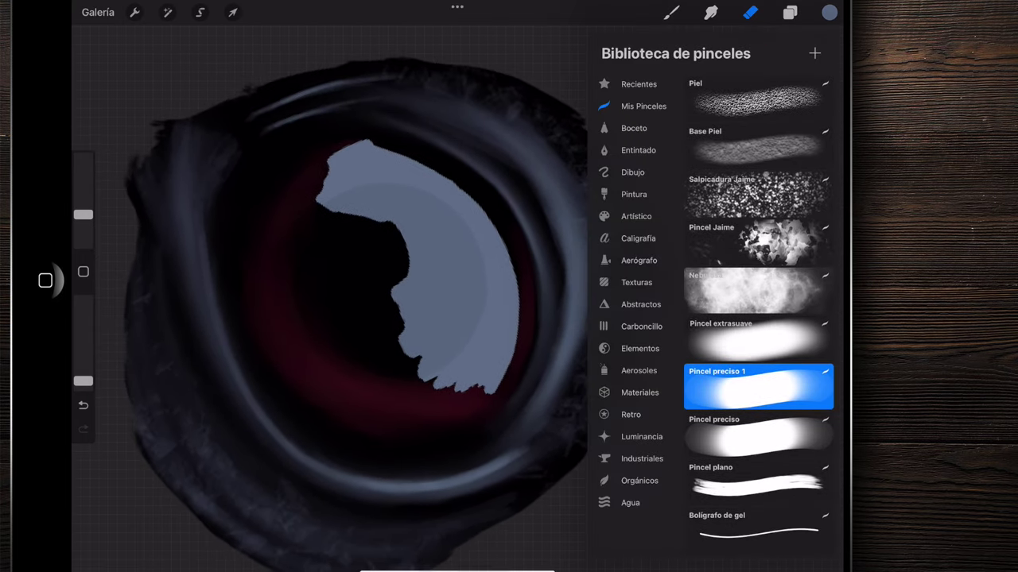
click(758, 339)
drag(83, 225, 84, 212)
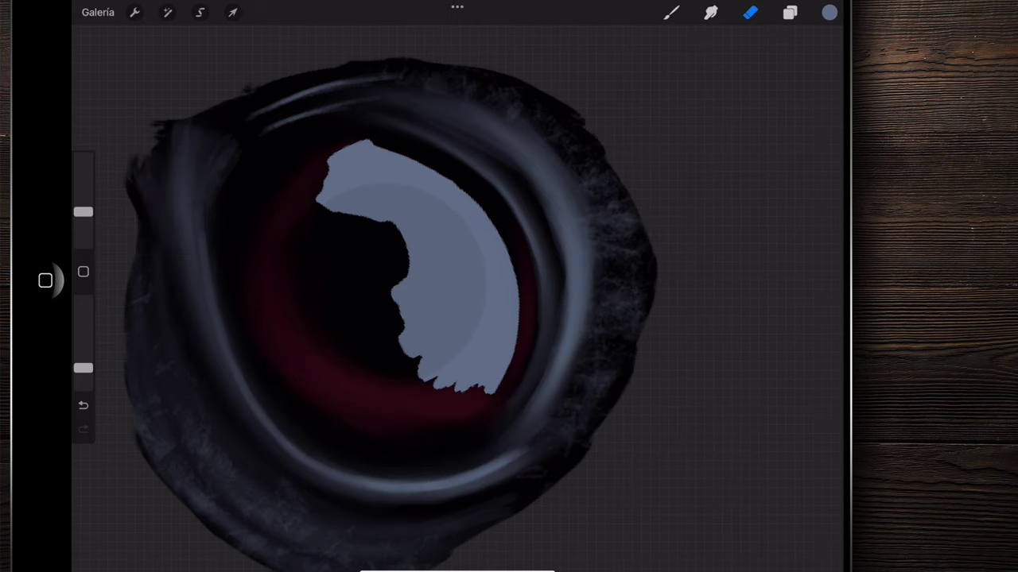
drag(477, 223, 445, 374)
drag(489, 246, 446, 385)
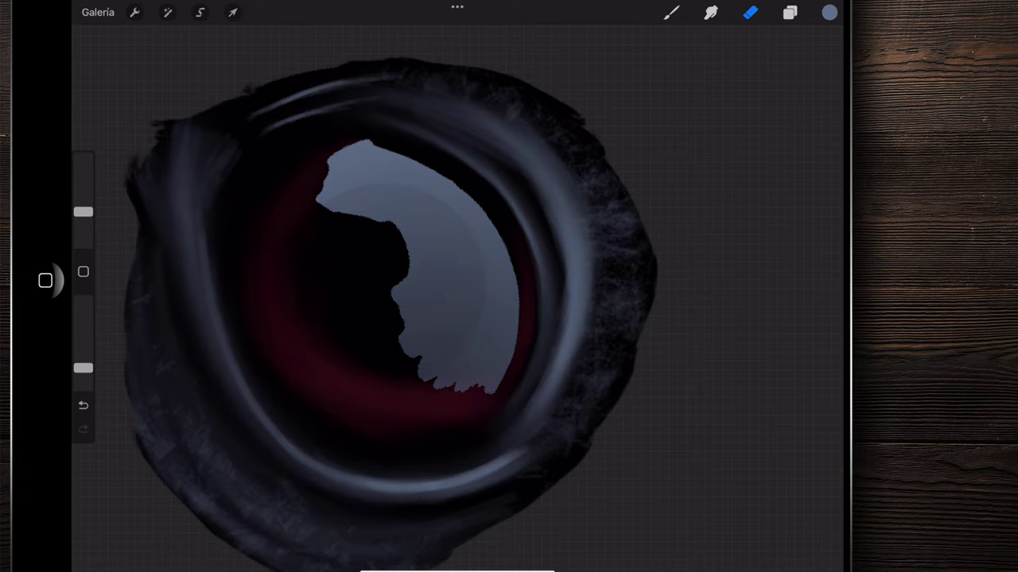
scroll(385, 262, down, 5)
drag(398, 338, 434, 368)
scroll(388, 296, down, 2)
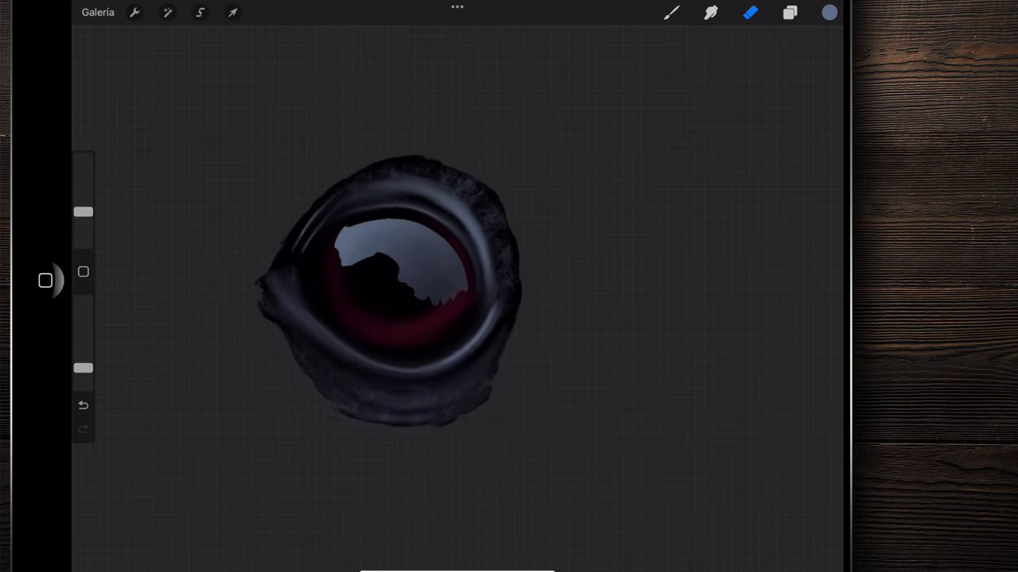
scroll(387, 295, down, 2)
scroll(405, 263, down, 1)
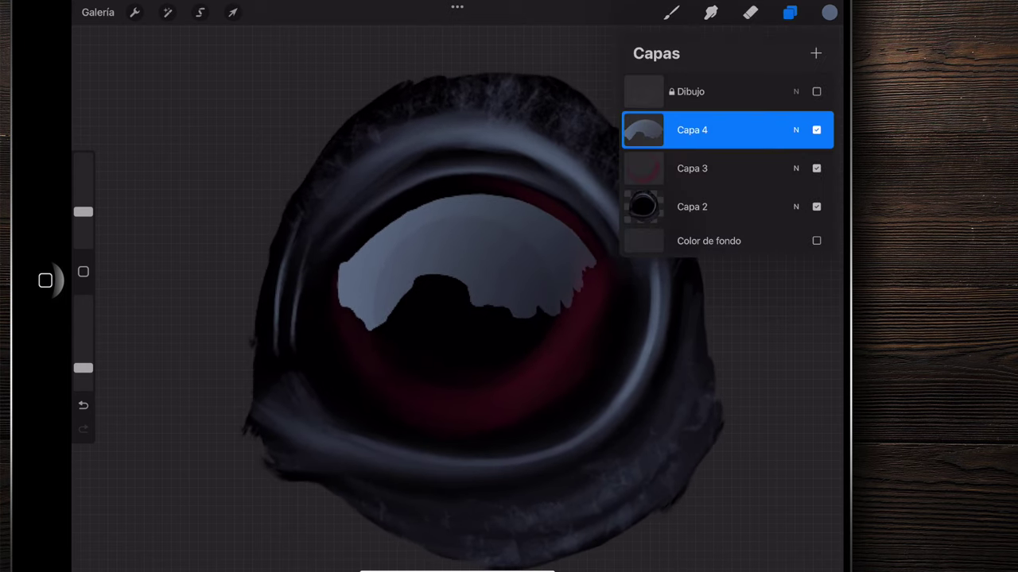
- Add a new layer, choose a lighter blue-grey colour, and select the Pincel plano brush
click(815, 54)
click(750, 12)
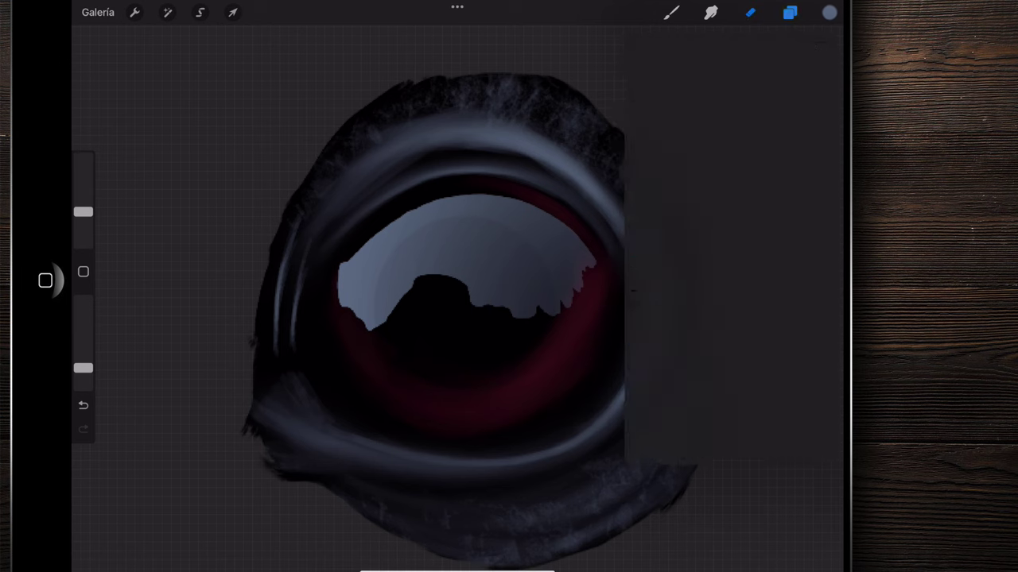
click(829, 12)
drag(687, 148, 670, 109)
click(671, 12)
click(718, 481)
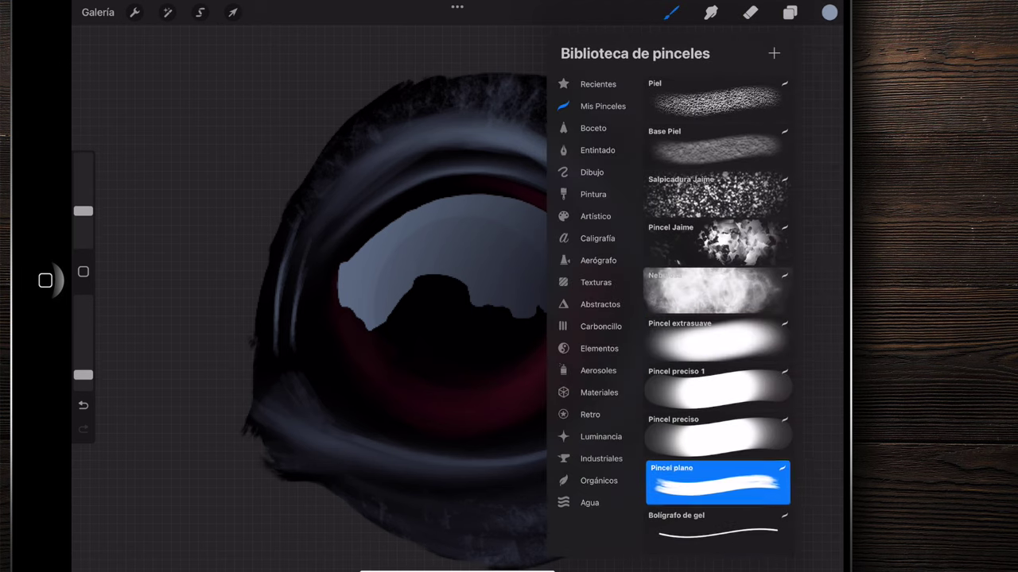
click(671, 11)
- Undo the stray dark smears, shrink the brush, and paint light highlight strokes on the reflection's upper edge
scroll(517, 286, up, 10)
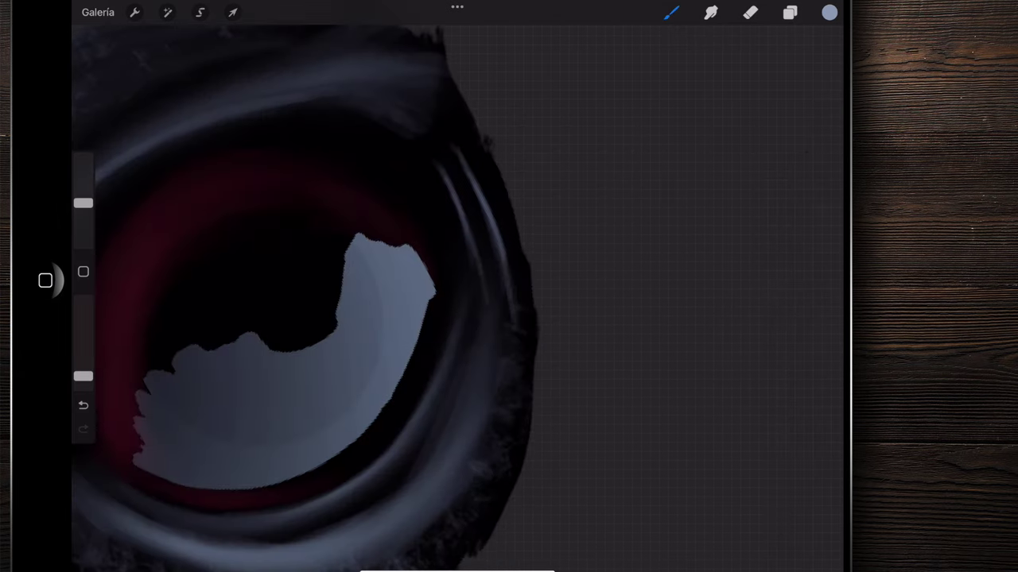
key(ctrl+z)
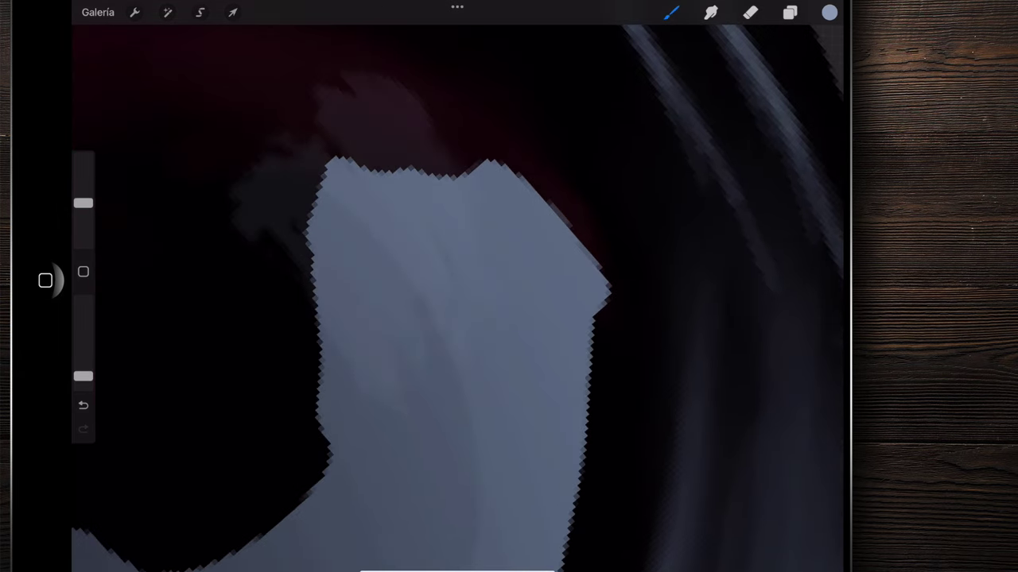
key(ctrl+z)
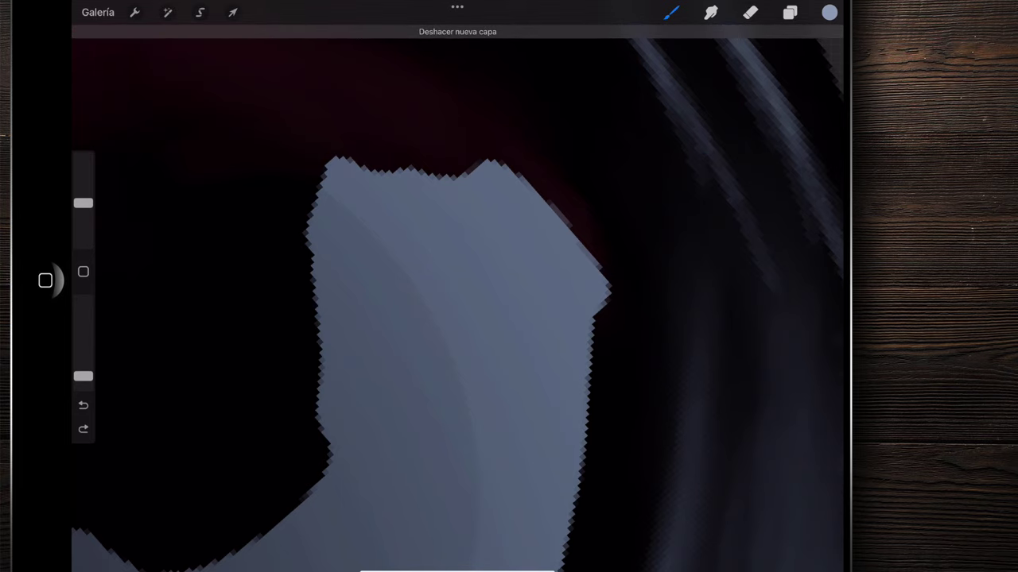
drag(83, 203, 82, 229)
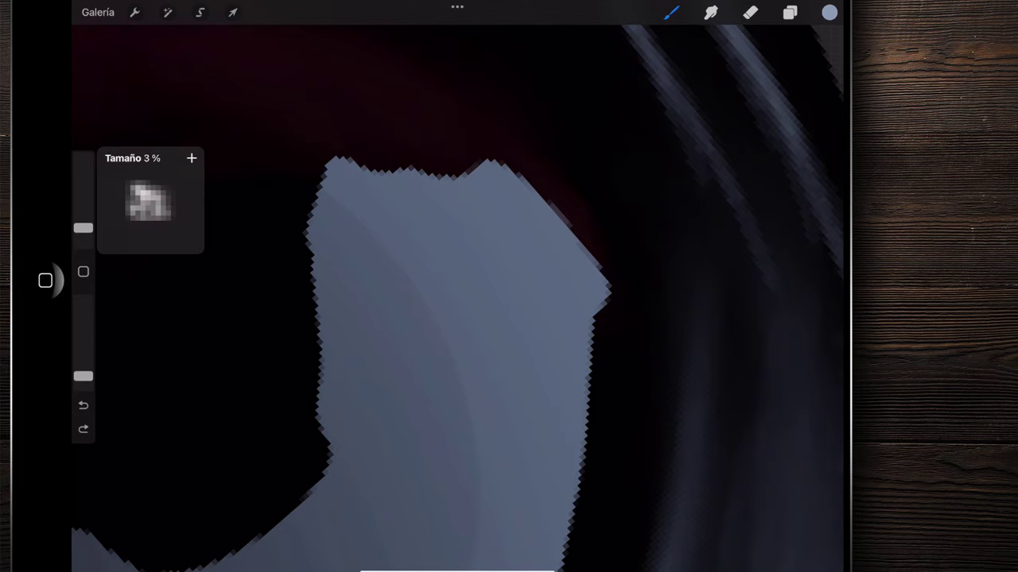
drag(354, 184, 433, 290)
drag(393, 206, 452, 295)
mouse_move(425, 181)
mouse_down()
mouse_move(463, 245)
mouse_move(359, 207)
mouse_up()
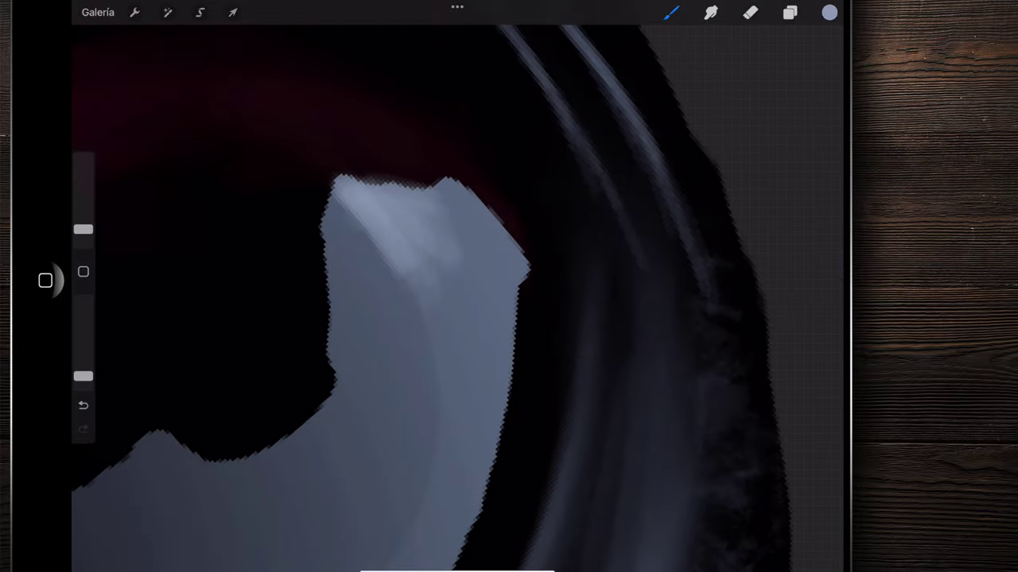
- Brush light streaks across the upper highlight and down the reflection's right edge
drag(430, 213, 457, 280)
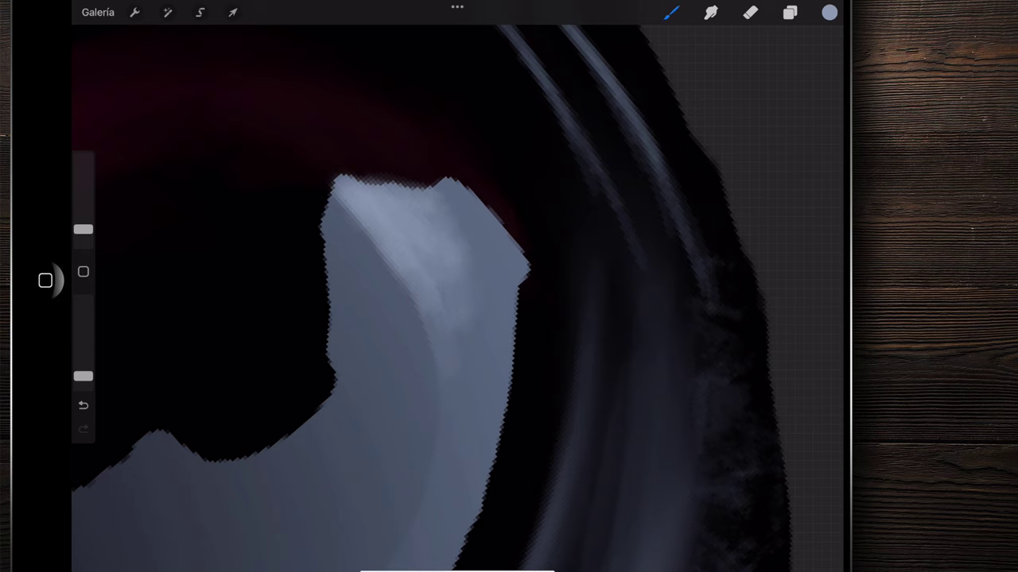
drag(454, 209, 480, 253)
mouse_move(434, 168)
mouse_down()
mouse_move(520, 290)
mouse_move(436, 190)
mouse_move(458, 346)
mouse_up()
drag(489, 262, 496, 336)
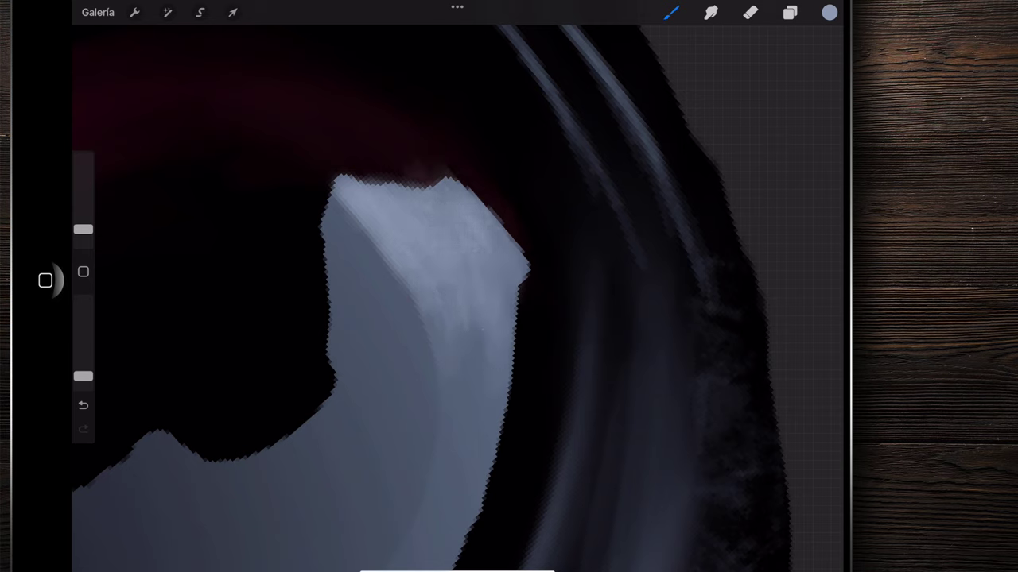
scroll(429, 302, down, 3)
drag(457, 318, 459, 265)
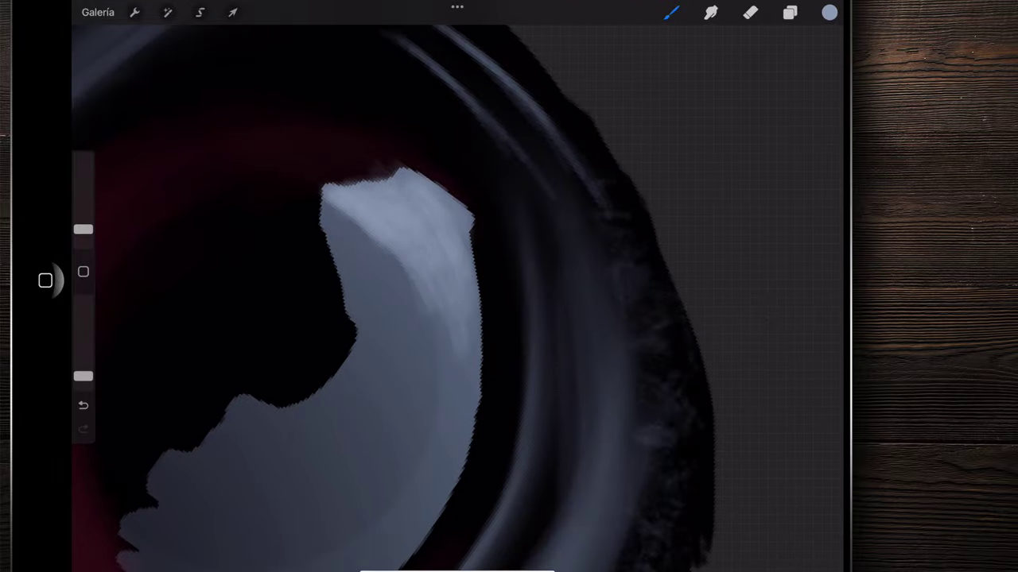
- Add faint light strokes inside the reflection and along its left and right edges
scroll(429, 302, up, 2)
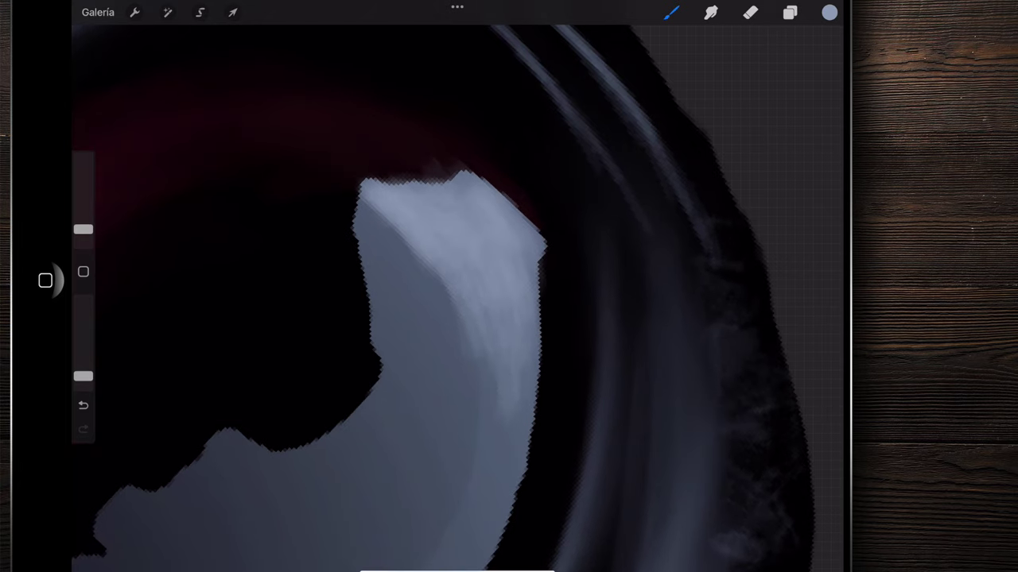
mouse_move(371, 239)
mouse_down()
mouse_move(406, 319)
mouse_move(437, 348)
mouse_move(430, 303)
mouse_move(402, 324)
mouse_up()
drag(370, 294, 410, 382)
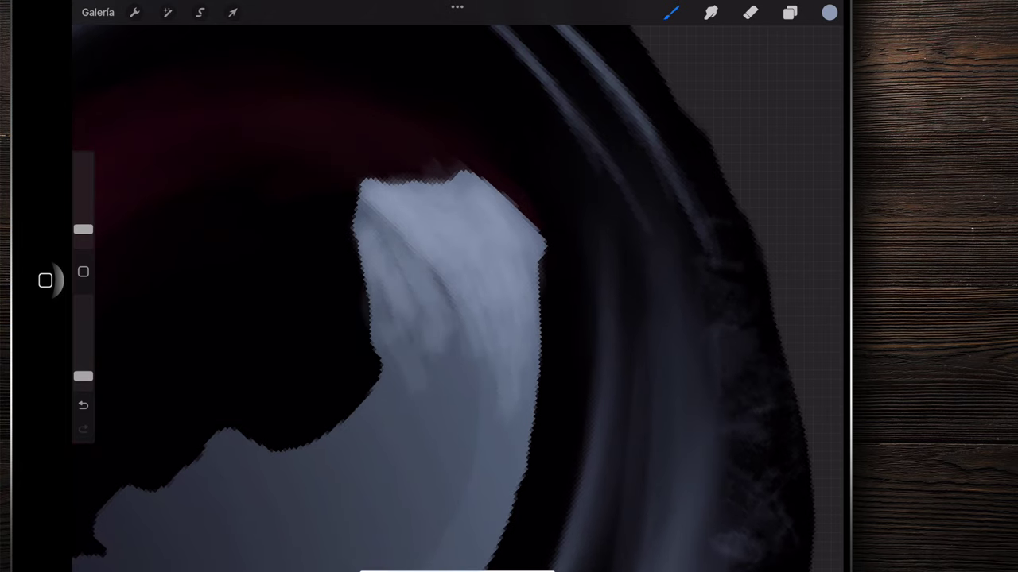
scroll(358, 298, down, 2)
drag(409, 229, 429, 265)
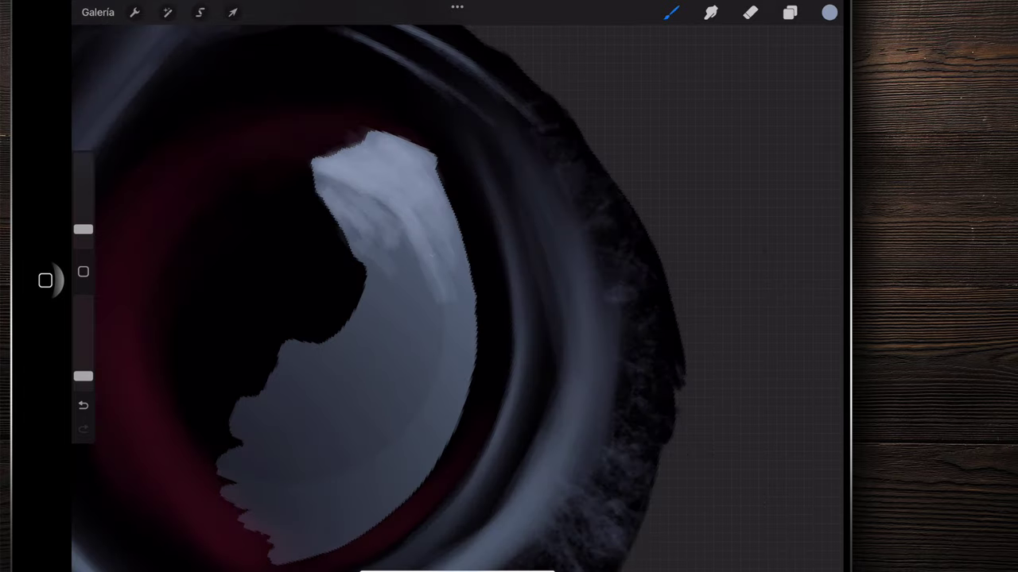
mouse_move(461, 230)
mouse_down()
mouse_move(467, 330)
mouse_move(426, 453)
mouse_up()
scroll(374, 251, down, 2)
scroll(373, 250, down, 3)
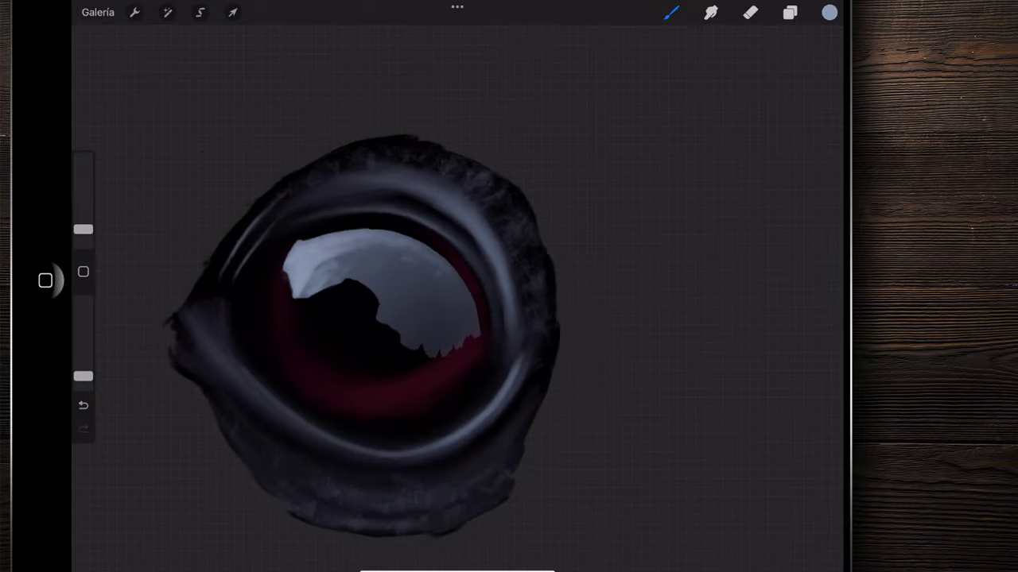
scroll(373, 250, down, 2)
scroll(374, 250, down, 1)
- Select the Smudge tool, then rotate and enlarge the view of the eye
click(710, 12)
drag(374, 251, 329, 262)
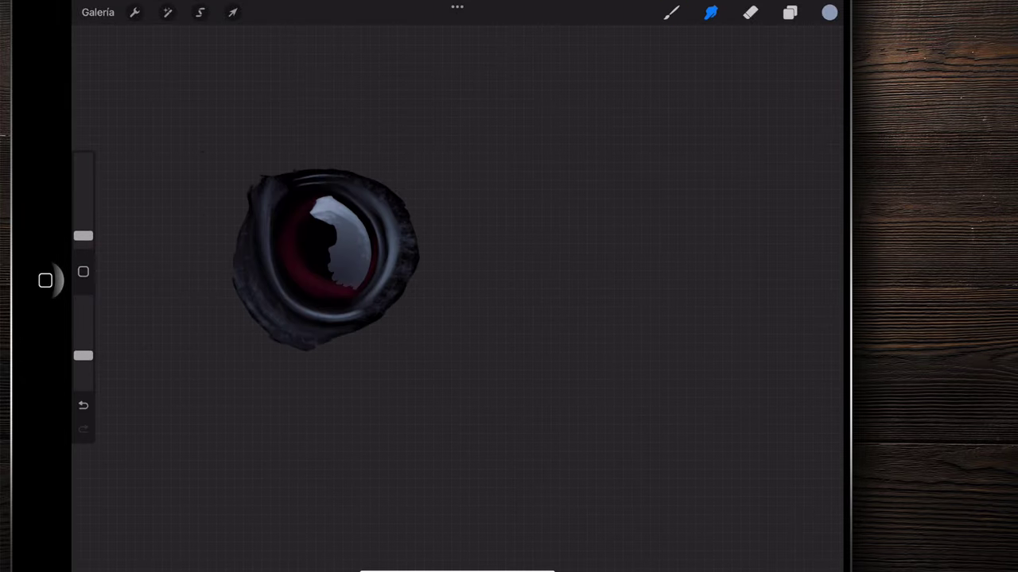
scroll(329, 261, up, 5)
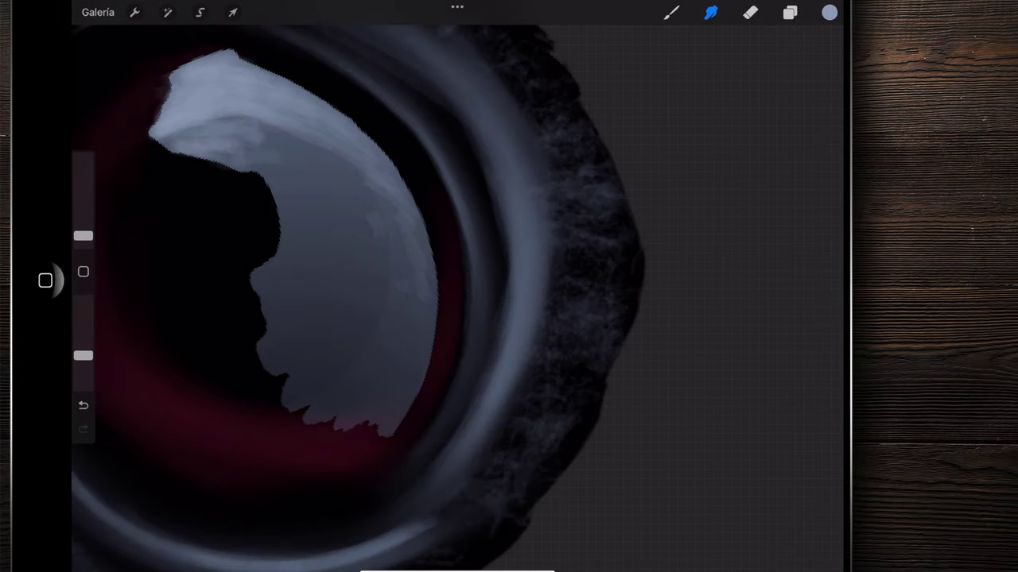
scroll(395, 314, down, 3)
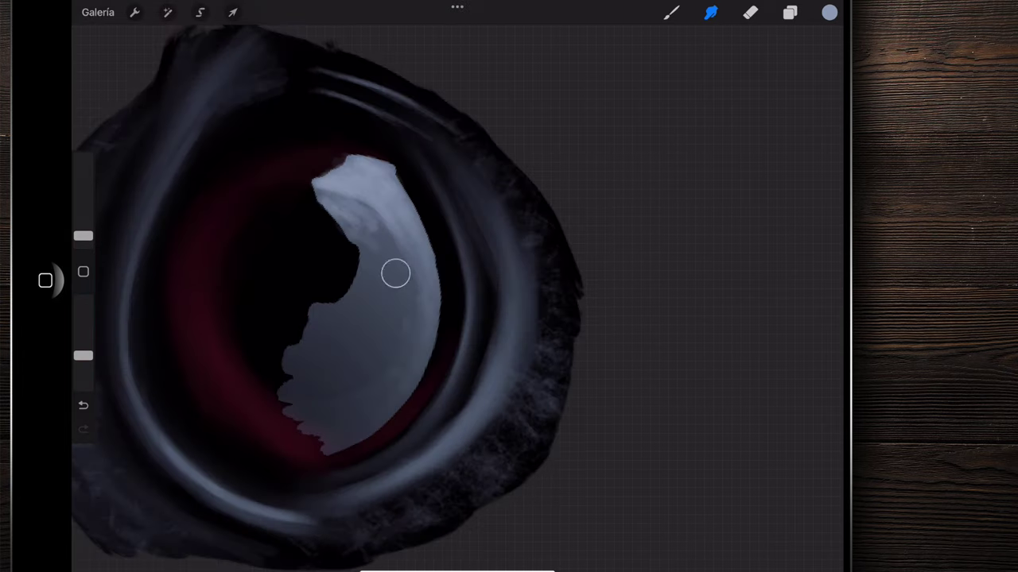
drag(358, 302, 318, 310)
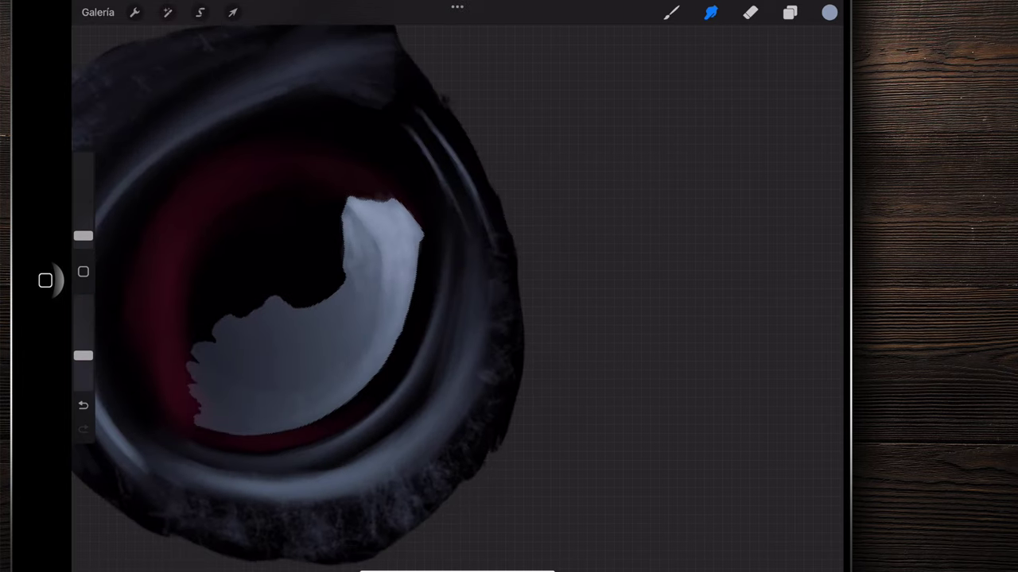
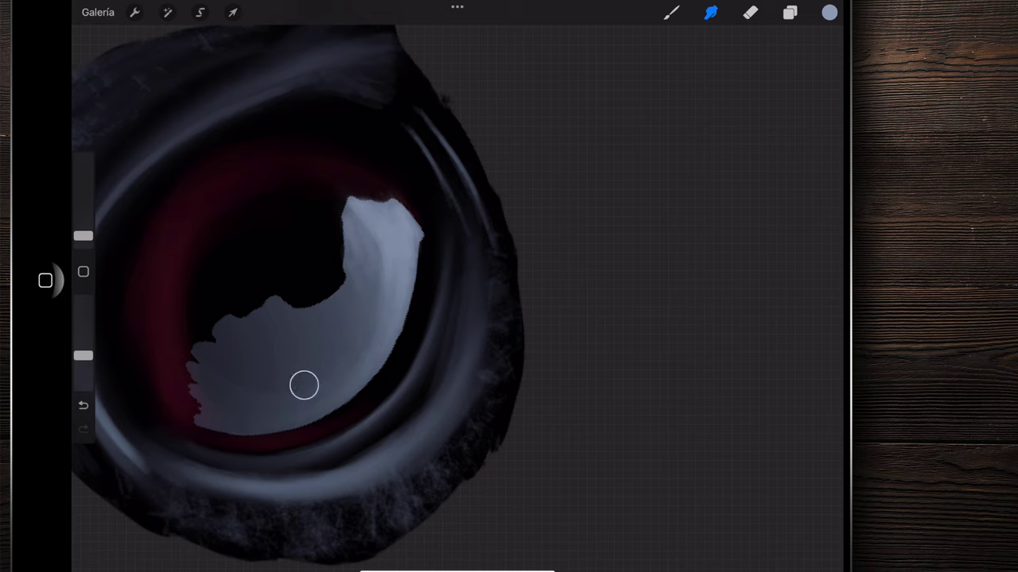
- Paint several light Brush strokes over the eye's grey pupil reflection
scroll(362, 337, down, 10)
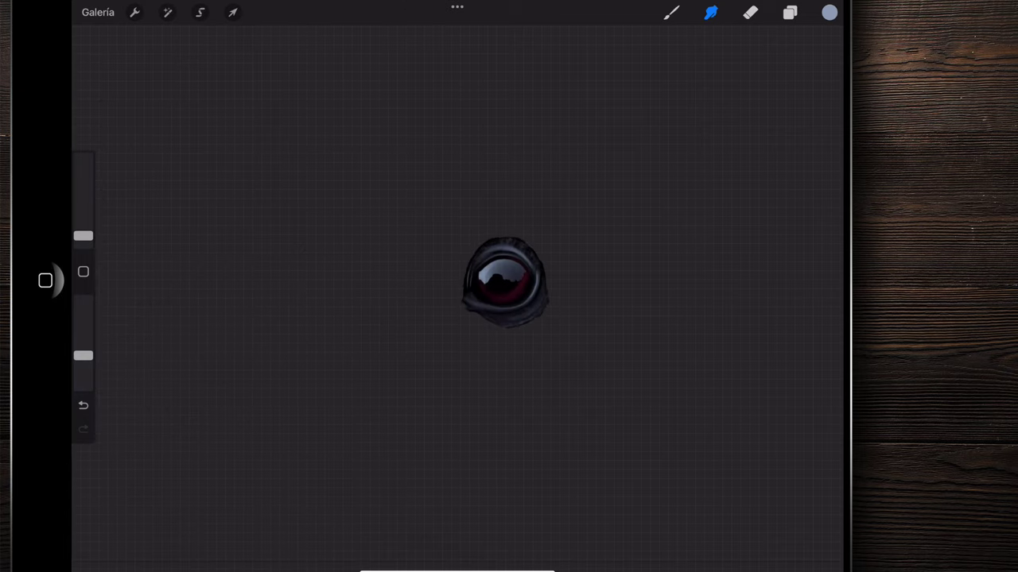
key(b)
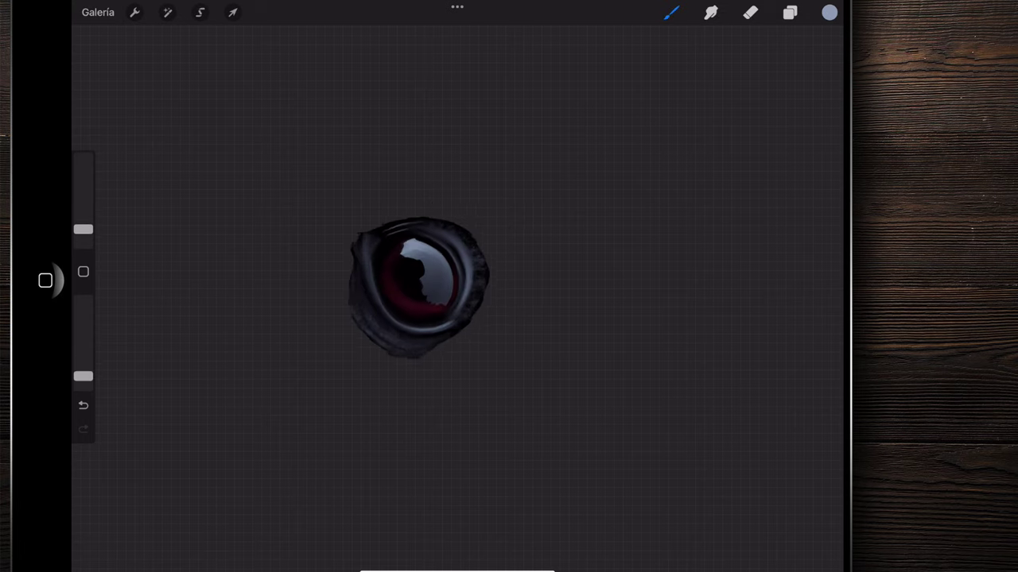
scroll(458, 251, up, 10)
drag(425, 213, 396, 175)
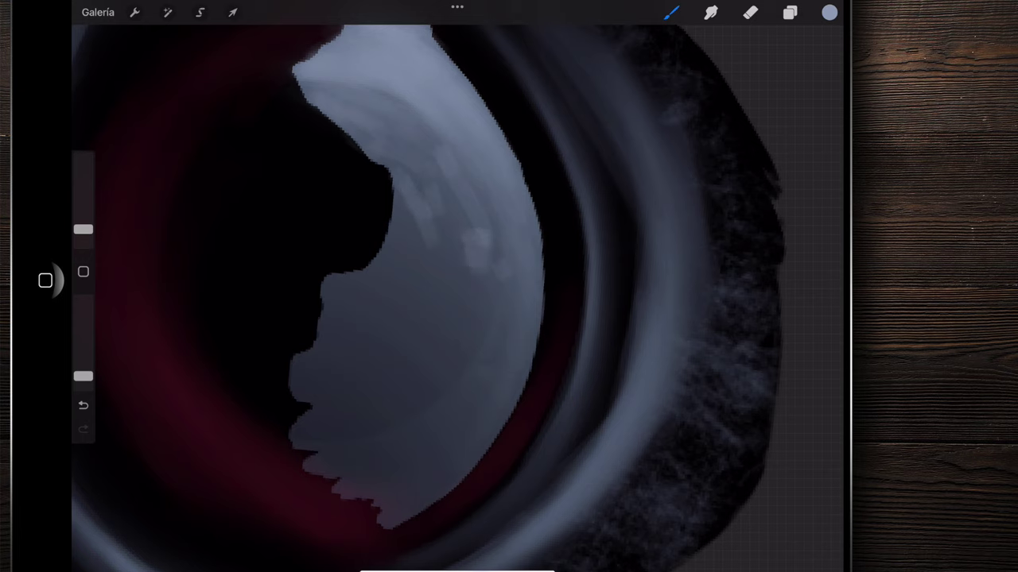
drag(502, 279, 486, 223)
drag(545, 343, 534, 305)
mouse_move(434, 318)
mouse_down()
mouse_move(416, 267)
mouse_move(469, 302)
mouse_up()
- Smudge the blotchy light patches on the reflection smooth, returning to the Brush afterwards
click(710, 12)
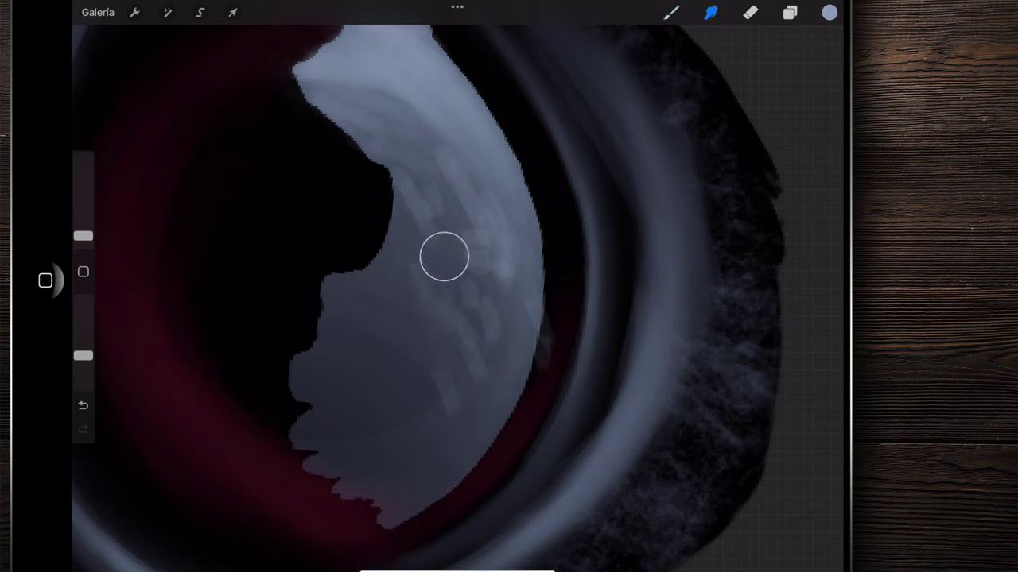
mouse_move(557, 311)
mouse_down()
mouse_move(484, 352)
mouse_move(443, 415)
mouse_move(412, 199)
mouse_up()
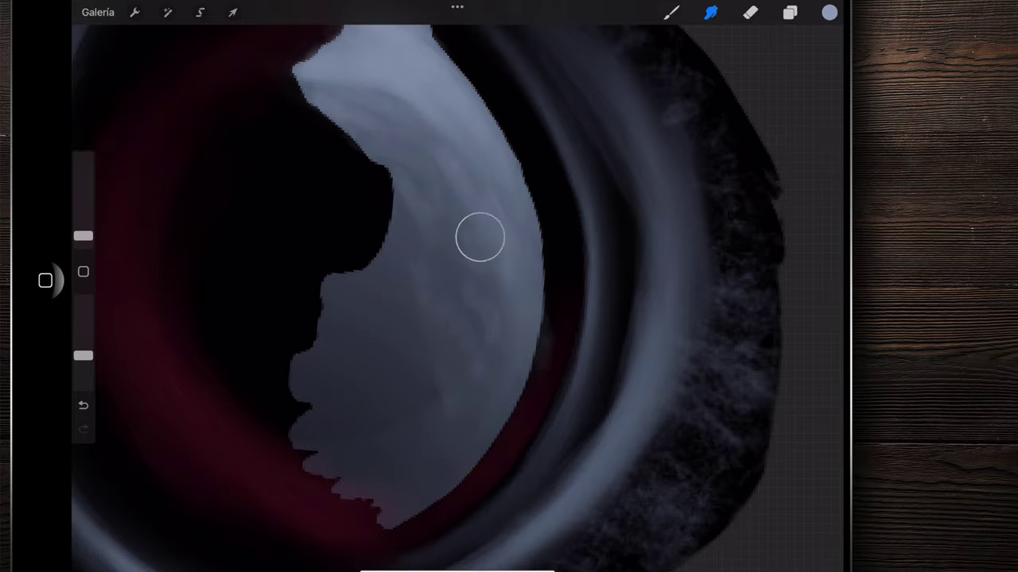
scroll(477, 278, down, 5)
scroll(517, 251, down, 5)
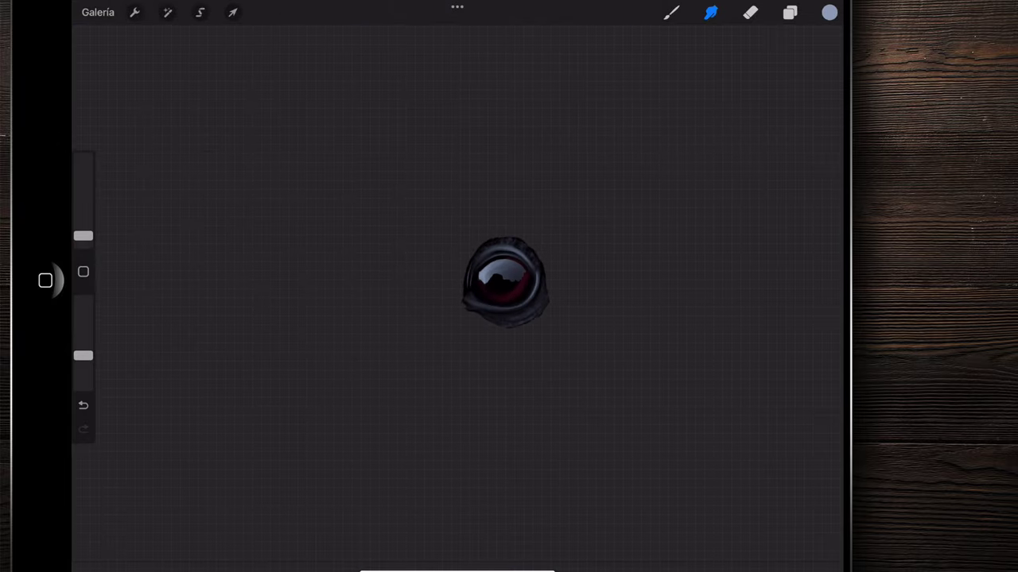
scroll(509, 262, up, 2)
scroll(516, 271, up, 3)
scroll(529, 282, up, 2)
scroll(533, 286, down, 2)
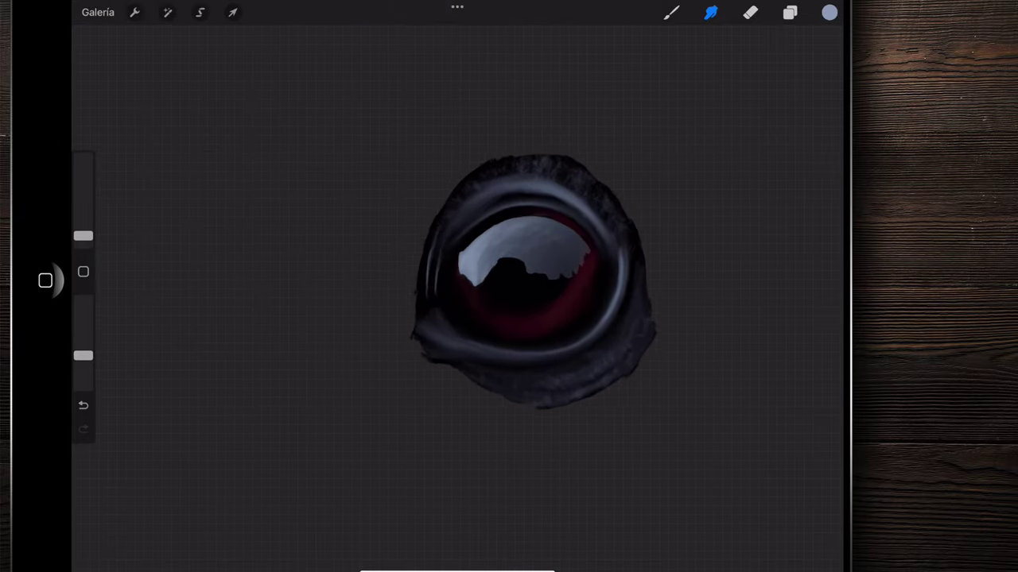
scroll(509, 262, down, 2)
scroll(517, 259, down, 1)
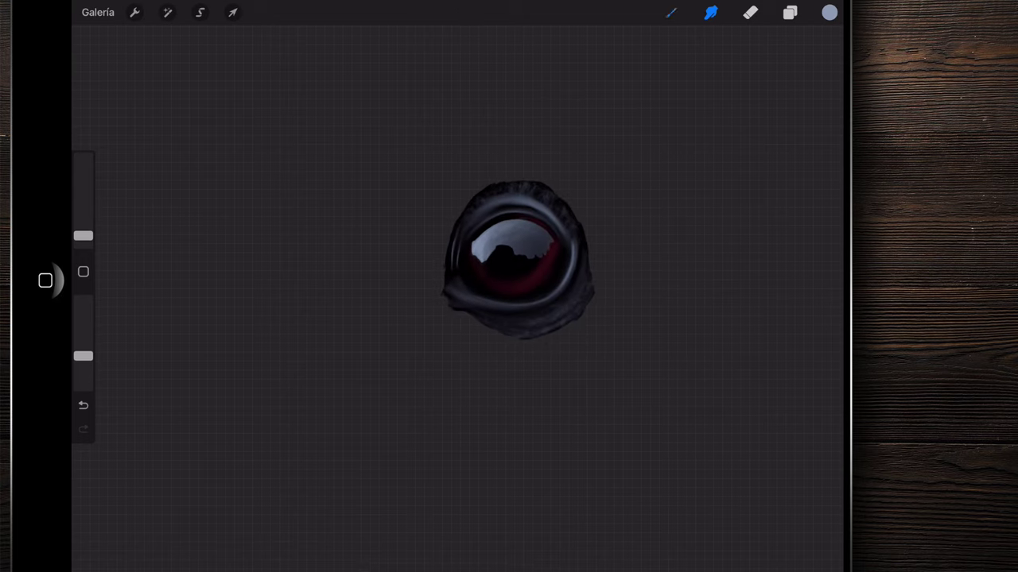
key(b)
scroll(525, 262, up, 3)
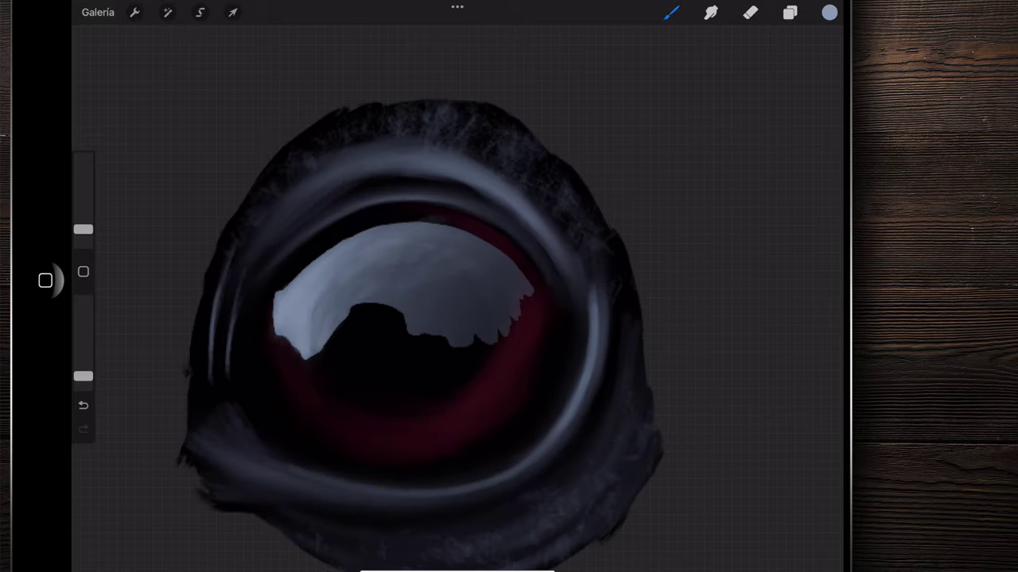
- Dab small bright light-grey highlights along the right edge of the pupil reflection
scroll(525, 263, up, 2)
scroll(525, 263, up, 2)
scroll(525, 262, up, 2)
drag(593, 314, 521, 284)
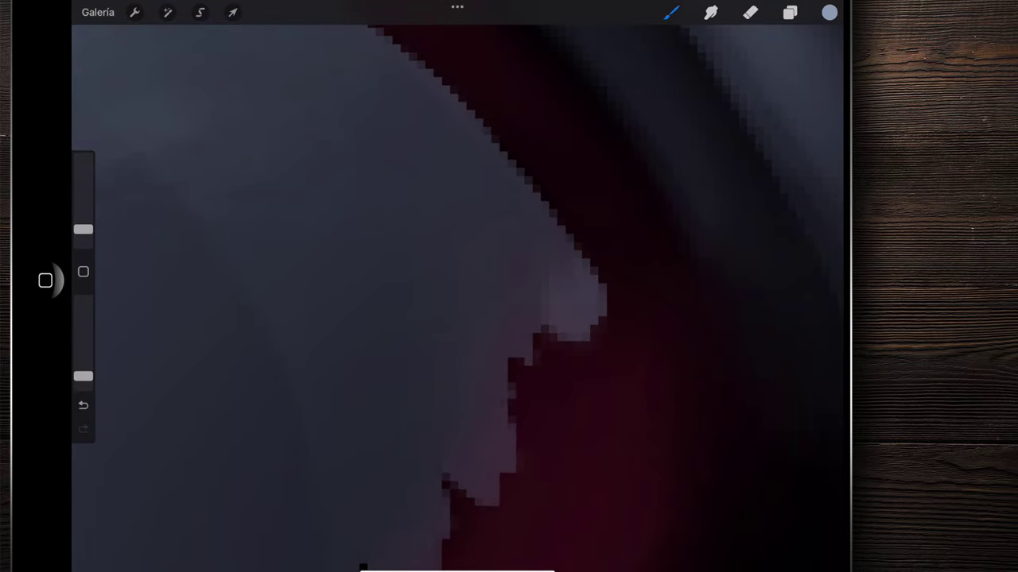
scroll(520, 284, down, 3)
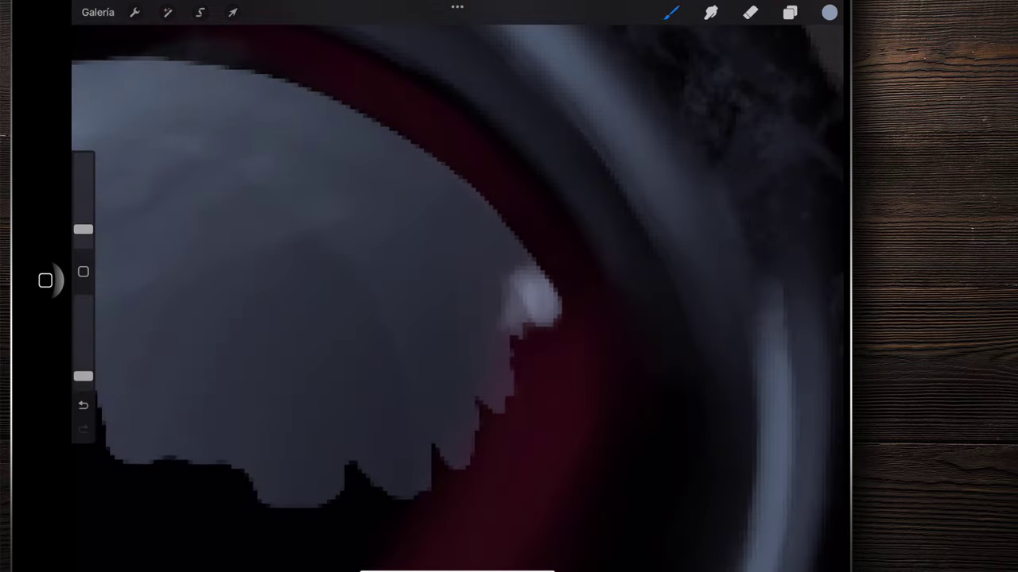
drag(533, 278, 485, 227)
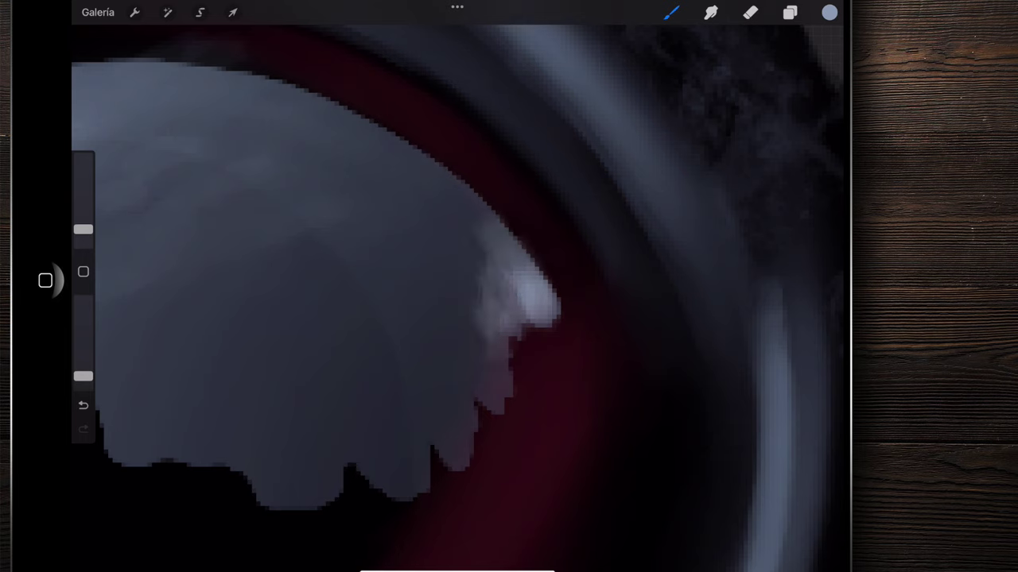
mouse_move(493, 278)
mouse_down()
mouse_move(461, 207)
mouse_move(433, 270)
mouse_up()
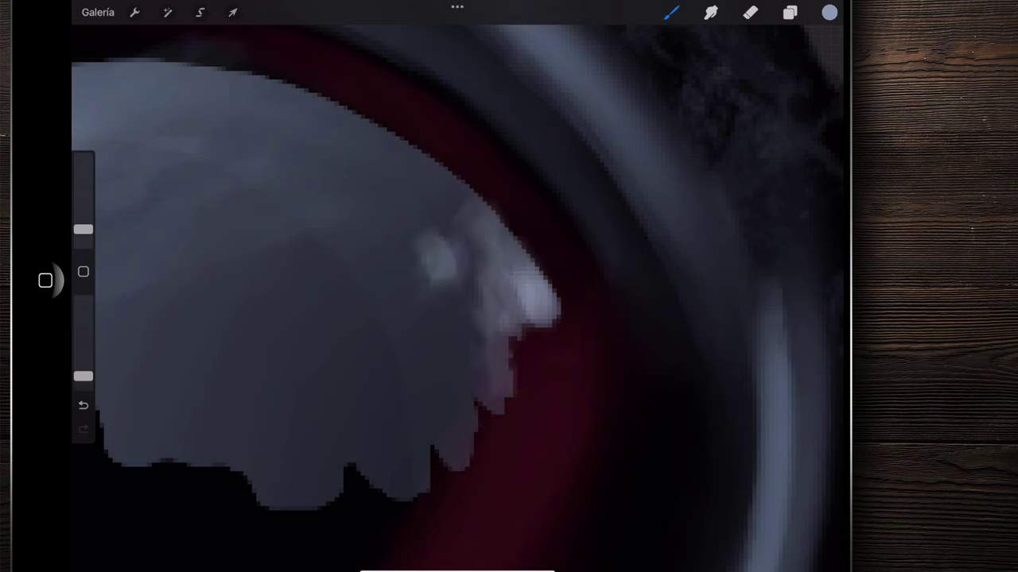
drag(457, 191, 473, 243)
drag(429, 167, 421, 270)
scroll(457, 286, down, 5)
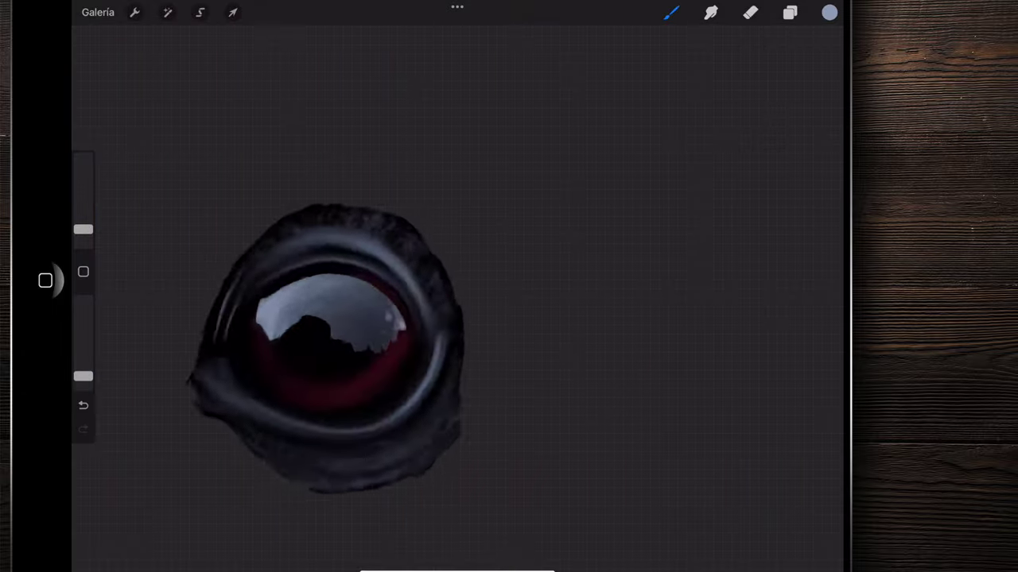
scroll(477, 254, up, 3)
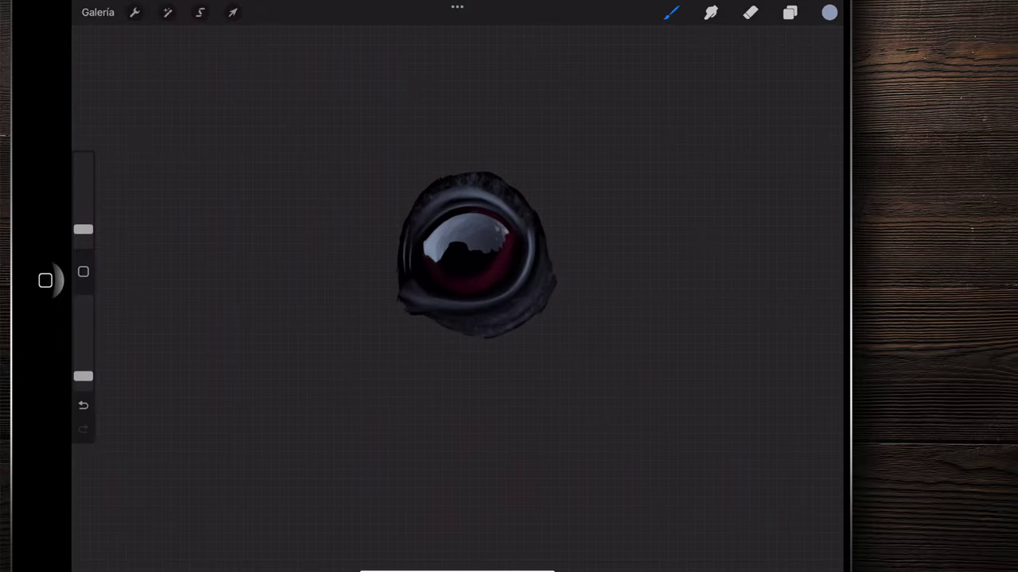
scroll(469, 251, up, 1)
scroll(465, 239, up, 3)
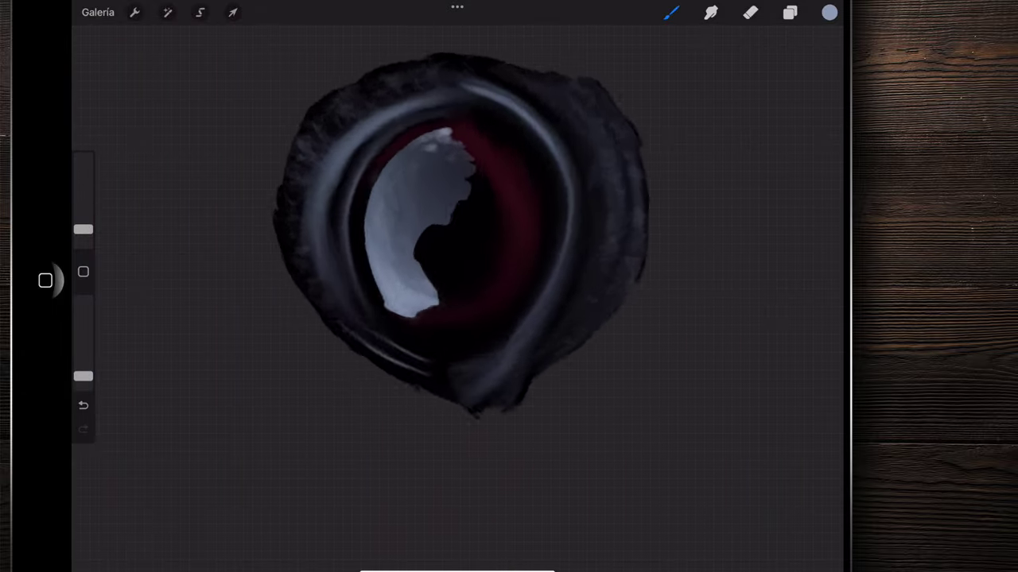
- Pick a darker blue-grey colour in the Colours panel
scroll(461, 238, up, 2)
scroll(458, 239, up, 1)
click(829, 12)
drag(673, 109, 687, 148)
- Brush a curved blue-grey highlight stroke down the right side of the red iris
scroll(397, 263, up, 2)
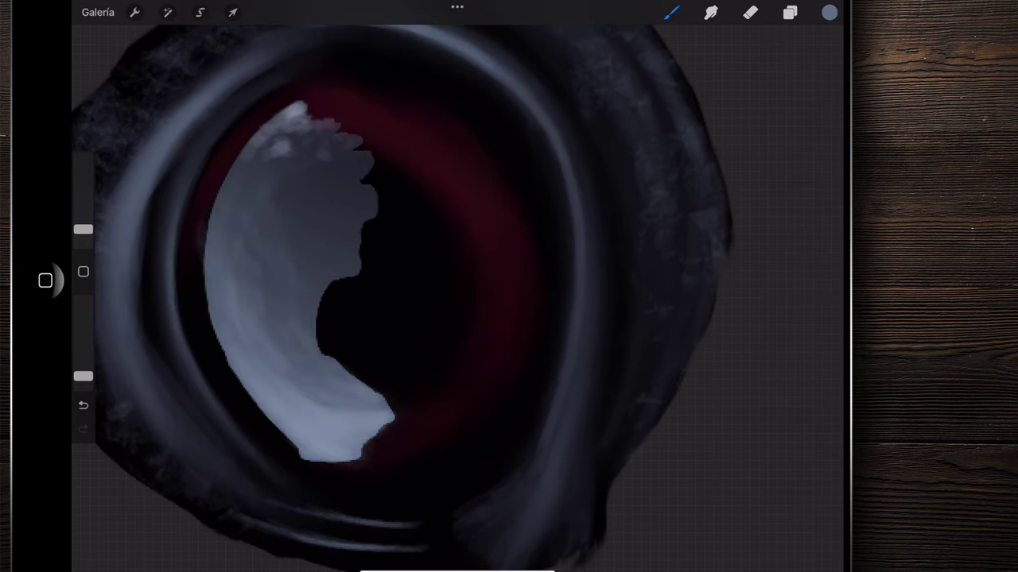
scroll(397, 287, down, 3)
scroll(397, 287, up, 1)
mouse_move(466, 170)
mouse_down()
mouse_move(507, 342)
mouse_move(506, 310)
mouse_up()
drag(501, 382, 493, 225)
drag(477, 191, 501, 397)
- Smudge at 38% opacity with a slightly larger tip to blend the highlight into the red glow
click(710, 12)
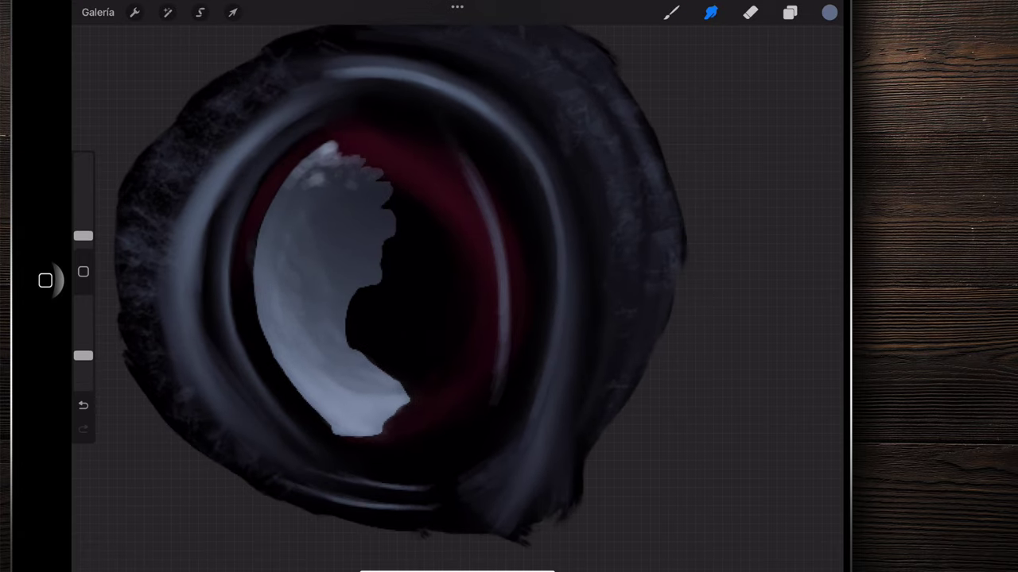
drag(83, 355, 83, 354)
drag(82, 236, 83, 234)
mouse_move(494, 236)
mouse_down()
mouse_move(483, 191)
mouse_move(489, 311)
mouse_up()
drag(505, 350, 505, 366)
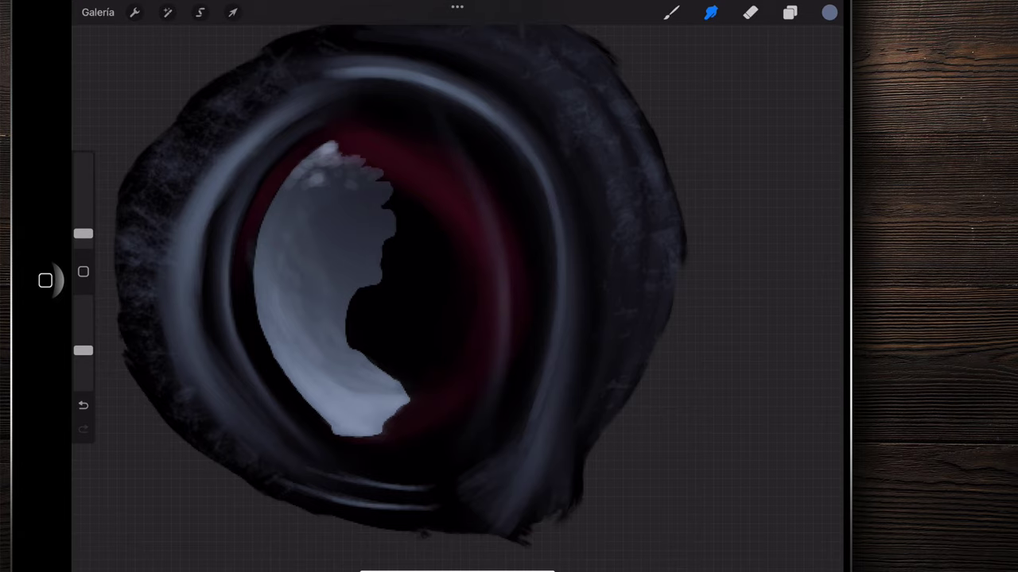
drag(415, 116, 415, 119)
drag(501, 271, 506, 299)
drag(489, 238, 485, 207)
scroll(397, 278, down, 3)
scroll(386, 223, down, 5)
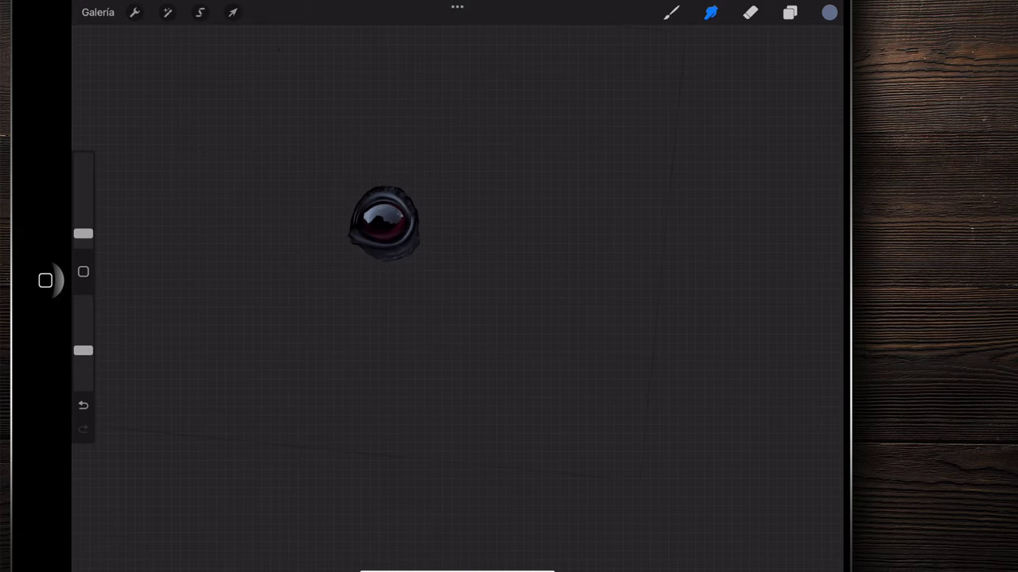
- Set the Brush to lower opacity and a fine 1% size
drag(83, 351, 83, 376)
click(671, 12)
scroll(386, 222, up, 3)
scroll(386, 222, up, 4)
scroll(385, 222, up, 4)
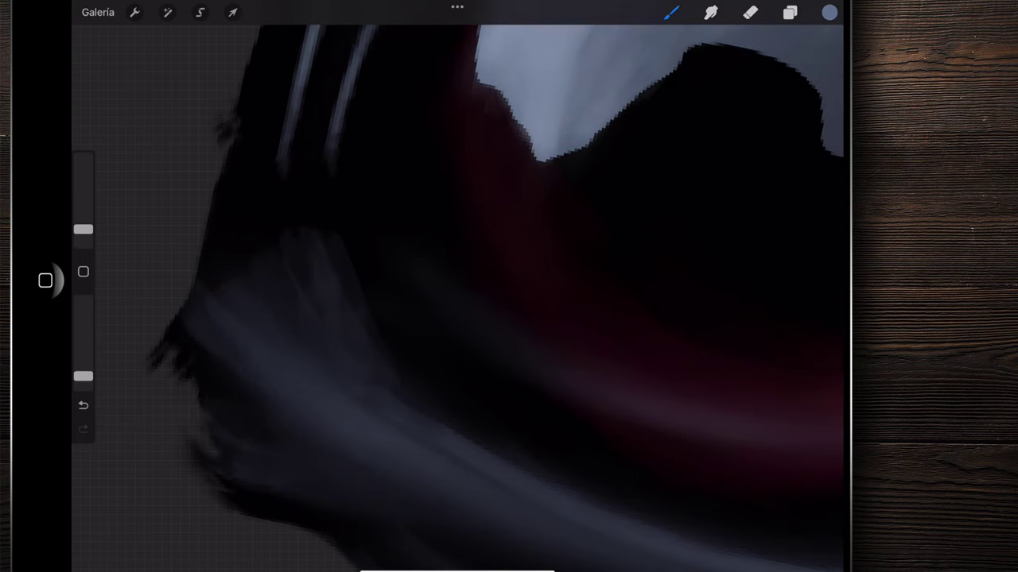
drag(83, 229, 83, 241)
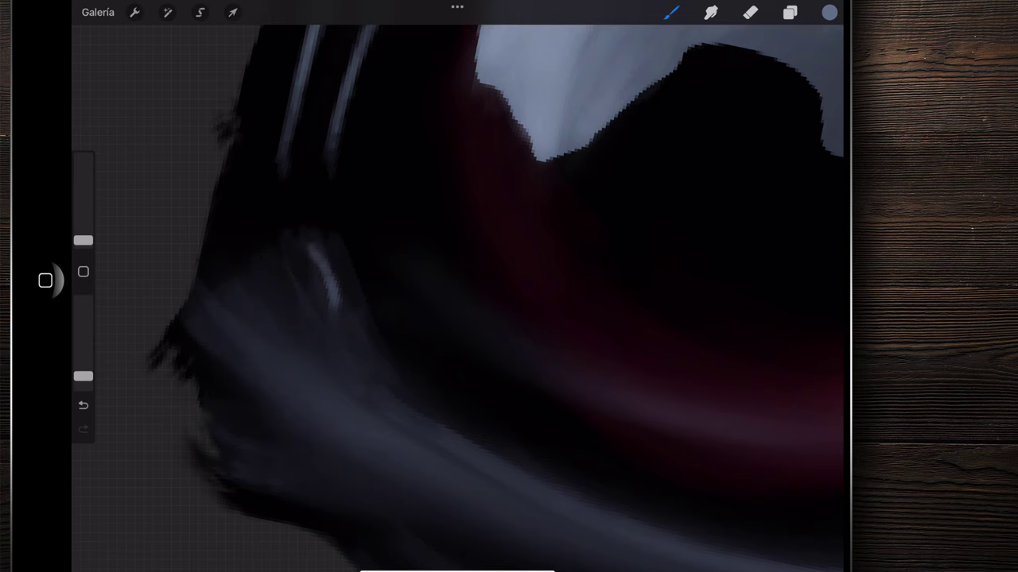
- Paint thin diagonal light hair-like strokes along the eye's left edge
mouse_move(285, 197)
mouse_down()
mouse_move(301, 243)
mouse_move(334, 251)
mouse_move(366, 359)
mouse_up()
drag(278, 256, 309, 312)
drag(299, 275, 263, 317)
drag(286, 213, 270, 269)
scroll(458, 286, down, 3)
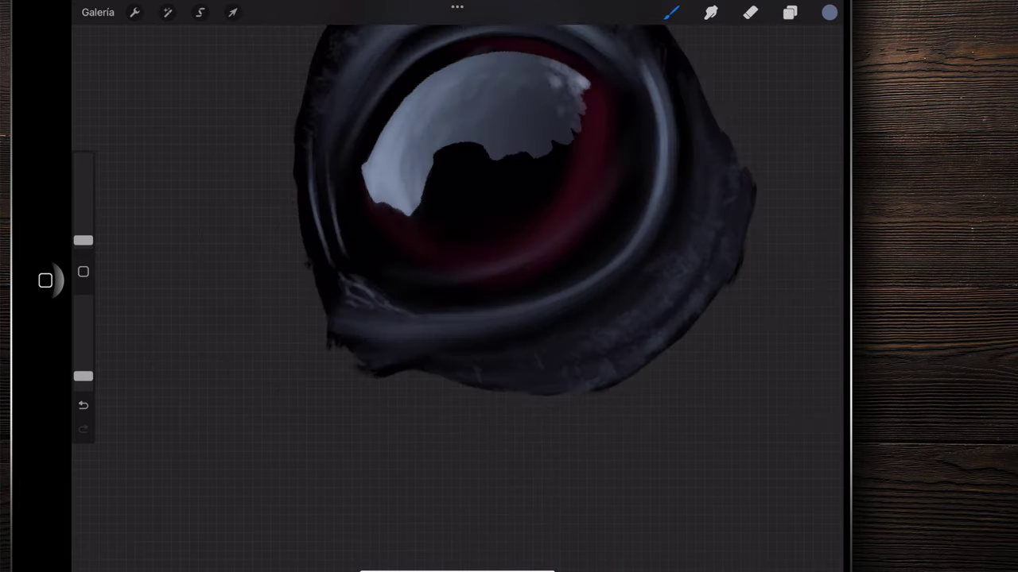
scroll(458, 286, up, 3)
- Add more small light strokes near the lower-left lid, plus a faint wisp on the dark fur
drag(378, 310, 398, 354)
mouse_move(397, 284)
mouse_down()
mouse_move(436, 372)
mouse_move(374, 314)
mouse_move(362, 350)
mouse_up()
drag(397, 303, 371, 364)
drag(458, 286, 318, 413)
drag(540, 329, 547, 385)
scroll(458, 286, down, 10)
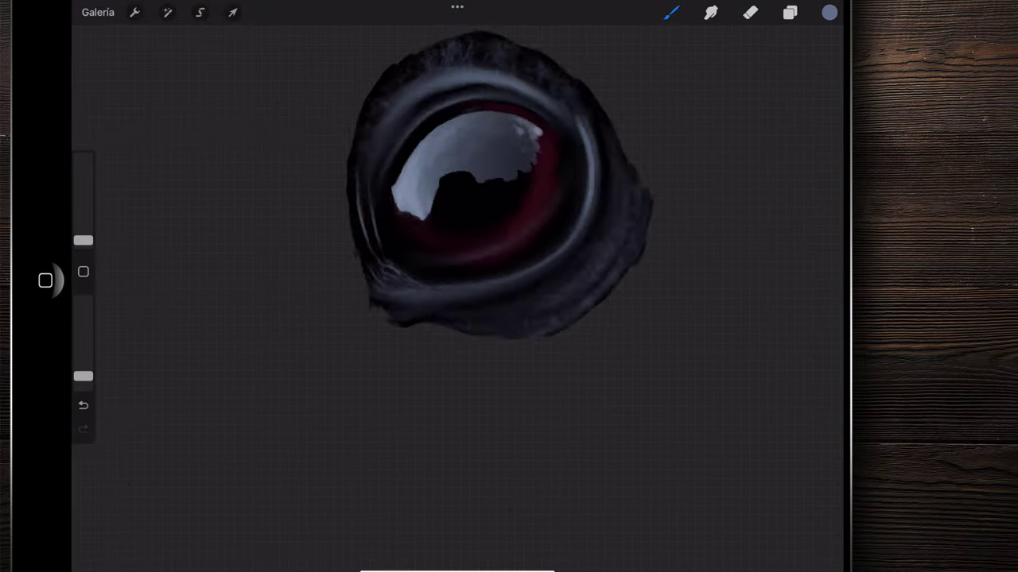
- Paint faint light strokes along the red iris edge
scroll(509, 286, up, 10)
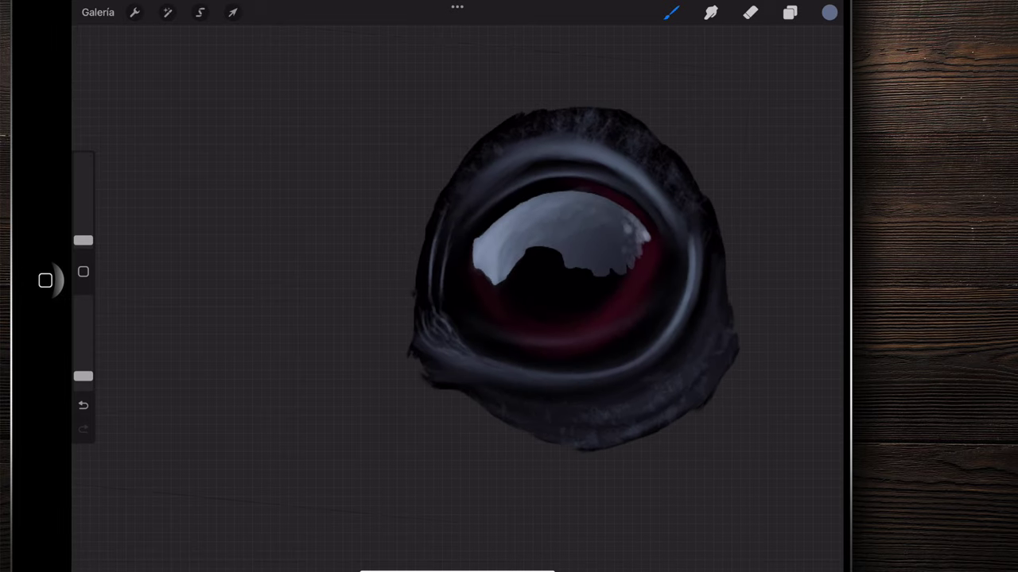
scroll(493, 254, up, 5)
scroll(493, 254, up, 5)
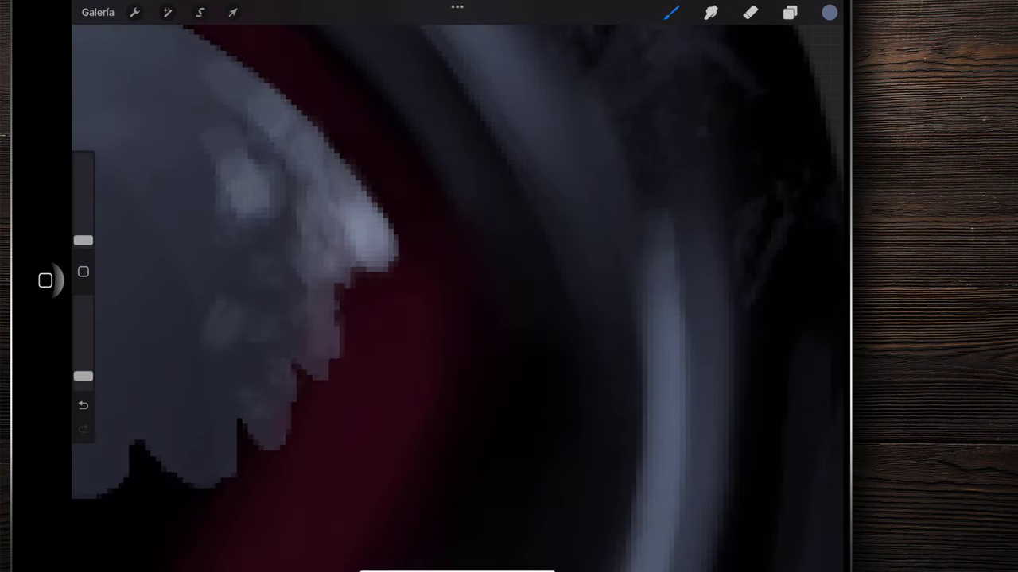
drag(561, 282, 597, 397)
scroll(572, 318, down, 2)
scroll(509, 286, down, 3)
drag(585, 354, 574, 300)
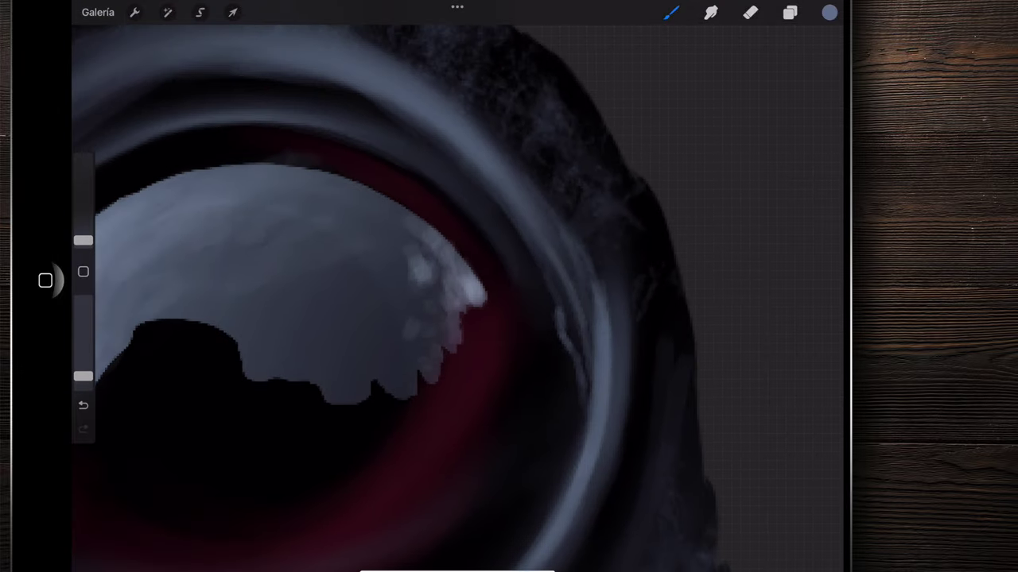
- Brush faint lighter strokes along the grey ring around the iris
drag(602, 268, 469, 100)
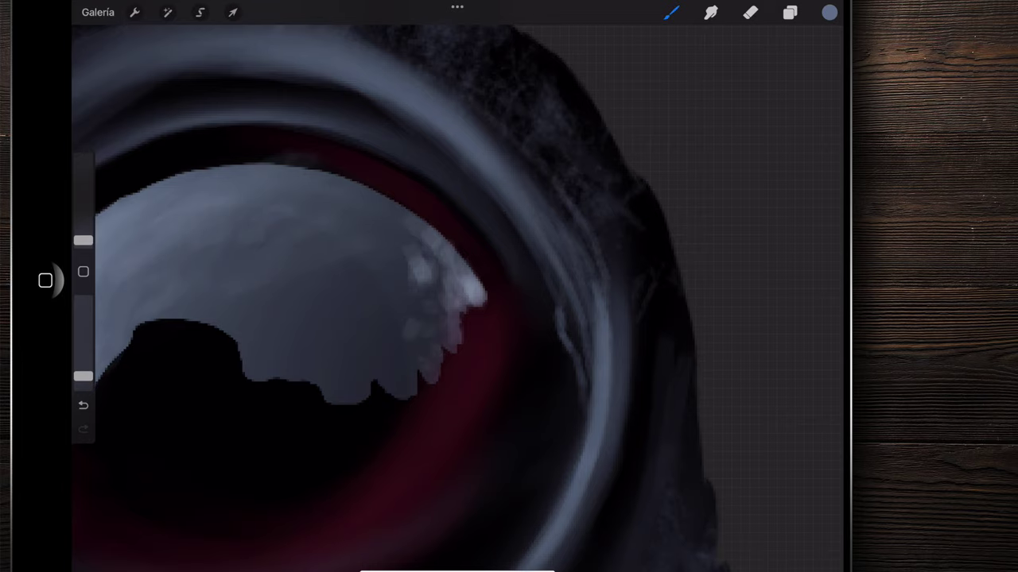
scroll(457, 298, down, 3)
scroll(457, 298, up, 2)
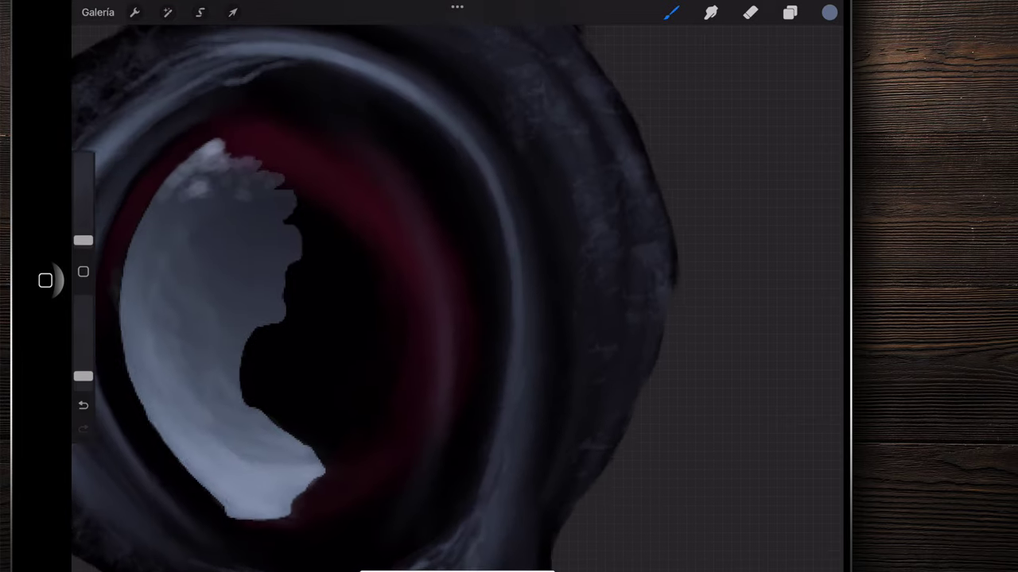
scroll(457, 298, up, 3)
scroll(457, 298, up, 2)
mouse_move(531, 266)
mouse_down()
mouse_move(504, 220)
mouse_move(526, 254)
mouse_up()
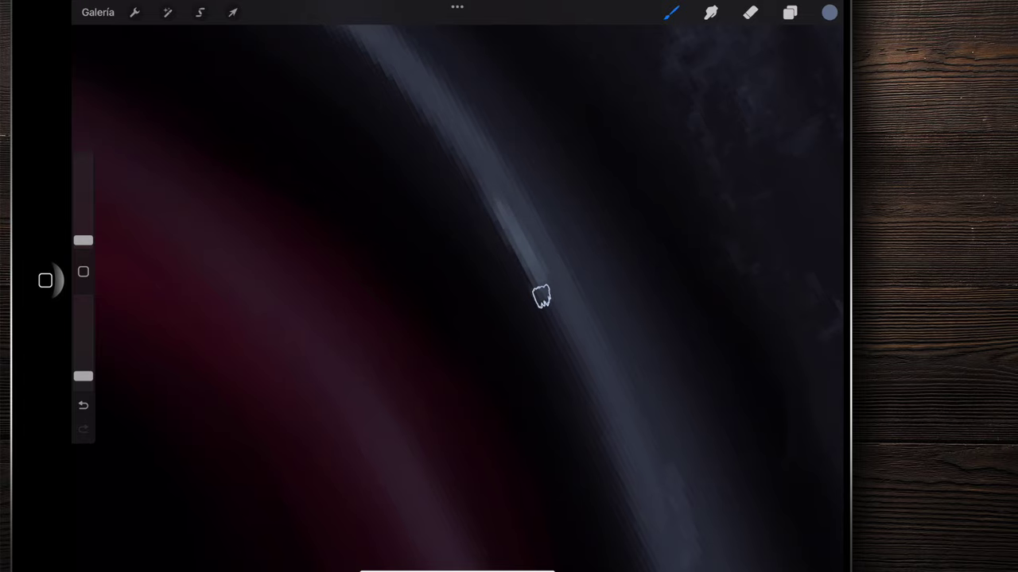
- Add more light-grey strokes along the grey iris band
drag(509, 205, 568, 337)
scroll(457, 298, down, 2)
drag(527, 302, 504, 247)
drag(538, 324, 553, 364)
scroll(457, 298, down, 3)
scroll(457, 298, up, 2)
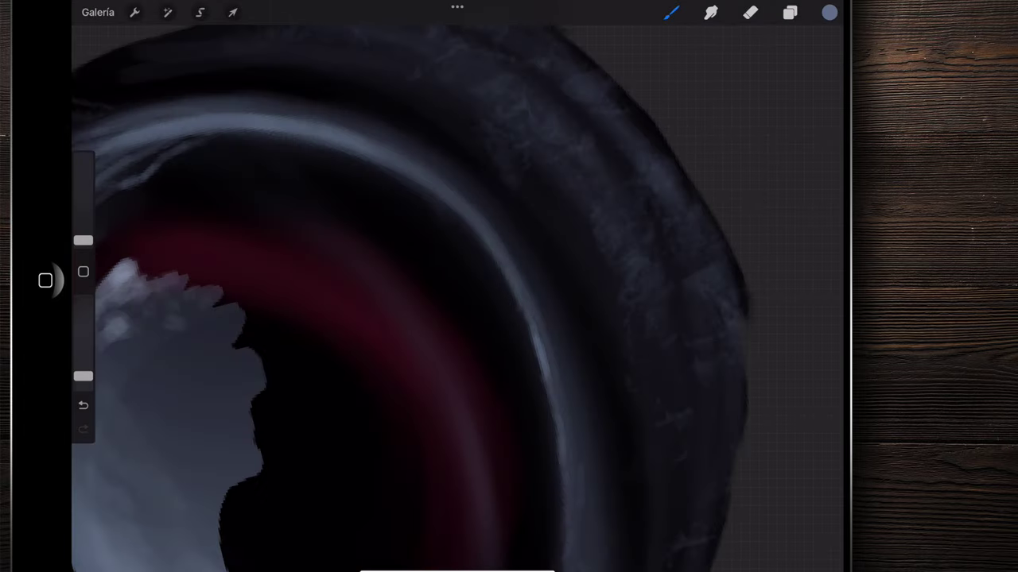
scroll(458, 298, down, 2)
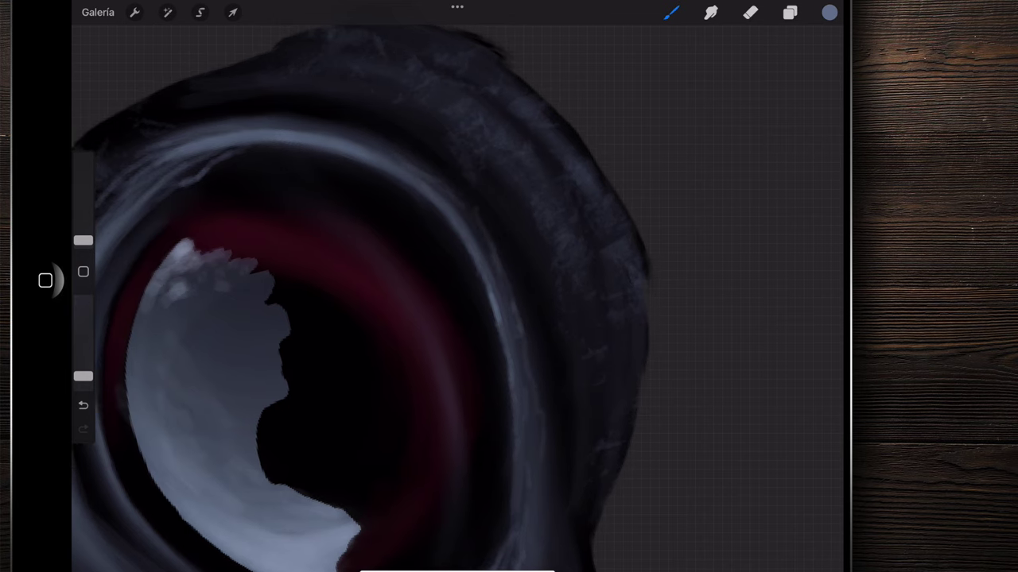
scroll(457, 298, up, 2)
- Paint a faint light-grey highlight arc down the dark outer rim
drag(520, 174, 560, 243)
drag(509, 155, 579, 283)
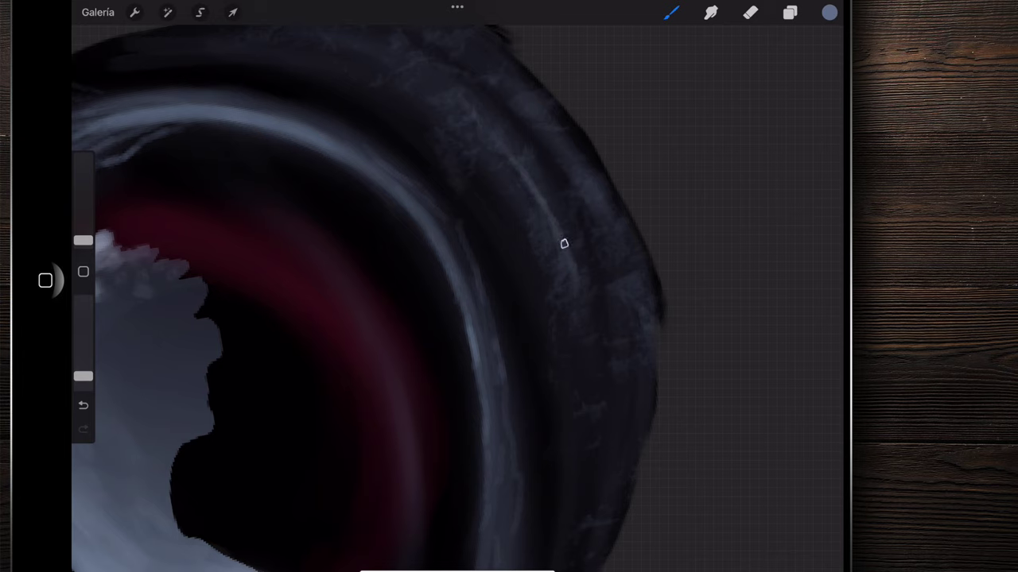
drag(543, 205, 609, 382)
drag(601, 351, 593, 396)
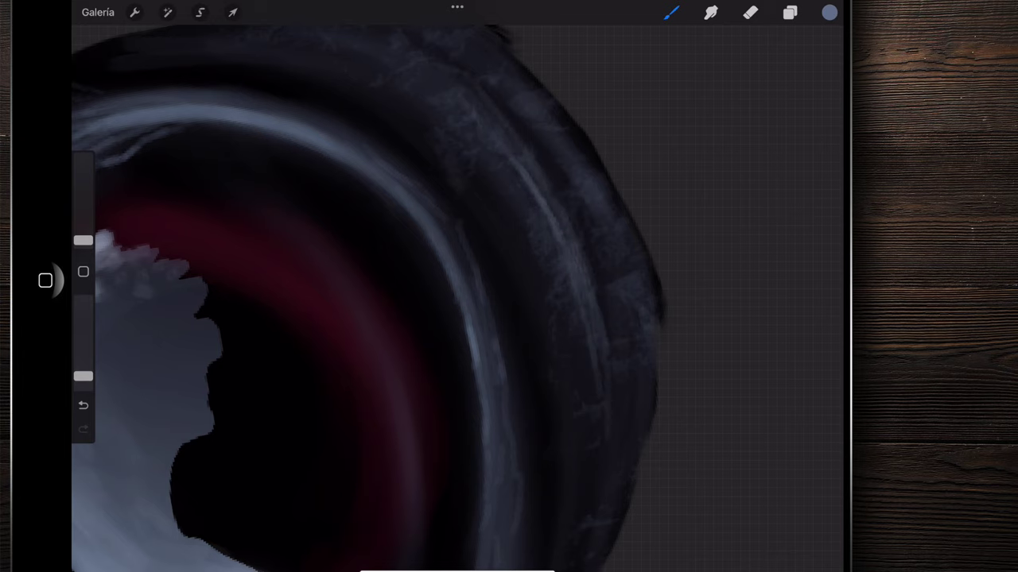
scroll(358, 298, down, 2)
drag(566, 372, 573, 419)
mouse_move(552, 169)
mouse_down()
mouse_move(597, 295)
mouse_move(606, 370)
mouse_up()
drag(558, 207, 584, 265)
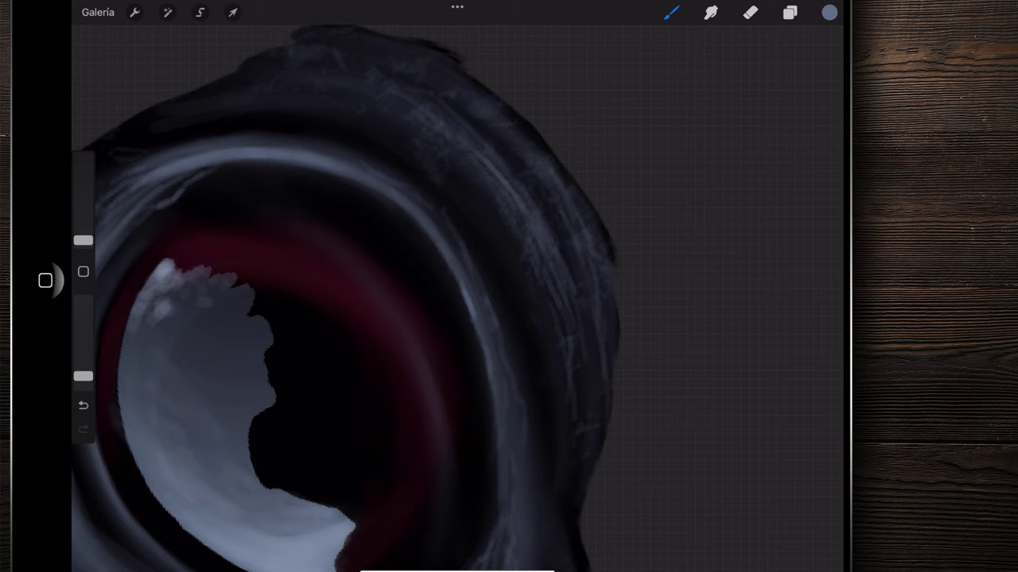
- Zoom out to the whole eye and add faint light strokes on the left ring and eye ring
drag(560, 452, 564, 499)
scroll(458, 298, down, 3)
scroll(457, 298, down, 3)
scroll(505, 282, down, 2)
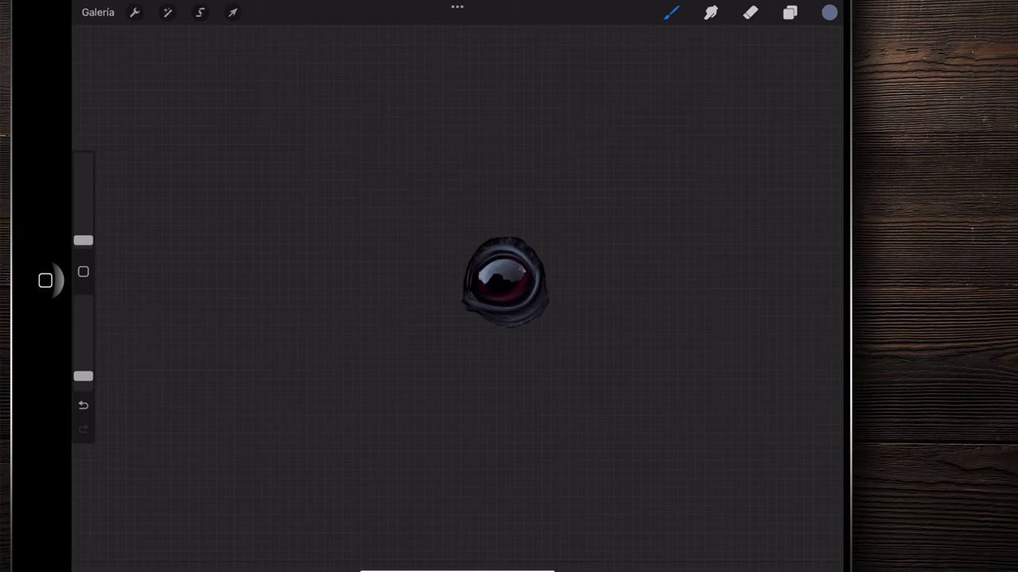
scroll(489, 267, up, 5)
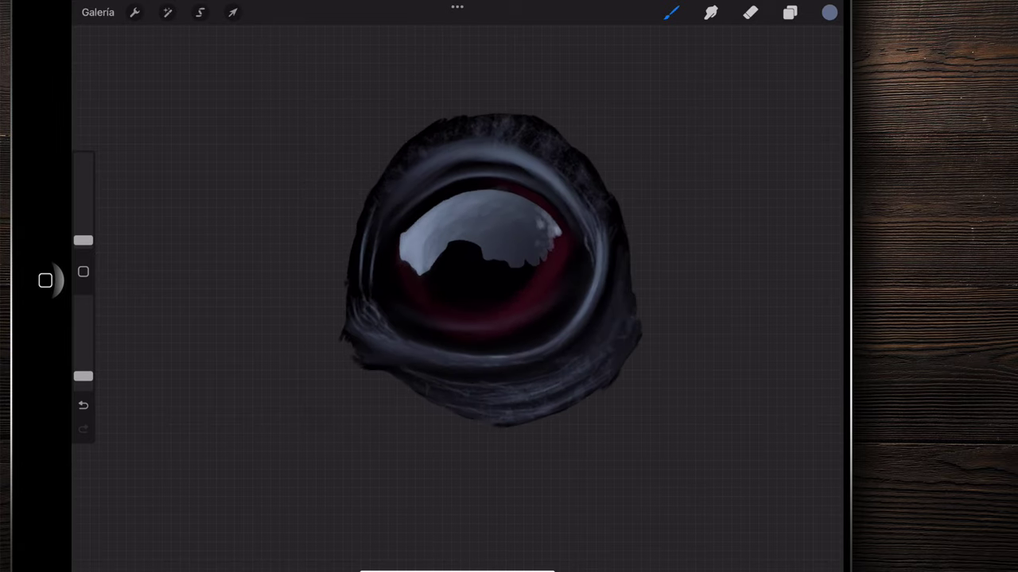
scroll(382, 262, up, 5)
scroll(382, 262, up, 5)
mouse_move(483, 189)
mouse_down()
mouse_move(517, 239)
mouse_move(449, 111)
mouse_up()
drag(517, 242, 576, 410)
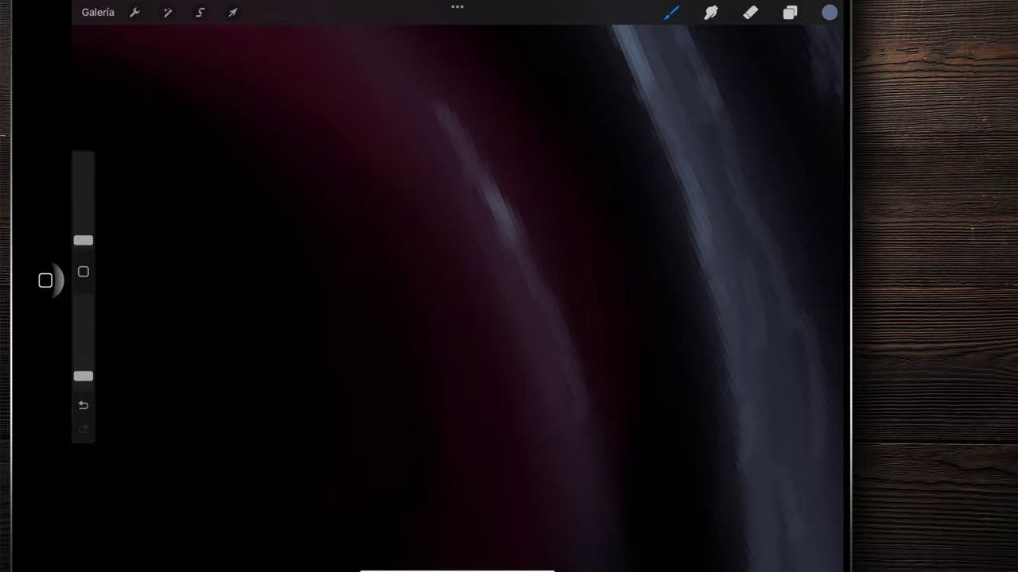
scroll(457, 298, down, 5)
scroll(457, 298, down, 10)
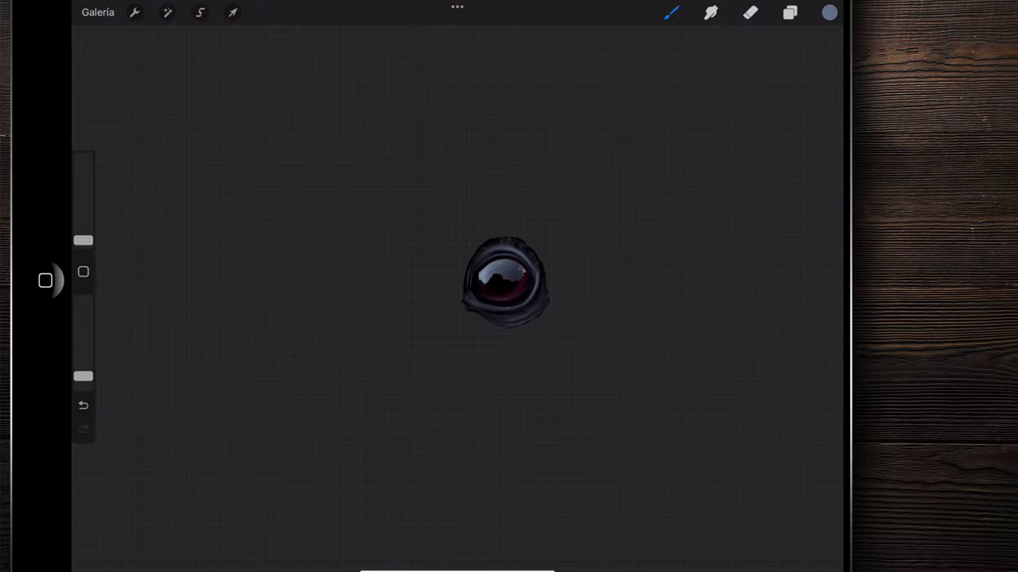
scroll(505, 278, up, 3)
scroll(499, 274, up, 2)
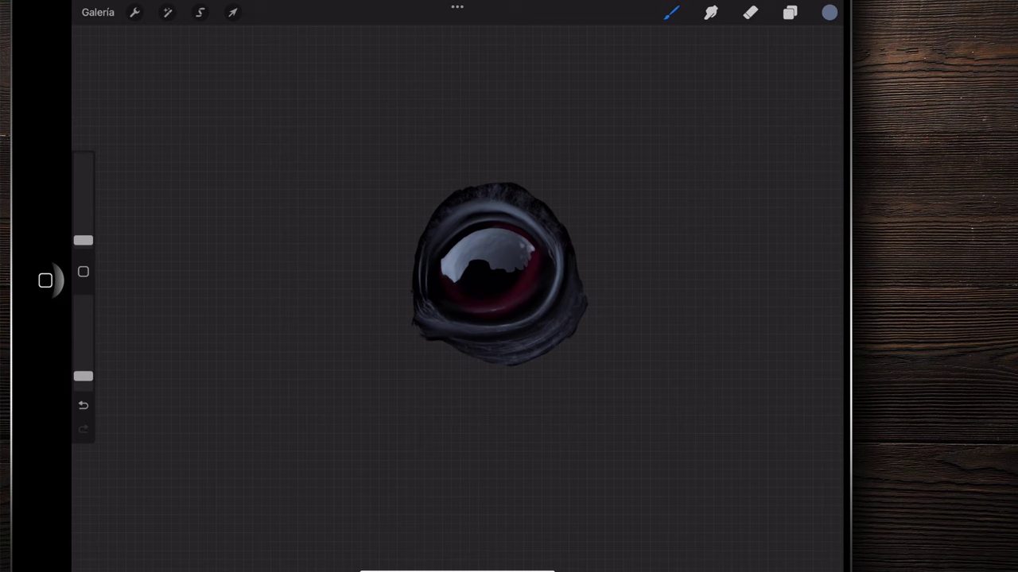
scroll(477, 274, up, 1)
- Glance over the layer list, then return to the brush
click(789, 12)
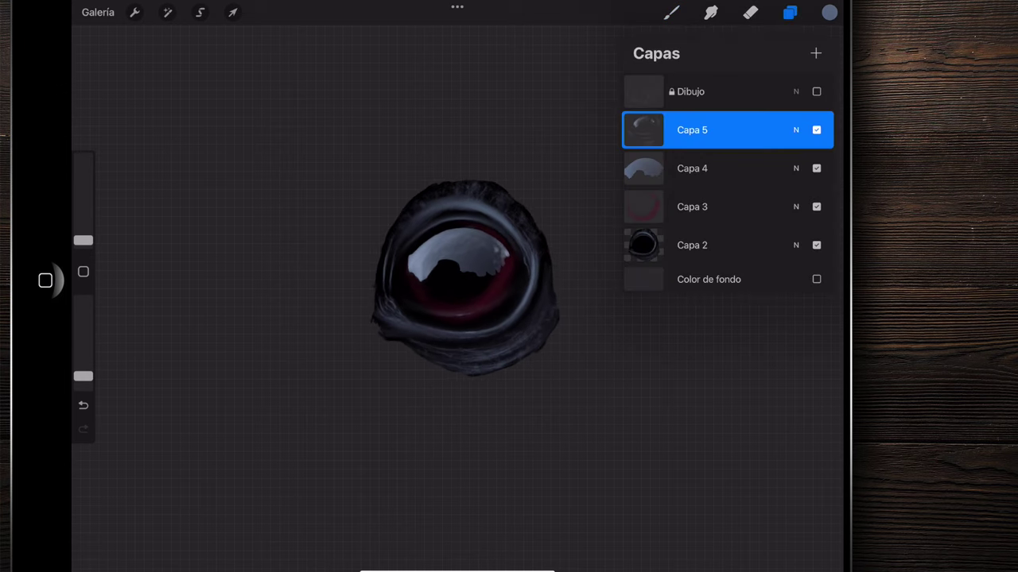
scroll(469, 270, up, 3)
scroll(473, 259, up, 2)
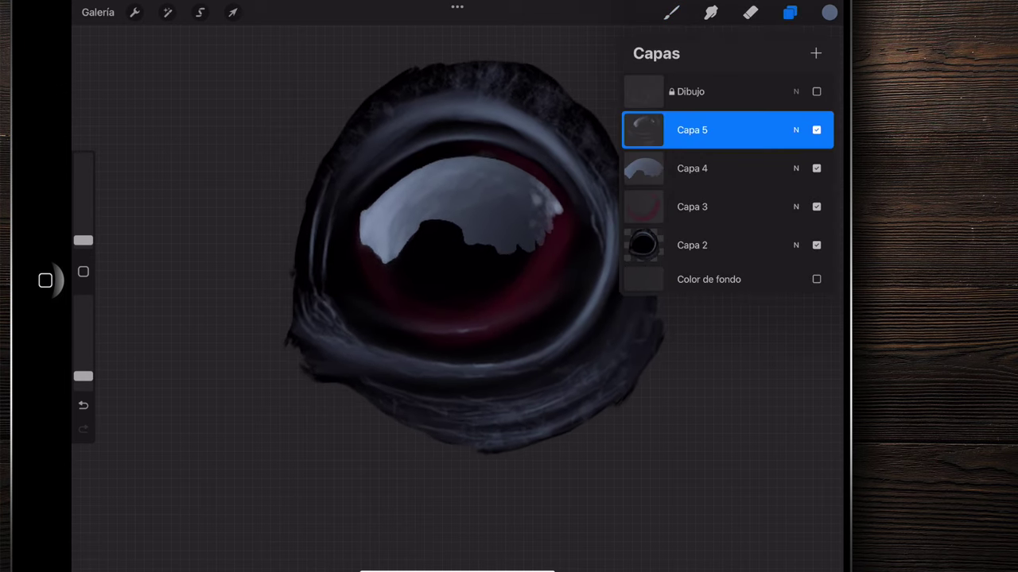
click(789, 12)
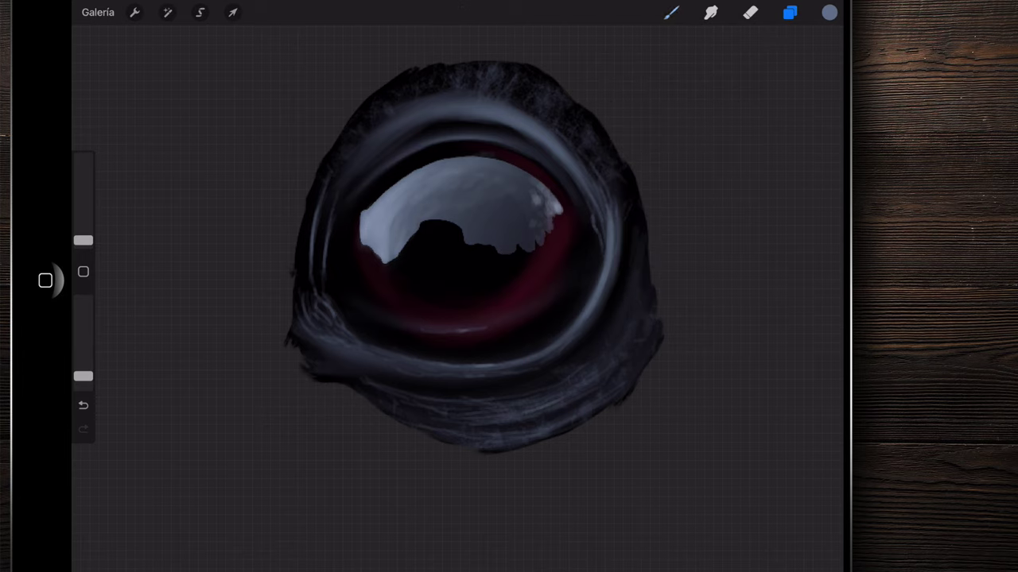
click(671, 12)
scroll(397, 286, up, 5)
scroll(477, 286, up, 2)
- Brighten the dark ring's inner edge with light bluish strokes, undoing the last faint one
drag(452, 147, 501, 230)
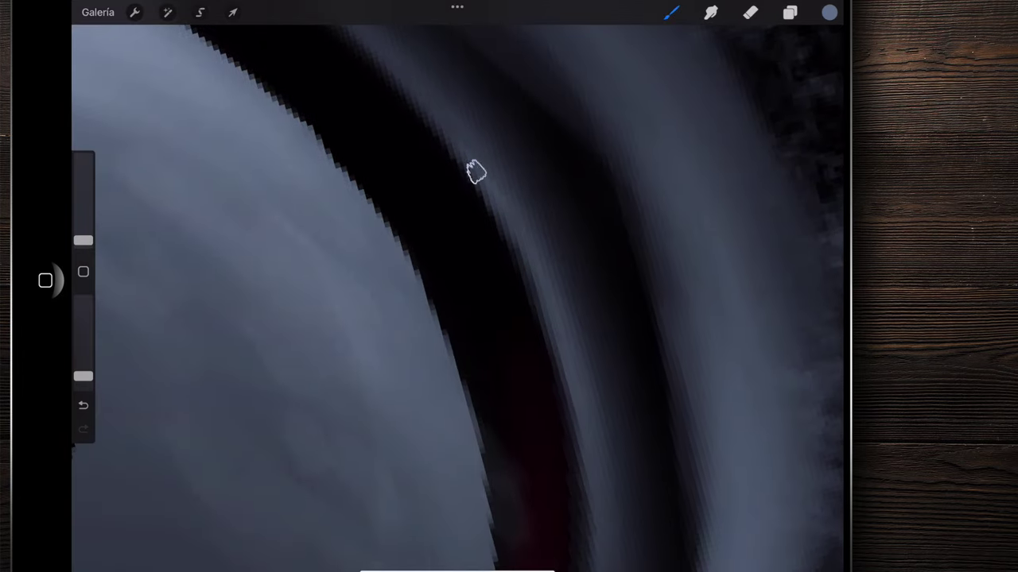
drag(445, 127, 519, 262)
mouse_move(402, 88)
mouse_down()
mouse_move(528, 286)
mouse_move(484, 151)
mouse_move(580, 326)
mouse_up()
scroll(457, 298, down, 3)
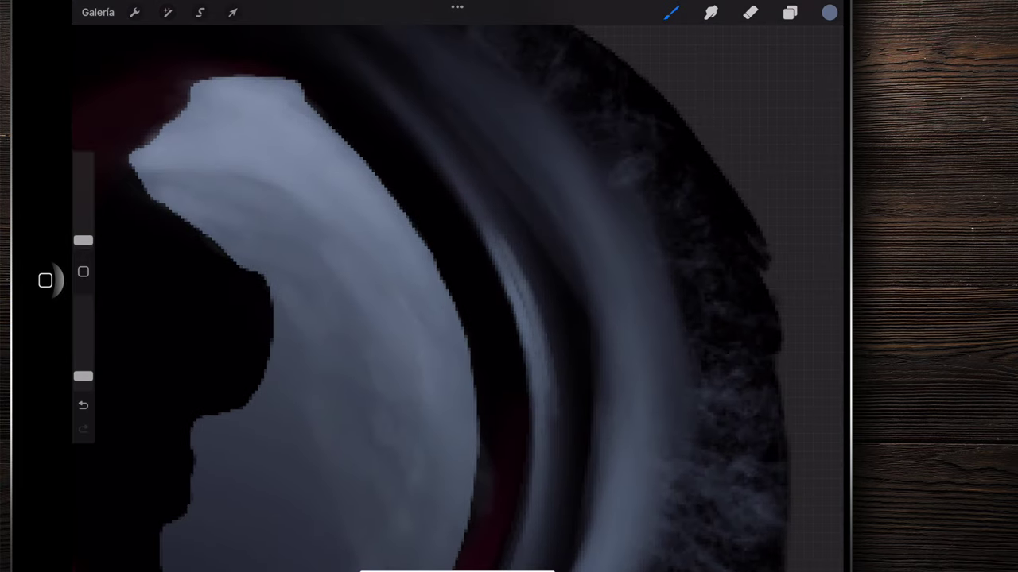
drag(536, 270, 552, 350)
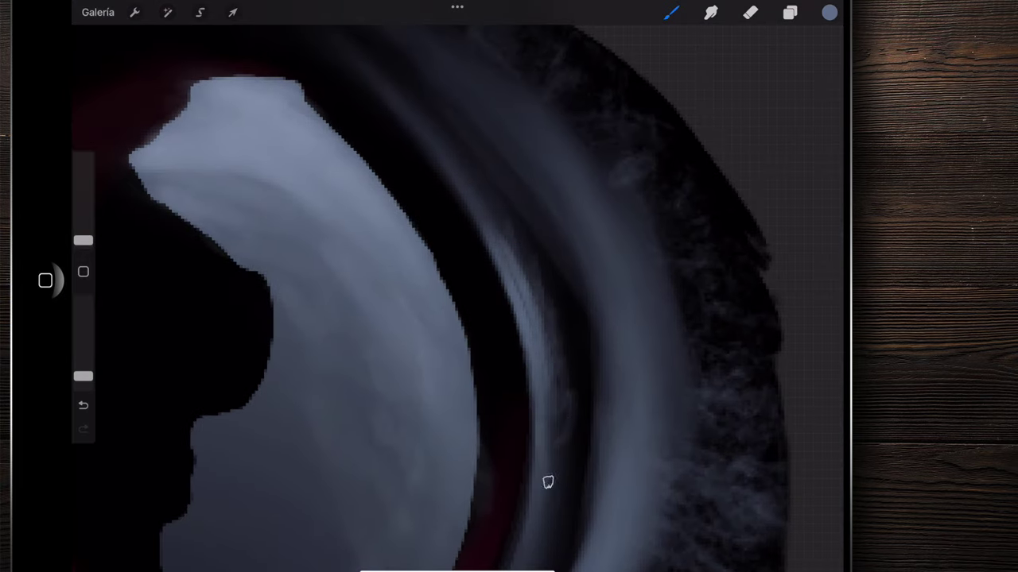
key(ctrl+z)
- Smudge faint lighter streaks and soft marks along the grey eye ring
drag(540, 290, 536, 354)
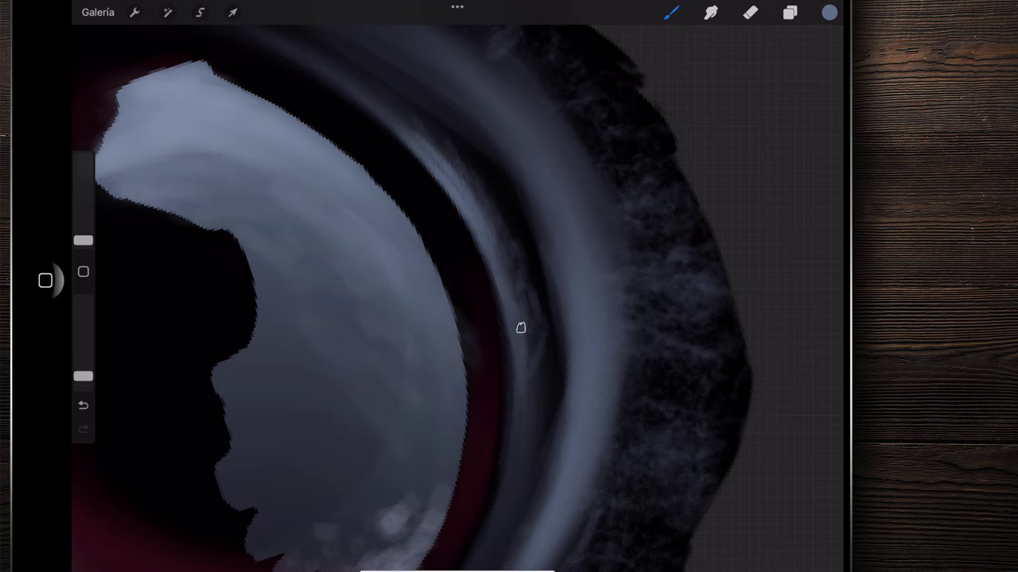
scroll(530, 444, down, 3)
drag(528, 358, 490, 251)
scroll(366, 294, down, 3)
mouse_move(442, 180)
mouse_down()
mouse_move(462, 263)
mouse_move(438, 181)
mouse_move(408, 145)
mouse_up()
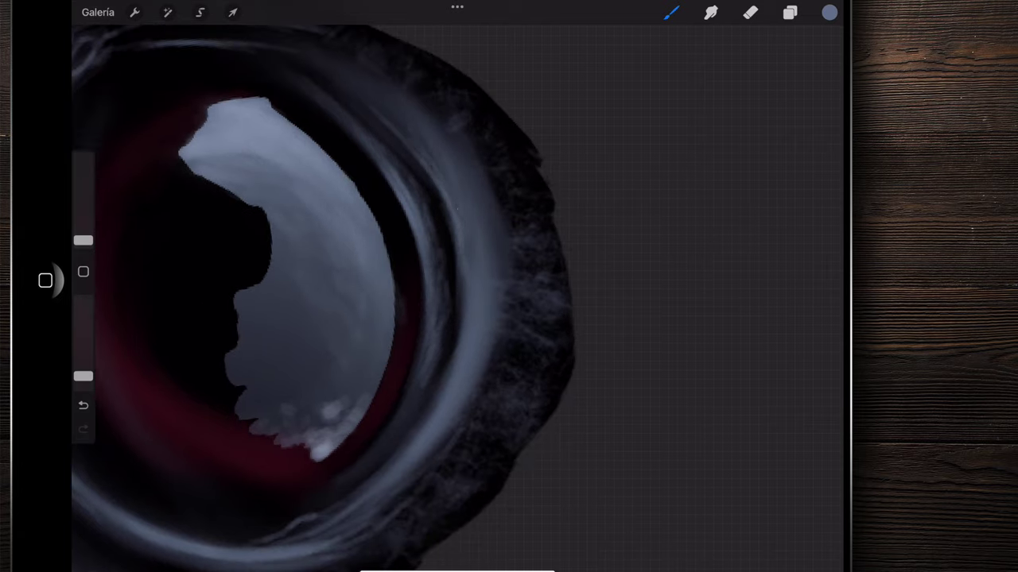
drag(456, 170, 425, 128)
drag(359, 97, 337, 83)
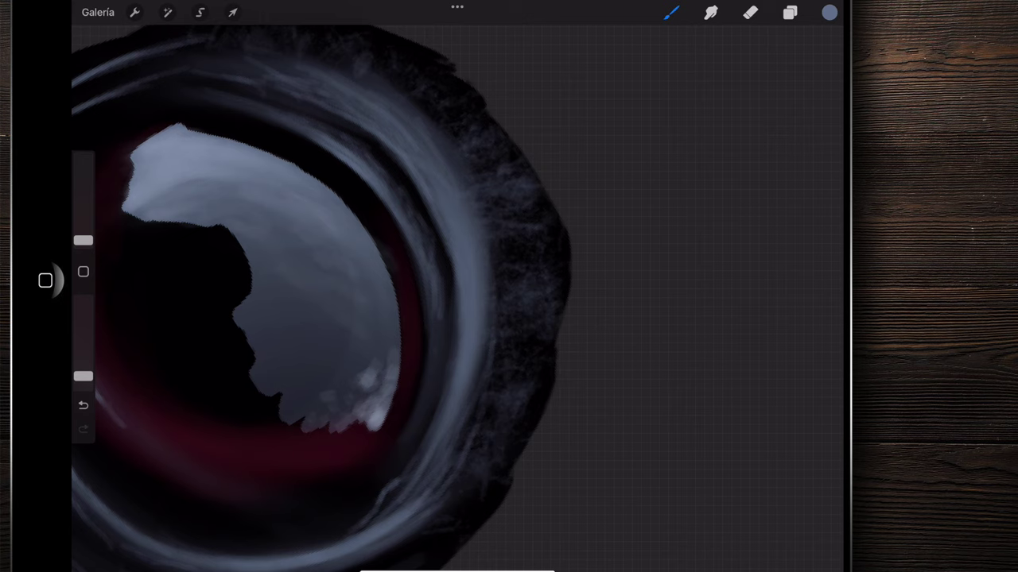
- Build up faint grey texture along the ring's right and upper-right edge
mouse_move(429, 168)
mouse_down()
mouse_move(472, 246)
mouse_move(486, 374)
mouse_move(481, 415)
mouse_up()
mouse_move(441, 199)
mouse_down()
mouse_move(388, 150)
mouse_move(451, 238)
mouse_up()
drag(491, 335, 477, 405)
drag(504, 269, 504, 386)
drag(496, 301, 501, 376)
drag(469, 221, 493, 241)
scroll(493, 262, down, 5)
scroll(445, 294, down, 3)
scroll(492, 282, down, 2)
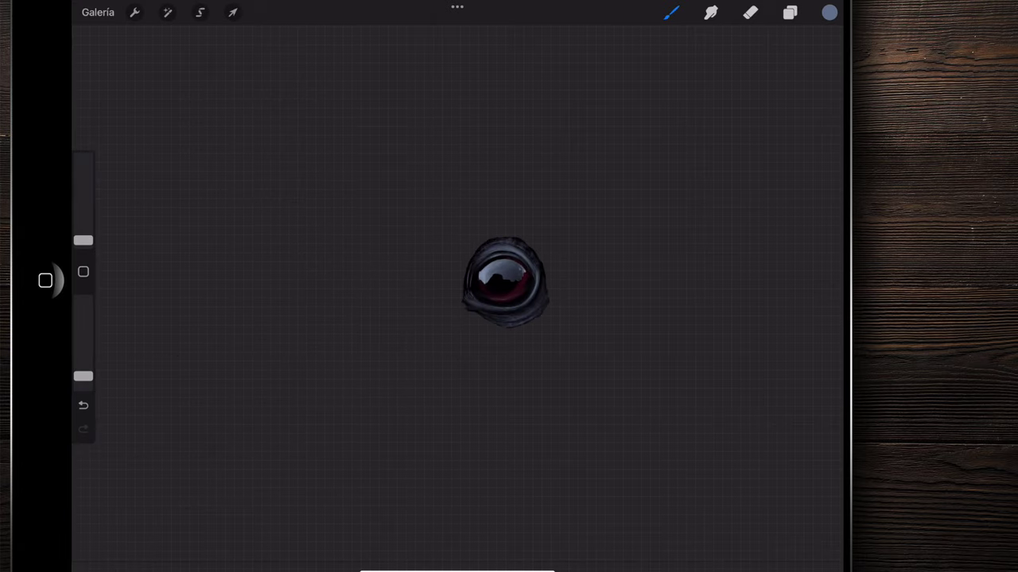
scroll(505, 282, up, 5)
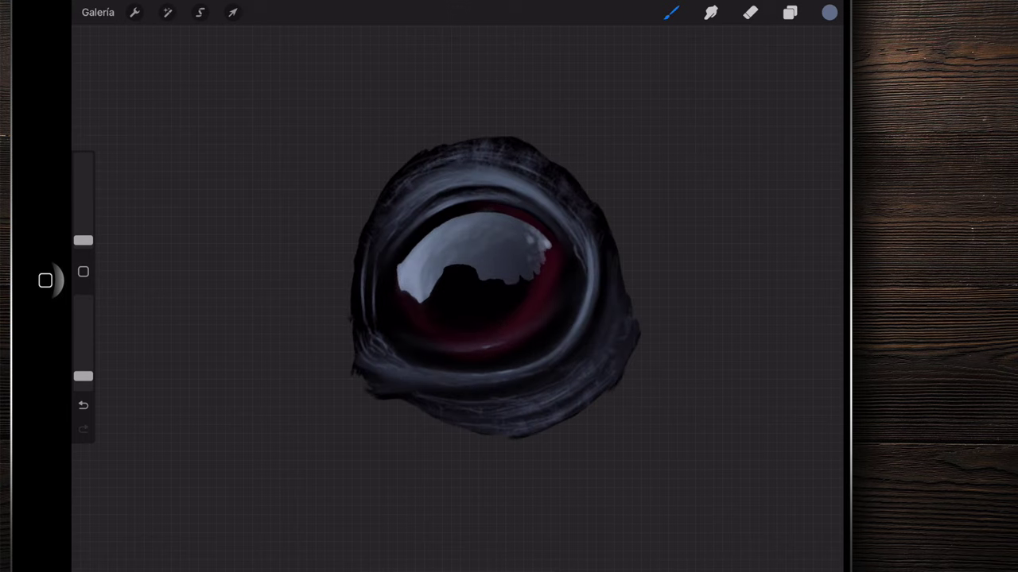
scroll(504, 302, up, 5)
click(789, 11)
- Duplicate the Capa 4 highlight layer and select the copy
scroll(477, 302, right, 3)
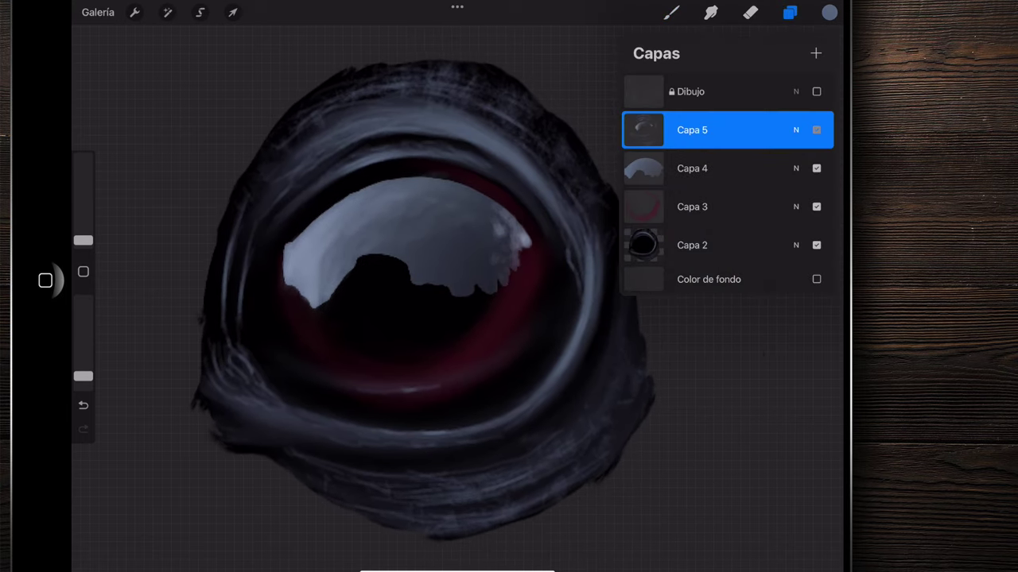
click(816, 168)
click(716, 168)
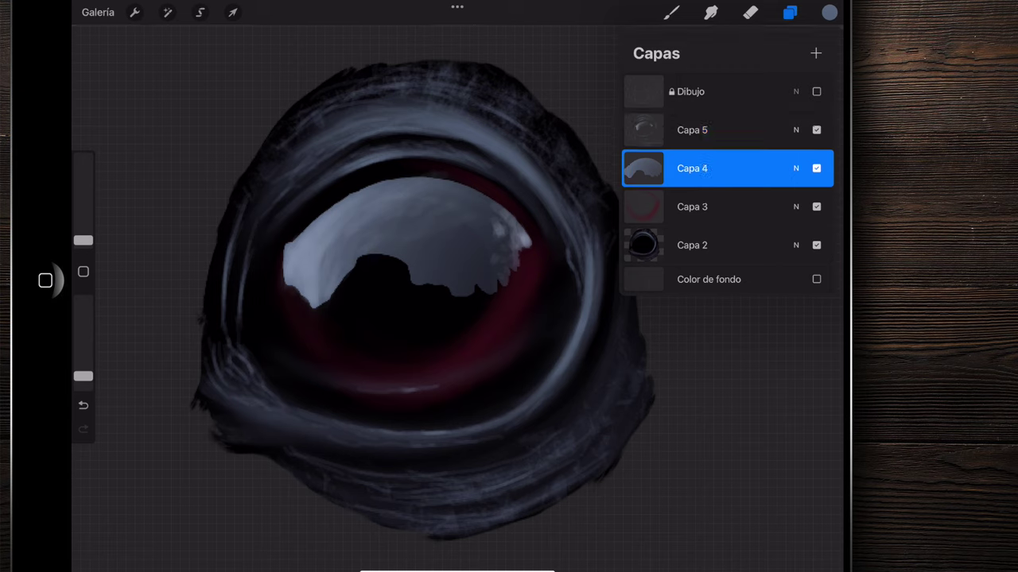
drag(779, 168, 675, 168)
click(759, 168)
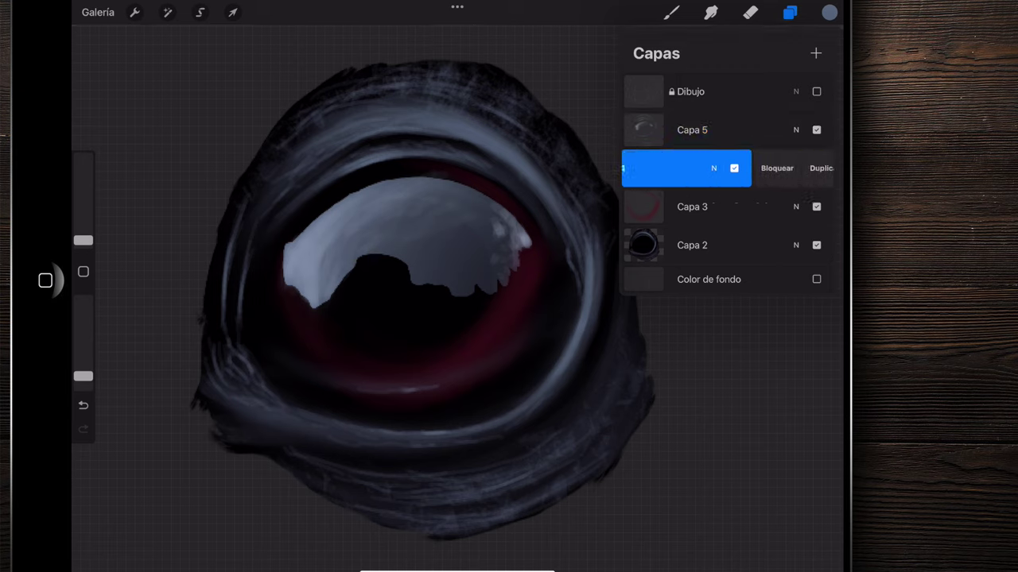
click(715, 206)
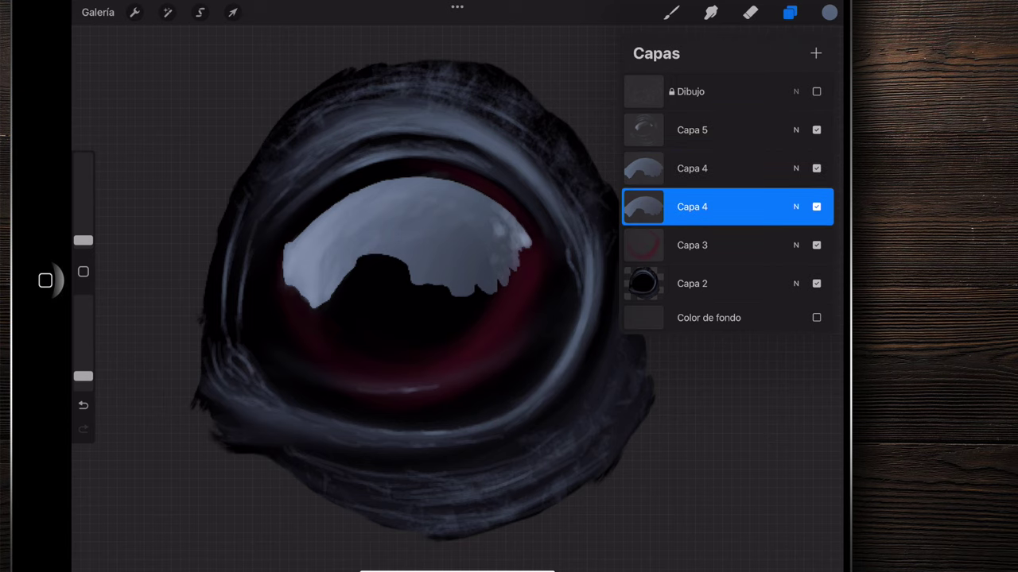
- Apply a 3% Gaussian blur to the Capa 4 copy
click(167, 12)
click(165, 183)
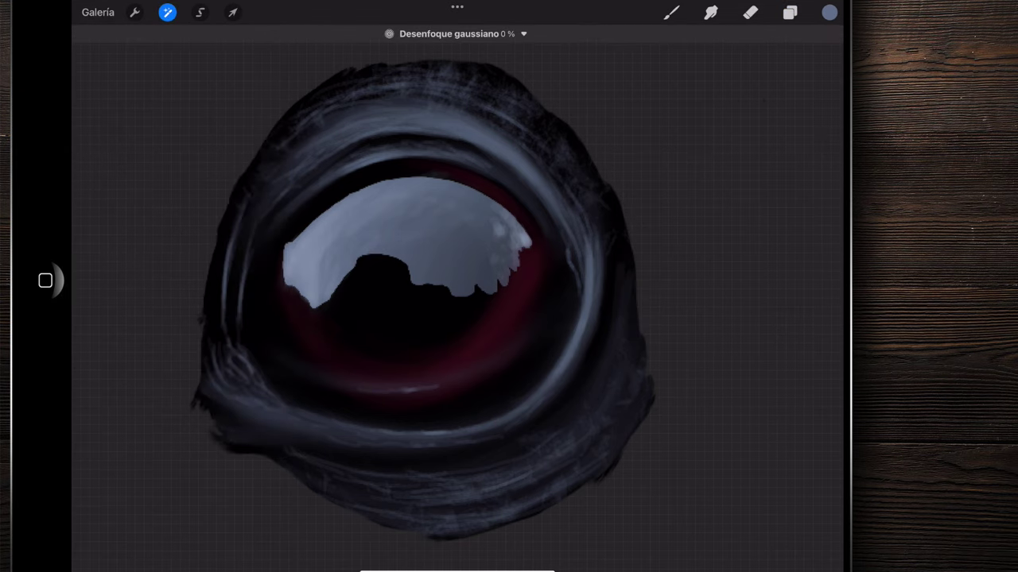
drag(457, 286, 469, 286)
click(789, 12)
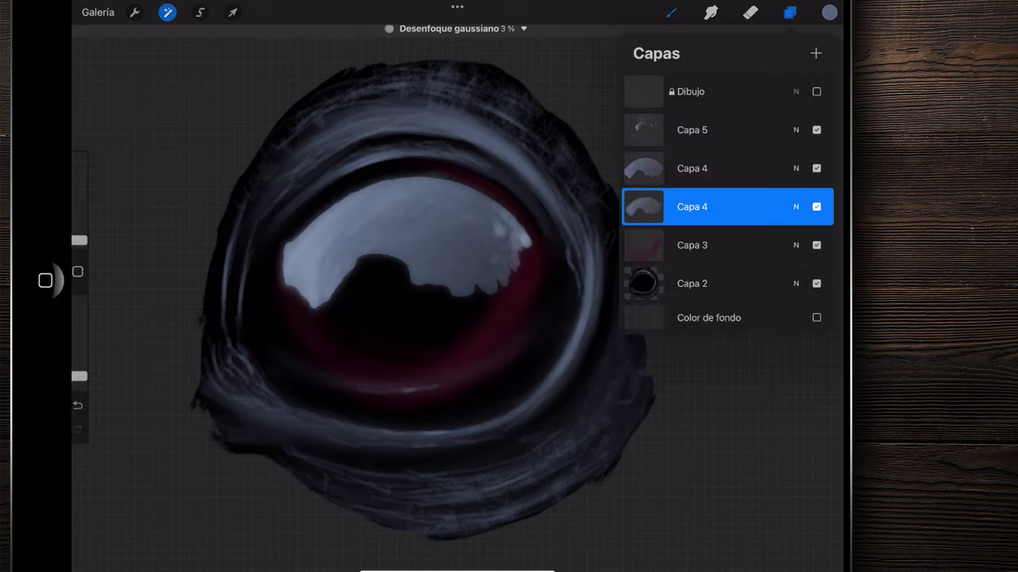
- Toggle the blurred Capa 4 copy to compare, undoing and redoing the last change
click(816, 206)
click(817, 207)
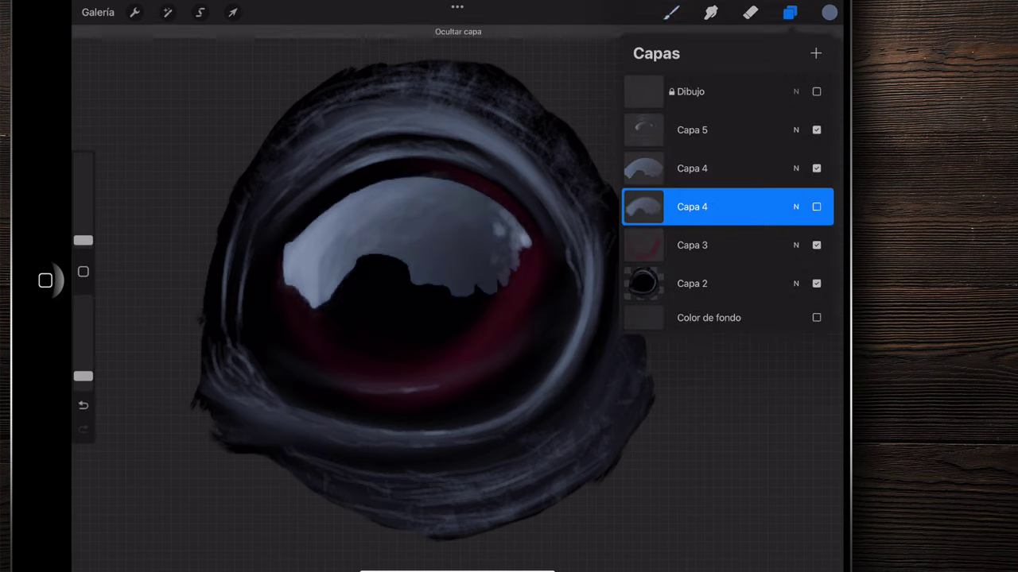
click(816, 206)
click(789, 12)
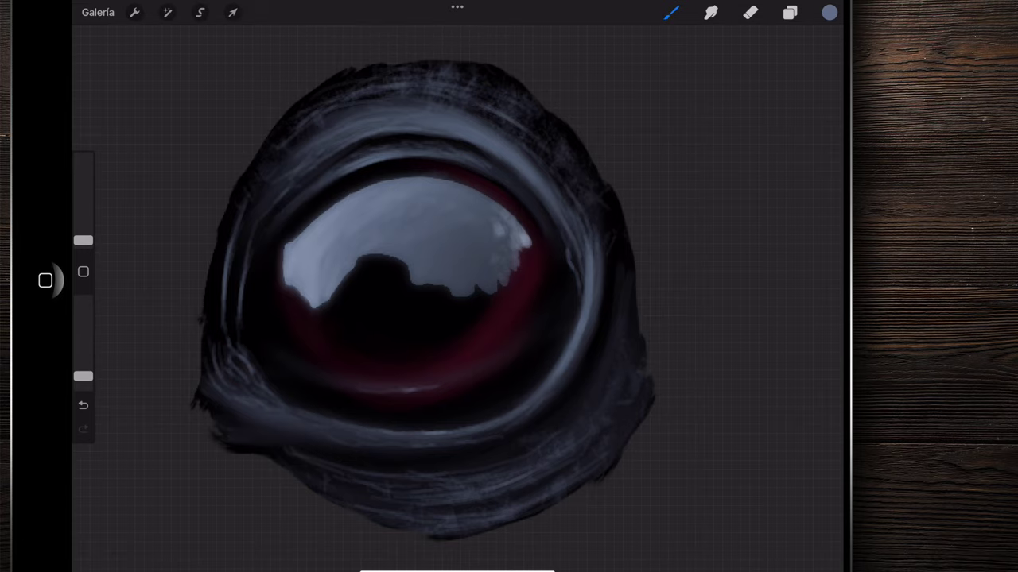
key(ctrl+z)
scroll(421, 302, down, 5)
click(790, 12)
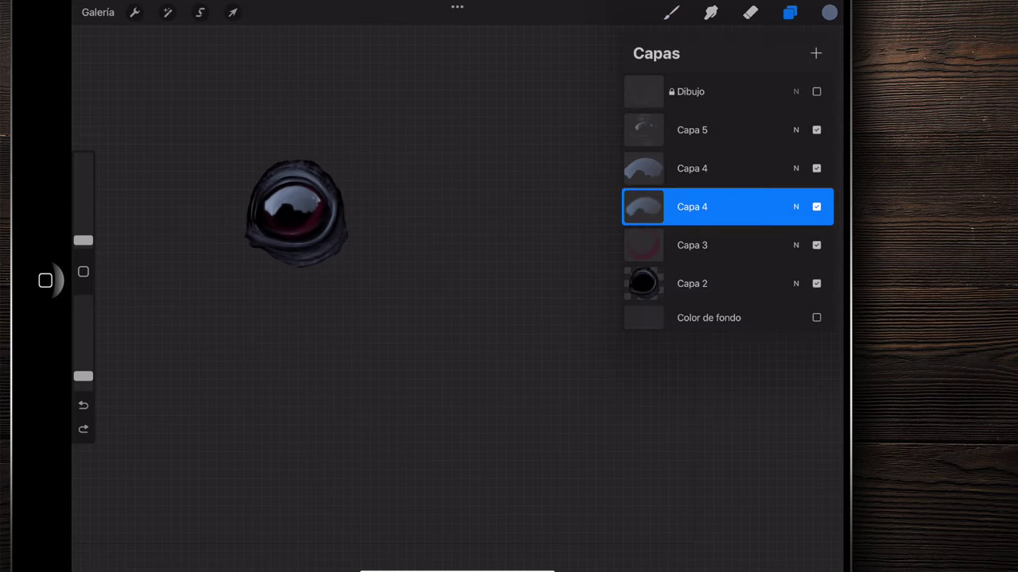
key(ctrl+shift+z)
- Hide and show the lower Capa 4 repeatedly to compare the eye
click(817, 207)
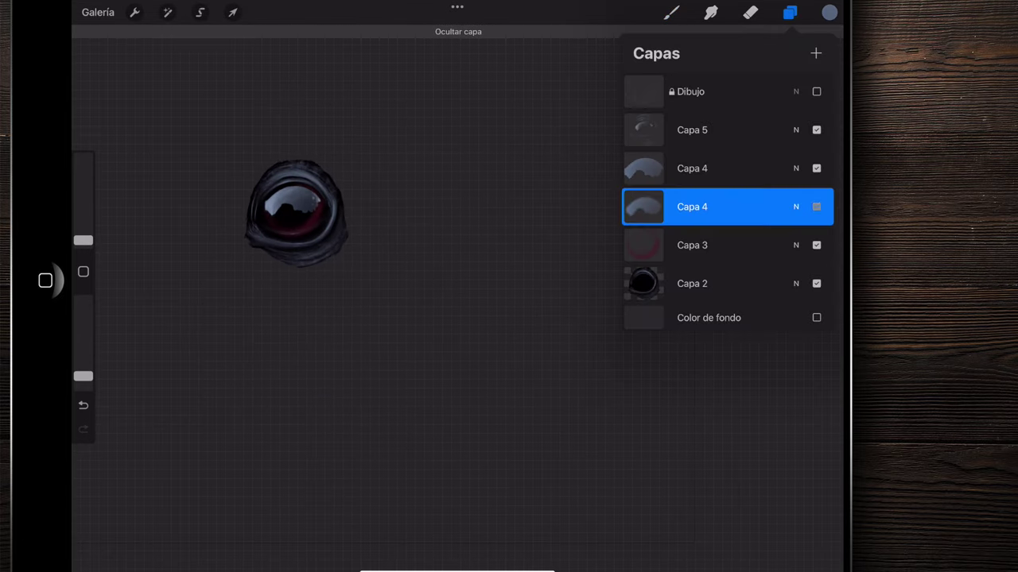
scroll(318, 238, up, 5)
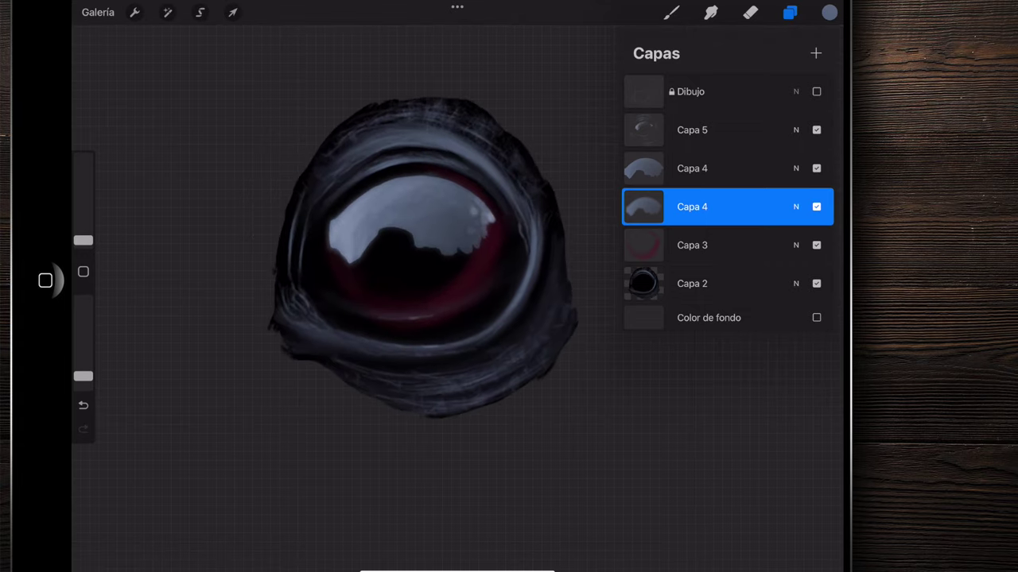
scroll(398, 262, up, 5)
scroll(398, 318, up, 5)
scroll(437, 358, up, 3)
click(817, 207)
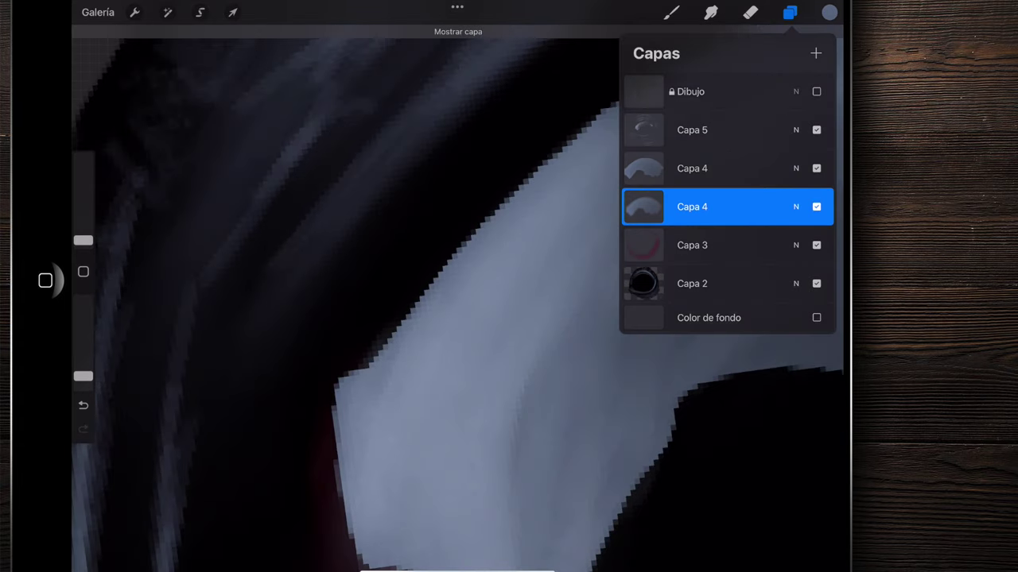
scroll(438, 318, down, 5)
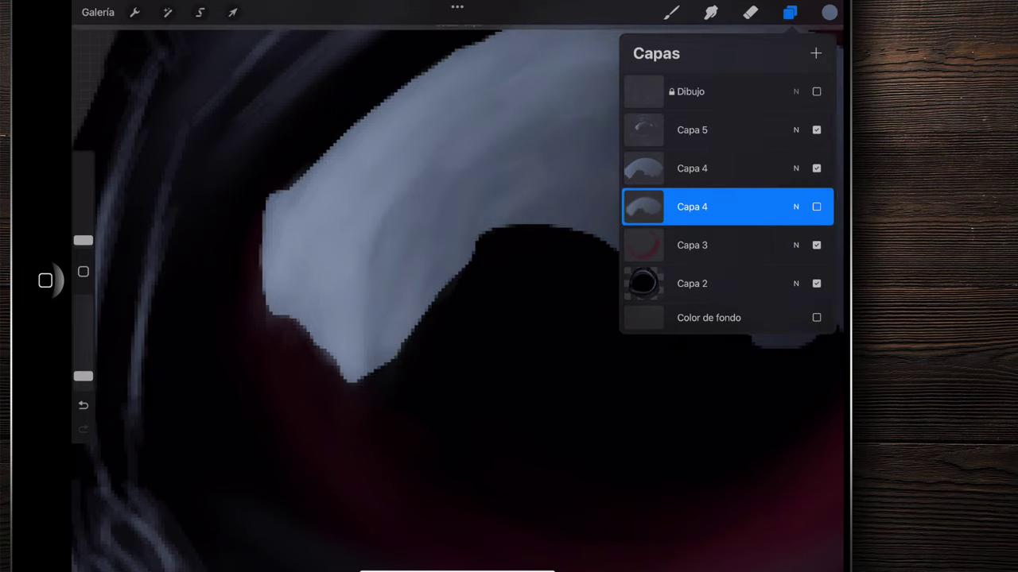
scroll(397, 279, down, 5)
click(816, 206)
scroll(358, 278, up, 5)
click(816, 207)
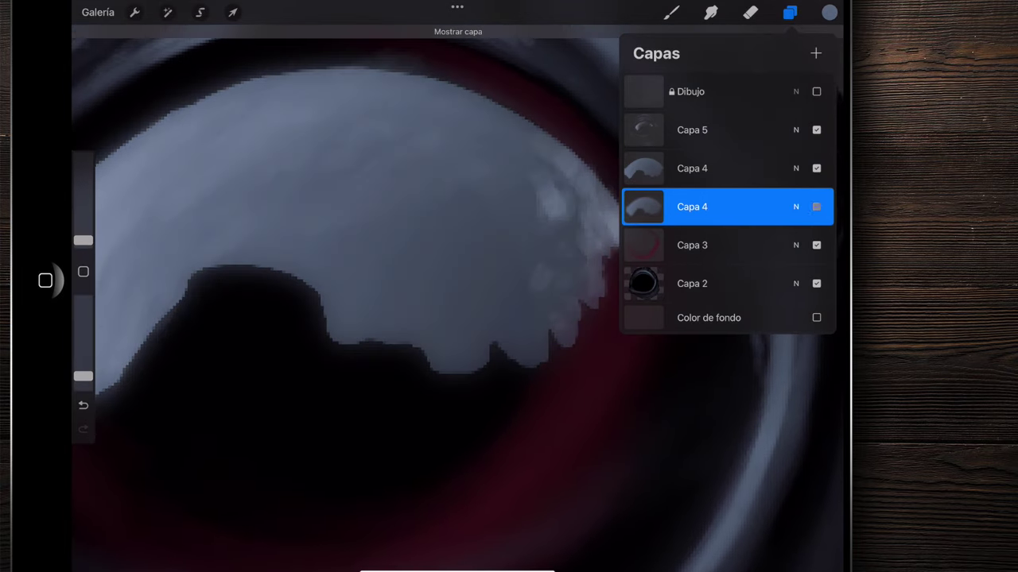
click(817, 207)
- Leave the lower Capa 4 visible and selected
click(692, 168)
click(692, 207)
click(691, 167)
click(816, 207)
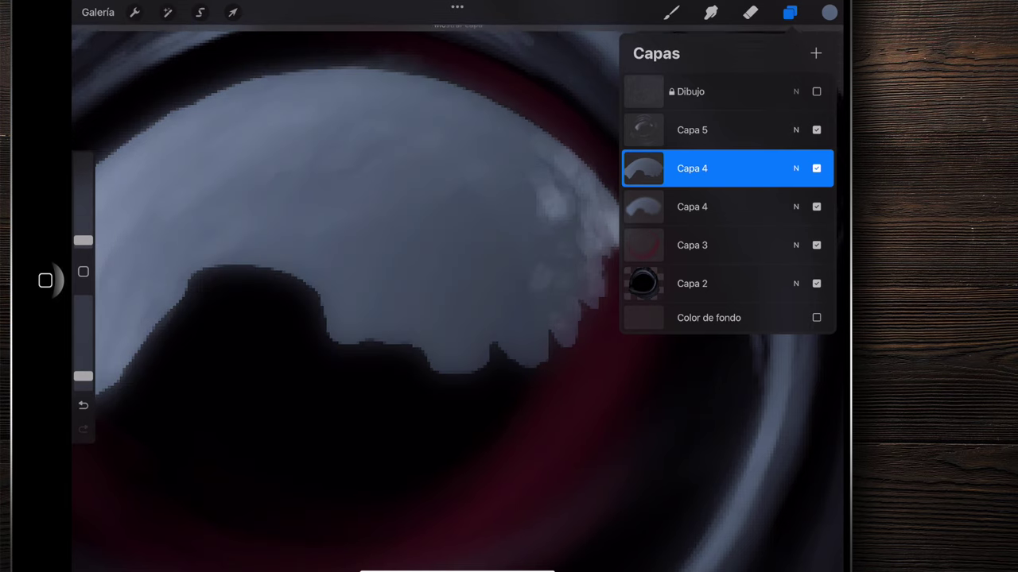
click(691, 207)
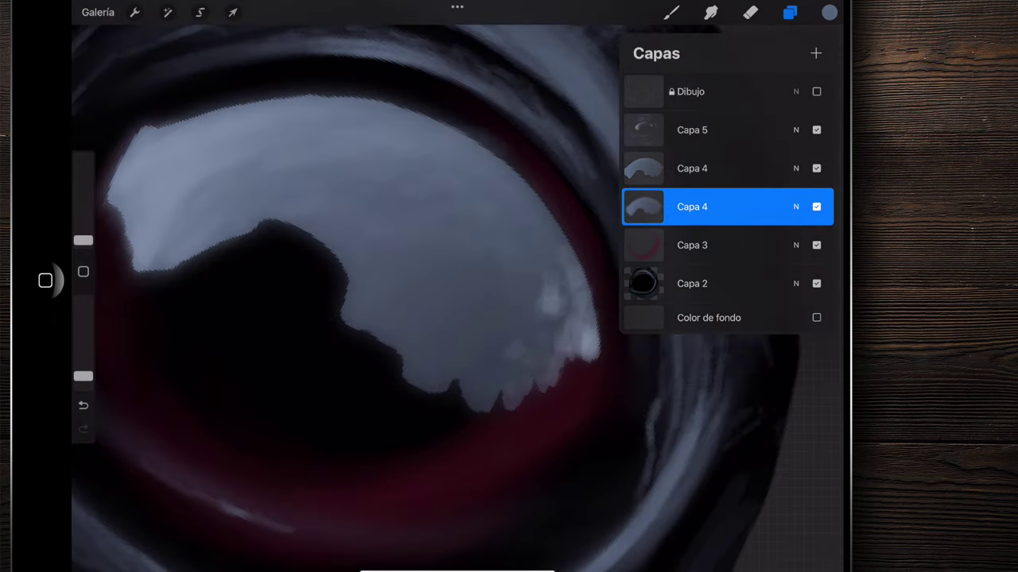
click(750, 12)
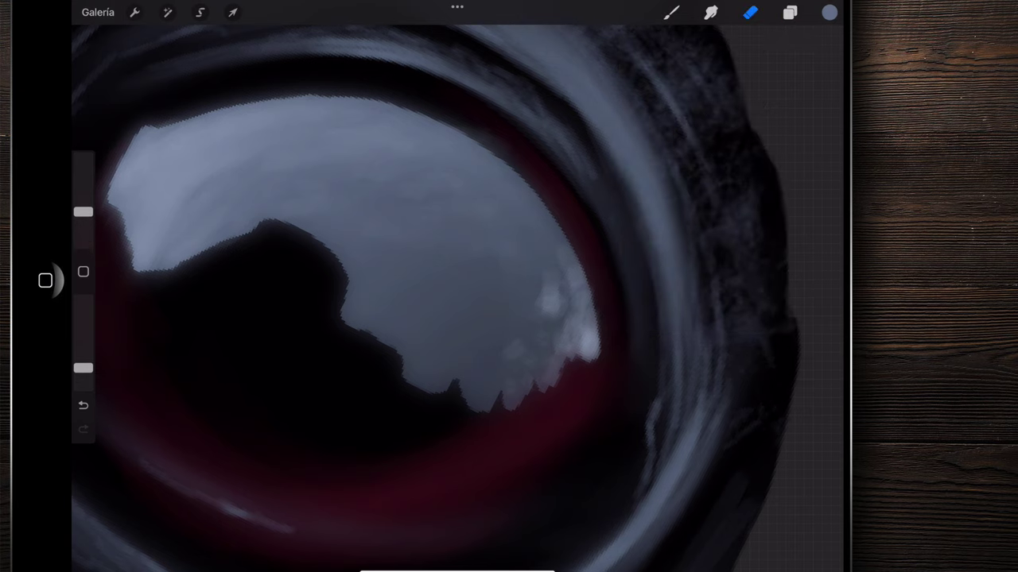
- Set the eraser to 2% and erase small bits of the iris reflection
drag(83, 212, 83, 230)
drag(430, 329, 456, 309)
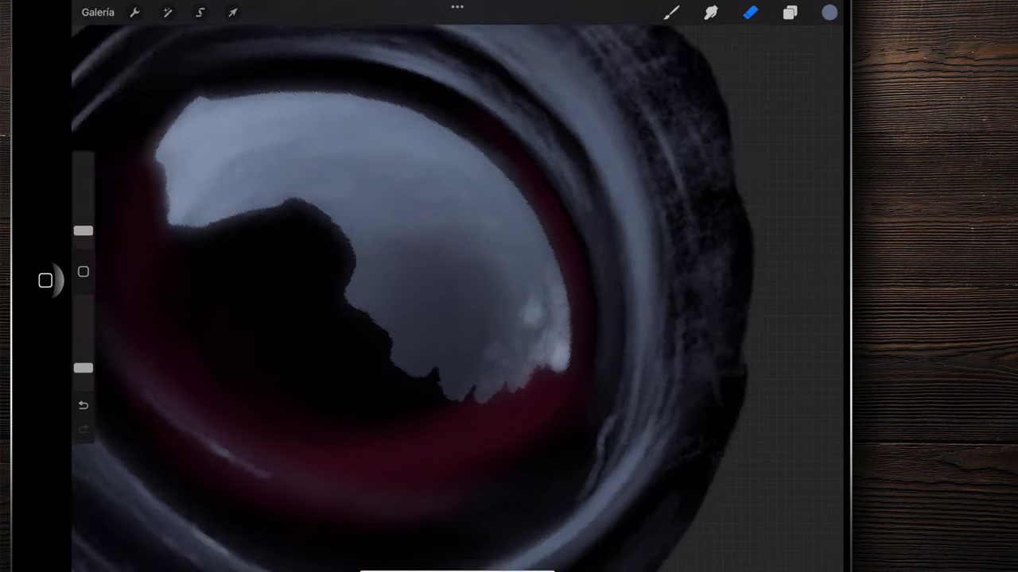
click(415, 308)
click(455, 271)
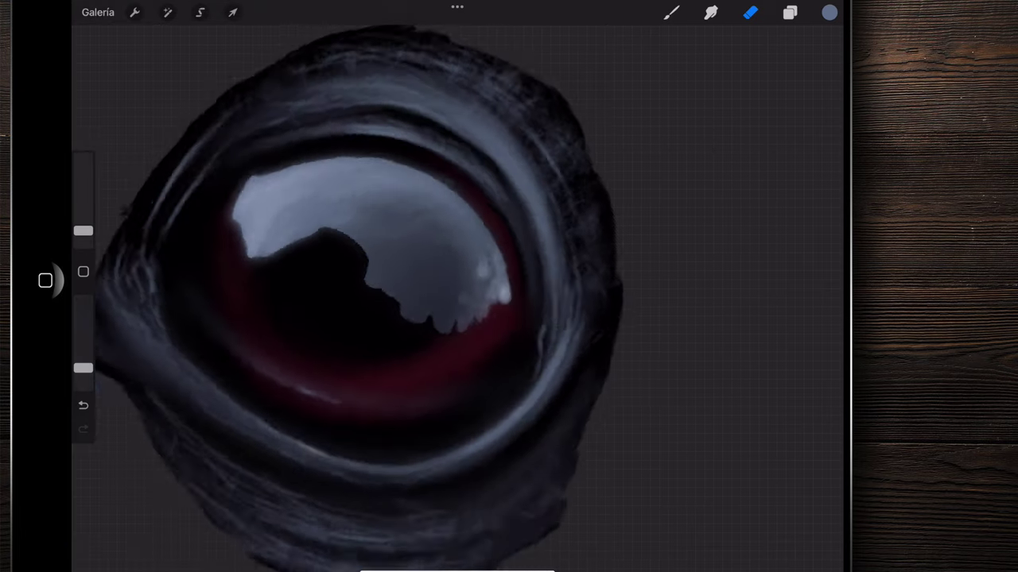
mouse_move(373, 239)
mouse_down()
mouse_move(461, 318)
mouse_move(398, 278)
mouse_up()
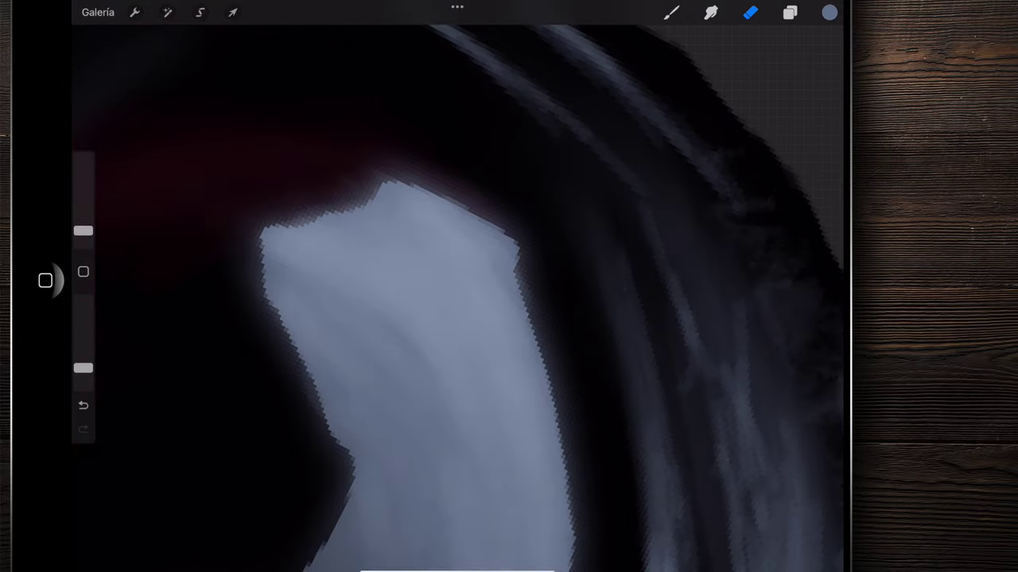
drag(398, 278, 477, 238)
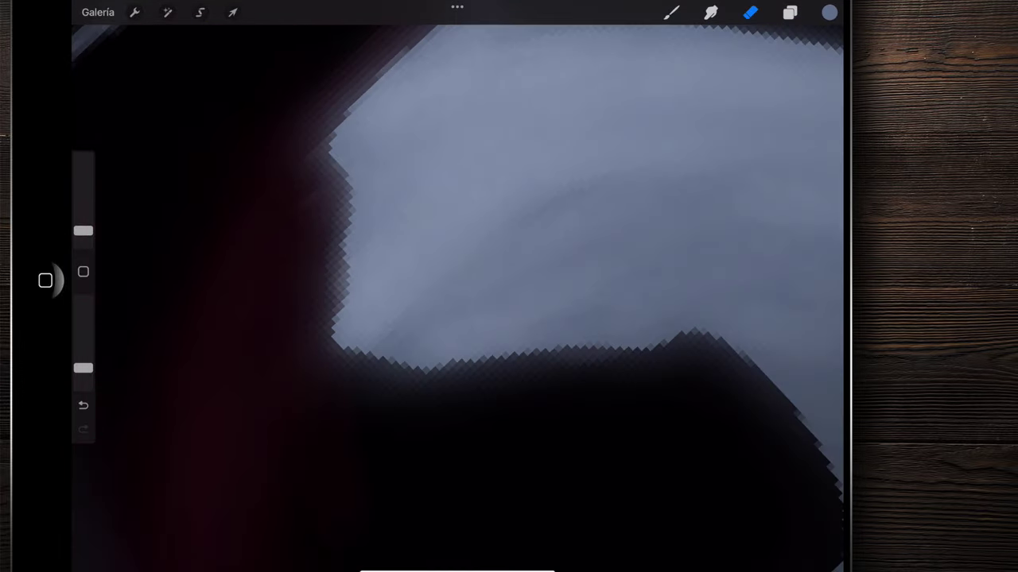
drag(457, 286, 413, 270)
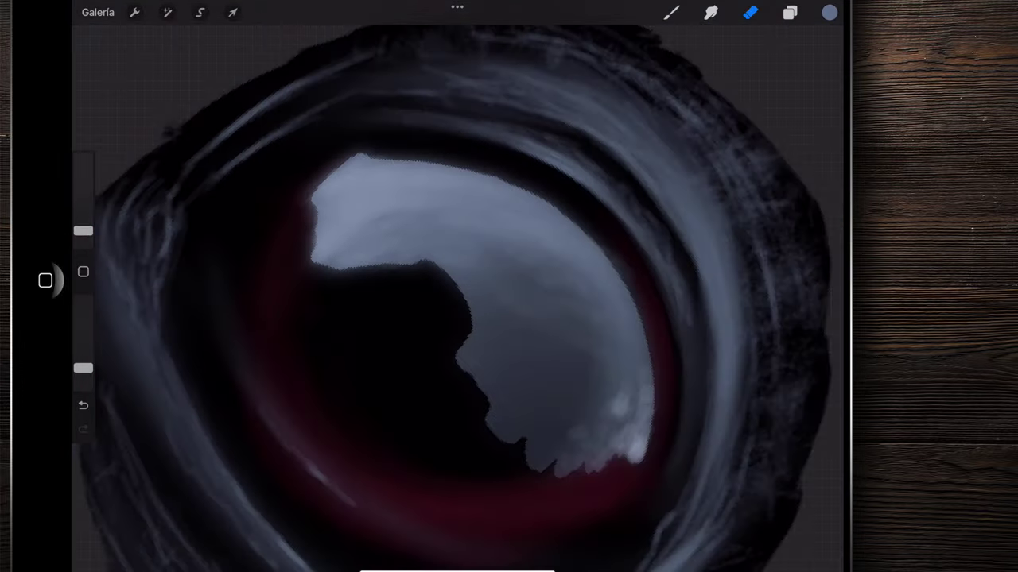
scroll(505, 282, down, 10)
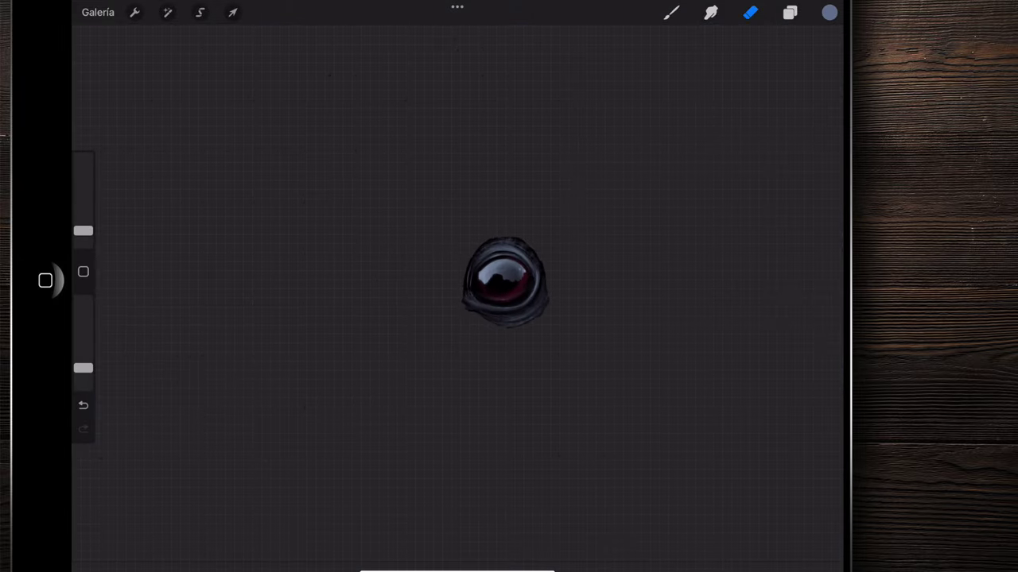
- Merge the two Capa 4 layers and toggle the result to check the highlight
click(789, 13)
drag(727, 207, 728, 169)
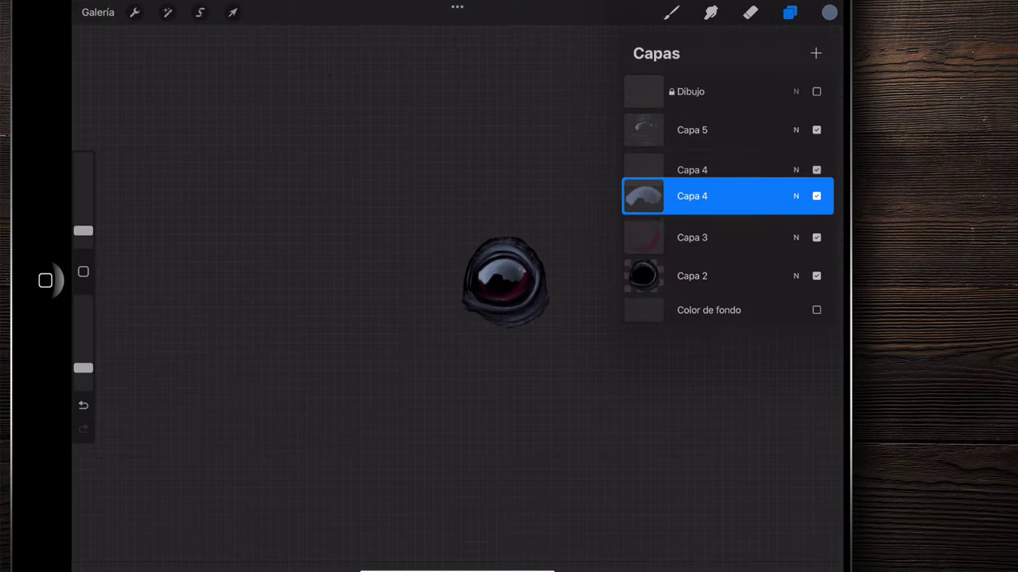
click(816, 169)
scroll(505, 282, up, 10)
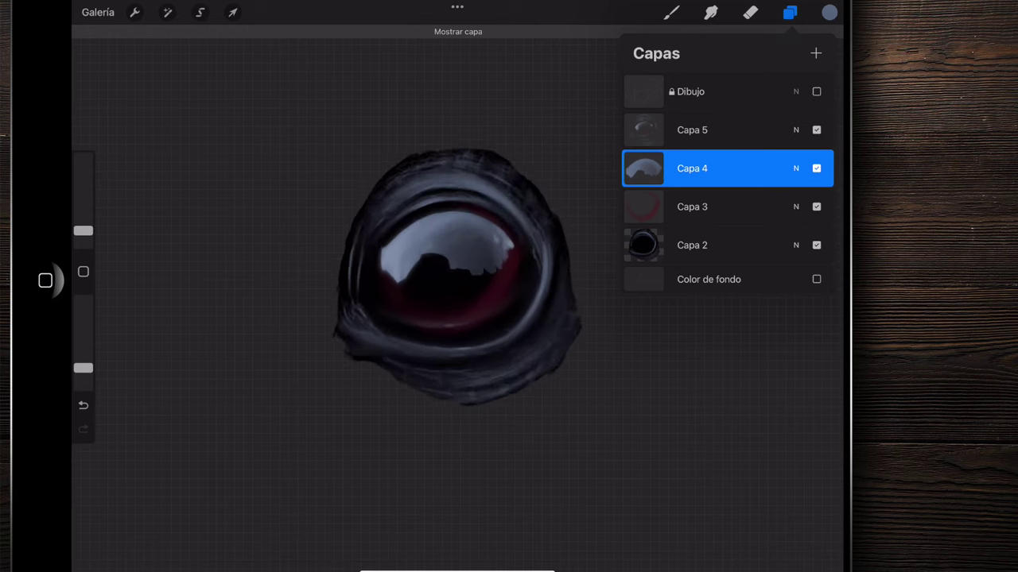
scroll(429, 279, up, 3)
click(816, 169)
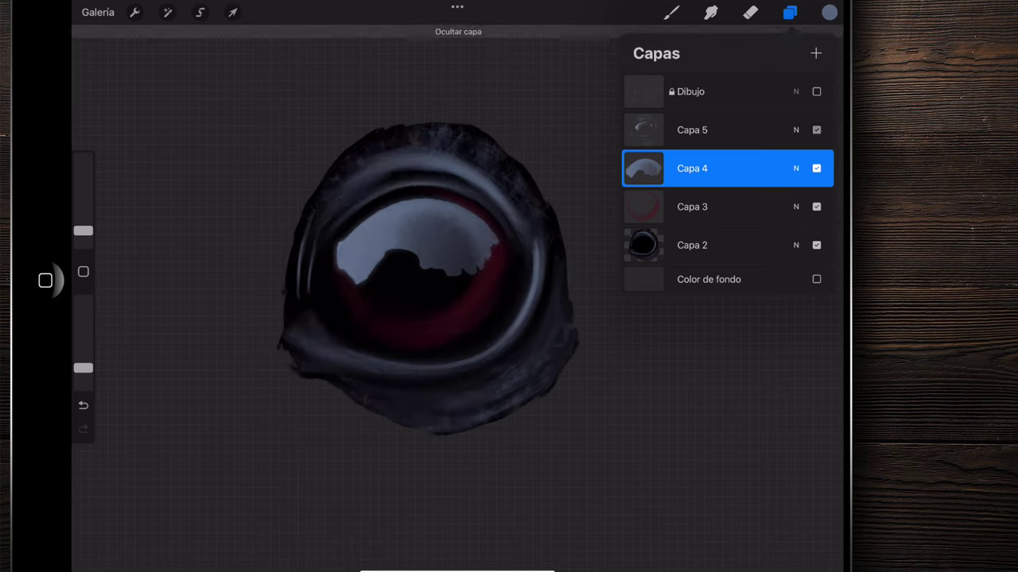
scroll(505, 282, down, 8)
scroll(505, 282, down, 2)
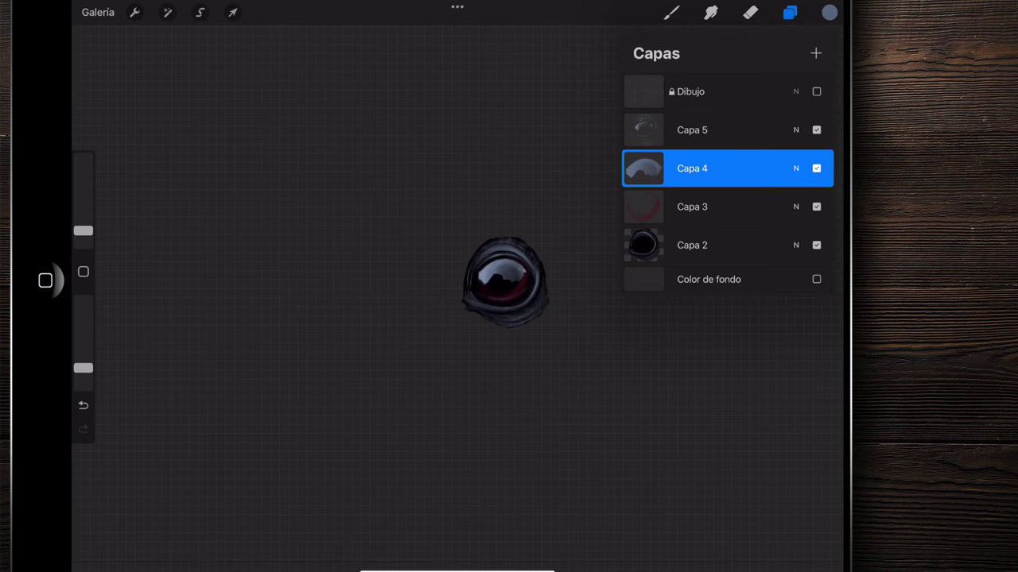
- Merge Capa 5 into Capa 4, then check and select Capa 3
drag(728, 169, 727, 129)
scroll(505, 282, up, 3)
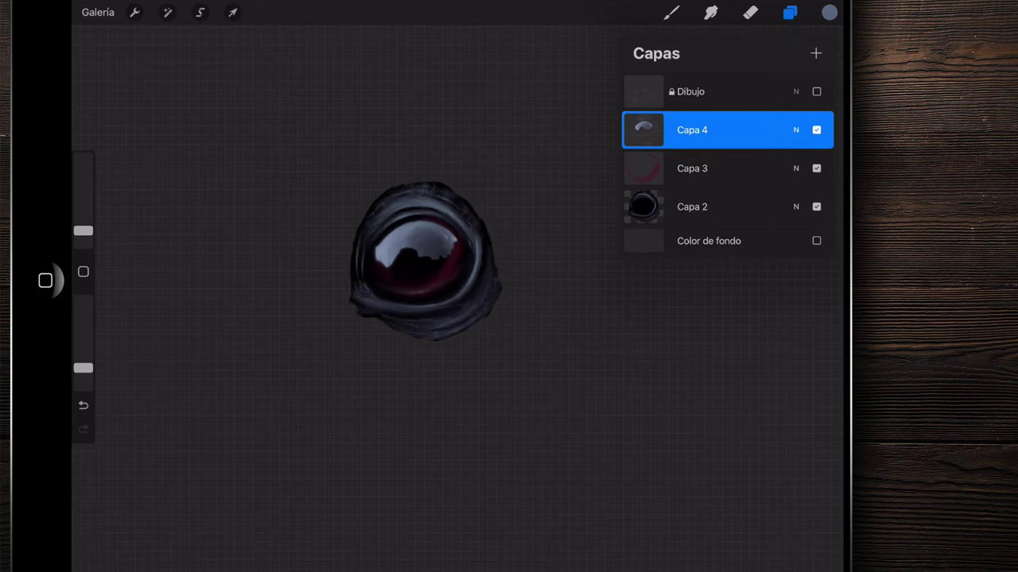
scroll(389, 266, up, 3)
click(816, 169)
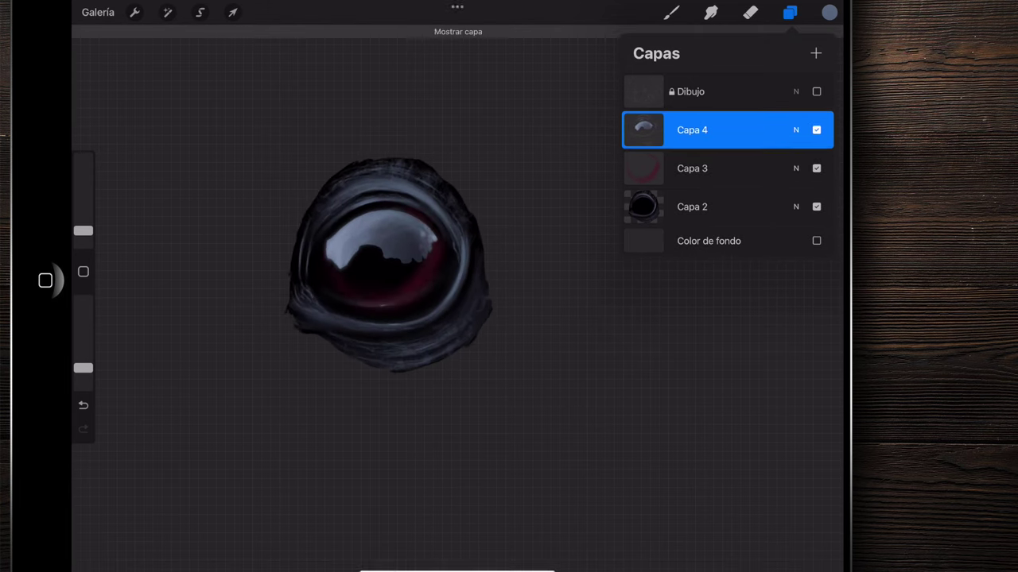
click(727, 169)
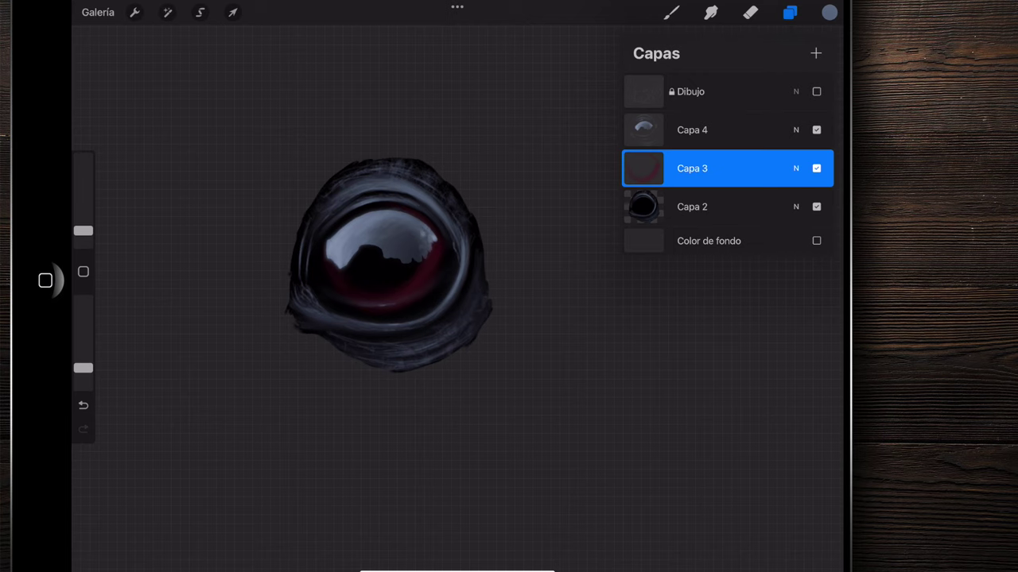
click(815, 53)
- Choose the orange swatch from the Panda-rojo palette
click(829, 11)
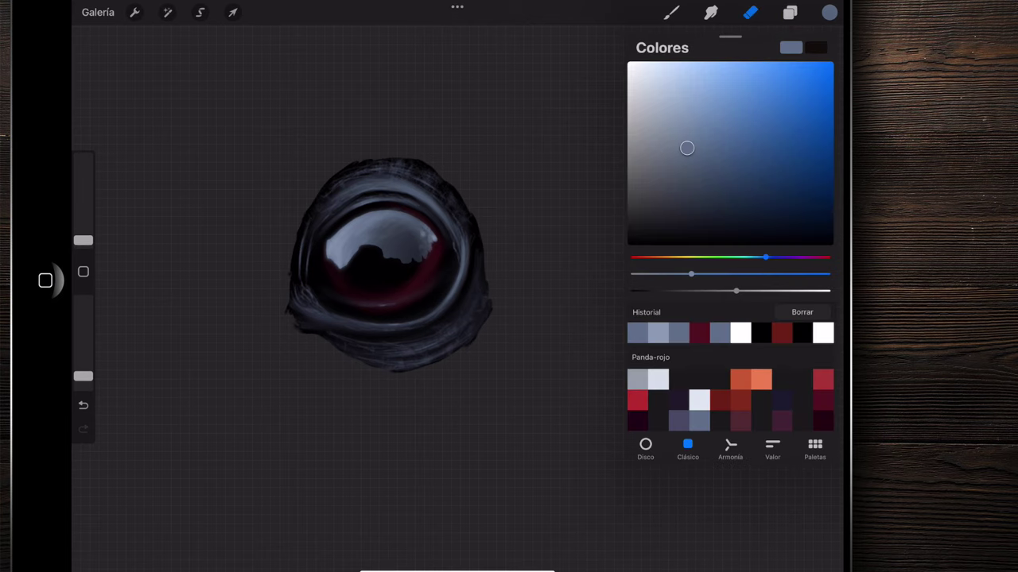
click(740, 379)
click(636, 400)
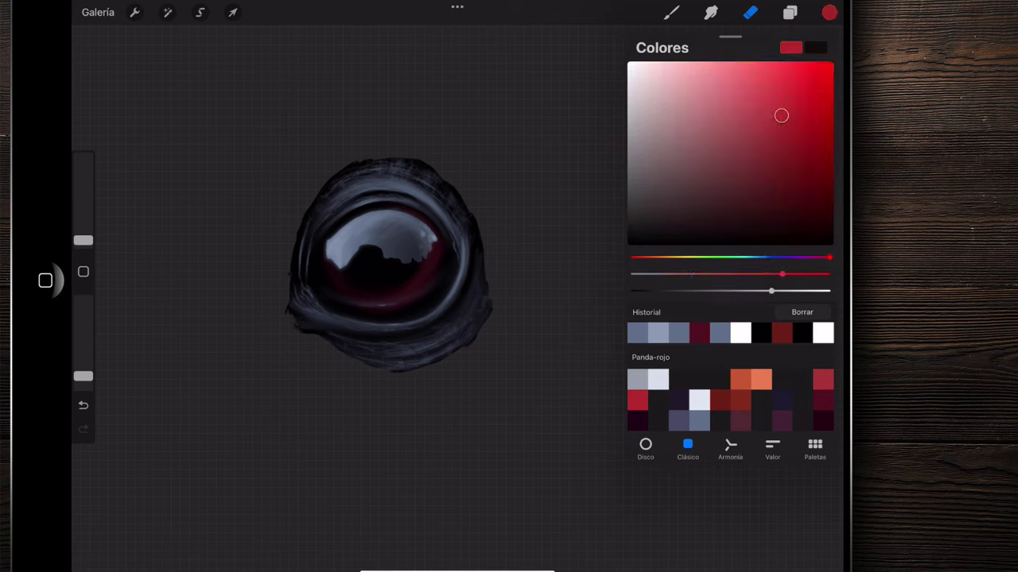
click(740, 380)
click(830, 11)
- Switch to the brush and shrink it to 1% size
click(670, 12)
scroll(390, 265, up, 5)
click(671, 12)
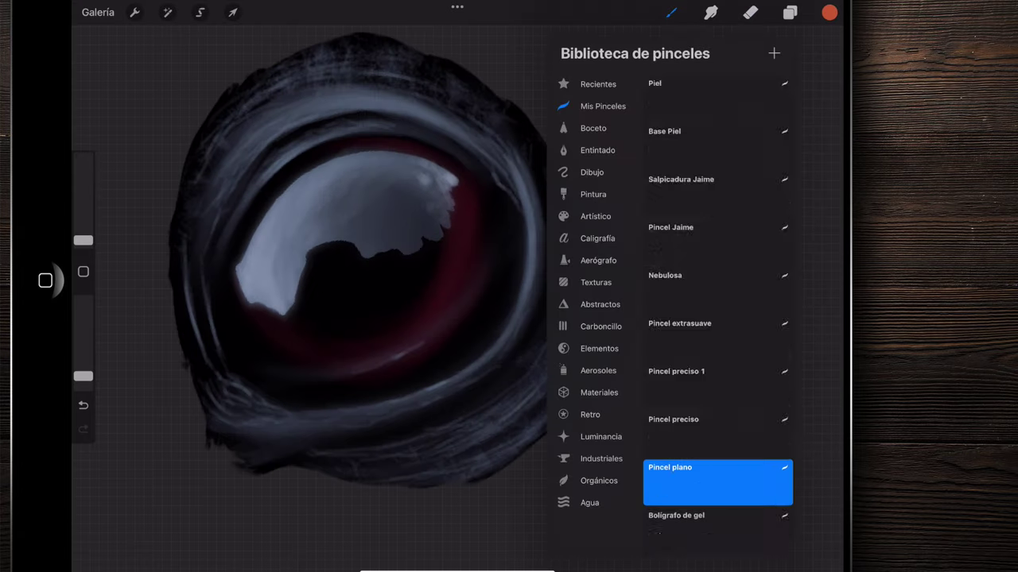
scroll(350, 263, up, 5)
drag(83, 240, 84, 244)
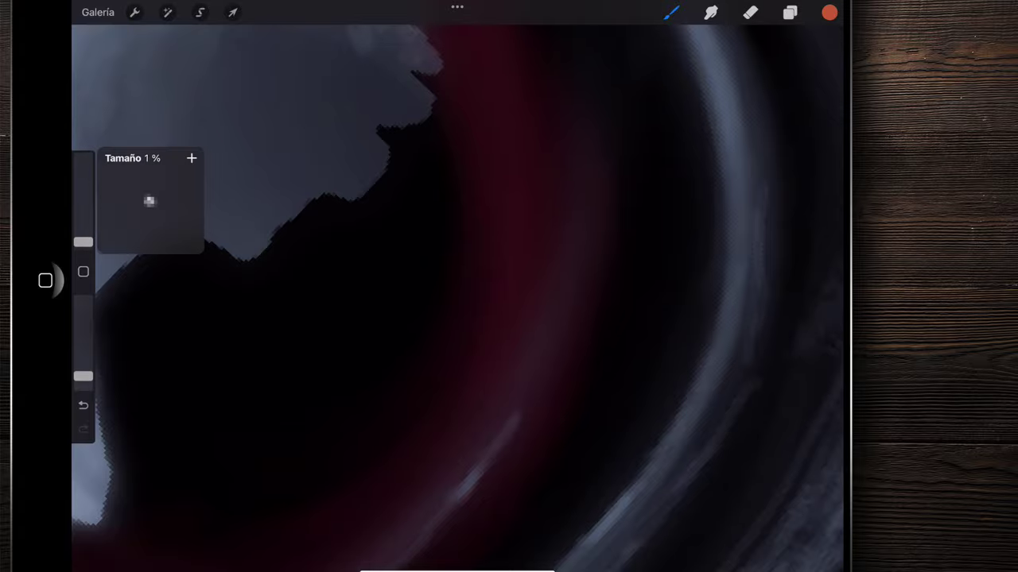
scroll(429, 263, down, 5)
scroll(429, 270, down, 10)
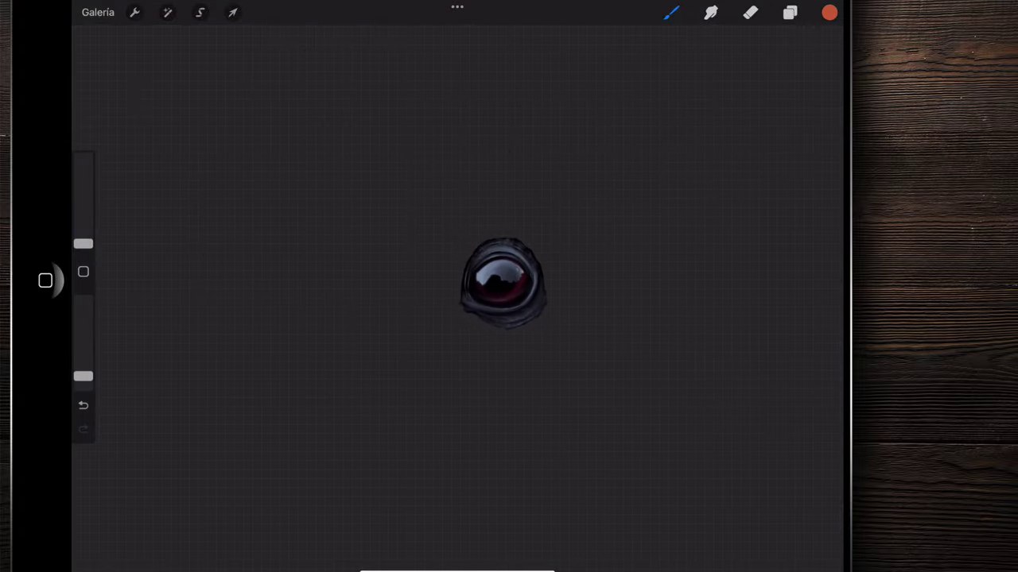
scroll(493, 283, up, 5)
scroll(429, 278, up, 10)
scroll(458, 298, up, 5)
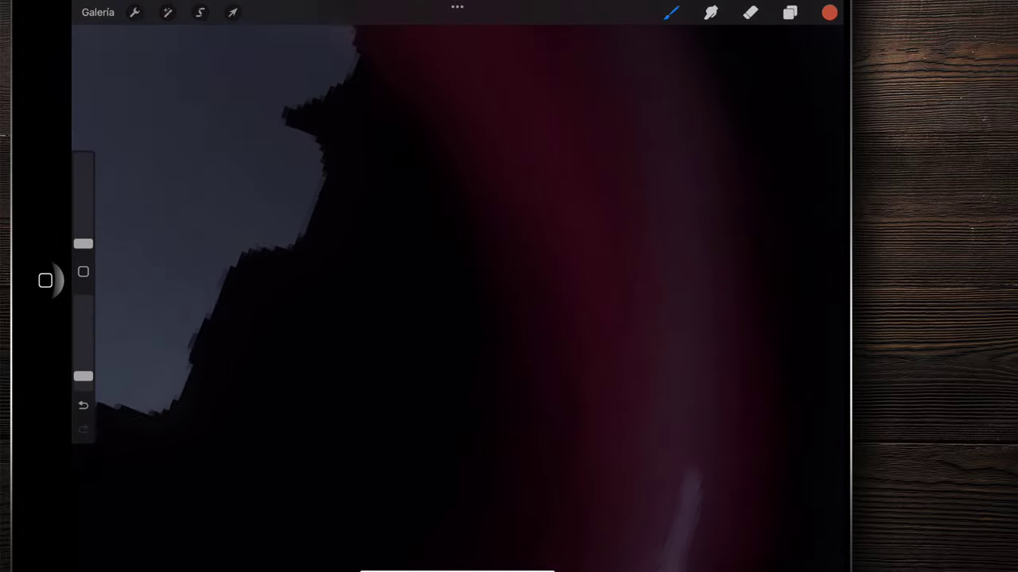
- Paint thin orange strokes along the pupil edge and lower iris
mouse_move(521, 235)
mouse_down()
mouse_move(555, 306)
mouse_move(517, 214)
mouse_move(383, 49)
mouse_up()
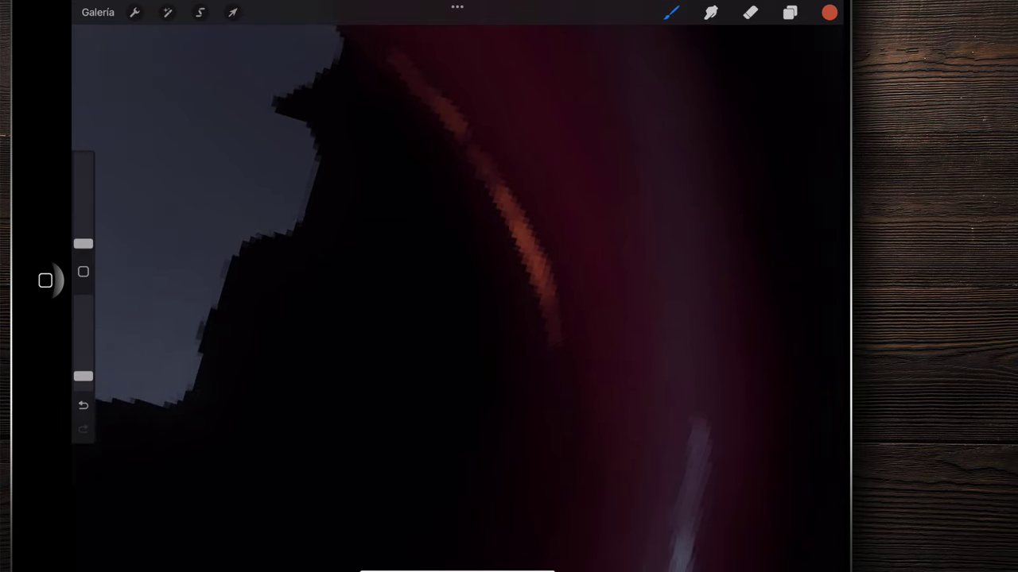
drag(538, 268, 574, 437)
scroll(458, 298, down, 5)
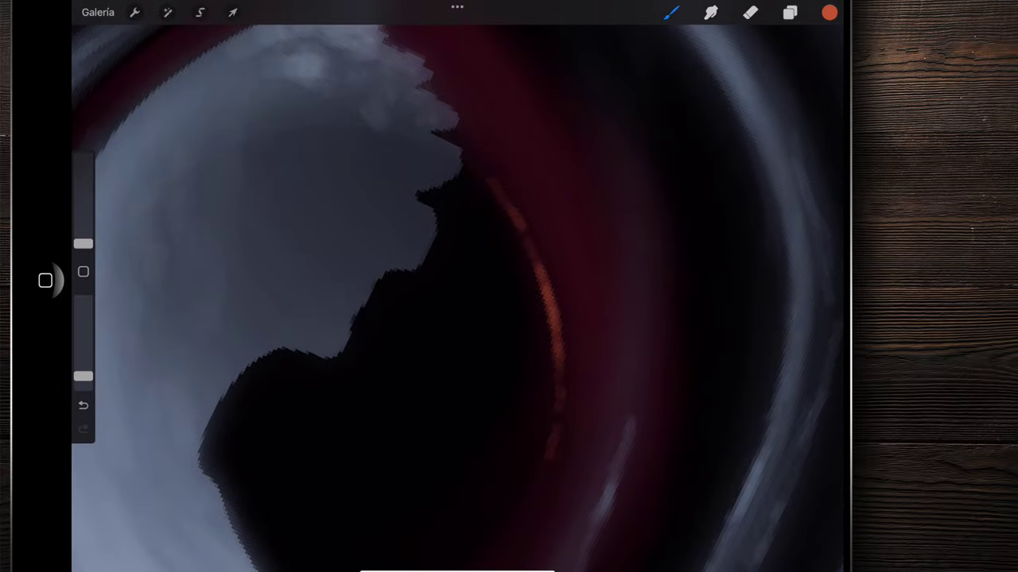
mouse_move(571, 334)
mouse_down()
mouse_move(549, 266)
mouse_move(555, 232)
mouse_move(483, 169)
mouse_up()
drag(581, 366, 573, 417)
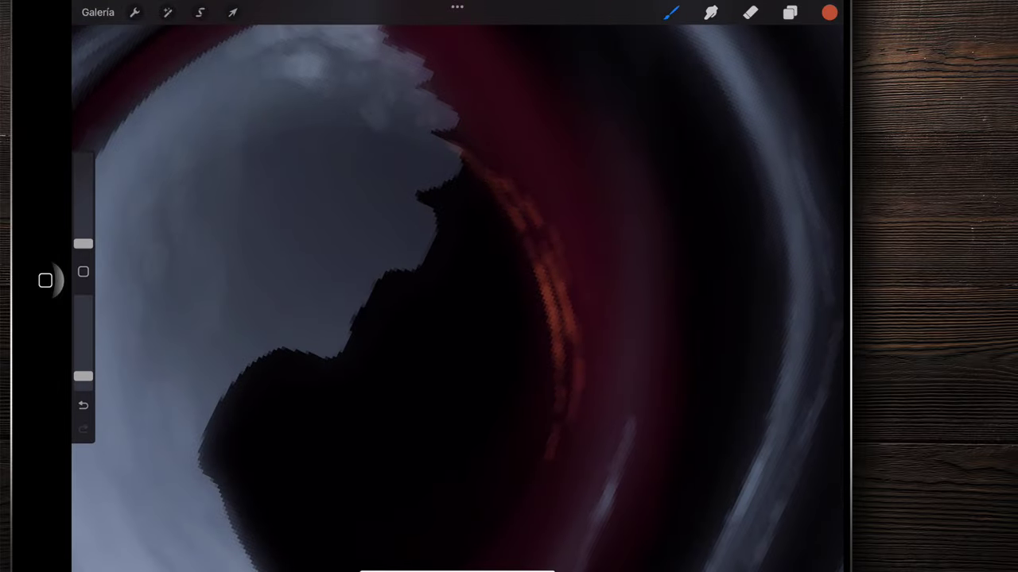
scroll(457, 298, down, 5)
- Return from smudge to a slightly larger brush at 4% opacity
click(711, 11)
scroll(457, 298, up, 5)
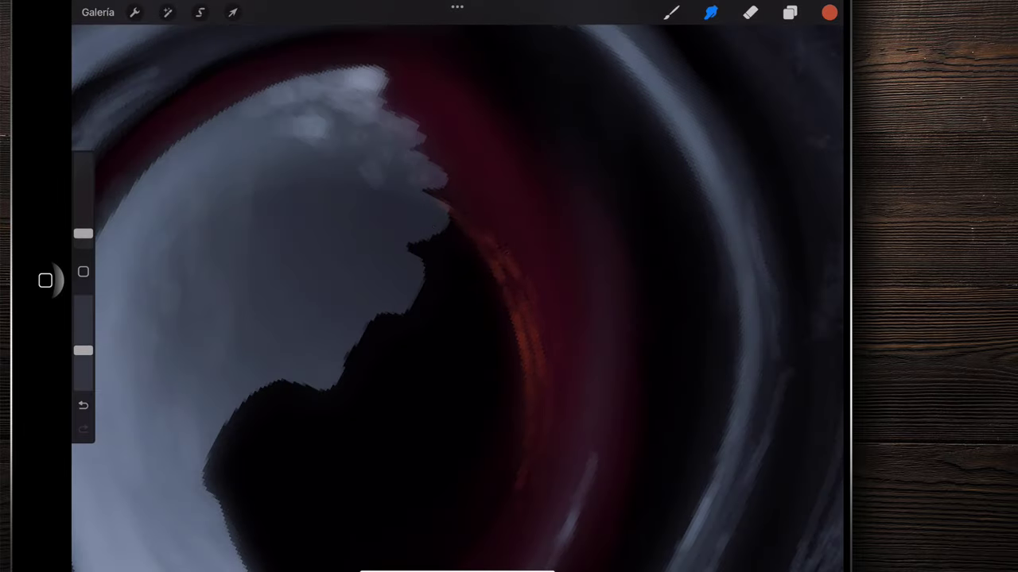
scroll(457, 298, down, 3)
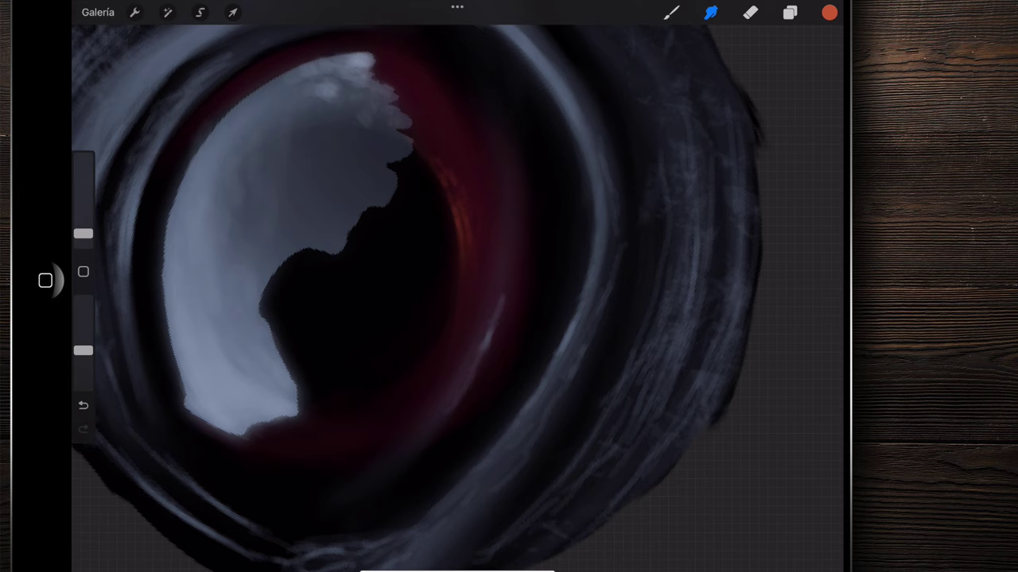
scroll(457, 298, down, 3)
click(671, 12)
scroll(457, 298, up, 4)
drag(83, 243, 82, 237)
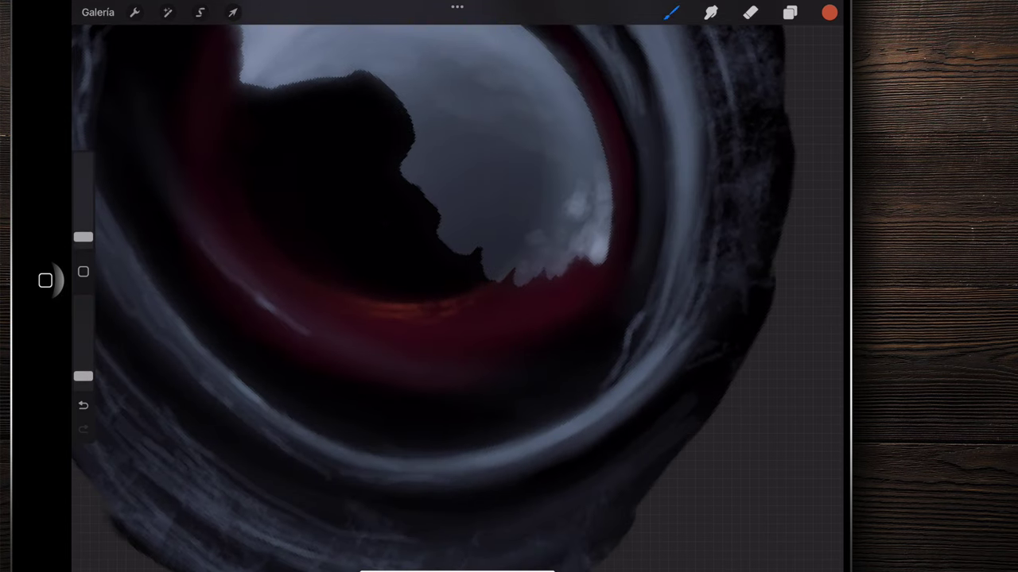
drag(83, 376, 83, 384)
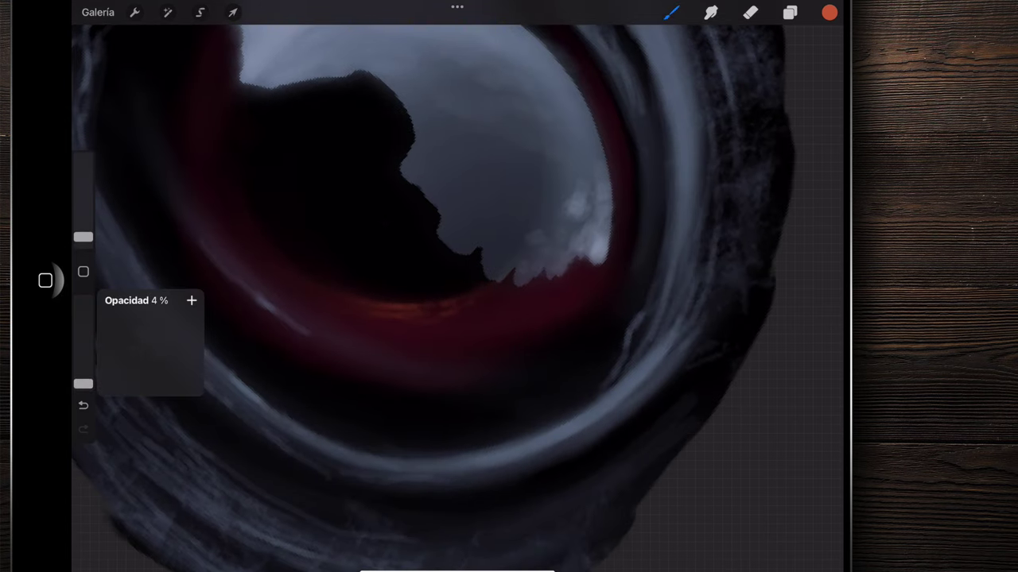
drag(83, 237, 83, 243)
drag(509, 318, 462, 267)
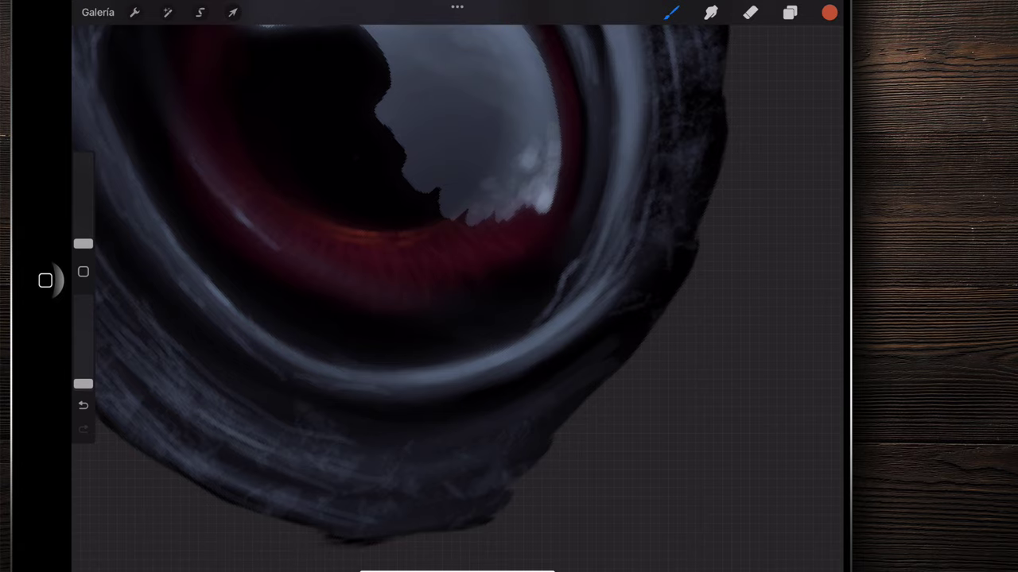
- Eyedrop the pupil's black and raise the brush opacity to 14 %
scroll(398, 199, down, 10)
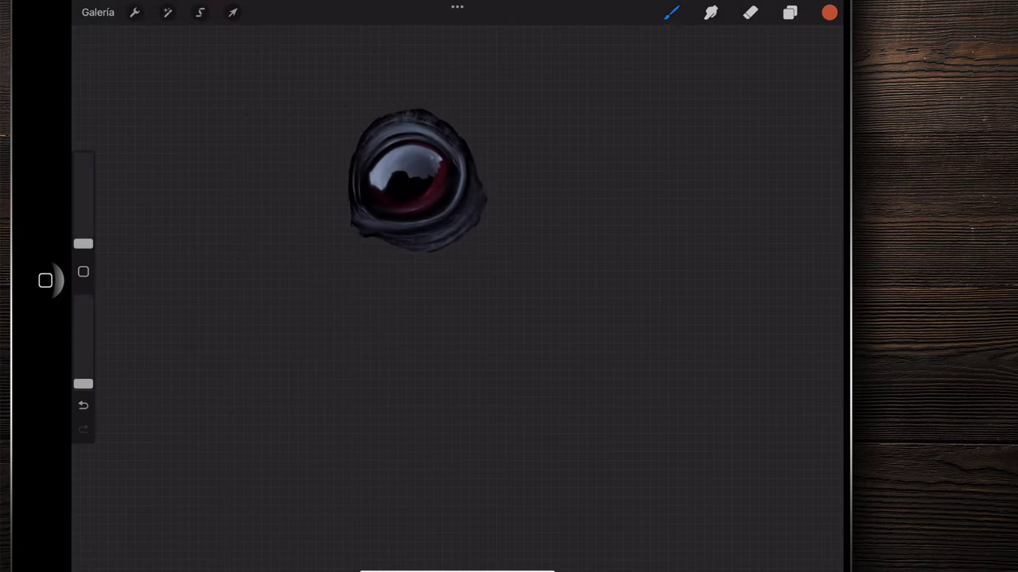
scroll(398, 199, up, 5)
scroll(392, 225, up, 5)
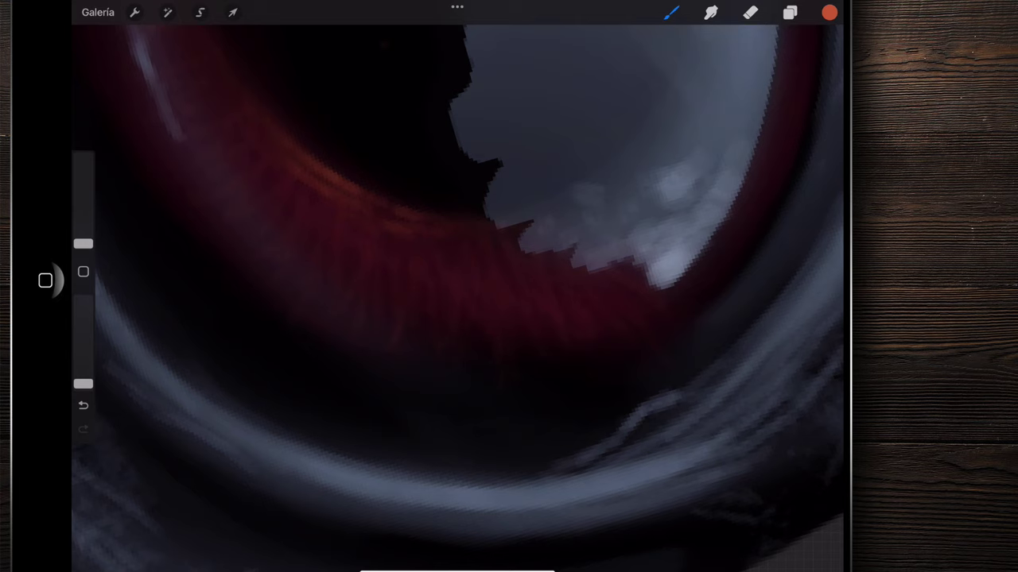
drag(82, 384, 83, 384)
click(371, 109)
drag(83, 385, 82, 369)
- At 16 % opacity, darken the red iris with faint black radial strokes
scroll(233, 168, down, 10)
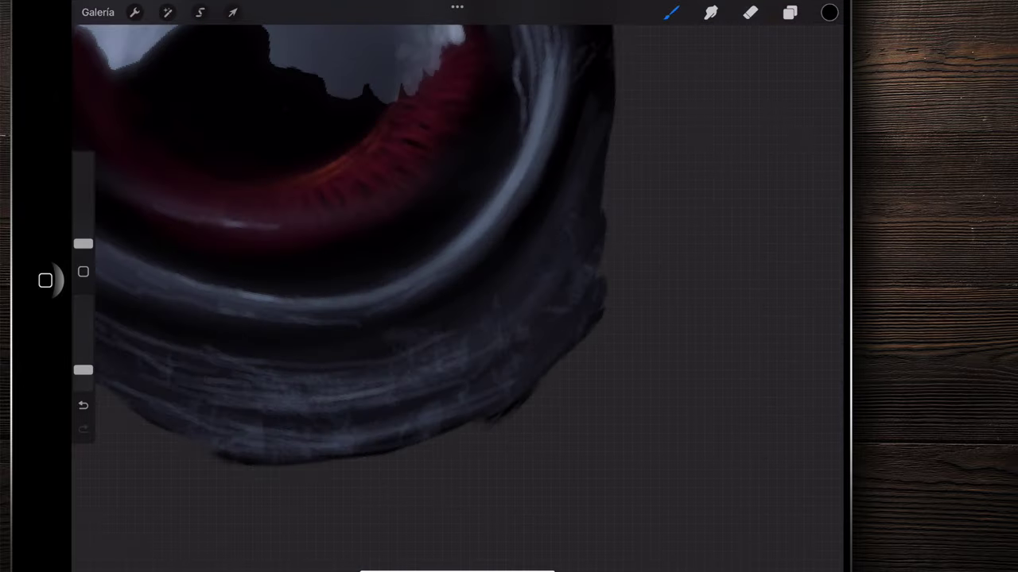
scroll(486, 286, up, 3)
scroll(487, 286, down, 5)
scroll(486, 286, down, 3)
scroll(487, 286, up, 4)
scroll(486, 287, up, 2)
scroll(486, 286, up, 2)
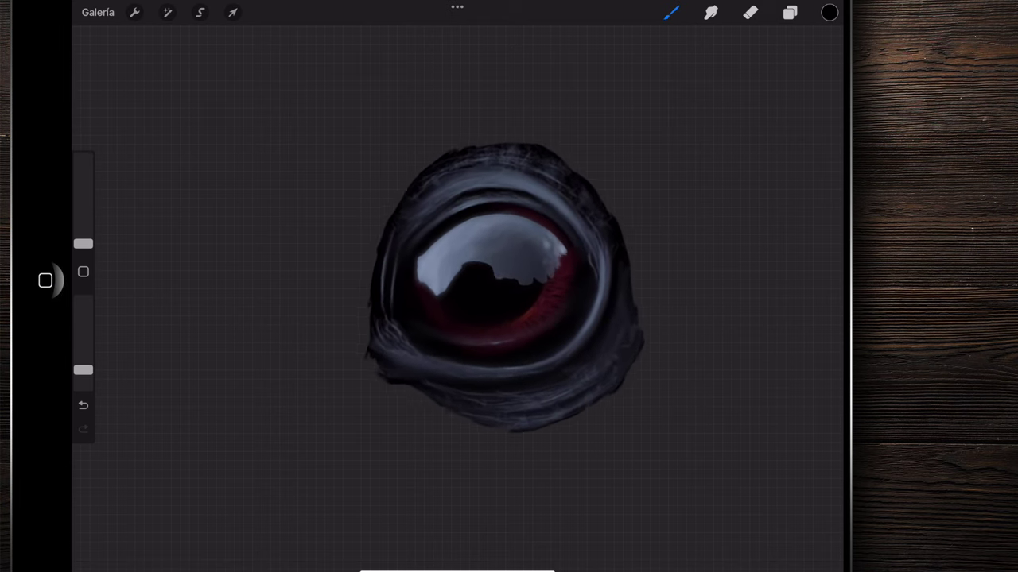
scroll(486, 286, up, 1)
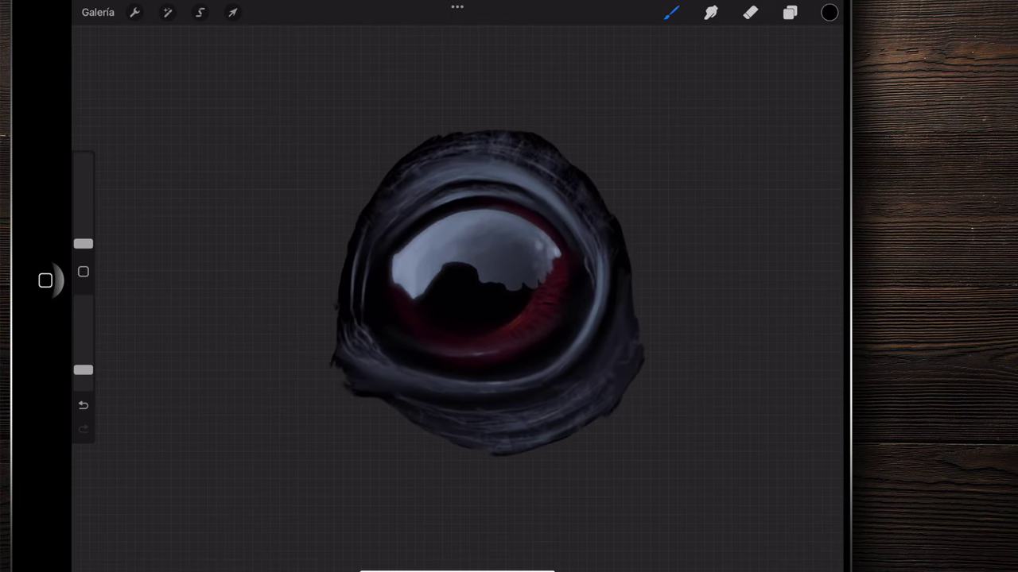
scroll(486, 286, up, 1)
scroll(486, 286, up, 2)
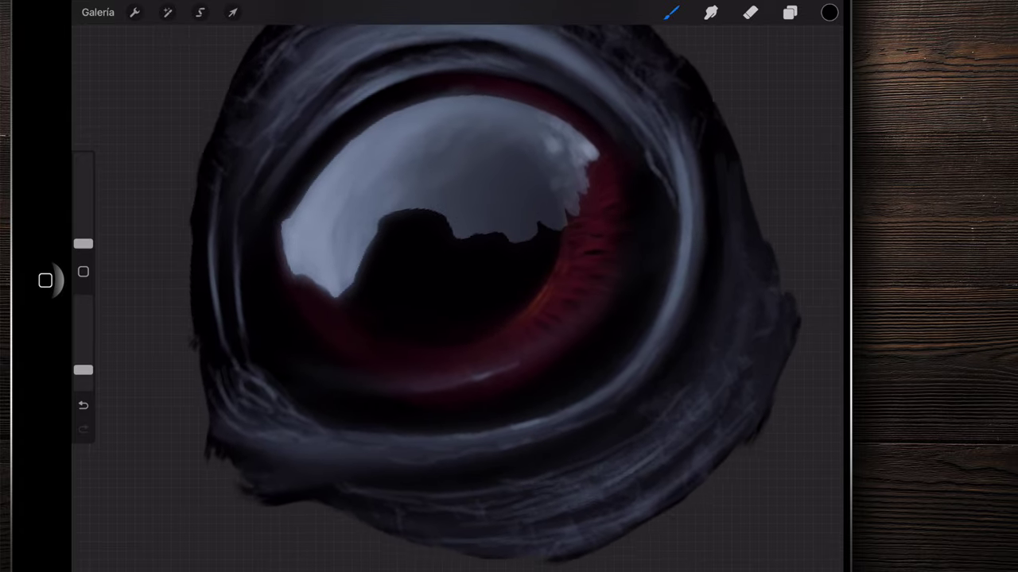
scroll(487, 287, down, 3)
scroll(486, 286, down, 2)
scroll(487, 286, up, 4)
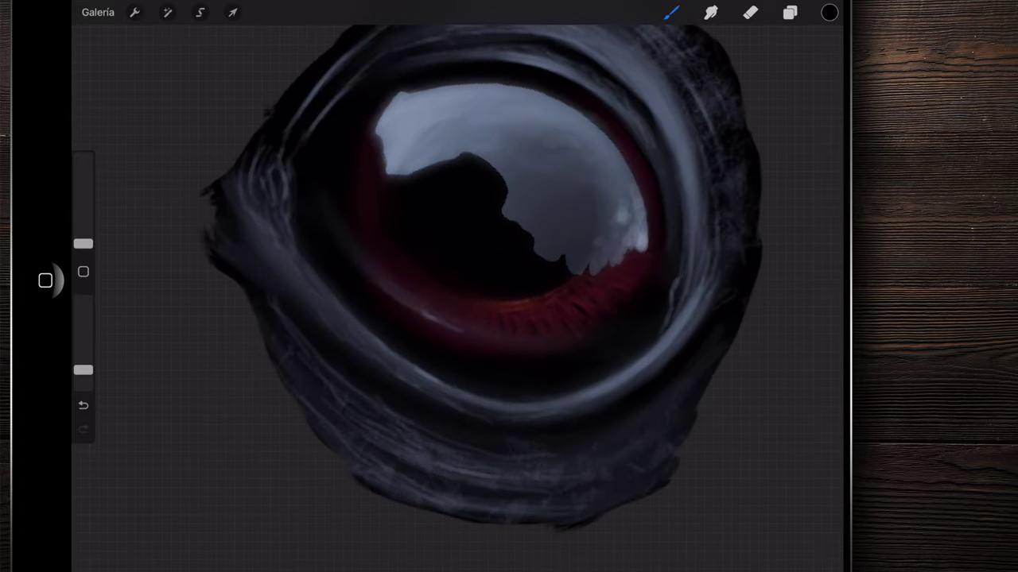
scroll(487, 286, up, 3)
drag(82, 371, 83, 374)
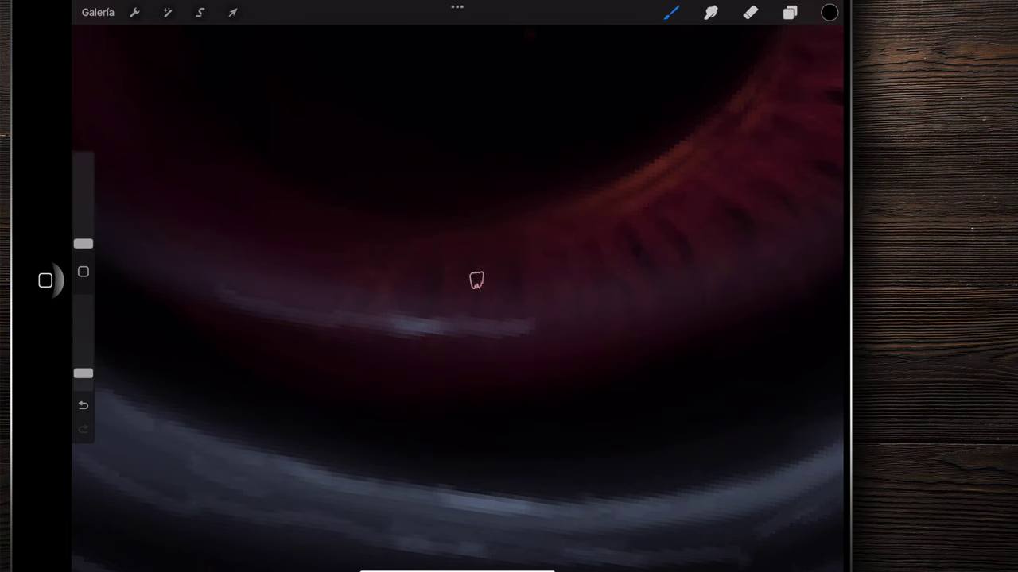
scroll(477, 280, down, 2)
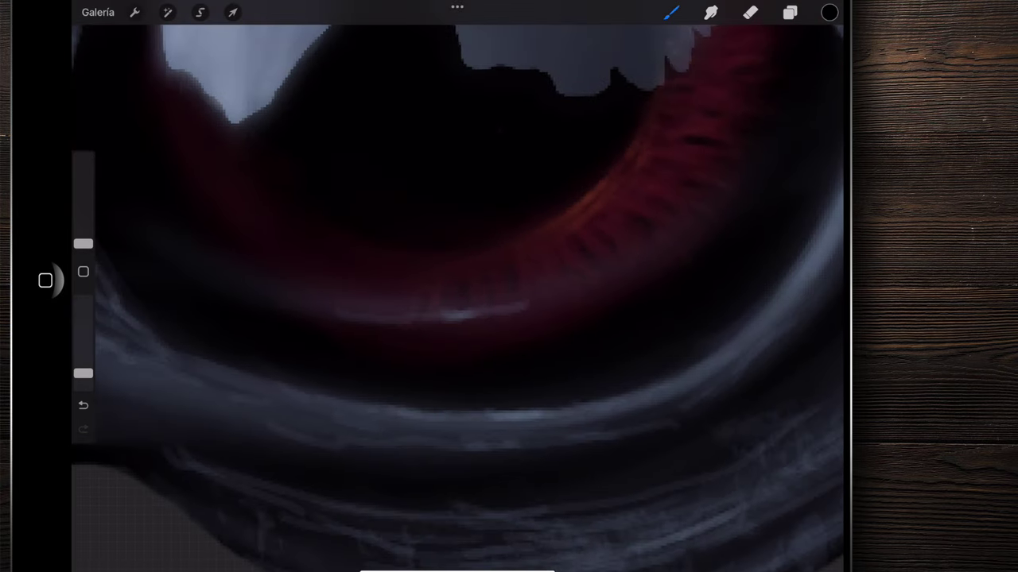
scroll(458, 294, down, 1)
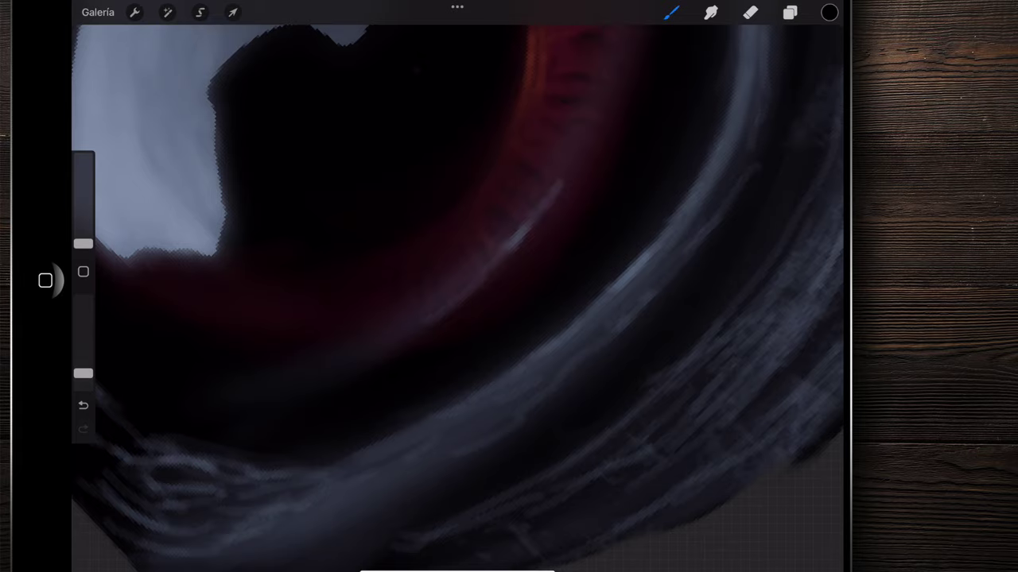
scroll(458, 294, down, 3)
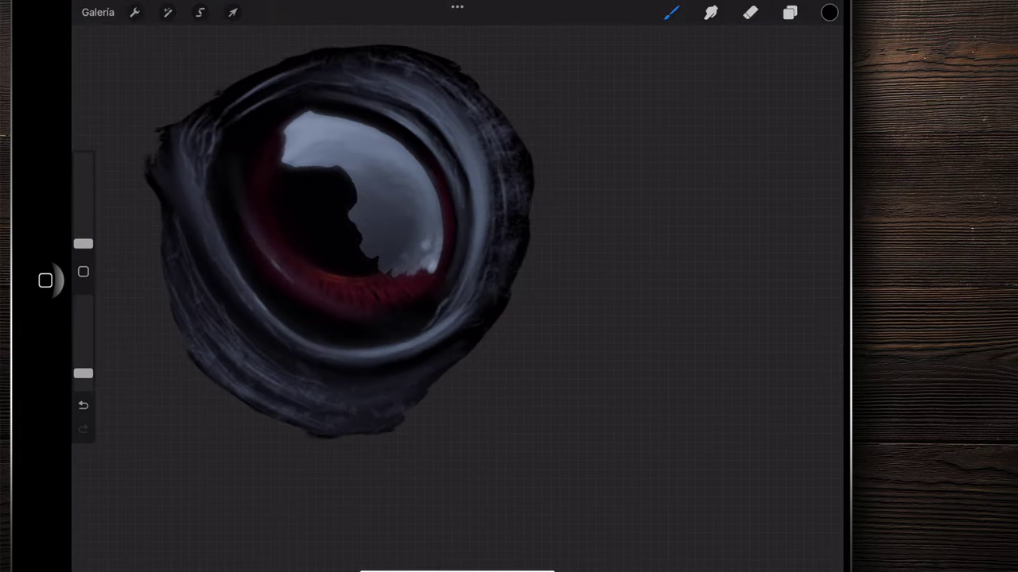
scroll(458, 294, up, 4)
scroll(458, 294, up, 2)
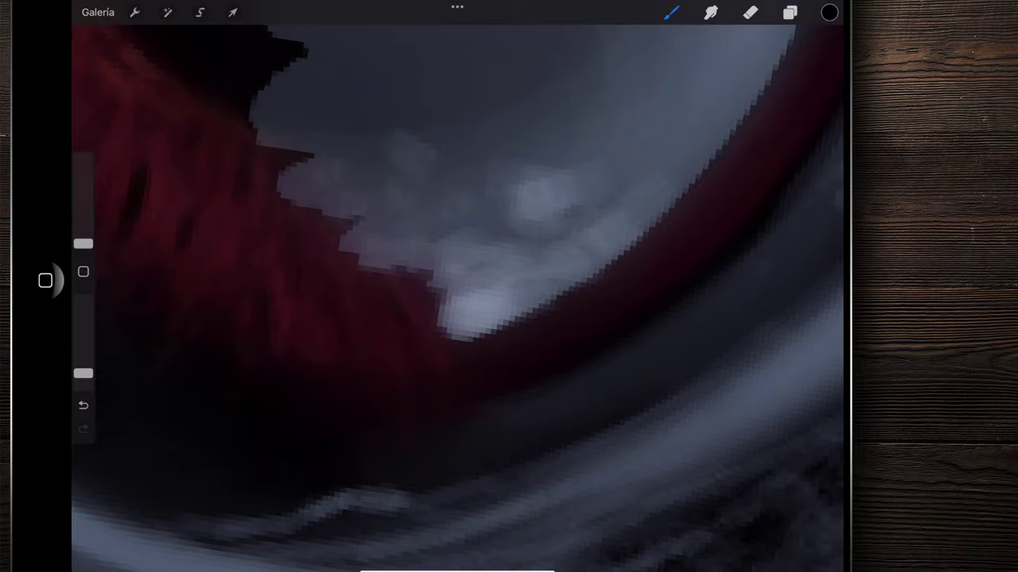
scroll(458, 294, down, 3)
scroll(458, 294, down, 3)
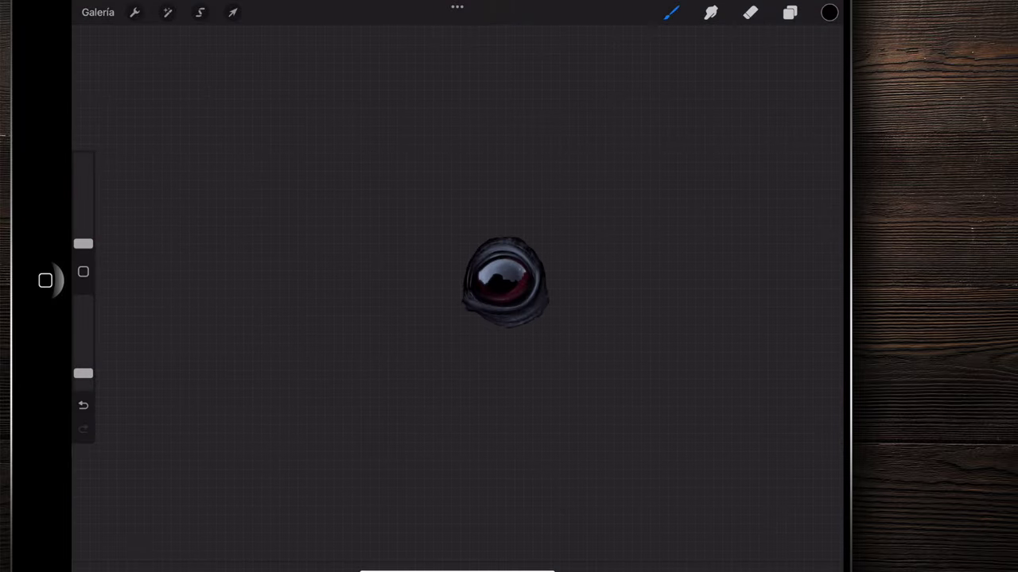
scroll(509, 278, up, 5)
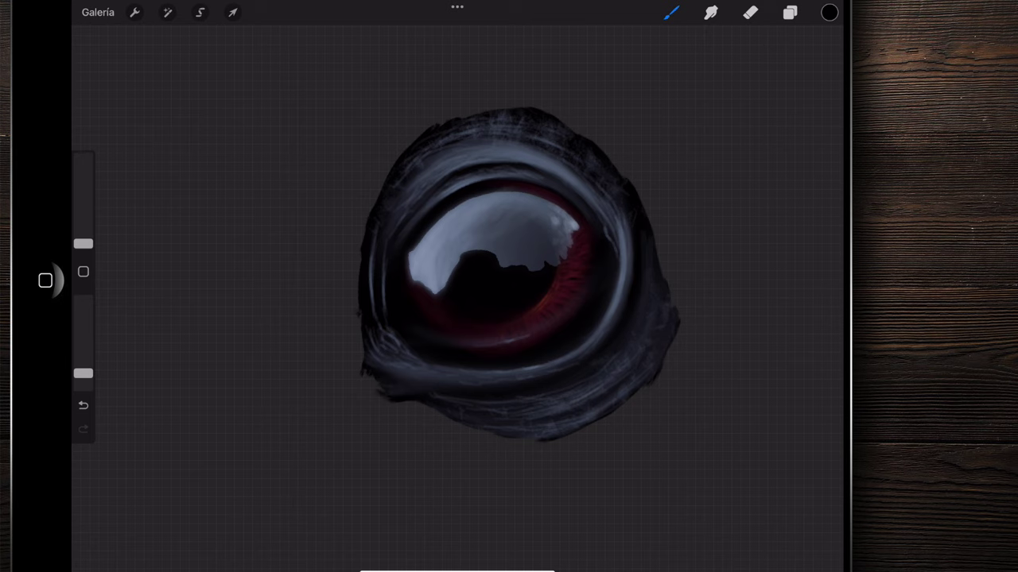
scroll(509, 278, down, 3)
scroll(509, 278, down, 3)
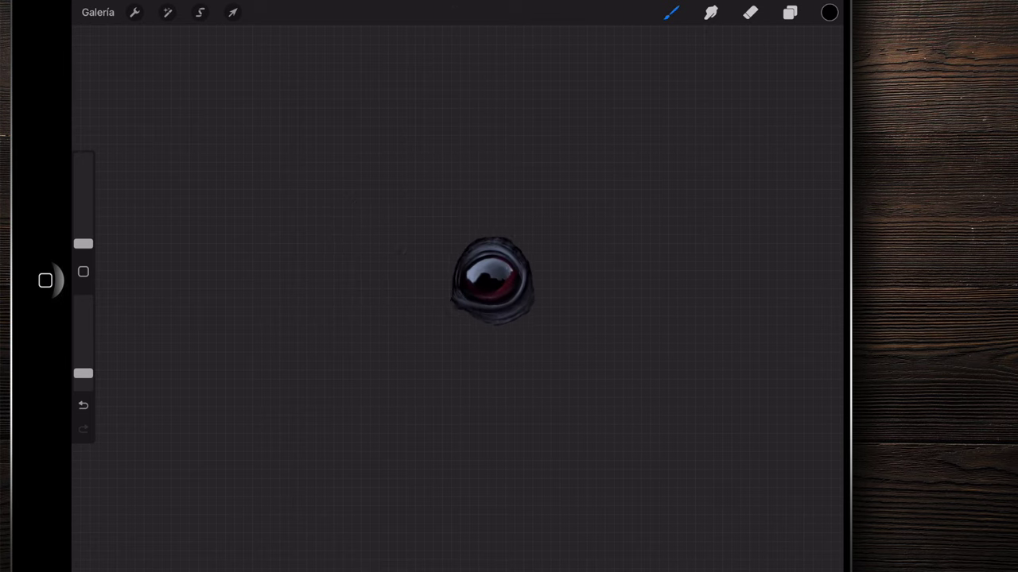
scroll(505, 278, up, 5)
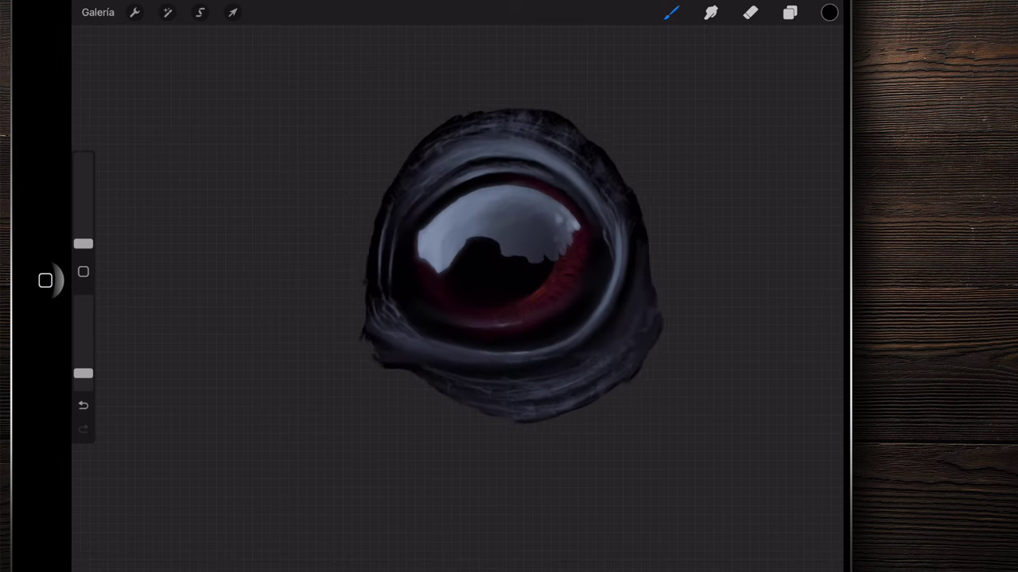
scroll(484, 269, right, 3)
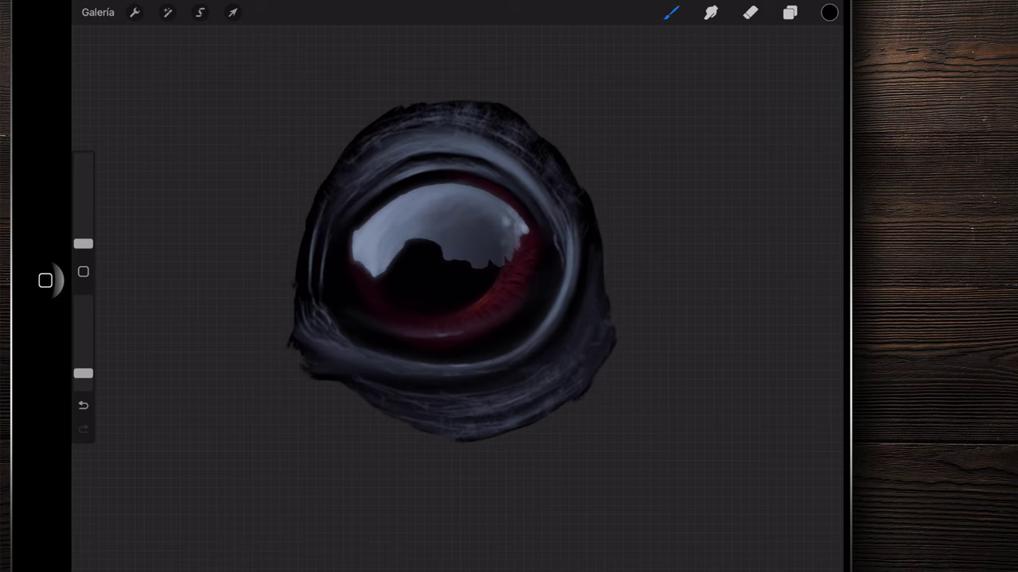
scroll(504, 283, down, 10)
scroll(501, 302, up, 5)
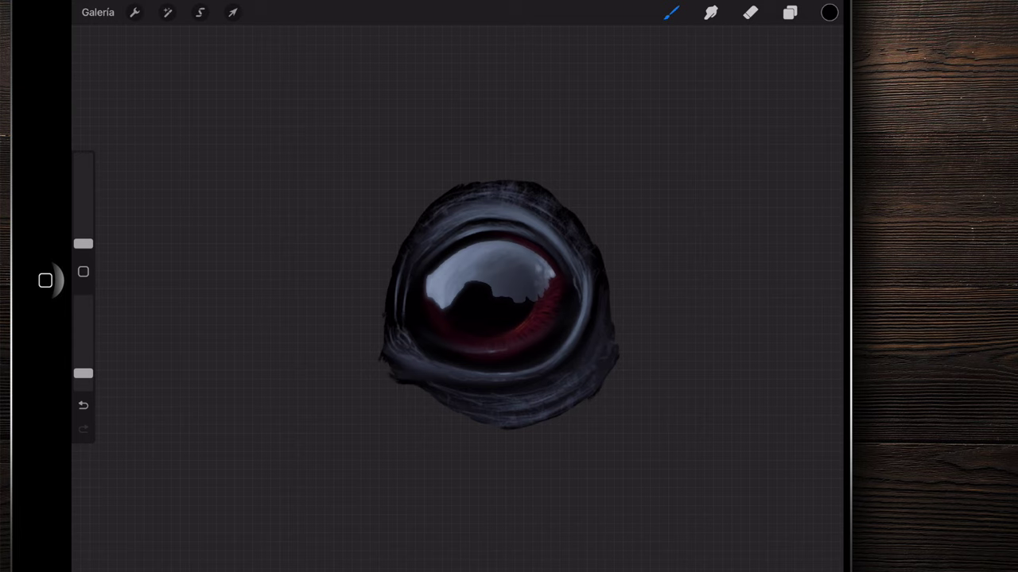
scroll(501, 302, down, 3)
scroll(501, 286, down, 5)
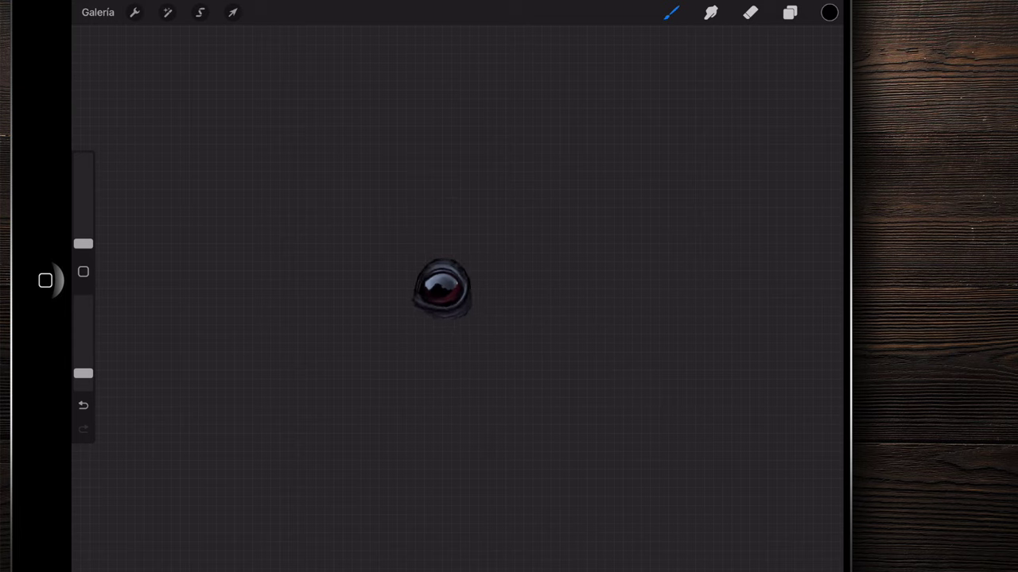
scroll(505, 283, up, 3)
scroll(477, 334, up, 3)
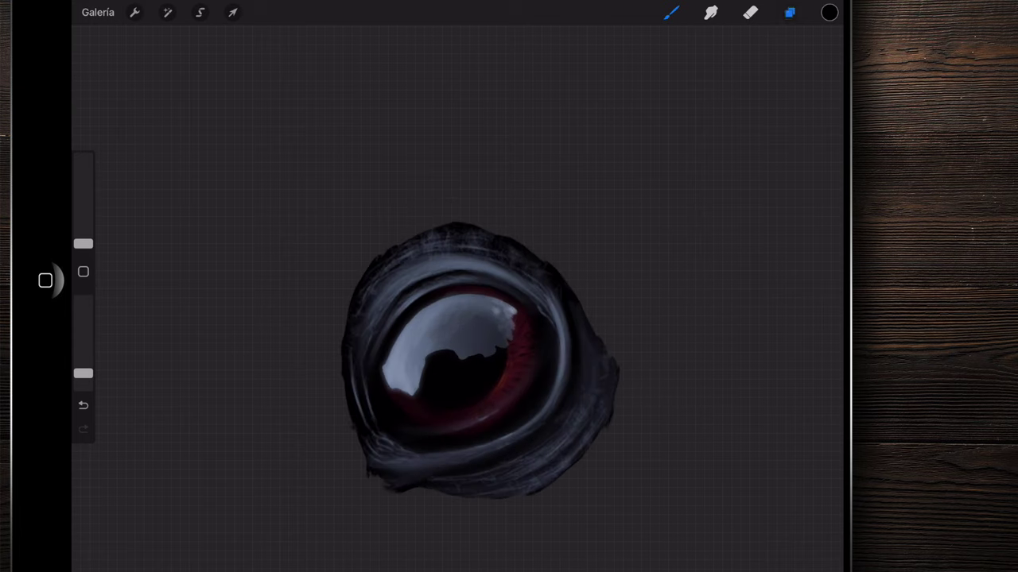
- Merge Capa 5, Capa 3 and Capa 2, then add a new layer above Capa 4
click(789, 12)
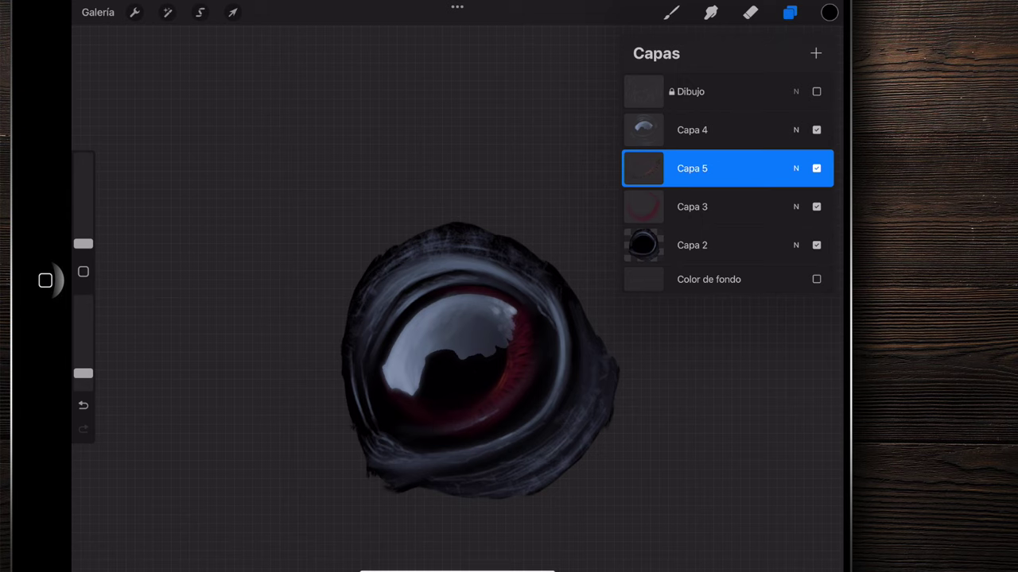
drag(716, 245, 716, 168)
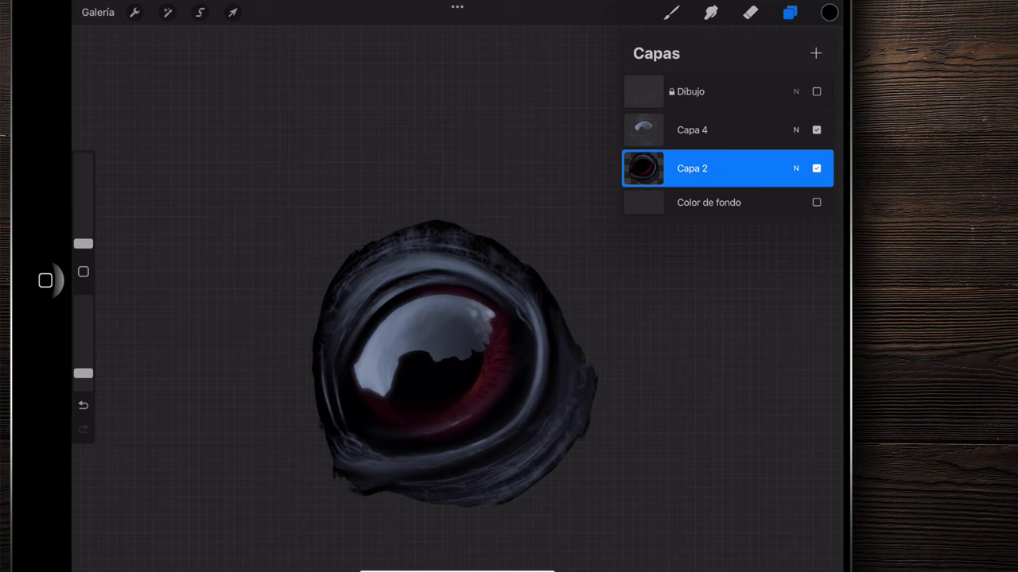
click(715, 129)
click(815, 53)
- Choose the blue-grey swatch as paint colour and undo the last stroke
click(830, 12)
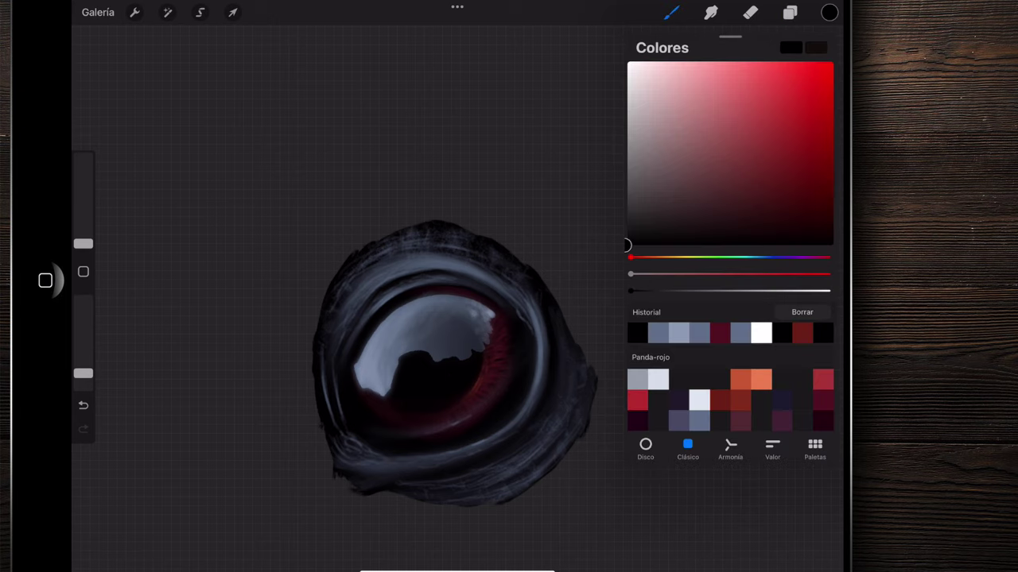
click(699, 421)
click(829, 12)
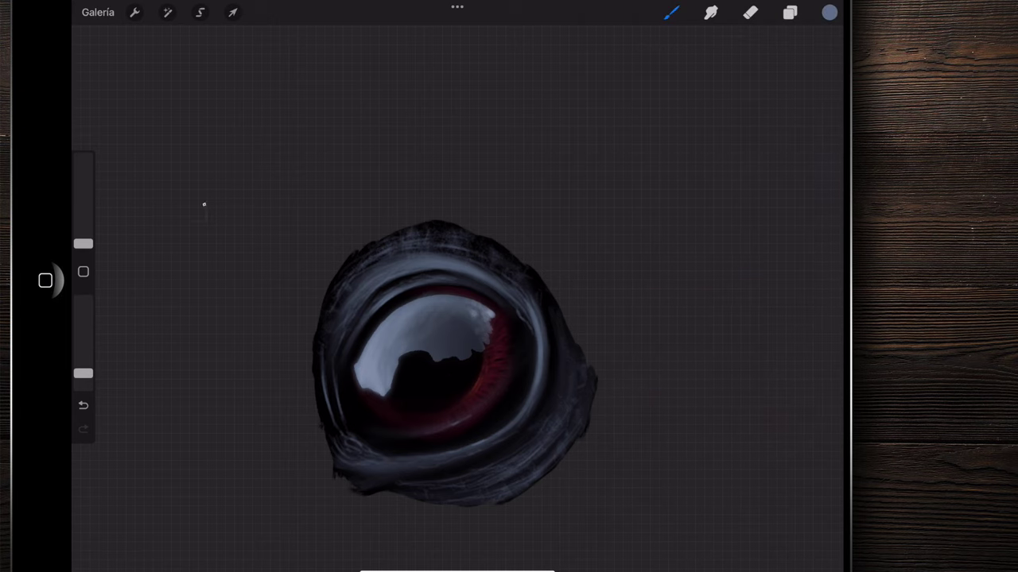
key(ctrl+z)
- Brighten and widen the upper part of the thin rim stroke
scroll(457, 365, up, 5)
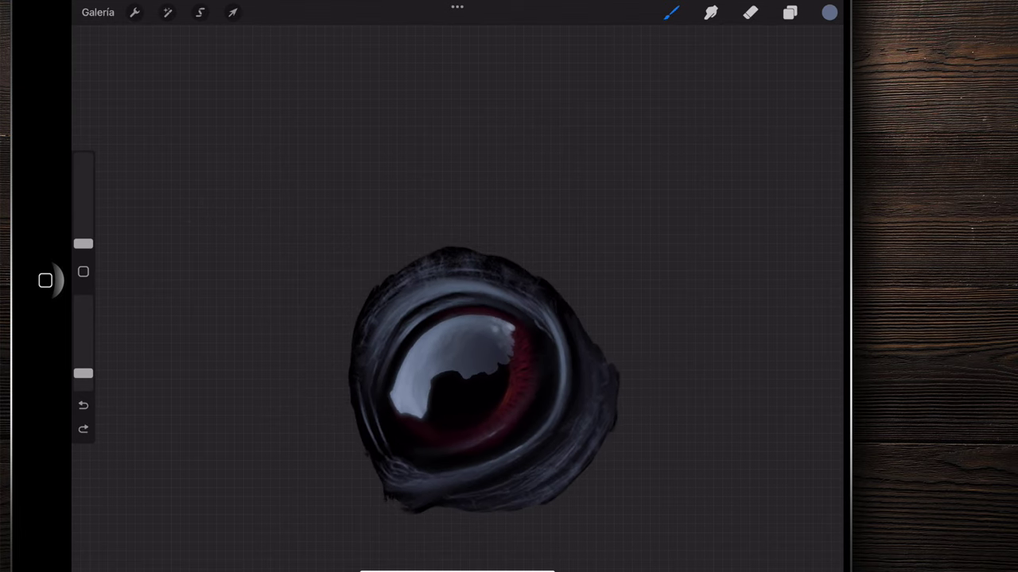
scroll(572, 414, up, 2)
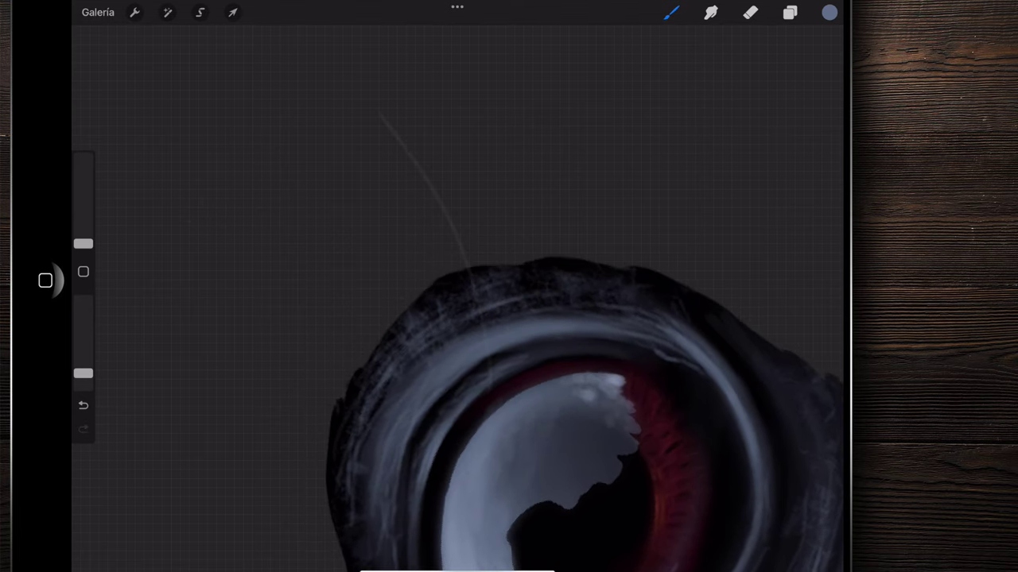
scroll(477, 278, up, 3)
scroll(477, 278, up, 3)
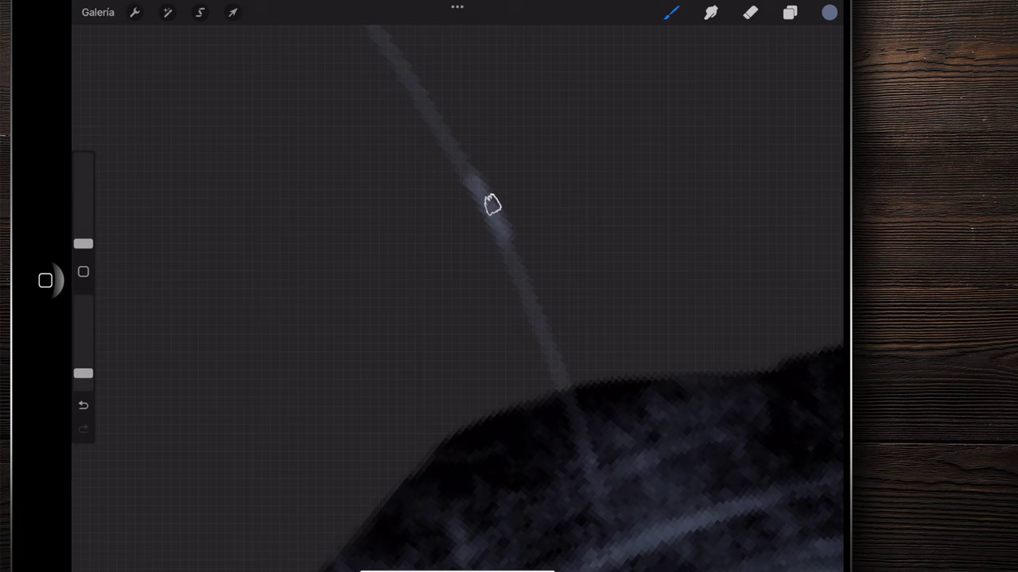
drag(390, 56, 479, 191)
scroll(517, 318, down, 1)
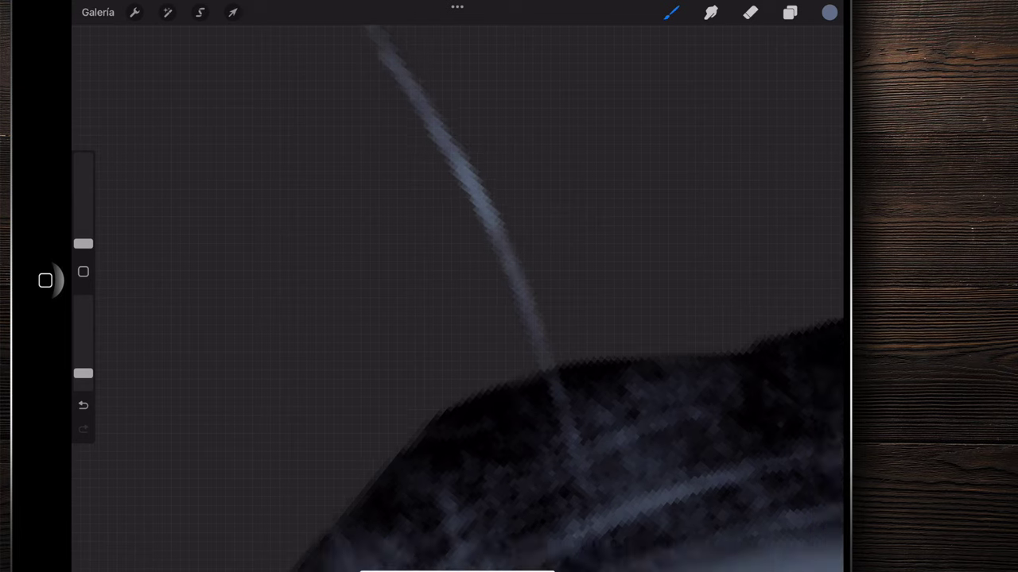
scroll(516, 318, down, 3)
scroll(477, 318, down, 2)
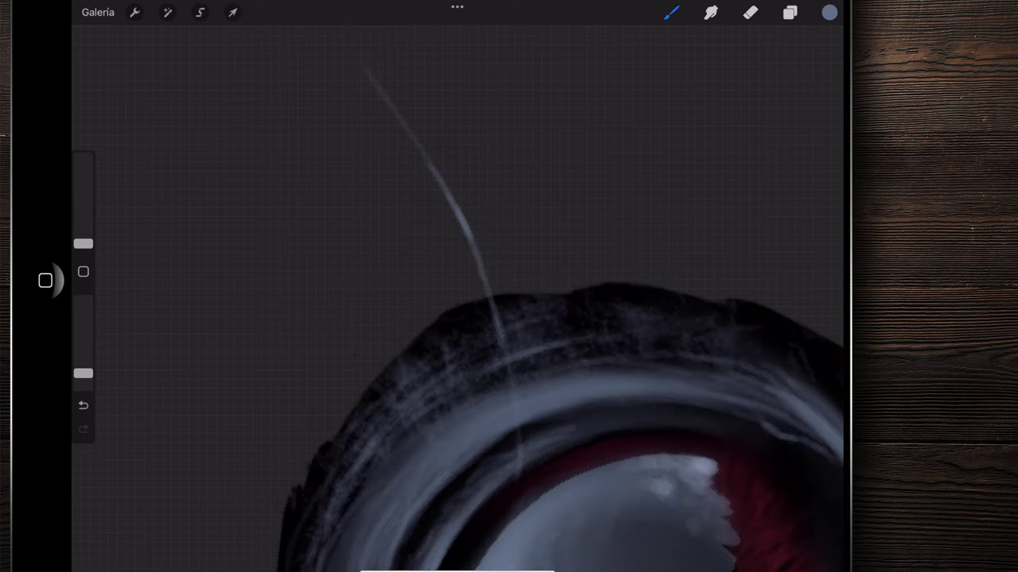
scroll(477, 318, up, 2)
scroll(509, 358, down, 2)
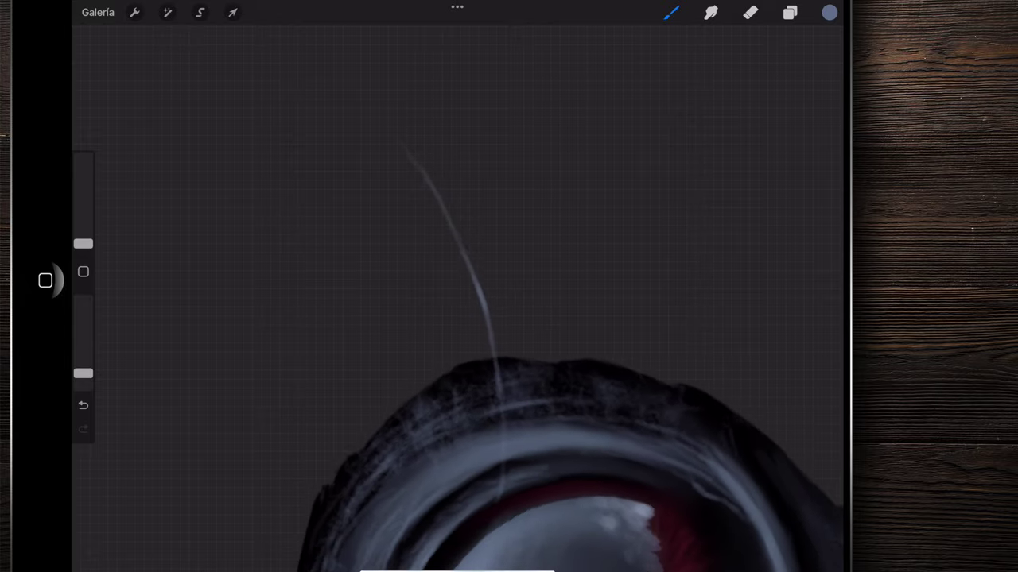
scroll(509, 358, down, 3)
scroll(509, 358, down, 3)
scroll(509, 318, down, 2)
scroll(508, 318, down, 2)
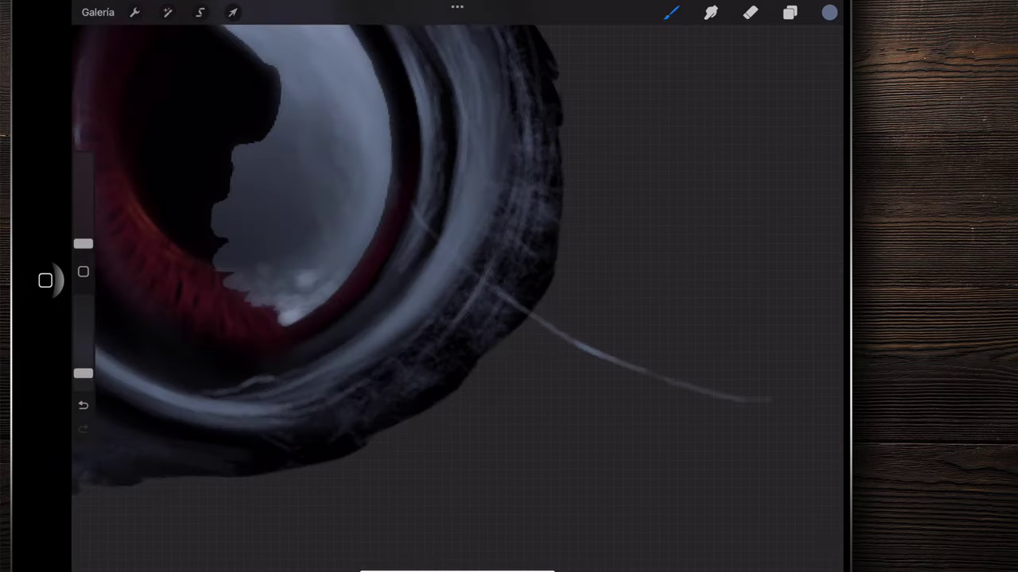
- Paint a thin curved stroke off the eye's lower rim
drag(425, 325, 460, 485)
scroll(509, 286, down, 3)
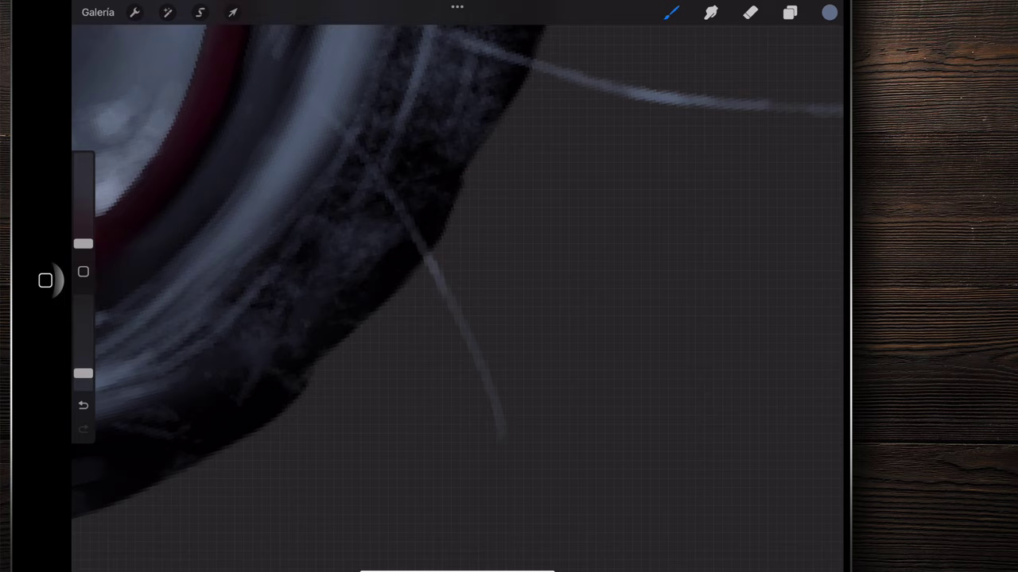
scroll(457, 287, up, 3)
scroll(457, 286, down, 3)
scroll(422, 223, up, 2)
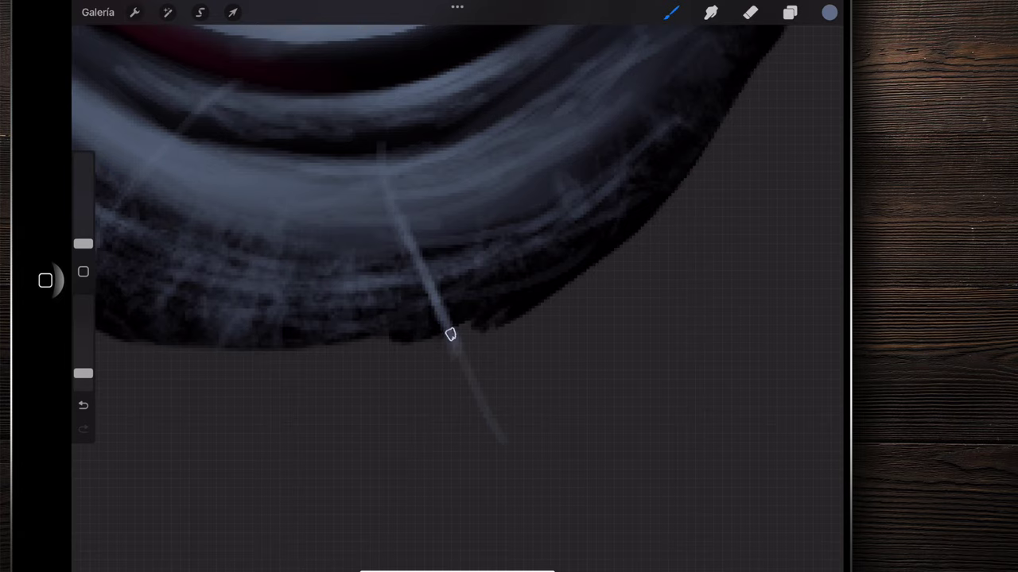
scroll(457, 286, down, 3)
scroll(457, 286, down, 3)
scroll(457, 286, down, 2)
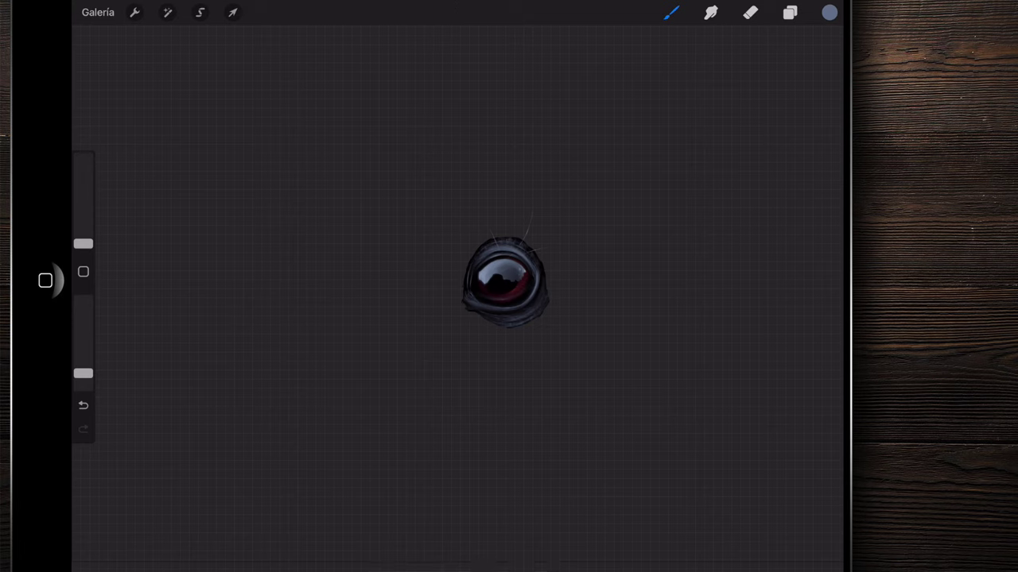
scroll(505, 282, up, 3)
scroll(504, 282, down, 2)
click(790, 12)
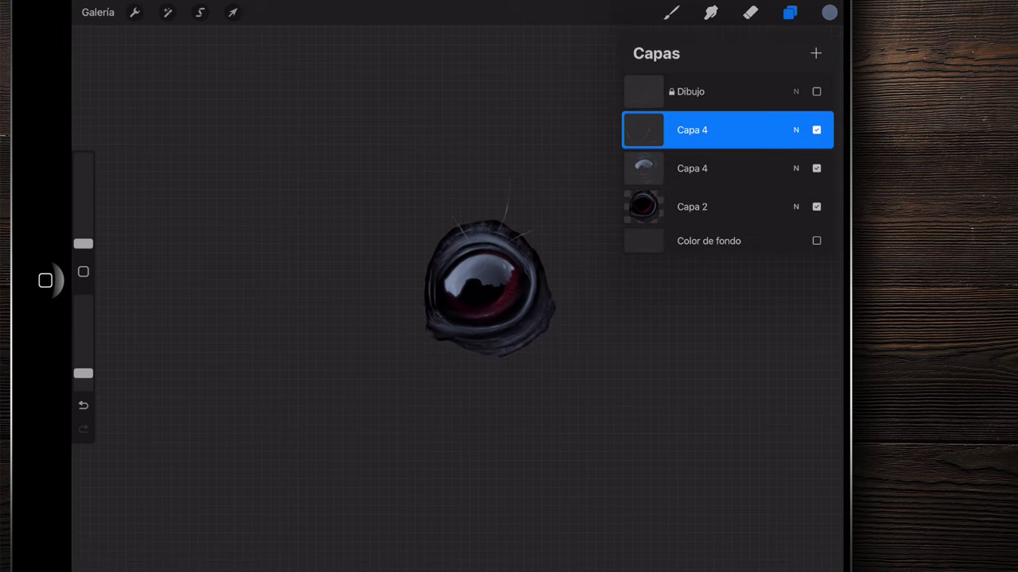
- Toggle the Dibujo sketch on and off to compare, leaving it visible
click(816, 92)
scroll(477, 278, down, 3)
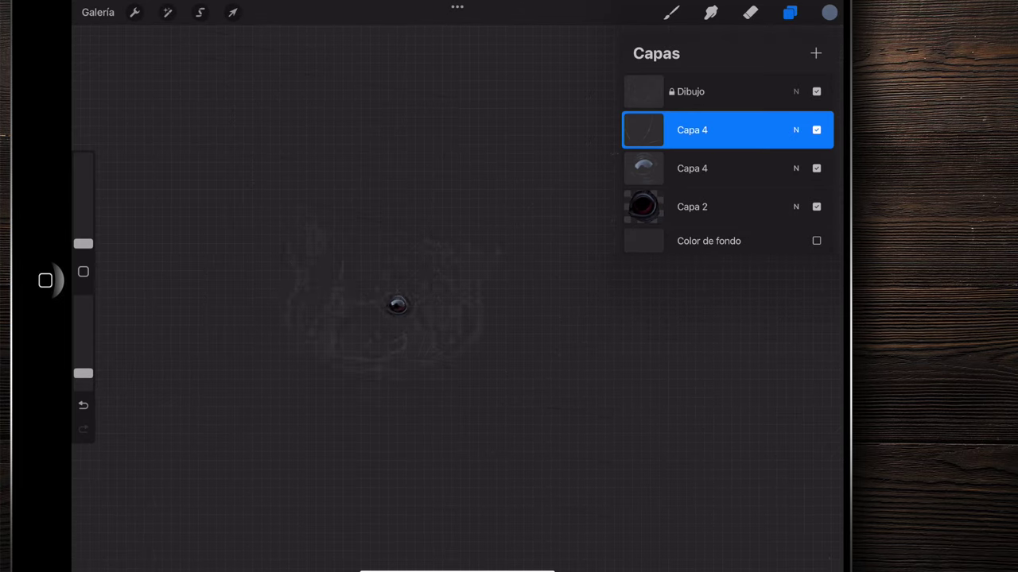
scroll(477, 279, up, 4)
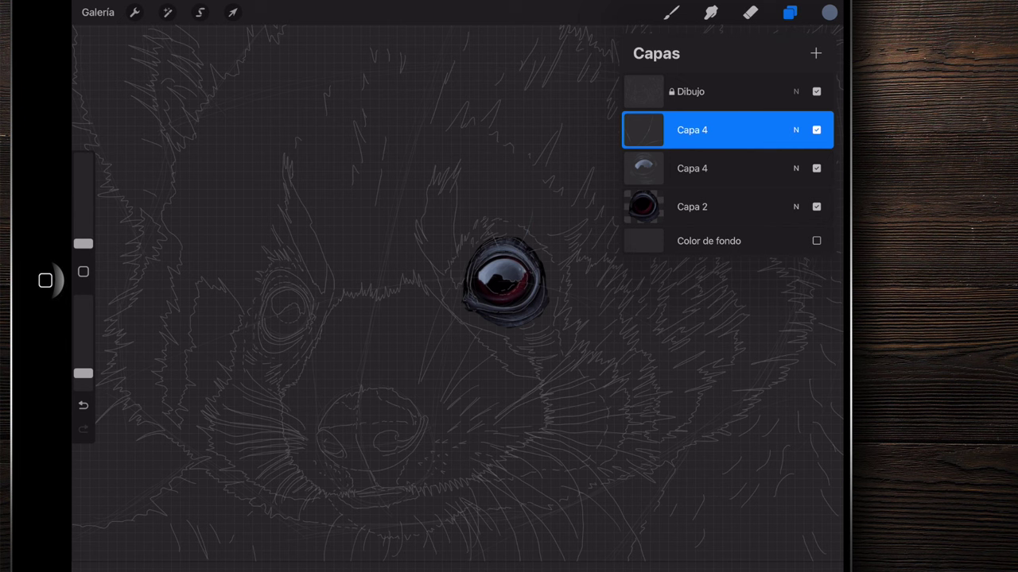
scroll(469, 294, down, 5)
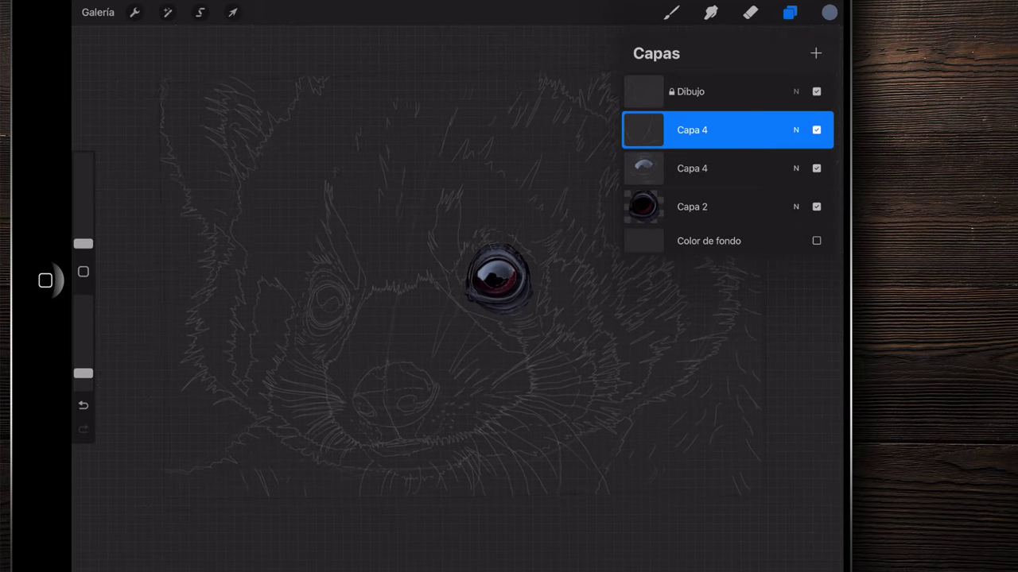
scroll(477, 286, up, 5)
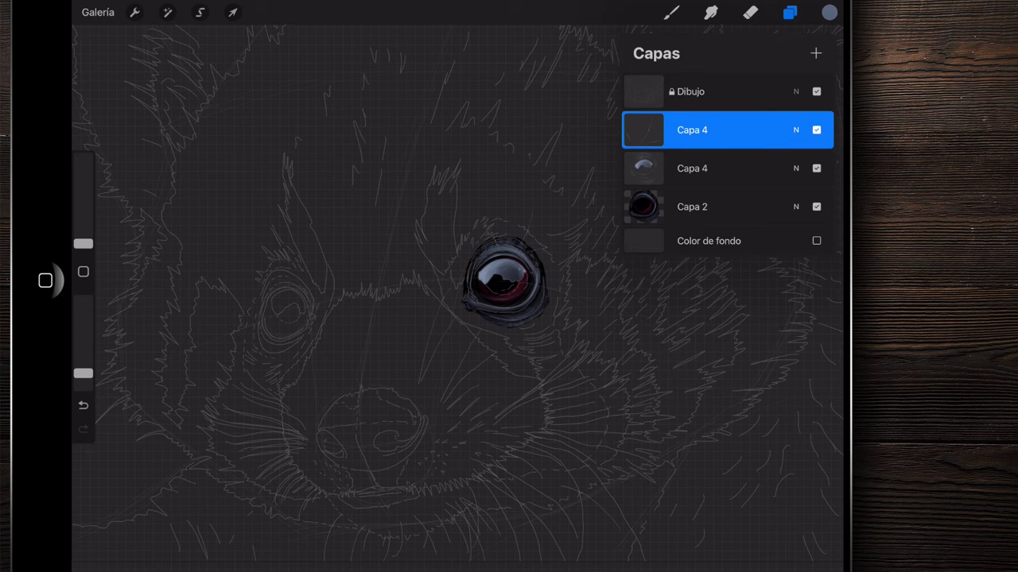
scroll(270, 308, up, 5)
scroll(270, 309, up, 3)
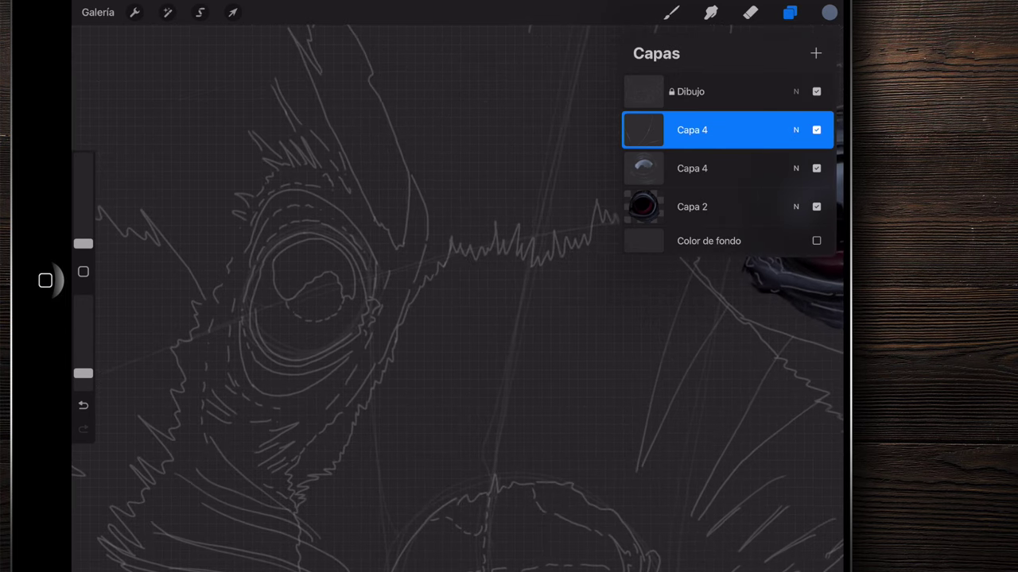
scroll(493, 286, down, 5)
scroll(493, 287, down, 2)
click(816, 92)
scroll(501, 270, up, 5)
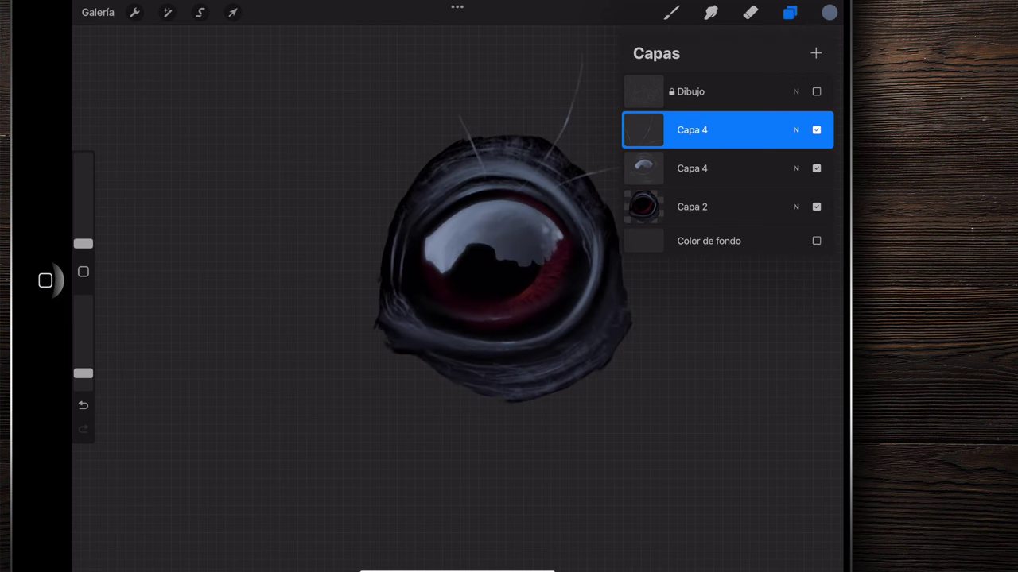
scroll(501, 278, down, 5)
scroll(501, 278, up, 2)
click(816, 91)
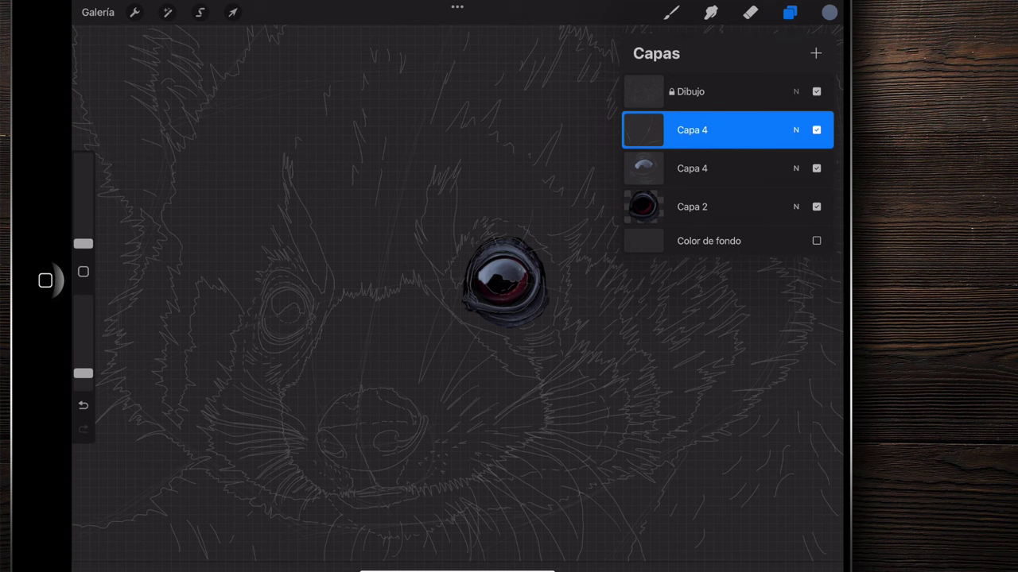
- Select Capa 2 and toggle Capa 2 and Capa 4 visibility to compare, ending with both shown
click(692, 207)
click(816, 206)
click(816, 206)
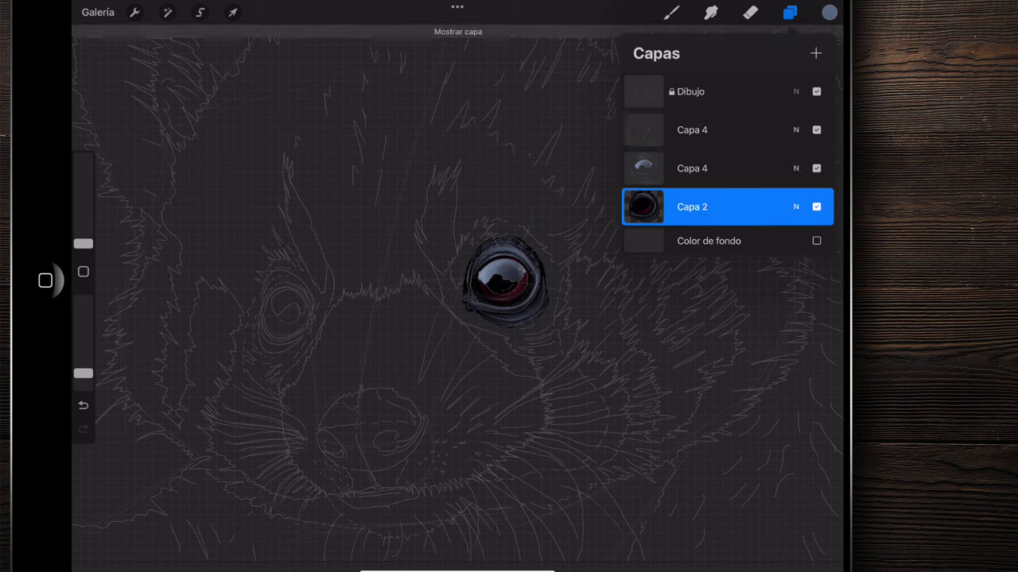
click(816, 207)
click(816, 168)
click(816, 207)
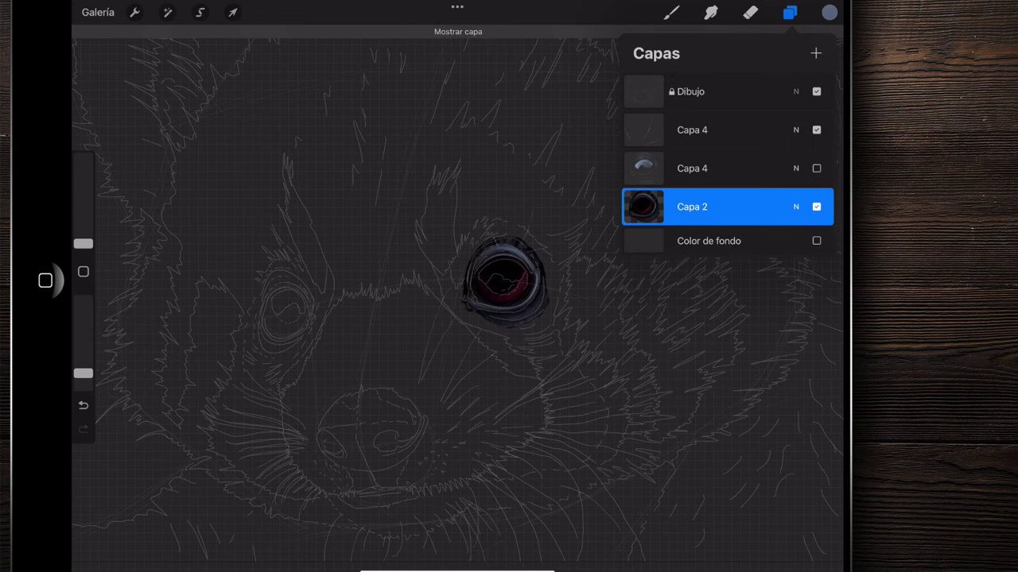
scroll(286, 310, up, 10)
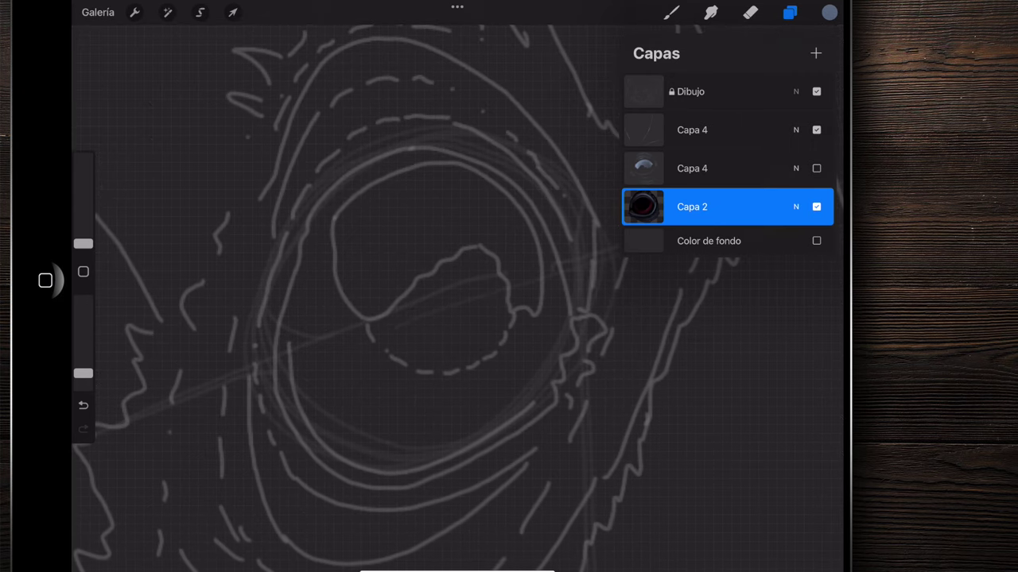
scroll(357, 302, down, 5)
scroll(358, 302, down, 5)
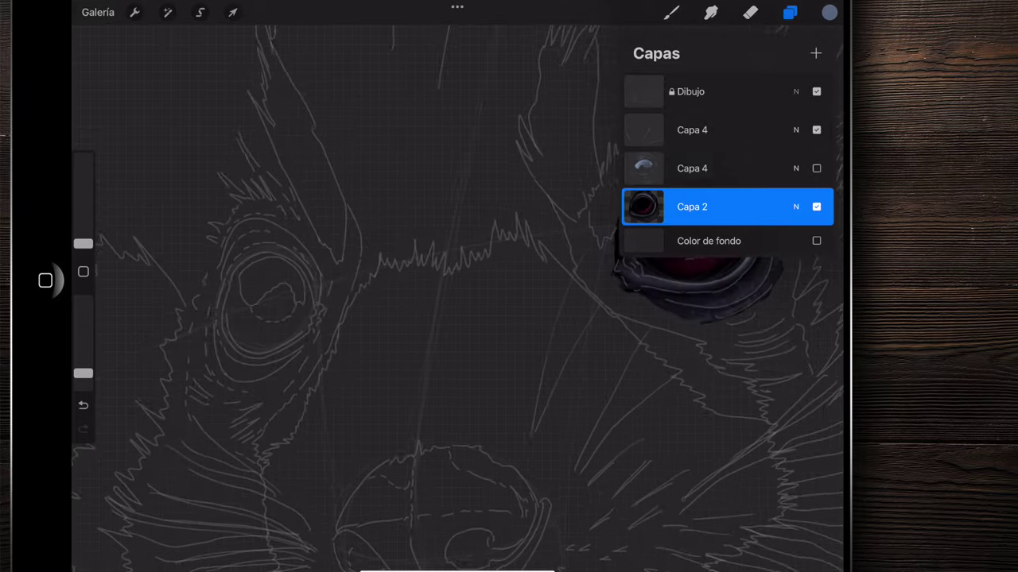
click(816, 168)
- Hide the sketch and zoom in and out on the painted eye alone
scroll(532, 262, right, 1)
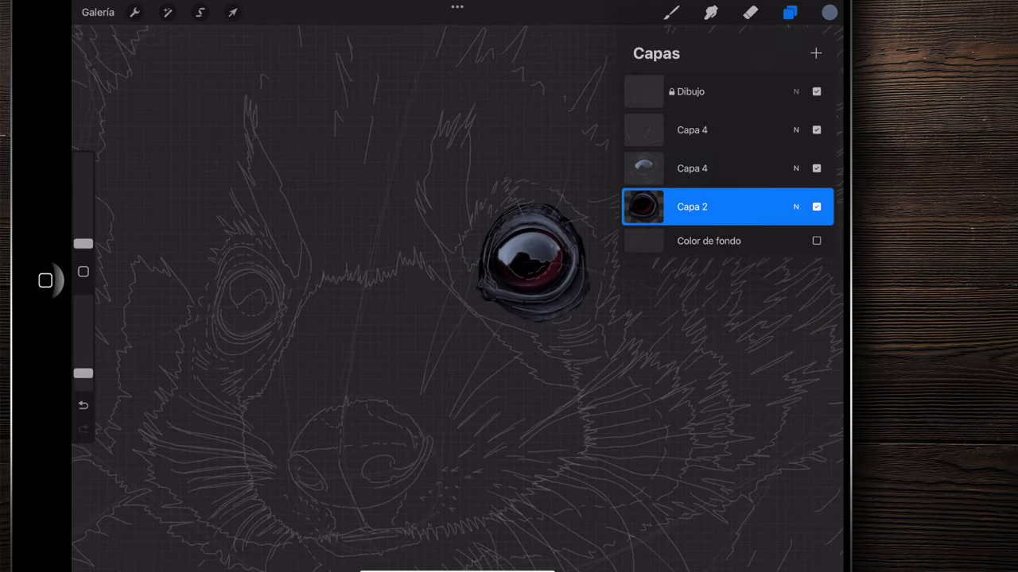
scroll(357, 302, up, 5)
scroll(358, 302, down, 4)
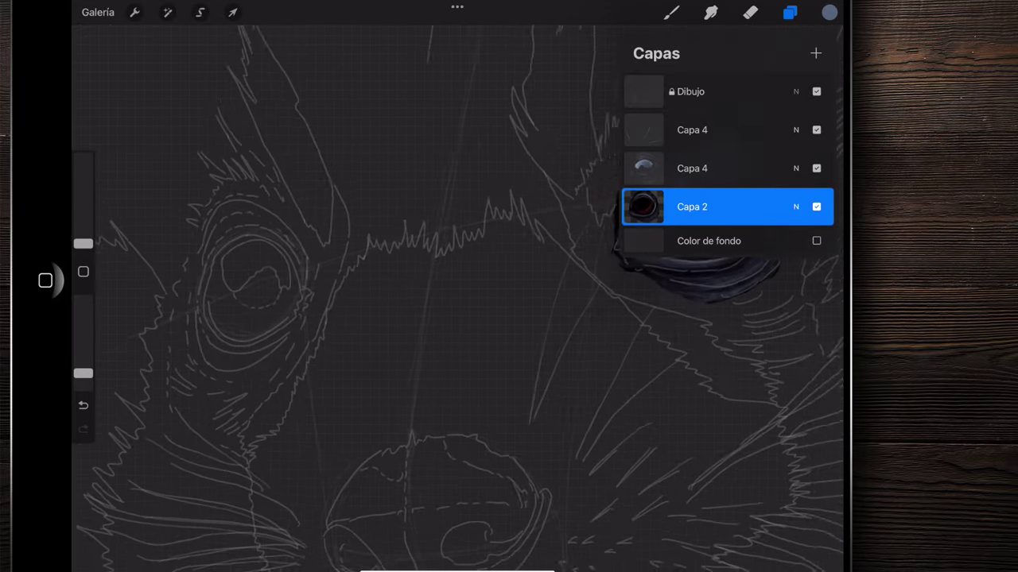
scroll(477, 278, down, 3)
scroll(477, 278, up, 2)
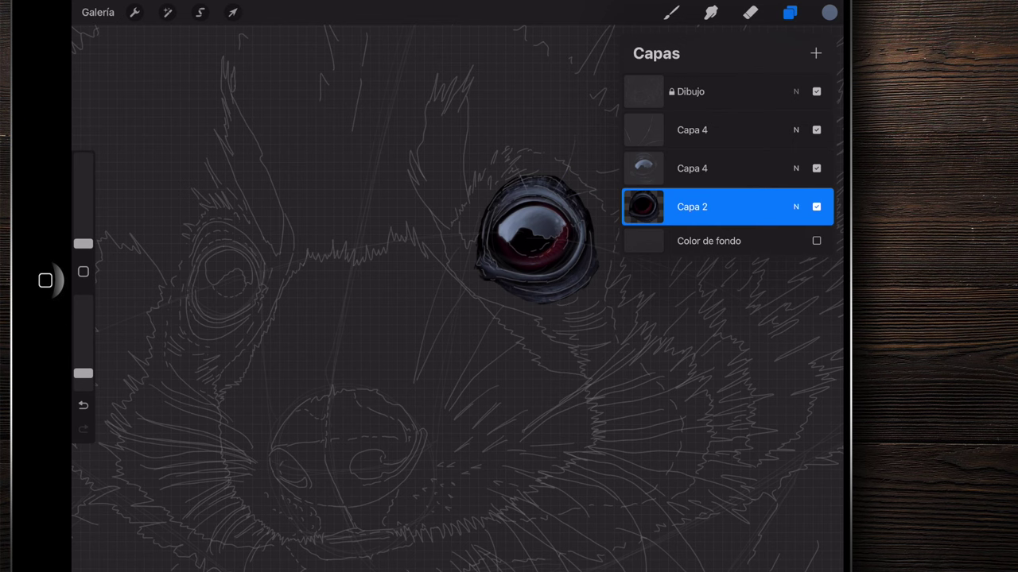
scroll(429, 369, down, 3)
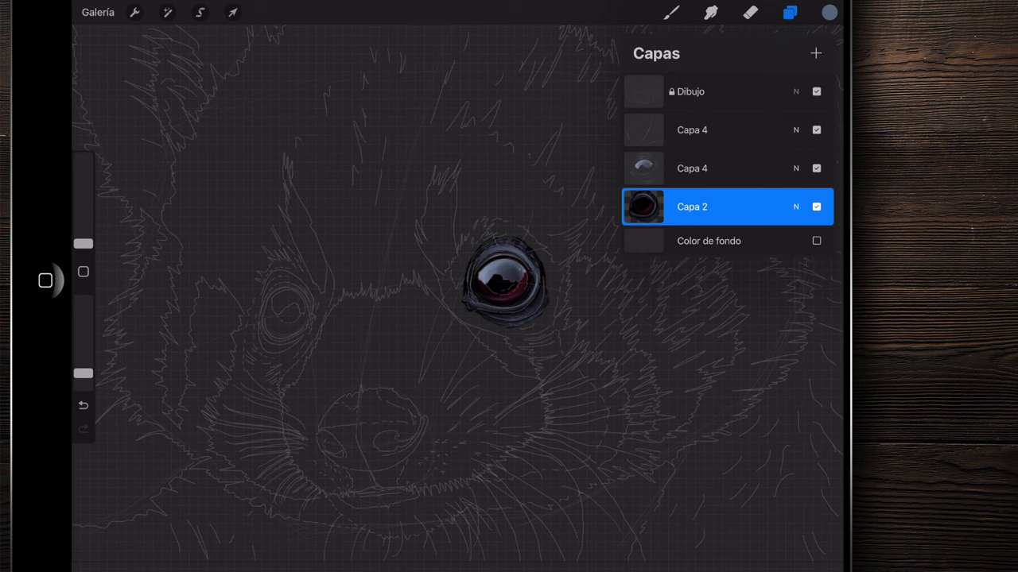
click(817, 91)
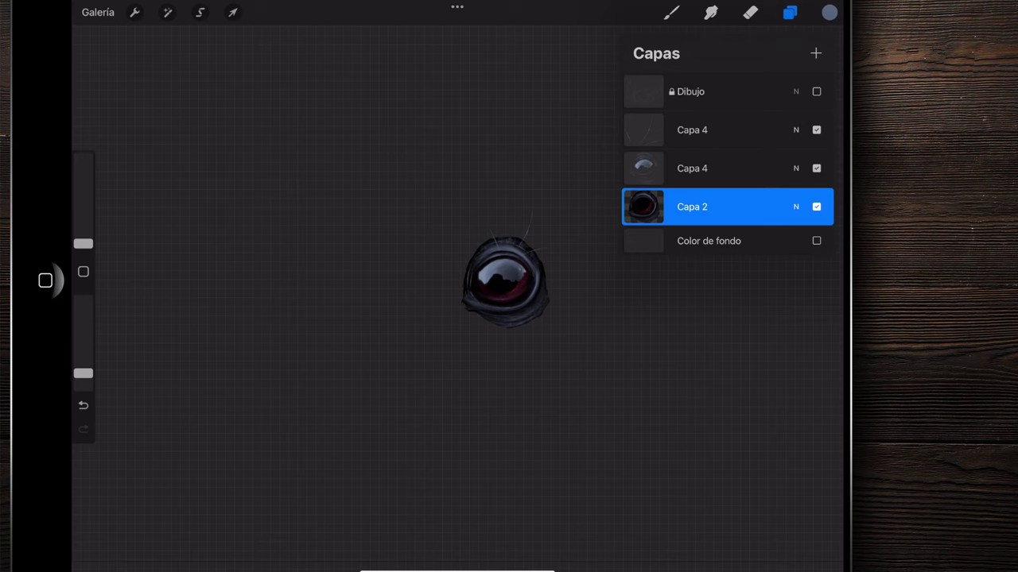
drag(505, 283, 602, 262)
scroll(624, 266, up, 2)
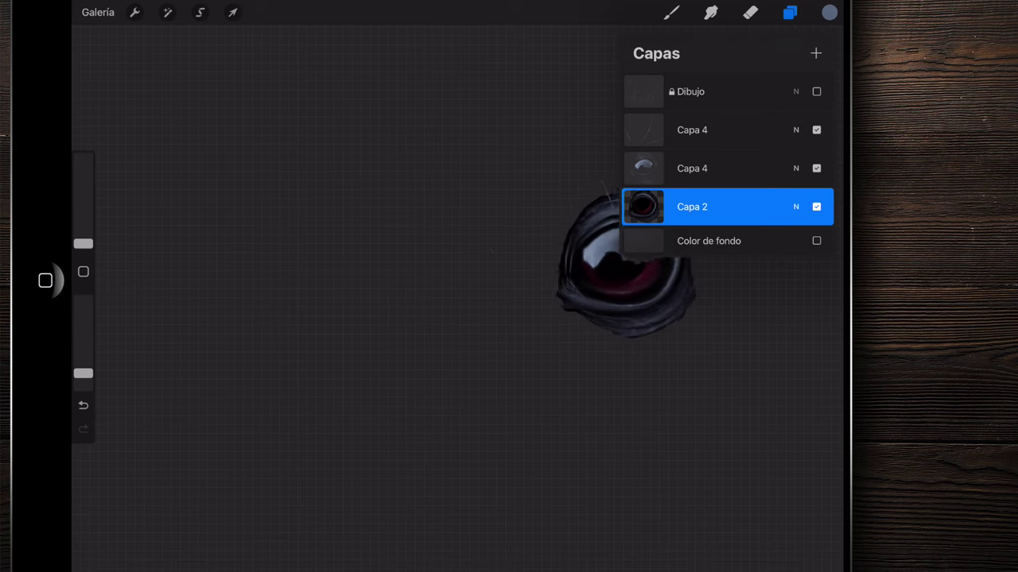
drag(625, 266, 495, 291)
scroll(495, 290, down, 2)
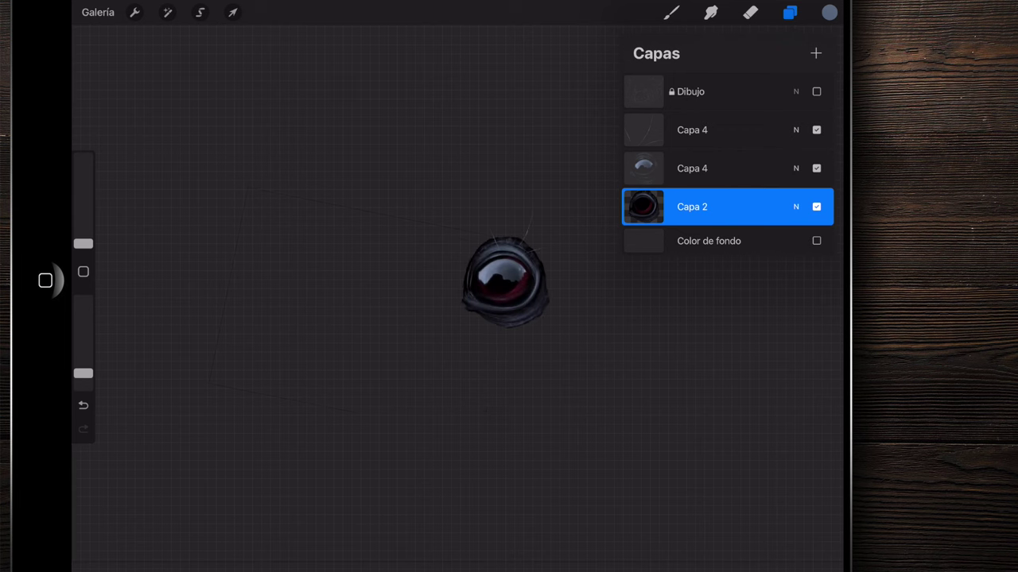
- Show the Dibujo sketch again and bring the sketched nose into view
click(815, 91)
scroll(477, 295, down, 2)
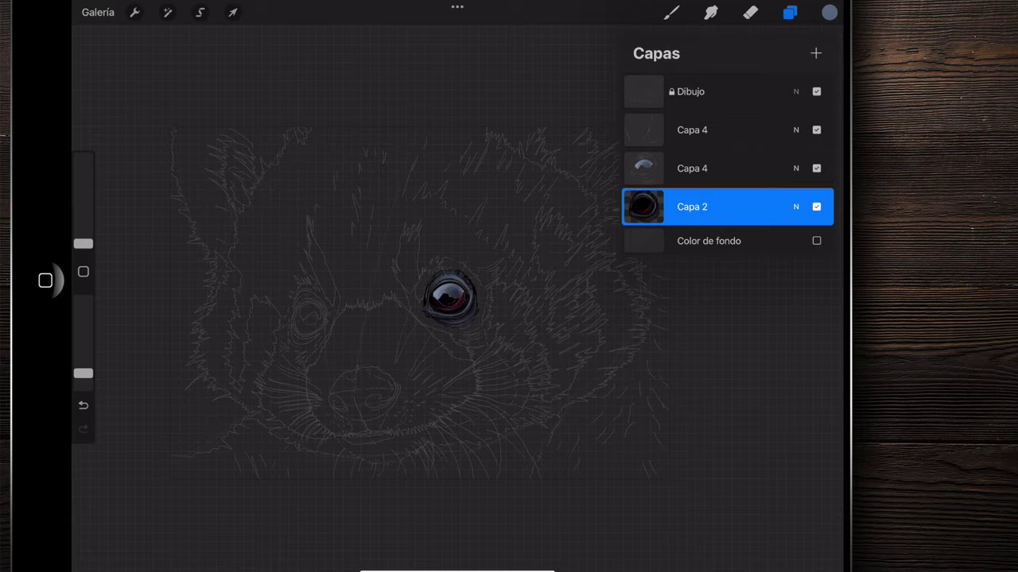
scroll(451, 296, up, 5)
drag(420, 329, 374, 340)
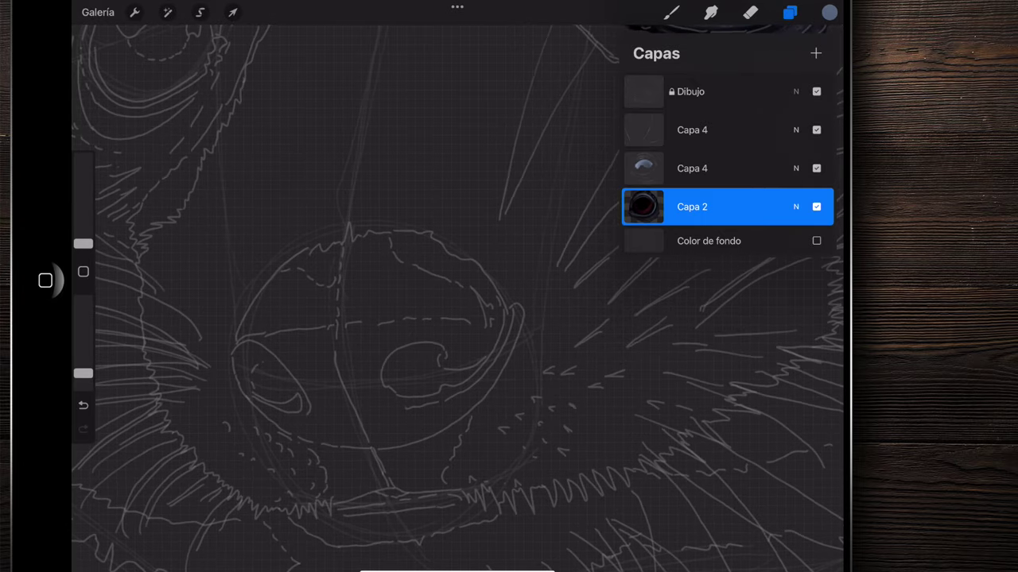
scroll(501, 283, down, 5)
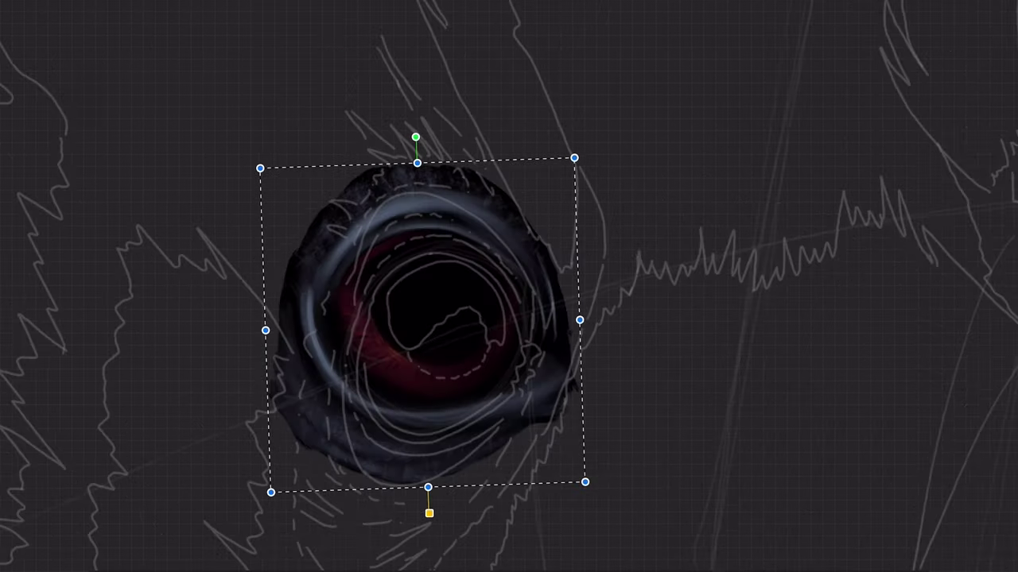
- Warp the eye layer's left edge inward to fit the sketched eye outline
drag(250, 342, 301, 342)
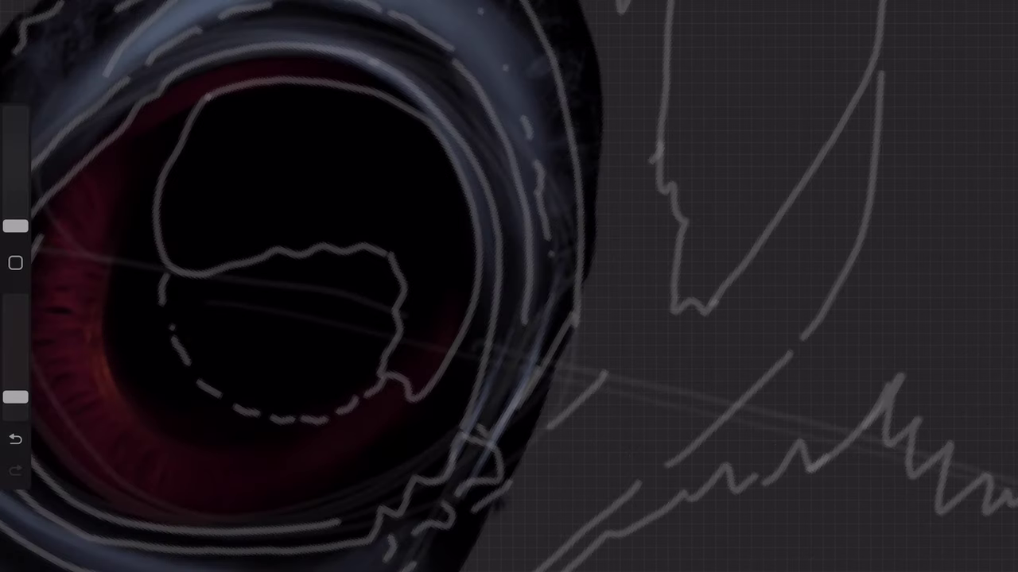
- Shrink the brush to 1% and paint first light strokes on the eye's blue ring
drag(15, 226, 15, 208)
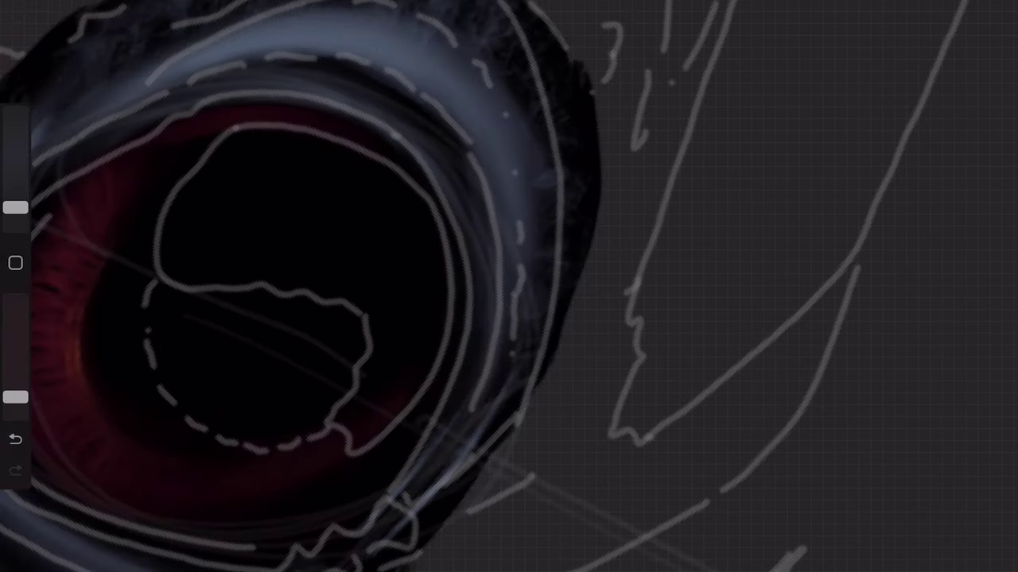
drag(15, 207, 15, 227)
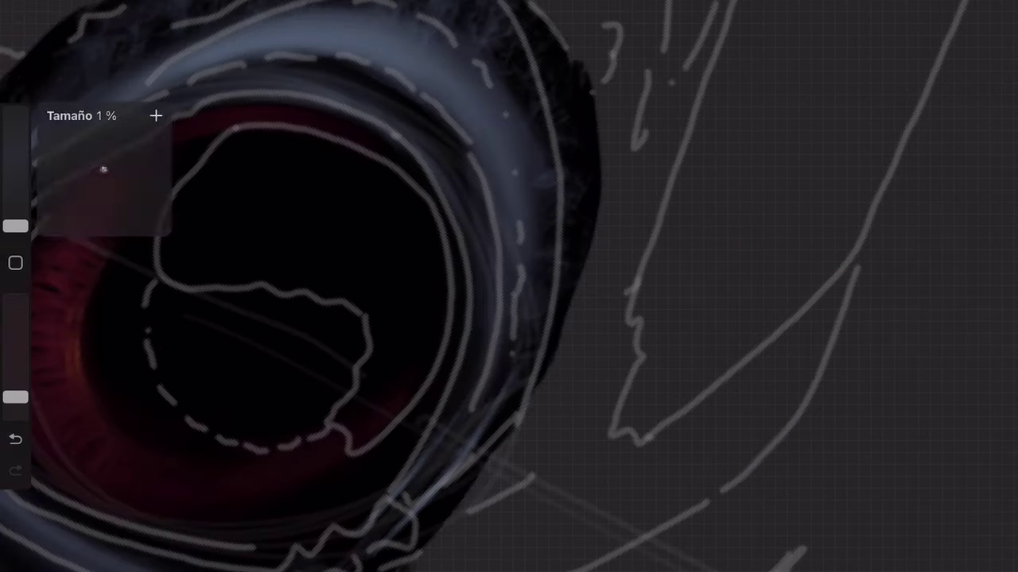
scroll(509, 286, down, 2)
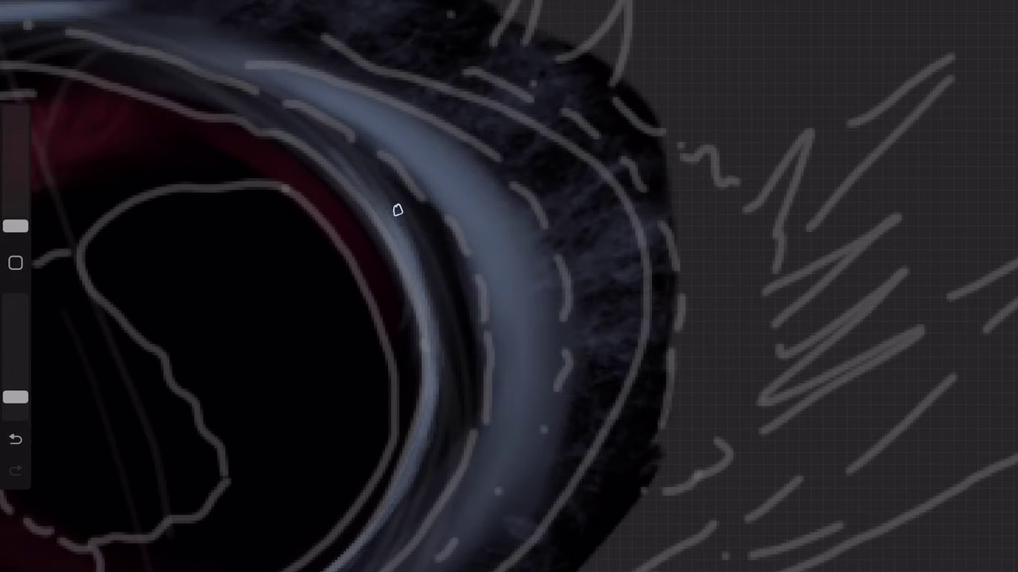
scroll(508, 286, down, 2)
drag(303, 151, 405, 286)
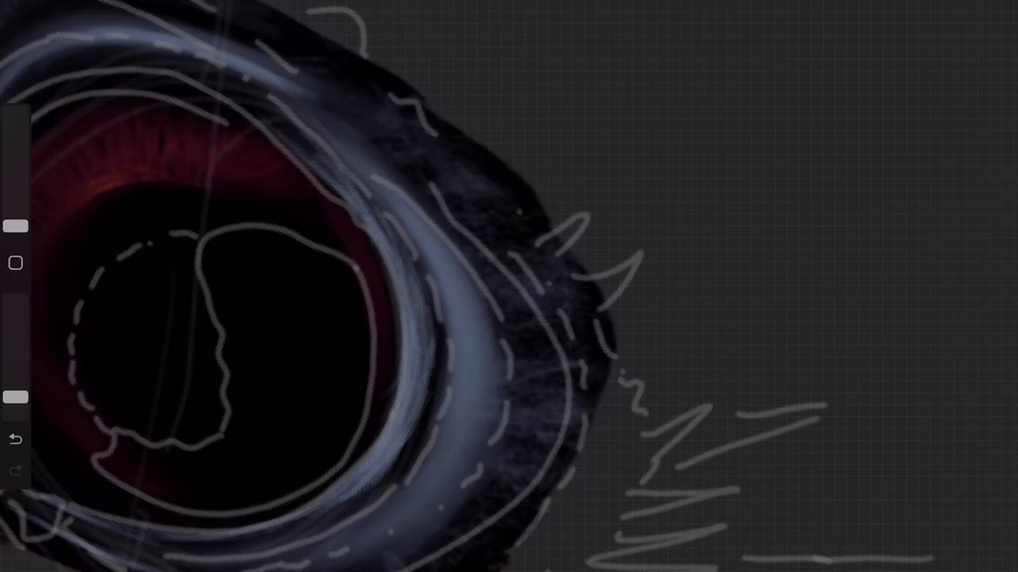
scroll(509, 286, up, 1)
scroll(473, 319, down, 1)
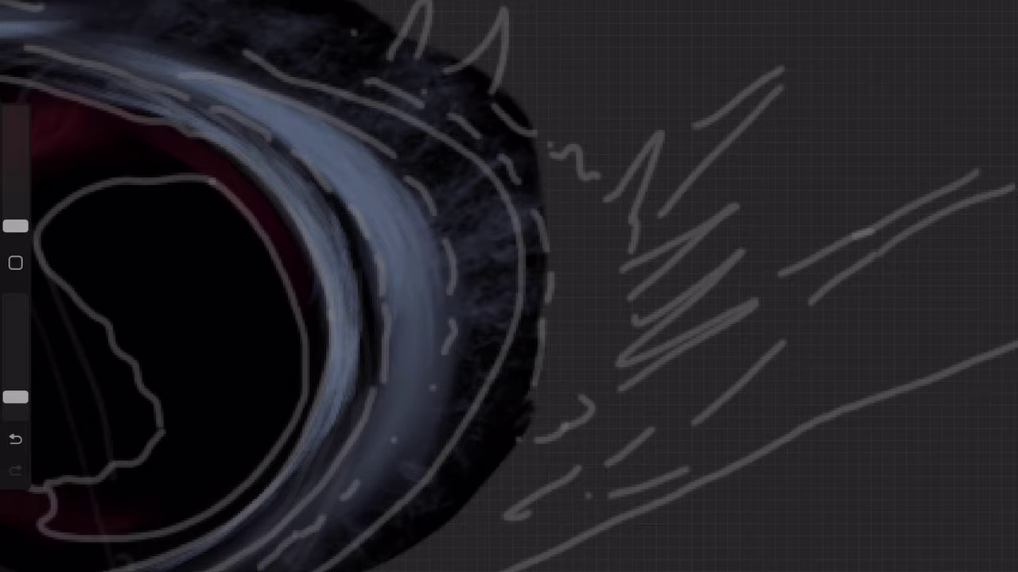
scroll(509, 287, down, 2)
scroll(509, 286, down, 1)
scroll(414, 223, up, 3)
mouse_move(497, 231)
mouse_down()
mouse_move(488, 413)
mouse_move(459, 212)
mouse_up()
scroll(509, 286, down, 1)
- Switch to a lighter blue-grey and brighten the ring's outer edge and lower part
click(994, 17)
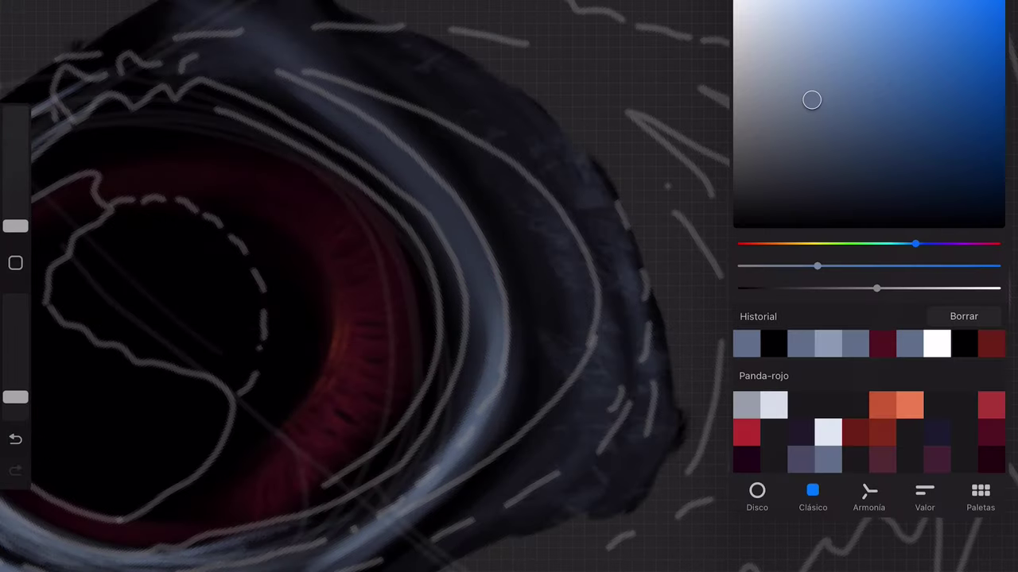
drag(811, 98, 799, 41)
scroll(509, 287, down, 2)
scroll(508, 286, down, 1)
scroll(509, 286, up, 3)
mouse_move(521, 287)
mouse_down()
mouse_move(521, 477)
mouse_move(477, 163)
mouse_up()
scroll(509, 286, up, 1)
scroll(508, 286, down, 1)
drag(469, 389, 429, 509)
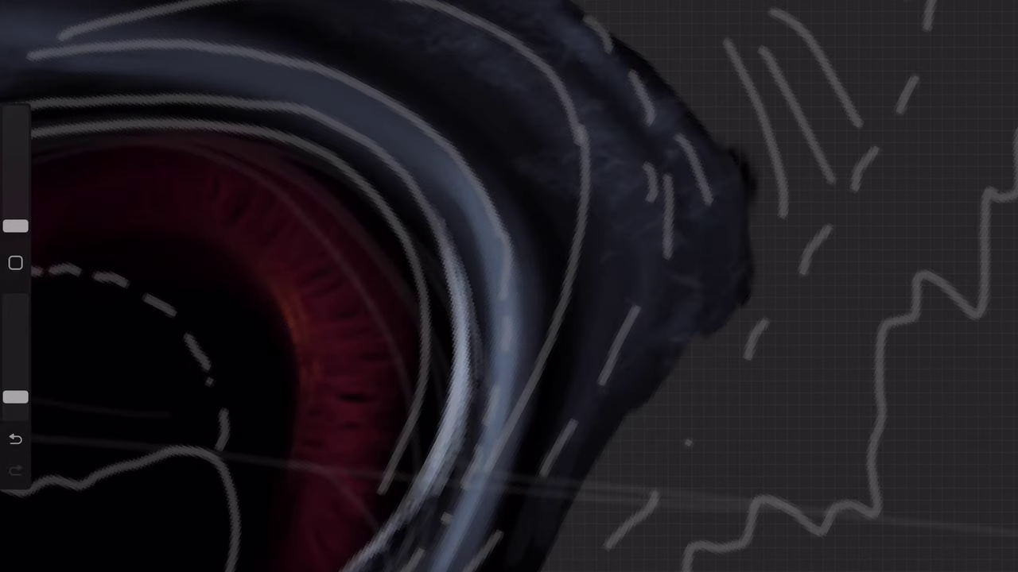
scroll(509, 286, down, 1)
scroll(509, 286, up, 2)
scroll(509, 287, down, 1)
scroll(509, 286, down, 1)
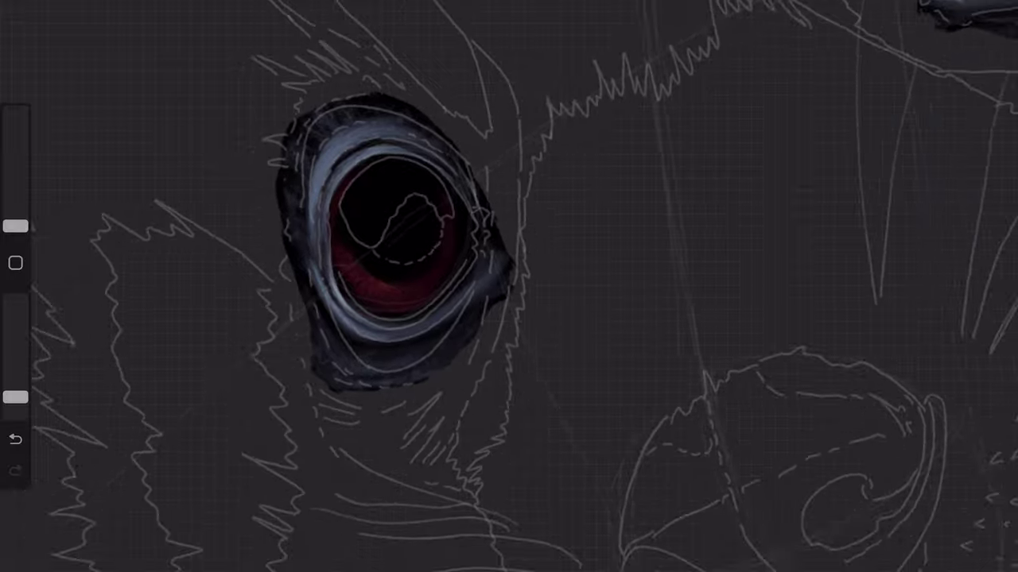
scroll(509, 286, up, 2)
- Add more fine highlight strokes around the outer ring's curve and right side
drag(394, 175, 429, 350)
drag(425, 314, 450, 457)
scroll(509, 286, down, 1)
scroll(509, 286, up, 1)
drag(465, 199, 489, 397)
drag(481, 238, 501, 421)
scroll(509, 287, down, 1)
scroll(509, 287, down, 1)
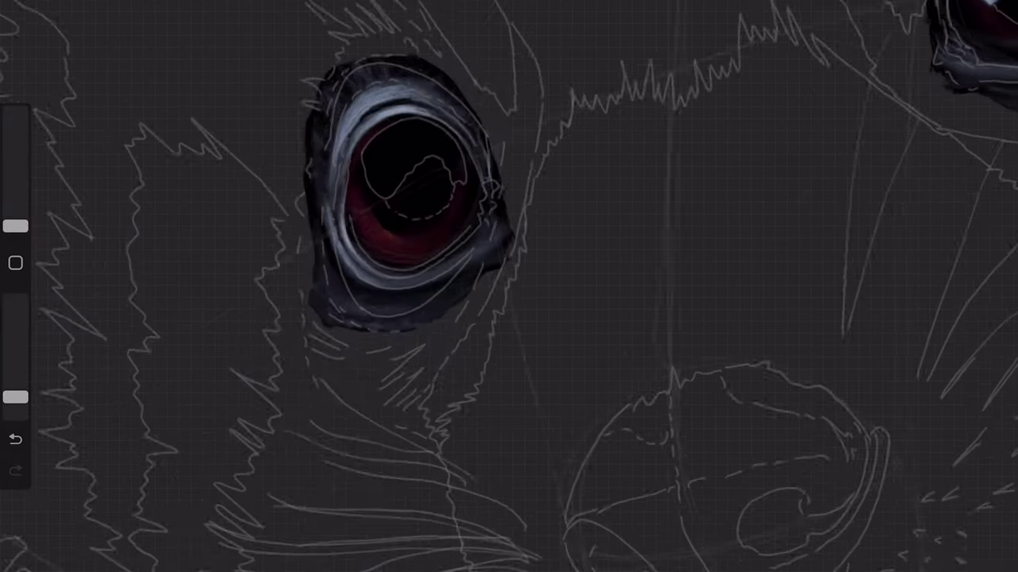
scroll(509, 286, up, 2)
drag(475, 341, 350, 59)
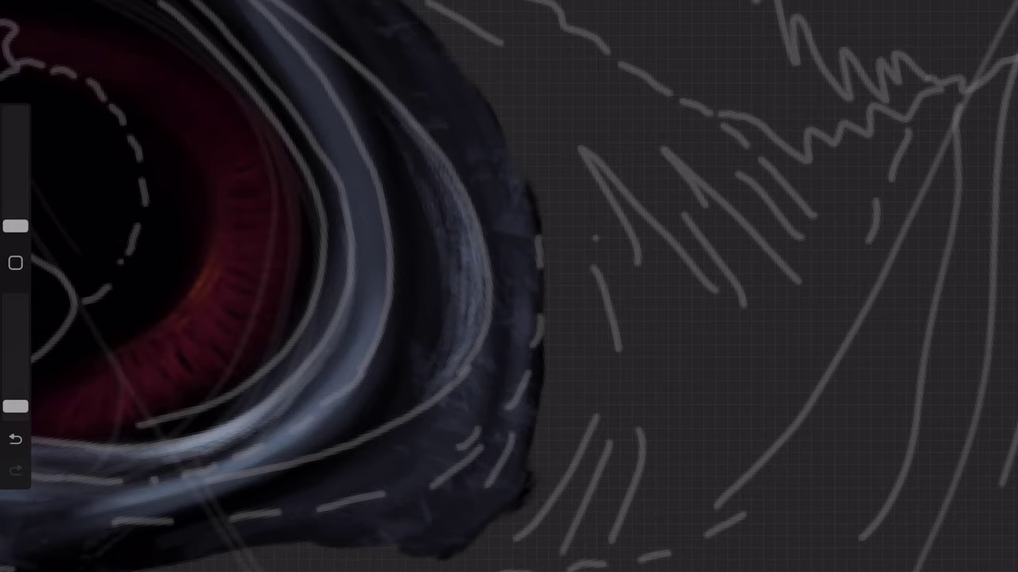
scroll(509, 286, down, 1)
drag(505, 349, 485, 171)
drag(509, 263, 441, 111)
scroll(509, 286, up, 1)
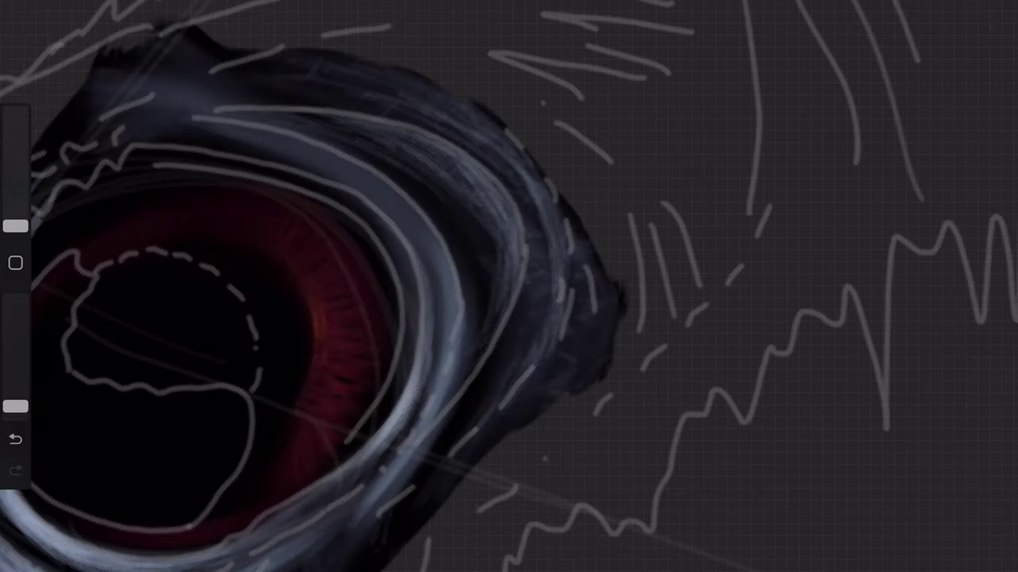
scroll(509, 286, down, 1)
scroll(509, 286, up, 2)
scroll(509, 286, up, 1)
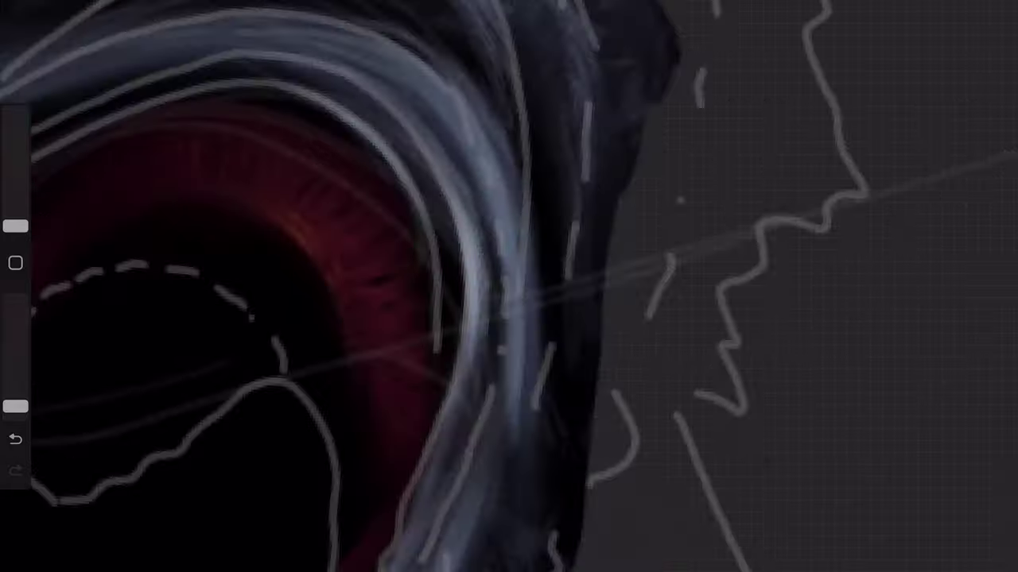
scroll(509, 286, down, 2)
- Hide the sketch lines over the eye and add light strokes along the upper ring
click(981, 23)
scroll(509, 286, up, 3)
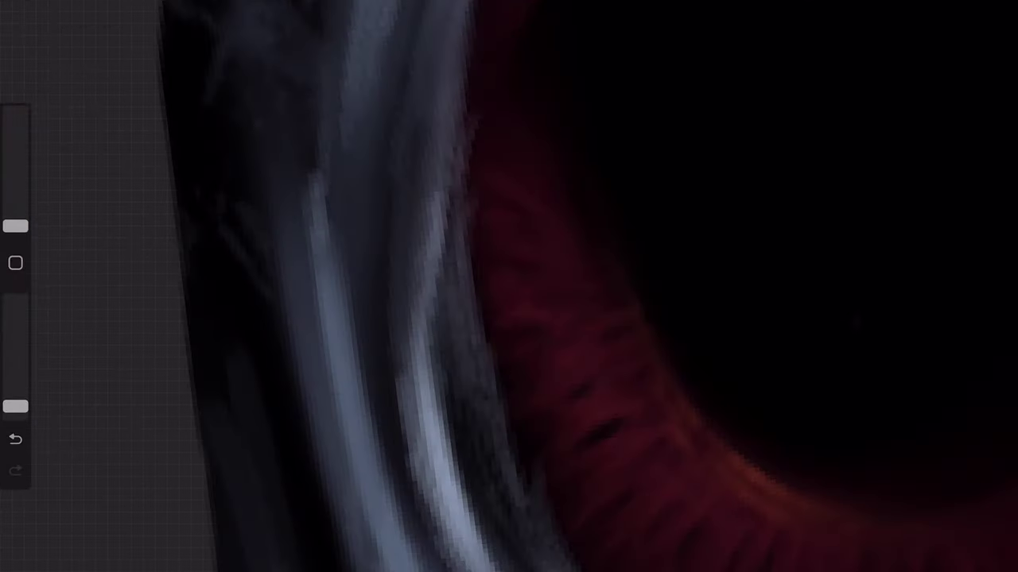
scroll(509, 286, down, 2)
drag(401, 151, 392, 129)
scroll(509, 287, down, 1)
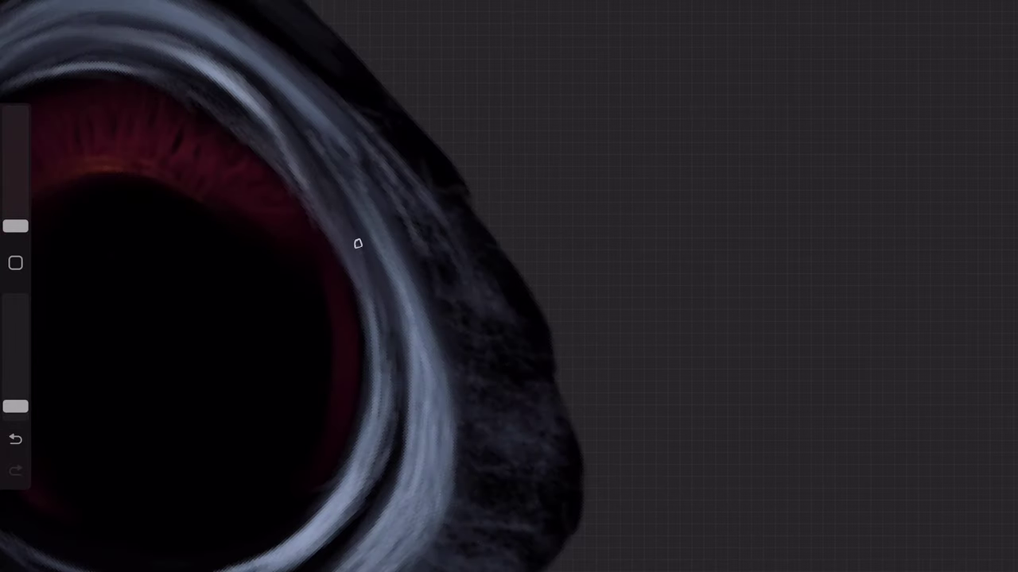
drag(374, 167, 334, 350)
scroll(509, 286, up, 2)
scroll(508, 286, up, 1)
drag(430, 88, 373, 199)
scroll(508, 286, up, 2)
scroll(509, 286, up, 1)
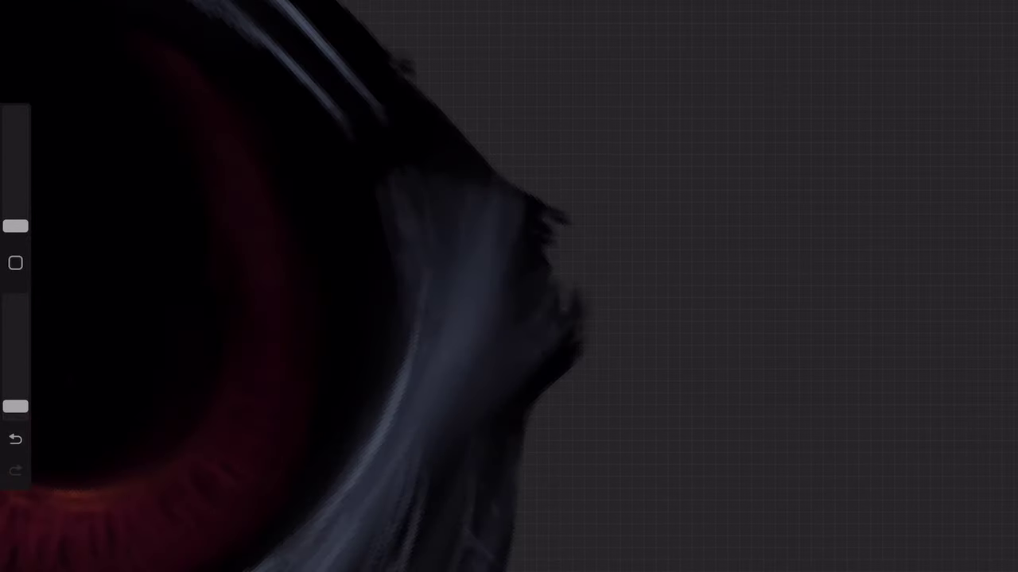
scroll(508, 286, down, 1)
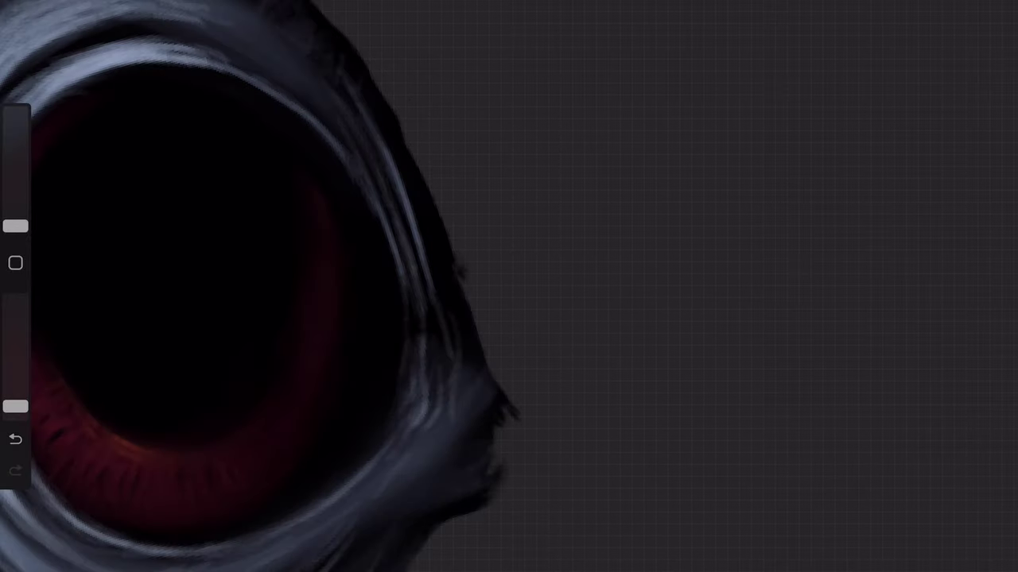
scroll(509, 286, up, 1)
scroll(509, 286, down, 2)
scroll(509, 286, up, 2)
scroll(509, 287, up, 2)
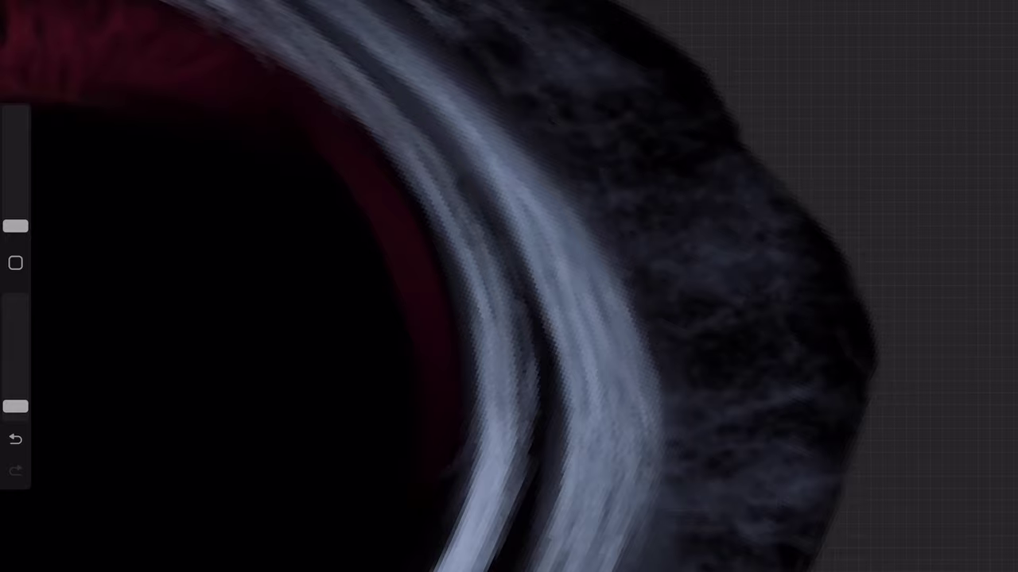
scroll(508, 287, down, 5)
scroll(509, 287, up, 1)
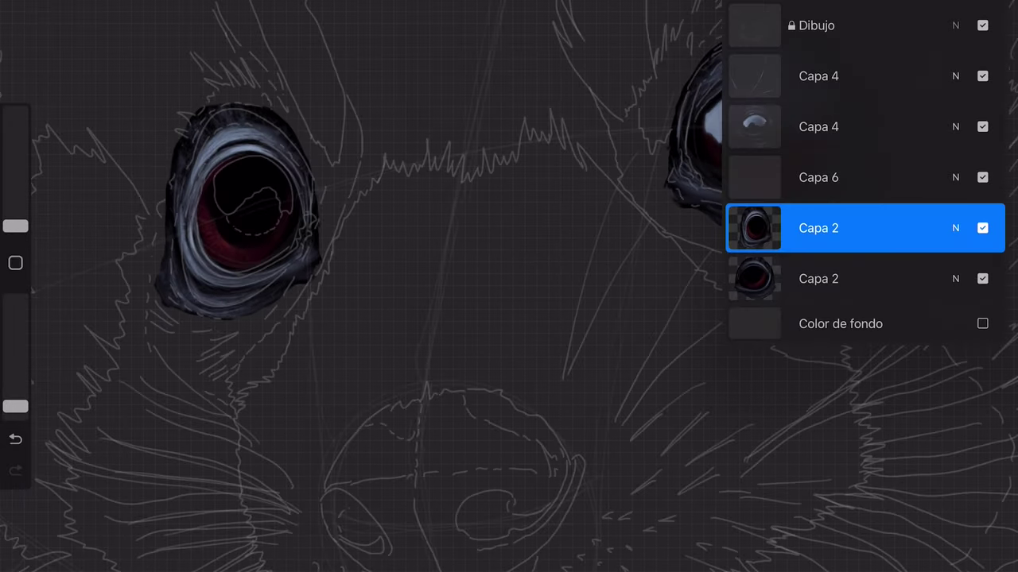
- Trace the wavy reflection shape inside the pupil with a freehand selection along the iris edge
scroll(509, 286, up, 4)
drag(298, 64, 249, 270)
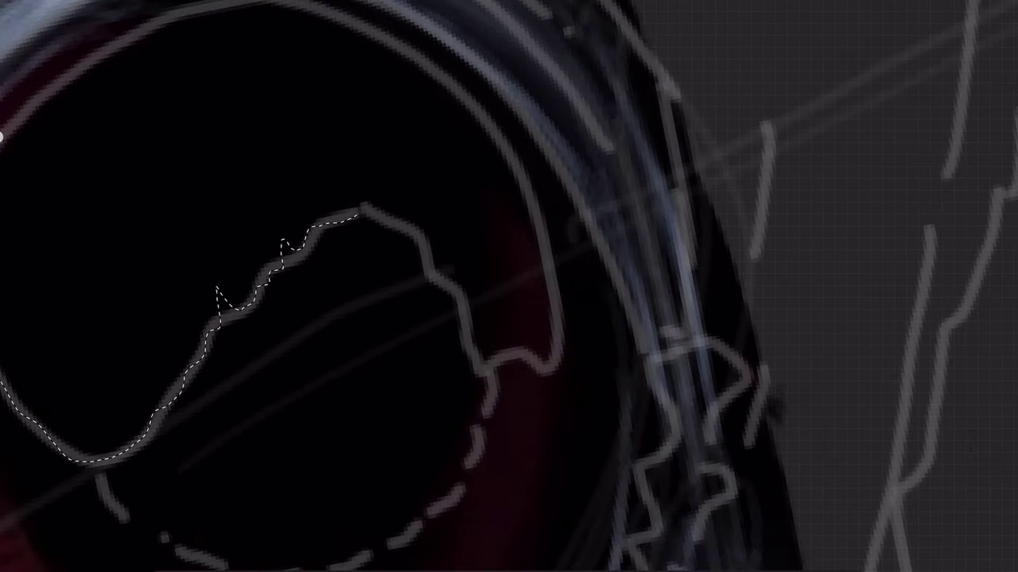
drag(472, 253, 291, 57)
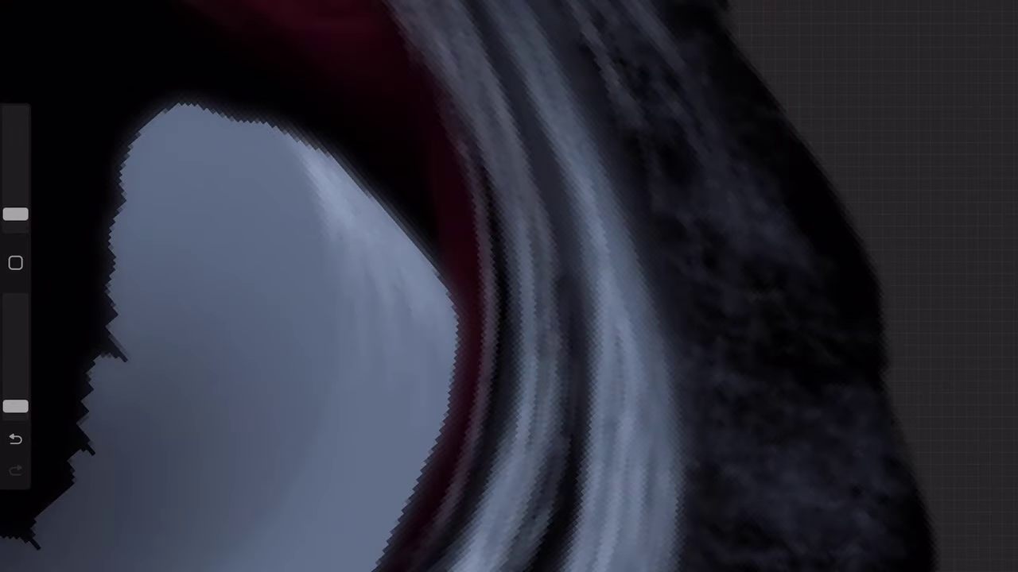
- Paint faint light streaks along the reflection's edge and the right eye's iris edge
drag(509, 286, 485, 291)
scroll(288, 225, down, 3)
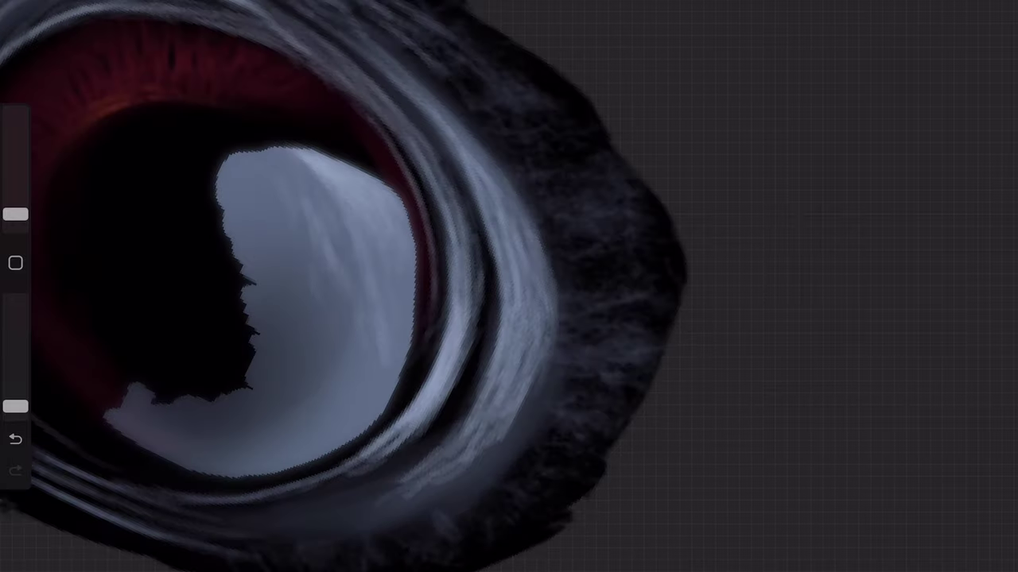
scroll(391, 258, down, 5)
scroll(318, 318, up, 5)
scroll(398, 318, up, 5)
scroll(400, 386, down, 5)
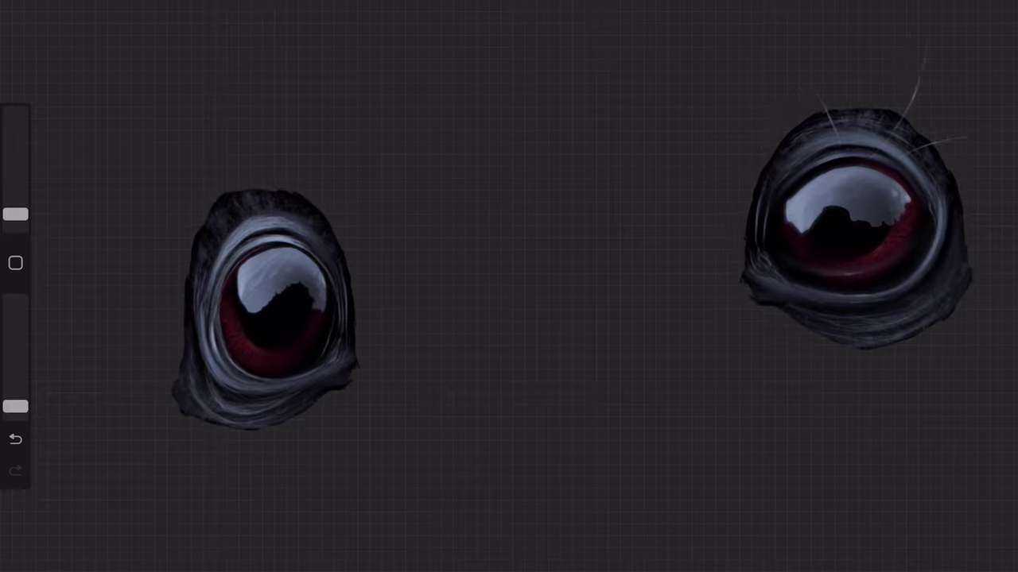
scroll(509, 286, up, 5)
scroll(509, 286, down, 2)
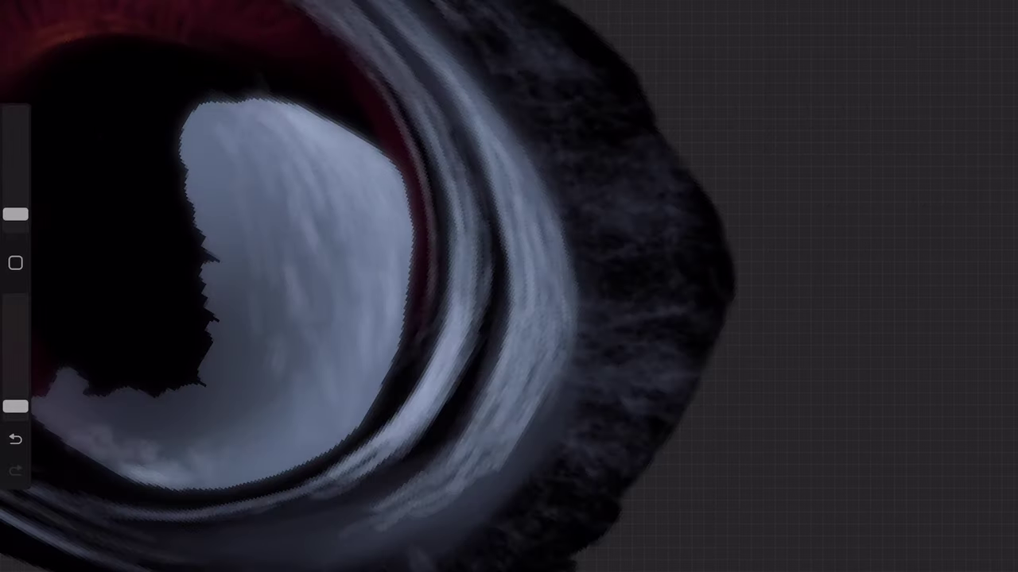
scroll(509, 286, down, 5)
scroll(318, 318, up, 5)
scroll(397, 318, up, 3)
drag(446, 497, 380, 176)
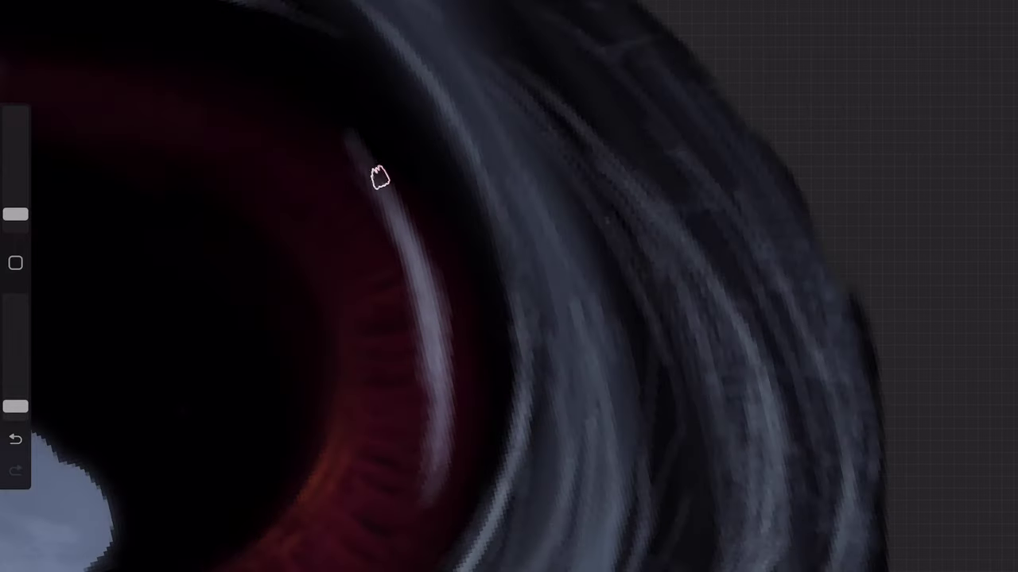
scroll(386, 170, down, 2)
scroll(354, 214, up, 4)
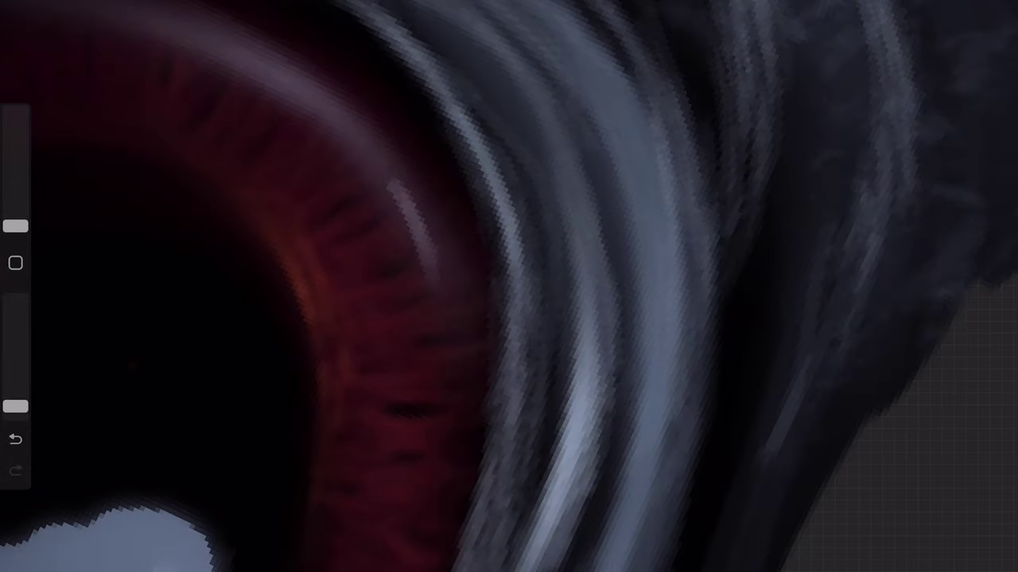
scroll(509, 286, down, 5)
scroll(509, 287, down, 3)
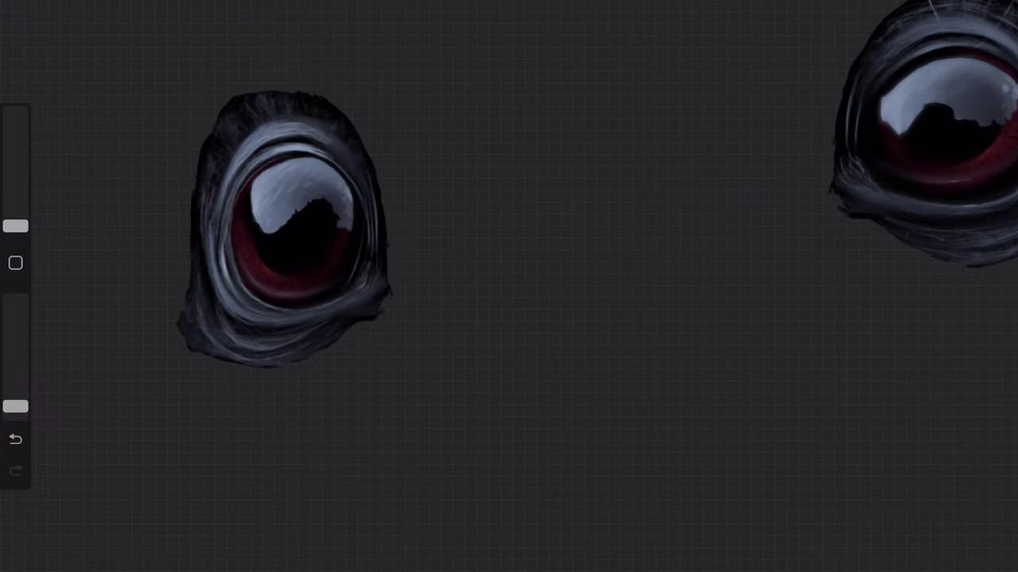
scroll(381, 238, up, 5)
drag(398, 334, 370, 206)
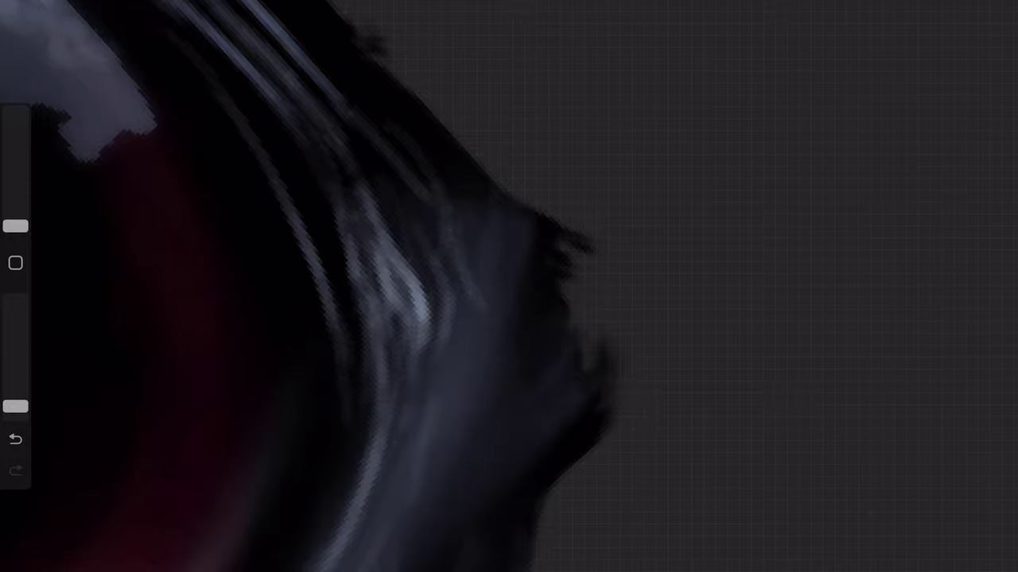
scroll(509, 287, down, 5)
scroll(668, 182, up, 5)
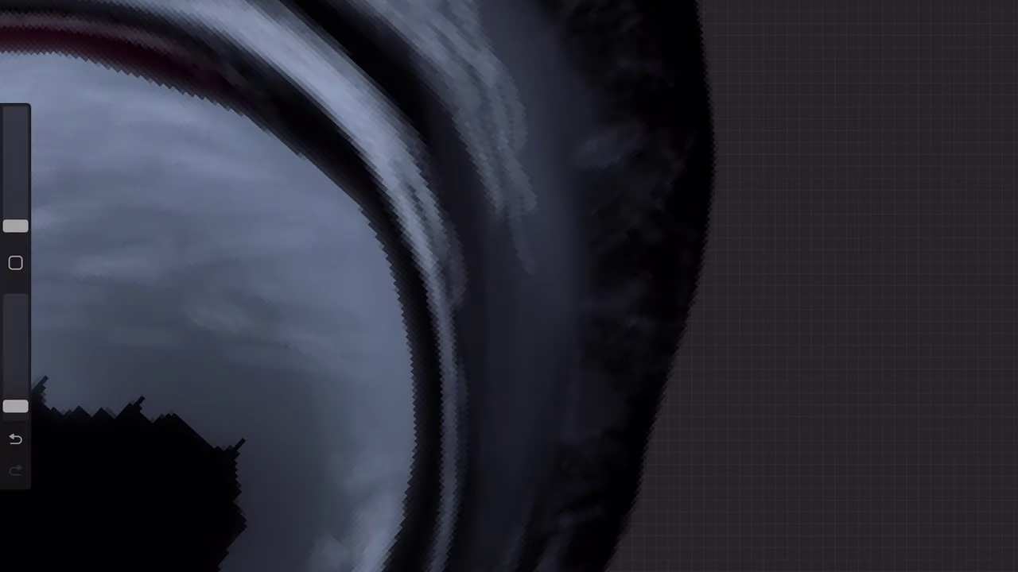
drag(445, 80, 477, 277)
scroll(477, 277, up, 1)
scroll(508, 286, down, 5)
scroll(508, 286, up, 5)
- Reduce the brush to 1% and zoom in on the second eye's rim
drag(15, 212, 15, 219)
scroll(466, 280, down, 2)
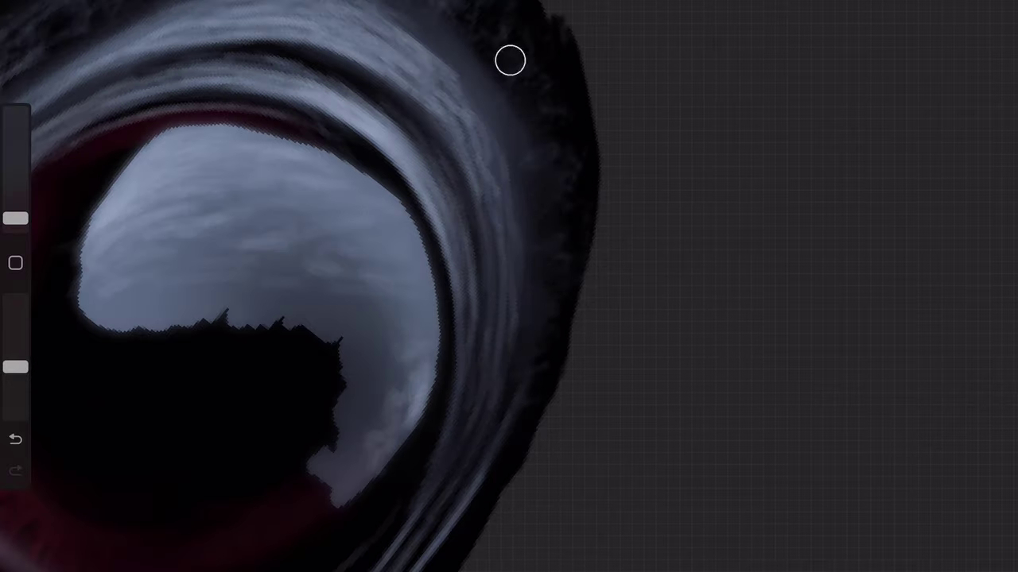
scroll(286, 287, down, 2)
scroll(416, 243, down, 2)
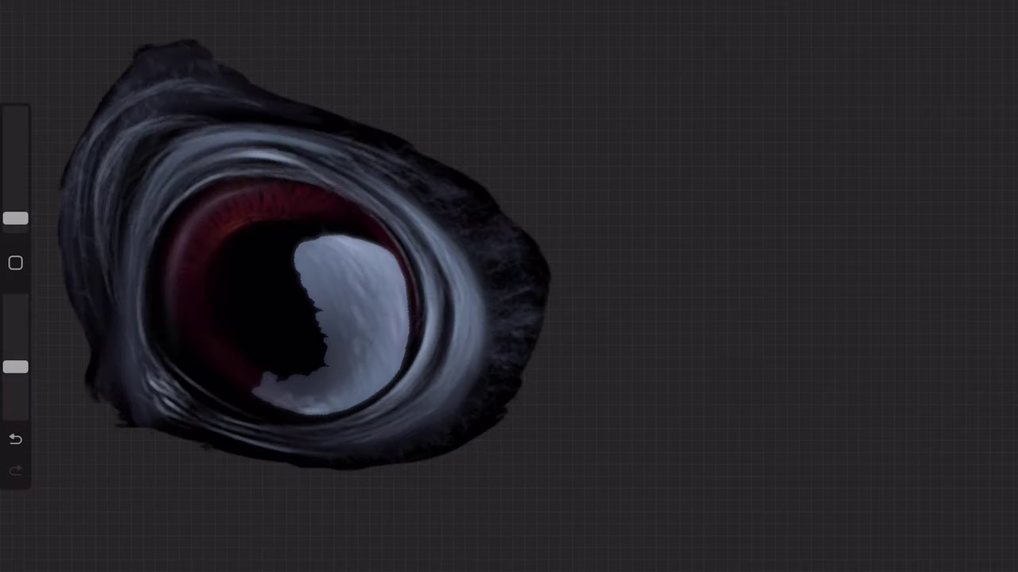
scroll(509, 286, down, 5)
scroll(509, 286, up, 2)
key(l)
key(l)
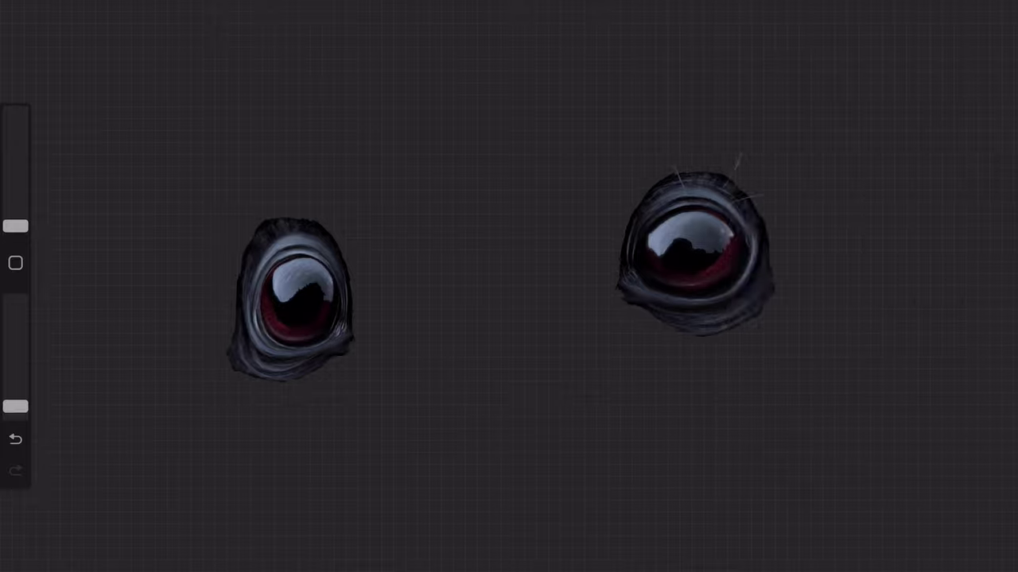
scroll(293, 296, up, 5)
scroll(464, 207, up, 3)
scroll(463, 207, down, 2)
scroll(509, 286, down, 2)
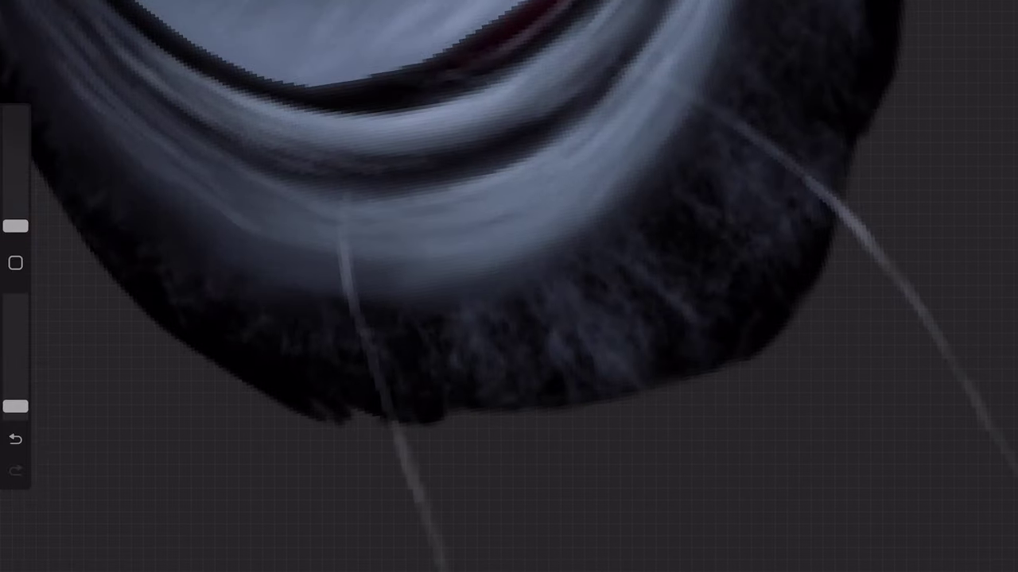
scroll(509, 286, up, 3)
scroll(509, 286, up, 3)
scroll(509, 286, down, 2)
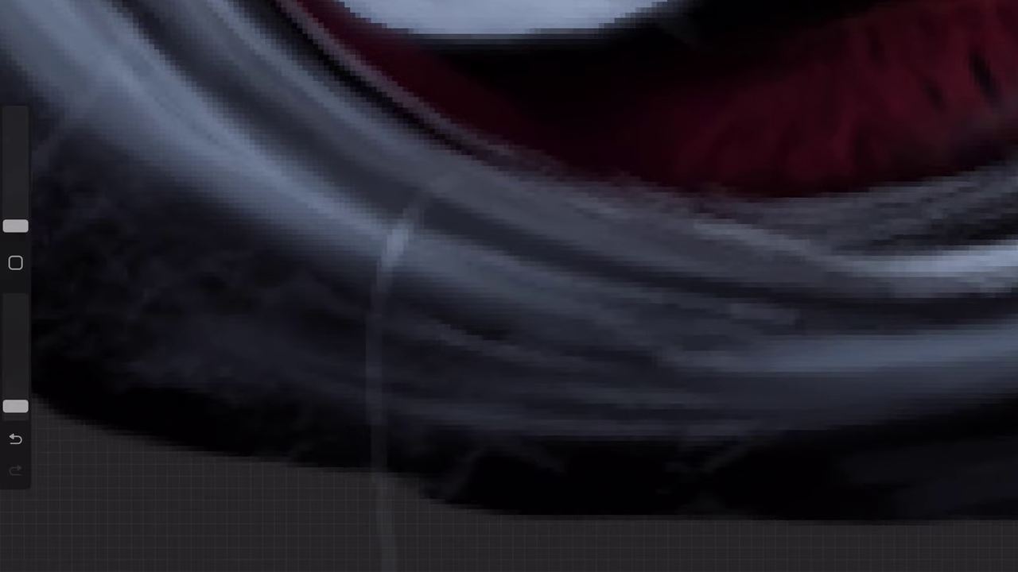
scroll(509, 287, down, 2)
scroll(509, 286, down, 5)
scroll(509, 286, down, 2)
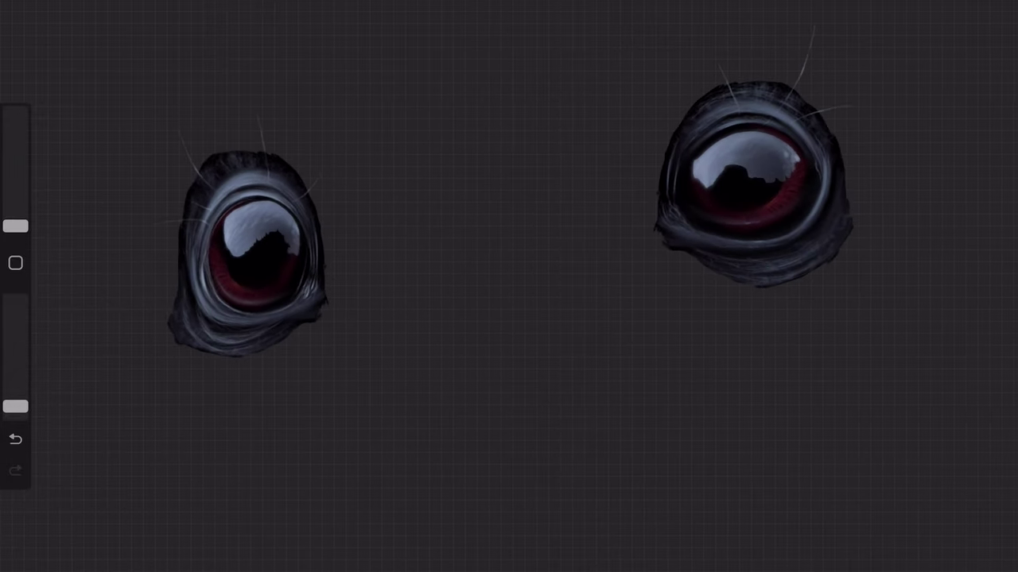
scroll(508, 286, up, 5)
- Brush thin light blue-grey strokes fanning out along the second eye's upper rim
drag(358, 147, 414, 239)
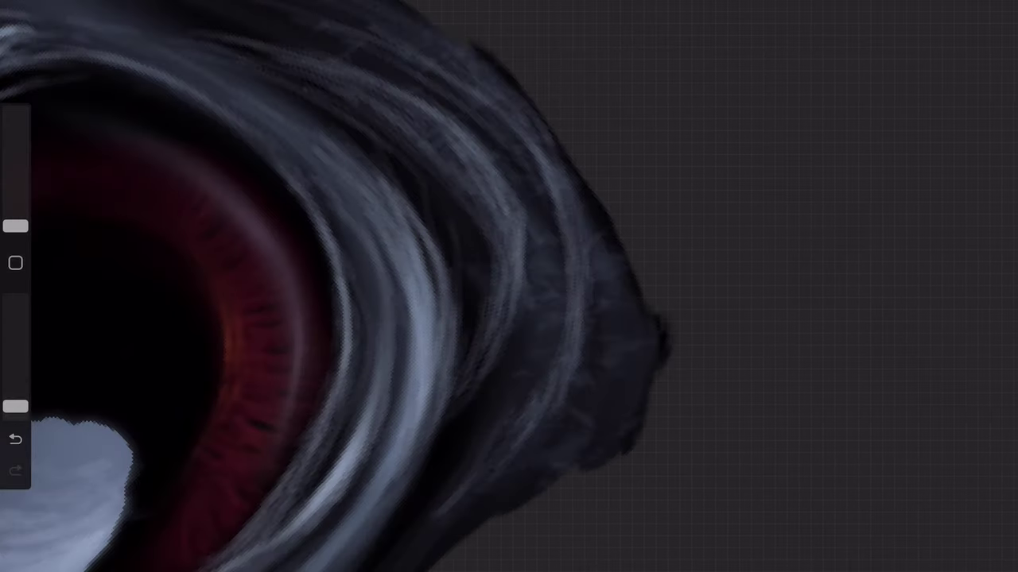
scroll(509, 286, down, 2)
mouse_move(477, 246)
mouse_down()
mouse_move(482, 307)
mouse_move(453, 469)
mouse_up()
drag(421, 429, 389, 254)
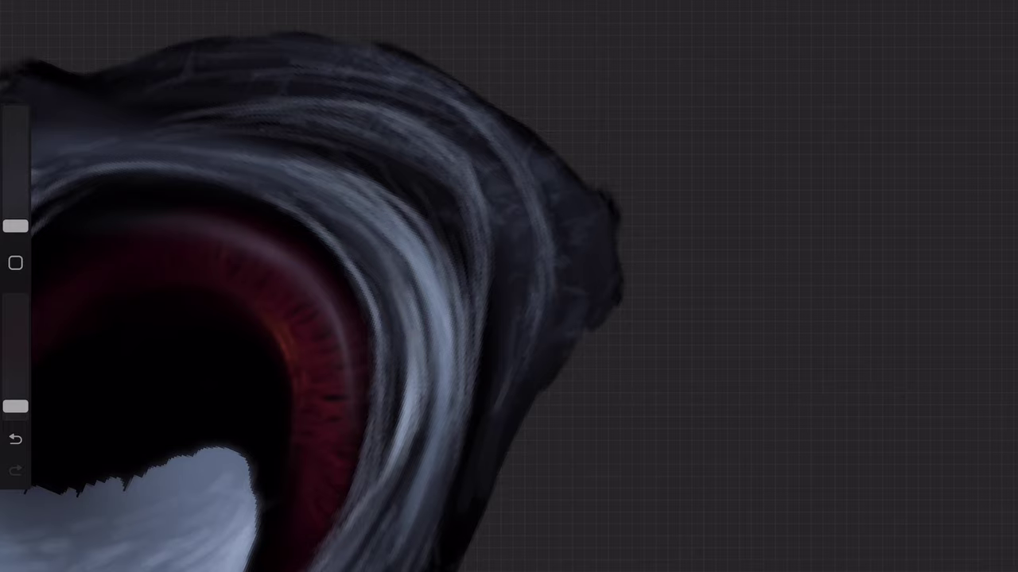
drag(409, 342, 334, 219)
drag(508, 414, 513, 226)
scroll(509, 286, down, 5)
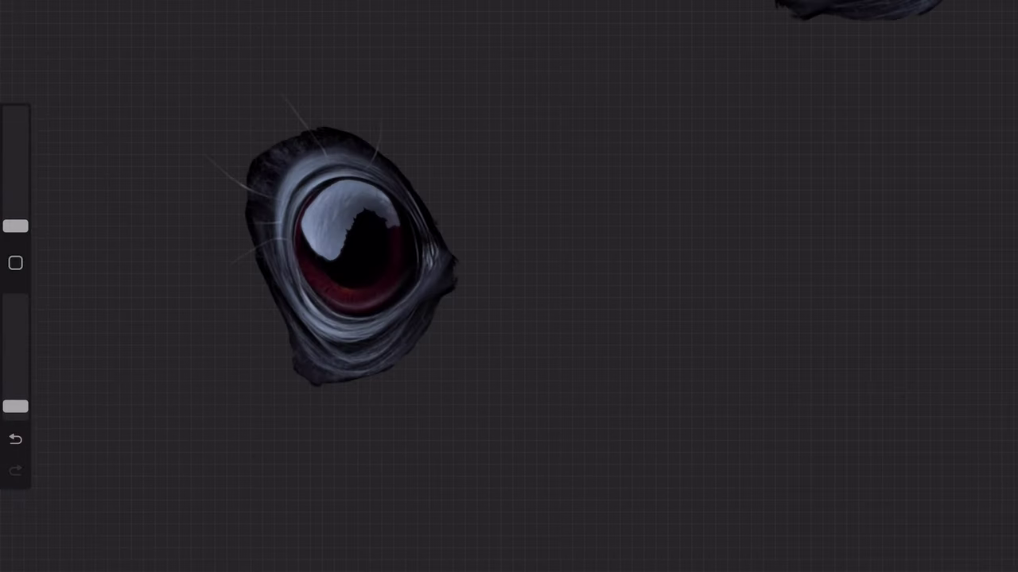
scroll(509, 286, down, 2)
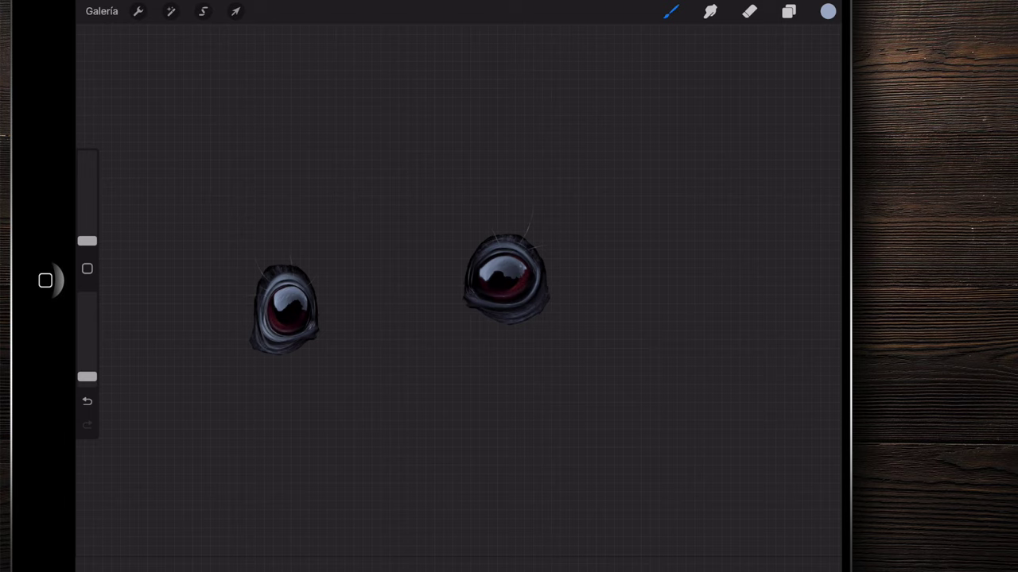
- Merge the eye layers into Capa 2 and move stray marks off the canvas with a freehand selection
click(788, 12)
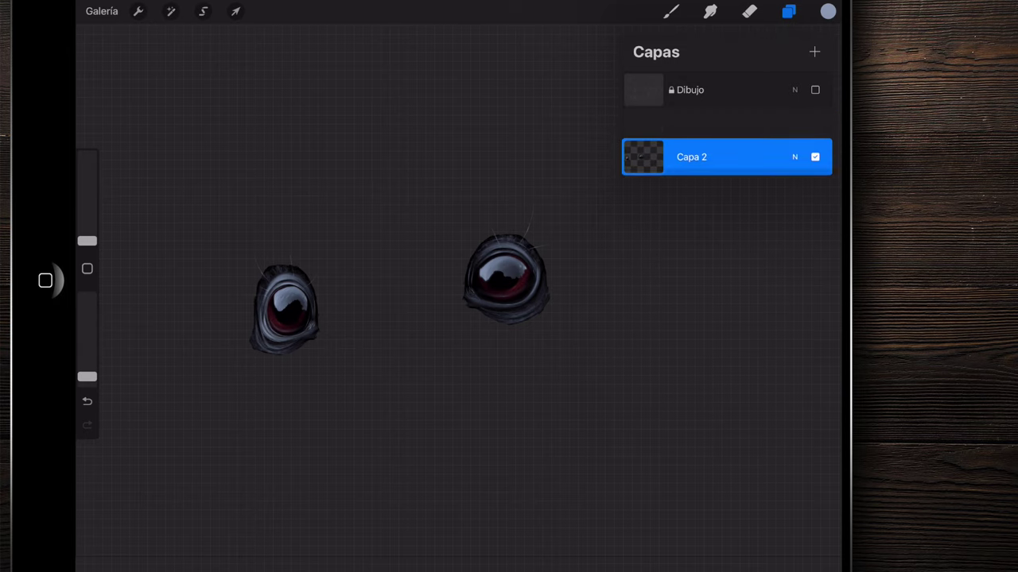
click(814, 127)
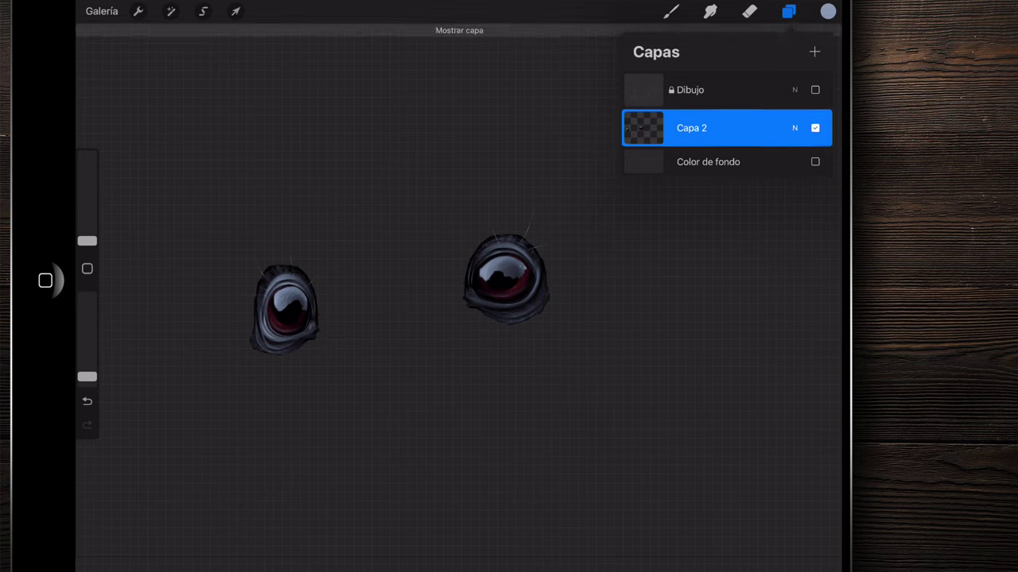
scroll(358, 286, down, 5)
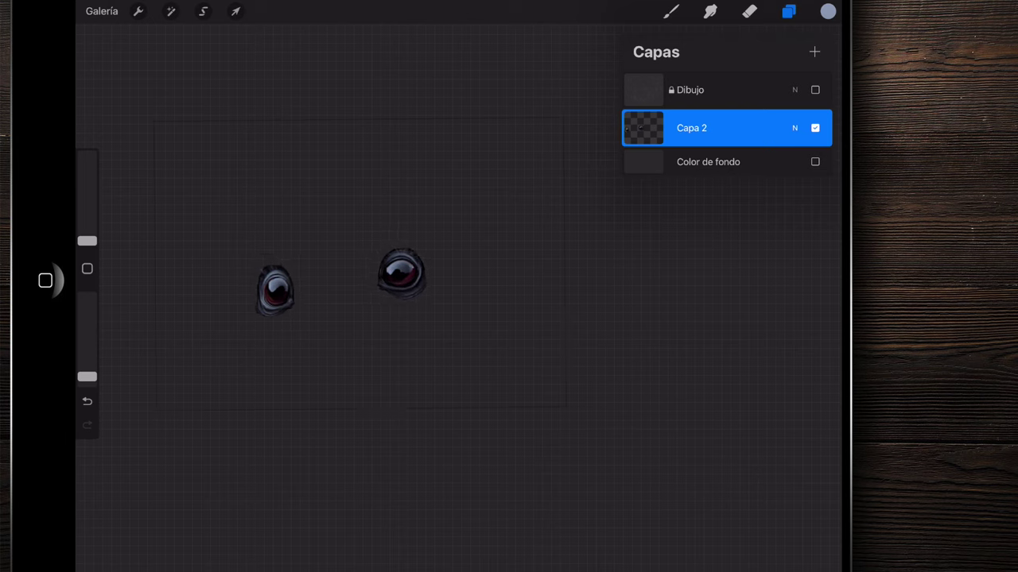
click(236, 11)
click(203, 11)
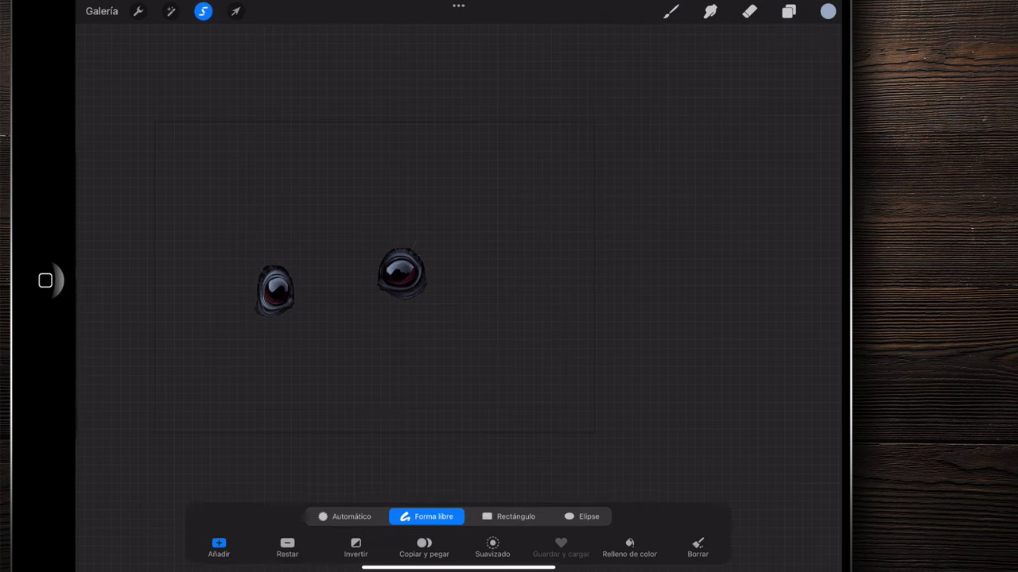
drag(672, 312, 475, 89)
click(235, 11)
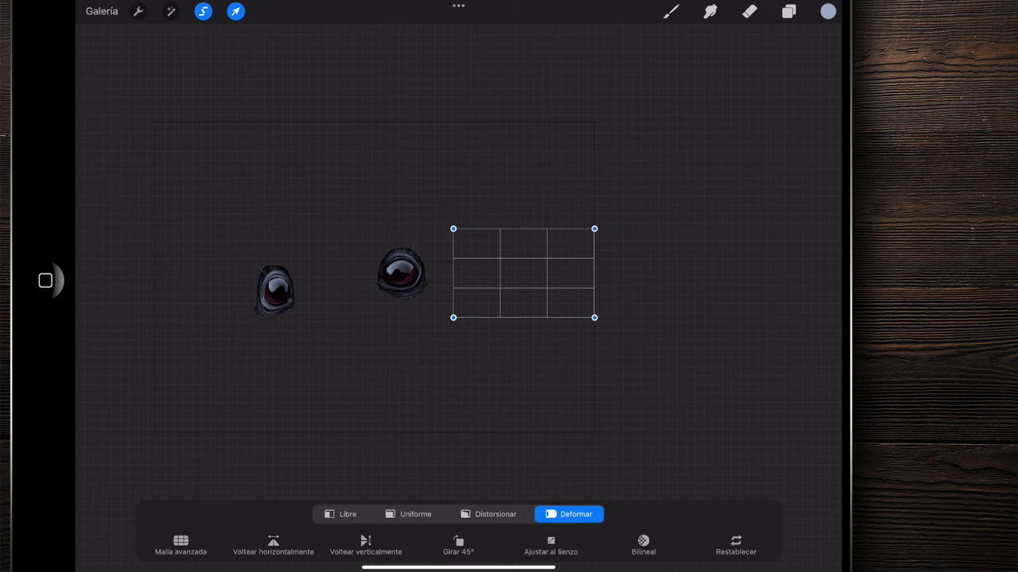
click(488, 515)
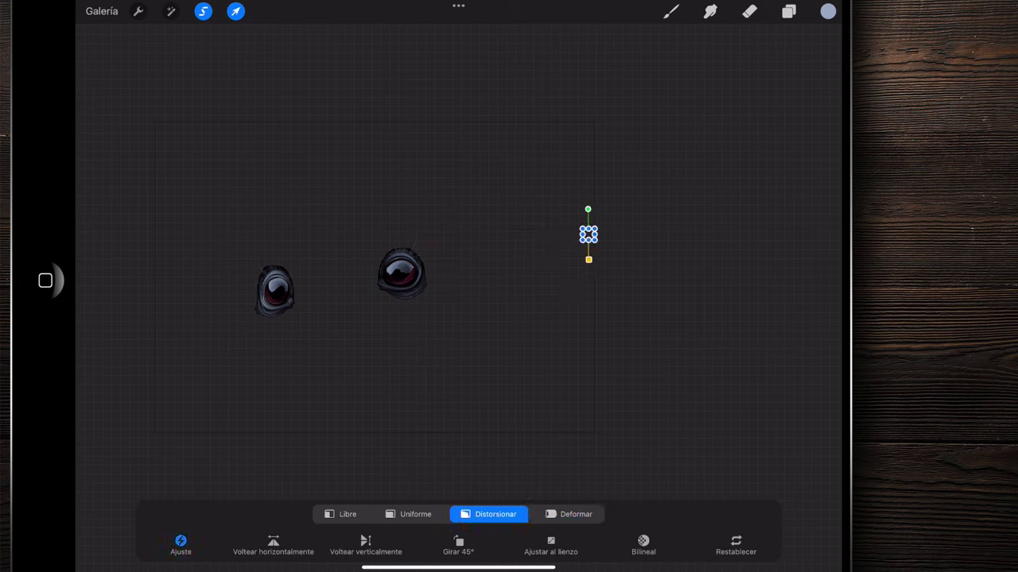
click(415, 515)
drag(589, 235, 776, 248)
click(788, 11)
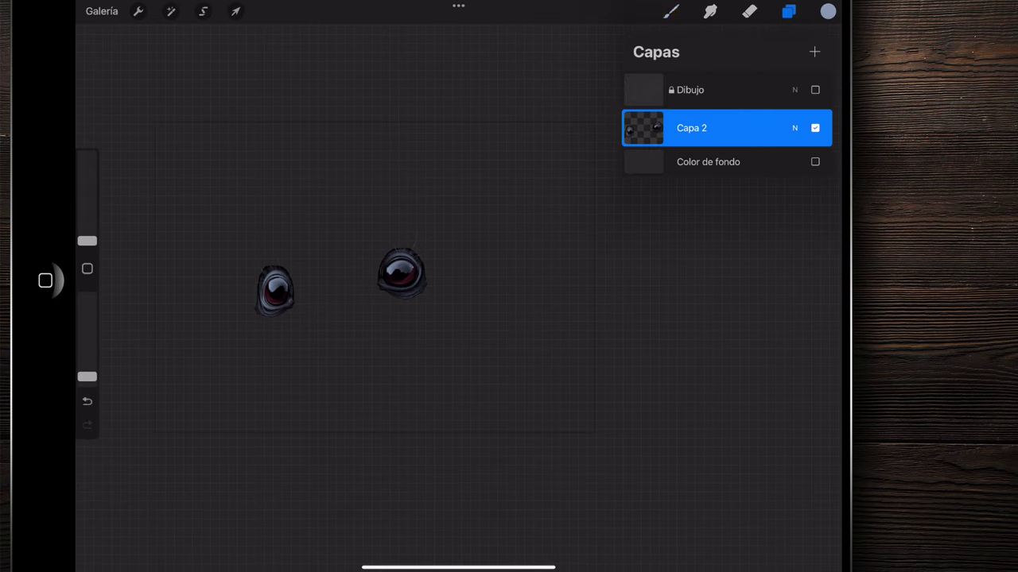
- Toggle the Dibujo sketch to check the eyes, leave it visible, and add a new Capa 3 layer
click(815, 90)
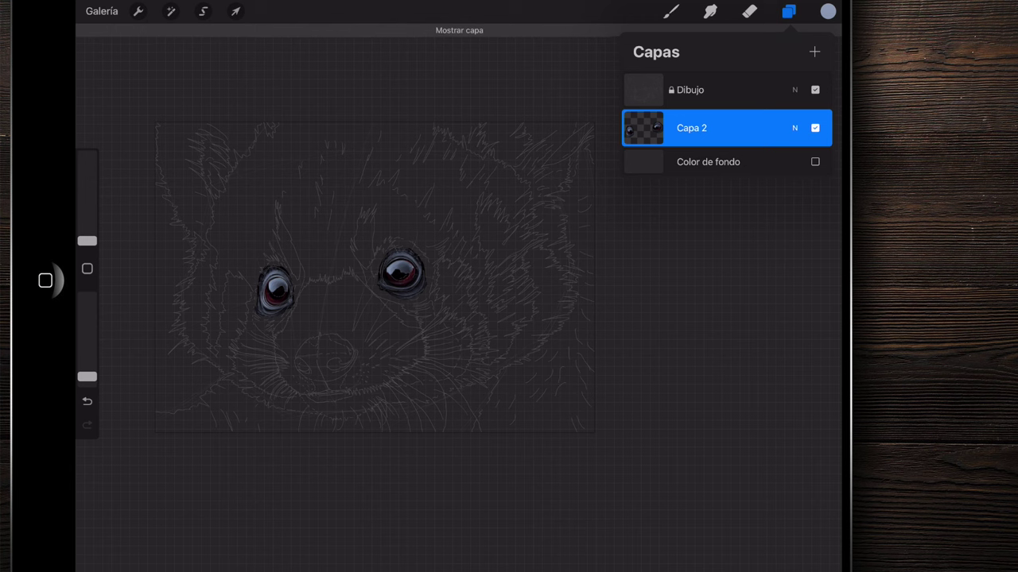
scroll(398, 286, up, 2)
scroll(398, 286, up, 2)
scroll(397, 286, up, 2)
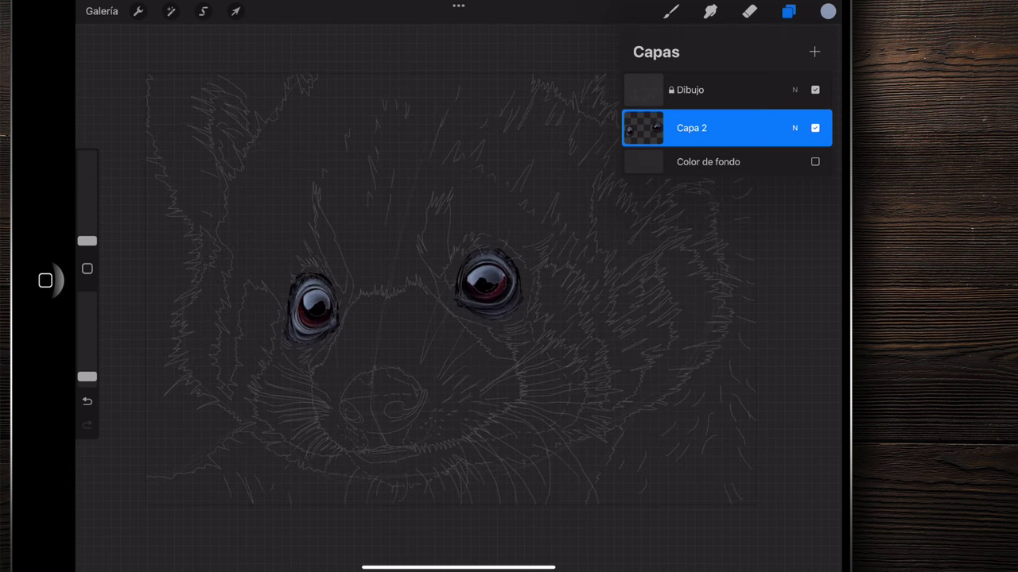
click(814, 90)
scroll(326, 321, up, 2)
scroll(325, 321, up, 3)
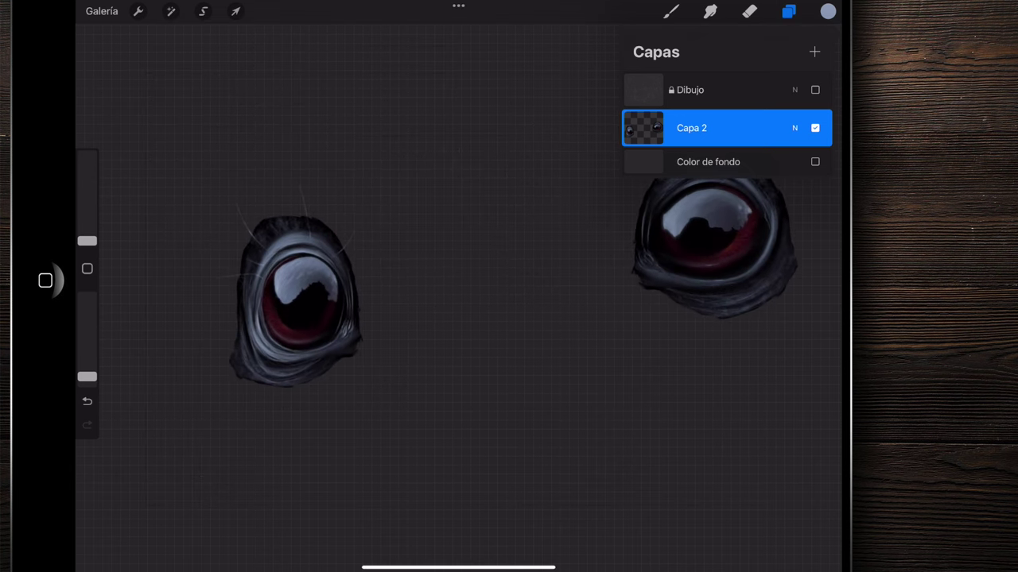
scroll(325, 321, up, 2)
scroll(445, 270, down, 3)
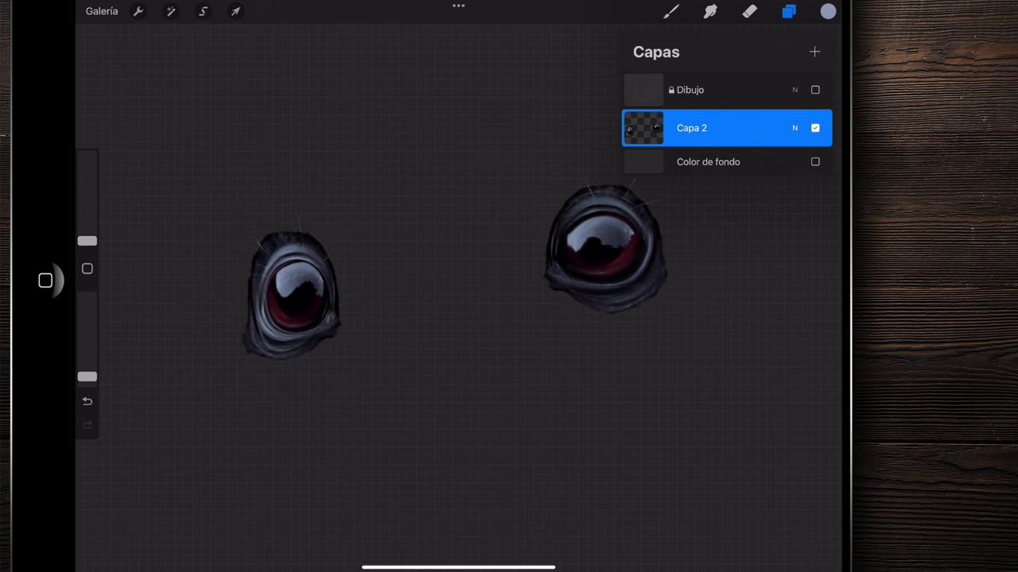
scroll(445, 271, down, 2)
scroll(445, 271, down, 1)
click(815, 89)
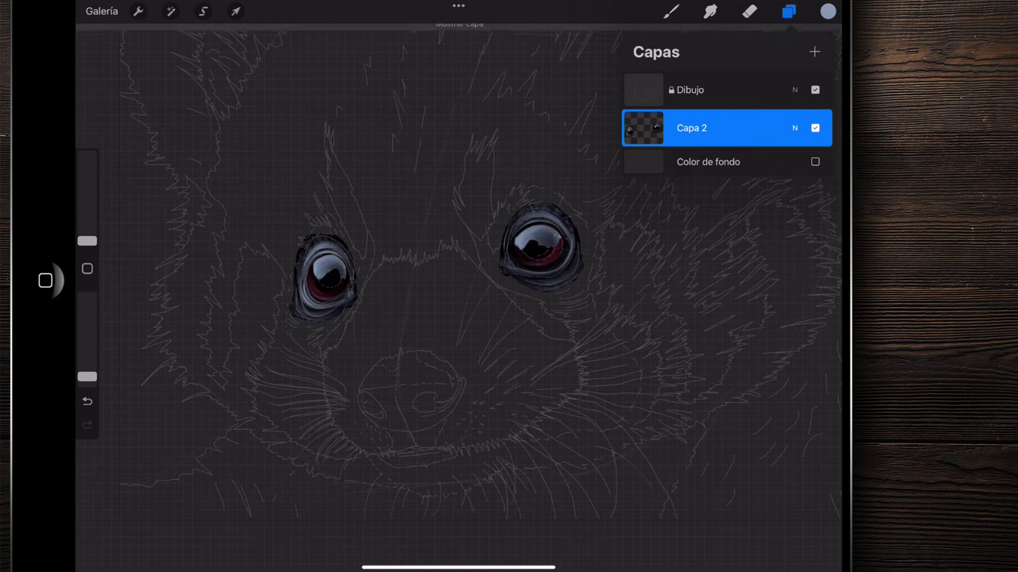
click(814, 52)
- Move Capa 3 below the Capa 2 eyes layer and unlock the Dibujo sketch layer
drag(723, 128, 723, 166)
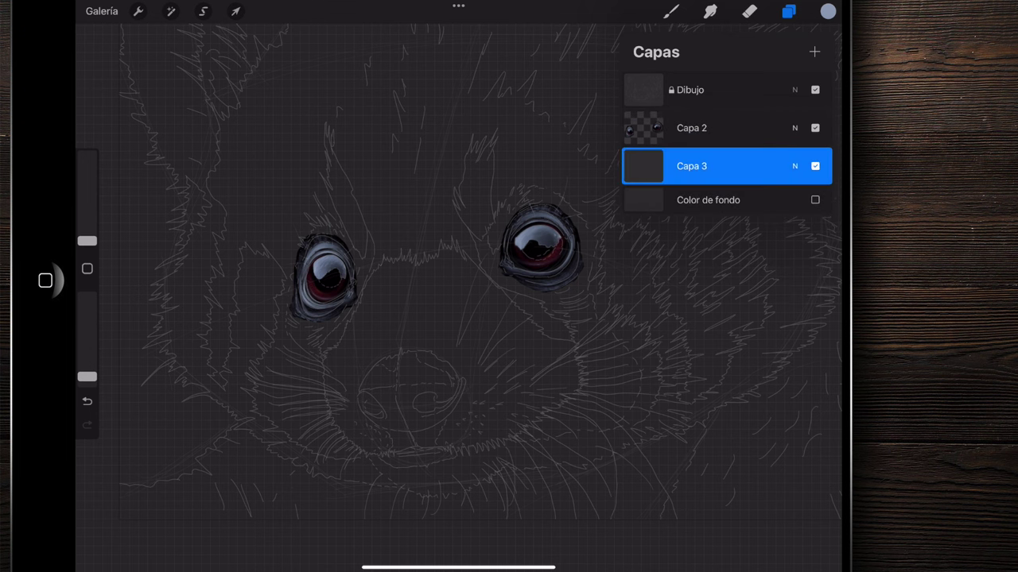
click(715, 90)
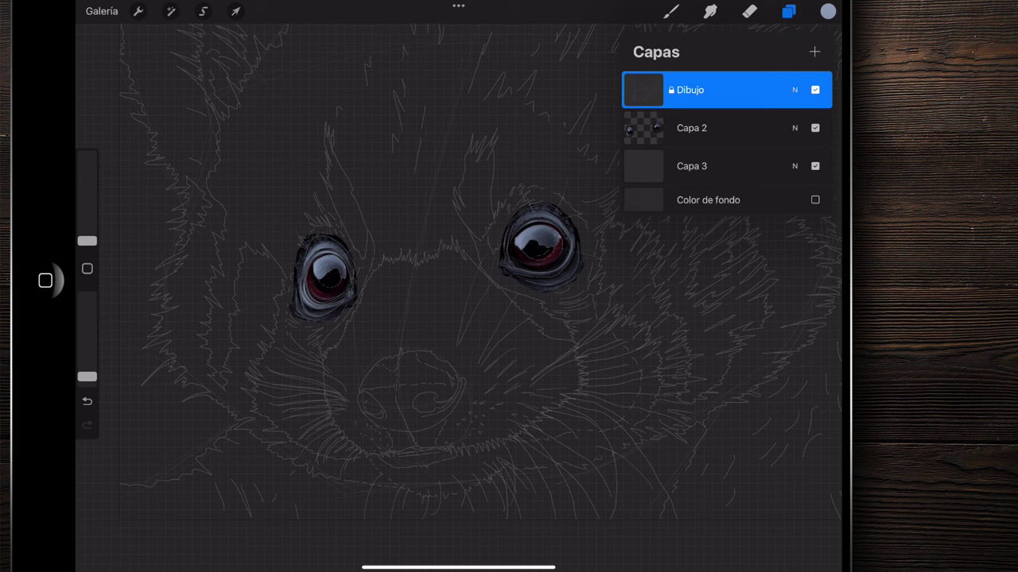
drag(795, 89, 650, 89)
click(714, 89)
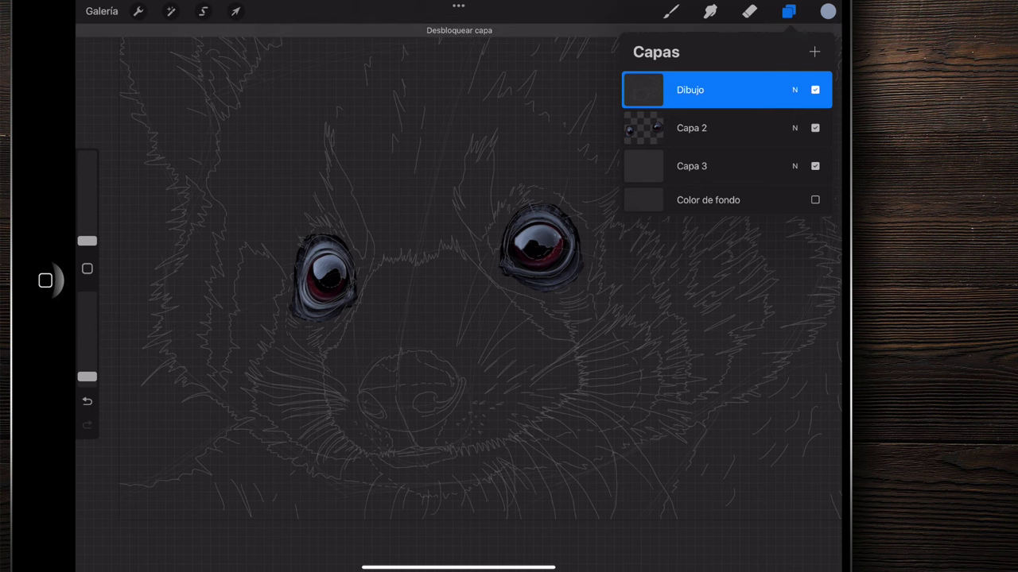
- Fade Dibujo to 36% opacity, relock it, and make Capa 3 active
click(794, 90)
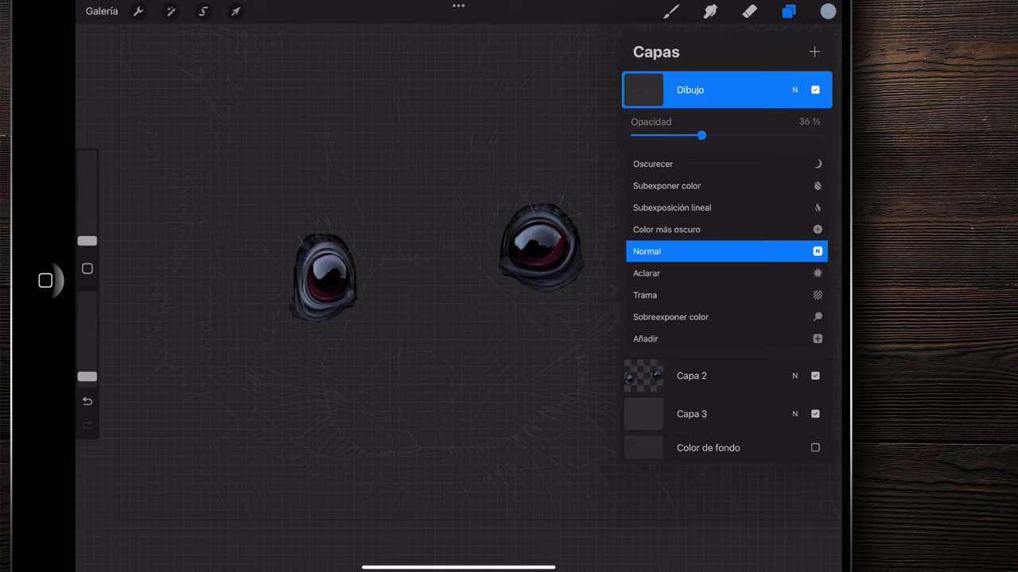
click(794, 89)
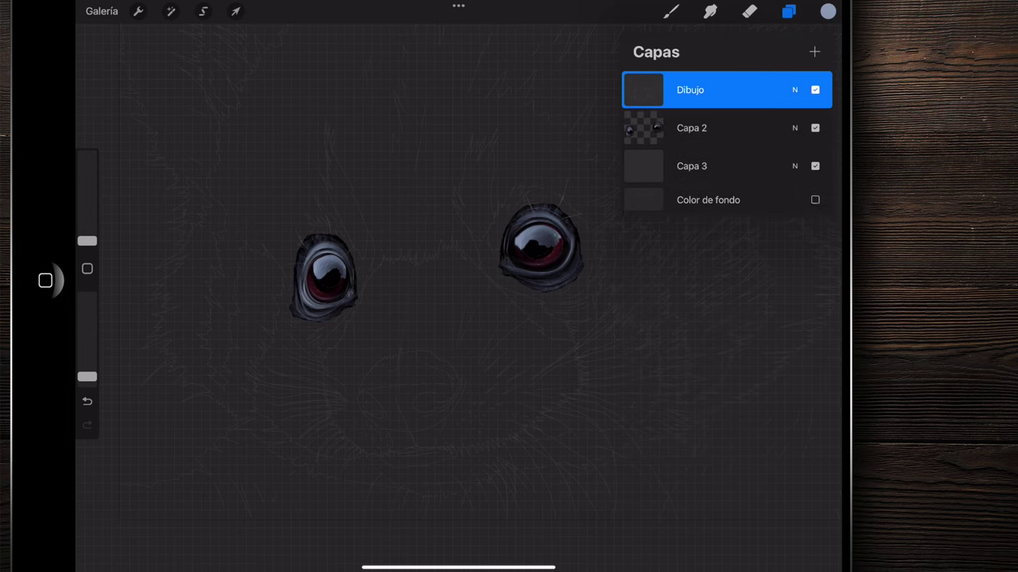
drag(763, 90, 676, 89)
click(713, 90)
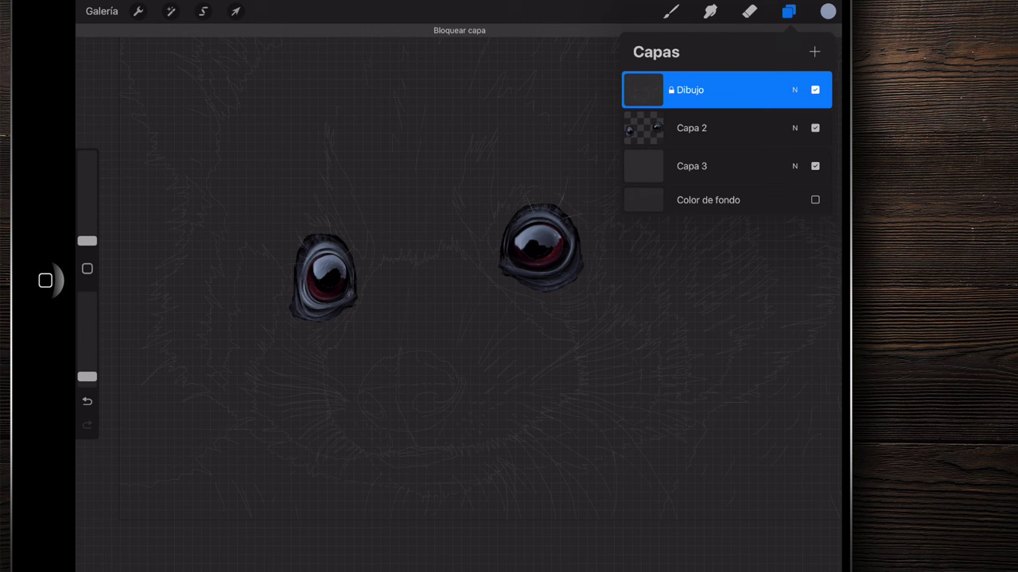
click(692, 166)
scroll(422, 414, up, 5)
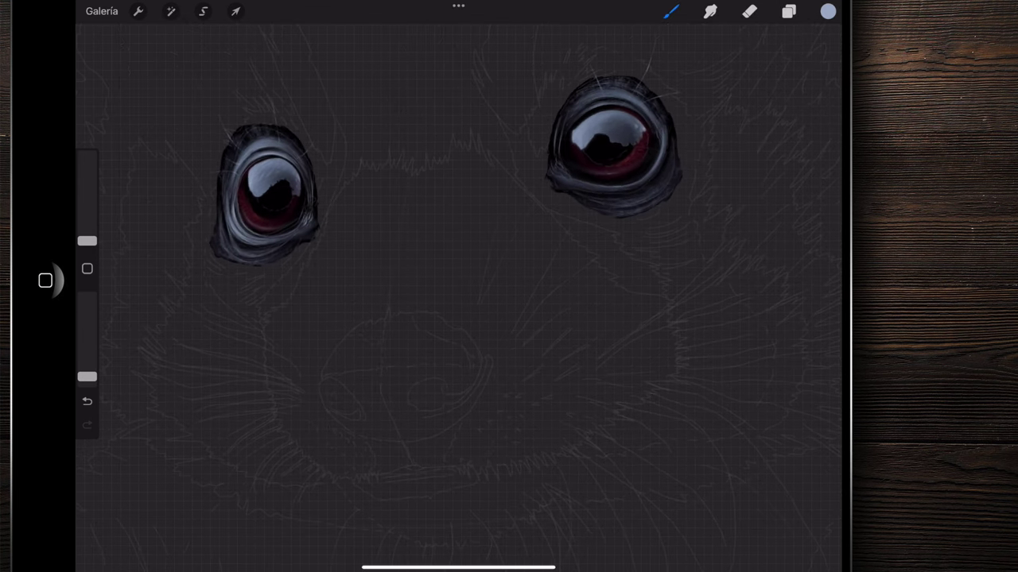
scroll(378, 374, up, 2)
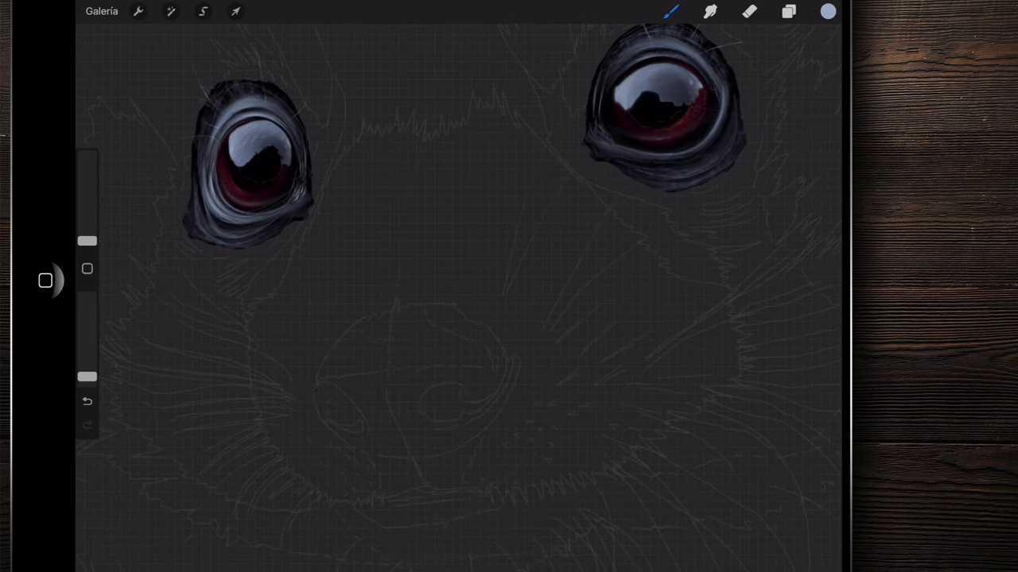
- Set up black paint with the Pincel plano brush at higher opacity and 40% size
click(827, 11)
click(670, 11)
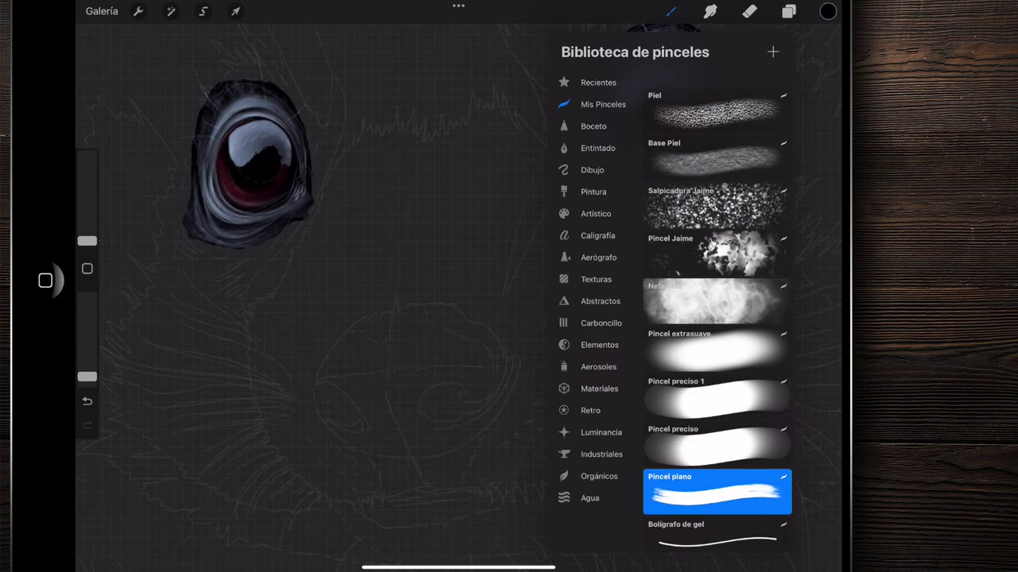
drag(87, 376, 86, 297)
drag(86, 241, 87, 184)
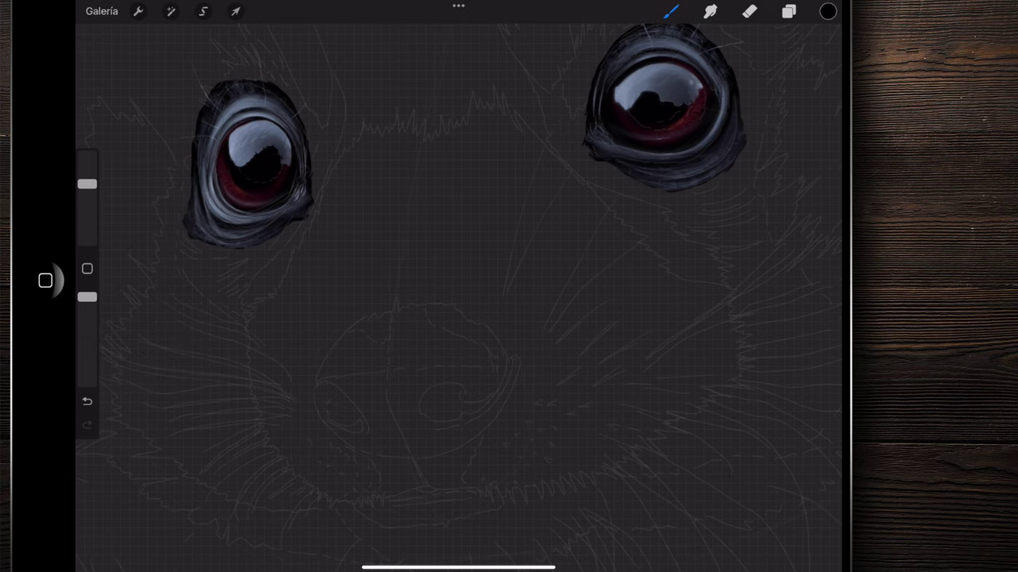
scroll(458, 287, up, 3)
scroll(458, 287, up, 3)
- Block in the nose's black crescent, bottom tip and left side into a ring
mouse_move(420, 163)
mouse_down()
mouse_move(488, 350)
mouse_move(549, 334)
mouse_up()
mouse_move(493, 199)
mouse_down()
mouse_move(523, 374)
mouse_move(461, 414)
mouse_up()
drag(485, 366, 457, 429)
drag(469, 239, 414, 166)
mouse_move(532, 215)
mouse_down()
mouse_move(350, 159)
mouse_move(318, 206)
mouse_up()
drag(397, 131, 286, 223)
mouse_move(318, 159)
mouse_down()
mouse_move(310, 334)
mouse_move(350, 421)
mouse_move(453, 445)
mouse_move(529, 421)
mouse_up()
- Fill the nose's inside and remaining grey gaps with solid black
mouse_move(445, 397)
mouse_down()
mouse_move(433, 314)
mouse_move(354, 274)
mouse_up()
drag(394, 349, 342, 227)
drag(389, 198, 370, 254)
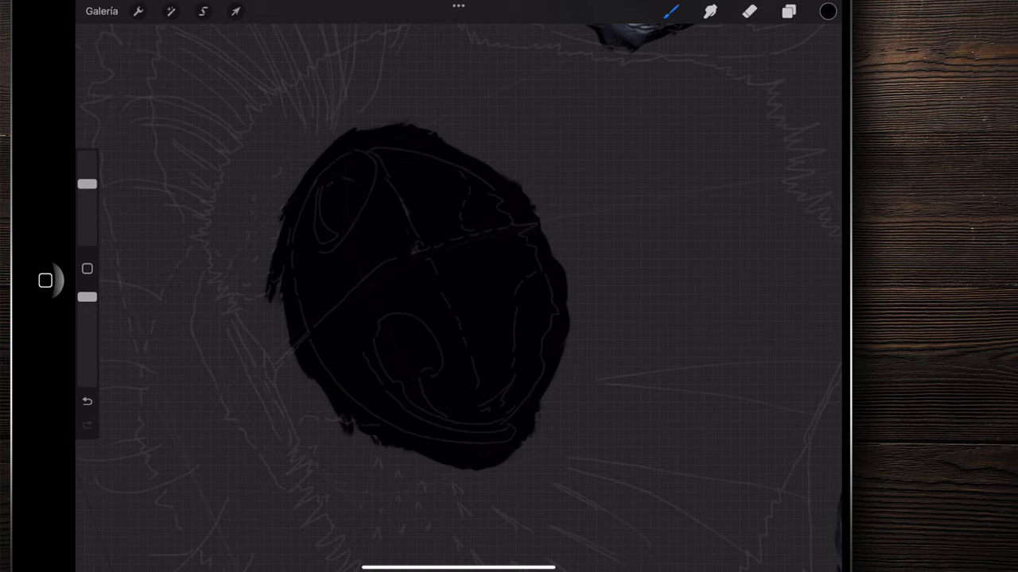
drag(513, 307, 516, 341)
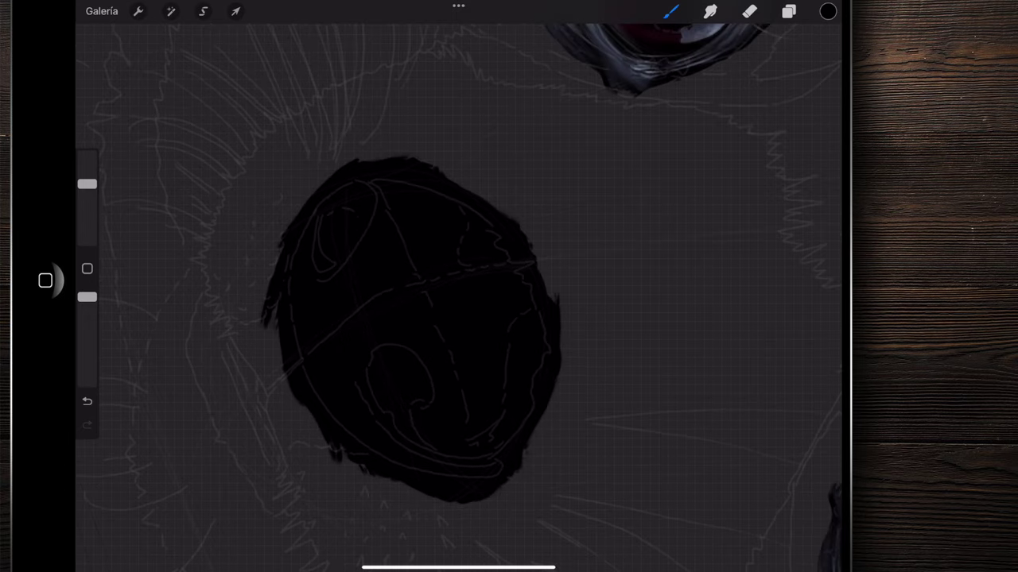
scroll(469, 270, up, 3)
scroll(509, 271, down, 2)
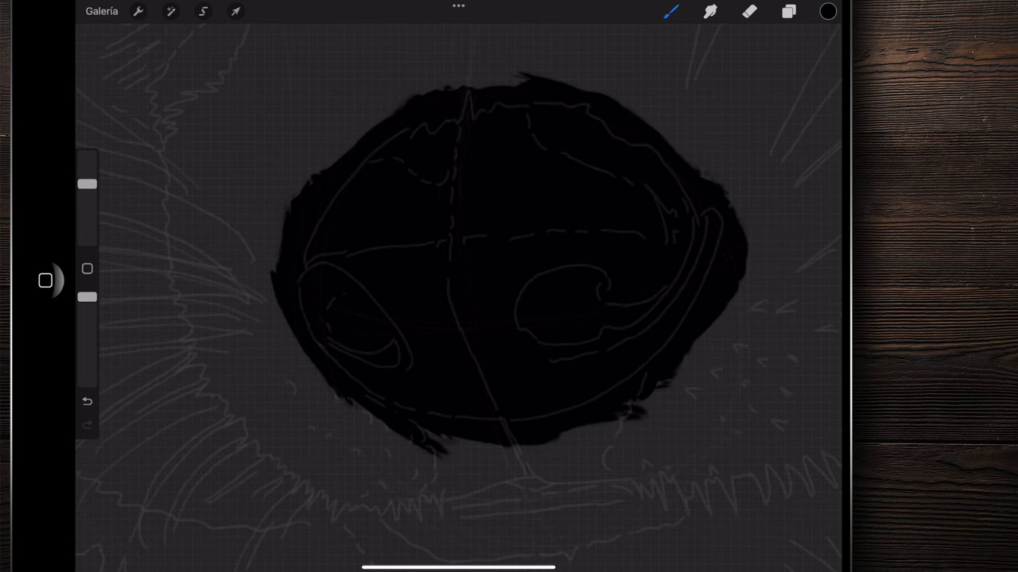
- Switch to the Eraser using the hard Pincel preciso brush at about 4% size
click(749, 11)
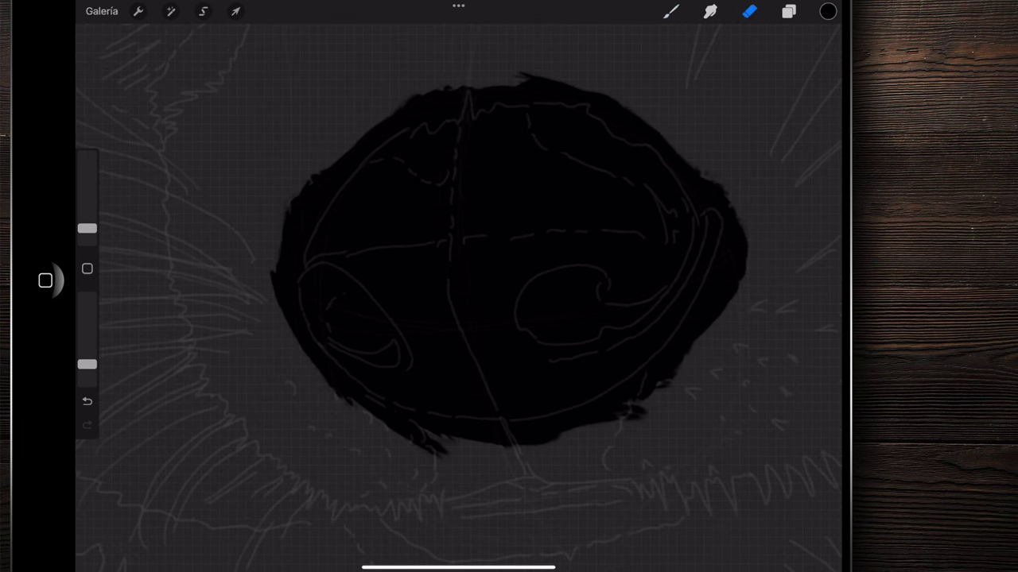
click(749, 11)
click(757, 433)
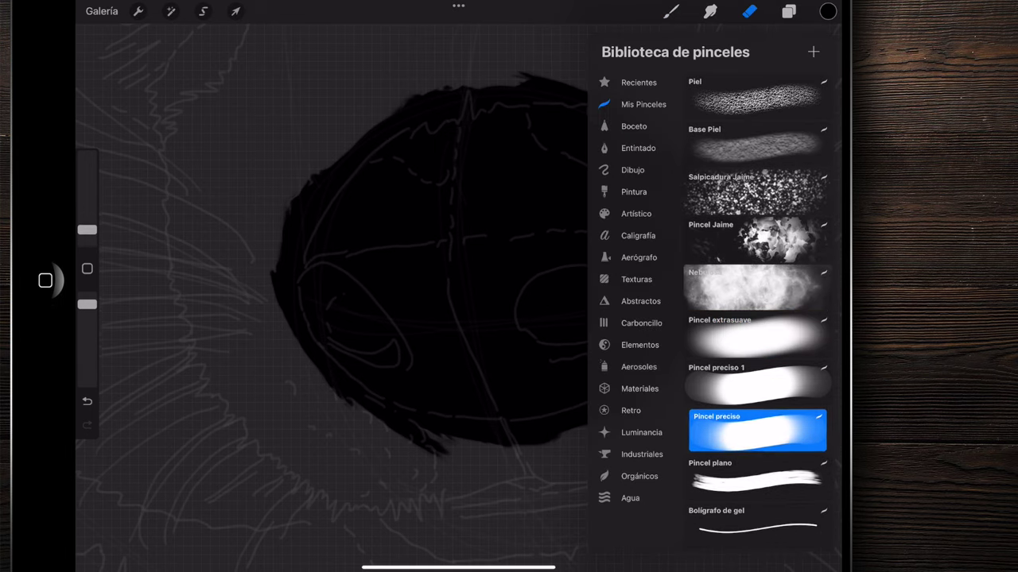
click(86, 224)
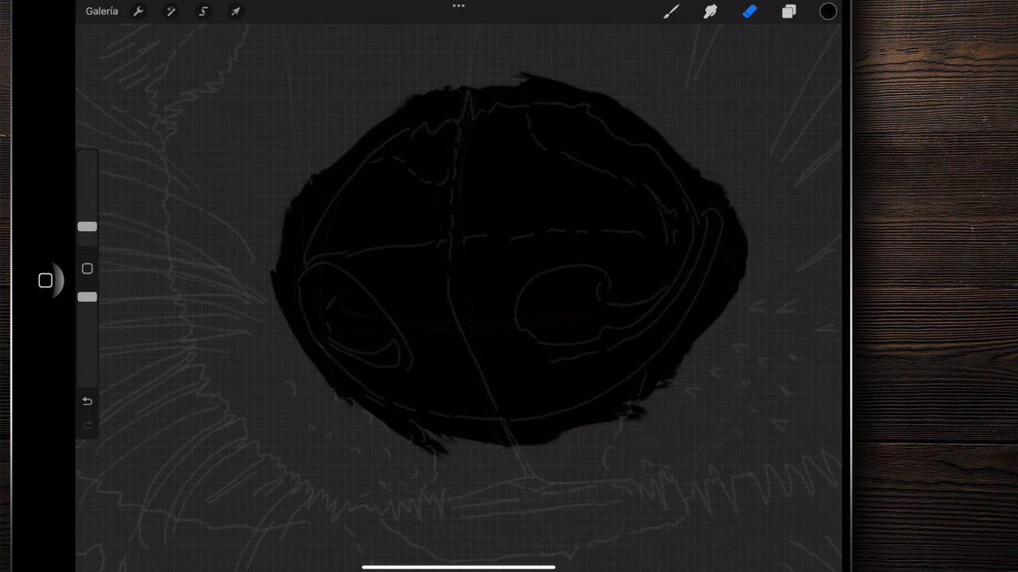
scroll(509, 255, up, 5)
- Trim and smooth the nose's left and lower-left edges
drag(303, 187, 383, 350)
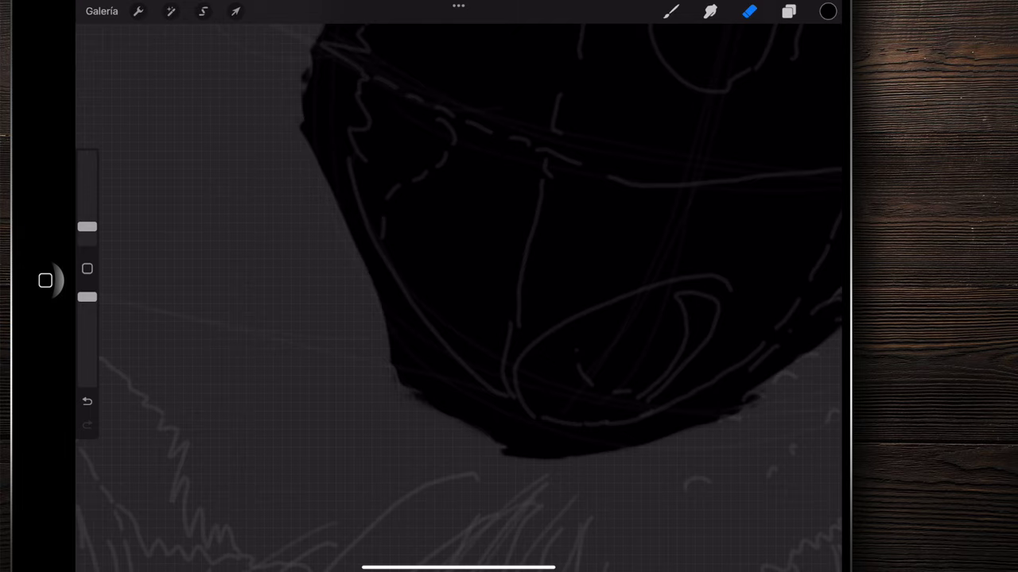
drag(289, 125, 320, 172)
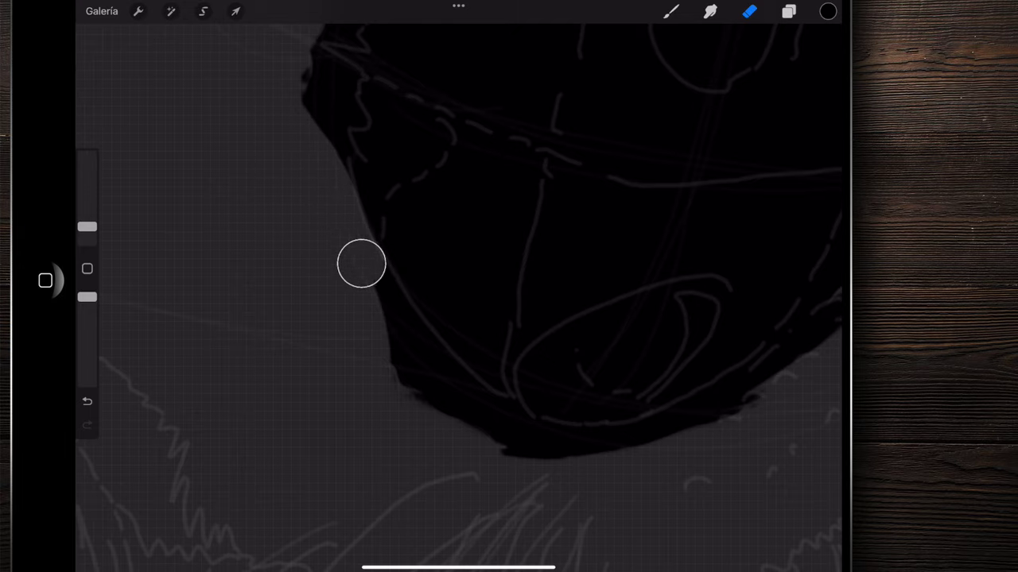
mouse_move(361, 263)
mouse_down()
mouse_move(404, 345)
mouse_move(398, 390)
mouse_up()
scroll(509, 287, down, 5)
scroll(509, 286, up, 5)
click(270, 74)
drag(334, 221, 484, 404)
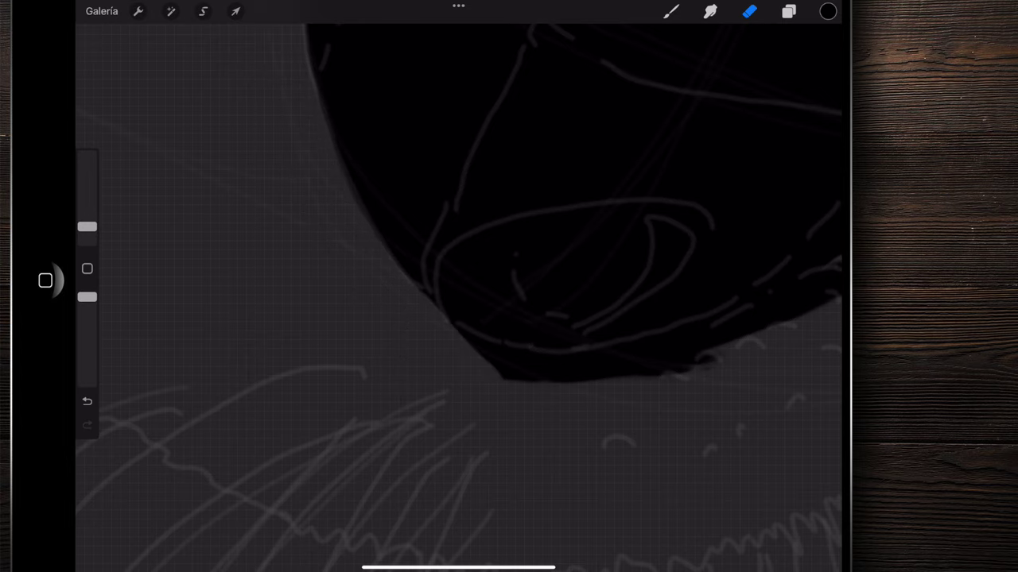
scroll(509, 287, down, 3)
scroll(509, 286, up, 3)
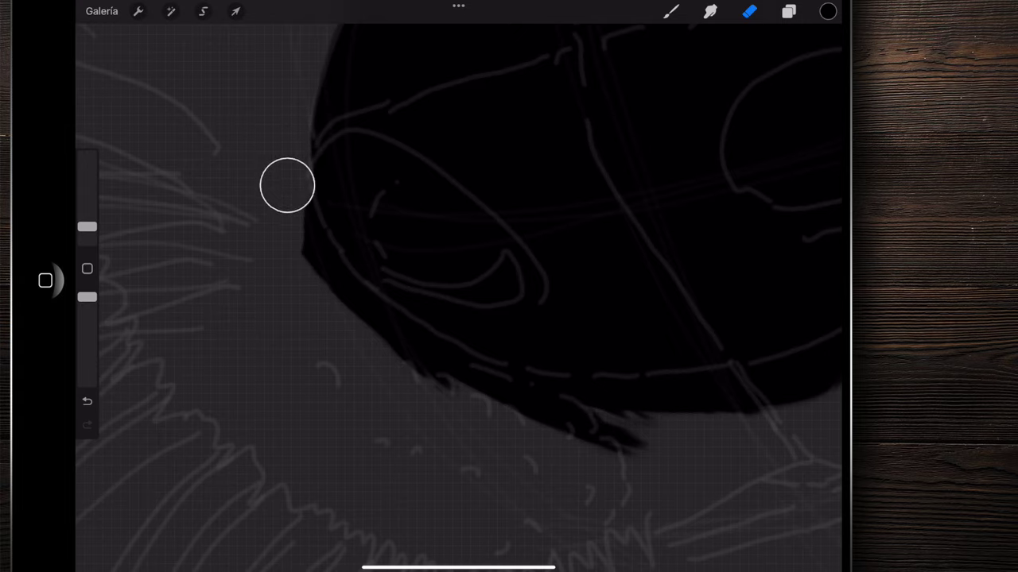
mouse_move(296, 220)
mouse_down()
mouse_move(359, 313)
mouse_move(477, 406)
mouse_up()
- Shave stray black along the nose's lower edge into a smooth curve
scroll(509, 287, down, 3)
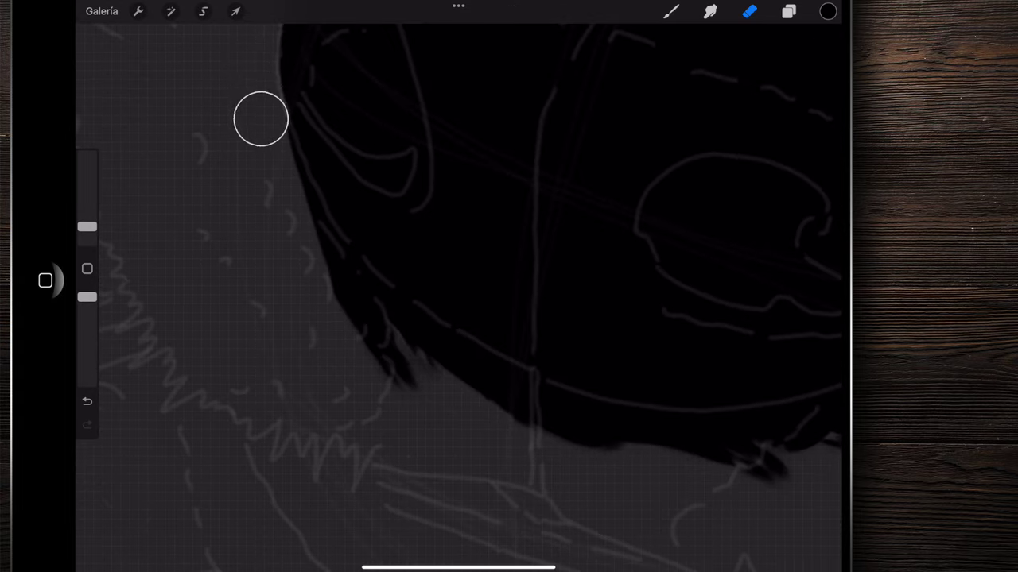
drag(279, 168, 421, 420)
scroll(508, 286, down, 3)
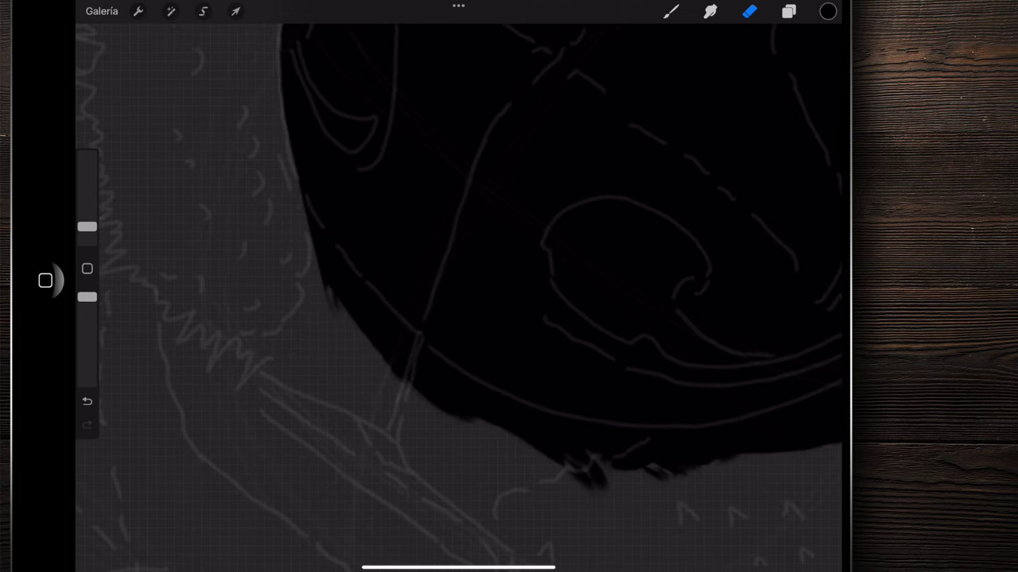
drag(302, 235, 430, 406)
scroll(509, 286, down, 3)
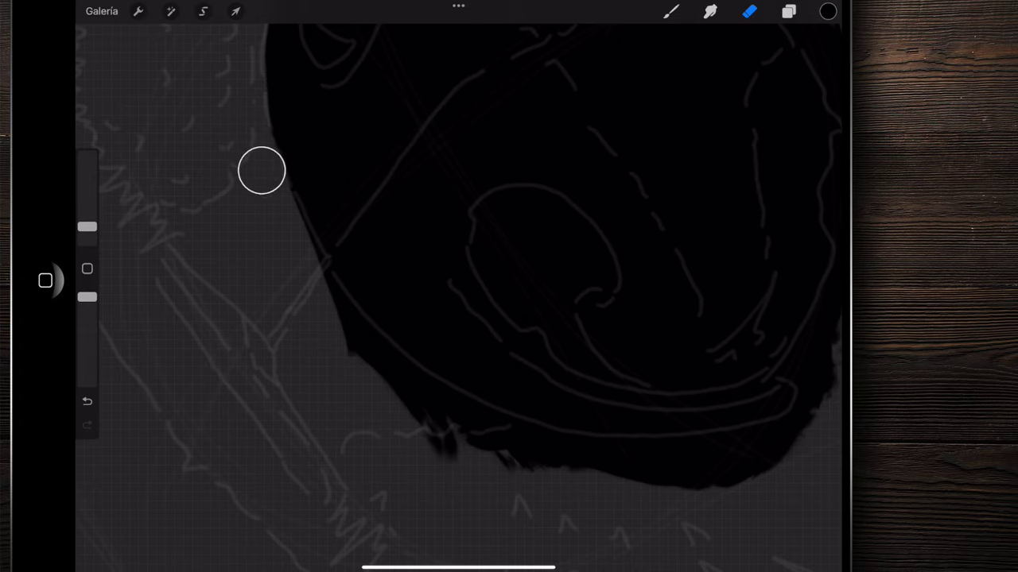
drag(304, 264, 430, 425)
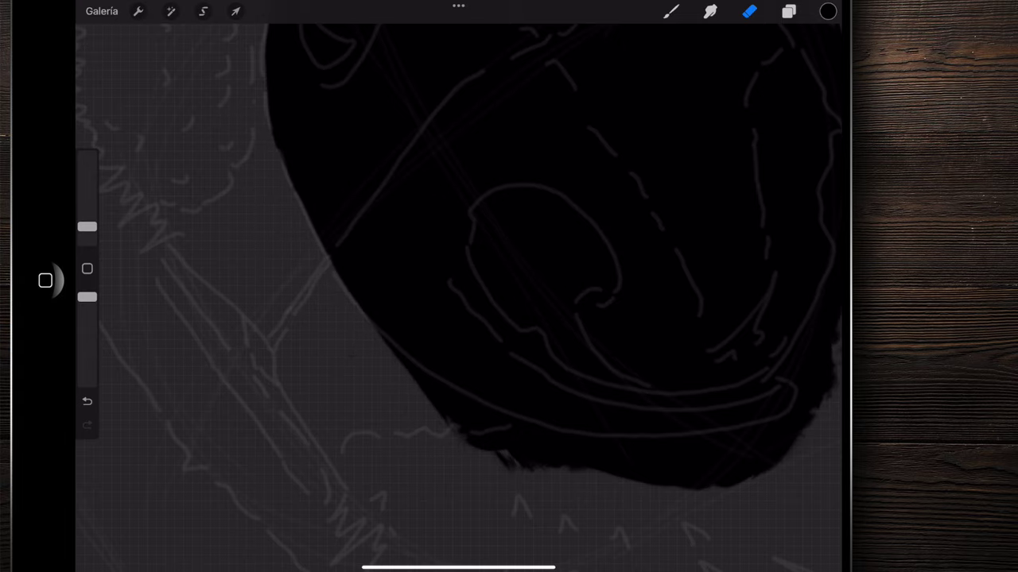
scroll(509, 286, down, 3)
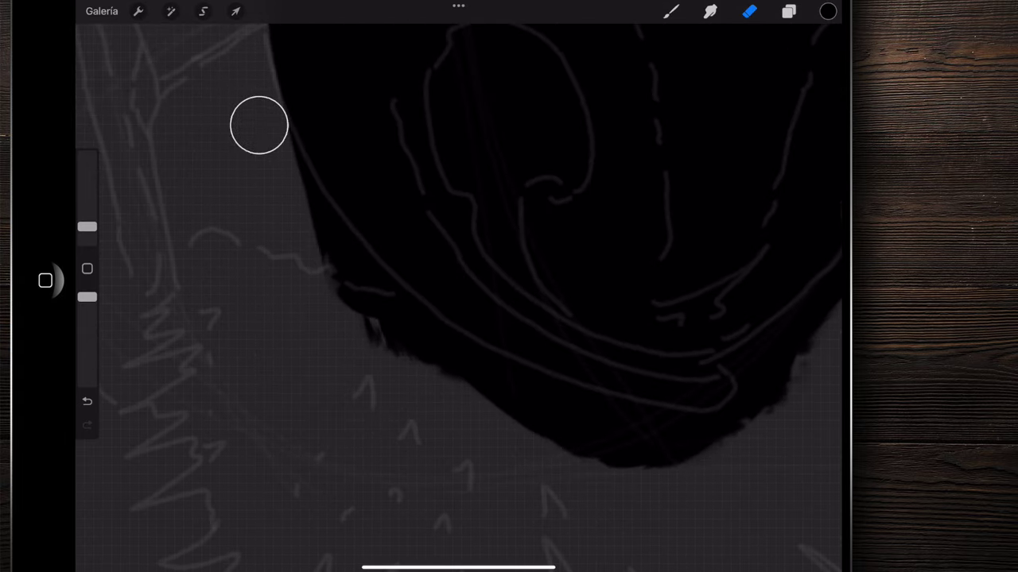
drag(271, 153, 382, 325)
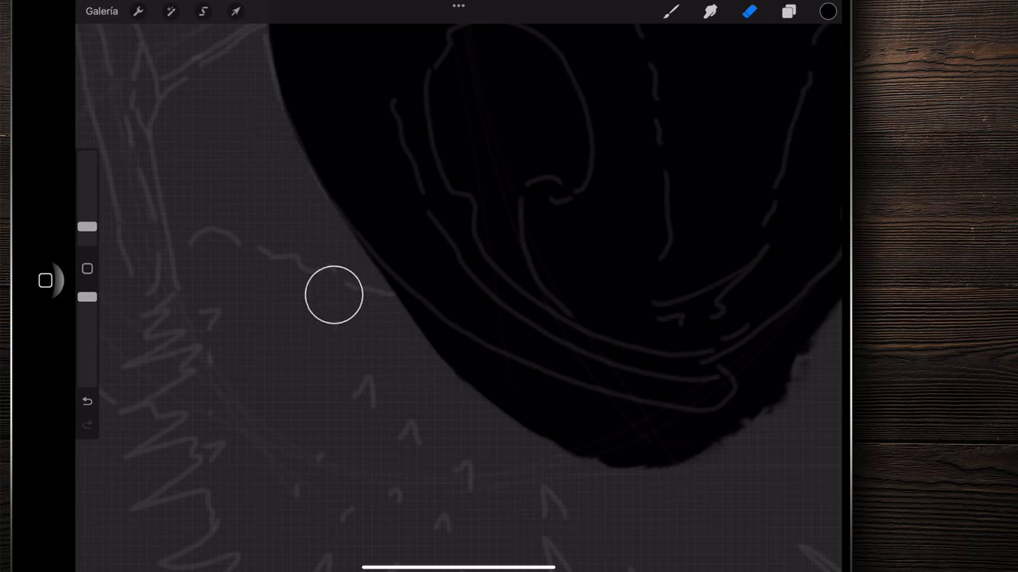
scroll(508, 286, down, 3)
scroll(508, 287, up, 2)
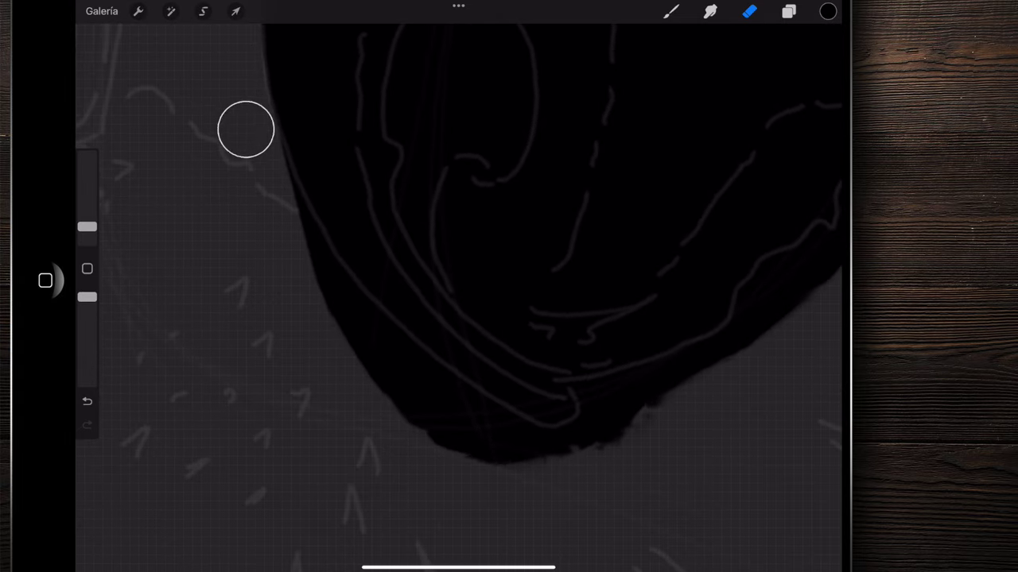
mouse_move(258, 156)
mouse_down()
mouse_move(309, 263)
mouse_move(430, 429)
mouse_up()
- Cut a clean lower-left diagonal and tidy the nose's upper-right edge
scroll(509, 287, down, 3)
scroll(509, 286, down, 3)
scroll(509, 286, up, 1)
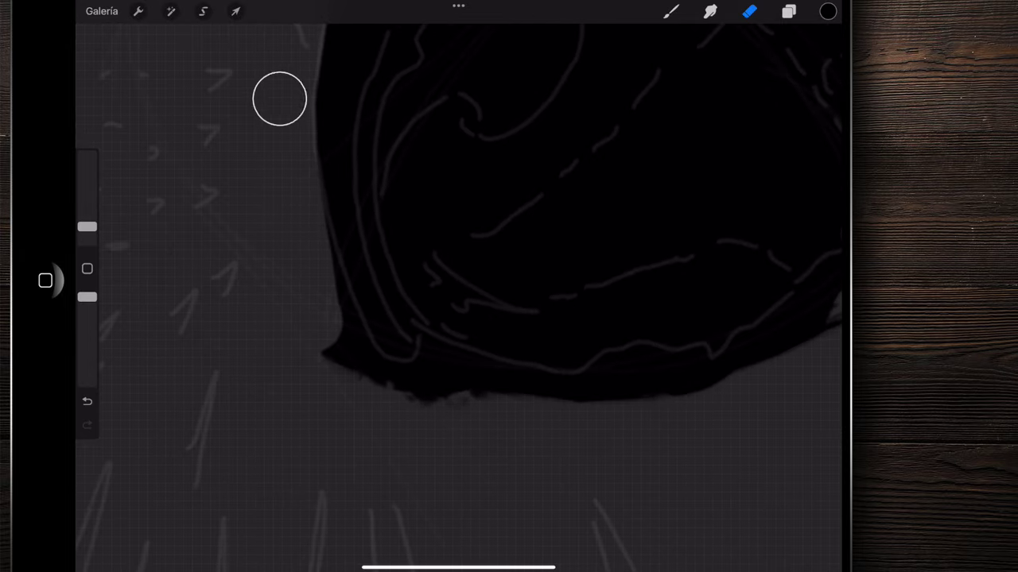
drag(311, 255, 383, 375)
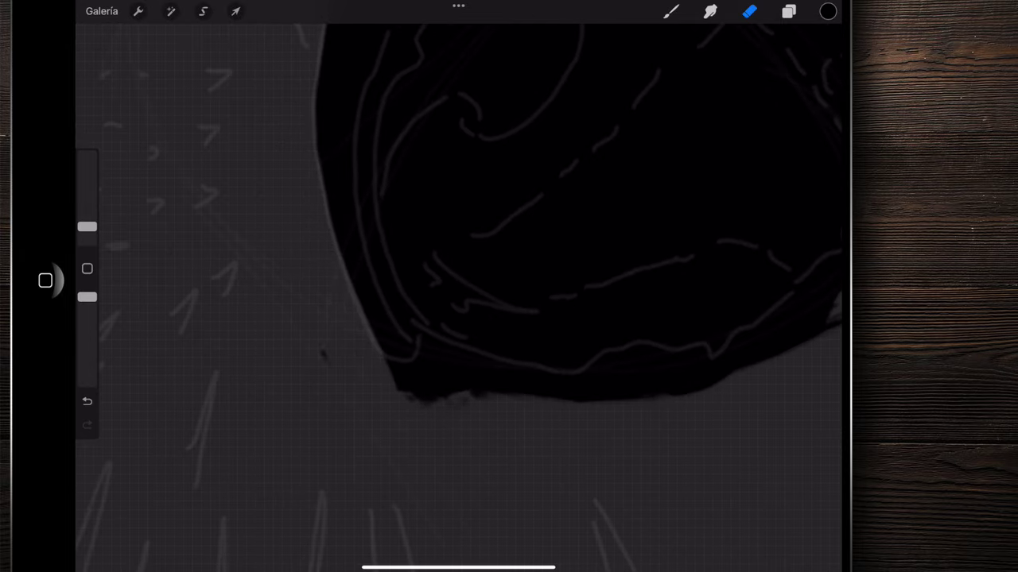
scroll(509, 286, down, 3)
drag(257, 206, 318, 346)
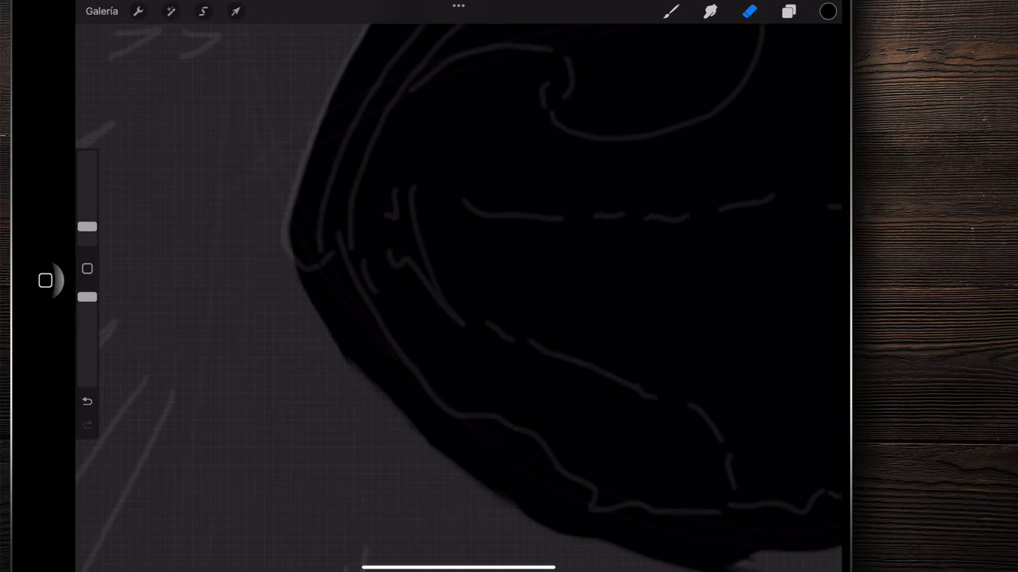
scroll(509, 286, down, 3)
scroll(509, 286, down, 5)
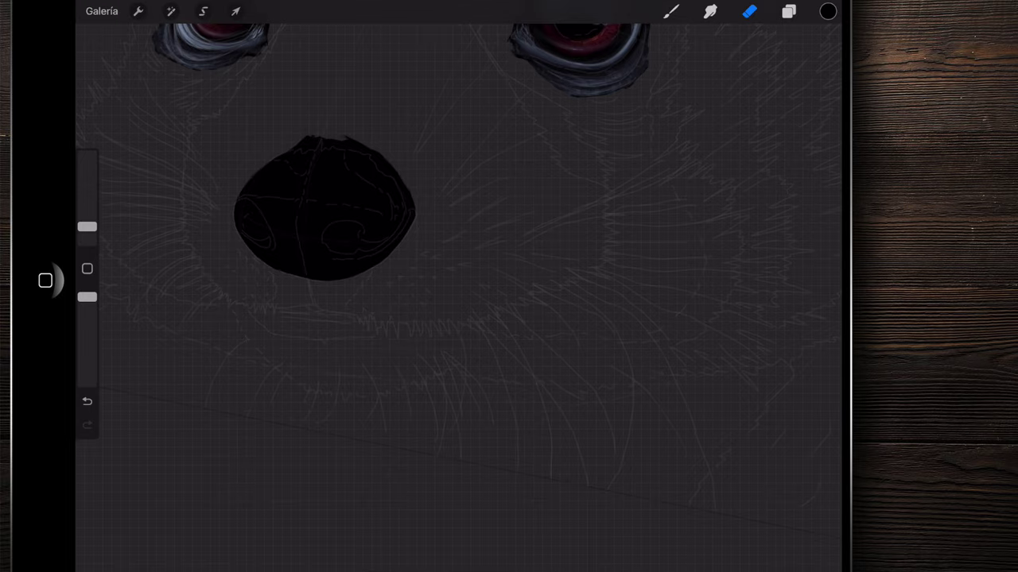
scroll(325, 208, up, 5)
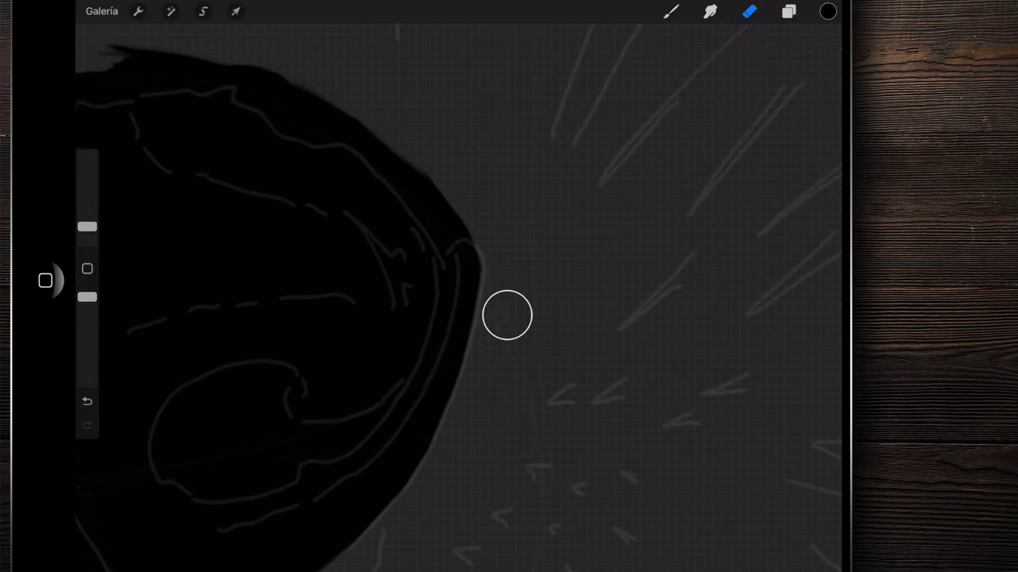
mouse_move(482, 226)
mouse_down()
mouse_move(405, 148)
mouse_move(263, 79)
mouse_up()
- Zoom around the canvas to inspect the eyes and the trimmed black nose
scroll(509, 287, down, 3)
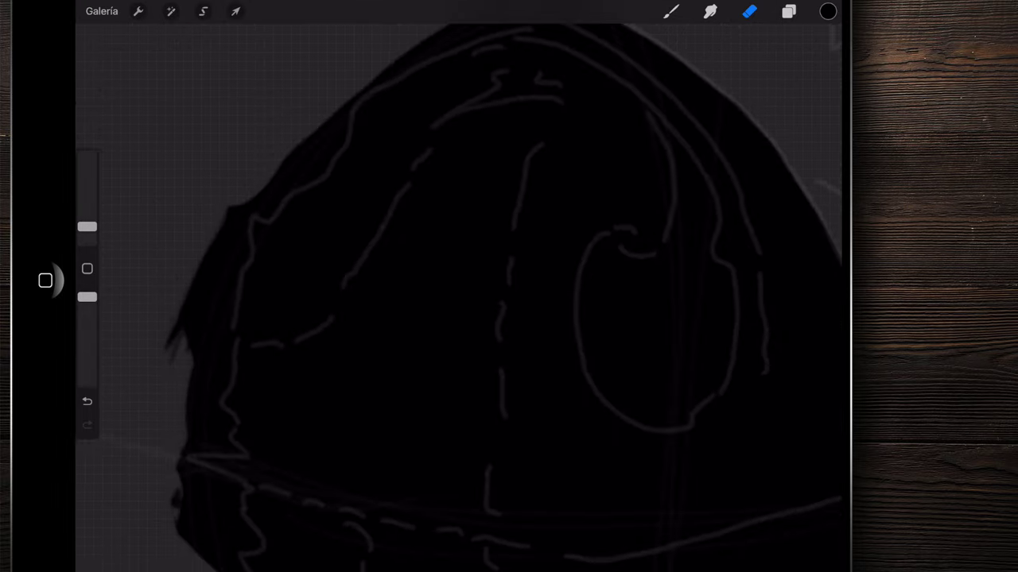
scroll(509, 286, up, 2)
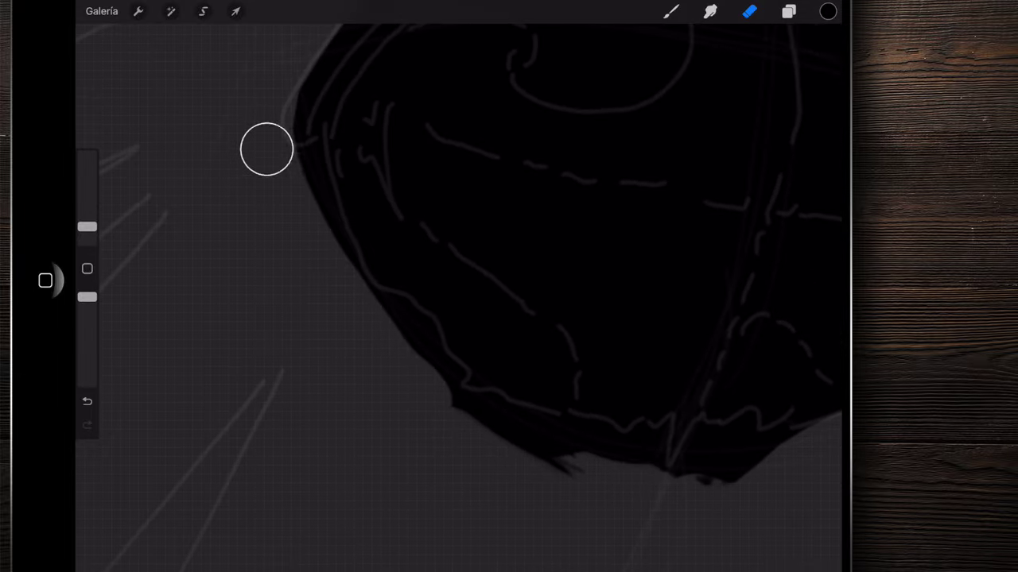
scroll(509, 286, down, 3)
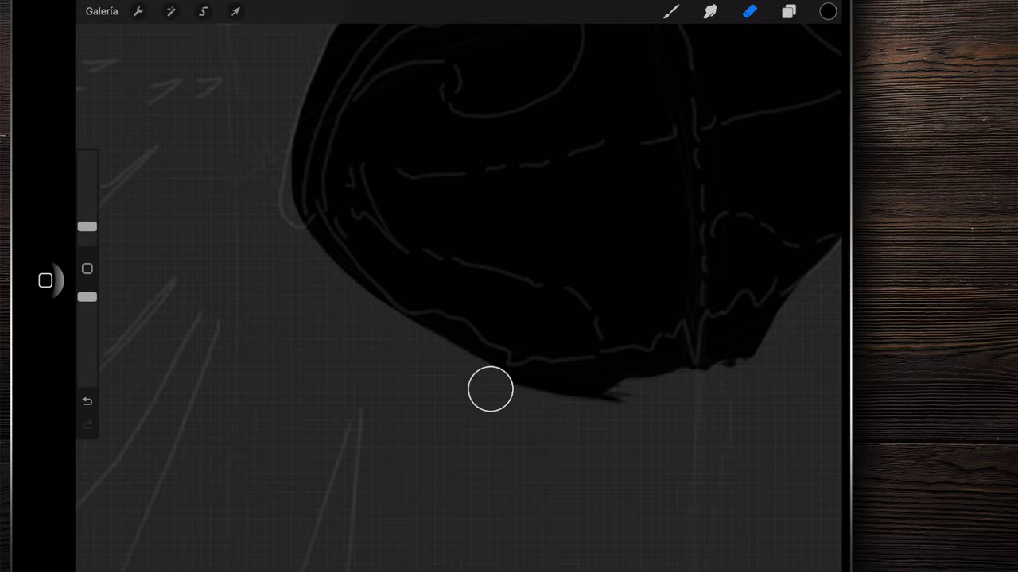
scroll(508, 286, down, 2)
scroll(509, 286, down, 2)
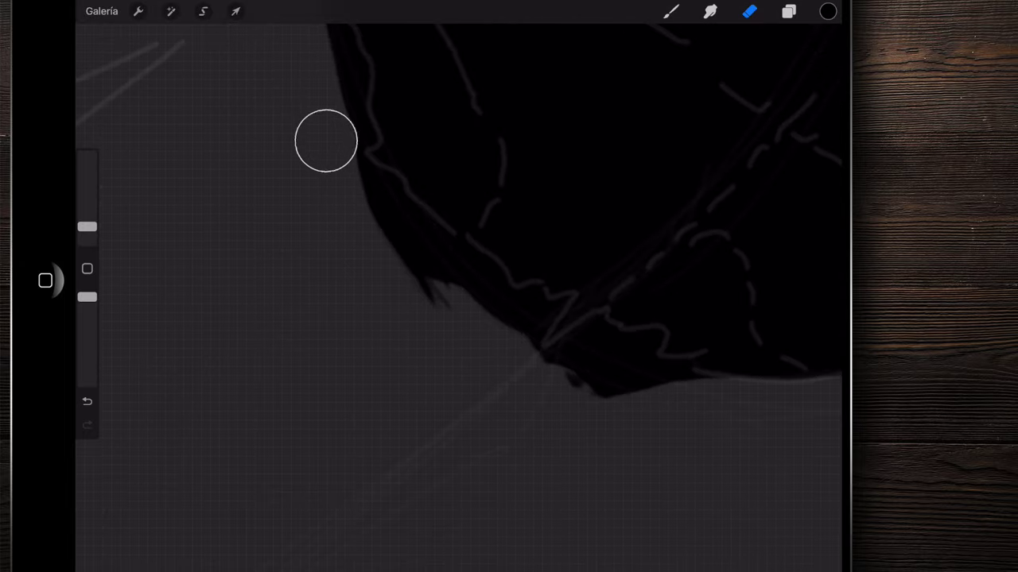
scroll(508, 286, down, 2)
scroll(508, 286, down, 3)
scroll(509, 287, up, 5)
scroll(509, 286, down, 1)
scroll(509, 286, down, 1)
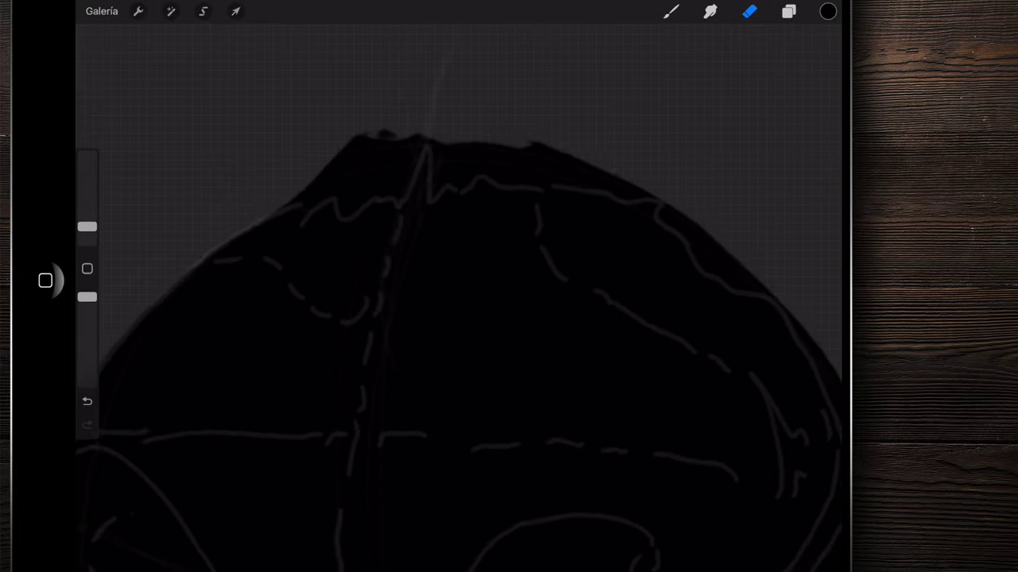
scroll(509, 286, down, 1)
scroll(509, 286, down, 3)
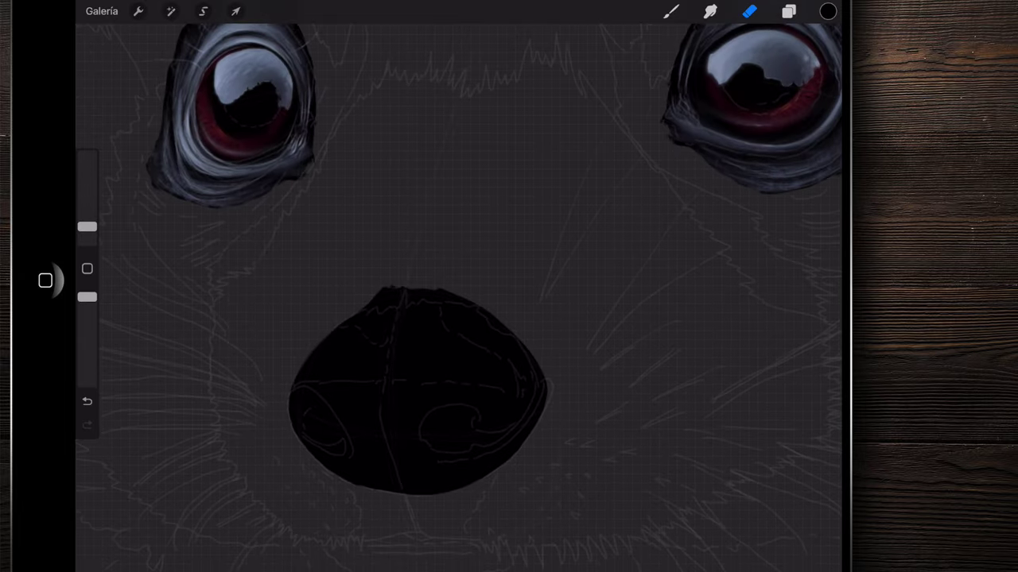
scroll(509, 286, up, 5)
scroll(509, 286, down, 1)
scroll(508, 286, up, 1)
scroll(509, 286, down, 1)
scroll(509, 287, down, 2)
scroll(509, 286, down, 2)
scroll(509, 286, down, 1)
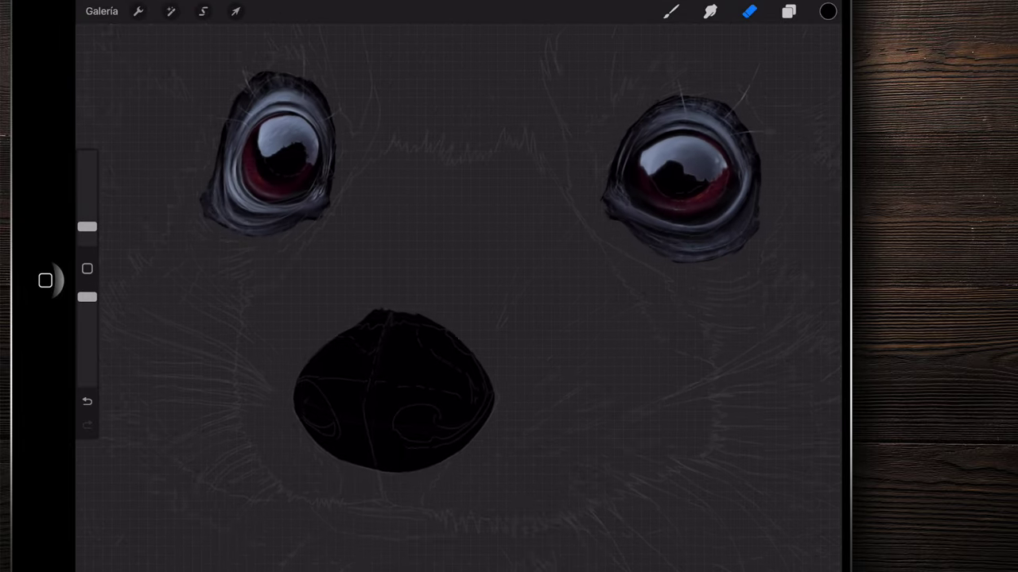
scroll(409, 382, up, 4)
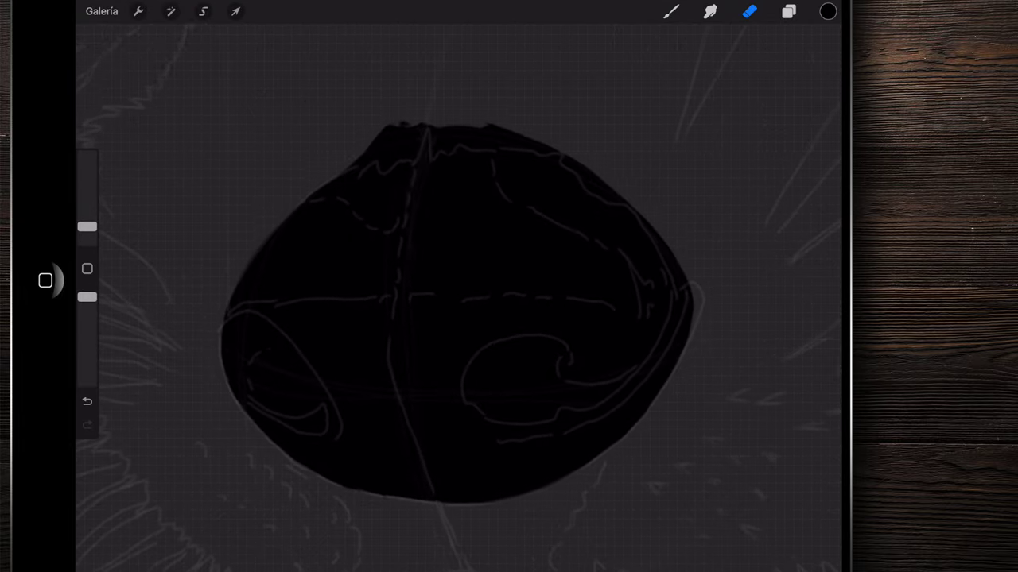
scroll(410, 382, up, 5)
scroll(462, 318, down, 1)
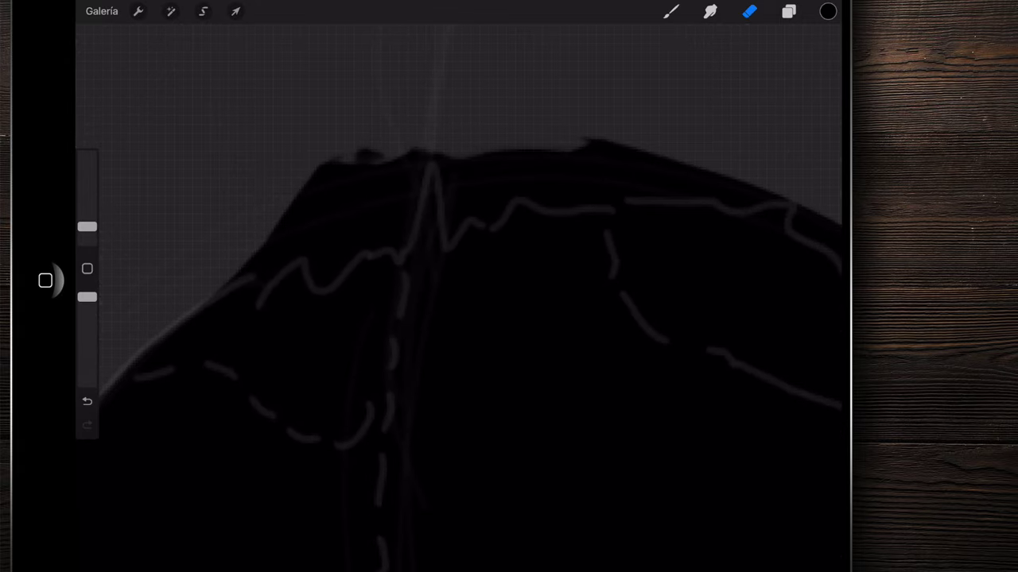
scroll(461, 318, down, 3)
scroll(461, 318, down, 2)
scroll(458, 271, down, 5)
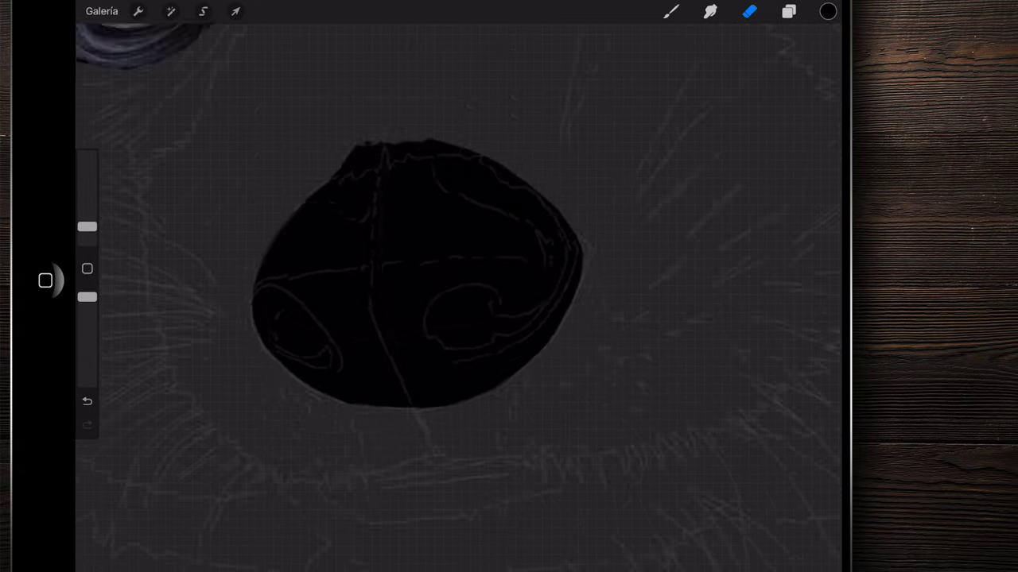
click(788, 11)
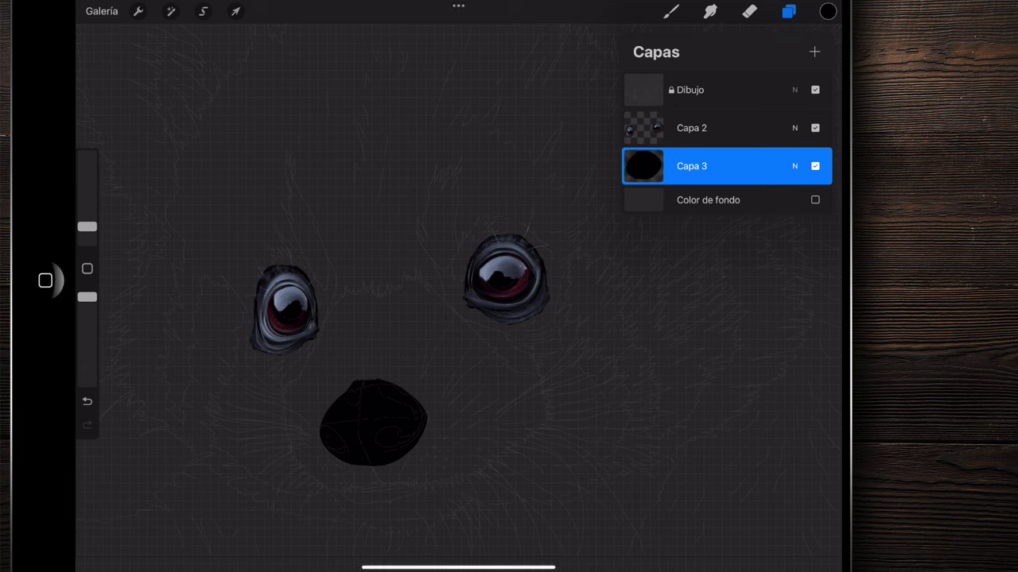
- Pick a blue-grey colour and set the painting brush to about 72% opacity
scroll(381, 318, up, 5)
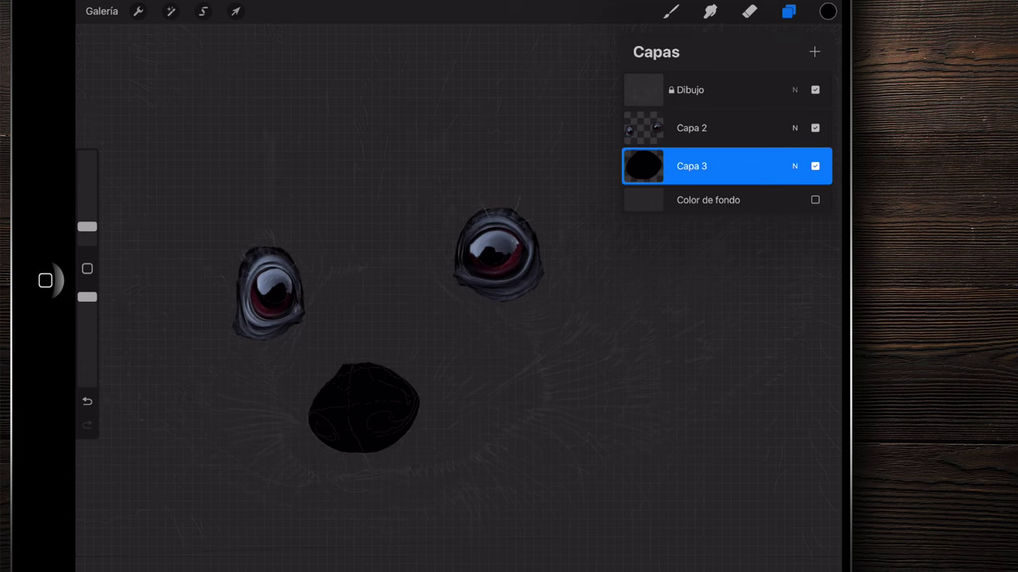
click(828, 11)
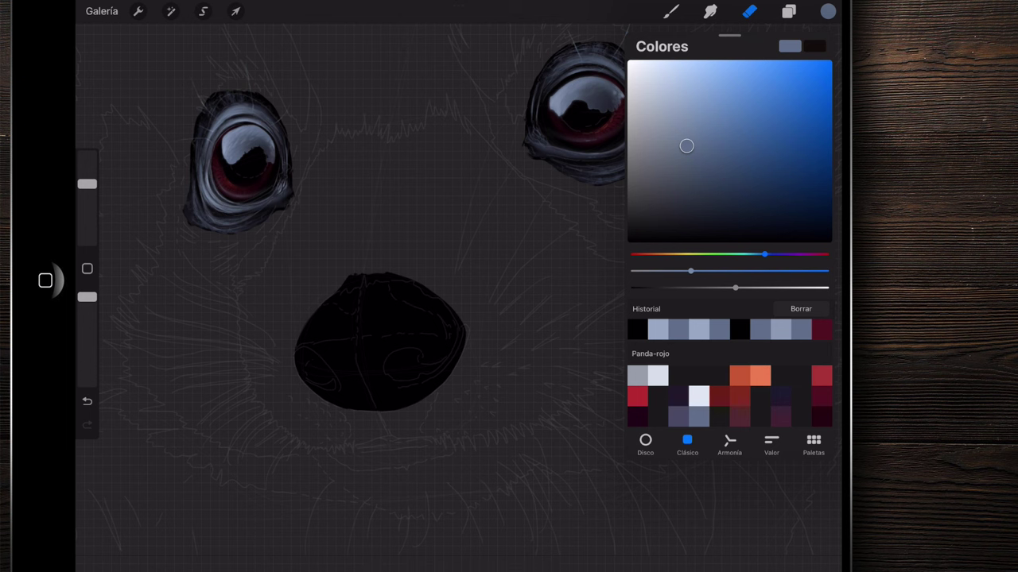
click(671, 11)
click(670, 12)
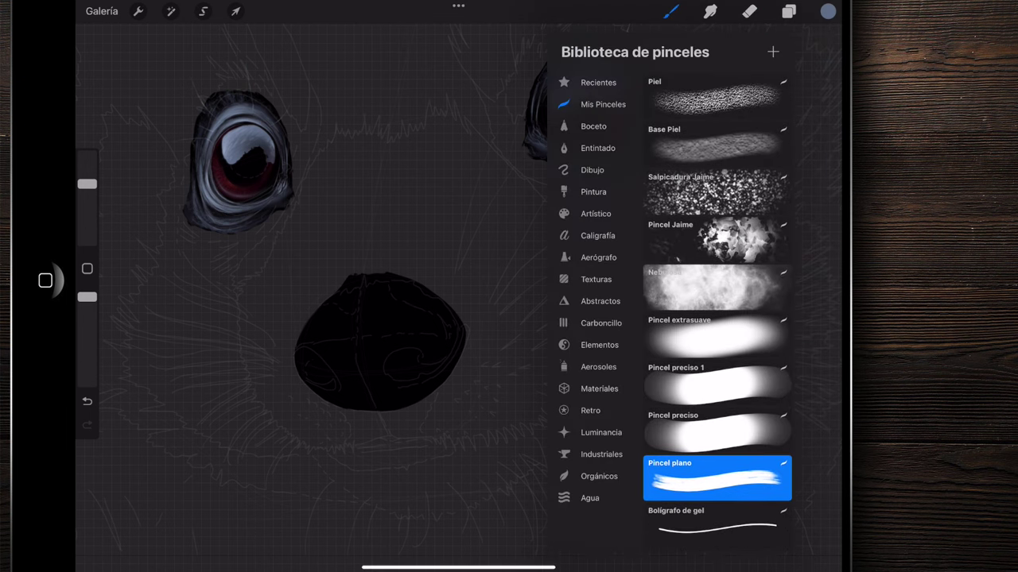
drag(87, 296, 88, 375)
- At about 10% brush size, paint soft blue-grey highlight strokes forming a V on the nose
drag(87, 183, 87, 212)
scroll(516, 437, up, 5)
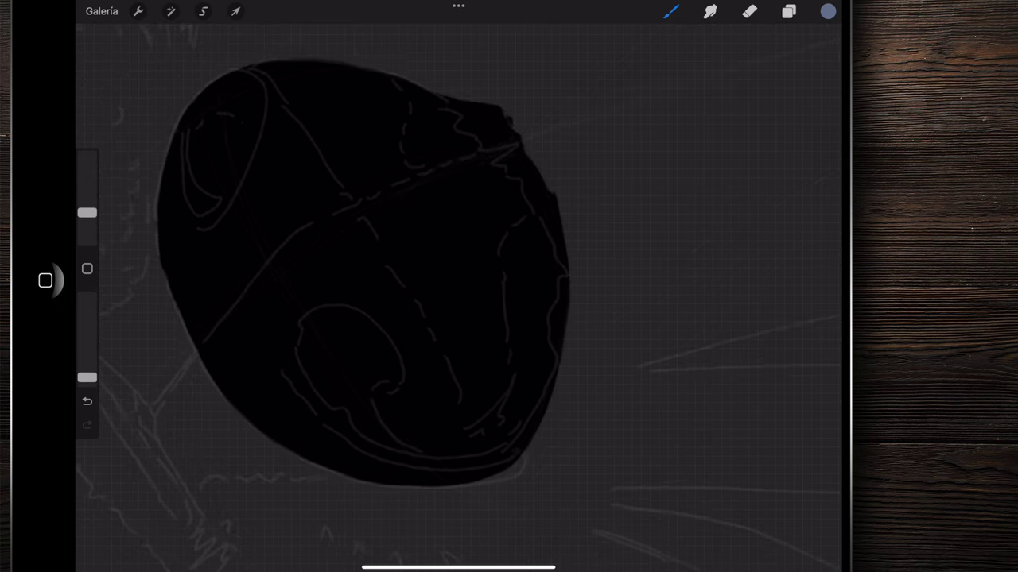
drag(430, 270, 462, 363)
mouse_move(410, 270)
mouse_down()
mouse_move(453, 406)
mouse_move(509, 350)
mouse_up()
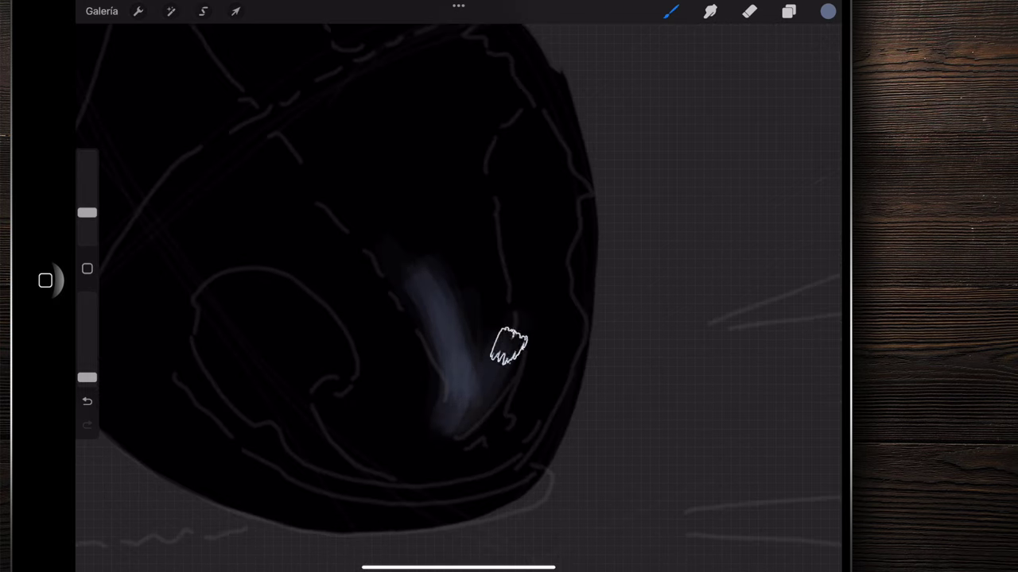
drag(461, 421, 501, 270)
drag(449, 202, 482, 307)
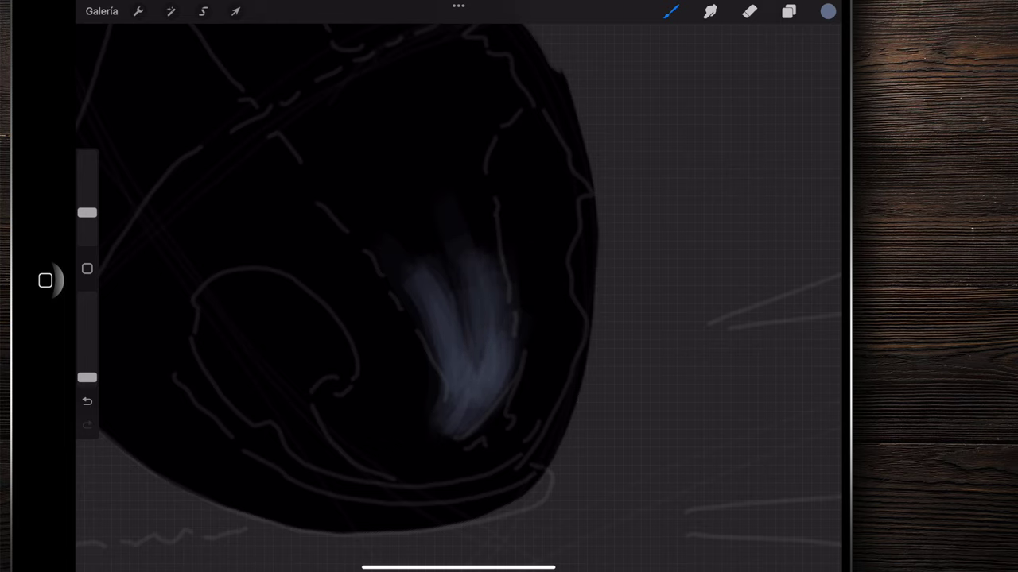
drag(342, 179, 437, 278)
scroll(334, 262, down, 3)
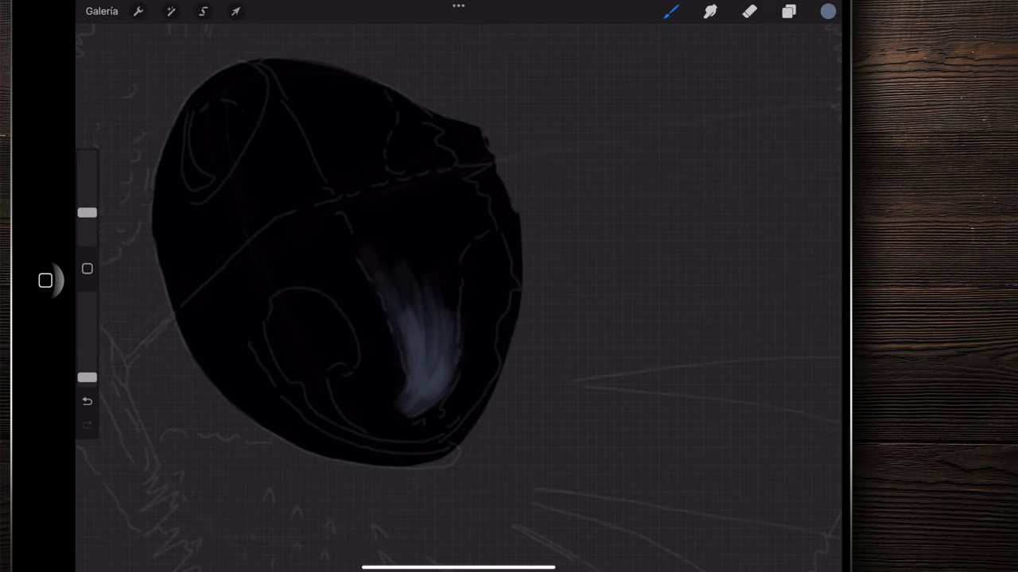
- Extend the highlight streak up and left, adding faint grey along its right edge
drag(420, 278, 433, 348)
mouse_move(454, 232)
mouse_down()
mouse_move(449, 310)
mouse_move(432, 215)
mouse_up()
drag(421, 290, 396, 215)
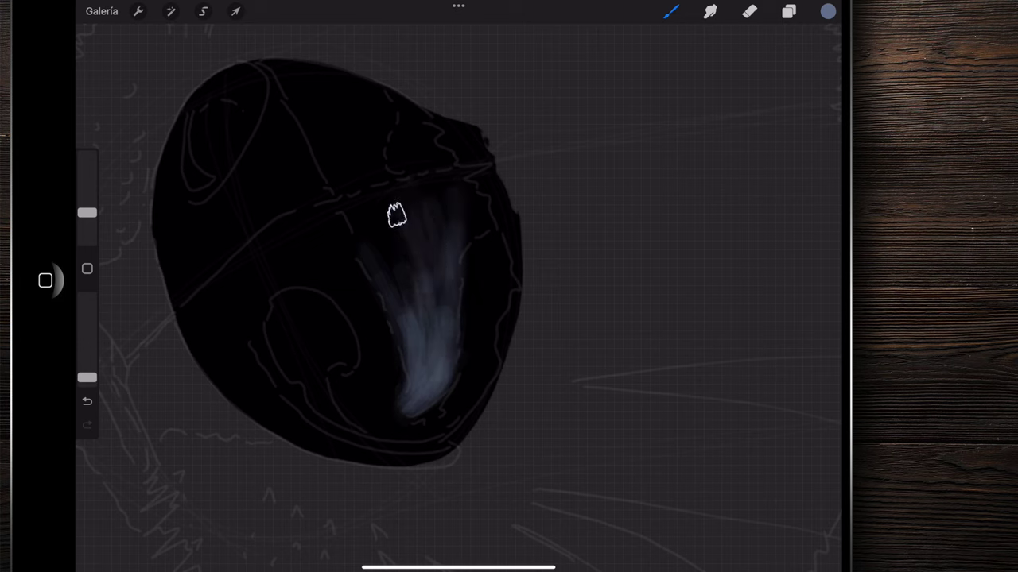
drag(391, 288, 362, 204)
drag(379, 273, 359, 208)
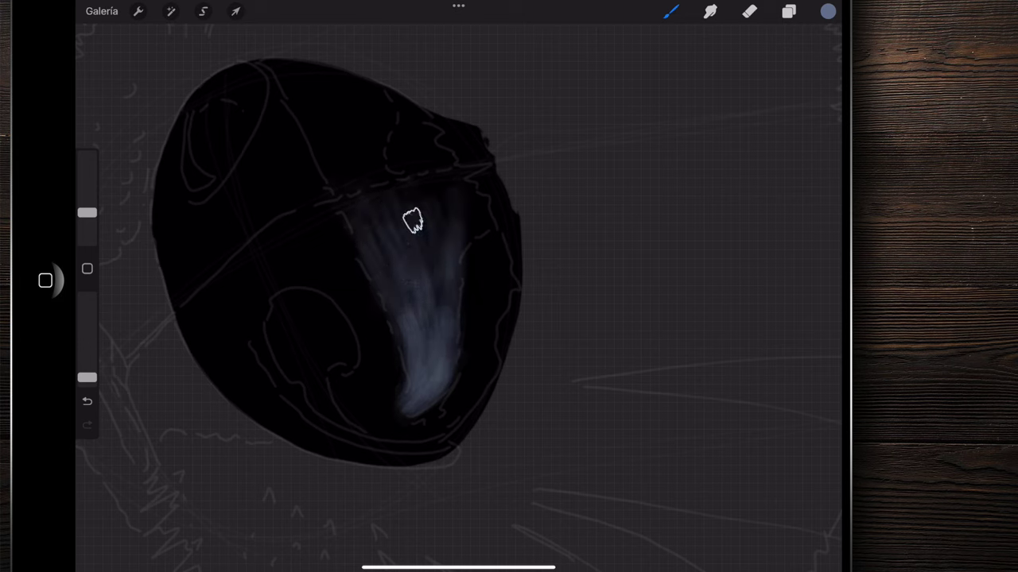
drag(468, 238, 469, 200)
scroll(334, 262, down, 3)
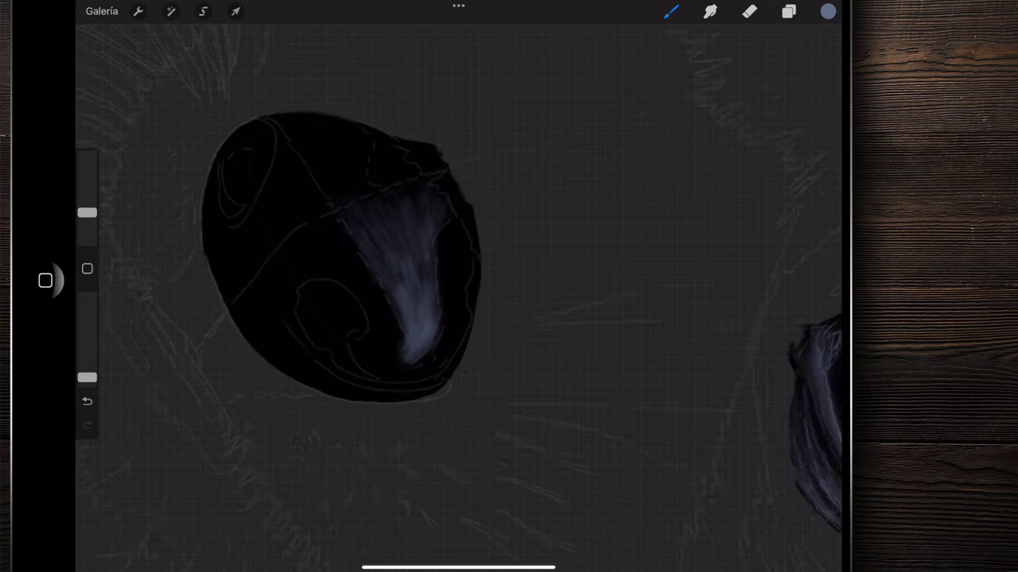
scroll(334, 262, up, 4)
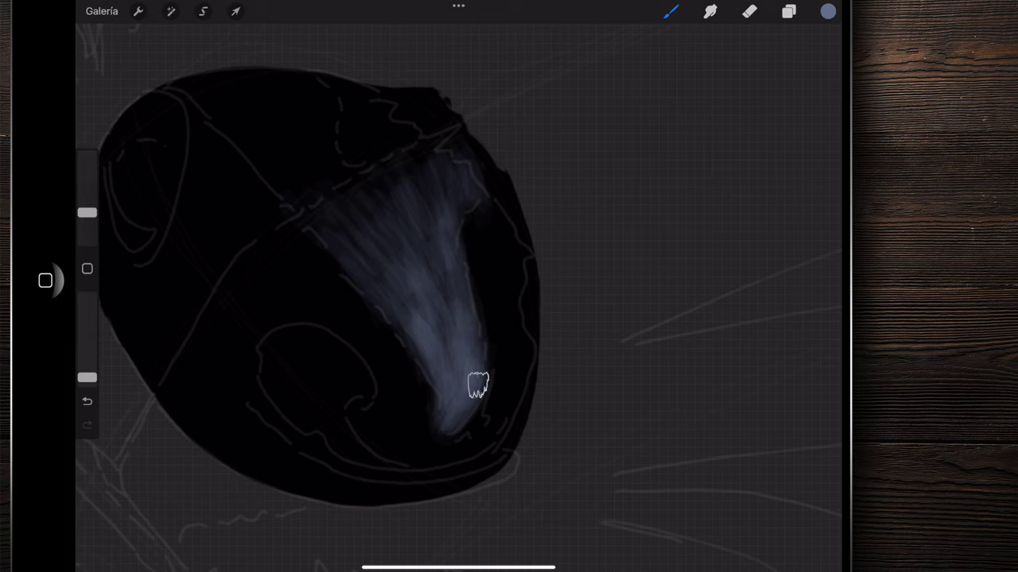
drag(508, 334, 490, 205)
- Rotate the canvas upright and shade the nose's top dome with light blue-grey
mouse_move(334, 287)
mouse_down()
mouse_move(382, 334)
mouse_move(373, 358)
mouse_up()
drag(365, 163, 382, 234)
drag(356, 163, 374, 262)
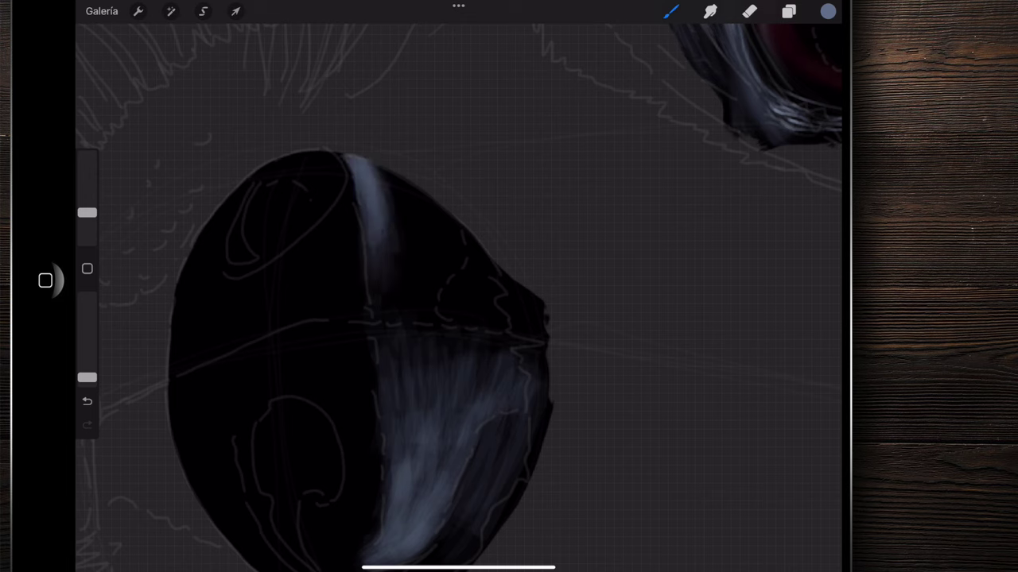
mouse_move(380, 169)
mouse_down()
mouse_move(402, 255)
mouse_move(408, 196)
mouse_up()
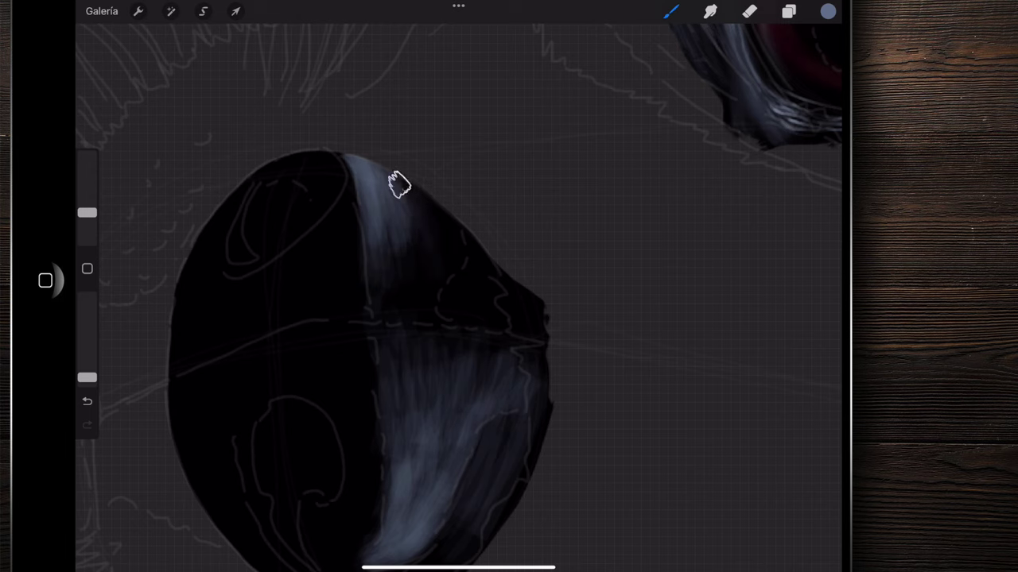
mouse_move(429, 238)
mouse_down()
mouse_move(366, 186)
mouse_move(379, 232)
mouse_up()
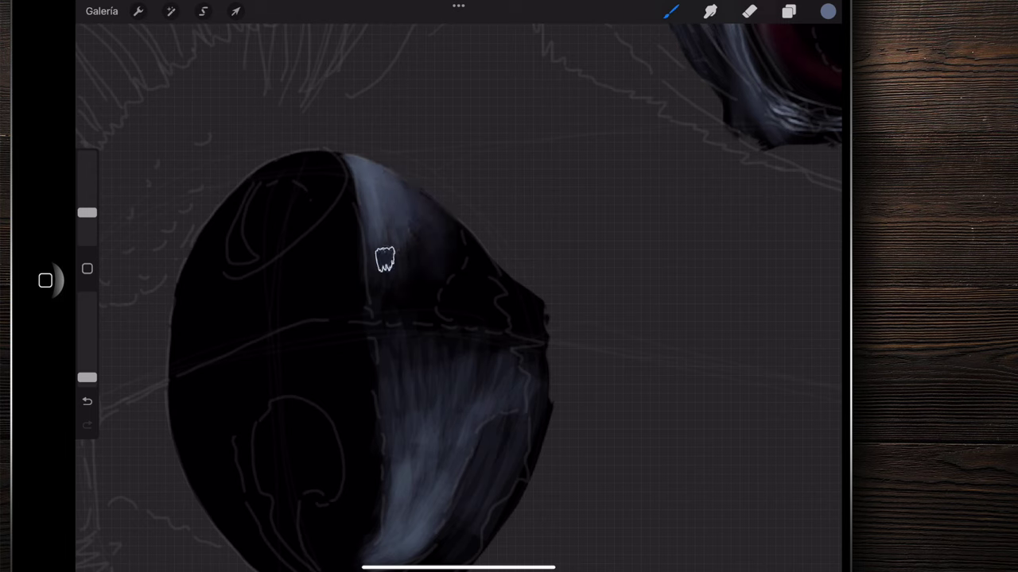
mouse_move(415, 266)
mouse_down()
mouse_move(397, 173)
mouse_move(437, 239)
mouse_move(450, 232)
mouse_move(436, 306)
mouse_move(422, 221)
mouse_move(403, 312)
mouse_up()
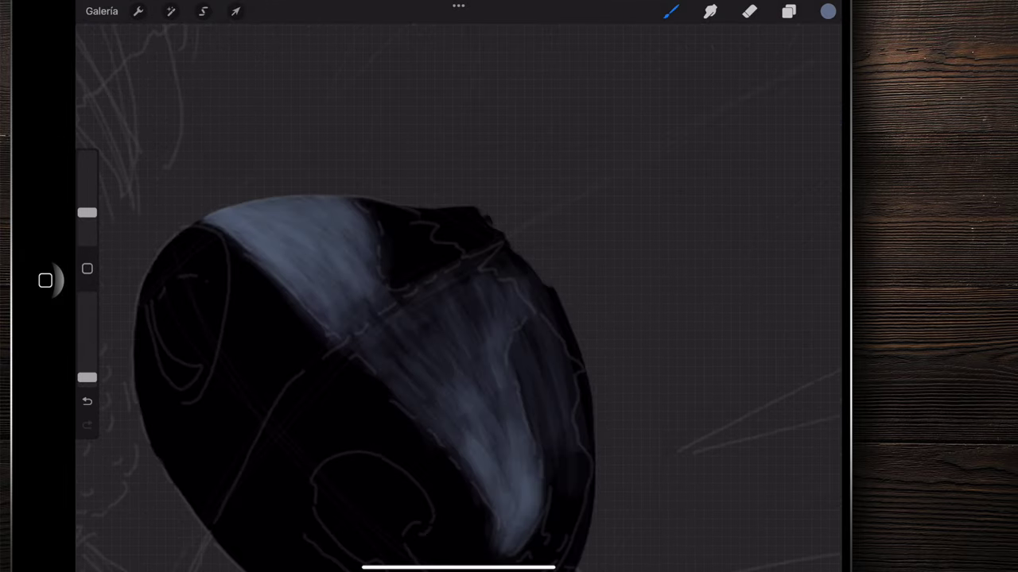
drag(421, 203, 409, 286)
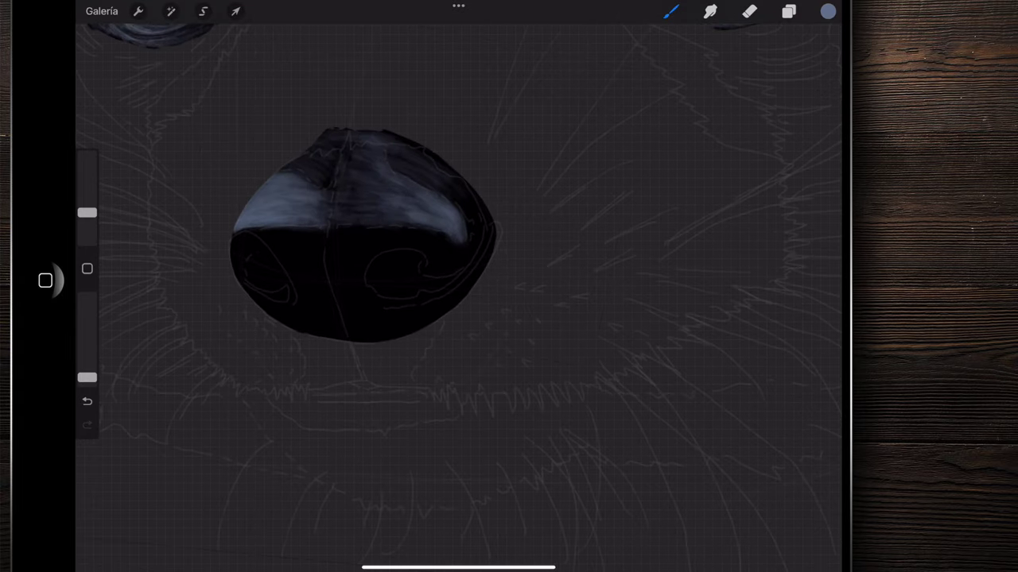
- Switch to Smudge, enlarge it slightly, and blend the central light streaks
click(710, 12)
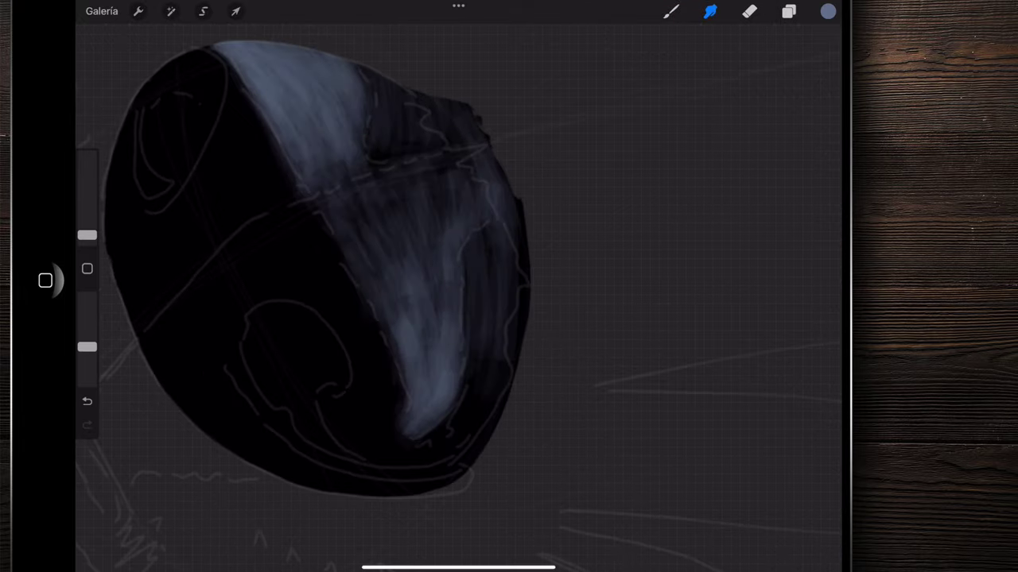
drag(87, 235, 87, 227)
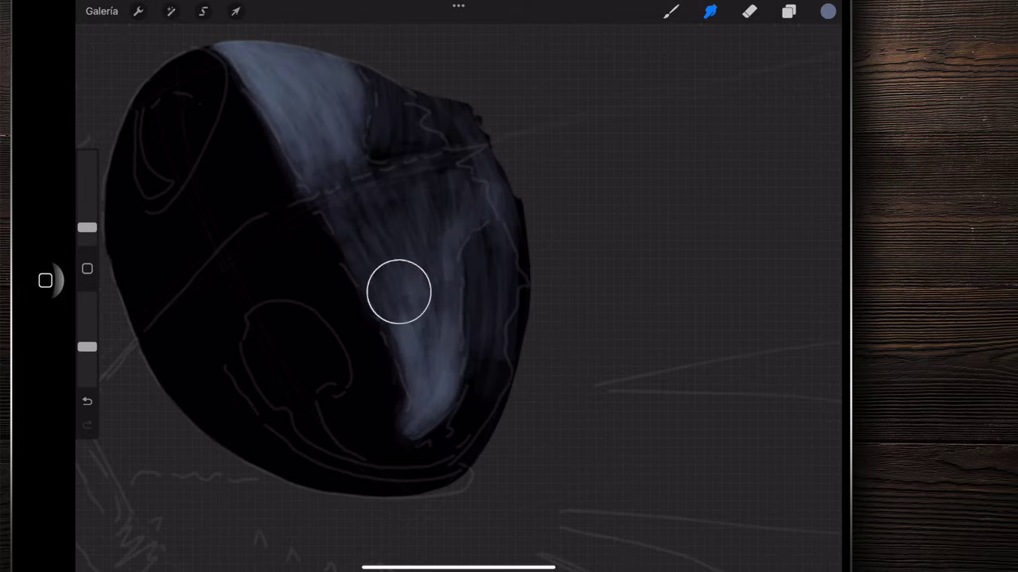
drag(461, 266, 445, 326)
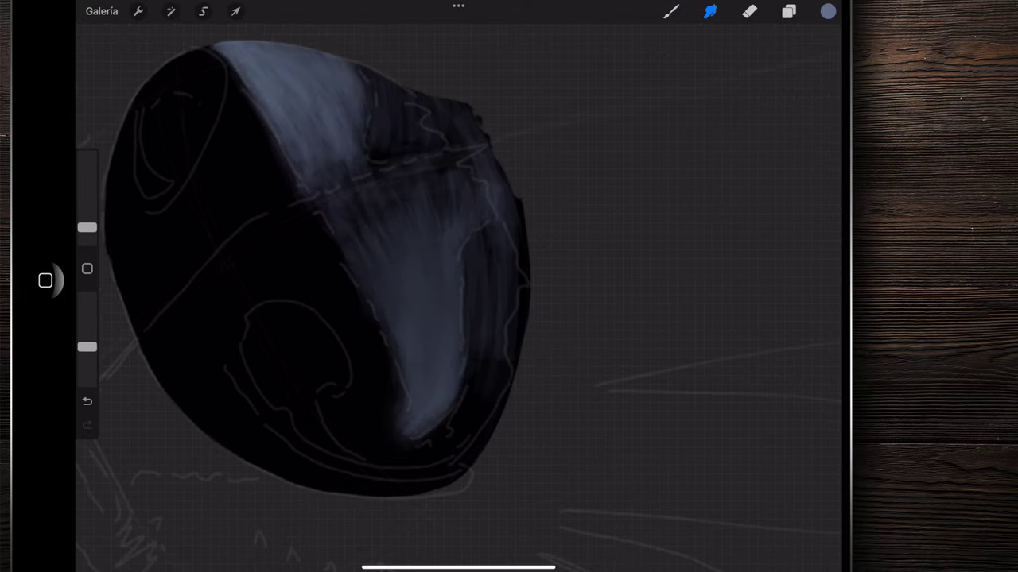
drag(345, 279, 350, 262)
mouse_move(392, 202)
mouse_down()
mouse_move(449, 163)
mouse_move(373, 262)
mouse_move(464, 218)
mouse_up()
scroll(351, 270, down, 5)
- Blend the right side, small patches and ridge shading into a smooth sheen
drag(476, 312, 483, 300)
scroll(325, 310, up, 2)
drag(463, 247, 465, 246)
drag(394, 217, 395, 215)
drag(366, 183, 322, 191)
drag(334, 234, 347, 221)
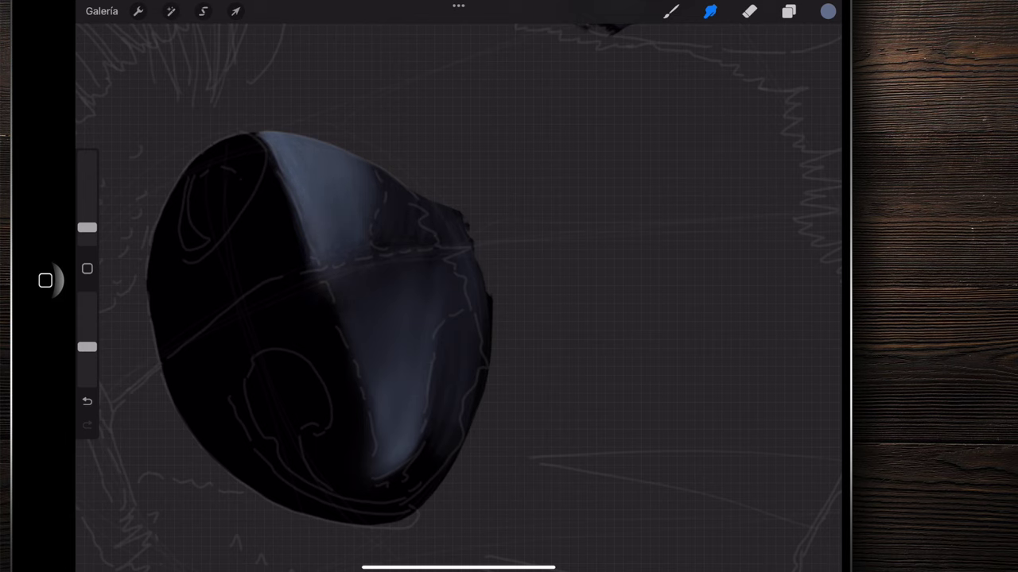
drag(409, 216, 410, 213)
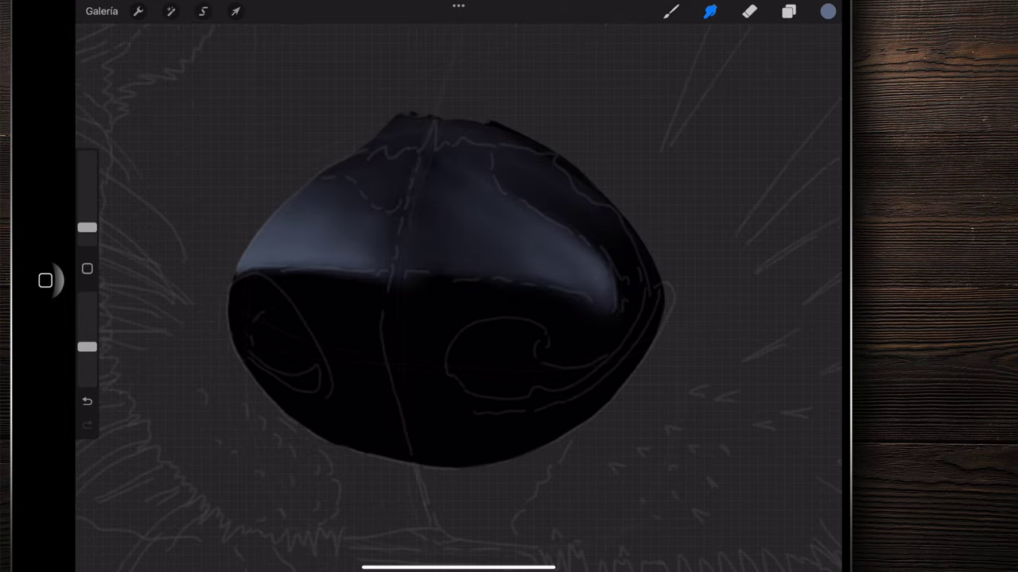
click(392, 263)
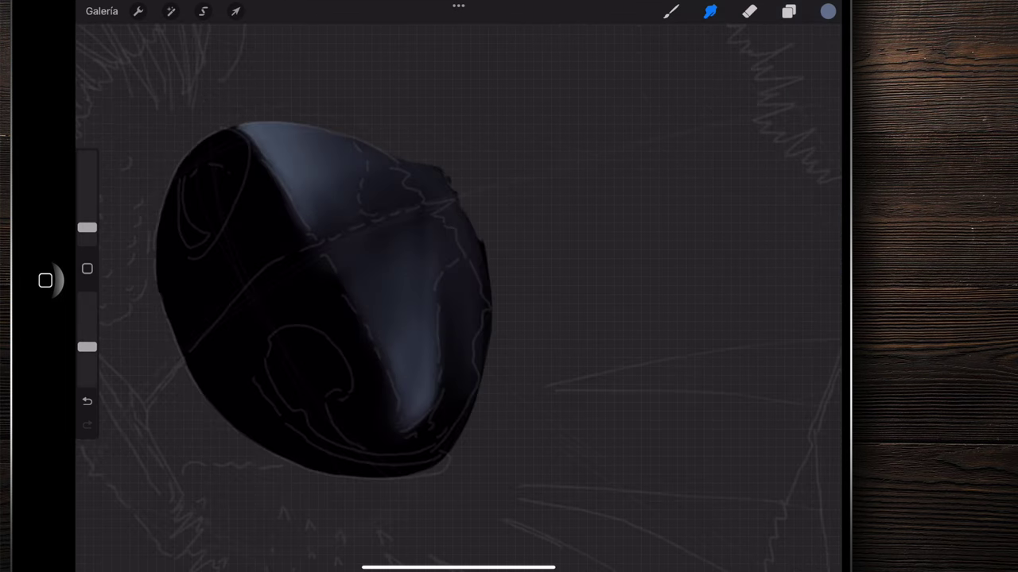
click(429, 249)
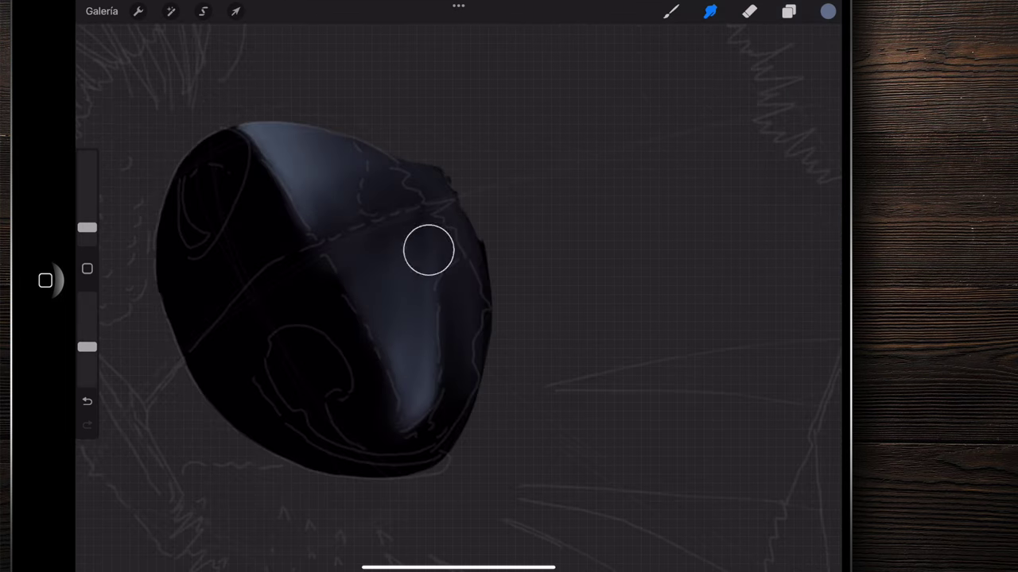
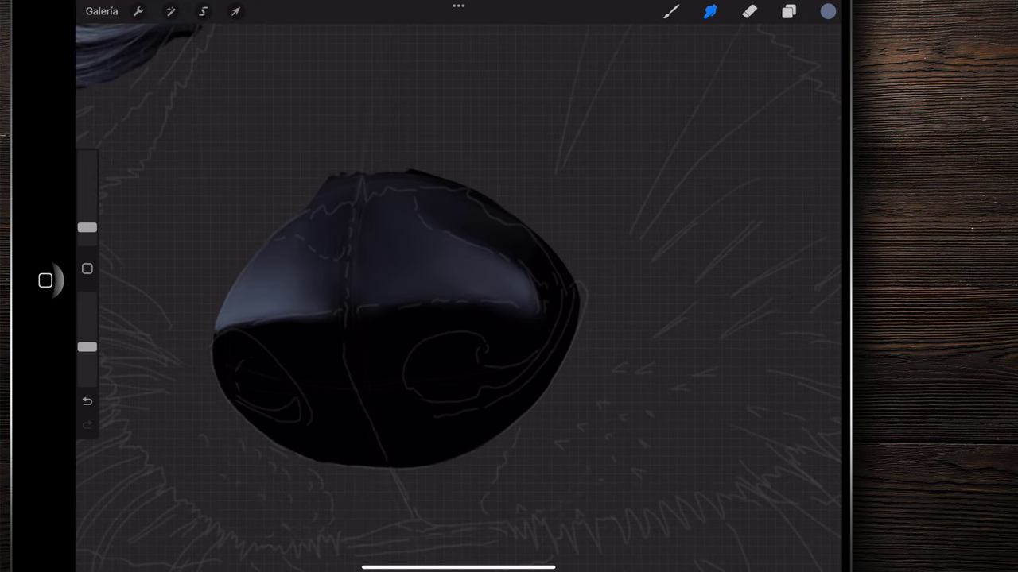
- Sample the nose's dark colour and browse the Pintura and Texturas brush sets
click(386, 371)
click(671, 11)
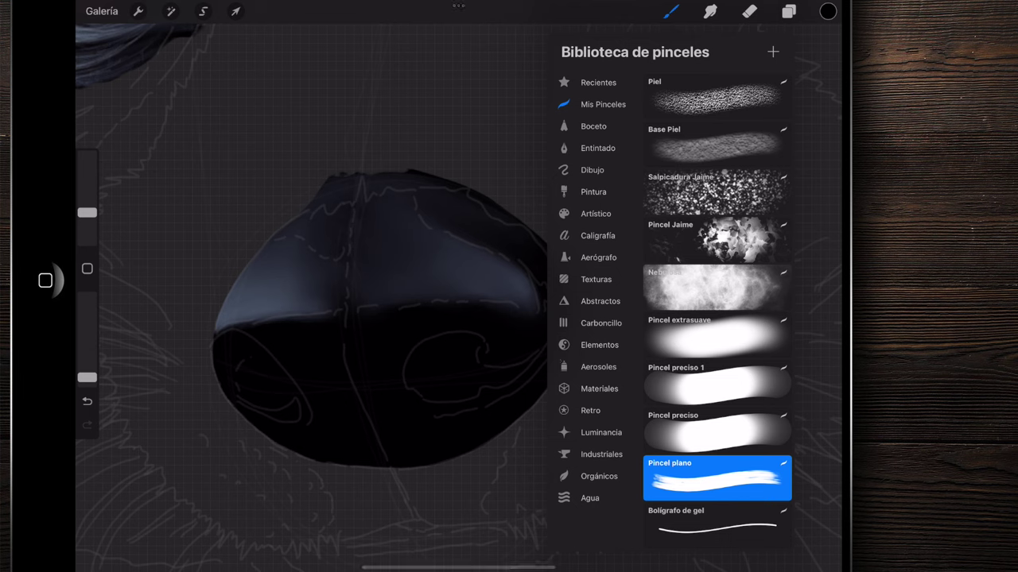
click(715, 97)
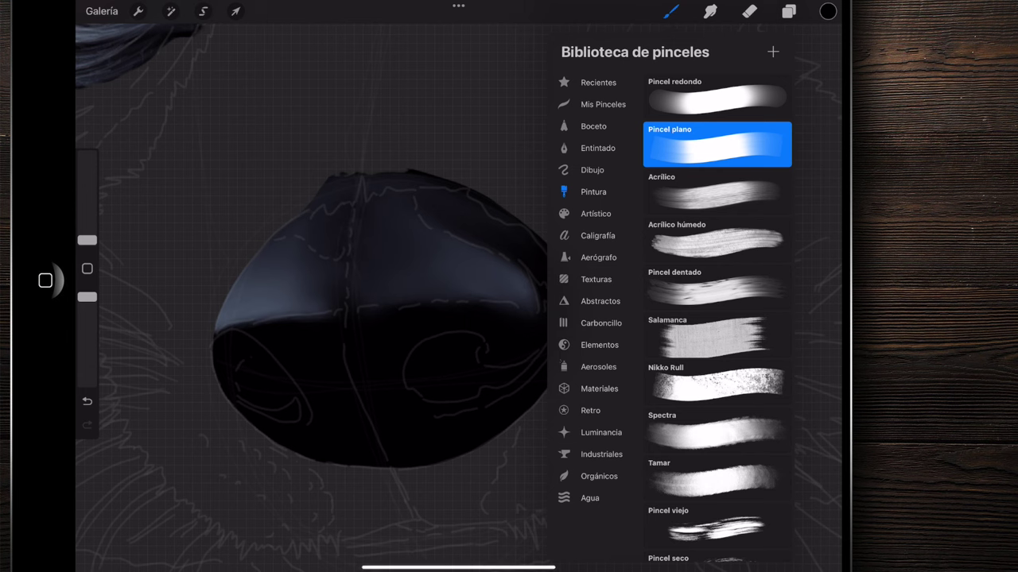
click(596, 279)
click(716, 302)
scroll(715, 318, up, 3)
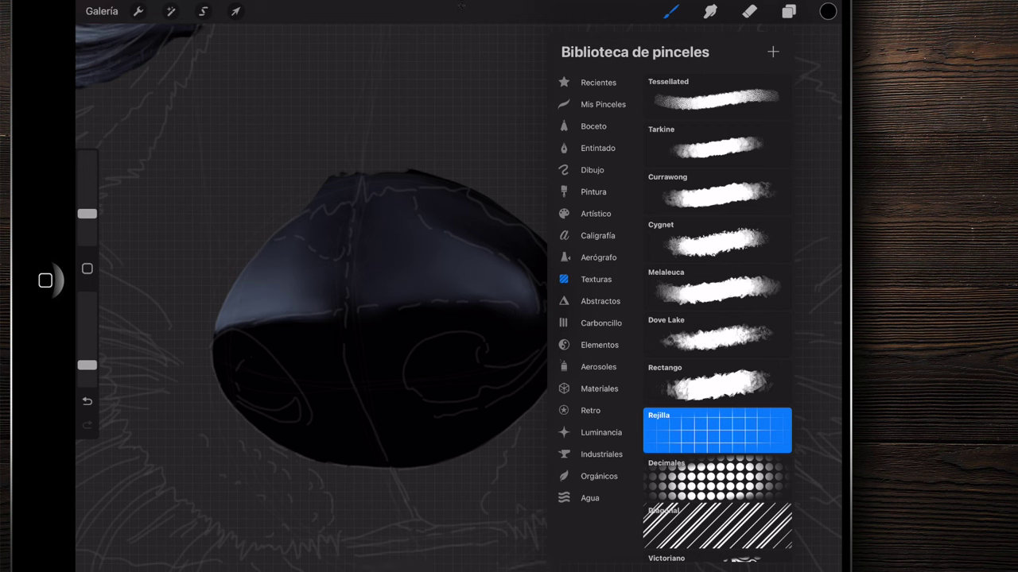
- Select the Piel vieja brush from Materiales and set its size to 44%
click(599, 389)
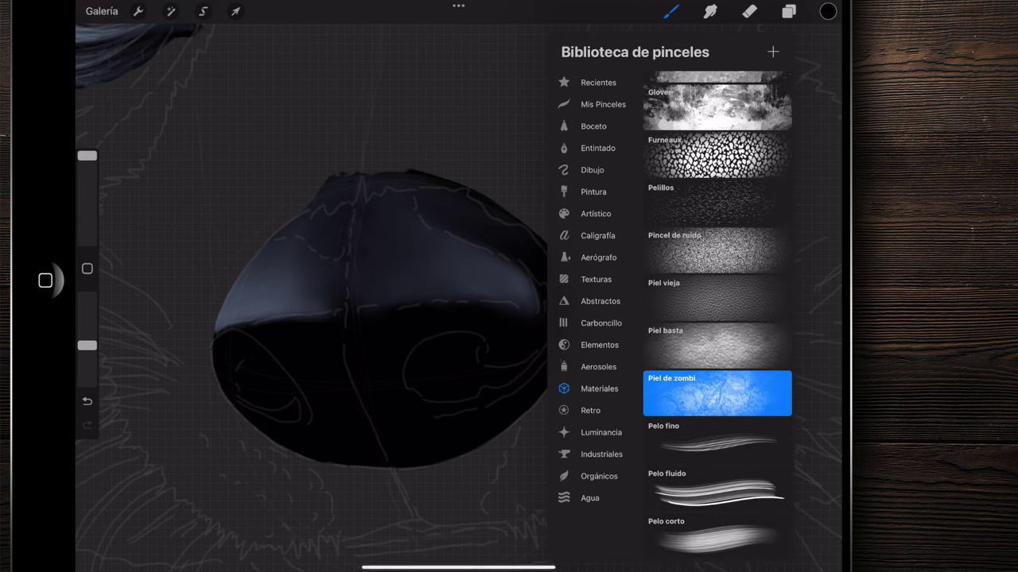
scroll(716, 318, up, 3)
scroll(717, 318, up, 1)
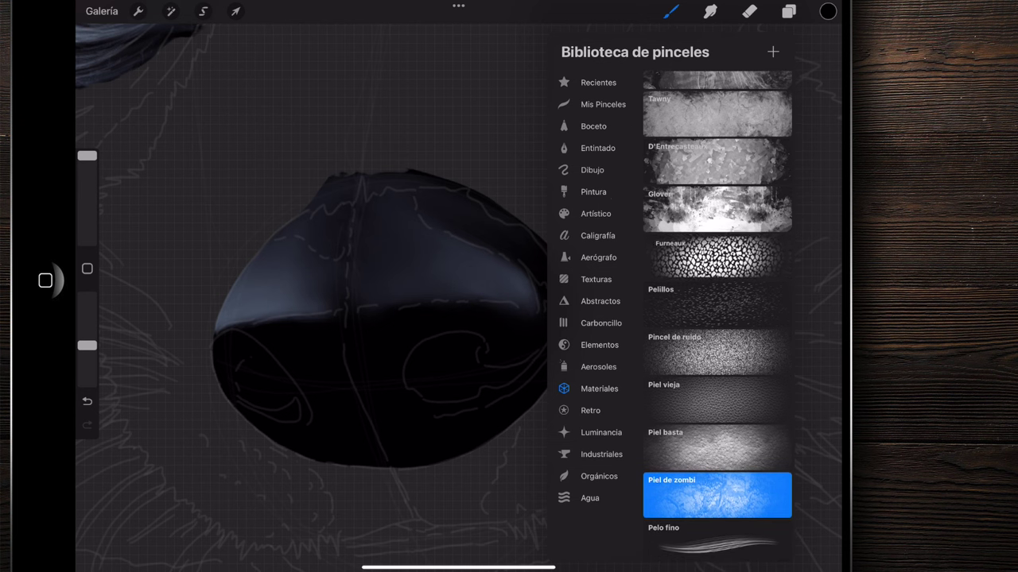
scroll(715, 318, down, 2)
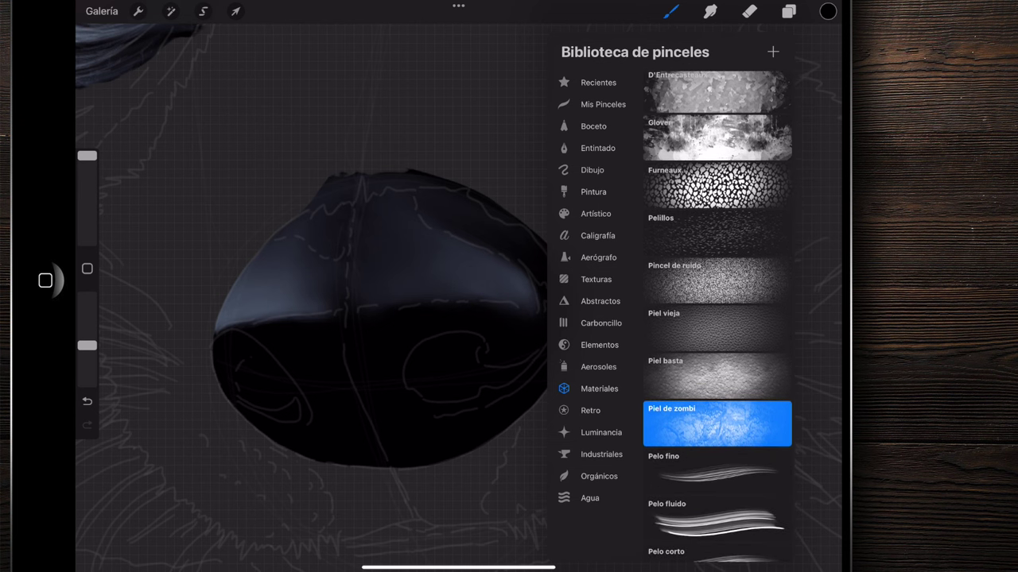
click(716, 329)
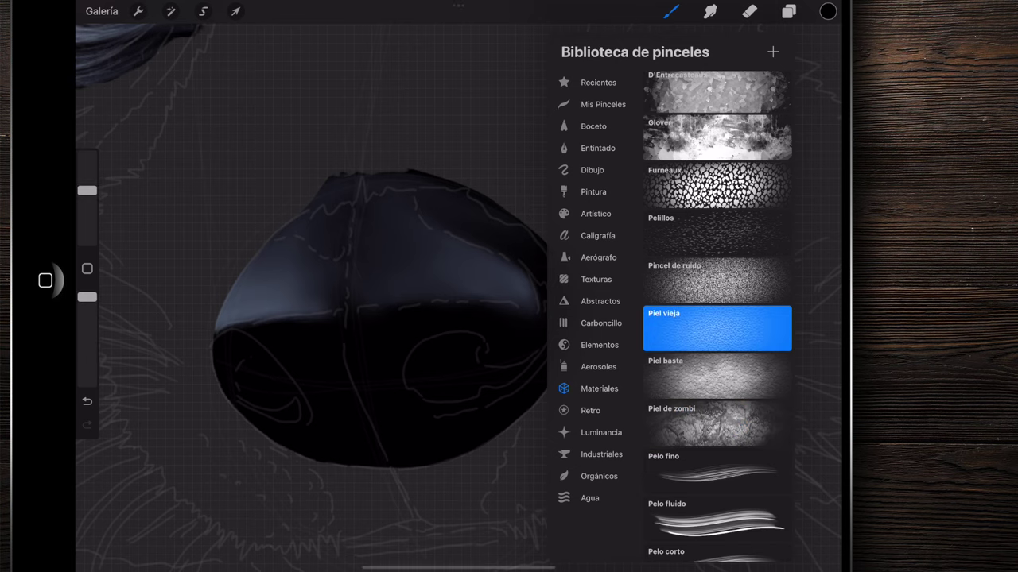
scroll(357, 310, up, 5)
drag(87, 191, 87, 182)
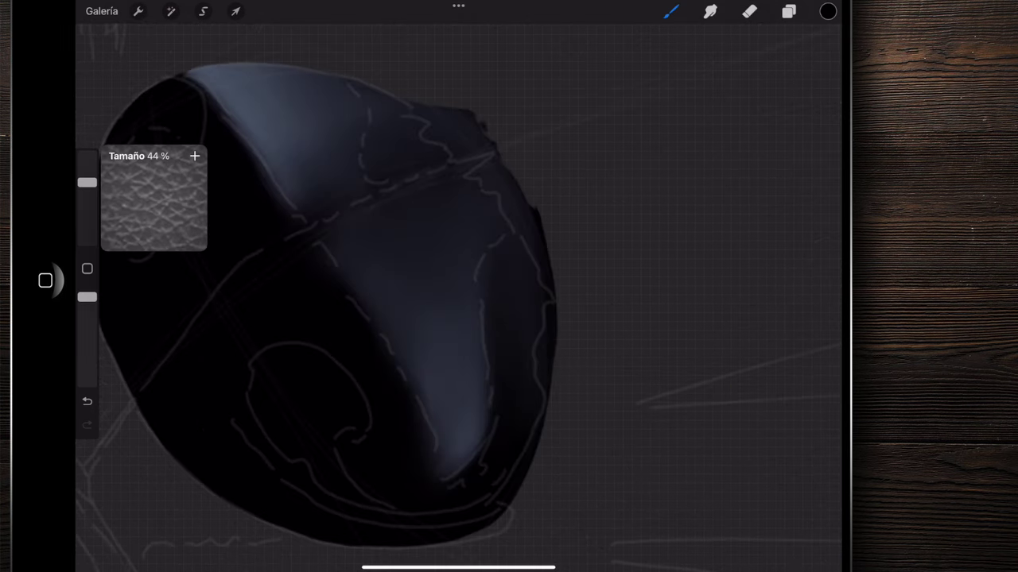
- Test Piel vieja on the nose, then lower opacity to 71% and paint a right-side highlight
drag(389, 230, 445, 382)
key(ctrl+z)
drag(87, 182, 87, 201)
drag(86, 296, 87, 333)
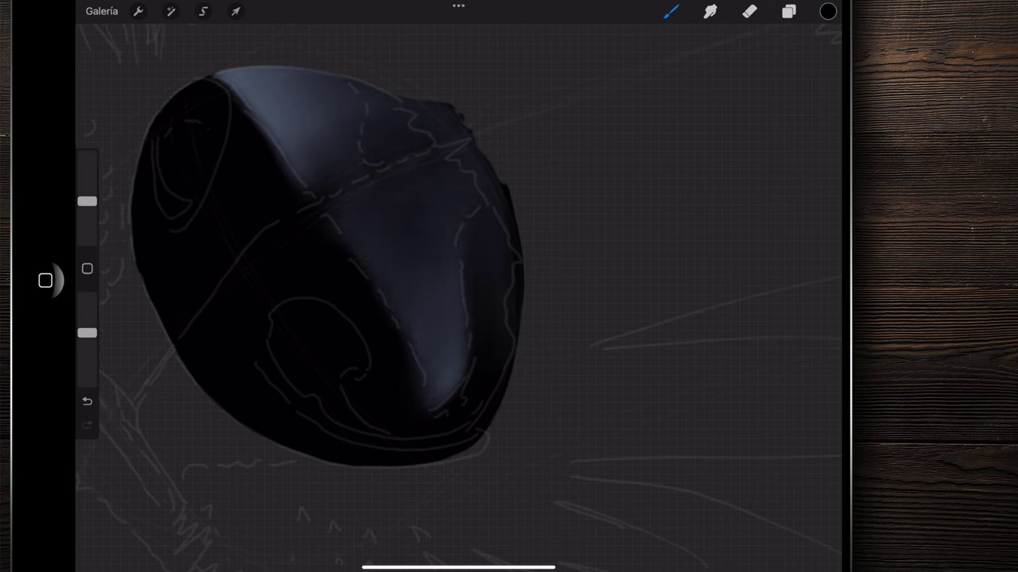
drag(412, 345, 441, 267)
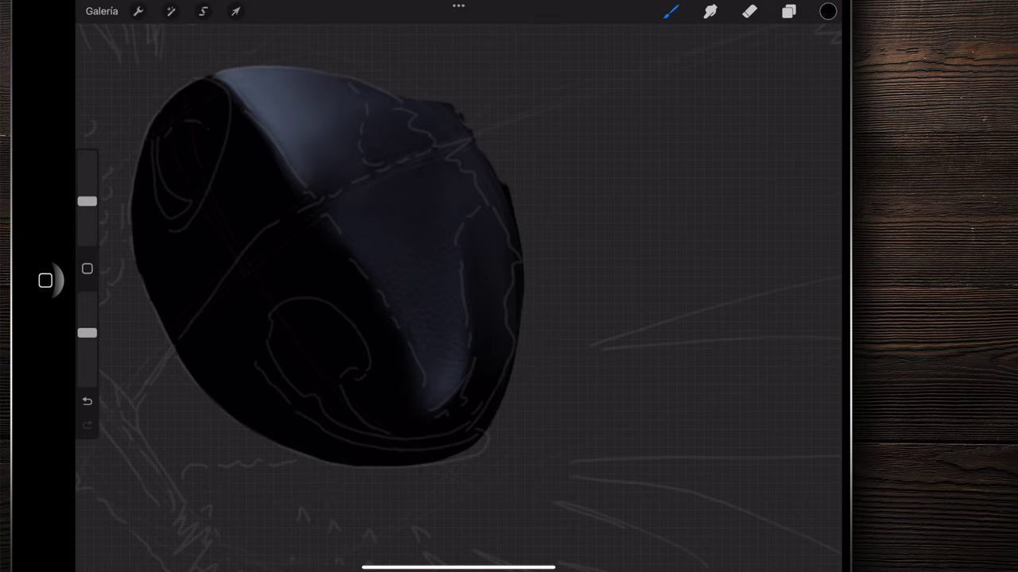
drag(348, 128, 350, 131)
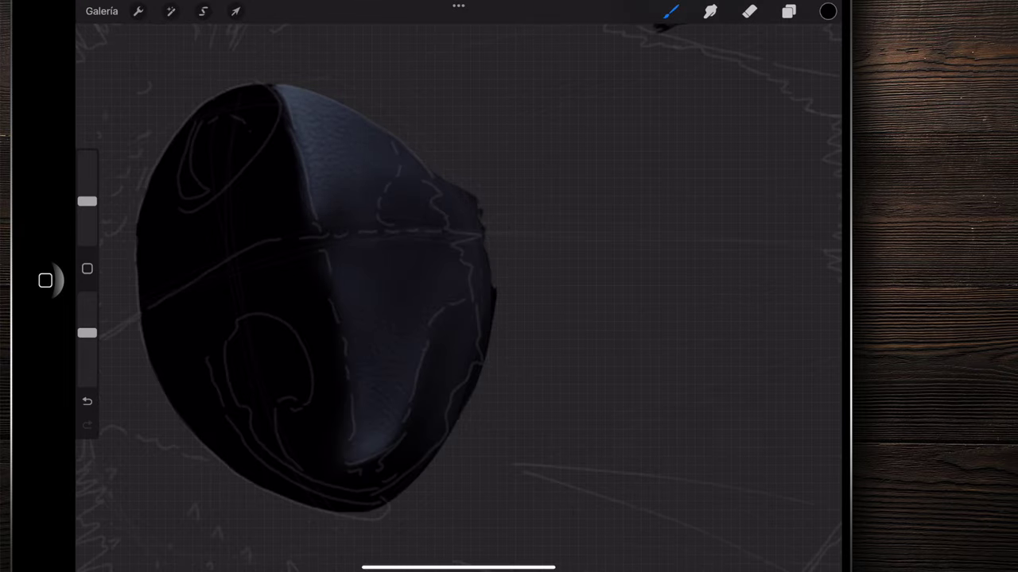
- Pick a blue-grey colour and set the brush to 7% size and 43% opacity
scroll(525, 286, up, 5)
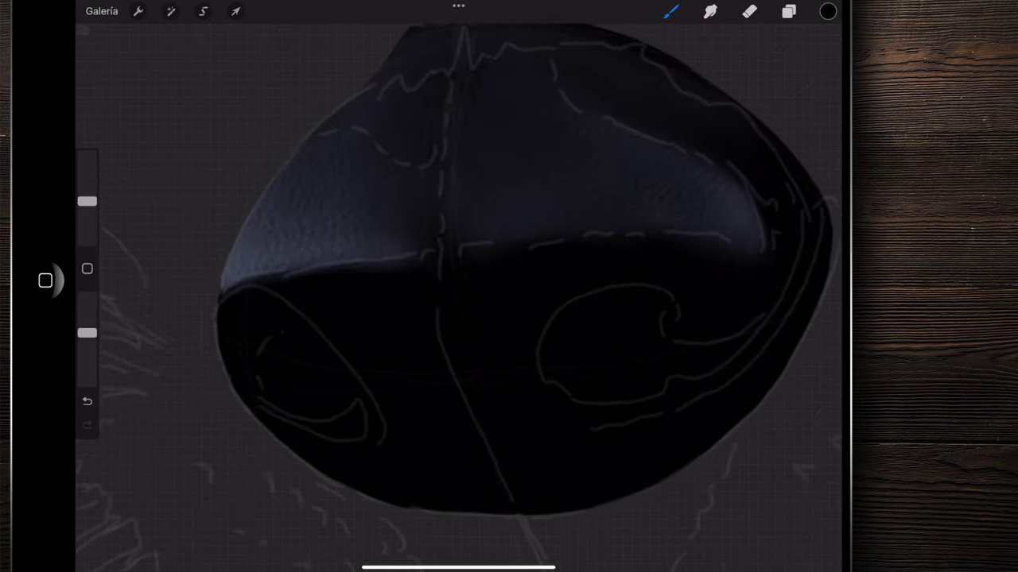
scroll(458, 286, down, 3)
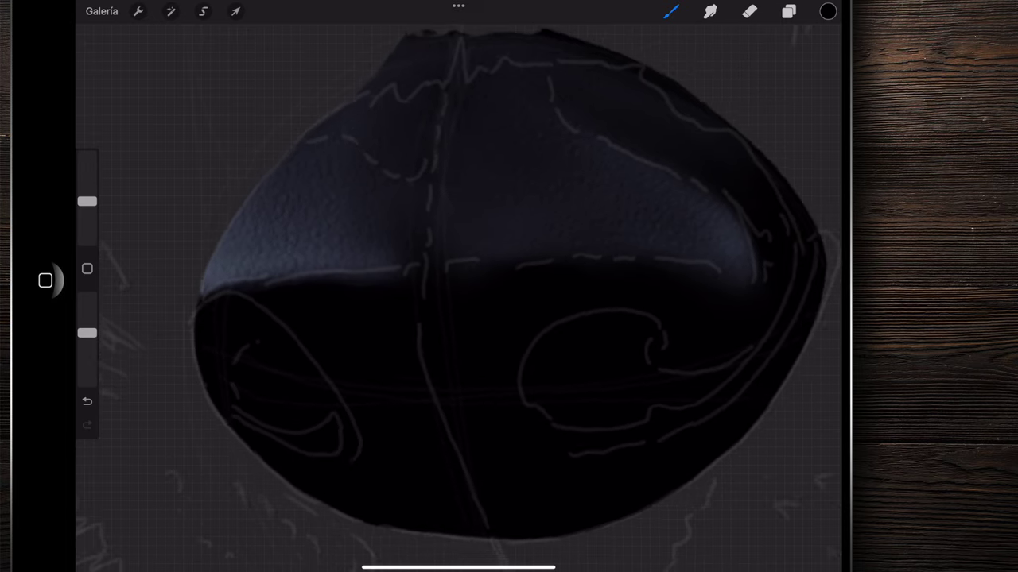
scroll(458, 286, down, 2)
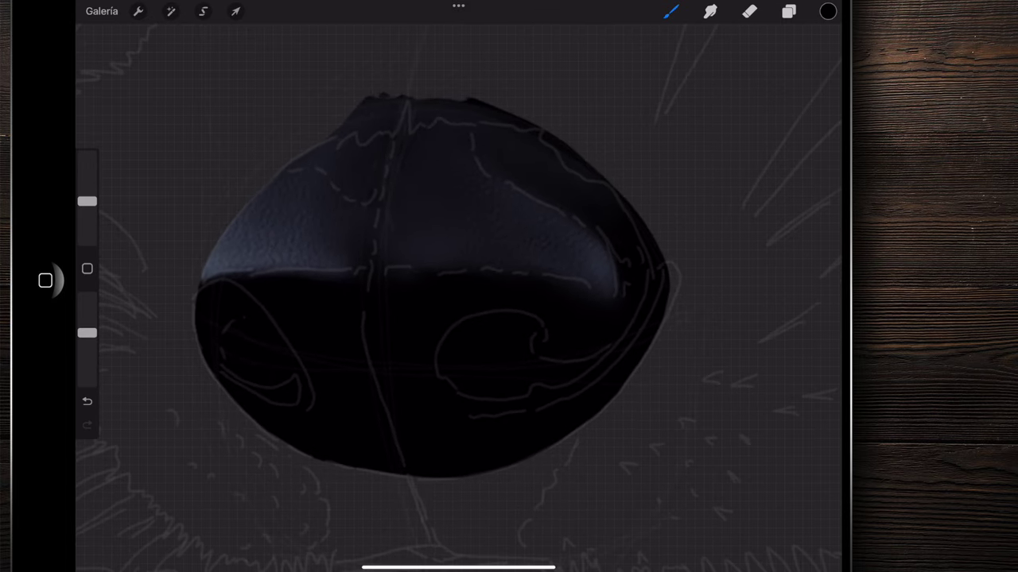
click(828, 11)
click(698, 329)
scroll(458, 286, up, 3)
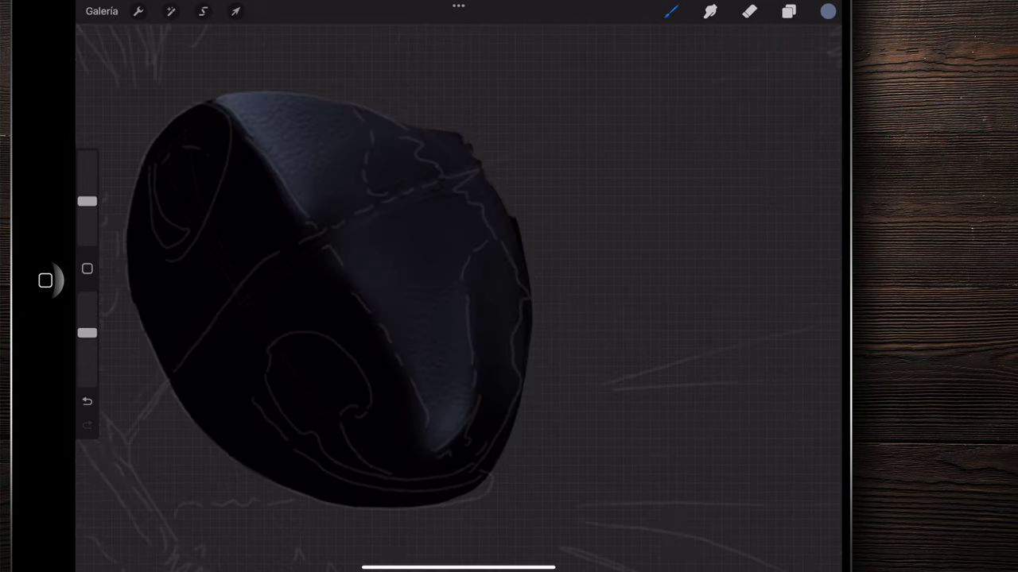
scroll(458, 286, up, 2)
drag(86, 201, 87, 216)
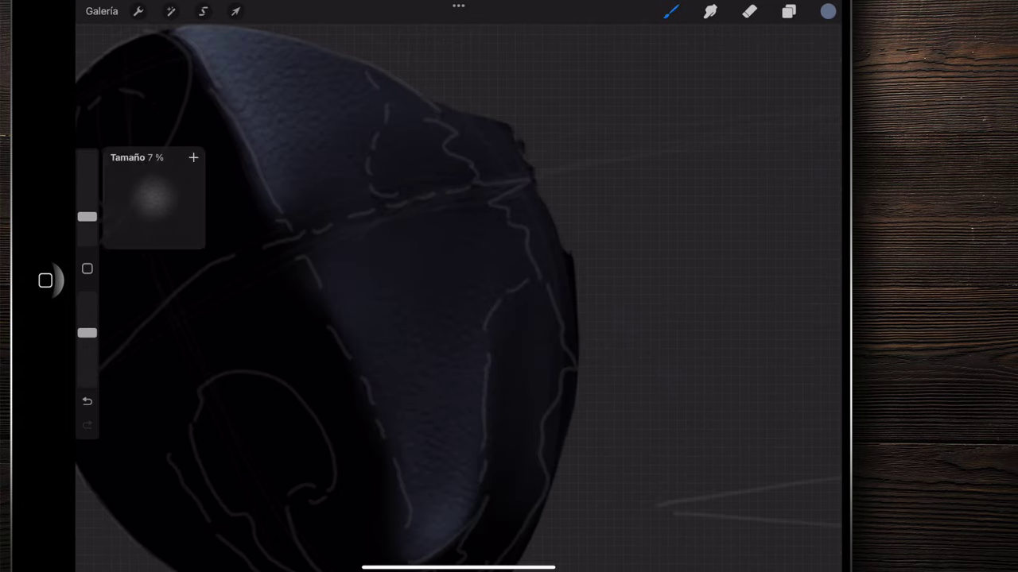
key(ctrl+z)
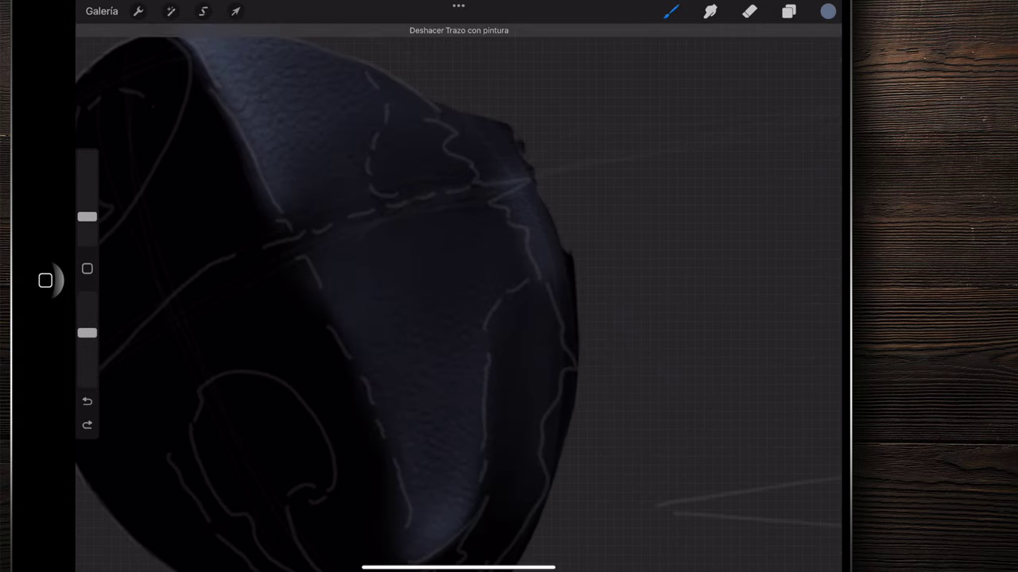
drag(86, 332, 87, 358)
- Paint blue-grey leather texture across the nose's upper surface and ridge
click(513, 177)
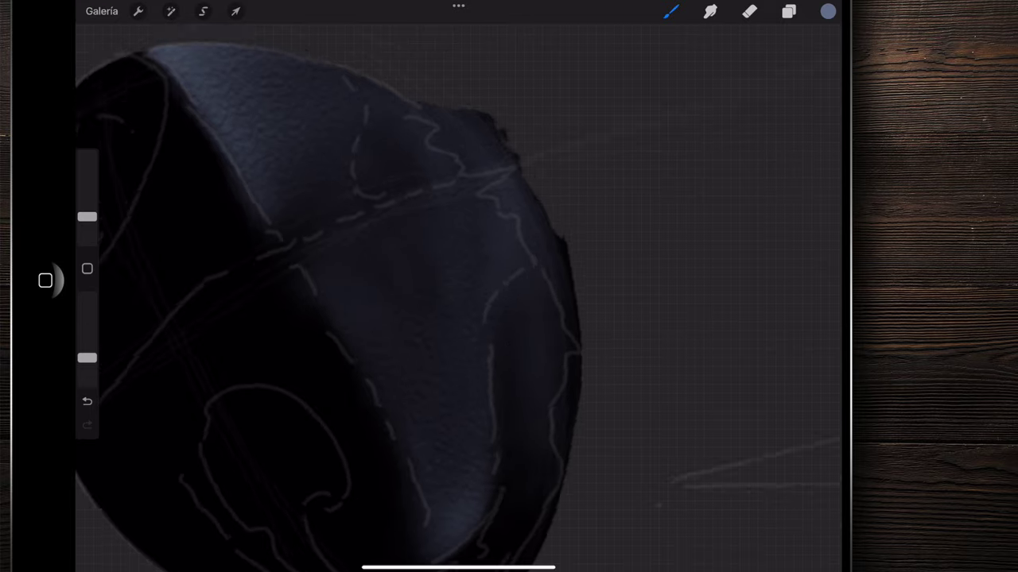
scroll(398, 238, up, 5)
scroll(458, 287, down, 5)
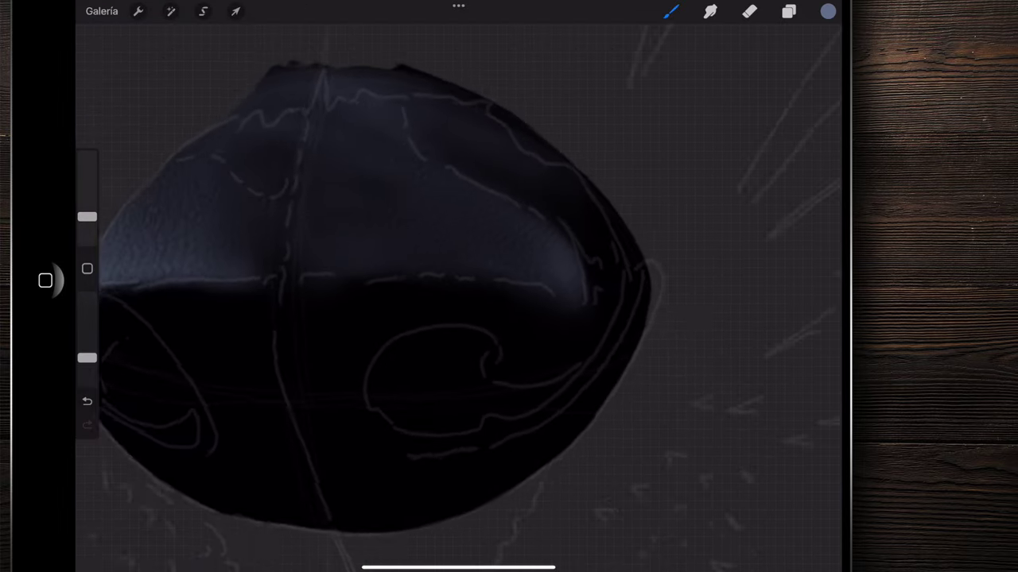
scroll(477, 238, up, 5)
drag(429, 145, 503, 211)
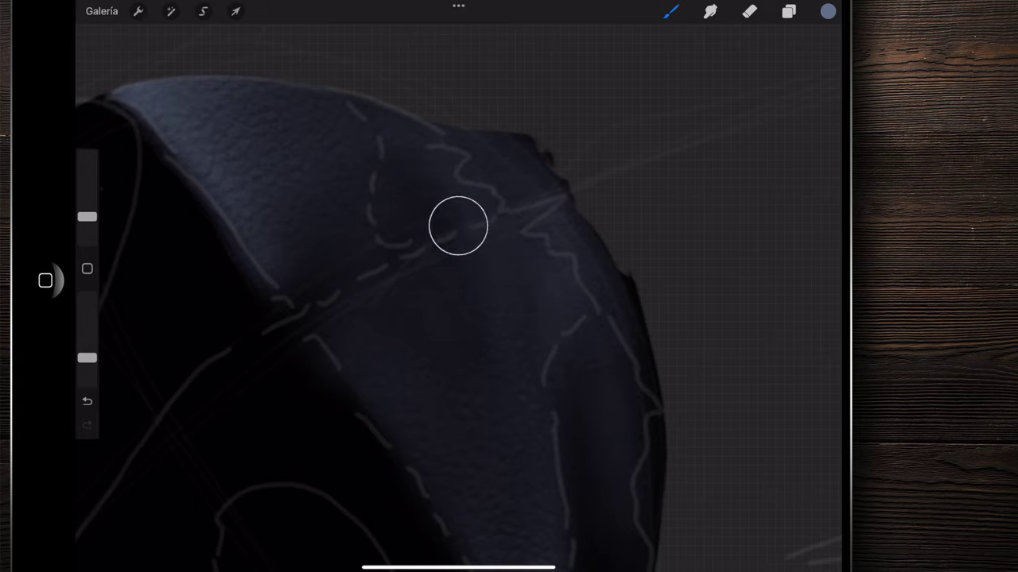
scroll(458, 286, down, 5)
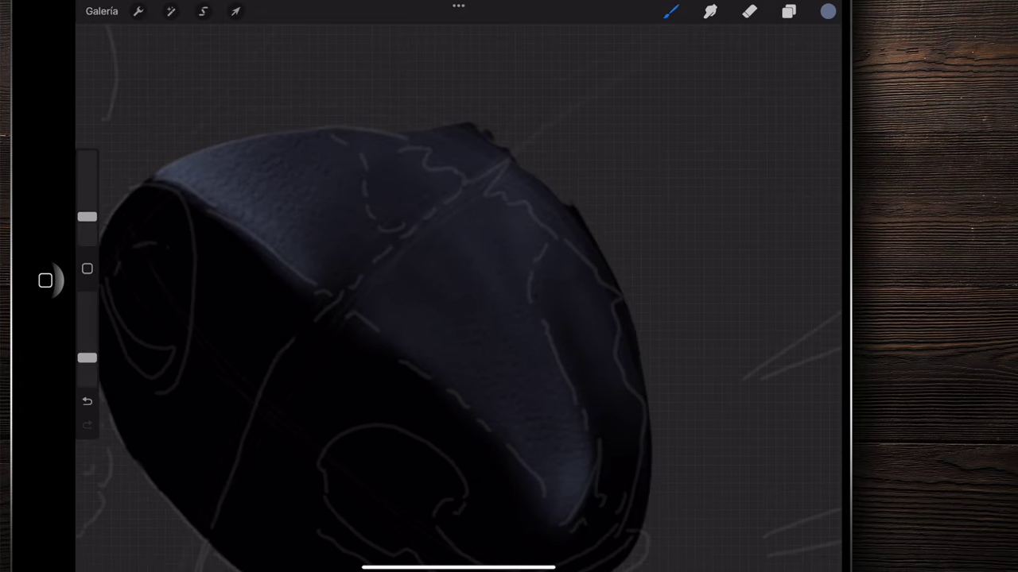
scroll(457, 287, down, 3)
- Switch to Smudge at a slightly larger size and sample black from the nose
click(710, 11)
scroll(318, 318, up, 2)
drag(87, 228, 86, 221)
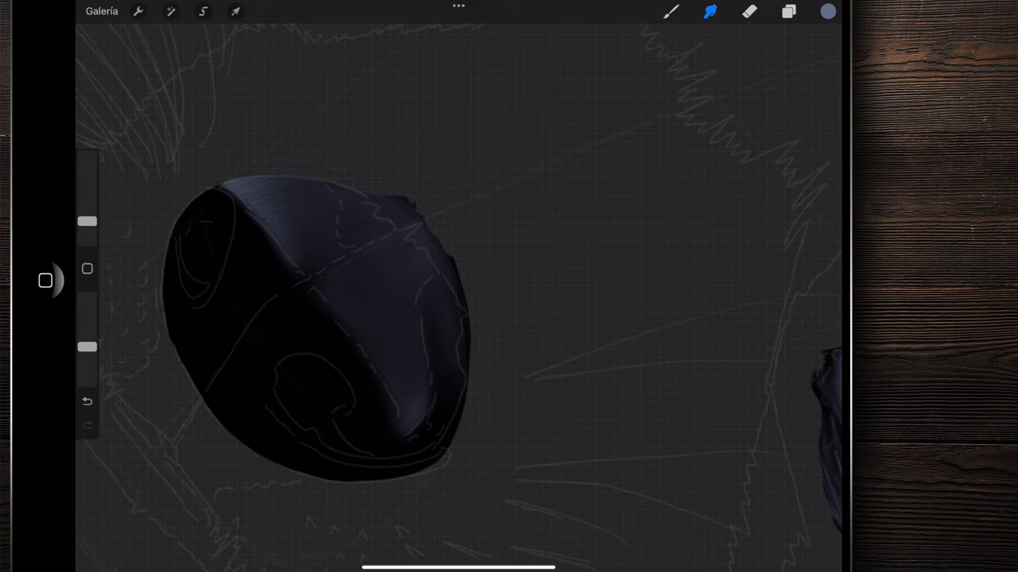
scroll(458, 286, down, 5)
scroll(458, 286, up, 5)
click(245, 239)
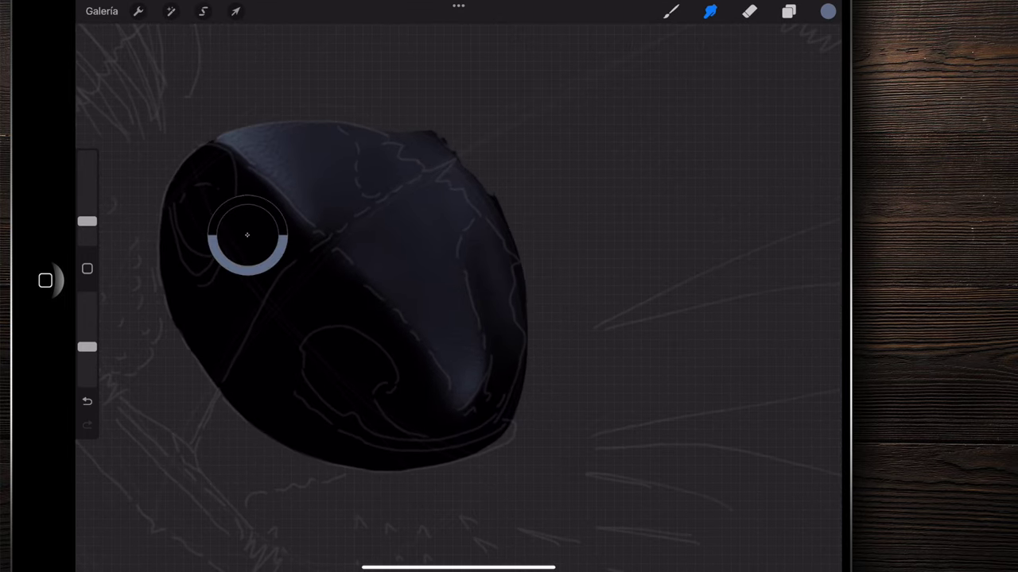
click(670, 11)
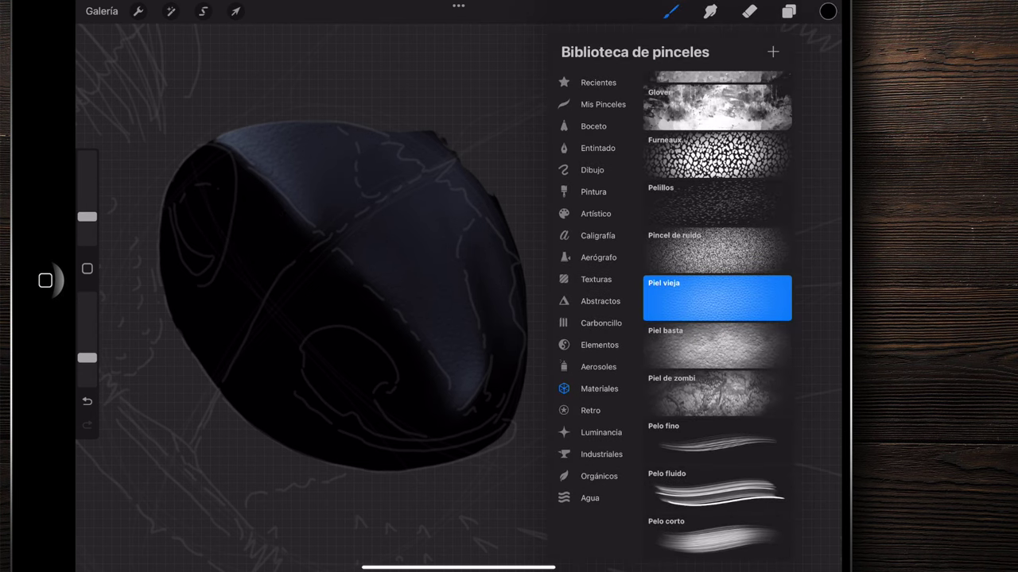
click(716, 393)
drag(86, 156, 86, 186)
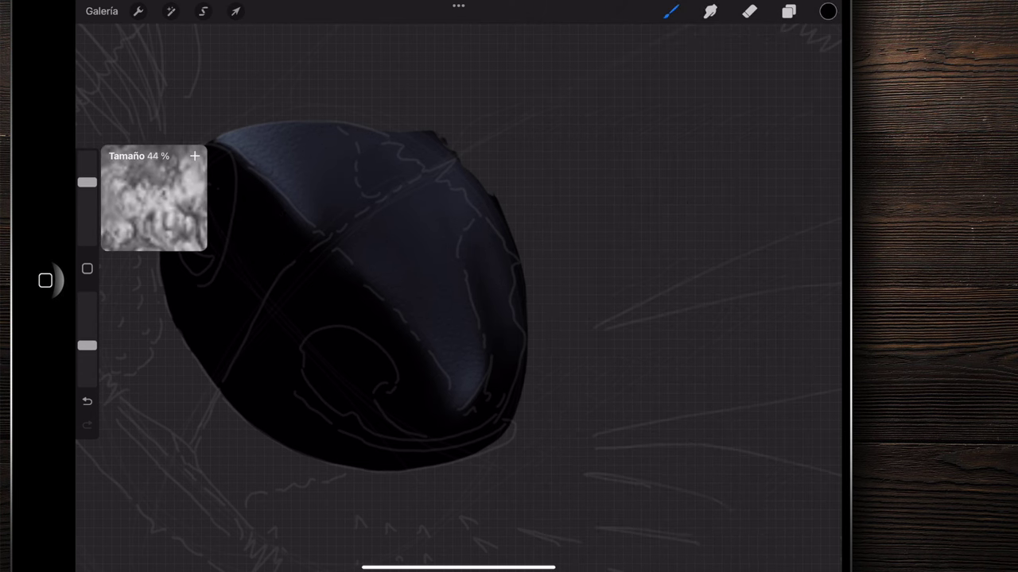
key(ctrl+z)
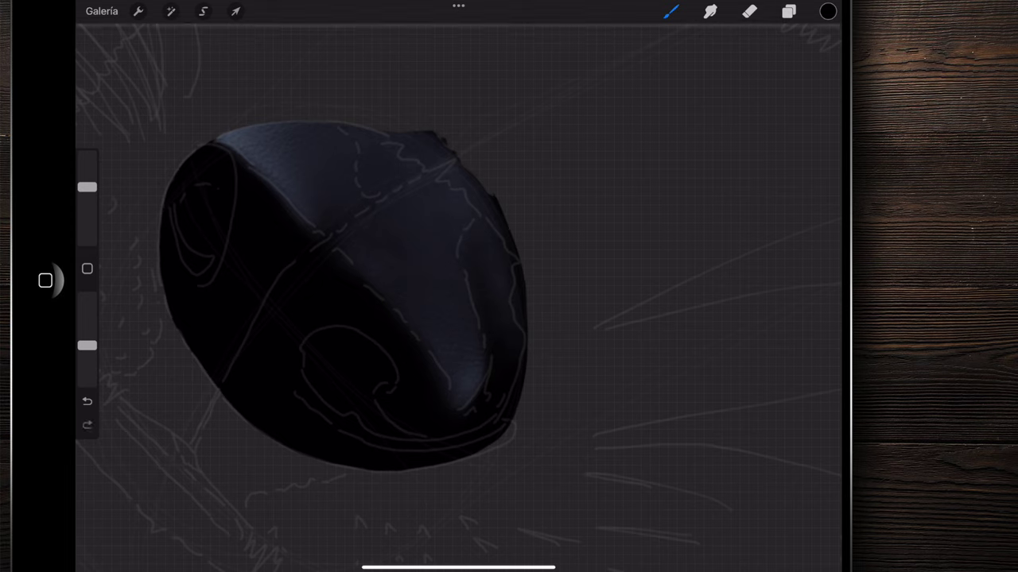
drag(87, 187, 87, 207)
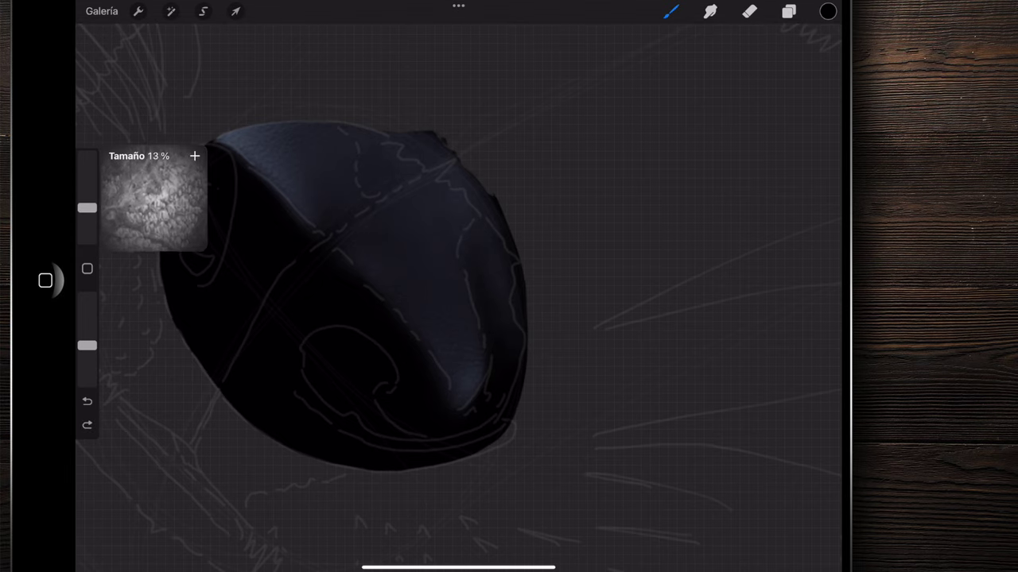
drag(87, 345, 87, 334)
drag(457, 163, 513, 238)
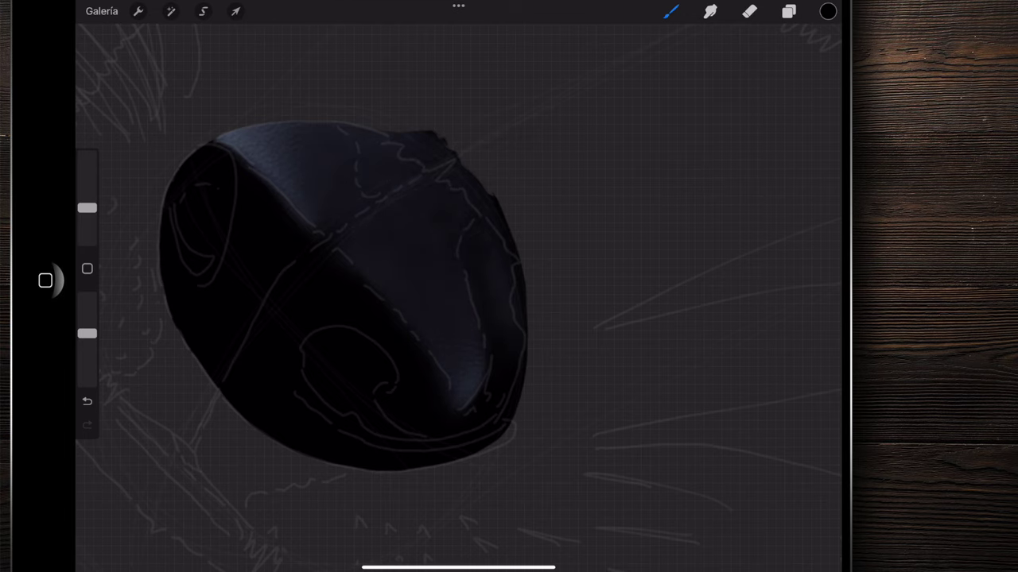
scroll(477, 302, up, 5)
scroll(477, 302, up, 3)
scroll(477, 302, up, 2)
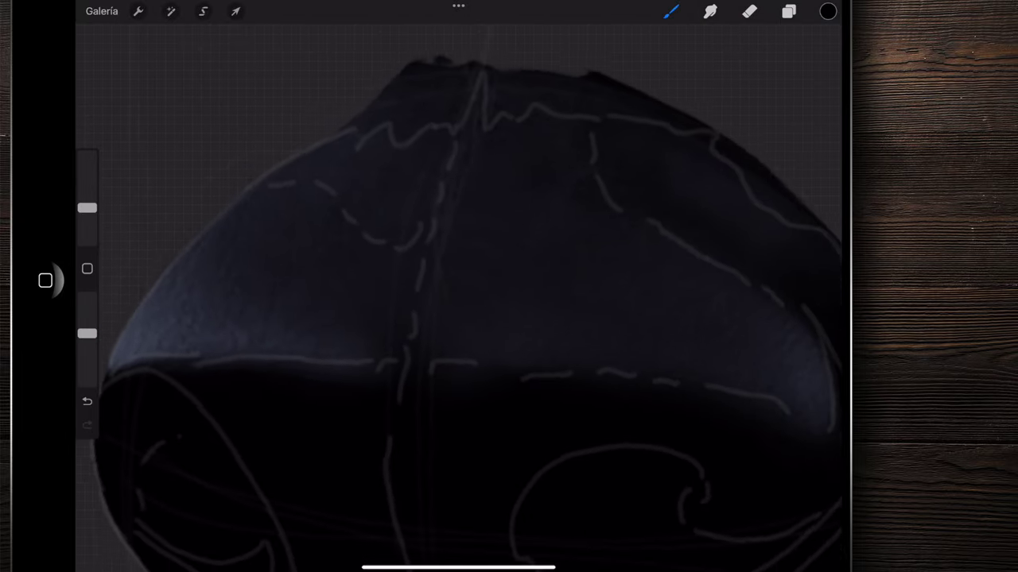
scroll(458, 302, down, 3)
scroll(458, 302, down, 3)
scroll(458, 302, down, 3)
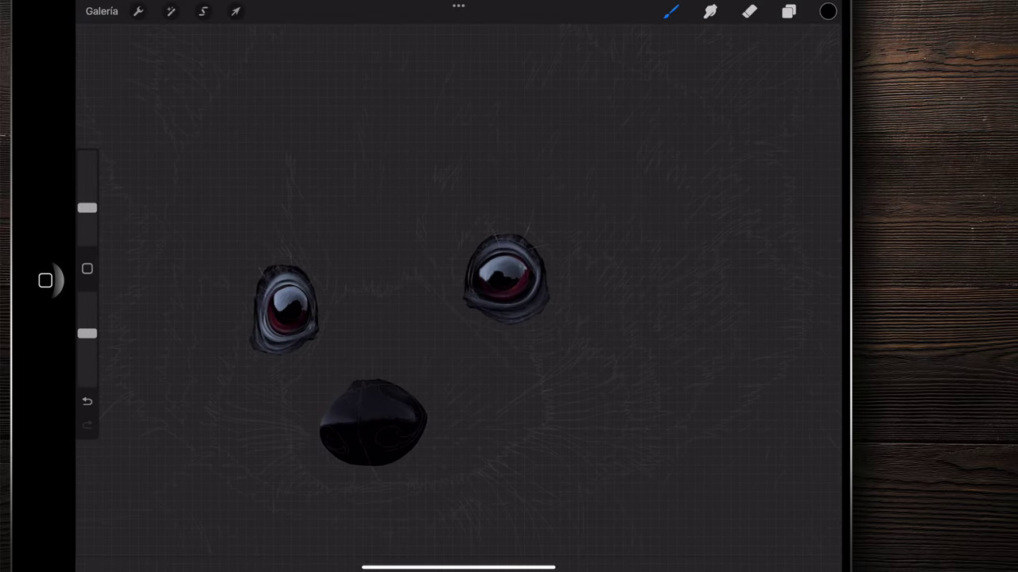
scroll(381, 350, up, 2)
scroll(382, 350, up, 2)
scroll(382, 350, up, 3)
scroll(382, 349, up, 2)
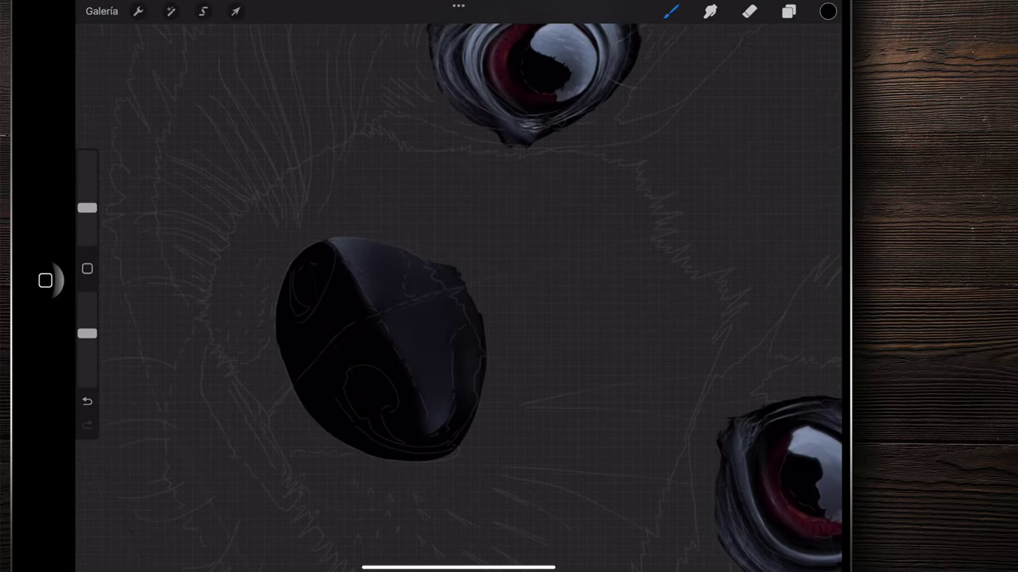
- Choose a brush from Mis Pinceles and set the colour to slate blue
click(670, 11)
click(603, 104)
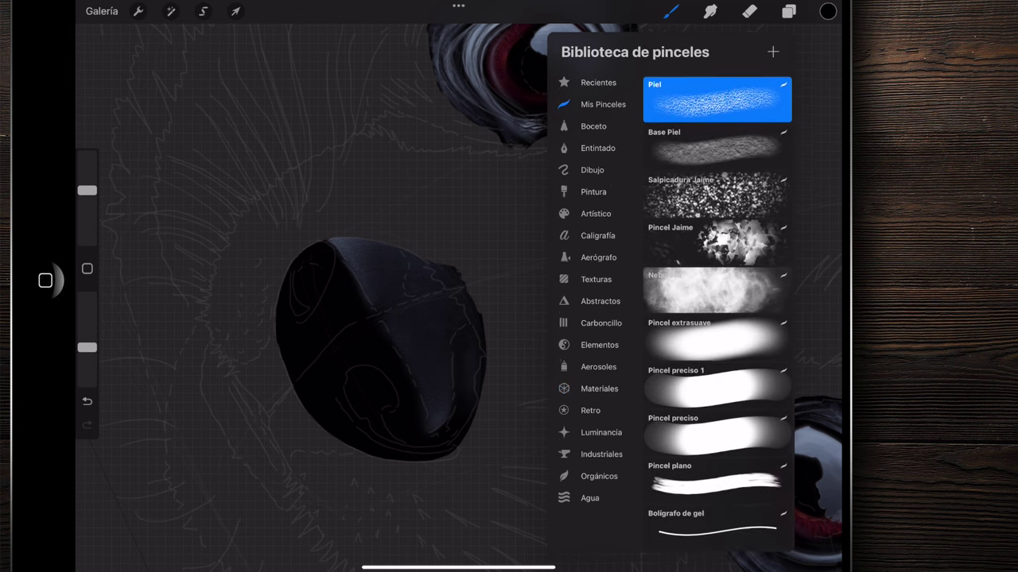
click(716, 477)
click(827, 11)
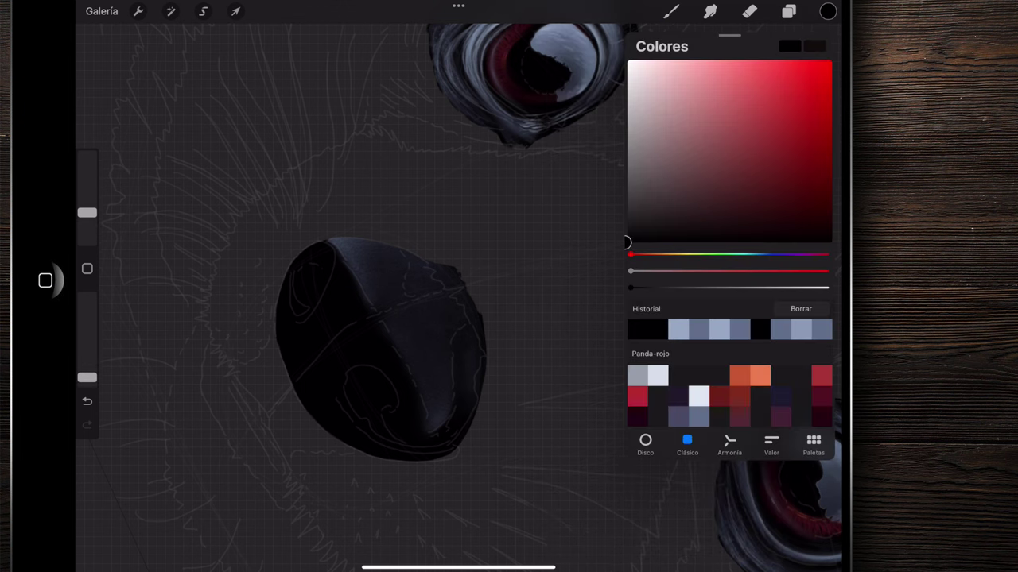
click(698, 415)
click(828, 11)
scroll(334, 303, up, 3)
scroll(334, 302, up, 3)
- At 3% brush size, paint a soft slate-blue highlight on the nose
drag(334, 151, 370, 198)
key(ctrl+z)
drag(88, 212, 87, 227)
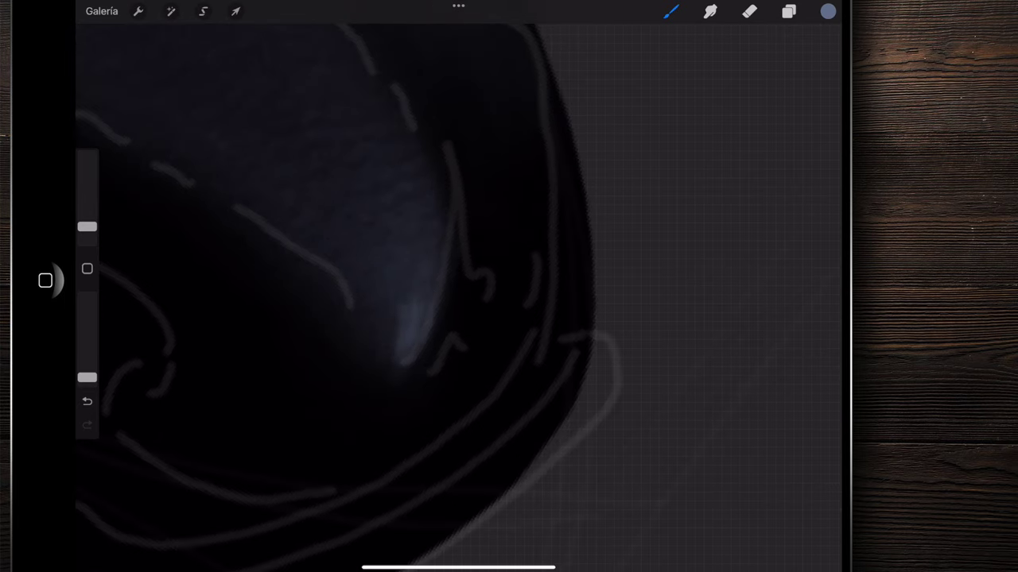
drag(398, 334, 390, 254)
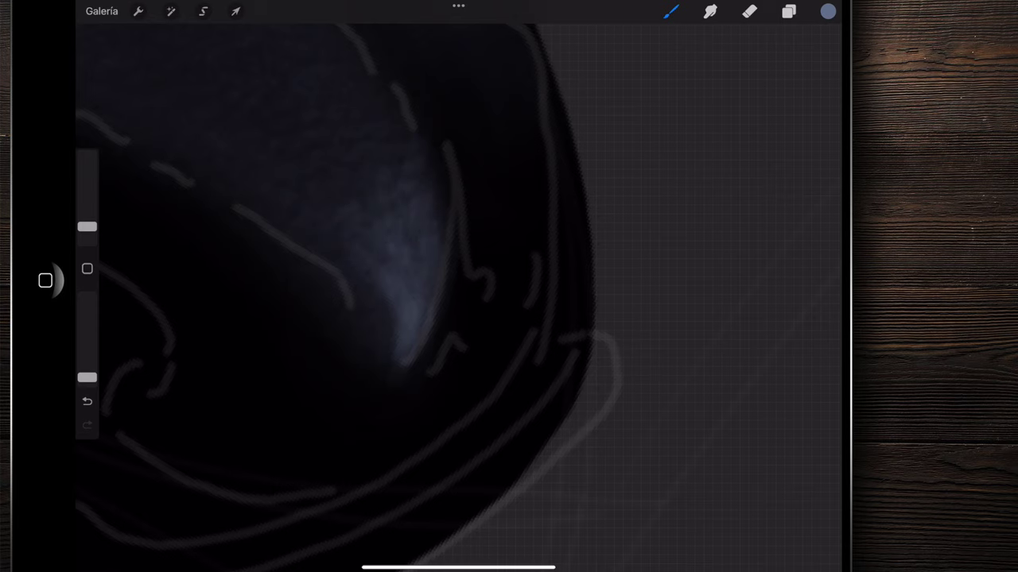
drag(401, 358, 326, 413)
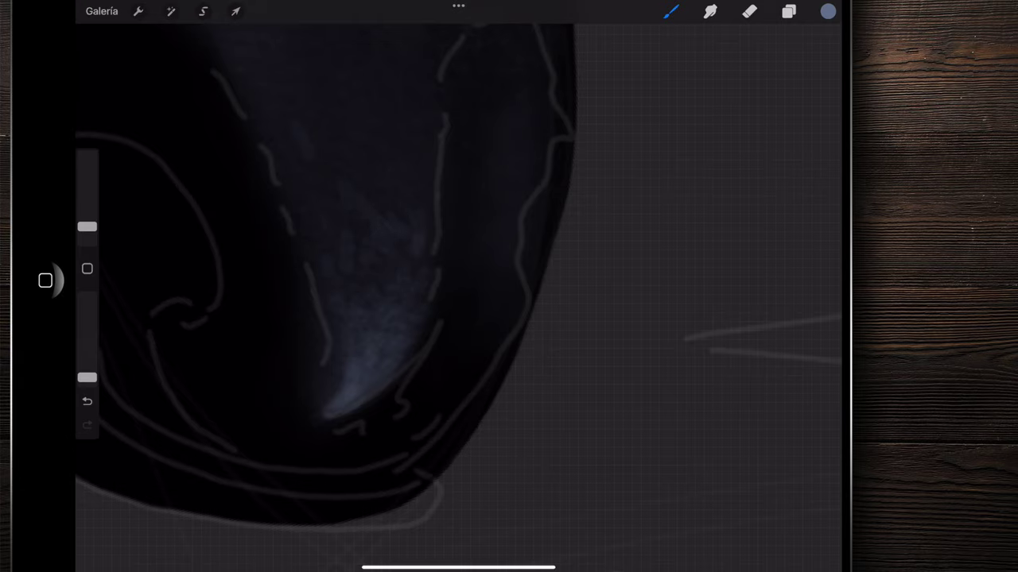
scroll(458, 286, down, 3)
scroll(458, 286, down, 3)
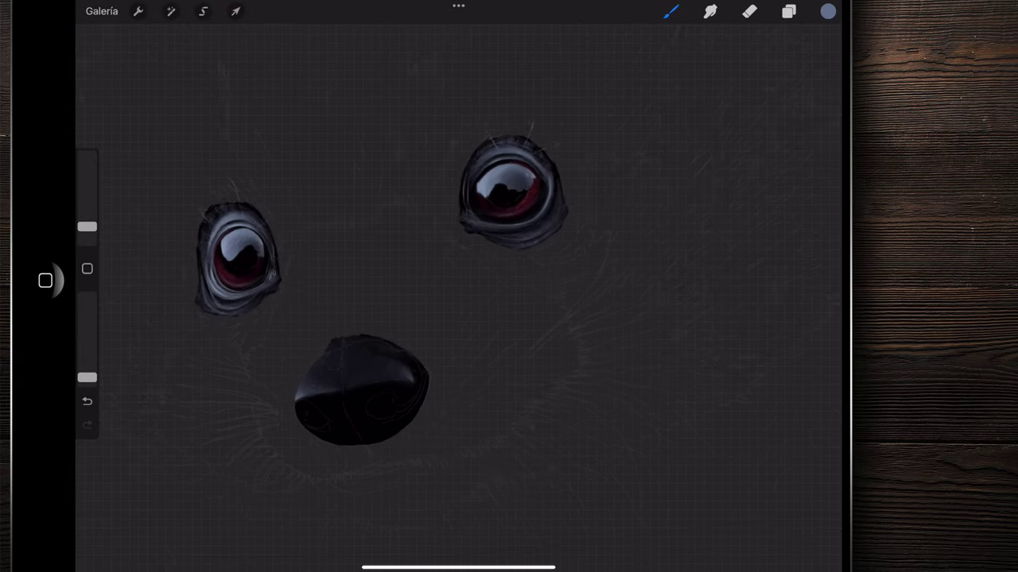
- Airbrush soft light-blue shading down the nose ridge
scroll(458, 286, up, 3)
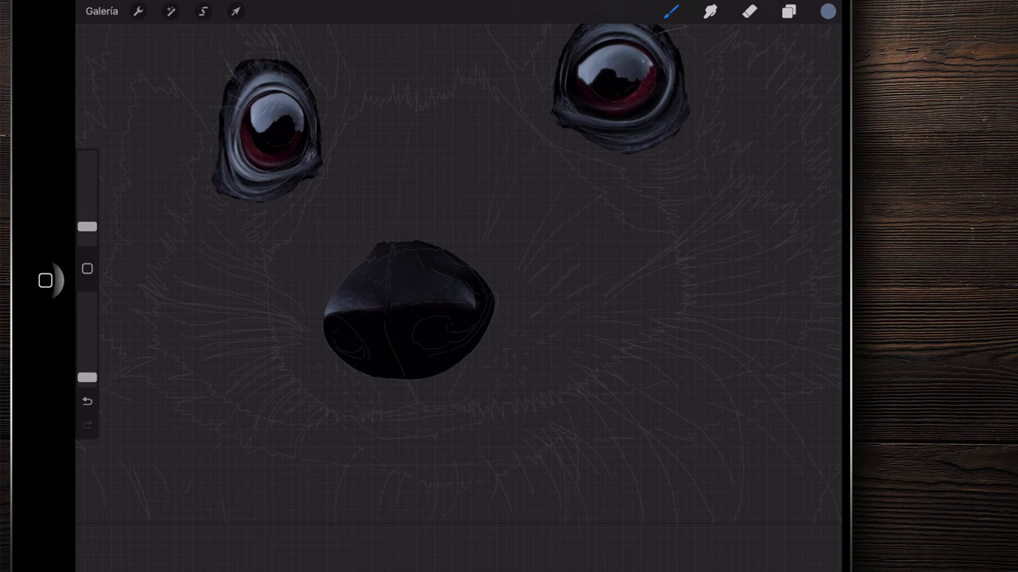
scroll(445, 238, up, 3)
scroll(446, 238, up, 3)
scroll(445, 239, up, 3)
scroll(445, 238, up, 2)
mouse_move(426, 179)
mouse_down()
mouse_move(410, 234)
mouse_move(450, 272)
mouse_move(413, 171)
mouse_move(469, 278)
mouse_up()
drag(445, 226, 480, 355)
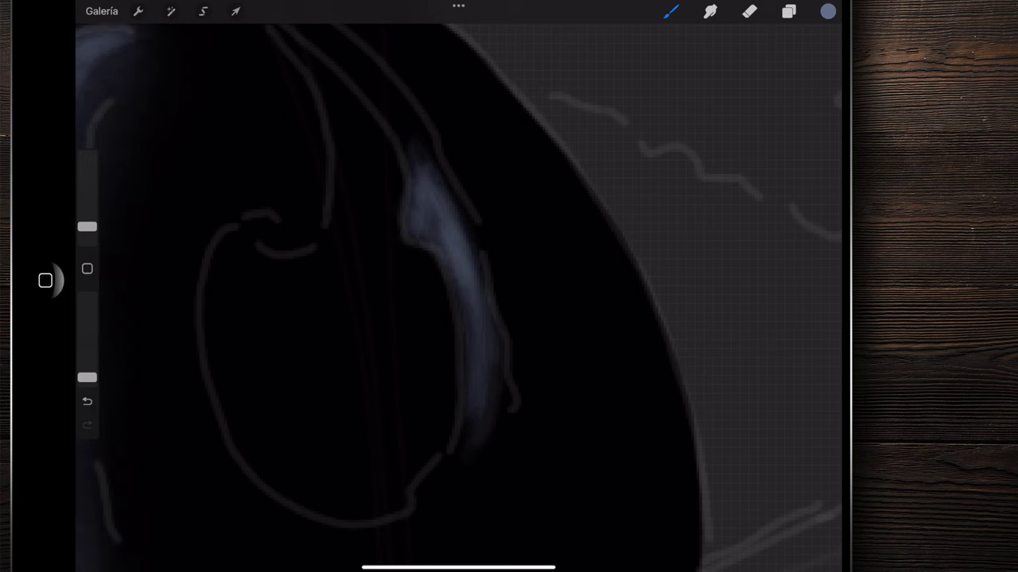
- Brighten the light-blue highlights along the top and lower nose ridge
scroll(394, 297, down, 3)
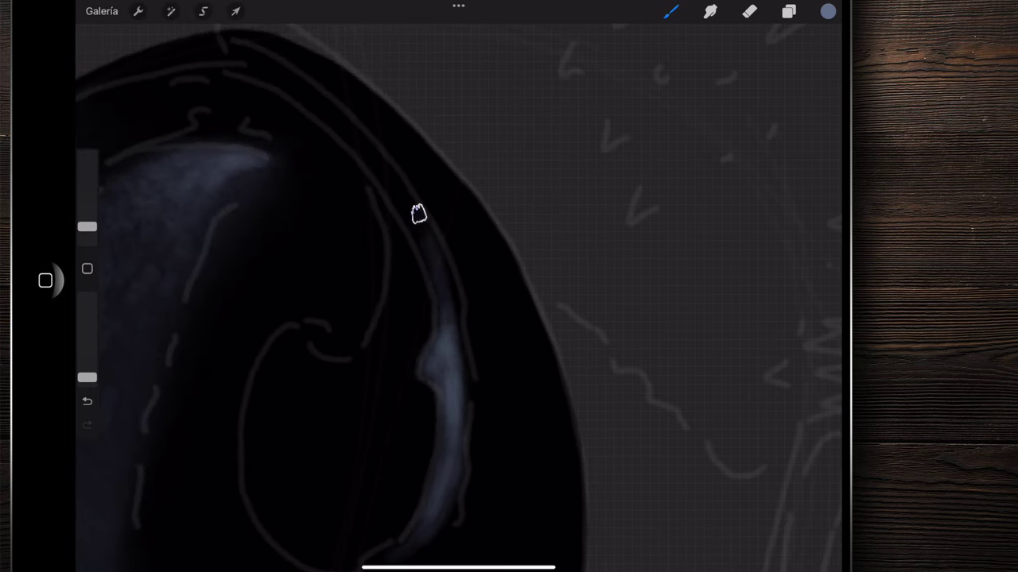
drag(436, 280, 397, 197)
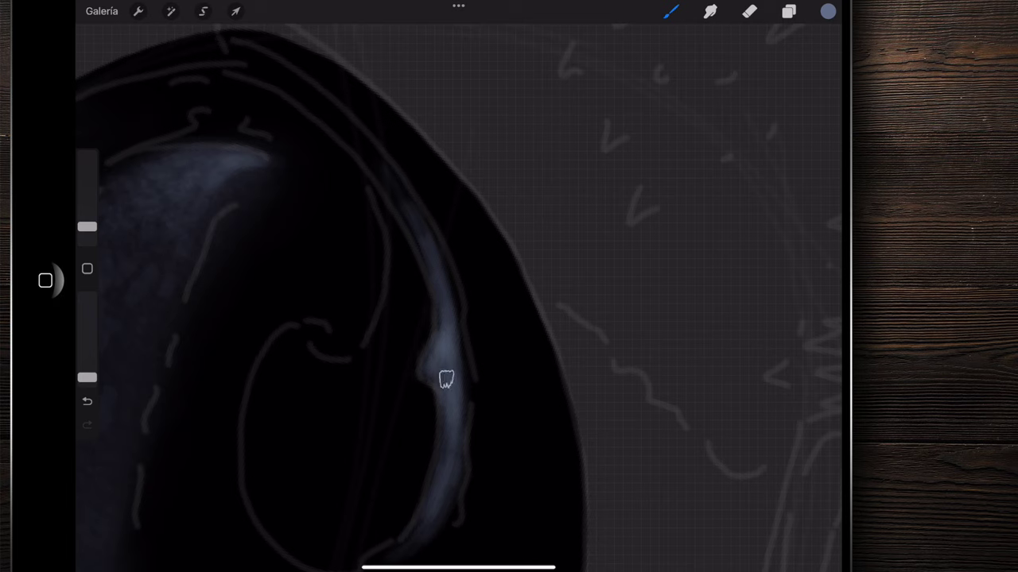
drag(429, 274, 395, 193)
drag(370, 155, 301, 80)
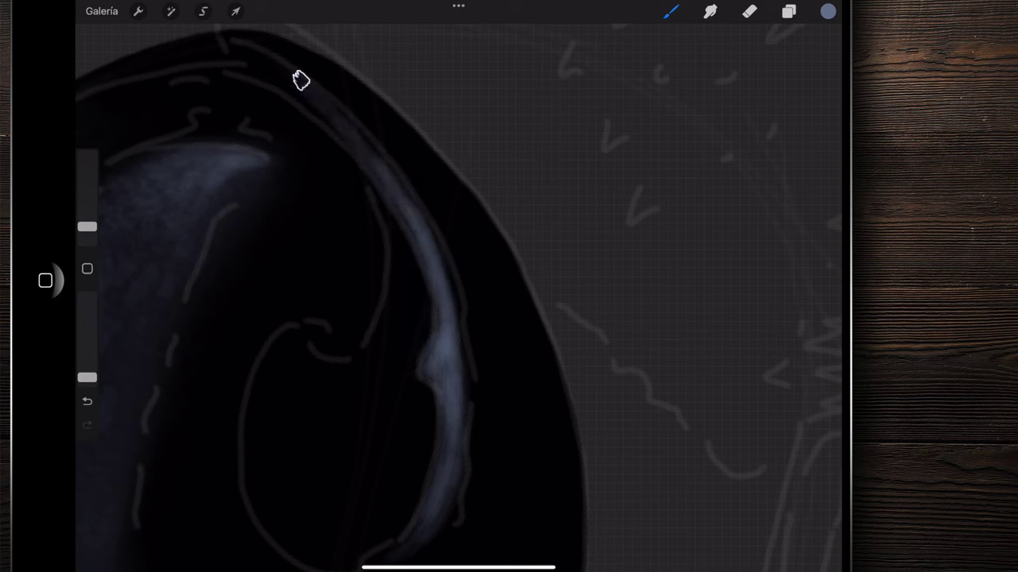
drag(443, 320, 429, 354)
scroll(458, 286, down, 3)
drag(429, 247, 442, 423)
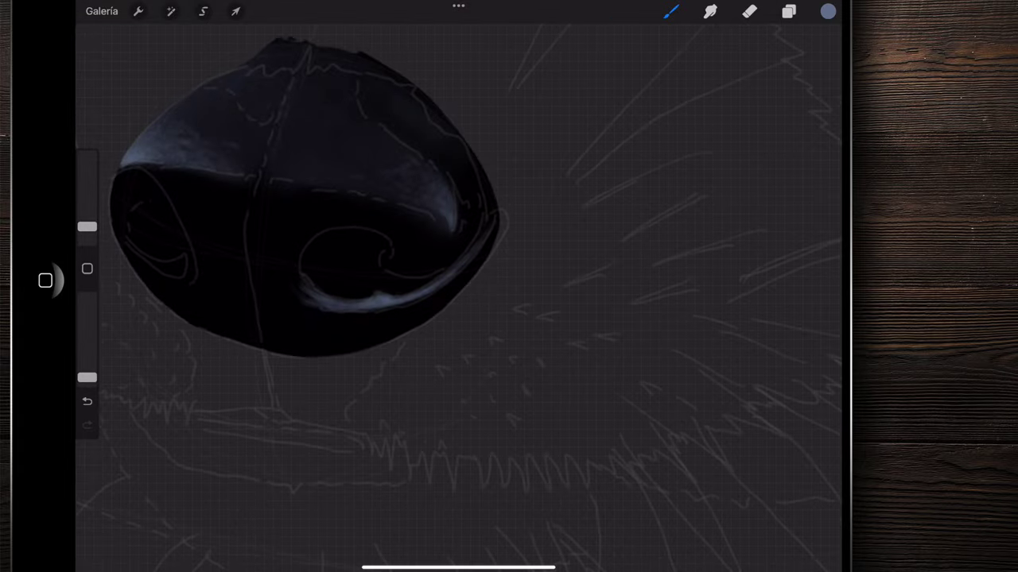
- Smudge the ridge highlights into the black at the top, lower left and right edge
click(710, 11)
drag(323, 232, 315, 288)
drag(87, 221, 86, 231)
drag(322, 194, 306, 239)
mouse_move(314, 322)
mouse_down()
mouse_move(327, 364)
mouse_move(376, 402)
mouse_up()
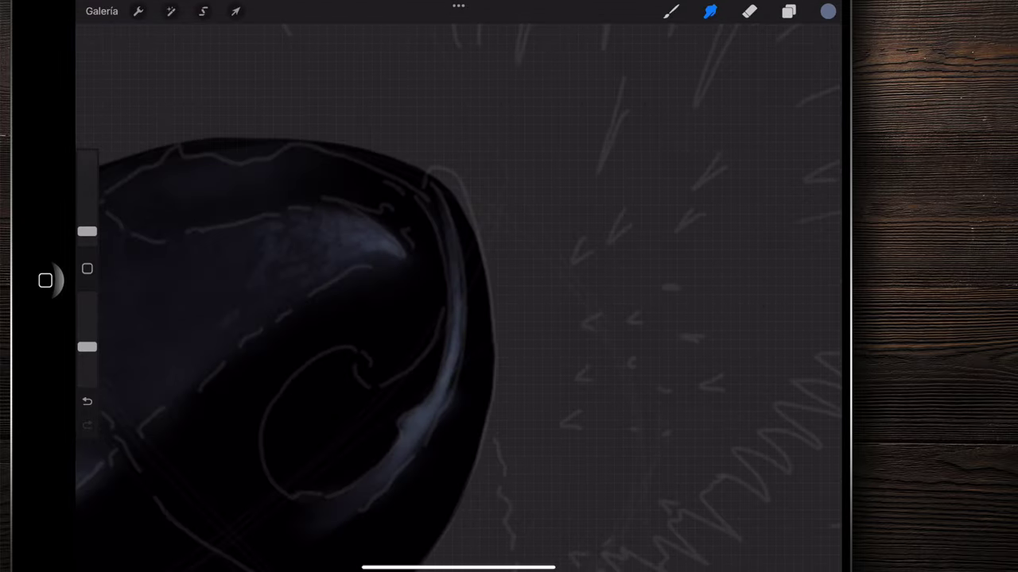
drag(457, 330, 442, 402)
drag(469, 332, 458, 369)
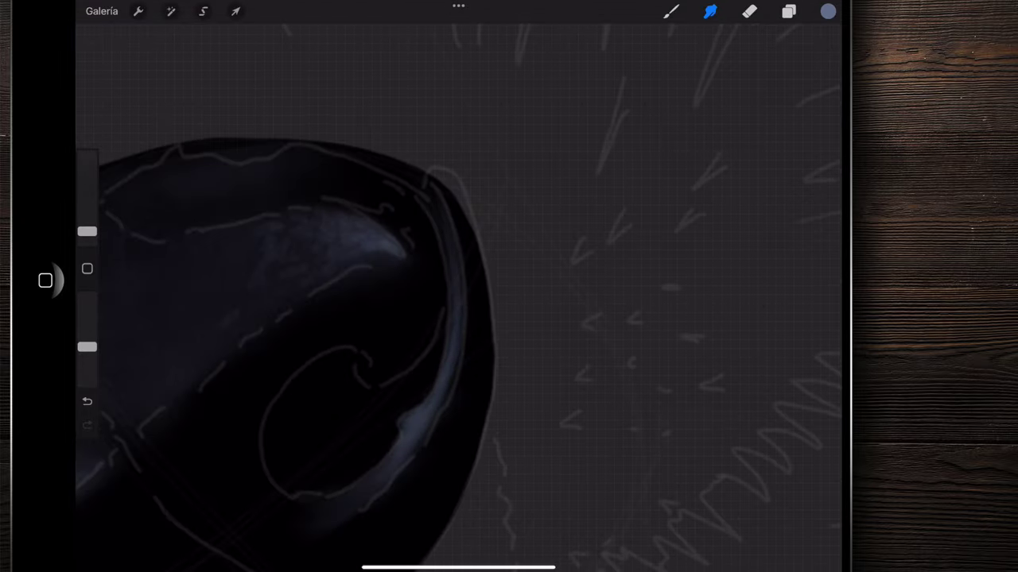
scroll(349, 271, down, 5)
scroll(358, 159, down, 3)
- Add small faint grey highlights on the nose and along its rim
click(670, 11)
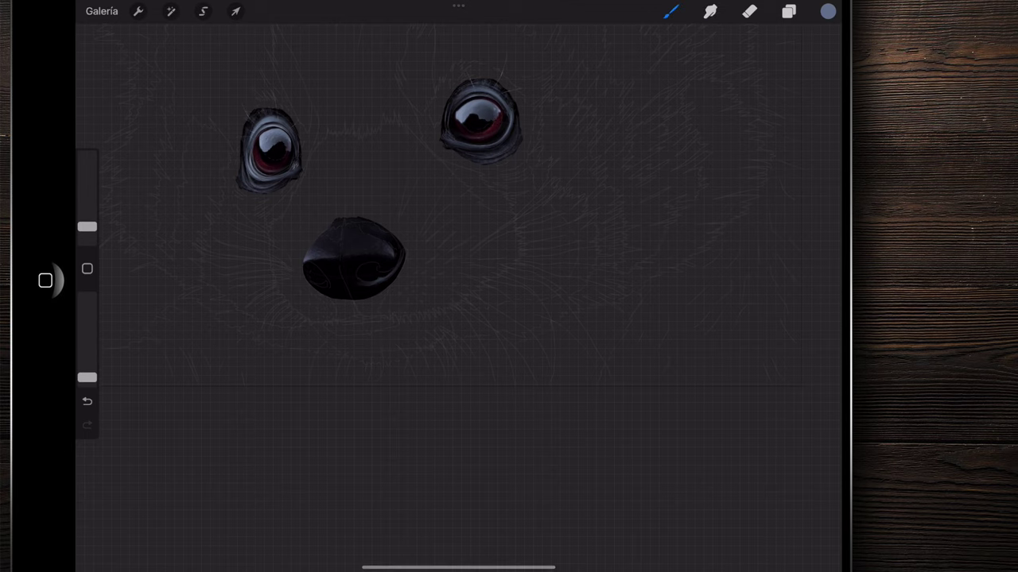
scroll(354, 259, up, 5)
scroll(318, 254, up, 3)
scroll(318, 278, up, 2)
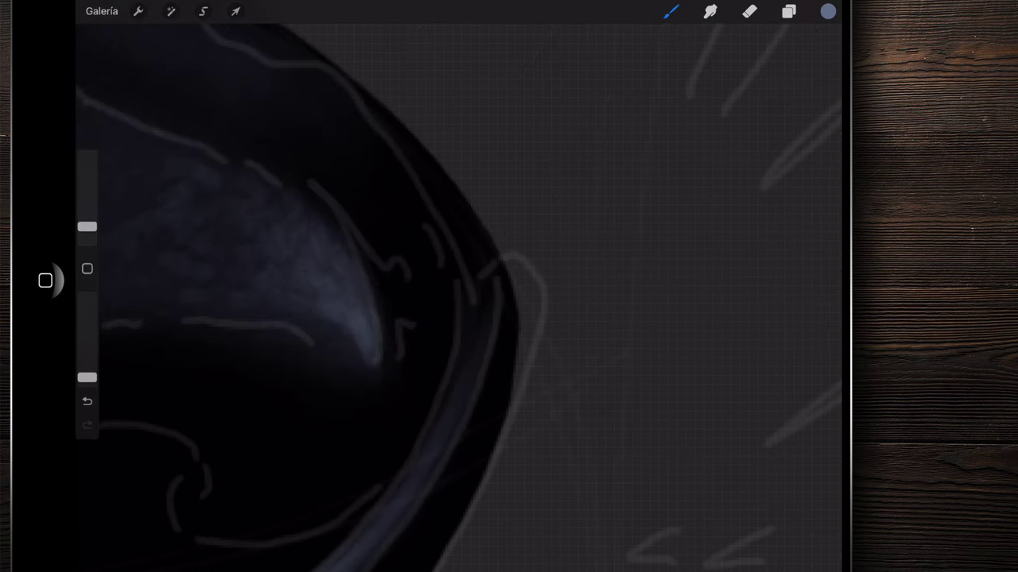
drag(411, 338, 424, 362)
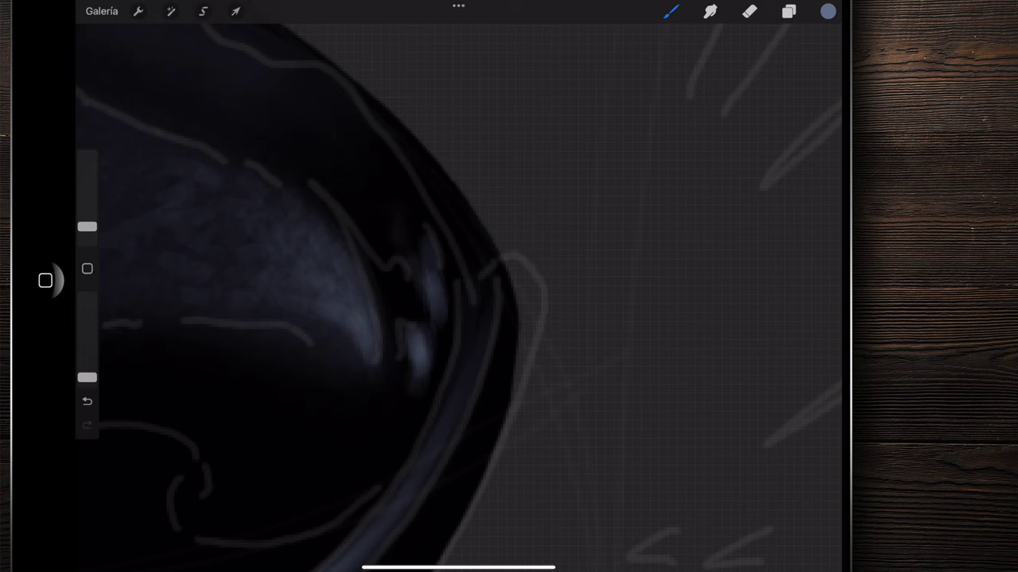
drag(397, 205, 405, 237)
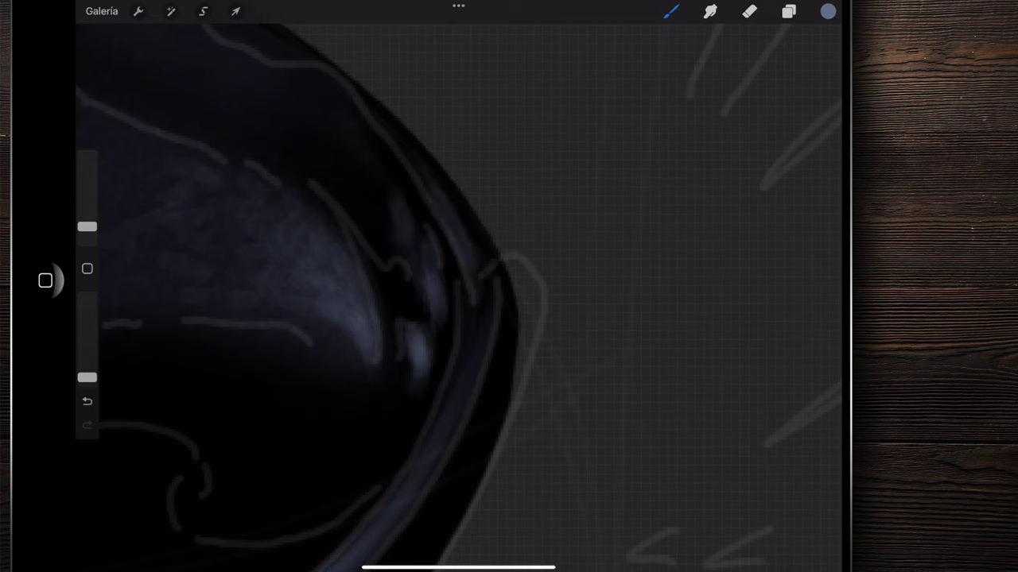
drag(402, 141, 461, 266)
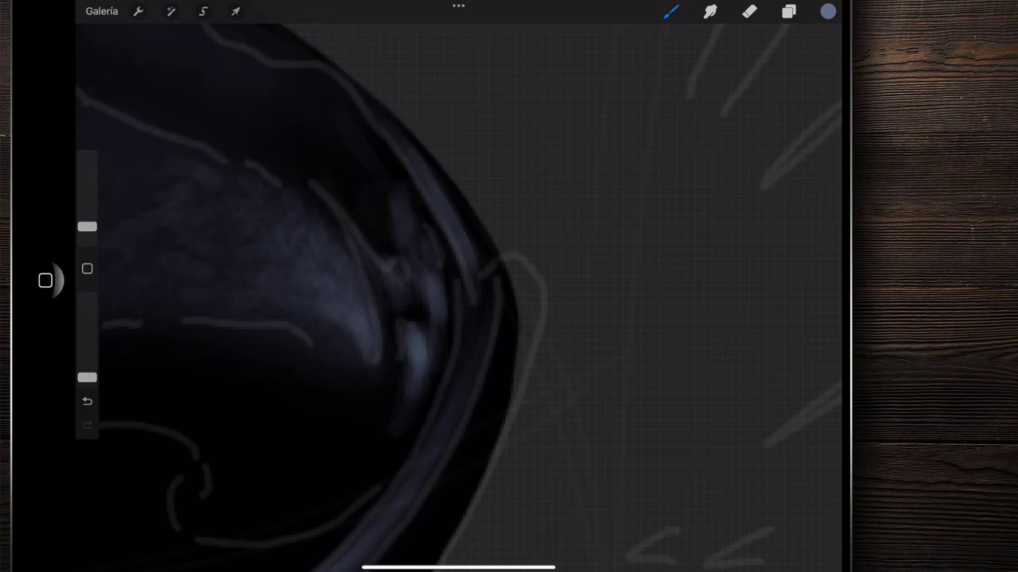
- Paint a wide bluish highlight inside the nostril
scroll(458, 294, down, 10)
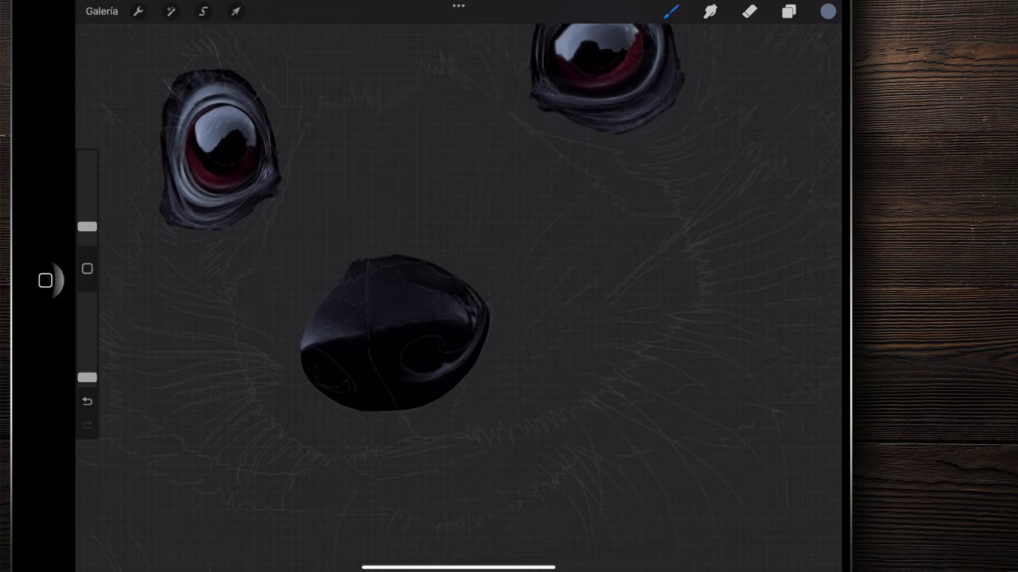
scroll(374, 374, up, 10)
scroll(397, 279, up, 10)
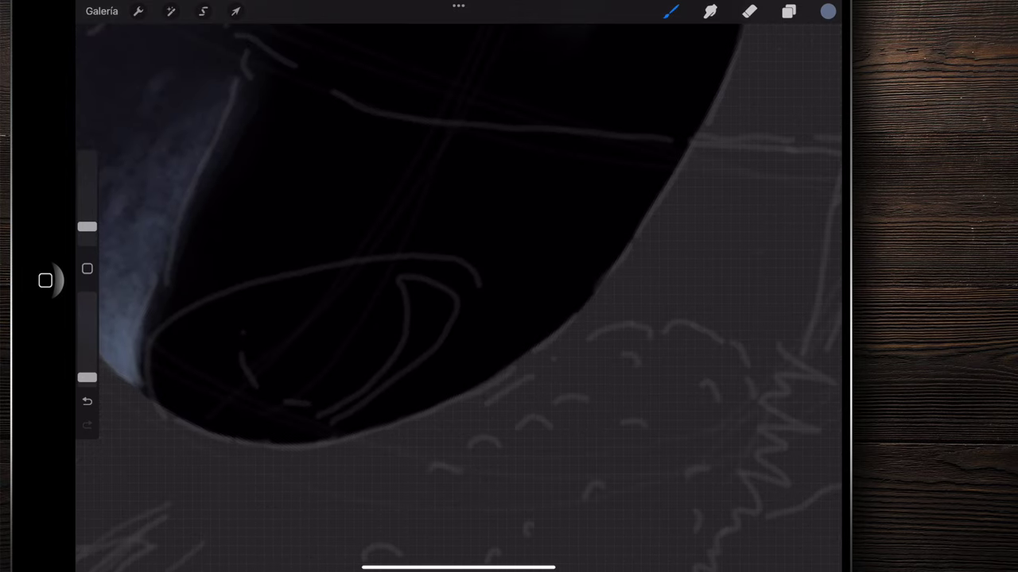
drag(372, 232, 396, 333)
mouse_move(393, 254)
mouse_down()
mouse_move(414, 345)
mouse_move(444, 258)
mouse_move(413, 311)
mouse_move(408, 246)
mouse_move(449, 271)
mouse_up()
mouse_move(377, 239)
mouse_down()
mouse_move(385, 228)
mouse_move(438, 279)
mouse_move(428, 264)
mouse_move(430, 308)
mouse_move(434, 262)
mouse_move(417, 265)
mouse_up()
click(417, 332)
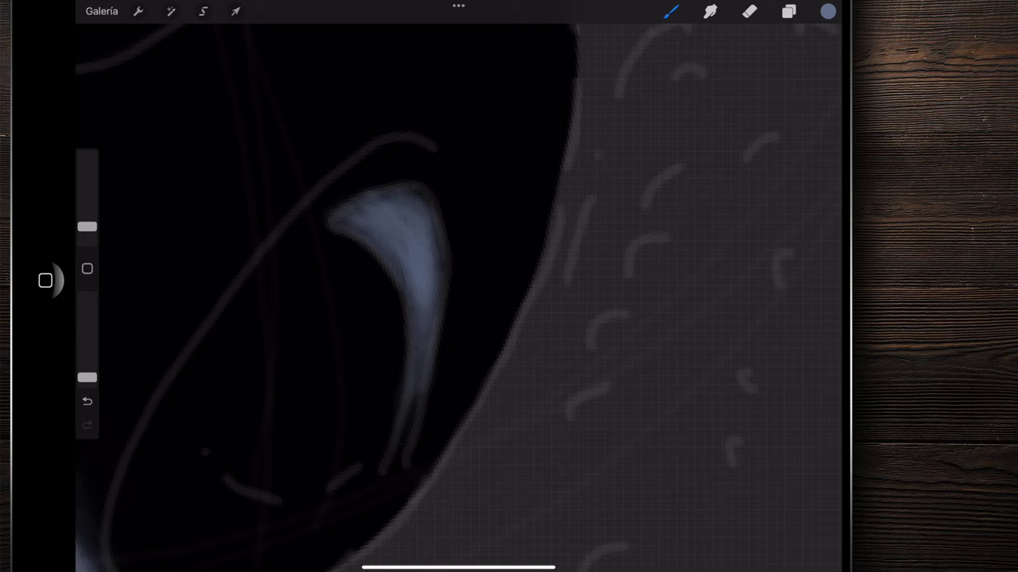
drag(397, 318, 445, 334)
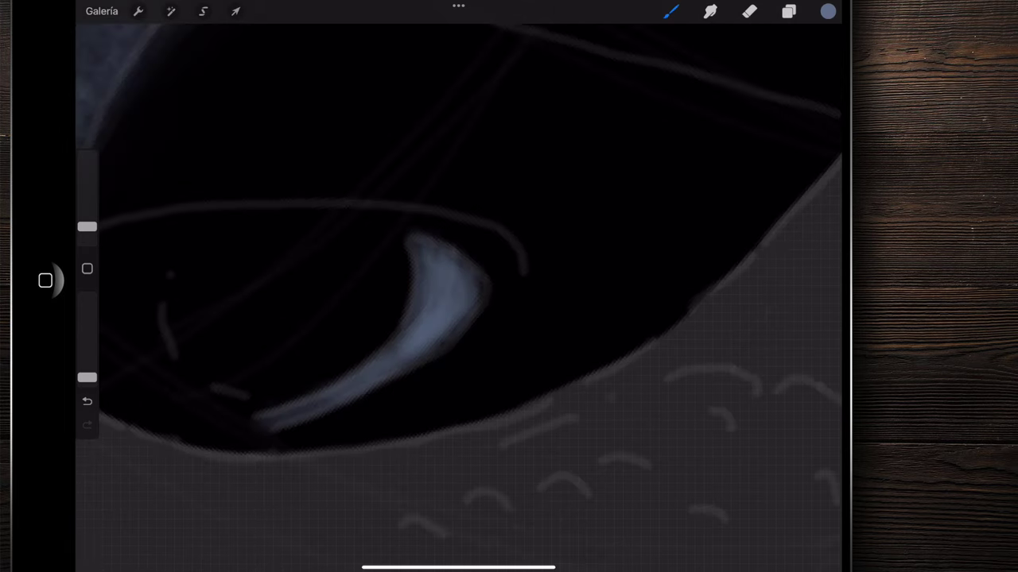
- Smudge the bluish nostril highlight softly into the surrounding black
click(710, 12)
mouse_move(446, 318)
mouse_down()
mouse_move(430, 302)
mouse_move(445, 239)
mouse_up()
drag(438, 155, 421, 256)
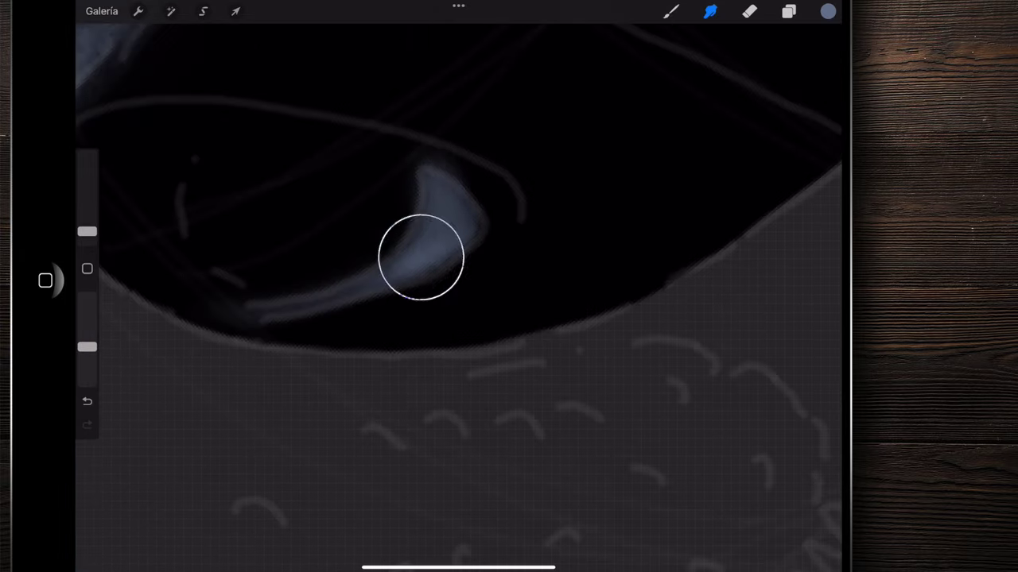
scroll(374, 357, up, 5)
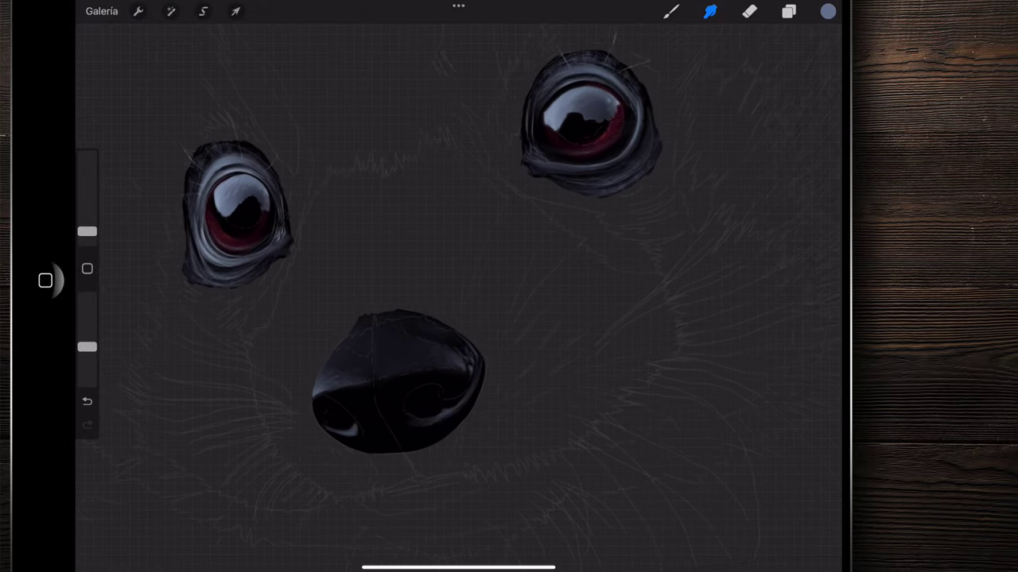
- Return to painting with a very fine 1% brush
scroll(421, 350, up, 2)
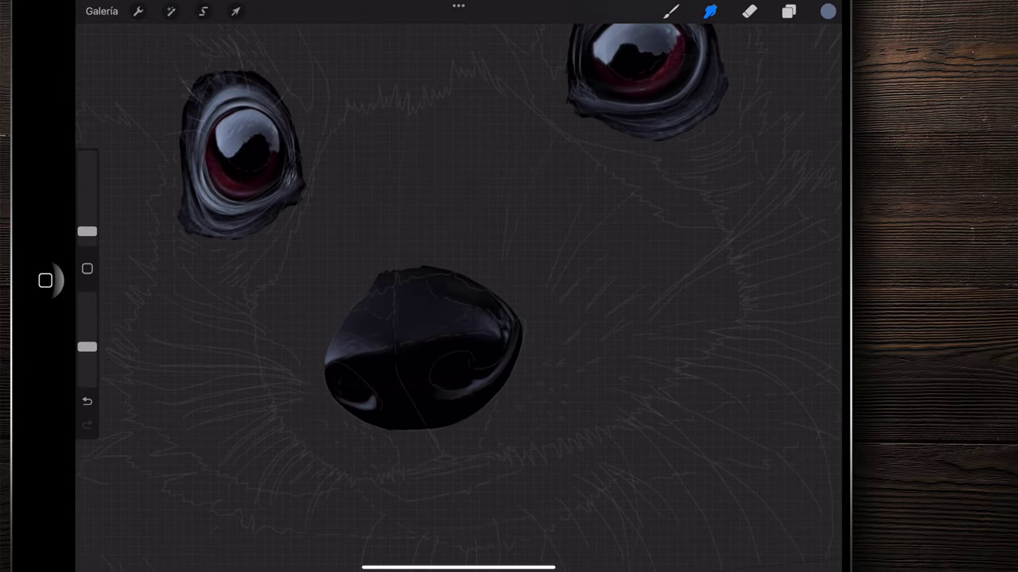
scroll(421, 350, up, 3)
scroll(421, 334, up, 2)
click(670, 11)
scroll(429, 318, up, 2)
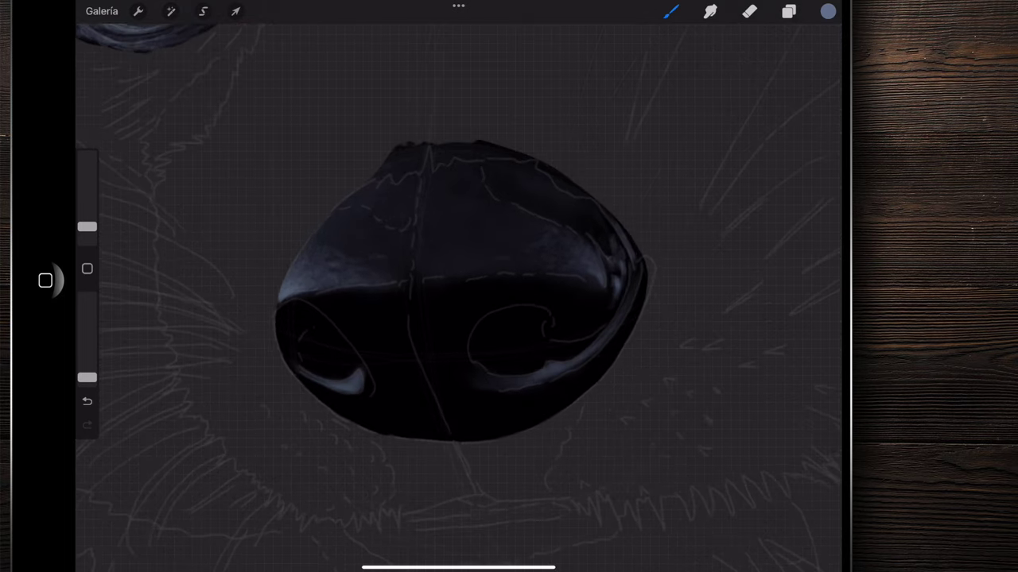
scroll(445, 318, up, 2)
scroll(461, 310, up, 2)
scroll(477, 302, up, 3)
scroll(398, 334, up, 5)
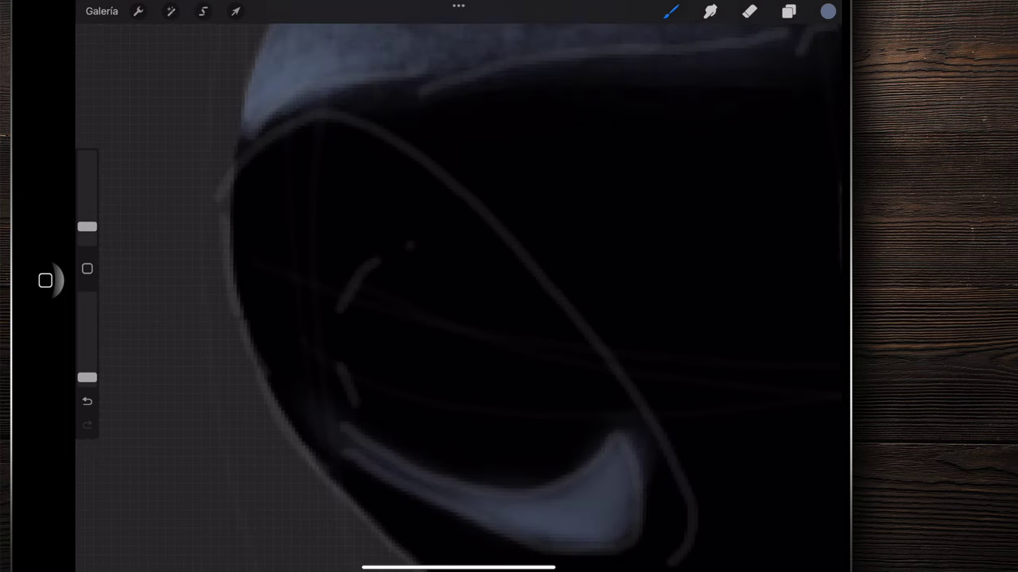
drag(87, 227, 88, 234)
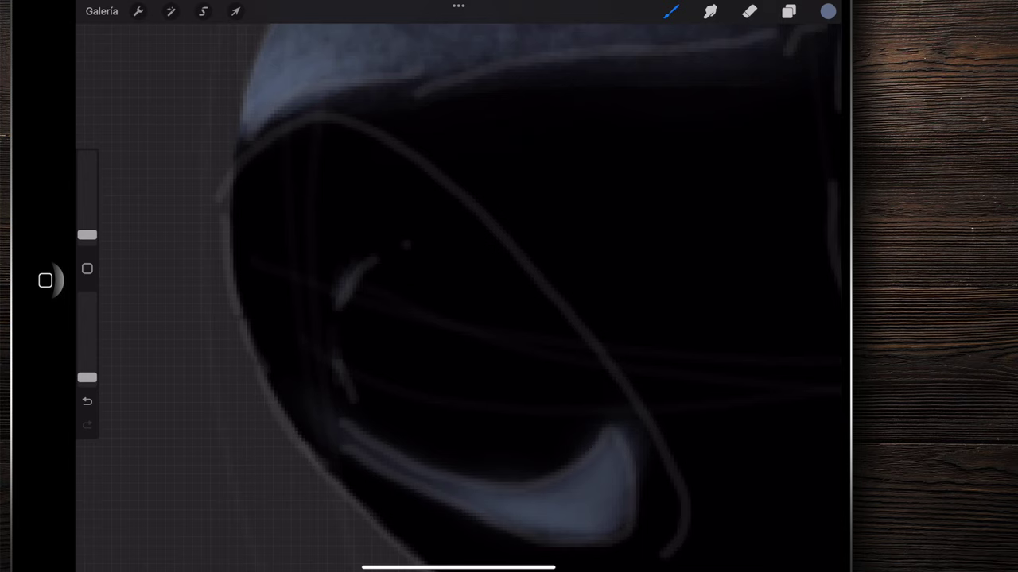
- Paint a fine light stroke over the right nostril's curl line
scroll(458, 286, down, 3)
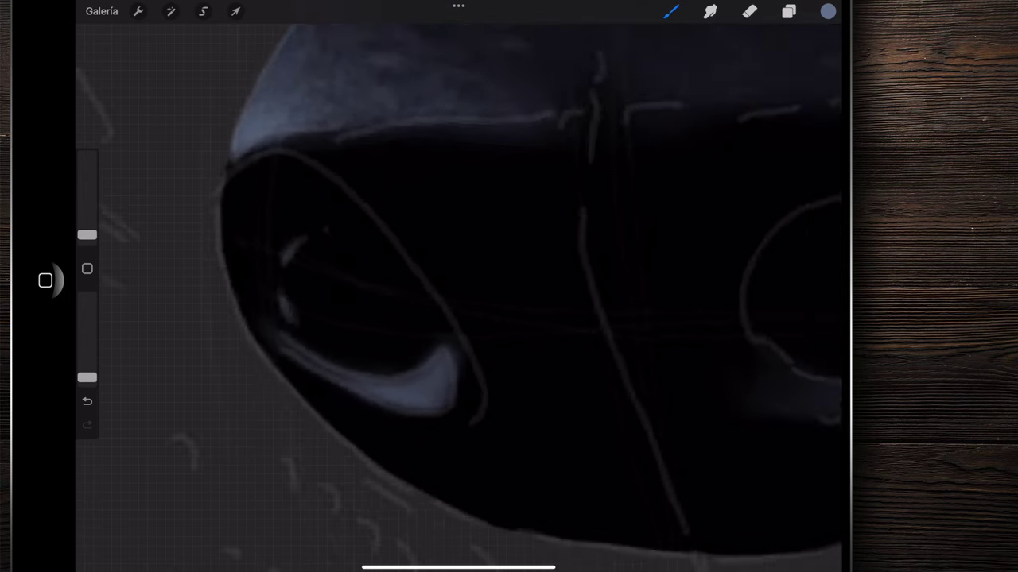
scroll(458, 286, down, 3)
scroll(458, 286, down, 2)
scroll(458, 287, right, 3)
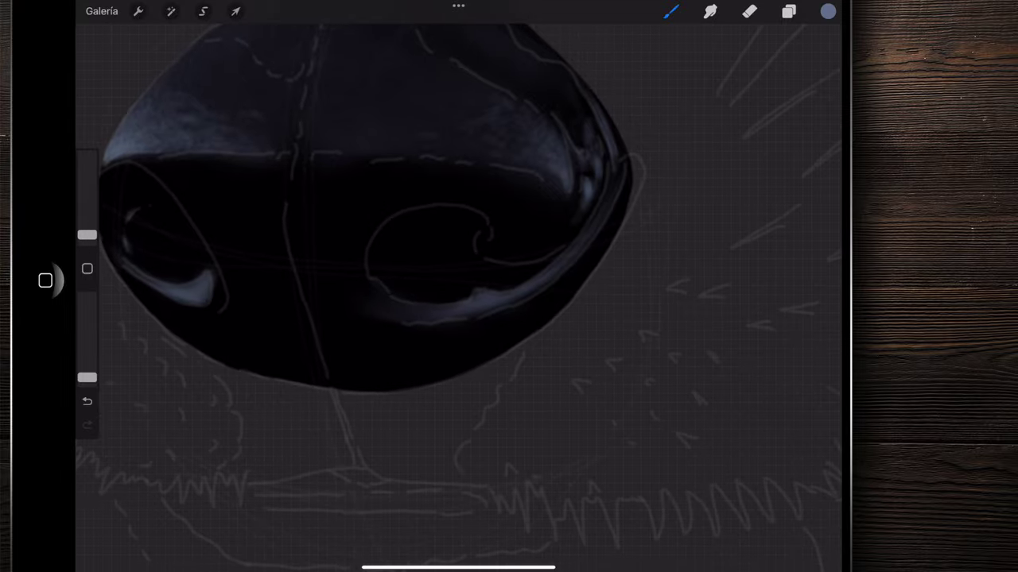
scroll(458, 286, up, 5)
scroll(458, 286, up, 3)
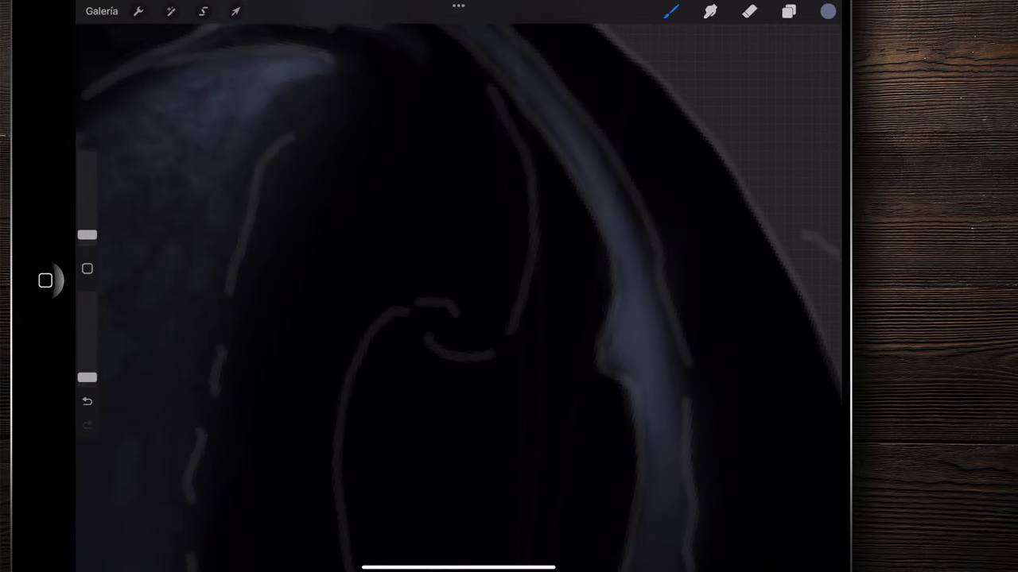
scroll(458, 286, up, 1)
drag(469, 95, 500, 251)
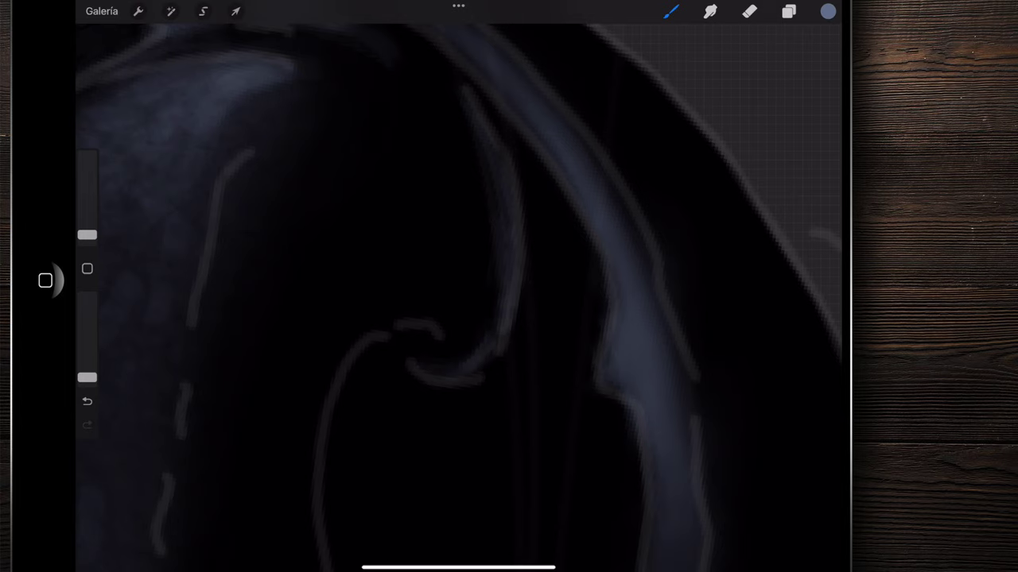
scroll(458, 286, down, 1)
scroll(458, 286, down, 2)
- Smudge the join where the nostril curl meets the nose
click(710, 11)
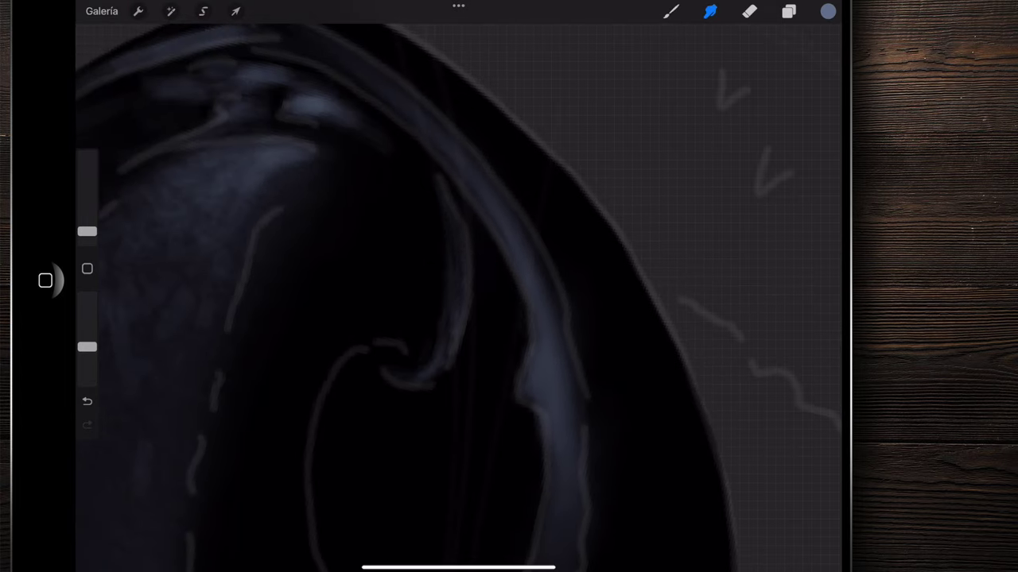
mouse_move(416, 379)
mouse_down()
mouse_move(433, 370)
mouse_move(409, 374)
mouse_up()
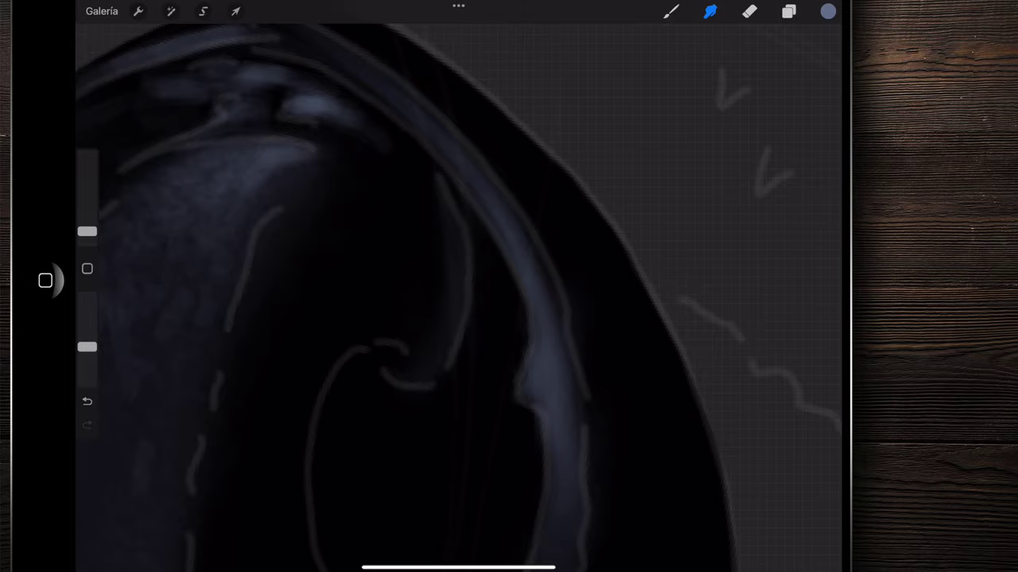
scroll(458, 286, down, 3)
scroll(458, 286, down, 5)
scroll(458, 286, up, 3)
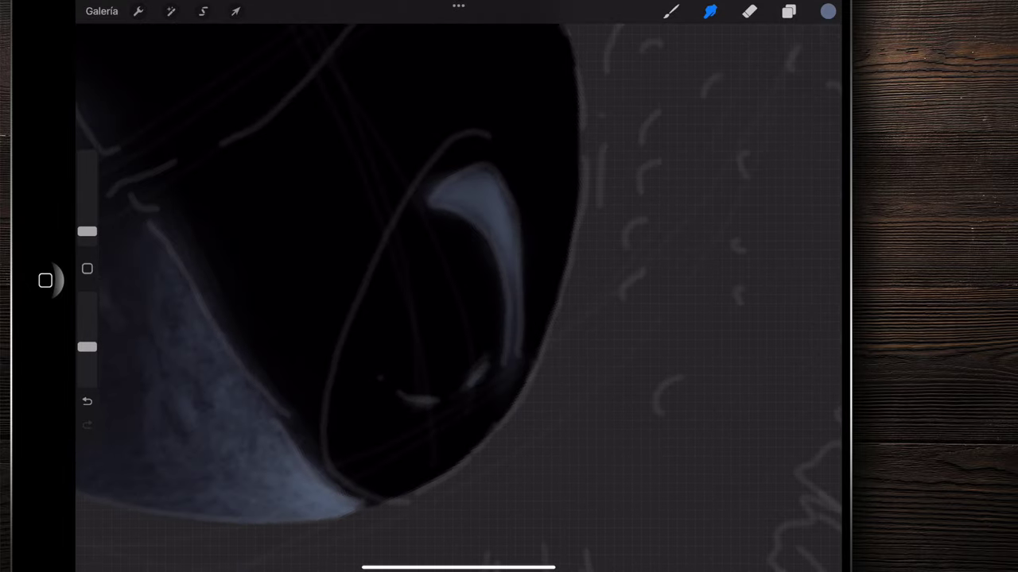
- Show the layers list with Capa 3 under Capa 2 and the locked Dibujo sketch
scroll(458, 286, down, 3)
scroll(458, 286, down, 3)
scroll(458, 286, down, 2)
scroll(458, 286, up, 2)
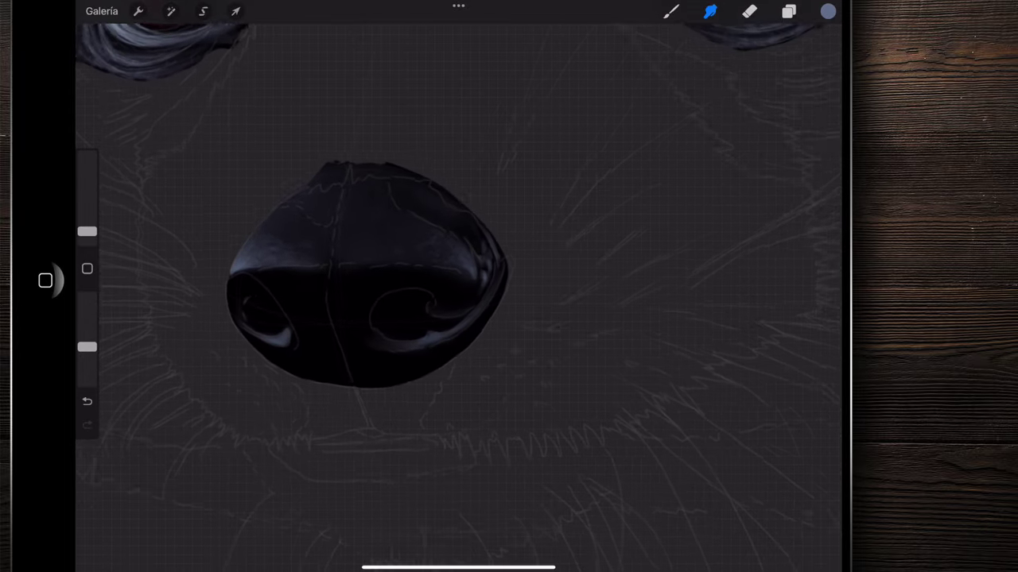
click(787, 11)
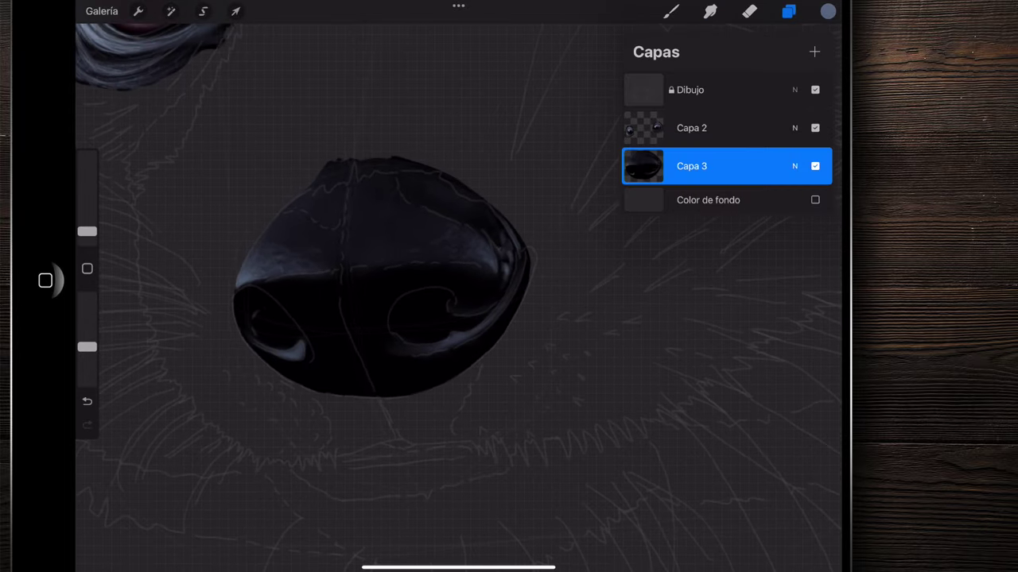
- Hide the Dibujo sketch layer
click(814, 90)
scroll(381, 278, down, 2)
scroll(366, 270, down, 2)
scroll(366, 271, down, 2)
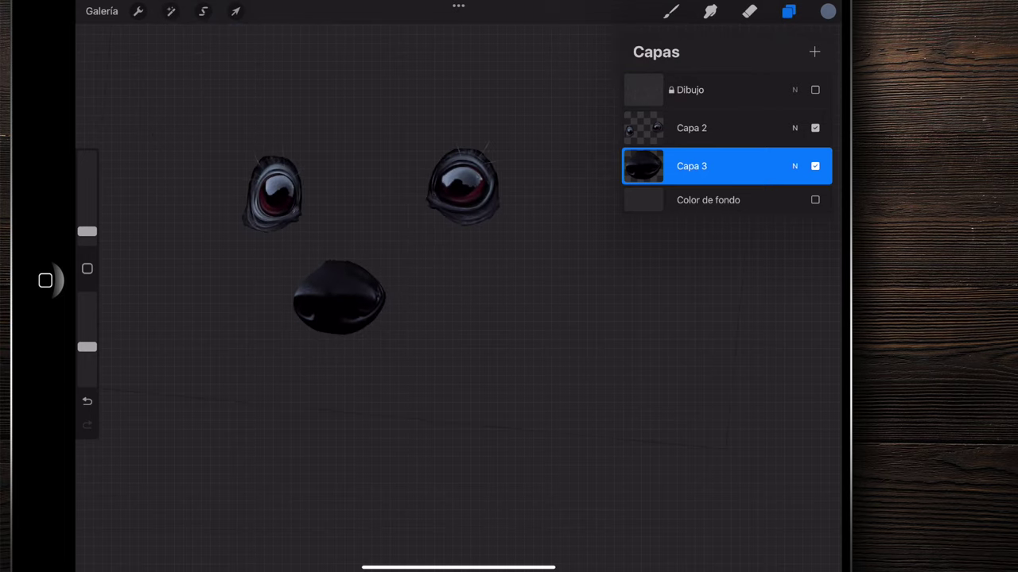
click(710, 11)
scroll(340, 298, up, 3)
scroll(458, 262, up, 2)
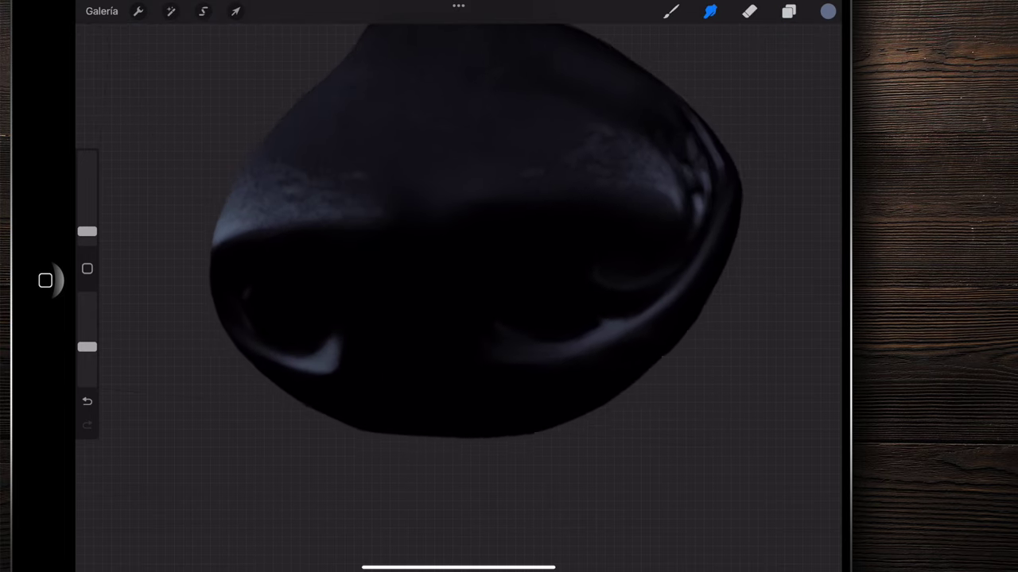
scroll(493, 254, up, 3)
scroll(501, 246, down, 3)
scroll(445, 262, down, 3)
- Pick a lighter grey-blue paint colour for the nose highlights and return to the brush
click(828, 11)
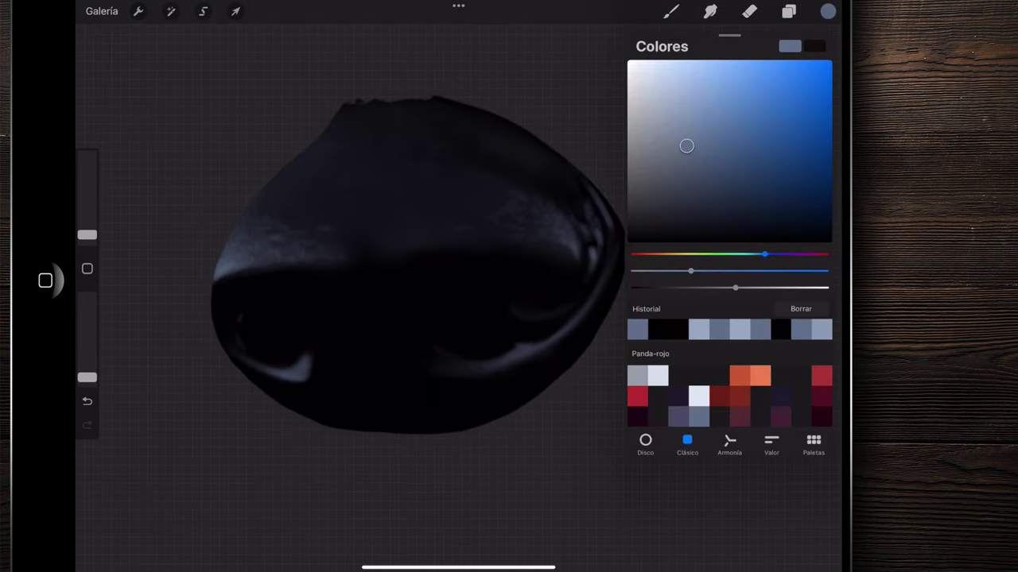
drag(686, 146, 645, 124)
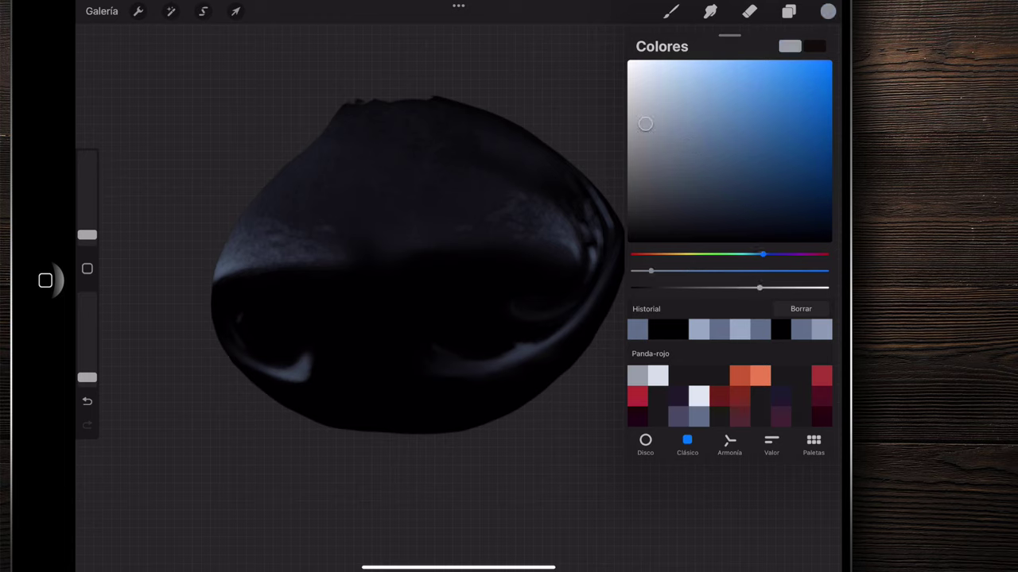
click(671, 11)
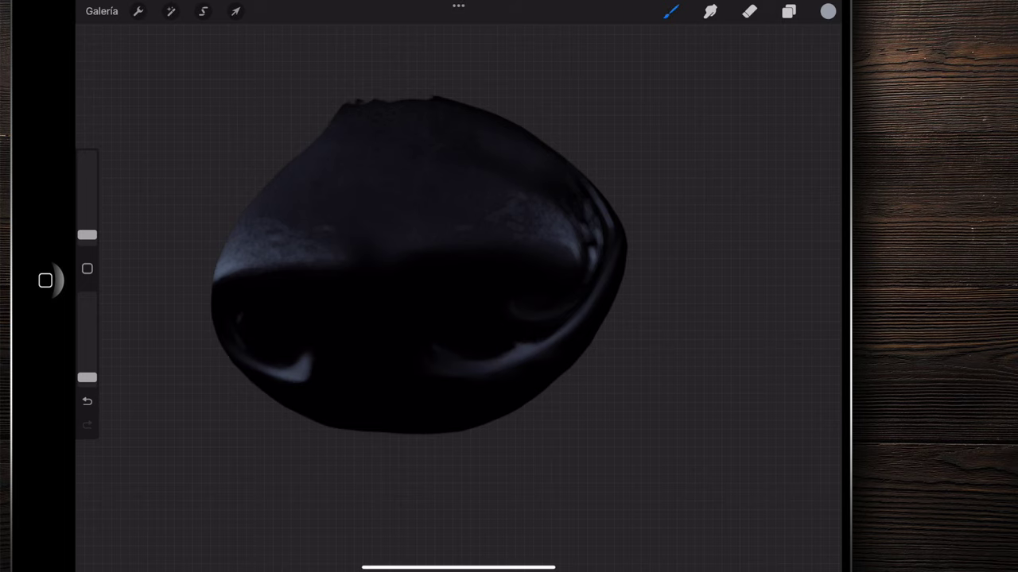
scroll(271, 390, up, 2)
scroll(270, 389, up, 2)
scroll(270, 390, up, 3)
scroll(270, 389, up, 2)
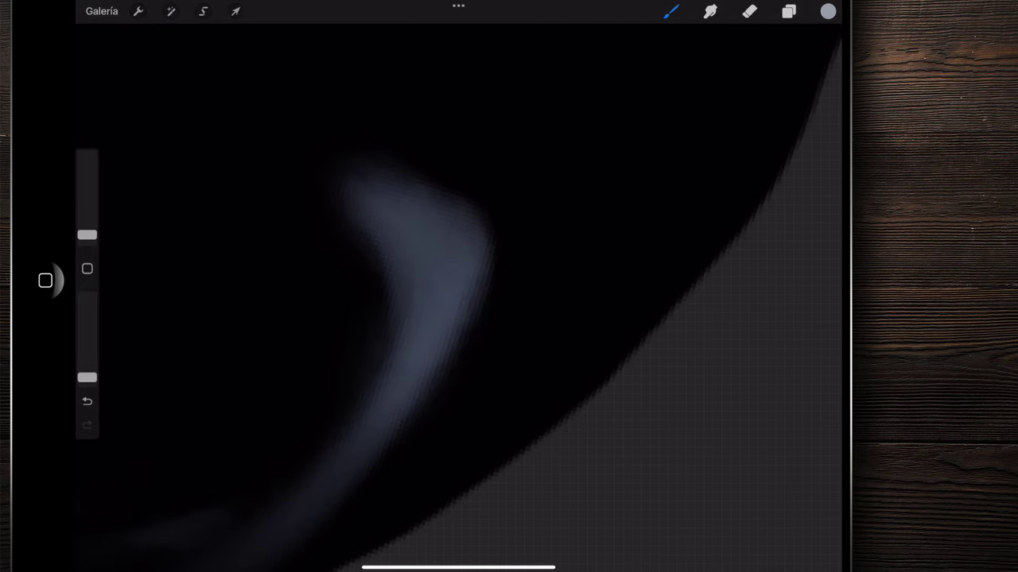
- With a slightly smaller brush, brighten the highlight inside the left nostril
drag(87, 234, 87, 240)
mouse_move(421, 245)
mouse_down()
mouse_move(412, 296)
mouse_move(423, 302)
mouse_move(428, 241)
mouse_up()
drag(436, 297, 447, 294)
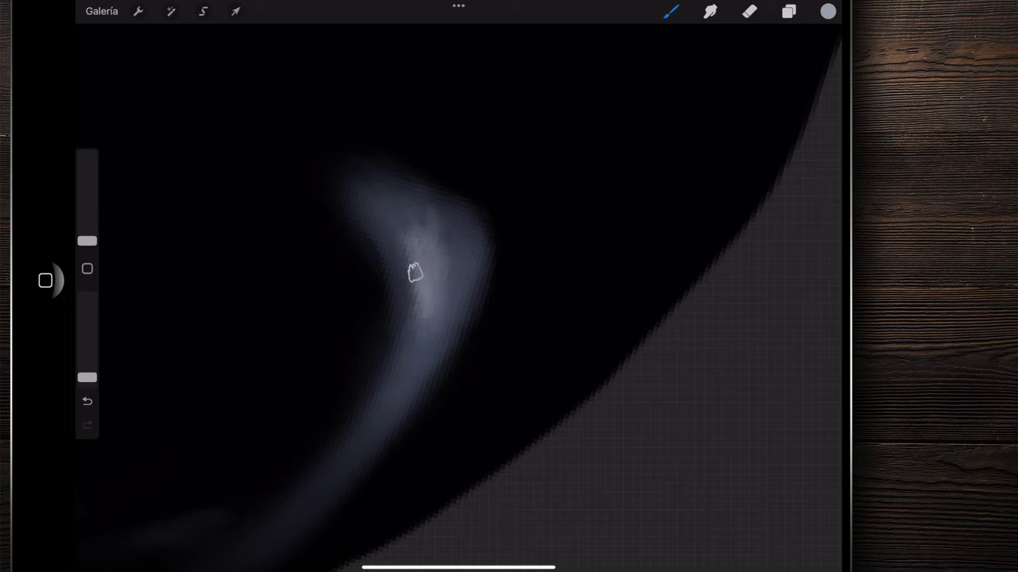
drag(400, 243, 390, 218)
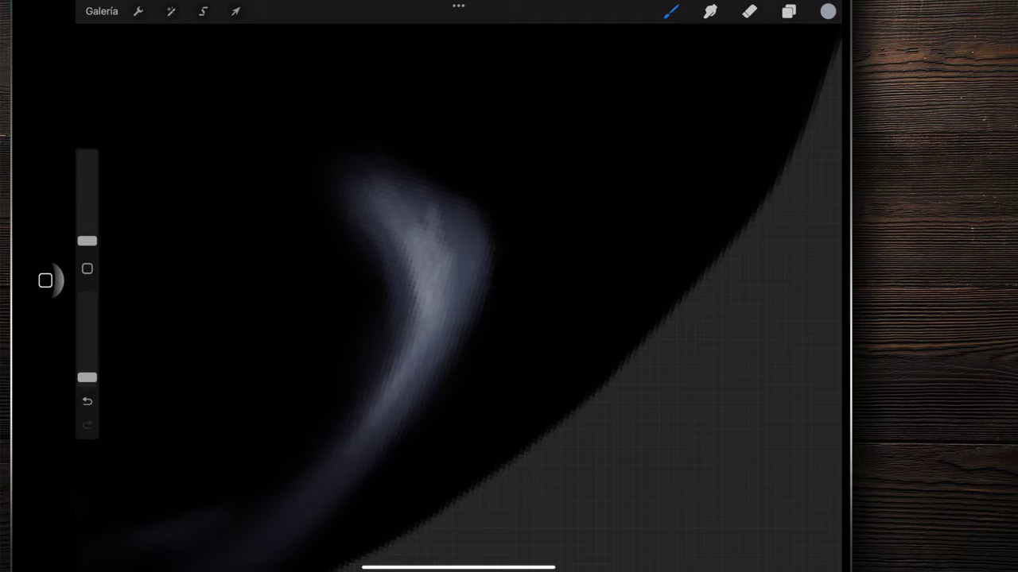
- Extend the pale rim highlight up along the nose's edge
scroll(458, 294, down, 10)
scroll(458, 294, up, 2)
scroll(458, 294, up, 3)
scroll(457, 294, up, 2)
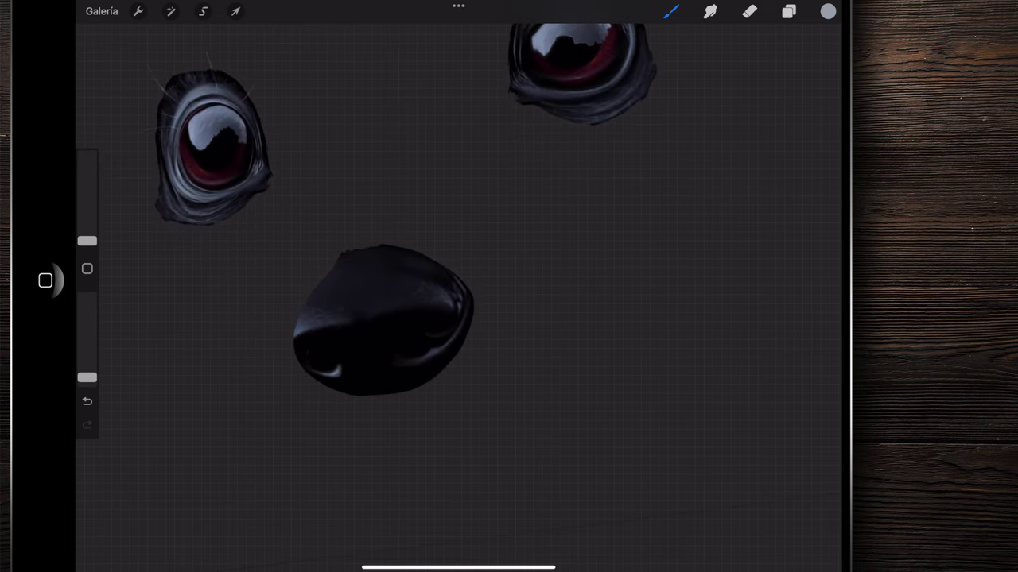
scroll(382, 334, up, 3)
scroll(381, 334, up, 2)
scroll(382, 334, up, 2)
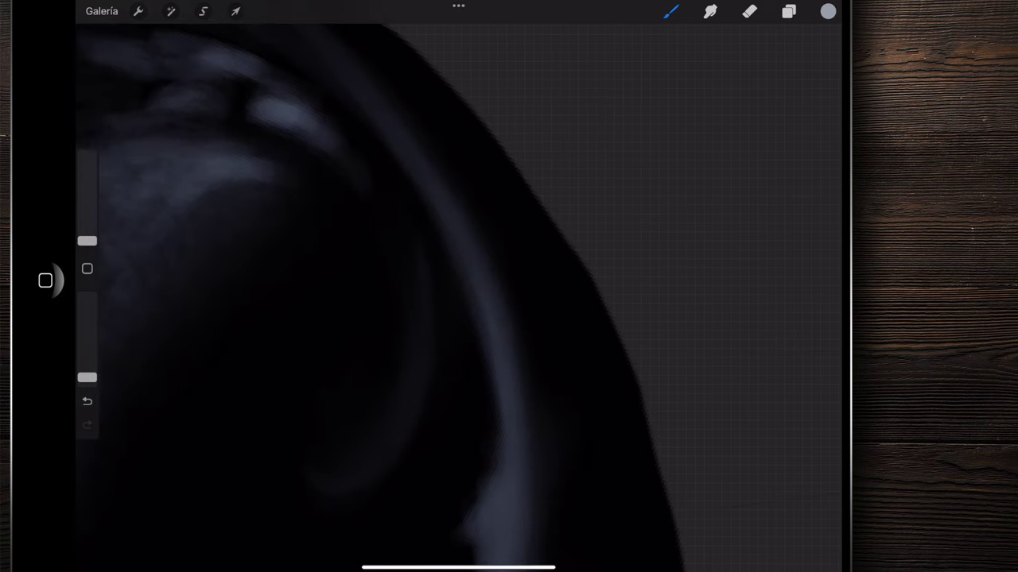
scroll(458, 294, right, 2)
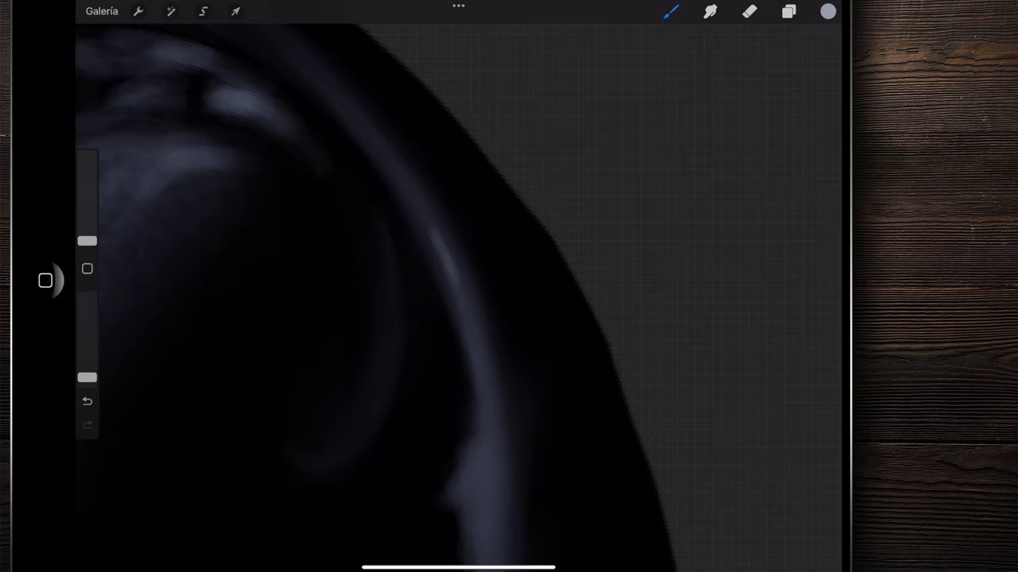
drag(436, 237, 391, 169)
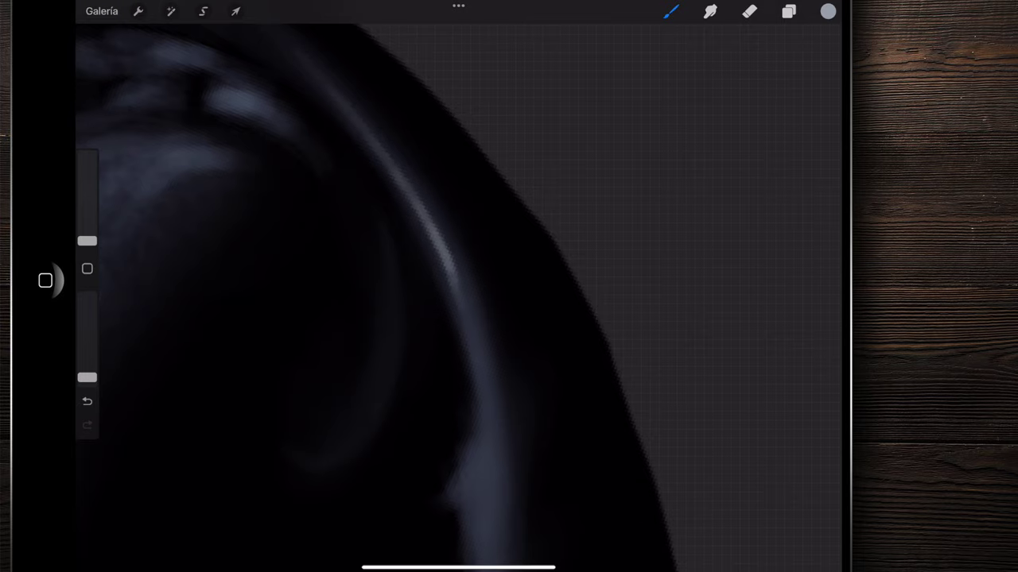
scroll(458, 294, down, 3)
scroll(458, 295, down, 3)
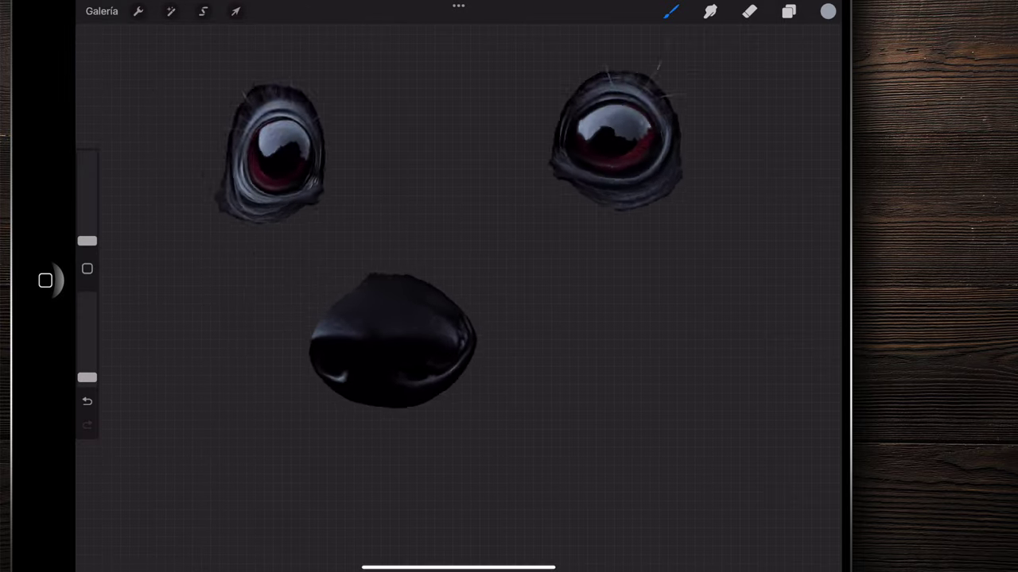
scroll(458, 295, down, 1)
scroll(374, 421, up, 3)
scroll(373, 421, up, 1)
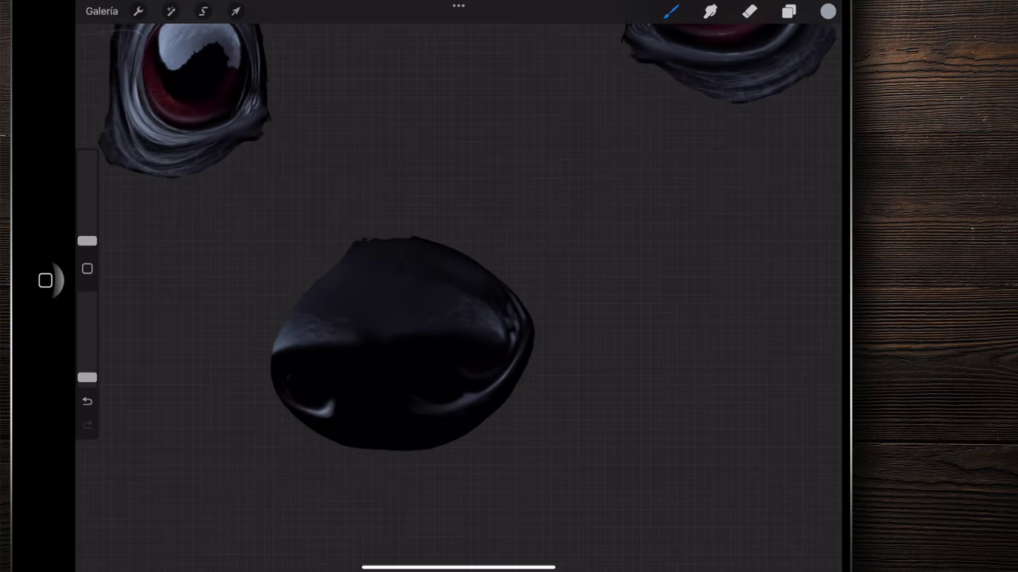
scroll(397, 342, up, 2)
scroll(318, 349, up, 3)
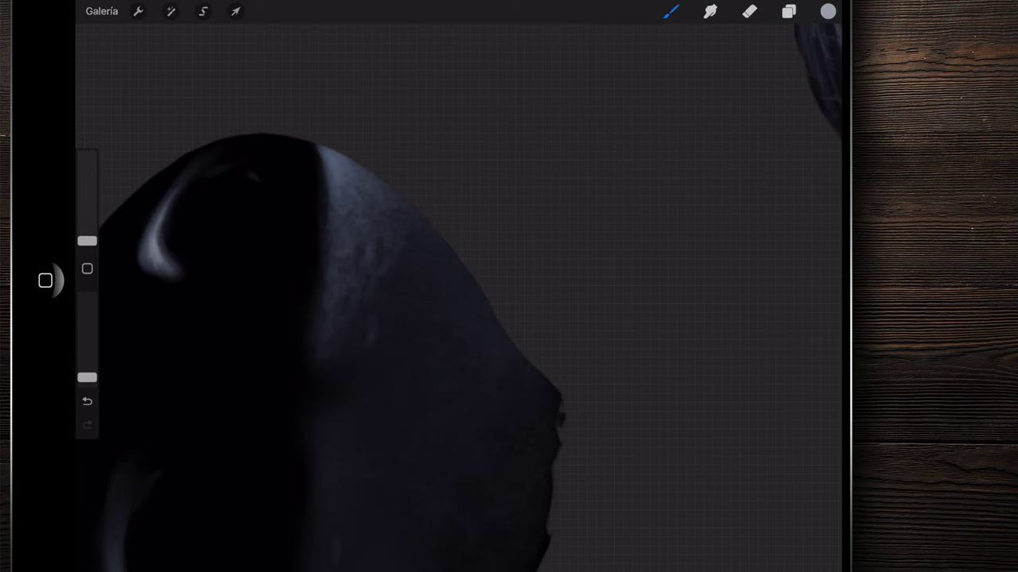
- With a larger brush in white, paint a bright highlight across the nose
scroll(398, 334, up, 2)
drag(87, 241, 86, 230)
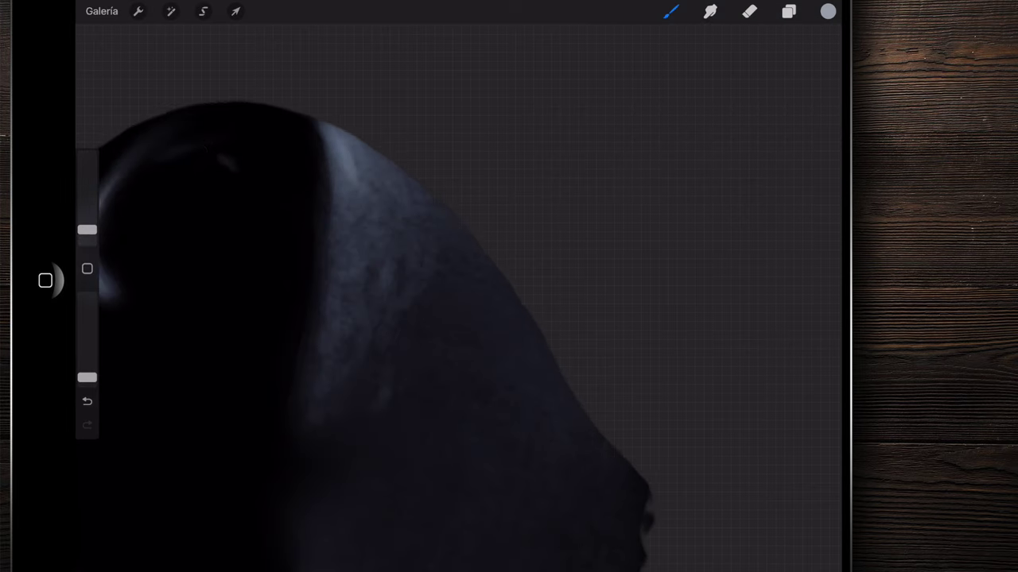
click(827, 11)
click(638, 76)
click(827, 11)
drag(351, 154, 345, 177)
mouse_move(329, 140)
mouse_down()
mouse_move(358, 165)
mouse_move(380, 163)
mouse_move(372, 195)
mouse_move(341, 212)
mouse_up()
mouse_move(334, 167)
mouse_down()
mouse_move(349, 221)
mouse_move(389, 182)
mouse_move(420, 202)
mouse_up()
drag(412, 165, 398, 237)
drag(385, 195, 370, 238)
- Lower brush opacity to 2% and stroke a soft light streak on the nose's lower part
drag(87, 378, 87, 382)
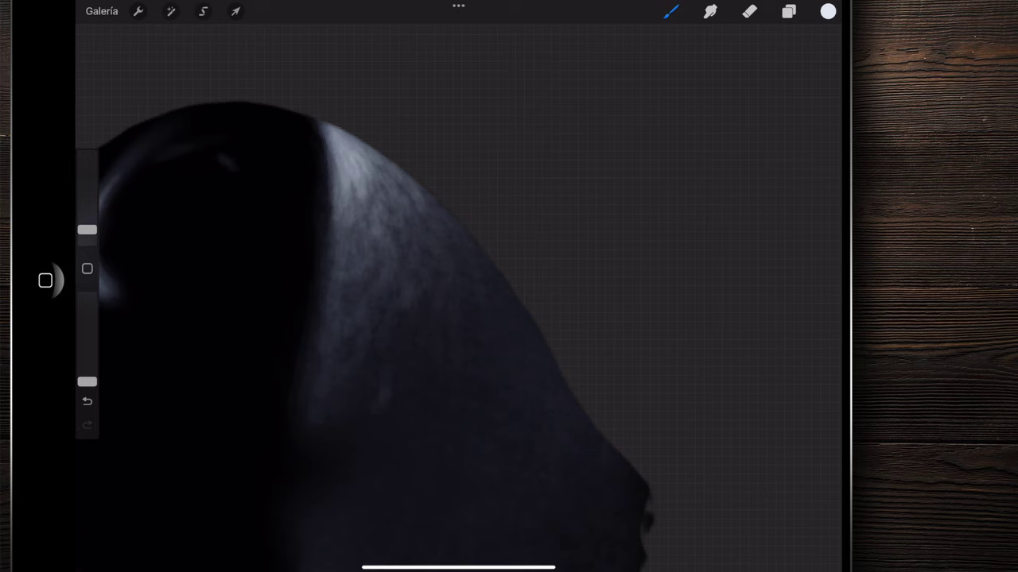
scroll(457, 318, down, 2)
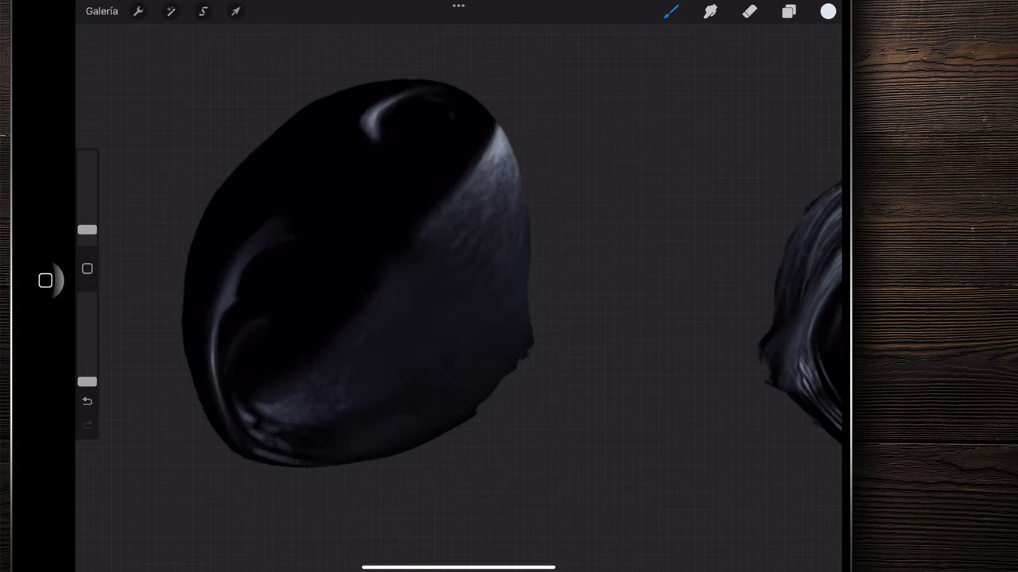
drag(87, 230, 87, 218)
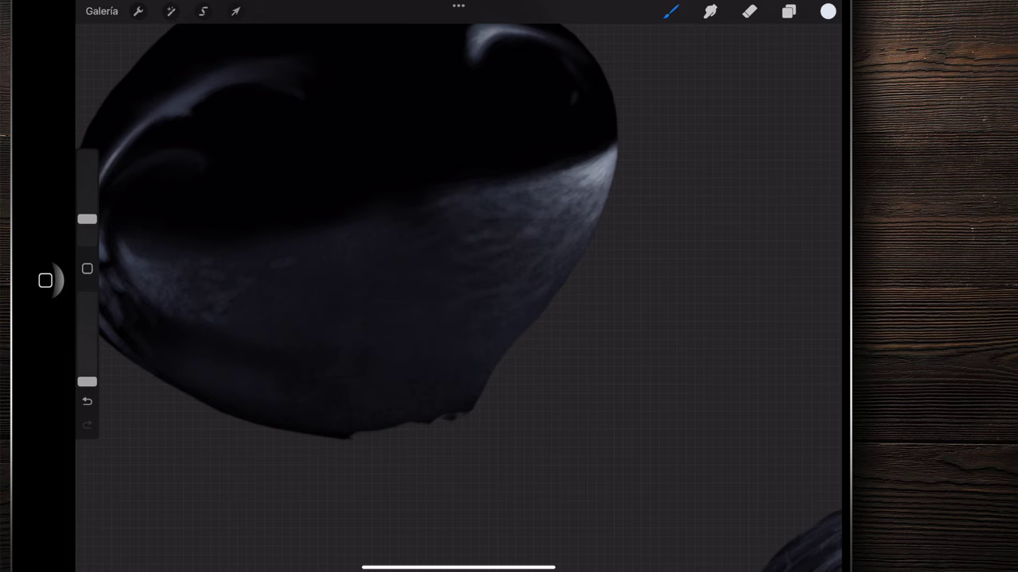
drag(386, 279, 382, 305)
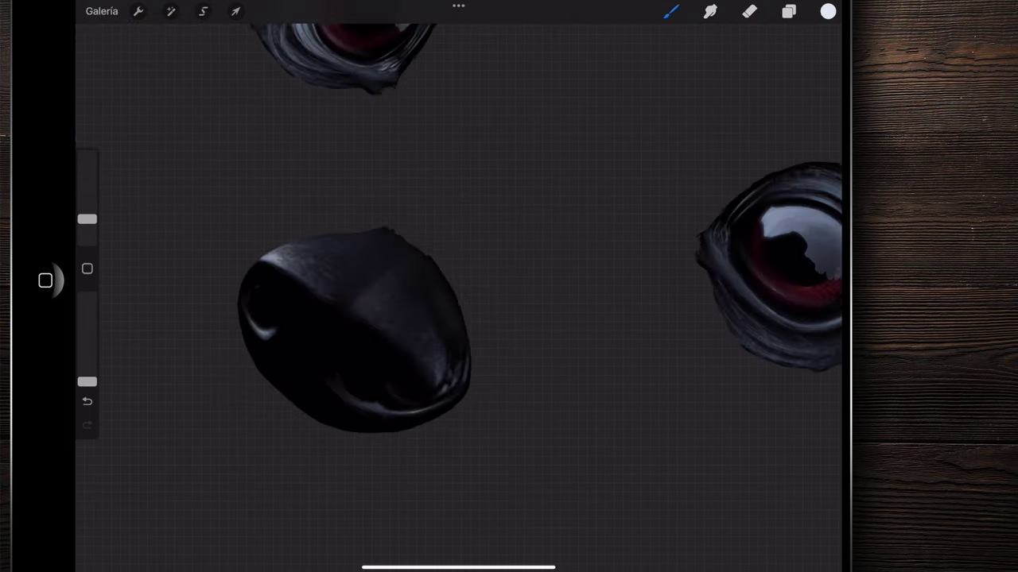
- Eyedrop the nose's black and switch to a splatter brush, slightly larger with lower opacity
click(265, 257)
click(670, 11)
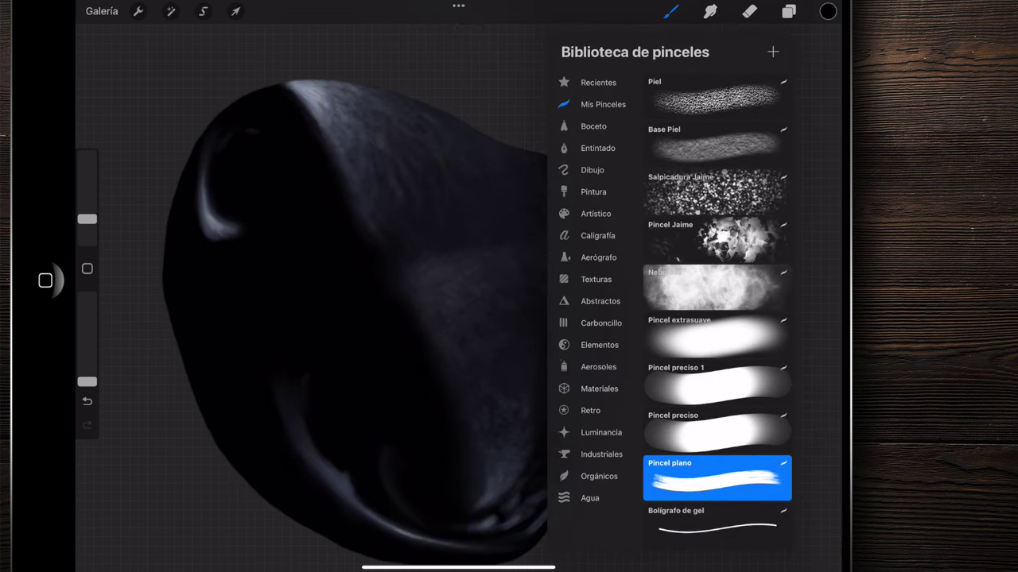
click(716, 192)
drag(88, 206, 88, 211)
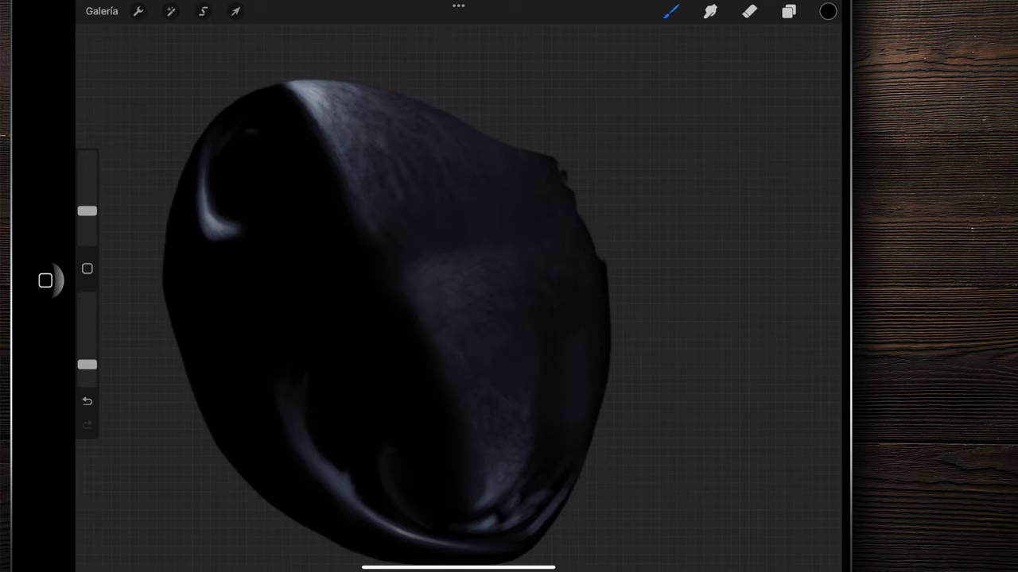
drag(87, 365, 87, 352)
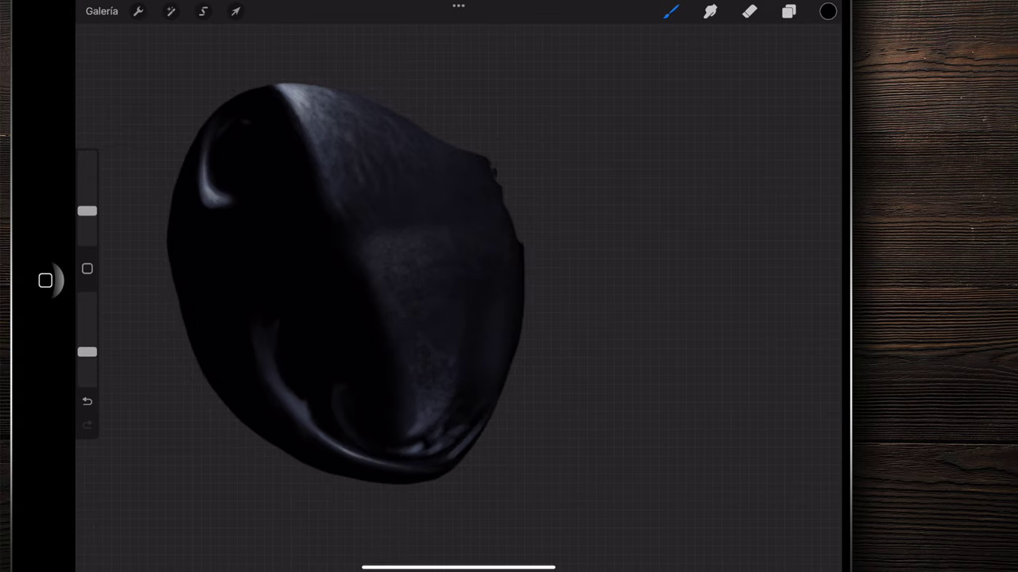
- Paint grainy texture over the nose's right side and lower part
mouse_move(376, 292)
mouse_down()
mouse_move(365, 265)
mouse_move(382, 281)
mouse_move(415, 261)
mouse_up()
drag(354, 242, 413, 286)
click(370, 173)
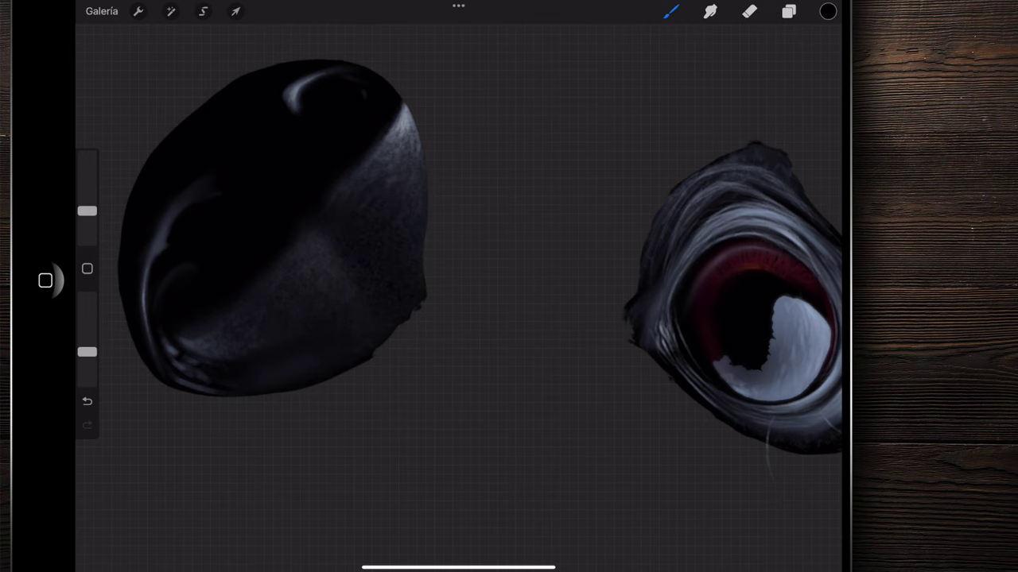
drag(364, 313, 361, 275)
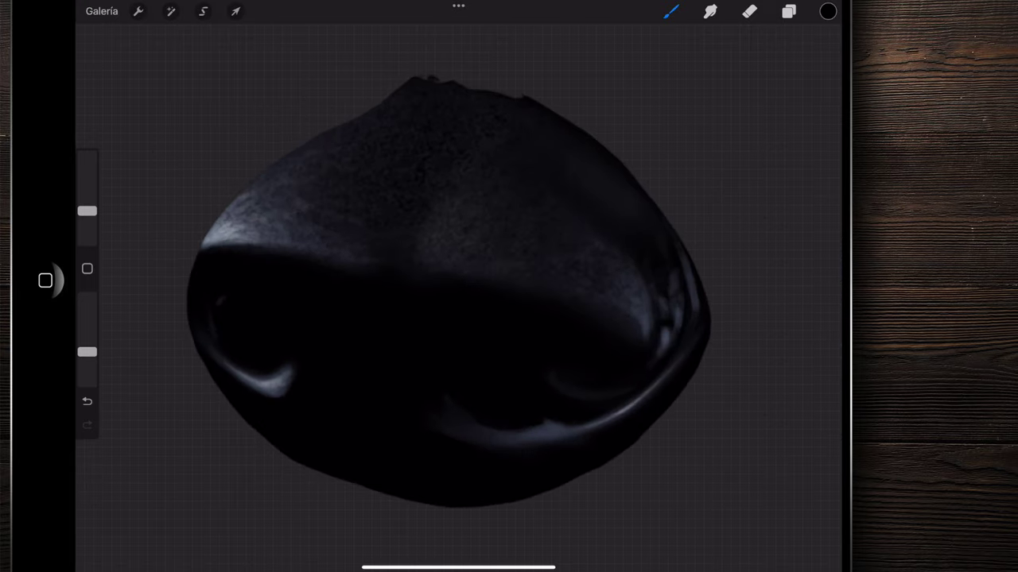
scroll(432, 269, down, 3)
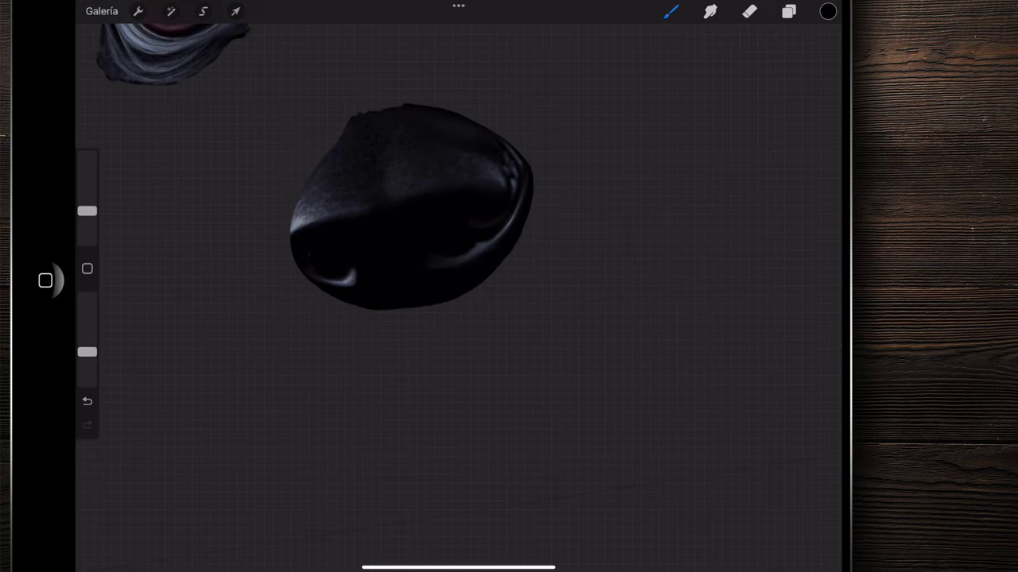
scroll(411, 207, down, 3)
scroll(414, 180, up, 5)
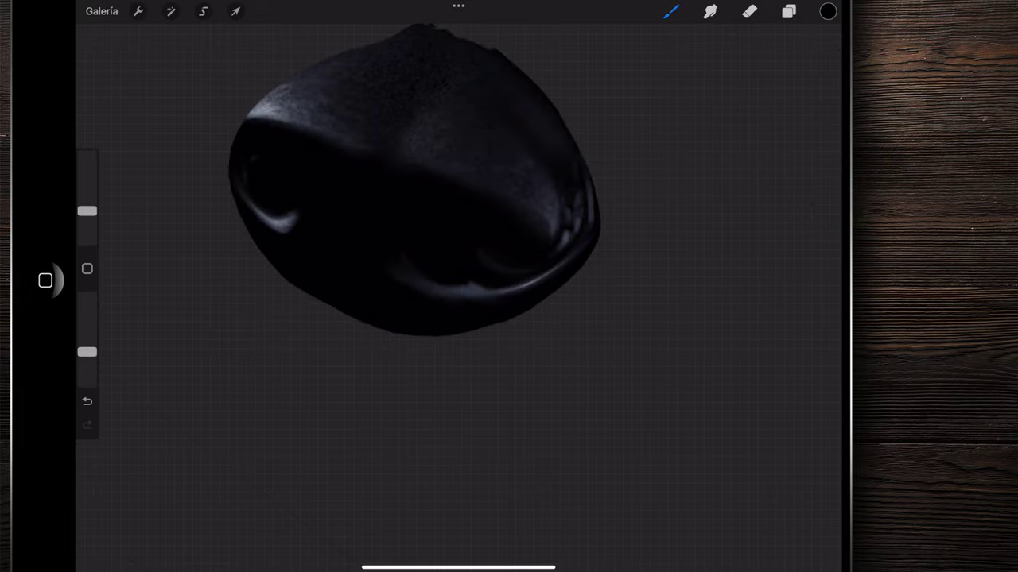
scroll(445, 262, up, 5)
scroll(445, 263, up, 5)
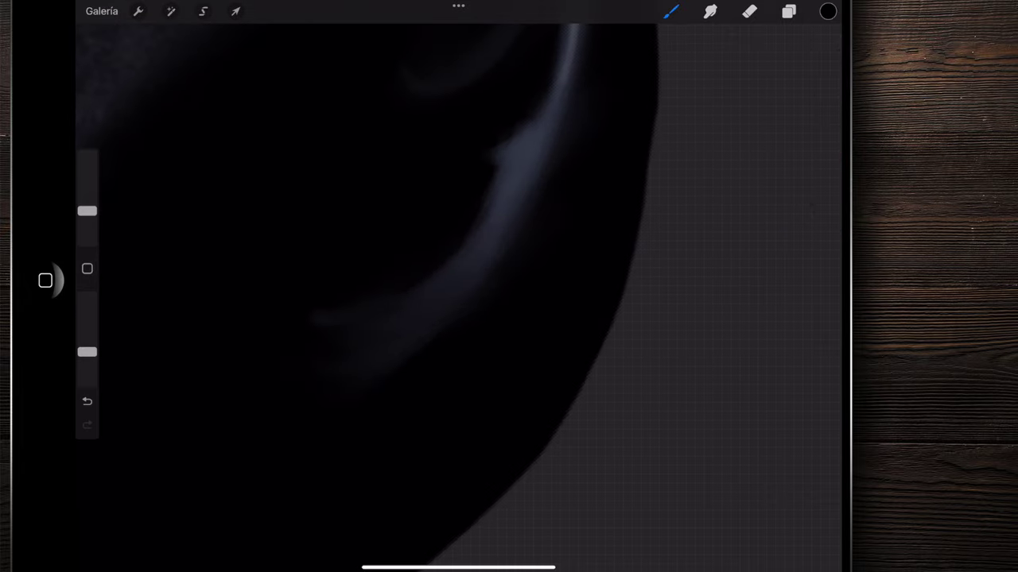
scroll(445, 263, down, 1)
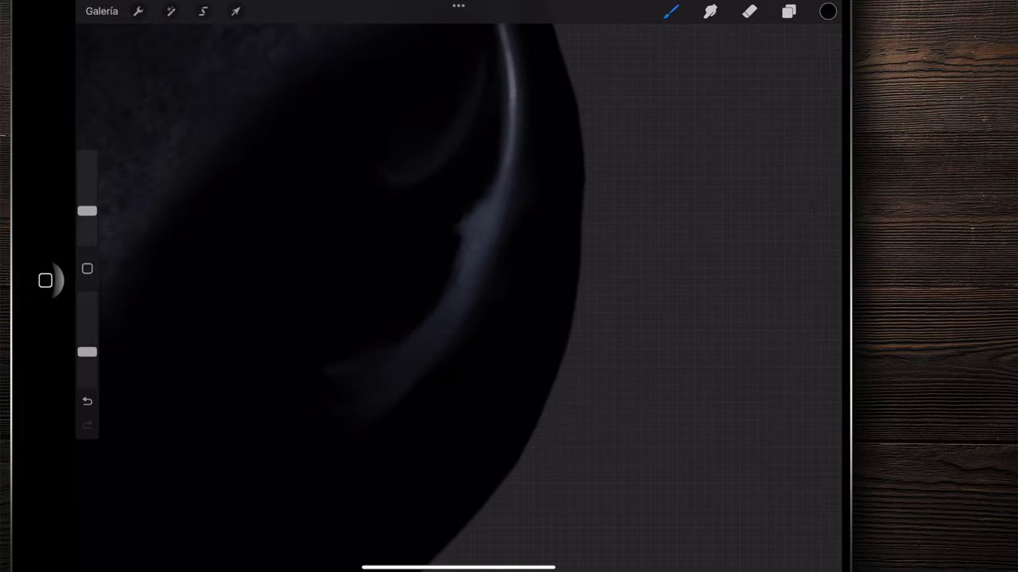
scroll(445, 263, down, 5)
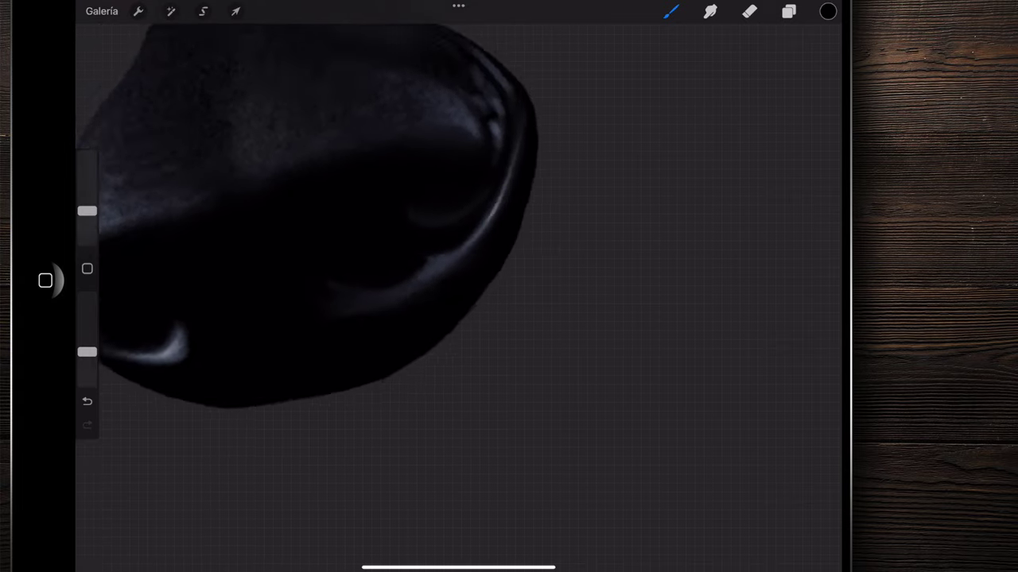
scroll(445, 262, up, 3)
- Undo the last stroke and repaint dark speckles along the nose edge
key(ctrl+z)
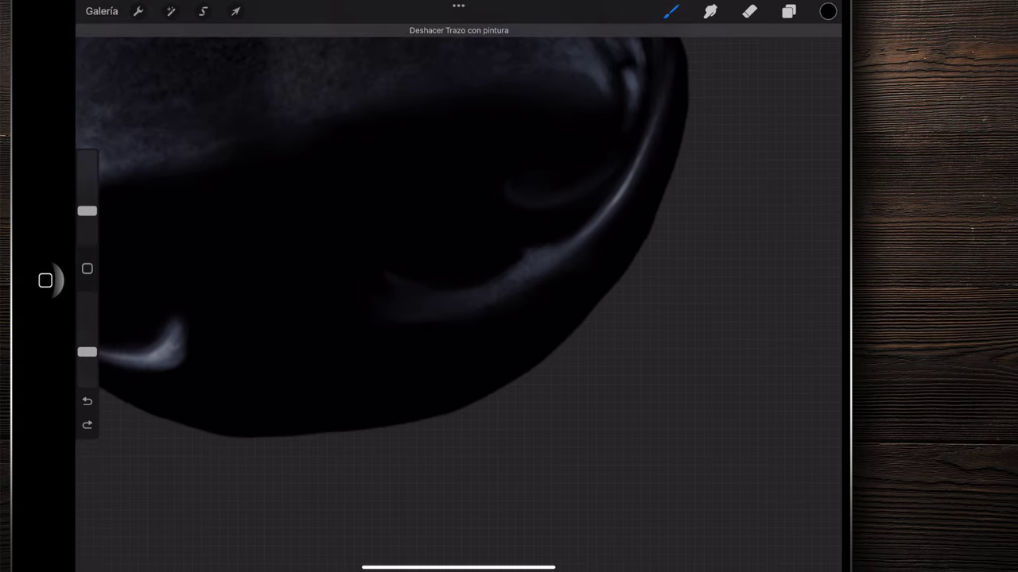
scroll(446, 263, down, 2)
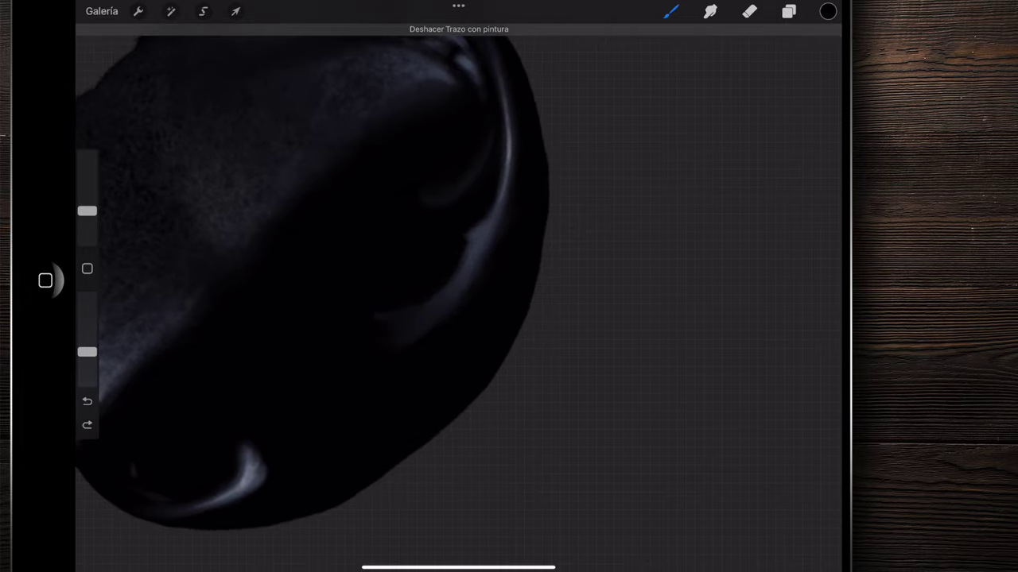
drag(451, 251, 484, 194)
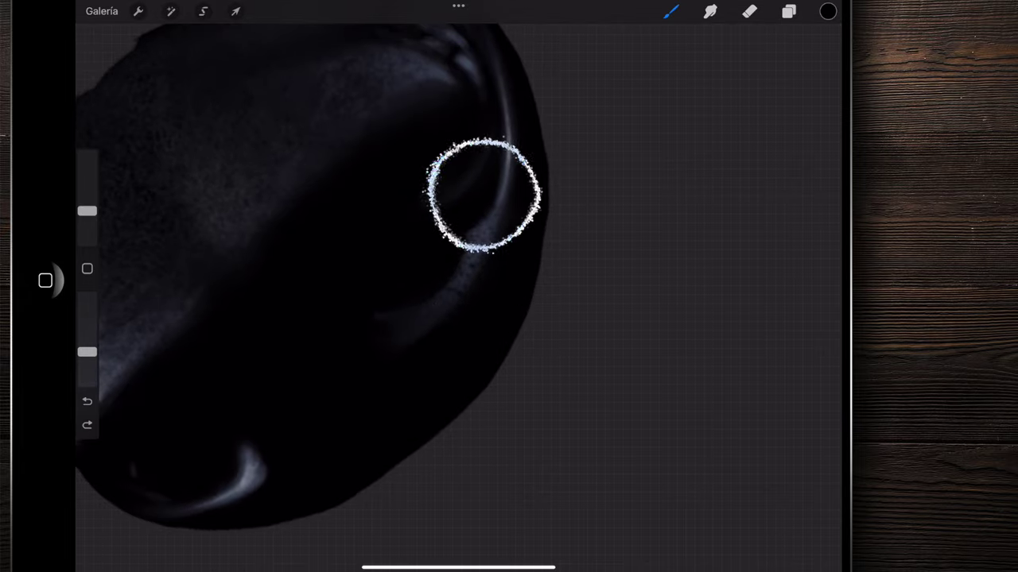
scroll(310, 279, down, 5)
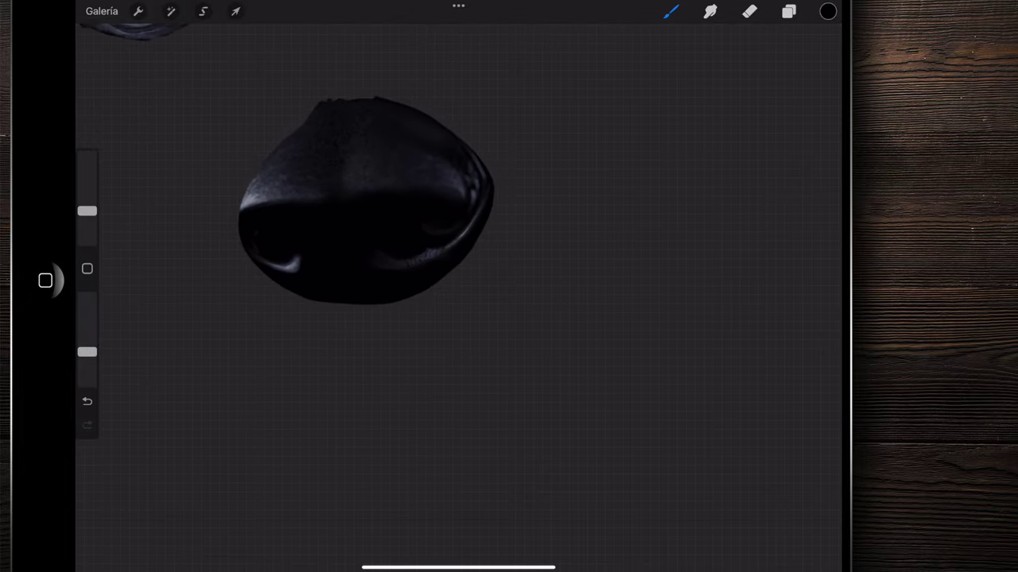
scroll(430, 199, up, 5)
scroll(445, 231, down, 3)
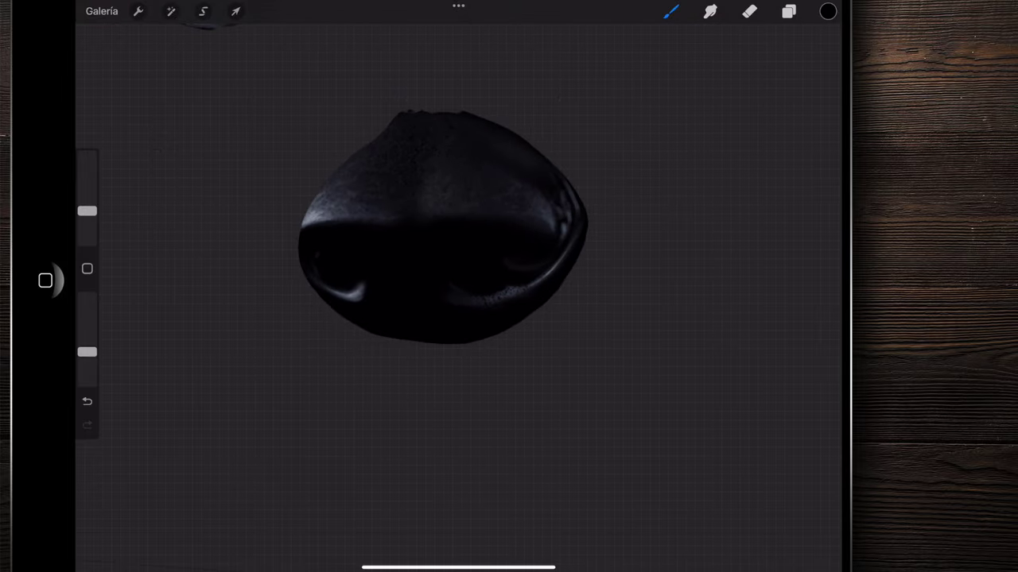
scroll(446, 231, down, 5)
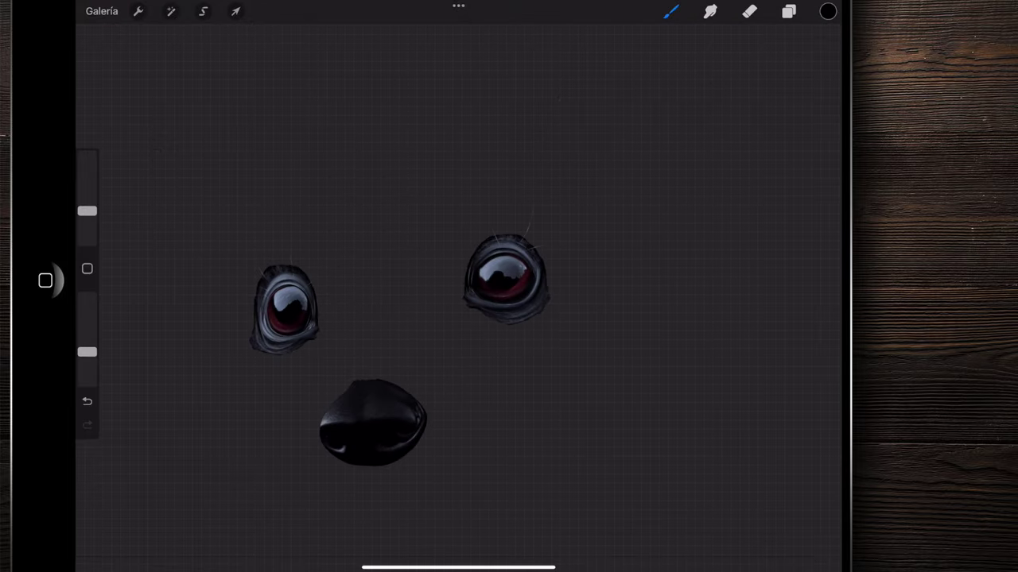
scroll(382, 334, up, 5)
scroll(382, 333, up, 1)
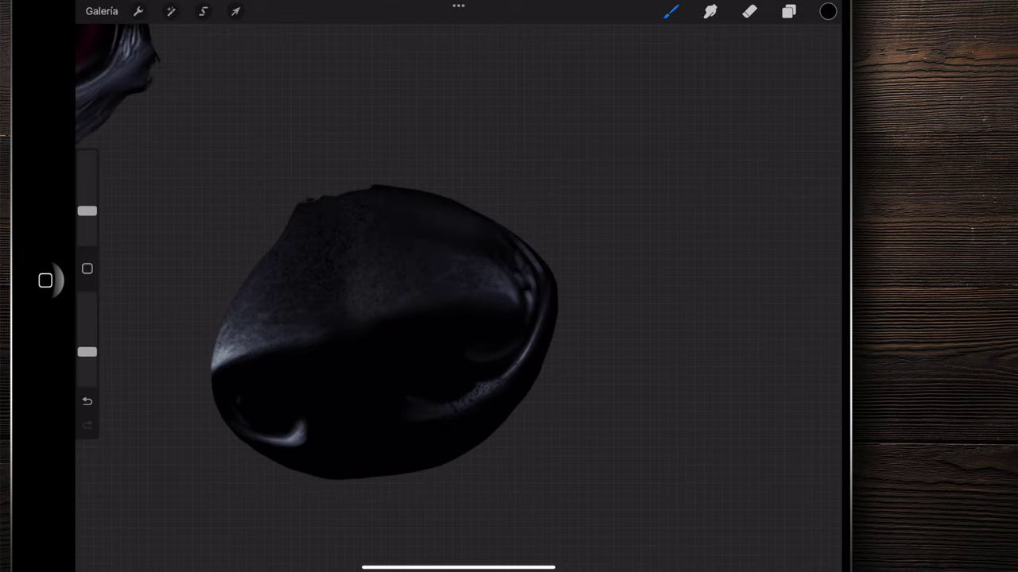
scroll(381, 334, up, 3)
scroll(318, 279, up, 3)
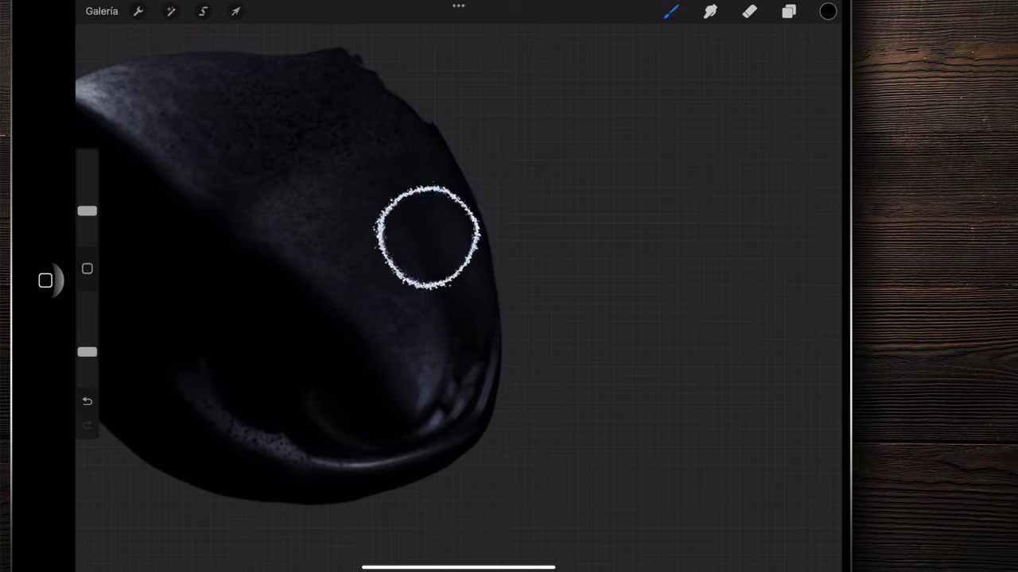
scroll(318, 262, down, 3)
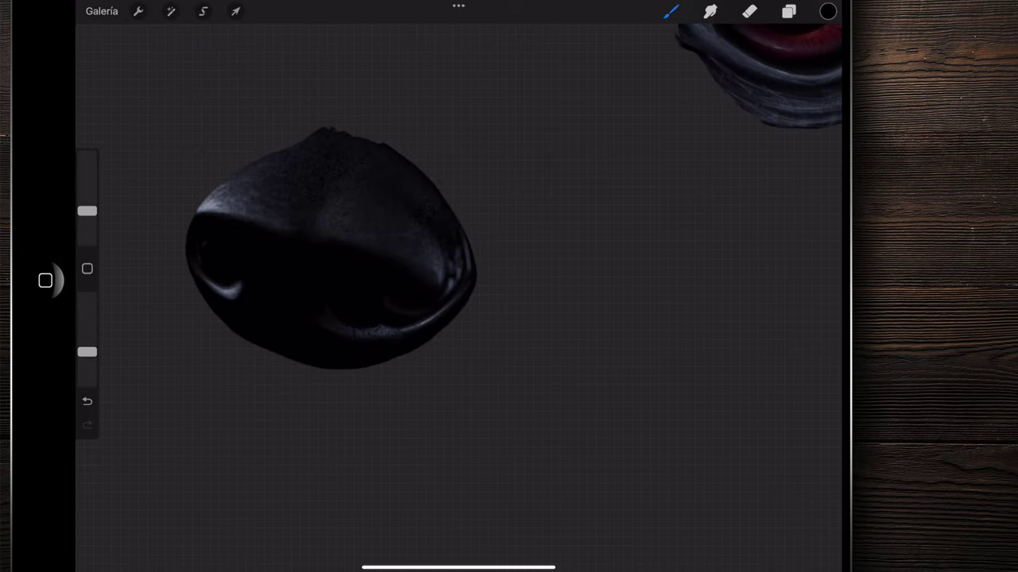
scroll(326, 246, up, 2)
scroll(318, 238, up, 3)
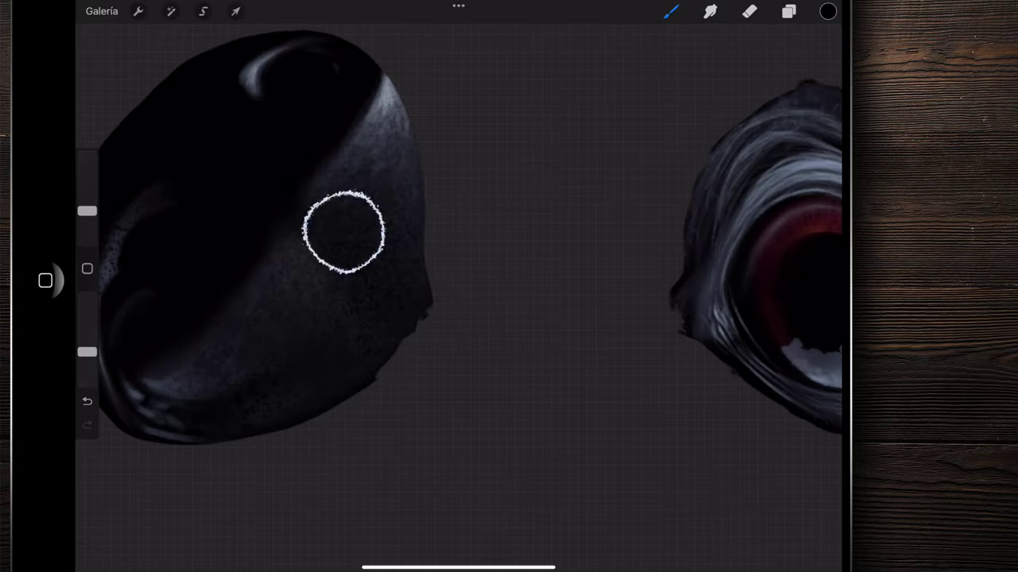
scroll(433, 268, up, 3)
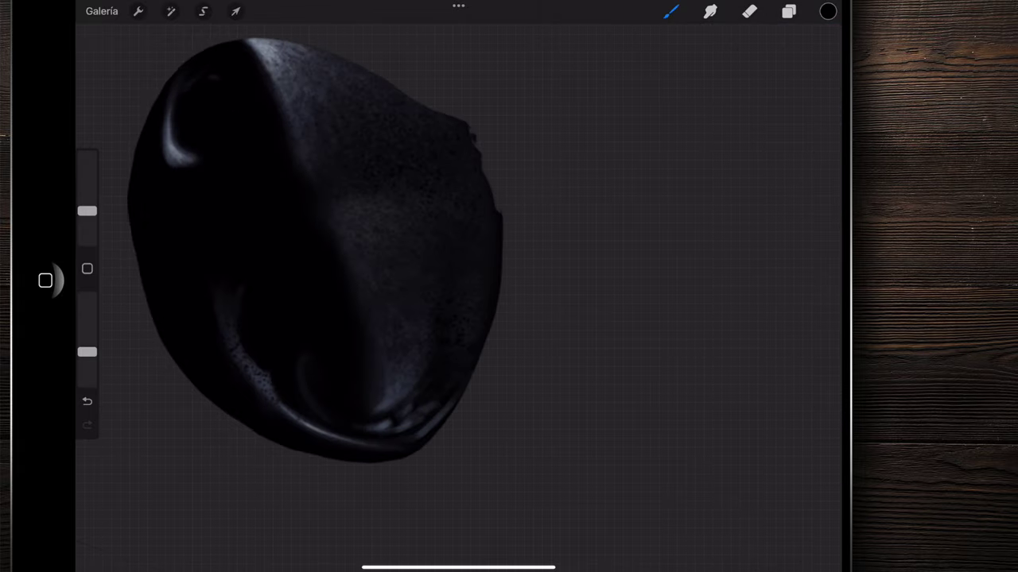
scroll(433, 268, down, 3)
scroll(433, 267, down, 3)
scroll(433, 268, down, 2)
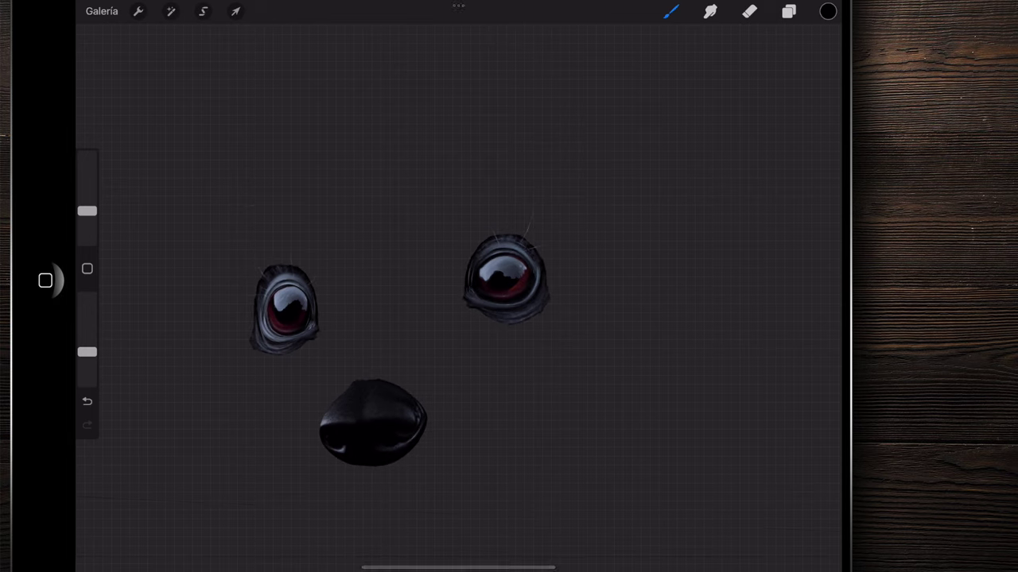
scroll(374, 358, up, 3)
scroll(374, 357, up, 2)
click(788, 11)
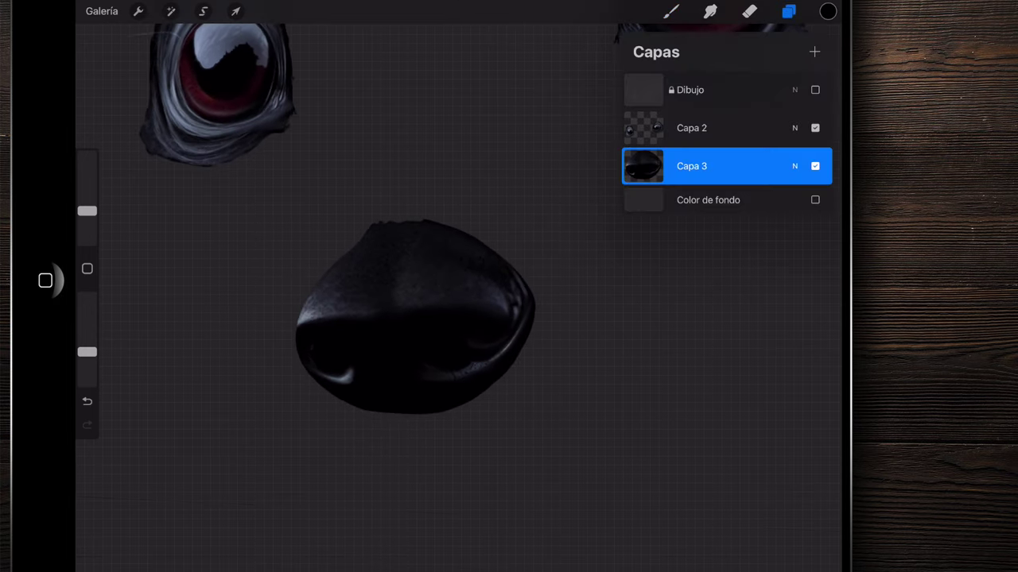
- Add a new layer above the nose and pick a slightly lighter blue-grey with a smaller brush
click(814, 51)
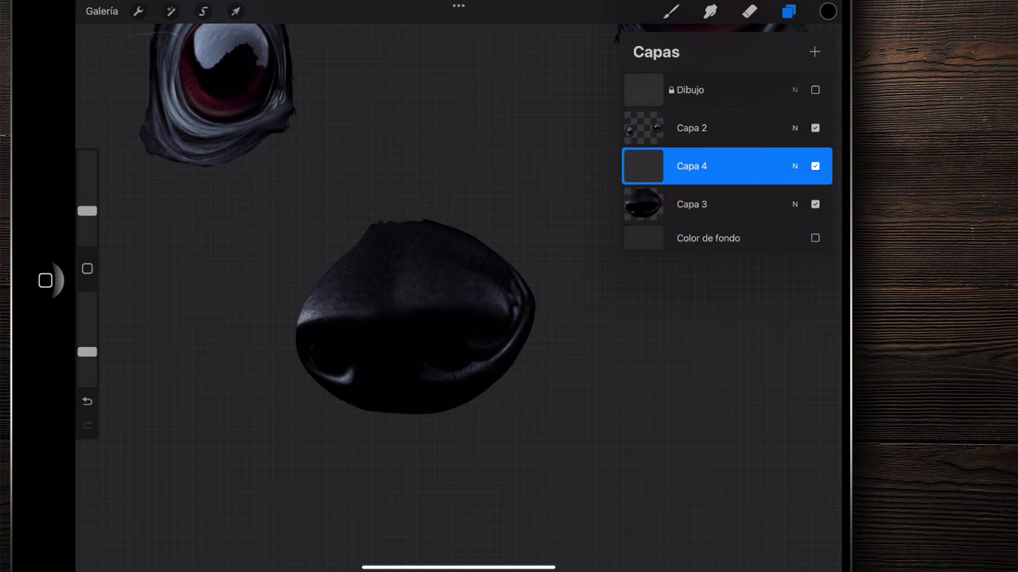
click(827, 11)
click(698, 416)
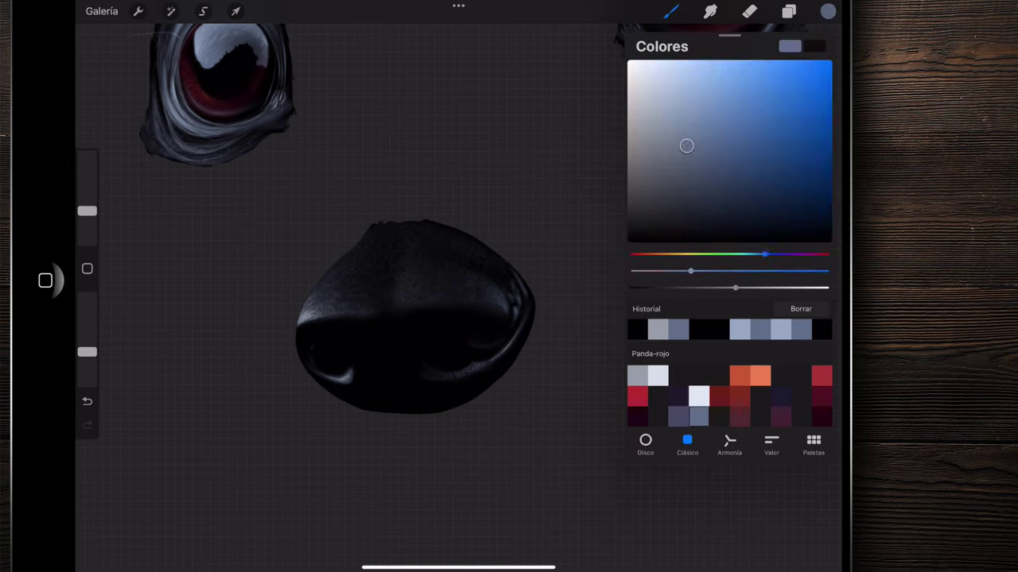
drag(688, 147, 702, 121)
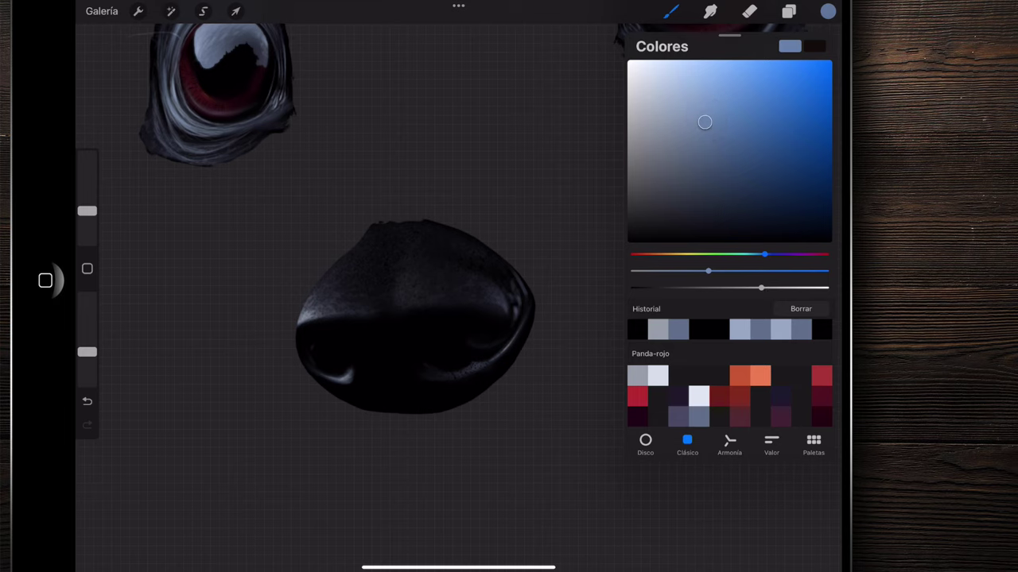
scroll(414, 318, up, 5)
drag(87, 211, 87, 217)
- Paint lighter blue-grey speckles across the nose, then toggle Capa 4 to compare
drag(429, 230, 444, 244)
drag(405, 215, 461, 270)
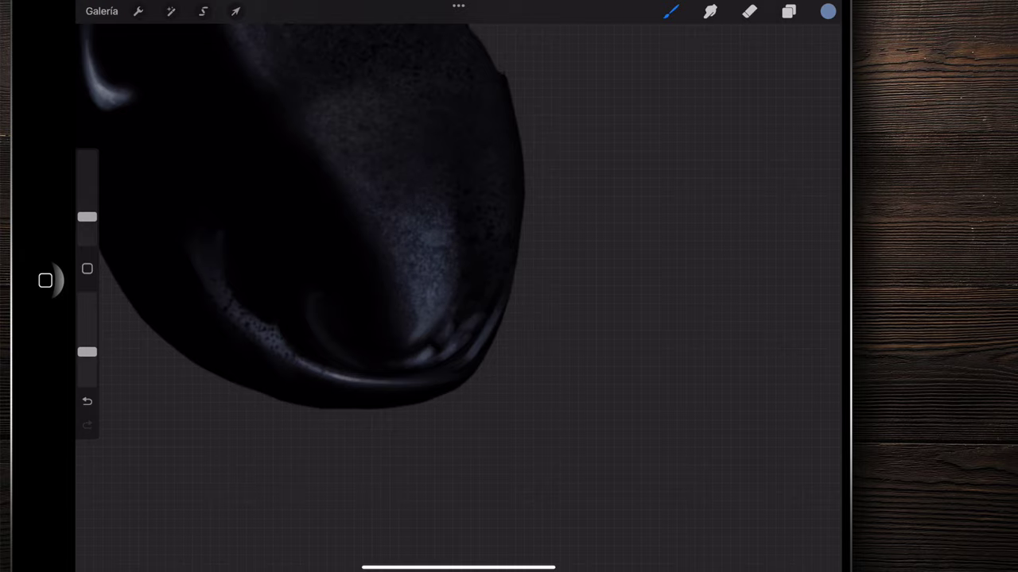
scroll(318, 239, down, 5)
scroll(318, 278, up, 3)
scroll(318, 278, up, 2)
drag(338, 131, 369, 163)
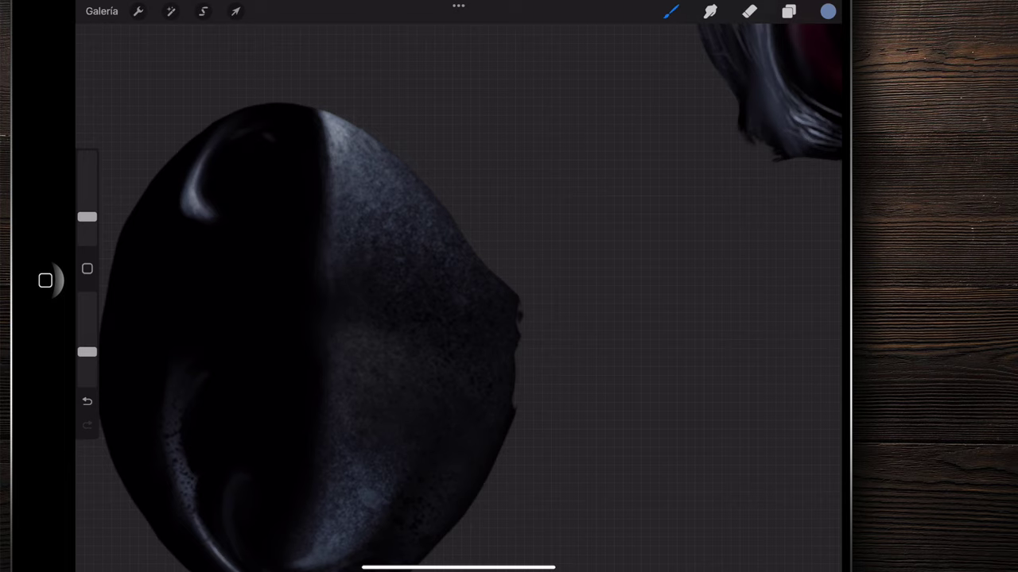
scroll(278, 302, down, 3)
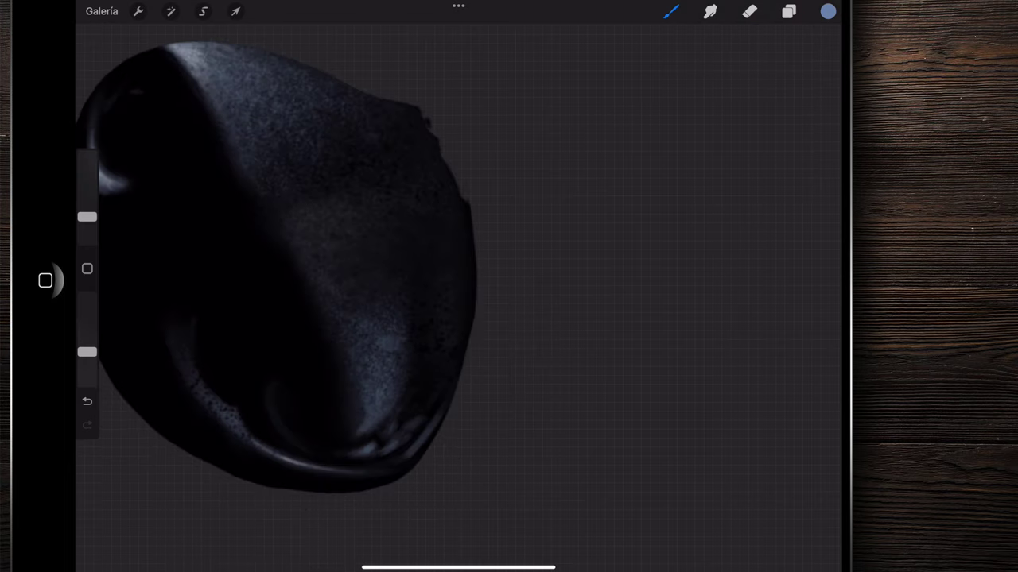
click(422, 236)
scroll(318, 238, down, 3)
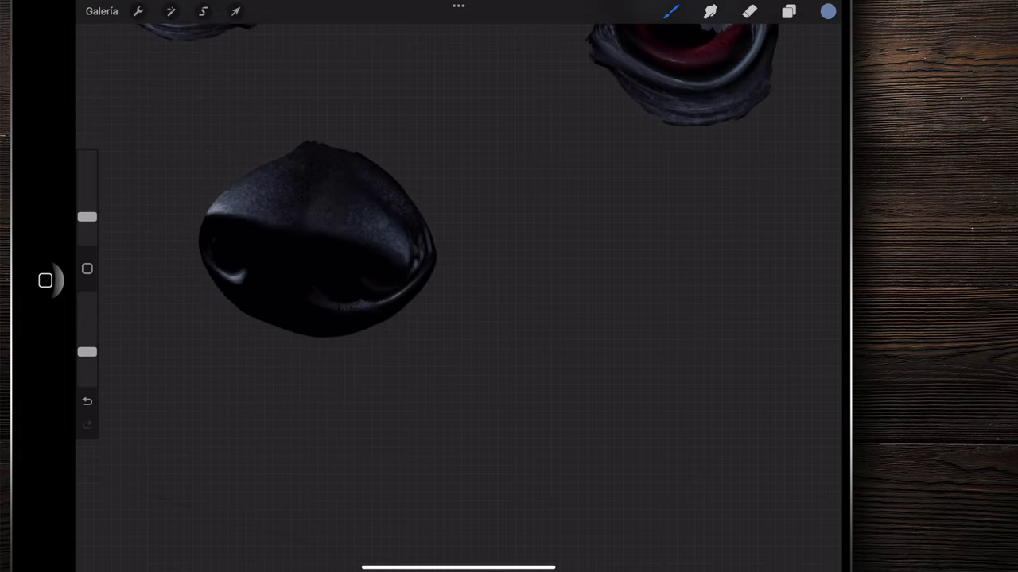
scroll(286, 263, up, 3)
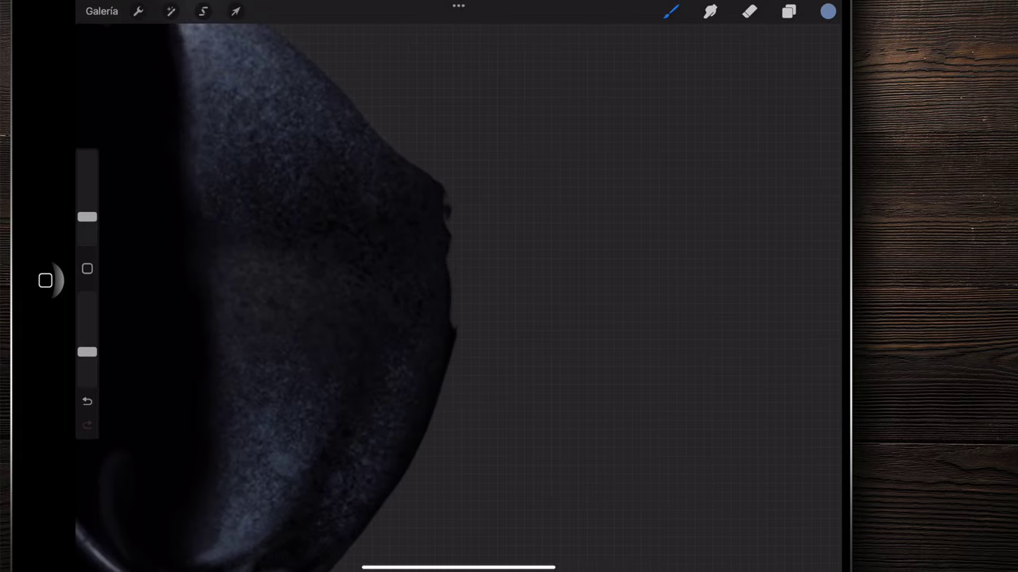
scroll(358, 279, up, 5)
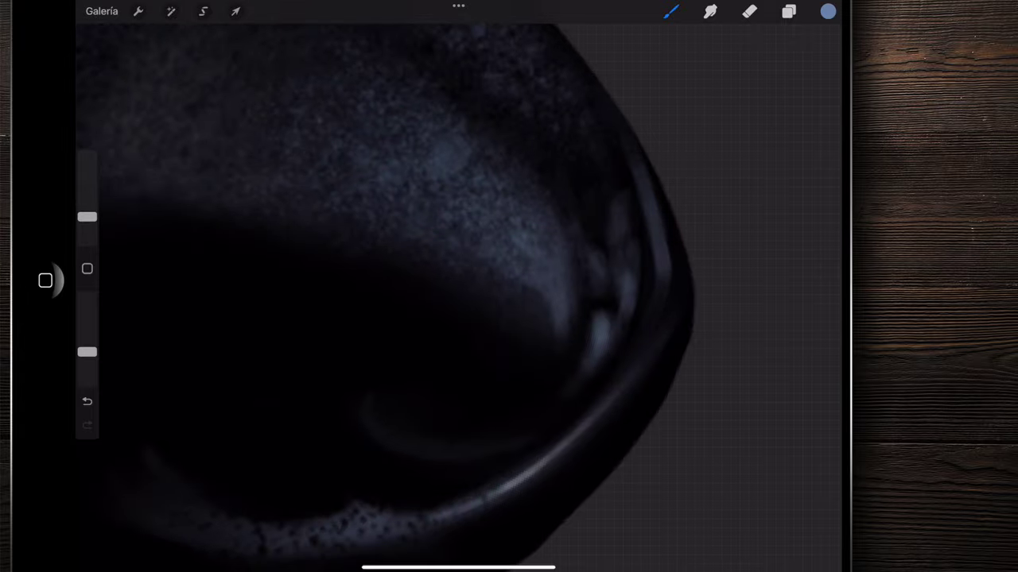
scroll(358, 294, down, 3)
scroll(326, 247, down, 2)
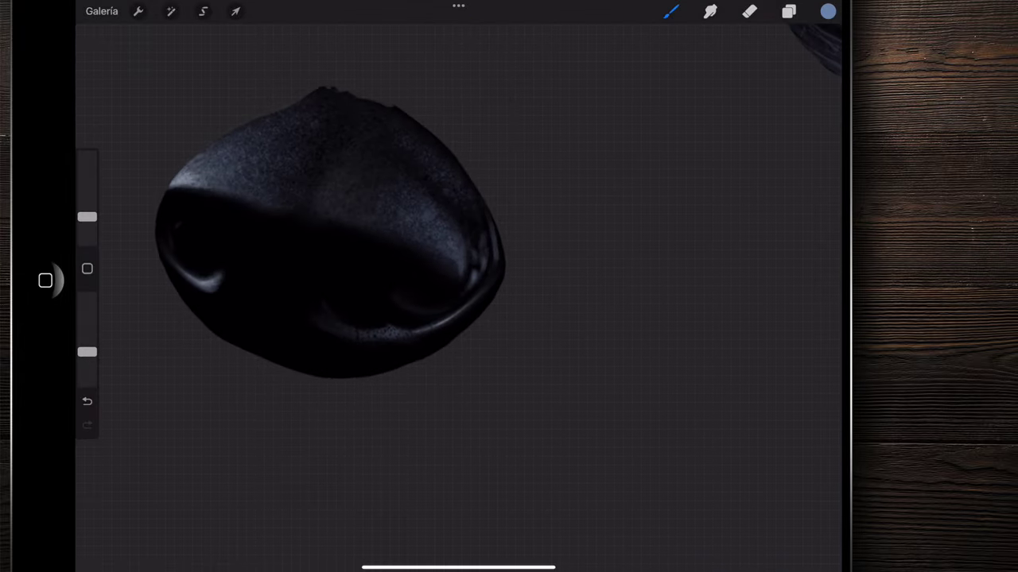
click(788, 11)
click(815, 166)
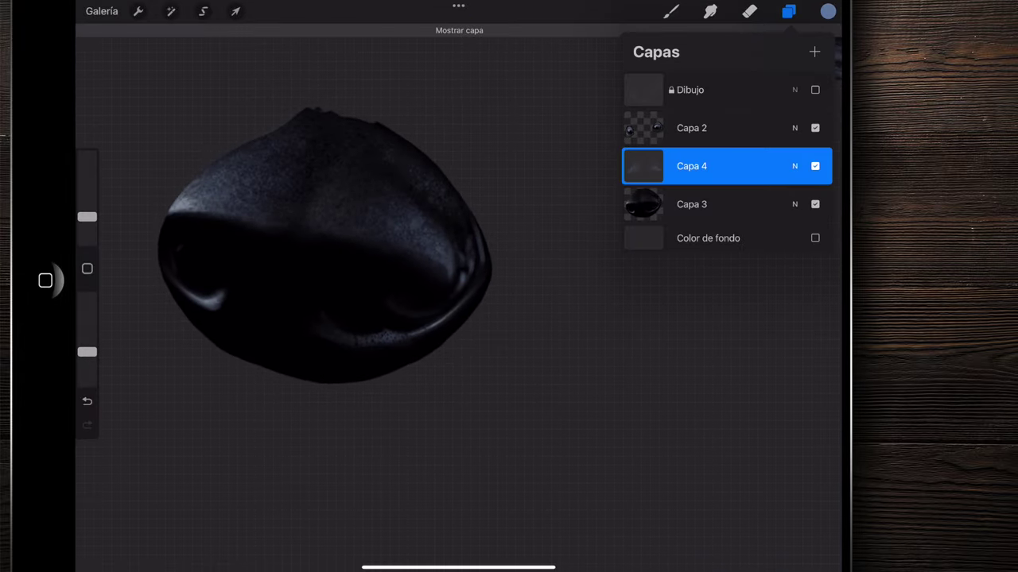
- Set the eraser to the Pincel extrasuave brush at 5% size
click(749, 11)
scroll(757, 318, down, 1)
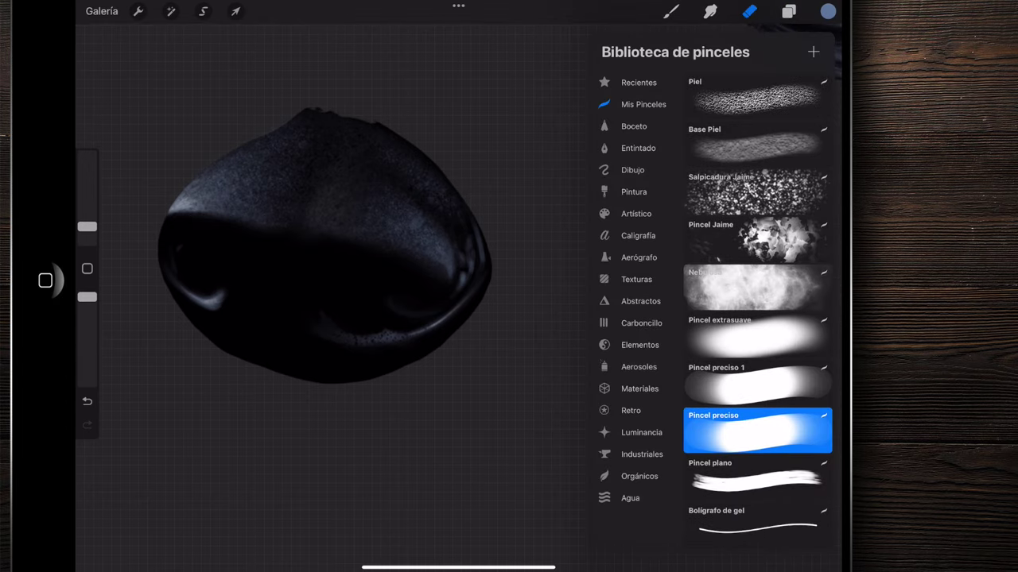
click(757, 336)
drag(87, 228, 86, 222)
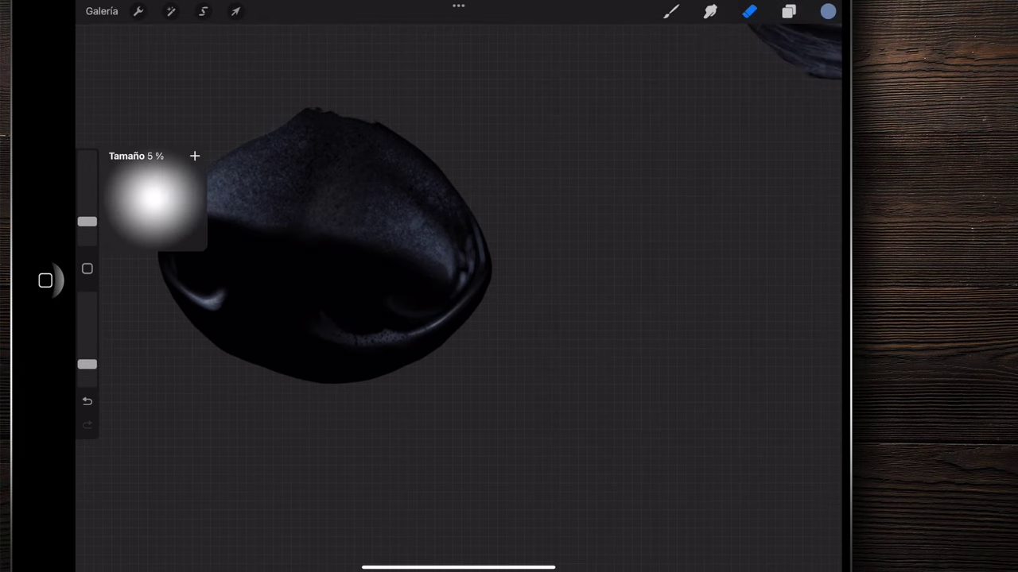
scroll(338, 290, up, 3)
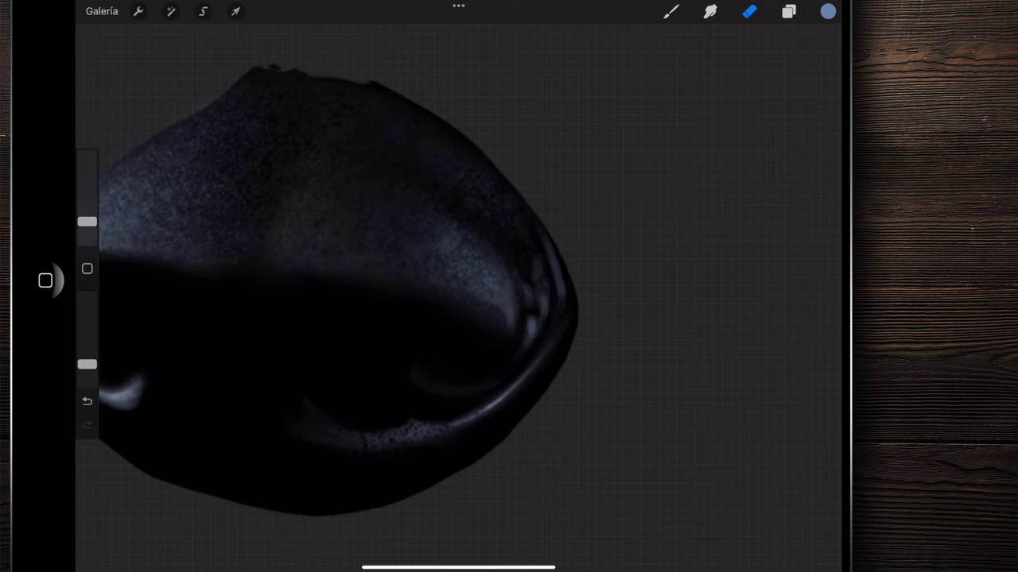
scroll(342, 295, down, 2)
scroll(342, 294, down, 1)
scroll(365, 318, down, 3)
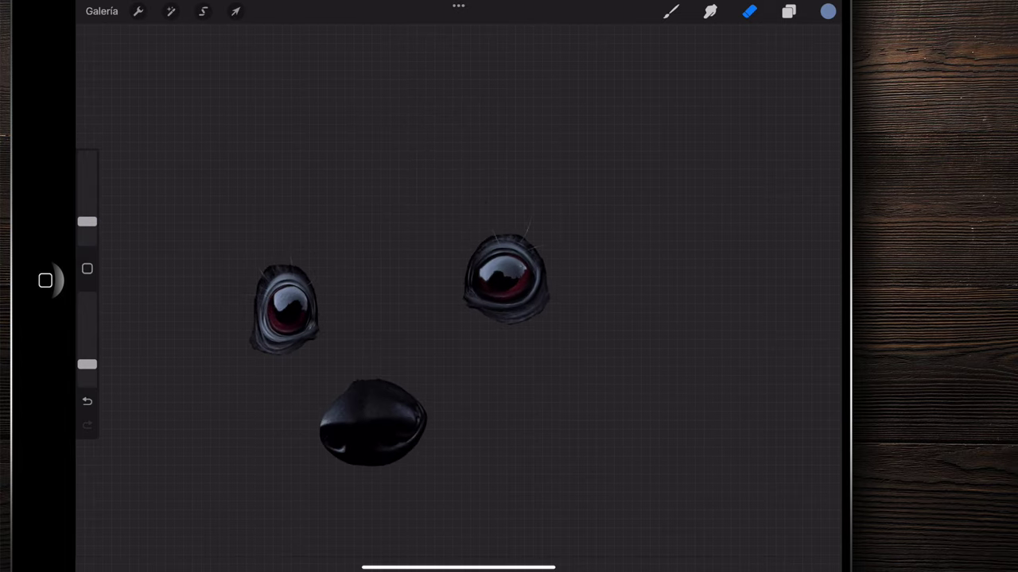
scroll(365, 318, down, 1)
- Toggle Capa 4 to compare the nose, then merge Capa 2, Capa 4 and Capa 3
click(787, 11)
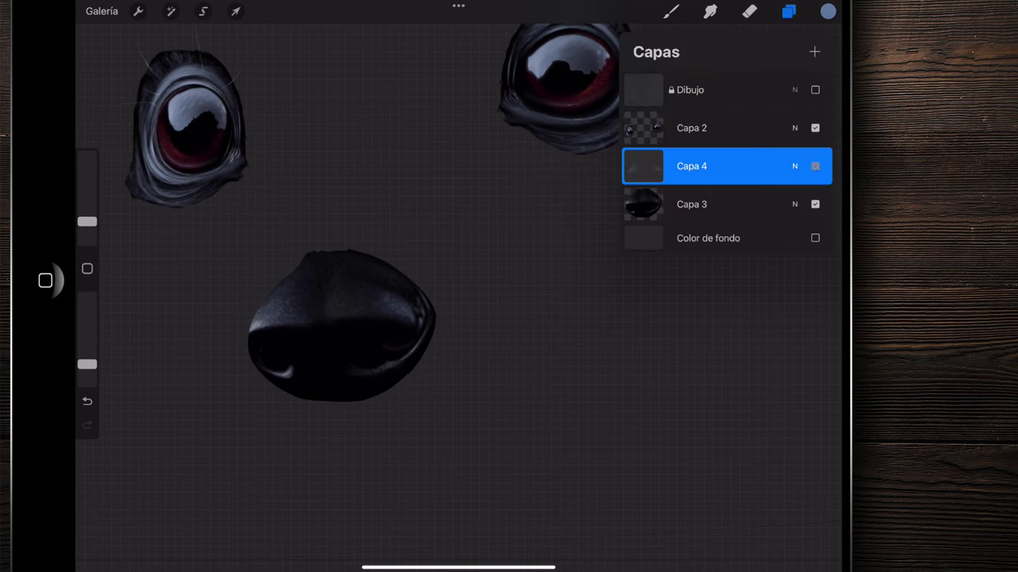
click(814, 167)
click(815, 167)
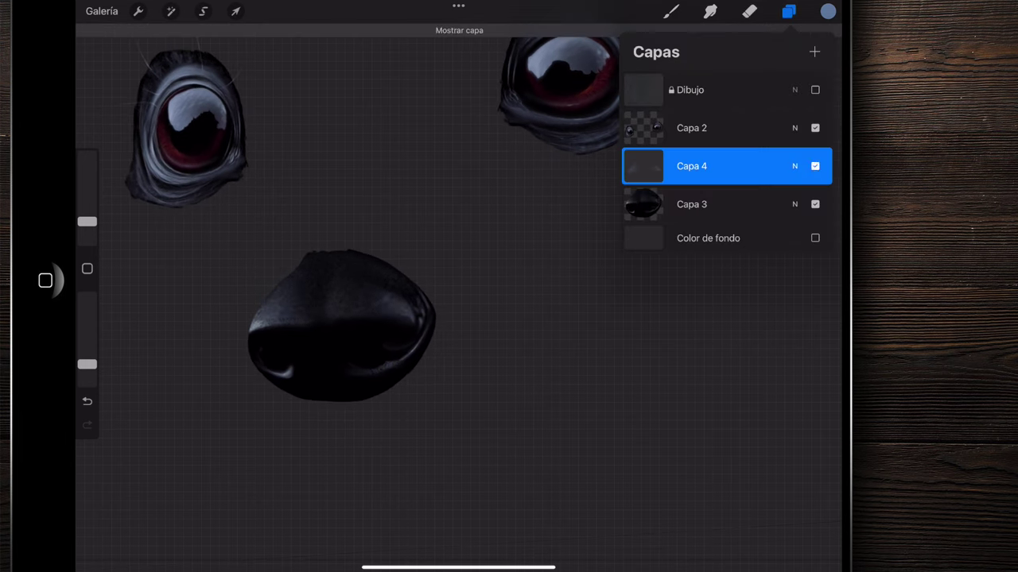
scroll(342, 326, up, 5)
click(815, 166)
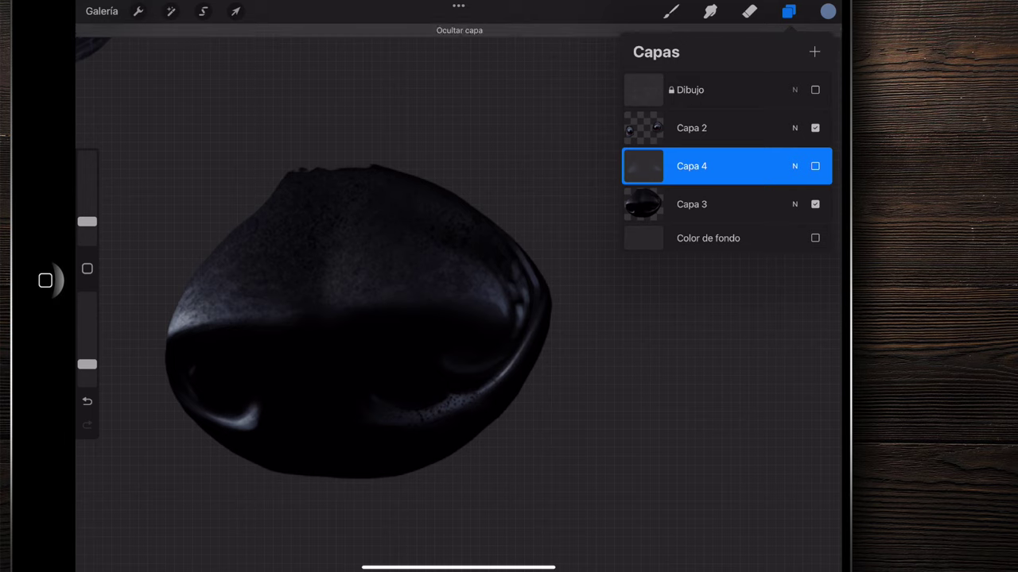
scroll(358, 322, down, 5)
scroll(358, 322, down, 3)
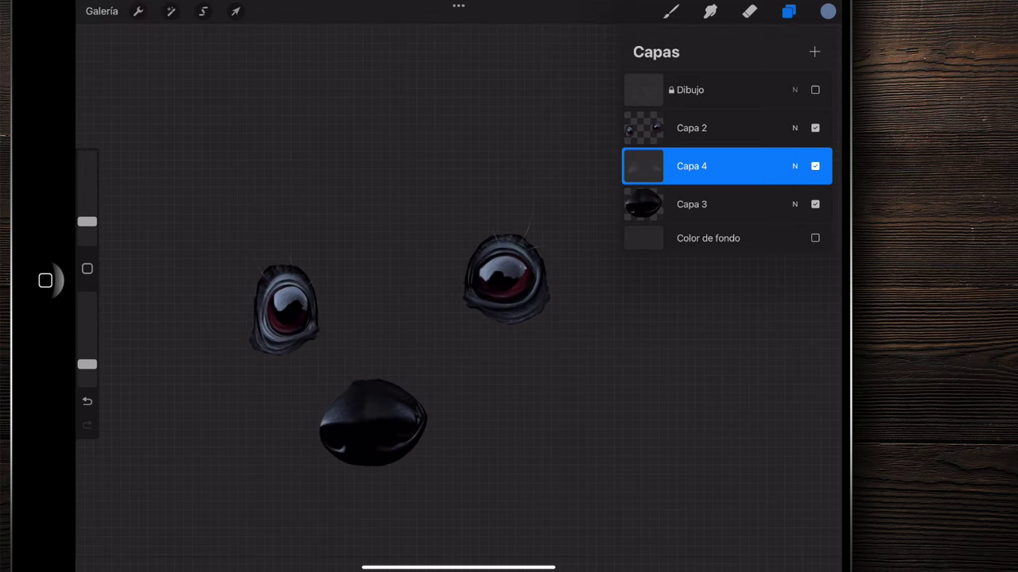
scroll(373, 334, down, 2)
scroll(373, 334, down, 2)
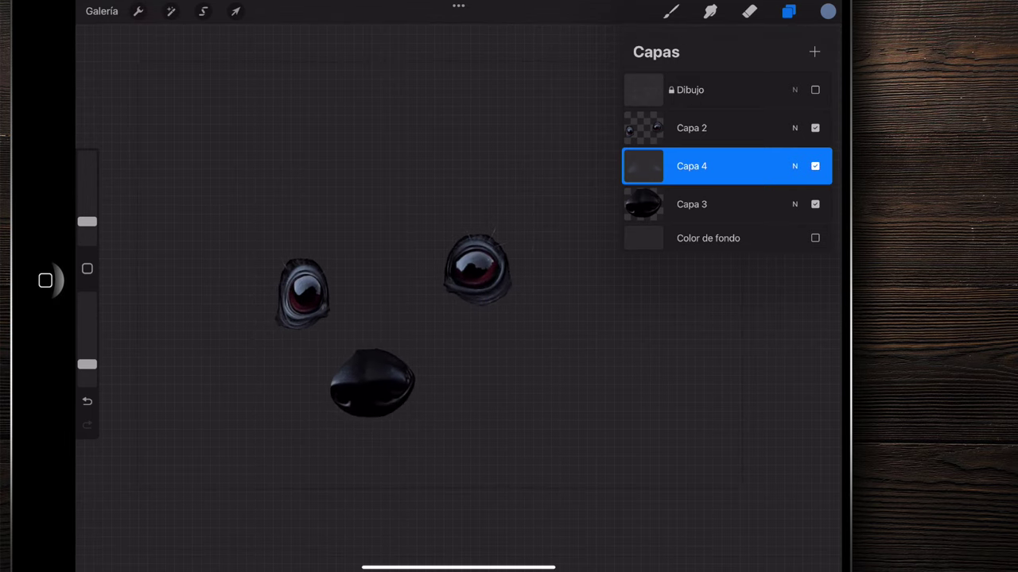
drag(715, 166, 716, 194)
drag(715, 128, 716, 159)
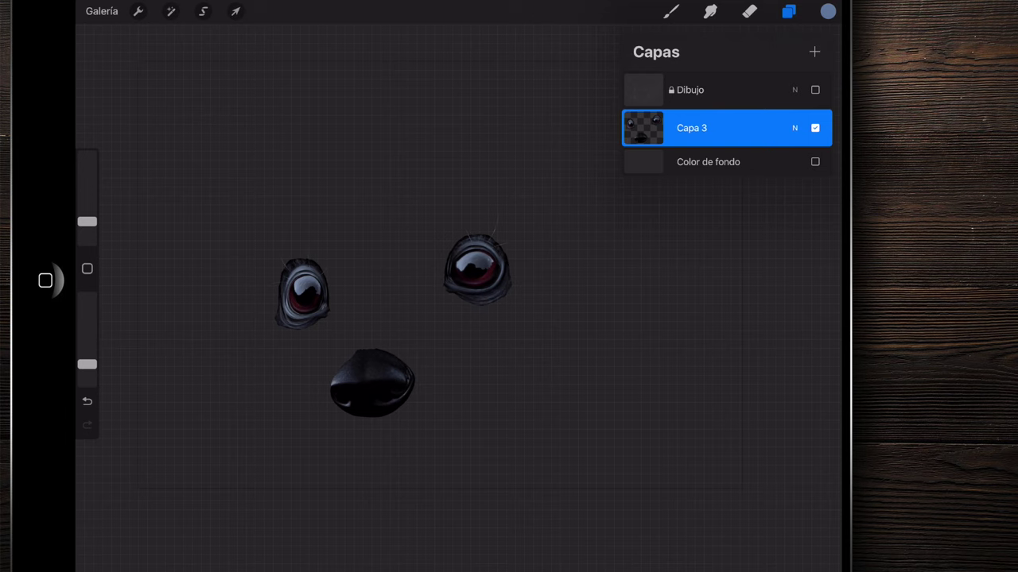
- Show the Dibujo sketch and add a new empty layer below the eyes-and-nose layer
scroll(381, 318, down, 2)
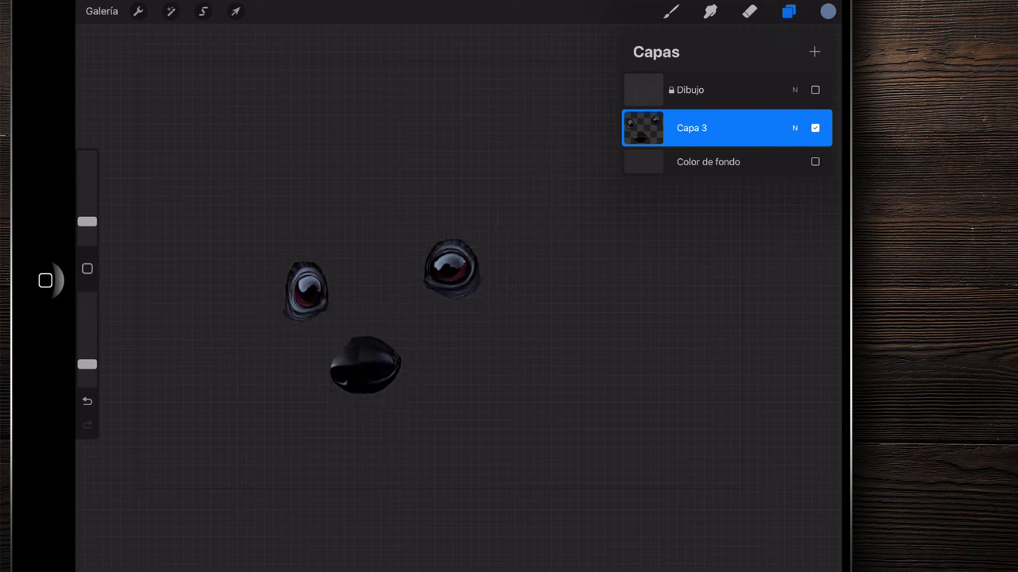
scroll(381, 318, down, 2)
click(814, 90)
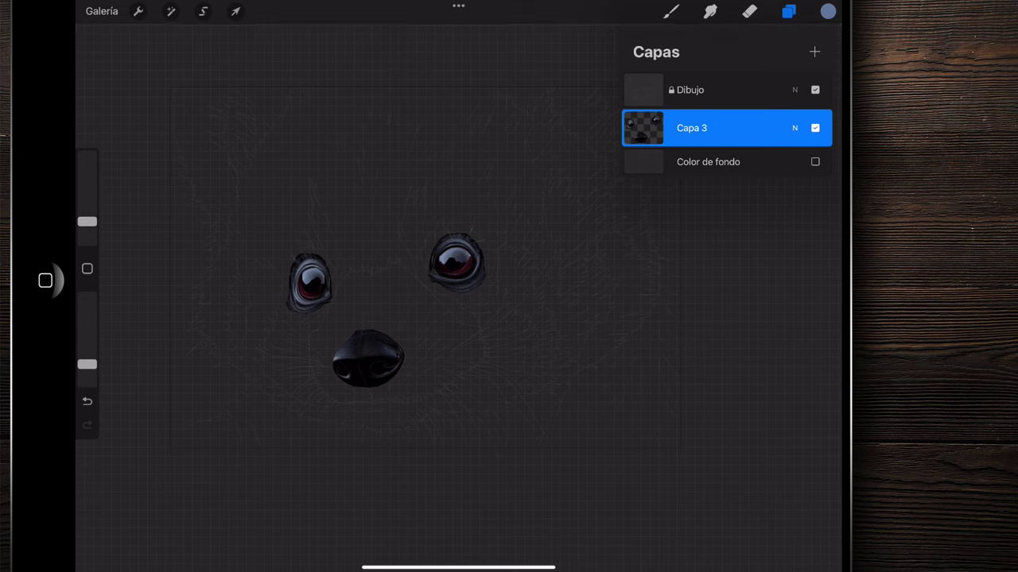
click(814, 51)
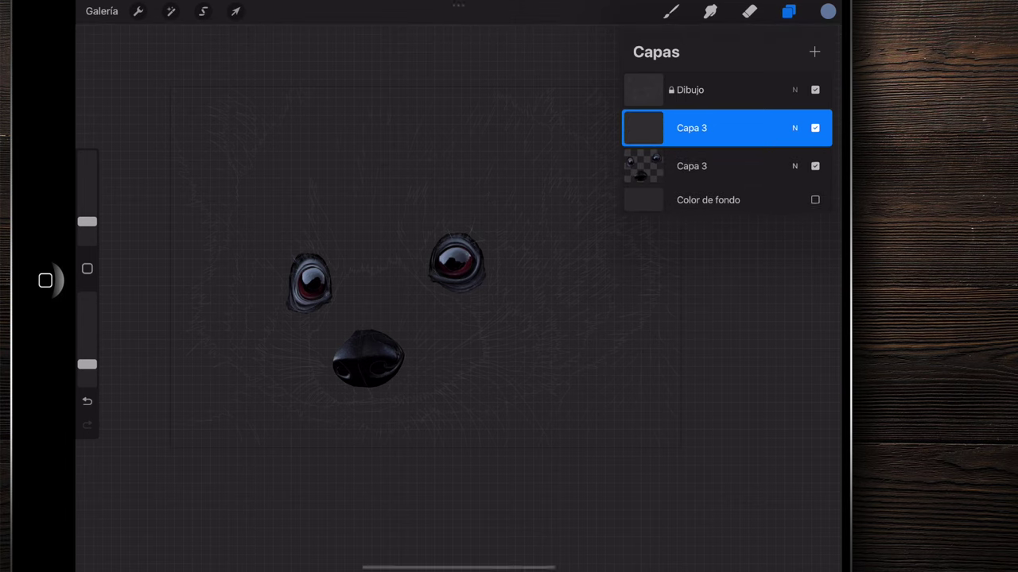
mouse_move(715, 128)
mouse_down()
mouse_move(736, 155)
mouse_move(727, 166)
mouse_up()
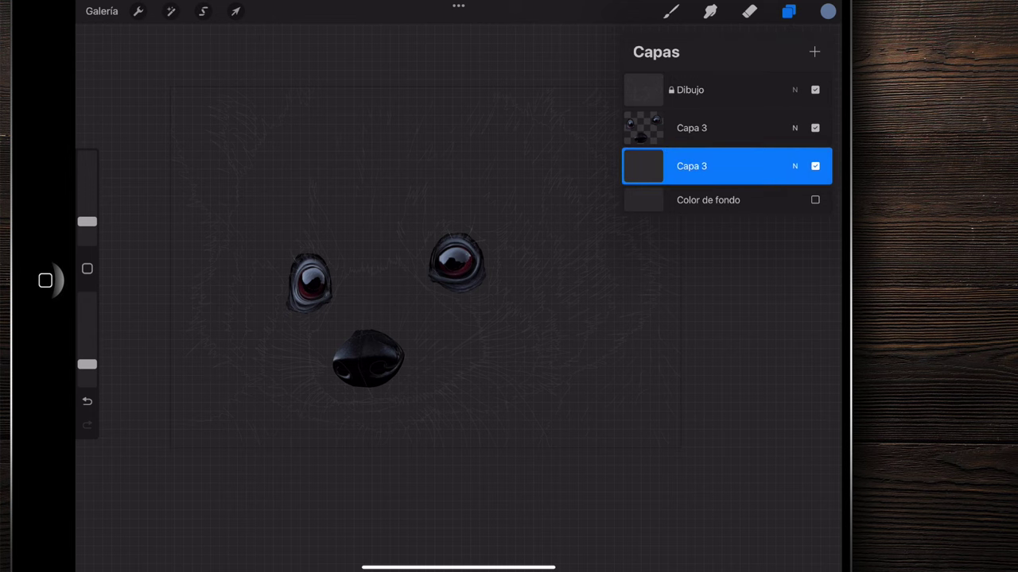
- Choose the Pincel plano brush at 80% opacity
click(788, 11)
click(670, 11)
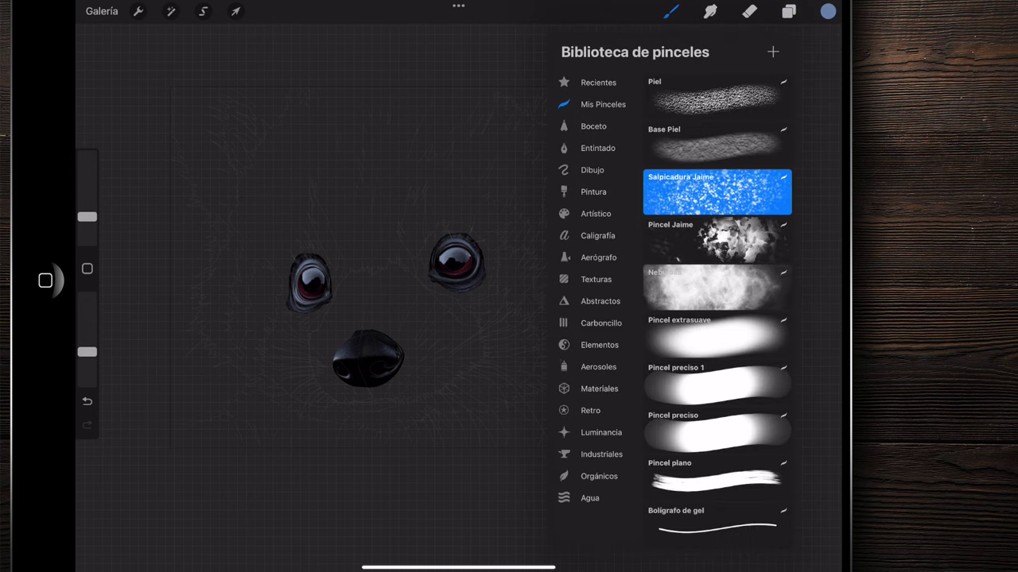
click(717, 479)
drag(86, 352, 87, 314)
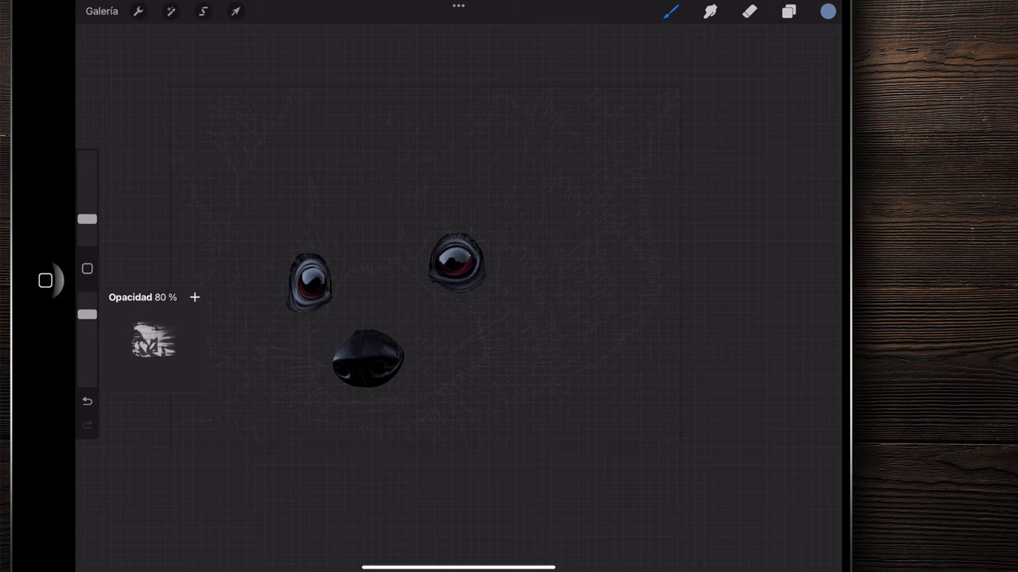
- Pick a dark red swatch from the Panda-rojo palette and enlarge the brush to 88 %
click(828, 11)
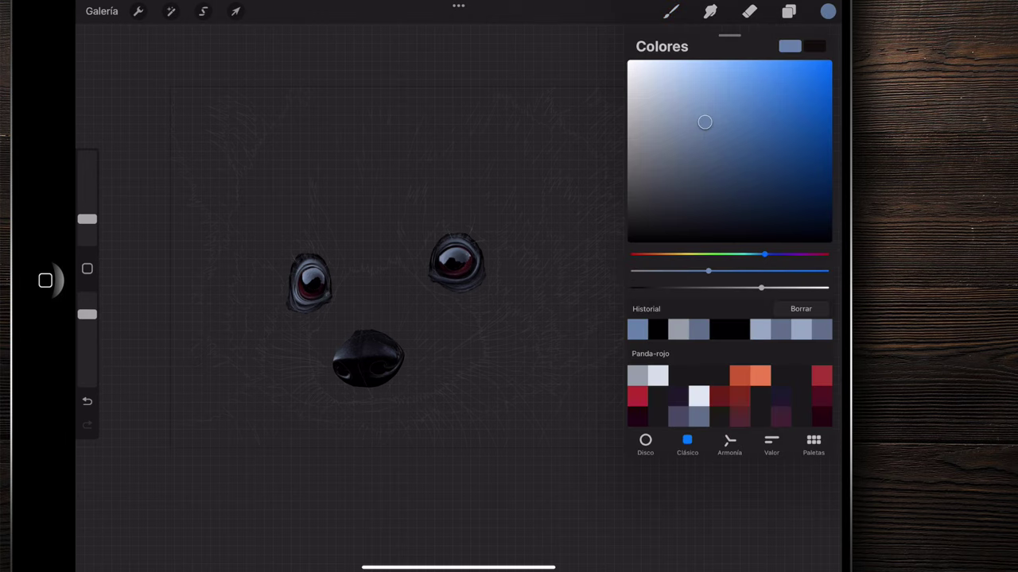
click(740, 395)
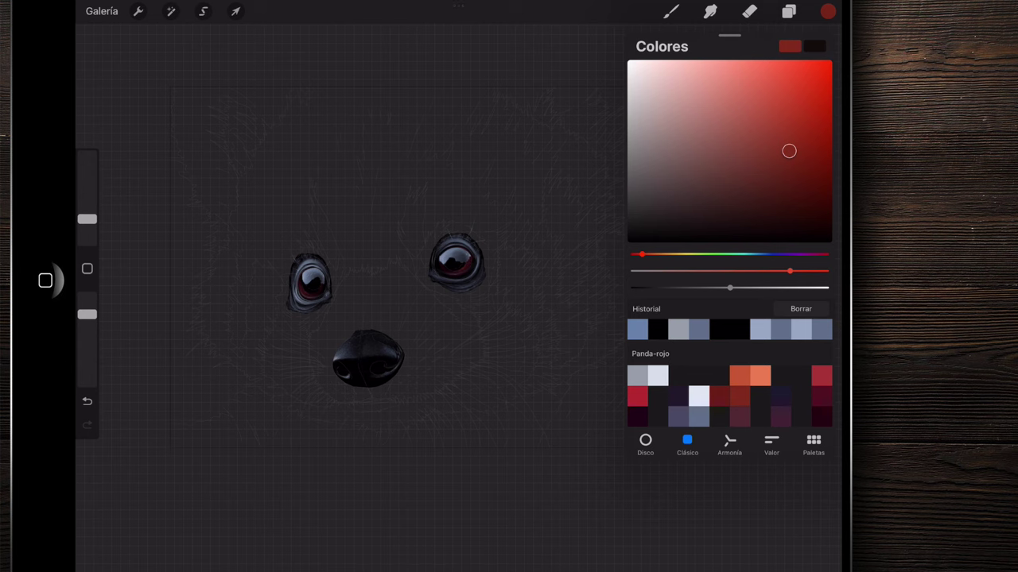
scroll(407, 318, up, 2)
drag(87, 219, 86, 160)
- Paint a red patch between the eyes, then lower brush opacity to about 64 %
mouse_move(358, 191)
mouse_down()
mouse_move(397, 286)
mouse_move(394, 195)
mouse_move(425, 271)
mouse_up()
mouse_move(422, 187)
mouse_down()
mouse_move(446, 283)
mouse_move(459, 270)
mouse_up()
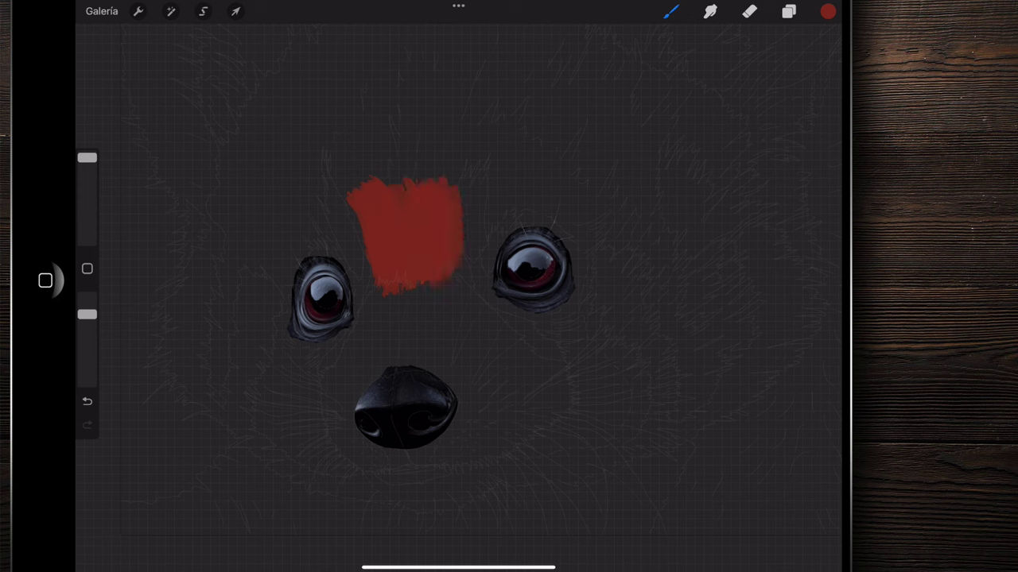
drag(87, 314, 87, 329)
scroll(413, 318, up, 2)
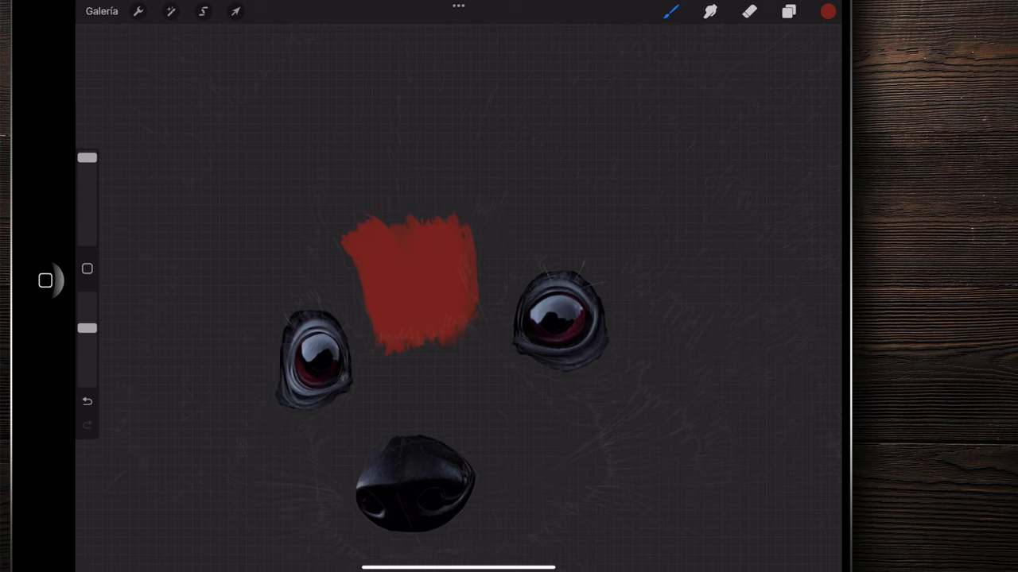
- Extend the red patch up-left and along its right edge, then paint translucent red at 49 % opacity
drag(358, 302, 338, 191)
mouse_move(391, 208)
mouse_down()
mouse_move(460, 198)
mouse_move(477, 325)
mouse_up()
scroll(413, 318, down, 2)
scroll(358, 341, down, 1)
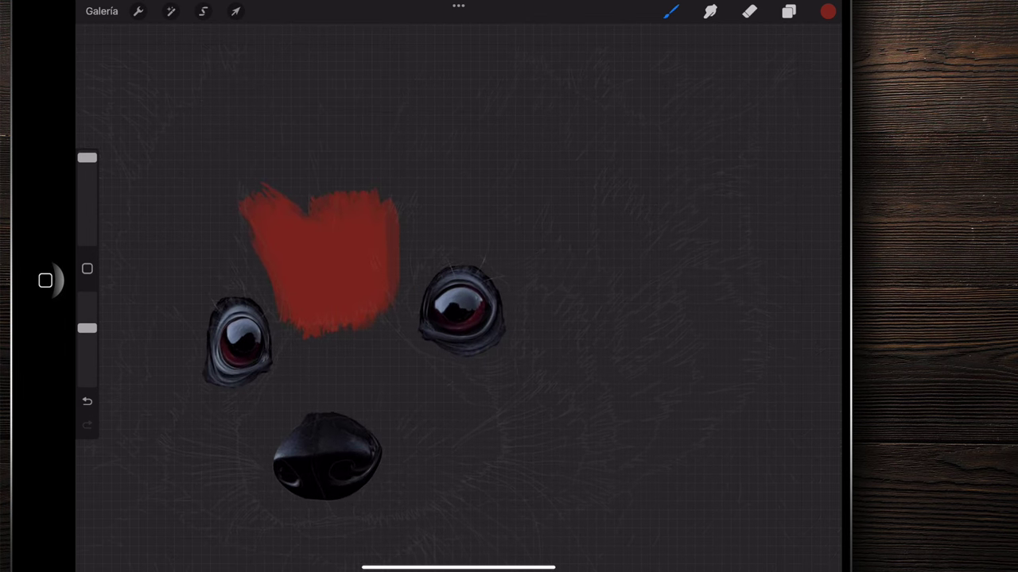
drag(87, 327, 87, 349)
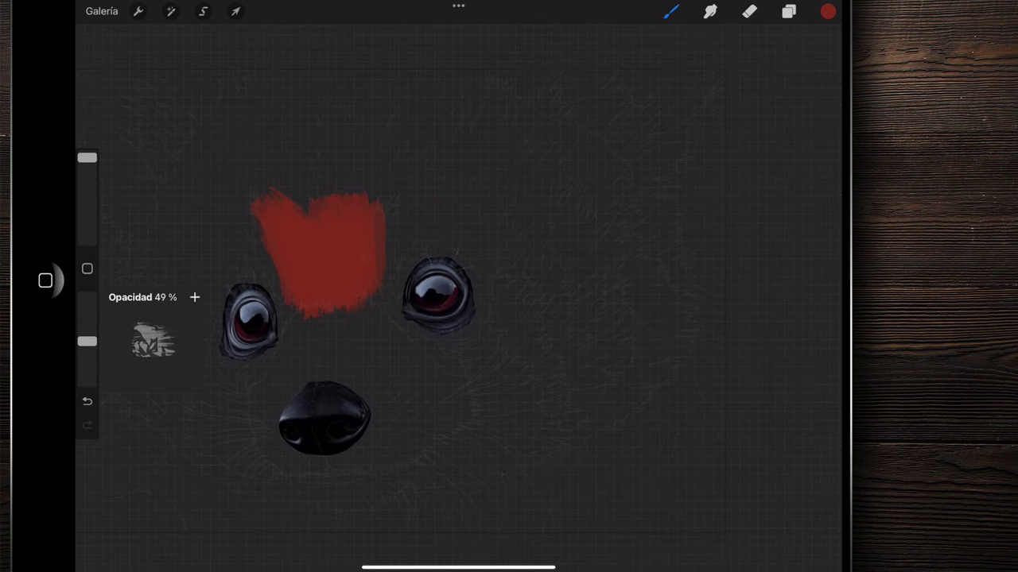
drag(437, 294, 397, 306)
drag(348, 214, 358, 298)
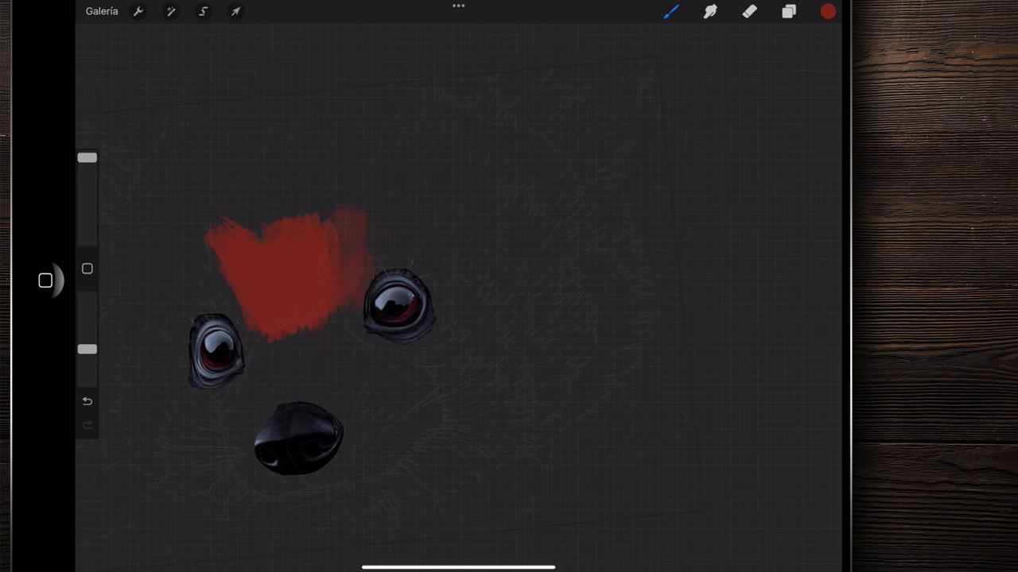
scroll(318, 334, down, 1)
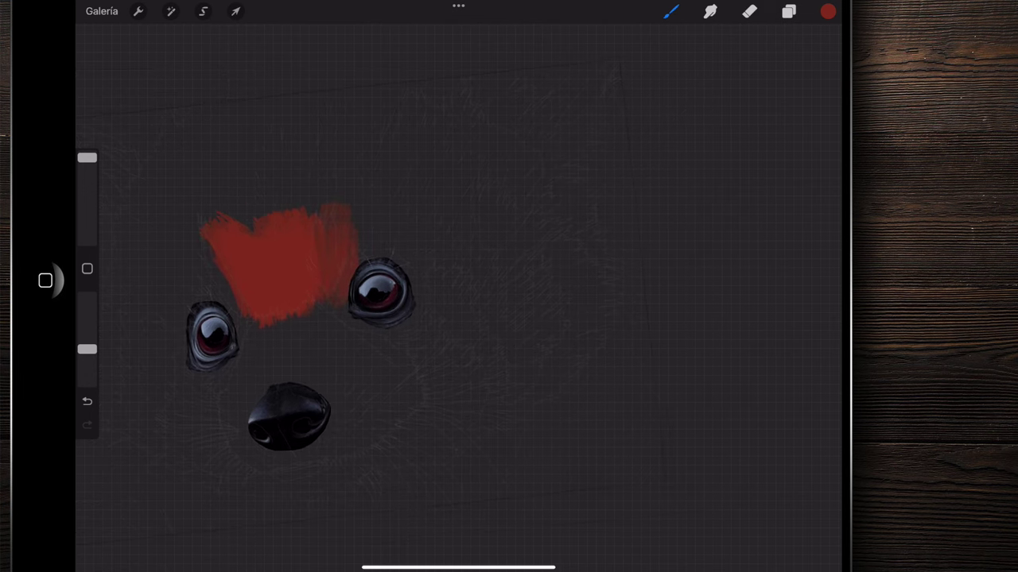
- Brush red fur strokes above and beside the right eye, extending toward the upper left
mouse_move(372, 259)
mouse_down()
mouse_move(367, 201)
mouse_move(407, 253)
mouse_up()
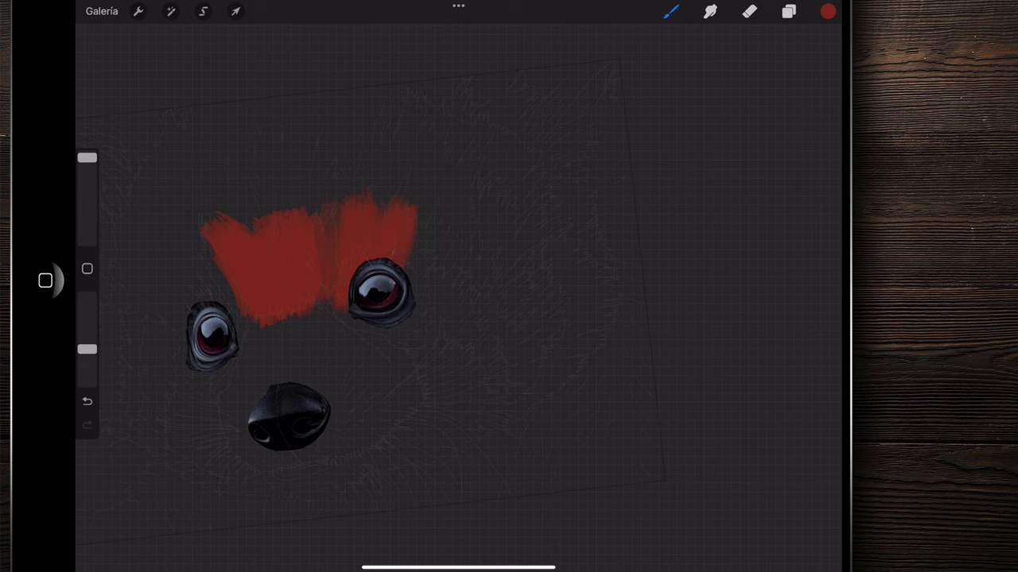
drag(414, 291, 465, 258)
drag(381, 334, 349, 374)
drag(358, 242, 413, 294)
mouse_move(398, 223)
mouse_down()
mouse_move(438, 318)
mouse_move(457, 270)
mouse_up()
drag(465, 310, 469, 338)
mouse_move(358, 373)
mouse_down()
mouse_move(341, 334)
mouse_move(406, 286)
mouse_move(445, 318)
mouse_move(620, 334)
mouse_up()
drag(438, 155, 429, 211)
mouse_move(402, 175)
mouse_down()
mouse_move(434, 254)
mouse_move(417, 294)
mouse_up()
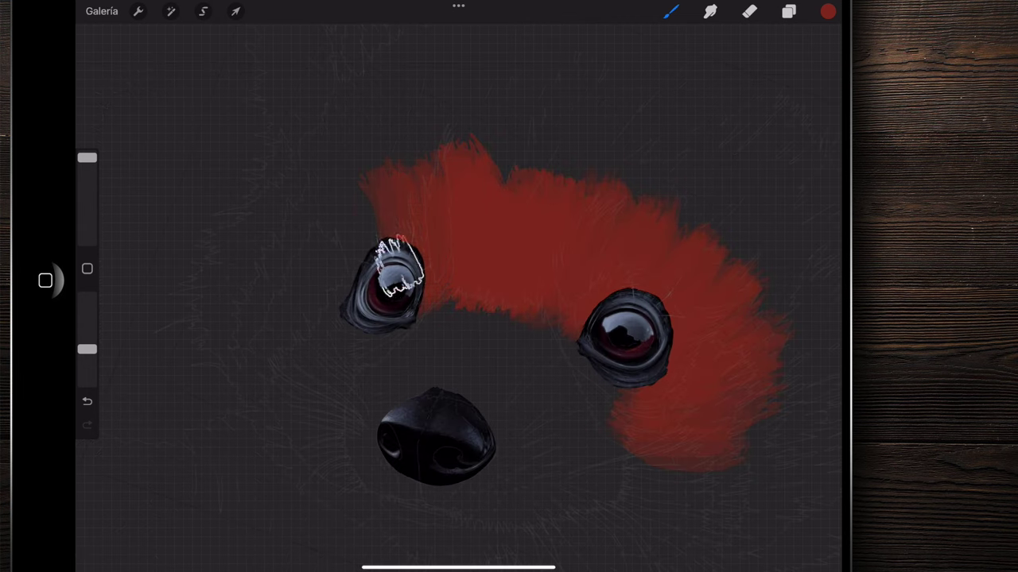
- With the canvas rotated, paint vertical red fur strokes extending down, left and right
mouse_move(508, 318)
mouse_down()
mouse_move(477, 295)
mouse_move(350, 254)
mouse_move(398, 207)
mouse_up()
drag(385, 299, 389, 378)
mouse_move(413, 278)
mouse_down()
mouse_move(418, 353)
mouse_move(460, 378)
mouse_up()
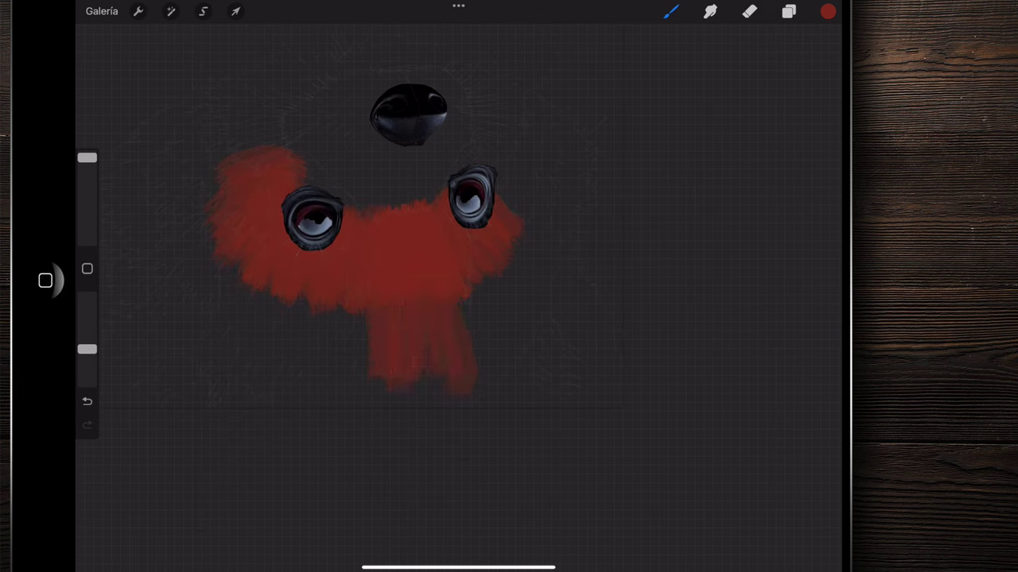
mouse_move(369, 310)
mouse_down()
mouse_move(362, 374)
mouse_move(326, 372)
mouse_up()
mouse_move(306, 298)
mouse_down()
mouse_move(262, 361)
mouse_move(248, 328)
mouse_up()
drag(330, 296, 357, 389)
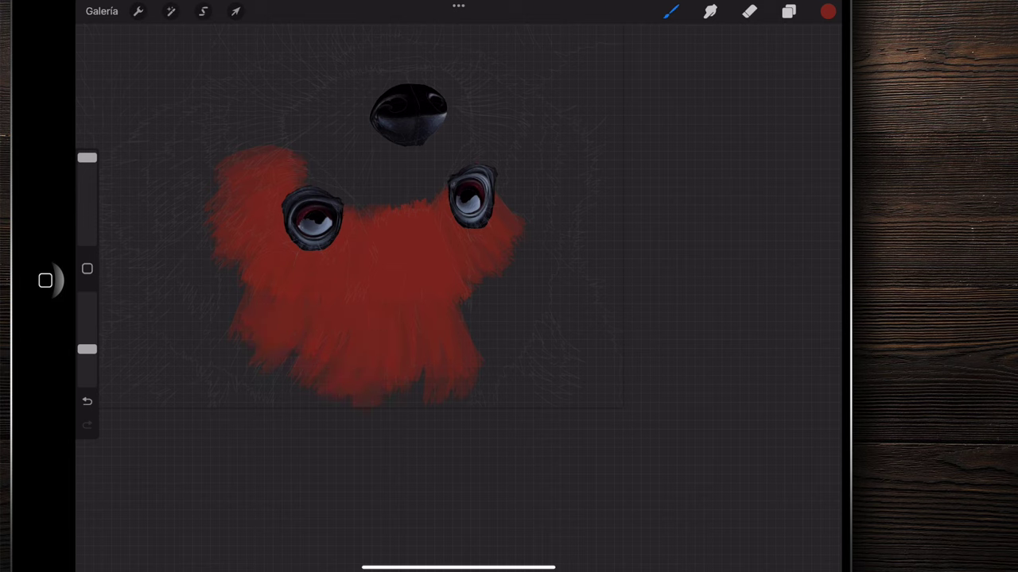
drag(410, 350, 411, 401)
mouse_move(474, 322)
mouse_down()
mouse_move(484, 410)
mouse_move(502, 346)
mouse_up()
drag(485, 274, 521, 354)
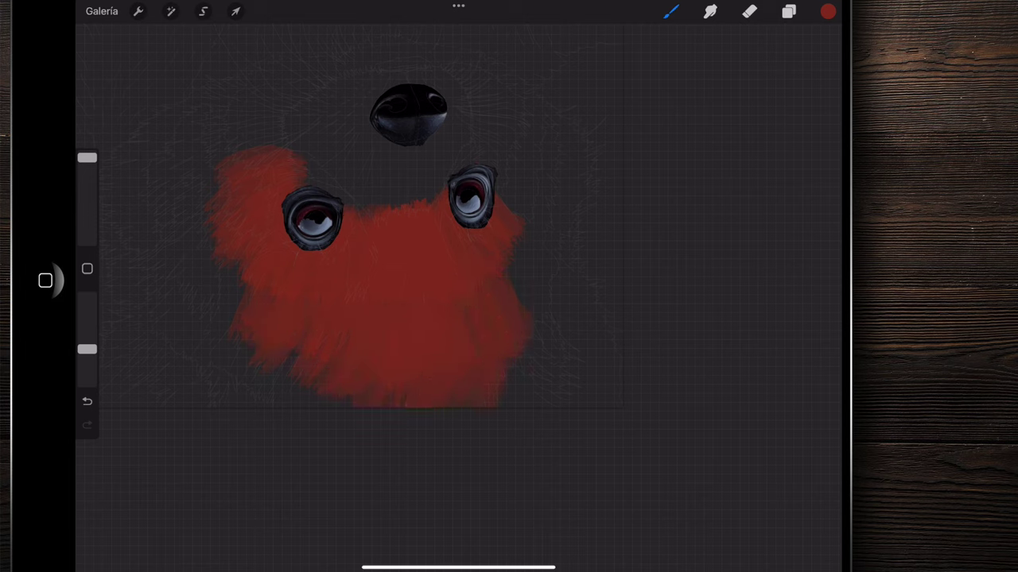
drag(509, 262, 544, 307)
mouse_move(557, 230)
mouse_down()
mouse_move(521, 243)
mouse_move(494, 284)
mouse_up()
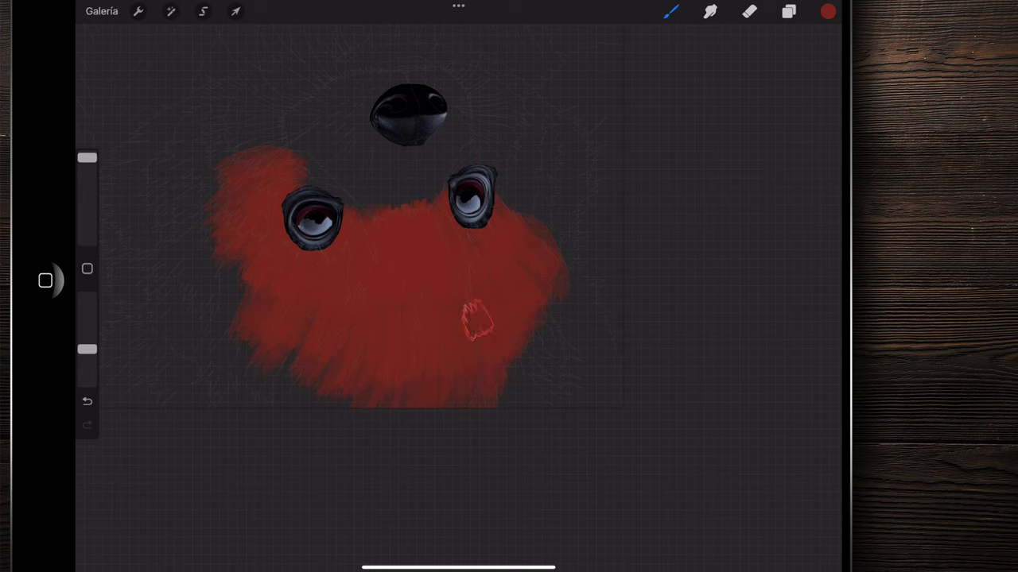
- Add short fur strokes along the bottom and left edges, then turn the canvas upright and show layers
drag(417, 354, 415, 391)
drag(334, 362, 326, 403)
drag(472, 196, 372, 62)
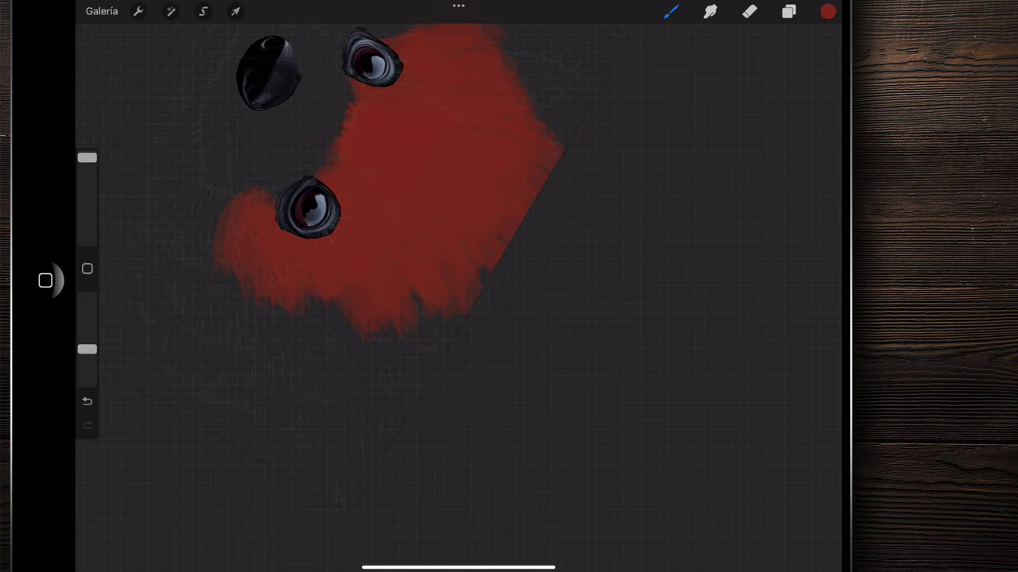
drag(332, 279, 347, 374)
drag(302, 294, 296, 362)
drag(259, 282, 253, 346)
drag(232, 261, 211, 343)
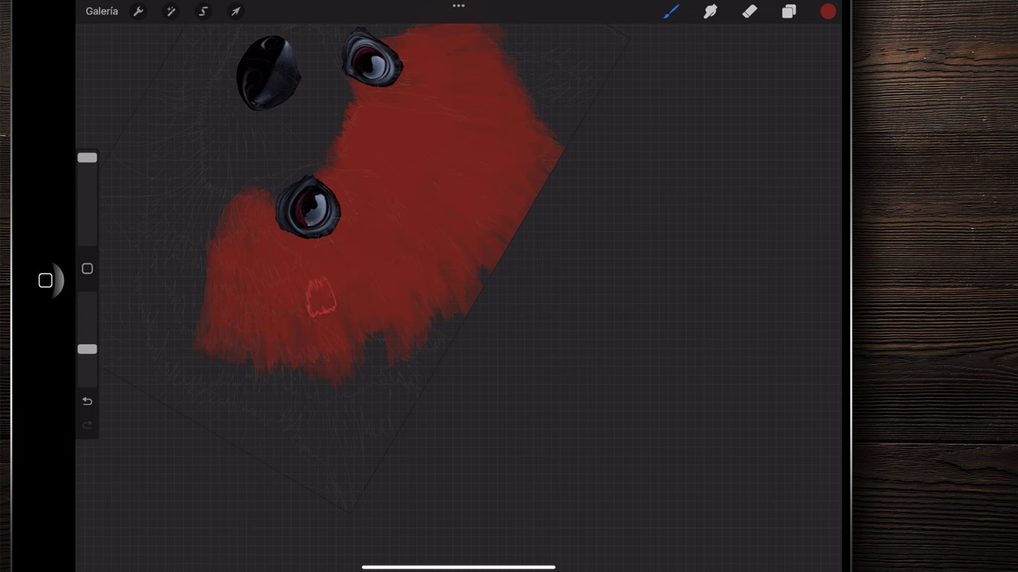
drag(372, 63, 443, 237)
click(788, 11)
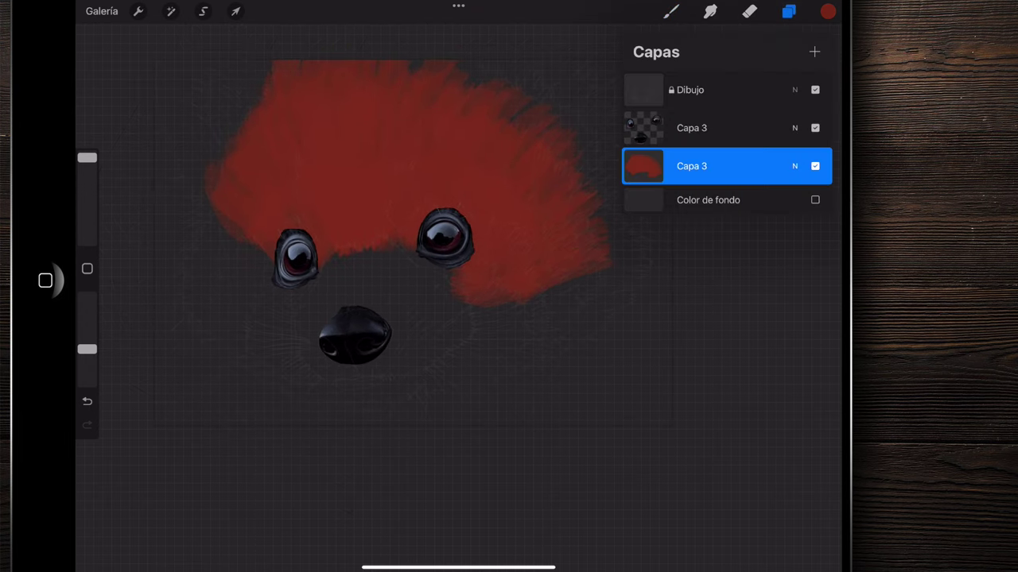
- Show the black Color de fondo layer to inspect the red fur, then hide it again
click(815, 199)
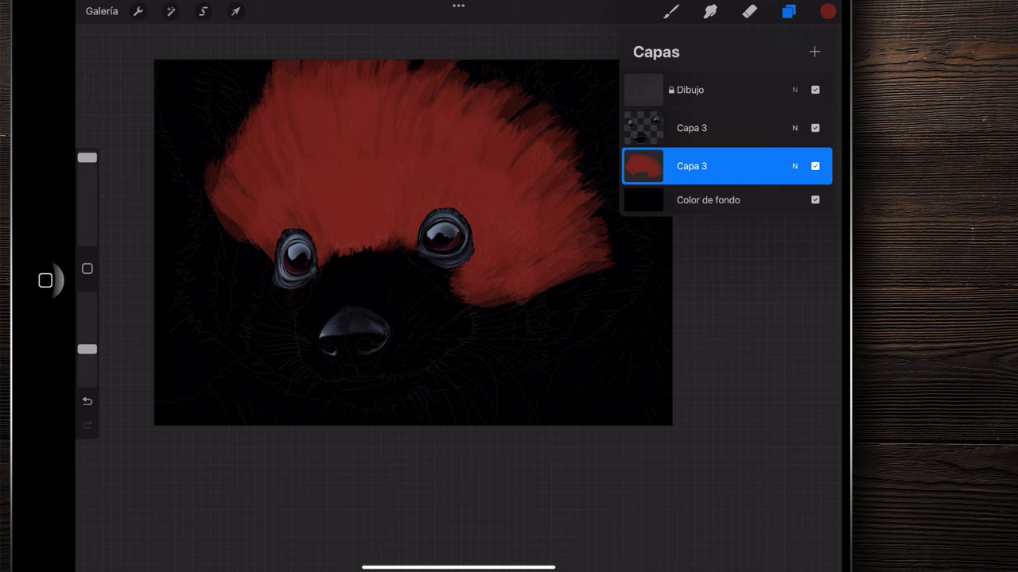
scroll(414, 243, up, 5)
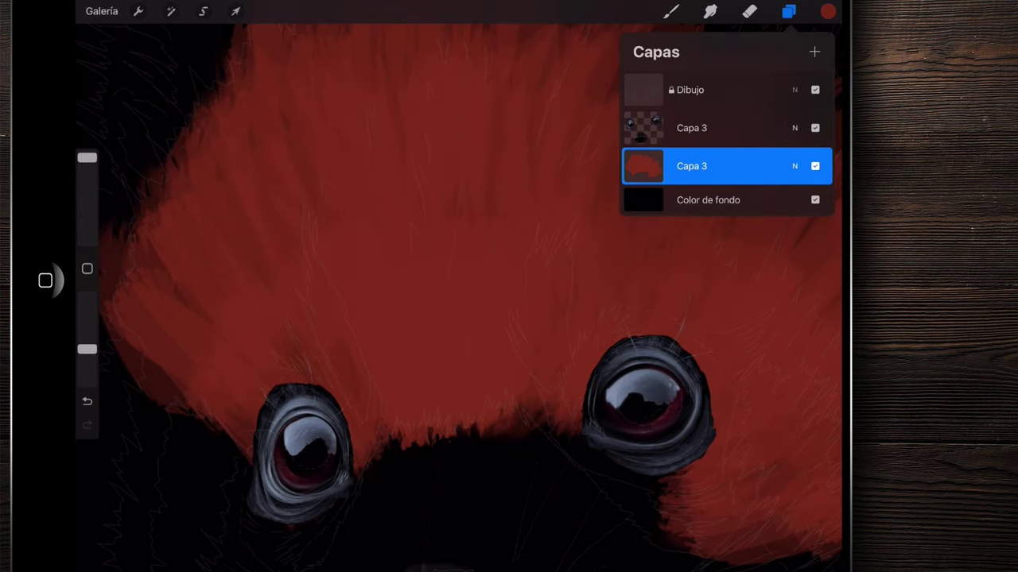
scroll(459, 298, down, 5)
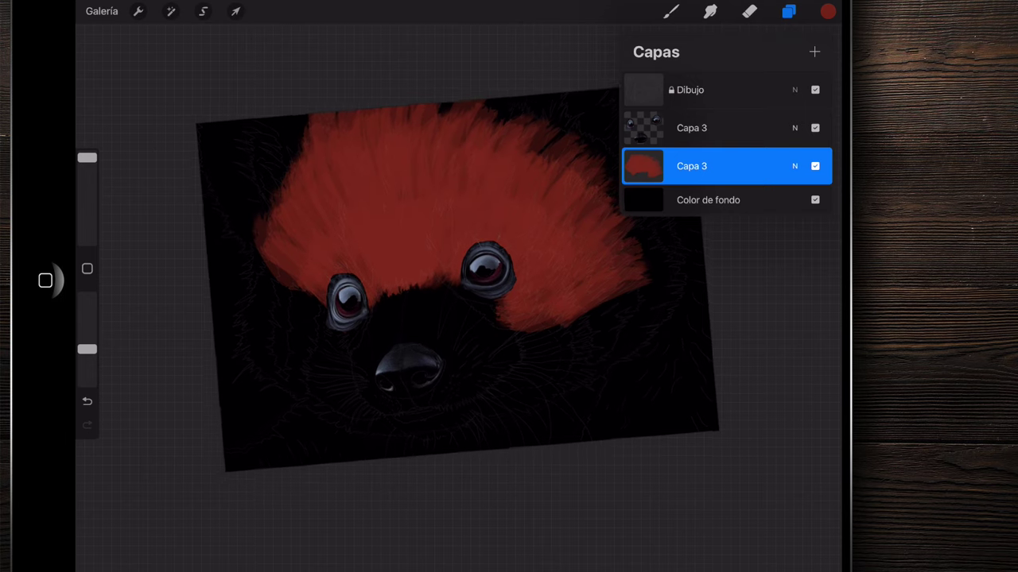
scroll(467, 282, down, 1)
click(815, 200)
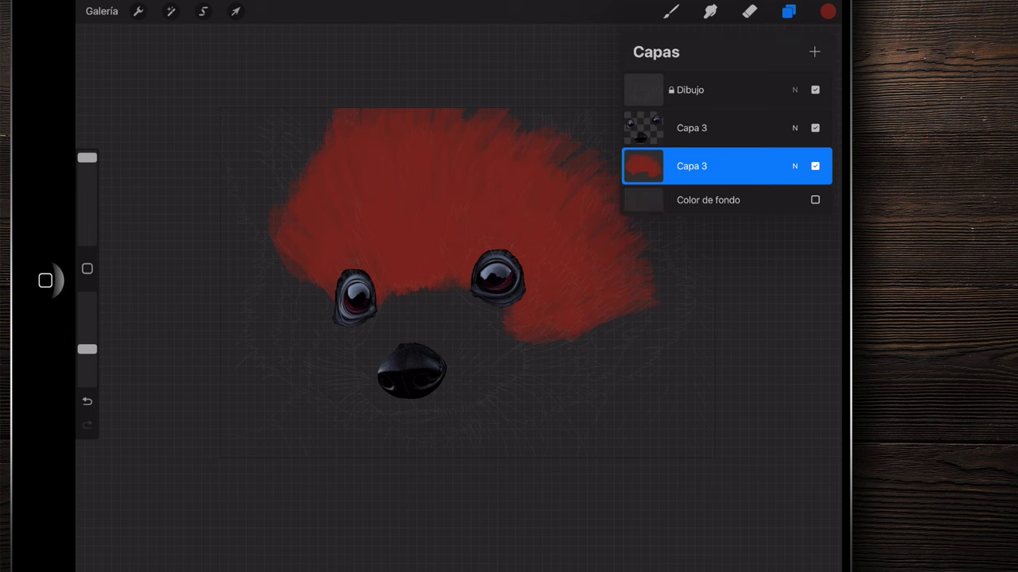
click(788, 11)
click(670, 11)
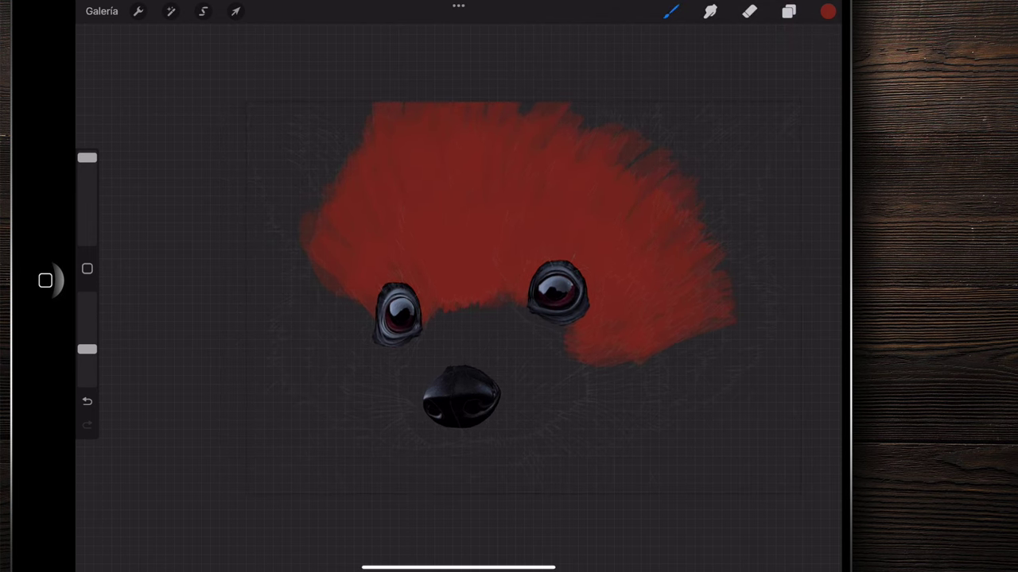
- Shrink the brush to 14 % and paint red fur strokes up along the edge beside the eye
scroll(544, 350, up, 3)
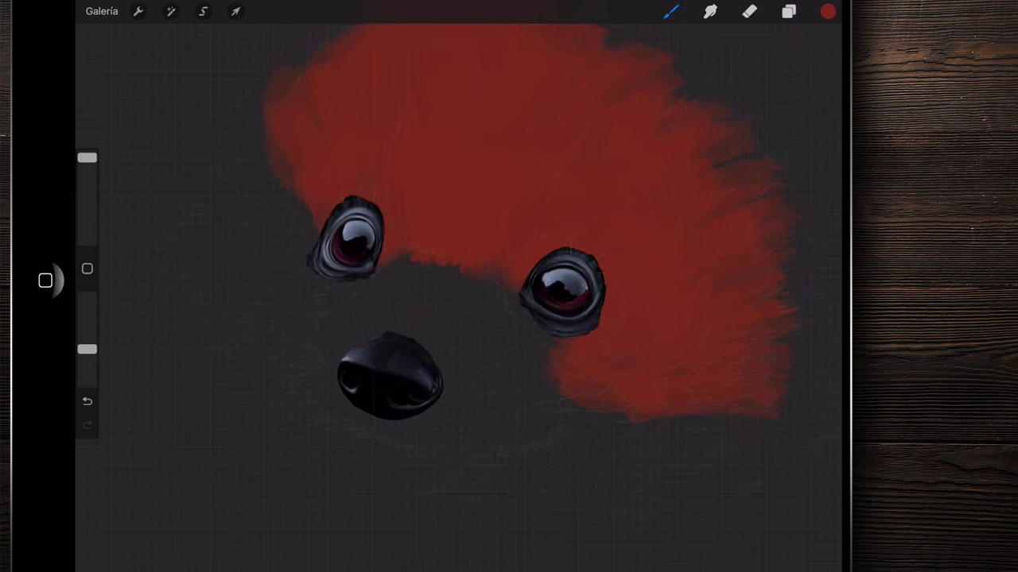
scroll(544, 350, up, 5)
drag(87, 158, 86, 207)
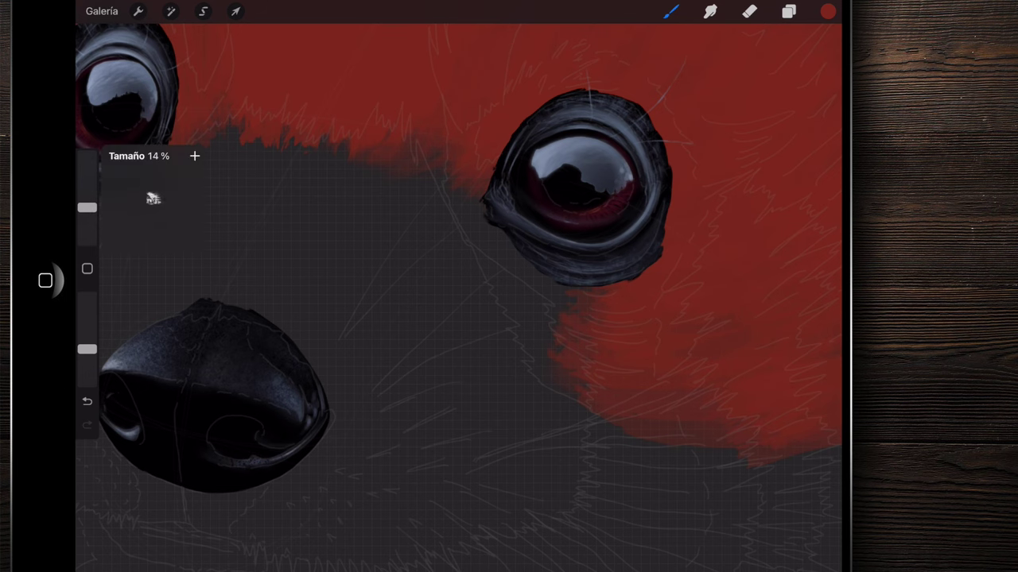
drag(446, 392, 426, 322)
drag(445, 359, 429, 310)
drag(457, 344, 437, 286)
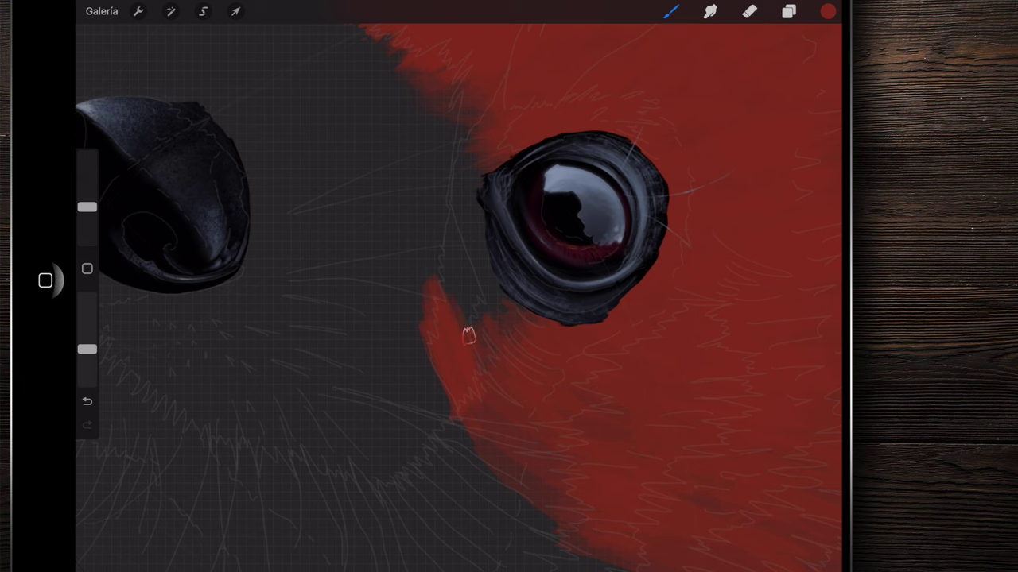
drag(466, 336, 447, 275)
mouse_move(467, 318)
mouse_down()
mouse_move(437, 234)
mouse_move(449, 131)
mouse_up()
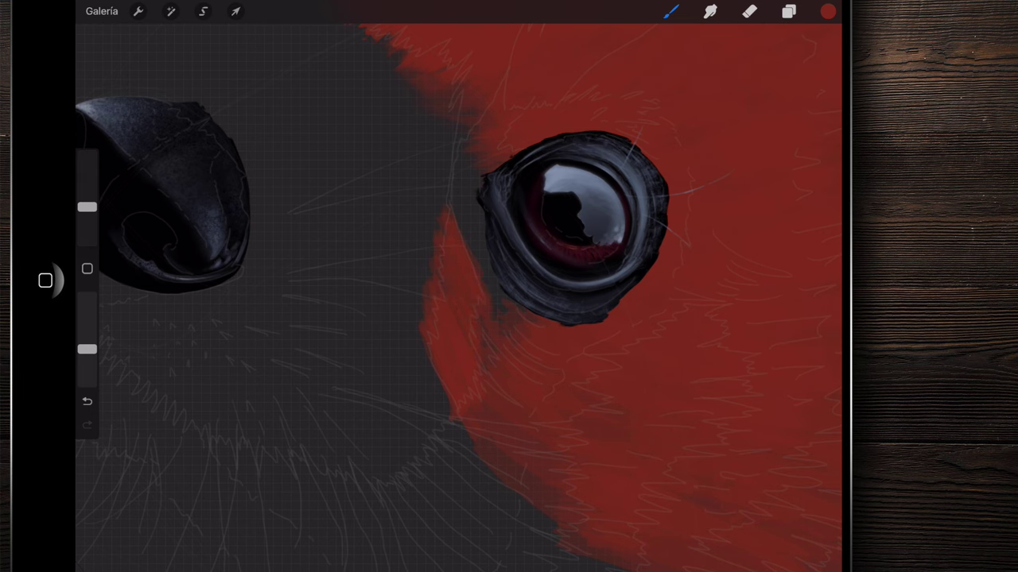
- Paint red strokes along and below the eye, then diagonal fur strokes filling the left cheek
scroll(573, 238, down, 5)
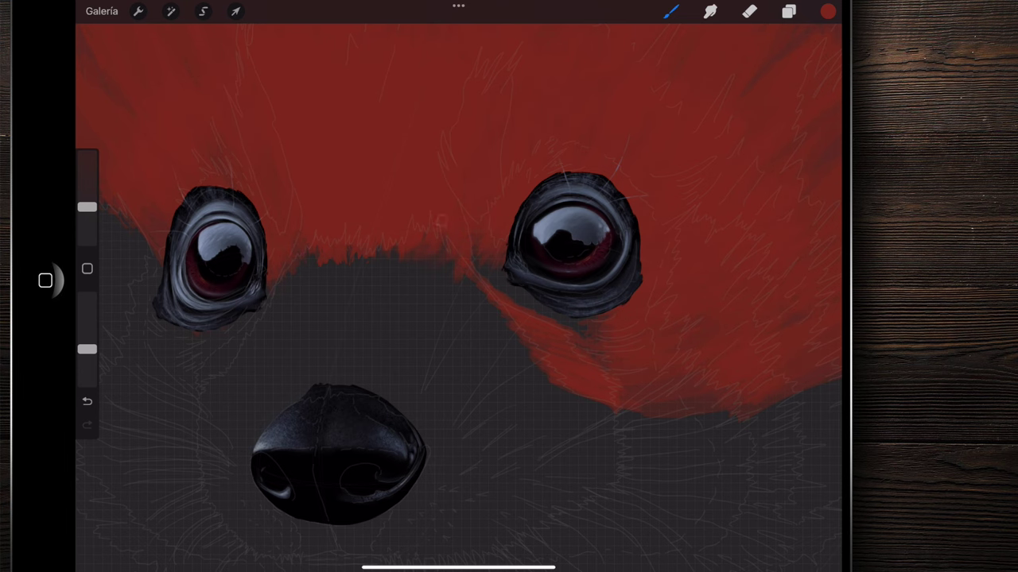
scroll(458, 287, down, 2)
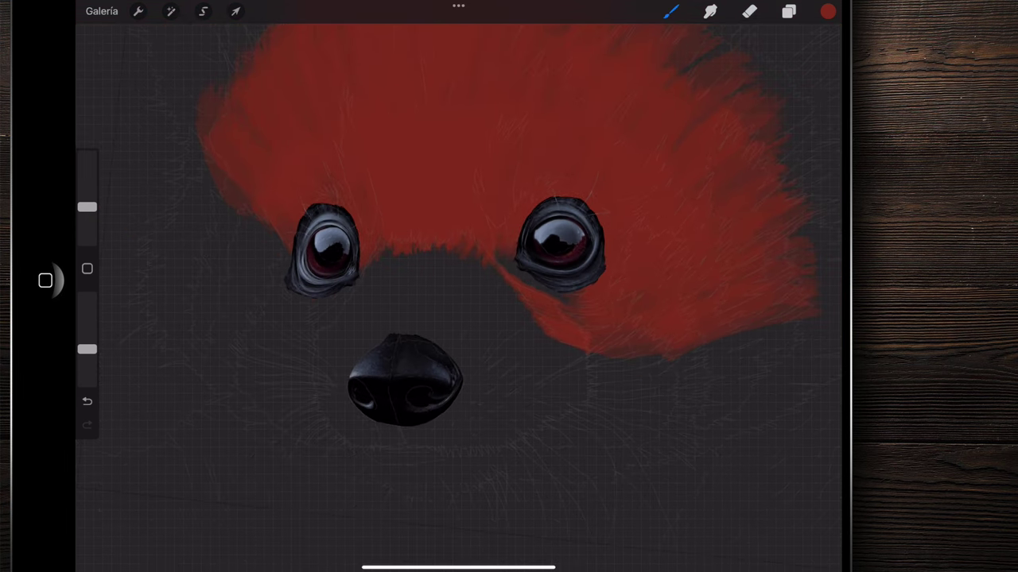
scroll(318, 333, up, 8)
mouse_move(425, 270)
mouse_down()
mouse_move(399, 367)
mouse_move(433, 252)
mouse_move(445, 155)
mouse_up()
drag(421, 246, 366, 362)
scroll(458, 286, down, 5)
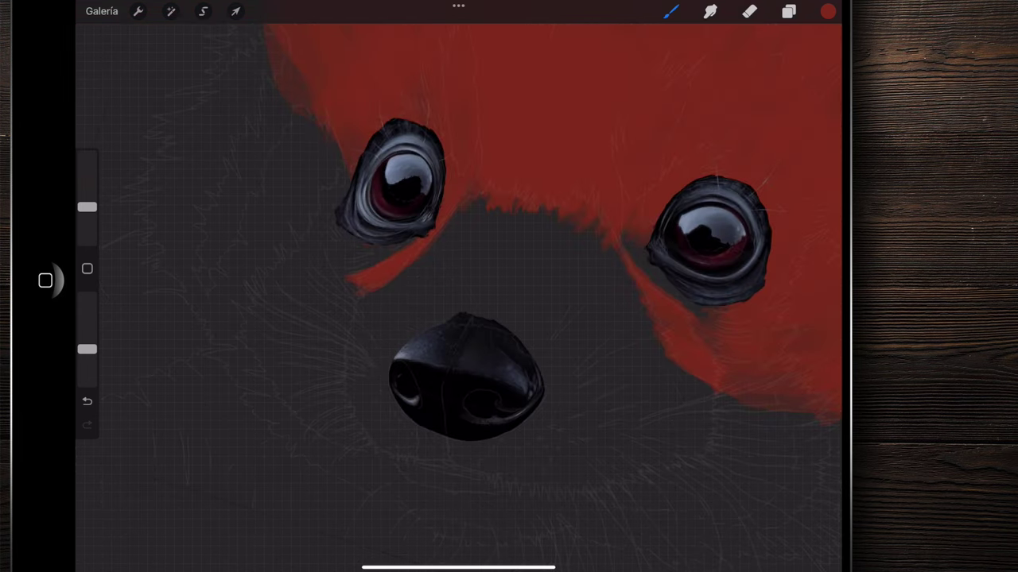
scroll(458, 287, up, 2)
scroll(458, 286, up, 3)
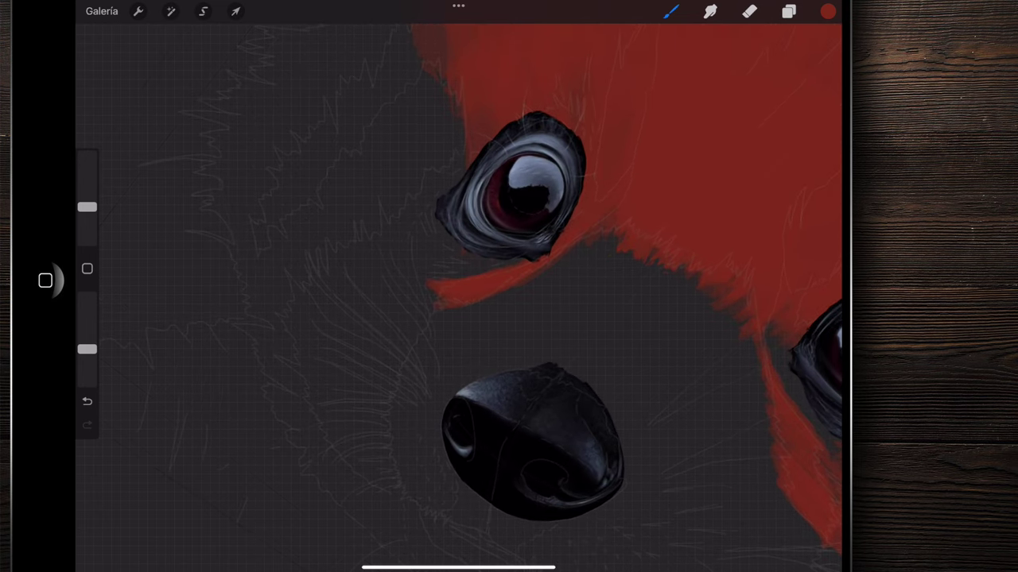
mouse_move(310, 397)
mouse_down()
mouse_move(257, 325)
mouse_move(282, 246)
mouse_move(313, 285)
mouse_move(336, 246)
mouse_move(410, 198)
mouse_up()
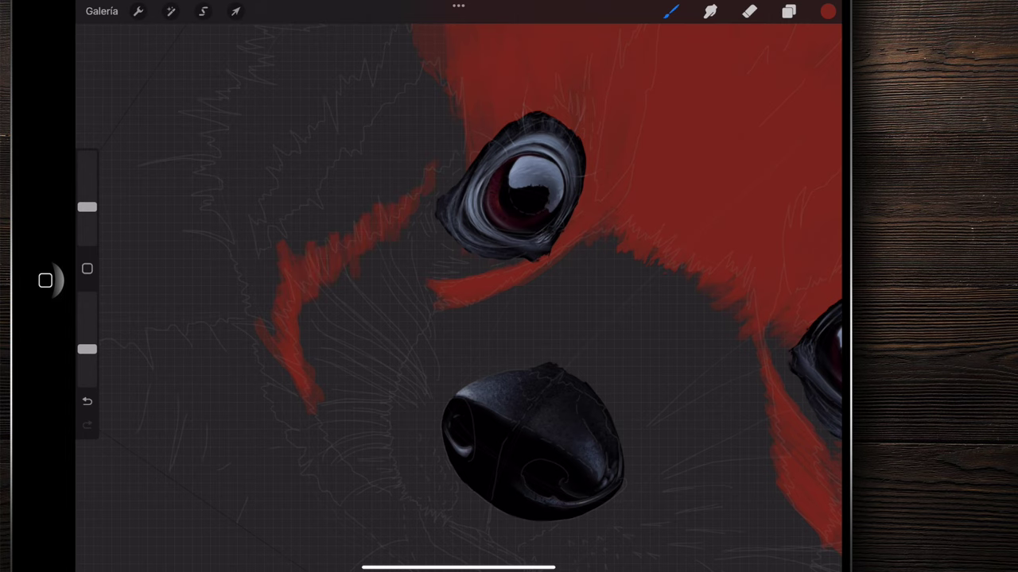
scroll(457, 286, down, 5)
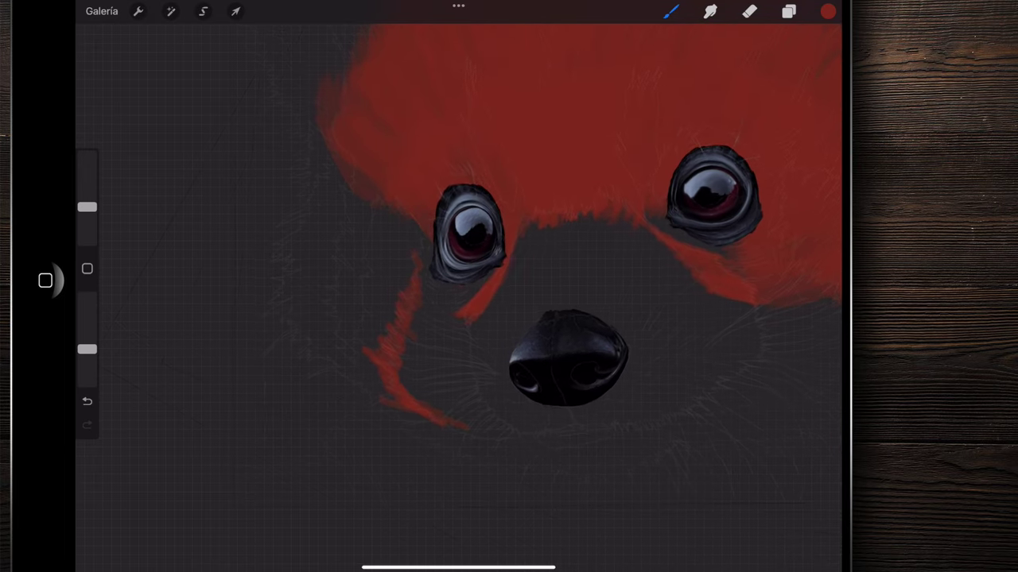
scroll(604, 254, up, 3)
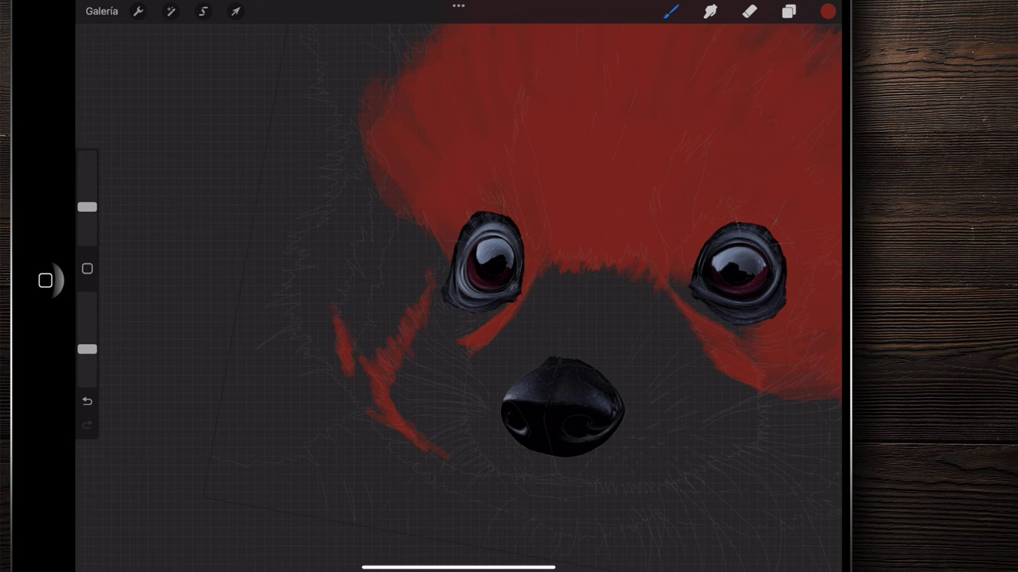
mouse_move(364, 323)
mouse_down()
mouse_move(348, 285)
mouse_move(375, 315)
mouse_move(360, 254)
mouse_move(379, 227)
mouse_move(390, 240)
mouse_up()
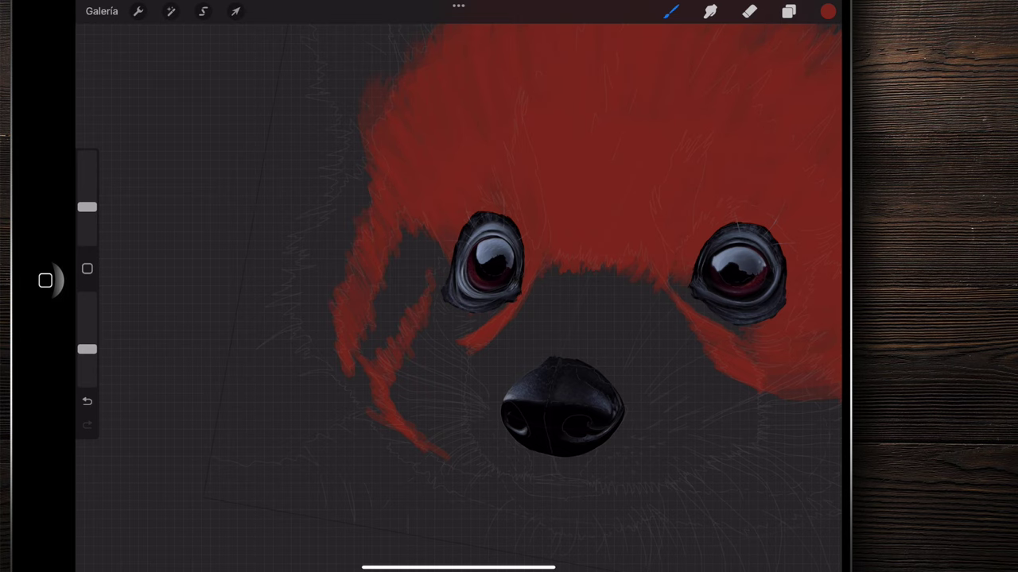
scroll(486, 270, up, 3)
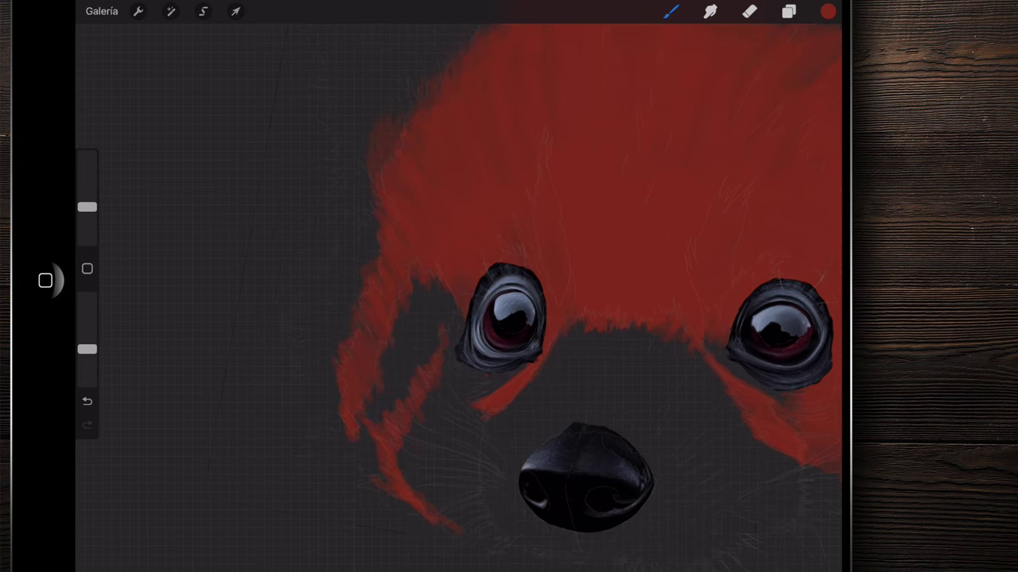
- Dab a small red mark at the fur edge, zoom in on the eye, and raise brush size to 32 %
scroll(487, 271, up, 3)
drag(324, 339, 315, 372)
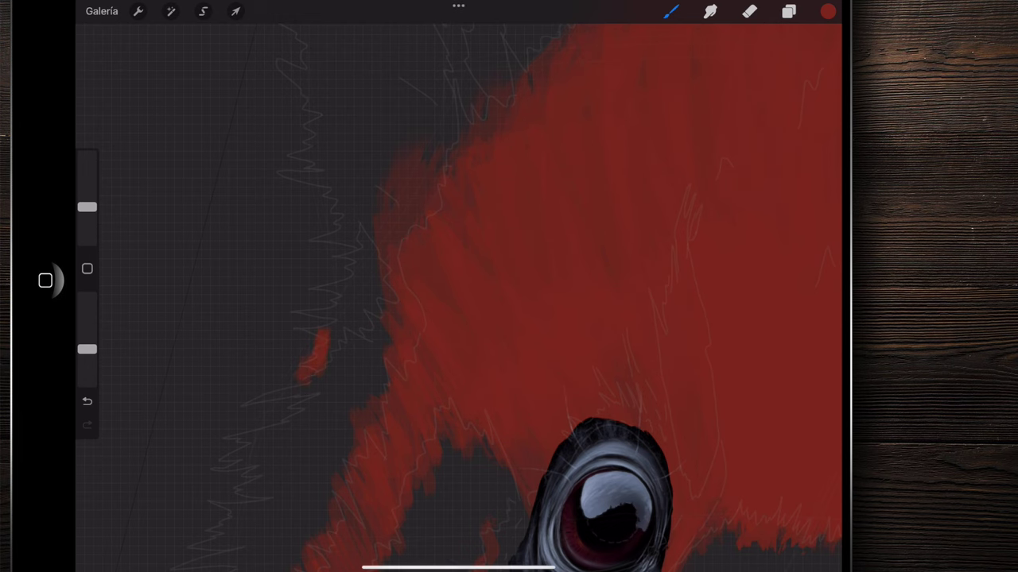
mouse_move(325, 323)
mouse_down()
mouse_move(332, 288)
mouse_move(369, 321)
mouse_up()
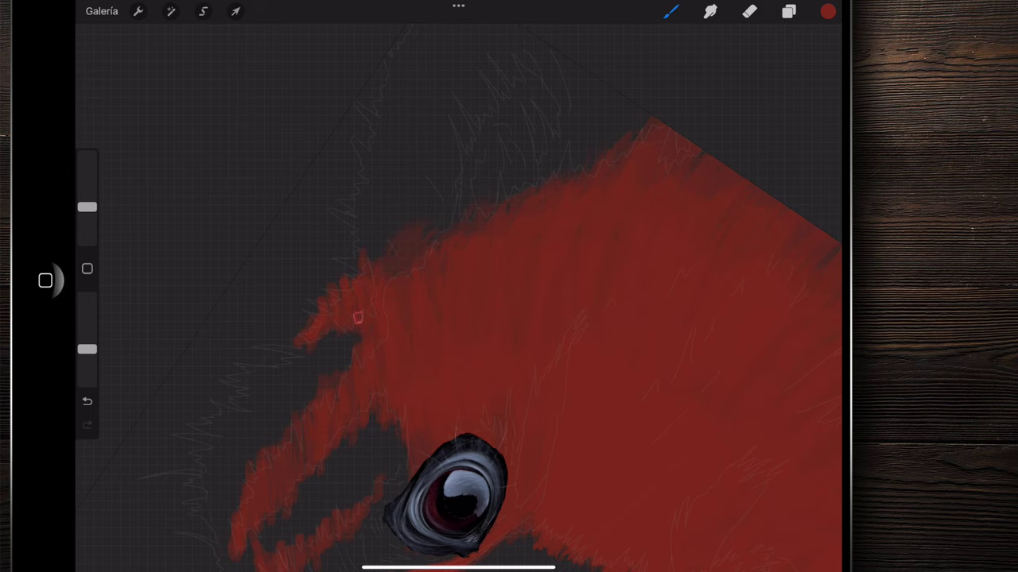
drag(556, 318, 420, 386)
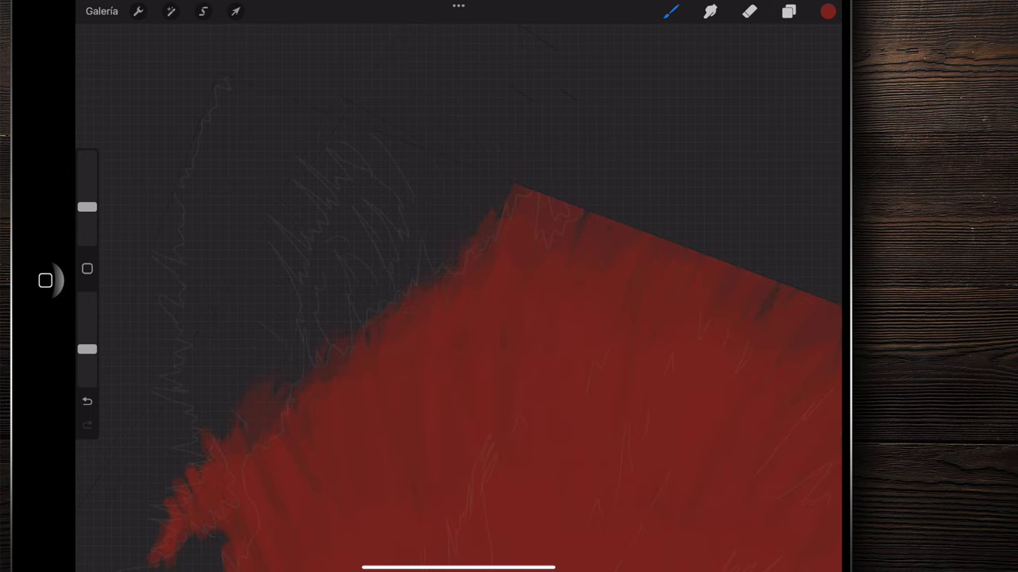
drag(508, 318, 485, 334)
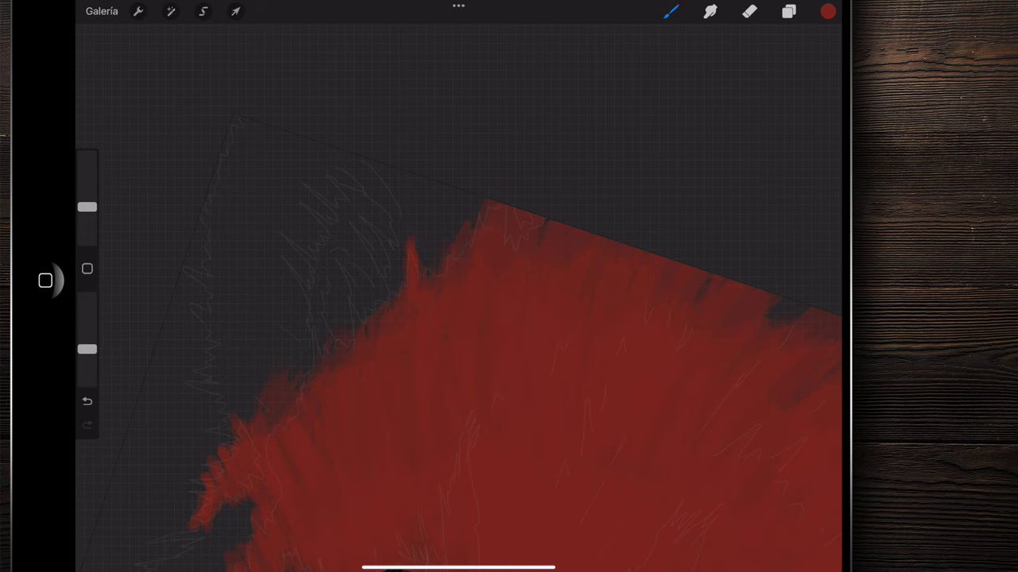
drag(509, 318, 477, 342)
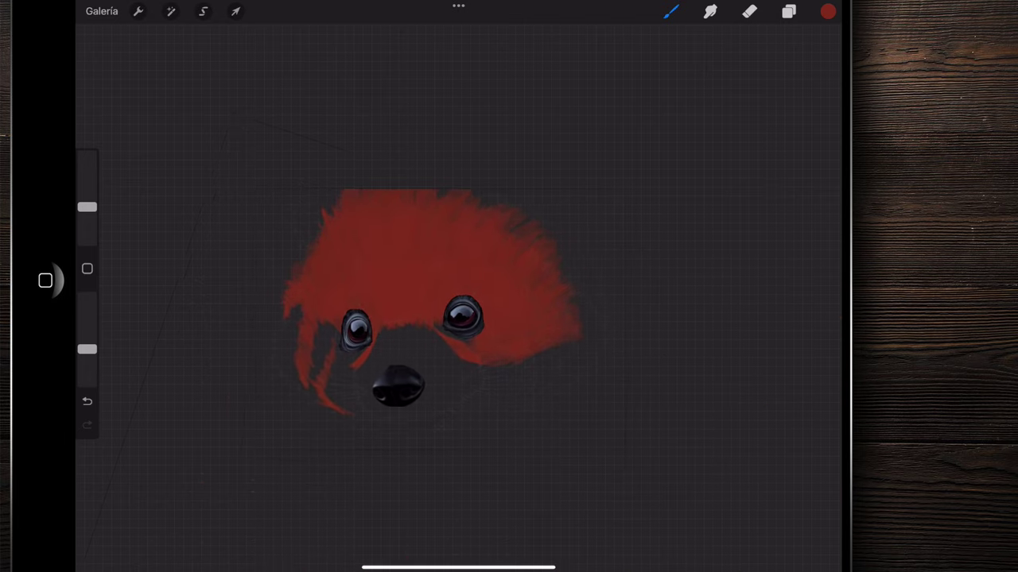
drag(445, 334, 493, 302)
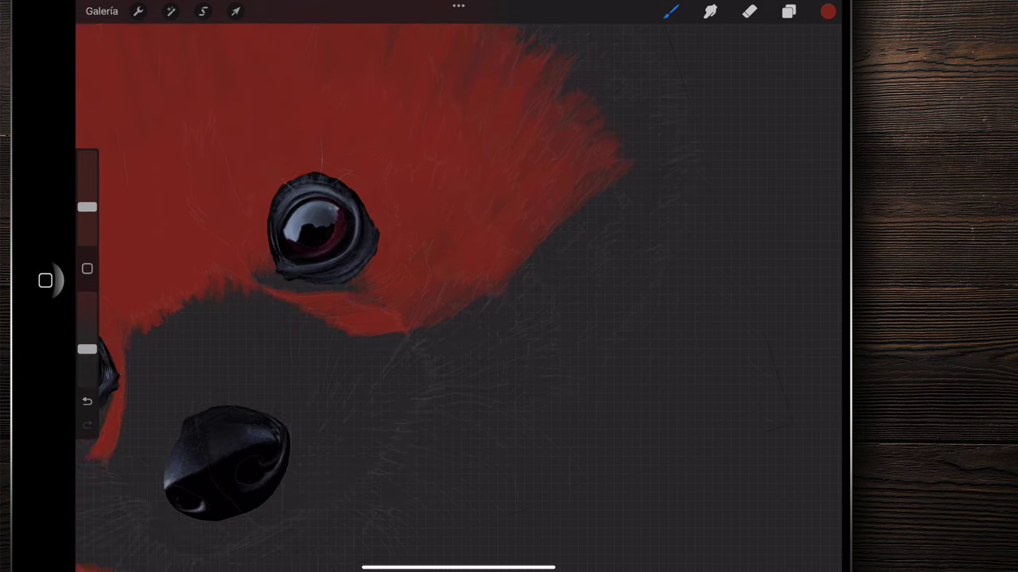
drag(87, 207, 87, 189)
mouse_move(318, 239)
mouse_down()
mouse_move(190, 254)
mouse_move(262, 227)
mouse_move(177, 249)
mouse_move(171, 270)
mouse_up()
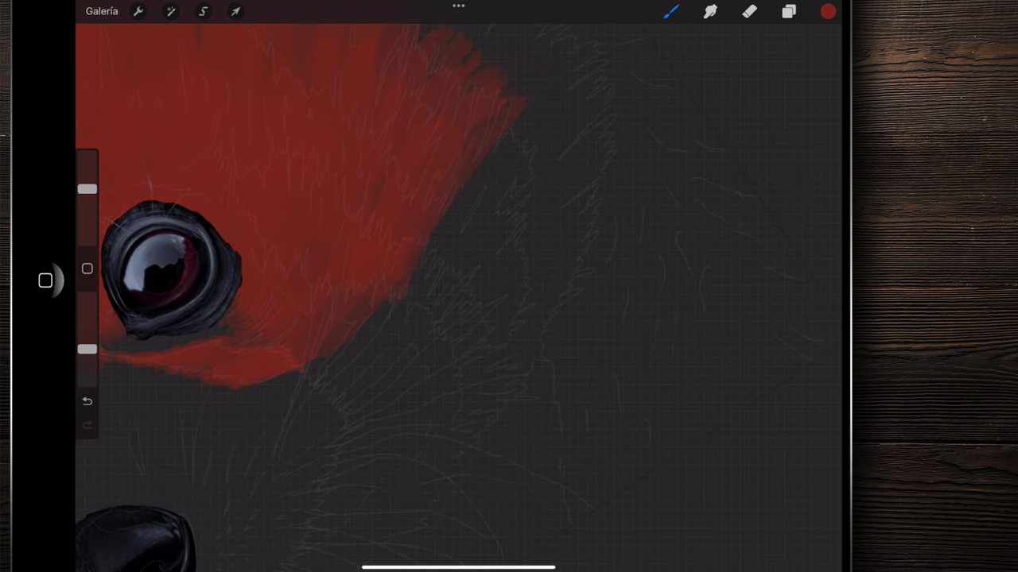
- Paint a red fur patch below the edge that curls down into a hanging strand
mouse_move(405, 255)
mouse_down()
mouse_move(433, 310)
mouse_move(457, 330)
mouse_up()
drag(442, 286, 481, 358)
drag(462, 322, 497, 369)
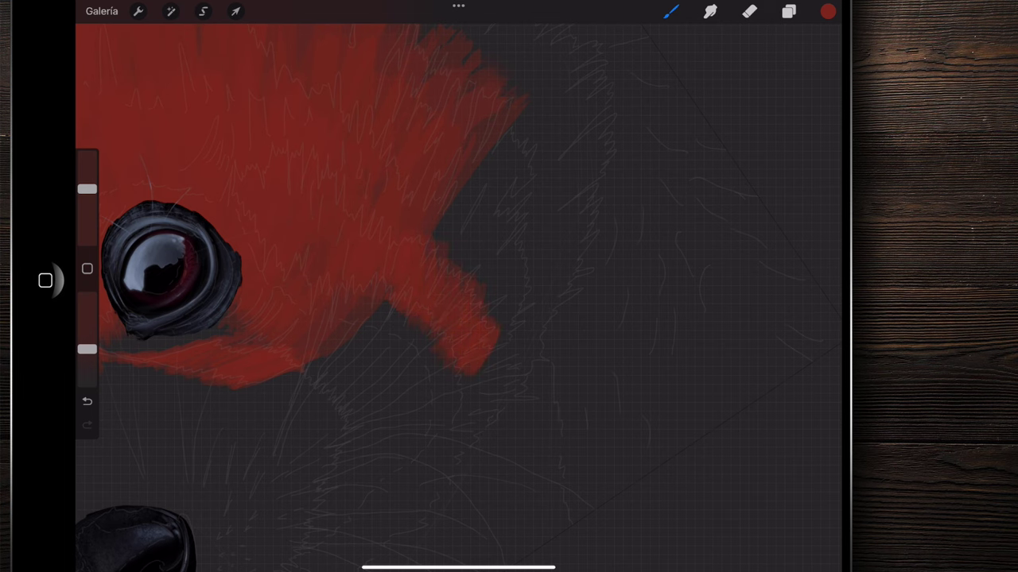
drag(171, 271, 175, 334)
drag(476, 330, 459, 418)
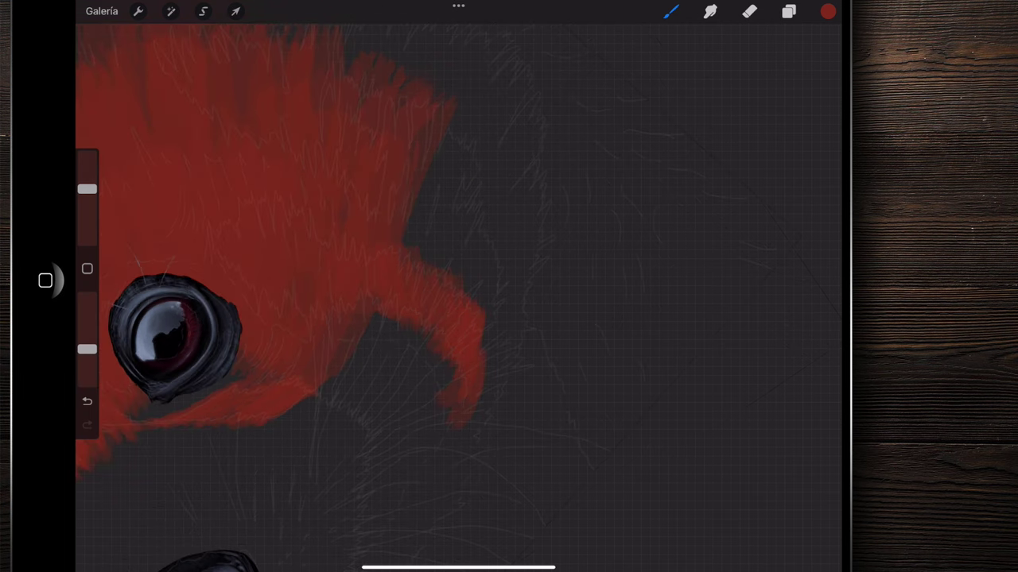
mouse_move(175, 333)
mouse_down()
mouse_move(239, 279)
mouse_move(159, 273)
mouse_move(125, 329)
mouse_move(120, 390)
mouse_move(147, 409)
mouse_move(130, 408)
mouse_move(197, 294)
mouse_move(279, 340)
mouse_move(250, 186)
mouse_move(306, 85)
mouse_up()
- Add short strokes filling out the fur's jagged lower-right edge, then pan around the canvas
mouse_move(407, 300)
mouse_down()
mouse_move(413, 326)
mouse_move(453, 262)
mouse_move(469, 270)
mouse_move(477, 242)
mouse_up()
mouse_move(477, 278)
mouse_down()
mouse_move(497, 233)
mouse_move(475, 208)
mouse_move(542, 151)
mouse_up()
mouse_move(471, 222)
mouse_down()
mouse_move(489, 238)
mouse_move(509, 186)
mouse_up()
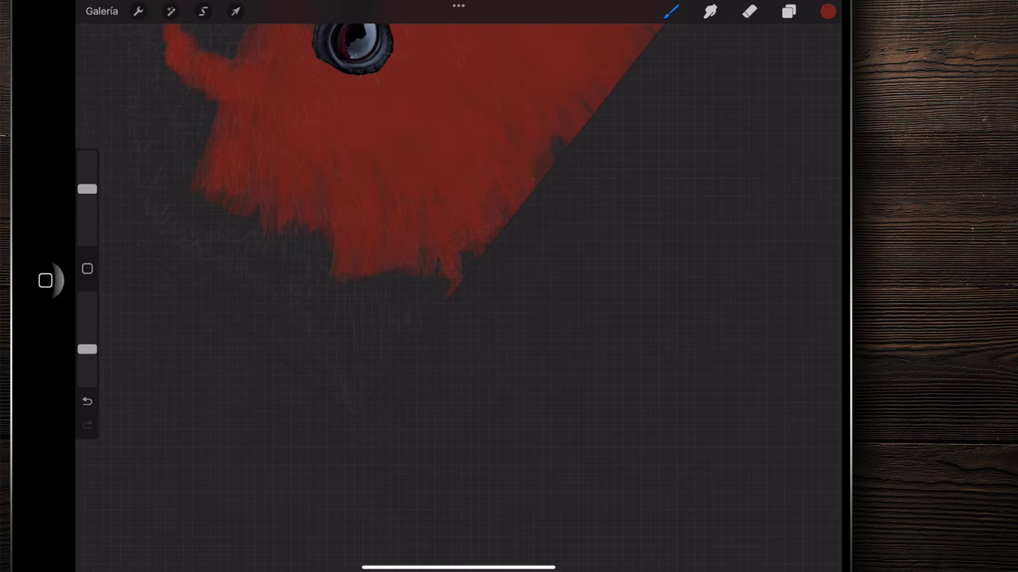
scroll(318, 199, down, 5)
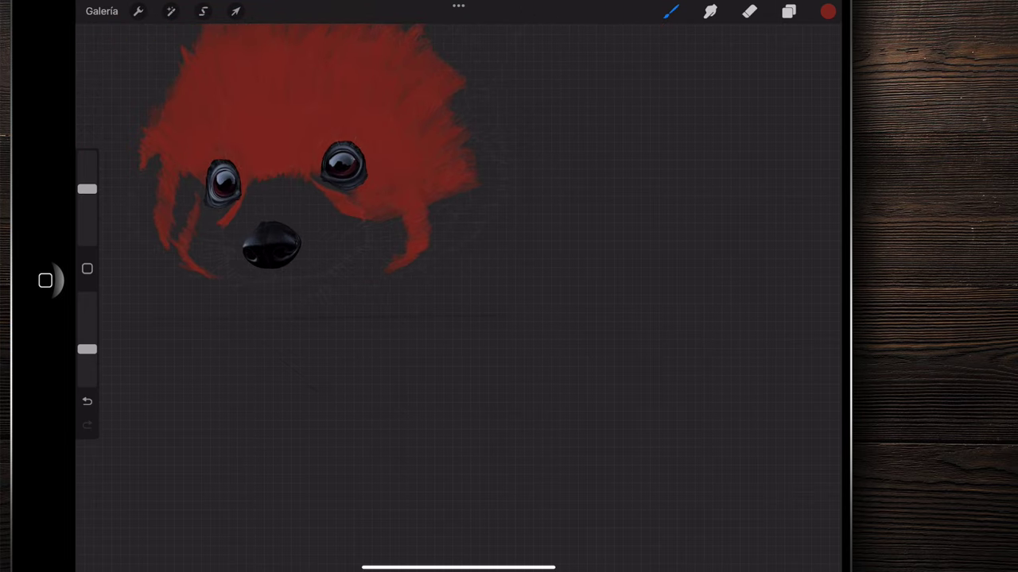
scroll(318, 215, up, 5)
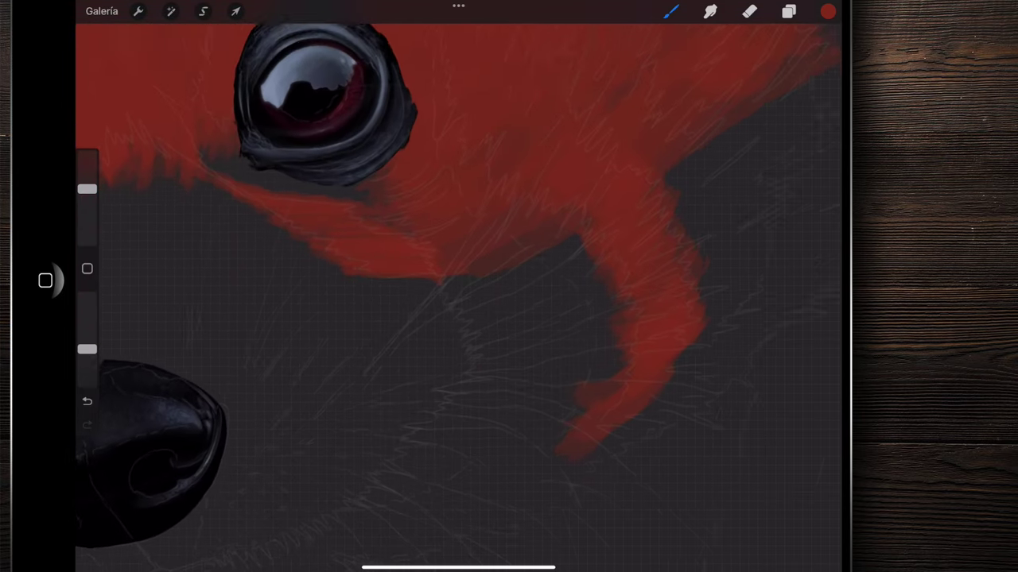
scroll(207, 477, up, 5)
scroll(458, 318, up, 2)
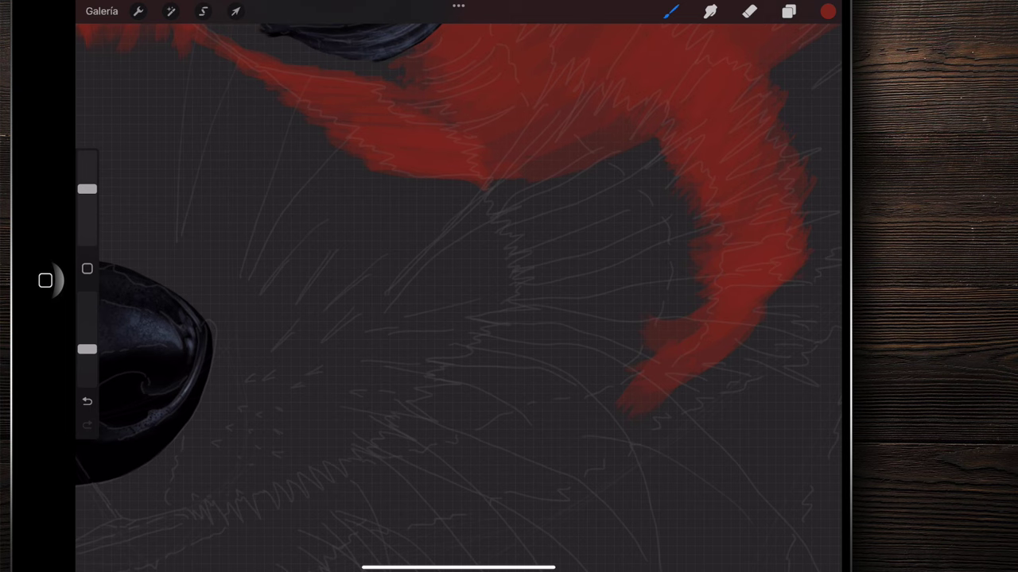
scroll(458, 287, right, 2)
scroll(458, 286, right, 1)
scroll(457, 287, right, 1)
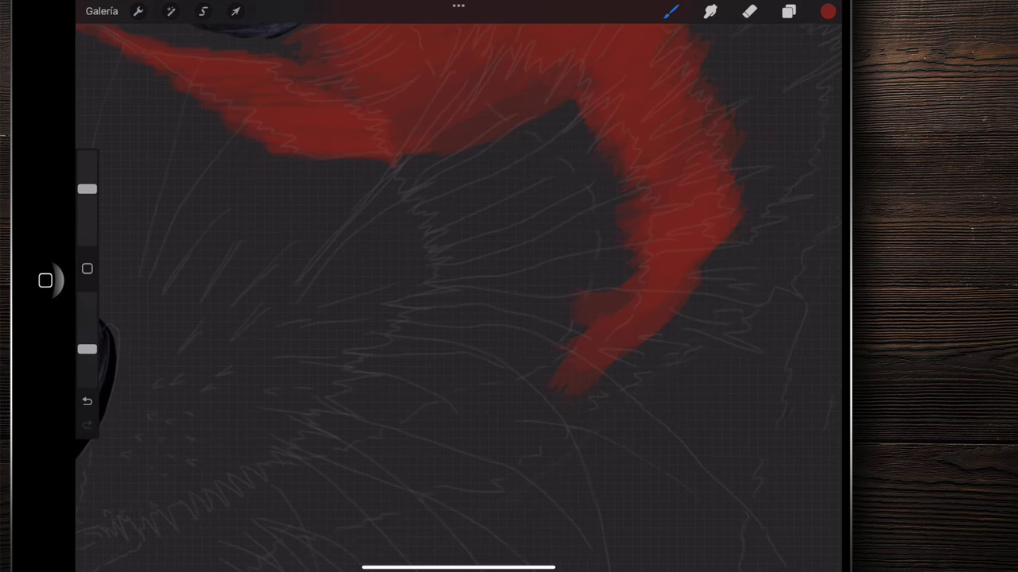
scroll(458, 286, right, 2)
scroll(458, 287, right, 1)
scroll(458, 286, right, 1)
scroll(458, 287, right, 1)
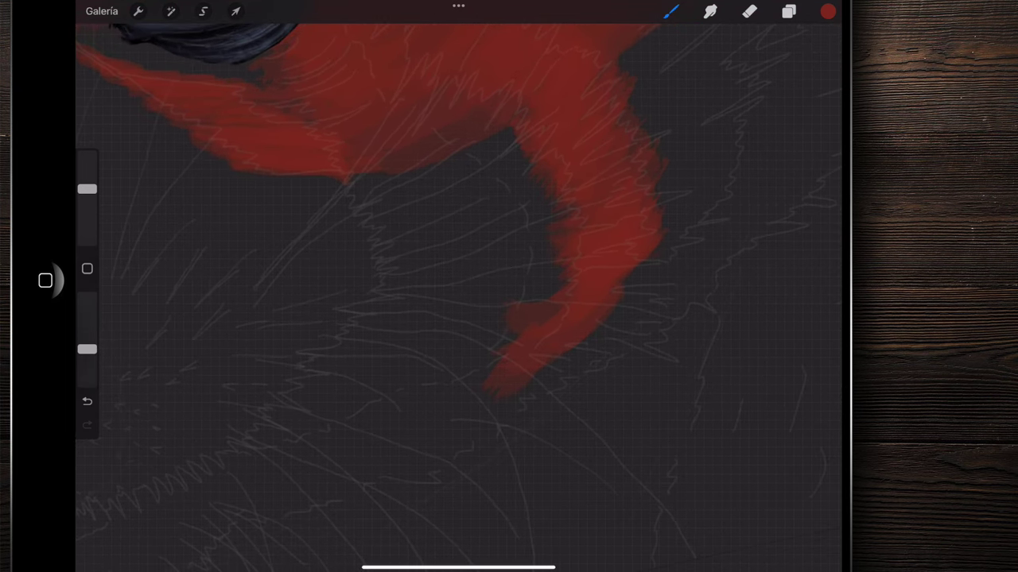
scroll(458, 287, right, 2)
scroll(458, 286, right, 1)
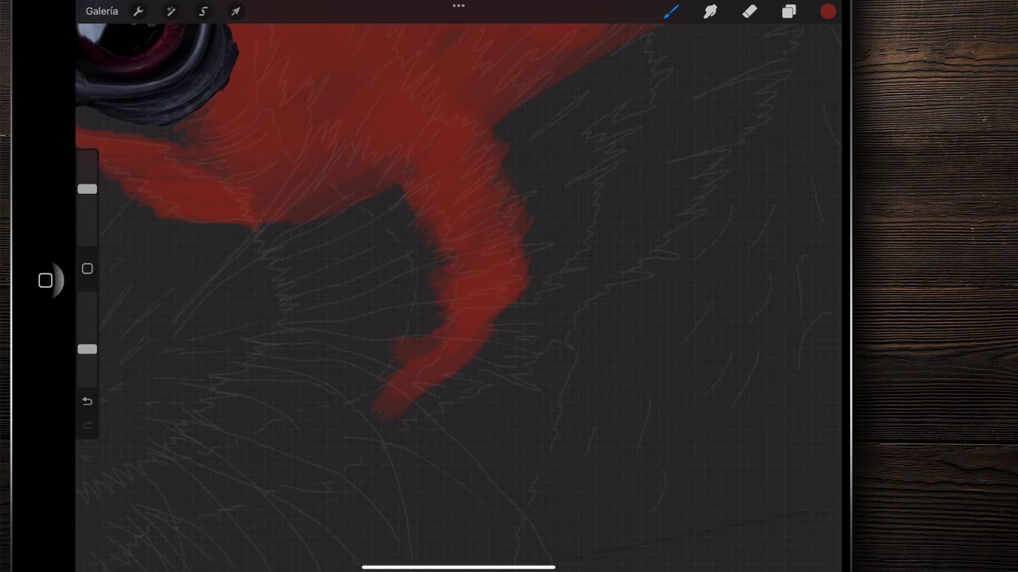
scroll(458, 286, right, 1)
scroll(458, 286, up, 1)
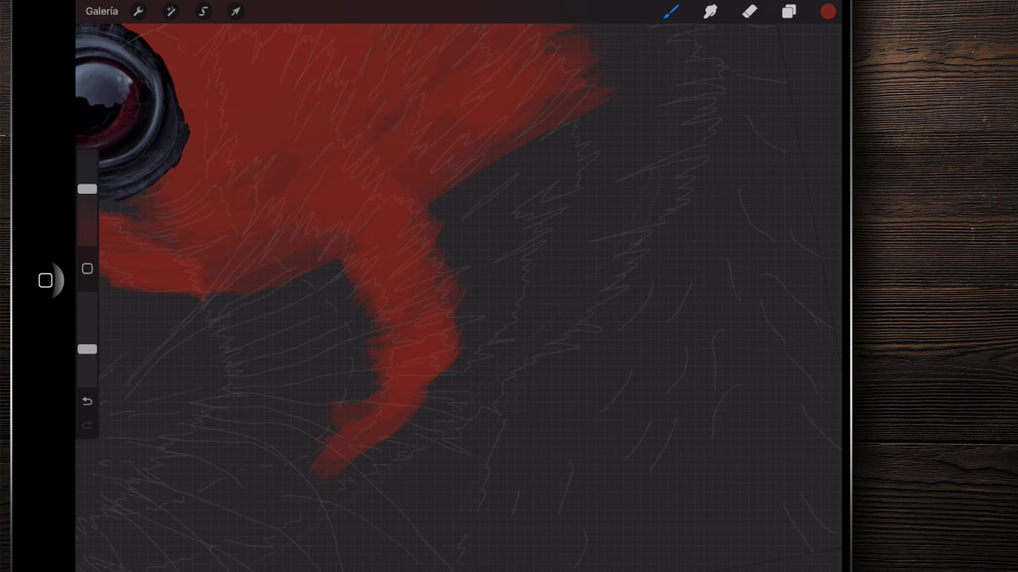
scroll(458, 286, up, 1)
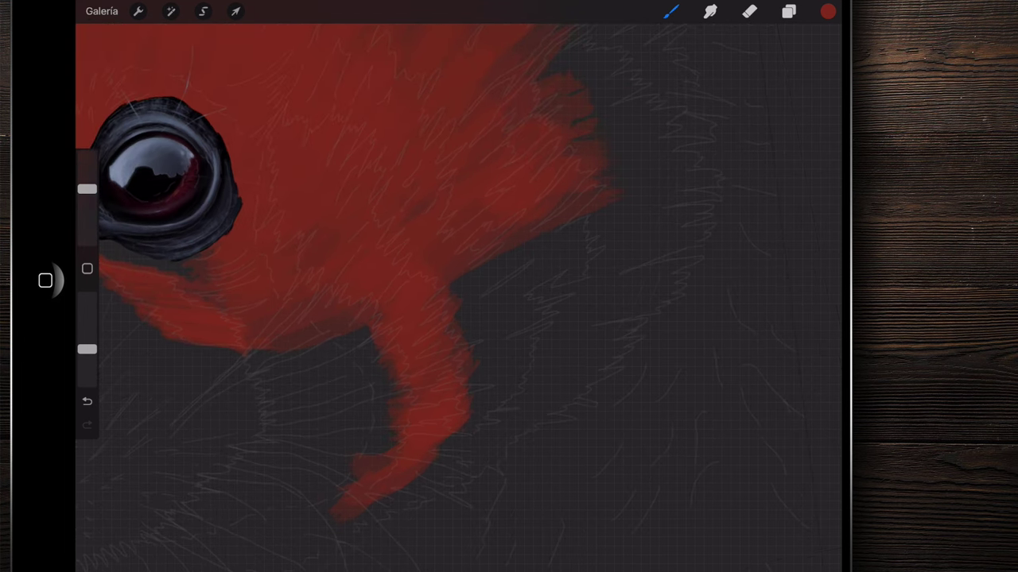
scroll(458, 286, right, 1)
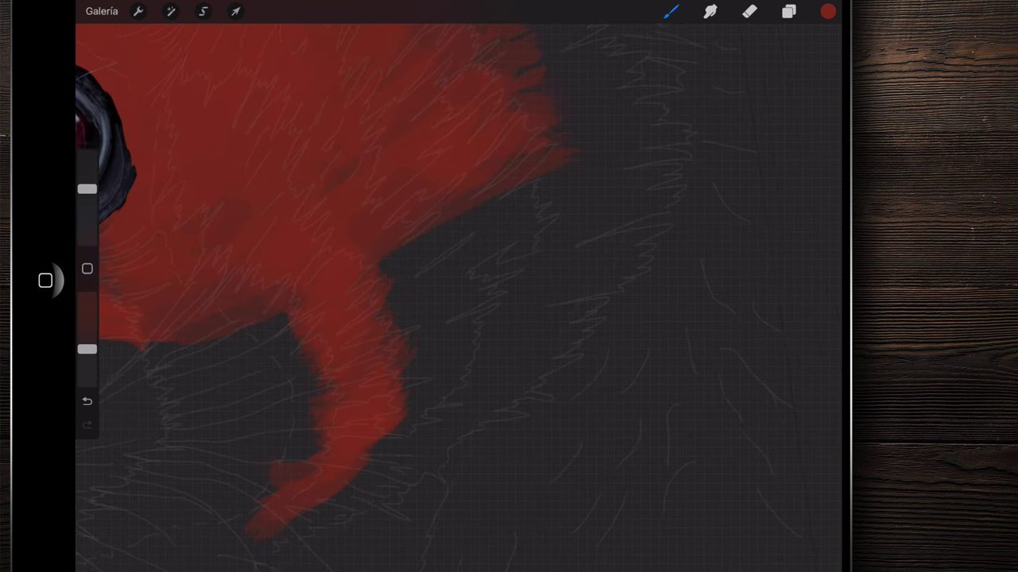
scroll(458, 287, down, 3)
scroll(458, 286, down, 2)
drag(422, 262, 445, 318)
drag(413, 234, 441, 326)
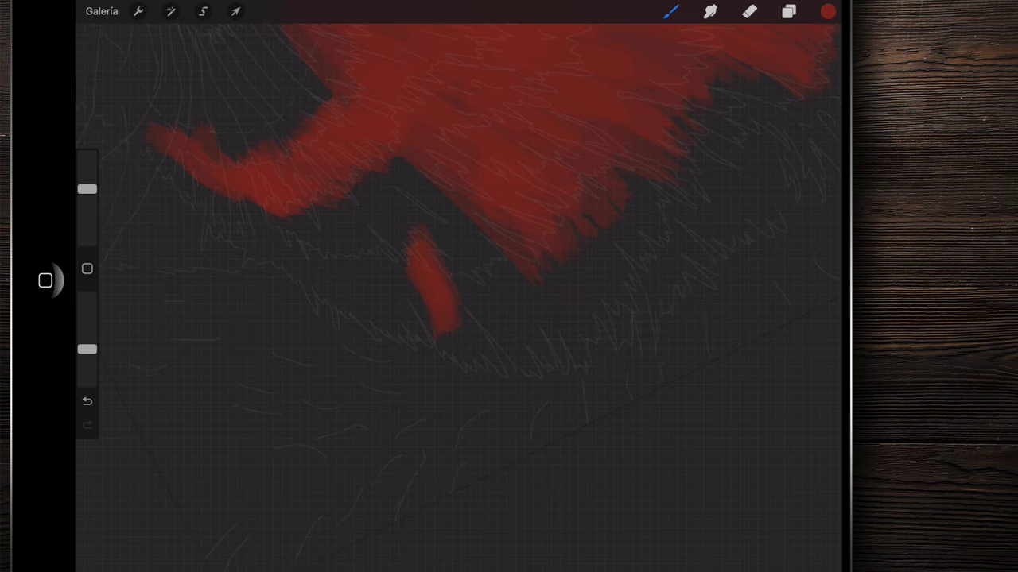
drag(429, 271, 477, 350)
drag(461, 275, 500, 358)
drag(509, 271, 529, 342)
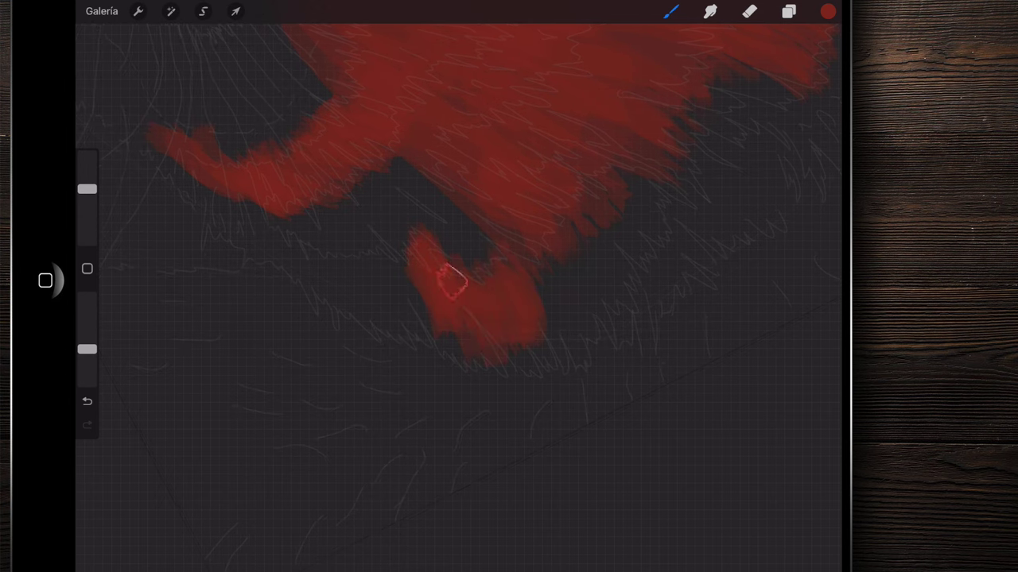
drag(370, 226, 413, 314)
drag(381, 256, 394, 326)
drag(346, 234, 354, 308)
drag(326, 254, 334, 303)
mouse_move(311, 238)
mouse_down()
mouse_move(310, 296)
mouse_move(275, 270)
mouse_up()
mouse_move(254, 221)
mouse_down()
mouse_move(252, 253)
mouse_move(212, 213)
mouse_move(204, 232)
mouse_up()
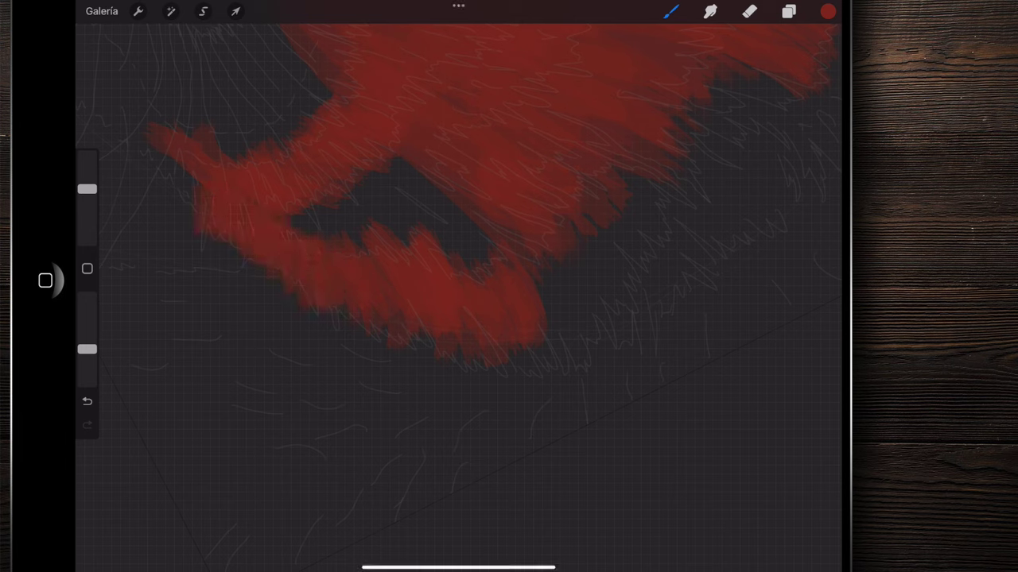
drag(401, 306, 421, 340)
drag(318, 239, 374, 199)
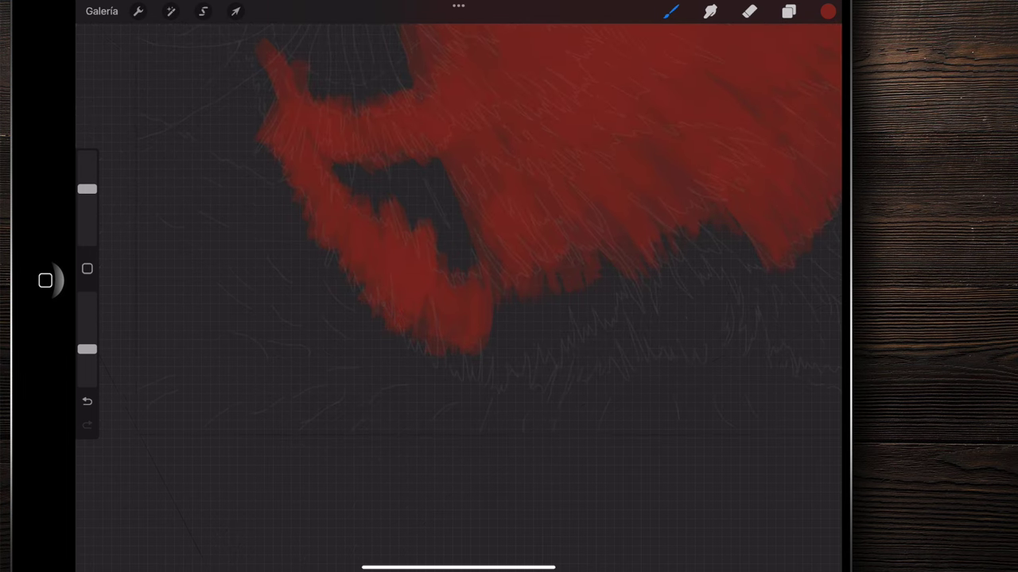
mouse_move(485, 373)
mouse_down()
mouse_move(495, 325)
mouse_move(517, 377)
mouse_up()
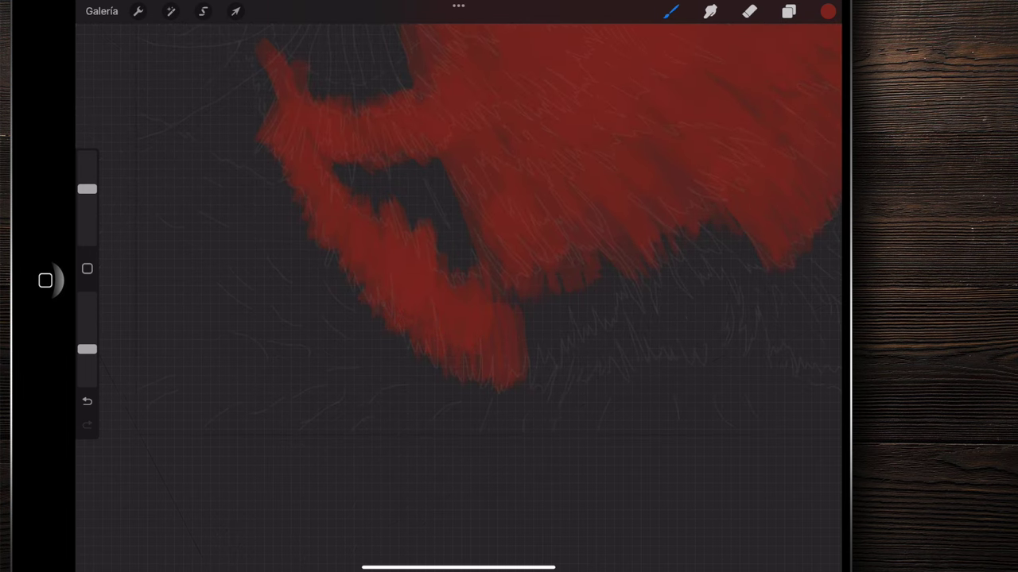
drag(556, 199, 334, 358)
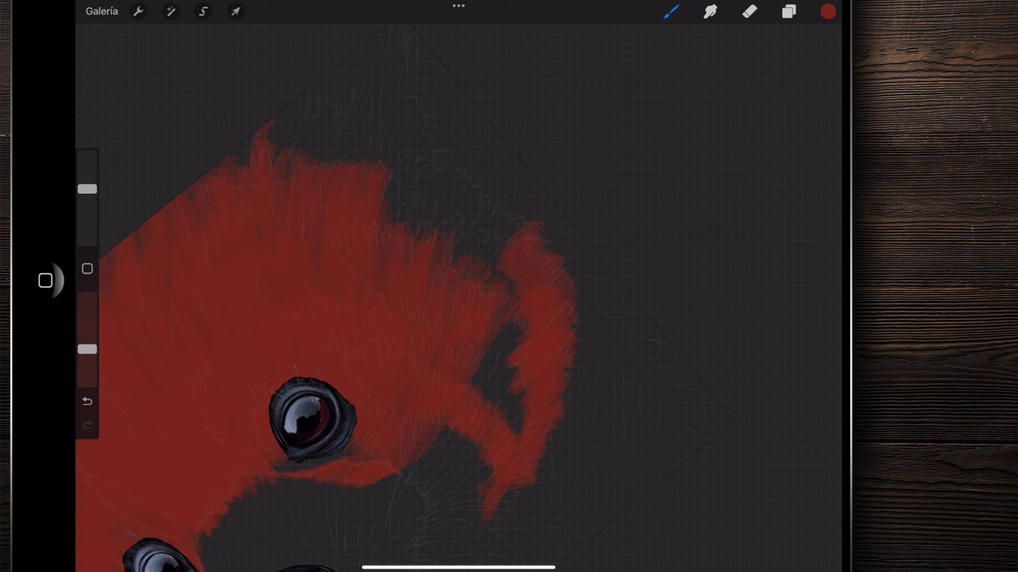
mouse_move(312, 419)
mouse_down()
mouse_move(239, 284)
mouse_move(330, 102)
mouse_up()
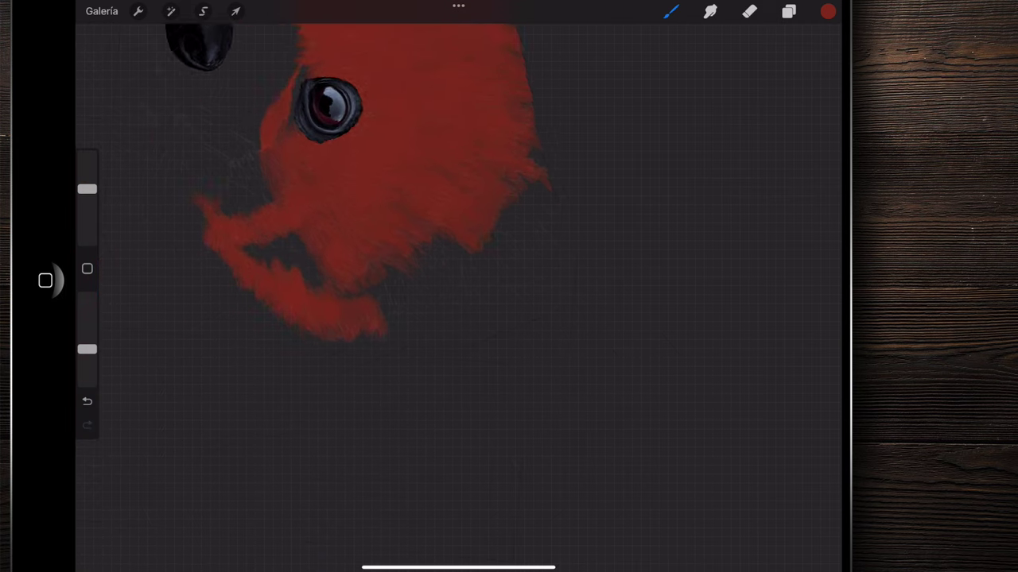
mouse_move(318, 334)
mouse_down()
mouse_move(318, 238)
mouse_move(318, 278)
mouse_up()
mouse_move(318, 328)
mouse_down()
mouse_move(370, 274)
mouse_move(384, 302)
mouse_up()
drag(367, 262, 401, 306)
drag(388, 244, 431, 314)
mouse_move(422, 238)
mouse_down()
mouse_move(465, 328)
mouse_move(481, 322)
mouse_up()
mouse_move(455, 232)
mouse_down()
mouse_move(497, 330)
mouse_move(512, 322)
mouse_up()
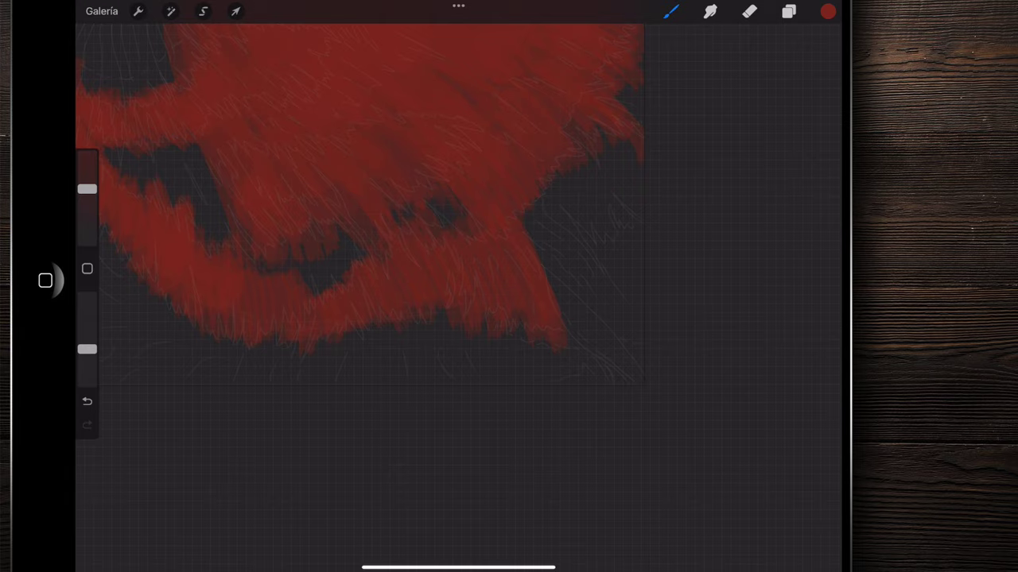
scroll(302, 286, down, 5)
scroll(457, 398, up, 5)
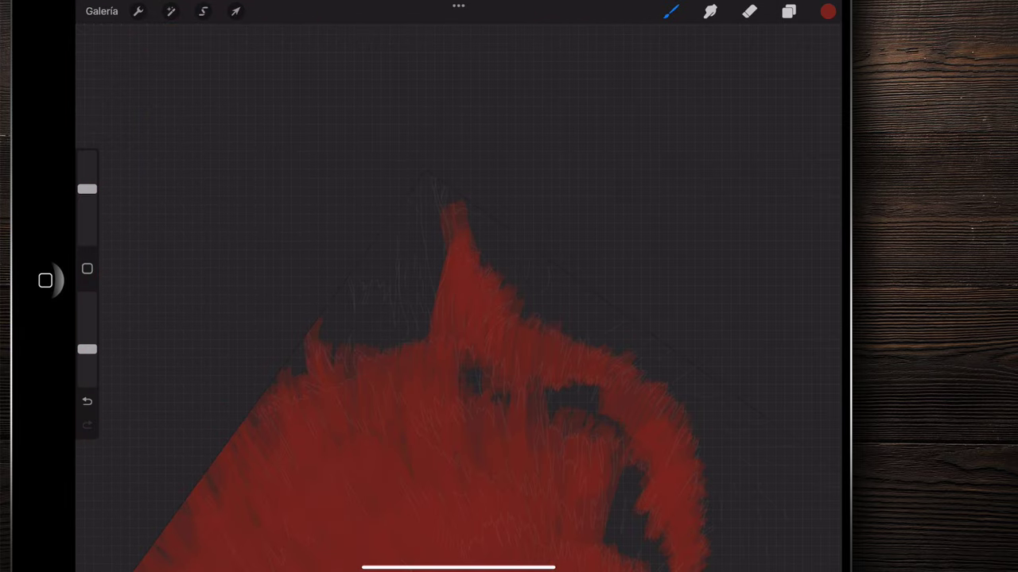
scroll(458, 358, down, 2)
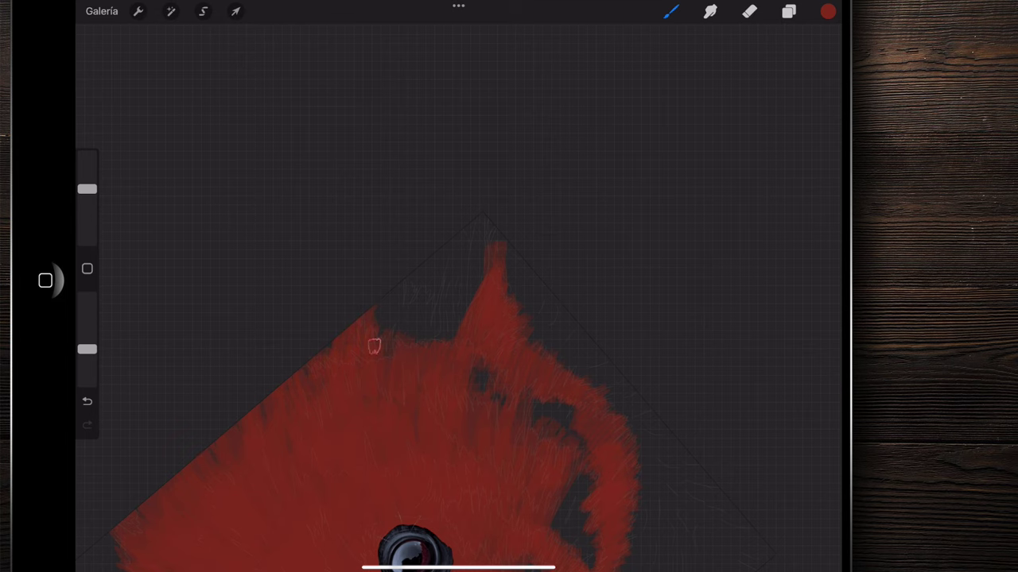
scroll(458, 358, up, 1)
scroll(458, 358, down, 5)
scroll(458, 358, up, 4)
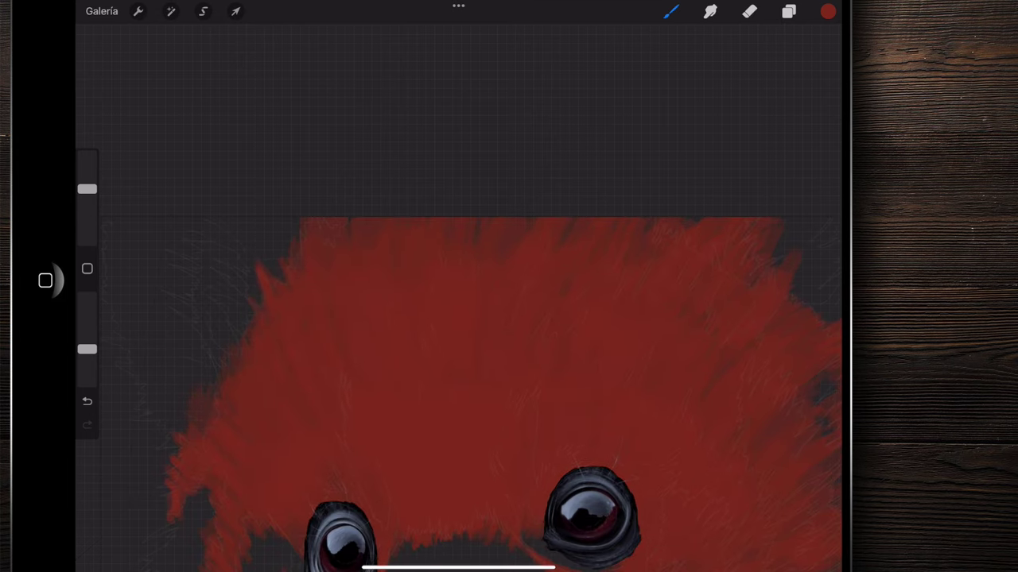
scroll(458, 318, down, 3)
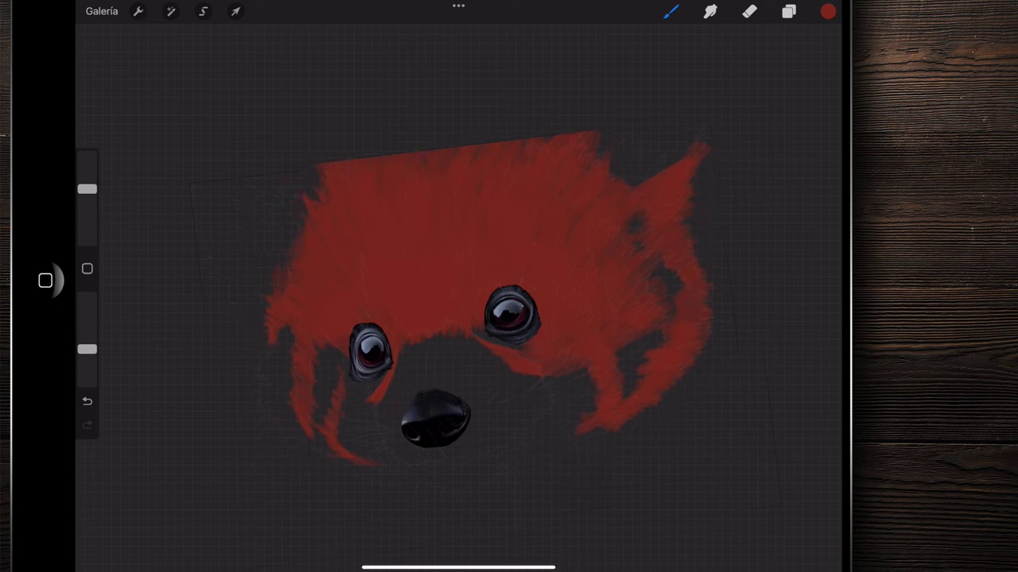
scroll(493, 238, down, 2)
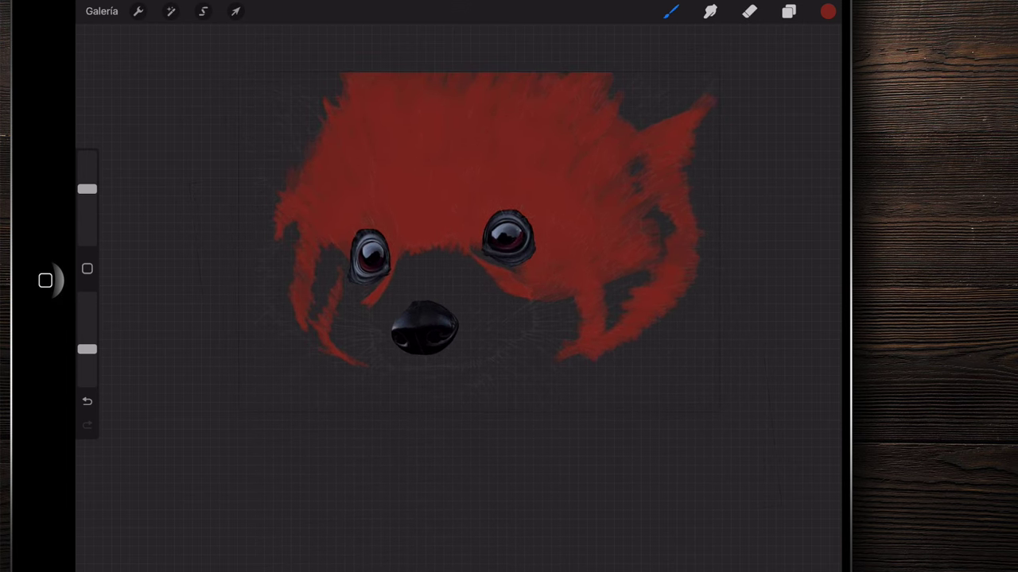
scroll(477, 262, up, 3)
scroll(477, 263, up, 2)
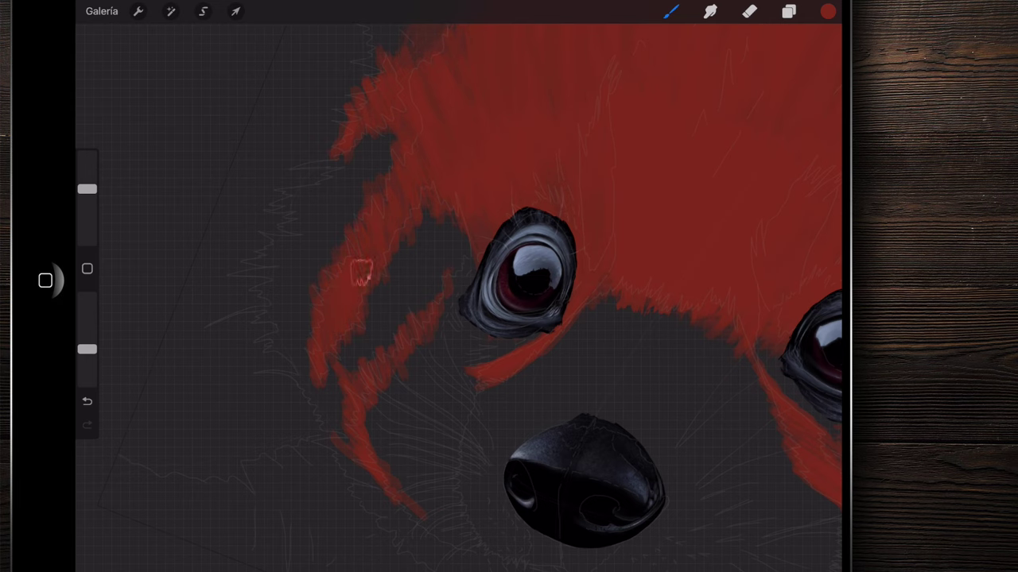
scroll(458, 287, down, 2)
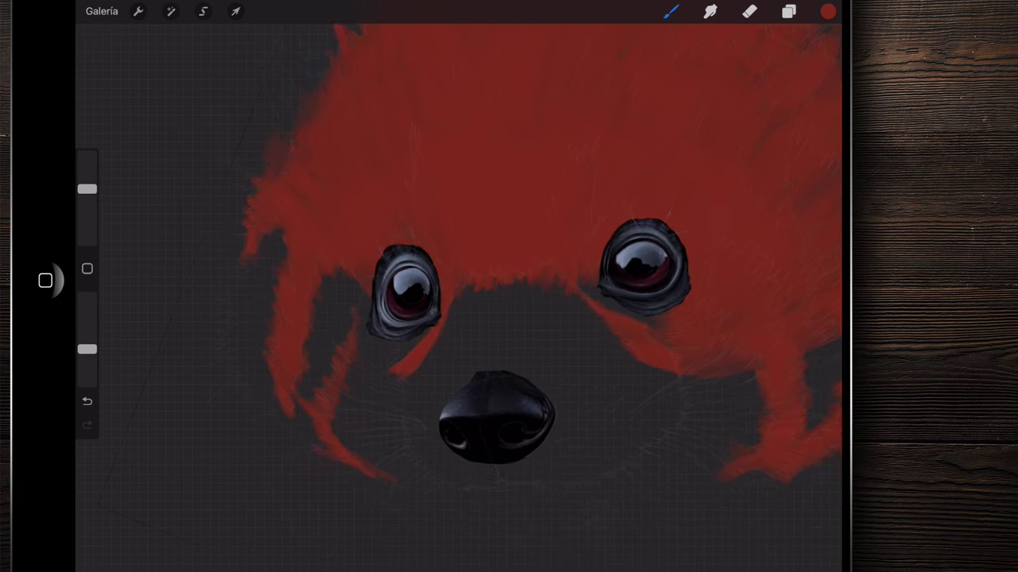
- Pick near-white from the palette and set the brush size to 18%
click(828, 11)
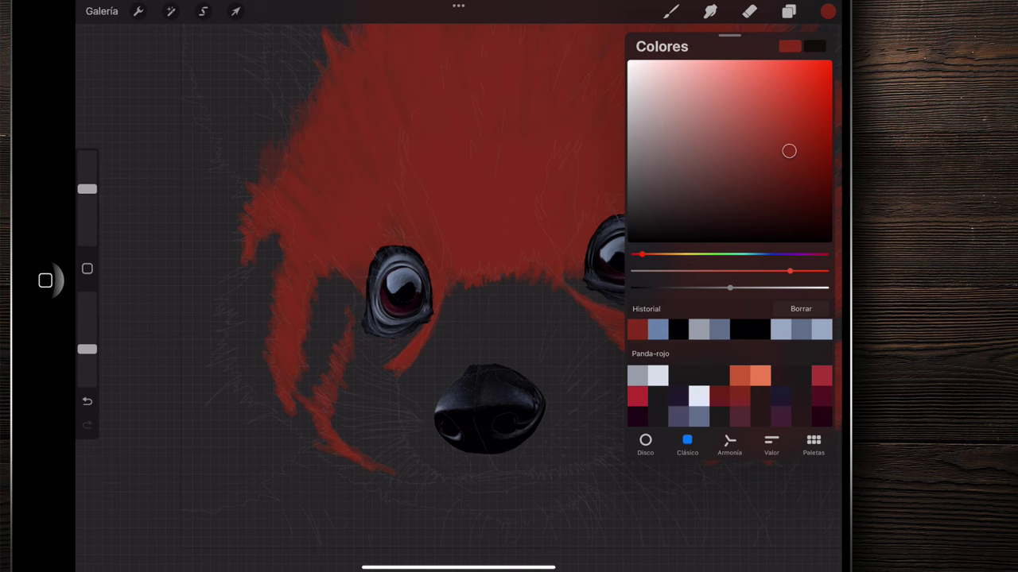
click(698, 395)
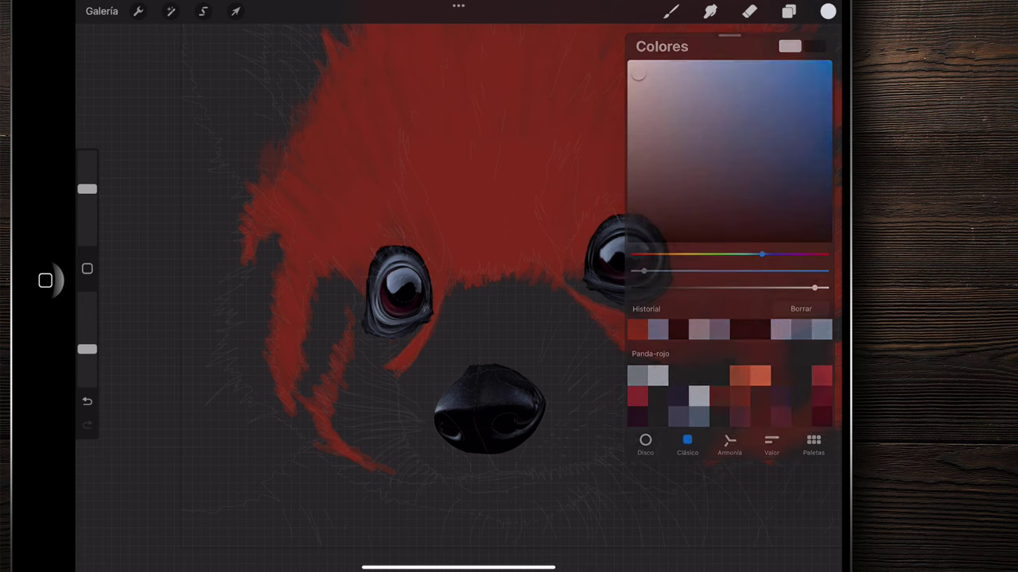
scroll(588, 294, up, 3)
drag(310, 326, 333, 370)
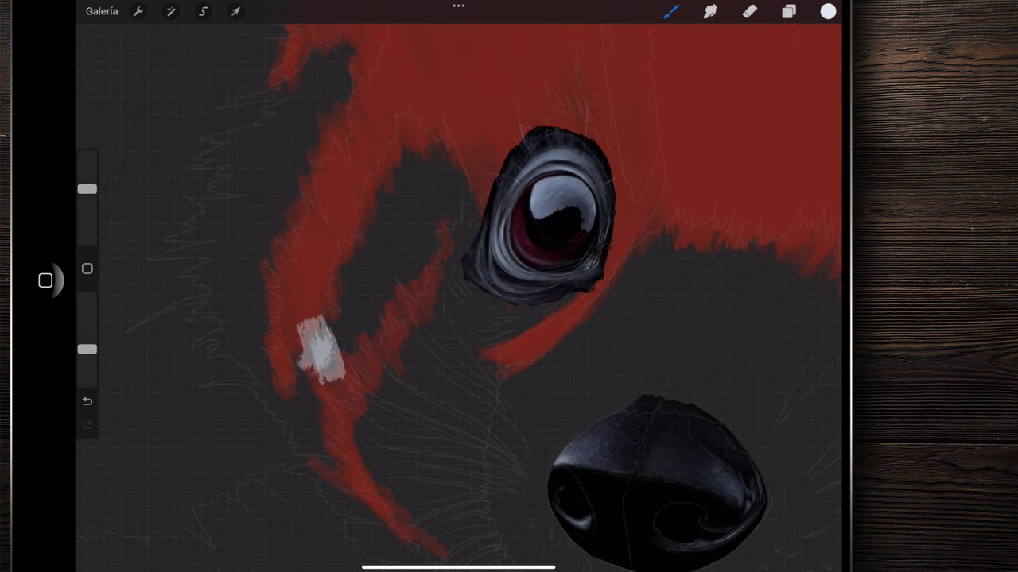
- Paint a white fur patch on the left cheek, building it up toward the eye
drag(87, 189, 87, 202)
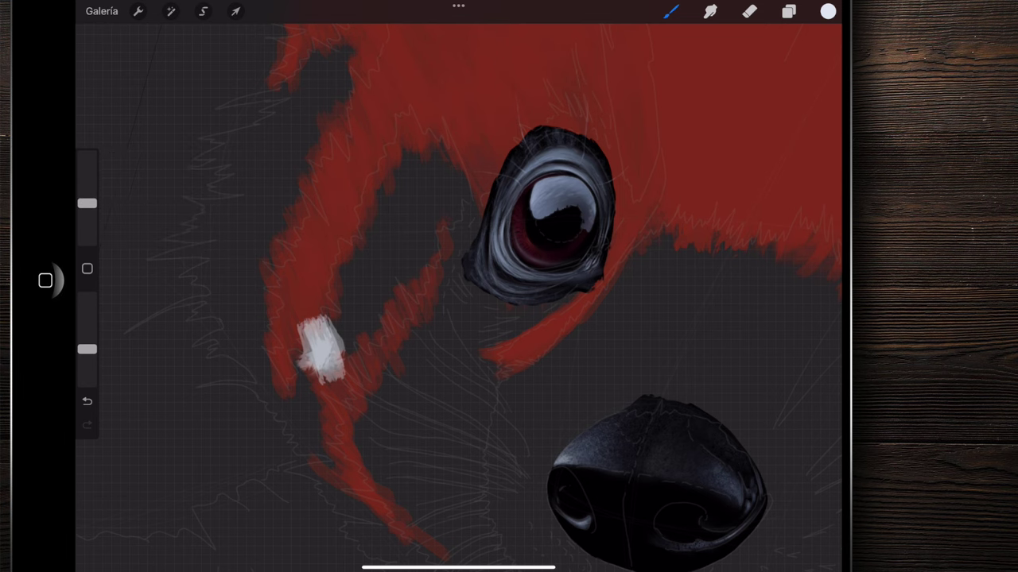
scroll(458, 302, down, 3)
mouse_move(340, 389)
mouse_down()
mouse_move(350, 342)
mouse_move(353, 377)
mouse_up()
mouse_move(350, 314)
mouse_down()
mouse_move(338, 389)
mouse_move(358, 306)
mouse_up()
mouse_move(362, 362)
mouse_down()
mouse_move(370, 282)
mouse_move(382, 266)
mouse_up()
mouse_move(369, 342)
mouse_down()
mouse_move(391, 246)
mouse_move(396, 303)
mouse_move(394, 231)
mouse_up()
drag(397, 327, 403, 223)
mouse_move(405, 310)
mouse_down()
mouse_move(410, 217)
mouse_move(390, 206)
mouse_up()
drag(383, 340, 391, 227)
mouse_move(410, 295)
mouse_down()
mouse_move(413, 208)
mouse_move(430, 217)
mouse_up()
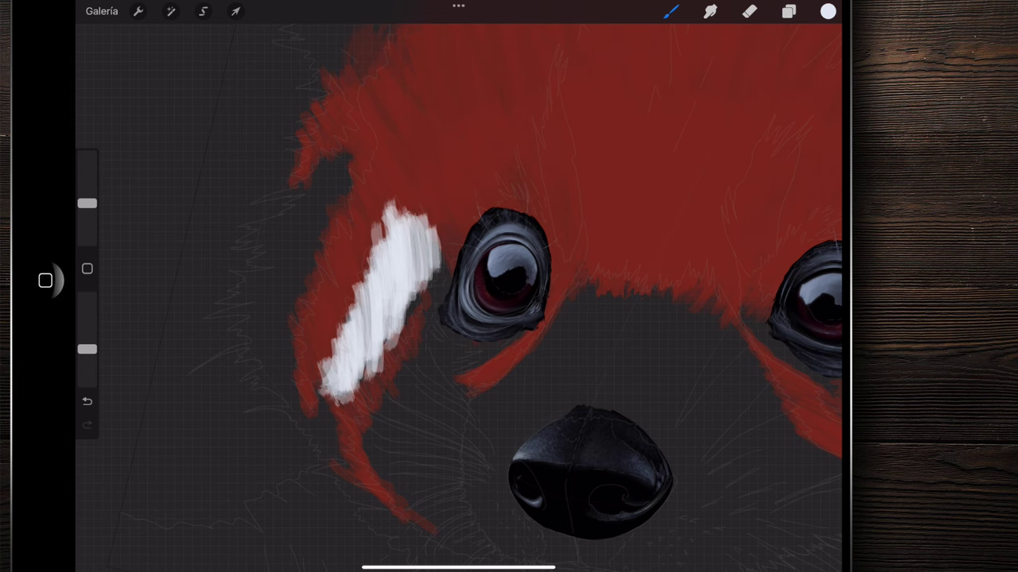
drag(446, 278, 446, 237)
- Lay a bright, wide white brow stripe above the left eye
scroll(458, 287, down, 5)
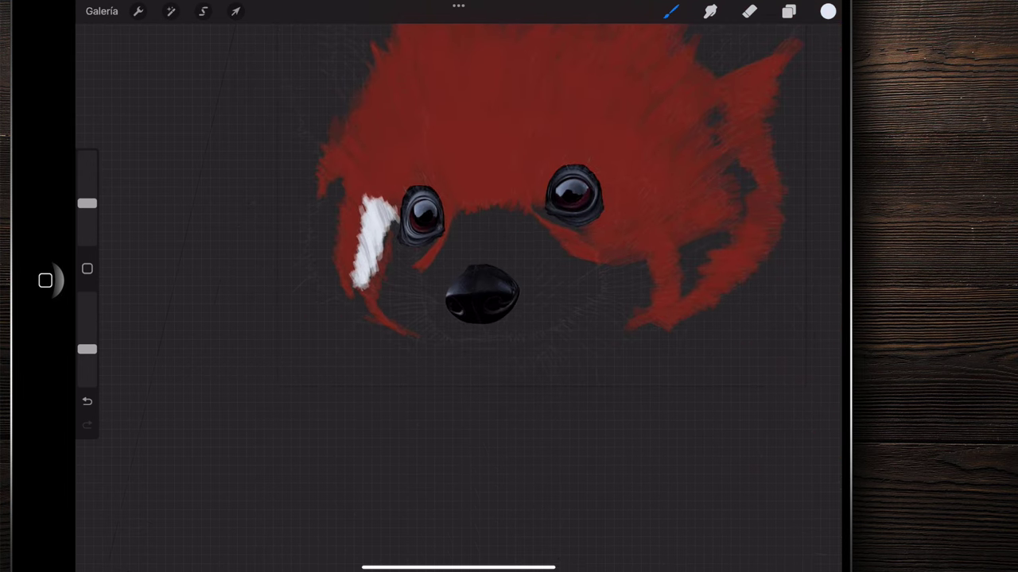
scroll(445, 318, up, 3)
scroll(413, 381, up, 5)
scroll(458, 318, up, 2)
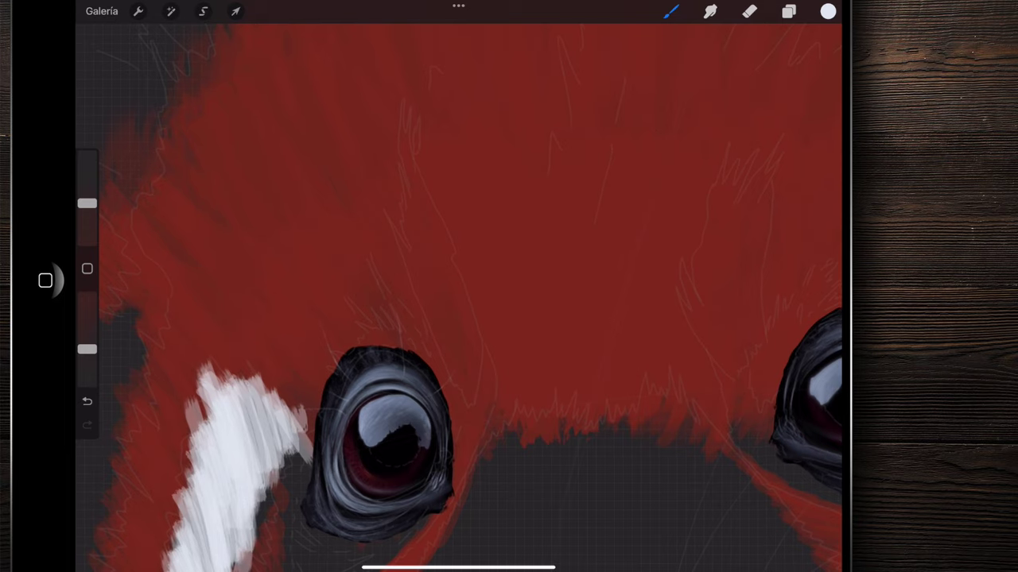
drag(430, 269, 459, 362)
mouse_move(413, 232)
mouse_down()
mouse_move(461, 362)
mouse_move(477, 367)
mouse_up()
drag(425, 208, 481, 372)
drag(434, 226, 481, 374)
drag(446, 282, 485, 413)
drag(469, 326, 461, 390)
- Extend the white brow stripe upward and brush over it again
scroll(466, 336, up, 2)
drag(433, 290, 453, 361)
drag(426, 266, 457, 350)
drag(417, 243, 469, 350)
drag(413, 214, 443, 296)
drag(439, 259, 477, 362)
drag(421, 278, 465, 421)
scroll(458, 318, down, 3)
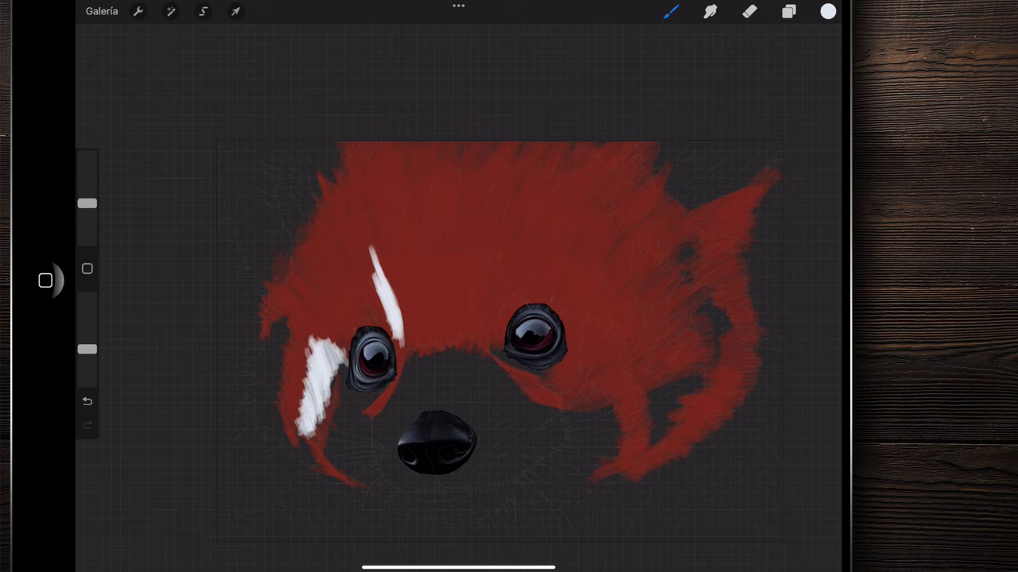
scroll(334, 230, down, 5)
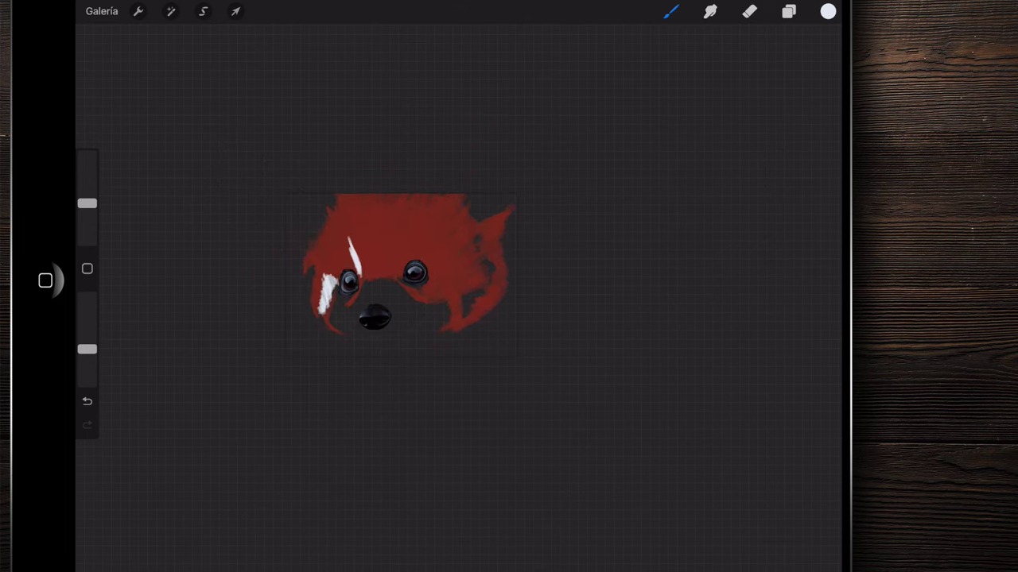
scroll(405, 271, up, 5)
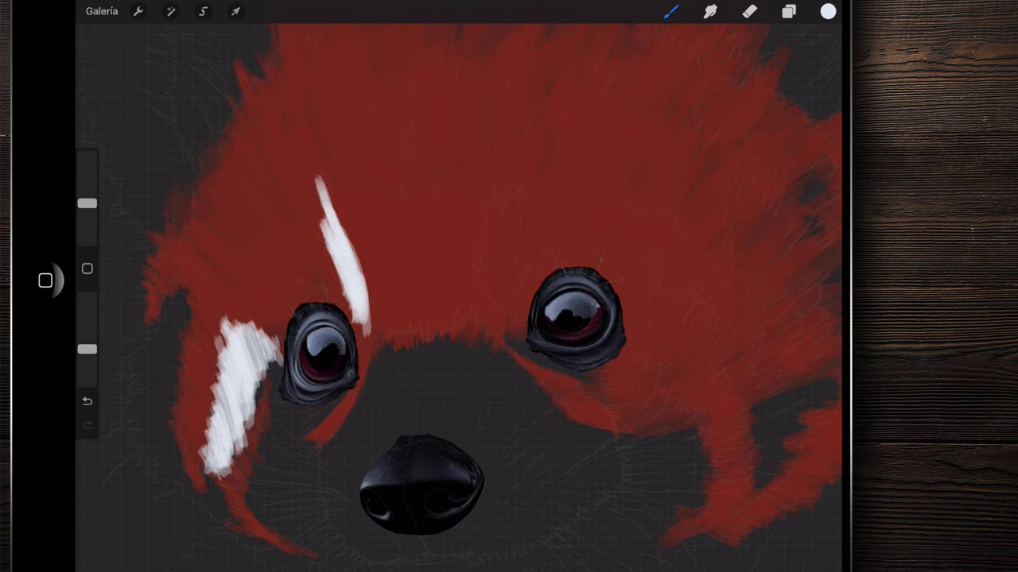
scroll(458, 318, up, 3)
scroll(458, 318, down, 5)
scroll(458, 318, up, 5)
scroll(458, 318, down, 1)
scroll(458, 318, up, 2)
scroll(458, 318, up, 2)
scroll(458, 318, up, 2)
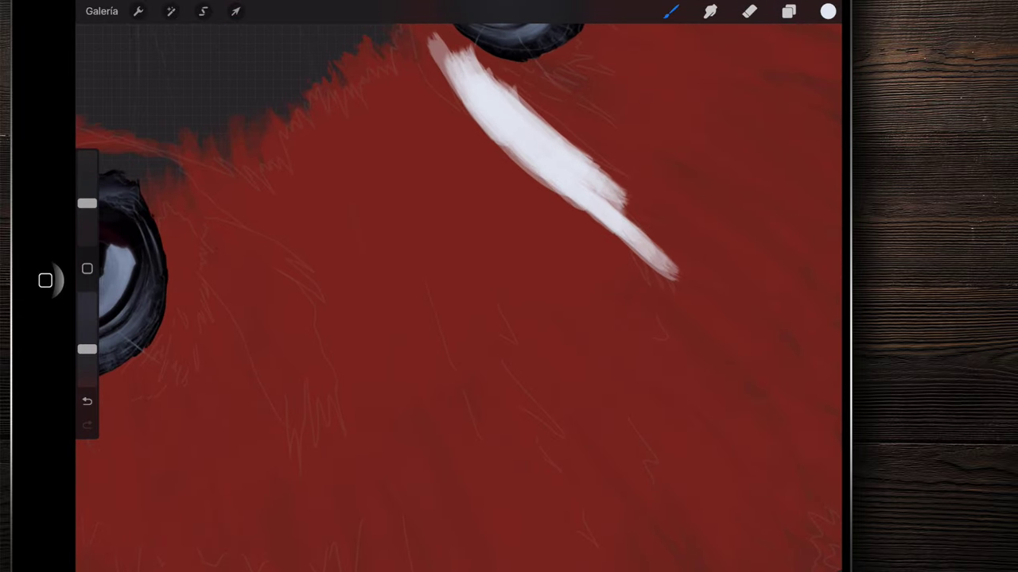
scroll(458, 286, up, 1)
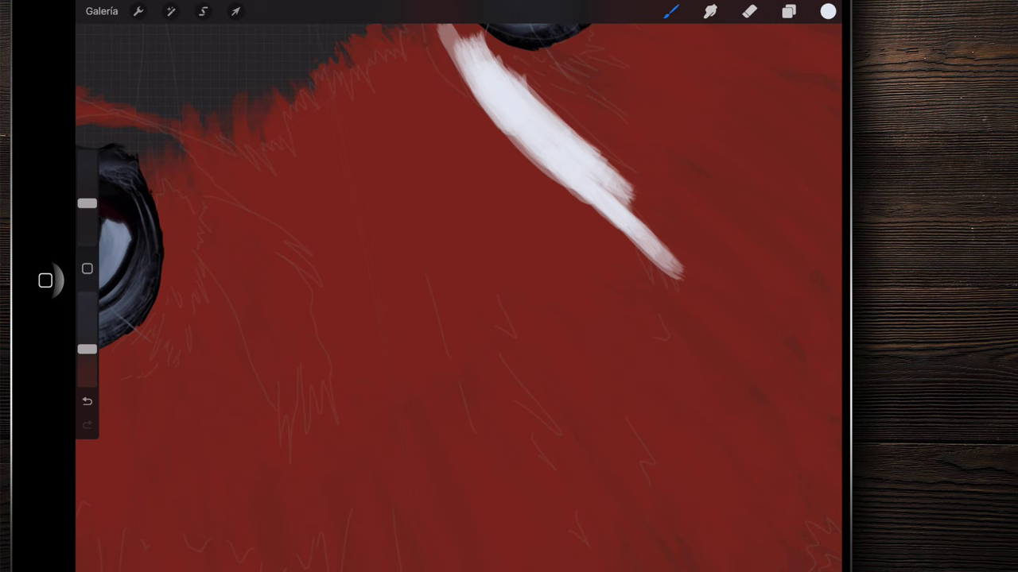
scroll(458, 286, down, 1)
- Sample the red fur colour, then choose a darker crimson for fur detail
click(374, 218)
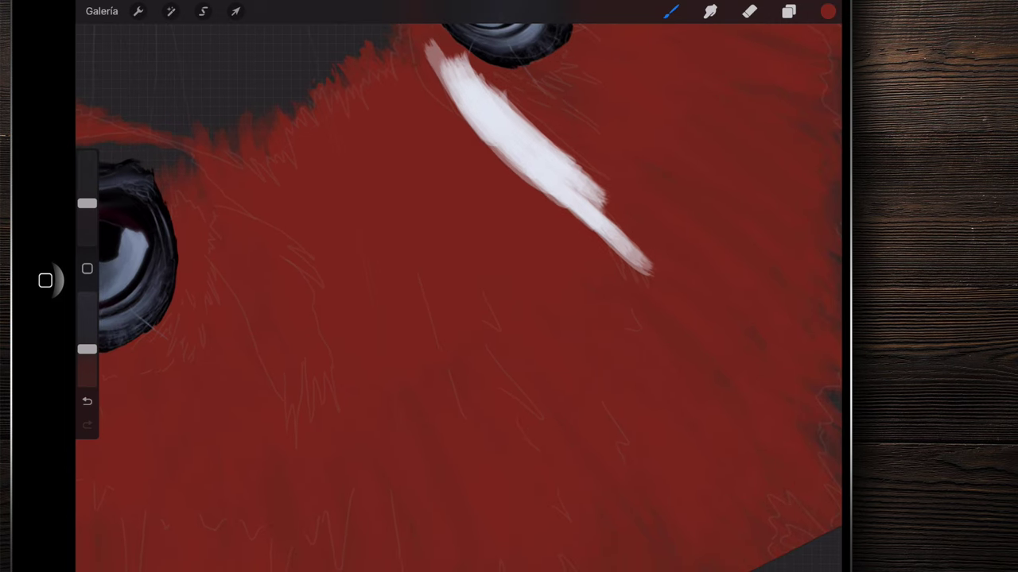
click(827, 11)
click(821, 396)
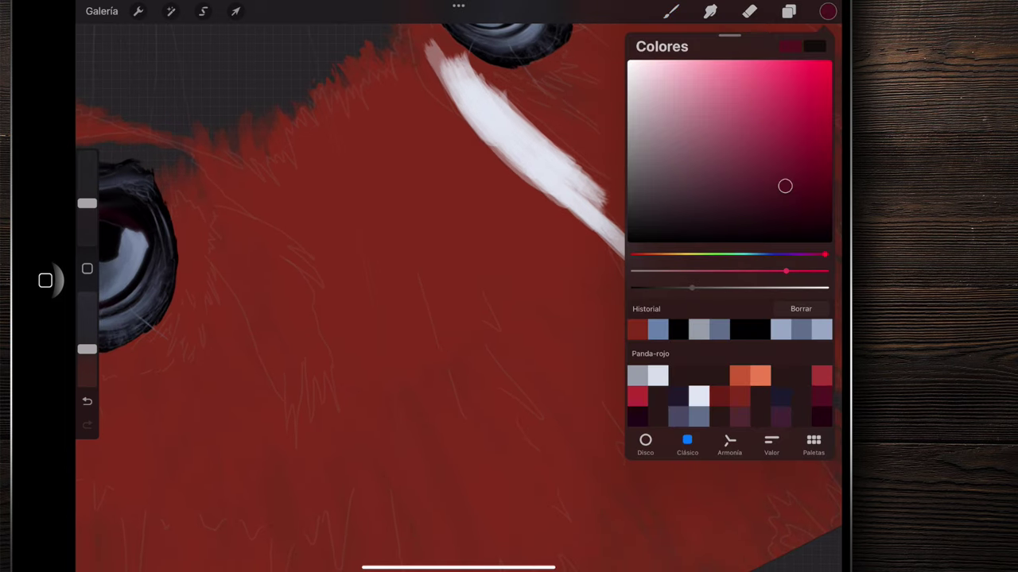
- Set up Pincel plano, undo a test stroke, and lower brush opacity to 15%
click(670, 11)
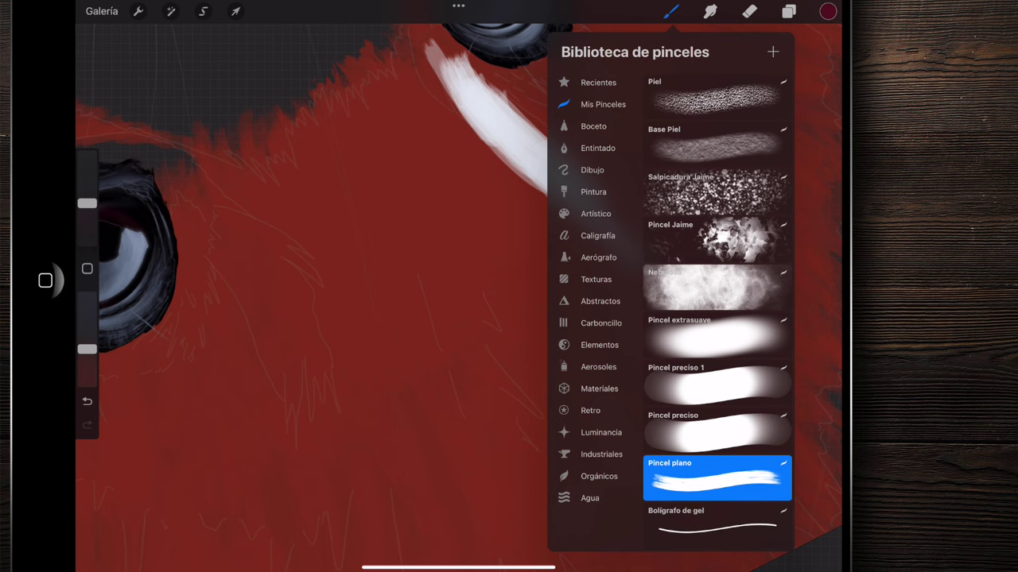
drag(87, 203, 86, 212)
scroll(458, 294, down, 3)
drag(367, 210, 377, 287)
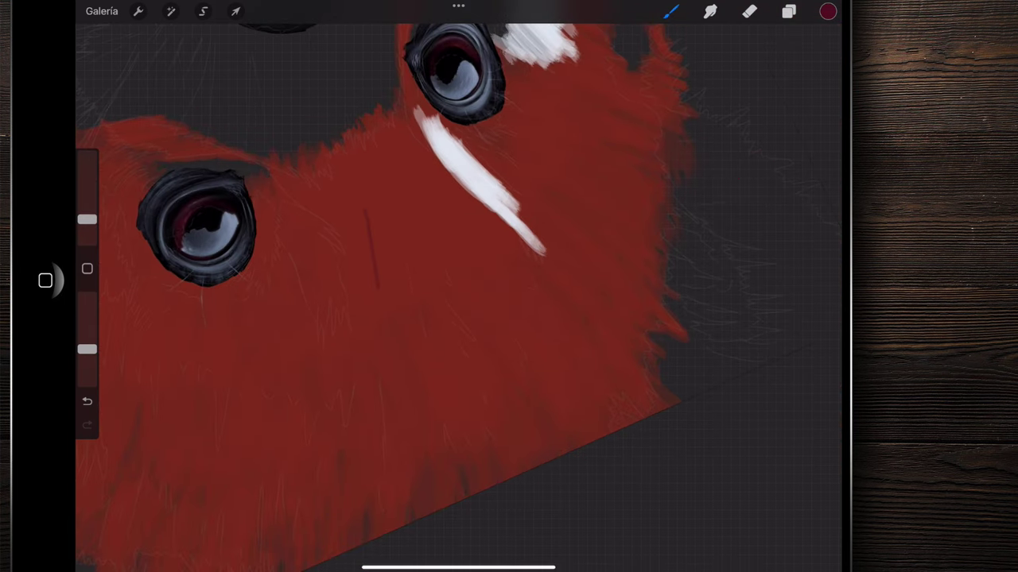
key(ctrl+z)
key(ctrl+z)
drag(86, 349, 87, 370)
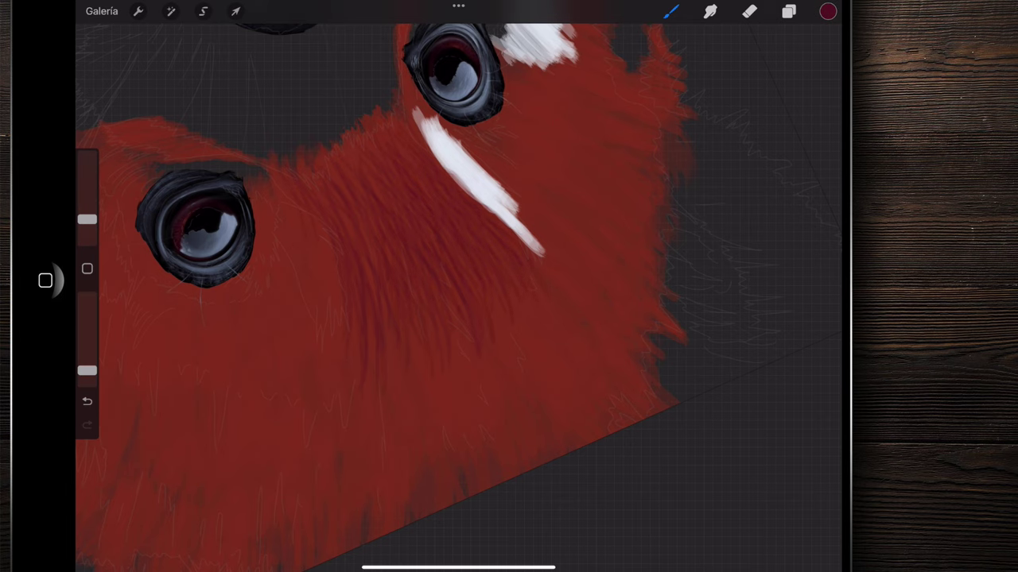
scroll(458, 286, down, 5)
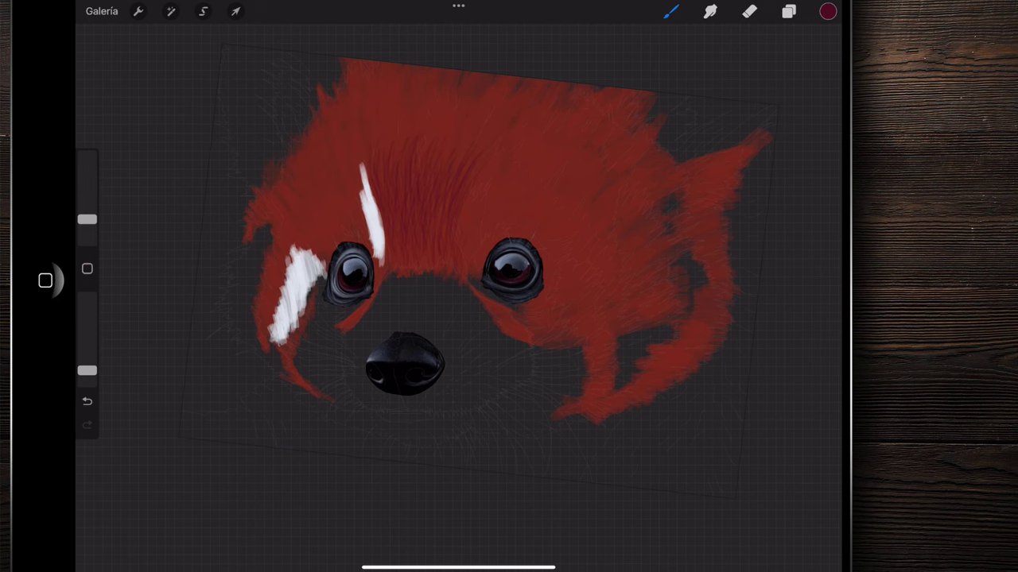
- Choose the orange Panda-rojo swatch and shrink the brush to 3% size
scroll(457, 286, up, 5)
click(828, 12)
click(740, 375)
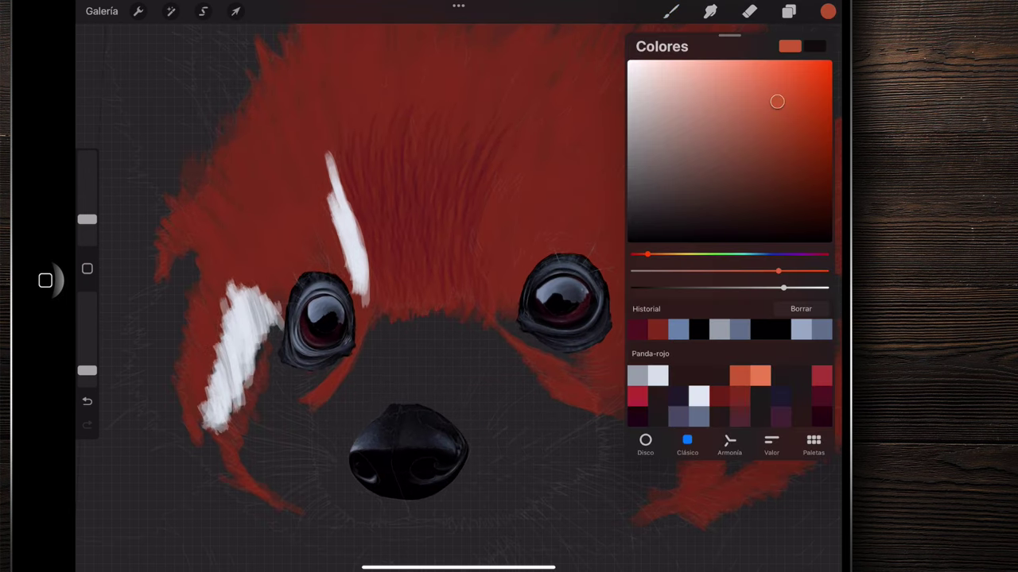
click(670, 11)
drag(87, 220, 86, 233)
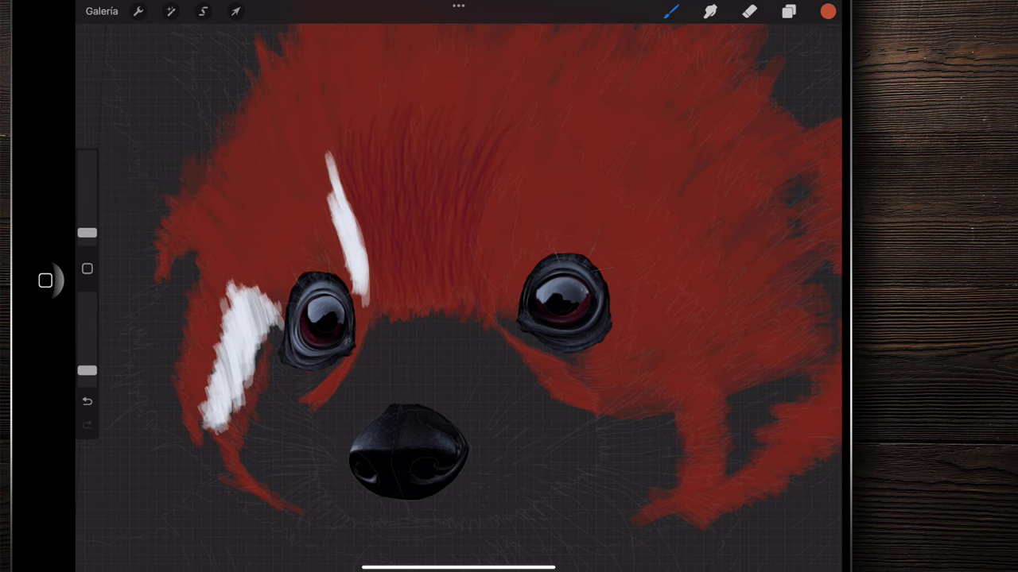
scroll(458, 286, up, 3)
scroll(458, 286, up, 3)
scroll(458, 286, up, 2)
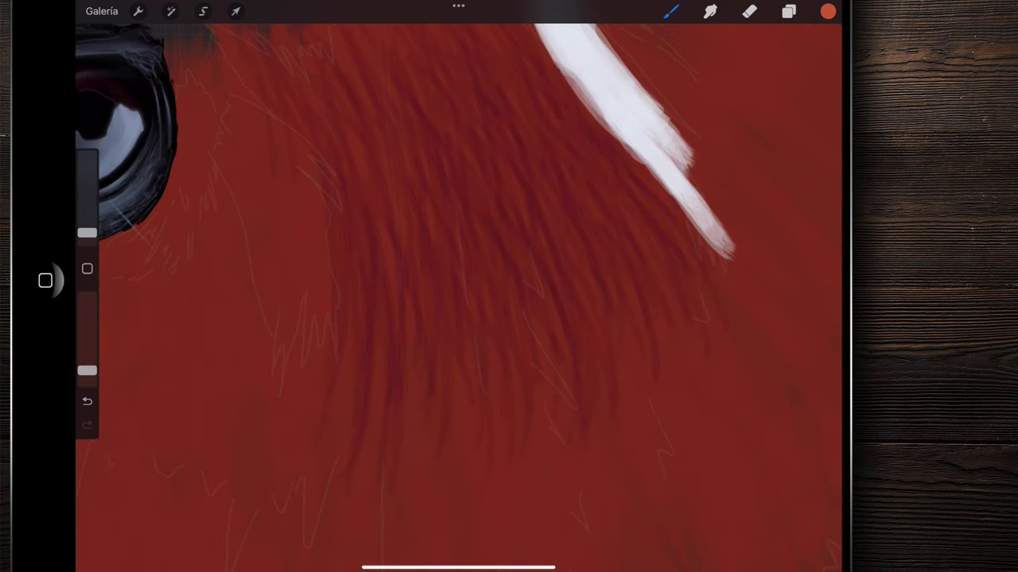
scroll(458, 286, down, 2)
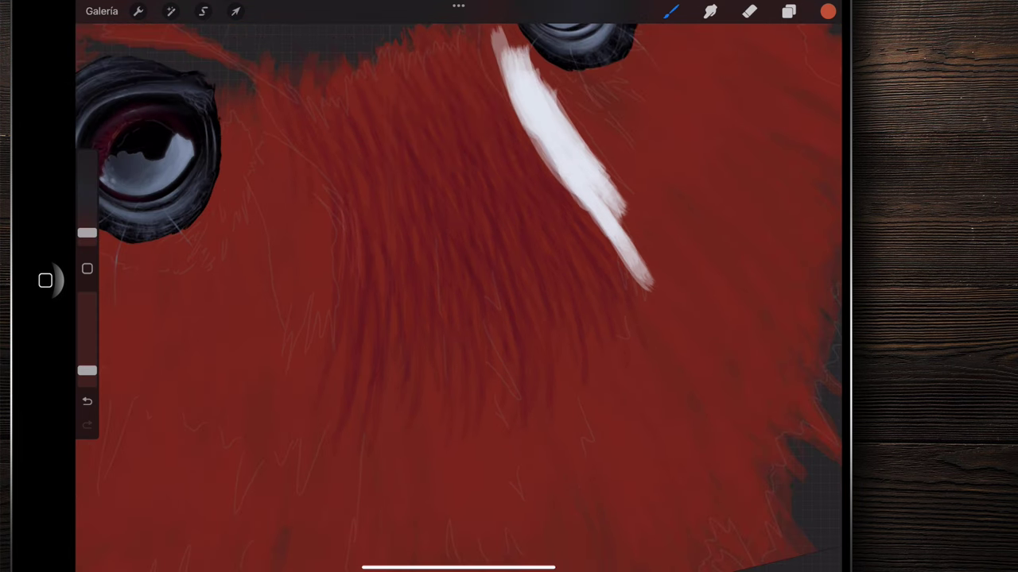
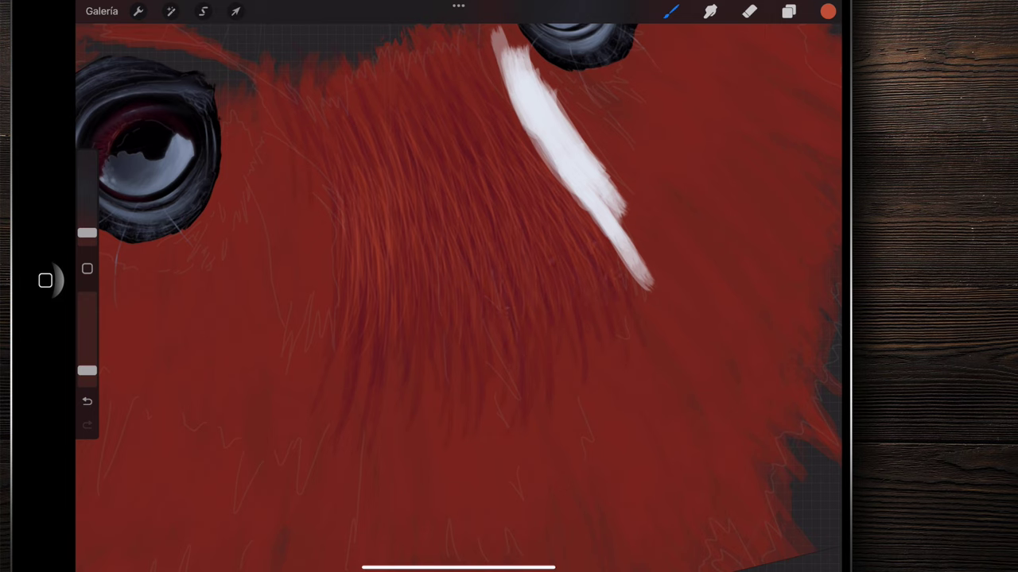
- Zoom around the forehead fur near the eyes, then bring up the colour picker
scroll(458, 239, up, 5)
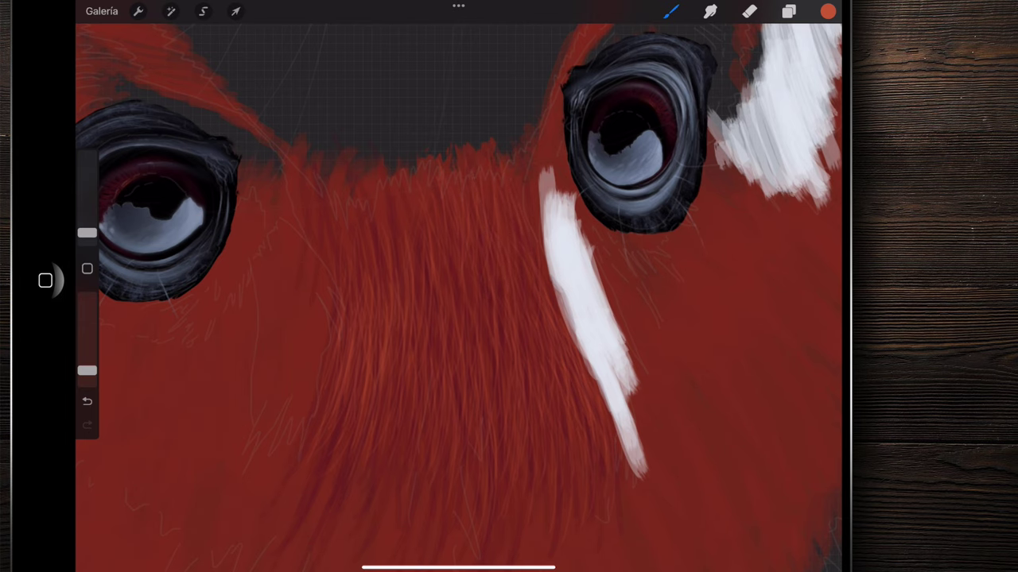
scroll(459, 294, up, 1)
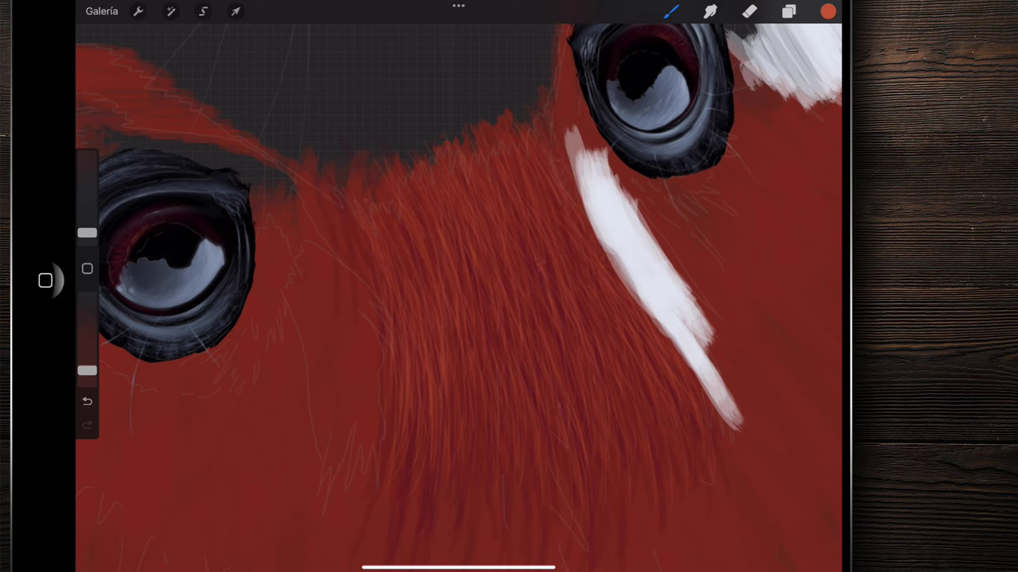
scroll(458, 286, down, 10)
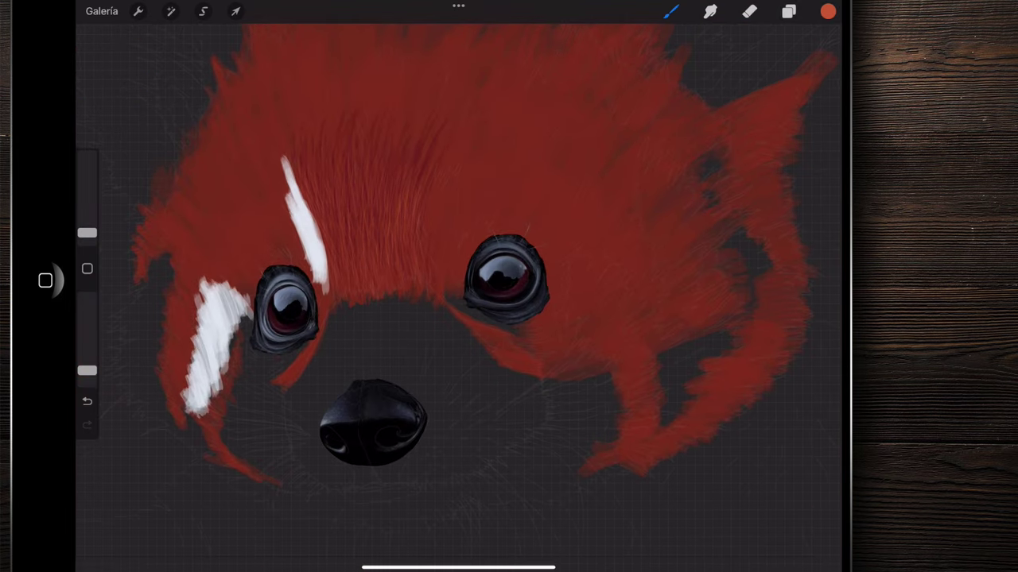
scroll(310, 230, up, 10)
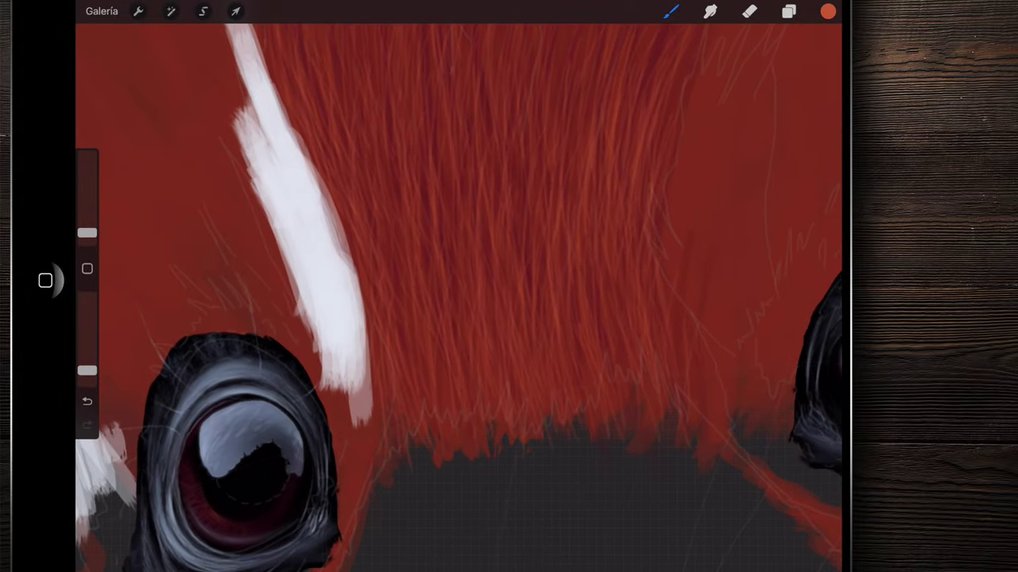
scroll(461, 239, up, 5)
scroll(461, 239, up, 3)
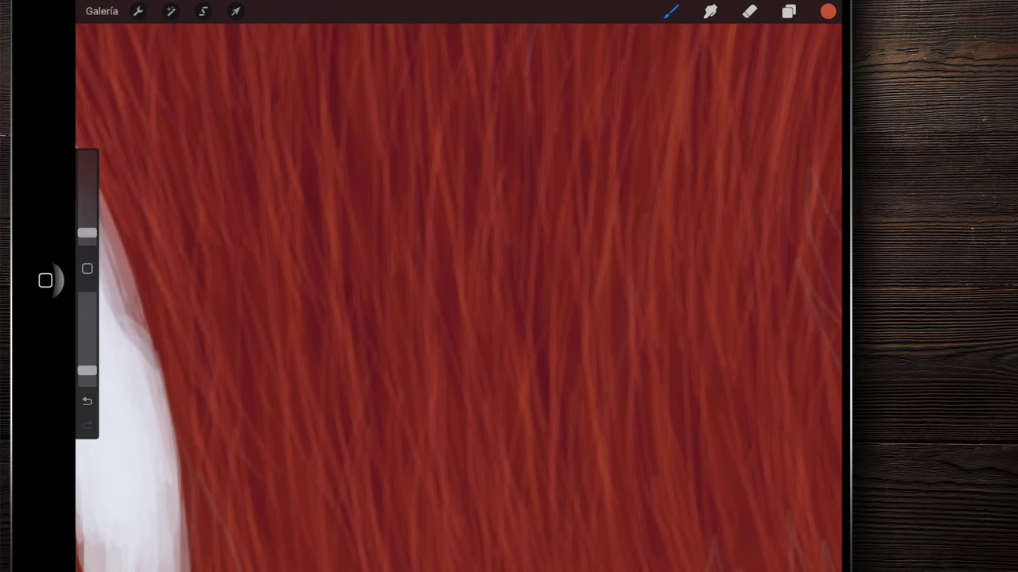
scroll(458, 286, down, 5)
click(828, 11)
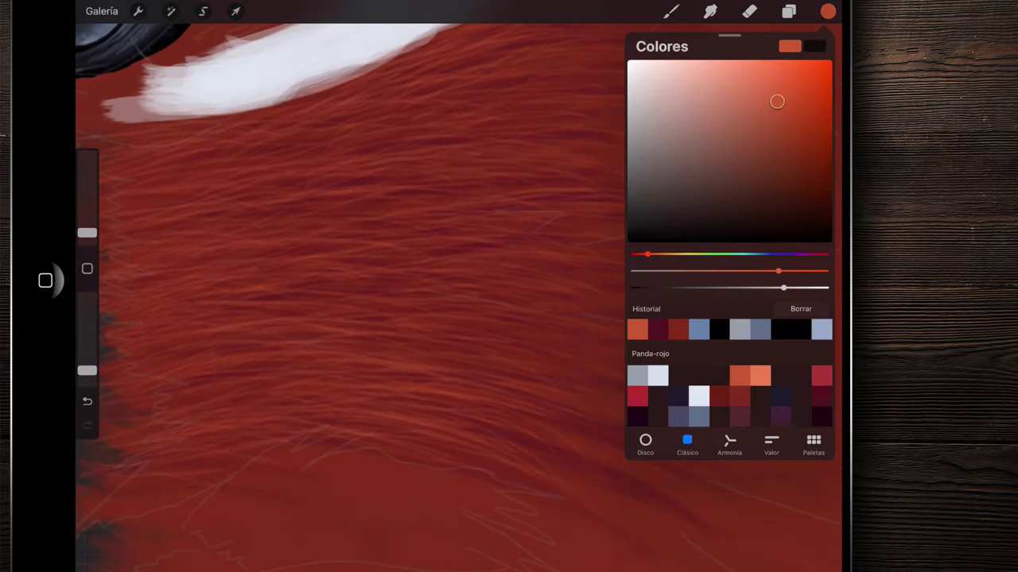
- Pick a brighter, more saturated orange-red and make the brush slightly smaller
mouse_move(777, 98)
mouse_down()
mouse_move(811, 84)
mouse_move(823, 60)
mouse_up()
click(670, 11)
scroll(458, 286, up, 3)
scroll(458, 286, up, 3)
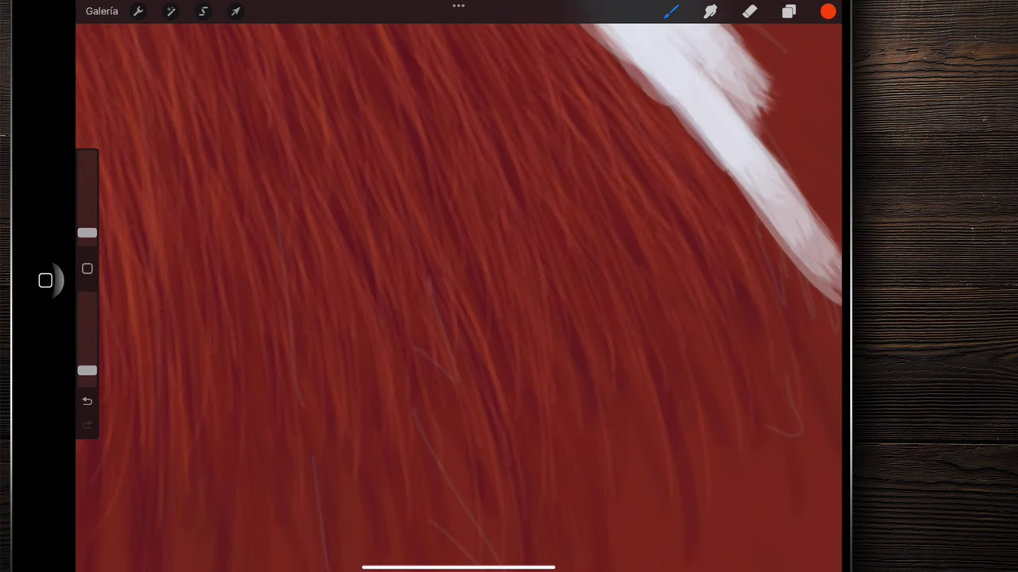
drag(87, 233, 87, 240)
- Pan and zoom around the forehead to review the orange-red strands between the eyes
scroll(458, 286, right, 3)
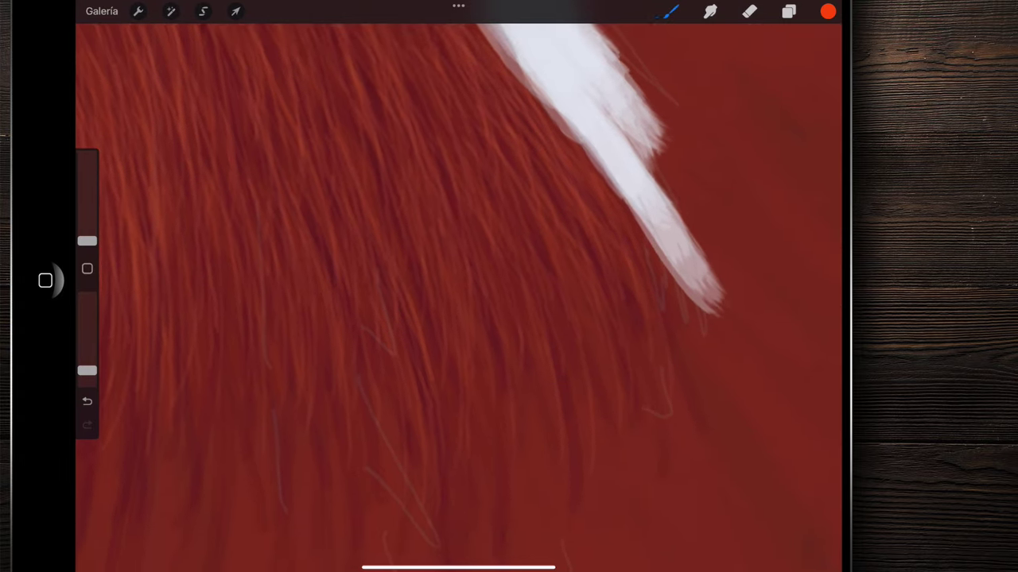
scroll(458, 286, left, 2)
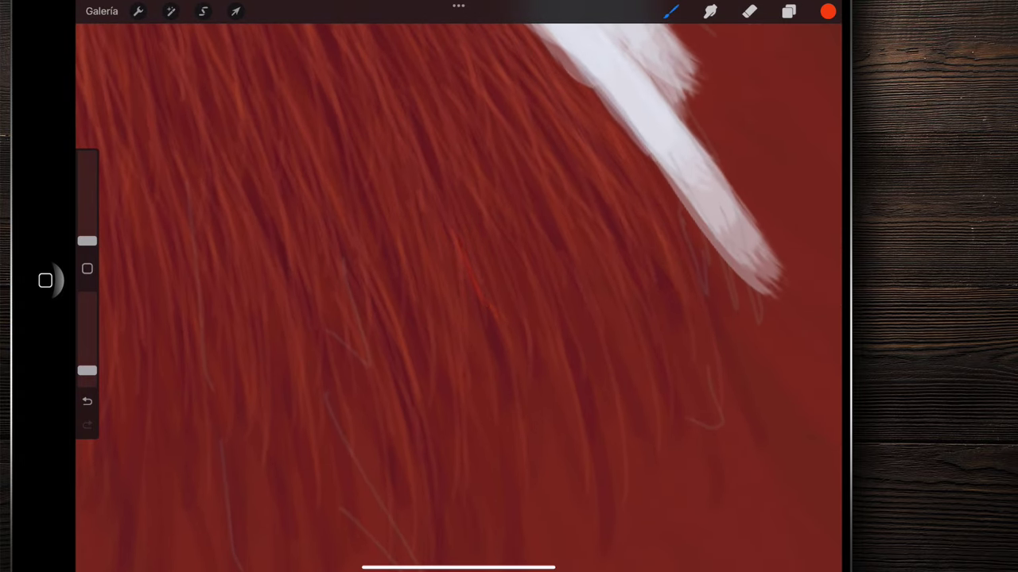
scroll(458, 286, down, 3)
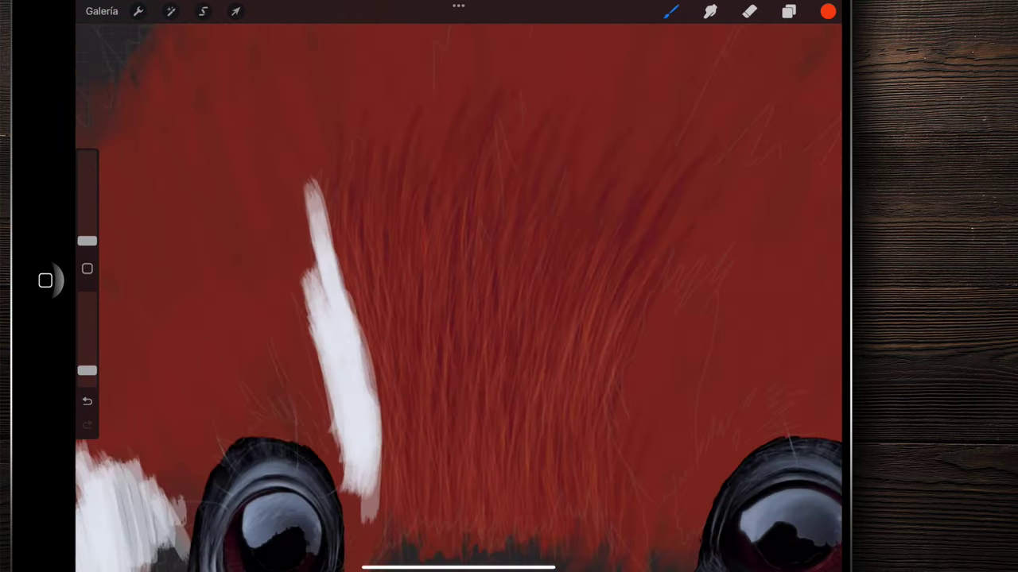
scroll(457, 286, down, 1)
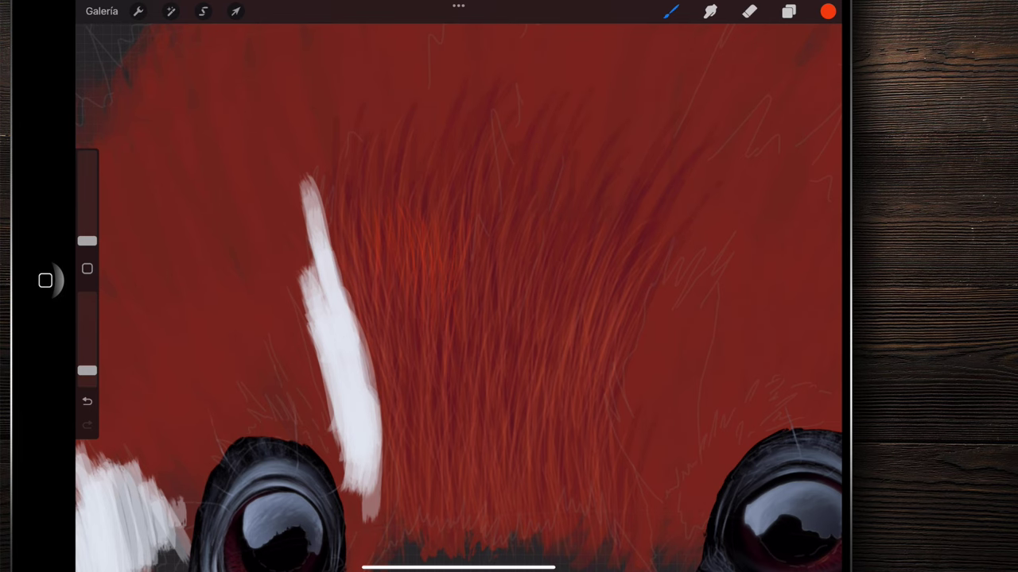
scroll(458, 294, up, 5)
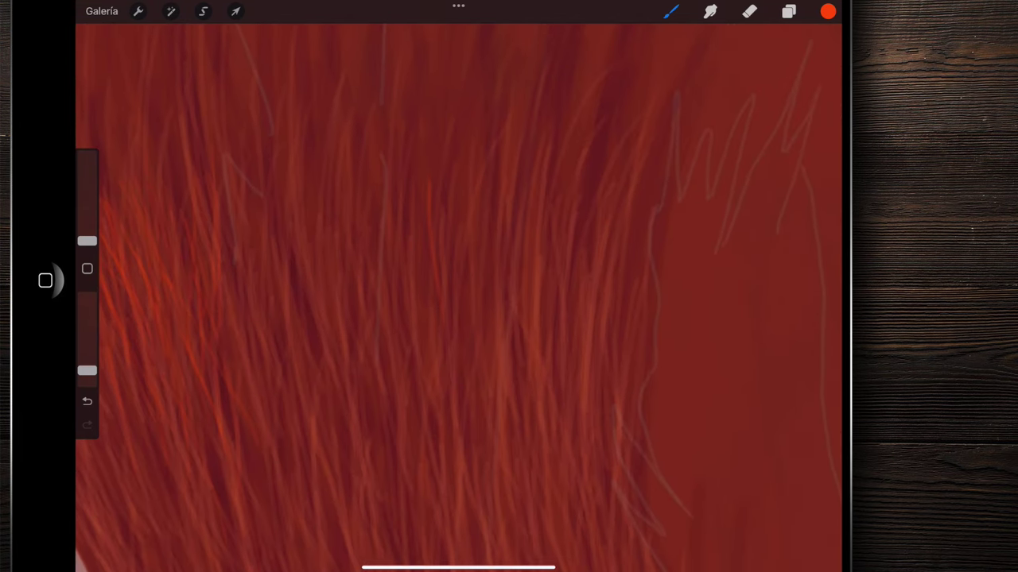
scroll(457, 294, down, 5)
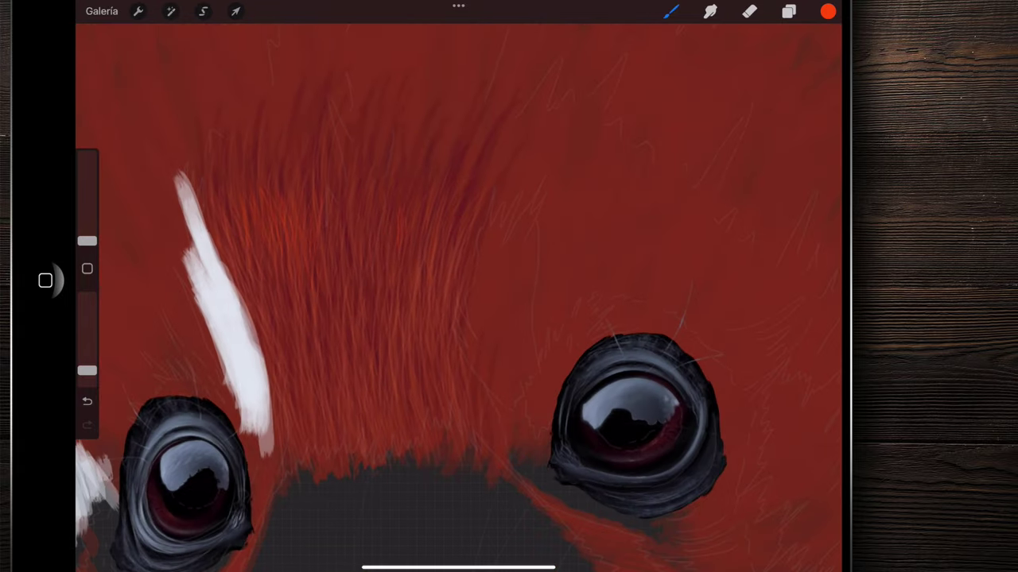
scroll(458, 294, up, 2)
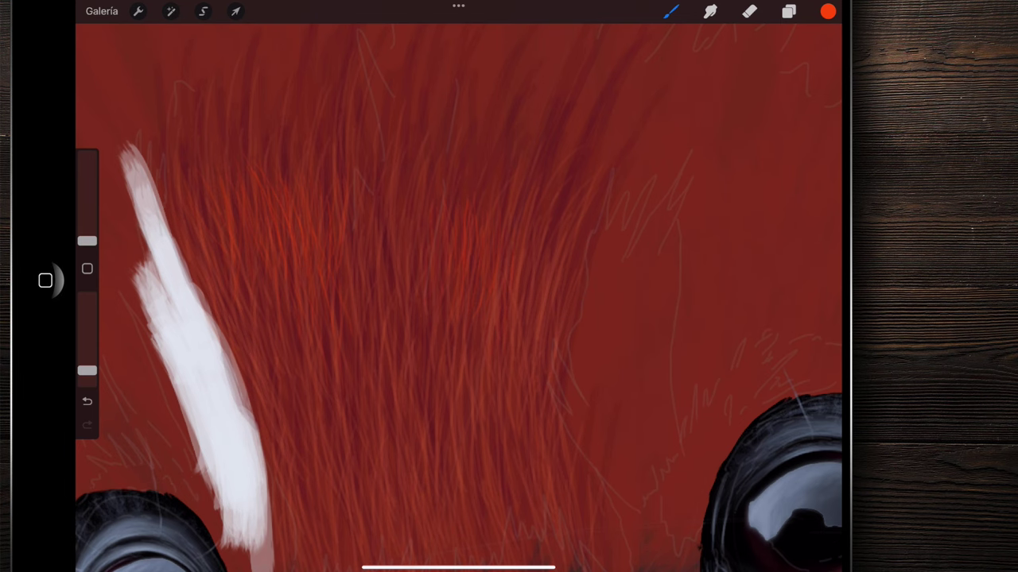
scroll(458, 318, down, 2)
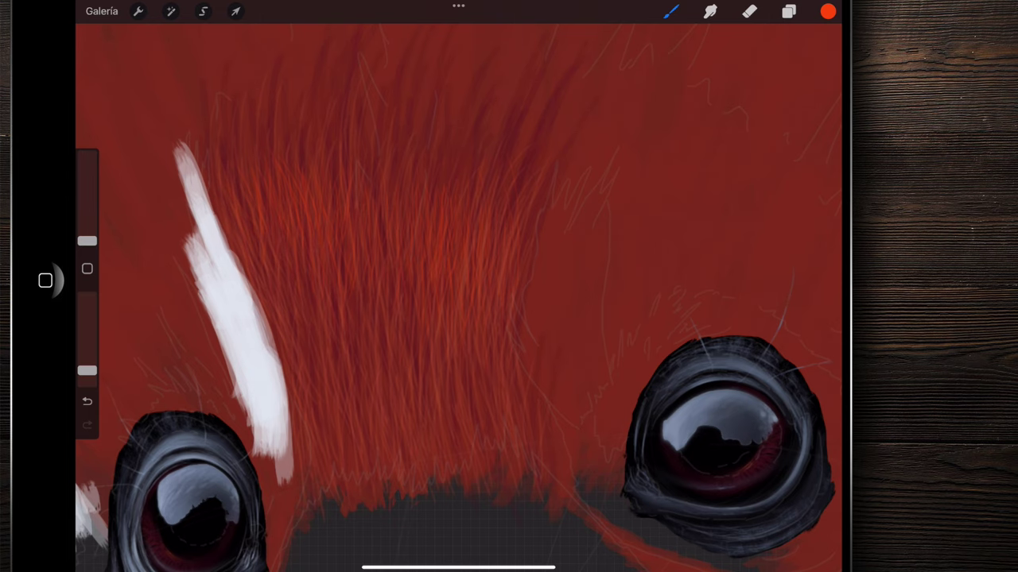
scroll(459, 297, down, 5)
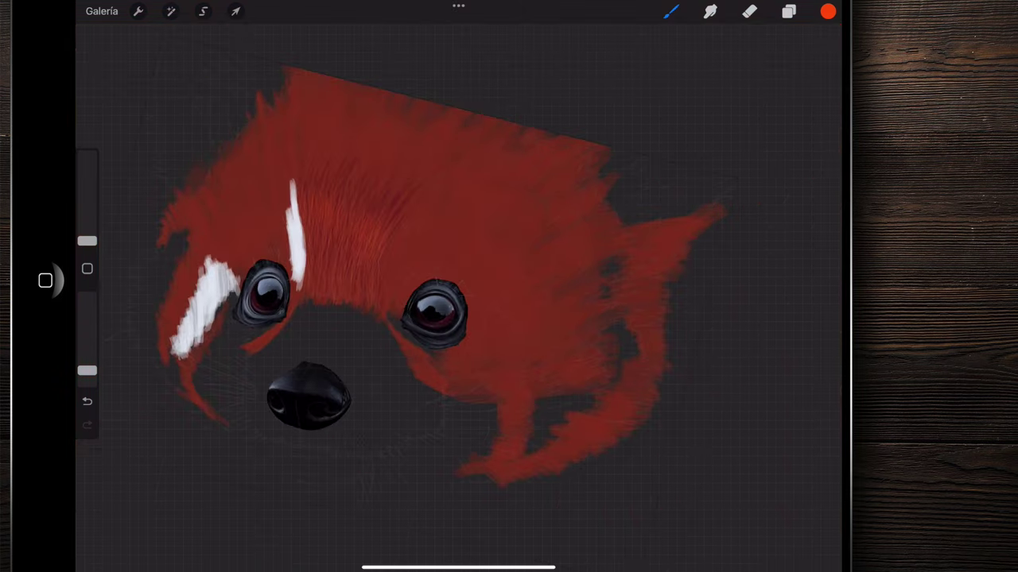
scroll(300, 297, up, 2)
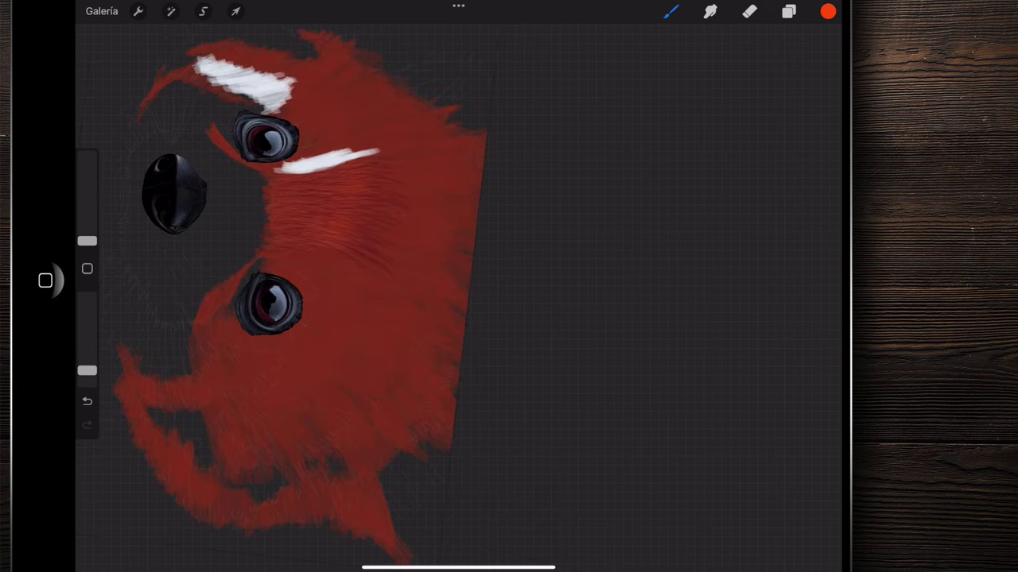
scroll(357, 294, up, 1)
scroll(358, 294, up, 2)
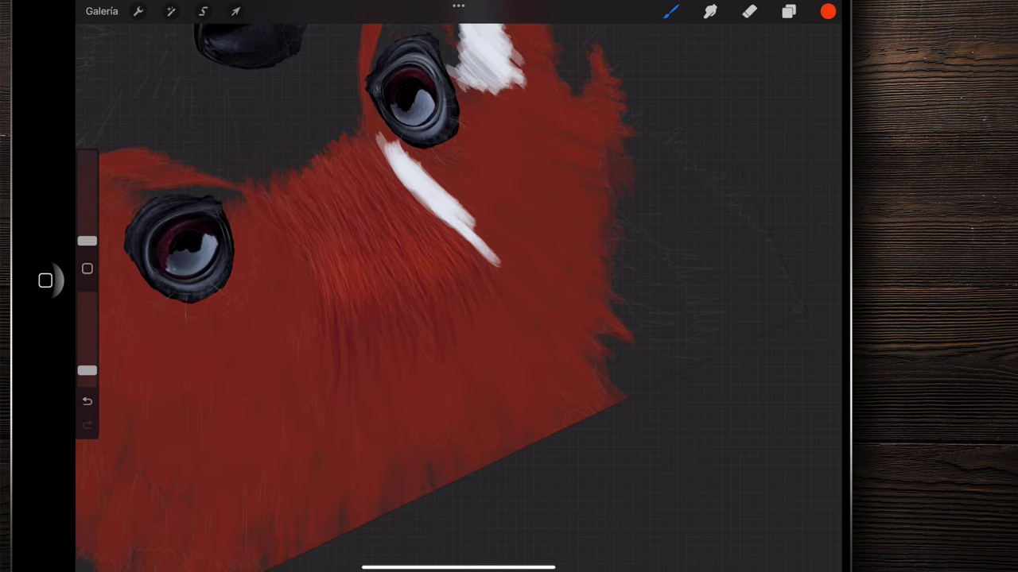
scroll(357, 294, up, 2)
scroll(358, 294, up, 1)
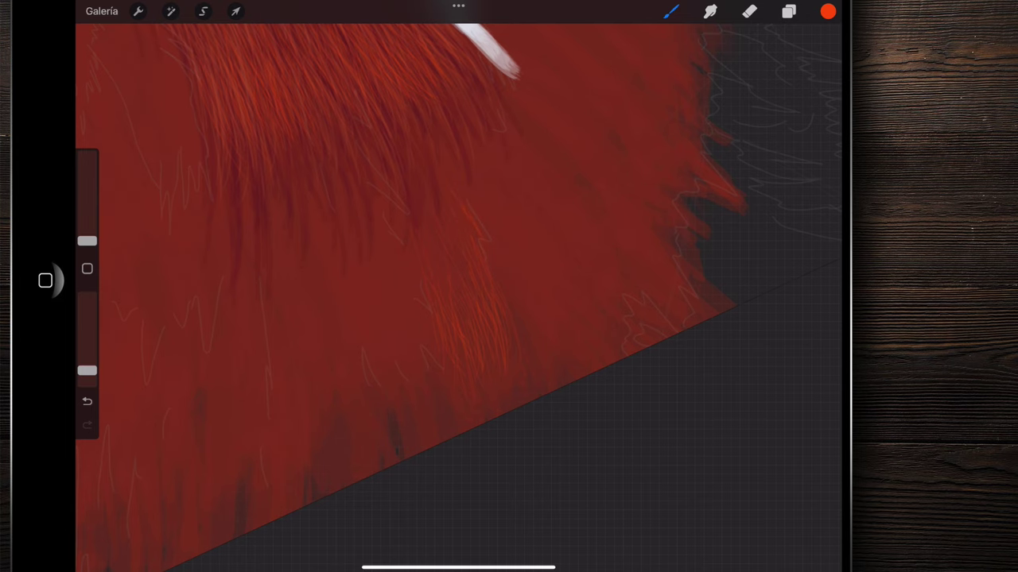
scroll(458, 294, up, 5)
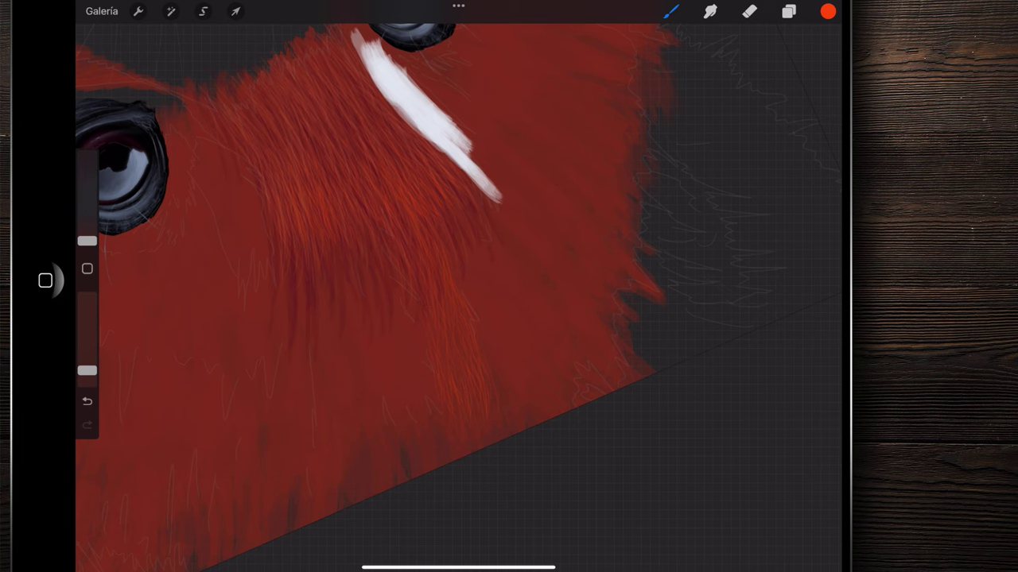
scroll(458, 286, down, 5)
scroll(457, 286, down, 3)
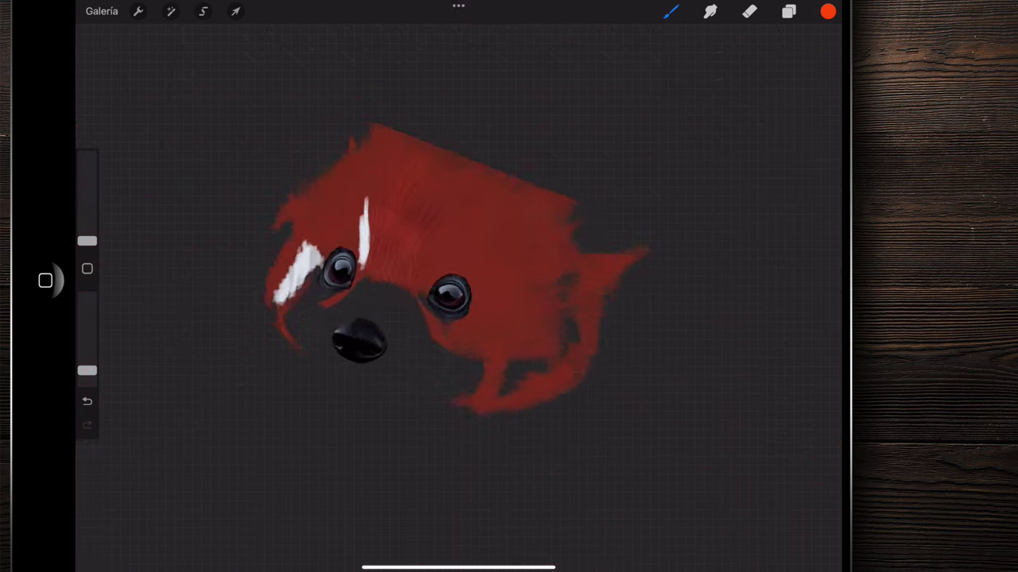
scroll(458, 286, up, 5)
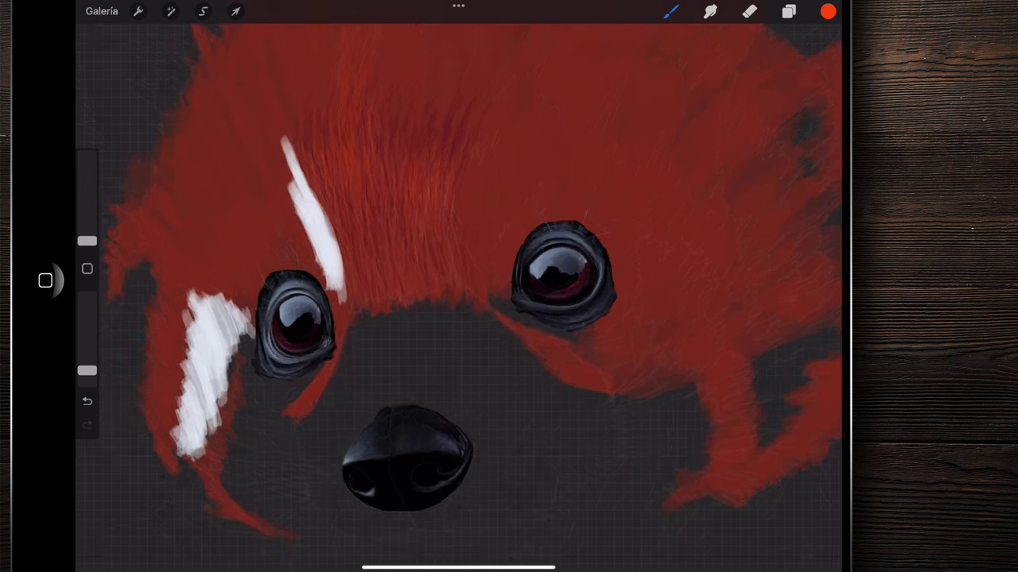
scroll(291, 200, up, 5)
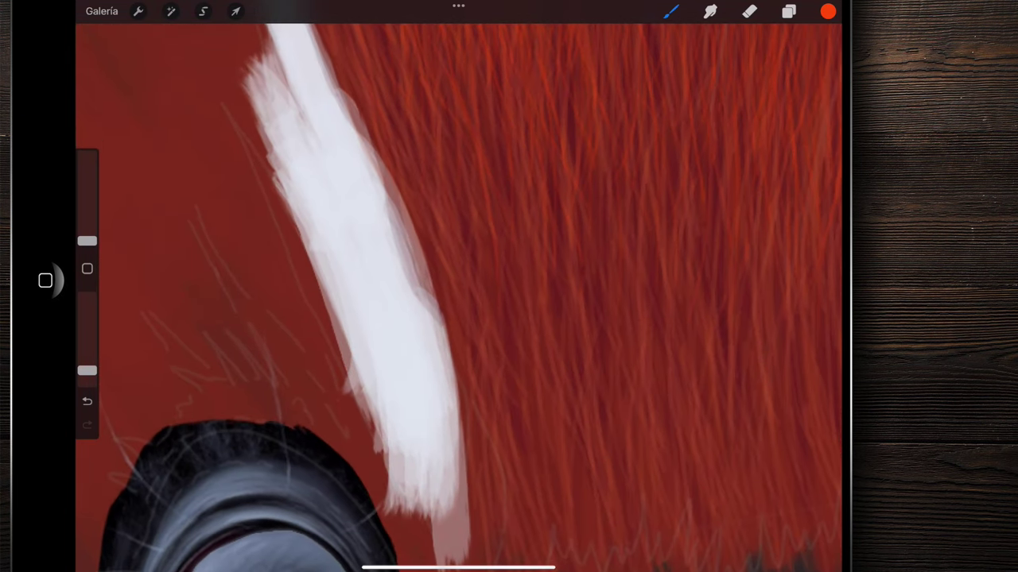
- Eyedrop white from the stripe, angle the canvas, and sketch faint light strands beside it
click(368, 249)
mouse_move(318, 286)
mouse_down()
mouse_move(365, 286)
mouse_move(430, 239)
mouse_up()
drag(402, 135, 429, 262)
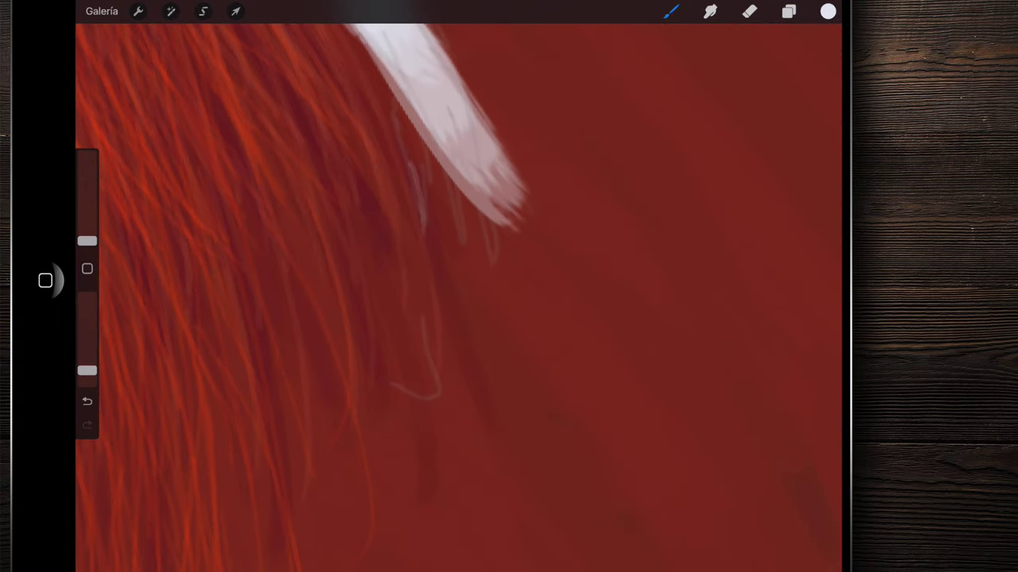
drag(406, 151, 433, 254)
drag(433, 167, 457, 250)
drag(437, 198, 421, 279)
drag(417, 214, 453, 318)
- Paint many thin white hair strands along the white stripe's edge
drag(411, 182, 457, 314)
drag(394, 158, 445, 298)
drag(402, 181, 428, 278)
drag(389, 139, 426, 251)
mouse_move(362, 118)
mouse_down()
mouse_move(406, 221)
mouse_move(388, 191)
mouse_move(417, 224)
mouse_up()
drag(386, 146, 426, 259)
drag(366, 121, 405, 191)
drag(352, 105, 406, 243)
drag(477, 279, 509, 445)
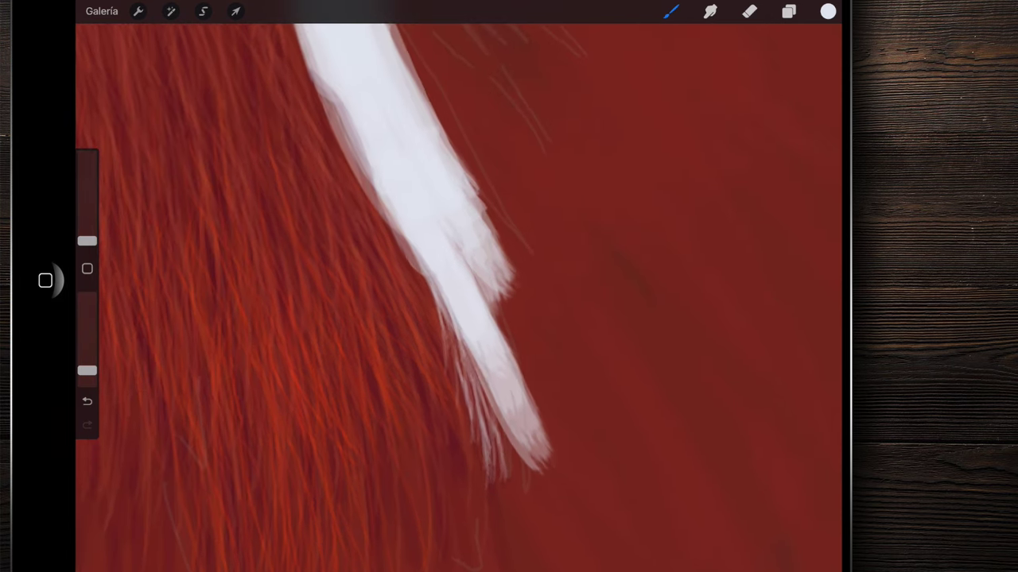
mouse_move(382, 210)
mouse_down()
mouse_move(415, 302)
mouse_move(433, 318)
mouse_up()
drag(407, 247, 434, 325)
drag(394, 229, 421, 322)
drag(342, 157, 374, 201)
drag(413, 272, 427, 325)
drag(477, 278, 484, 318)
drag(386, 229, 416, 318)
- Add faint white strands on the stripe's left edge and lower tip, then sample the red fur colour
drag(374, 181, 402, 290)
mouse_move(396, 231)
mouse_down()
mouse_move(418, 338)
mouse_move(431, 337)
mouse_up()
drag(419, 294, 439, 369)
drag(396, 245, 402, 293)
drag(379, 180, 397, 264)
drag(365, 151, 374, 222)
drag(378, 182, 386, 238)
drag(409, 275, 413, 305)
drag(445, 341, 450, 394)
drag(448, 350, 461, 414)
drag(437, 331, 446, 352)
click(425, 347)
- Paint dark red strands over the white stripe's edge and along its lower edge
scroll(461, 318, up, 2)
drag(423, 251, 442, 293)
drag(403, 208, 437, 275)
drag(383, 181, 414, 229)
drag(358, 145, 363, 159)
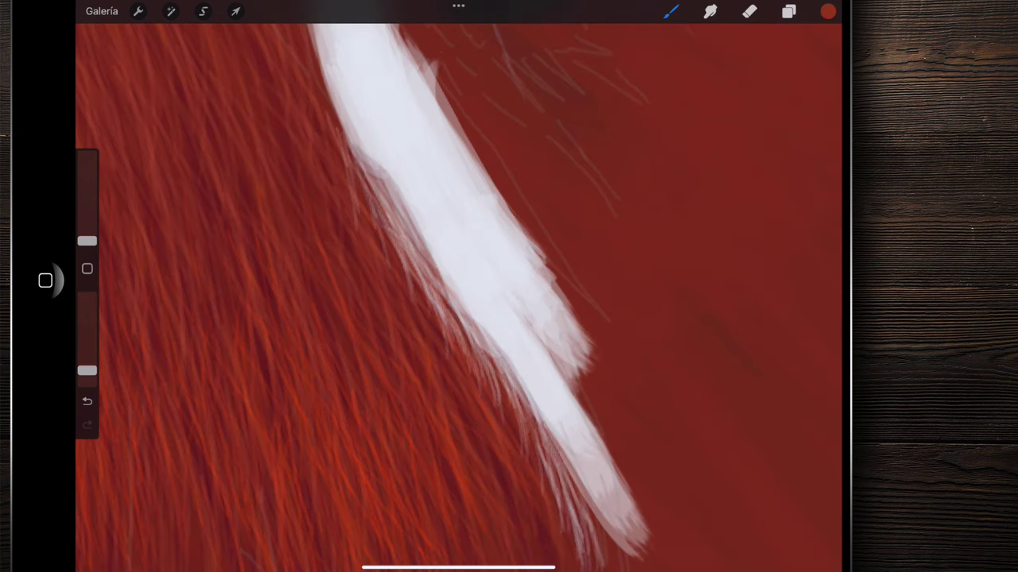
scroll(461, 318, down, 2)
drag(434, 267, 481, 365)
- Add more dark red strands along the stripe's left edge to soften it
drag(467, 316, 495, 375)
drag(446, 277, 466, 337)
mouse_move(430, 255)
mouse_down()
mouse_move(462, 308)
mouse_move(455, 297)
mouse_up()
drag(409, 216, 449, 317)
drag(413, 239, 416, 249)
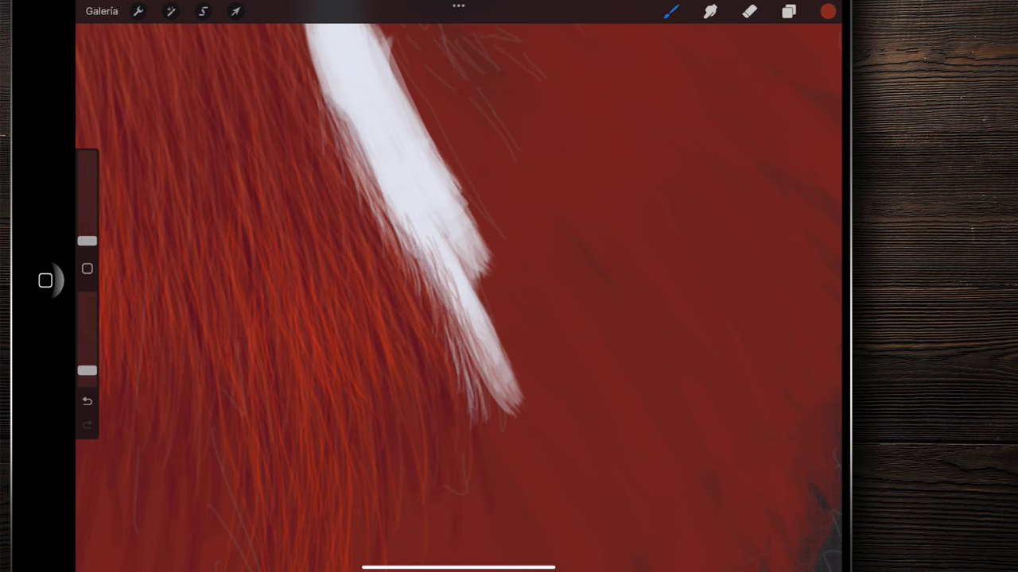
drag(383, 195, 405, 251)
drag(377, 177, 399, 227)
drag(375, 159, 392, 211)
scroll(458, 286, down, 3)
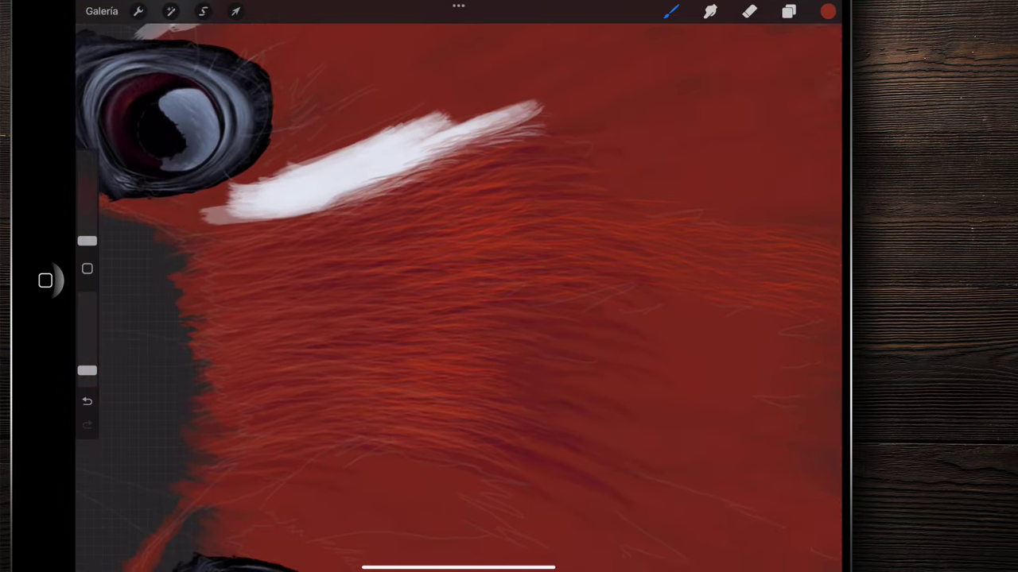
scroll(458, 287, down, 3)
scroll(458, 286, down, 2)
scroll(302, 222, up, 5)
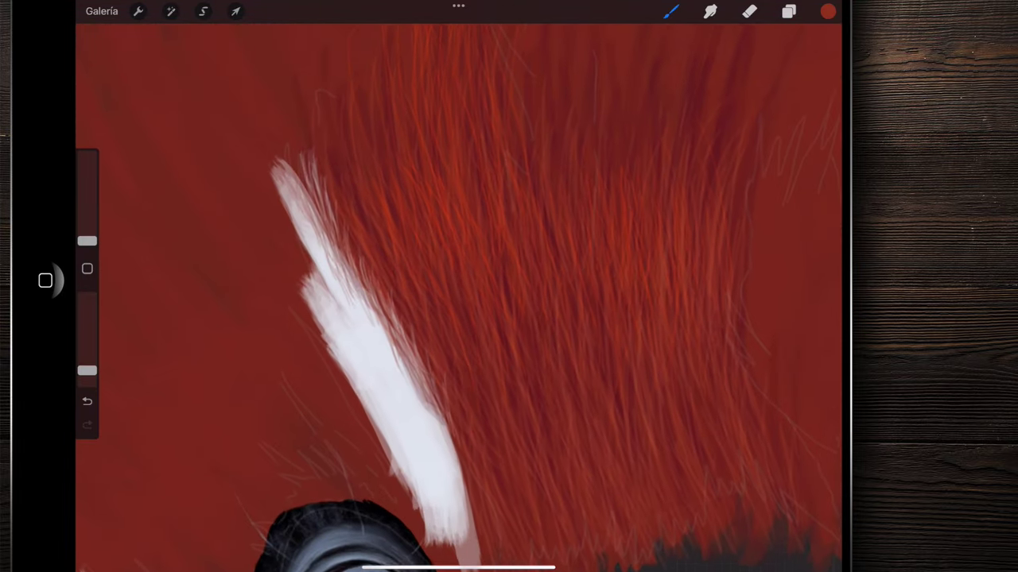
scroll(458, 286, up, 1)
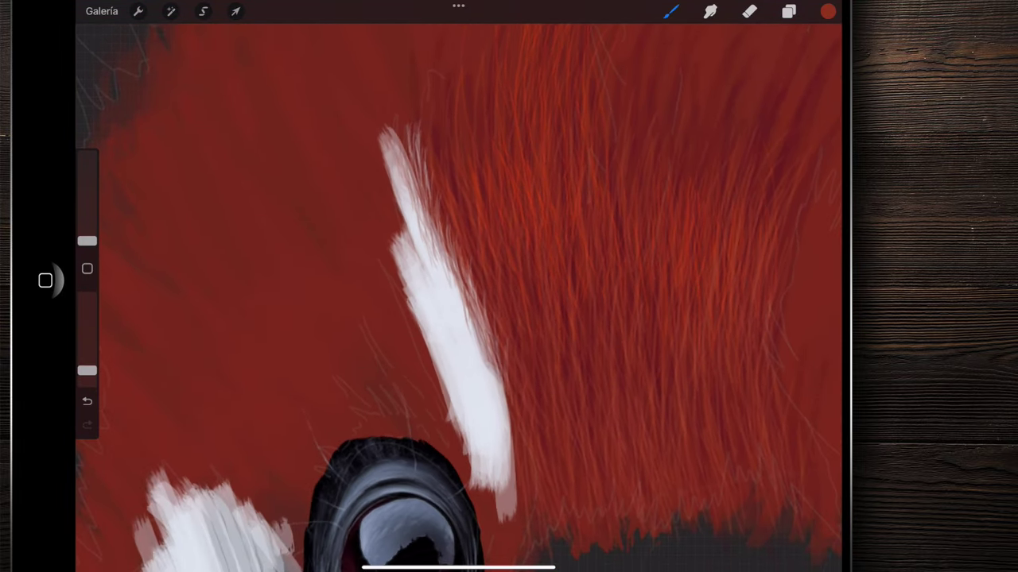
scroll(458, 287, down, 3)
scroll(458, 286, down, 1)
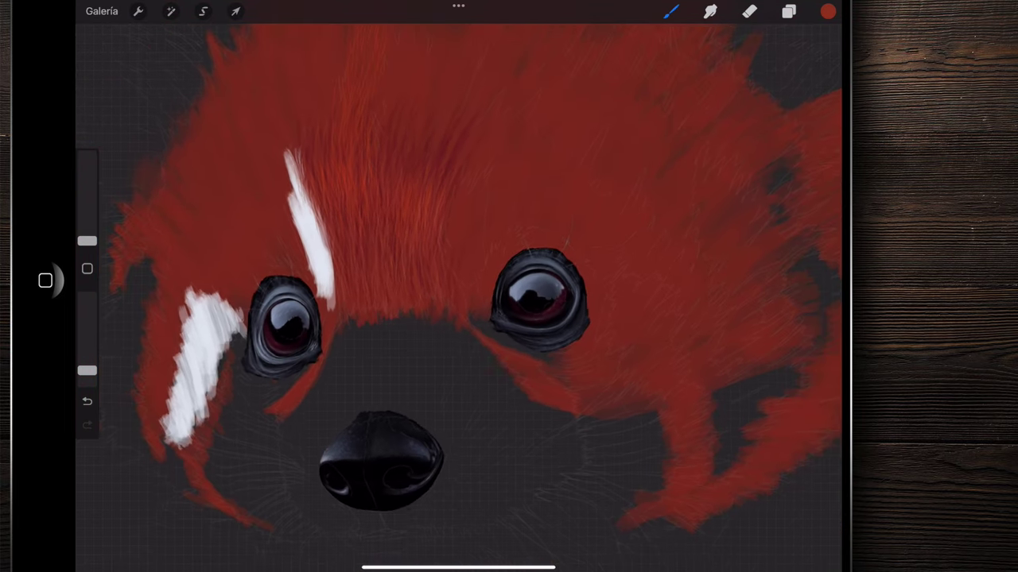
scroll(458, 286, down, 3)
scroll(458, 286, up, 3)
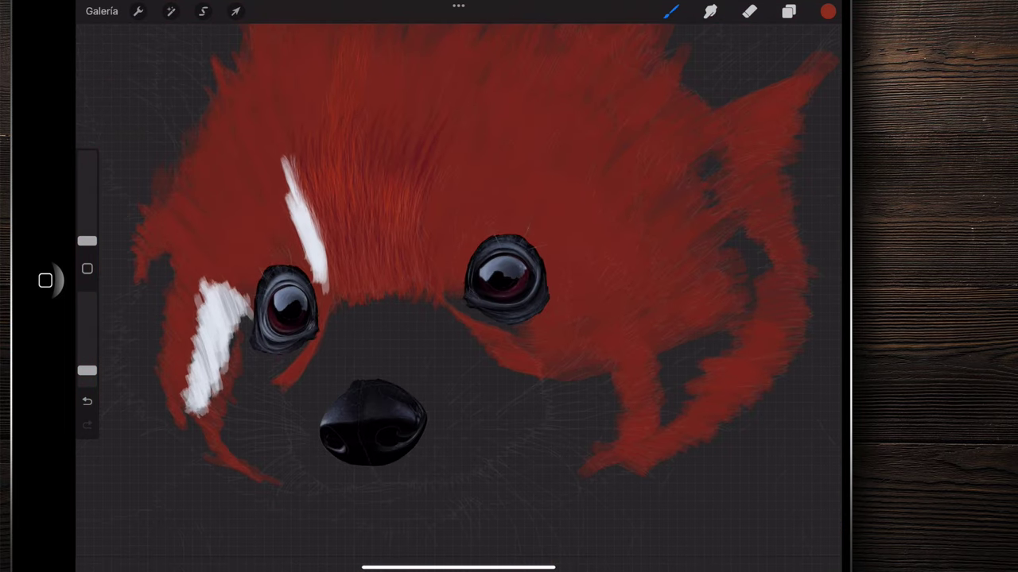
scroll(458, 287, up, 3)
scroll(458, 286, up, 2)
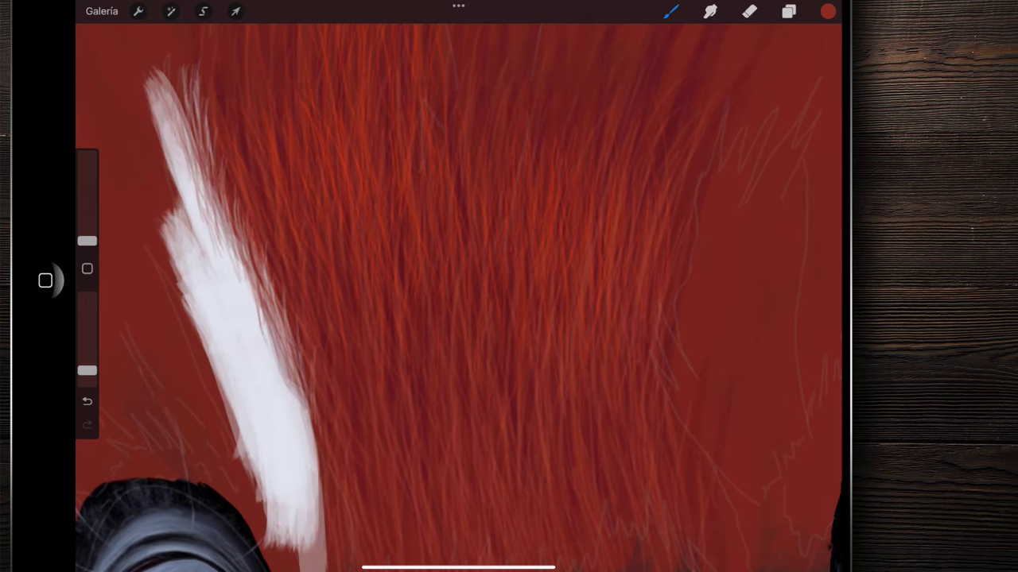
scroll(458, 286, down, 5)
scroll(458, 286, up, 1)
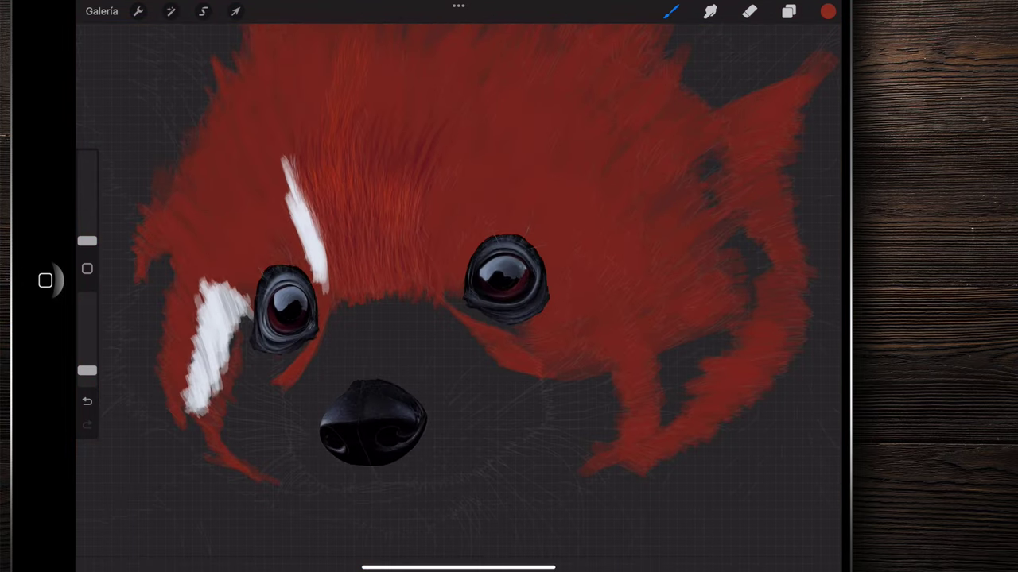
scroll(458, 286, down, 3)
scroll(458, 286, down, 2)
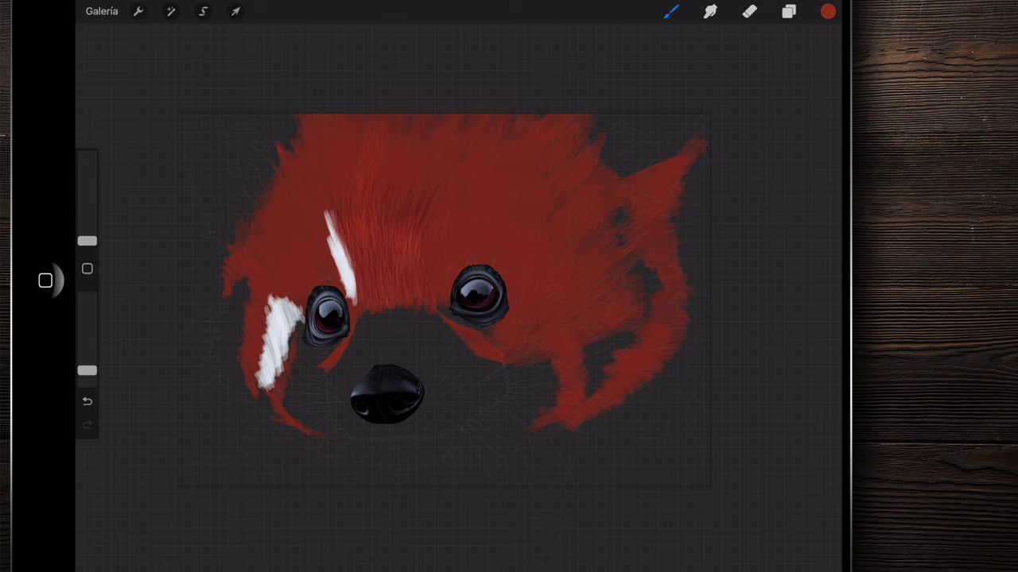
scroll(458, 286, up, 3)
scroll(458, 287, right, 2)
scroll(458, 287, right, 2)
scroll(458, 286, down, 2)
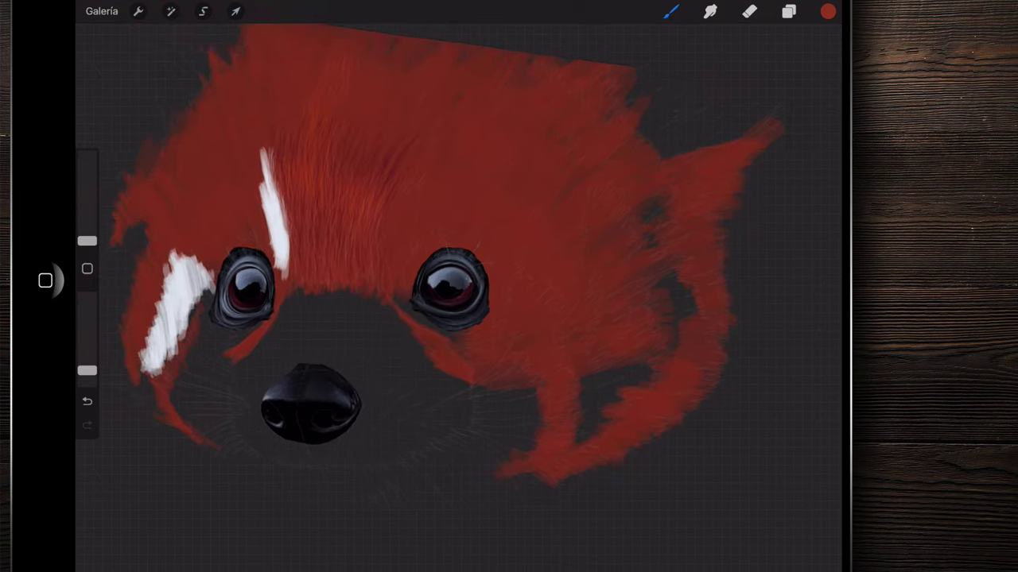
scroll(458, 287, left, 3)
scroll(458, 286, down, 1)
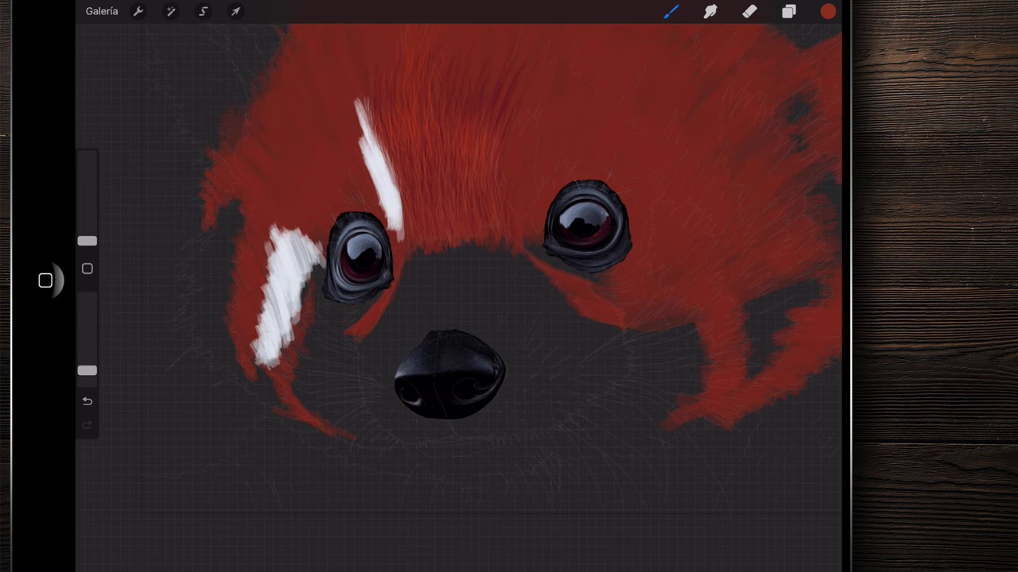
scroll(458, 286, down, 3)
scroll(458, 287, up, 2)
scroll(458, 286, down, 2)
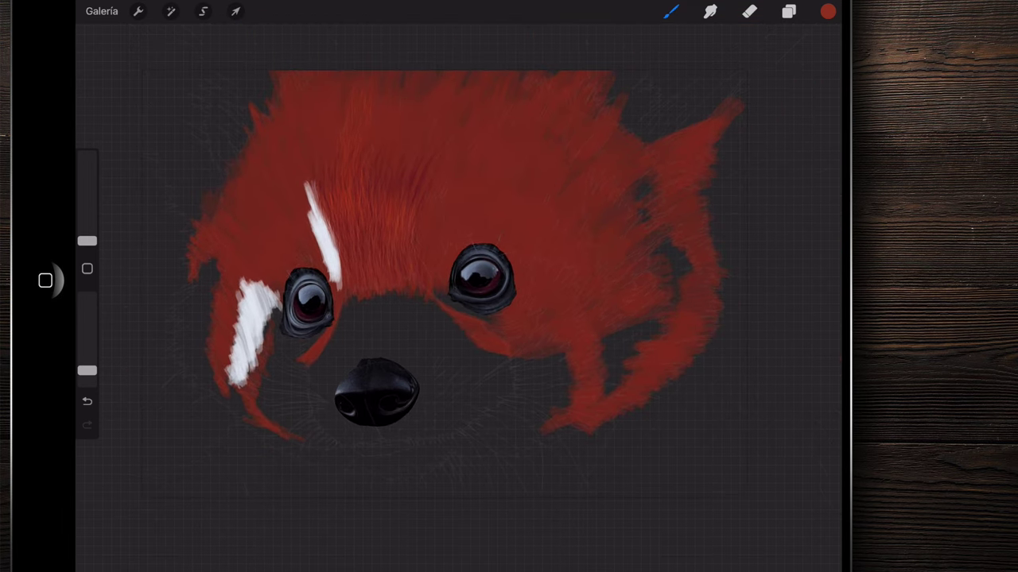
scroll(350, 206, up, 3)
scroll(350, 207, up, 2)
scroll(350, 207, up, 2)
scroll(350, 206, up, 1)
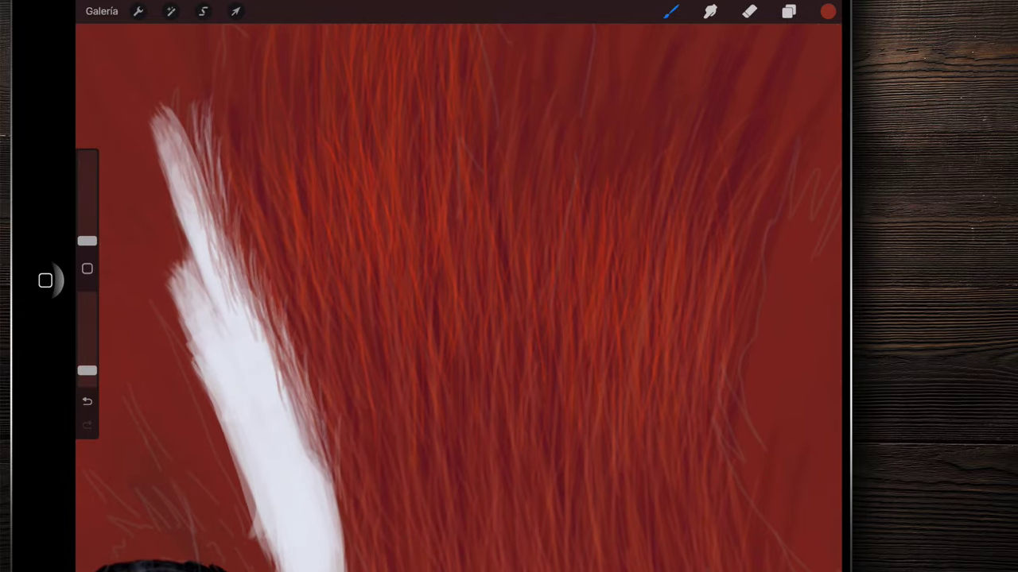
scroll(458, 286, down, 5)
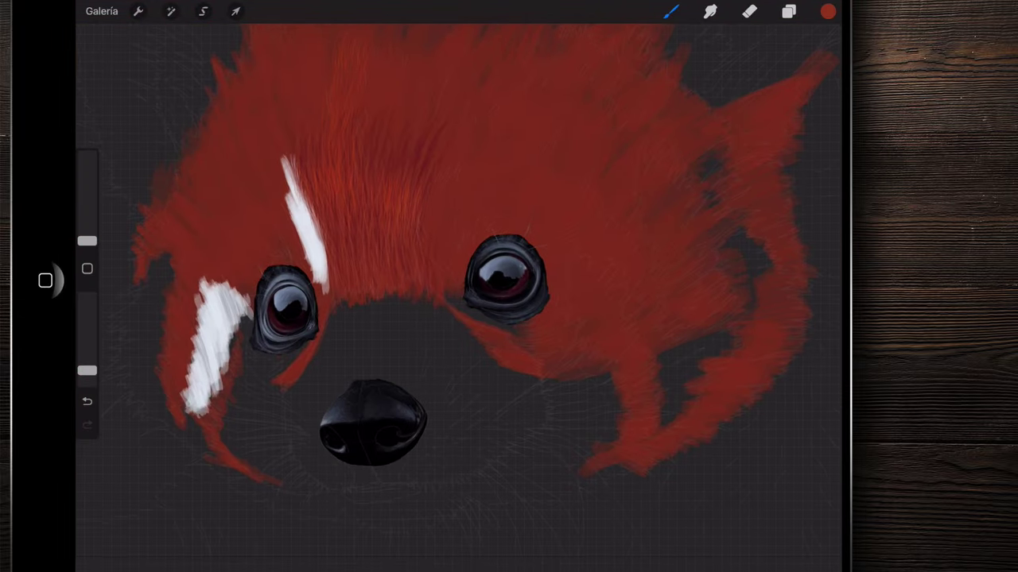
scroll(458, 271, down, 2)
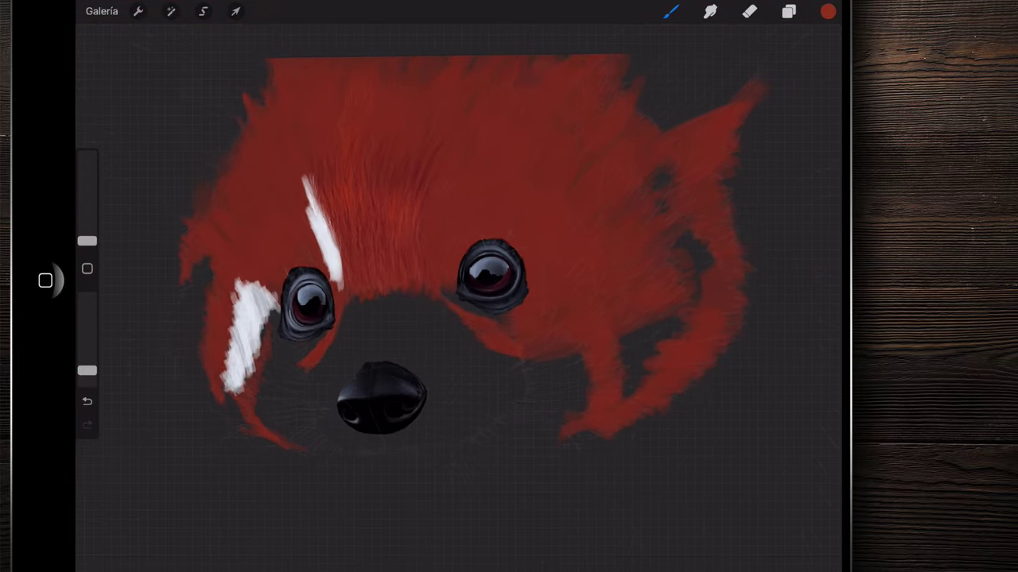
scroll(457, 270, down, 1)
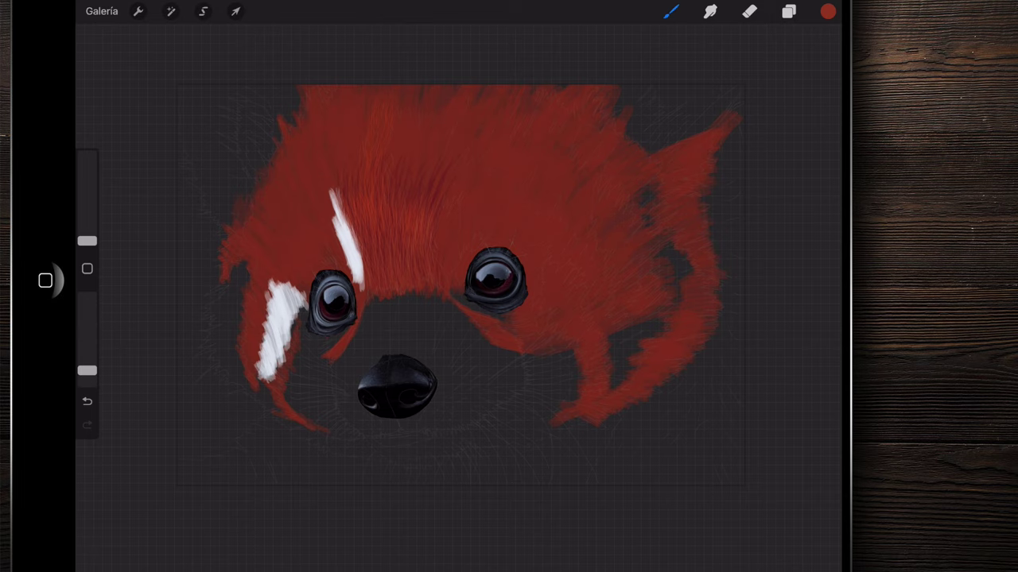
scroll(318, 398, up, 3)
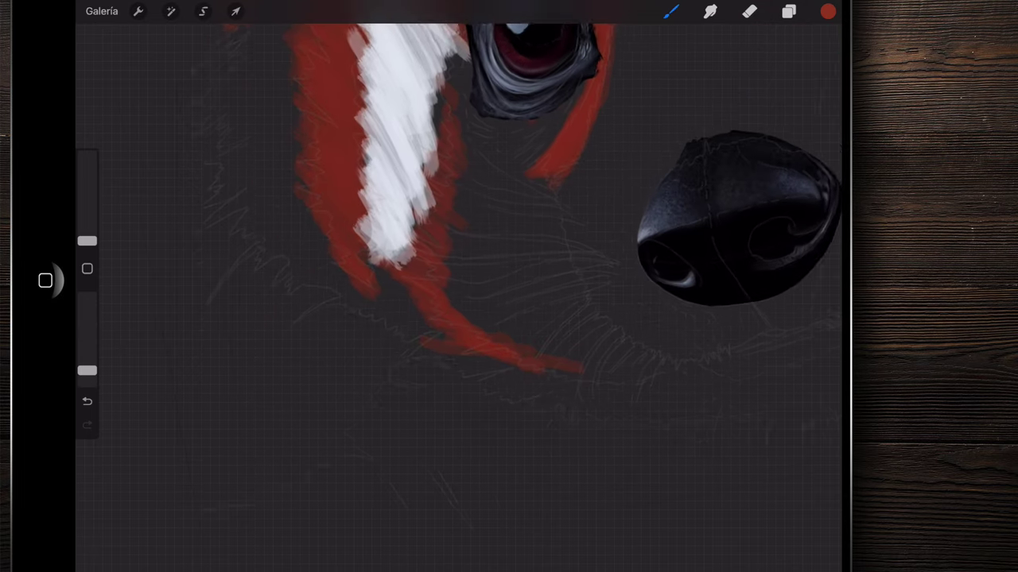
scroll(318, 397, up, 2)
scroll(318, 397, up, 2)
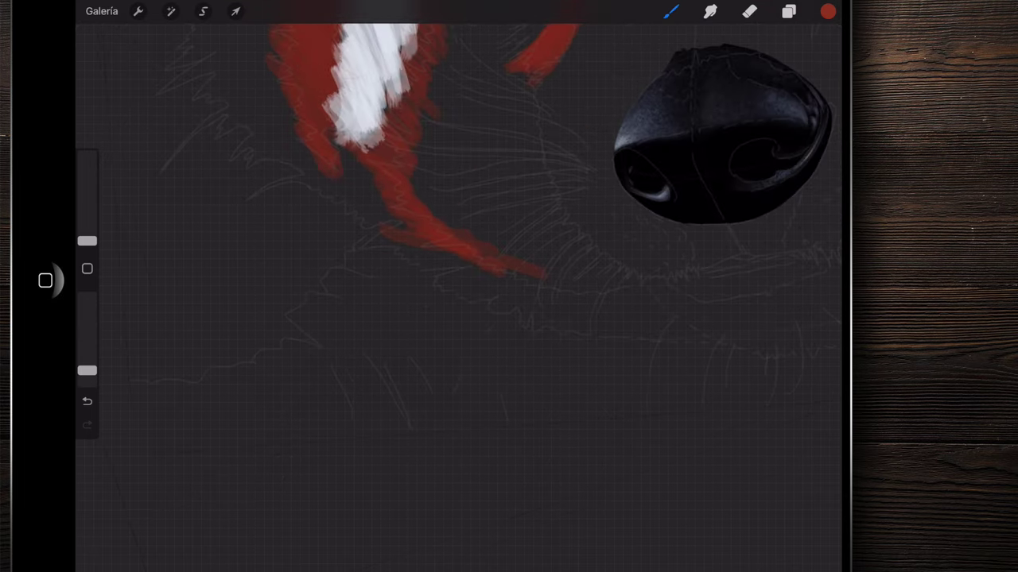
scroll(446, 198, down, 2)
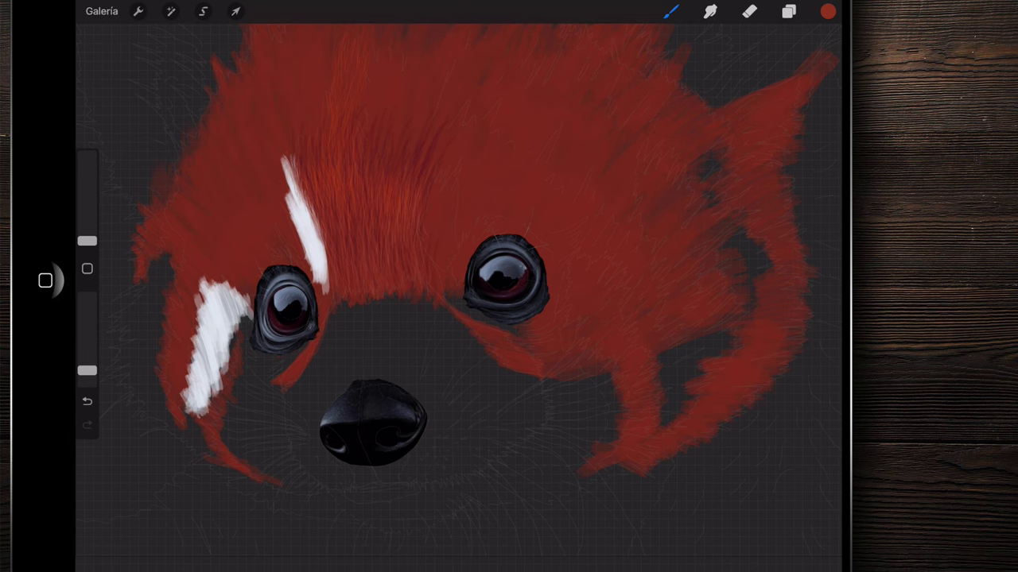
scroll(453, 286, up, 2)
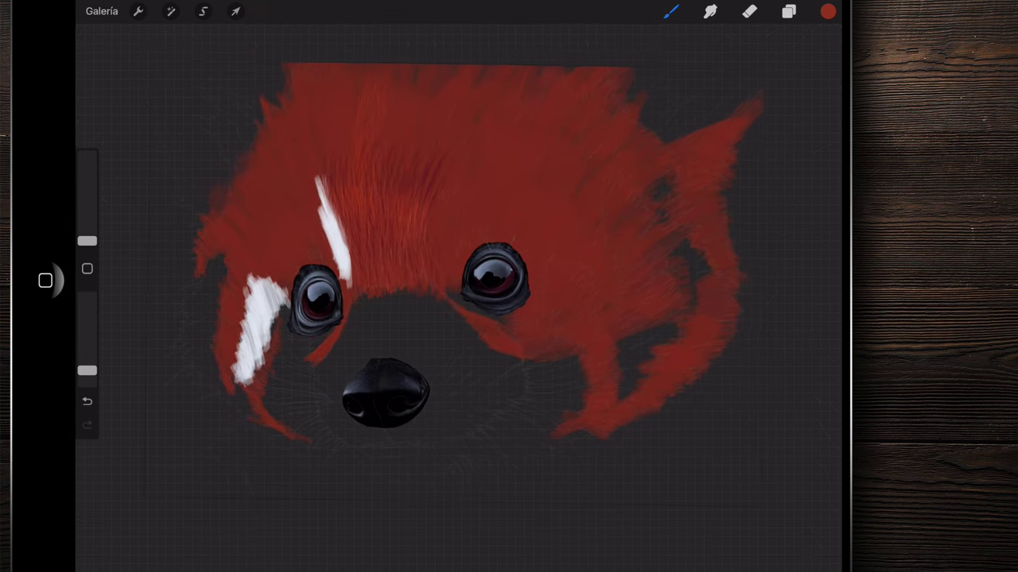
scroll(382, 206, up, 5)
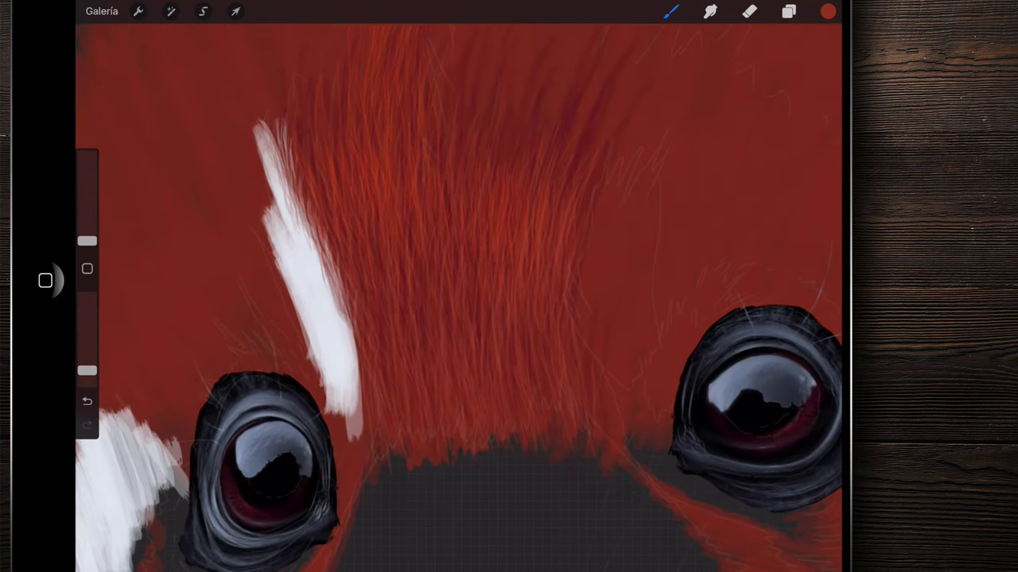
scroll(453, 286, down, 4)
scroll(453, 286, down, 2)
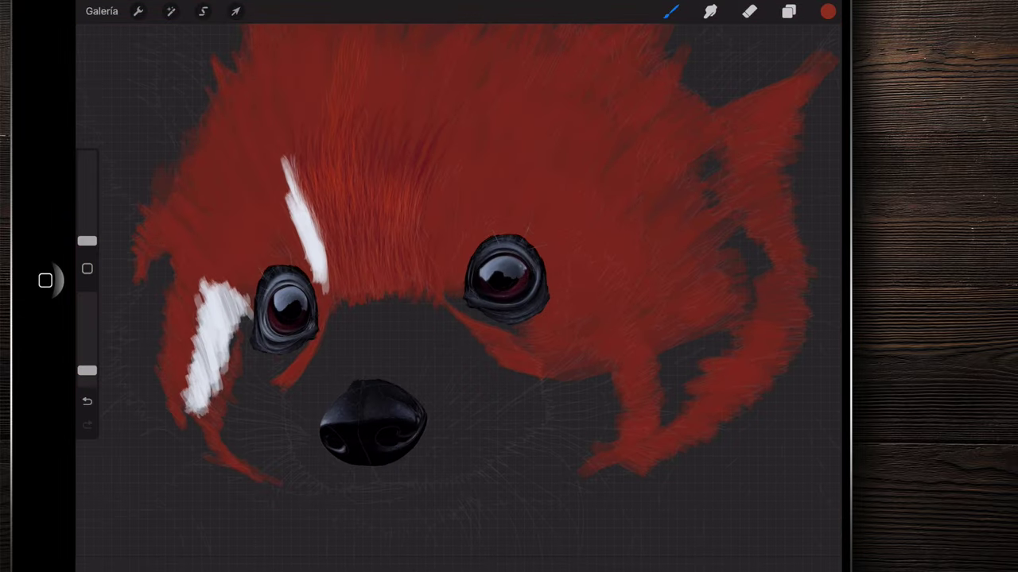
scroll(267, 310, up, 5)
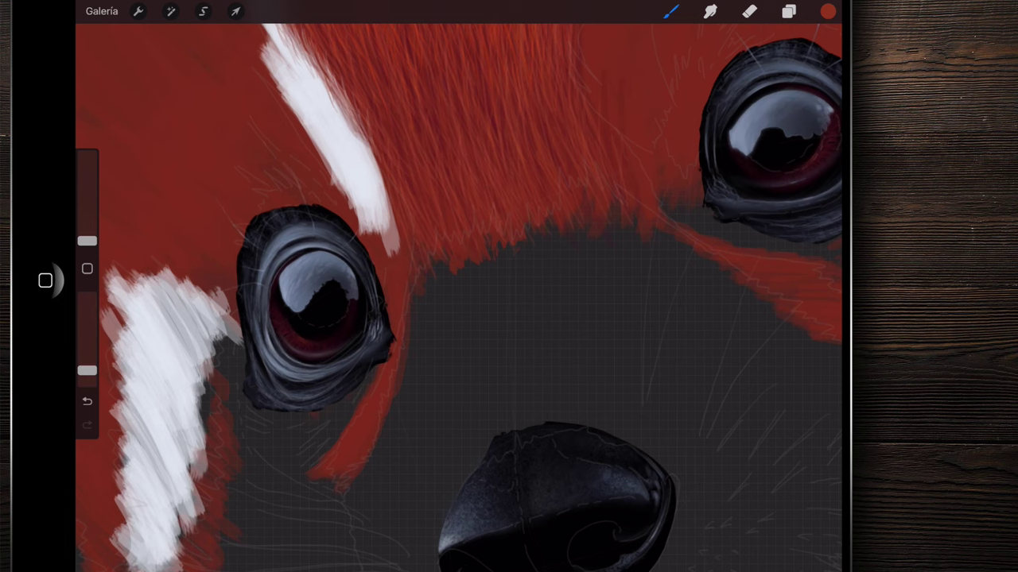
click(788, 11)
- Add a new empty layer, Capa 4, above the upper Capa 3 layer
click(692, 134)
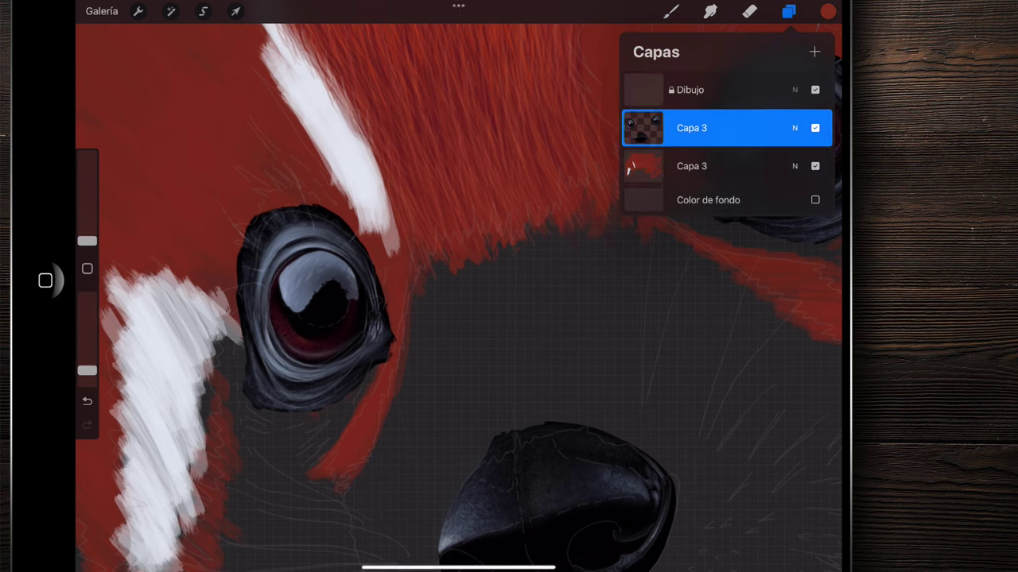
click(814, 52)
click(671, 11)
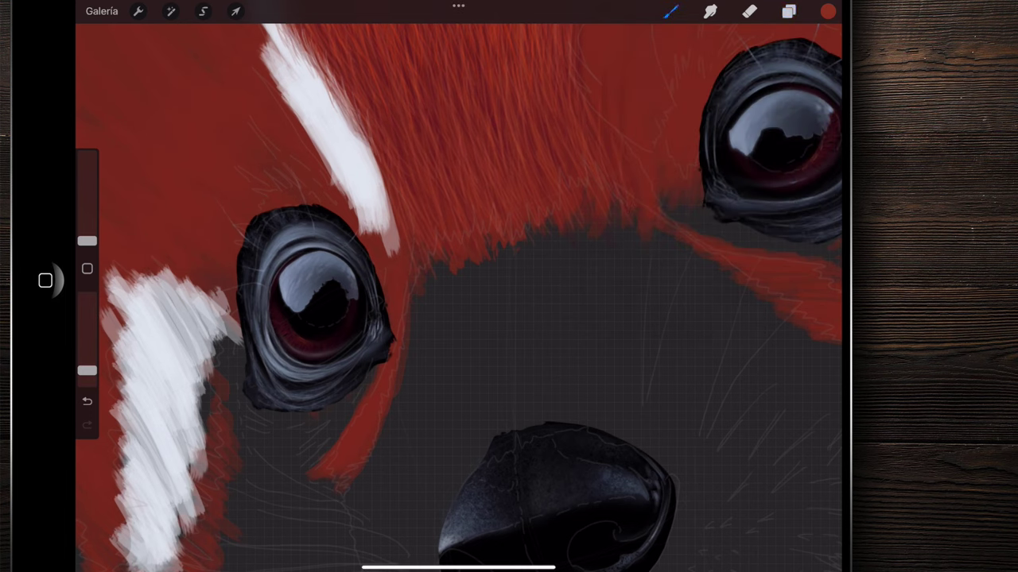
scroll(318, 286, down, 2)
- Choose a new paint colour for the highlights from the colour picker
click(828, 11)
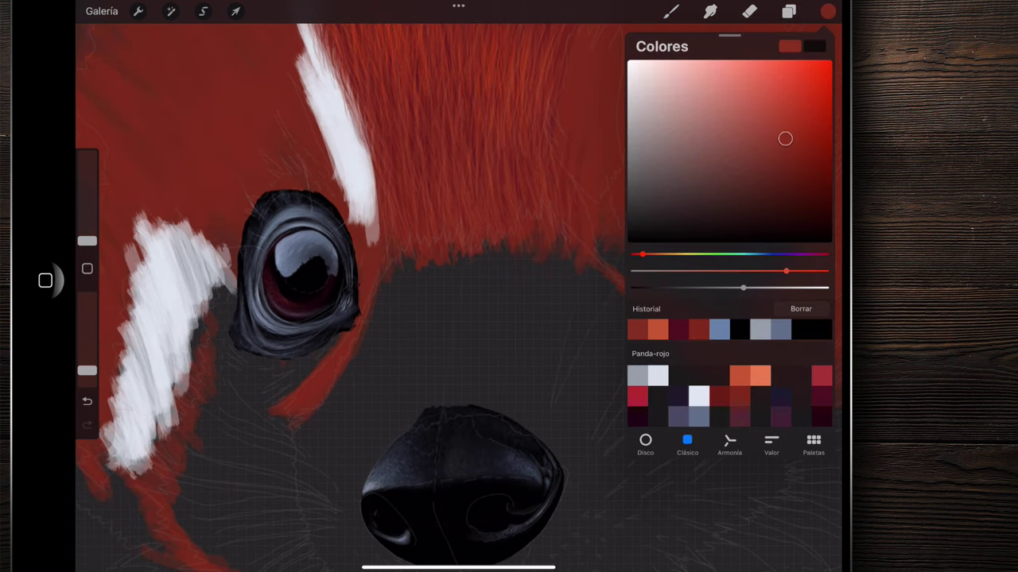
click(788, 150)
click(827, 11)
scroll(318, 286, up, 5)
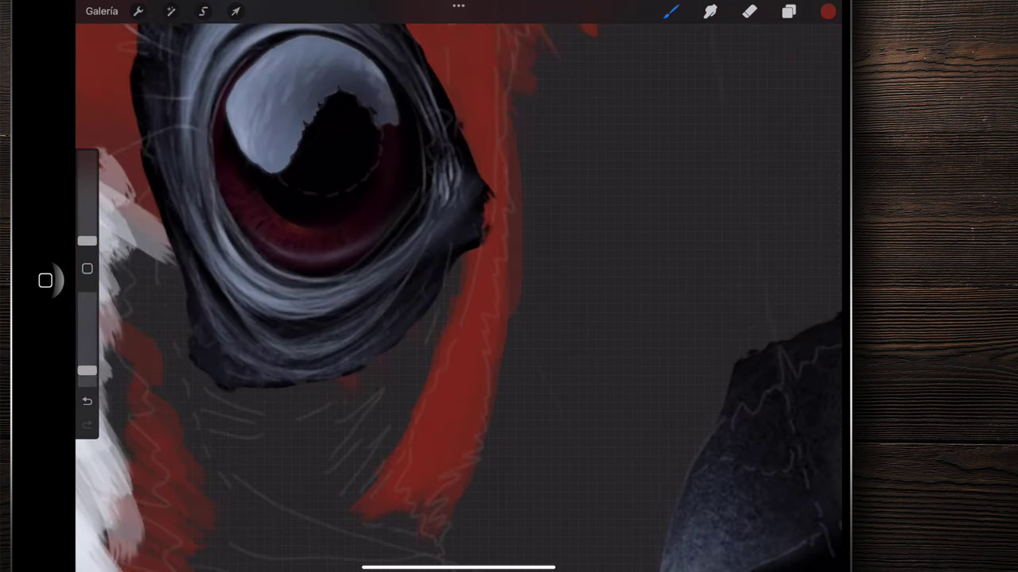
scroll(318, 286, up, 3)
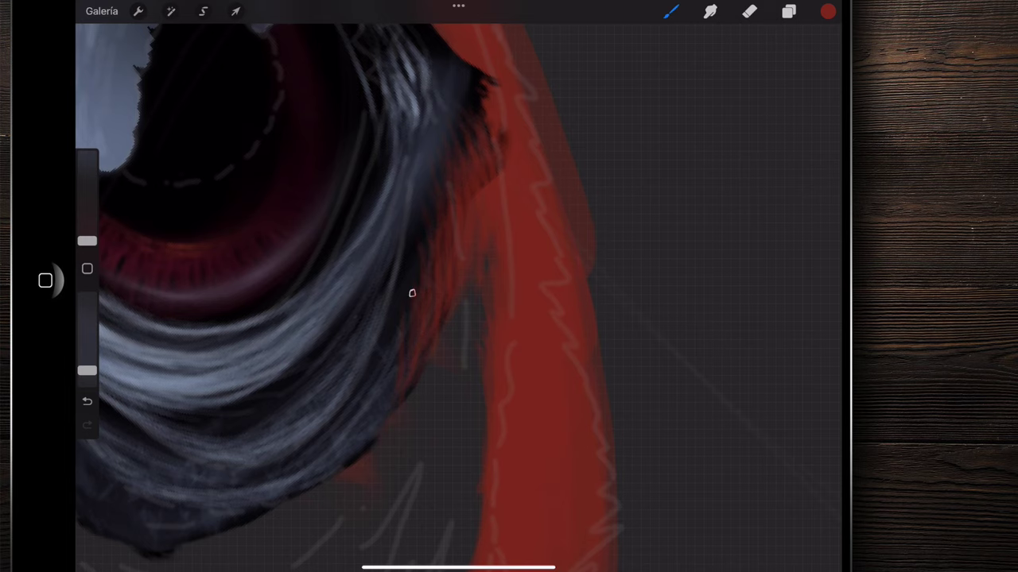
- Raise the brush opacity to 26% and bring up the layer list
scroll(458, 294, down, 5)
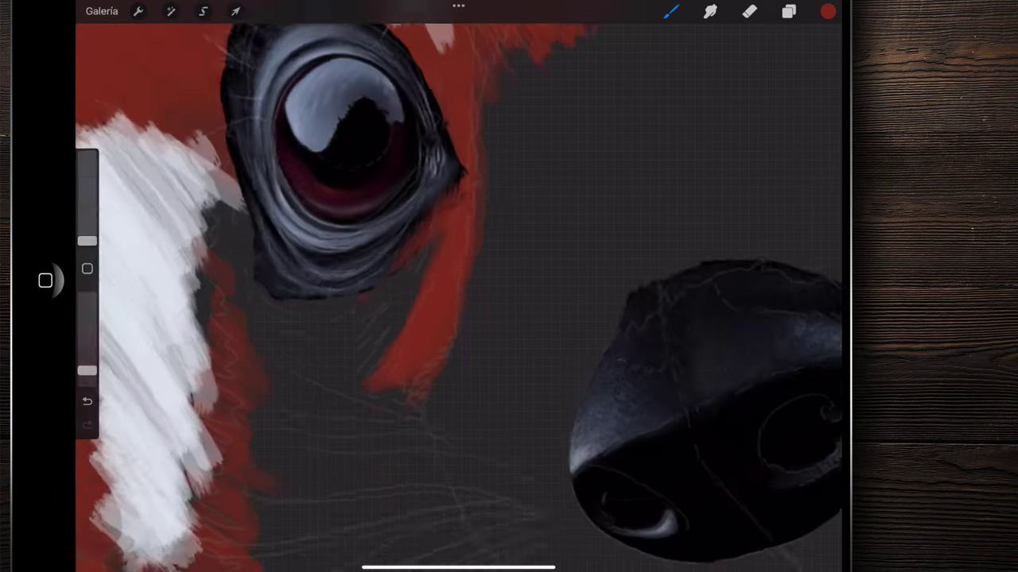
scroll(363, 148, up, 5)
scroll(318, 295, up, 3)
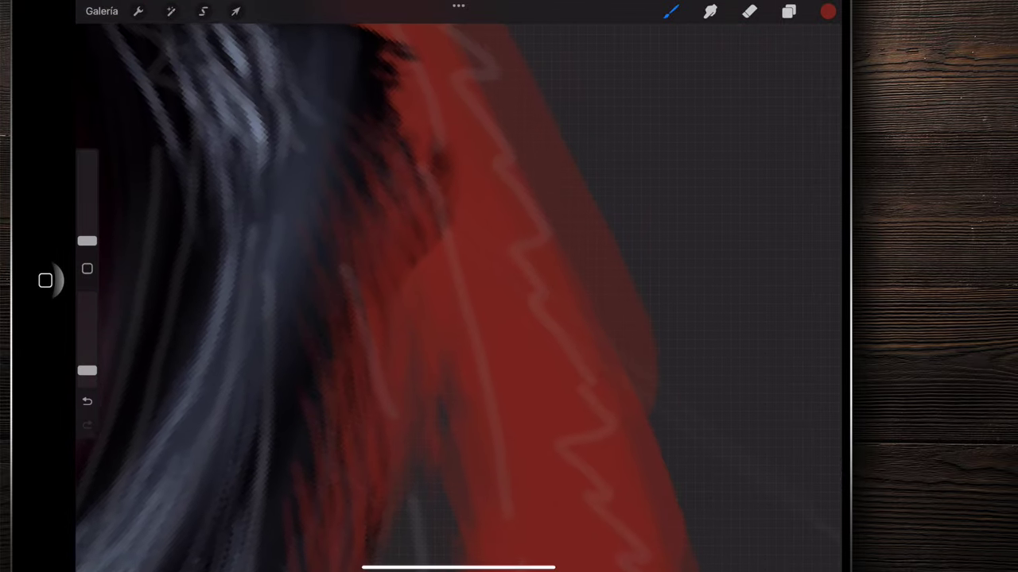
drag(87, 371, 87, 360)
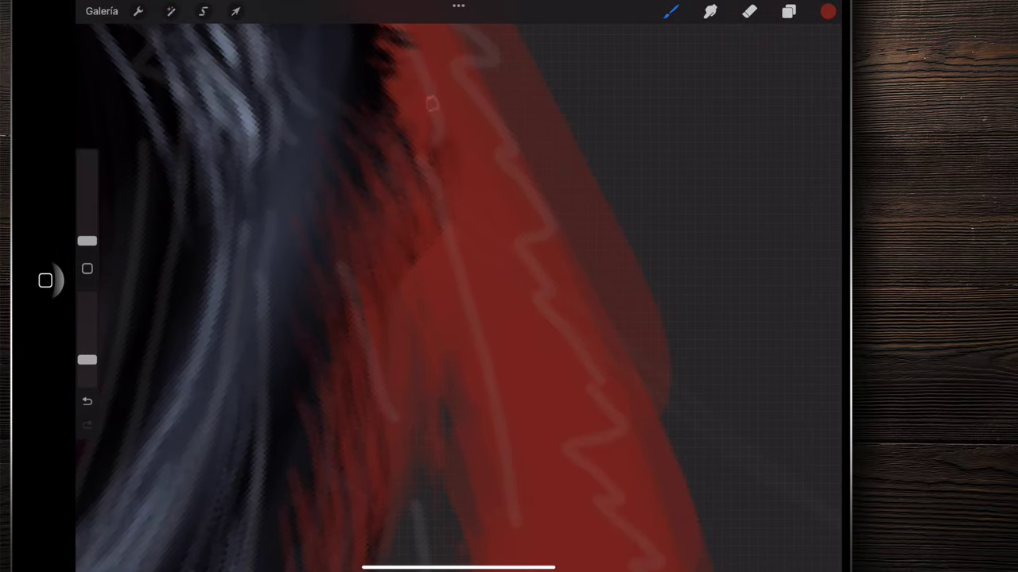
scroll(453, 256, down, 2)
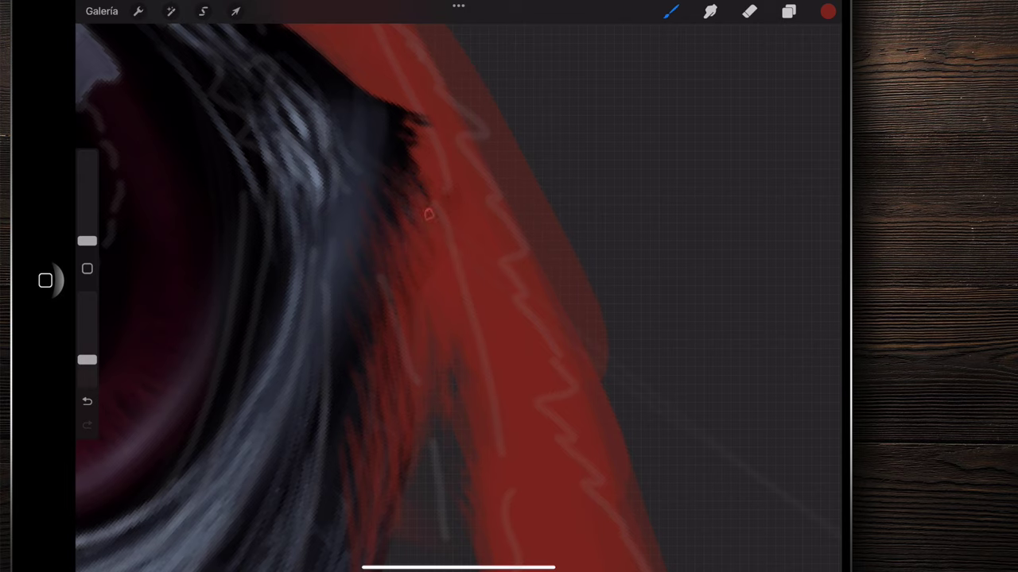
click(787, 11)
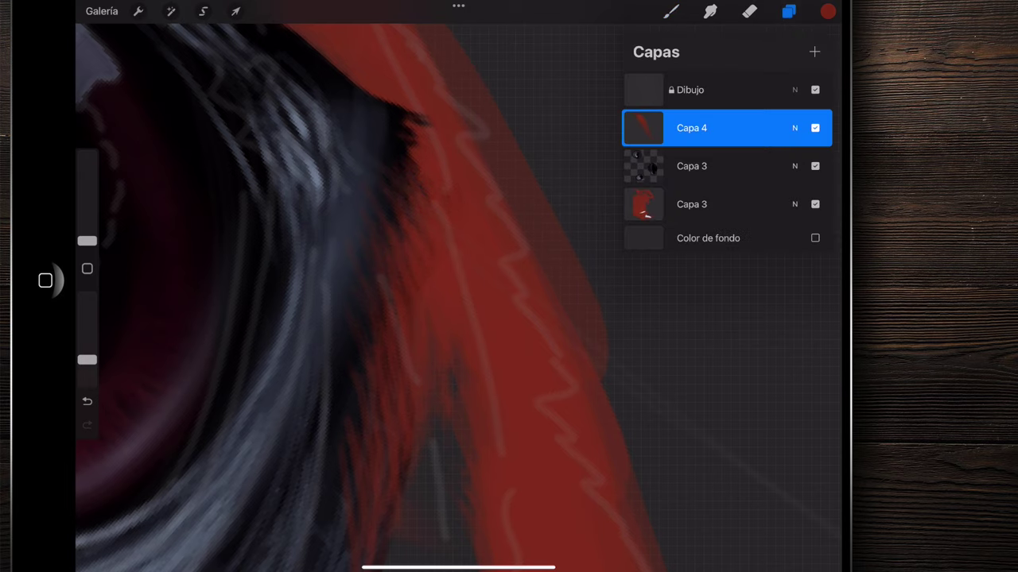
- Hide the Dibujo sketch layer and close the layer list
click(815, 88)
click(788, 11)
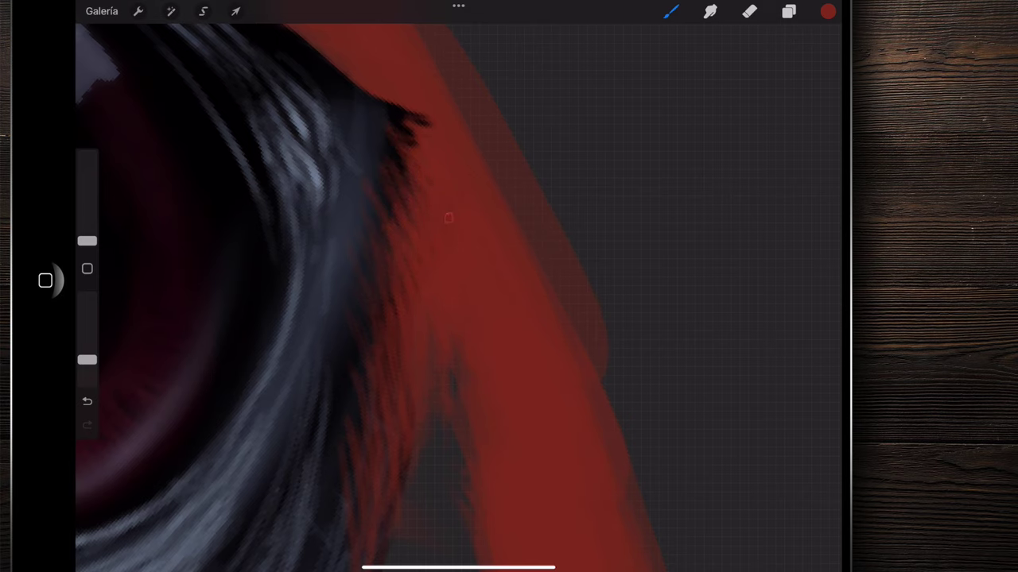
scroll(395, 296, down, 2)
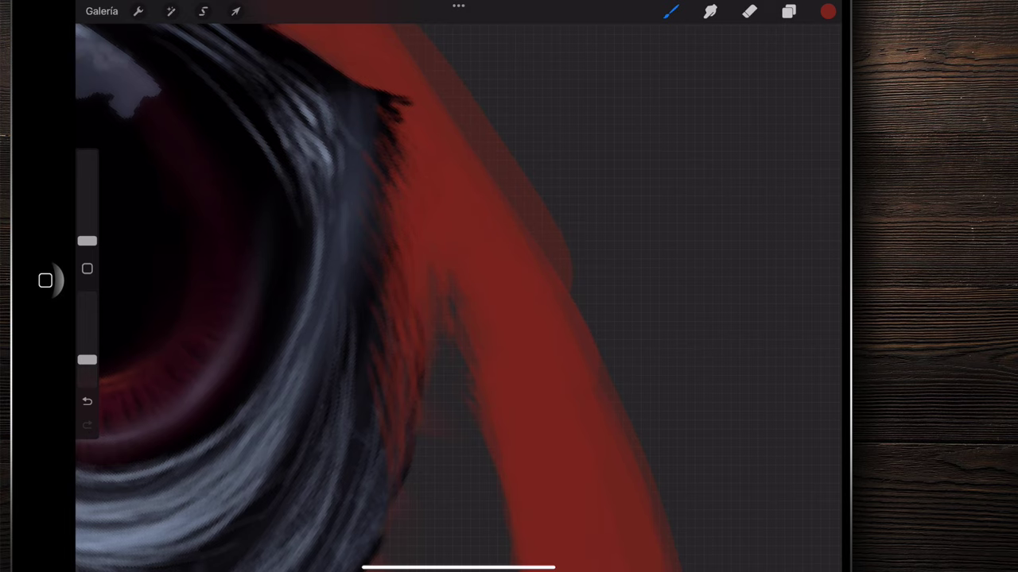
scroll(407, 347, down, 2)
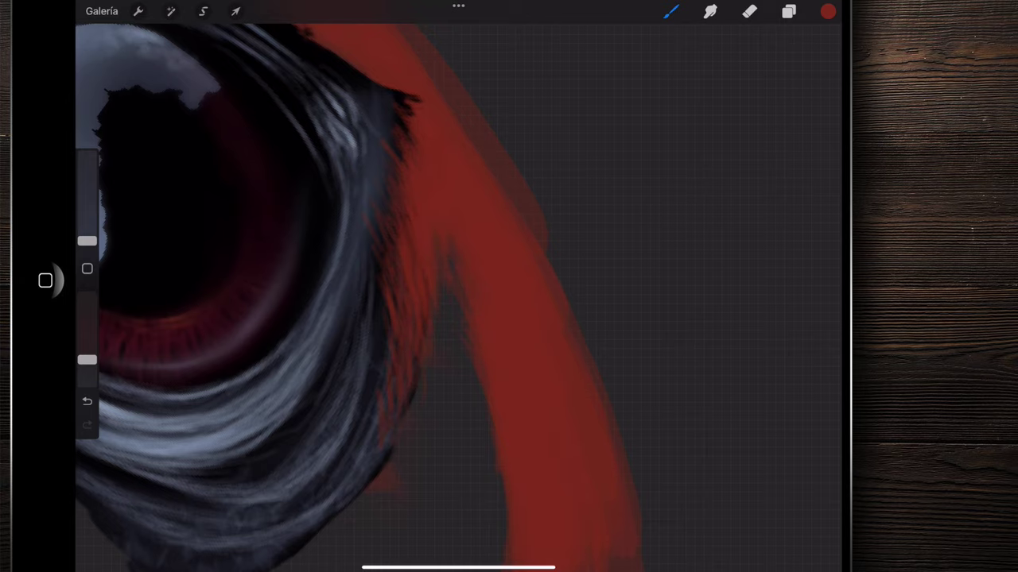
- Zoom around the eye and nose to inspect the red fur strokes
scroll(458, 287, down, 5)
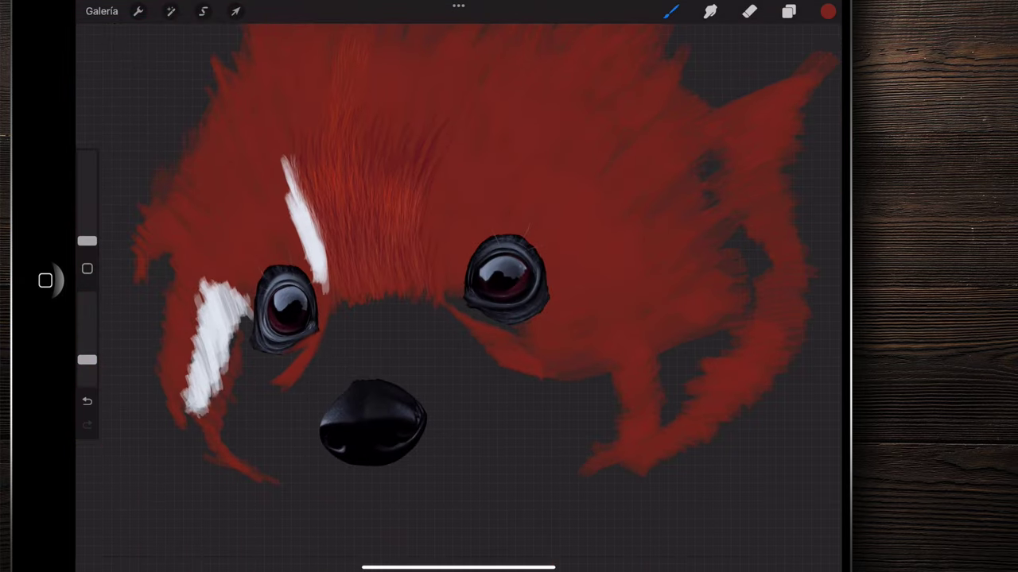
scroll(318, 262, up, 5)
scroll(318, 238, up, 1)
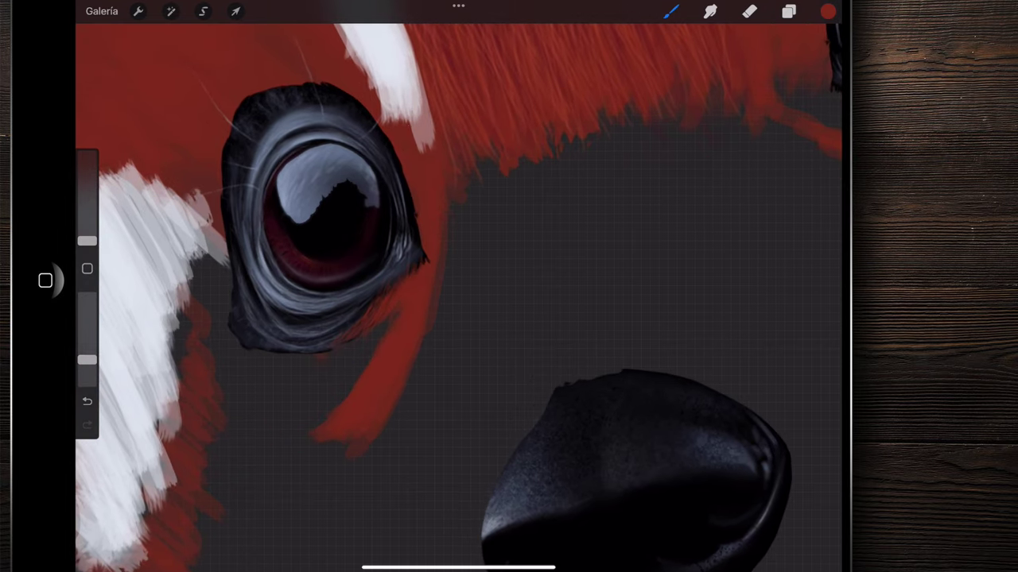
scroll(318, 302, up, 4)
scroll(318, 302, up, 1)
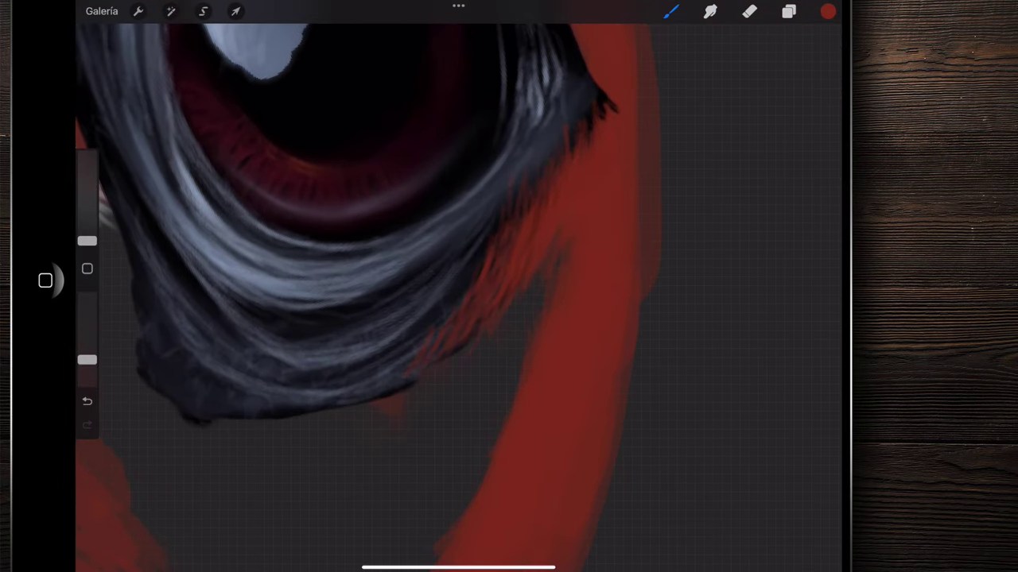
scroll(458, 286, down, 3)
scroll(458, 318, down, 1)
scroll(472, 398, up, 4)
scroll(473, 398, up, 2)
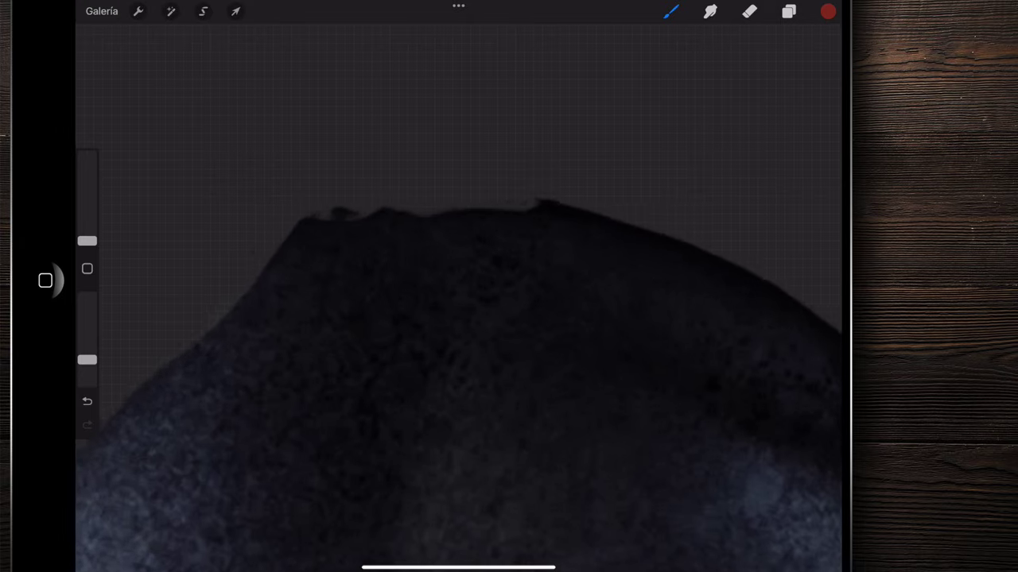
- Paint thin red hair strands at the top of the nose, with faint ones on the right
drag(443, 222, 443, 282)
mouse_move(450, 211)
mouse_down()
mouse_move(450, 252)
mouse_move(482, 232)
mouse_move(439, 236)
mouse_up()
drag(420, 181, 424, 240)
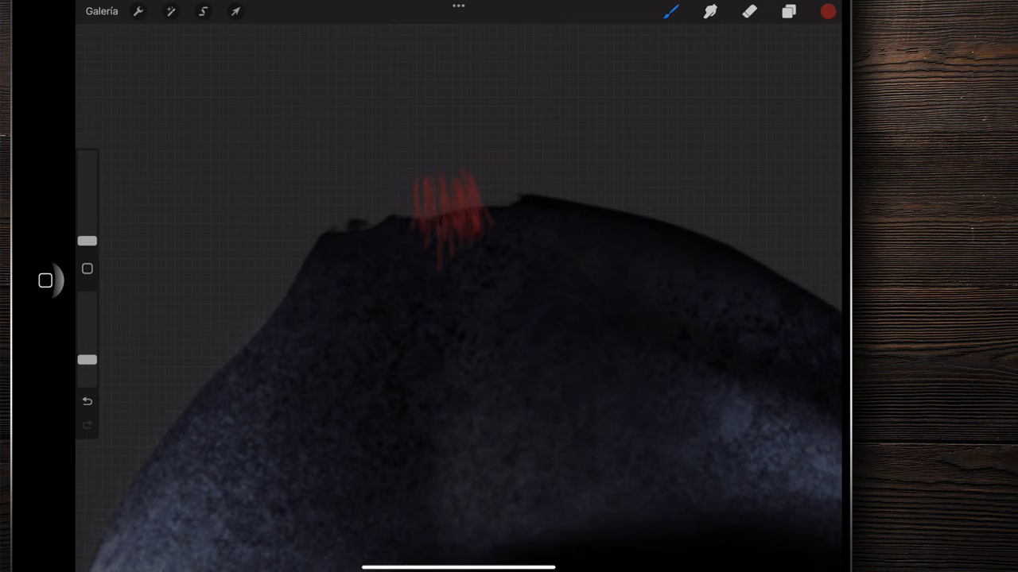
scroll(458, 318, up, 2)
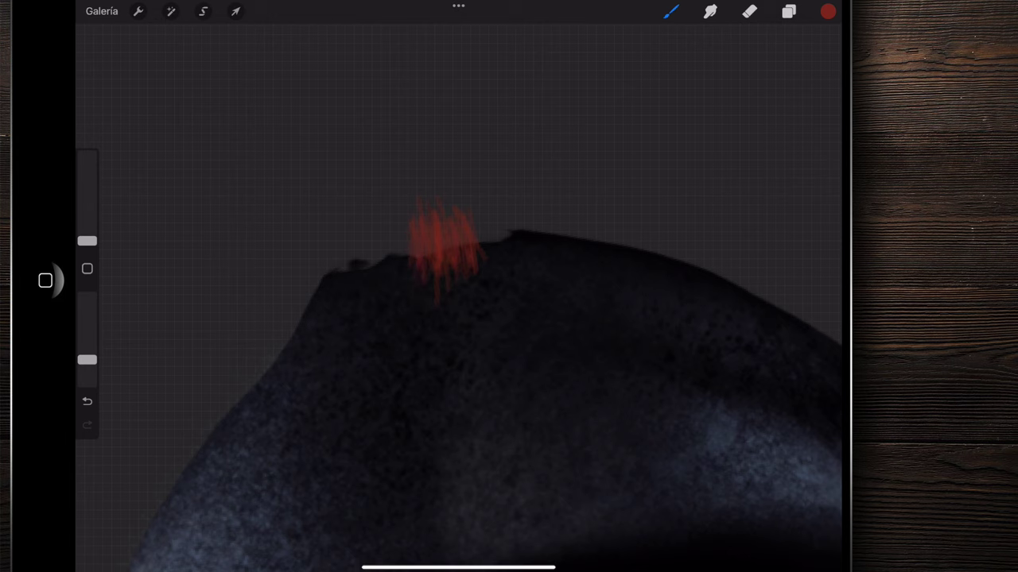
drag(443, 258, 450, 302)
drag(477, 267, 480, 285)
drag(483, 242, 486, 264)
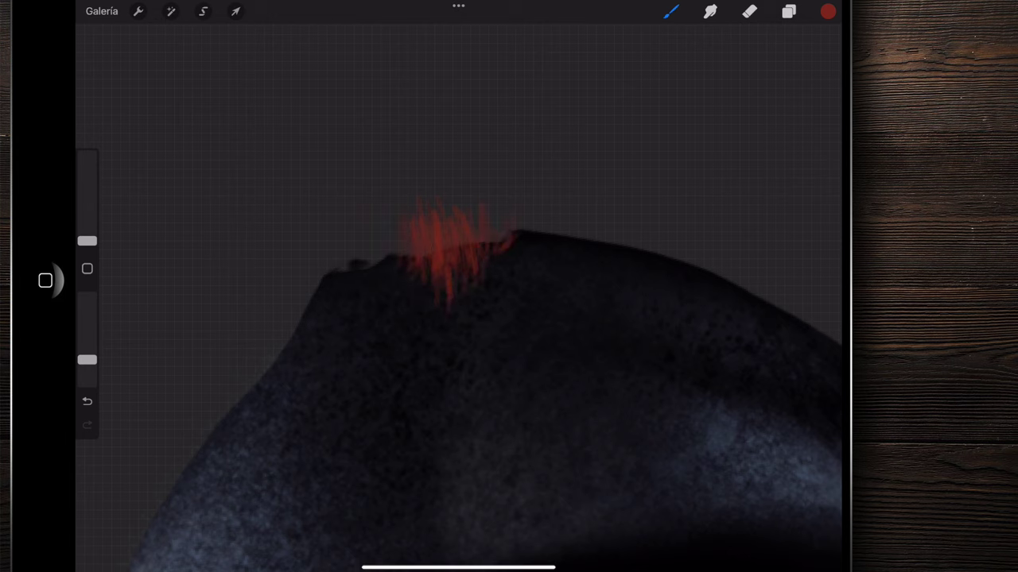
- Add red strands on the tuft's left edge and fill in its middle
drag(406, 256, 406, 280)
drag(402, 256, 397, 277)
drag(393, 256, 393, 281)
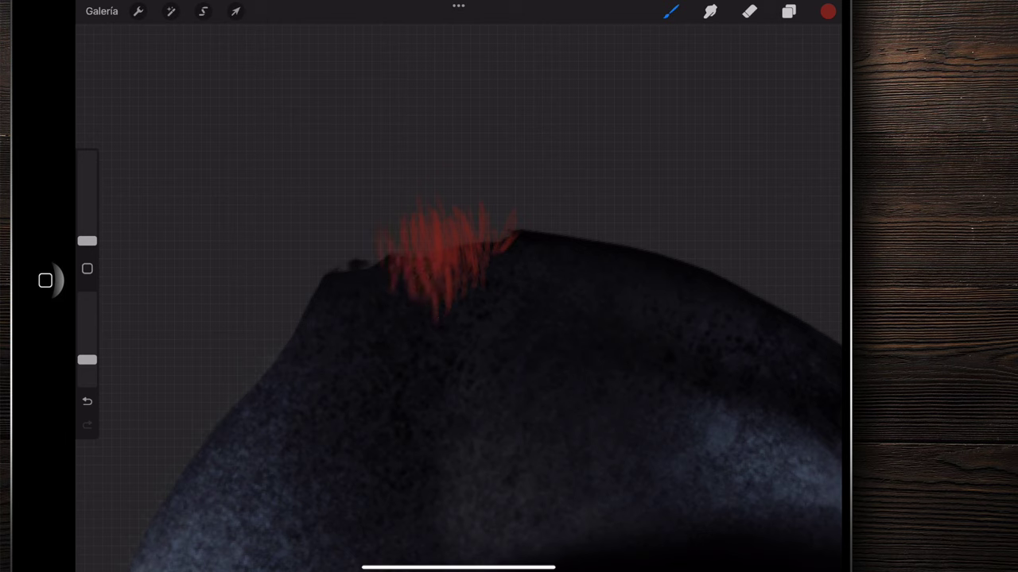
drag(463, 268, 464, 291)
drag(489, 254, 489, 281)
drag(505, 250, 505, 261)
scroll(458, 286, down, 5)
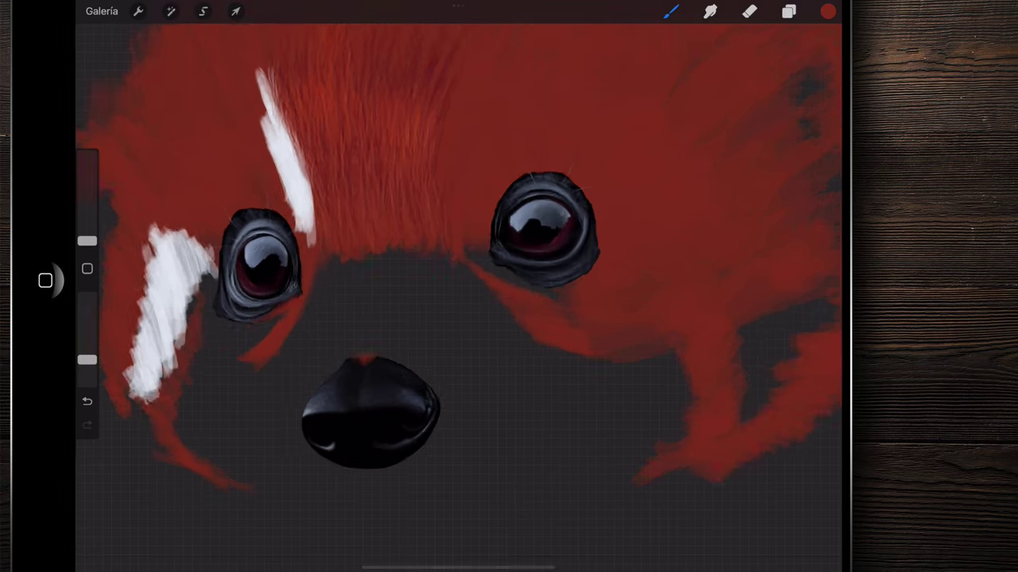
- Delete Capa 4 with its red nose strands
scroll(374, 397, up, 5)
click(788, 11)
scroll(348, 263, down, 5)
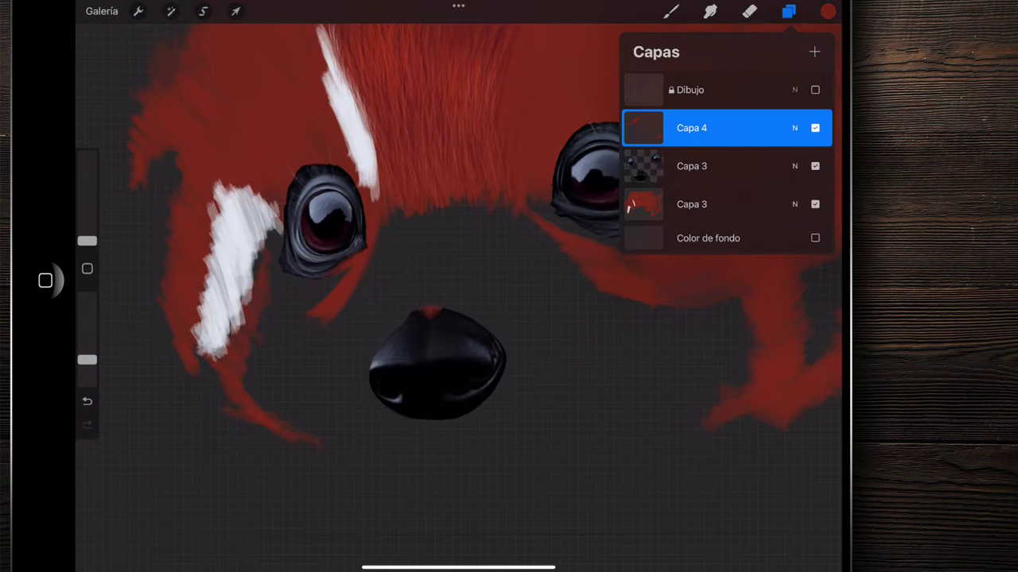
drag(764, 128, 676, 128)
click(691, 163)
click(809, 127)
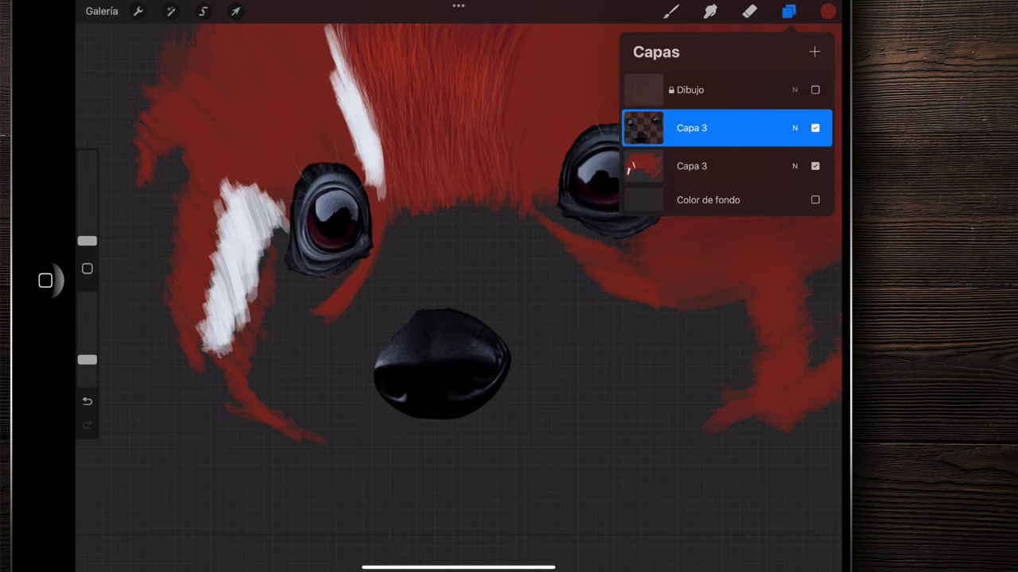
- Make the lower Capa 3 fur layer active
scroll(441, 361, up, 1)
scroll(441, 361, up, 4)
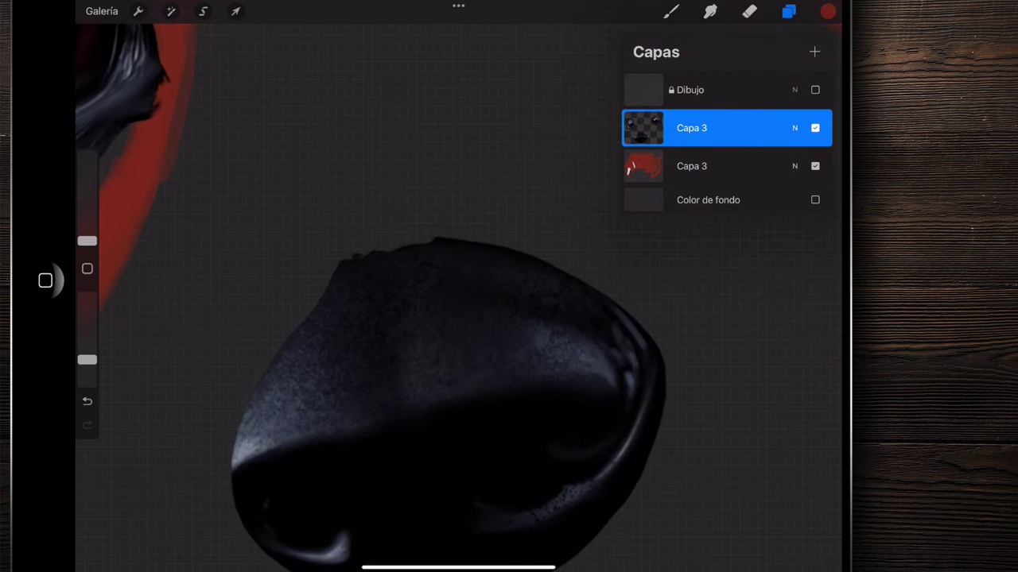
scroll(445, 357, down, 5)
click(692, 166)
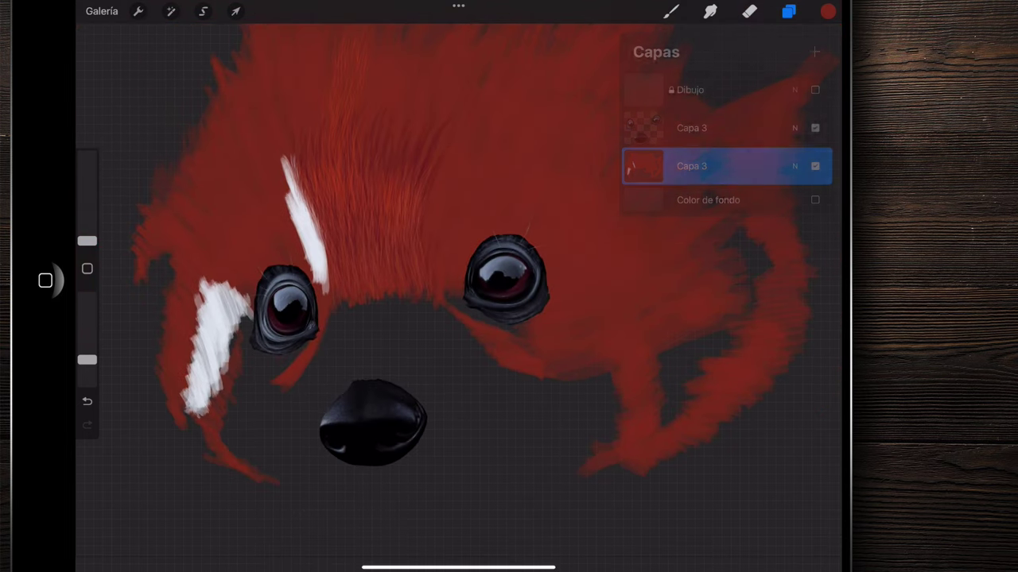
scroll(458, 286, down, 2)
- Show the Dibujo sketch layer again and toggle Color de fondo on and back off
click(788, 11)
click(815, 90)
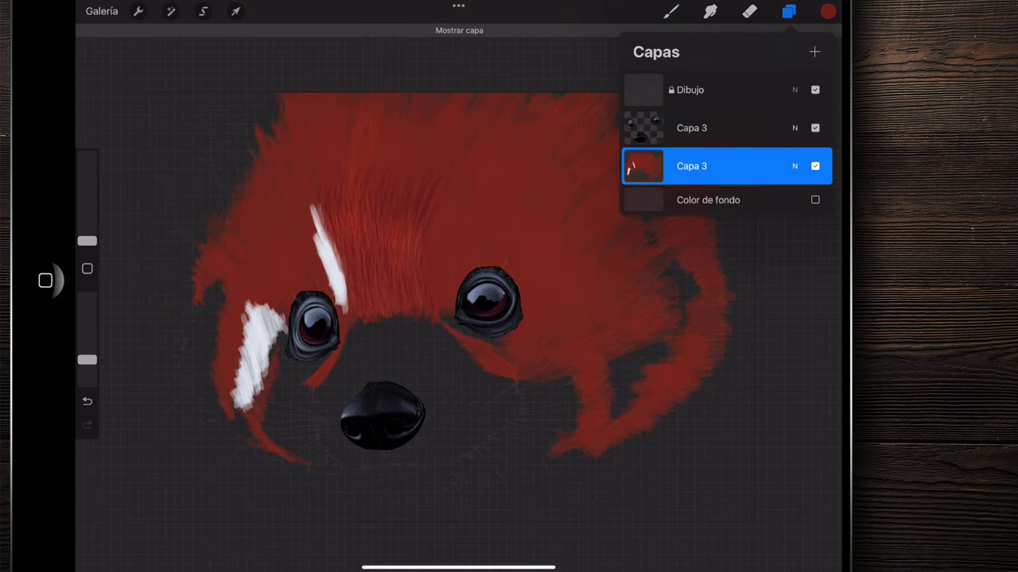
click(815, 200)
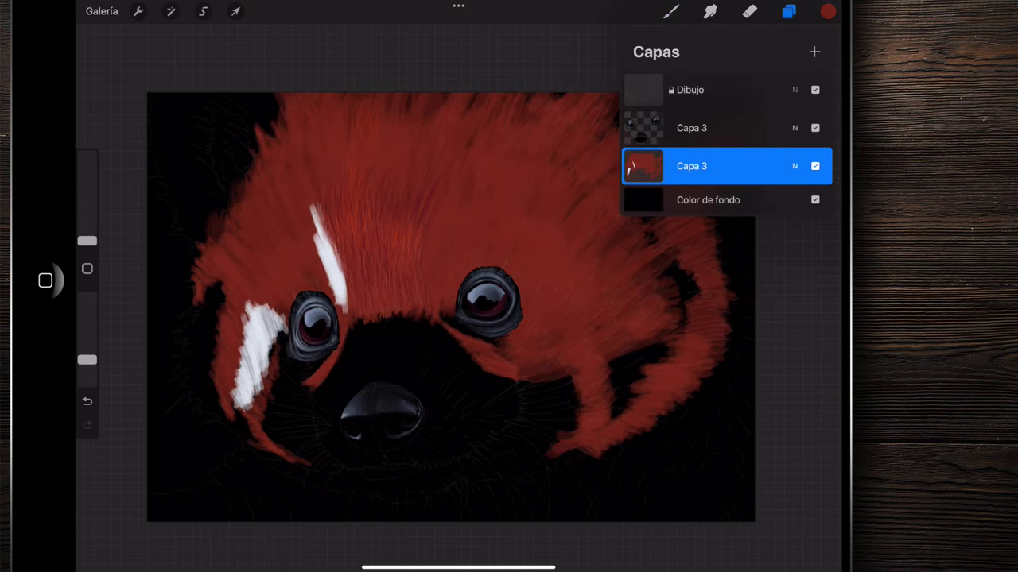
click(815, 200)
scroll(445, 302, down, 3)
scroll(445, 302, up, 3)
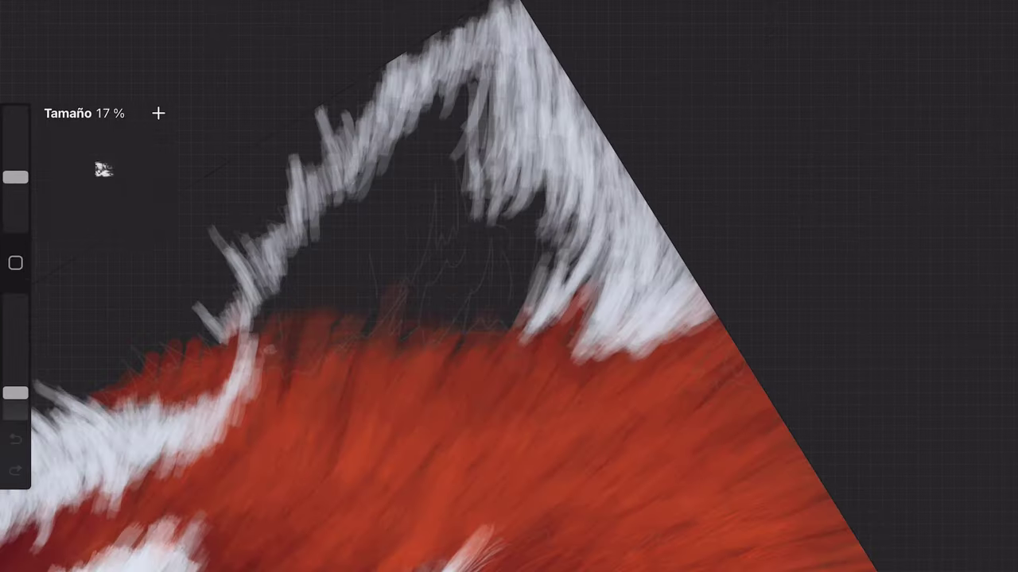
- Paint white fur strokes into the panda's inner ear
drag(302, 350, 446, 143)
drag(318, 310, 445, 64)
drag(477, 278, 493, 31)
drag(477, 255, 429, 56)
drag(262, 358, 390, 120)
drag(445, 294, 397, 8)
drag(676, 302, 540, 79)
- Shrink the fur brush to 7% and paint white fur strokes along the zigzag band
drag(15, 154, 15, 195)
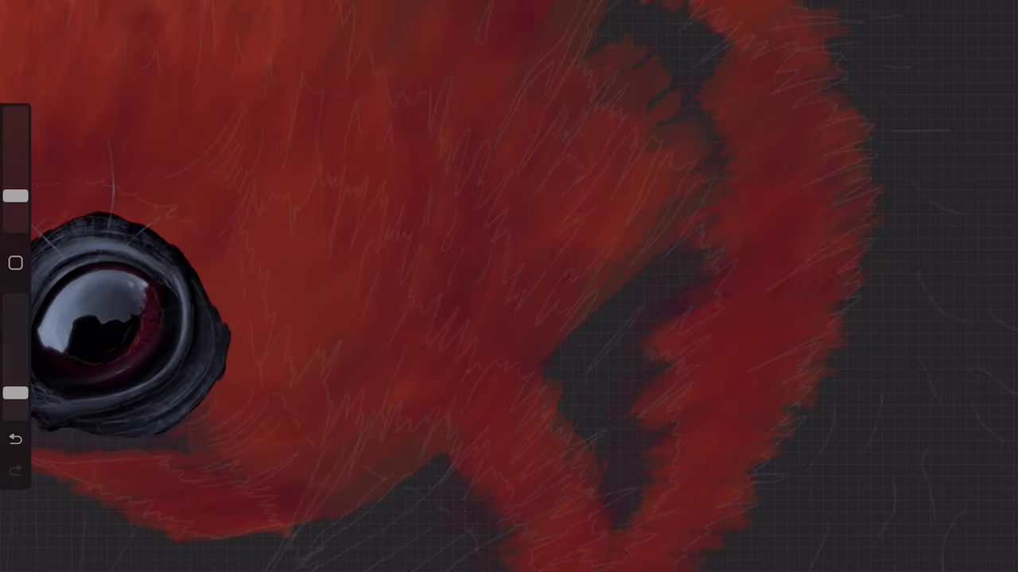
drag(365, 364, 371, 307)
drag(322, 334, 433, 302)
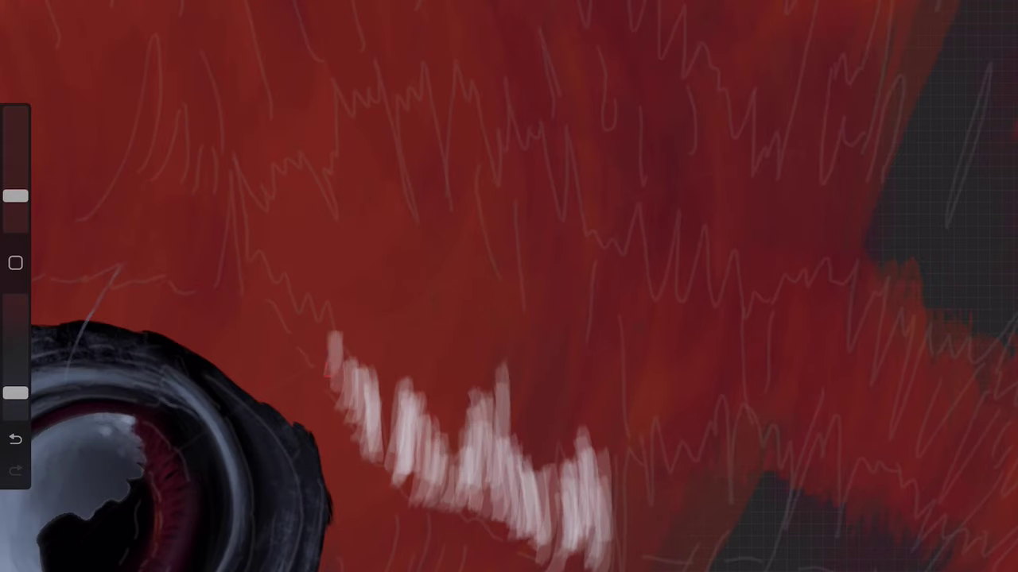
drag(342, 365, 218, 203)
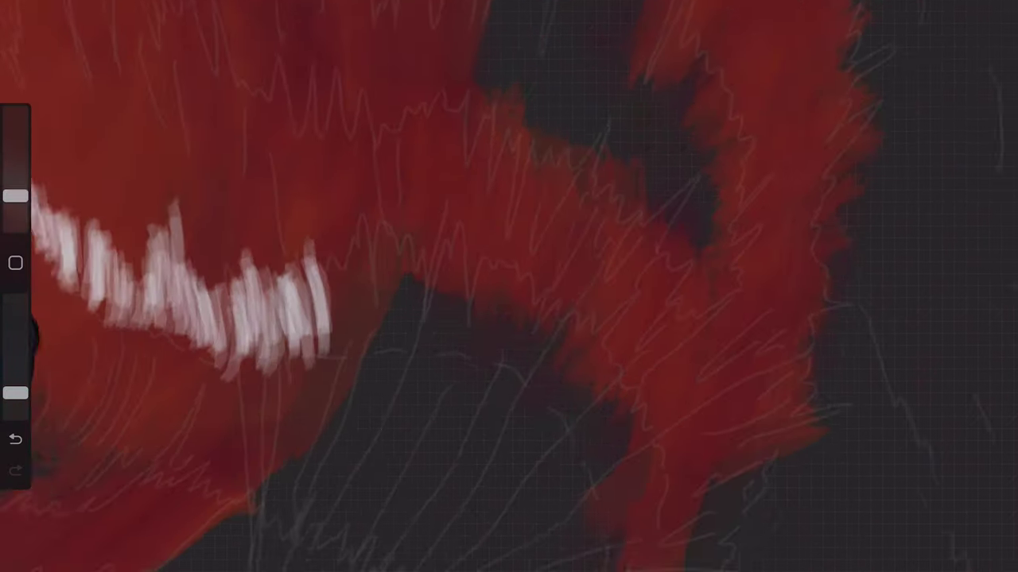
drag(262, 397, 337, 275)
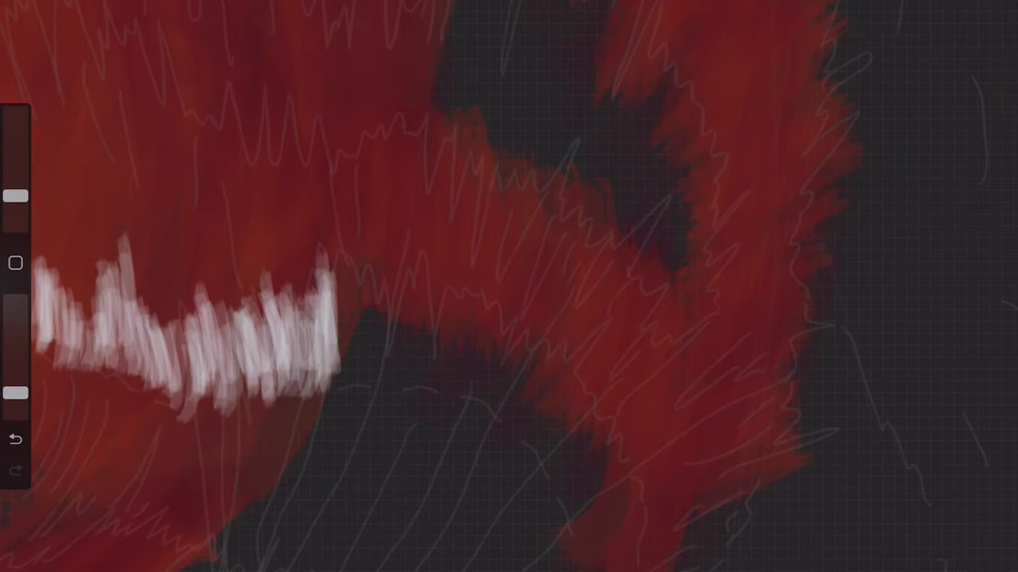
drag(322, 401, 389, 275)
drag(338, 381, 429, 255)
drag(398, 373, 461, 255)
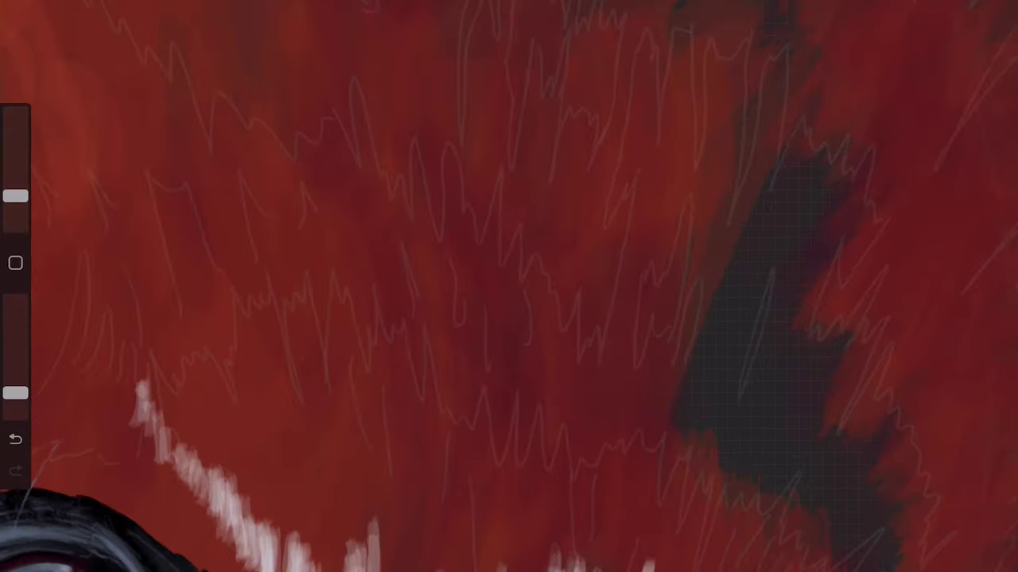
- Paint white fur strokes across the red fur and strands just below it
drag(398, 429, 389, 230)
drag(469, 477, 413, 358)
drag(517, 493, 445, 247)
drag(422, 310, 418, 230)
drag(373, 330, 366, 242)
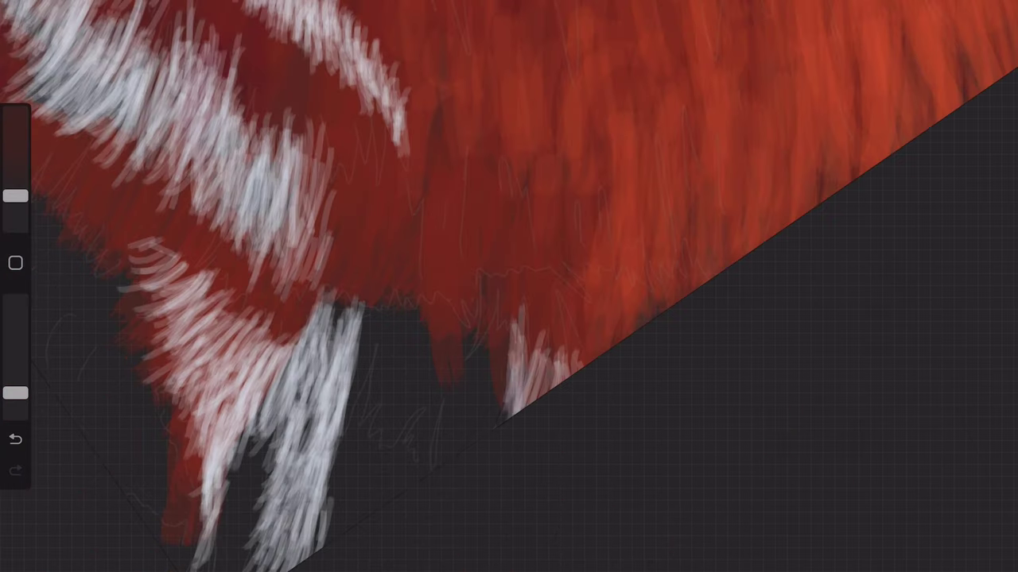
drag(548, 359, 539, 399)
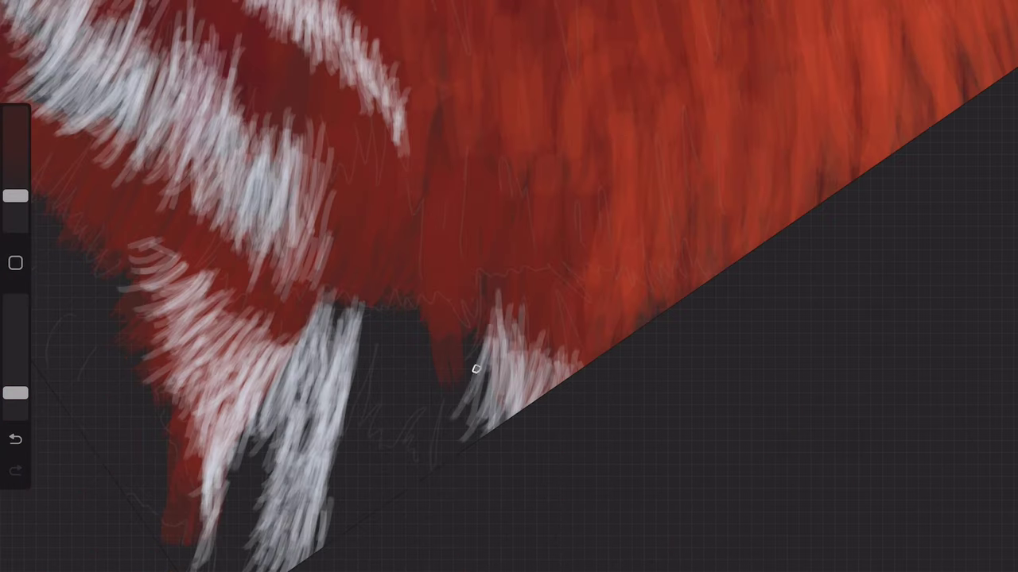
drag(429, 426, 429, 435)
mouse_move(426, 383)
mouse_down()
mouse_move(419, 461)
mouse_move(374, 461)
mouse_up()
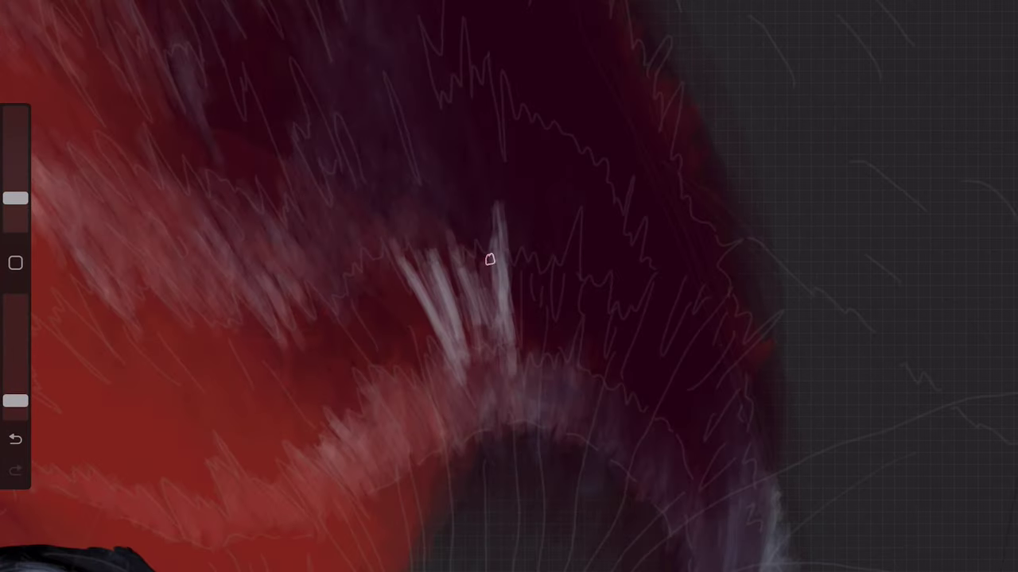
- Add light fur strands along the face edge and resize the brush to about 14%
drag(549, 349, 568, 223)
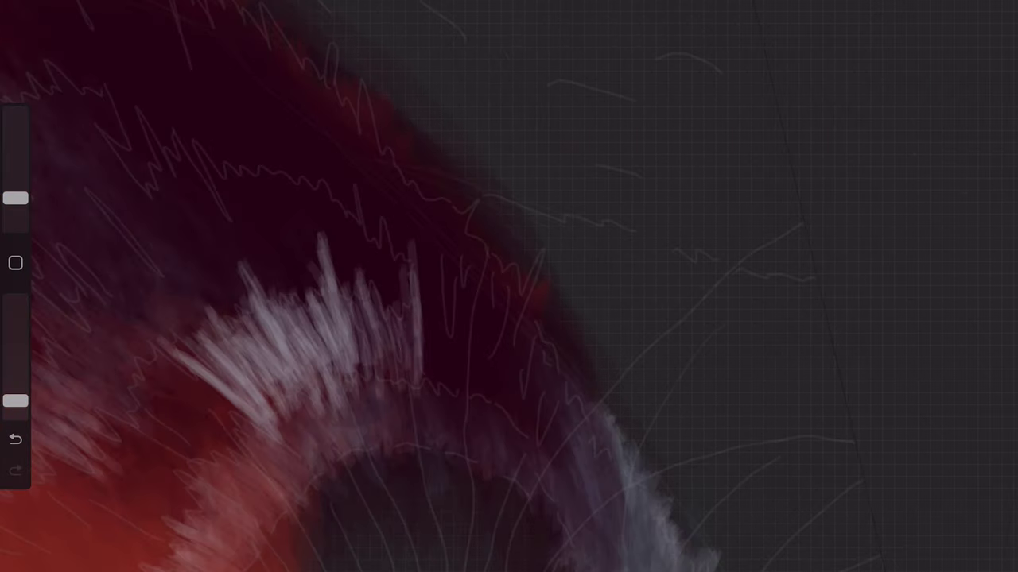
drag(503, 384, 556, 446)
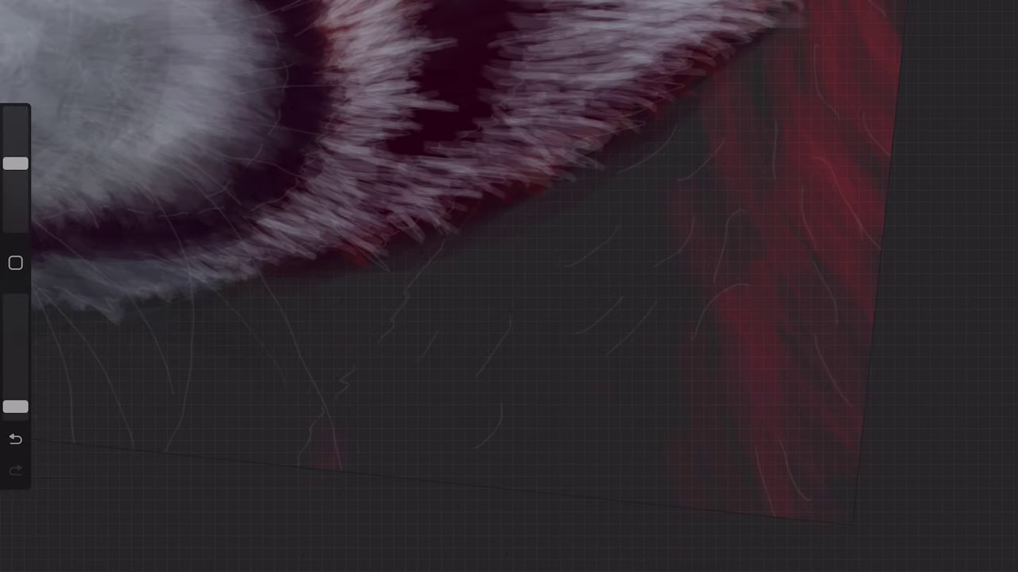
drag(15, 163, 15, 181)
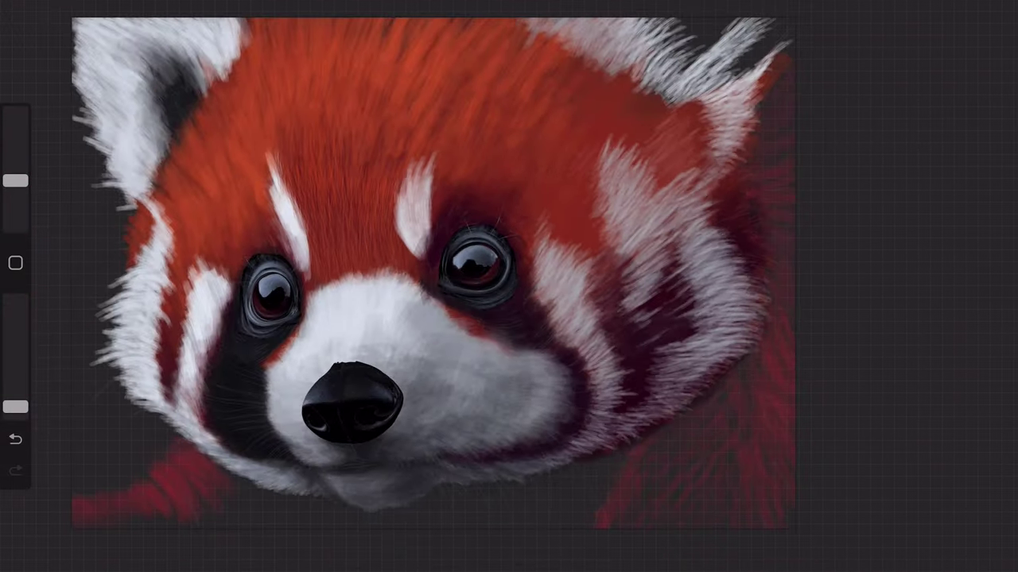
drag(15, 180, 15, 170)
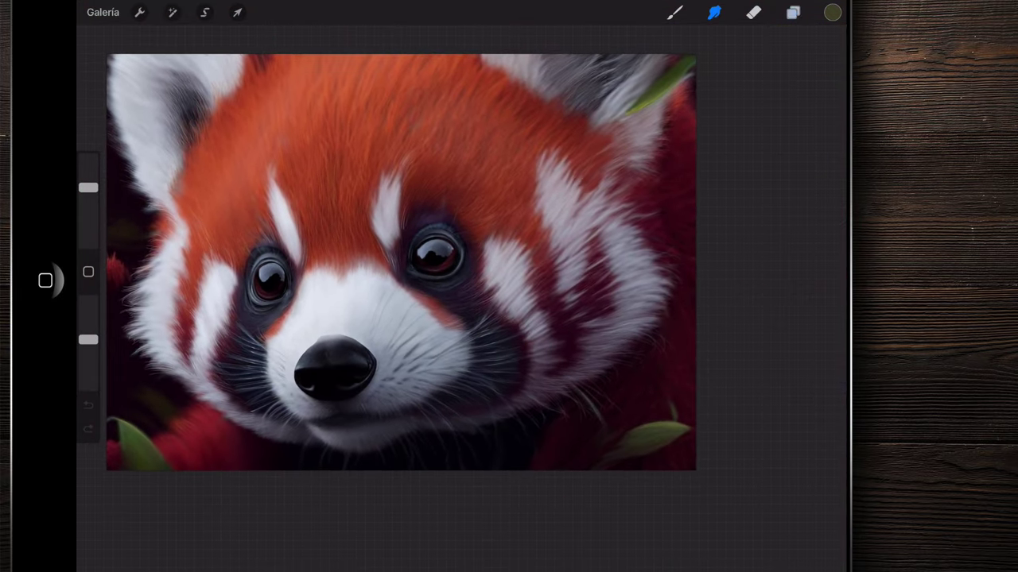
- Toggle the eyes-and-nose layer Capa 3 off and on to compare it
click(793, 11)
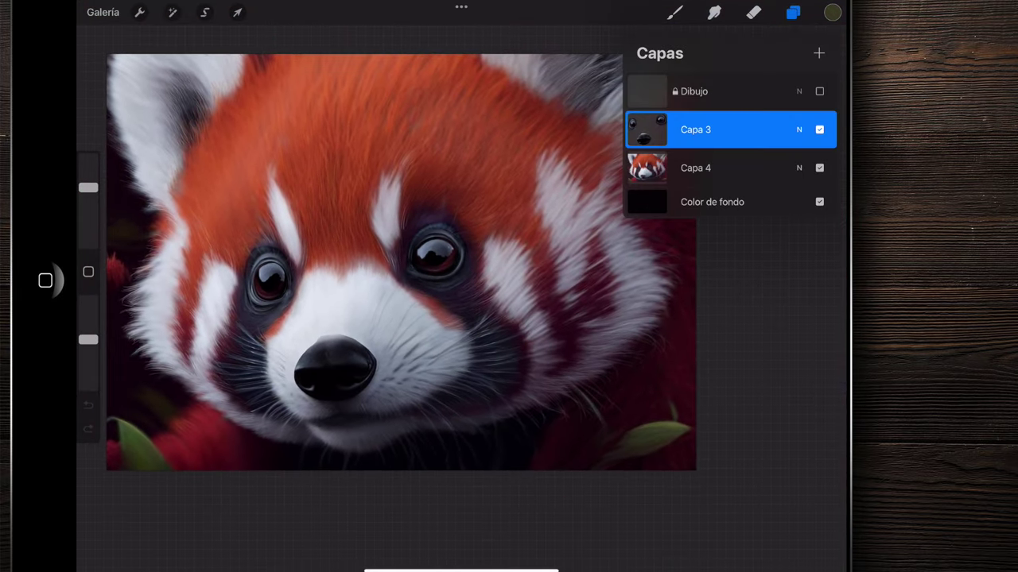
click(819, 129)
click(819, 129)
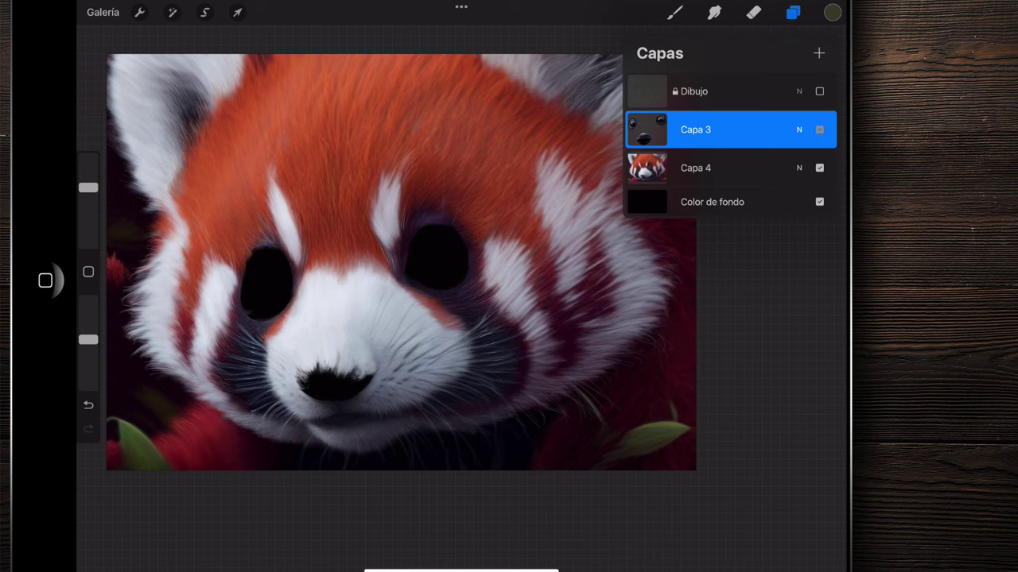
click(819, 128)
click(819, 128)
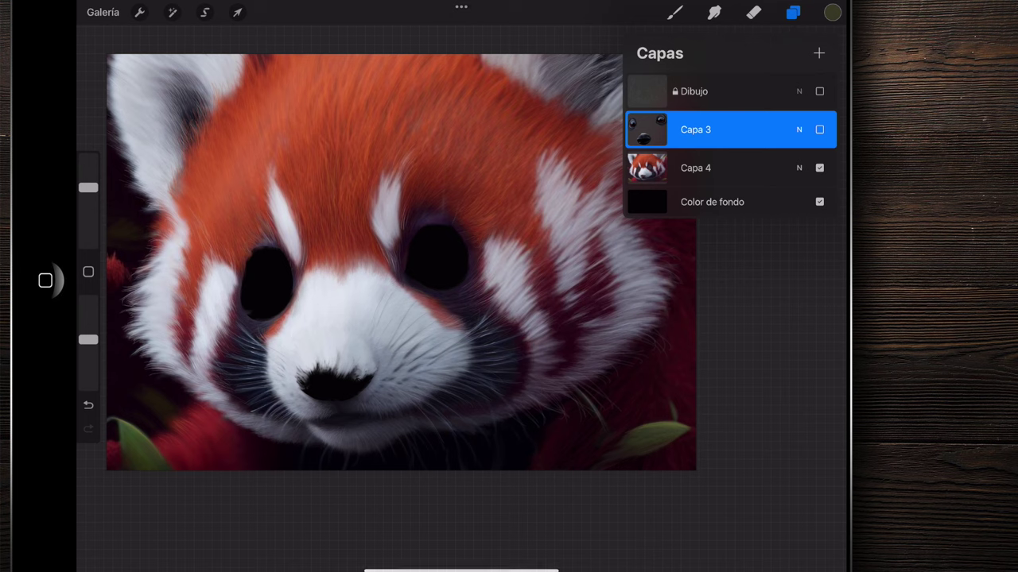
click(819, 128)
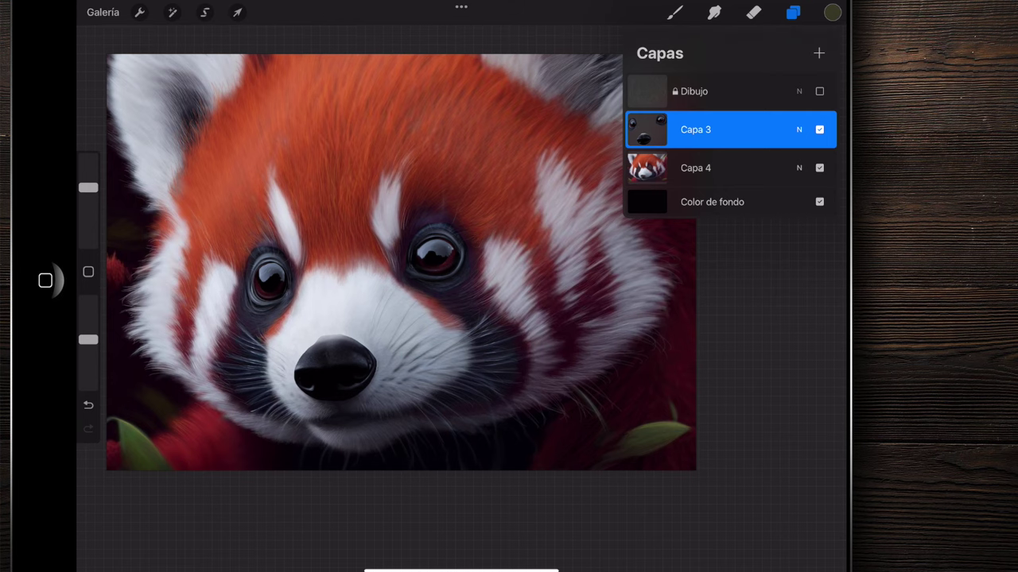
- Make Capa 4 active, check its visibility, then merge Capa 3 down into it
click(695, 168)
click(819, 167)
click(819, 167)
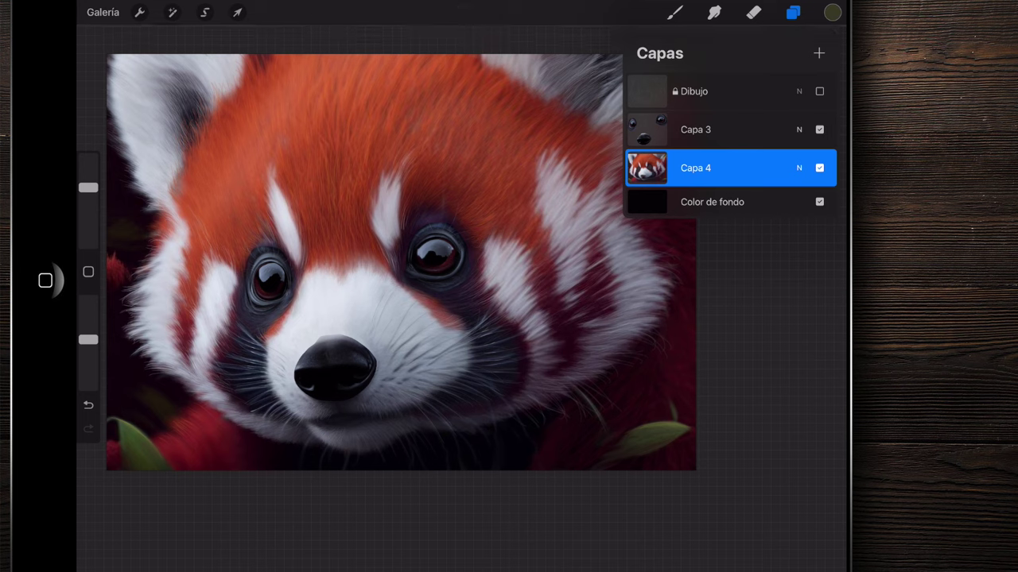
key(ctrl+e)
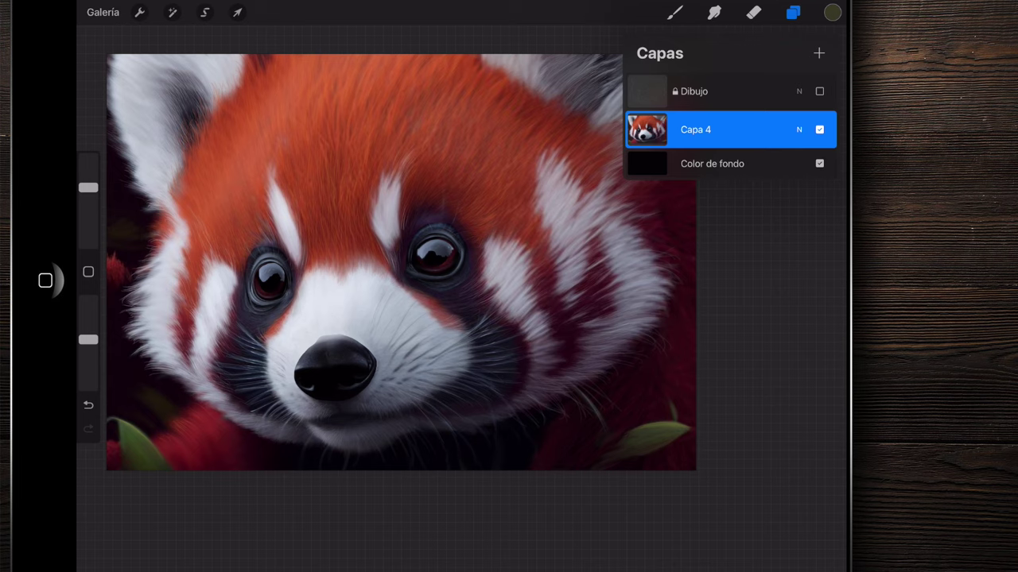
scroll(271, 274, up, 5)
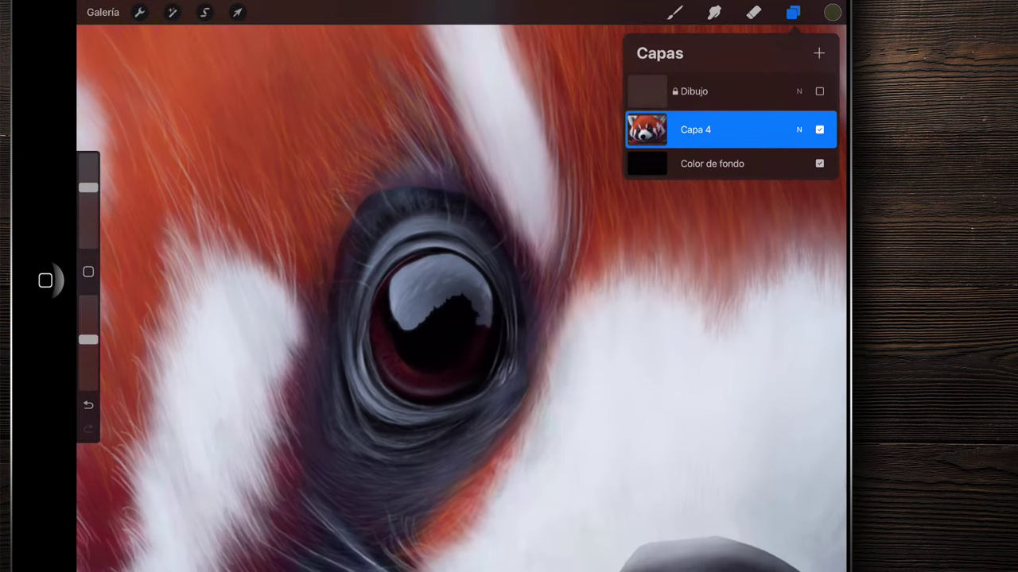
- Set the Smudge tool to 3% size and adjust its opacity around 41%
click(714, 12)
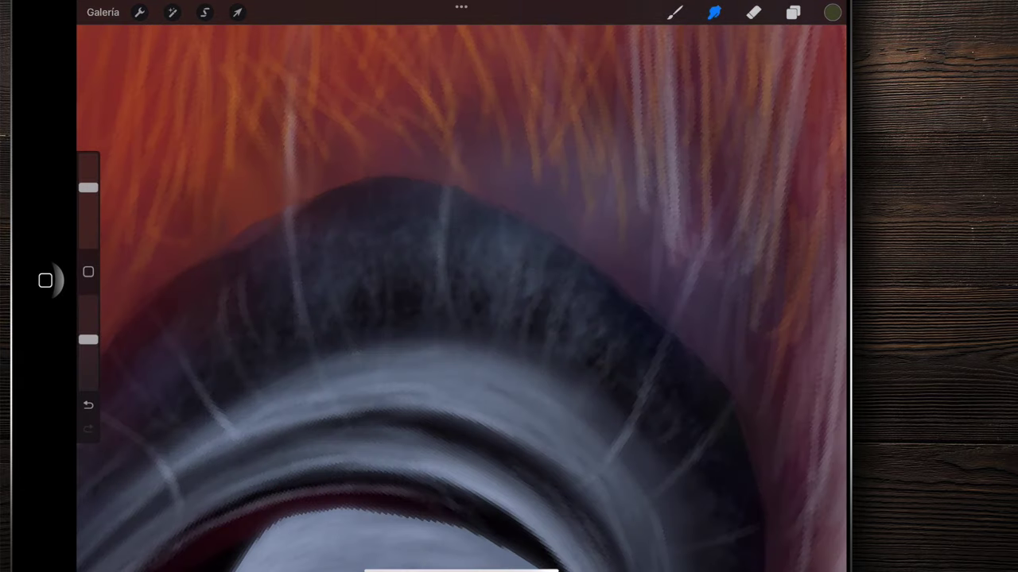
scroll(461, 318, up, 5)
drag(88, 187, 88, 229)
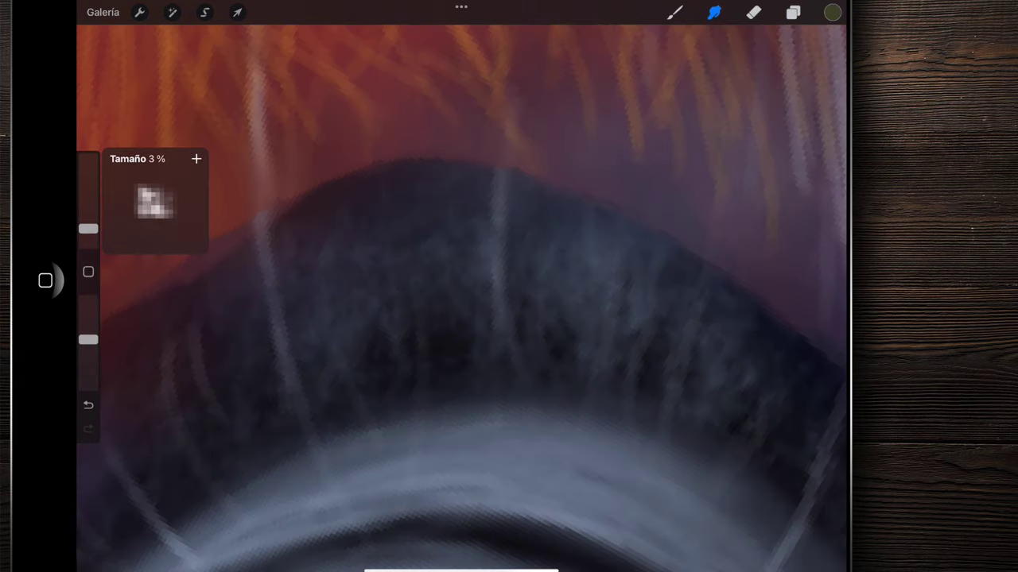
drag(88, 339, 88, 352)
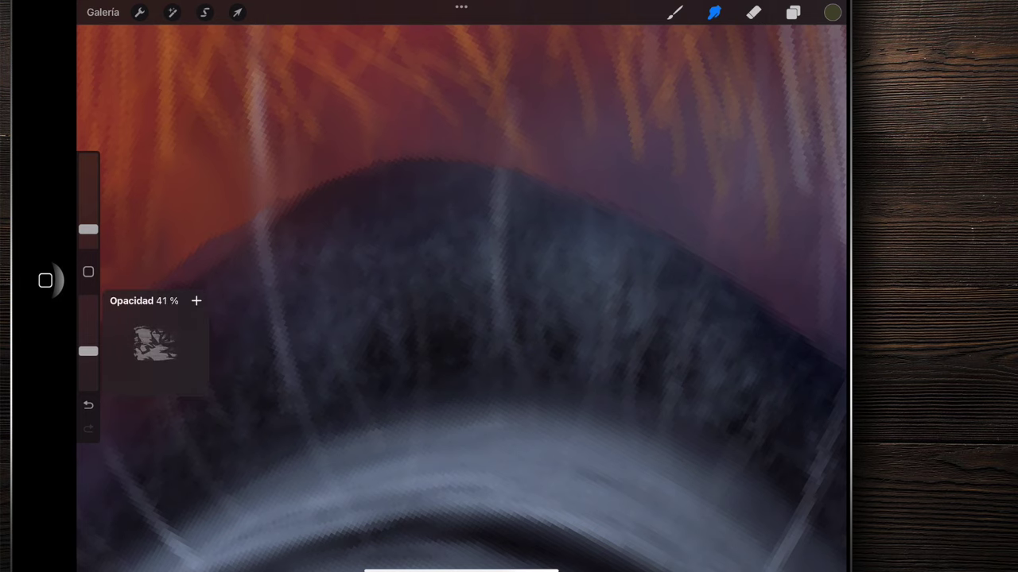
drag(88, 229, 88, 228)
drag(477, 318, 398, 330)
drag(477, 318, 358, 302)
drag(89, 351, 89, 340)
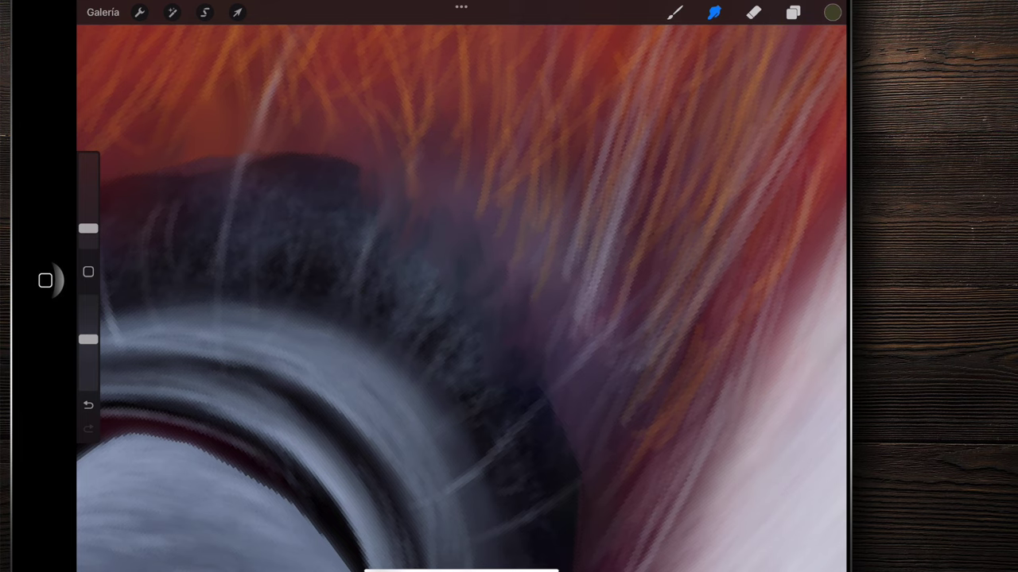
- Frame the upper eyelid and smudge a thin darker line along the eye rim
drag(549, 357, 556, 429)
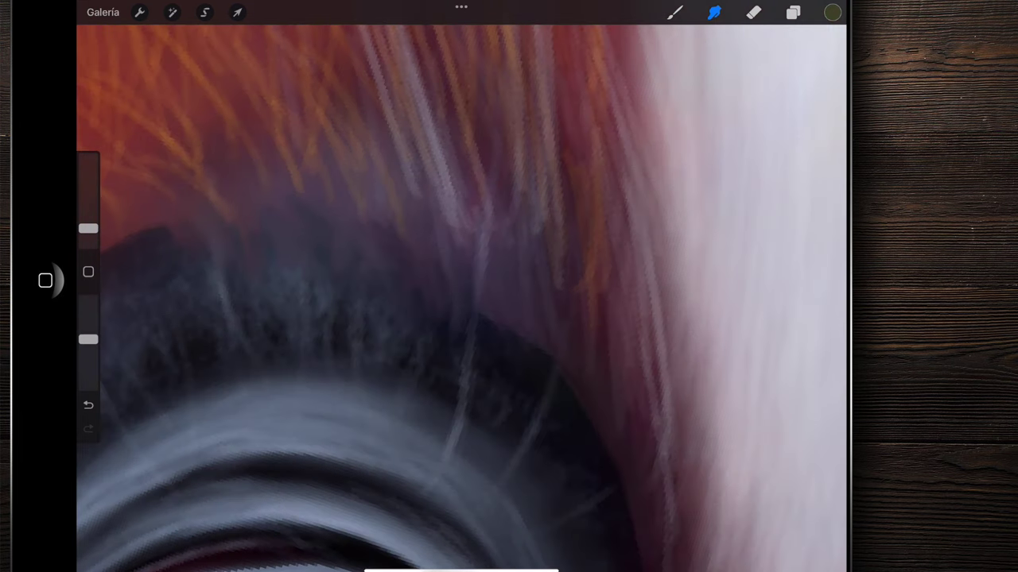
drag(537, 358, 517, 294)
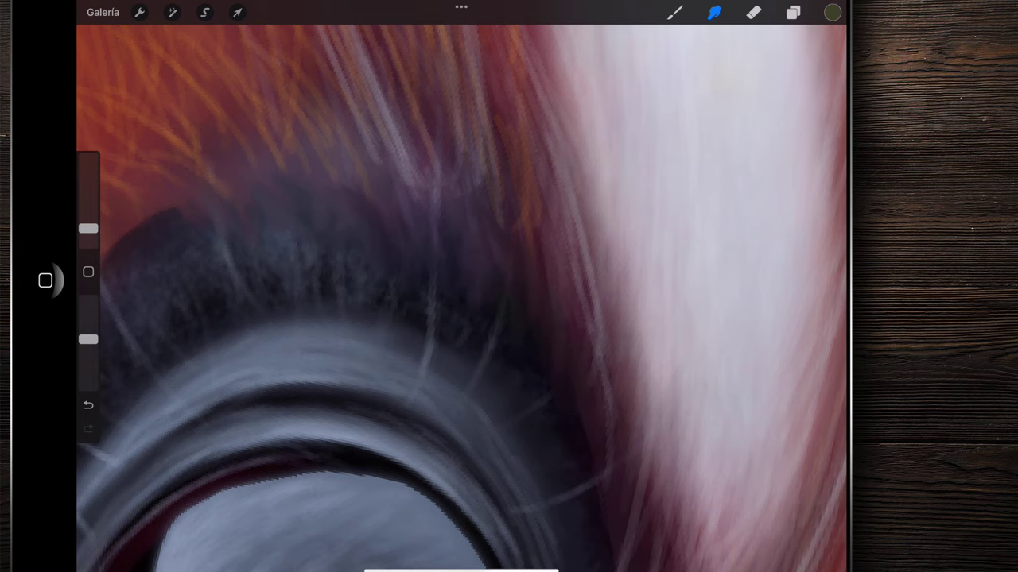
drag(461, 357, 341, 255)
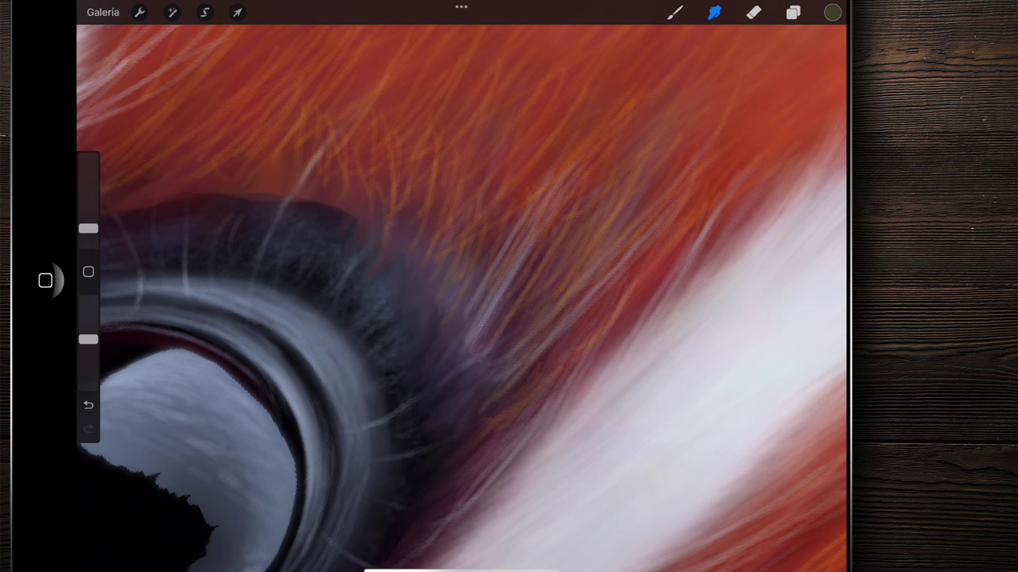
scroll(349, 248, up, 3)
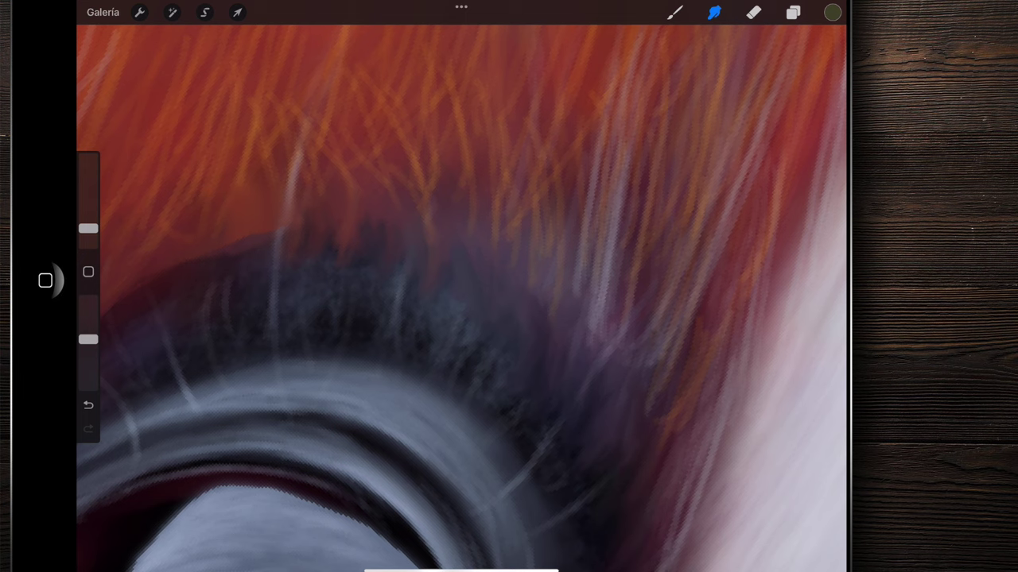
scroll(461, 302, up, 1)
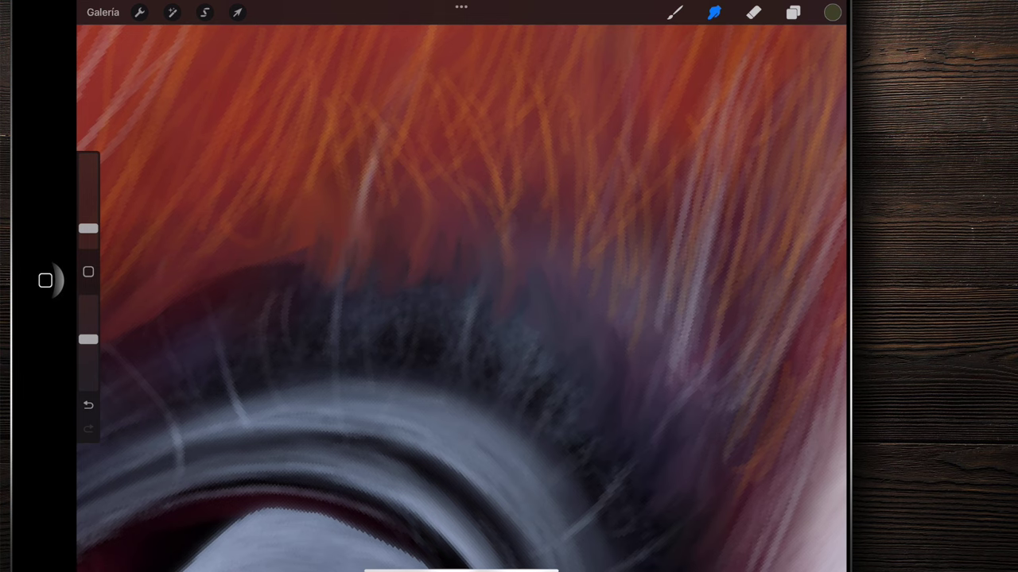
scroll(353, 261, left, 5)
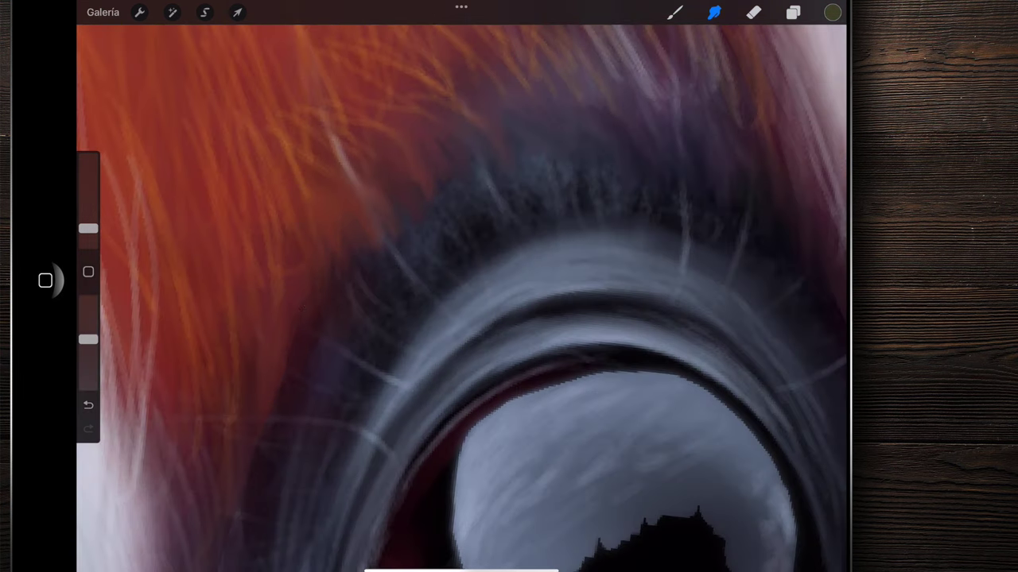
scroll(286, 389, down, 3)
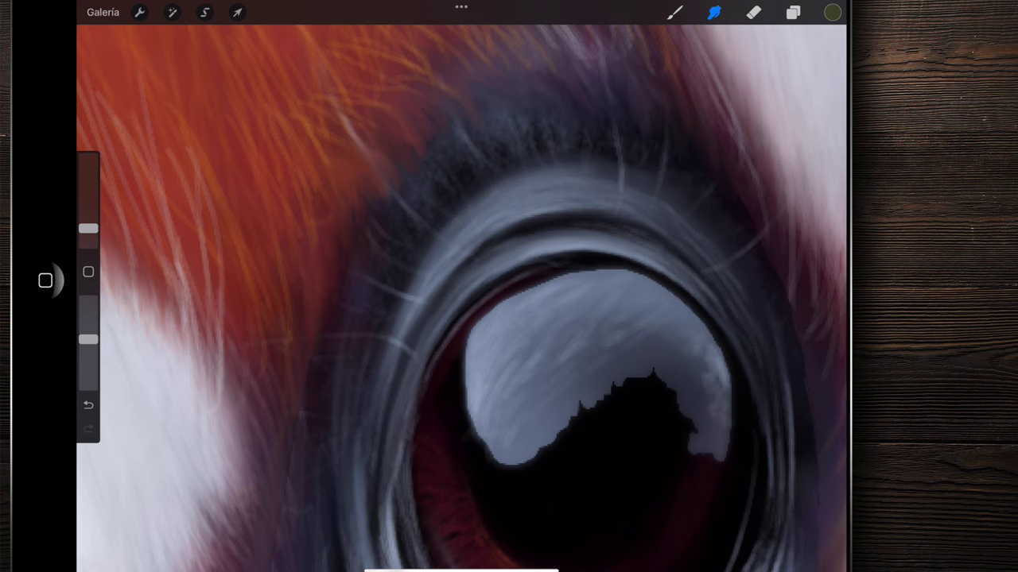
scroll(302, 379, down, 3)
scroll(302, 380, up, 5)
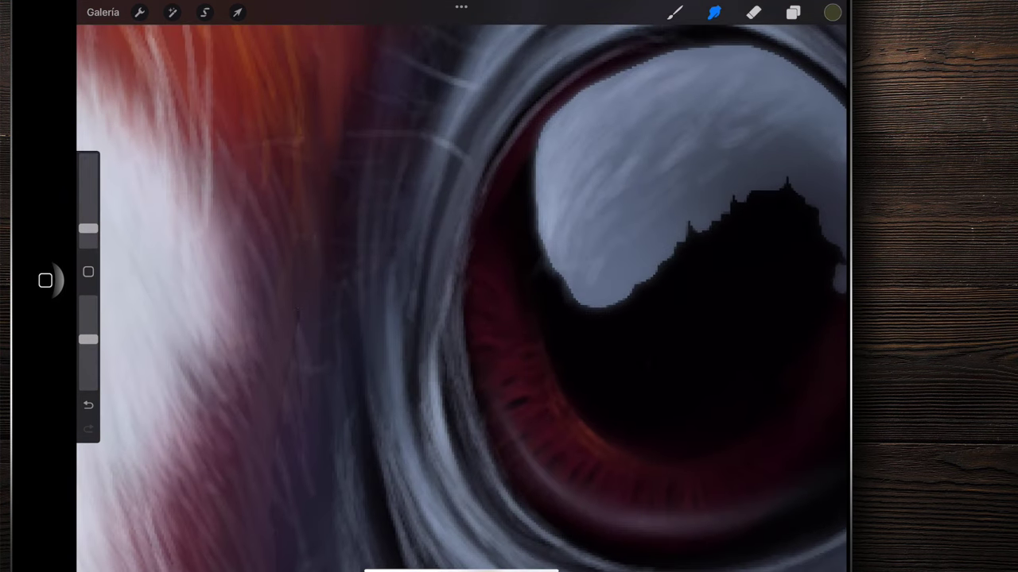
scroll(316, 288, down, 3)
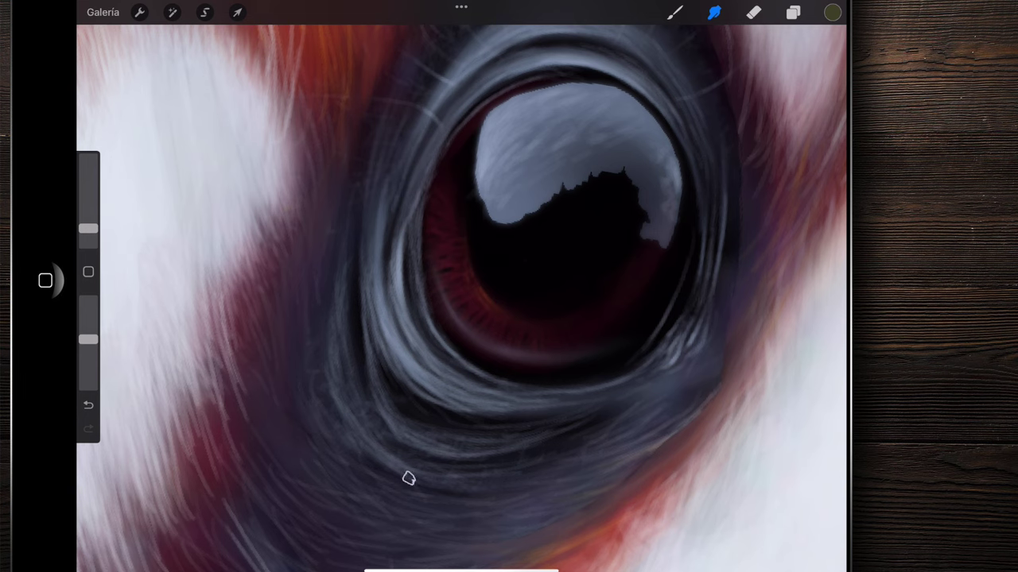
scroll(409, 479, right, 5)
scroll(409, 479, up, 3)
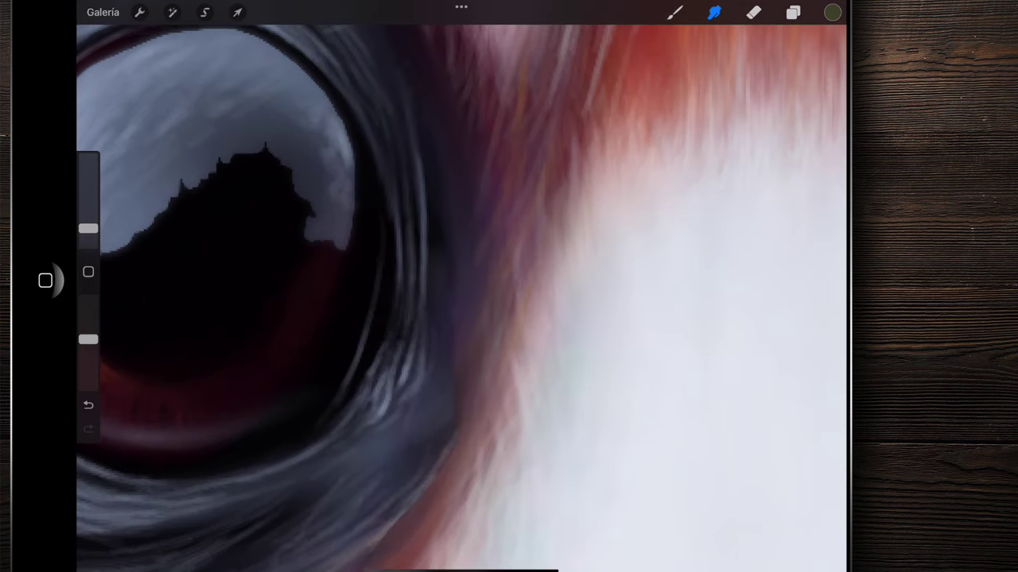
scroll(500, 149, down, 3)
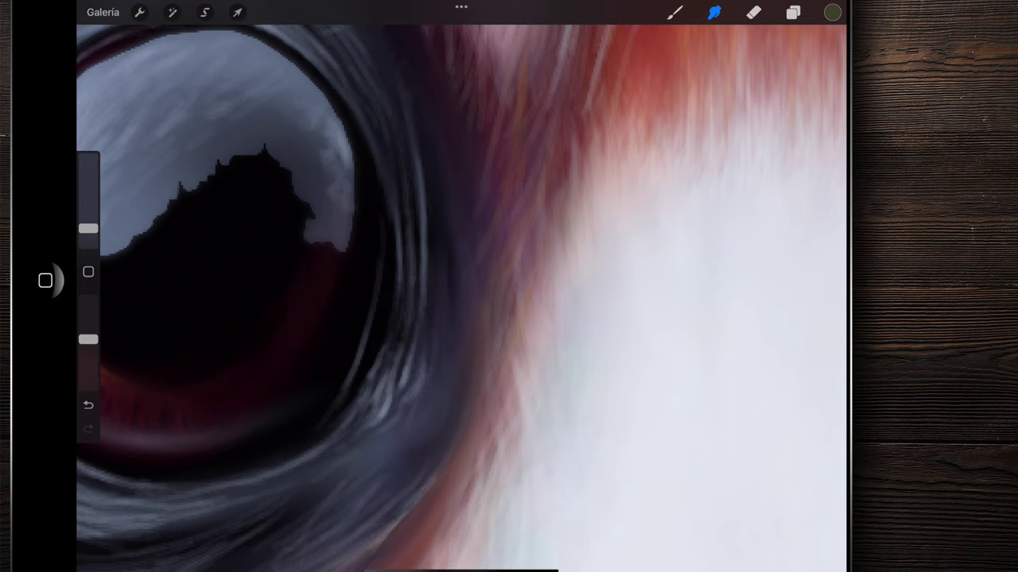
drag(421, 225, 422, 164)
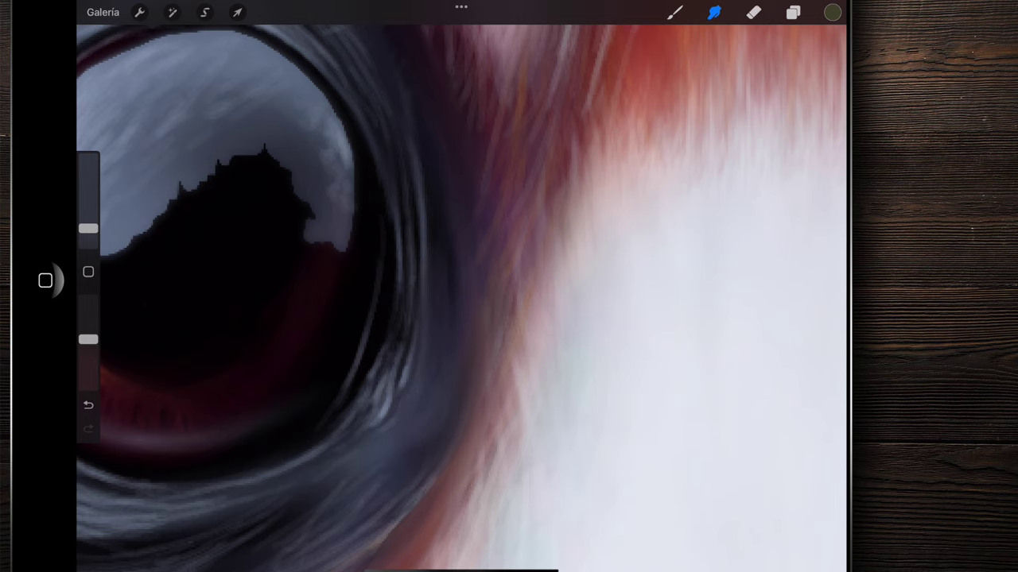
- Sample a white colour from the fur stripe beside the eye
scroll(461, 294, down, 3)
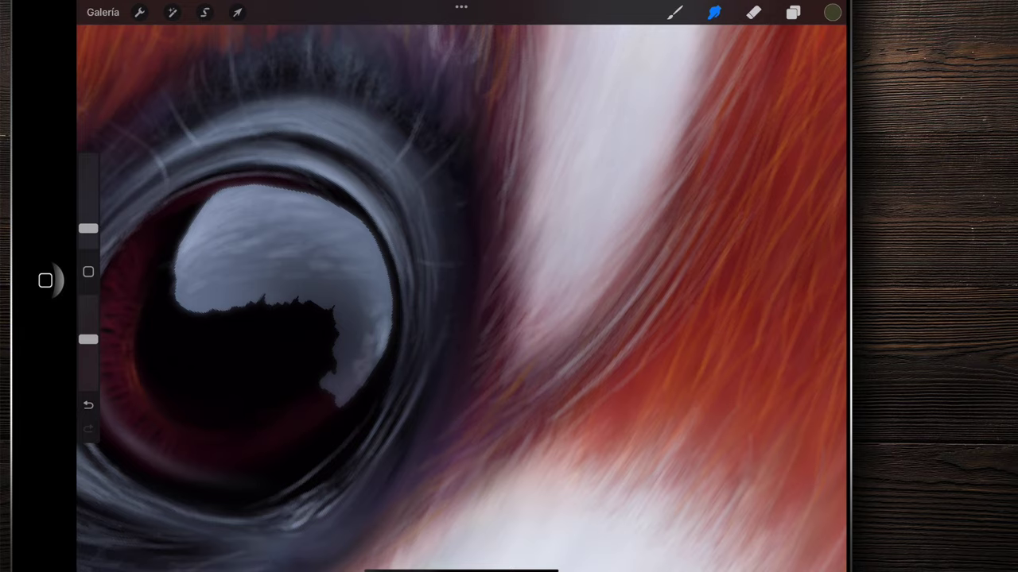
scroll(461, 270, down, 3)
scroll(461, 286, up, 2)
click(284, 324)
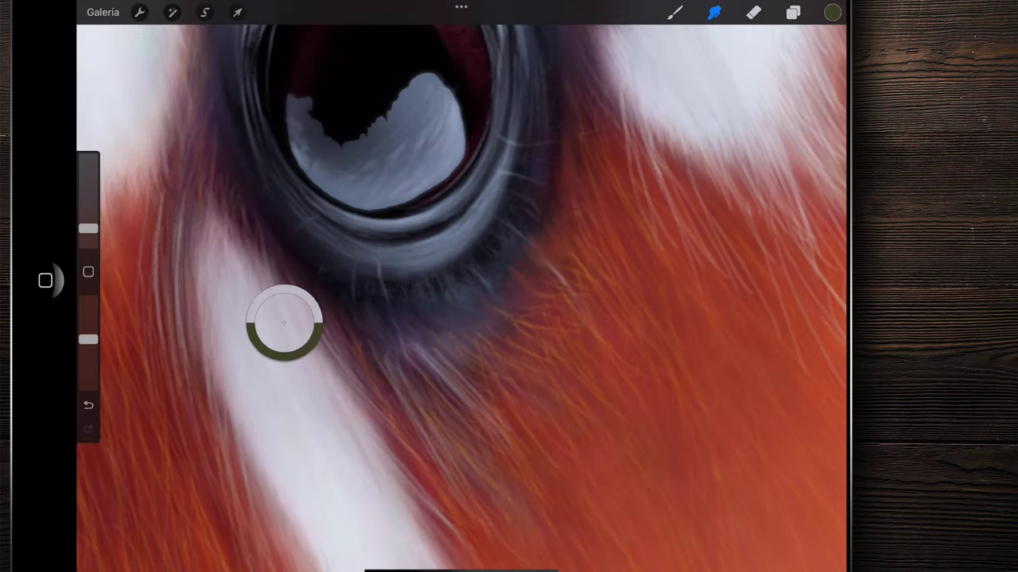
- Paint thin white hair strands below the eye with the brush at 1% size
click(674, 12)
drag(88, 228, 89, 244)
scroll(318, 279, up, 3)
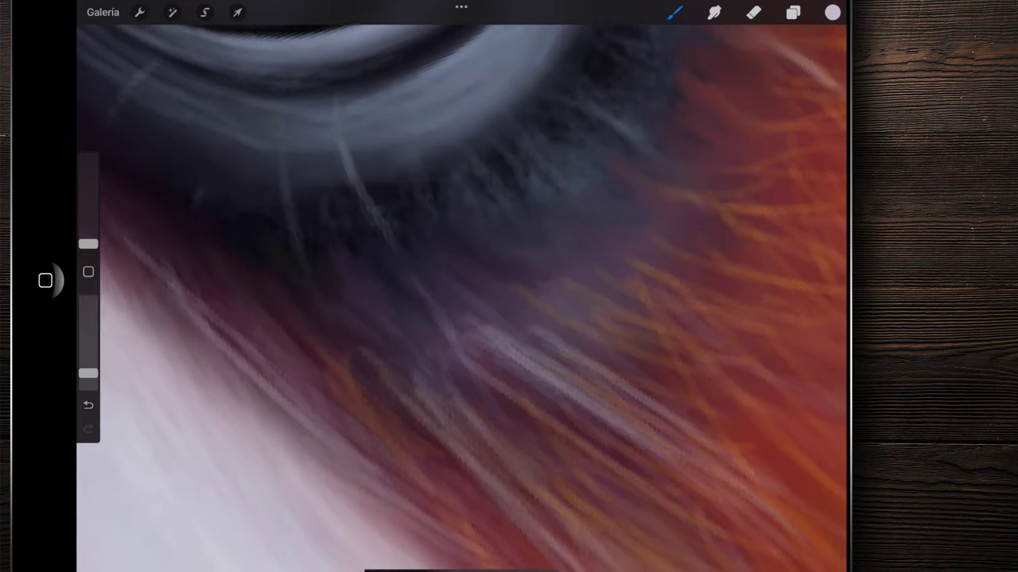
scroll(318, 278, up, 3)
drag(274, 208, 292, 256)
drag(261, 164, 320, 325)
drag(342, 362, 391, 426)
- Lower the brush opacity and paint a subtler pale hair strand below the eye
scroll(462, 287, down, 3)
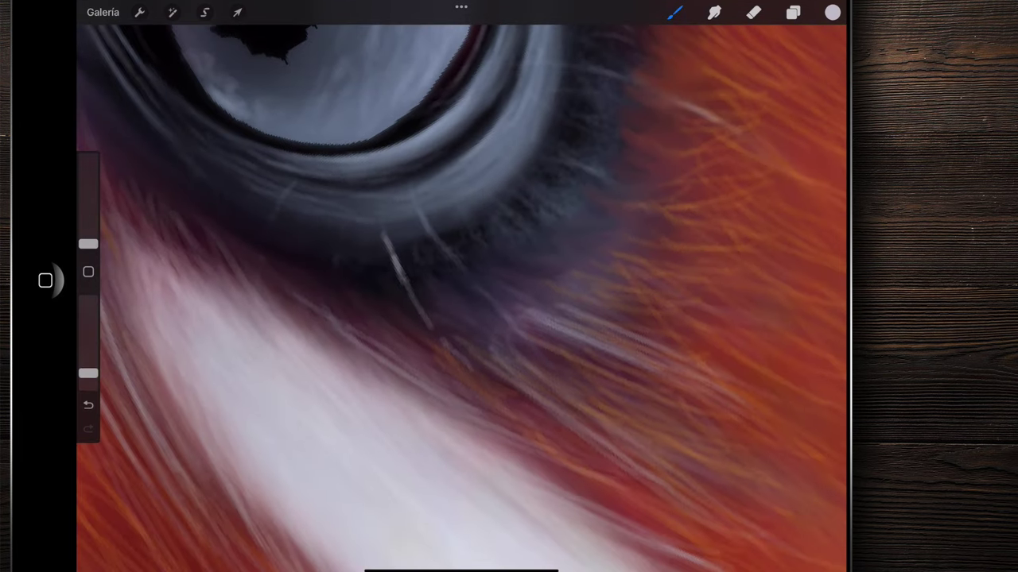
drag(88, 374, 88, 382)
scroll(366, 276, up, 3)
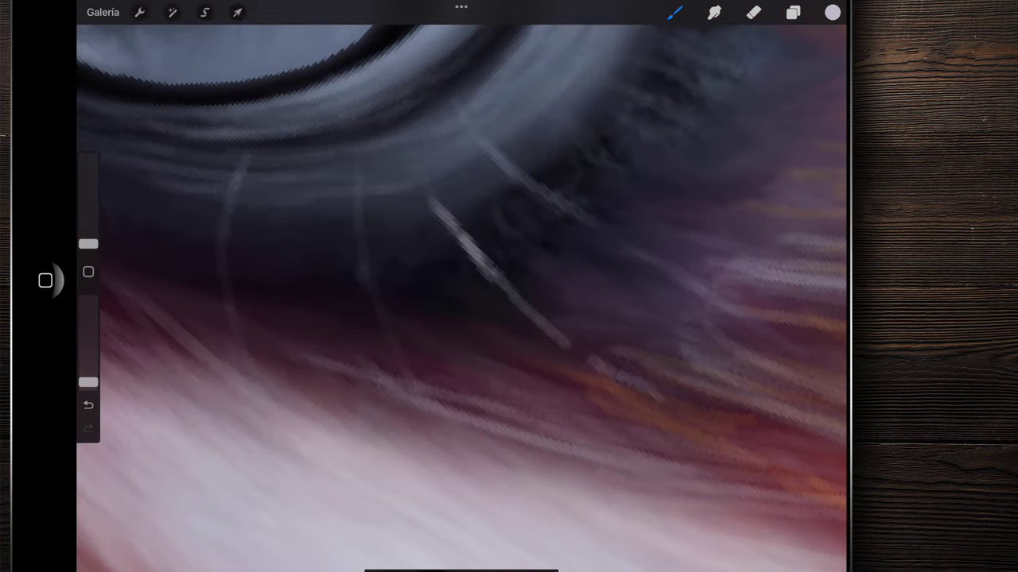
scroll(461, 286, down, 3)
scroll(461, 286, up, 3)
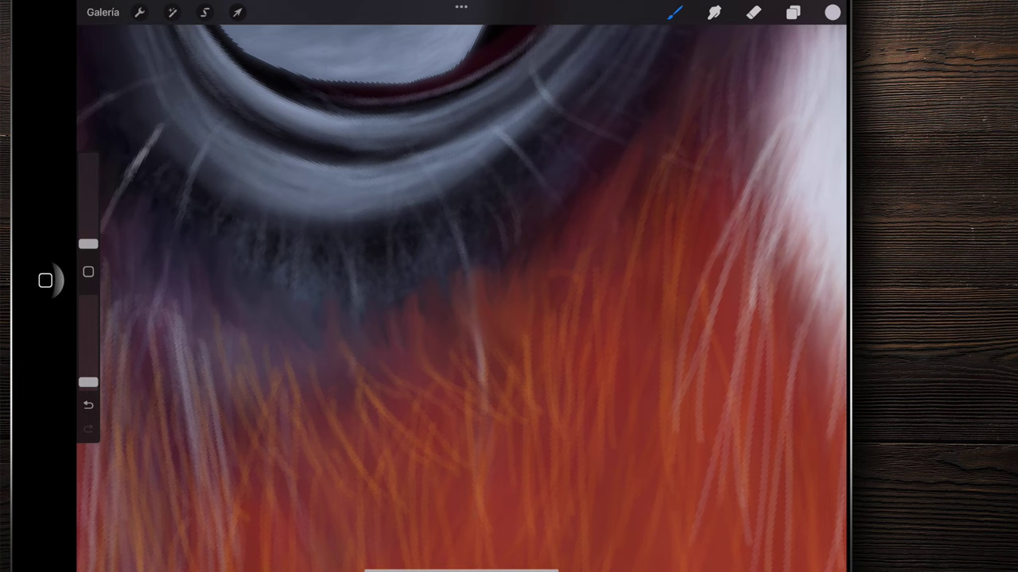
drag(473, 318, 455, 227)
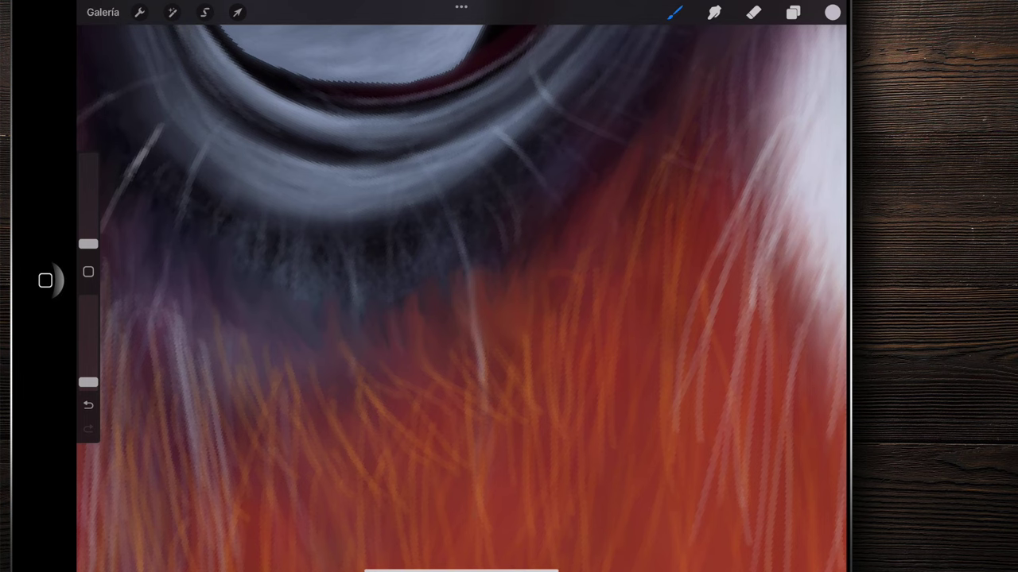
scroll(461, 286, down, 3)
scroll(461, 286, up, 2)
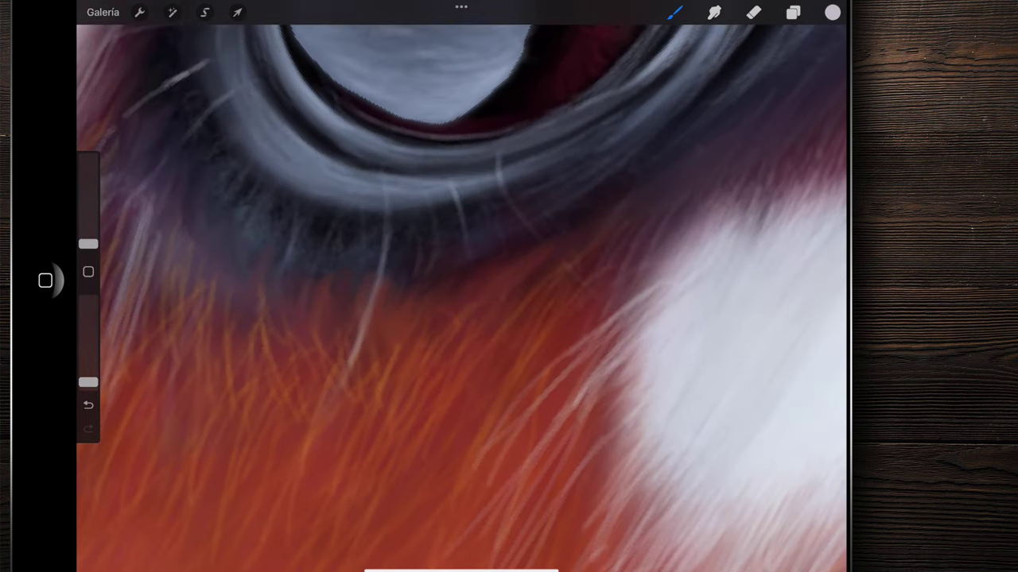
drag(467, 244, 451, 205)
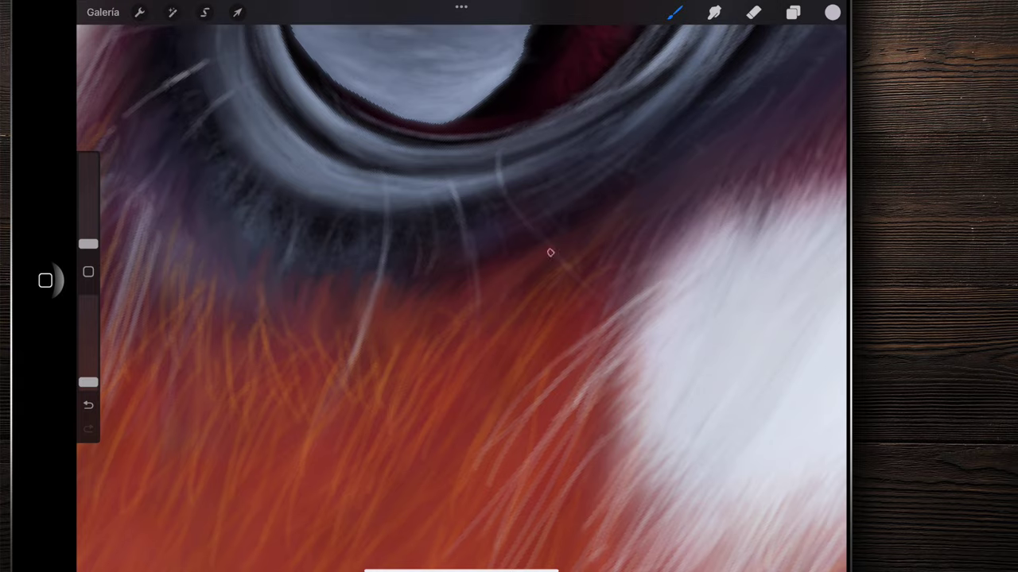
scroll(551, 253, down, 3)
scroll(550, 253, down, 3)
scroll(550, 253, down, 2)
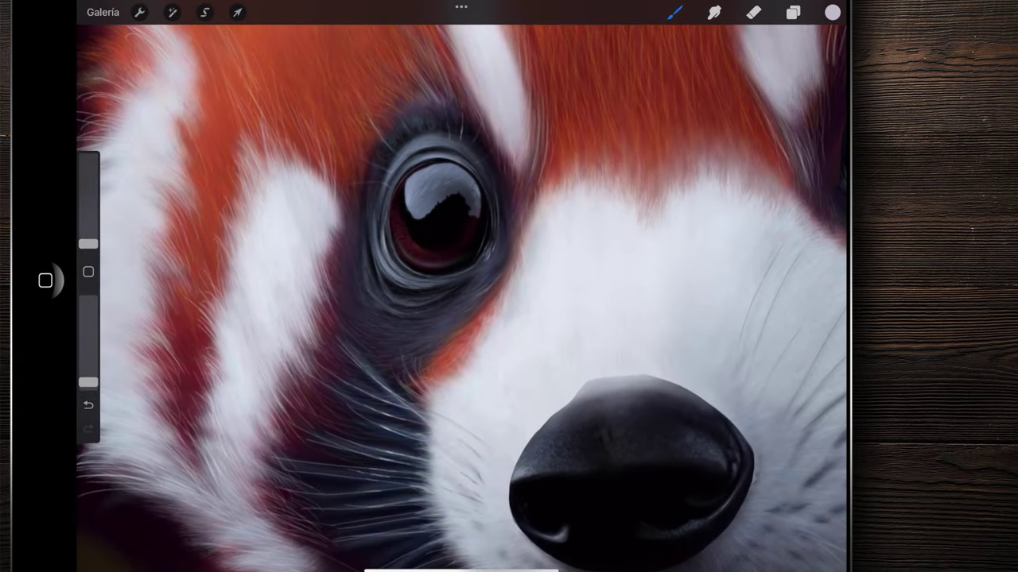
scroll(437, 214, up, 5)
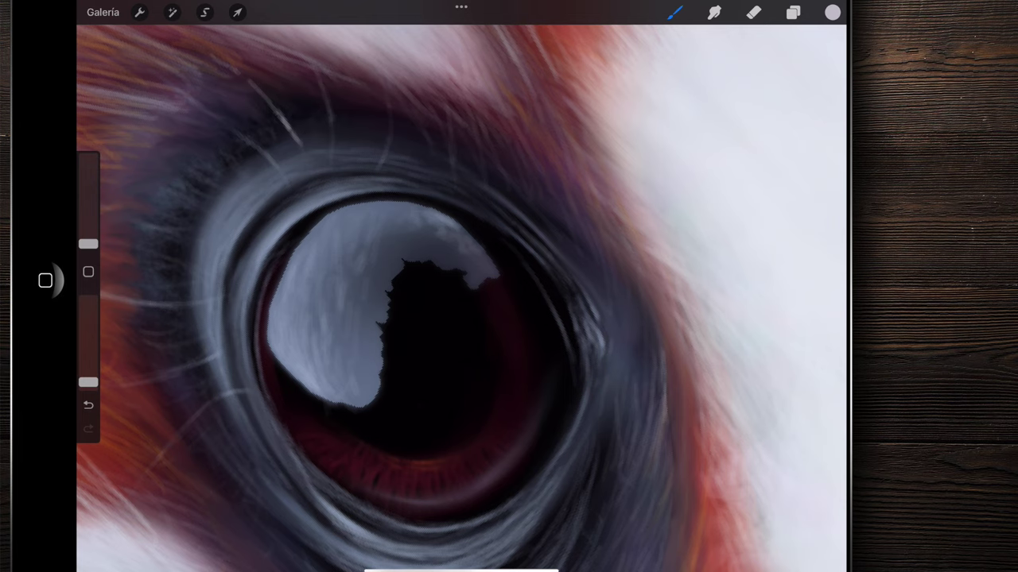
scroll(355, 201, down, 2)
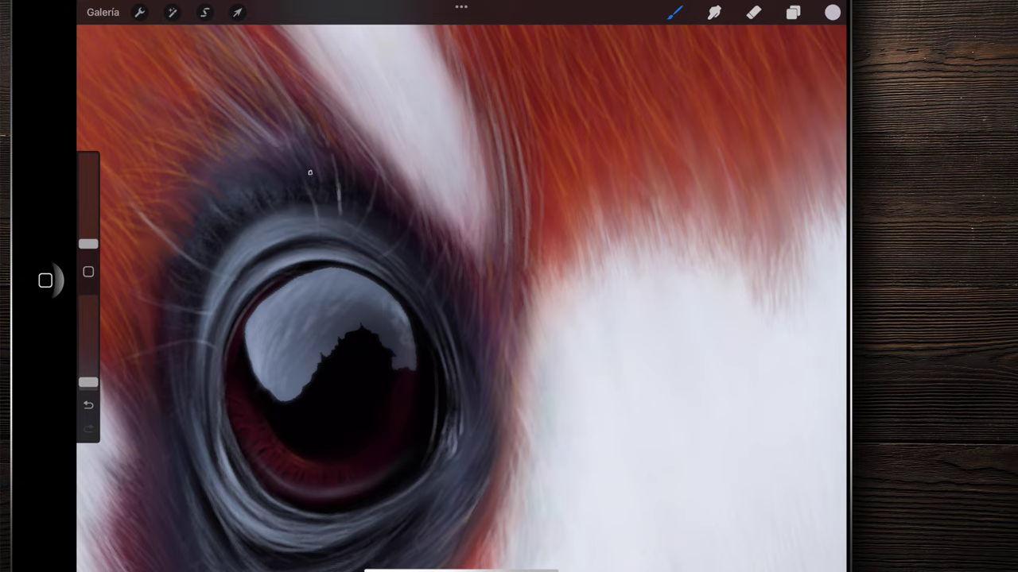
scroll(237, 148, down, 5)
scroll(461, 279, down, 2)
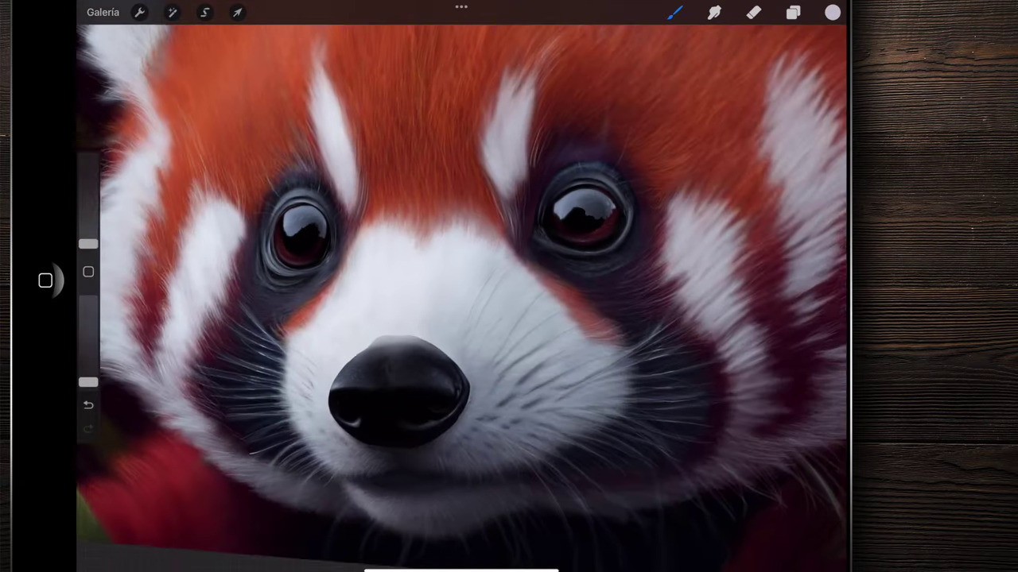
scroll(302, 239, up, 3)
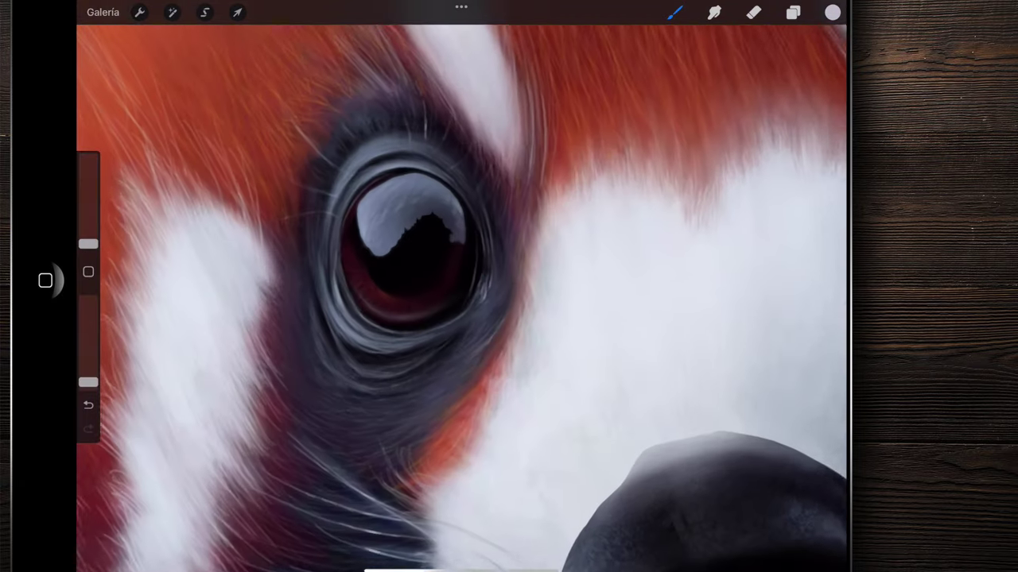
scroll(461, 278, down, 2)
scroll(556, 198, up, 1)
scroll(500, 238, up, 3)
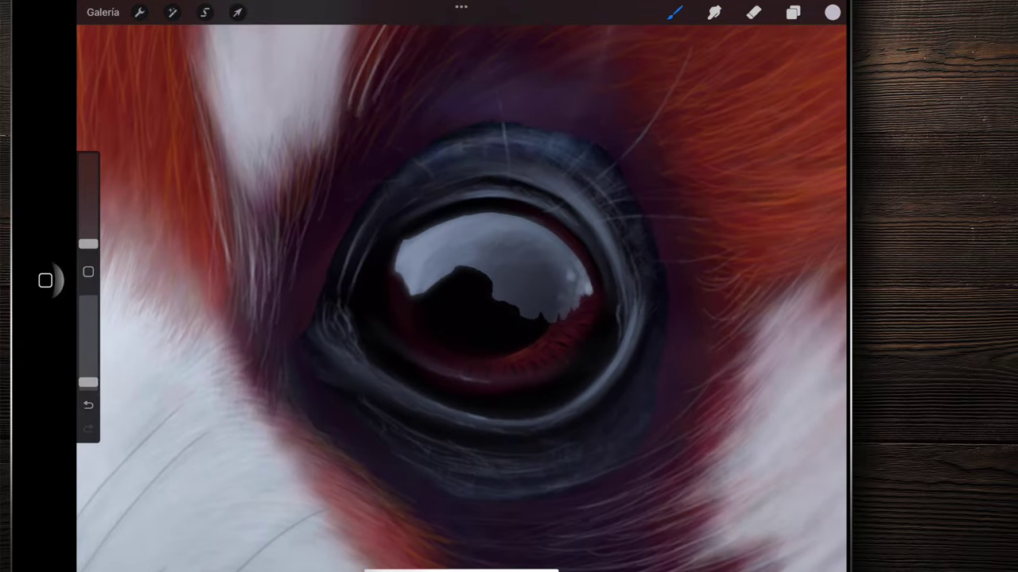
- Switch to the Smudge tool and zoom around the other eye to blend its dark fur
click(714, 12)
scroll(318, 238, up, 2)
scroll(318, 287, down, 1)
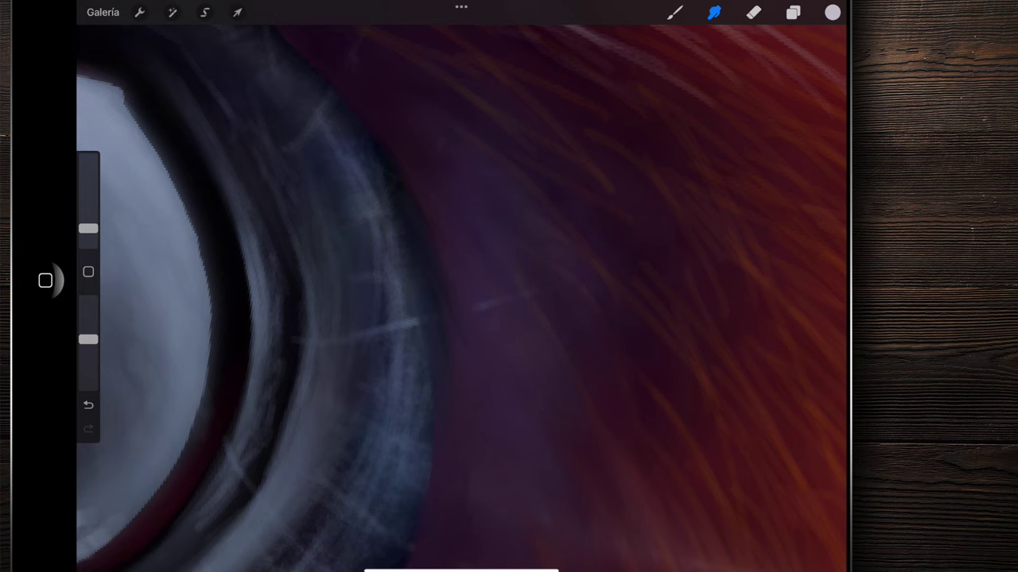
scroll(461, 287, down, 2)
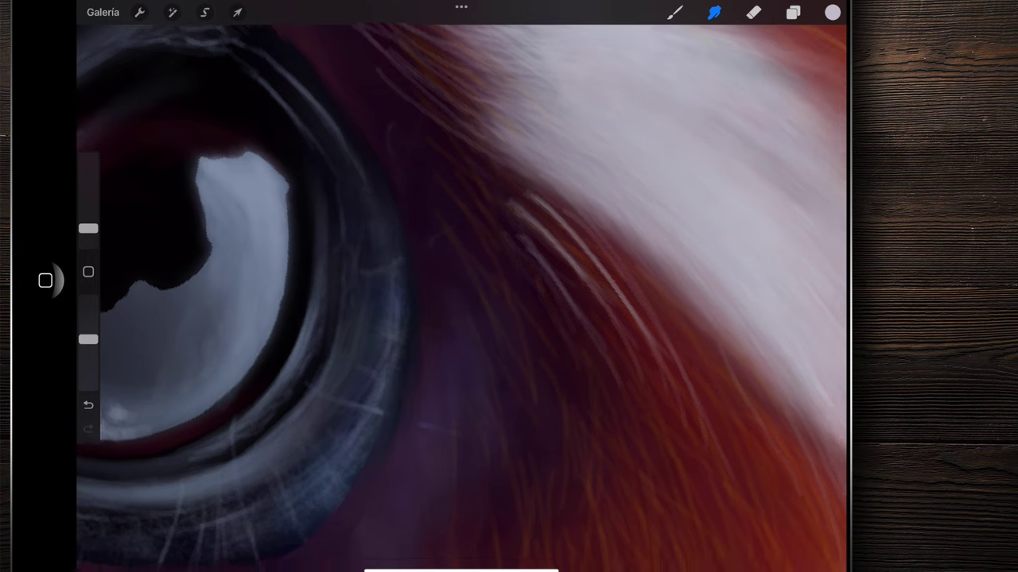
scroll(461, 286, up, 2)
scroll(392, 302, up, 2)
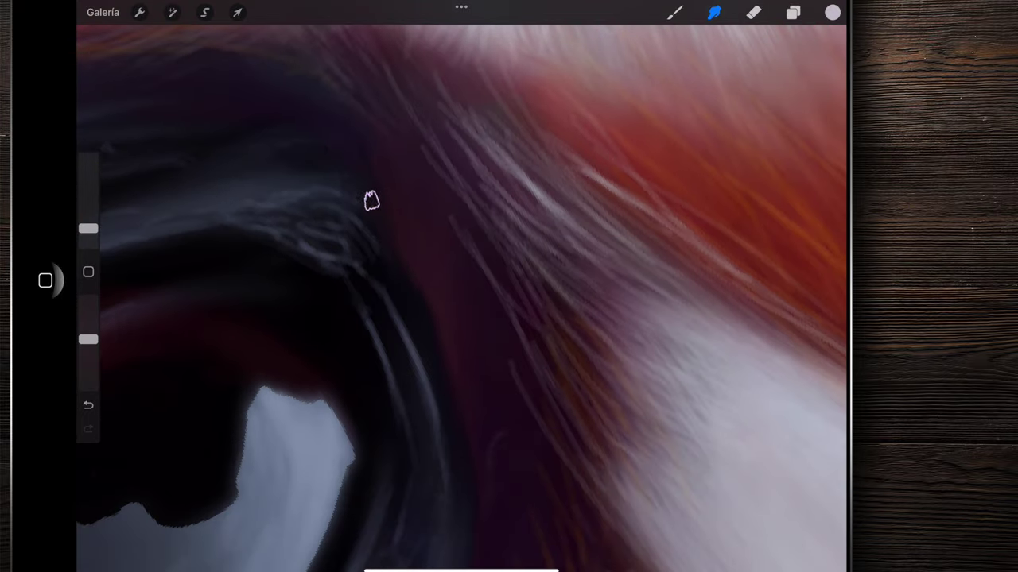
scroll(446, 327, down, 3)
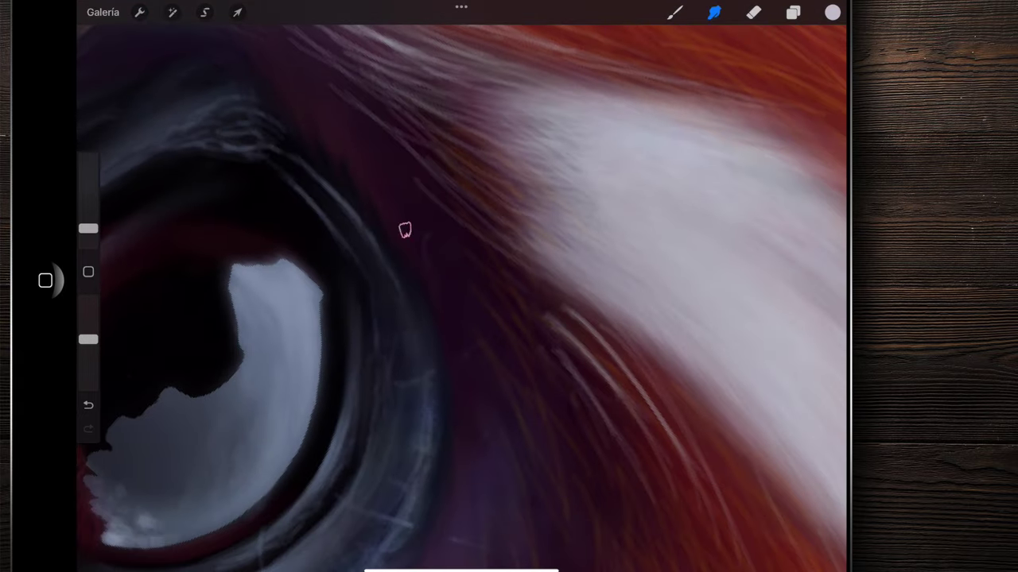
scroll(461, 286, down, 3)
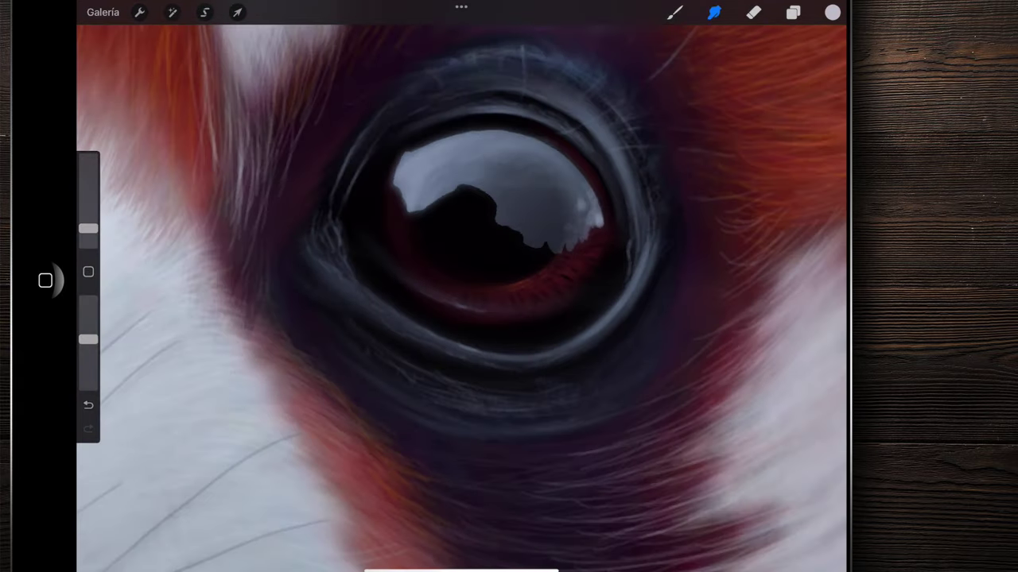
scroll(461, 287, down, 3)
- Return to the brush and paint a light diagonal hair strand across the fur
drag(88, 339, 88, 383)
click(674, 12)
scroll(461, 318, up, 2)
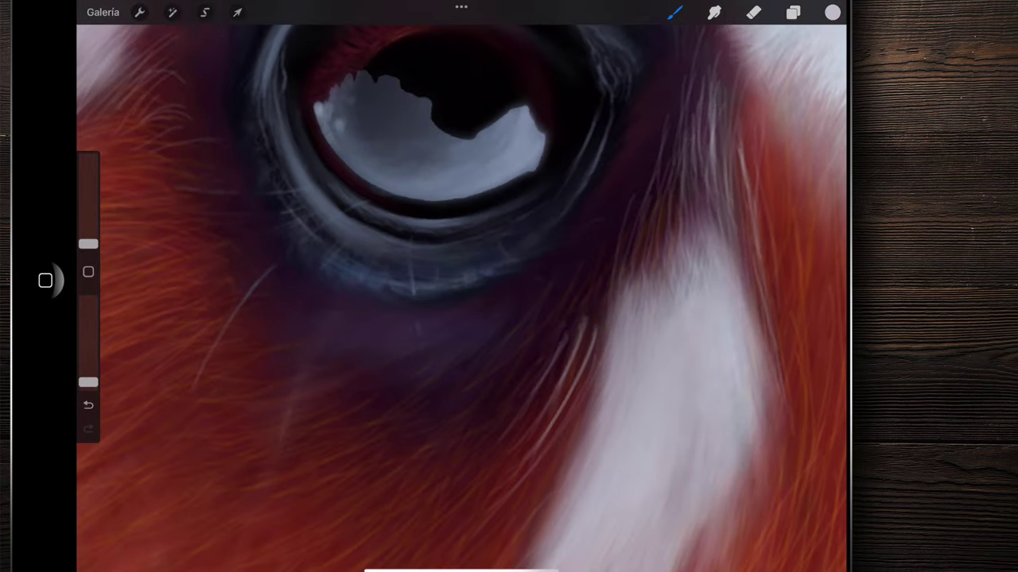
scroll(461, 318, up, 2)
scroll(461, 318, up, 2)
mouse_move(238, 56)
mouse_down()
mouse_move(397, 227)
mouse_move(432, 284)
mouse_up()
- Paint a long light hair strand through the red fur
scroll(461, 286, down, 3)
scroll(461, 286, down, 3)
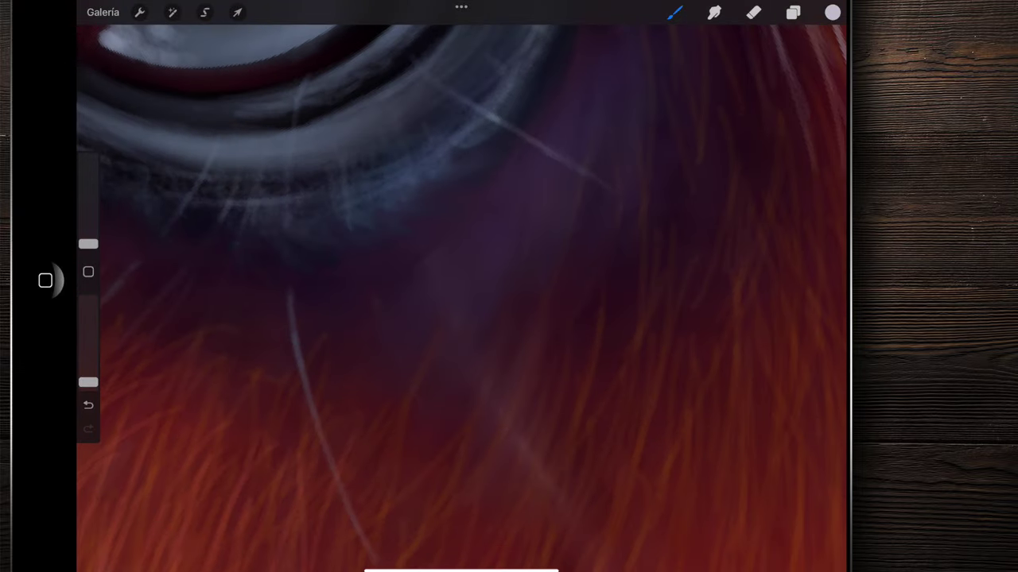
scroll(461, 286, up, 1)
scroll(492, 439, up, 2)
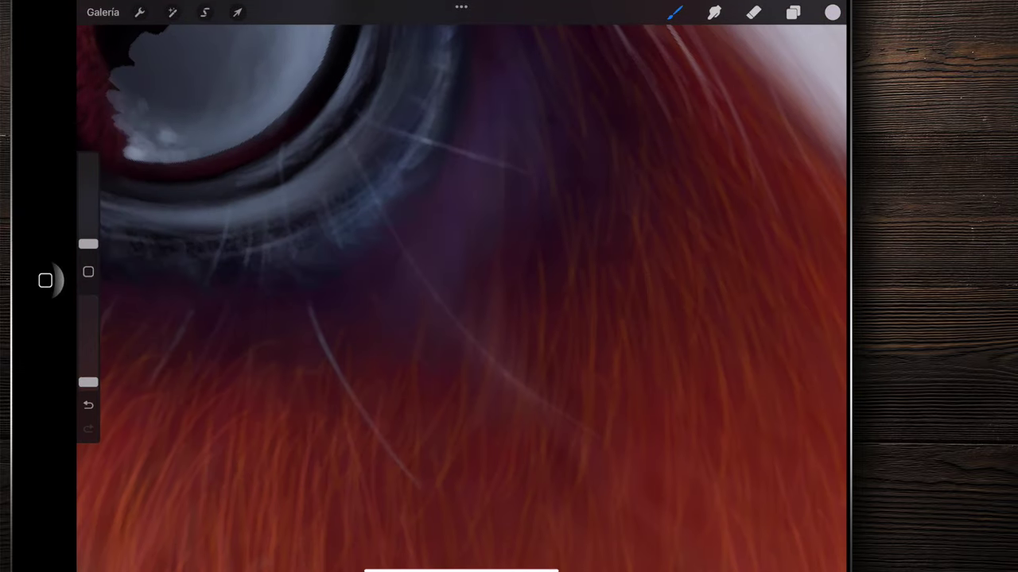
scroll(461, 286, down, 2)
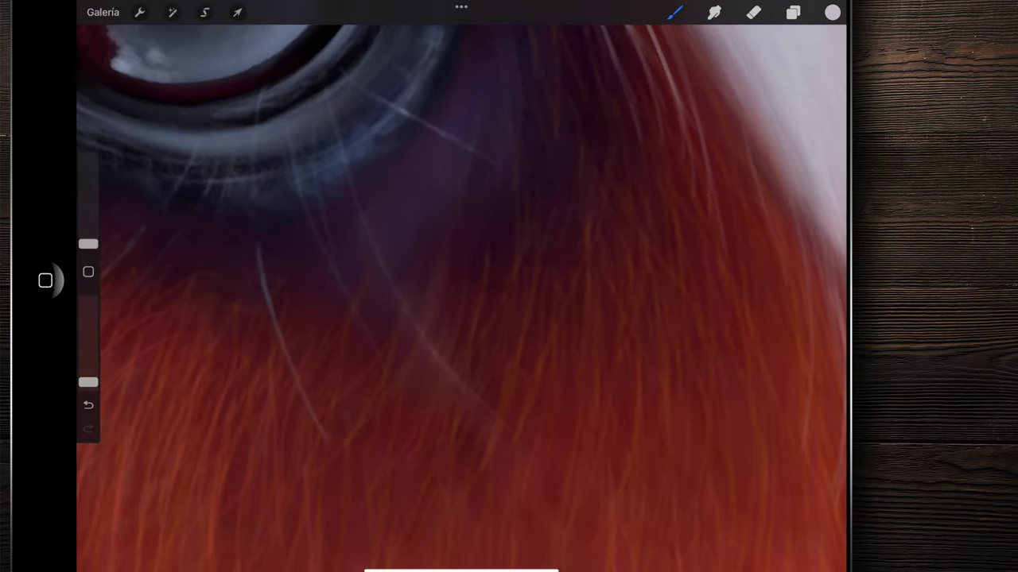
scroll(461, 287, down, 2)
scroll(461, 286, up, 5)
mouse_move(489, 354)
mouse_down()
mouse_move(364, 191)
mouse_move(298, 66)
mouse_up()
scroll(461, 298, down, 3)
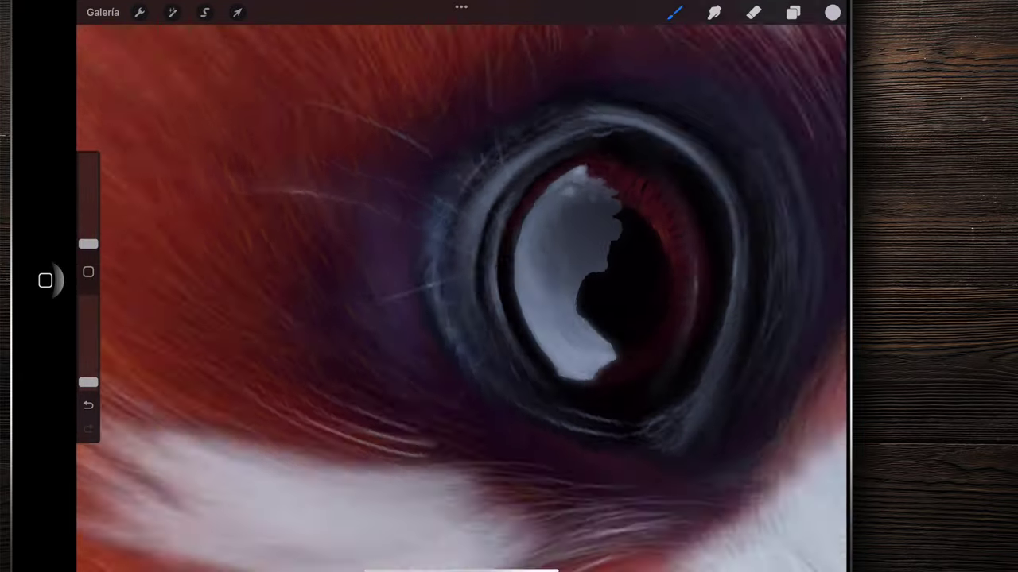
scroll(461, 298, down, 2)
scroll(446, 366, up, 2)
scroll(445, 366, up, 2)
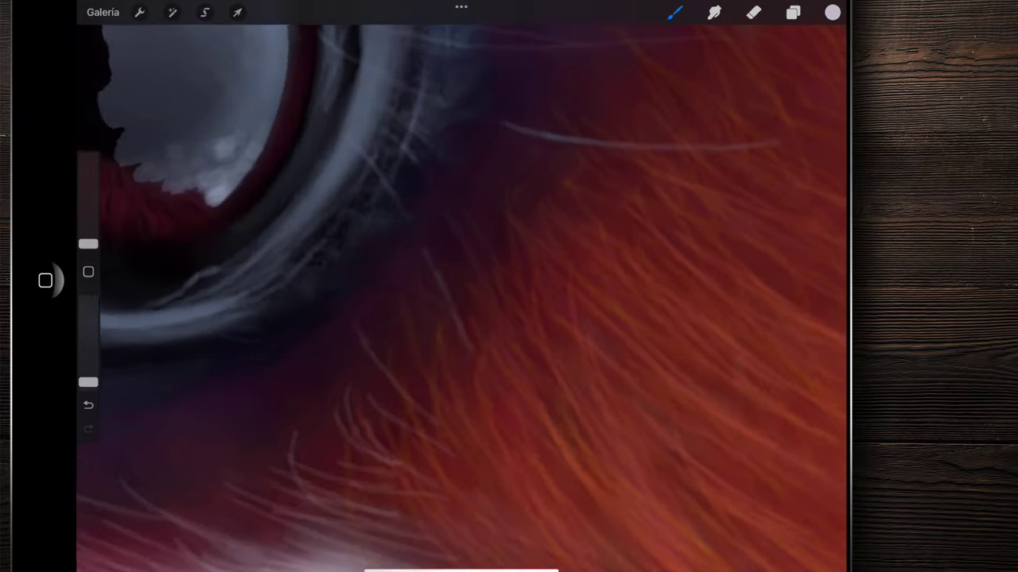
scroll(445, 365, up, 2)
- Add a short light hair strand near the eye rim
drag(510, 404, 478, 340)
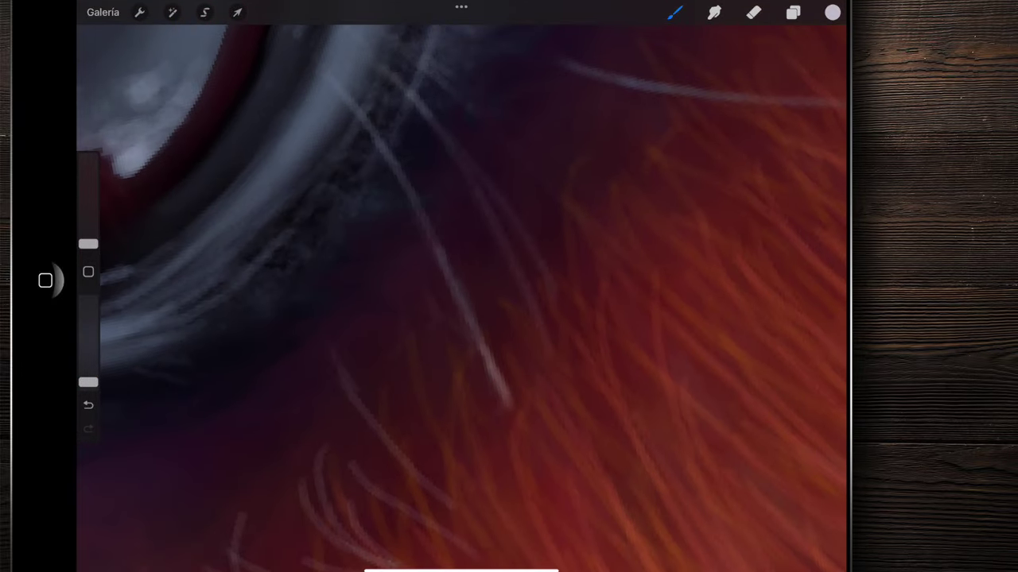
scroll(461, 298, down, 2)
scroll(461, 298, down, 3)
scroll(461, 298, down, 2)
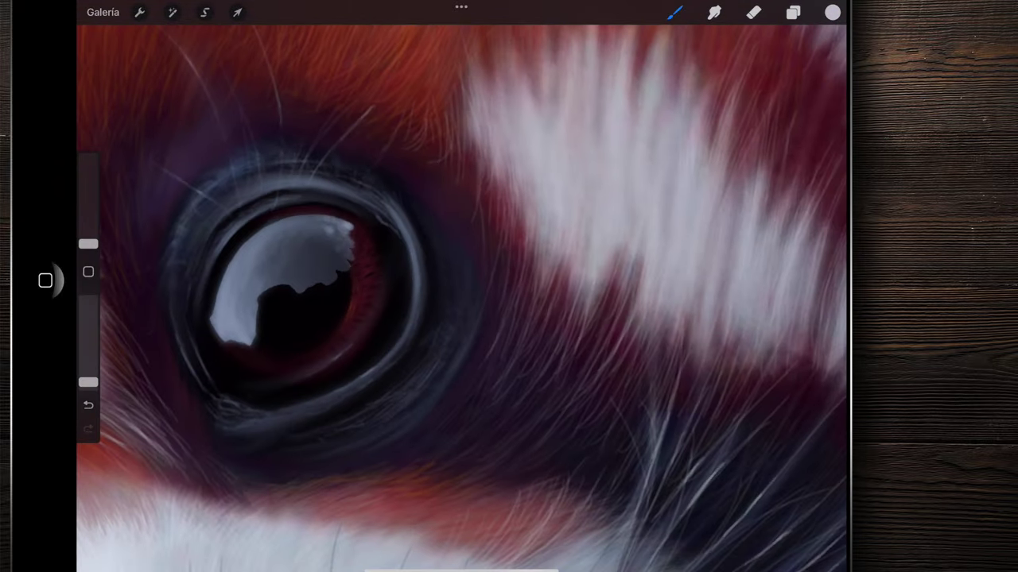
scroll(461, 298, up, 3)
scroll(461, 298, up, 2)
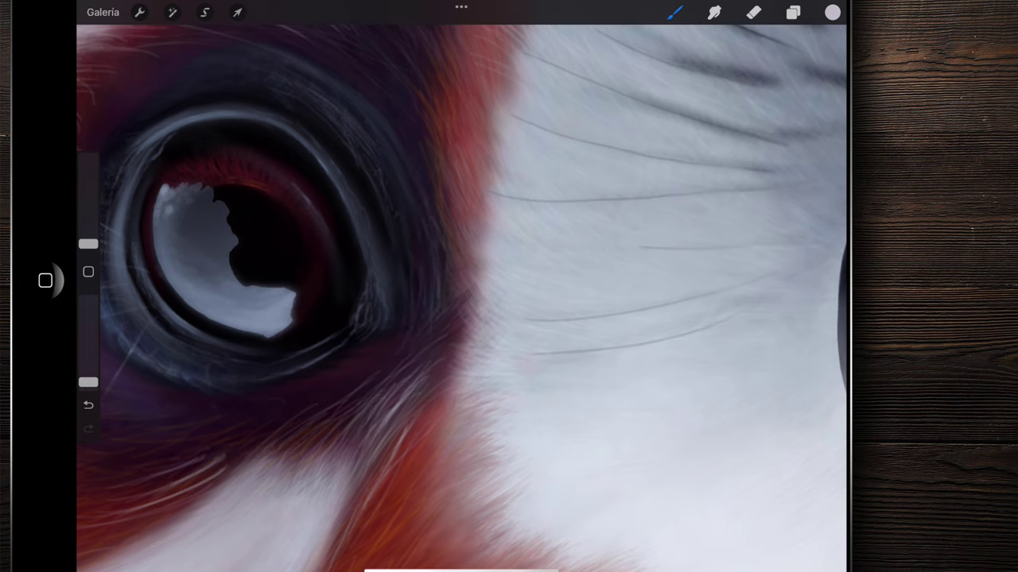
scroll(393, 234, up, 3)
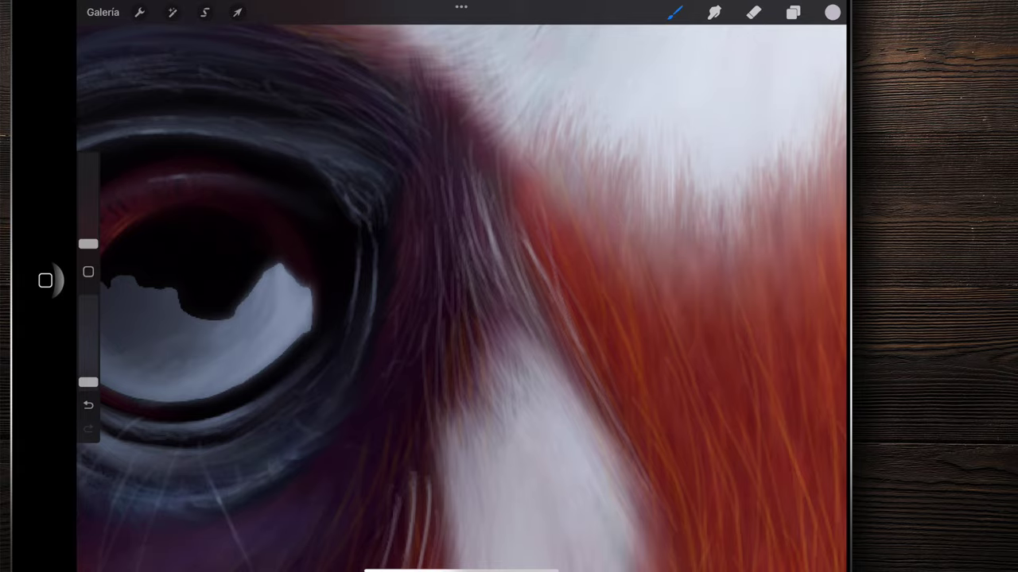
scroll(462, 287, down, 3)
scroll(461, 286, down, 2)
scroll(461, 286, down, 5)
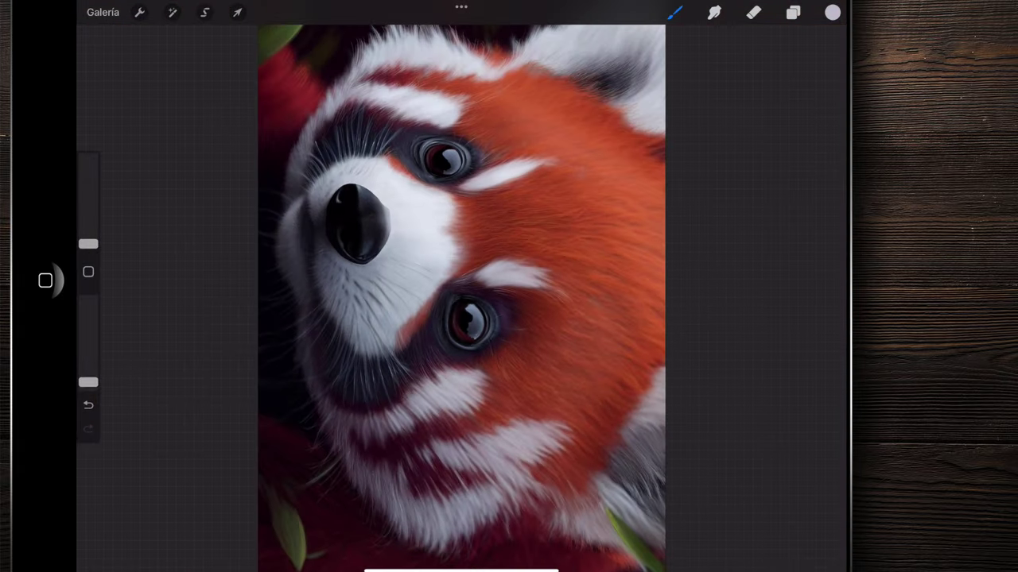
- Select Smudge with the Pincel extrasuave brush at 3% size and about 40% opacity
scroll(461, 286, down, 1)
scroll(461, 286, up, 3)
scroll(461, 286, up, 2)
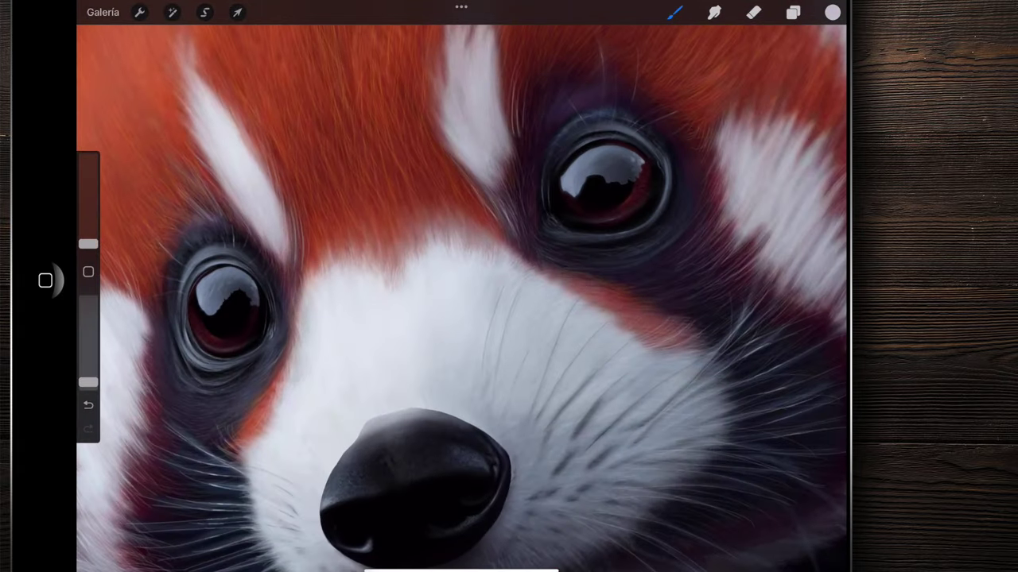
scroll(461, 286, down, 3)
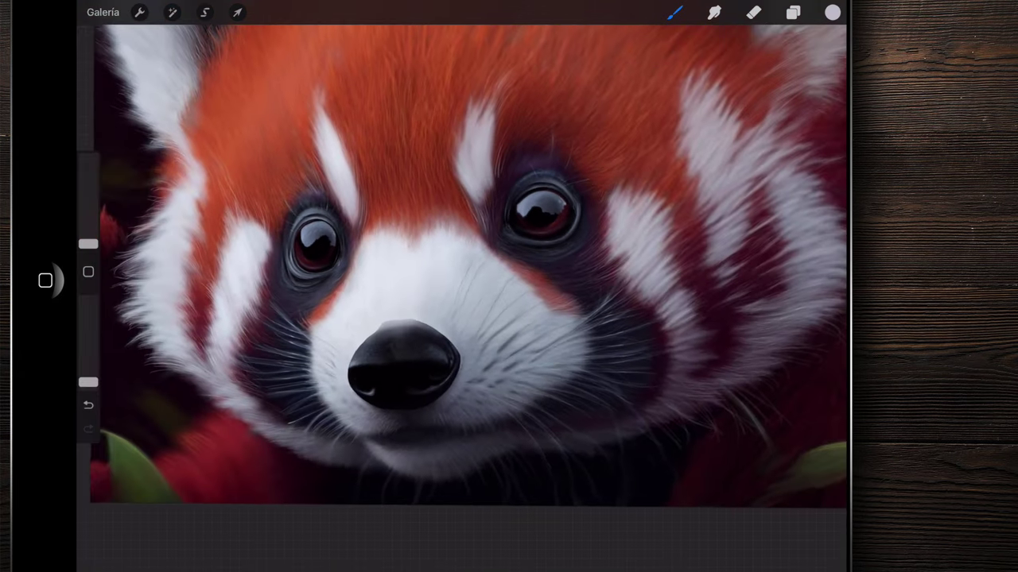
scroll(462, 287, down, 2)
scroll(461, 286, up, 5)
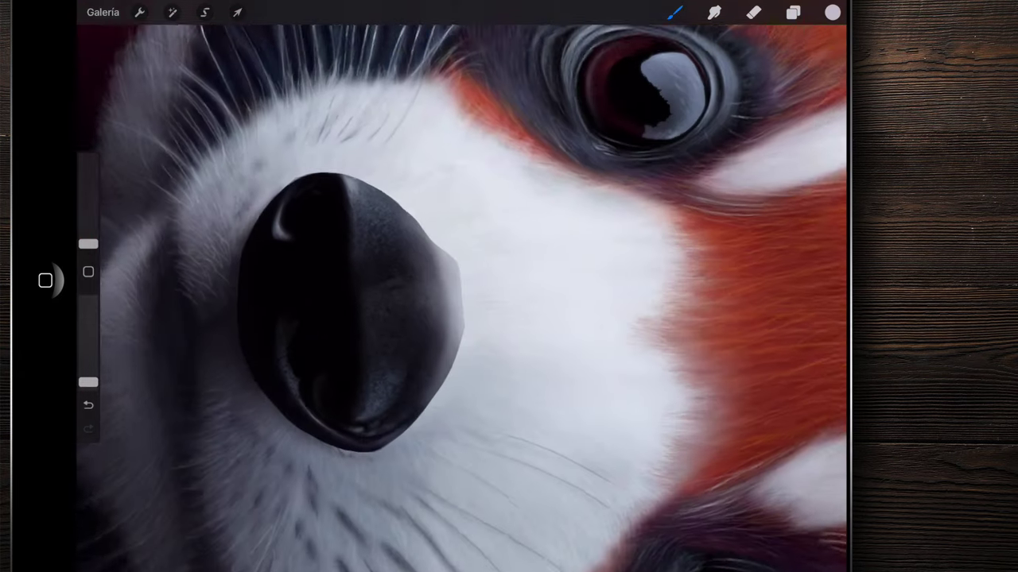
scroll(462, 286, up, 3)
scroll(461, 287, up, 1)
click(714, 12)
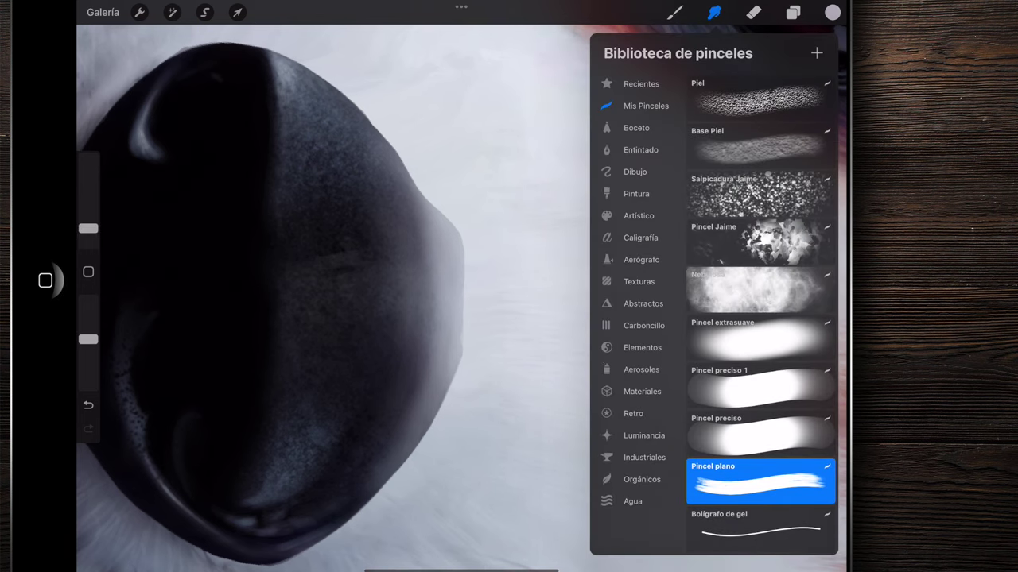
click(760, 340)
click(89, 228)
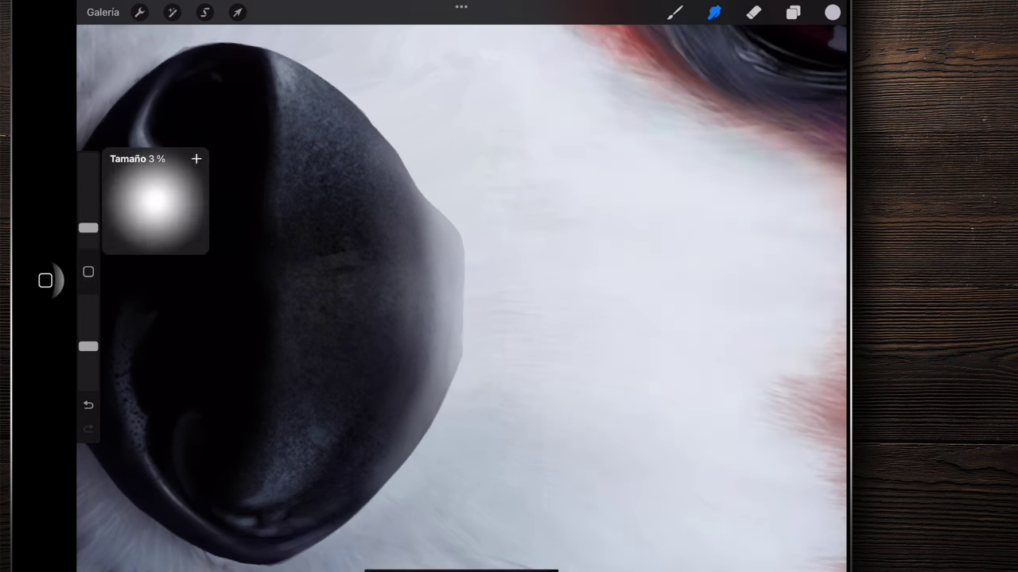
drag(89, 346, 89, 351)
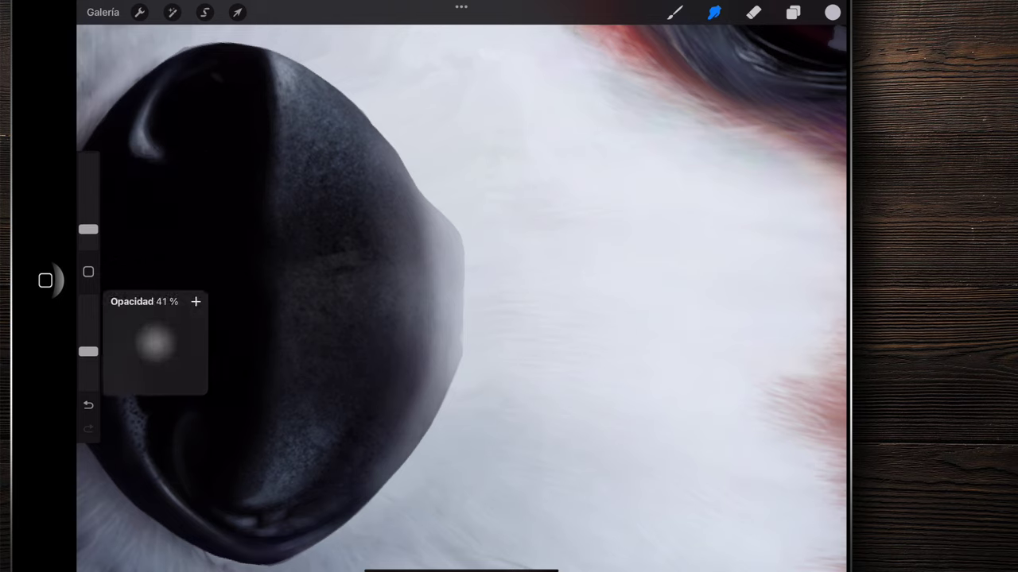
- Smudge the nose's right and lower-right edges softly into the white fur
drag(88, 229, 88, 228)
mouse_move(445, 236)
mouse_down()
mouse_move(446, 316)
mouse_move(390, 139)
mouse_up()
drag(445, 271, 417, 202)
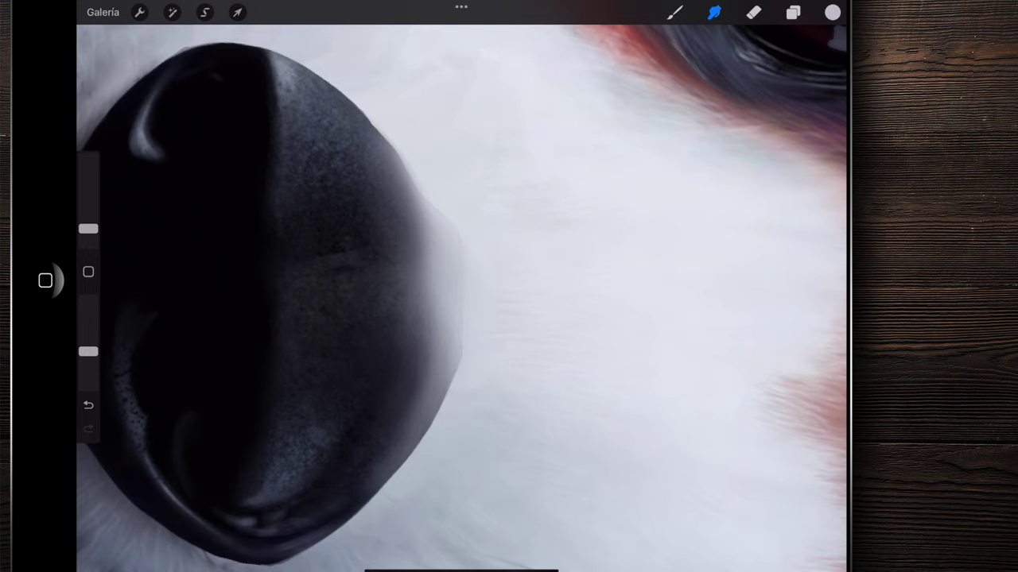
drag(475, 377, 450, 260)
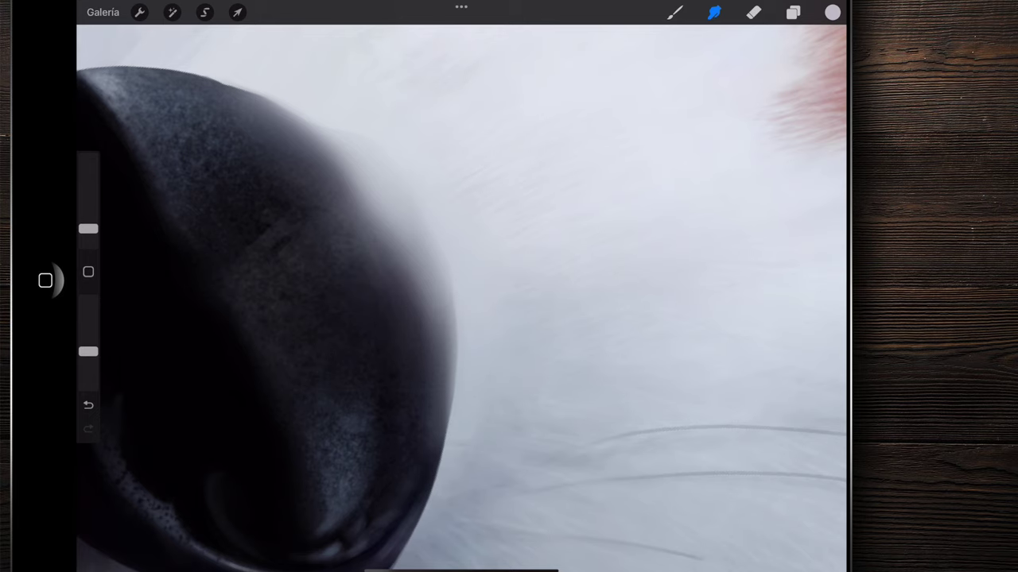
drag(449, 286, 429, 385)
drag(442, 349, 433, 473)
drag(426, 282, 409, 364)
- Blend the nose's upper-right edge gently into the surrounding muzzle fur
drag(477, 334, 492, 302)
mouse_move(397, 242)
mouse_down()
mouse_move(346, 135)
mouse_move(354, 131)
mouse_up()
drag(374, 187, 342, 120)
drag(346, 231, 338, 215)
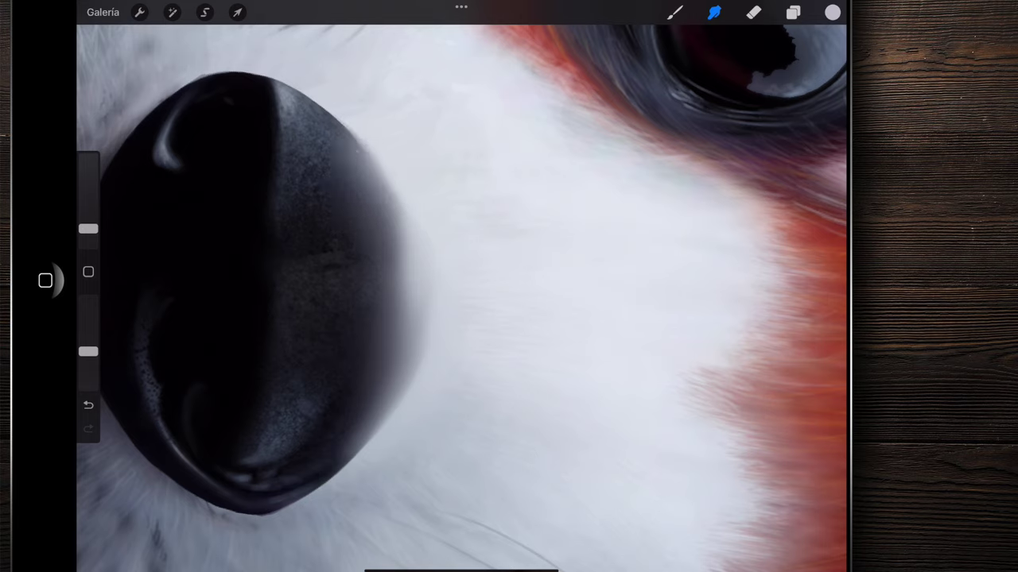
drag(390, 182, 398, 167)
drag(401, 298, 374, 235)
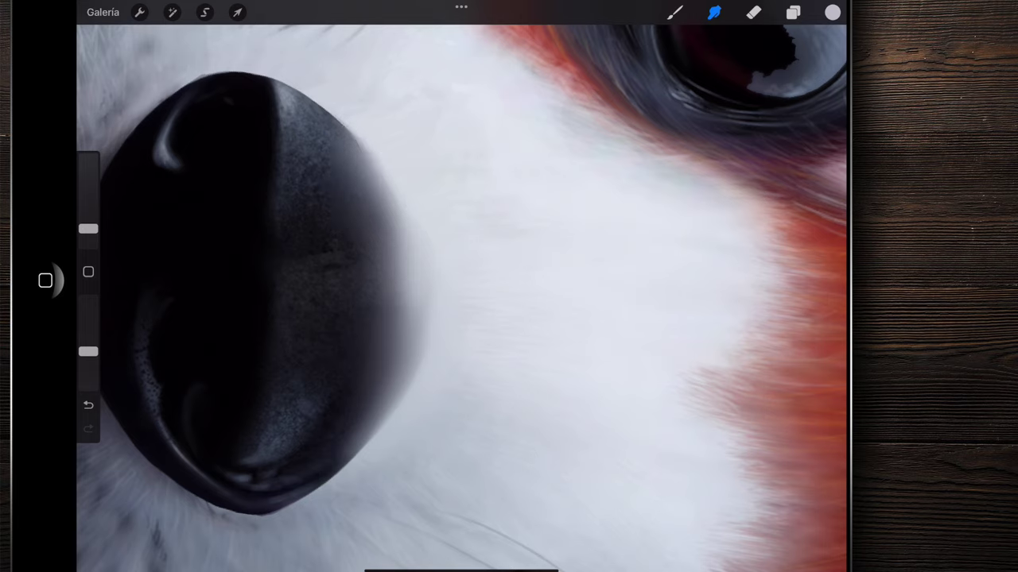
scroll(461, 287, down, 10)
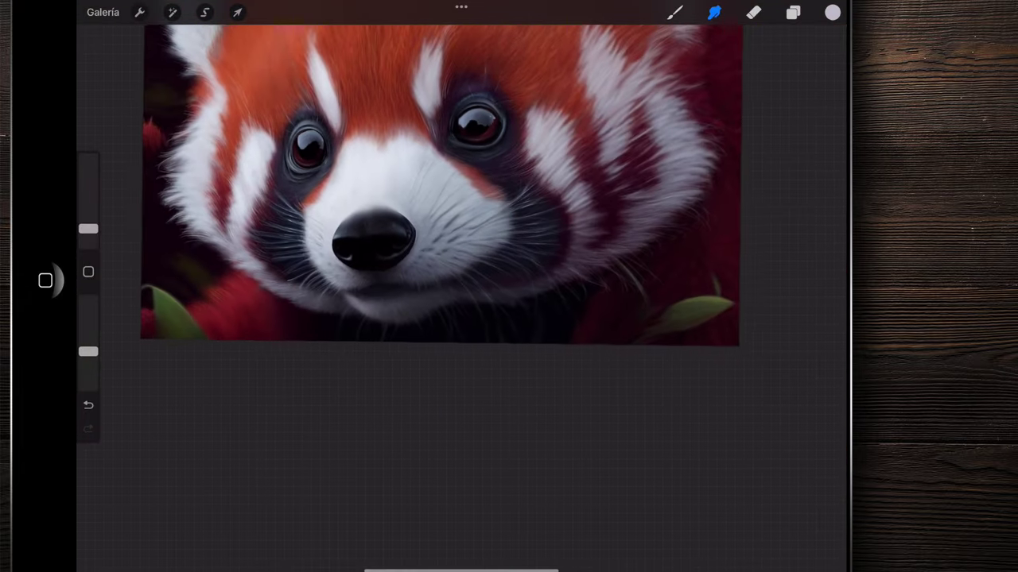
scroll(378, 254, up, 5)
scroll(378, 254, up, 5)
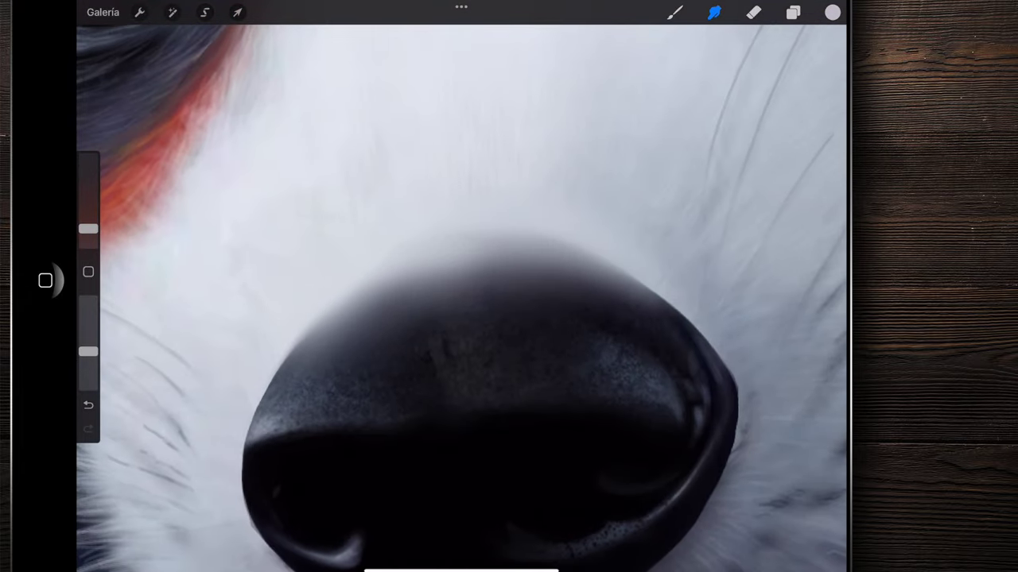
- Switch back to the brush and paint two thin light fur strands over the nose edge
key(b)
scroll(477, 255, up, 5)
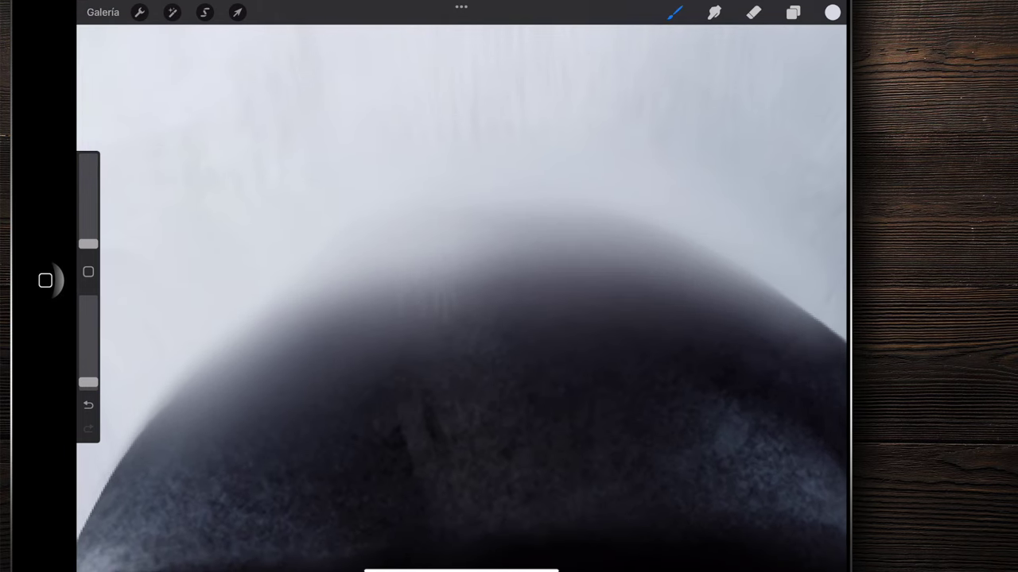
scroll(461, 286, down, 5)
drag(507, 296, 503, 306)
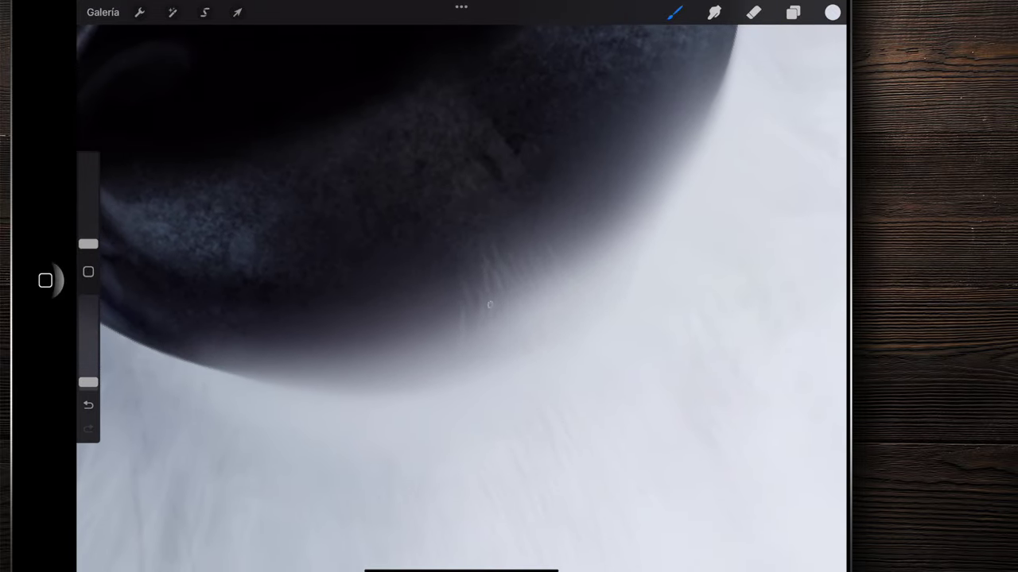
drag(451, 273, 429, 318)
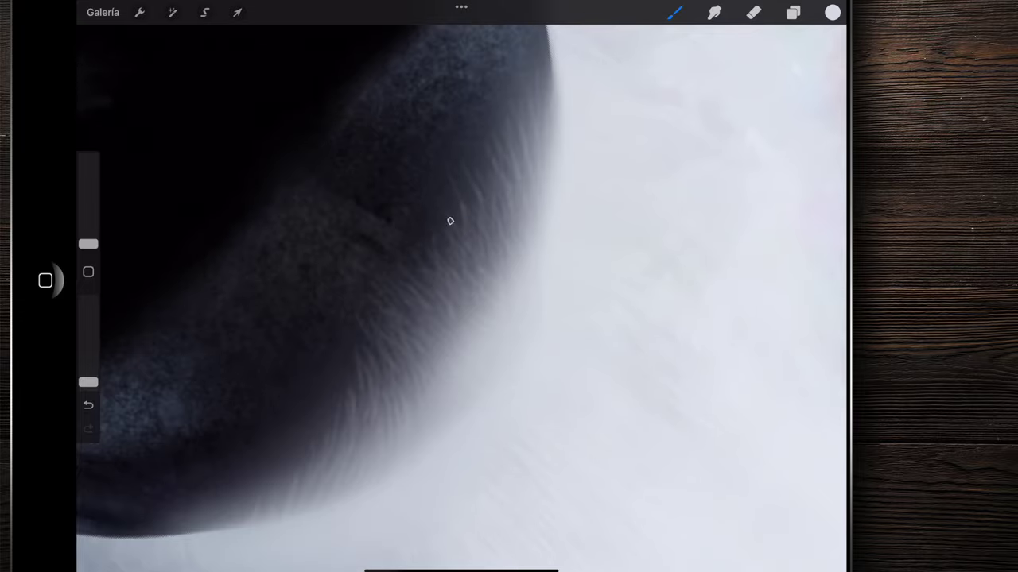
- Add a longer light fur strand crossing the dark edge of the nose
scroll(461, 286, down, 5)
scroll(461, 286, down, 3)
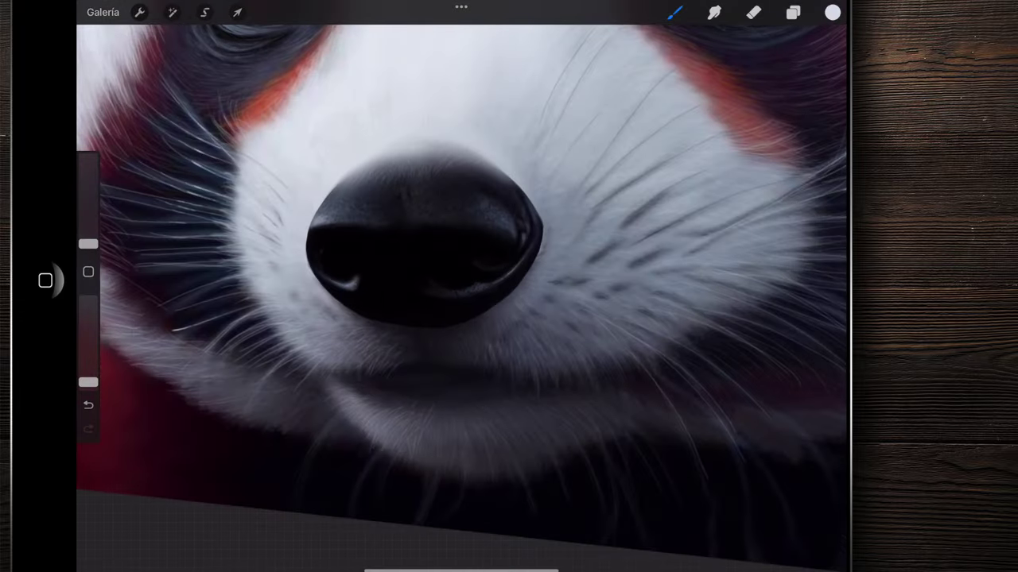
scroll(461, 286, down, 3)
scroll(462, 286, up, 3)
scroll(461, 287, up, 3)
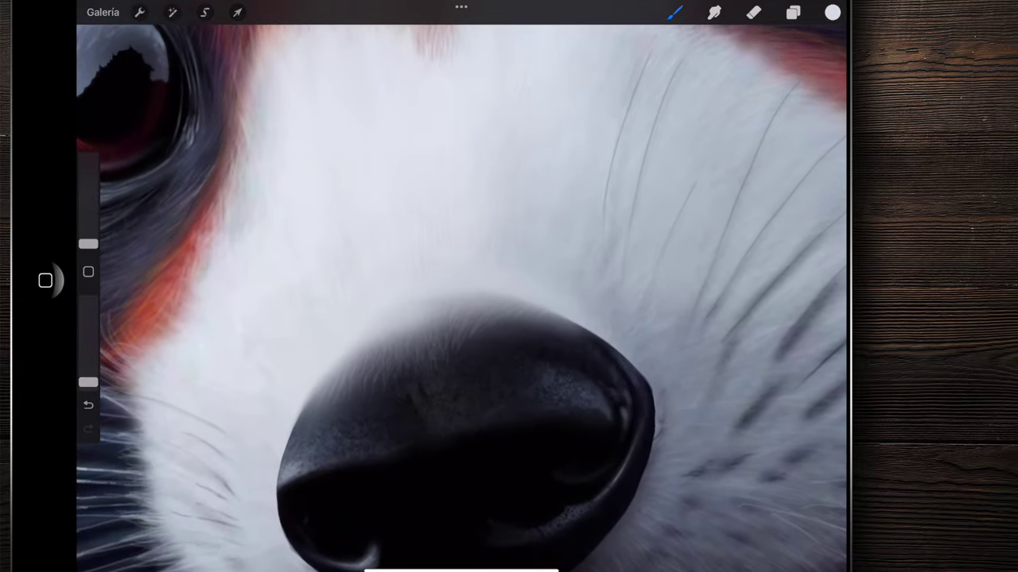
scroll(461, 287, up, 2)
scroll(461, 286, up, 5)
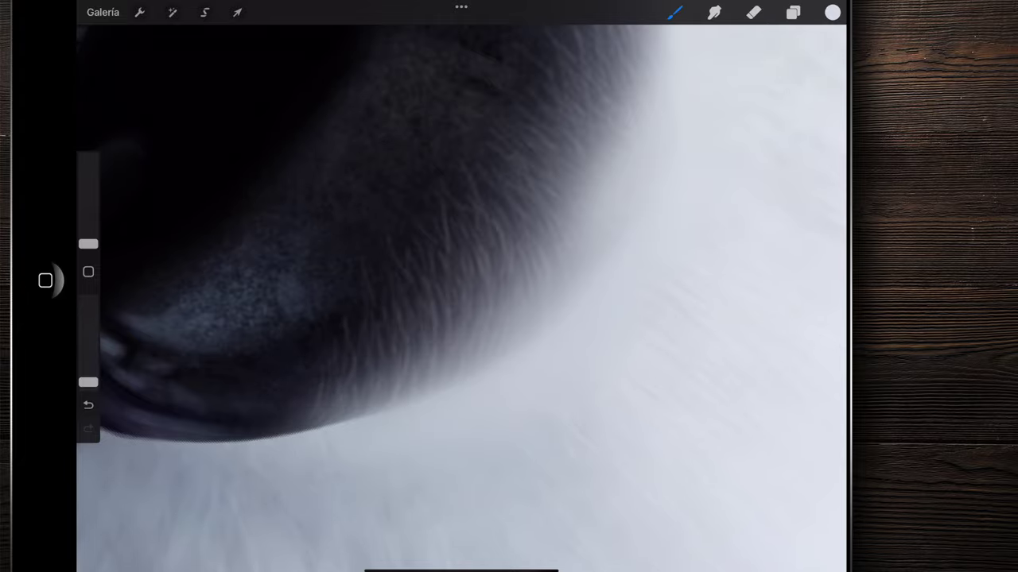
scroll(461, 286, down, 10)
scroll(381, 334, up, 4)
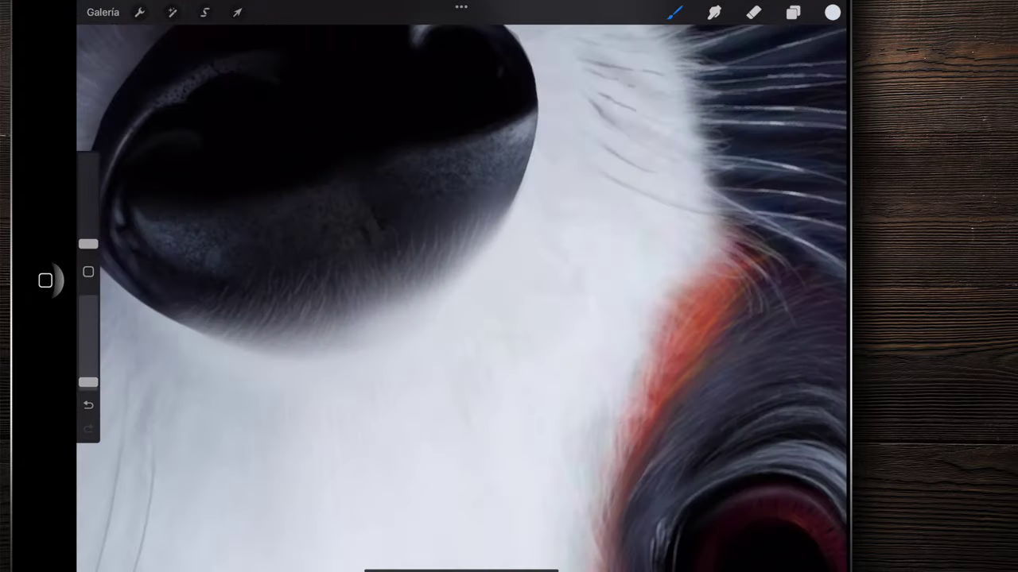
scroll(382, 334, up, 4)
scroll(381, 334, up, 2)
drag(338, 203, 375, 274)
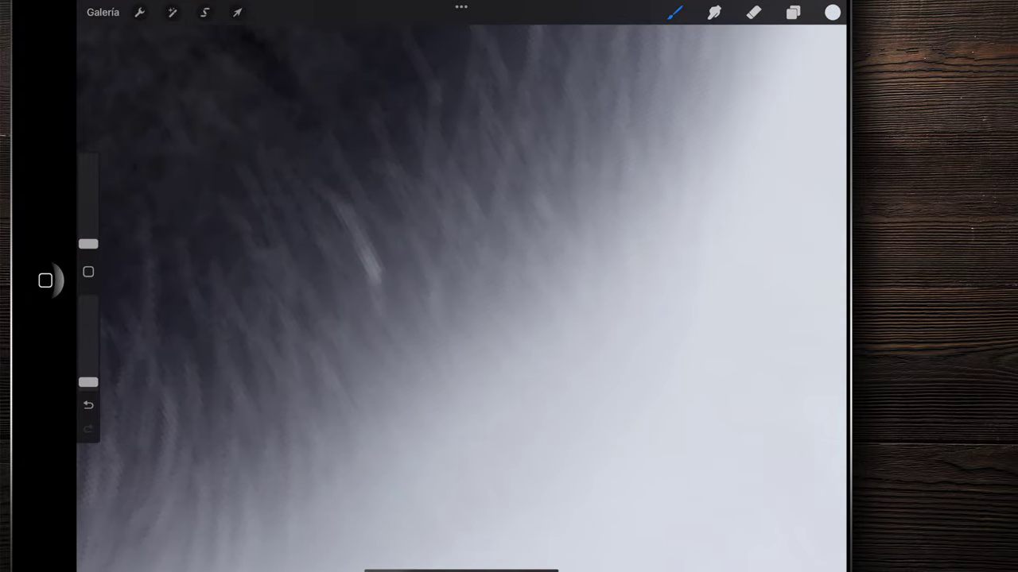
scroll(416, 211, down, 2)
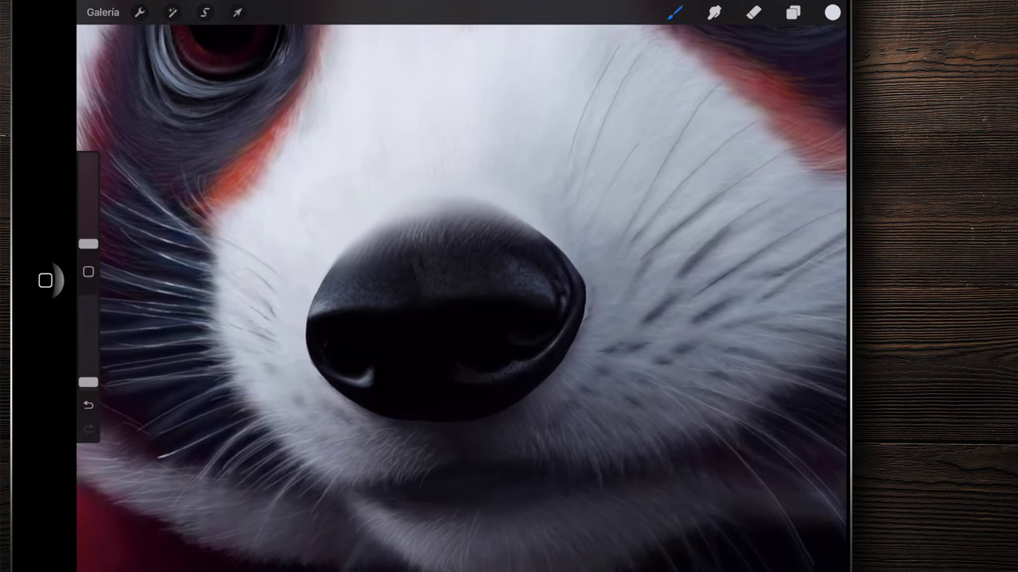
click(714, 12)
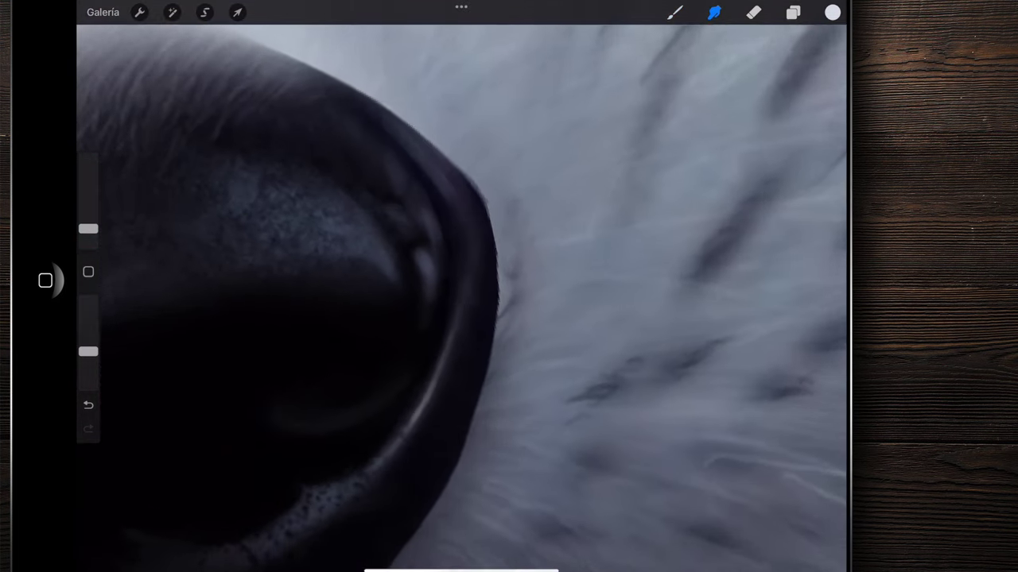
- Resize the smudge brush and smooth the fur strands along the upper nose edge
drag(88, 228, 89, 238)
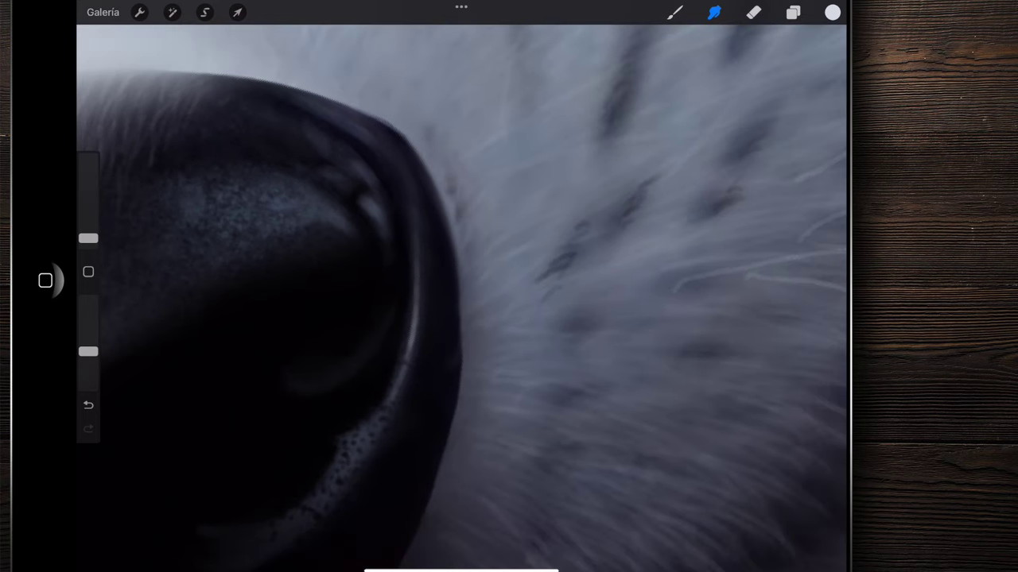
drag(88, 238, 88, 233)
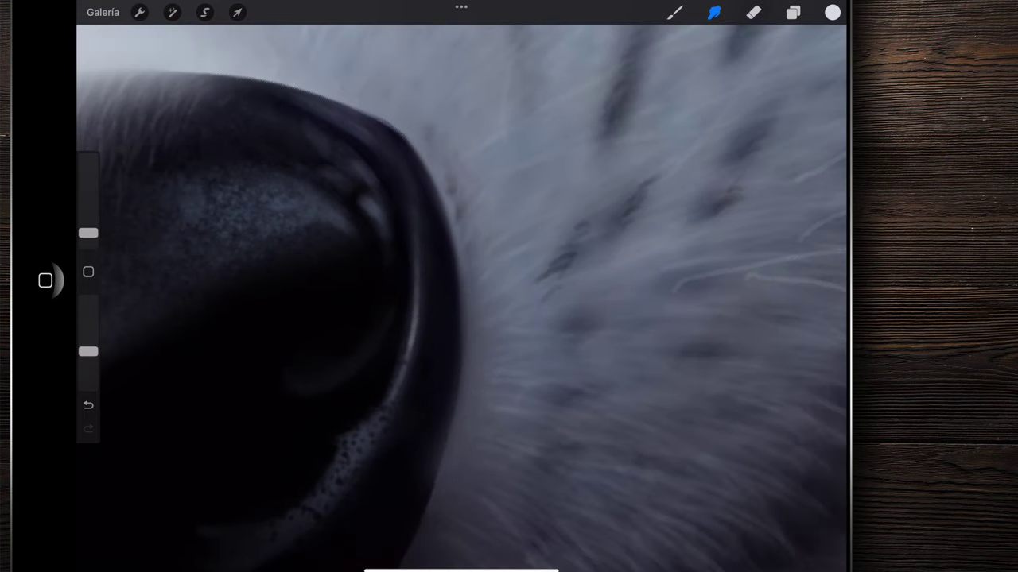
drag(452, 254, 425, 147)
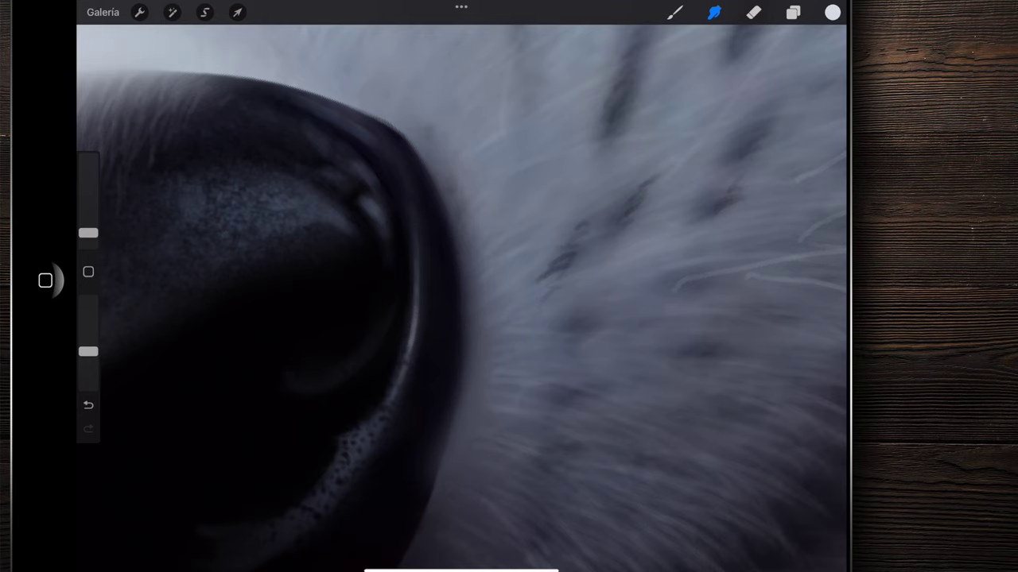
scroll(461, 294, up, 3)
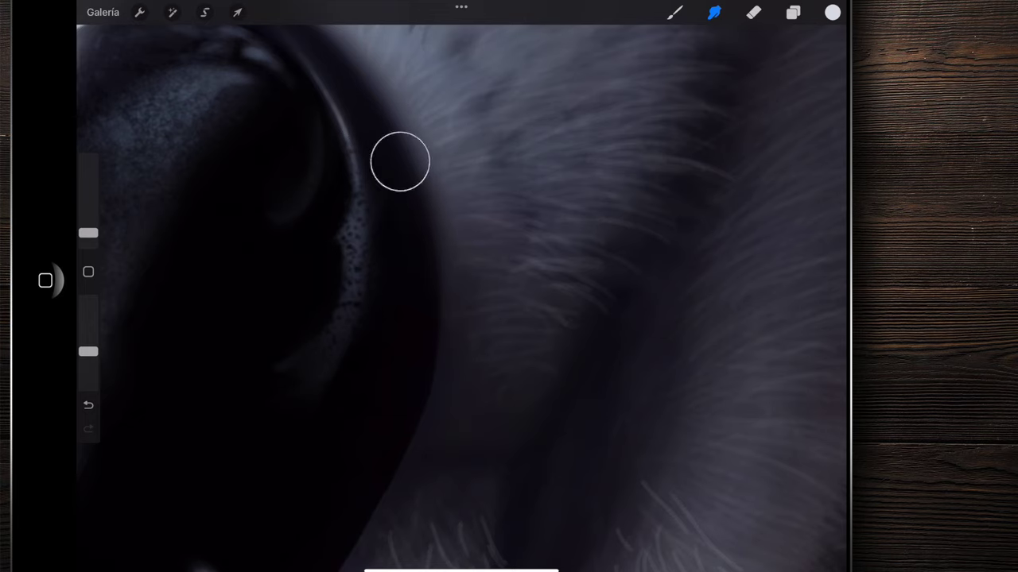
scroll(461, 294, down, 3)
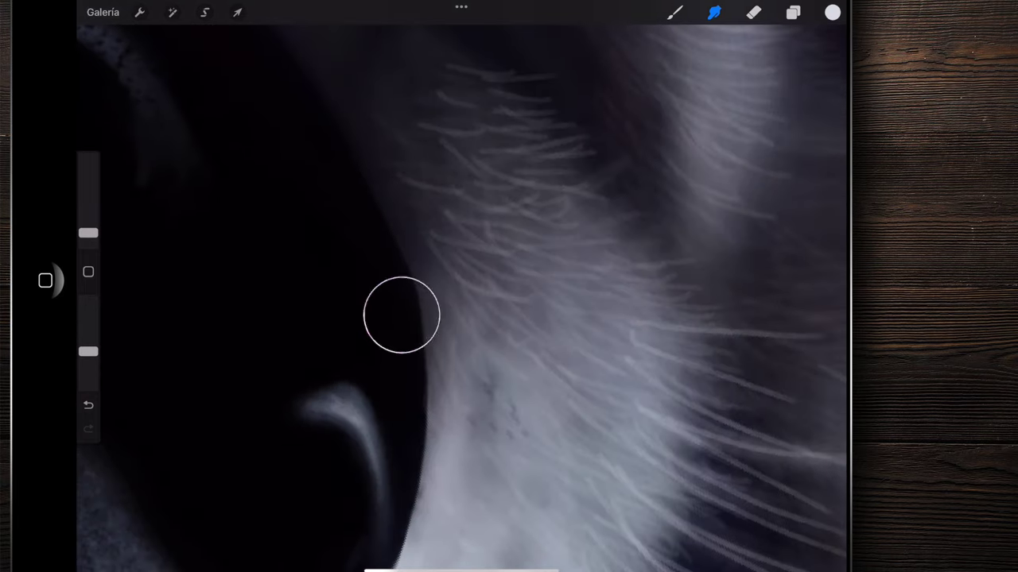
- Smooth the lower nose boundary into the fur and shrink the smudge brush to 1%
drag(427, 340, 430, 459)
drag(433, 384, 424, 485)
drag(429, 434, 426, 491)
scroll(461, 294, down, 3)
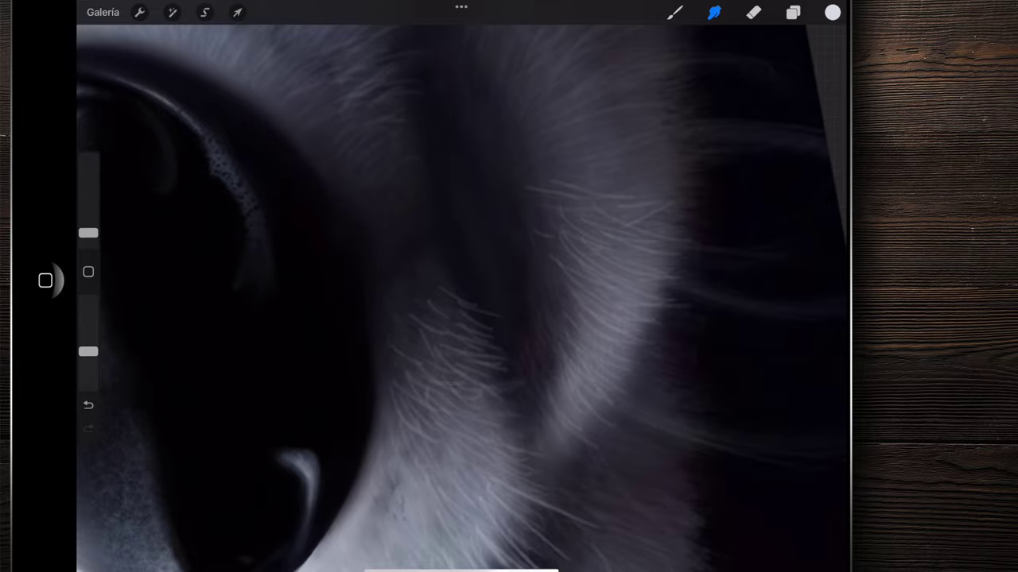
scroll(461, 294, down, 5)
scroll(414, 239, up, 3)
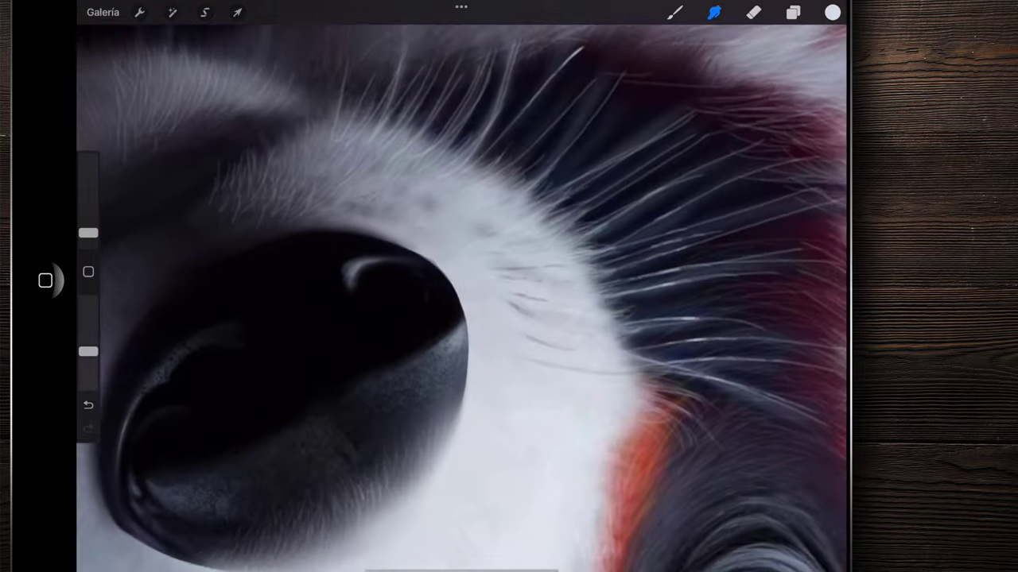
scroll(413, 239, up, 2)
scroll(413, 238, up, 2)
drag(89, 233, 89, 237)
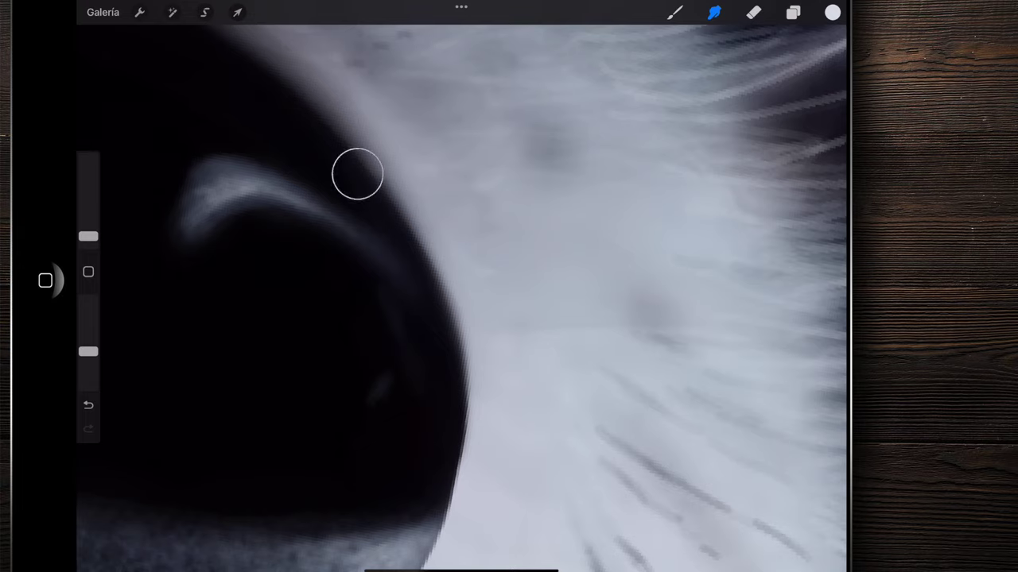
scroll(461, 294, down, 2)
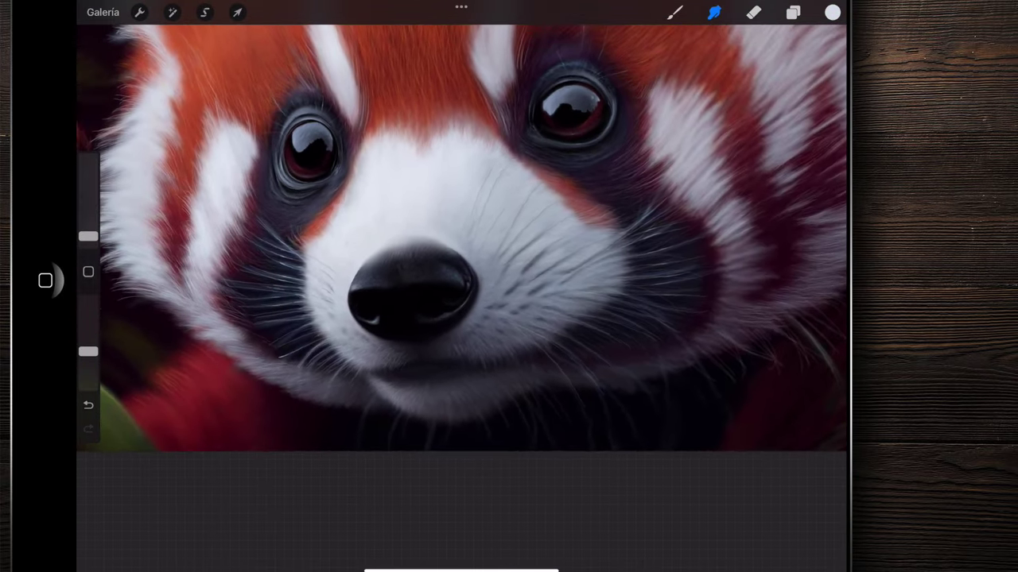
- Back on the brush, raise opacity slightly and lengthen the light whisker strokes
key(b)
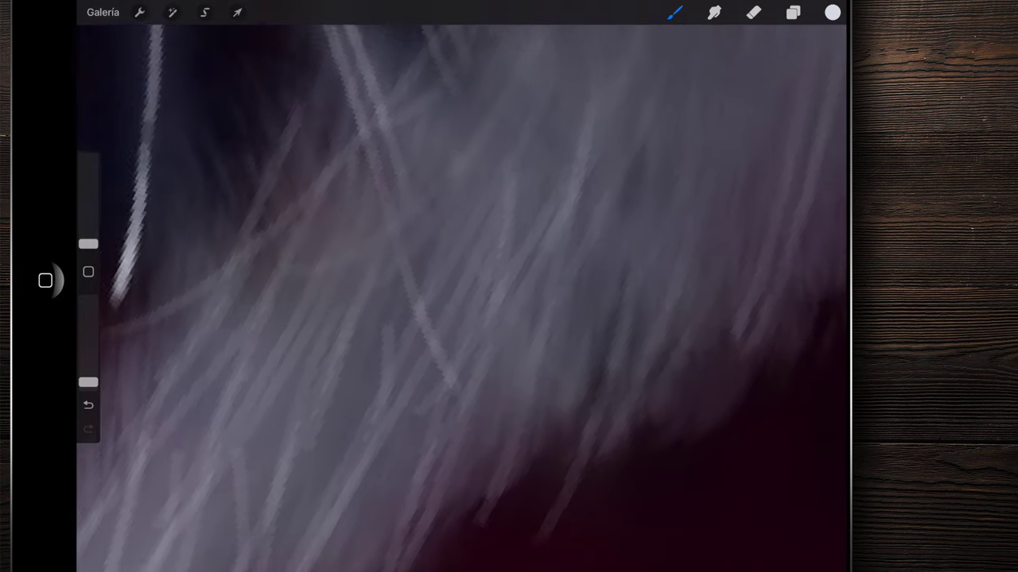
drag(88, 382, 88, 376)
drag(416, 303, 453, 372)
drag(428, 339, 471, 411)
mouse_move(410, 279)
mouse_down()
mouse_move(461, 382)
mouse_move(387, 229)
mouse_move(352, 119)
mouse_up()
scroll(461, 298, down, 5)
- Paint two more bright whisker strands through the muzzle fur
drag(429, 417, 325, 115)
scroll(461, 298, down, 5)
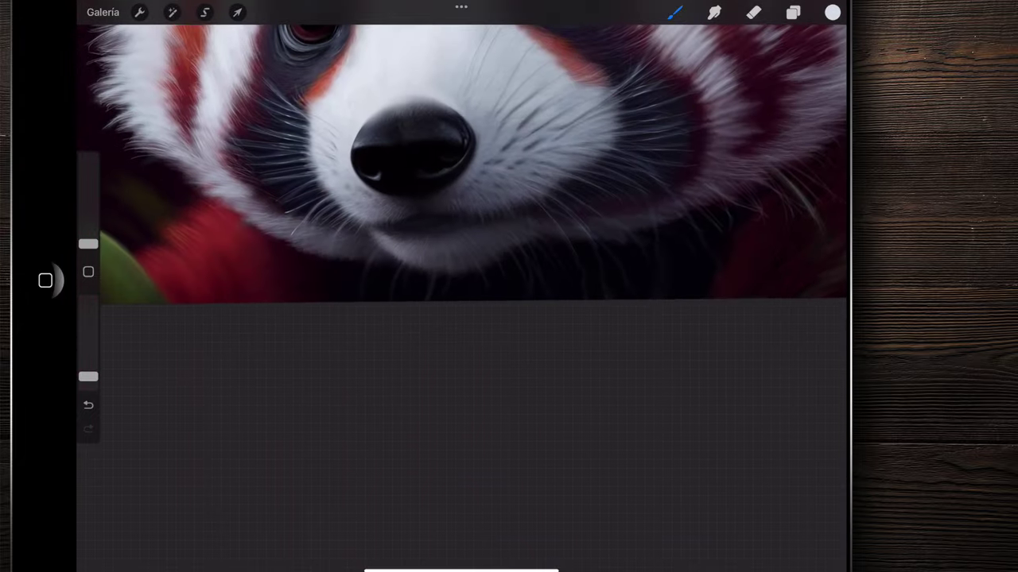
scroll(461, 159, up, 1)
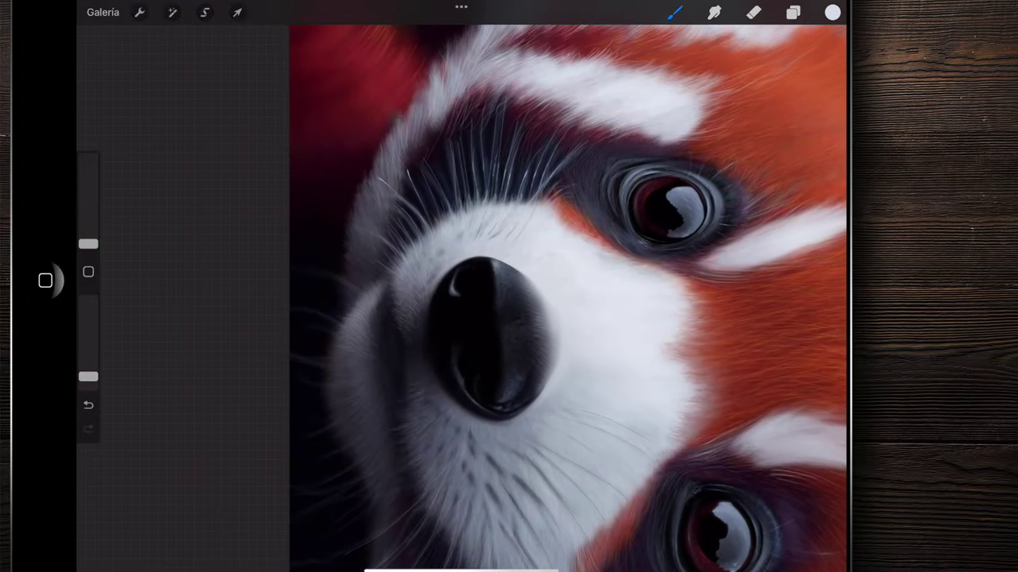
scroll(461, 298, up, 5)
scroll(461, 298, up, 3)
scroll(462, 298, up, 2)
mouse_move(342, 109)
mouse_down()
mouse_move(393, 194)
mouse_move(508, 470)
mouse_up()
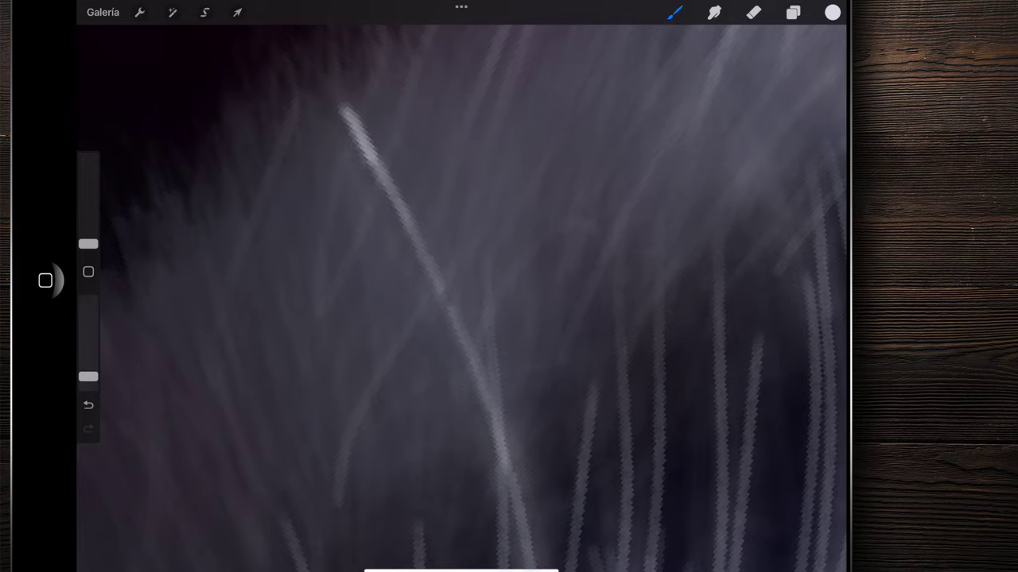
scroll(461, 298, down, 3)
scroll(462, 298, down, 5)
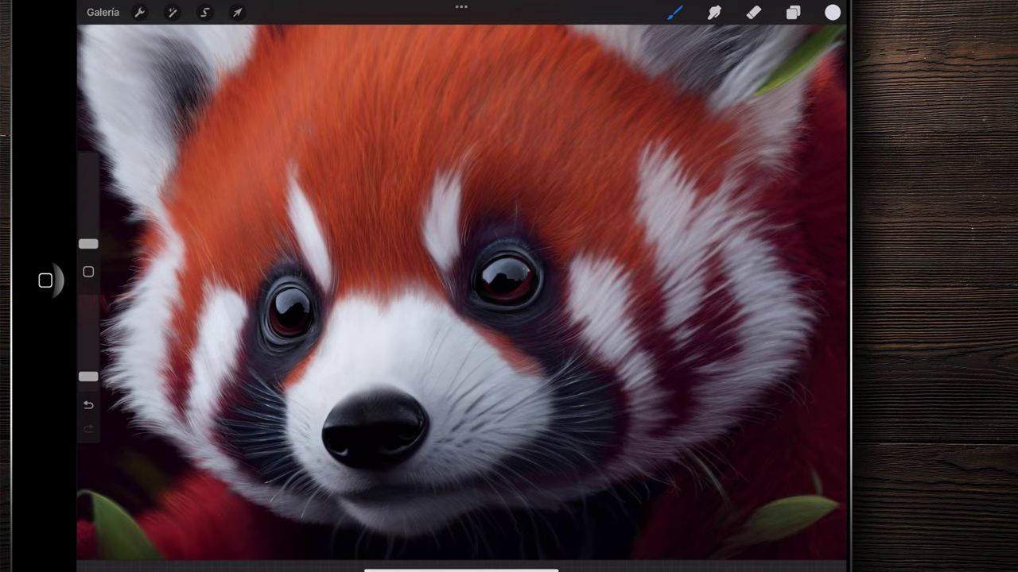
scroll(461, 298, up, 1)
scroll(462, 299, up, 3)
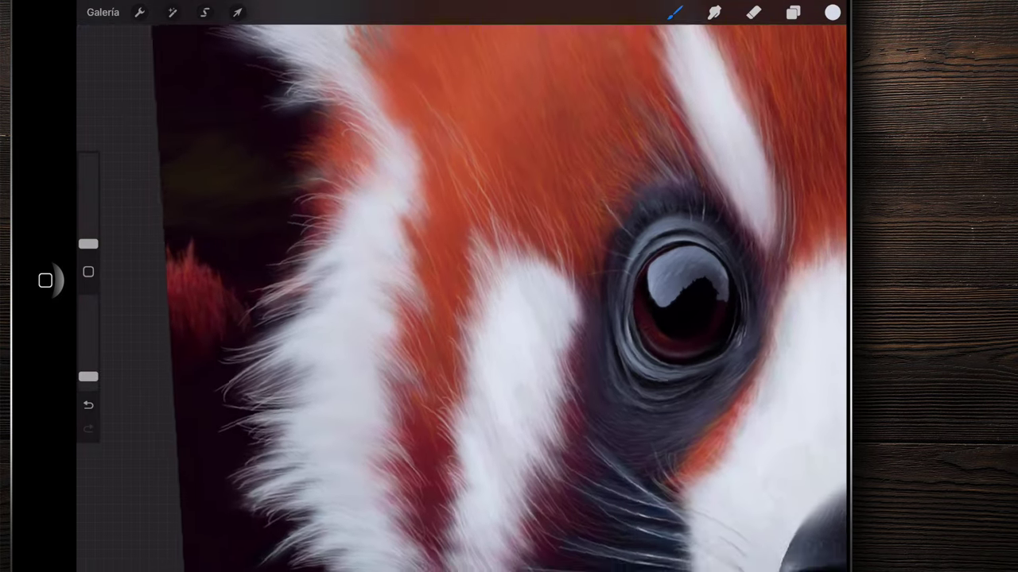
scroll(461, 298, up, 3)
scroll(461, 298, up, 1)
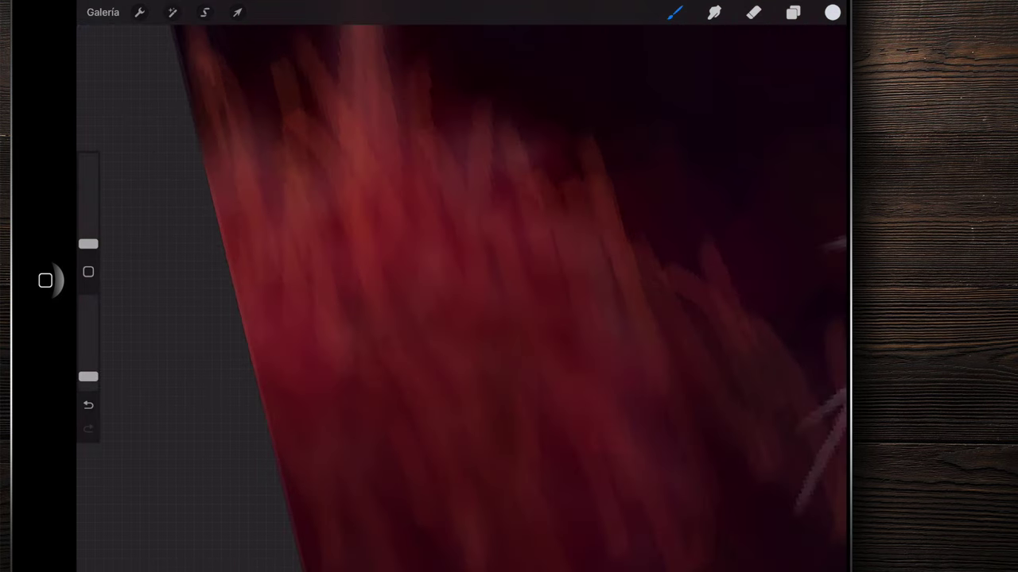
scroll(461, 298, down, 5)
scroll(461, 299, down, 2)
scroll(445, 266, down, 2)
scroll(430, 254, down, 2)
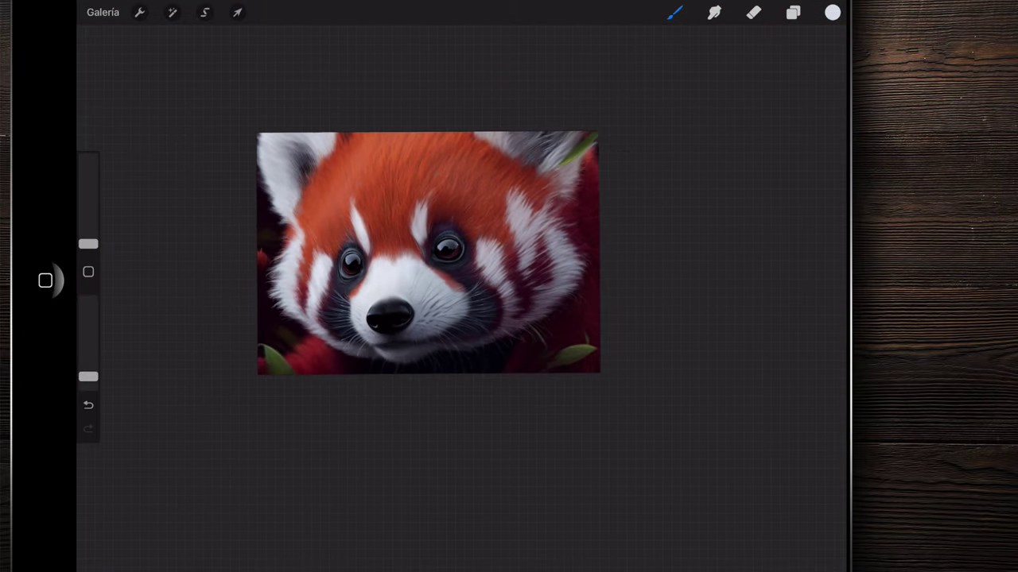
- Zoom around the portrait, then show the layers list with Dibujo, Capa 4 and Color de fondo
scroll(429, 254, up, 3)
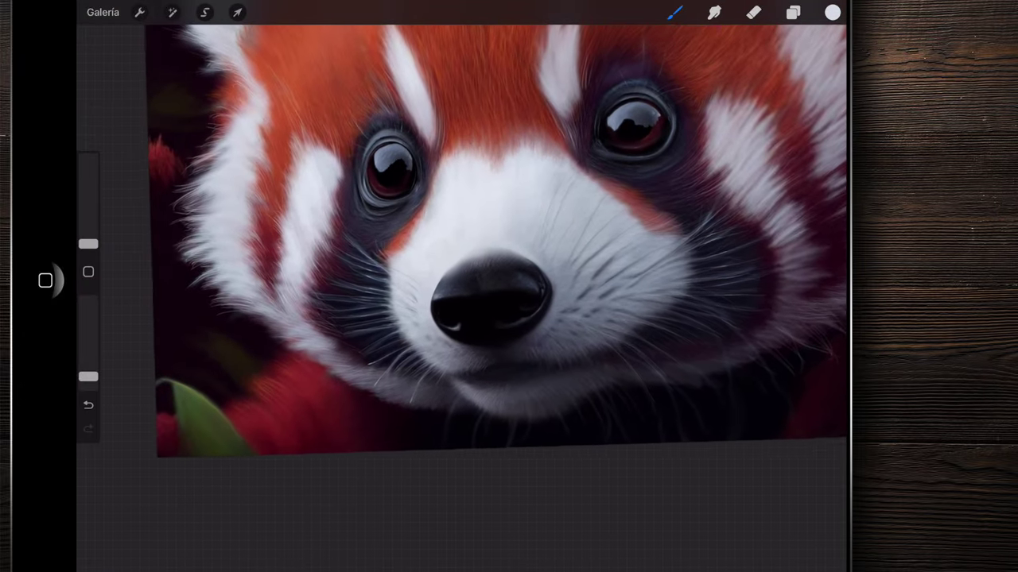
scroll(477, 238, up, 2)
scroll(462, 254, down, 3)
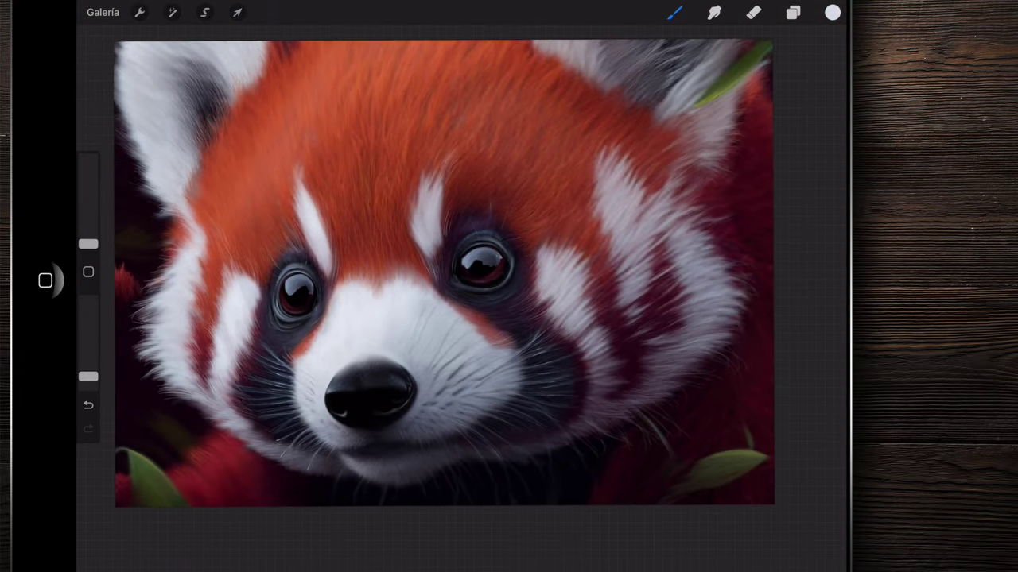
scroll(445, 258, down, 1)
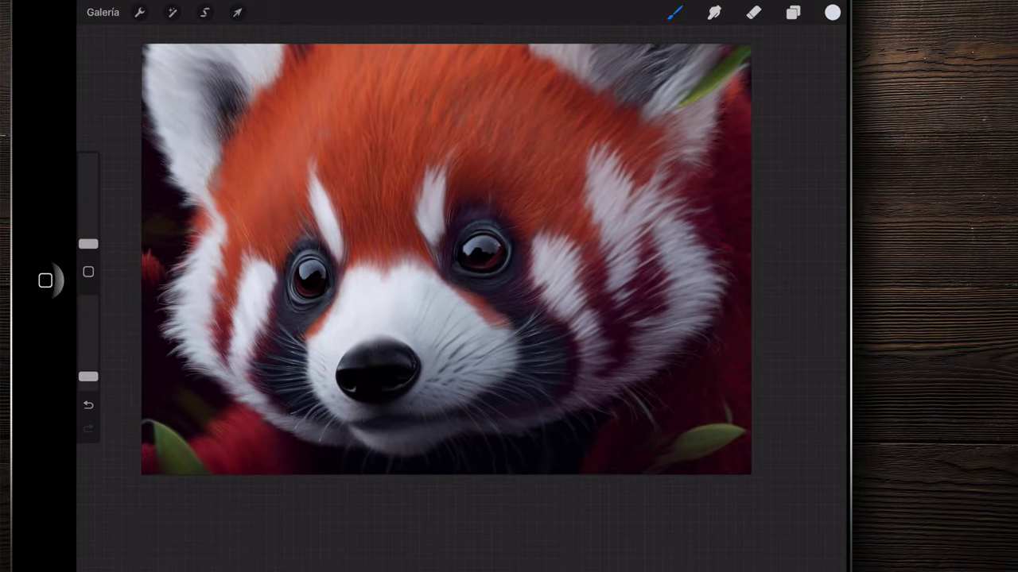
scroll(445, 258, down, 2)
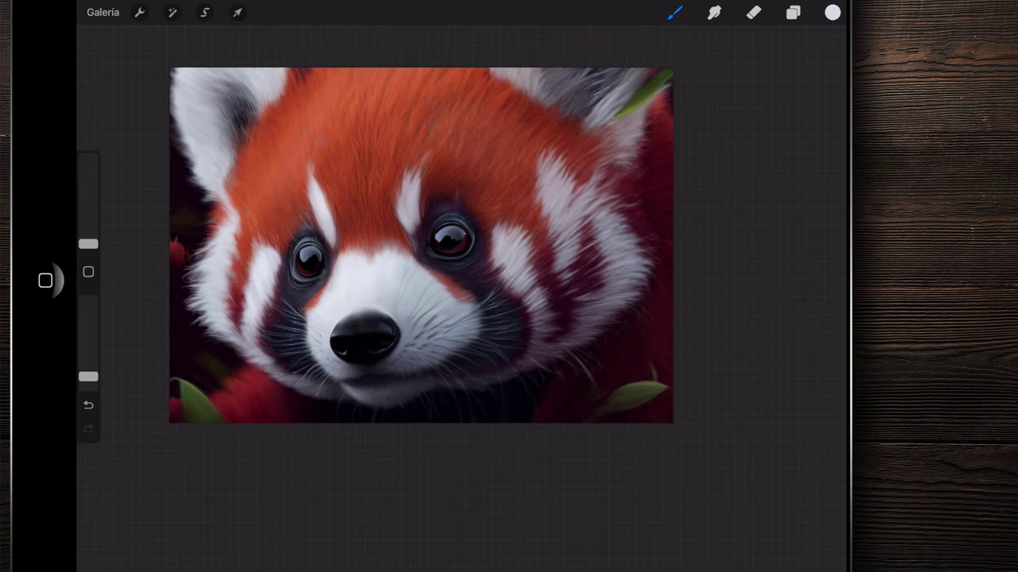
scroll(449, 286, up, 3)
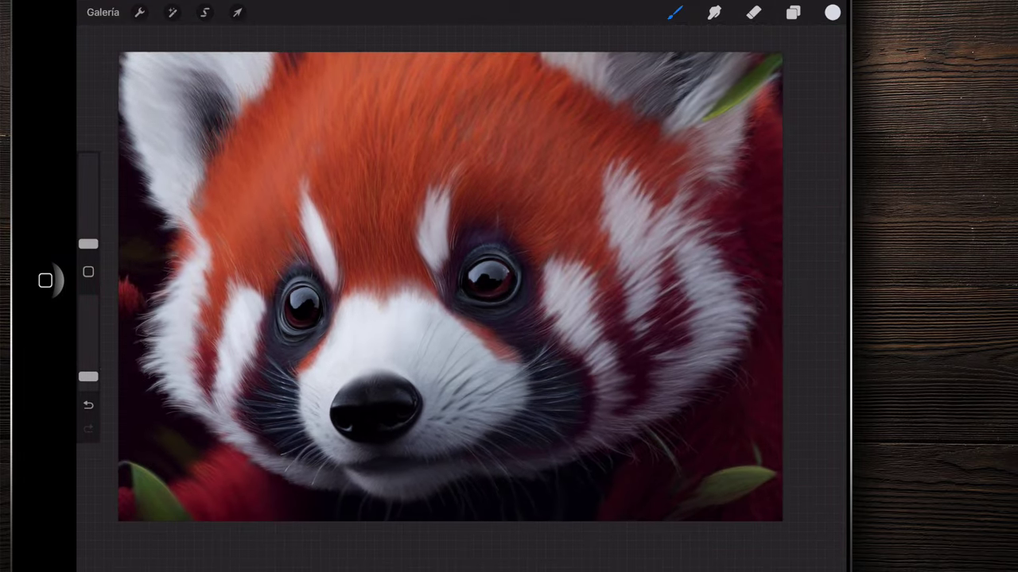
scroll(445, 262, down, 5)
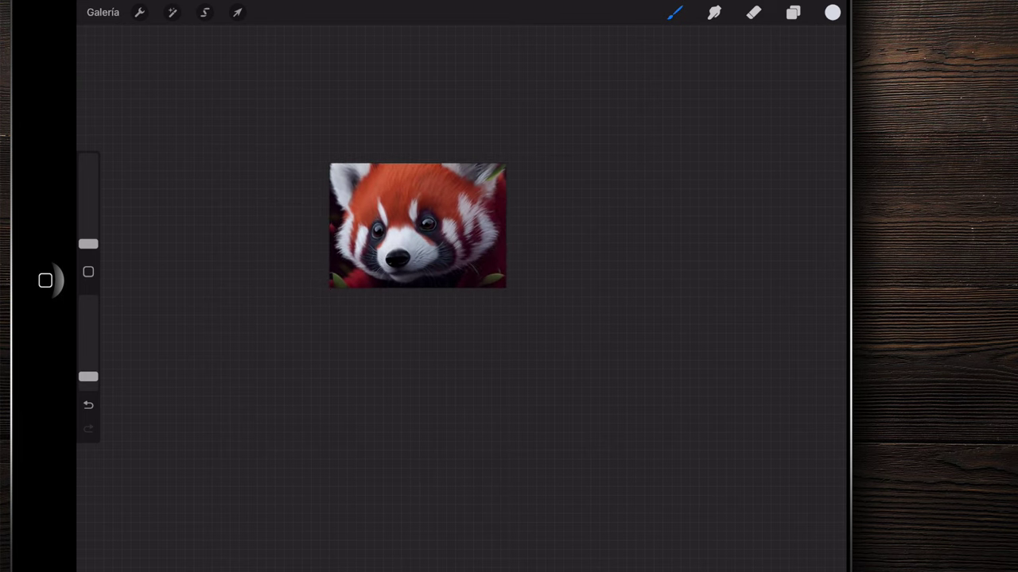
scroll(417, 226, up, 5)
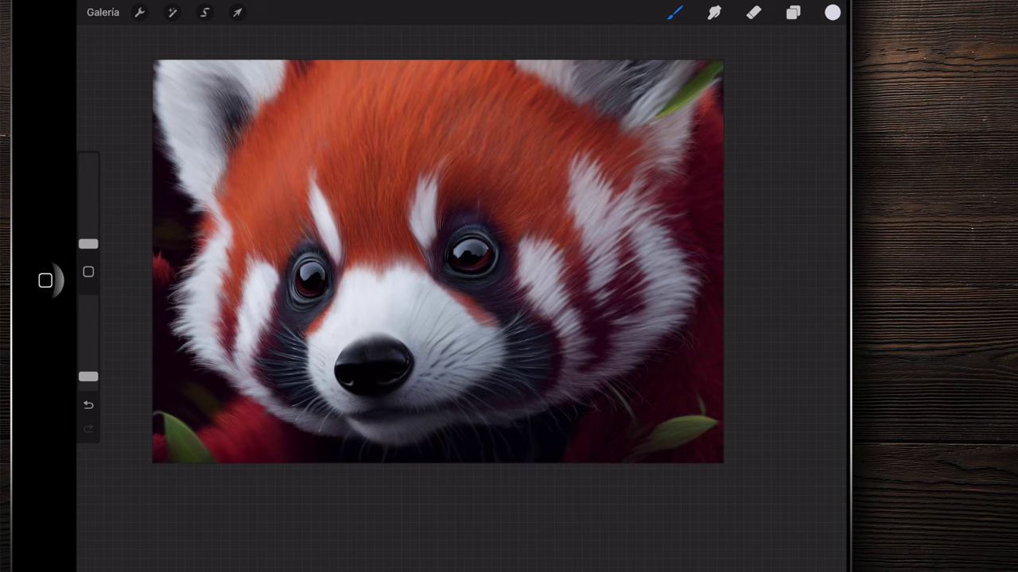
click(793, 12)
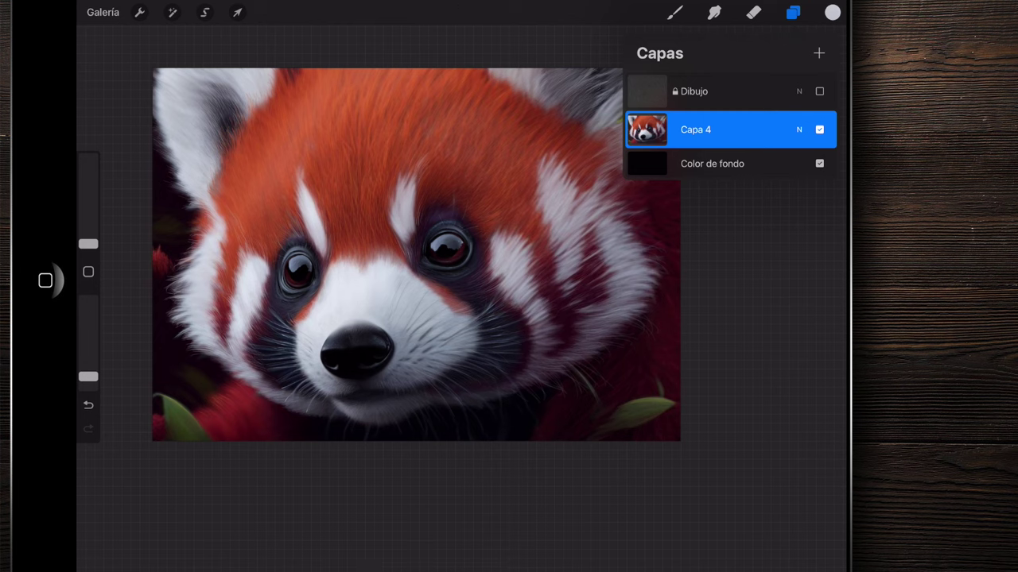
- Duplicate the Capa 4 layer and hide the top copy
drag(787, 130, 651, 129)
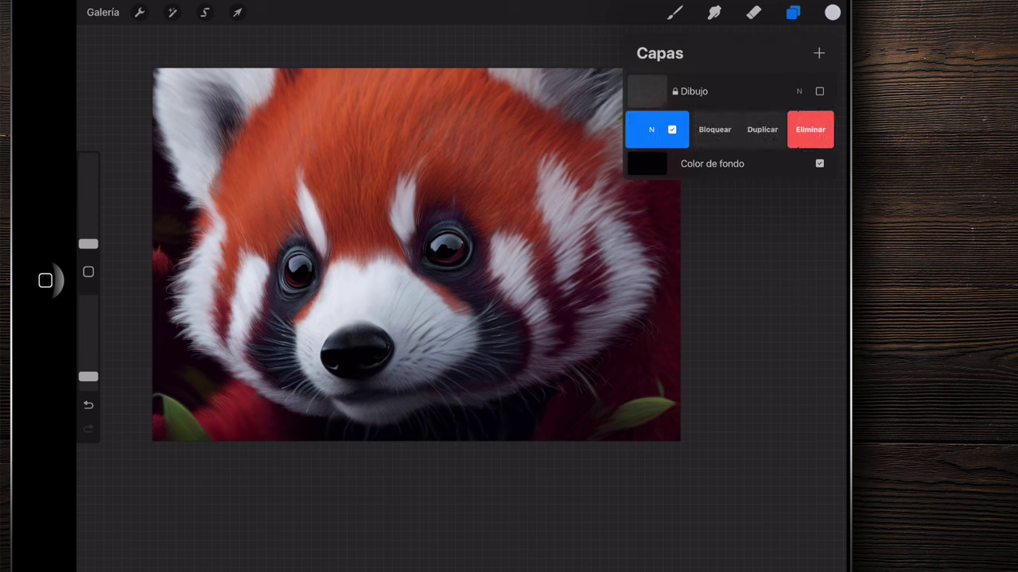
click(765, 130)
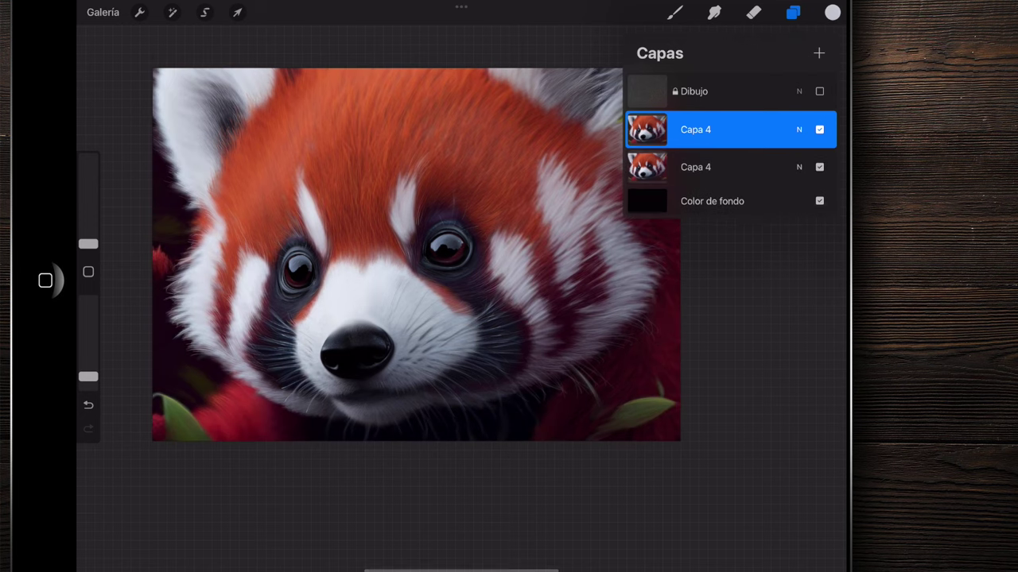
click(819, 129)
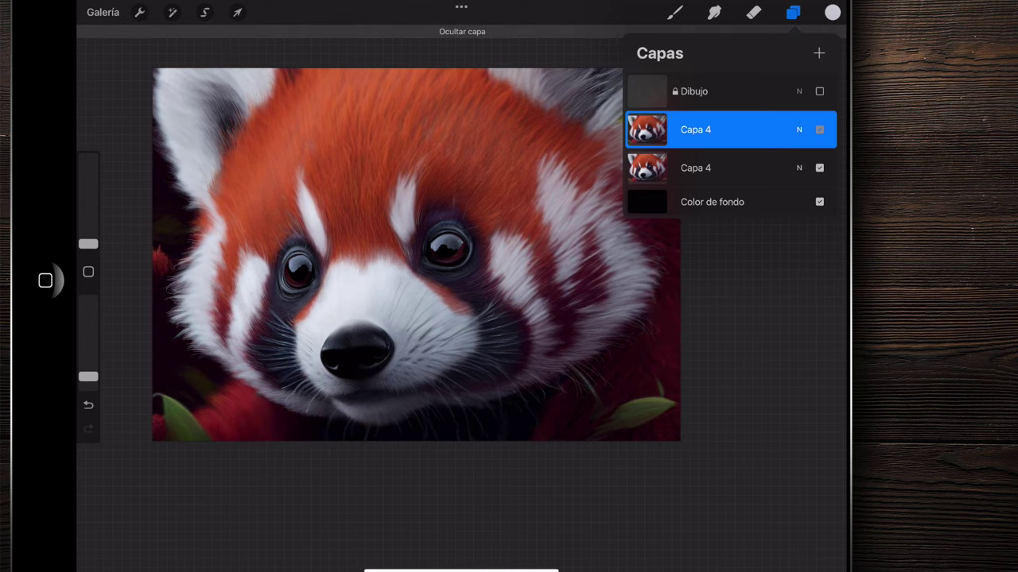
scroll(358, 318, up, 1)
scroll(357, 318, up, 2)
scroll(358, 318, up, 2)
scroll(445, 239, down, 1)
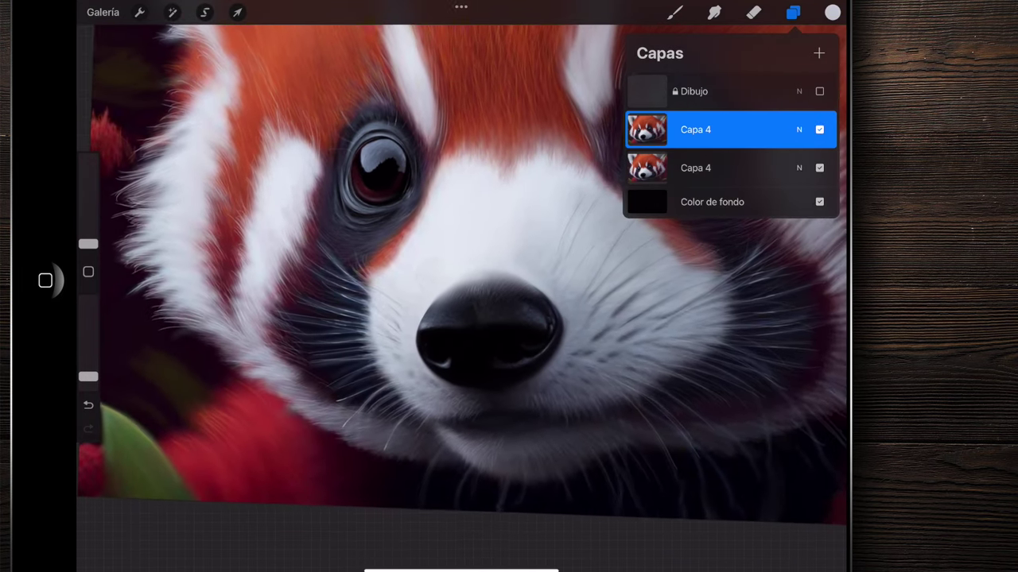
scroll(445, 238, down, 3)
scroll(445, 238, down, 1)
scroll(445, 238, down, 1)
click(819, 130)
scroll(422, 247, down, 1)
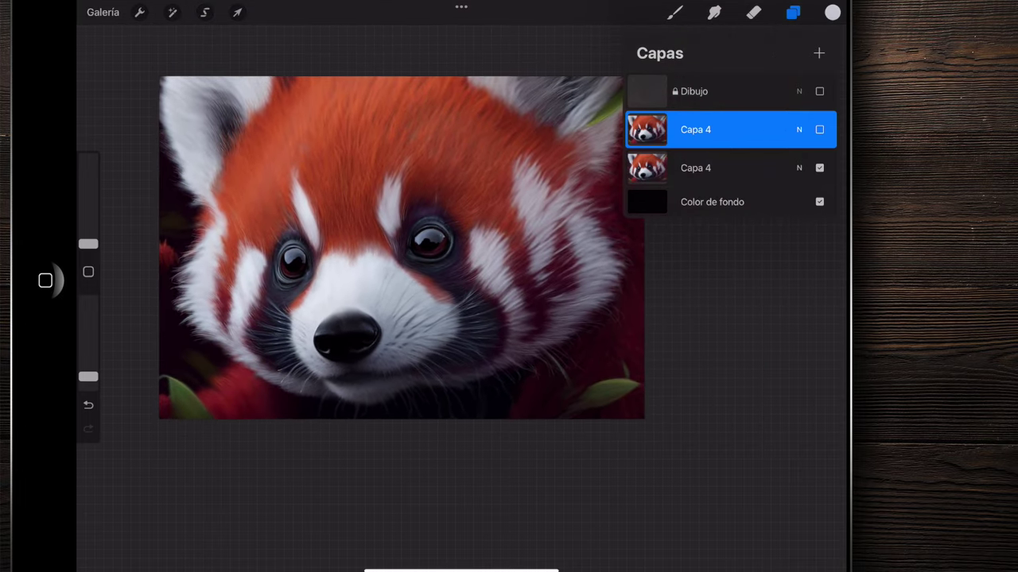
- Add a new layer above the lower Capa 4 and fill it with black
click(695, 167)
click(819, 53)
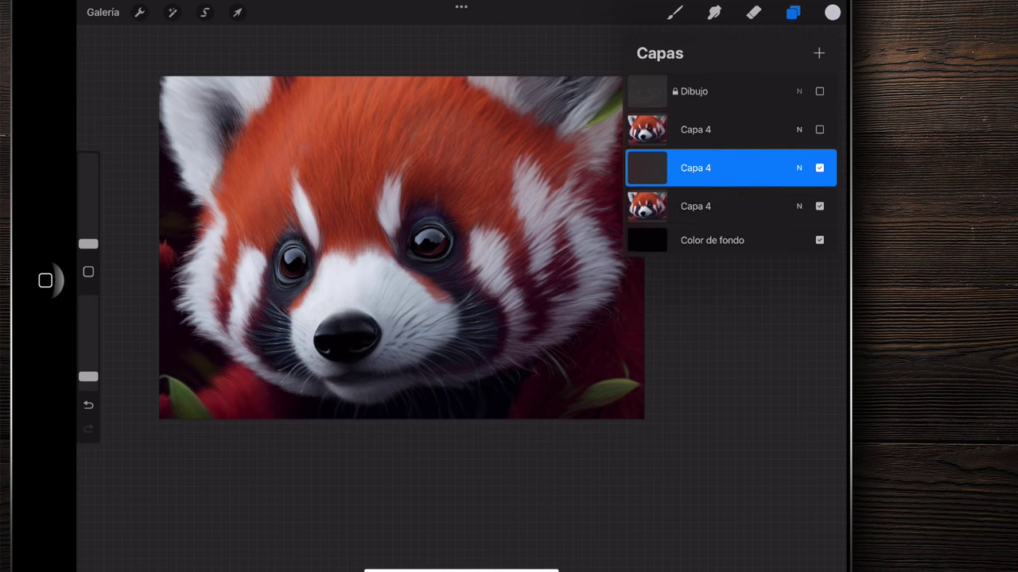
click(832, 12)
click(630, 241)
click(832, 12)
drag(831, 12, 551, 226)
- Undo the black fill, remove the added layer, and show the top Capa 4 copy again
click(793, 12)
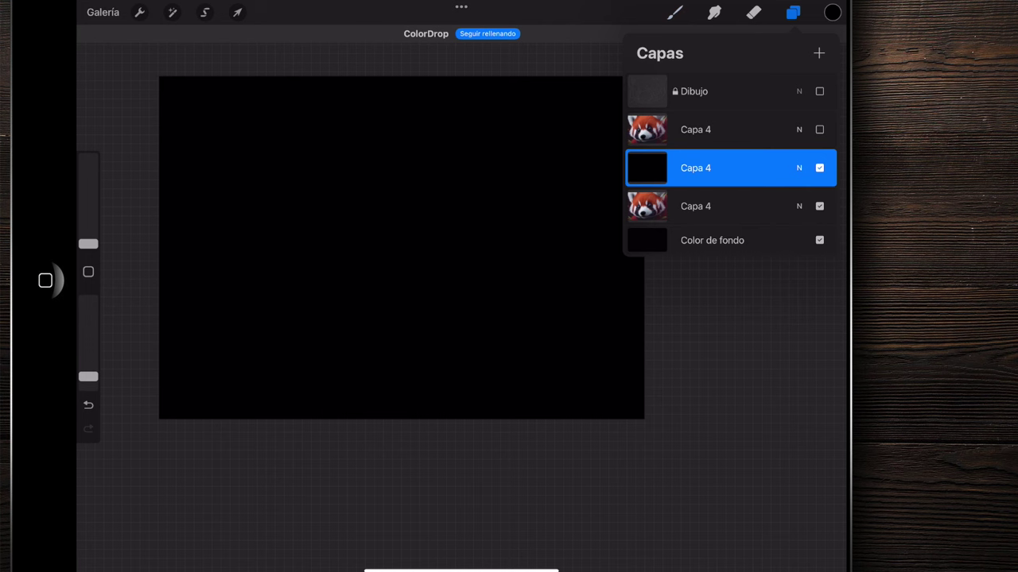
key(ctrl+z)
key(Delete)
click(820, 132)
click(820, 130)
click(819, 130)
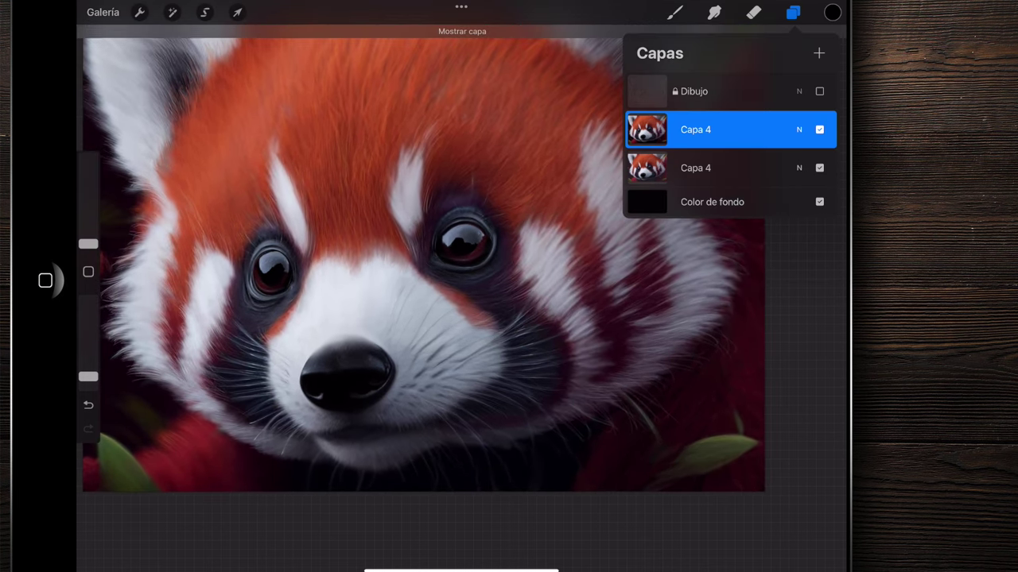
scroll(424, 264, down, 5)
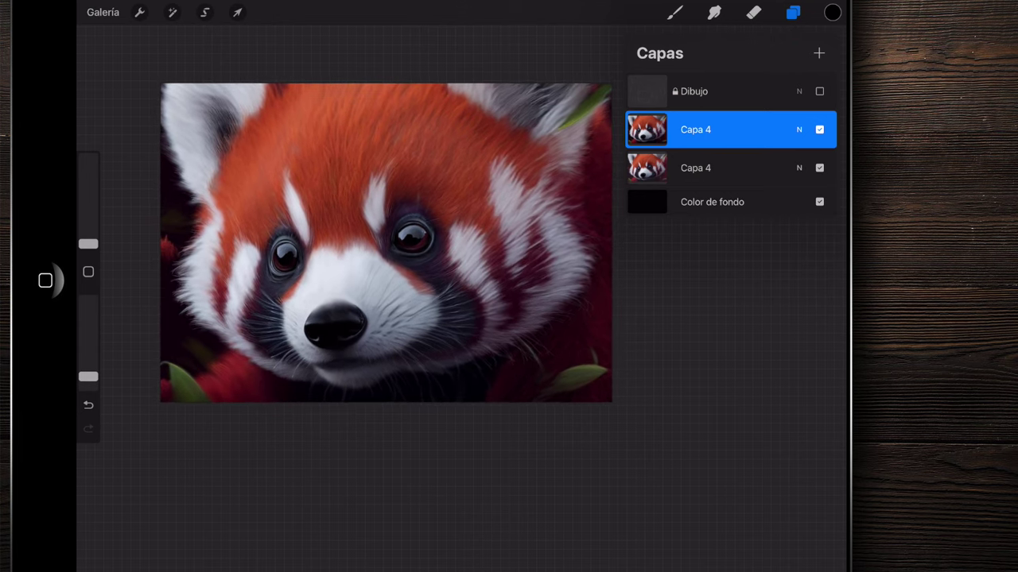
- Rename the top panda copy to 'Antes' and move it to the top of the stack
click(696, 129)
click(566, 27)
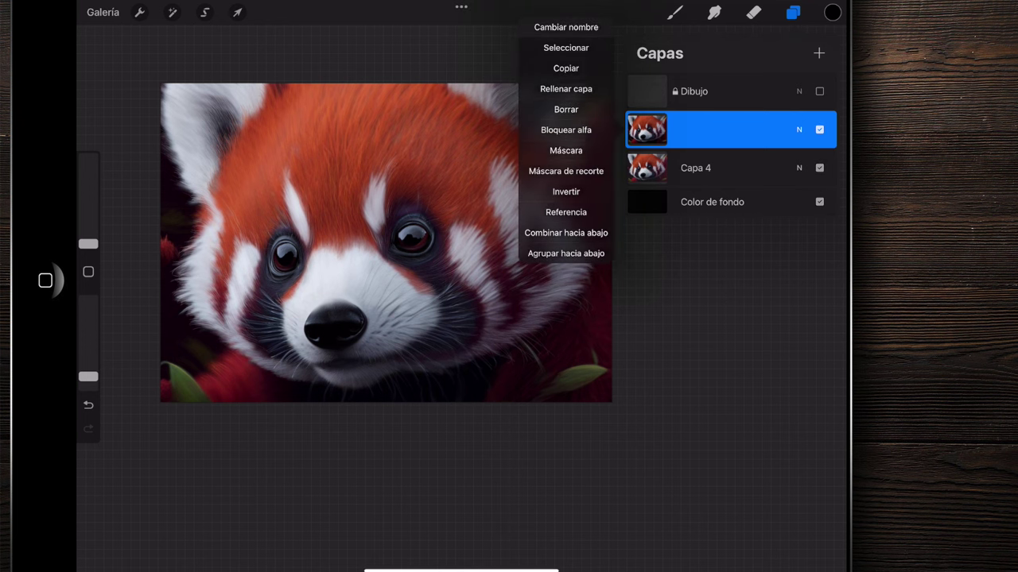
text(Antes)
key(Return)
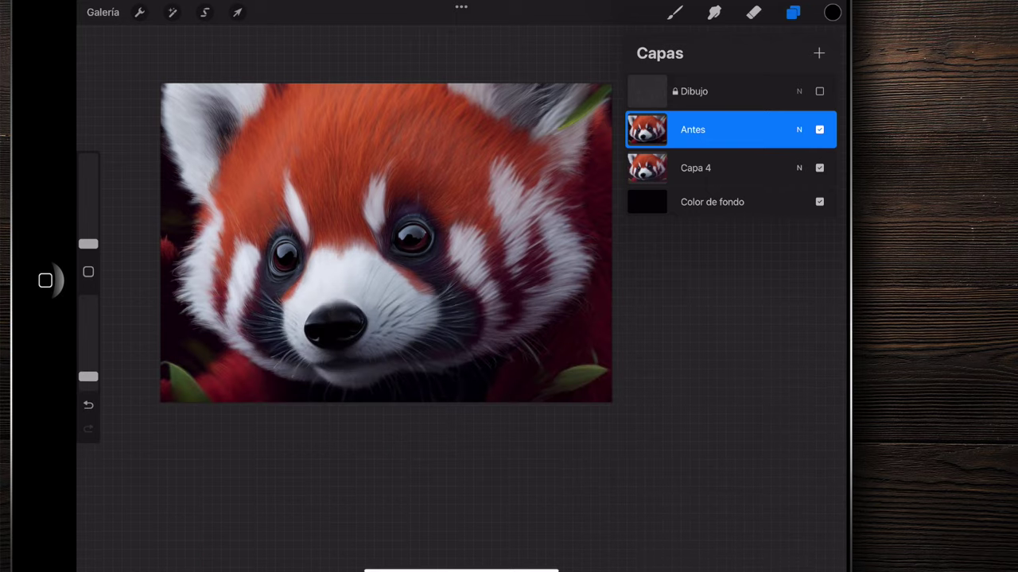
drag(692, 130, 692, 92)
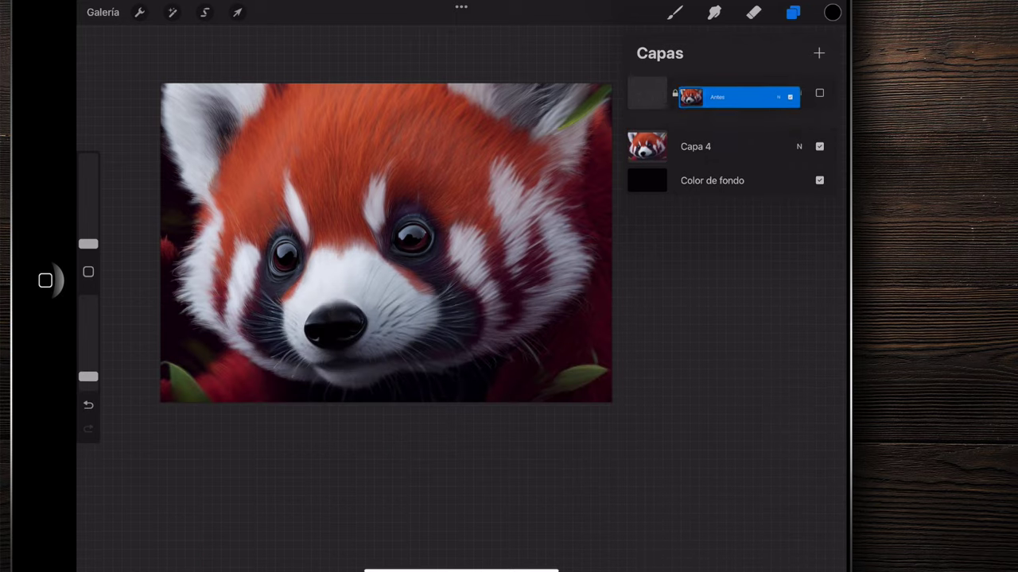
- Select Capa 4, toggle Antes off and on to compare, then leave it hidden
click(695, 168)
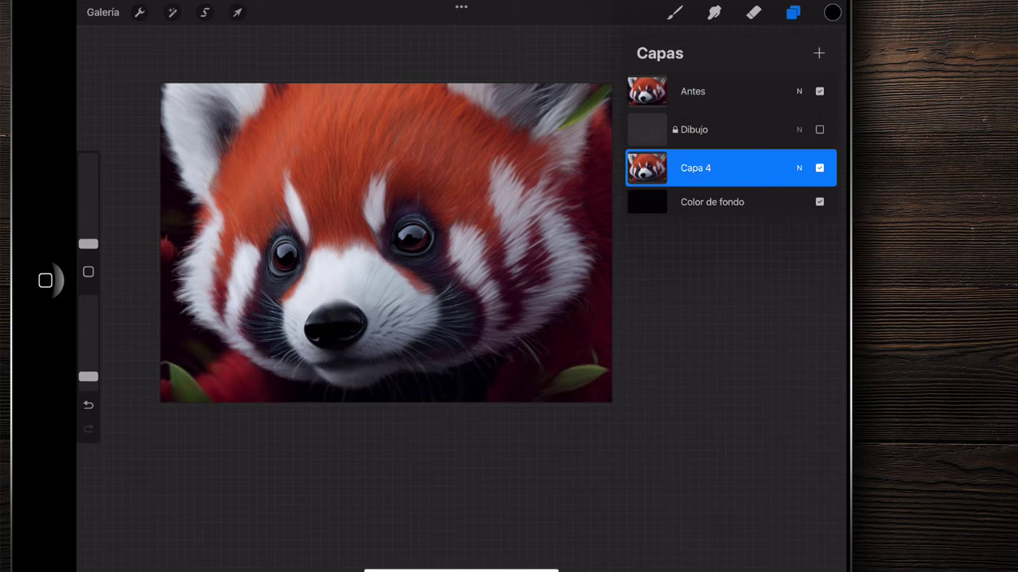
click(818, 92)
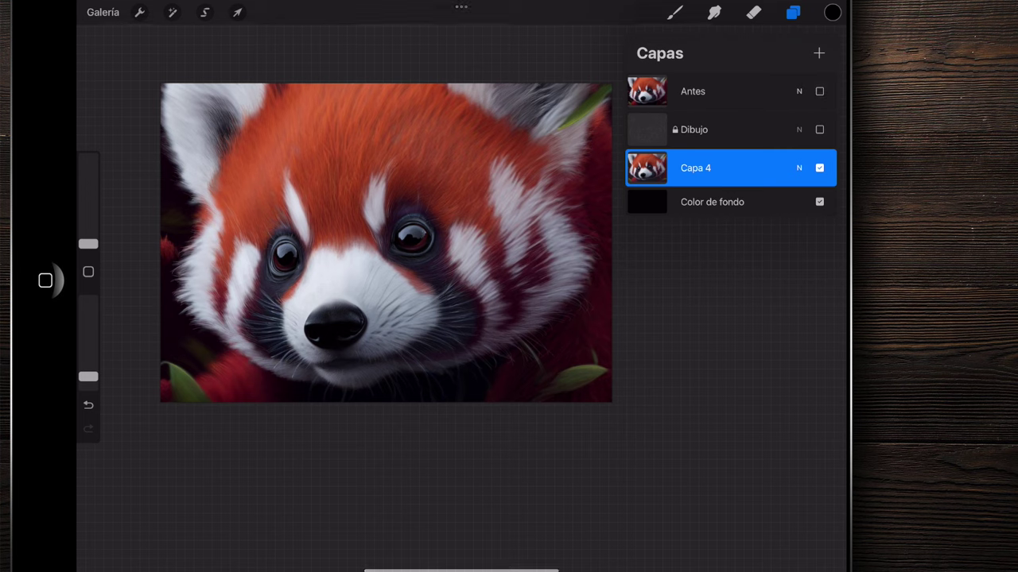
click(819, 91)
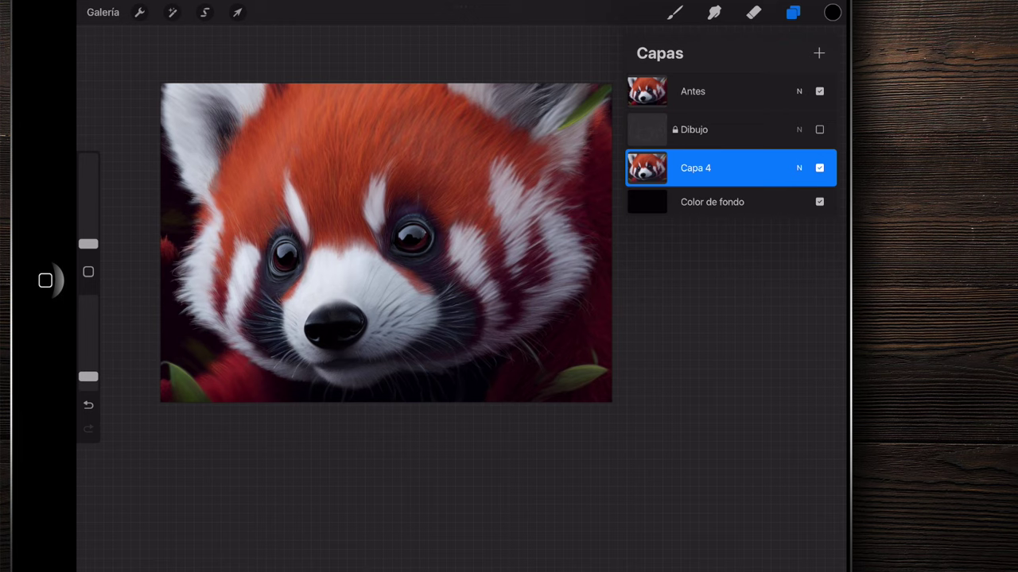
click(819, 91)
scroll(386, 242, up, 5)
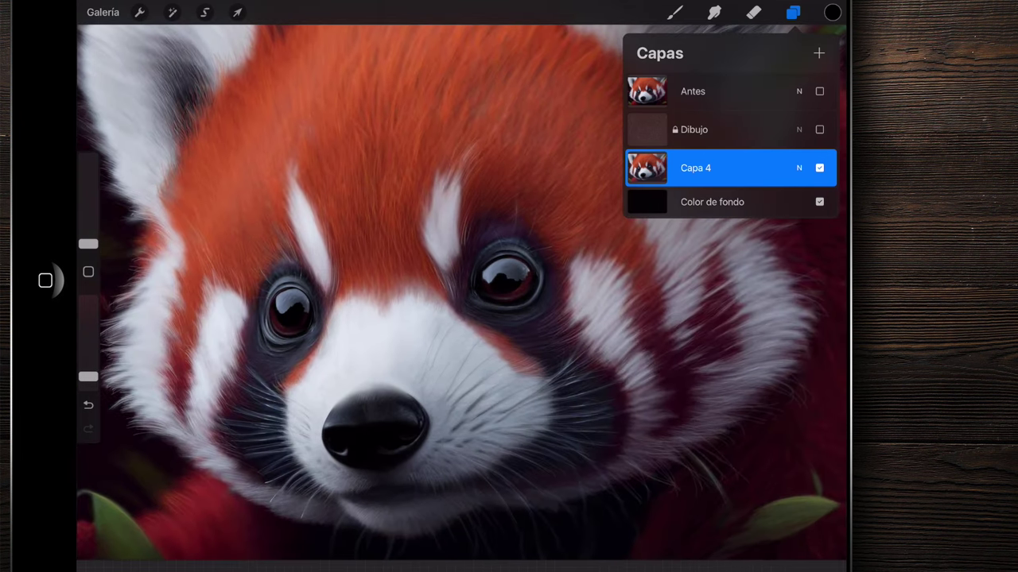
- Duplicate Capa 4 with Ctrl+J and zoom around the panda's face
key(ctrl+j)
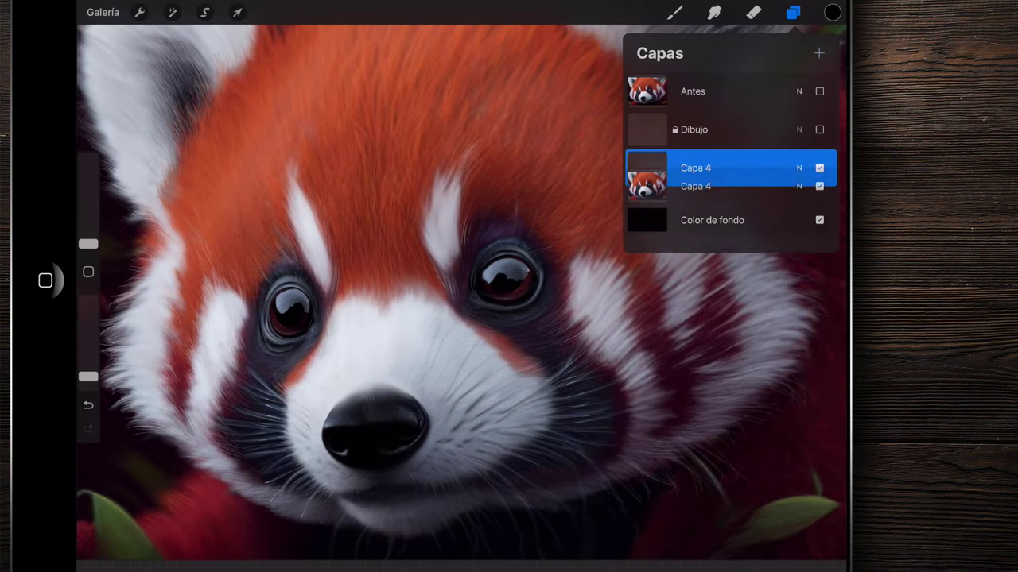
scroll(449, 292, down, 5)
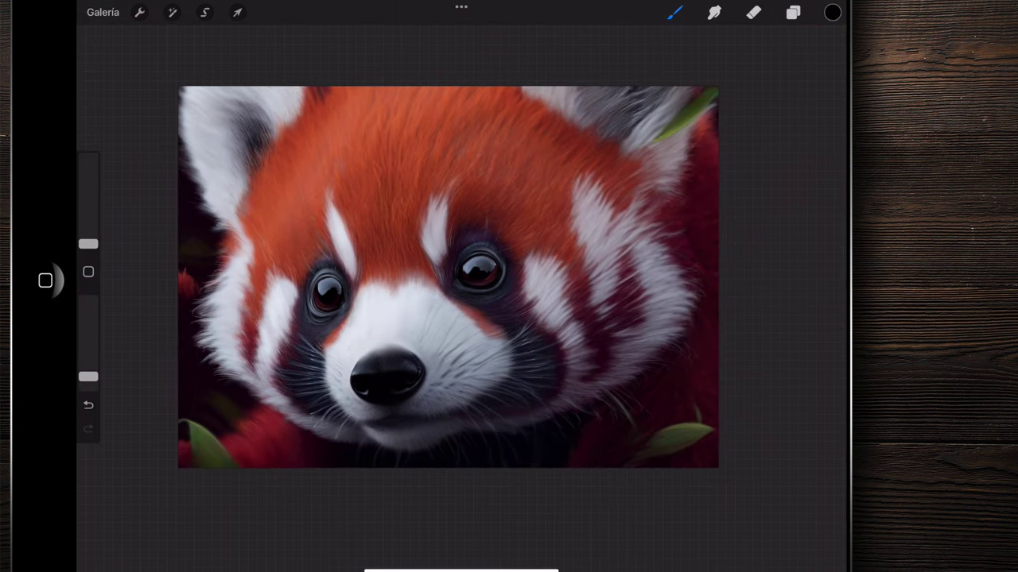
scroll(449, 292, up, 2)
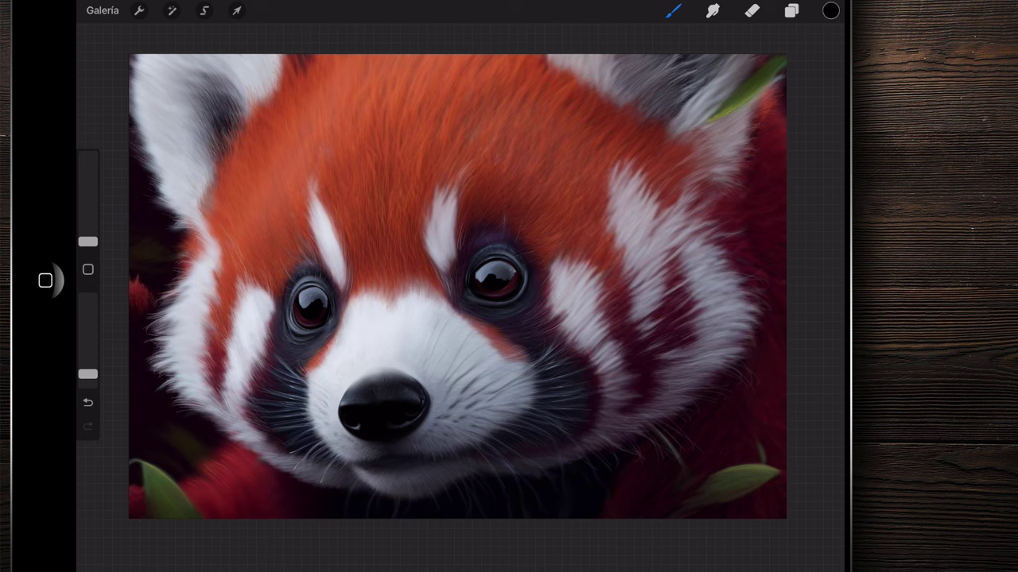
scroll(443, 282, down, 2)
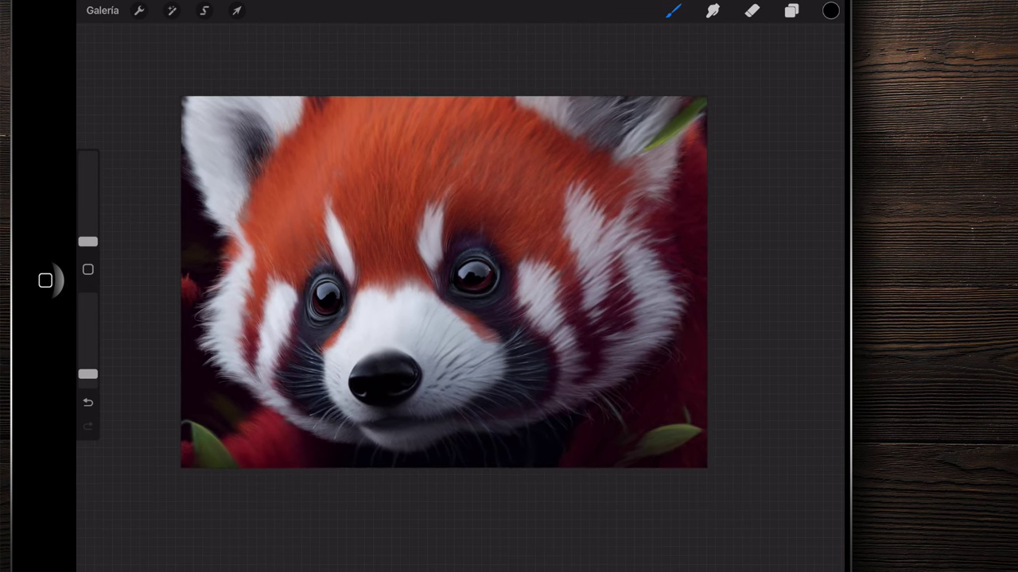
scroll(343, 311, up, 3)
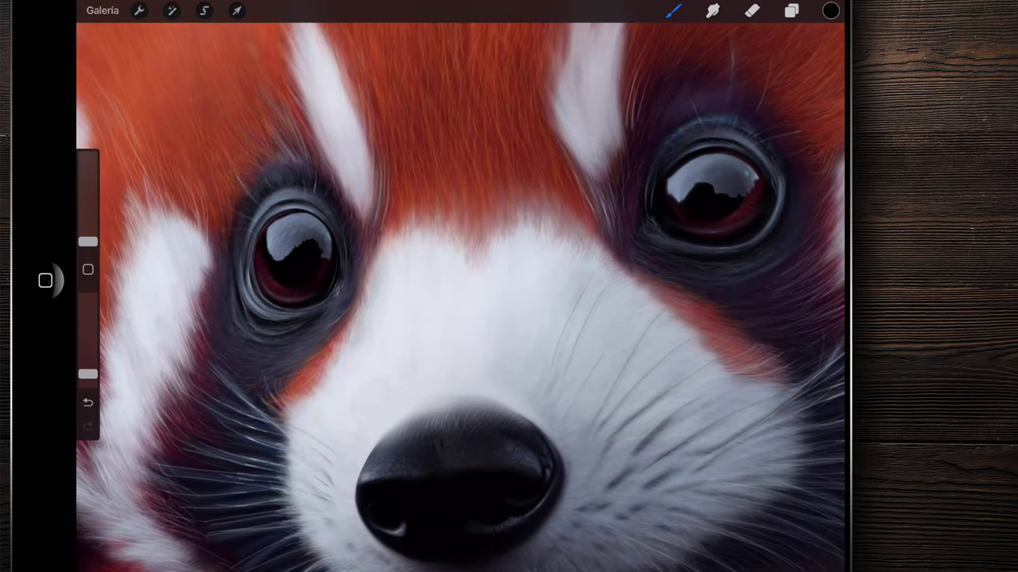
- Pick a light beige paint colour by shifting the hue toward orange
scroll(425, 259, down, 5)
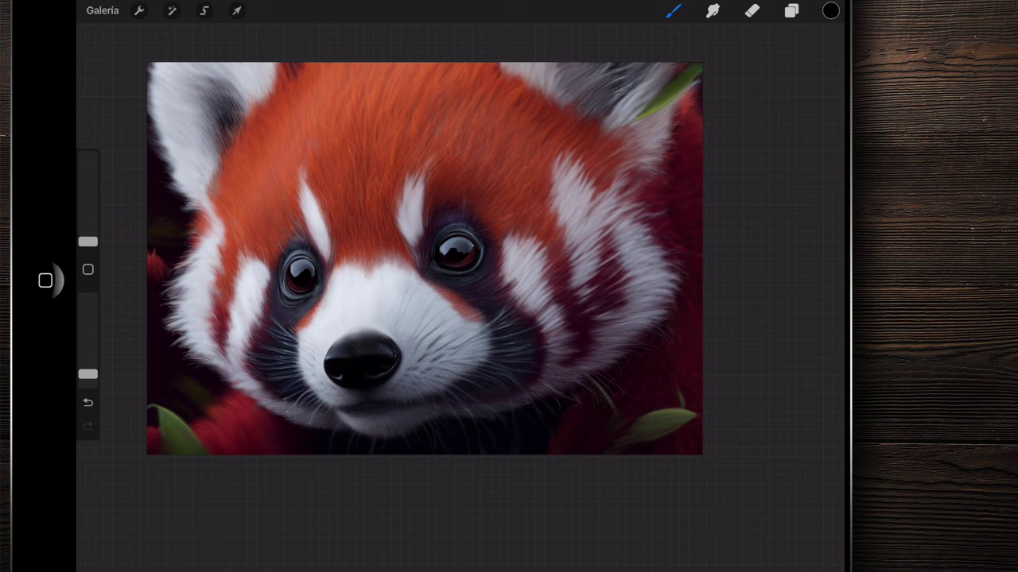
click(791, 10)
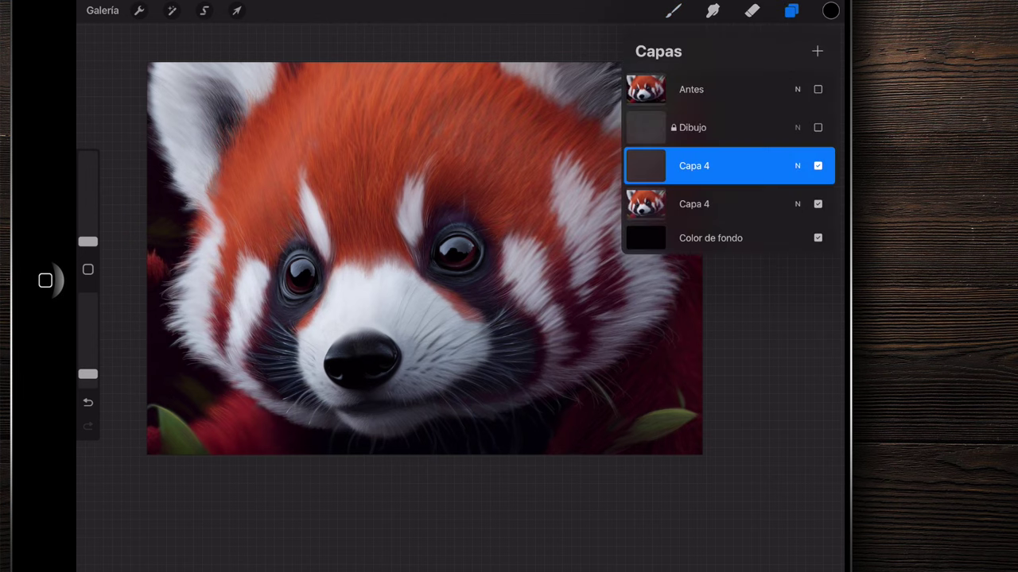
click(829, 10)
mouse_move(766, 254)
mouse_down()
mouse_move(645, 254)
mouse_move(664, 253)
mouse_up()
click(715, 101)
mouse_move(715, 101)
mouse_down()
mouse_move(713, 116)
mouse_move(688, 123)
mouse_move(681, 114)
mouse_move(695, 122)
mouse_up()
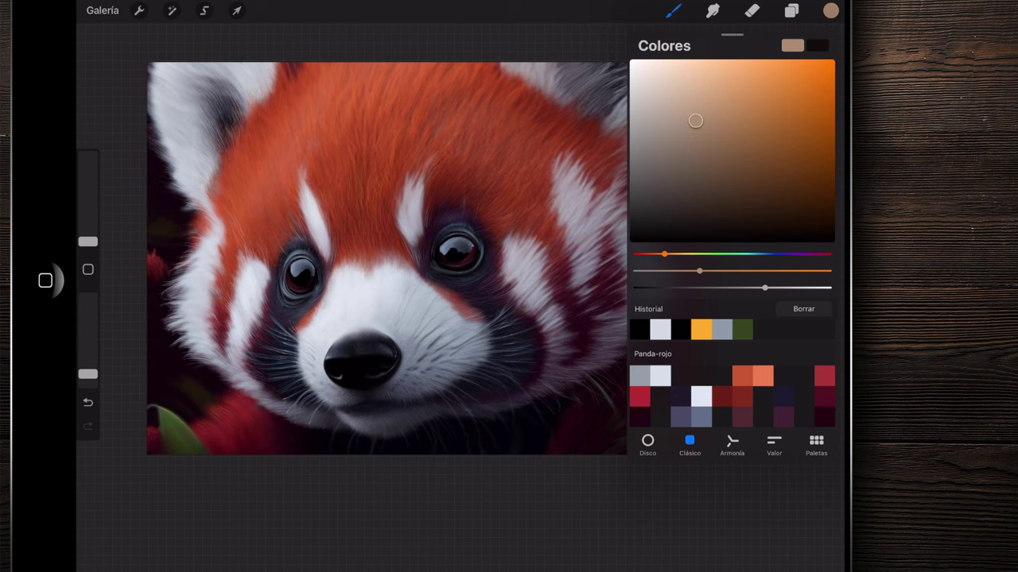
click(830, 10)
- Select the Pincel Jaime brush from the Brush Library
click(791, 10)
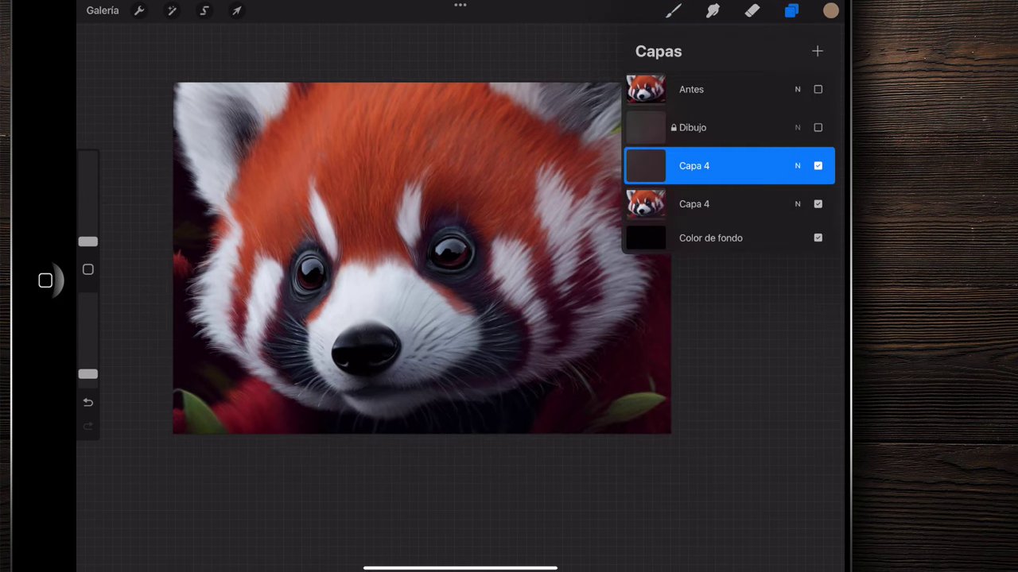
click(171, 10)
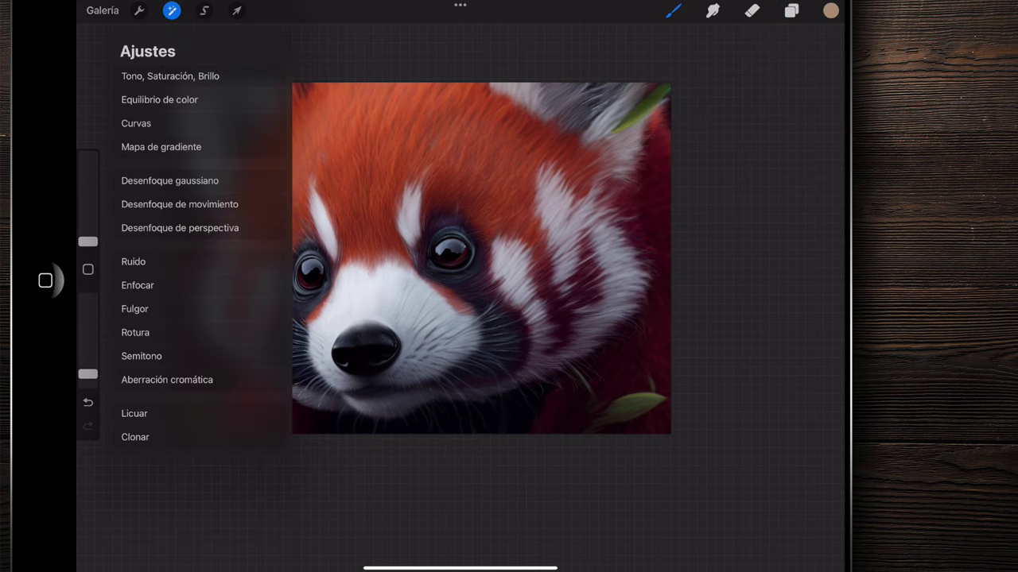
click(673, 10)
click(718, 238)
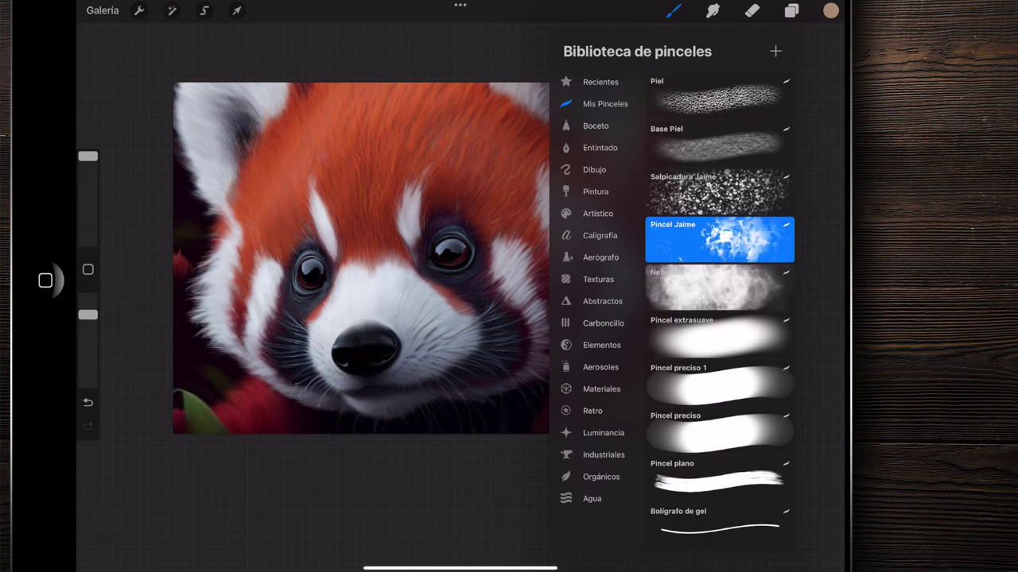
- Raise the brush size to 100%
click(673, 11)
drag(87, 193, 88, 156)
click(87, 155)
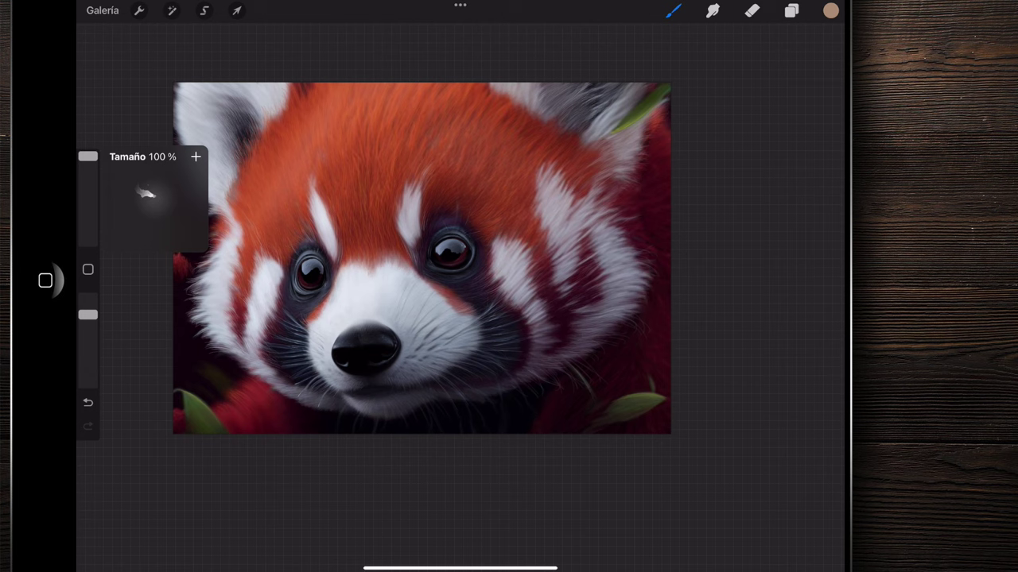
click(87, 156)
- Dab tan patches across the forehead, between the eyes, above the nose and around both eyes
drag(354, 199, 393, 235)
drag(357, 274, 393, 279)
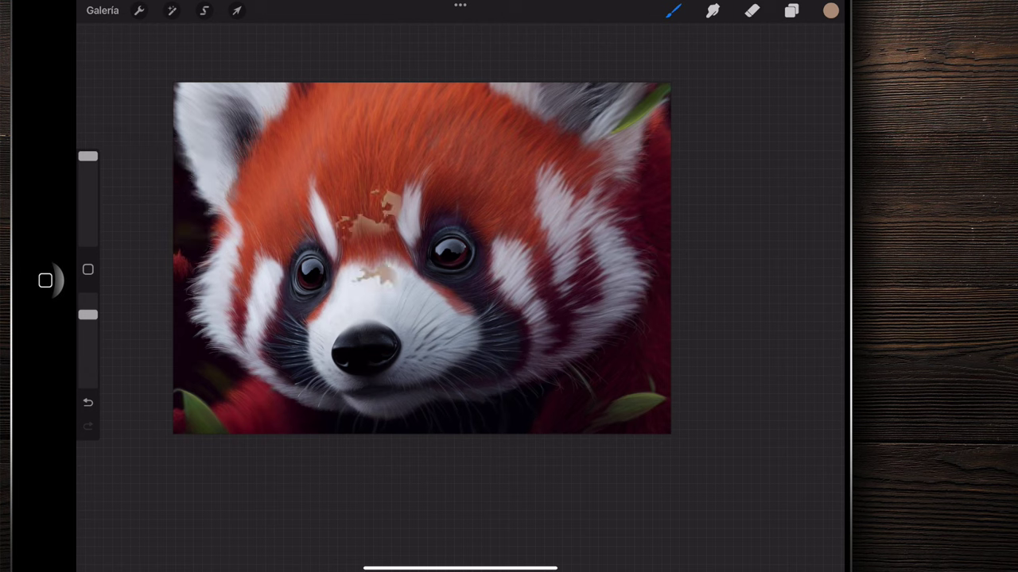
drag(341, 144, 373, 187)
mouse_move(438, 119)
mouse_down()
mouse_move(441, 157)
mouse_move(362, 219)
mouse_up()
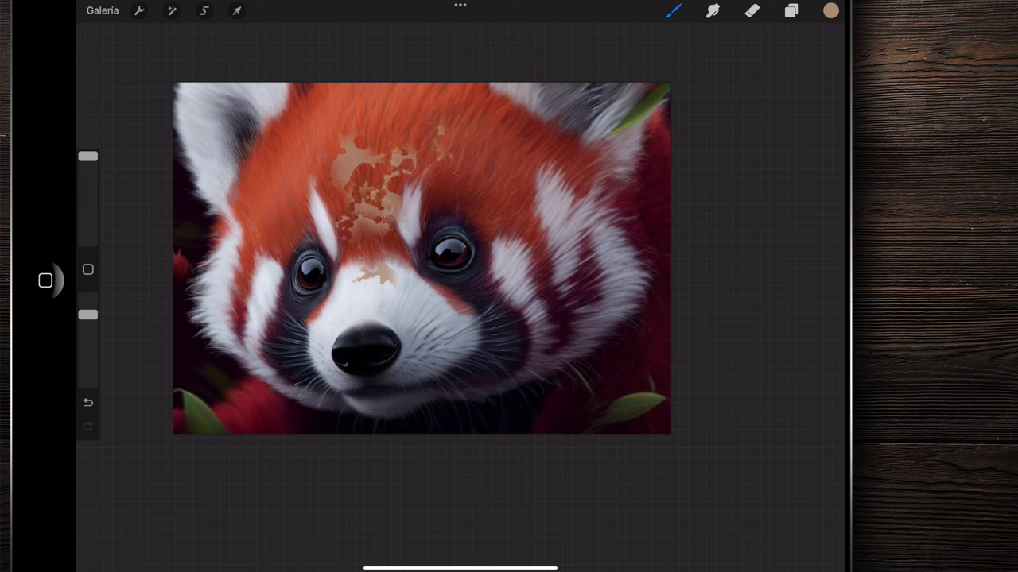
mouse_move(270, 163)
mouse_down()
mouse_move(294, 302)
mouse_move(247, 330)
mouse_up()
drag(369, 274, 346, 314)
drag(496, 163, 489, 208)
drag(450, 135, 502, 151)
drag(342, 227, 386, 255)
drag(290, 115, 310, 155)
drag(243, 129, 246, 143)
drag(401, 116, 334, 195)
- Paint tan patches on the left and right cheeks
mouse_move(258, 206)
mouse_down()
mouse_move(278, 226)
mouse_move(208, 302)
mouse_up()
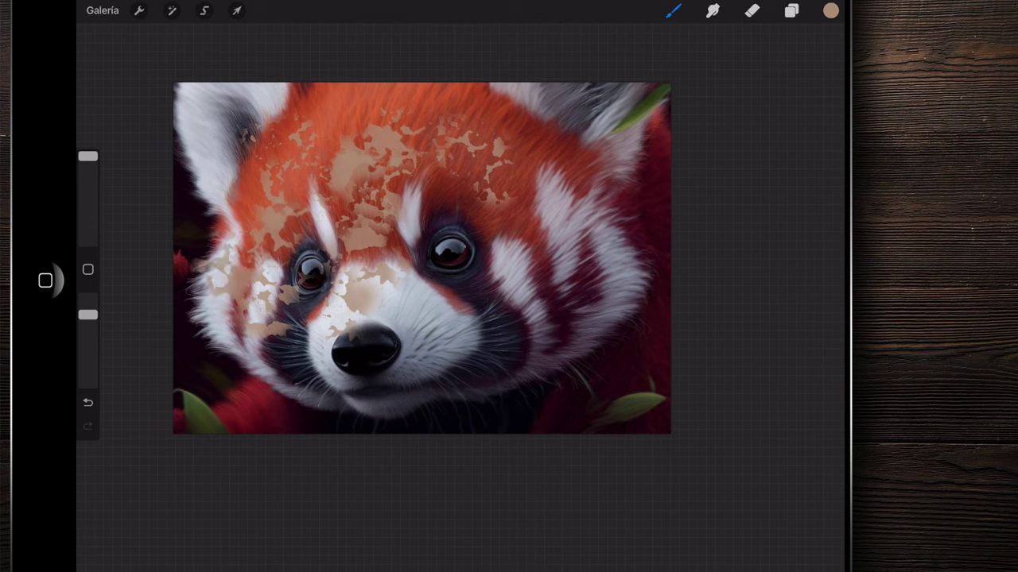
drag(556, 250, 525, 271)
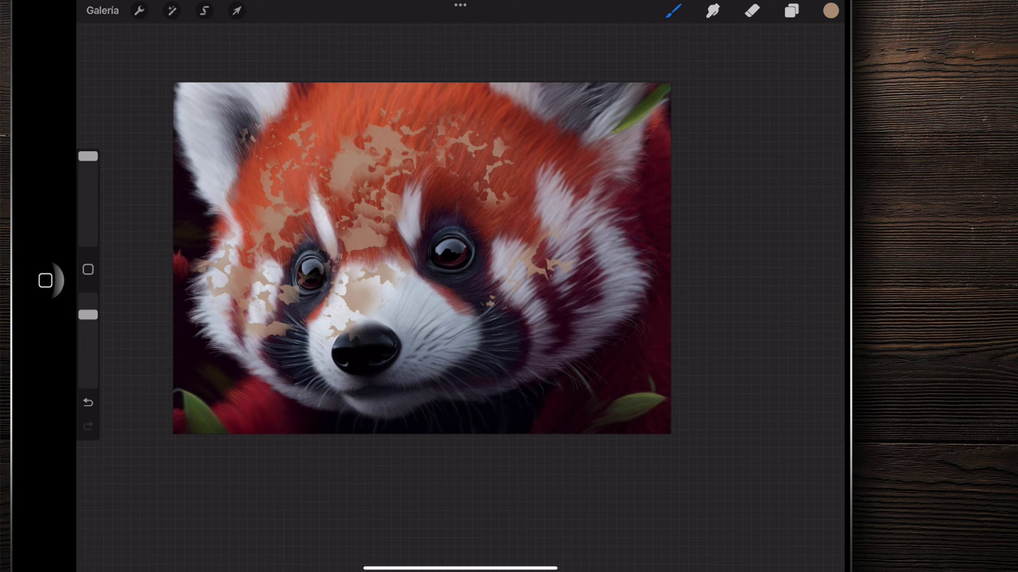
scroll(422, 258, down, 5)
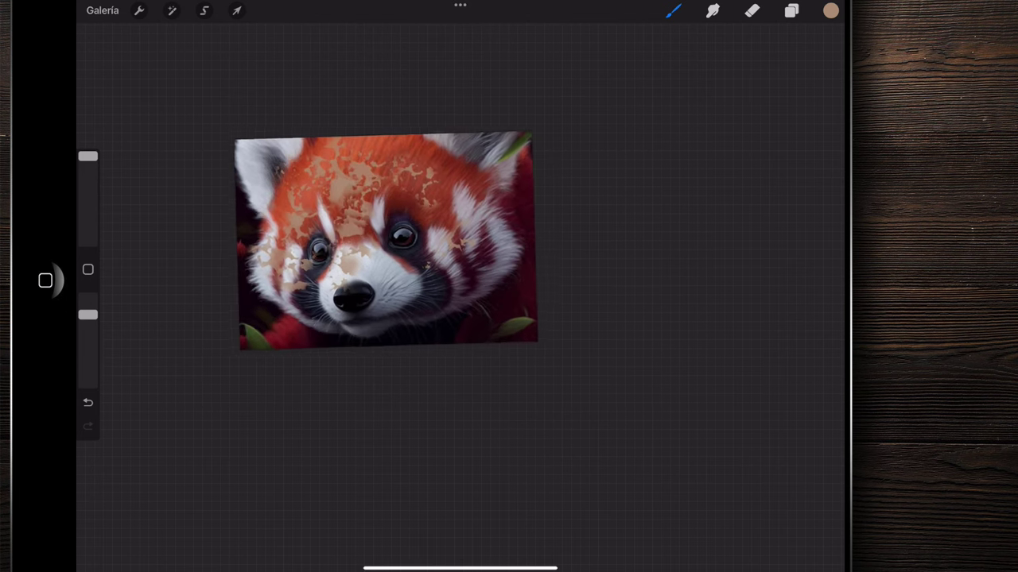
scroll(390, 238, up, 5)
scroll(445, 215, up, 2)
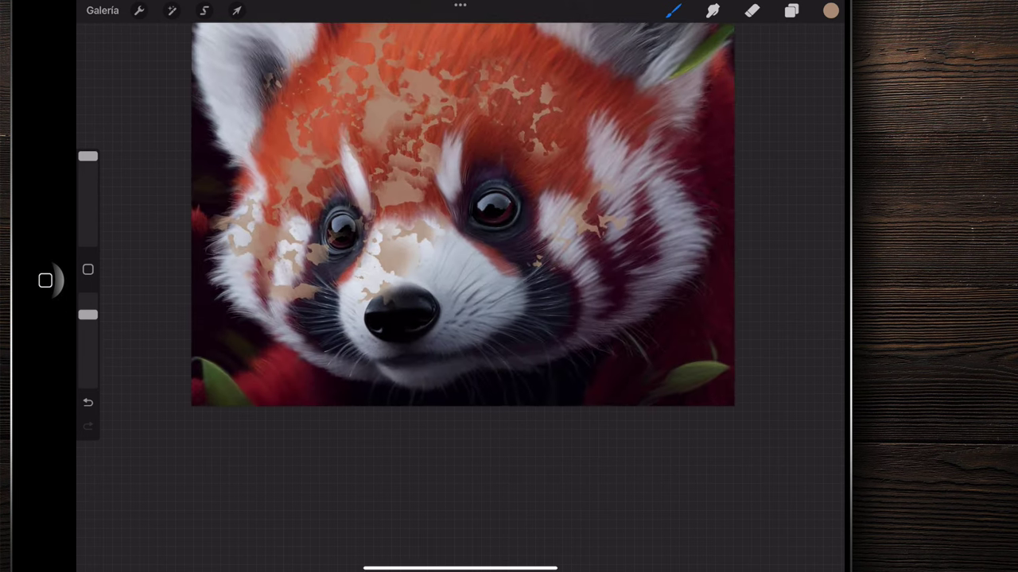
scroll(445, 219, down, 3)
scroll(441, 227, up, 4)
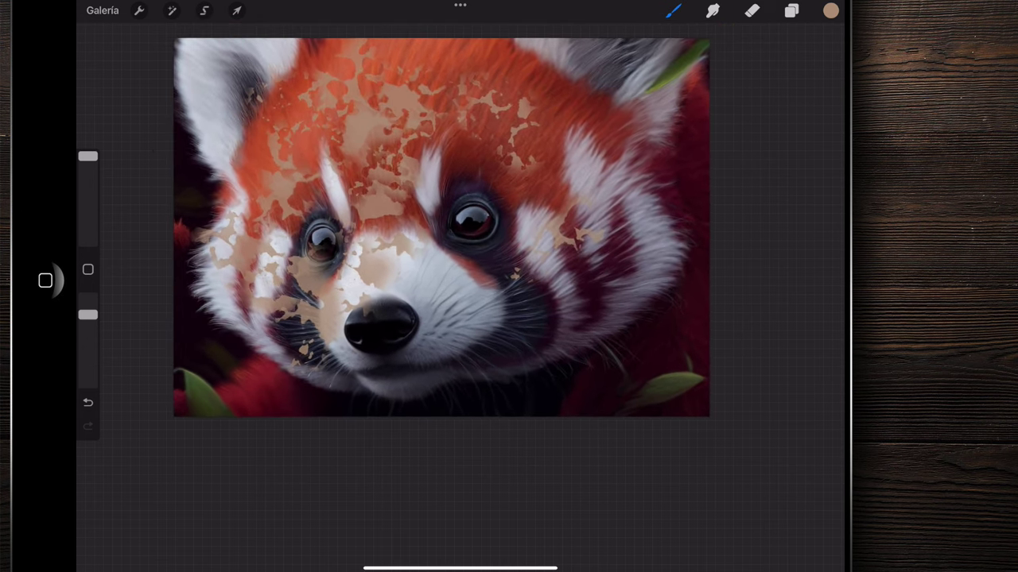
scroll(441, 227, down, 2)
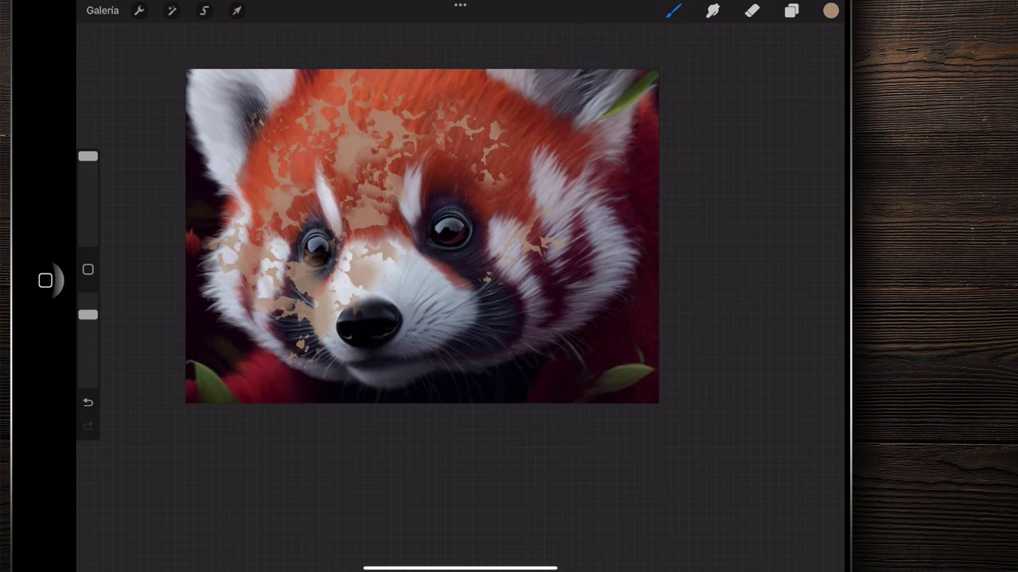
scroll(422, 231, up, 1)
scroll(417, 234, up, 2)
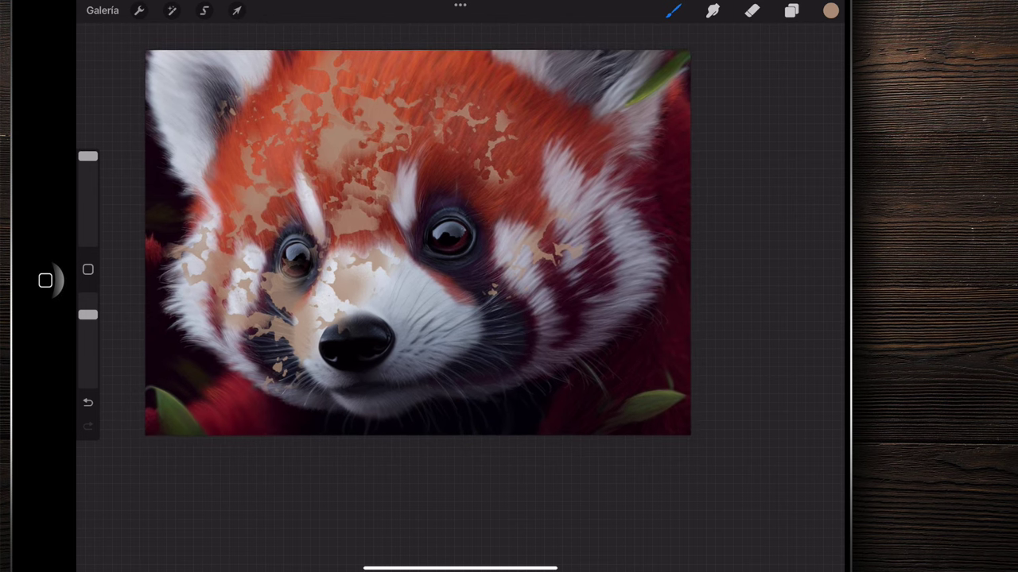
click(673, 10)
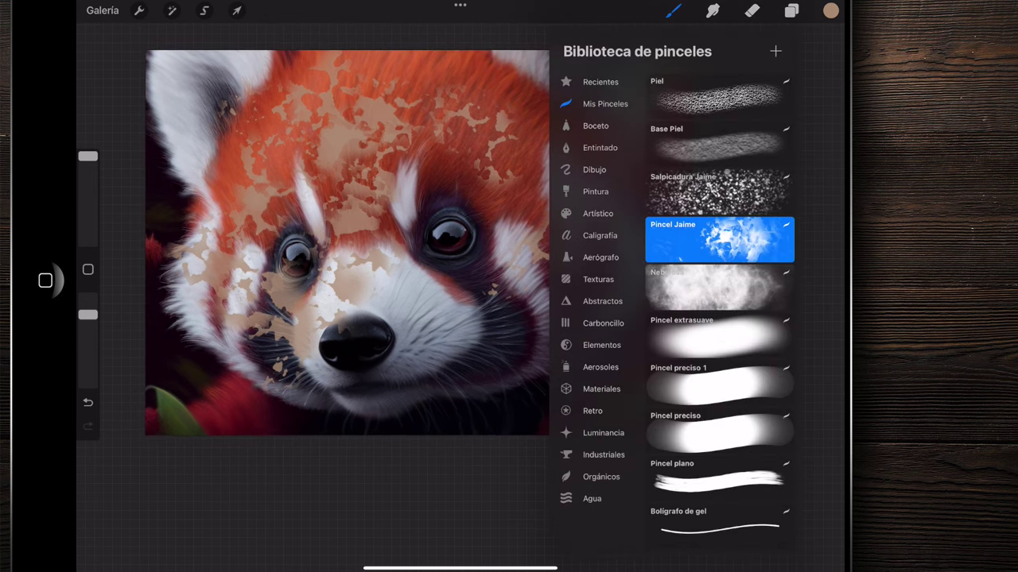
- Review the blend mode options of the Capa 4 layer
click(791, 10)
click(797, 166)
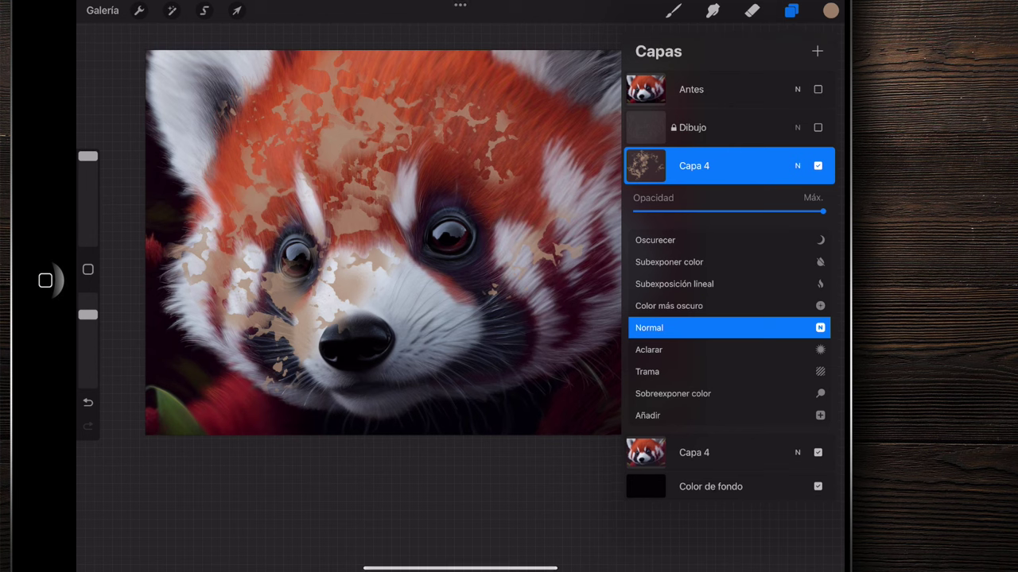
scroll(729, 328, down, 1)
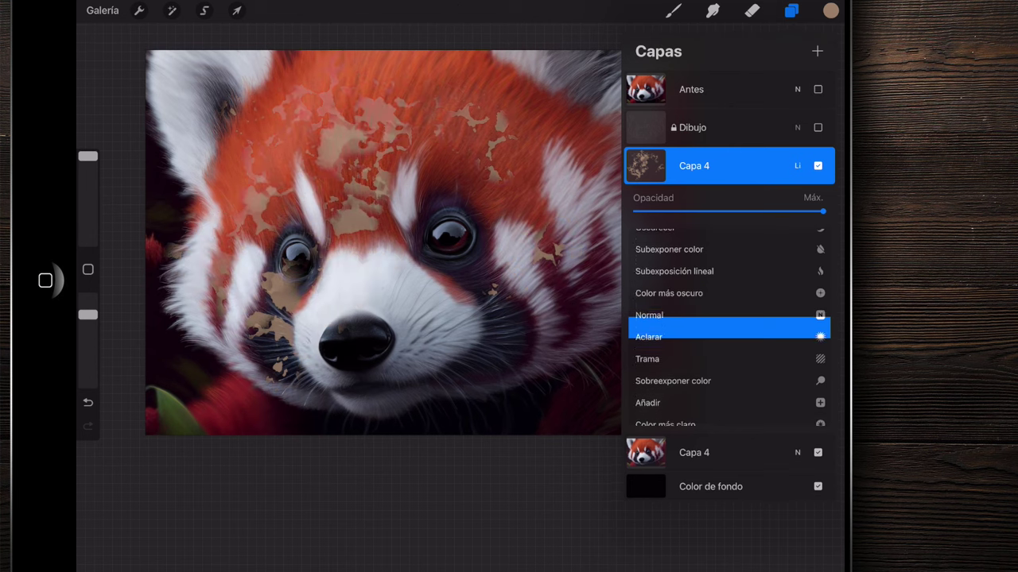
scroll(729, 327, down, 1)
scroll(729, 327, down, 2)
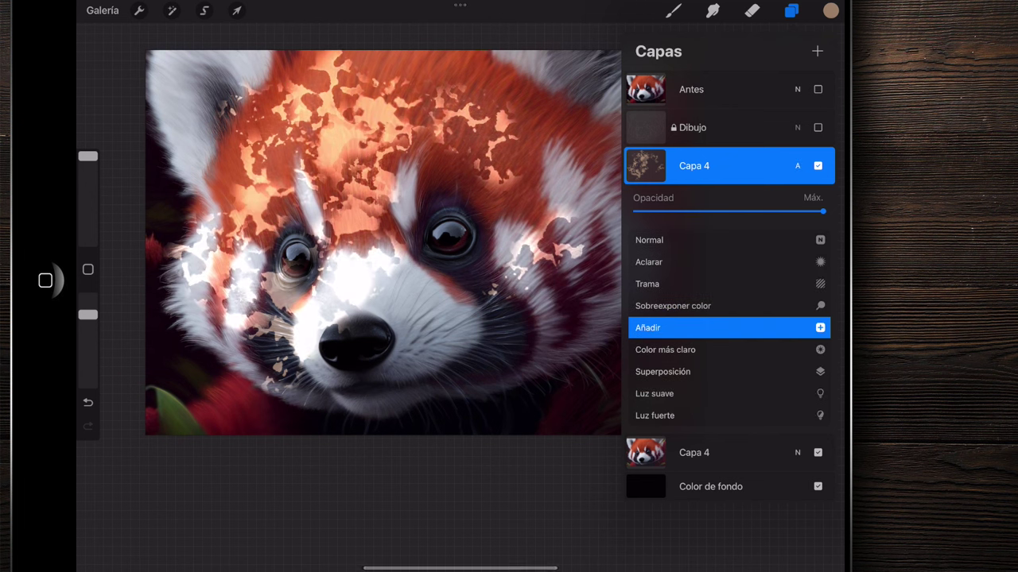
click(798, 165)
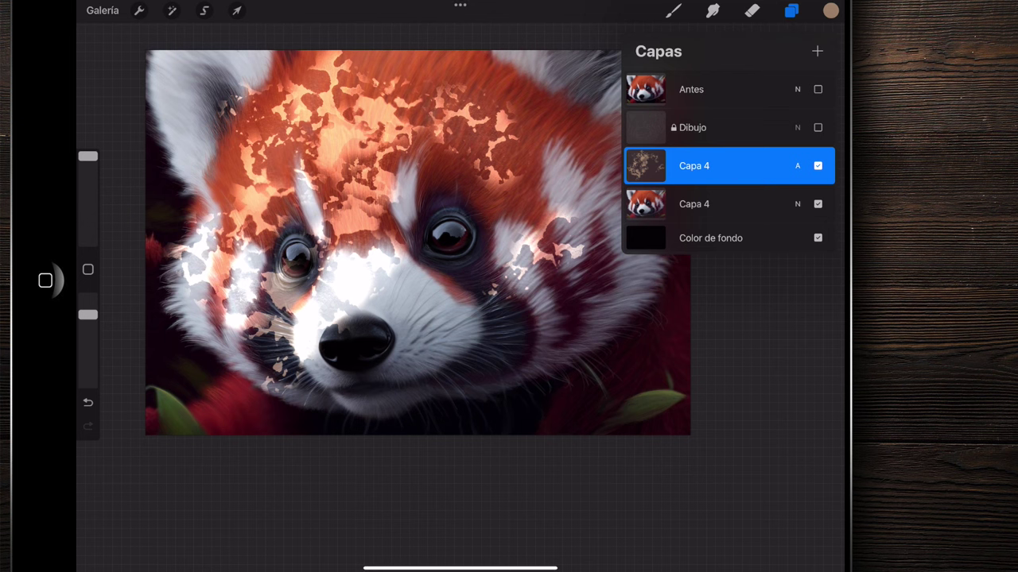
- Soften the tan sunlight patches with a Gaussian blur of about 10%
click(172, 10)
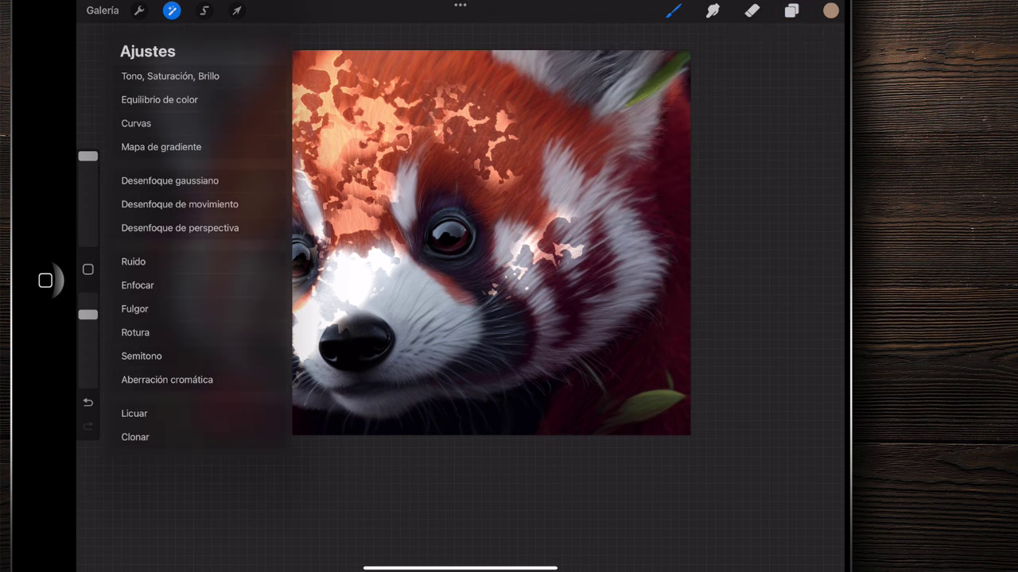
click(170, 180)
mouse_move(397, 238)
mouse_down()
mouse_move(490, 239)
mouse_move(473, 239)
mouse_up()
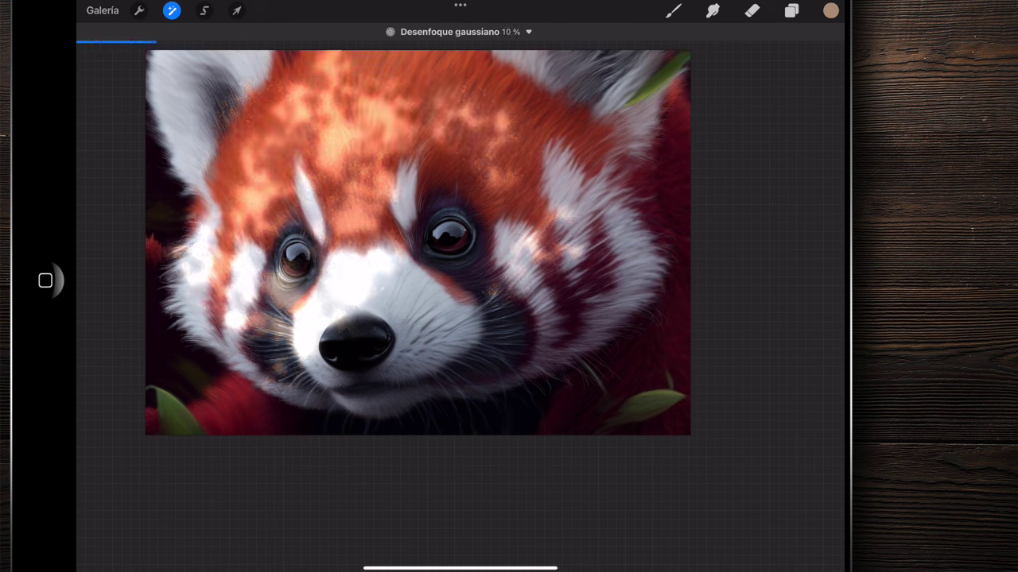
click(673, 10)
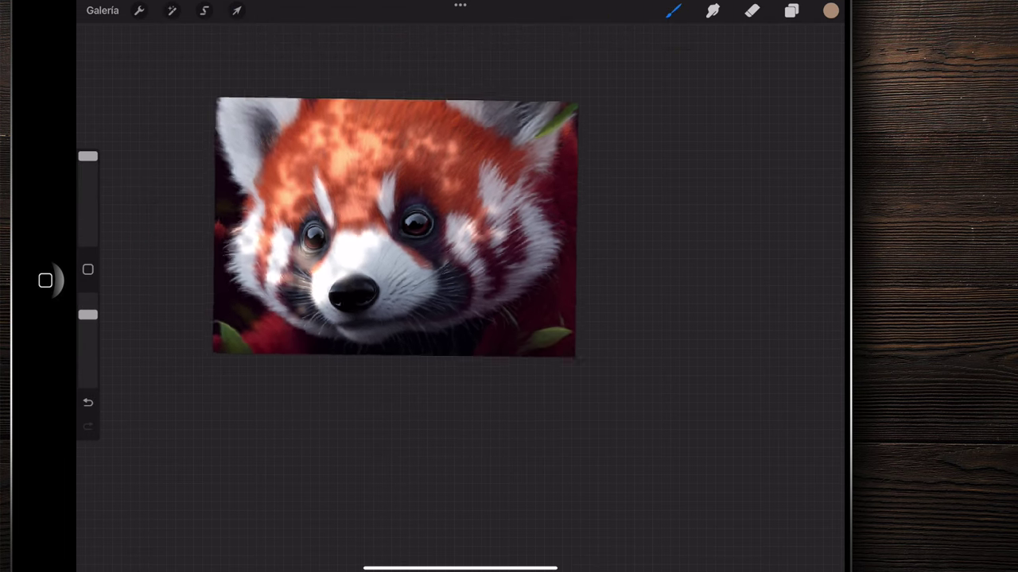
scroll(387, 227, up, 2)
scroll(387, 226, up, 3)
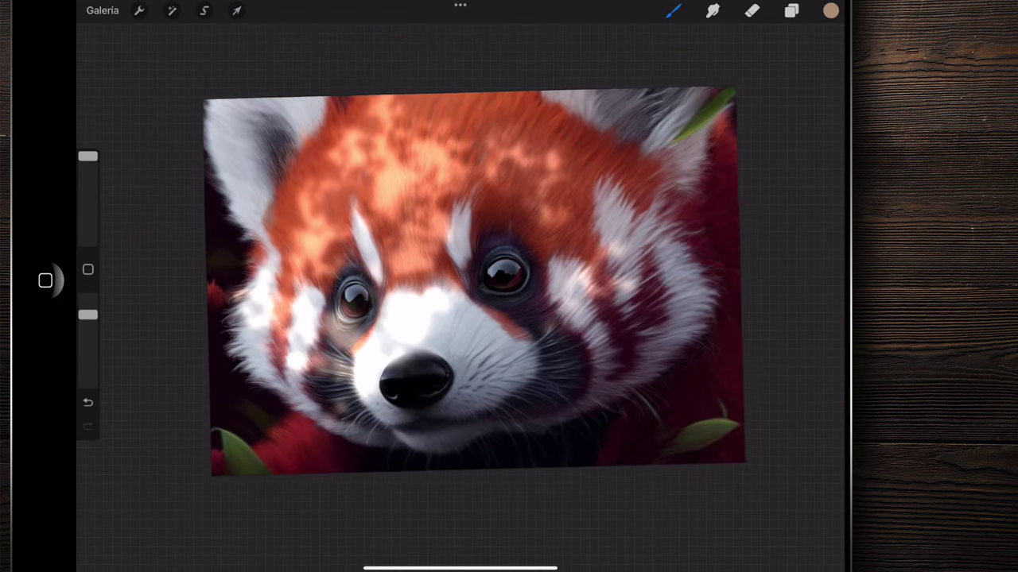
scroll(455, 270, up, 2)
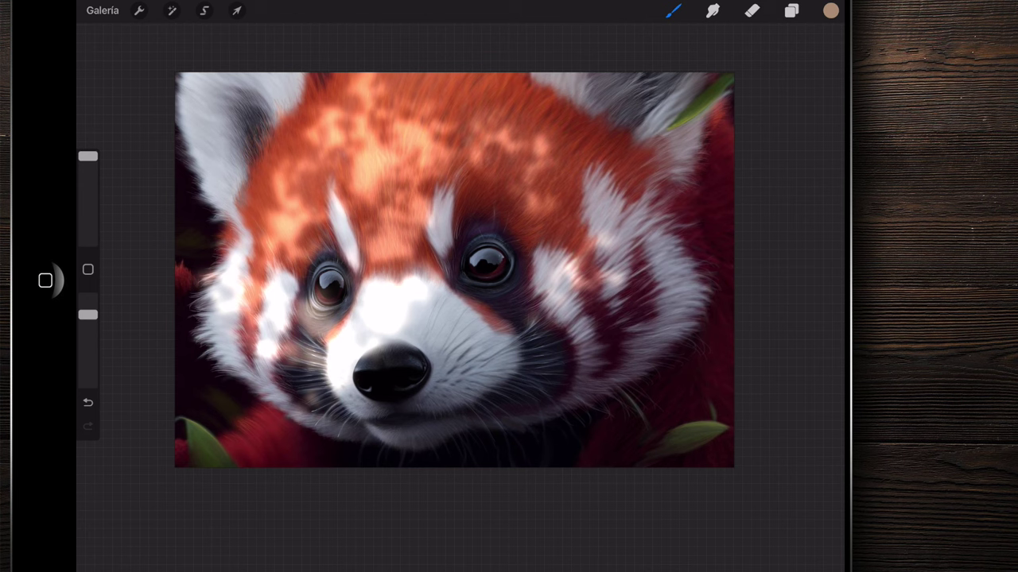
click(791, 11)
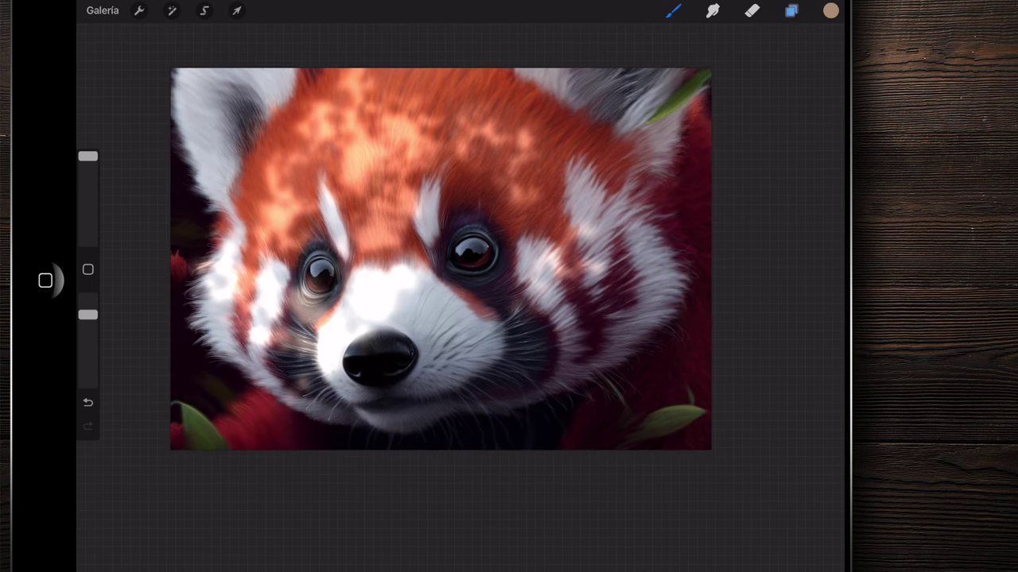
click(237, 10)
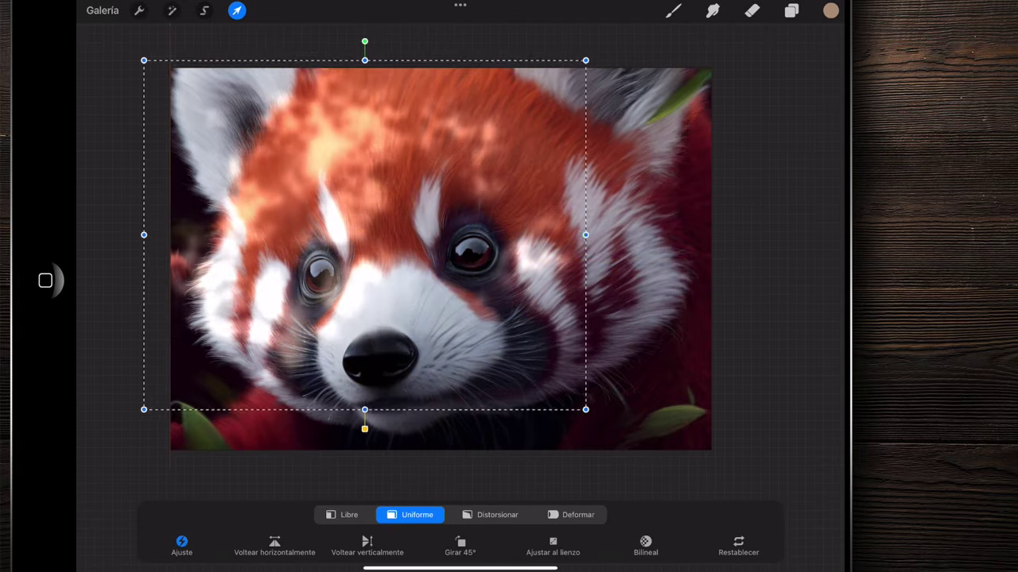
- Shift the sunlight-patch layer with Transform, undo the move, and exit Transform
mouse_move(362, 237)
mouse_down()
mouse_move(502, 319)
mouse_move(635, 276)
mouse_move(502, 222)
mouse_move(401, 215)
mouse_move(433, 243)
mouse_move(370, 230)
mouse_move(381, 236)
mouse_up()
key(ctrl+z)
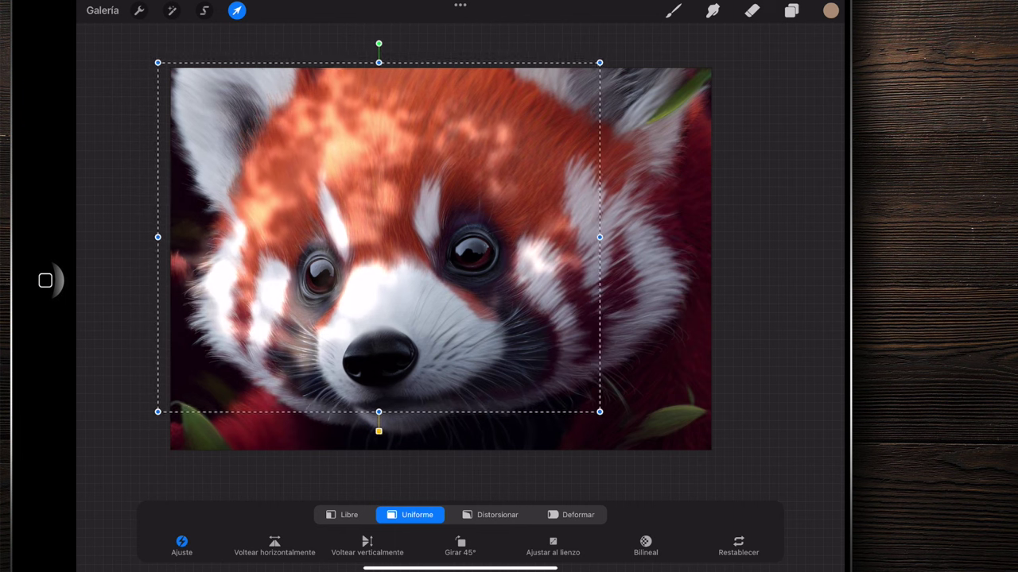
click(237, 10)
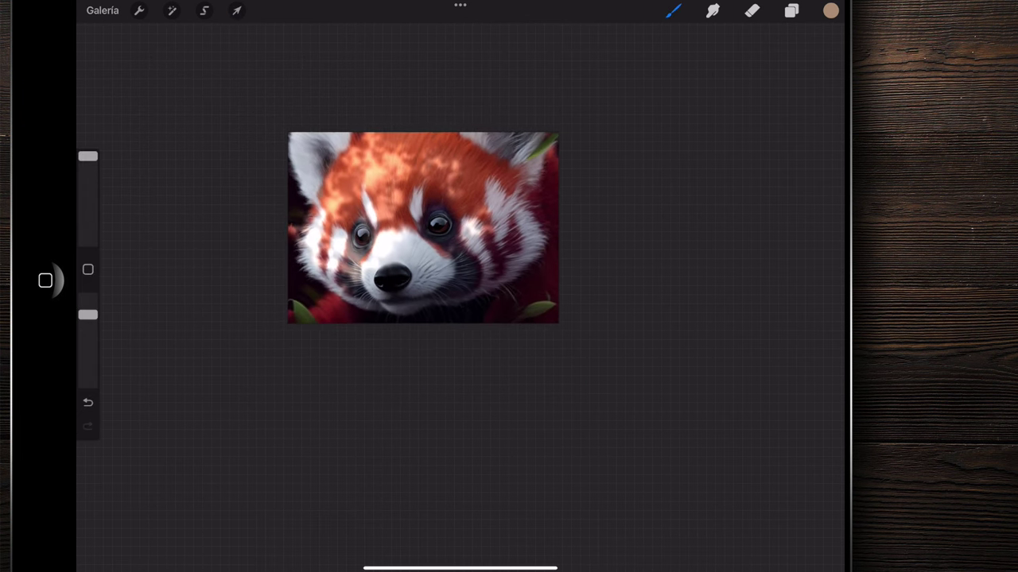
mouse_move(423, 227)
mouse_down()
mouse_move(363, 250)
mouse_move(384, 241)
mouse_up()
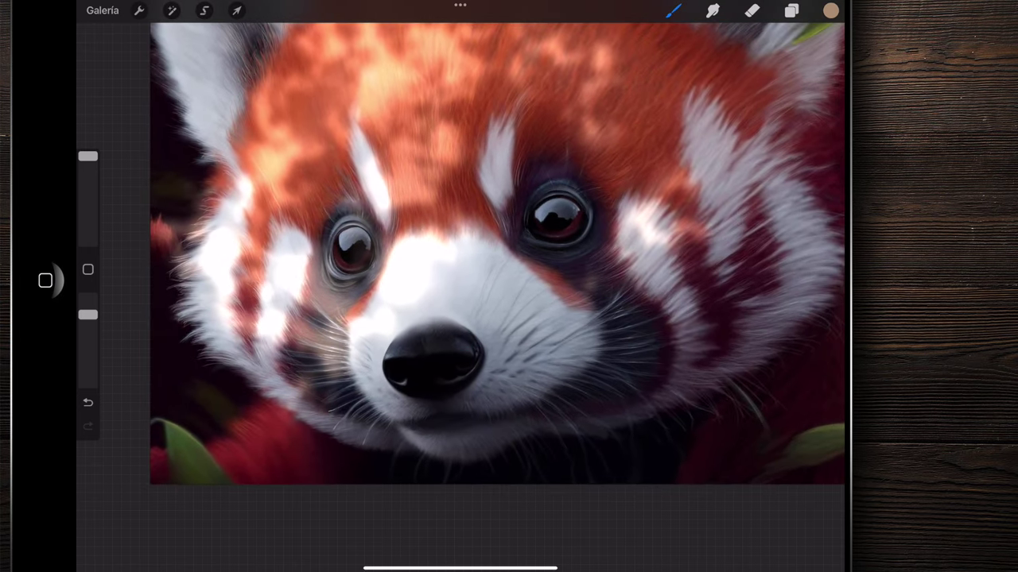
- Set the Eraser to the Extra-soft brush at 66% opacity and slightly smaller size
click(752, 10)
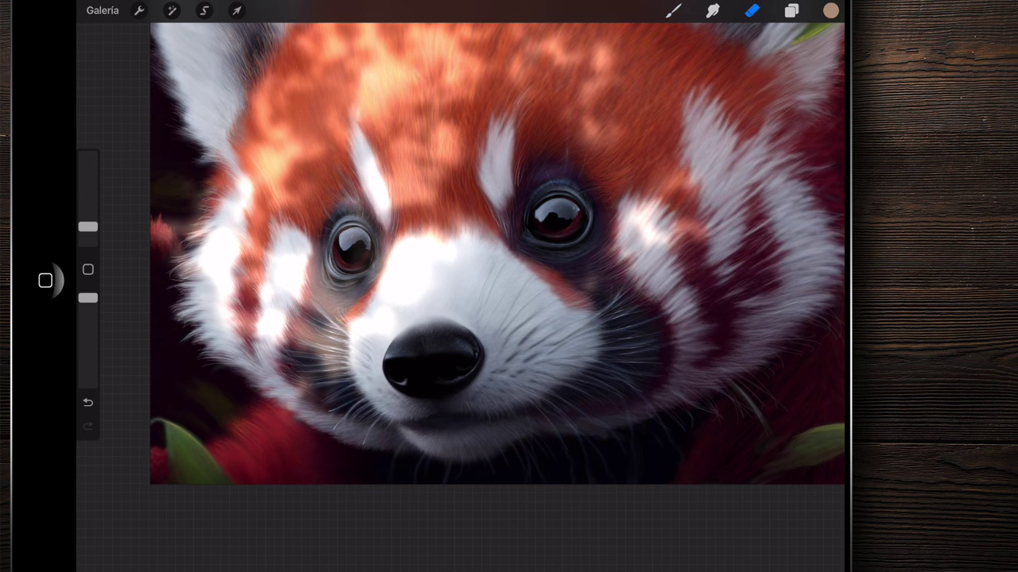
click(760, 337)
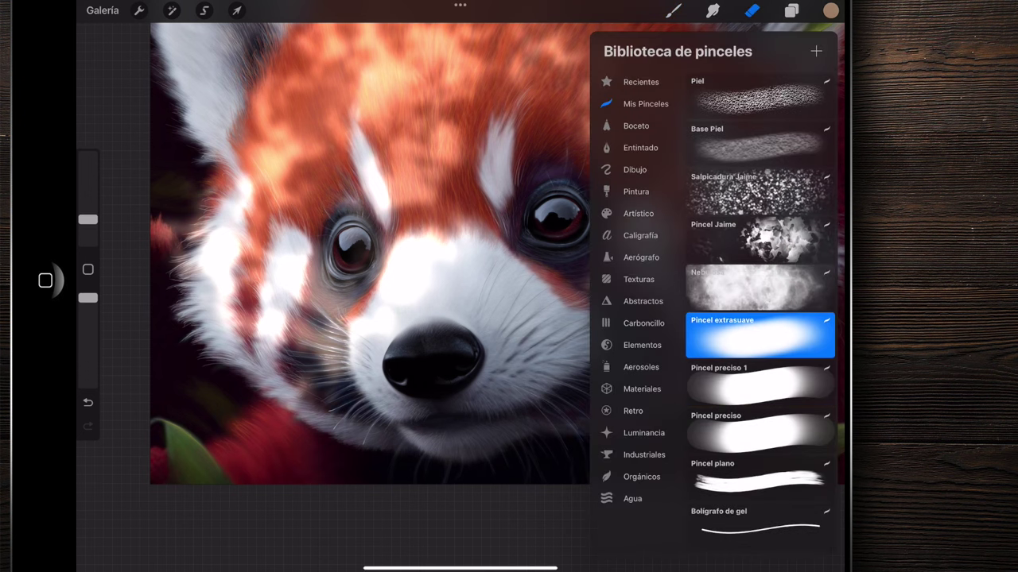
drag(87, 226, 88, 232)
mouse_move(88, 298)
mouse_down()
mouse_move(87, 341)
mouse_move(87, 327)
mouse_up()
drag(88, 232, 87, 224)
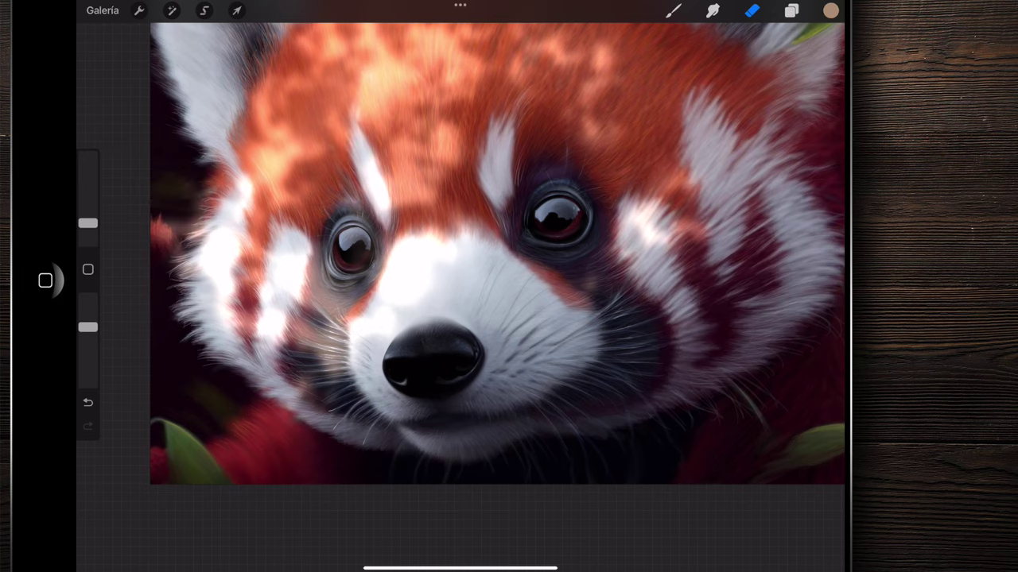
- Softly erase the sunlight overlay along the eye rim and eyelid
scroll(350, 250, up, 3)
scroll(350, 250, up, 3)
scroll(350, 251, up, 3)
drag(377, 218, 413, 199)
drag(341, 179, 295, 239)
drag(306, 195, 274, 255)
mouse_move(325, 177)
mouse_down()
mouse_move(421, 198)
mouse_move(430, 227)
mouse_up()
drag(270, 210, 278, 243)
scroll(461, 287, down, 5)
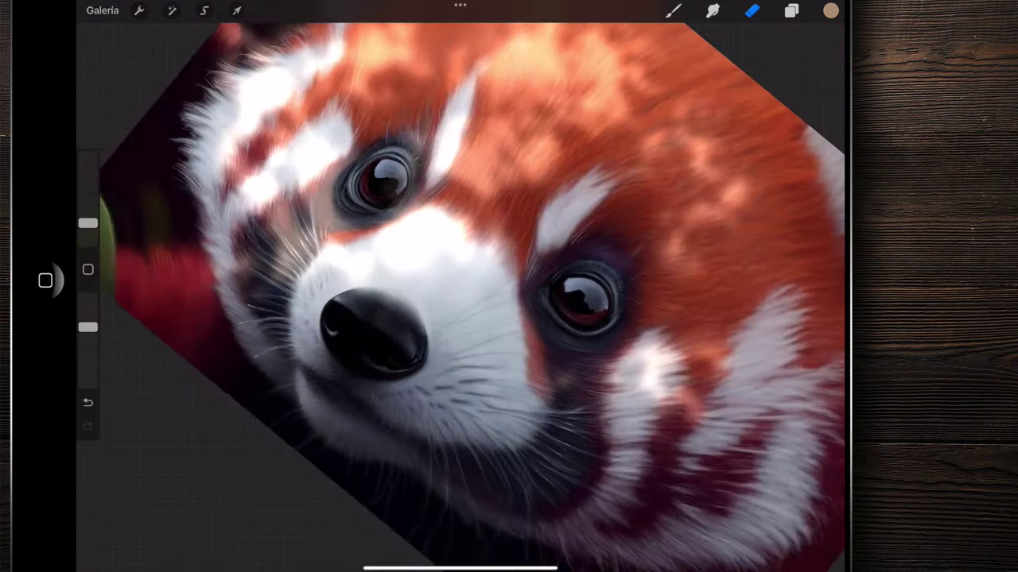
scroll(461, 287, up, 2)
scroll(461, 286, up, 3)
- Lower eraser opacity and fade the light on the fur above and beside the other eye
drag(88, 327, 87, 362)
scroll(461, 286, up, 3)
drag(366, 159, 433, 234)
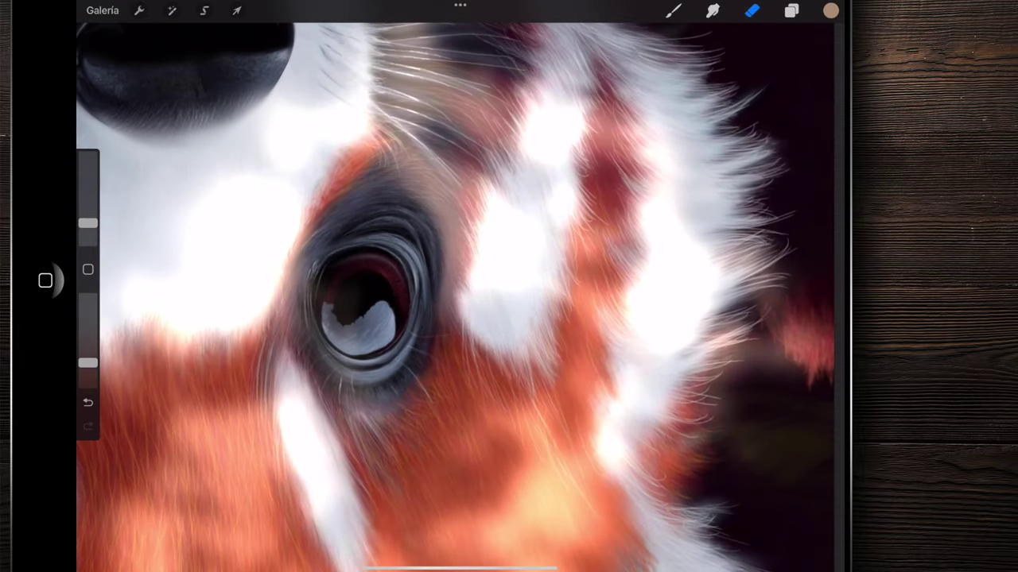
drag(88, 362, 87, 372)
mouse_move(397, 239)
mouse_down()
mouse_move(414, 175)
mouse_move(433, 270)
mouse_up()
drag(438, 191, 433, 310)
mouse_move(390, 151)
mouse_down()
mouse_move(421, 204)
mouse_move(374, 135)
mouse_up()
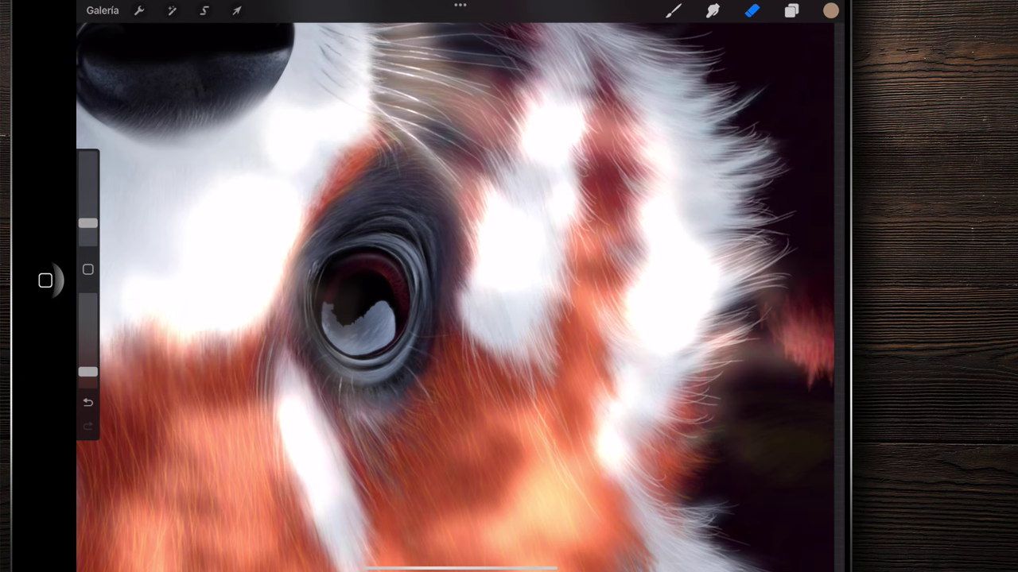
scroll(461, 294, down, 5)
scroll(532, 230, down, 3)
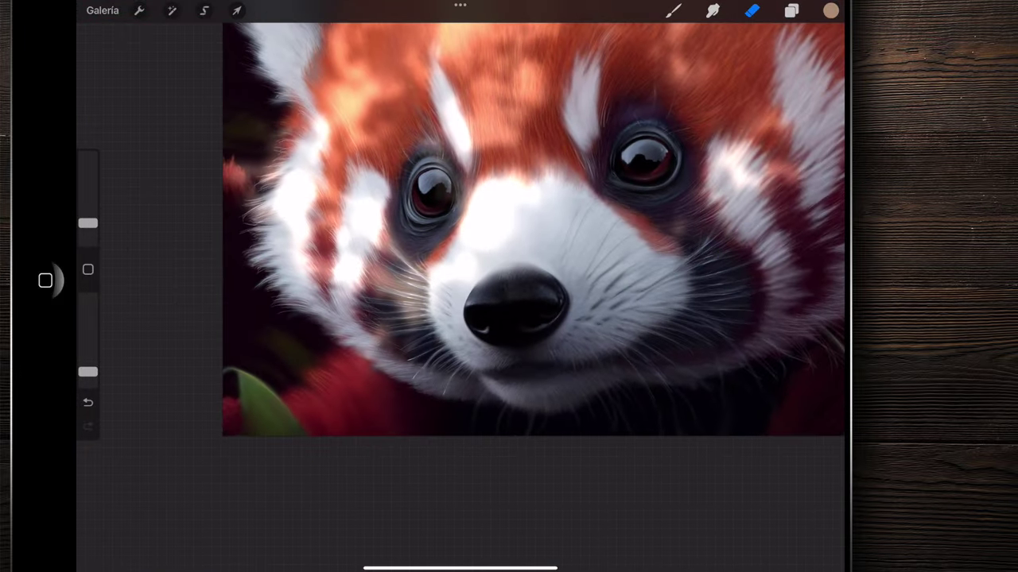
scroll(516, 310, up, 5)
scroll(517, 310, up, 2)
scroll(516, 310, down, 2)
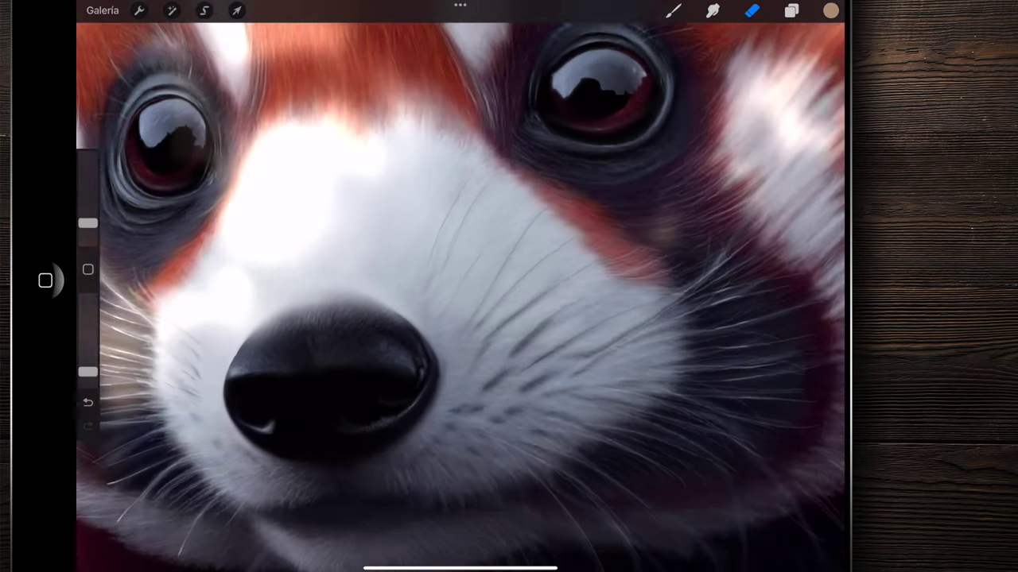
- Add white light dabs on the cheek beside the nose with a smaller brush
click(672, 10)
drag(87, 157, 87, 165)
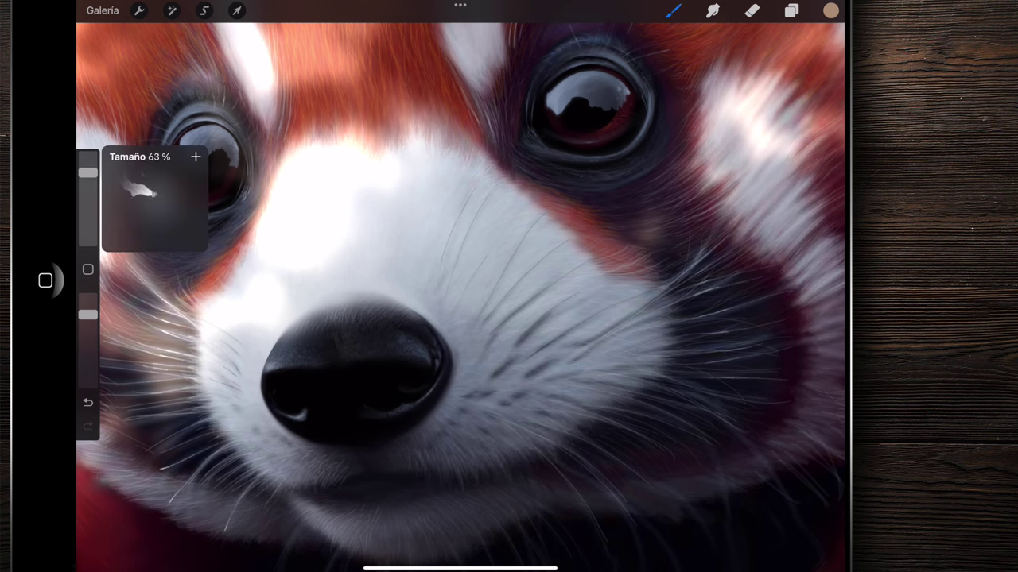
drag(505, 202, 584, 357)
scroll(461, 286, down, 5)
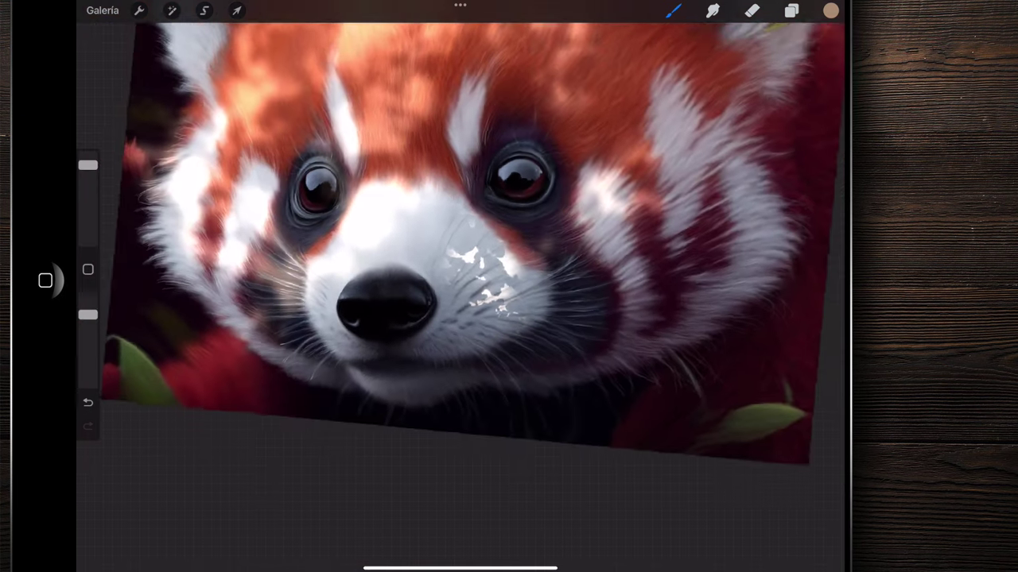
scroll(461, 286, up, 10)
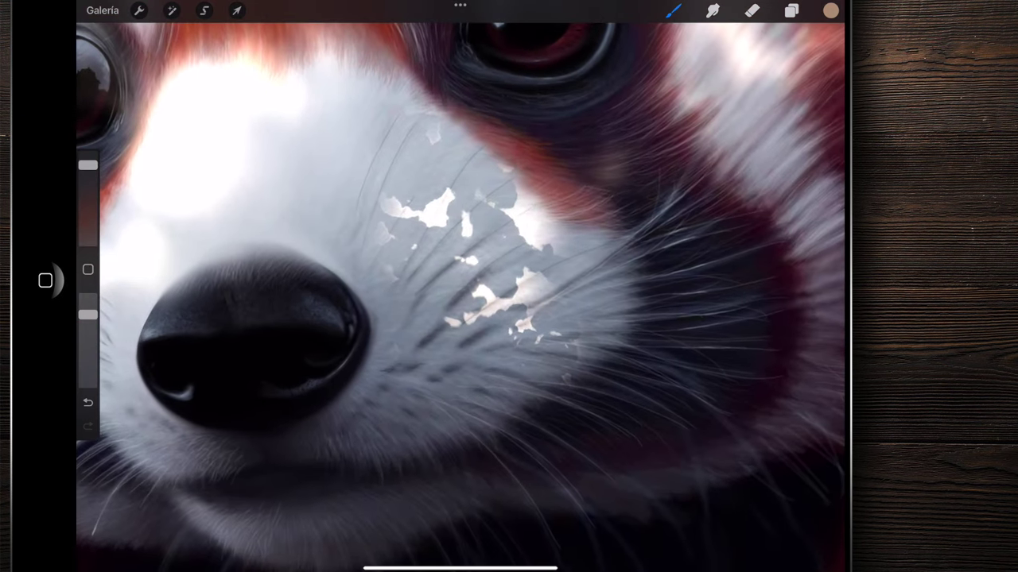
scroll(461, 286, down, 2)
- Erase the white cheek patches with the eraser at 12% size and 37% opacity
click(752, 10)
drag(88, 223, 87, 209)
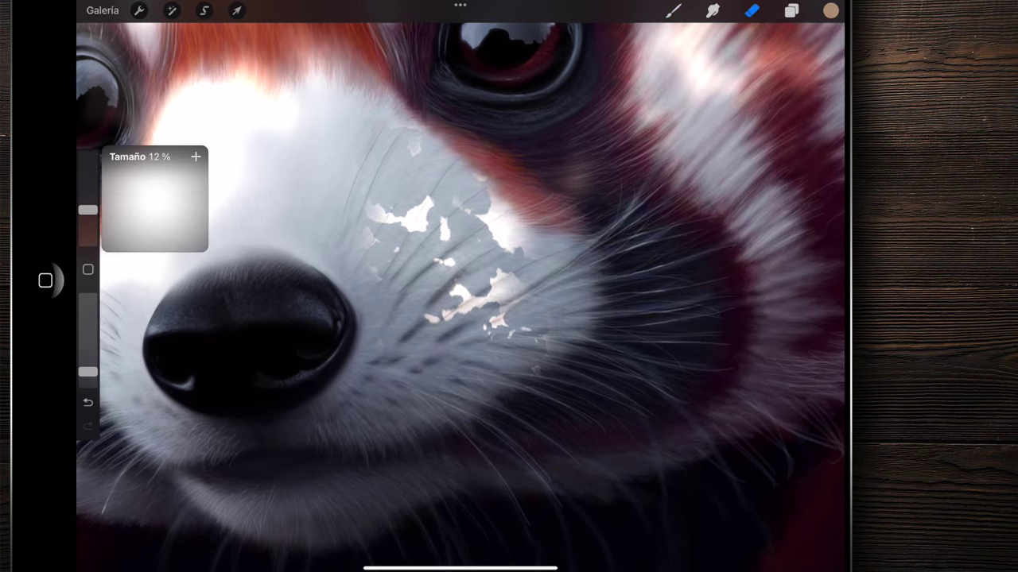
mouse_move(453, 306)
mouse_down()
mouse_move(501, 278)
mouse_move(513, 222)
mouse_up()
drag(88, 371, 87, 357)
mouse_move(414, 214)
mouse_down()
mouse_move(488, 295)
mouse_move(430, 206)
mouse_move(467, 306)
mouse_move(374, 231)
mouse_up()
drag(414, 143, 374, 239)
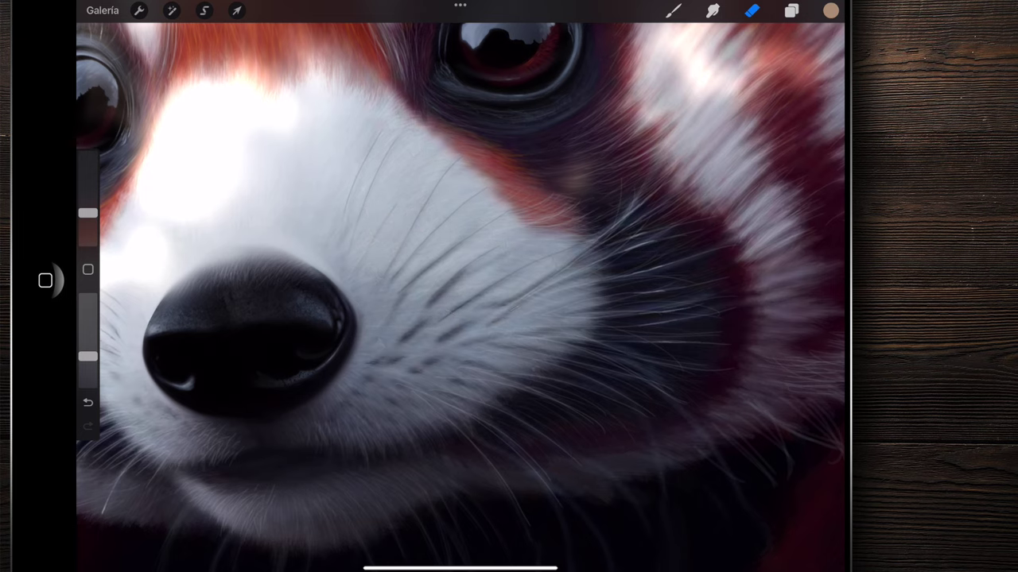
scroll(461, 287, down, 5)
scroll(461, 286, down, 2)
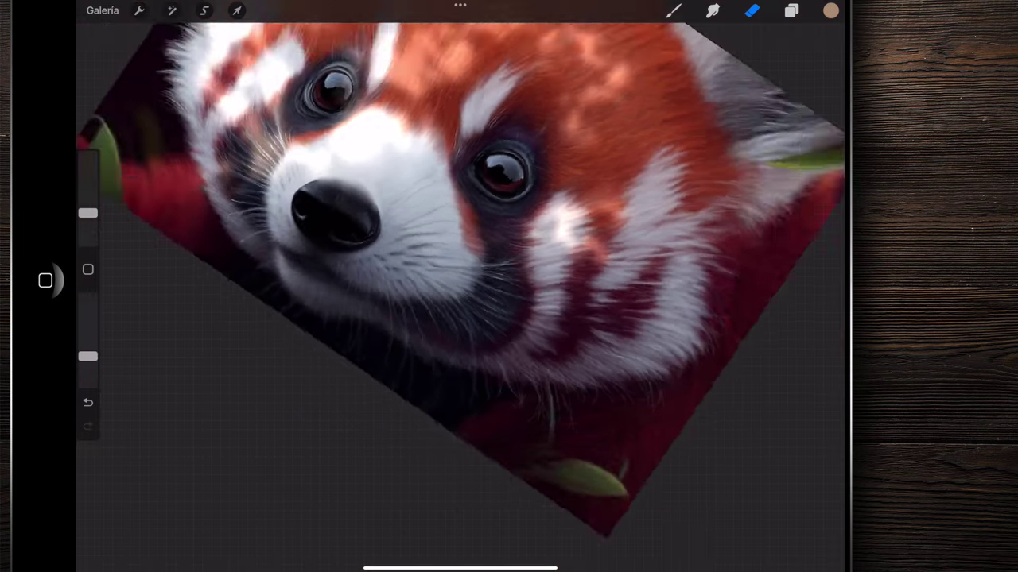
scroll(461, 270, down, 3)
scroll(461, 239, up, 5)
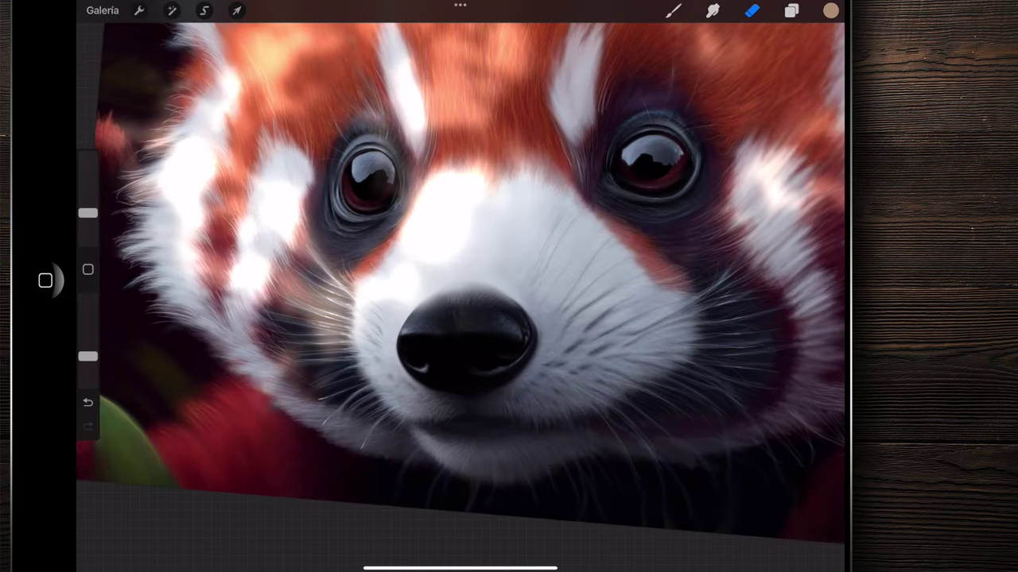
scroll(462, 239, down, 5)
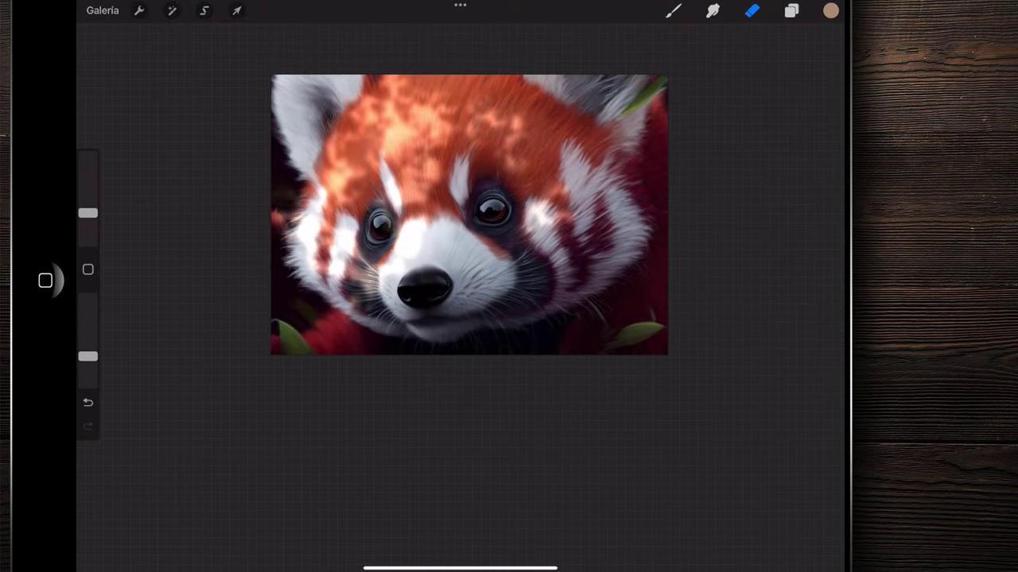
scroll(461, 238, up, 5)
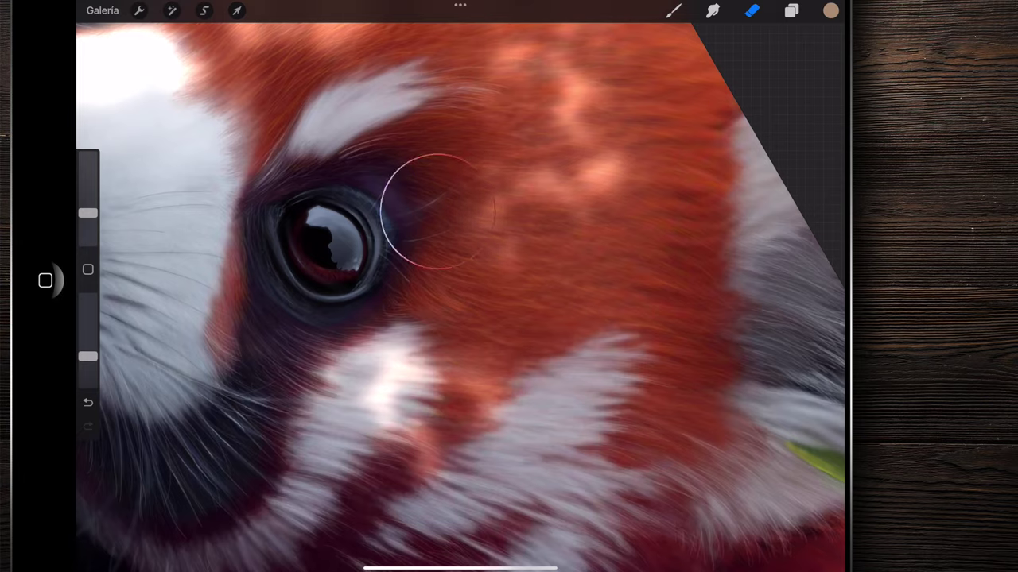
scroll(461, 286, down, 2)
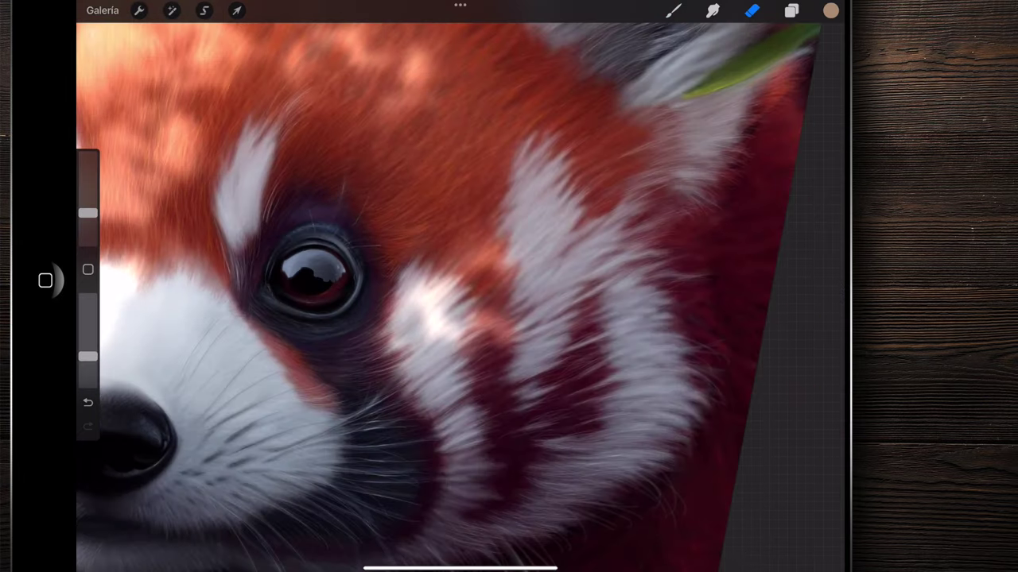
scroll(461, 286, down, 2)
scroll(462, 286, down, 1)
scroll(461, 287, up, 3)
scroll(461, 287, up, 2)
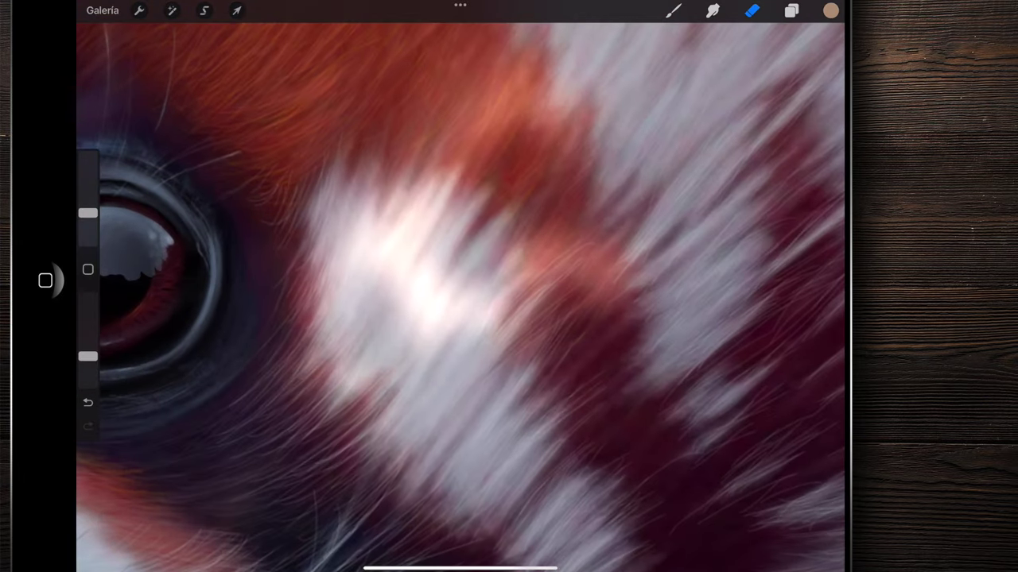
scroll(461, 287, up, 2)
scroll(461, 286, down, 2)
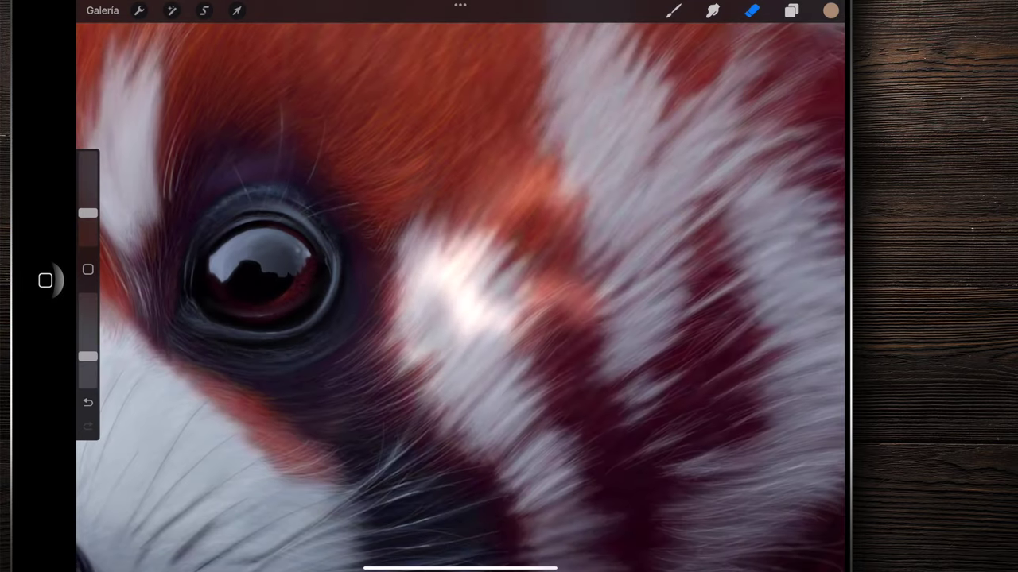
scroll(461, 286, down, 2)
scroll(461, 286, down, 1)
scroll(461, 286, up, 2)
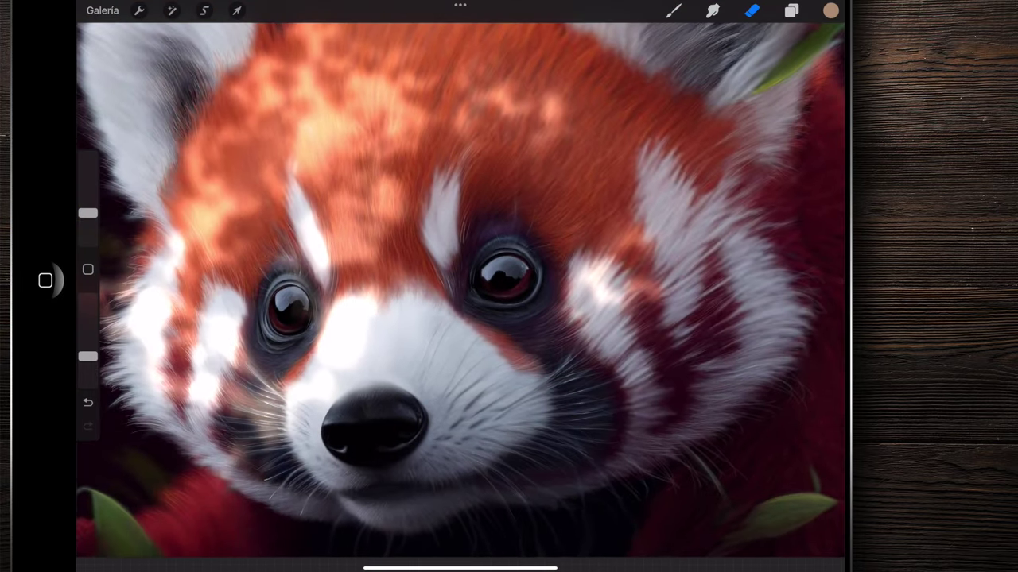
scroll(461, 286, down, 2)
- Switch to the Dibujo layer and pick a pure bright red colour
click(791, 10)
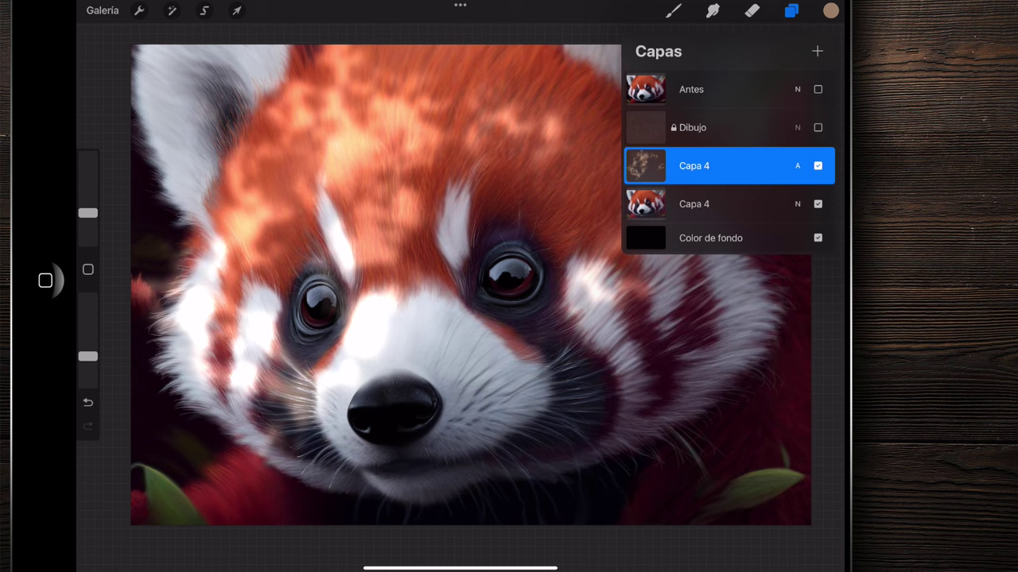
click(715, 127)
click(830, 10)
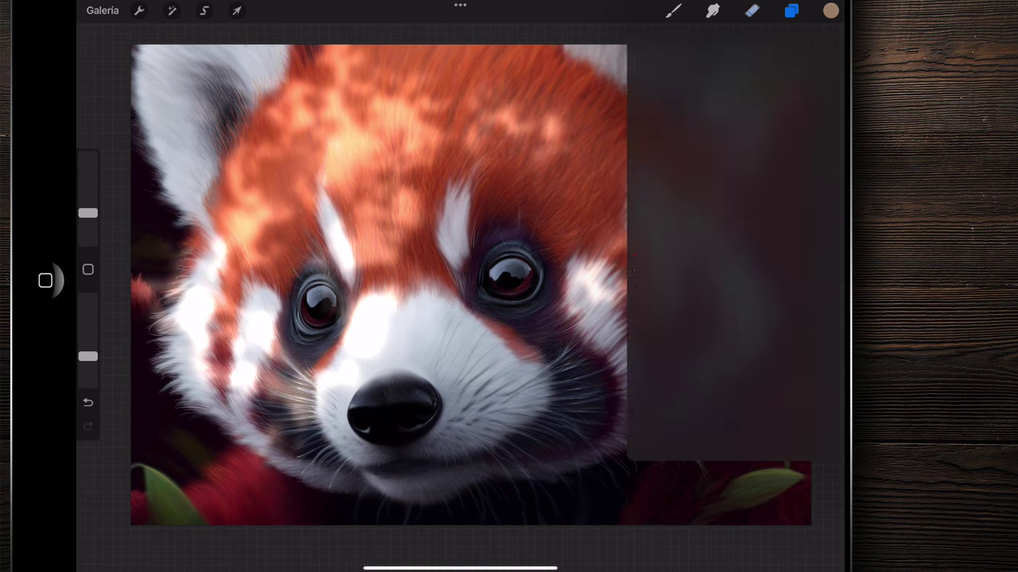
drag(664, 254, 634, 254)
click(830, 62)
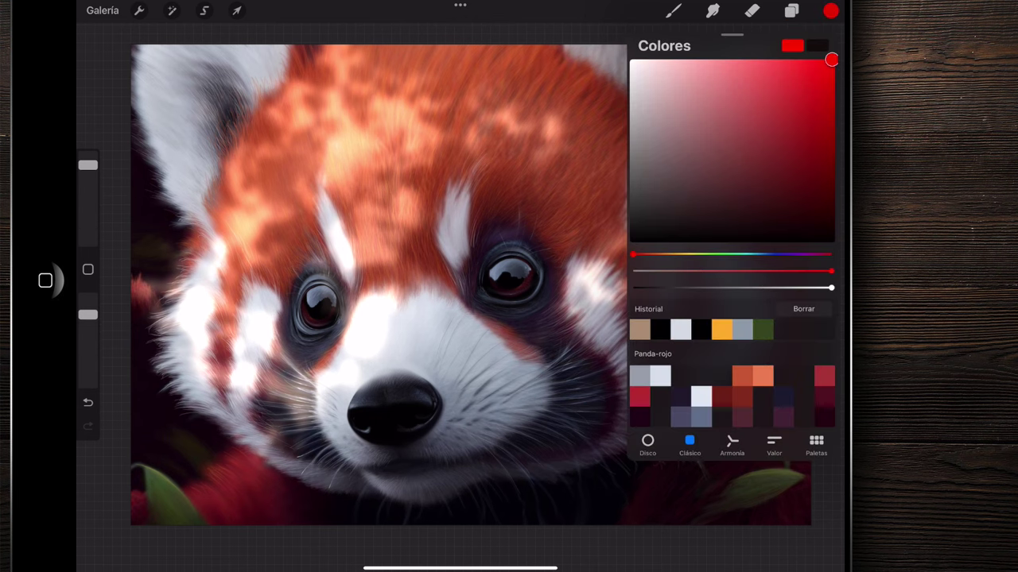
- Choose the Pincel preciso 1 brush at a slightly smaller size
click(672, 10)
click(720, 386)
click(342, 318)
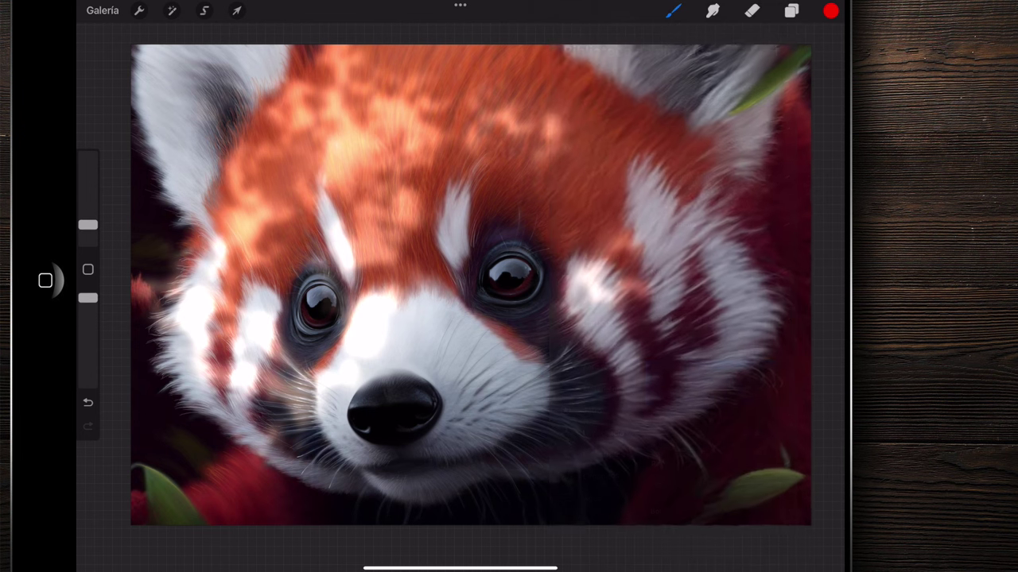
drag(398, 238, 334, 382)
drag(87, 225, 88, 231)
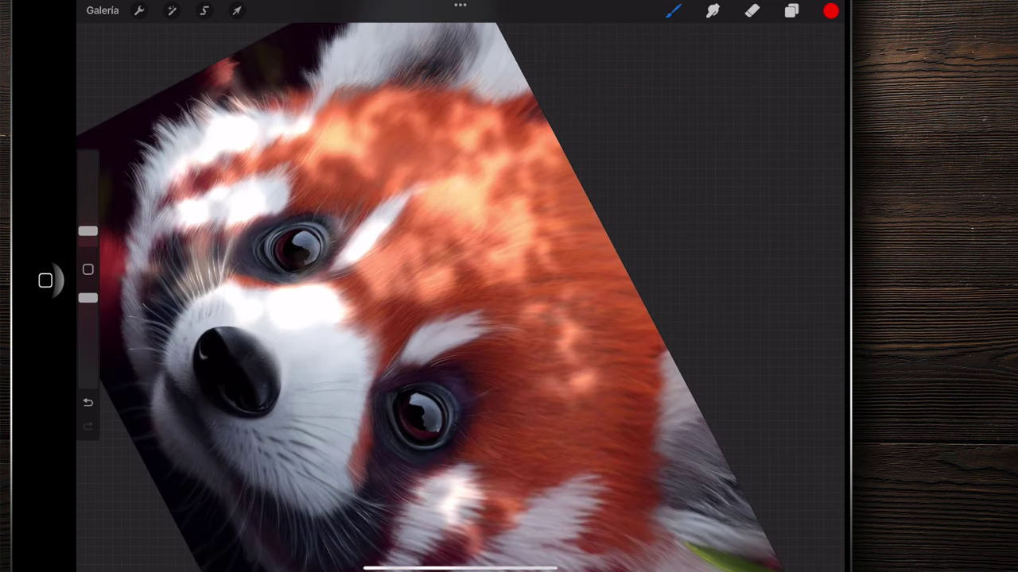
drag(398, 238, 445, 206)
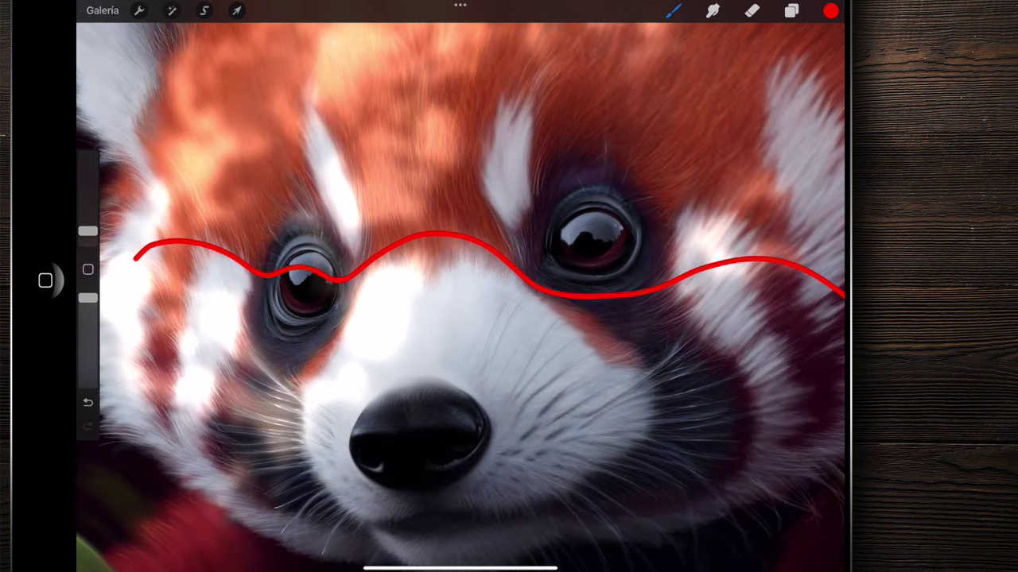
- Draw red guide strokes along the eye contour showing the hair direction
mouse_move(429, 155)
mouse_down()
mouse_move(433, 216)
mouse_move(448, 207)
mouse_up()
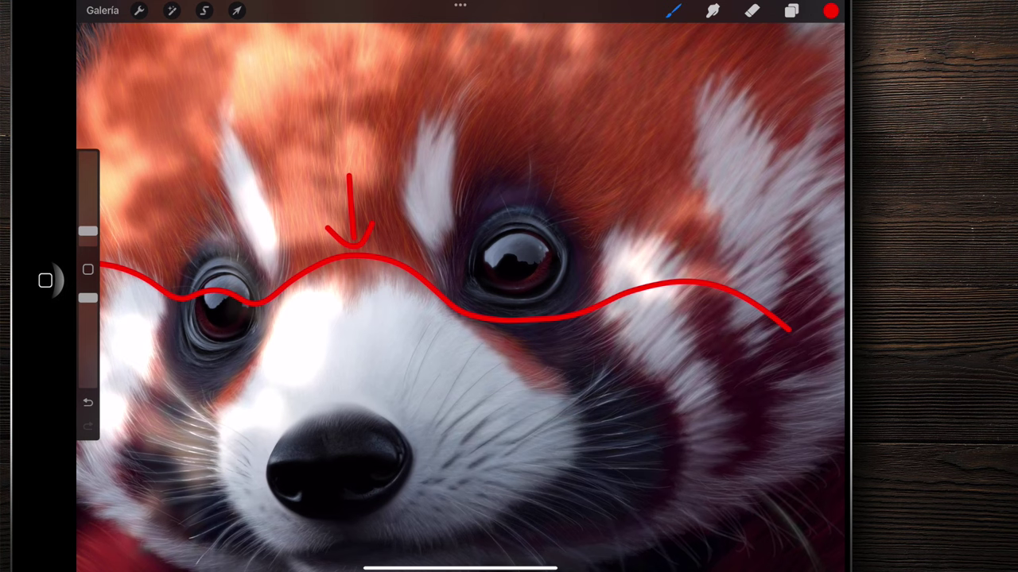
drag(437, 252, 467, 307)
drag(471, 271, 498, 309)
drag(495, 278, 520, 307)
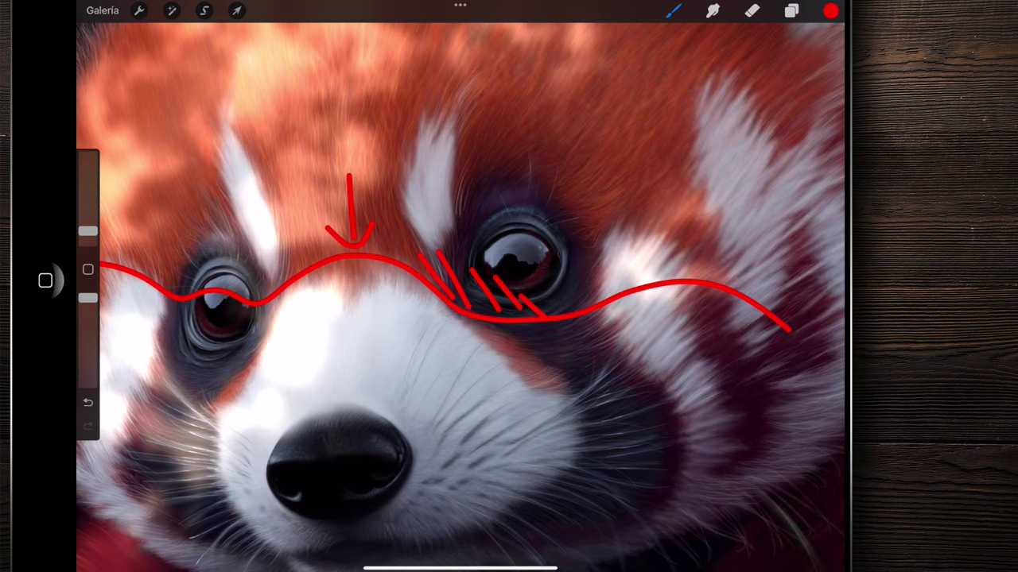
scroll(461, 286, down, 3)
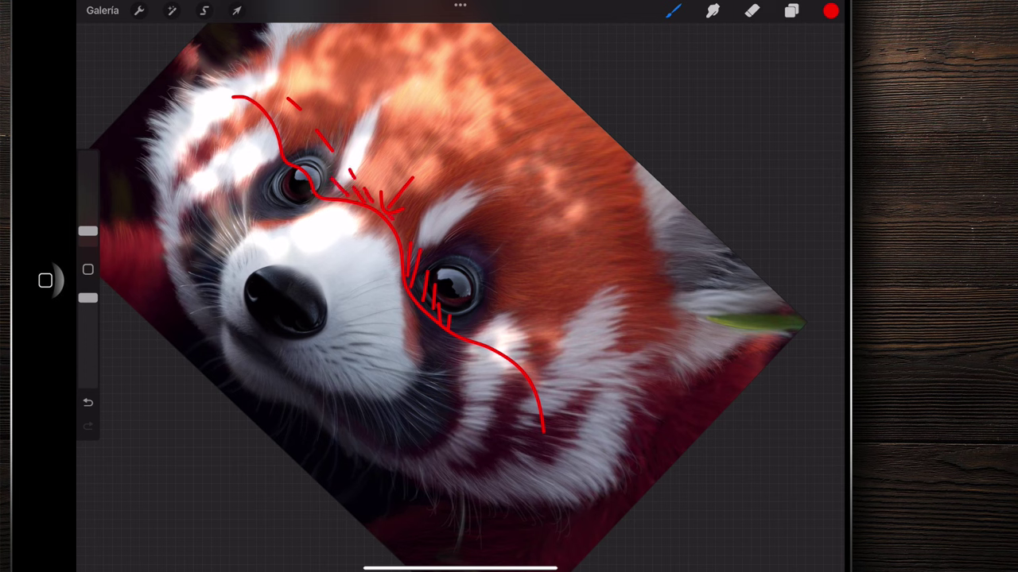
drag(418, 248, 475, 326)
scroll(461, 286, up, 3)
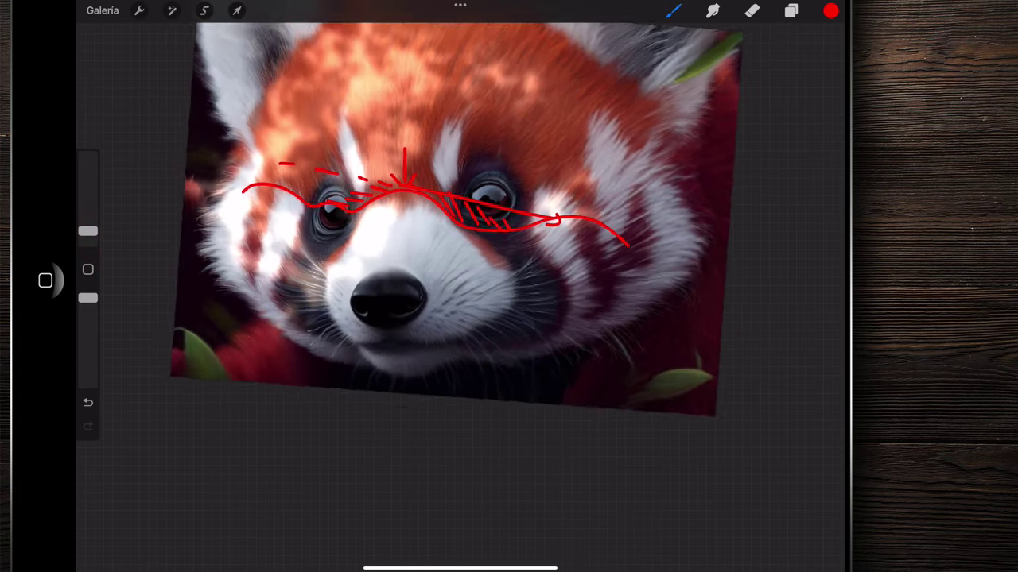
scroll(461, 239, down, 5)
click(791, 10)
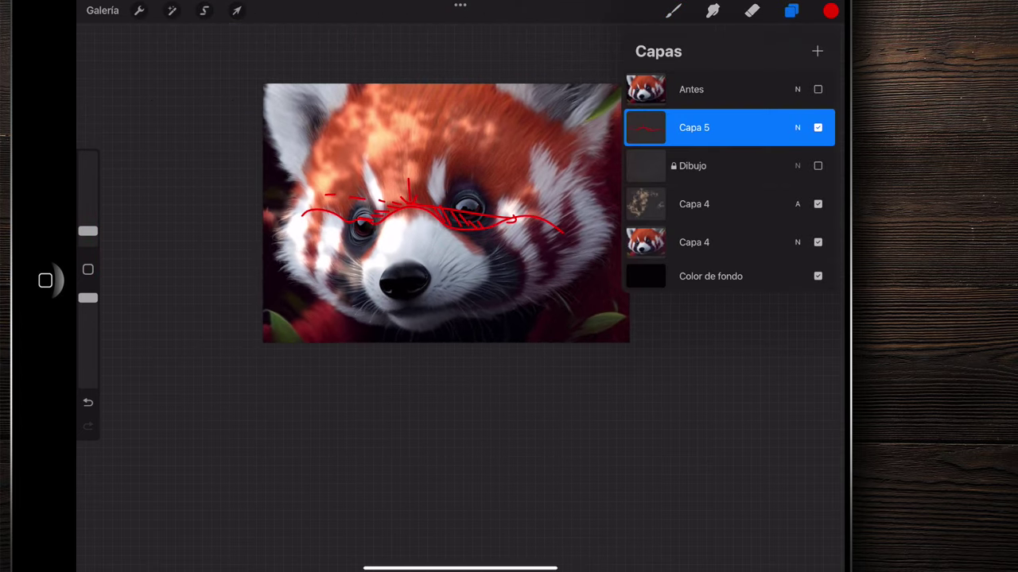
- Delete the Capa 5 red guide layer and select the Add-mode Capa 4 layer
drag(763, 127, 675, 127)
click(811, 127)
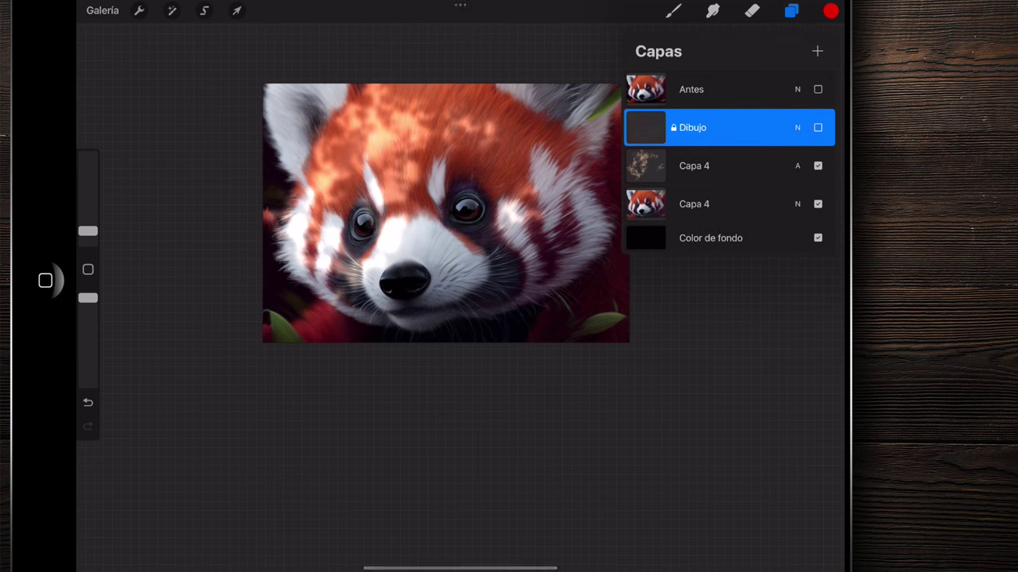
click(791, 10)
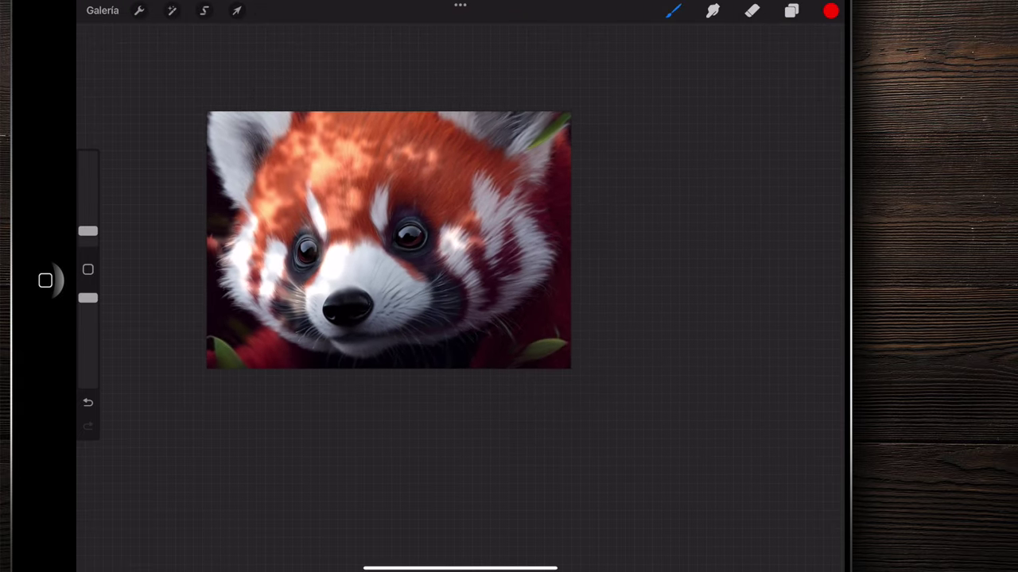
click(791, 11)
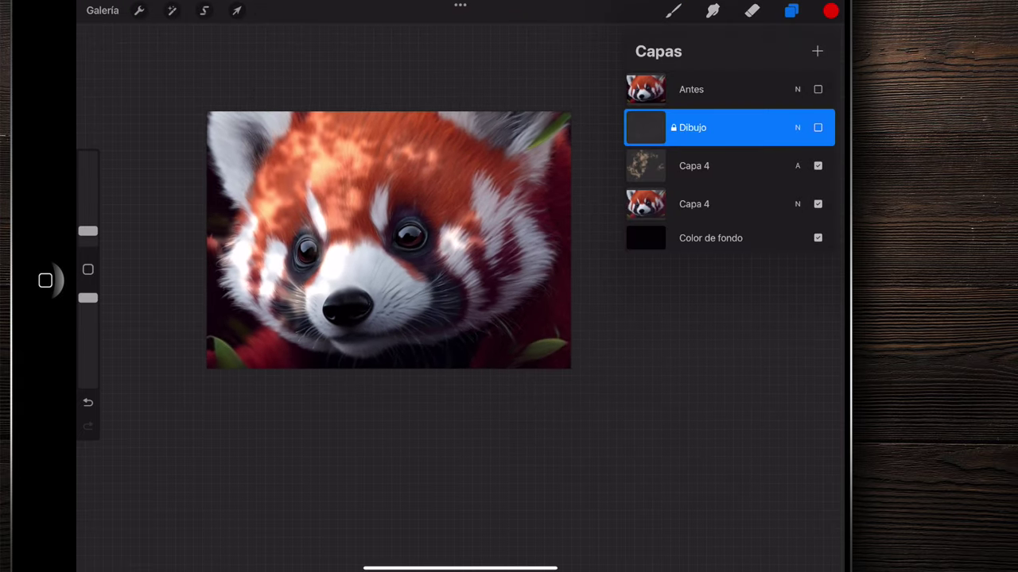
click(716, 165)
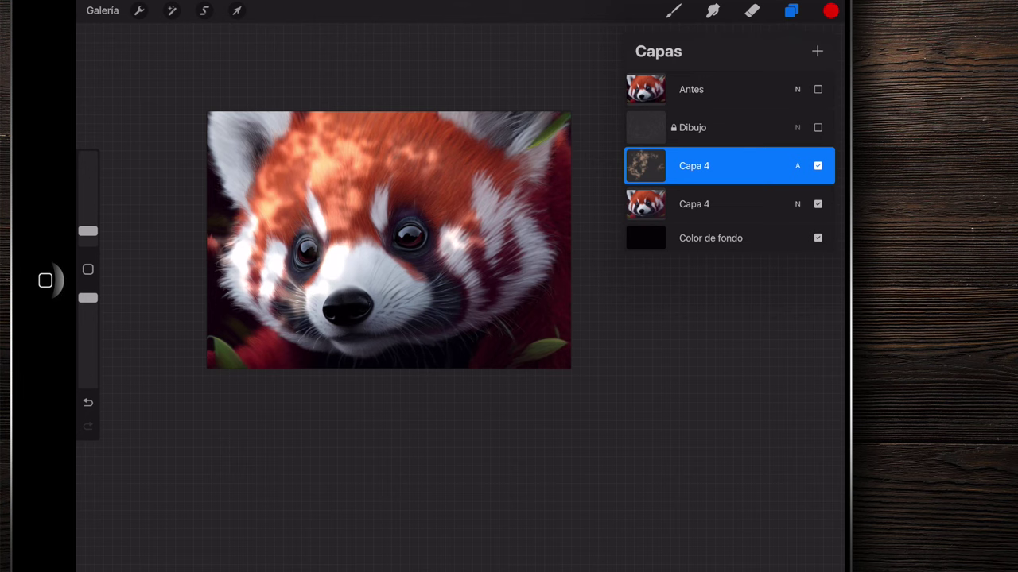
scroll(388, 240, up, 2)
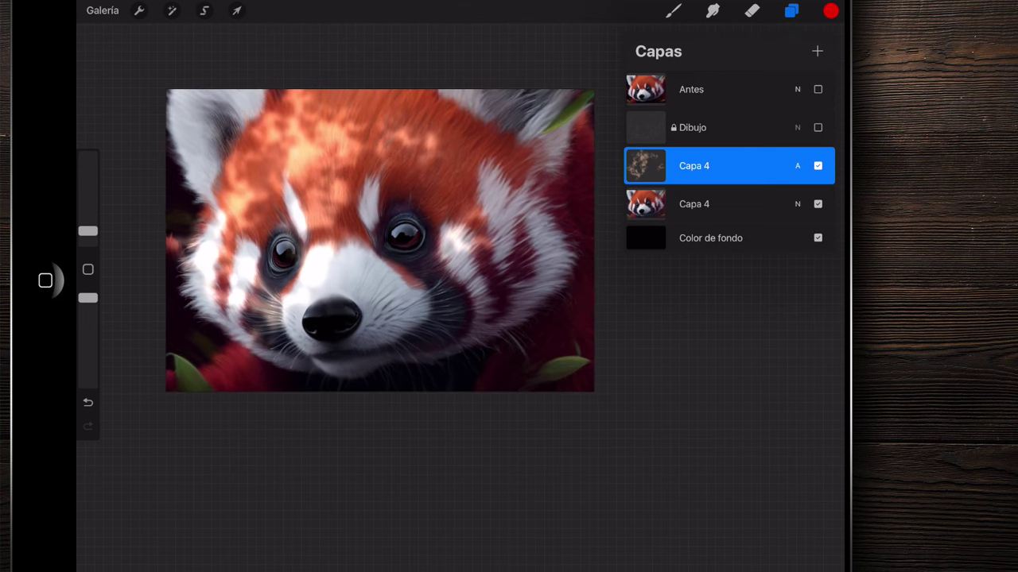
- Add a new Capa 5 layer set to Añadir (Add) blend mode
click(816, 51)
click(797, 165)
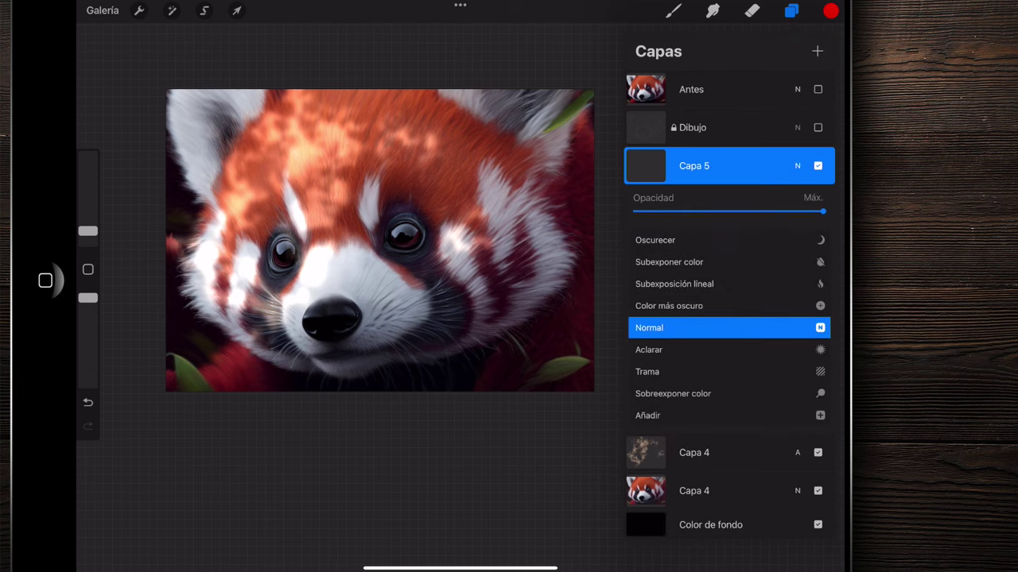
scroll(730, 334, down, 2)
click(681, 327)
click(797, 165)
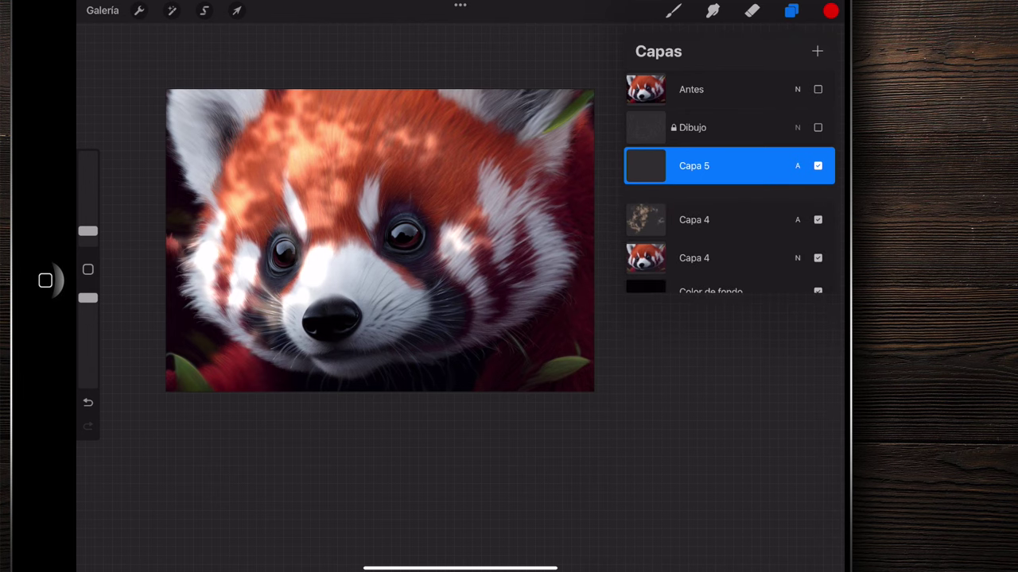
- Pick tan from recent colours and the Pincel plano brush at 3% size
click(830, 11)
click(660, 329)
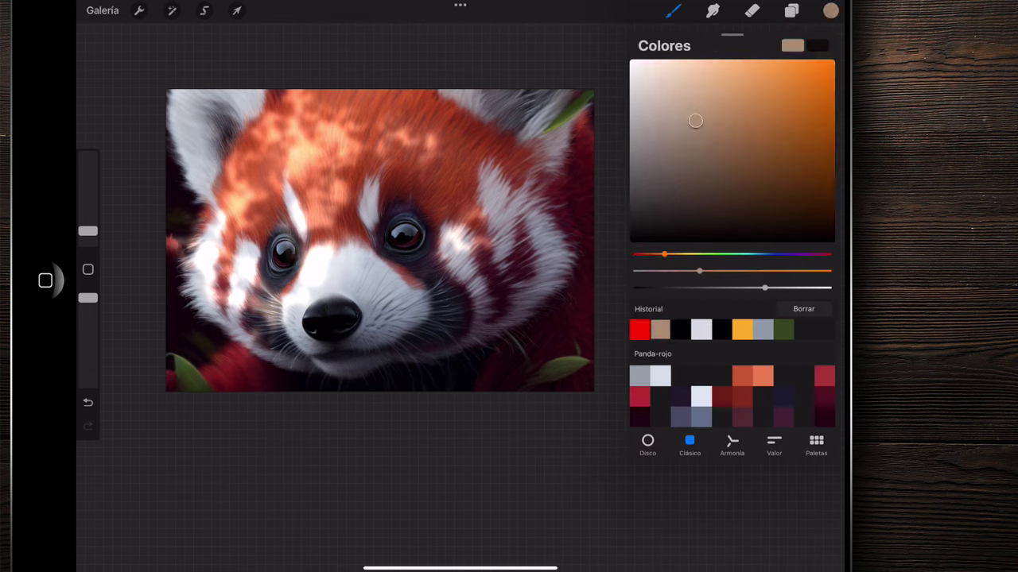
click(830, 11)
click(673, 11)
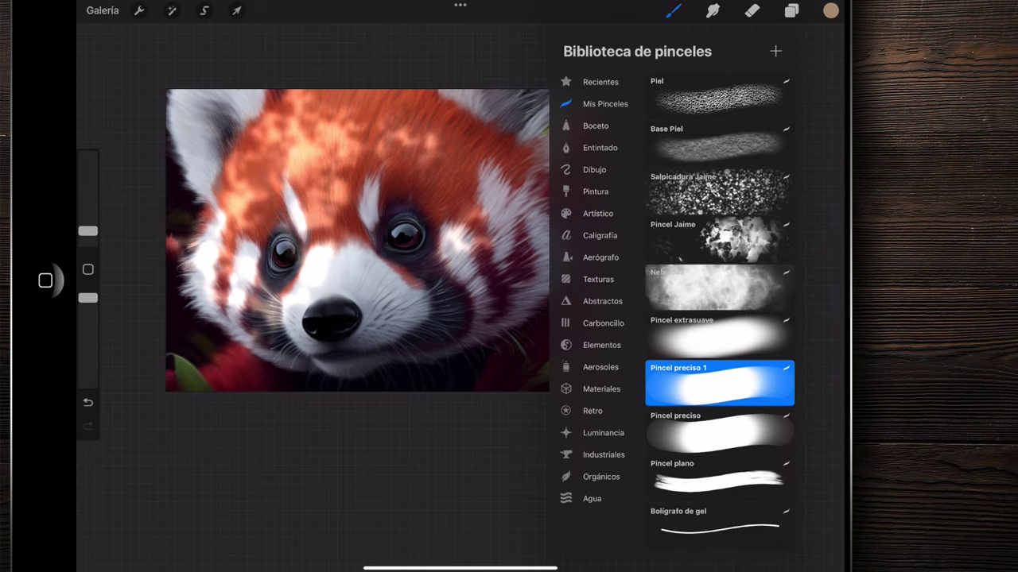
click(717, 472)
click(88, 228)
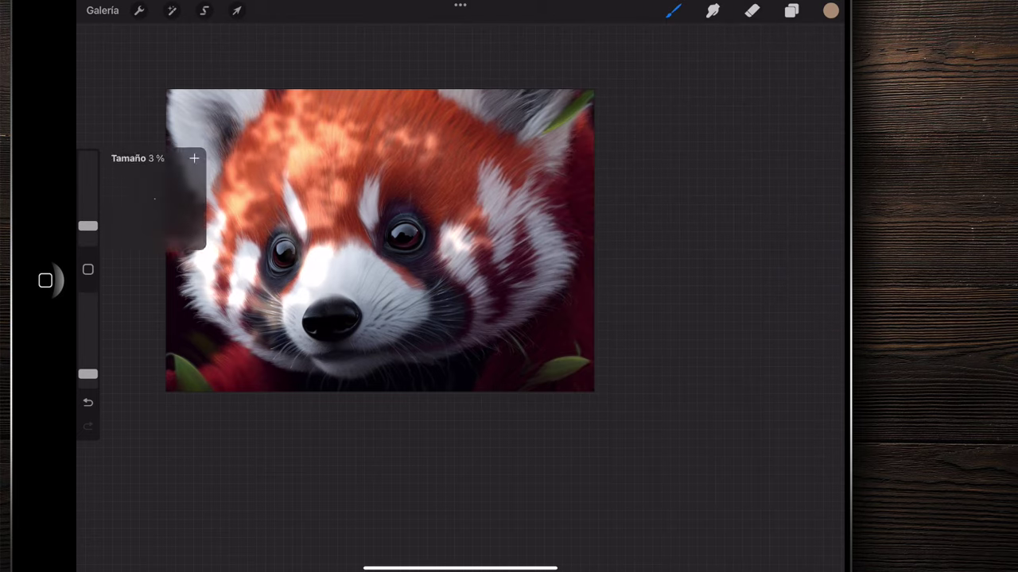
scroll(477, 239, up, 10)
- Paint a first light cheek strand, then reduce brush size and opacity slightly
drag(387, 167, 430, 254)
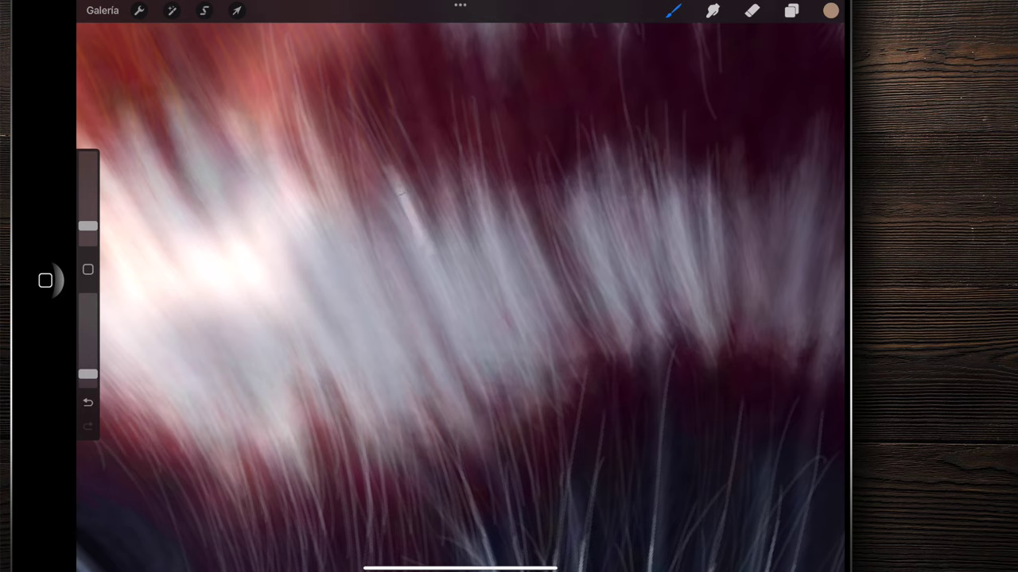
drag(87, 225, 88, 231)
drag(88, 374, 87, 376)
mouse_move(382, 136)
mouse_down()
mouse_move(436, 286)
mouse_move(439, 278)
mouse_move(453, 294)
mouse_up()
- Build up and brighten the light hair strand on the white cheek fur
drag(377, 182, 430, 291)
drag(359, 143, 438, 290)
drag(381, 103, 442, 223)
mouse_move(397, 120)
mouse_down()
mouse_move(469, 260)
mouse_move(464, 246)
mouse_up()
- Add several more thin light hair strands along the cheek fur
drag(469, 192, 485, 262)
drag(450, 123, 489, 256)
drag(472, 148, 499, 242)
drag(495, 147, 521, 241)
drag(508, 184, 528, 284)
drag(492, 196, 514, 321)
drag(454, 183, 496, 345)
- Paint faint light strands lower down on the white fur patch
drag(447, 215, 465, 338)
drag(395, 206, 444, 329)
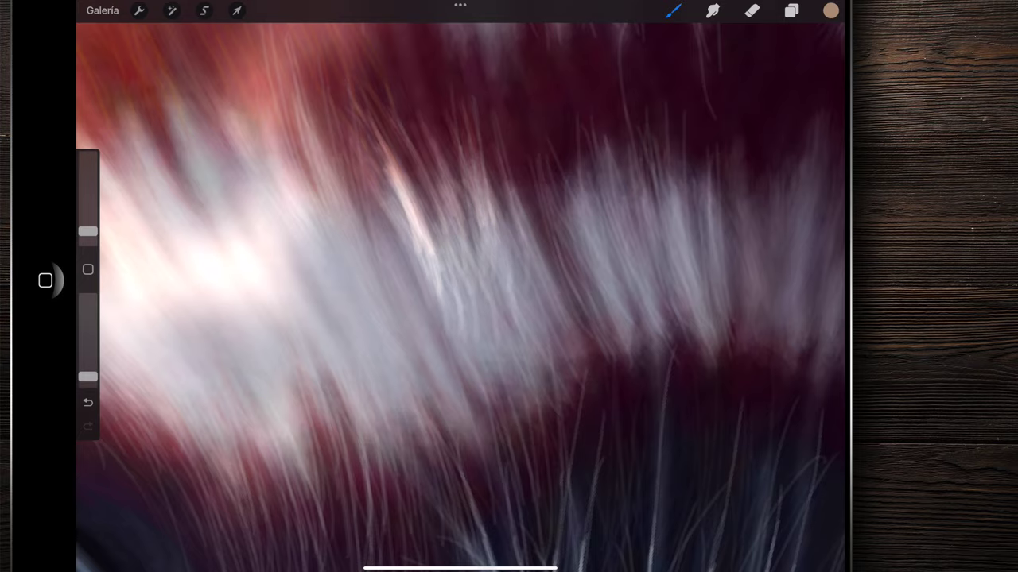
mouse_move(376, 170)
mouse_down()
mouse_move(437, 345)
mouse_move(429, 338)
mouse_up()
drag(374, 131, 306, 306)
drag(477, 398, 398, 239)
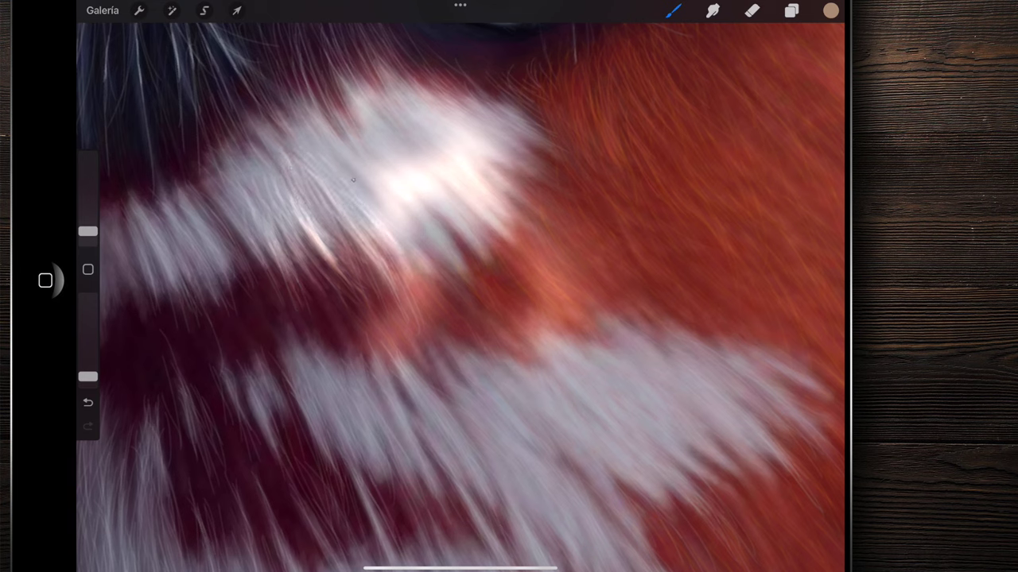
drag(373, 146, 333, 195)
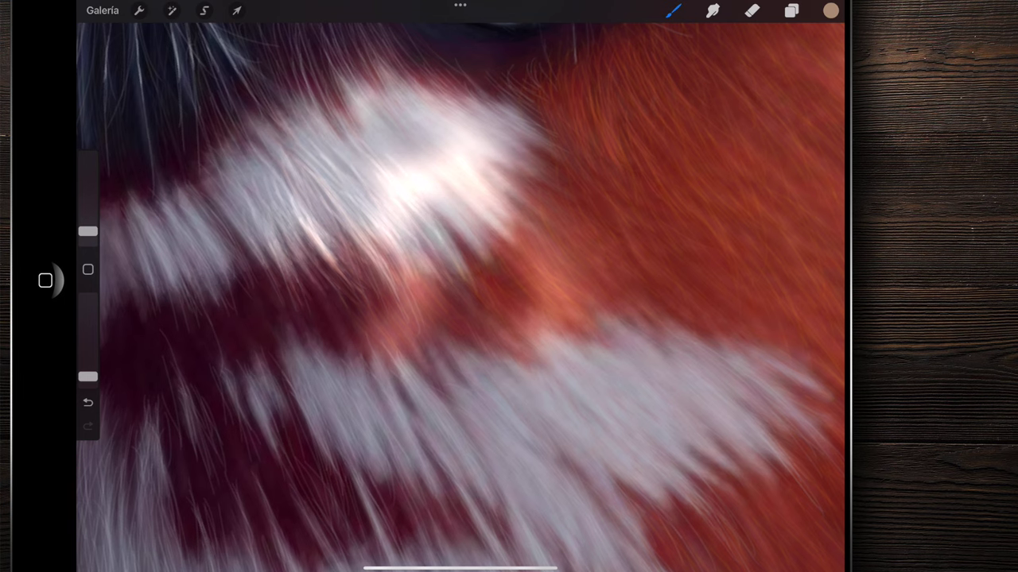
- Add light pinkish strands into the white fur below the eye
scroll(461, 294, down, 2)
drag(334, 243, 305, 155)
drag(322, 287, 314, 220)
drag(299, 253, 278, 166)
scroll(461, 294, down, 3)
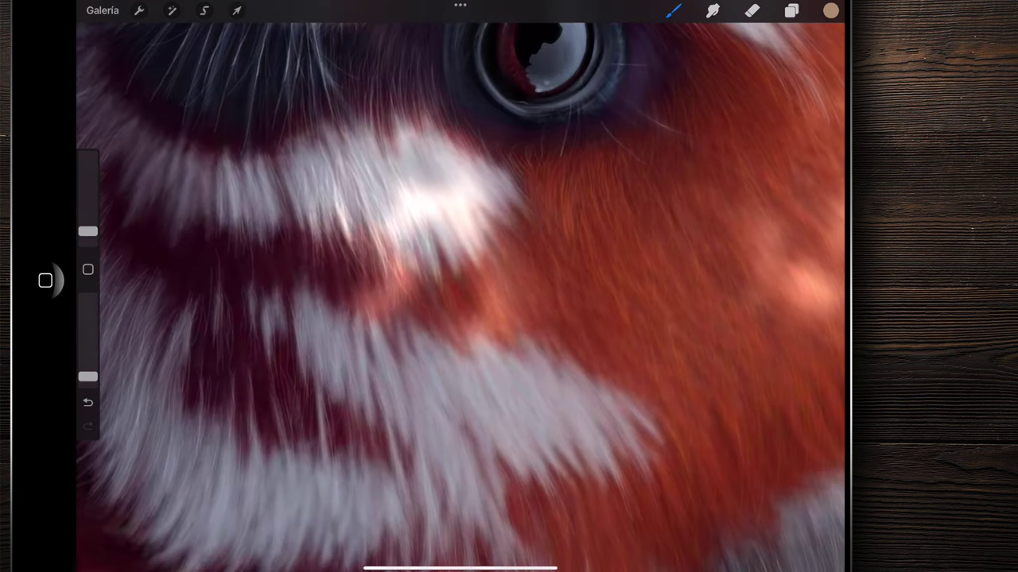
scroll(461, 294, down, 3)
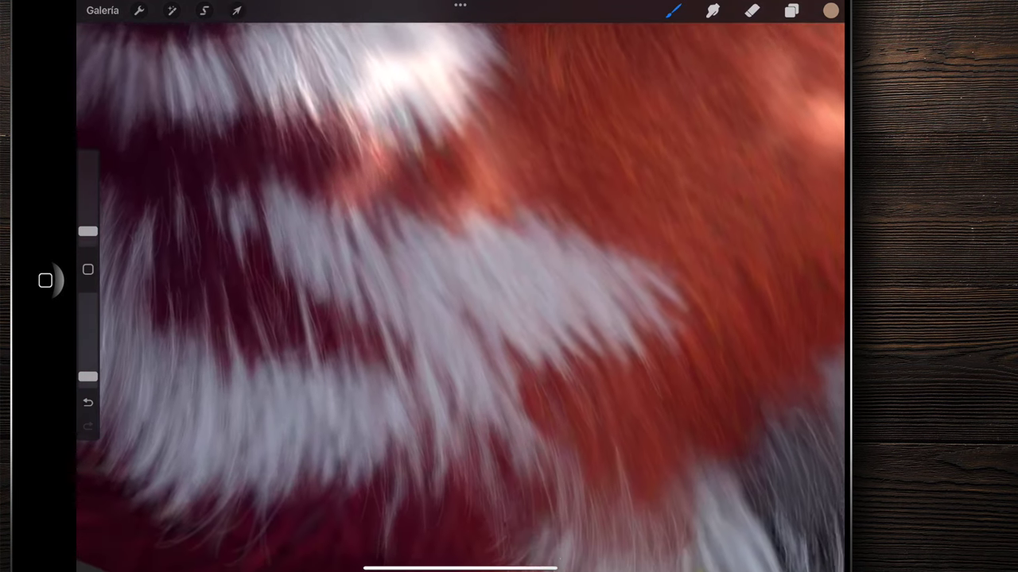
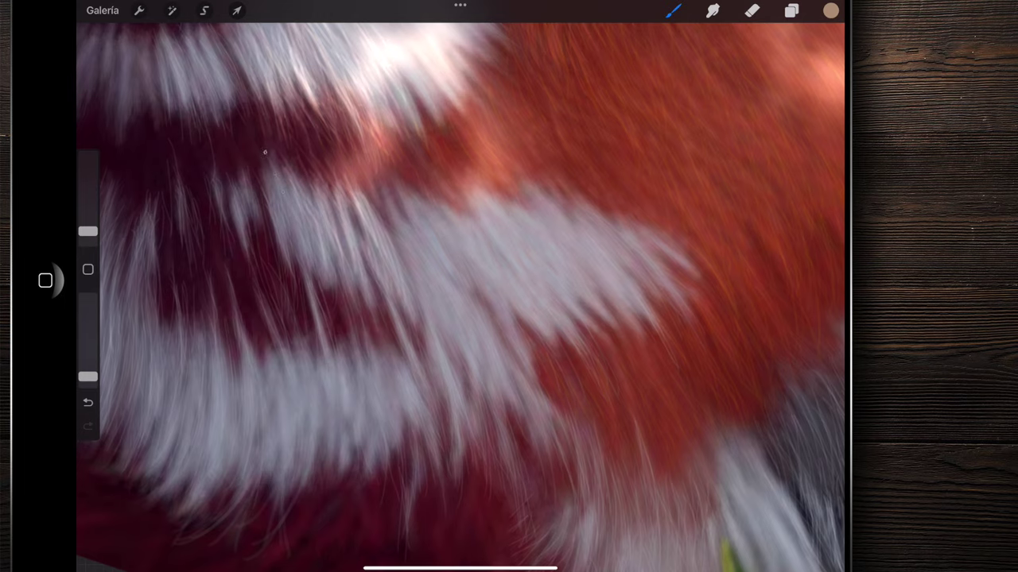
- Paint light fur strands along the cheek highlight with the current brush
scroll(461, 294, down, 5)
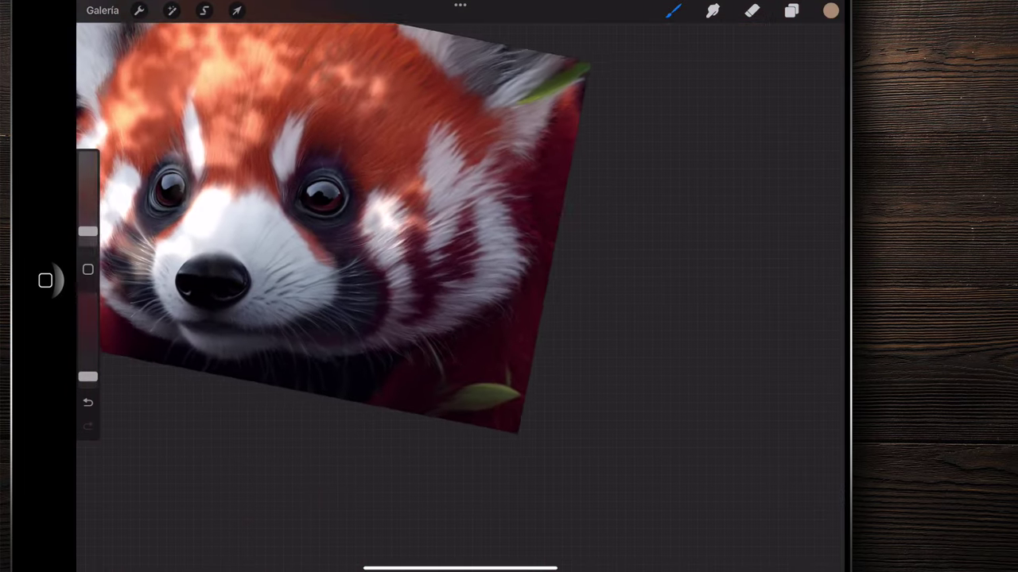
scroll(461, 238, up, 2)
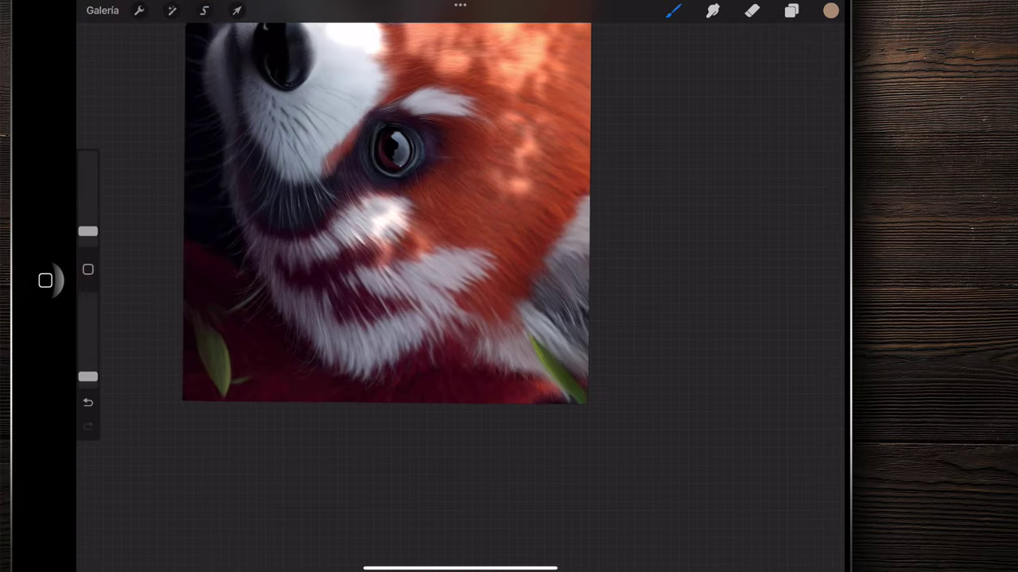
scroll(462, 286, up, 5)
scroll(461, 294, up, 1)
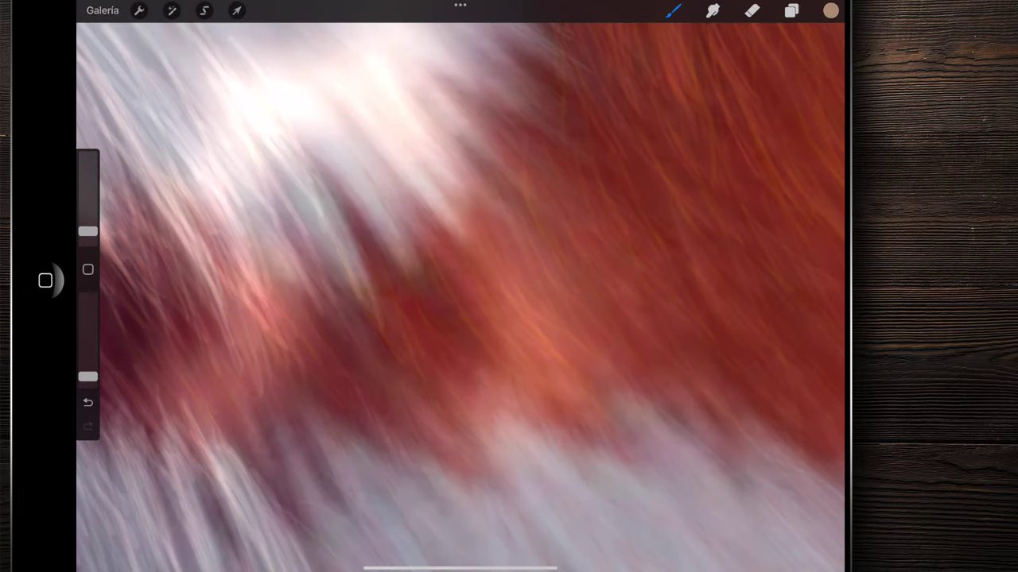
drag(383, 218, 431, 313)
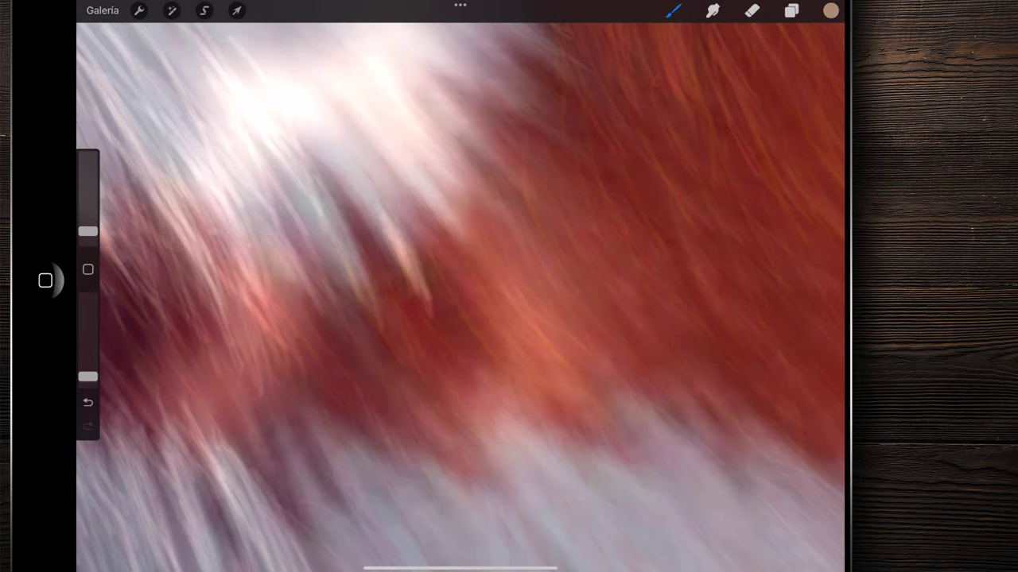
drag(386, 205, 441, 329)
mouse_move(324, 130)
mouse_down()
mouse_move(398, 216)
mouse_move(437, 346)
mouse_move(401, 269)
mouse_move(413, 227)
mouse_up()
drag(340, 107, 468, 346)
drag(345, 112, 387, 167)
scroll(461, 286, up, 3)
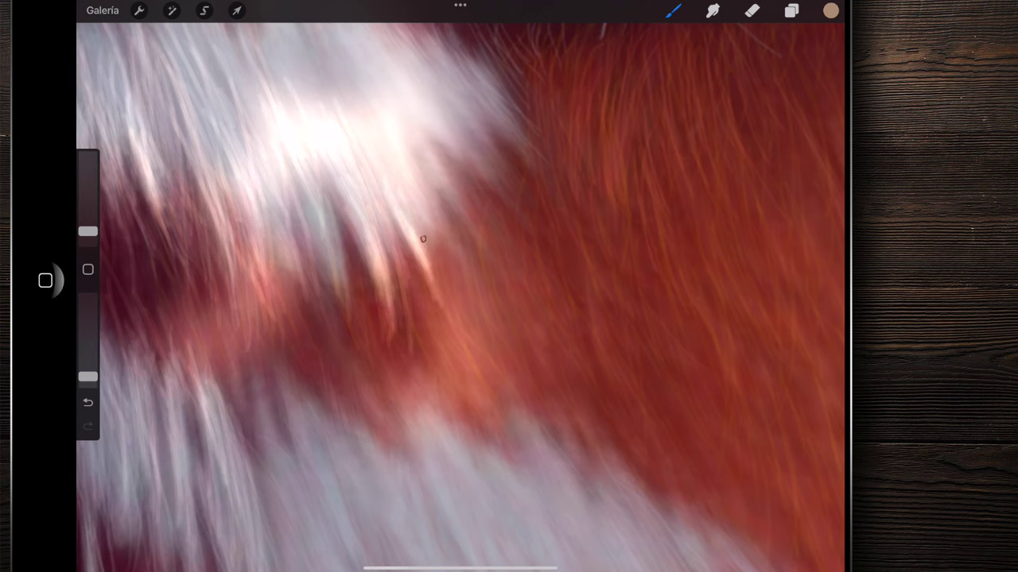
mouse_move(397, 176)
mouse_down()
mouse_move(458, 321)
mouse_move(458, 299)
mouse_up()
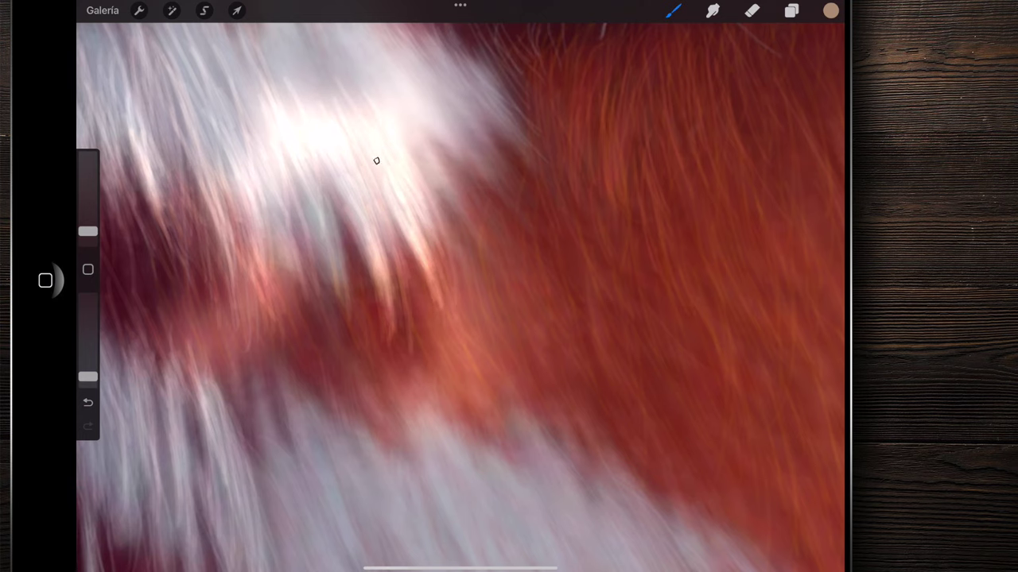
drag(293, 54, 333, 112)
- Brighten the curved pale fur streak above the eye into a warm peach band
scroll(462, 286, down, 5)
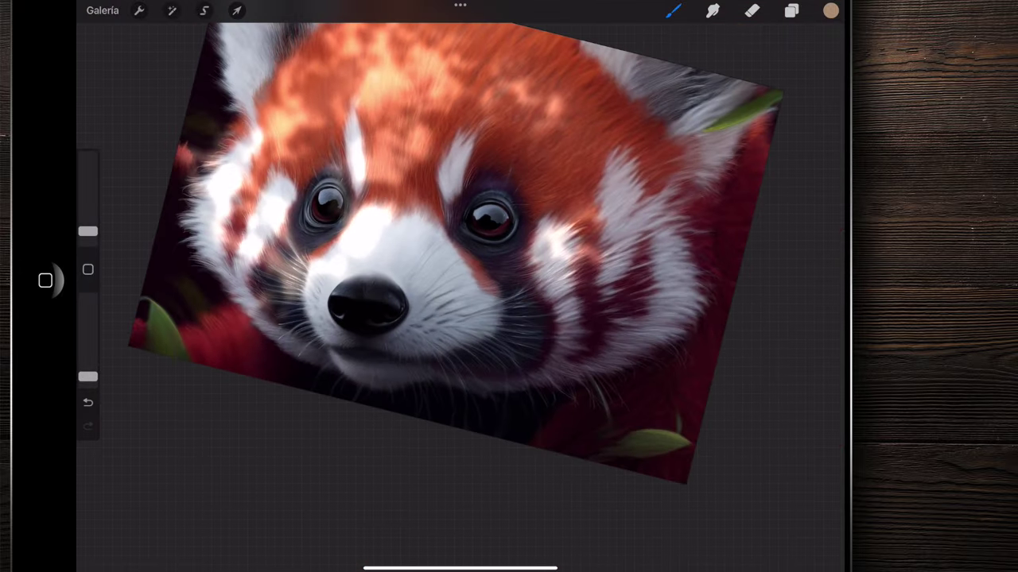
scroll(461, 263, up, 5)
scroll(509, 143, up, 3)
scroll(461, 239, up, 3)
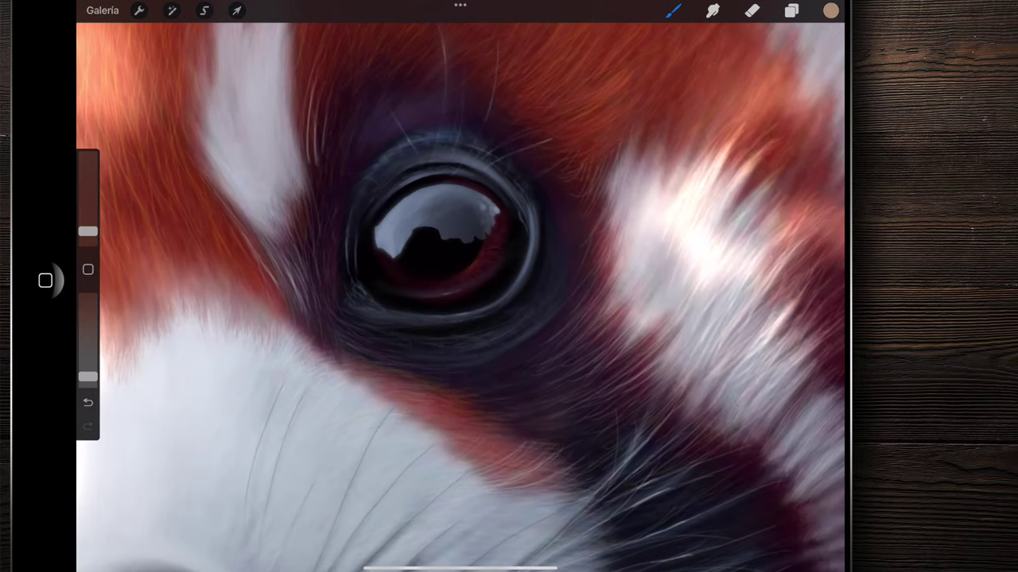
scroll(461, 286, down, 3)
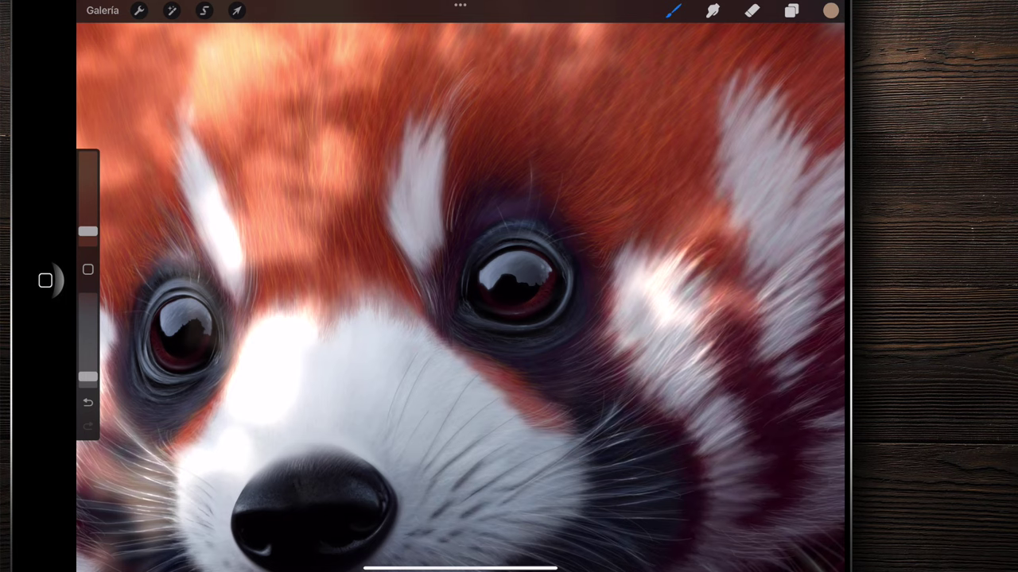
scroll(493, 206, up, 4)
scroll(493, 206, up, 4)
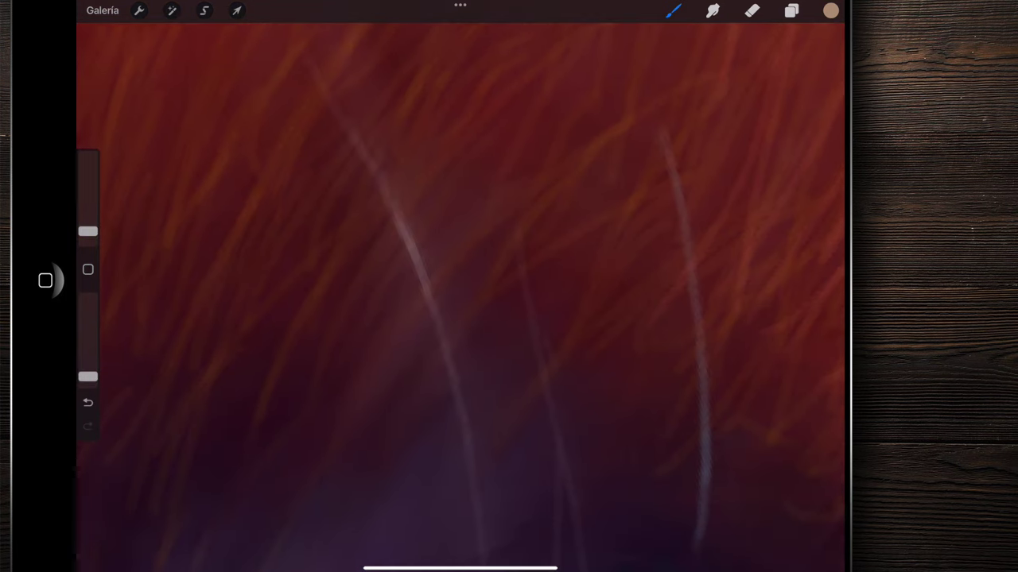
drag(405, 172, 422, 219)
drag(465, 306, 358, 107)
drag(405, 187, 473, 310)
drag(430, 206, 465, 293)
scroll(465, 293, down, 3)
drag(389, 187, 481, 373)
- Add pale hair strokes and white highlights along the forehead fur streak
scroll(461, 286, down, 3)
scroll(462, 318, up, 2)
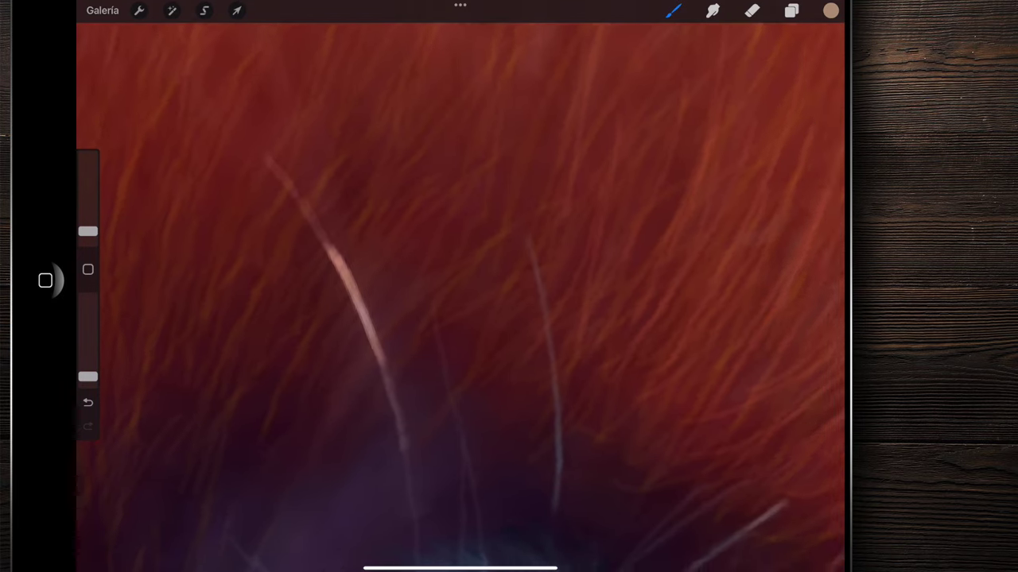
scroll(461, 318, up, 2)
drag(437, 155, 548, 442)
scroll(461, 286, down, 5)
scroll(420, 230, up, 2)
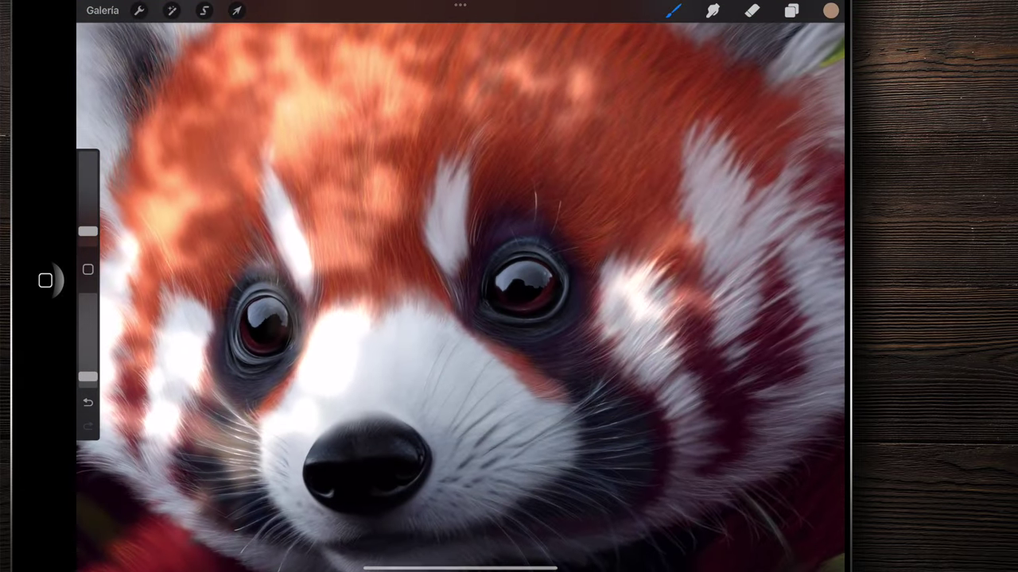
scroll(461, 294, down, 2)
scroll(461, 294, down, 2)
scroll(357, 198, up, 5)
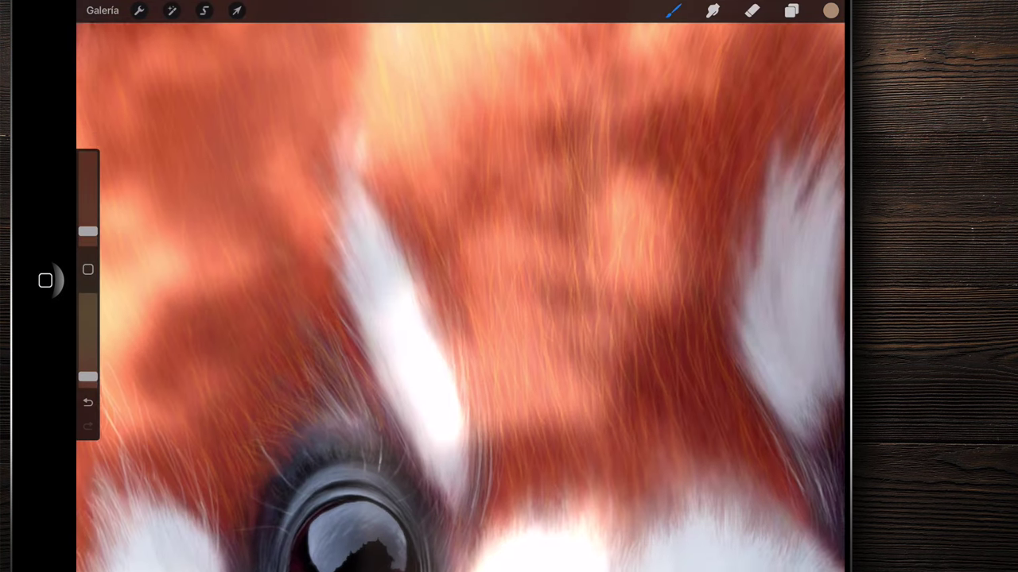
drag(356, 135, 391, 241)
scroll(461, 318, down, 2)
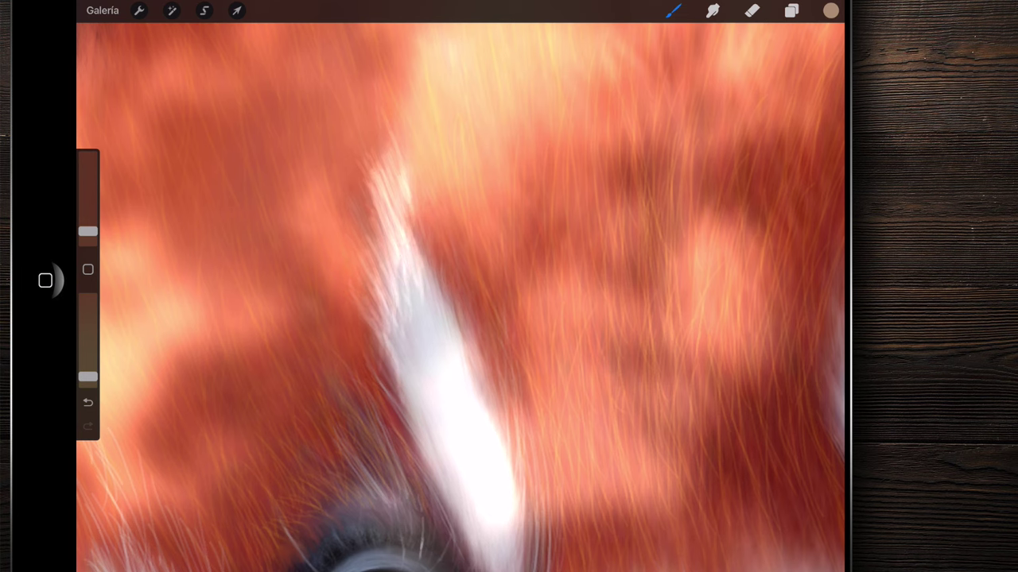
scroll(459, 286, down, 5)
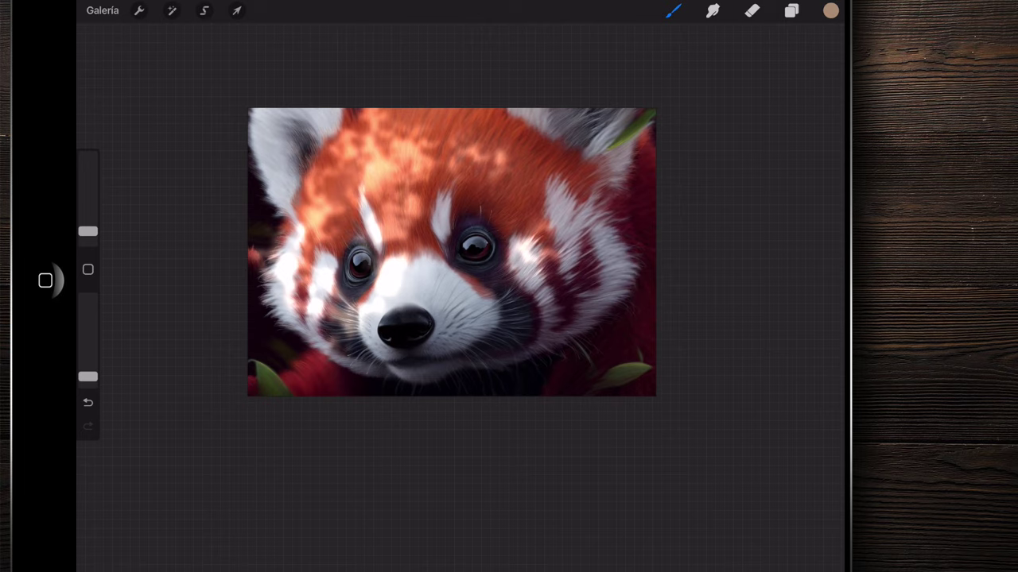
- Zoom in and paint a faint white fur streak beside the left eye
scroll(358, 262, up, 2)
scroll(357, 262, up, 2)
scroll(358, 262, up, 3)
scroll(357, 262, up, 1)
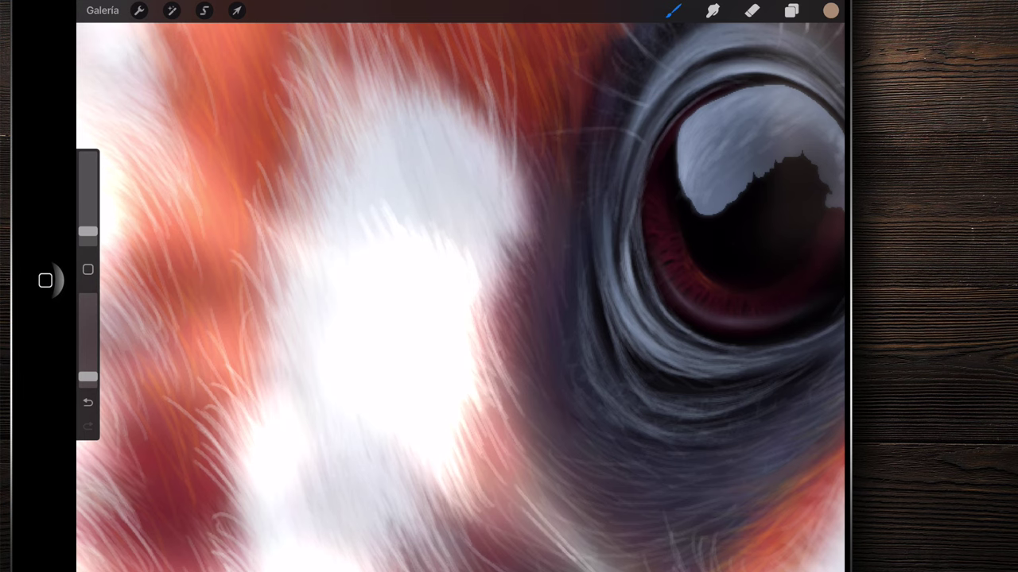
drag(326, 314, 291, 234)
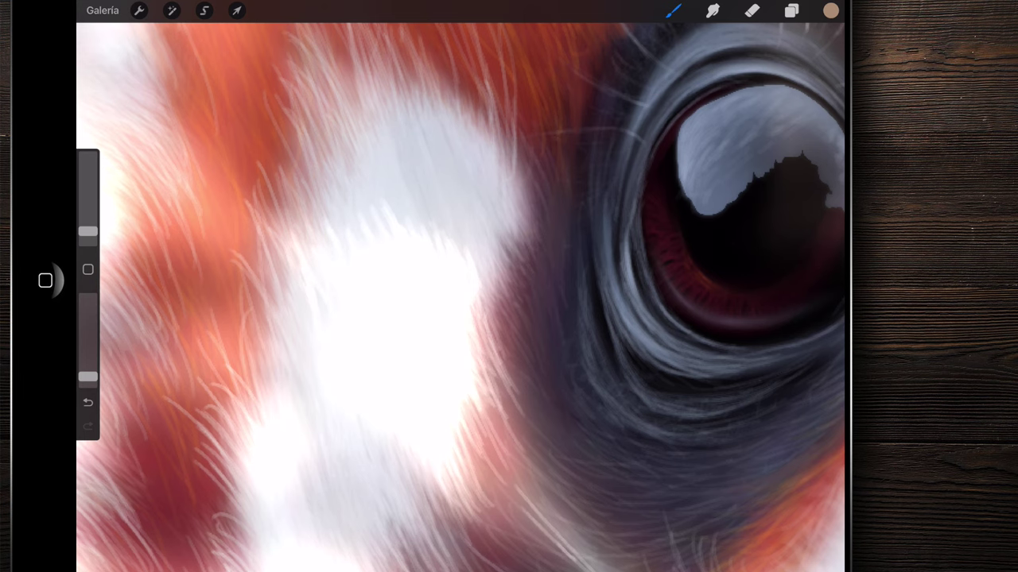
scroll(365, 199, down, 2)
- Reduce the brush size slightly with the sidebar slider, then adjust the view
drag(88, 231, 88, 239)
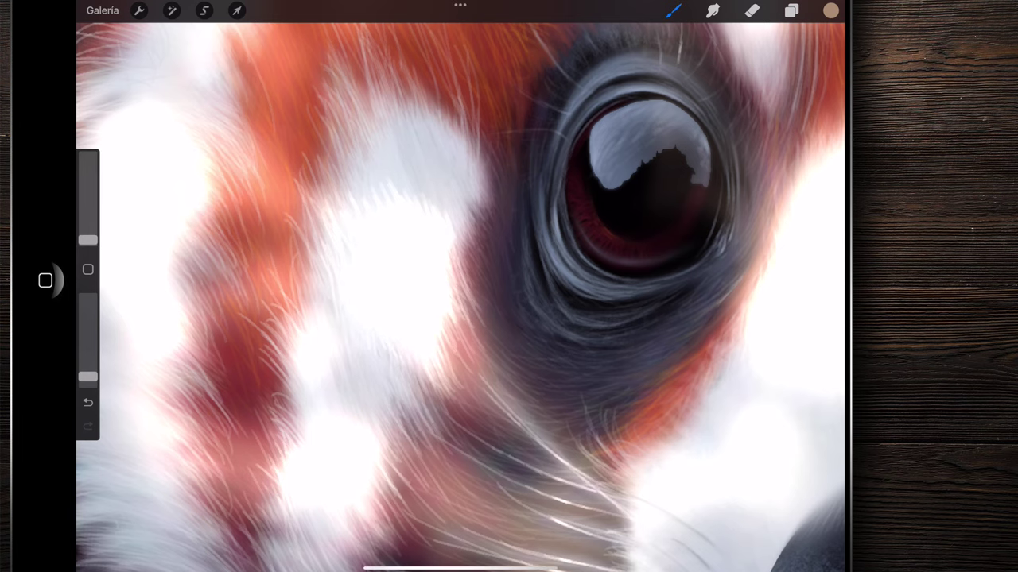
scroll(461, 295, down, 2)
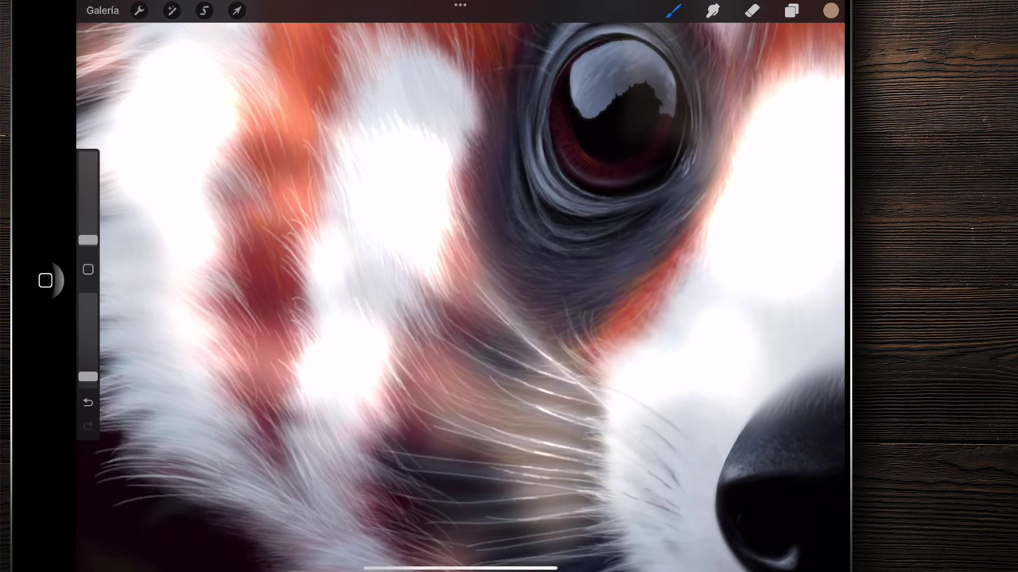
scroll(461, 294, down, 3)
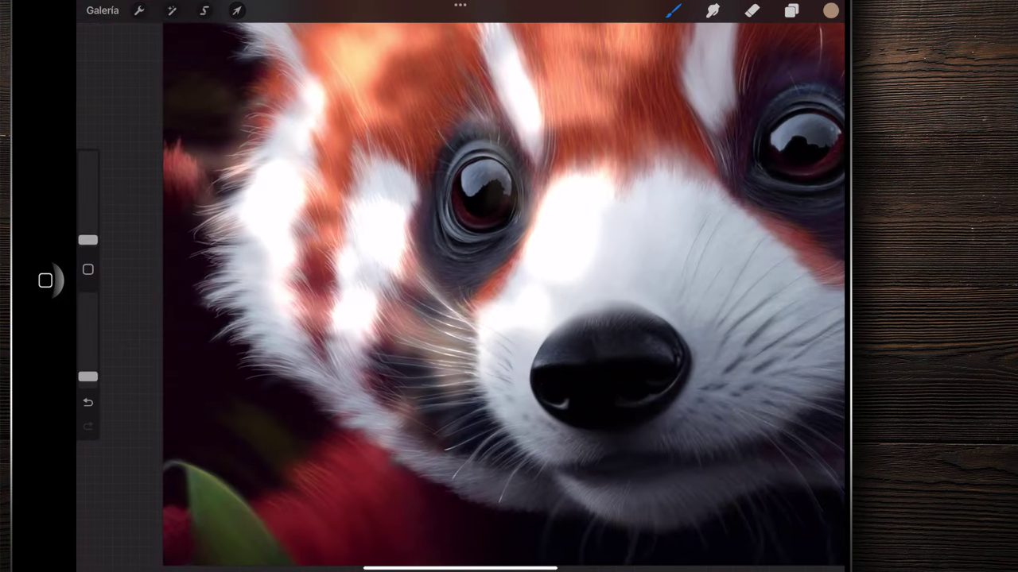
scroll(504, 294, down, 2)
scroll(504, 295, down, 1)
scroll(504, 294, down, 2)
scroll(504, 295, down, 1)
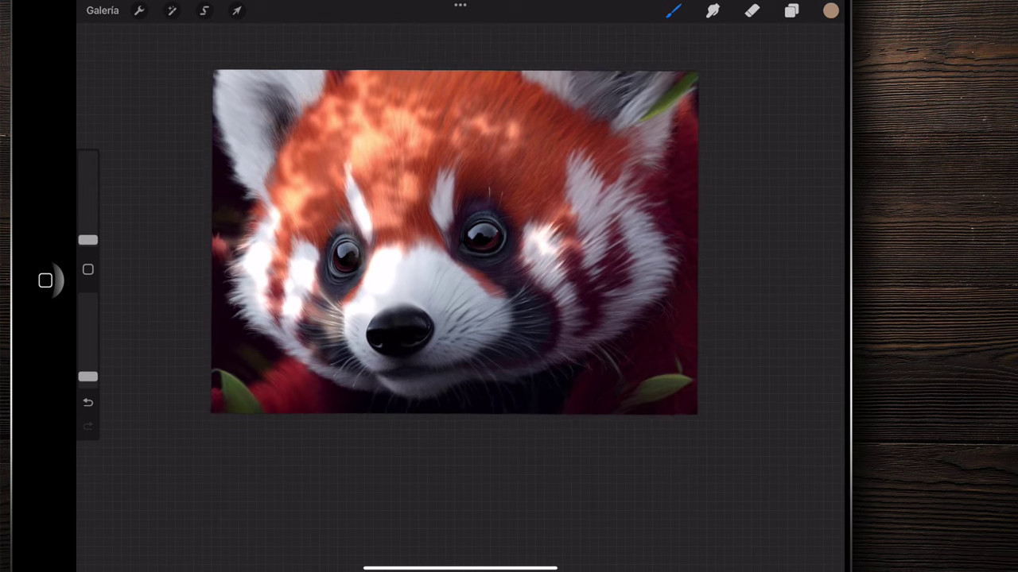
scroll(461, 294, up, 1)
scroll(461, 294, up, 1)
scroll(461, 294, up, 3)
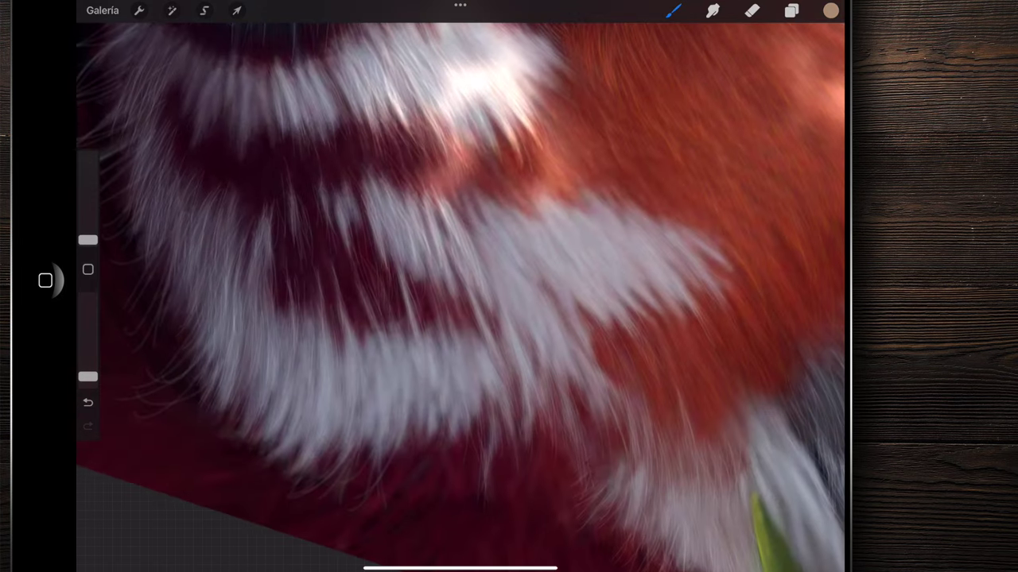
scroll(461, 294, up, 2)
scroll(461, 294, up, 1)
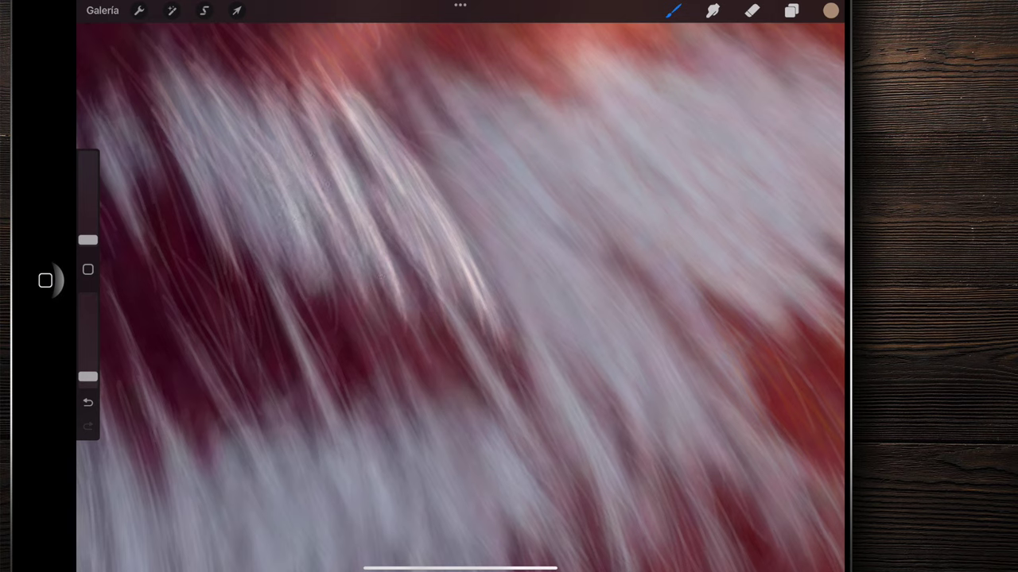
scroll(462, 294, down, 10)
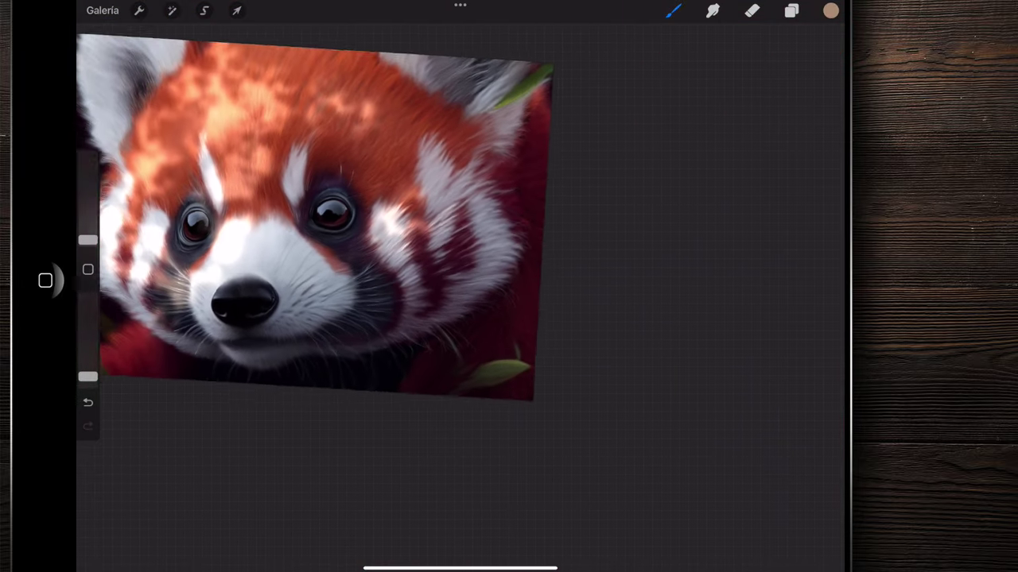
- Enlarge the brush and paint light strokes into the pupil's reflection
scroll(477, 274, up, 5)
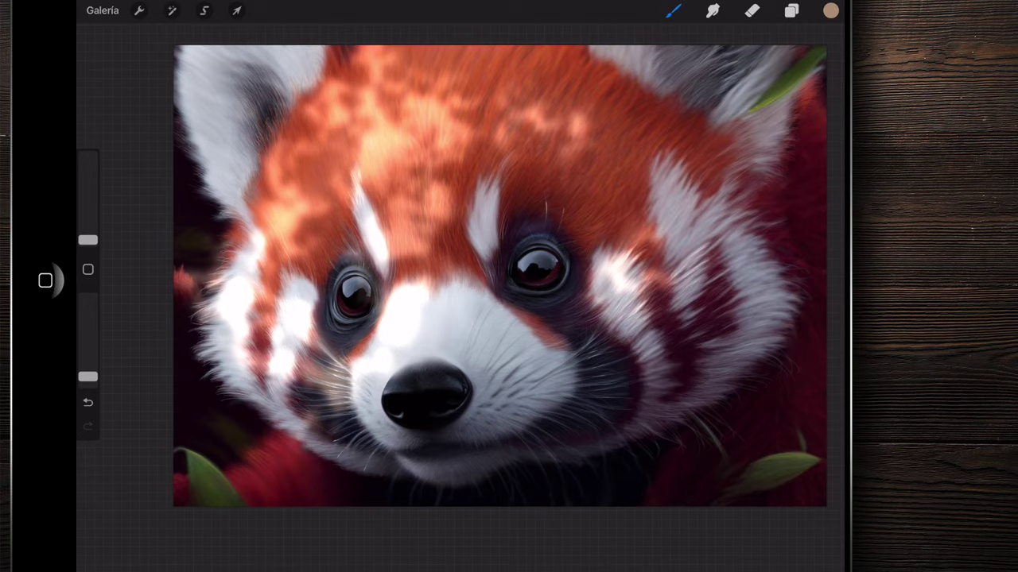
scroll(501, 275, down, 3)
scroll(318, 318, up, 5)
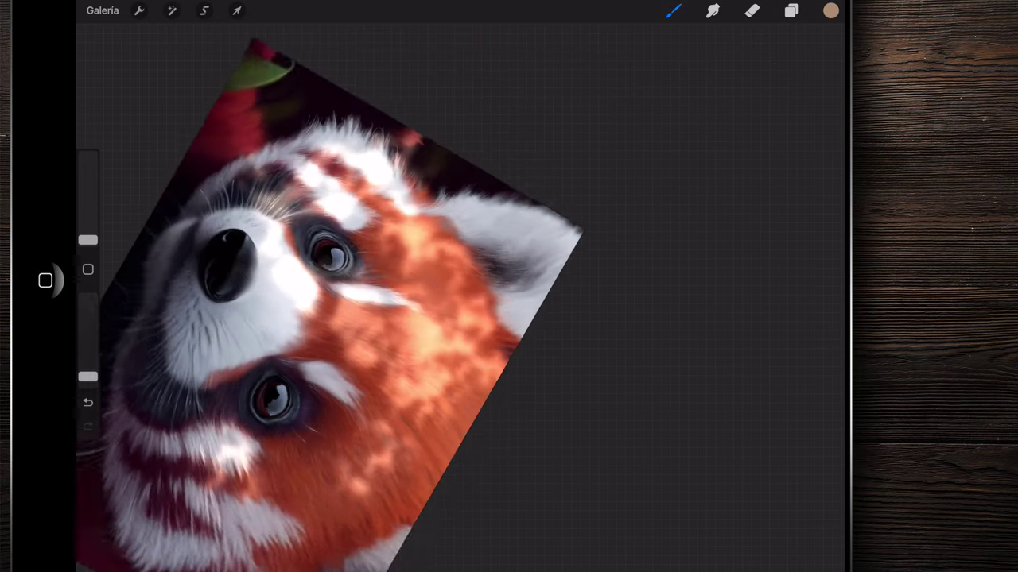
scroll(334, 254, up, 10)
click(88, 238)
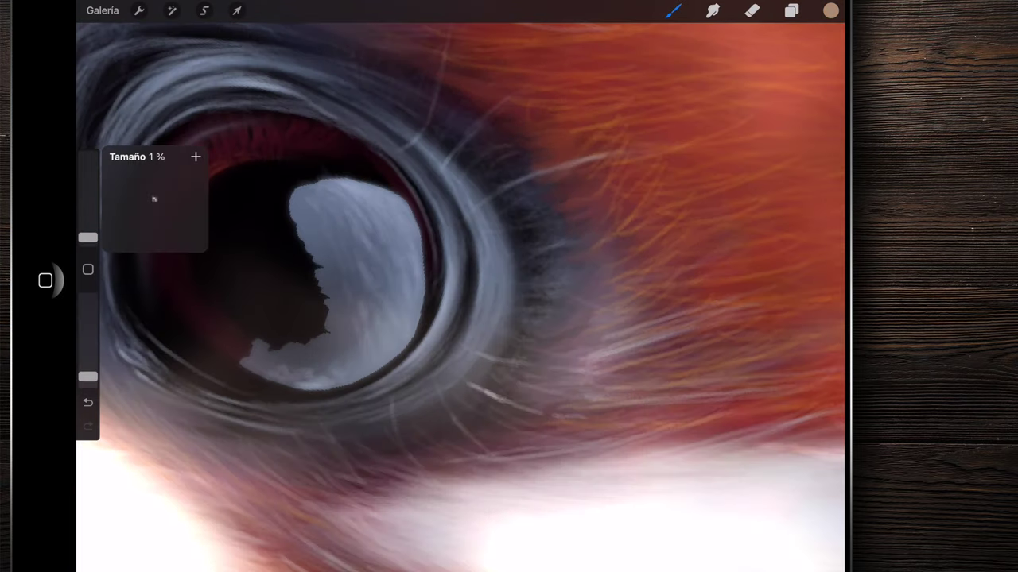
drag(88, 231, 87, 223)
scroll(318, 262, up, 3)
drag(393, 239, 374, 197)
scroll(373, 197, down, 2)
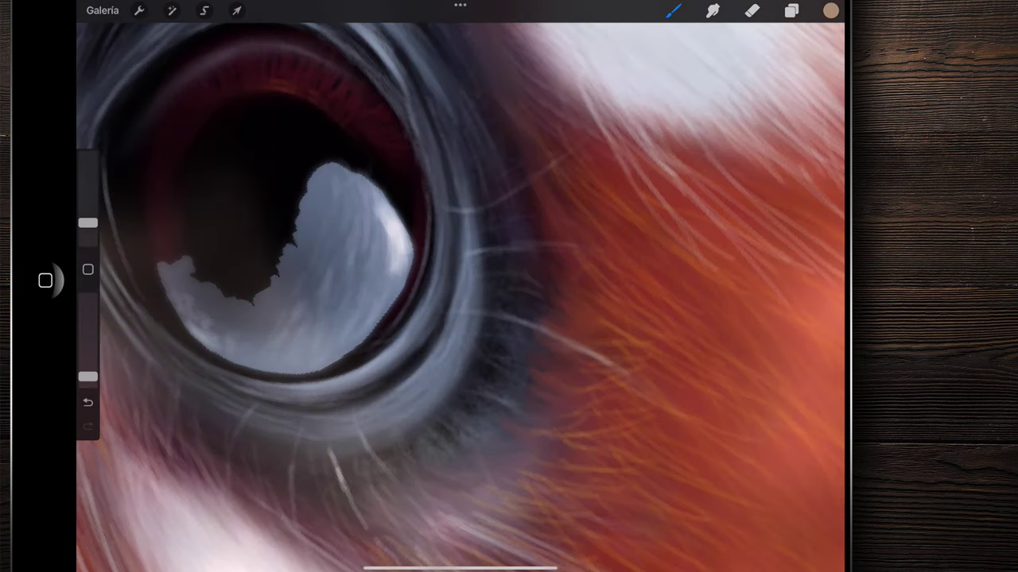
mouse_move(395, 239)
mouse_down()
mouse_move(390, 220)
mouse_move(370, 246)
mouse_up()
mouse_move(378, 203)
mouse_down()
mouse_move(367, 252)
mouse_move(394, 293)
mouse_up()
- Extend and brighten the pupil reflection upward and to the left
drag(398, 231, 385, 291)
drag(386, 199, 373, 270)
mouse_move(370, 179)
mouse_down()
mouse_move(361, 243)
mouse_move(340, 224)
mouse_move(350, 259)
mouse_up()
drag(338, 171, 364, 294)
mouse_move(396, 256)
mouse_down()
mouse_move(376, 310)
mouse_move(365, 298)
mouse_up()
drag(355, 207, 347, 275)
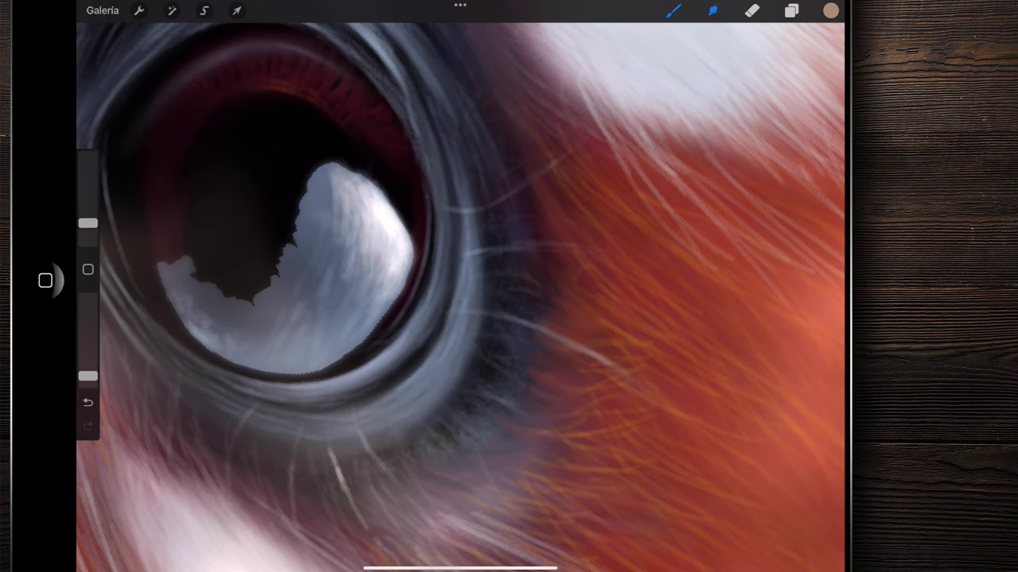
- Blend the pupil highlight smoothly with the Smudge tool
click(712, 10)
drag(87, 231, 87, 230)
drag(389, 187, 354, 310)
mouse_move(342, 187)
mouse_down()
mouse_move(326, 230)
mouse_move(318, 227)
mouse_up()
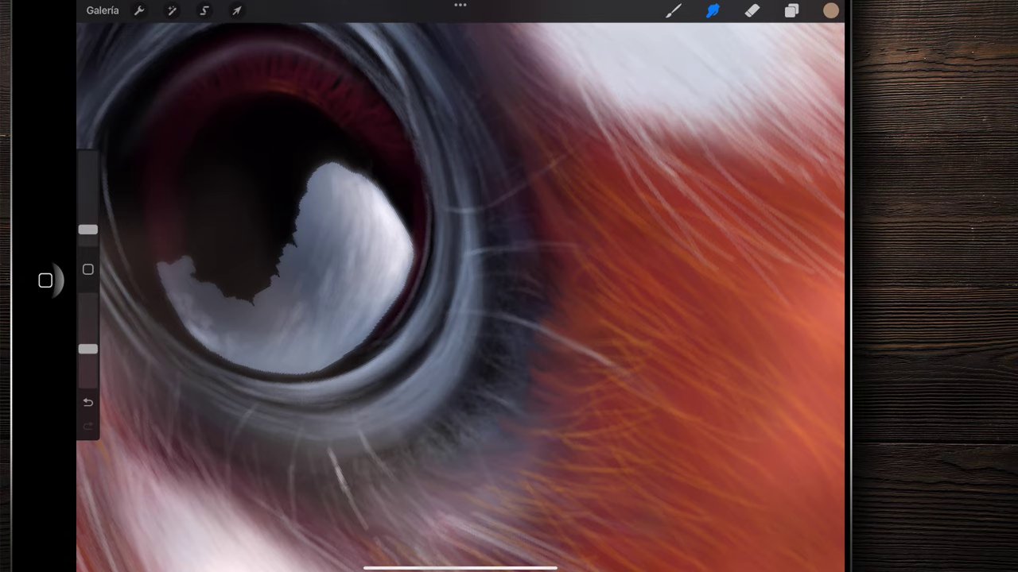
- With the Brush at 1% size, paint thin highlights on the inner rim and grey eye ring
click(674, 10)
scroll(461, 294, up, 2)
drag(87, 224, 88, 232)
scroll(461, 294, up, 2)
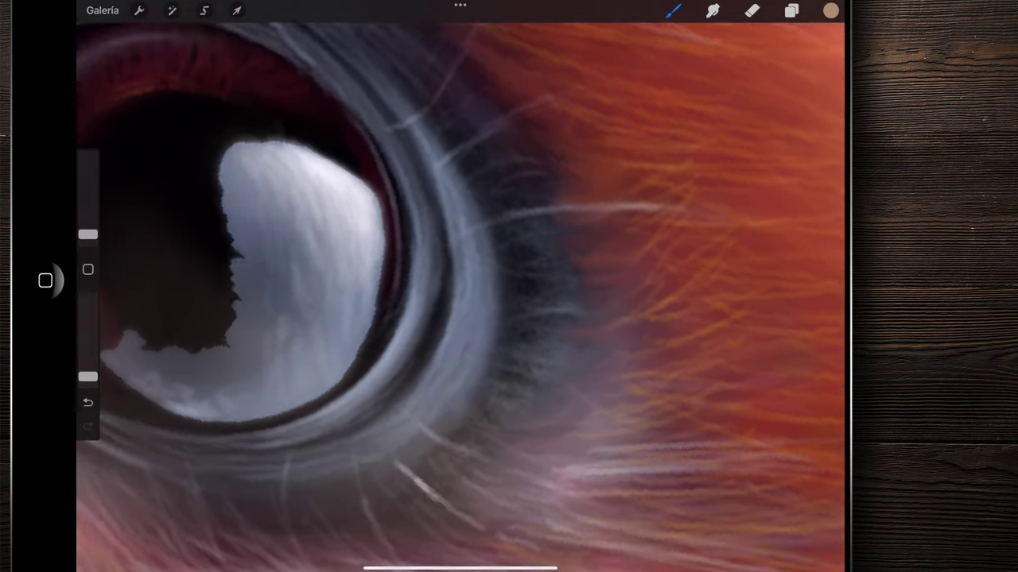
mouse_move(424, 227)
mouse_down()
mouse_move(410, 186)
mouse_move(439, 239)
mouse_up()
drag(429, 201, 447, 269)
drag(442, 167, 488, 295)
drag(450, 189, 493, 287)
drag(445, 162, 493, 271)
- Highlight the eye ring's outer edge, extending the strokes downward
drag(469, 180, 504, 288)
drag(485, 203, 512, 278)
drag(506, 234, 515, 312)
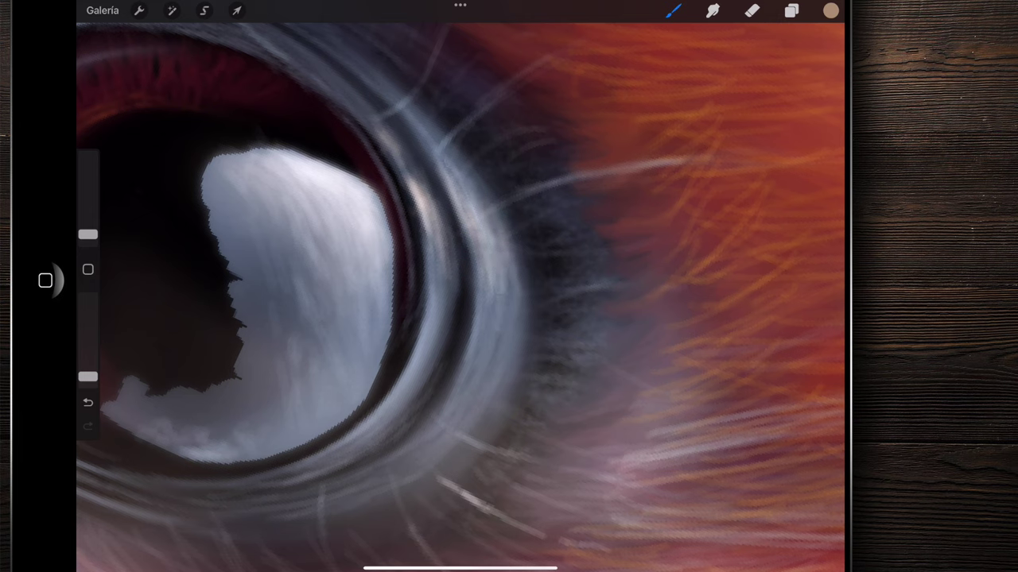
drag(460, 212, 482, 347)
drag(478, 241, 495, 359)
drag(484, 213, 507, 386)
drag(507, 293, 520, 376)
- Add more light strokes across the upper eye ring, then zoom out
drag(401, 168, 421, 273)
drag(380, 143, 415, 238)
drag(394, 120, 429, 285)
drag(414, 156, 444, 283)
scroll(432, 199, down, 5)
scroll(461, 286, down, 5)
scroll(461, 286, down, 2)
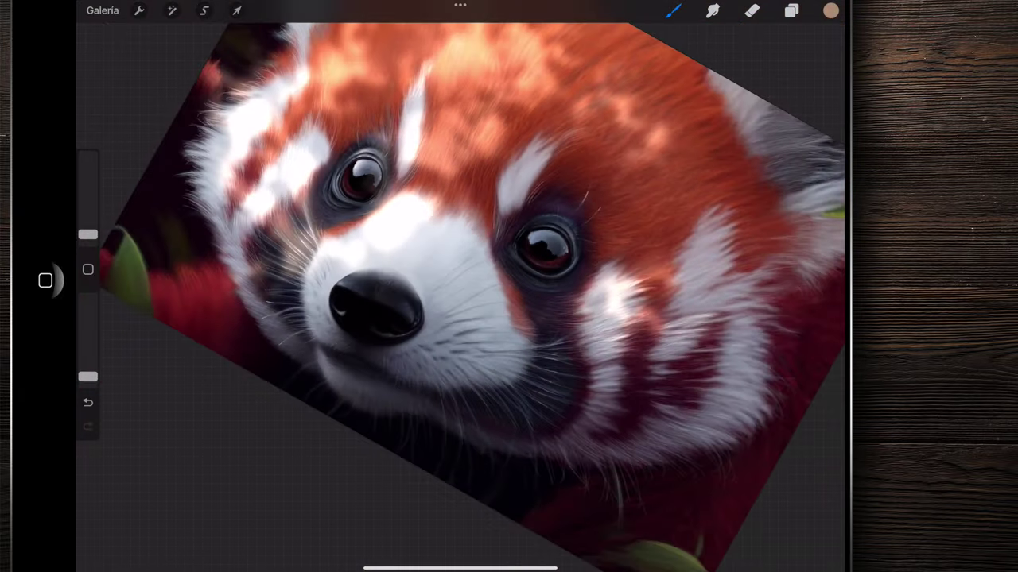
- With a slightly larger brush, brighten the top and right edge of the pupil reflection
scroll(341, 171, up, 5)
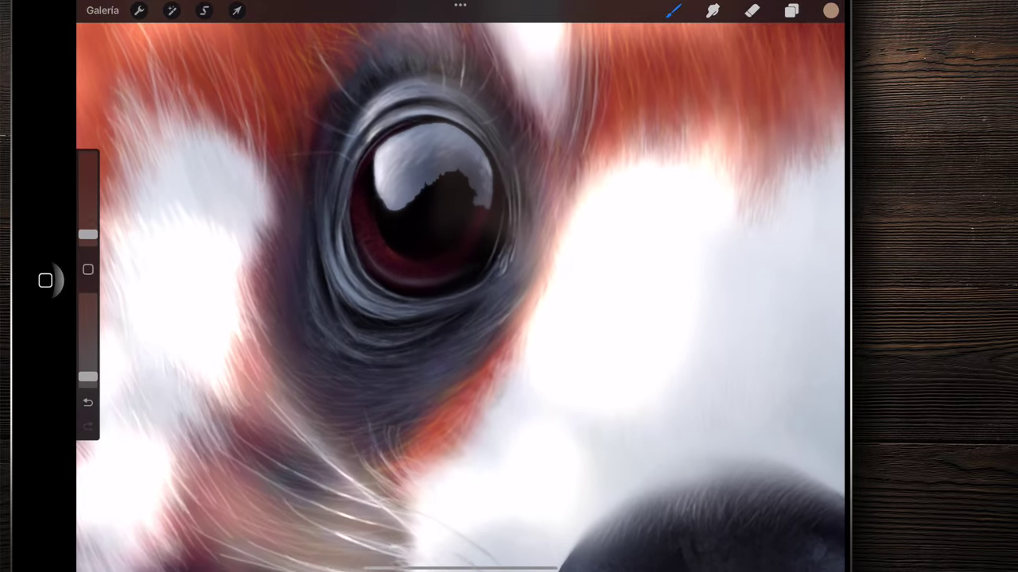
scroll(461, 287, down, 3)
scroll(461, 286, down, 3)
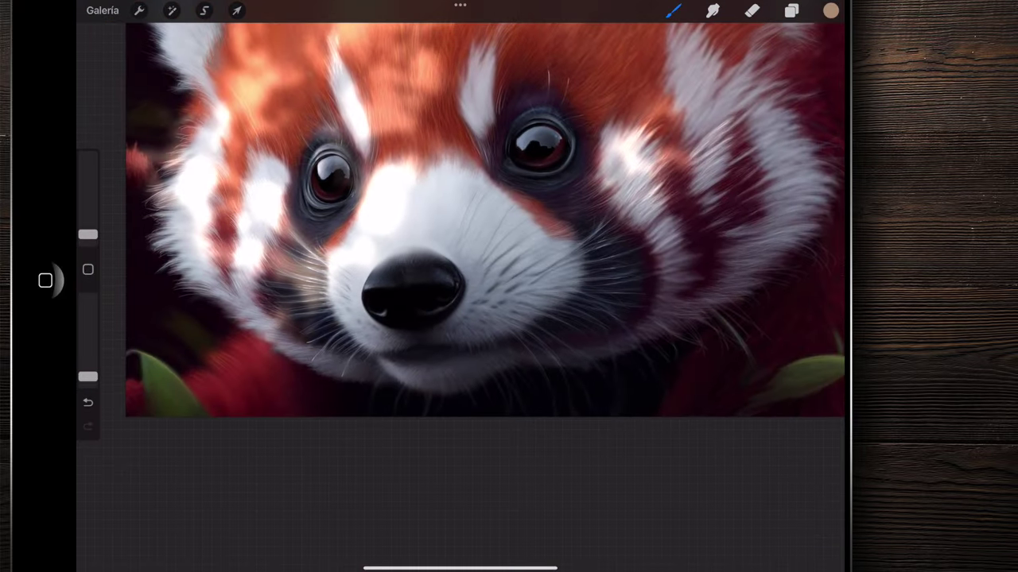
scroll(461, 287, up, 3)
scroll(461, 286, up, 3)
scroll(461, 286, up, 3)
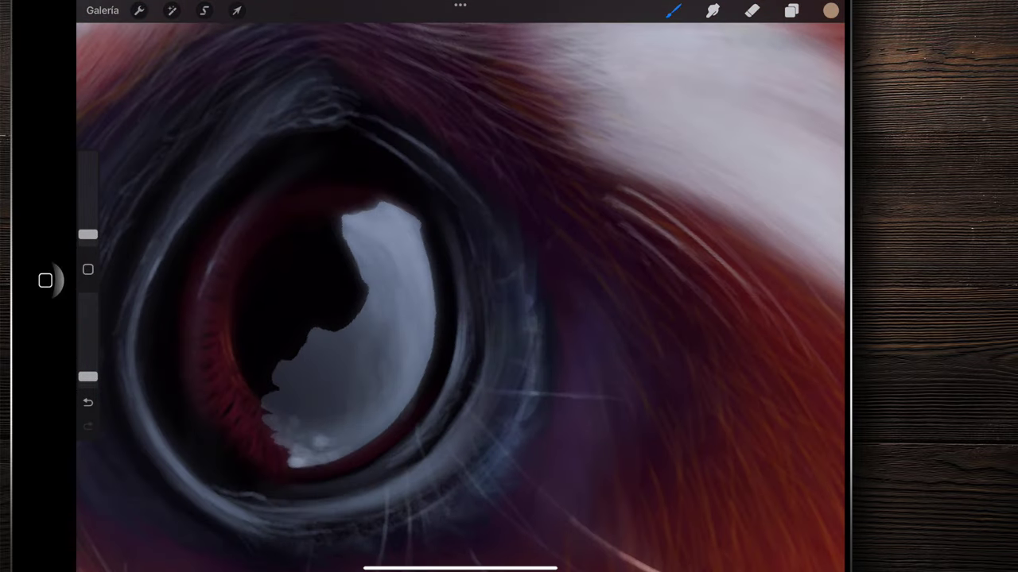
scroll(461, 286, up, 2)
drag(88, 234, 88, 222)
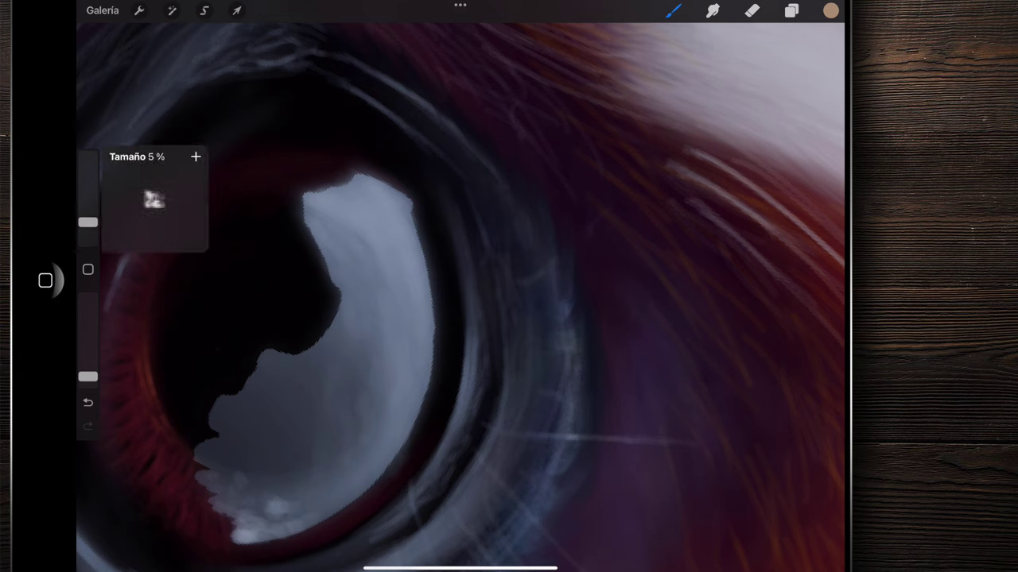
mouse_move(356, 191)
mouse_down()
mouse_move(370, 208)
mouse_move(386, 199)
mouse_move(398, 211)
mouse_move(373, 207)
mouse_up()
mouse_move(326, 182)
mouse_down()
mouse_move(362, 223)
mouse_move(373, 258)
mouse_up()
drag(369, 211, 393, 263)
drag(394, 199, 413, 282)
- Widen the upper-right pupil highlight and blend it with a smaller smudge brush
scroll(461, 286, down, 2)
mouse_move(406, 233)
mouse_down()
mouse_move(397, 243)
mouse_move(374, 228)
mouse_move(380, 259)
mouse_move(364, 238)
mouse_move(365, 310)
mouse_up()
mouse_move(350, 231)
mouse_down()
mouse_move(385, 326)
mouse_move(393, 249)
mouse_up()
click(712, 11)
drag(87, 225, 88, 229)
mouse_move(374, 239)
mouse_down()
mouse_move(398, 284)
mouse_move(405, 342)
mouse_up()
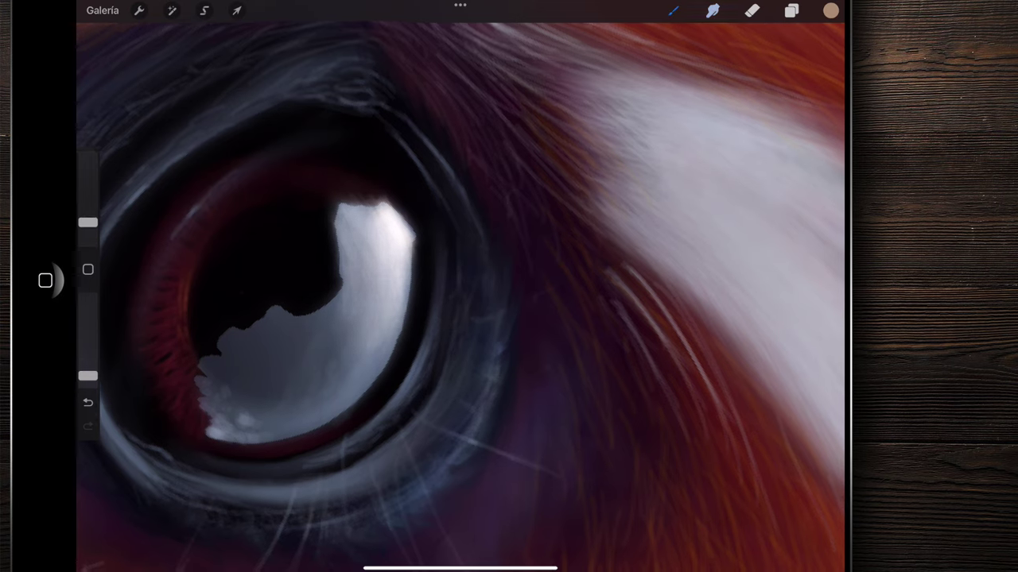
- With a smaller brush, paint light strokes along the pupil highlight and the iris ring's inner edge
click(673, 11)
scroll(461, 294, up, 3)
drag(87, 223, 87, 228)
mouse_move(408, 259)
mouse_down()
mouse_move(408, 203)
mouse_move(386, 139)
mouse_up()
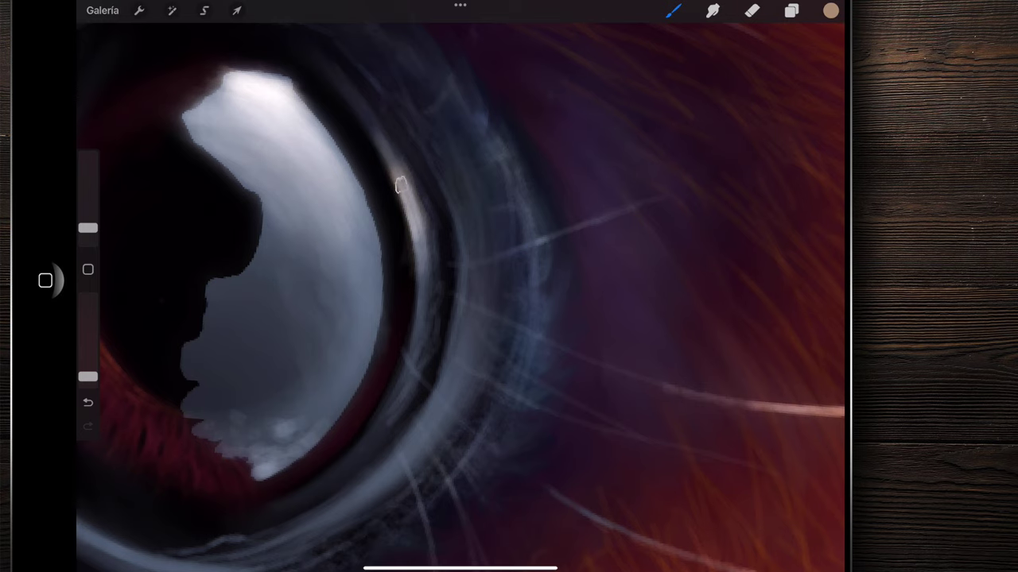
drag(421, 242, 350, 79)
drag(469, 242, 422, 119)
drag(473, 286, 468, 213)
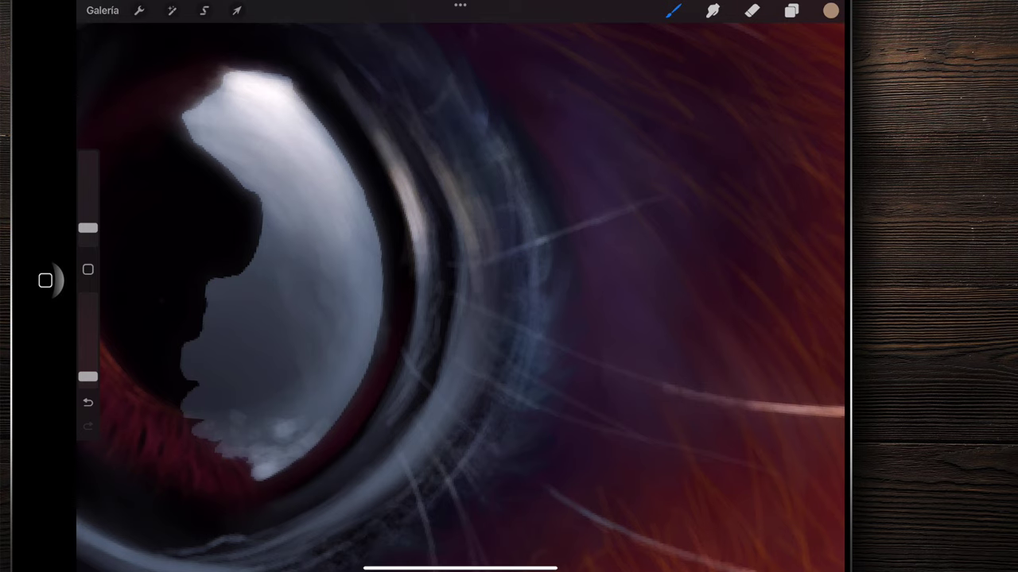
- Add faint highlights along the iris ring's lower-right edge
scroll(461, 294, down, 3)
drag(429, 226, 409, 163)
drag(459, 274, 446, 187)
drag(429, 322, 456, 238)
mouse_move(422, 348)
mouse_down()
mouse_move(445, 255)
mouse_move(453, 263)
mouse_move(461, 199)
mouse_up()
drag(477, 330, 480, 226)
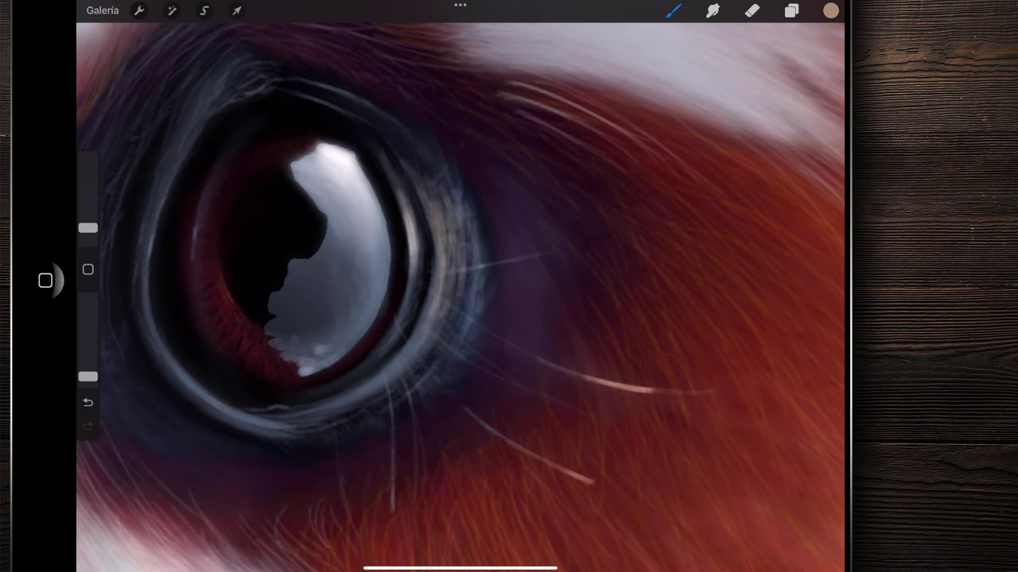
- Add more light strokes and small touches along the iris ring's right edge
scroll(461, 294, down, 2)
drag(417, 298, 402, 148)
drag(406, 346, 415, 232)
drag(401, 314, 423, 171)
mouse_move(460, 306)
mouse_down()
mouse_move(441, 163)
mouse_move(465, 152)
mouse_up()
drag(444, 372, 475, 237)
drag(410, 375, 429, 282)
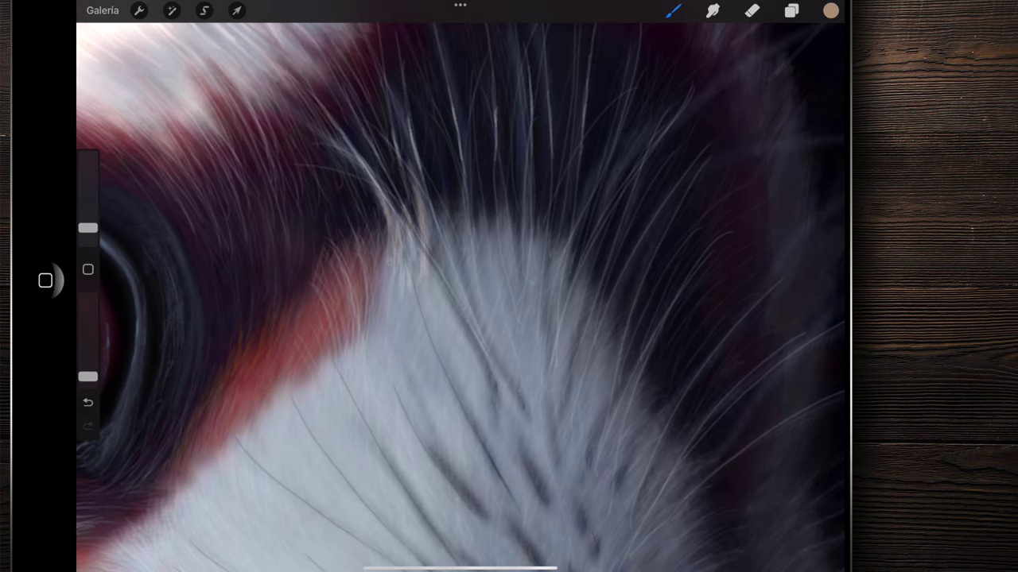
- Paint several fine pale hair strands across the dark fur
drag(421, 201, 395, 119)
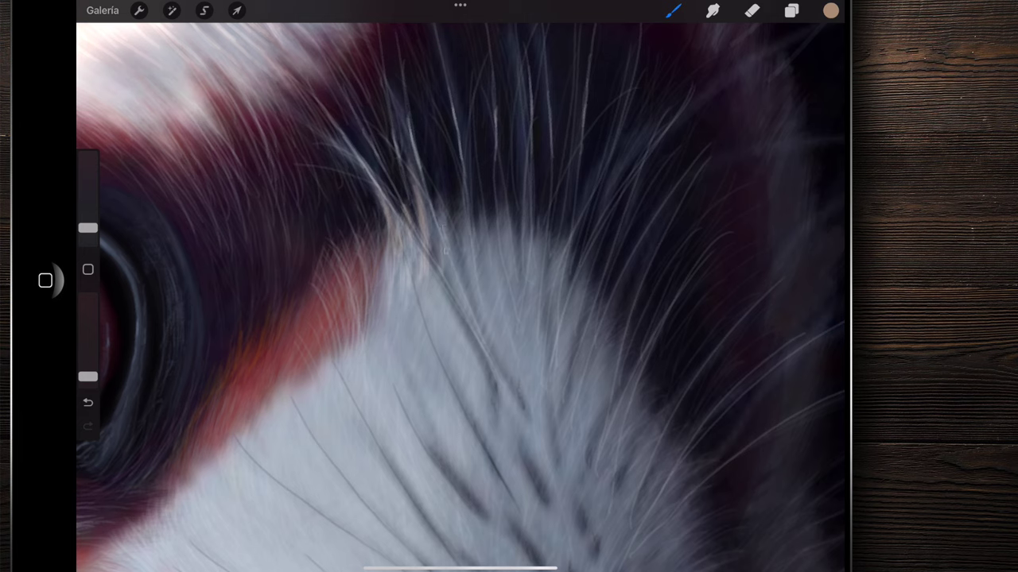
drag(435, 315, 417, 225)
mouse_move(455, 329)
mouse_down()
mouse_move(462, 211)
mouse_move(466, 242)
mouse_up()
drag(439, 331, 445, 235)
drag(418, 304, 415, 242)
mouse_move(407, 332)
mouse_down()
mouse_move(400, 261)
mouse_move(379, 245)
mouse_up()
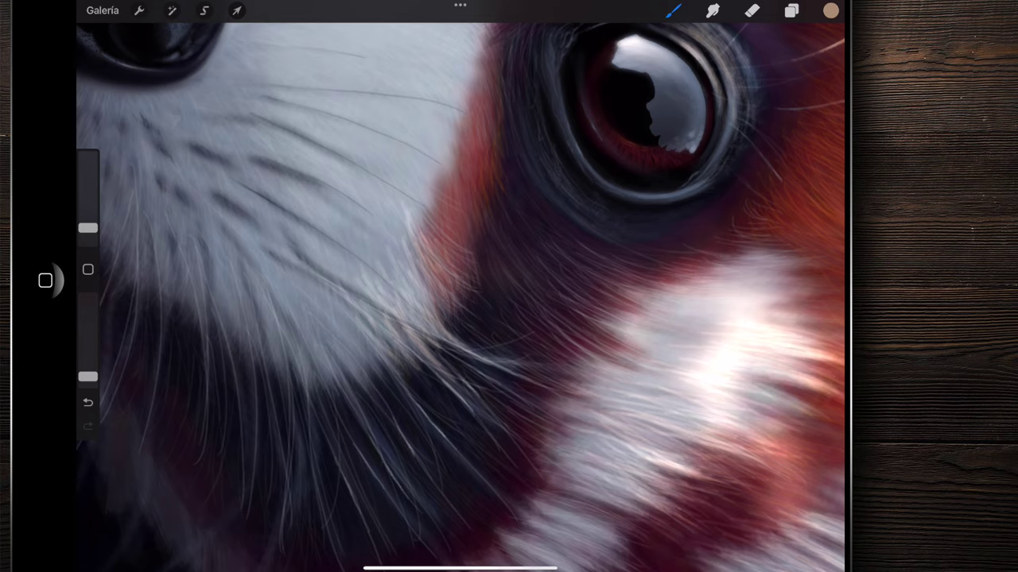
drag(88, 377, 88, 349)
click(712, 11)
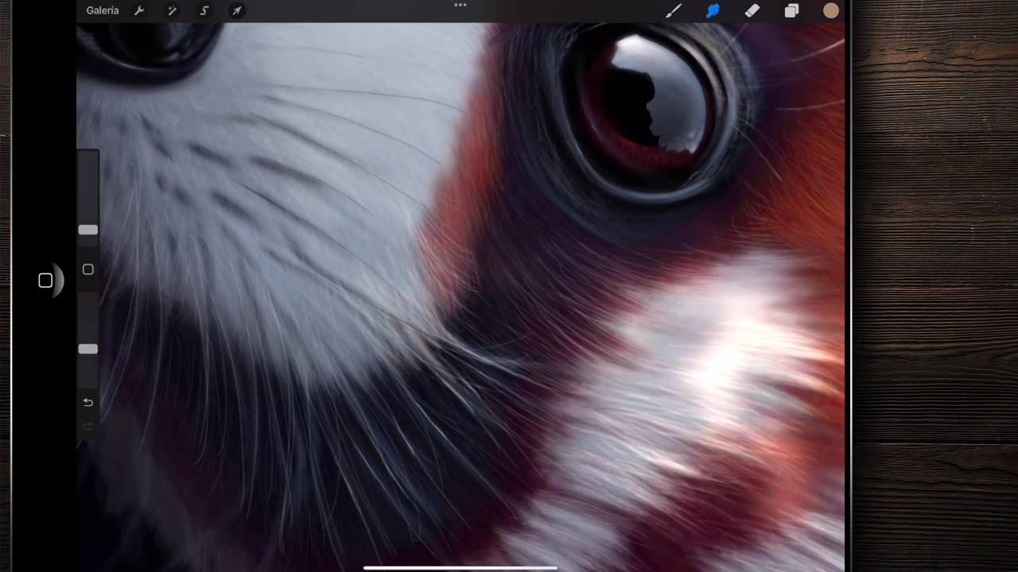
scroll(459, 294, down, 10)
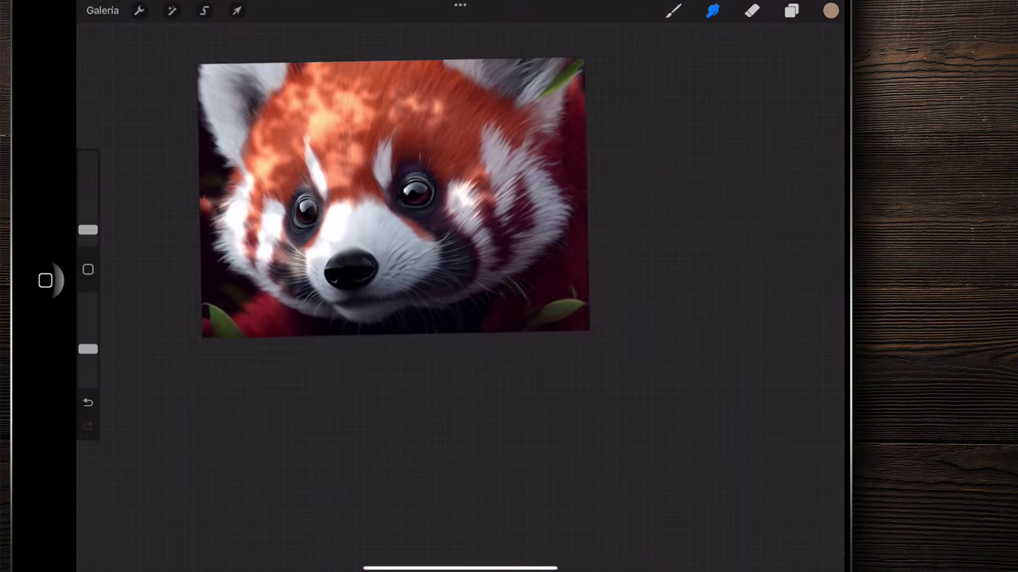
- At lower brush opacity, build up a yellow-green highlight along the leaf edge
scroll(397, 195, down, 2)
scroll(430, 217, down, 2)
drag(87, 349, 88, 377)
click(673, 11)
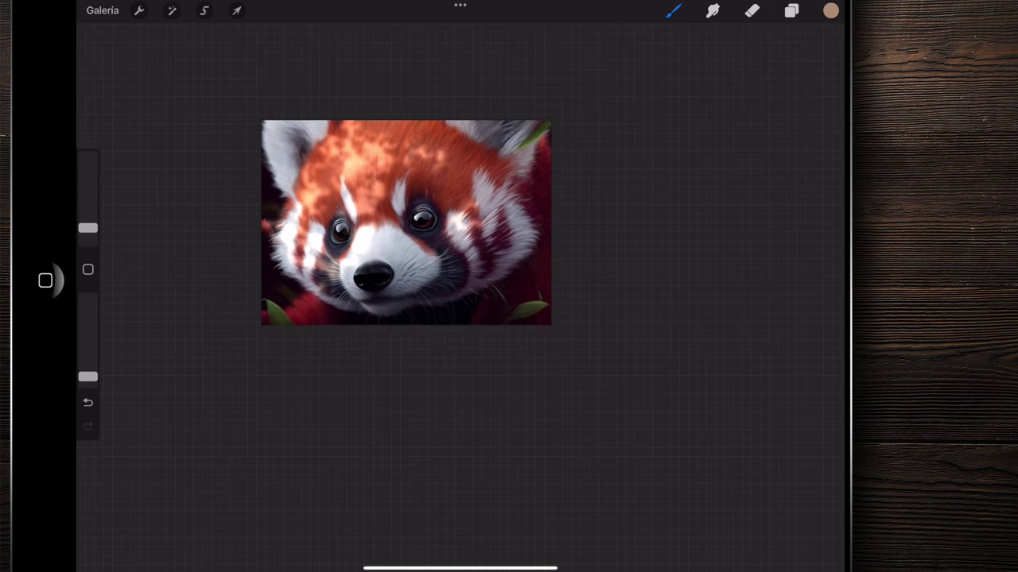
scroll(524, 147, up, 5)
scroll(525, 147, up, 5)
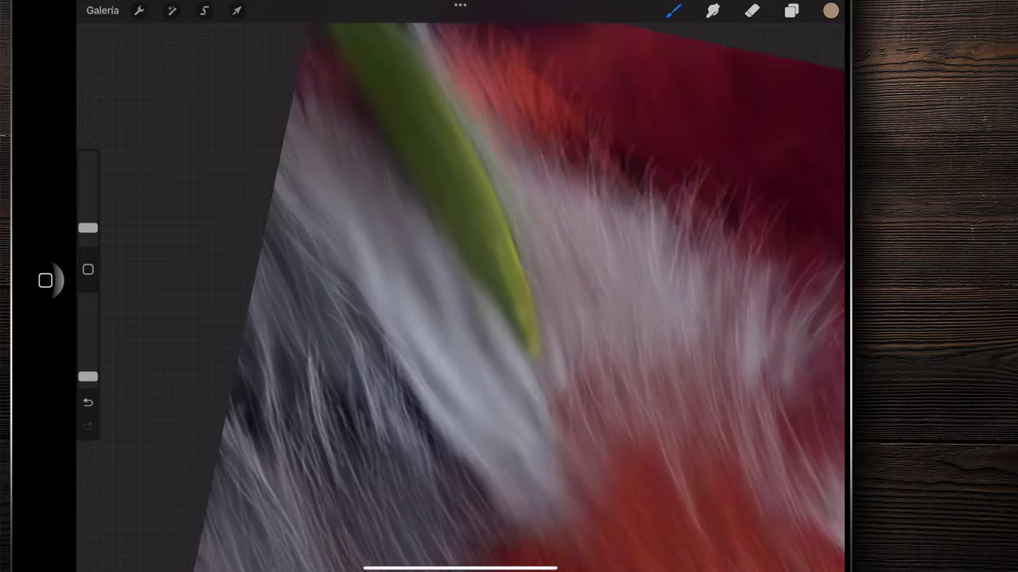
drag(420, 154, 480, 266)
mouse_move(405, 136)
mouse_down()
mouse_move(482, 276)
mouse_move(471, 252)
mouse_up()
drag(437, 192, 480, 279)
mouse_move(409, 127)
mouse_down()
mouse_move(481, 243)
mouse_move(488, 282)
mouse_up()
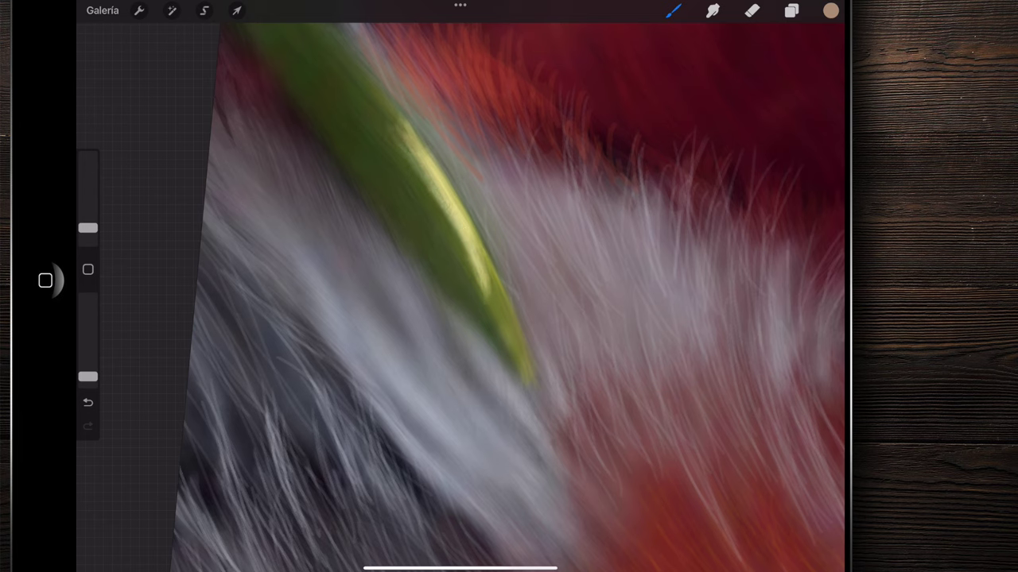
drag(386, 150, 456, 241)
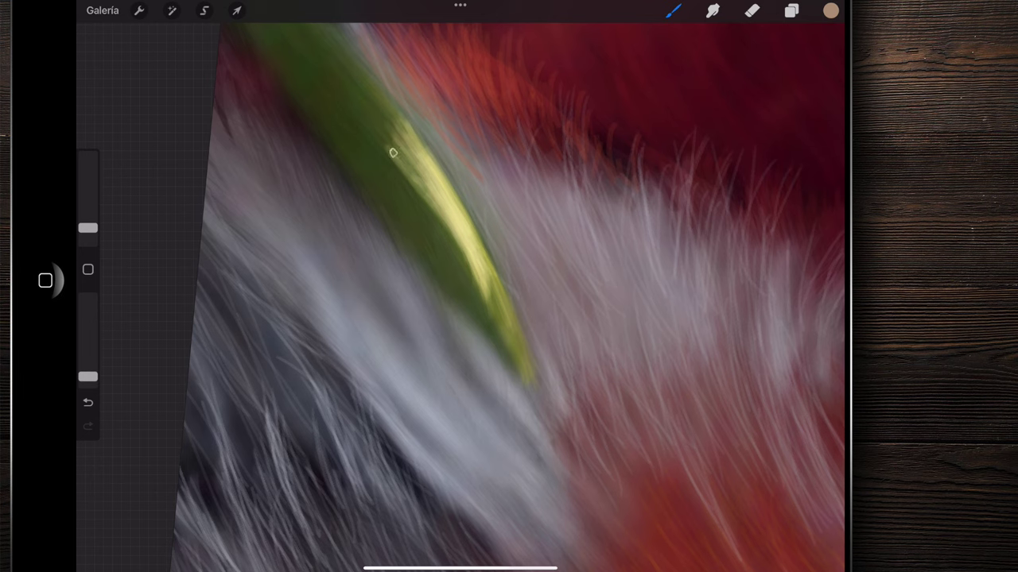
- Blend the leaf highlight along its length with stronger smudging
click(713, 11)
drag(87, 377, 87, 349)
drag(415, 191, 438, 248)
drag(398, 151, 455, 266)
drag(493, 350, 473, 288)
drag(496, 374, 453, 254)
drag(461, 318, 400, 186)
click(472, 337)
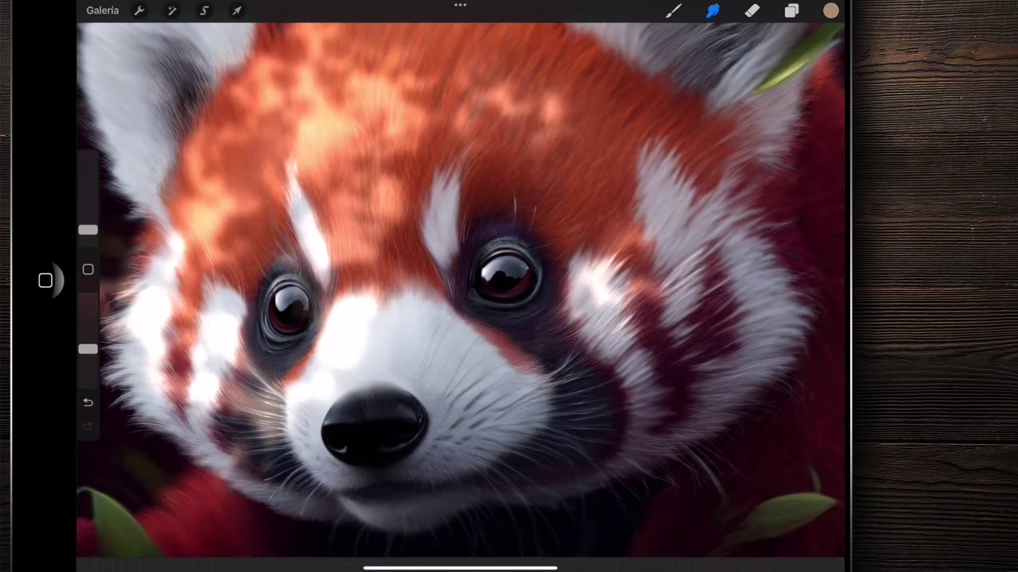
- Add a new layer, Capa 6, for the eye reflection
scroll(636, 159, up, 5)
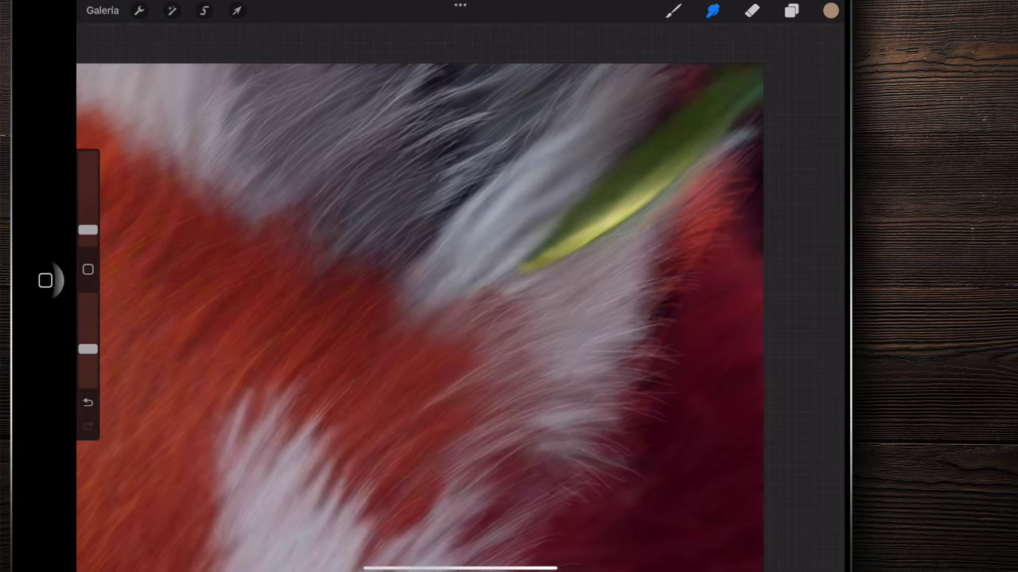
scroll(421, 318, down, 5)
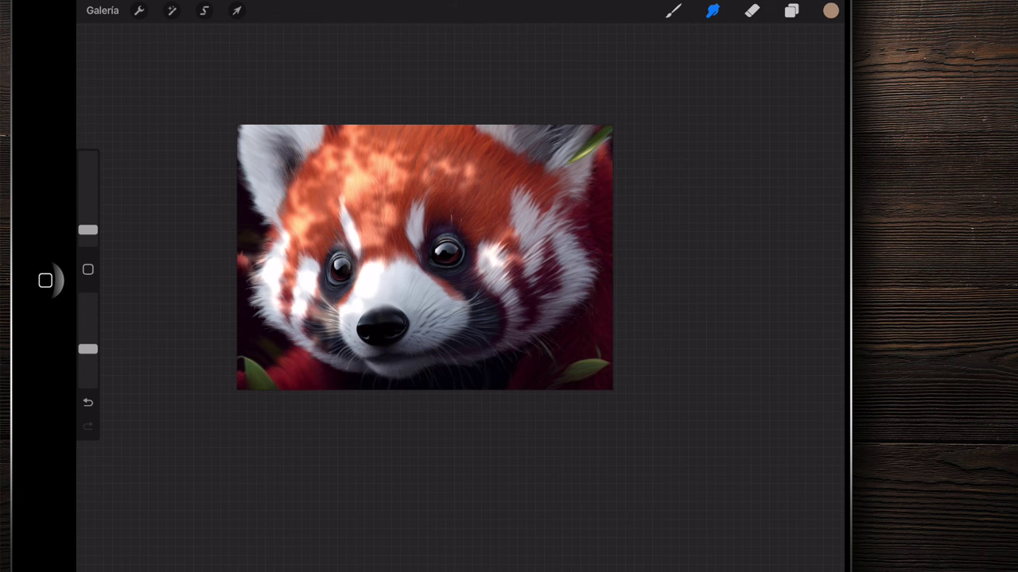
scroll(501, 286, up, 5)
scroll(477, 279, down, 2)
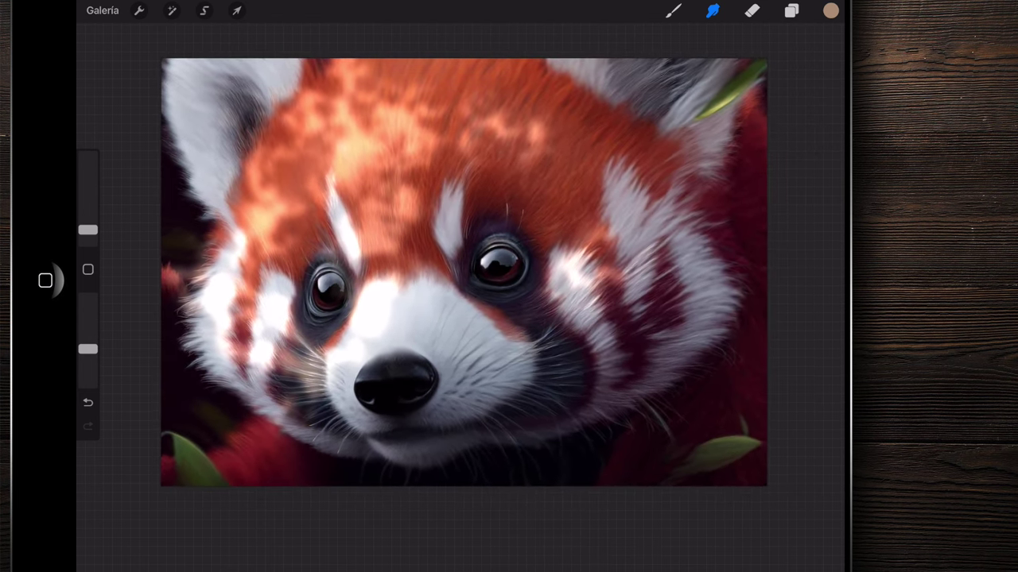
click(791, 11)
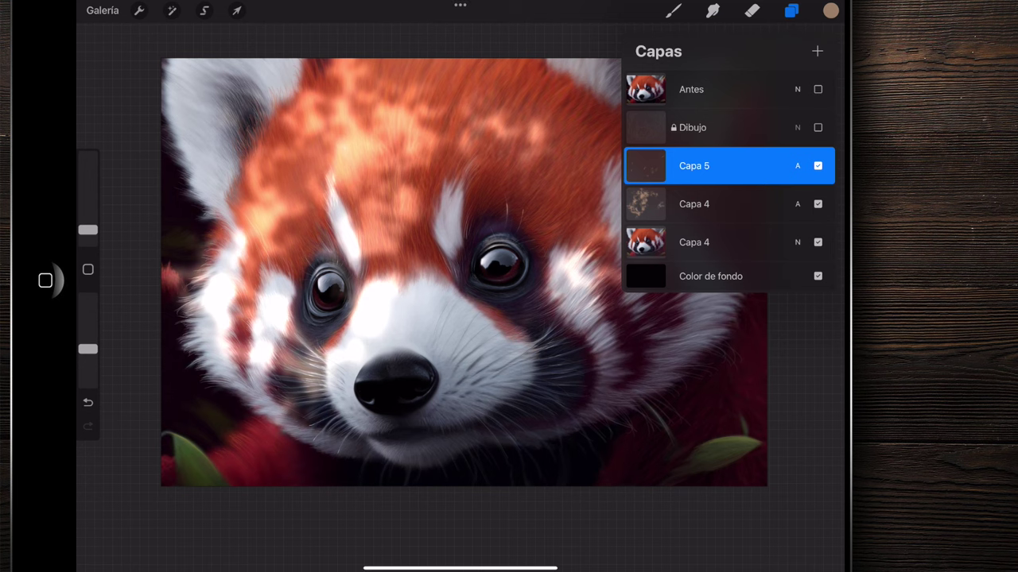
click(817, 51)
click(791, 10)
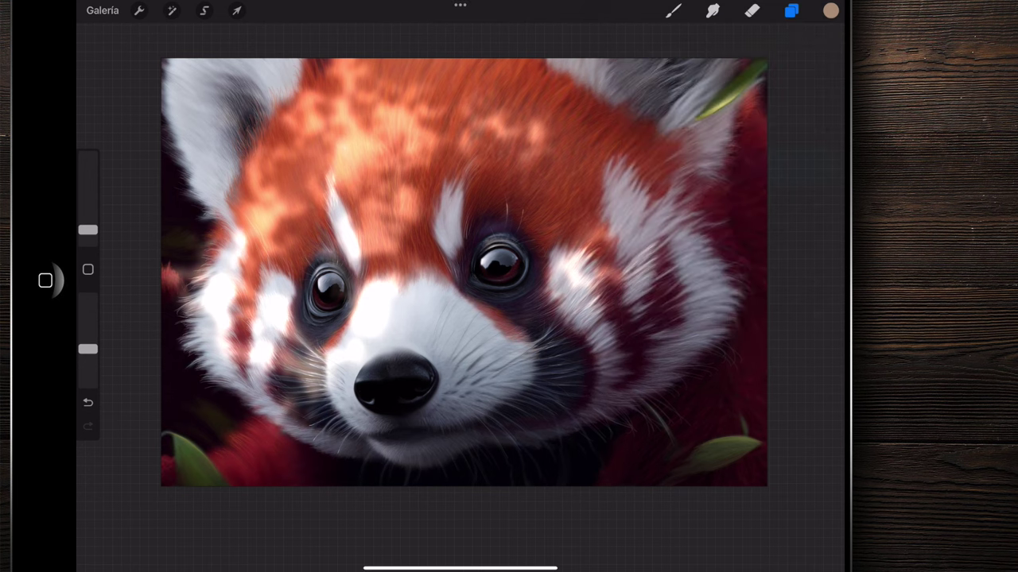
click(712, 10)
- Sample the yellow from the leaf highlight as the painting colour
scroll(477, 287, up, 5)
scroll(461, 294, up, 3)
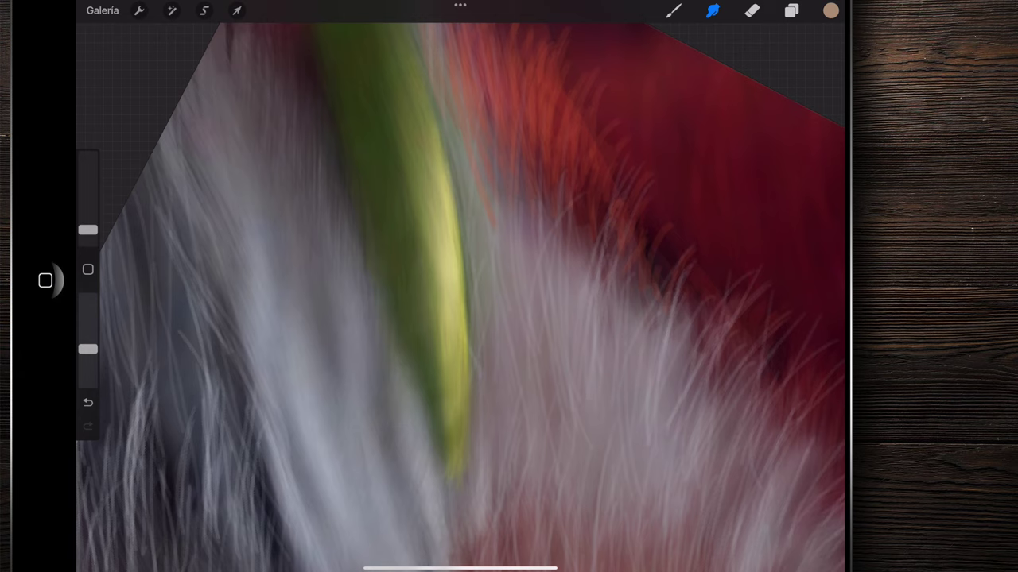
click(454, 307)
click(673, 10)
click(831, 10)
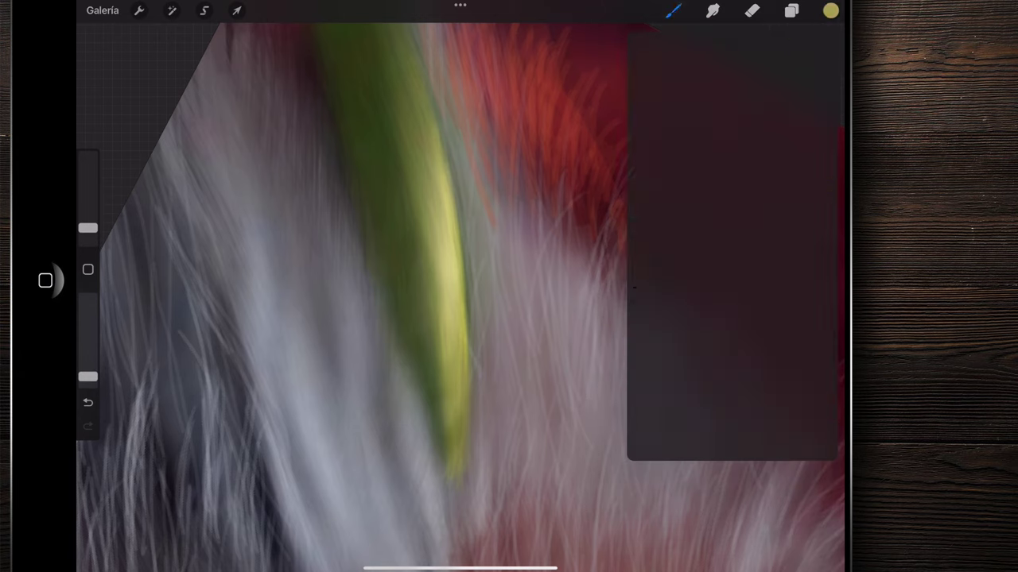
- Shift the sampled colour's hue and saturation toward a brighter yellow-green
drag(693, 254, 698, 254)
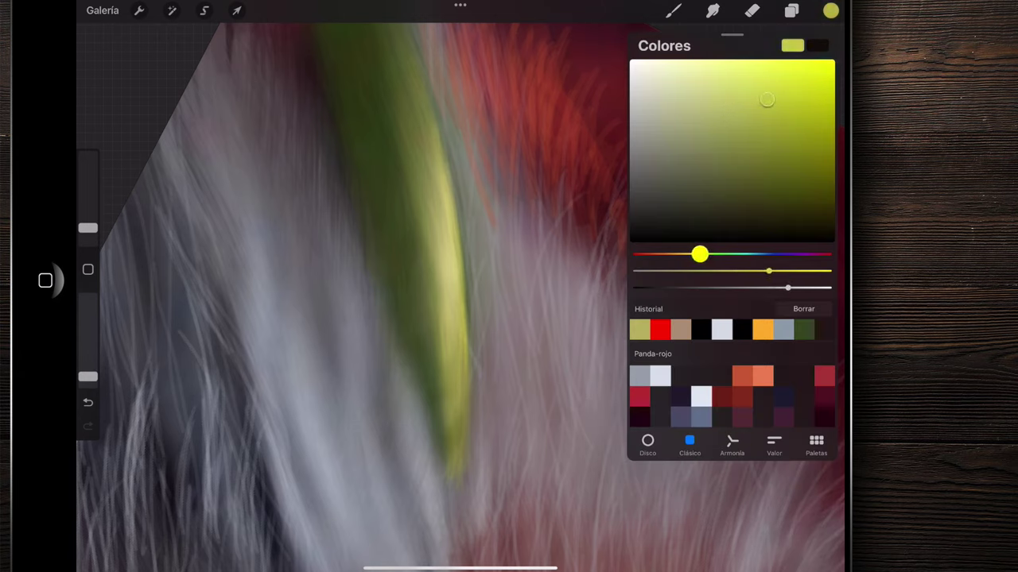
drag(779, 84, 801, 72)
drag(698, 255, 706, 254)
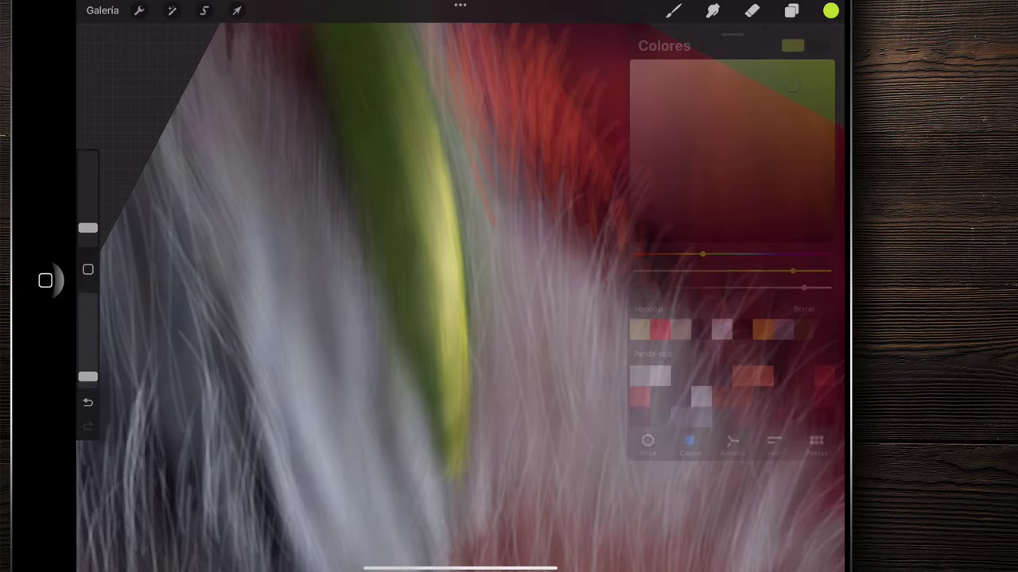
scroll(460, 298, down, 5)
scroll(402, 286, up, 5)
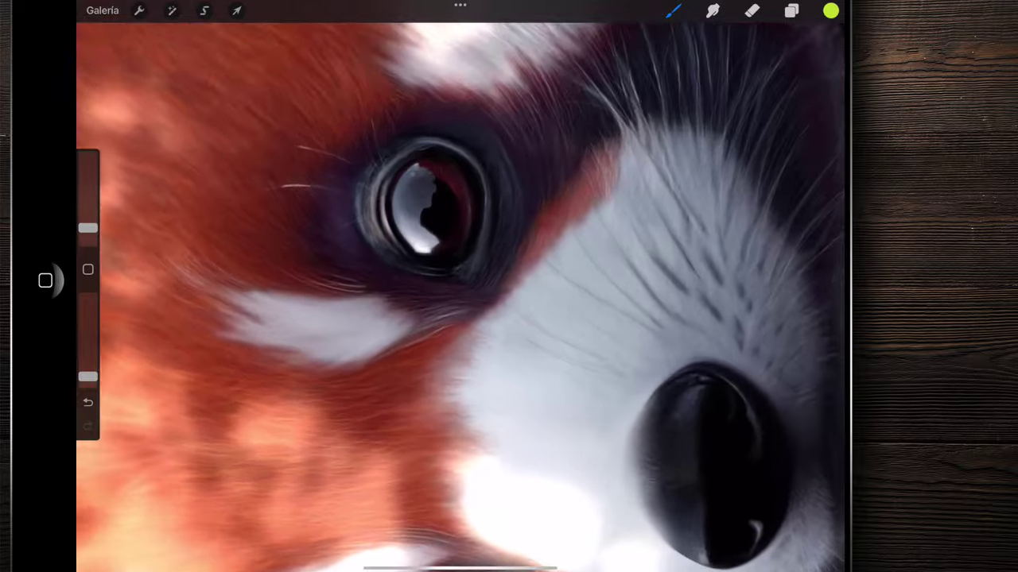
scroll(419, 205, up, 5)
scroll(409, 193, up, 5)
scroll(342, 183, up, 5)
scroll(341, 239, up, 3)
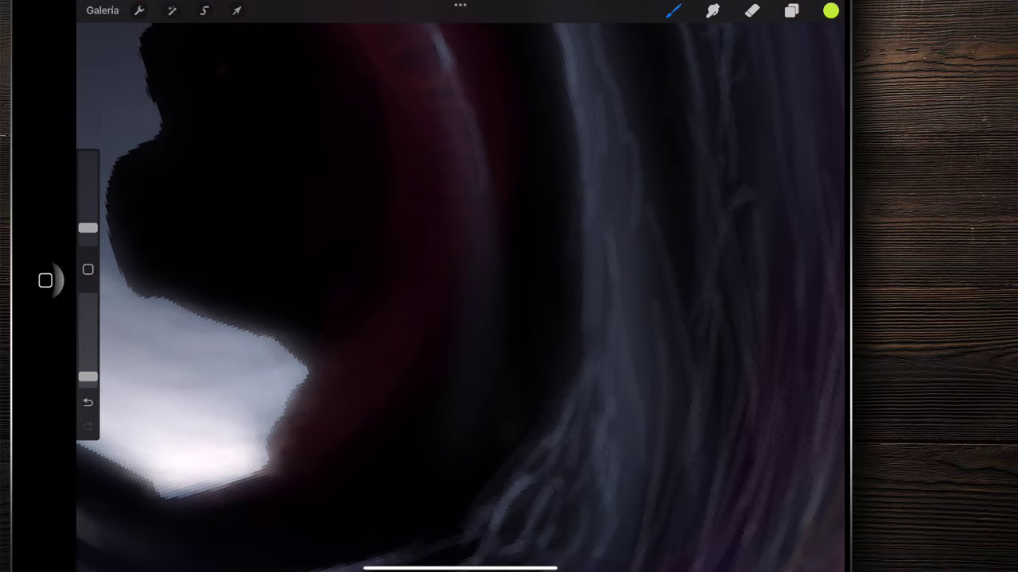
- Paint a yellow-green reflection along the iris, extending it up and down
mouse_move(453, 365)
mouse_down()
mouse_move(446, 314)
mouse_move(461, 298)
mouse_move(441, 382)
mouse_up()
mouse_move(446, 310)
mouse_down()
mouse_move(425, 374)
mouse_move(465, 294)
mouse_up()
drag(469, 350, 477, 262)
drag(465, 374, 469, 287)
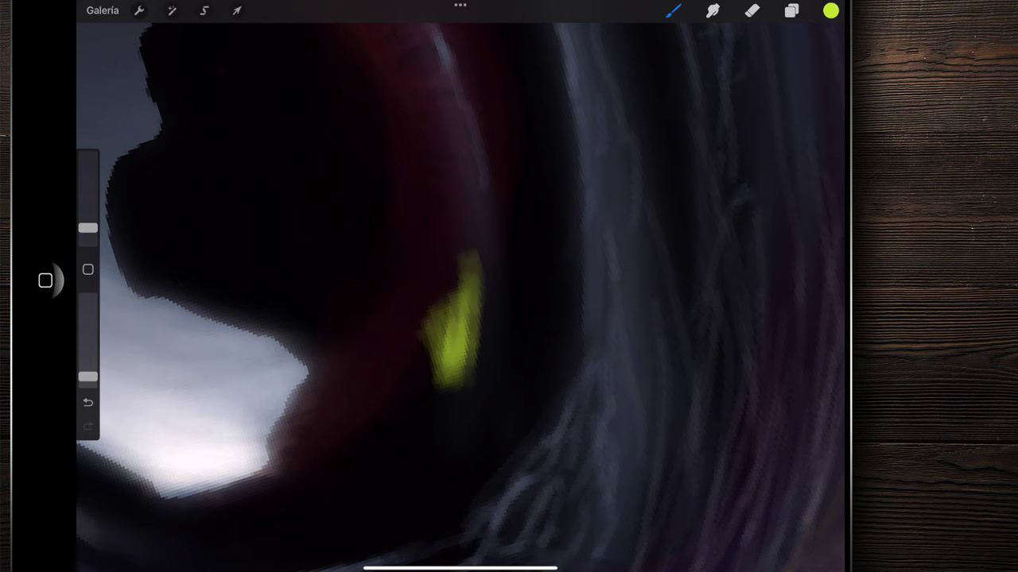
scroll(459, 334, down, 2)
drag(449, 376, 426, 373)
drag(437, 318, 456, 263)
mouse_move(461, 302)
mouse_down()
mouse_move(458, 239)
mouse_move(477, 255)
mouse_move(477, 199)
mouse_up()
drag(420, 314, 421, 274)
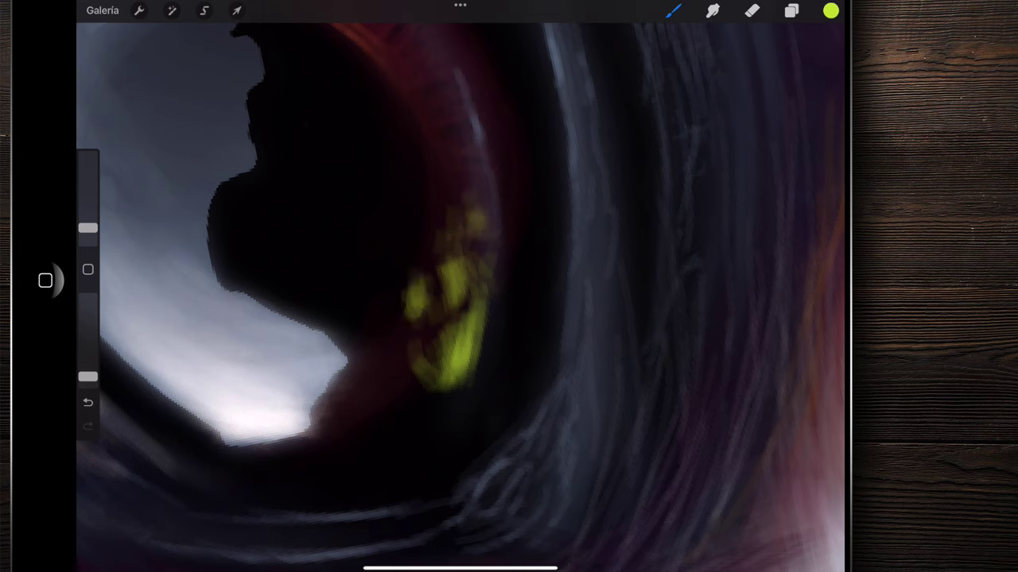
drag(417, 389, 413, 350)
drag(445, 433, 453, 410)
- Add strokes above the reflection, then smudge the reflection strokes smooth
drag(420, 275, 481, 187)
drag(485, 231, 457, 159)
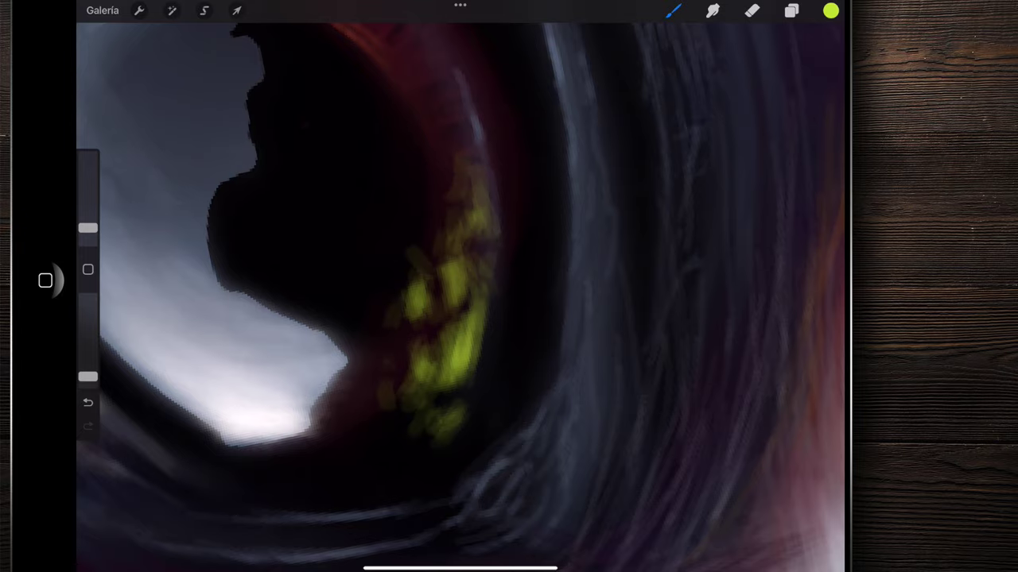
drag(87, 377, 88, 349)
click(712, 10)
drag(463, 230, 449, 262)
drag(421, 334, 397, 369)
scroll(461, 286, down, 5)
scroll(461, 286, down, 5)
- Brighten and widen the reflection along its arc and add a second stroke along the iris edge
click(673, 9)
scroll(334, 314, up, 3)
scroll(334, 314, up, 3)
scroll(334, 314, up, 2)
mouse_move(389, 230)
mouse_down()
mouse_move(425, 326)
mouse_move(421, 318)
mouse_up()
mouse_move(373, 205)
mouse_down()
mouse_move(419, 302)
mouse_move(421, 362)
mouse_up()
mouse_move(389, 247)
mouse_down()
mouse_move(419, 350)
mouse_move(390, 277)
mouse_move(394, 298)
mouse_up()
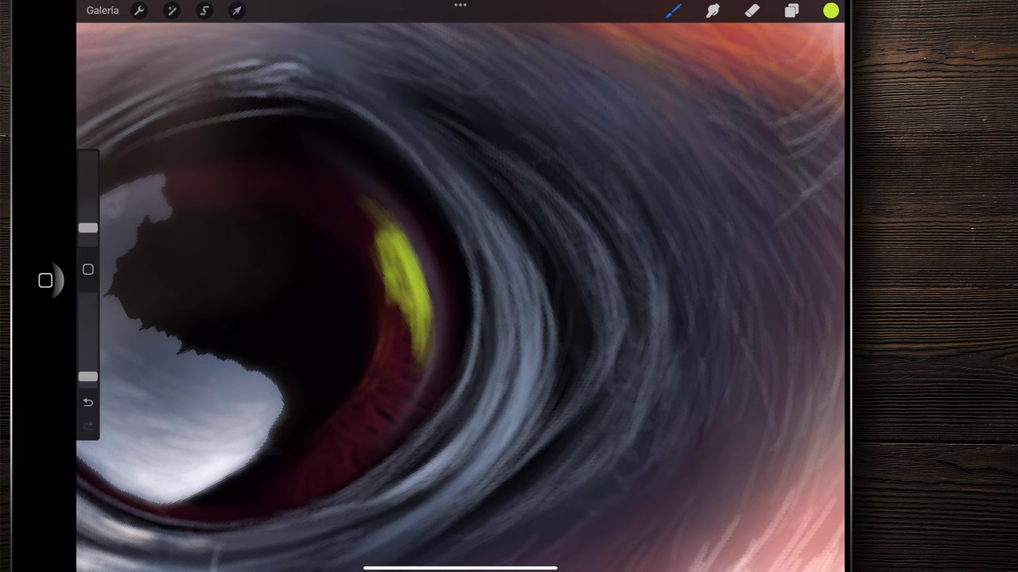
drag(386, 226, 338, 180)
drag(373, 263, 334, 179)
drag(370, 307, 350, 266)
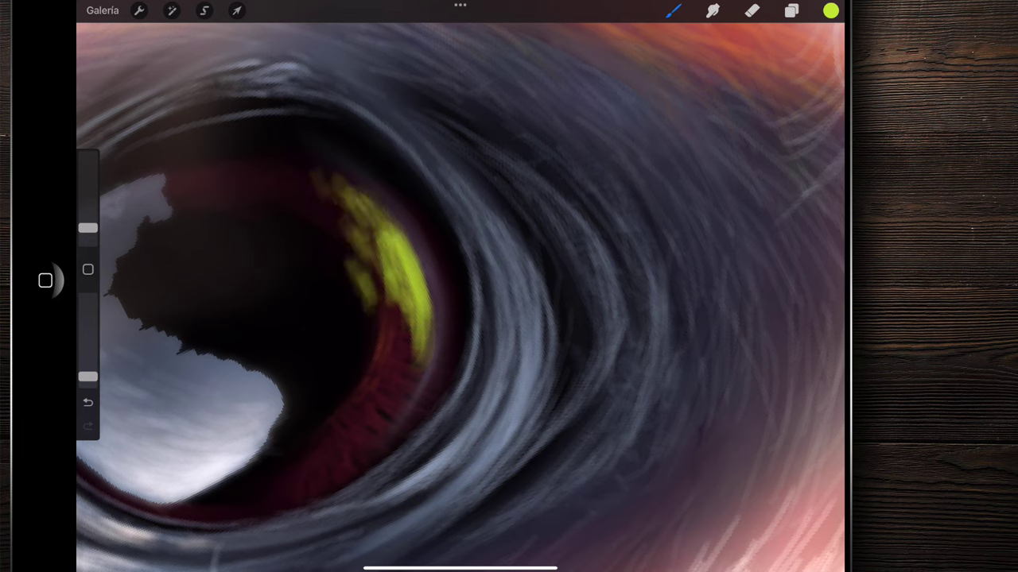
drag(429, 227, 450, 283)
drag(417, 202, 460, 318)
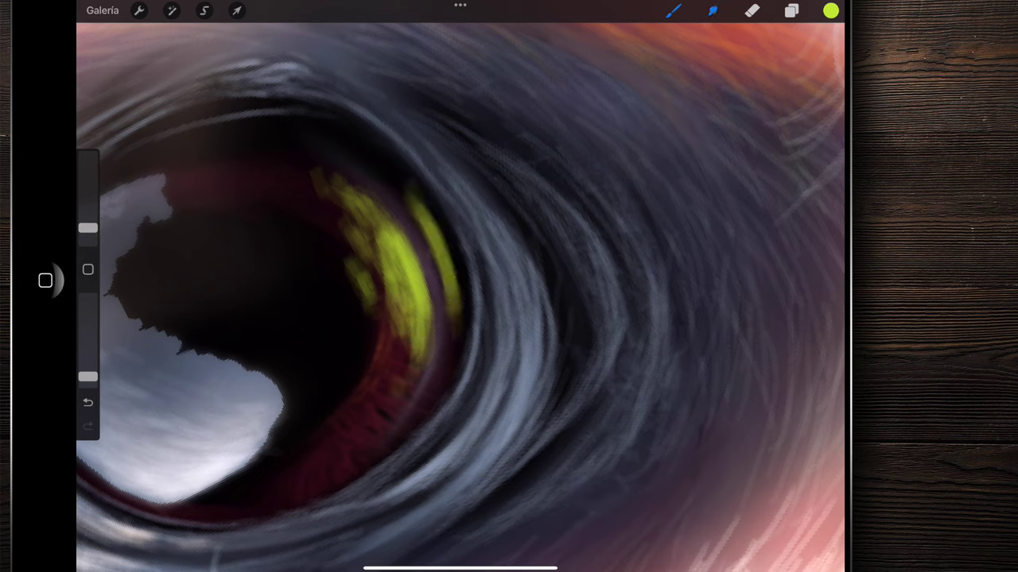
- Smudge the reflection's upper part, right stroke and lower edge to soften it
click(712, 10)
drag(87, 377, 87, 349)
drag(374, 239, 318, 167)
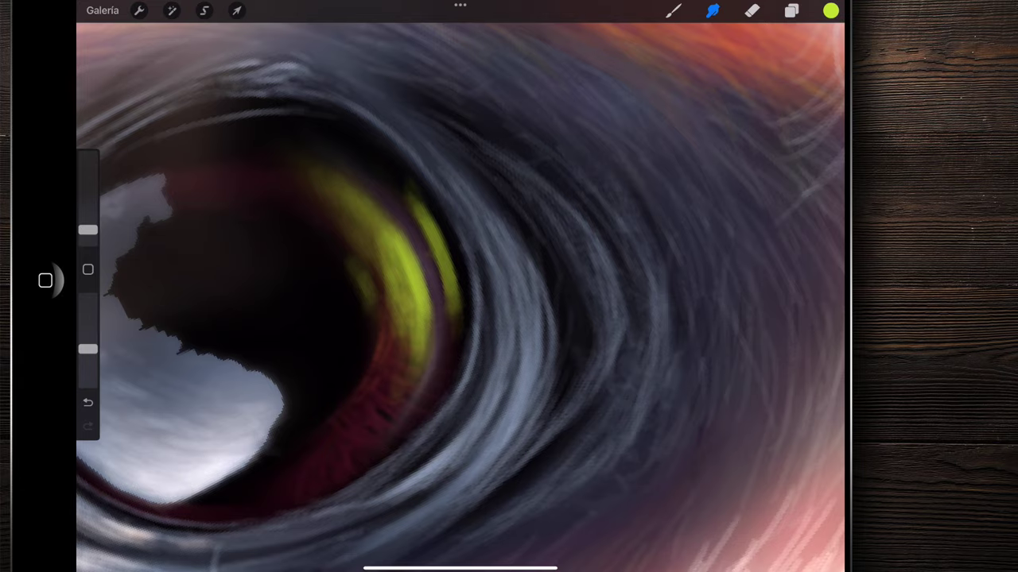
drag(425, 205, 454, 374)
drag(345, 196, 334, 268)
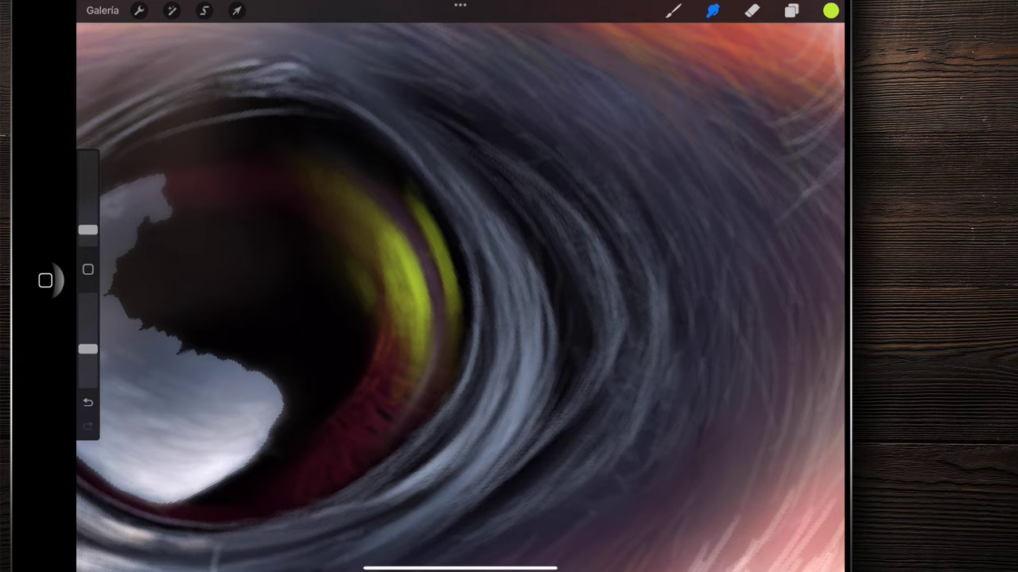
scroll(461, 286, down, 5)
scroll(461, 286, down, 3)
- Lower the brush opacity and paint green reflection strokes on the left eye's iris
drag(88, 349, 87, 377)
click(672, 11)
scroll(488, 272, up, 10)
scroll(481, 239, up, 5)
scroll(481, 238, up, 5)
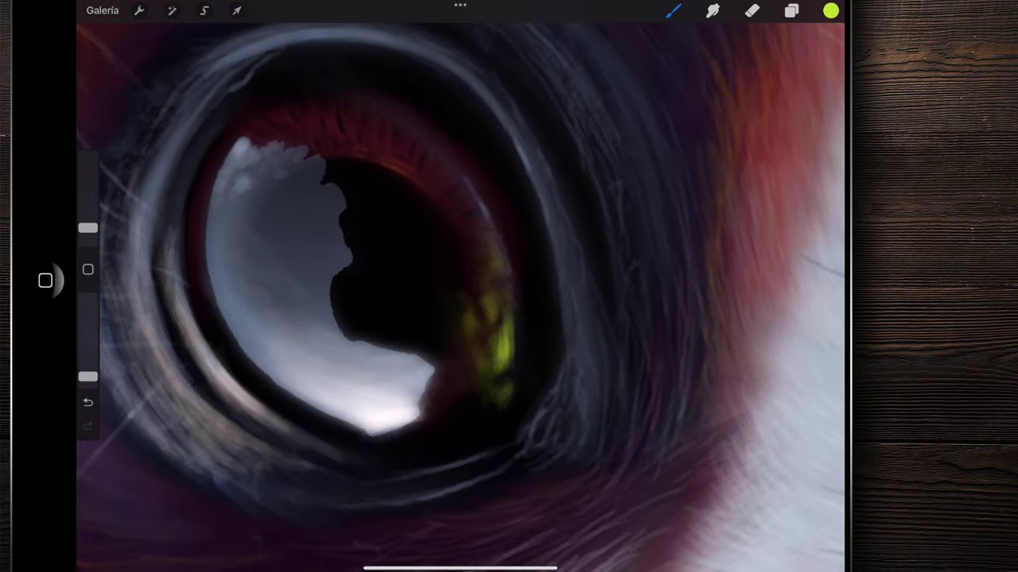
drag(501, 238, 505, 350)
drag(503, 262, 505, 318)
drag(493, 199, 495, 334)
mouse_move(480, 179)
mouse_down()
mouse_move(490, 315)
mouse_move(472, 307)
mouse_move(488, 302)
mouse_move(478, 224)
mouse_move(525, 311)
mouse_up()
- Add more green along the iris edge, extending the reflection up-left
drag(508, 159, 529, 252)
mouse_move(521, 199)
mouse_down()
mouse_move(532, 315)
mouse_move(541, 314)
mouse_move(517, 210)
mouse_up()
drag(493, 286, 455, 183)
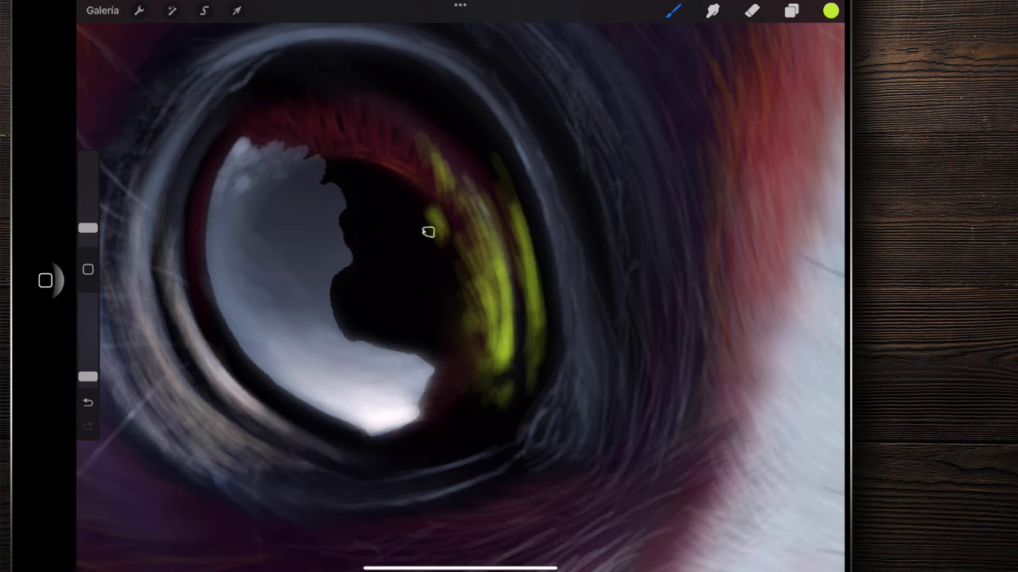
drag(449, 302, 418, 234)
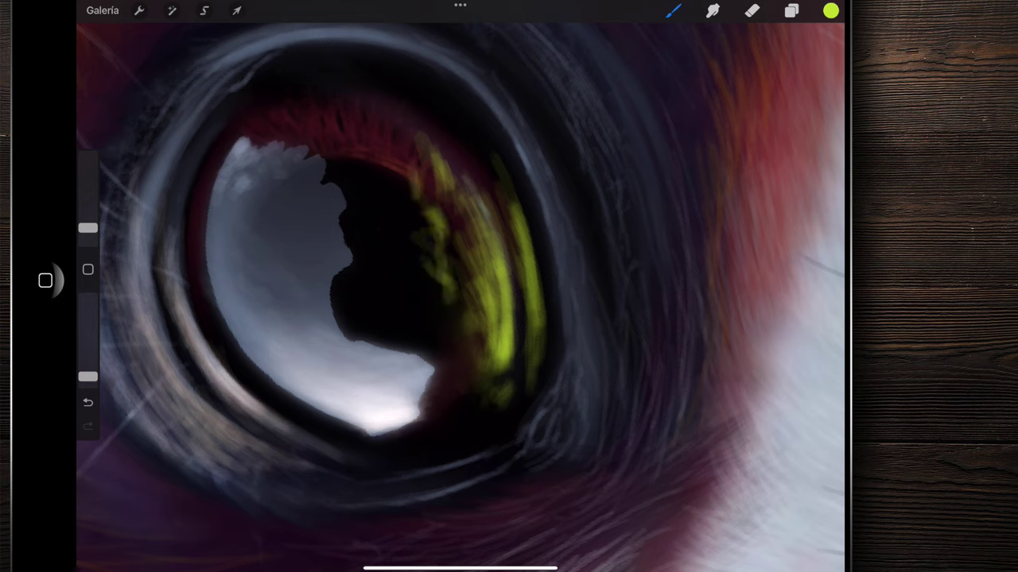
- Smudge the green iris streaks along the eye's curve to blend them
click(712, 10)
drag(495, 397, 442, 219)
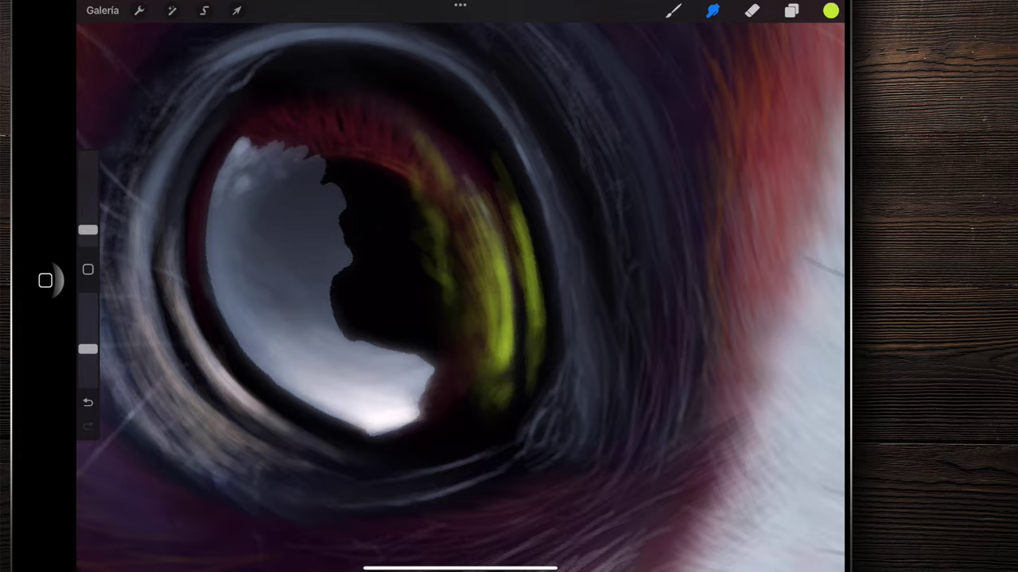
drag(501, 366, 454, 155)
drag(493, 294, 445, 135)
drag(525, 422, 529, 218)
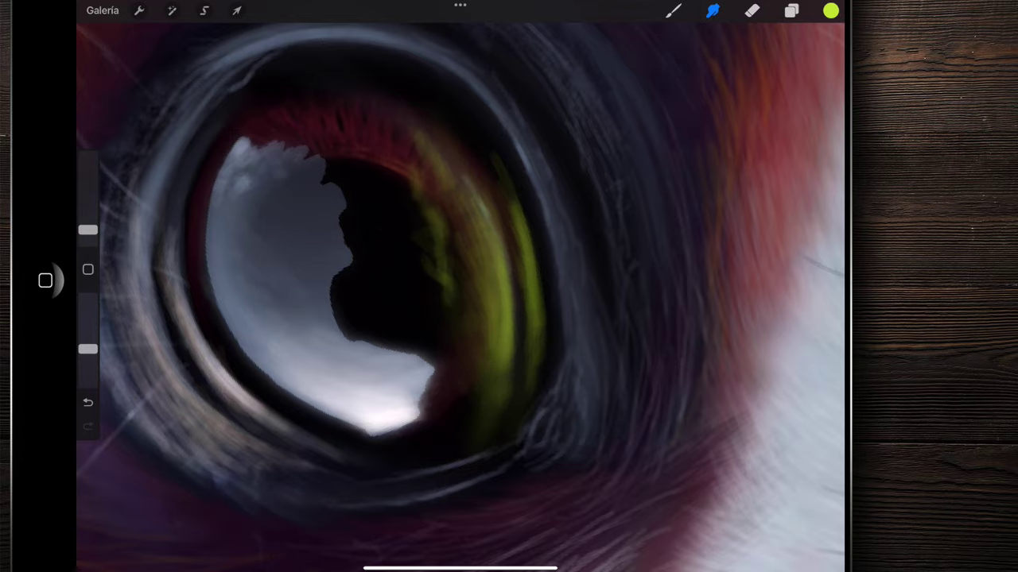
scroll(459, 294, down, 10)
scroll(459, 294, down, 10)
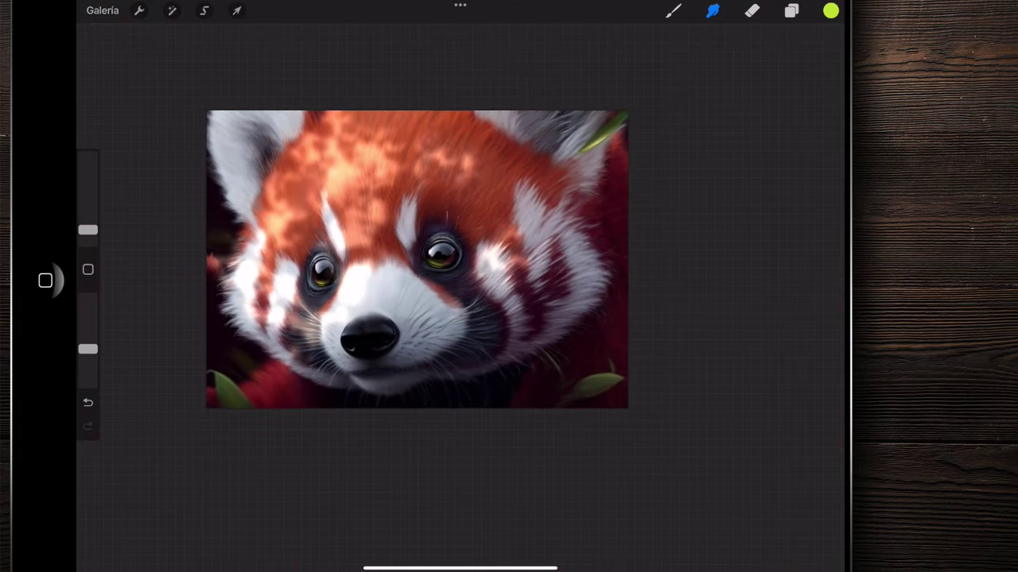
- Paint a yellow-green reflected-light rim on the nose edge and blend it softly
click(673, 11)
scroll(362, 325, up, 10)
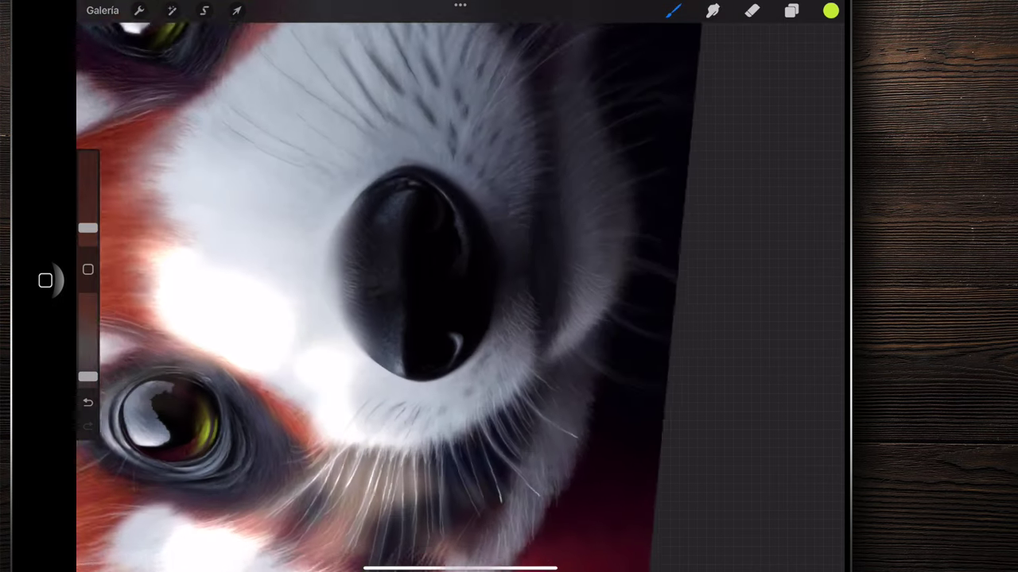
scroll(362, 326, up, 3)
drag(87, 228, 88, 220)
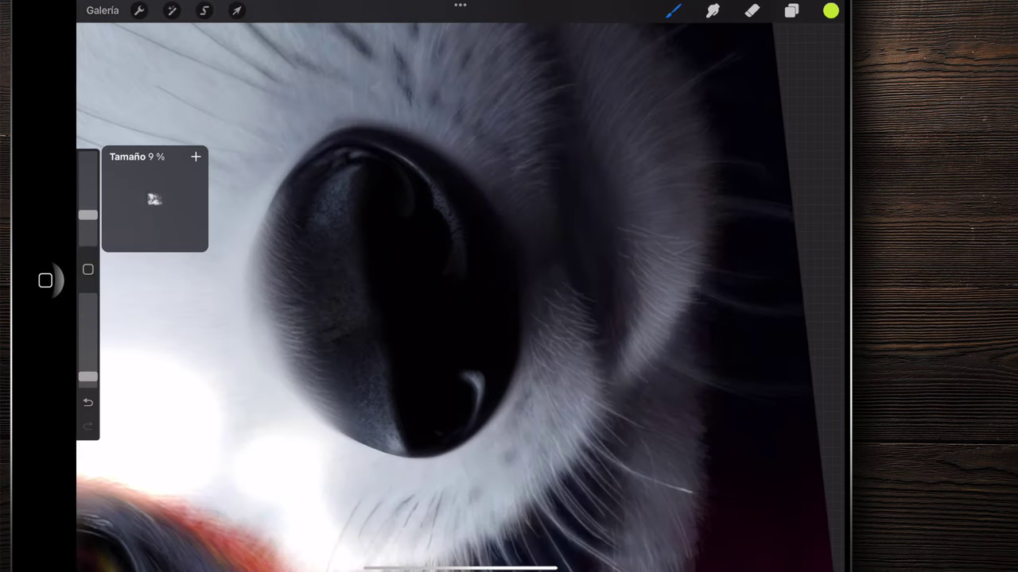
mouse_move(509, 298)
mouse_down()
mouse_move(481, 209)
mouse_move(517, 349)
mouse_up()
click(713, 11)
drag(483, 230, 493, 267)
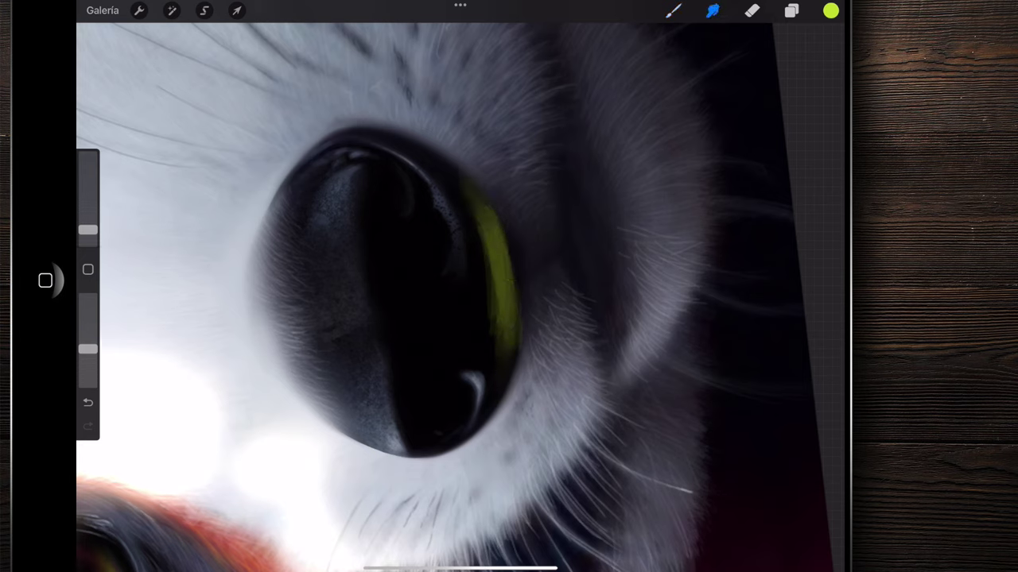
drag(488, 216, 503, 353)
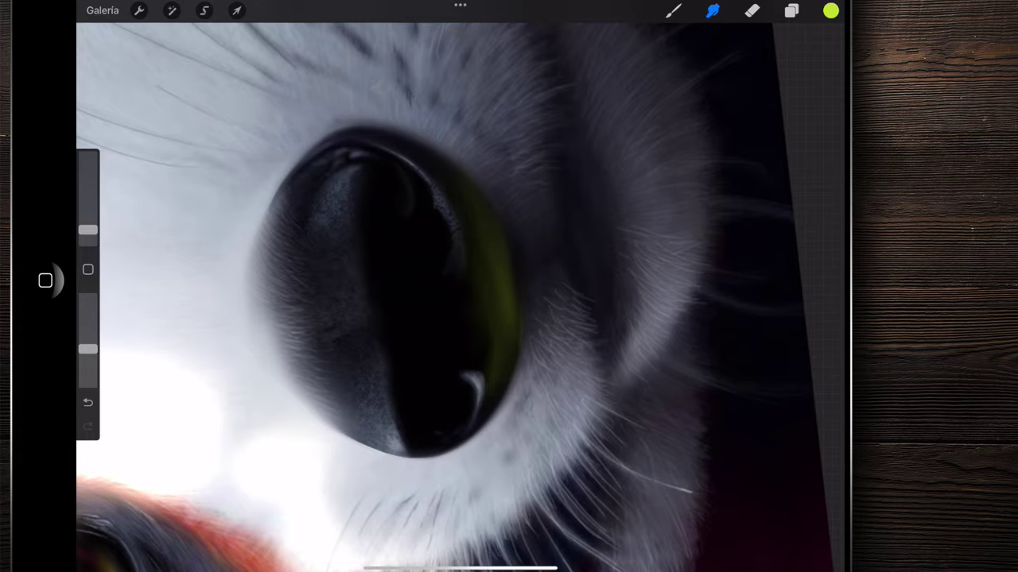
- Zoom into the left eye and shrink the brush to 1% for fine detail
scroll(389, 294, down, 5)
scroll(397, 238, down, 3)
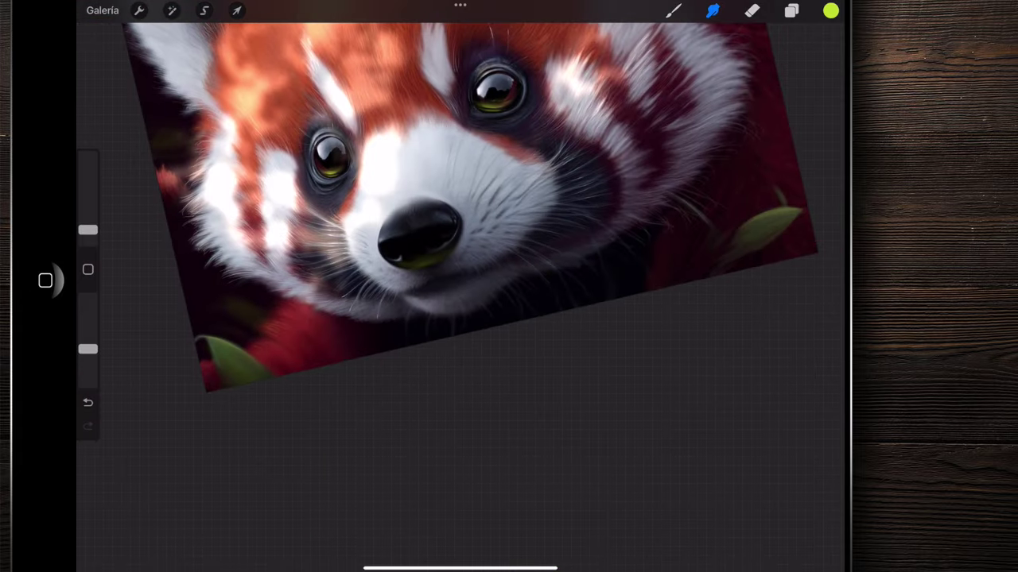
scroll(420, 228, up, 8)
scroll(462, 286, down, 5)
scroll(462, 287, up, 3)
scroll(461, 286, up, 1)
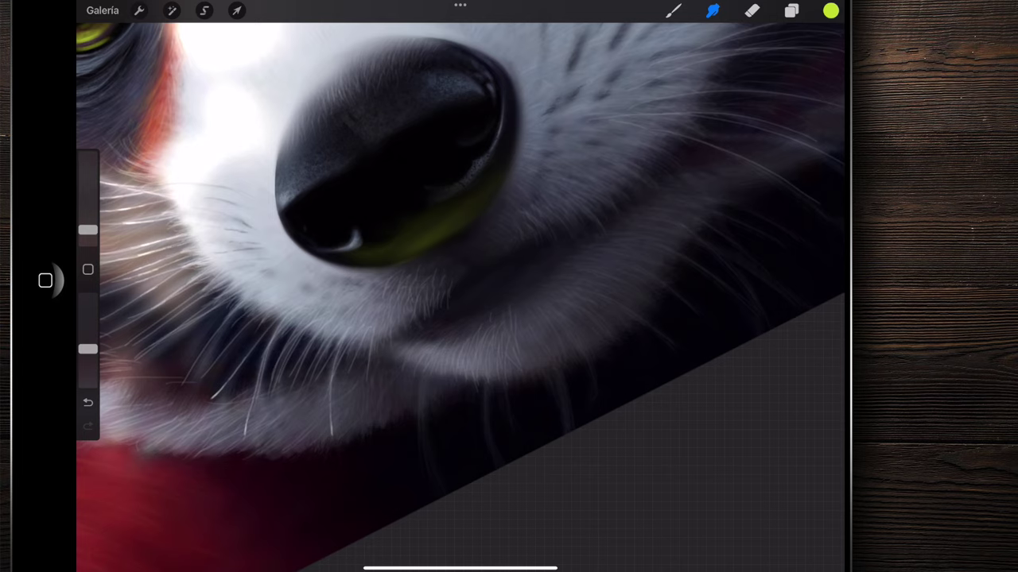
scroll(461, 286, down, 5)
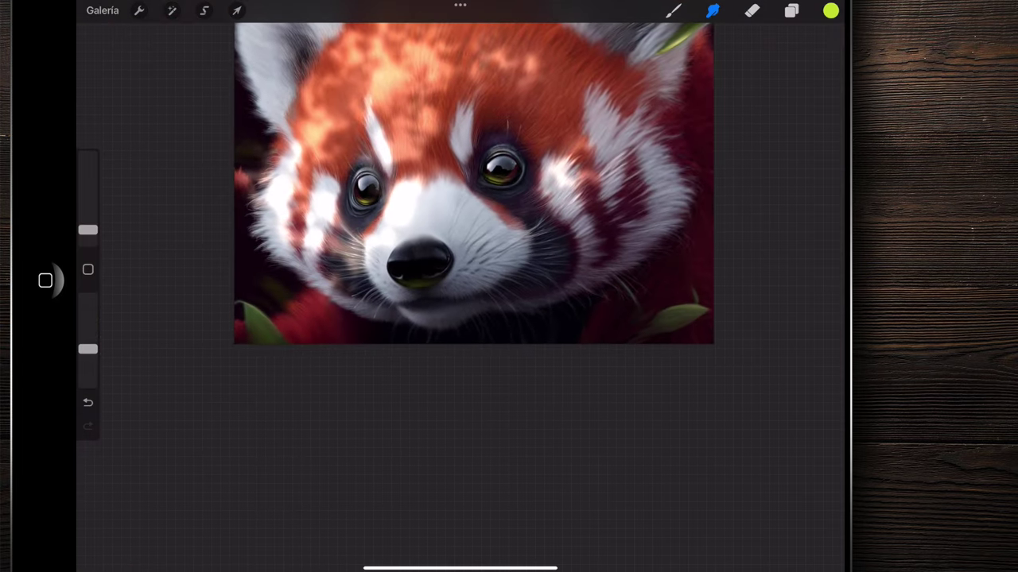
scroll(469, 199, up, 2)
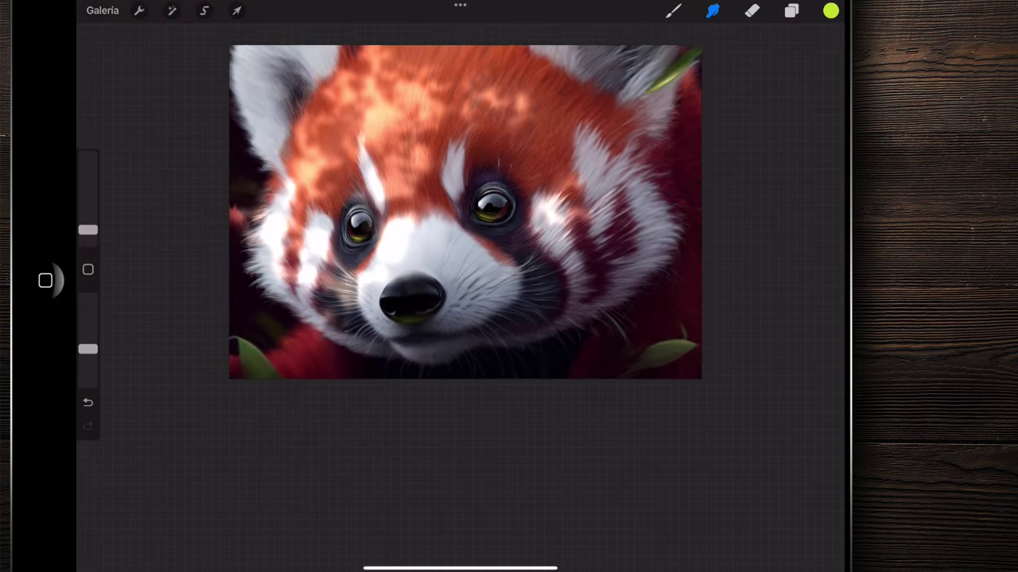
scroll(469, 223, up, 1)
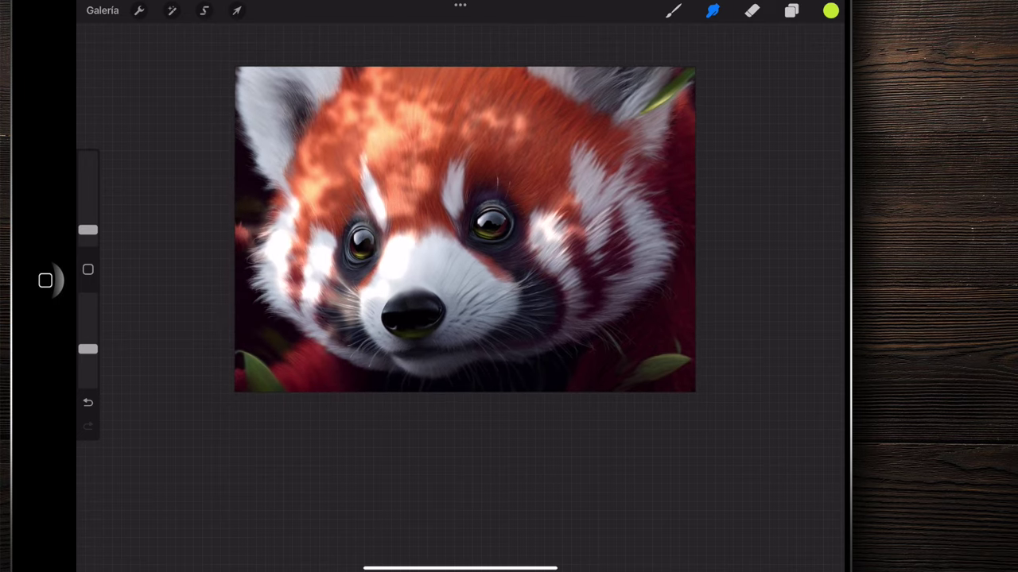
scroll(414, 310, up, 2)
scroll(414, 310, up, 2)
scroll(414, 311, up, 3)
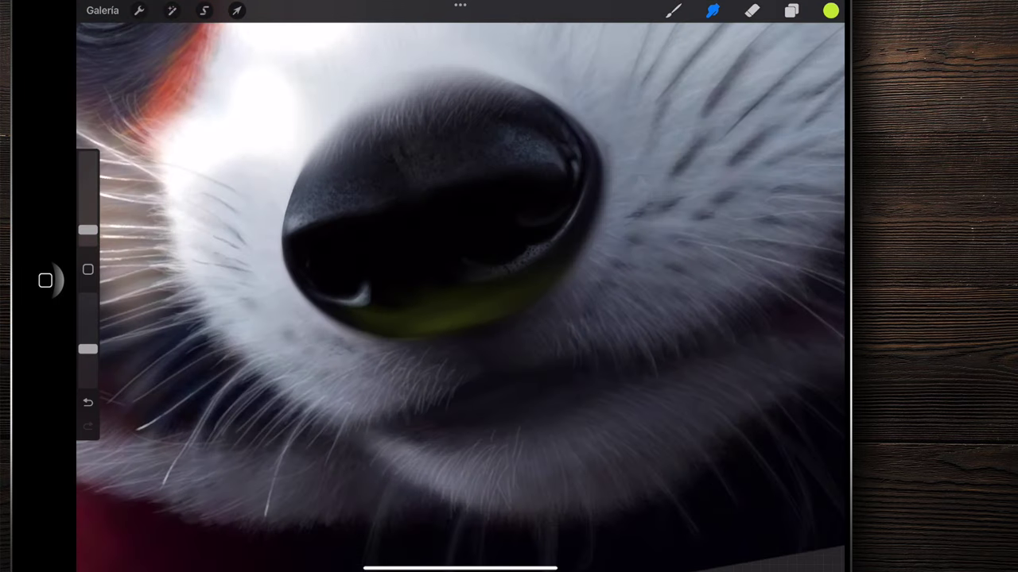
scroll(461, 262, down, 3)
scroll(461, 263, down, 1)
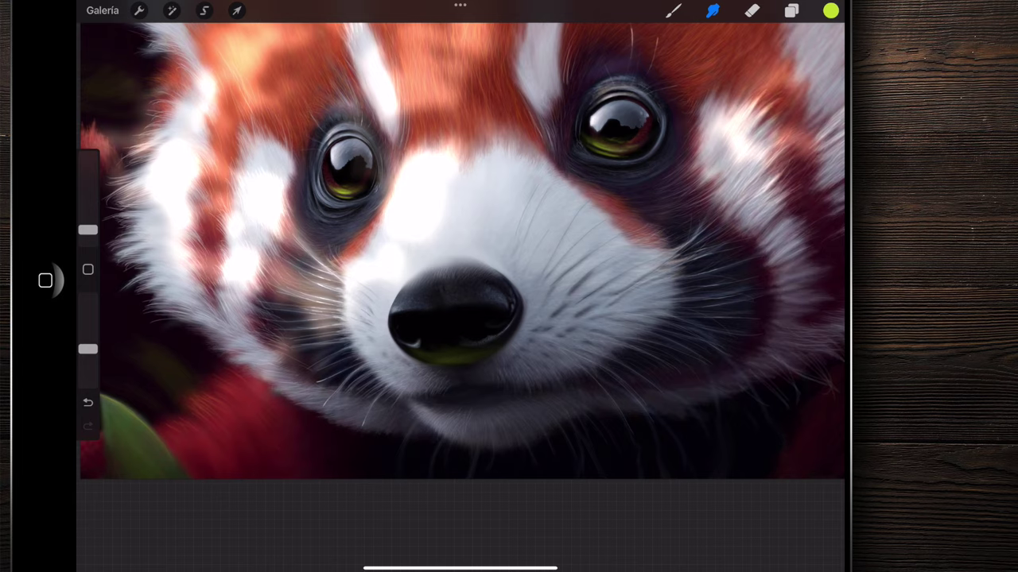
click(673, 10)
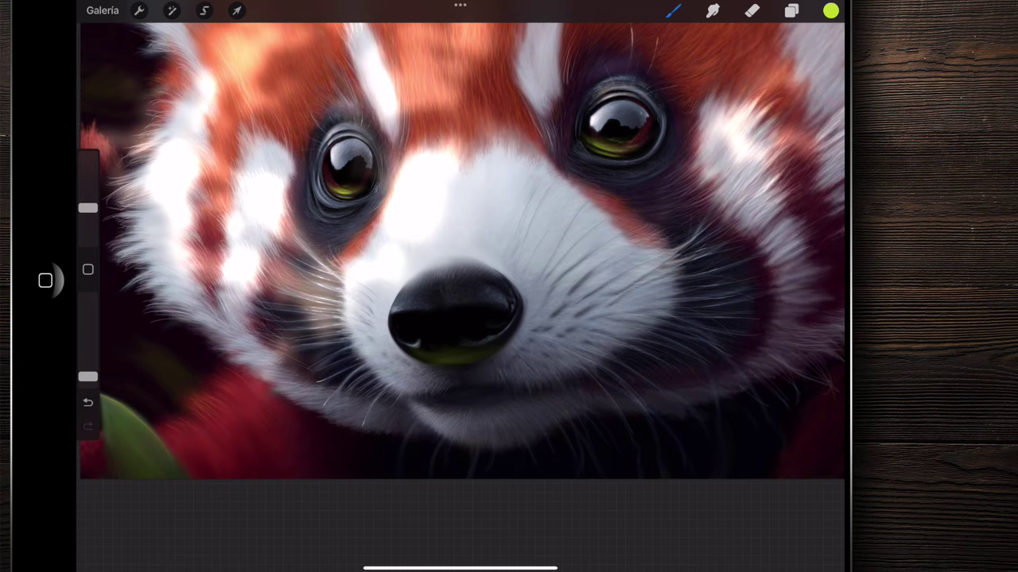
scroll(461, 286, down, 2)
scroll(461, 286, up, 5)
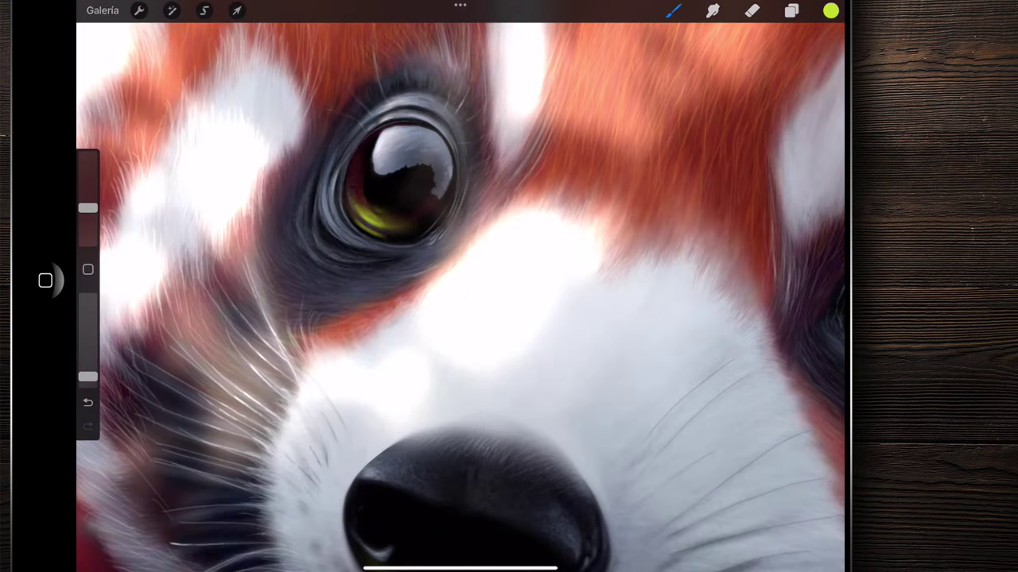
scroll(397, 183, up, 3)
scroll(398, 183, up, 3)
drag(87, 208, 87, 241)
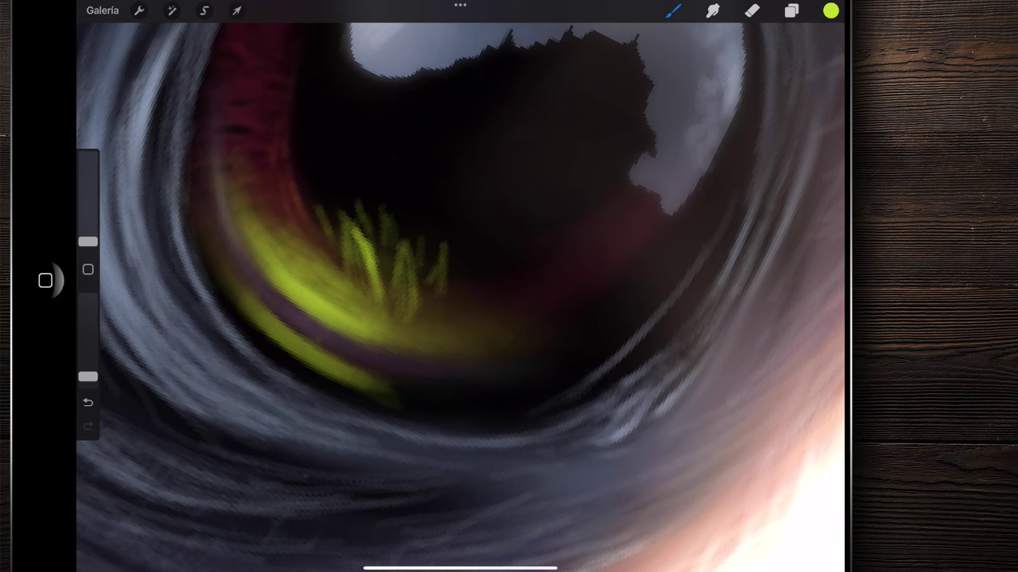
- Zoom in and out around the left eye to inspect the fine green reflection detail
scroll(461, 287, up, 3)
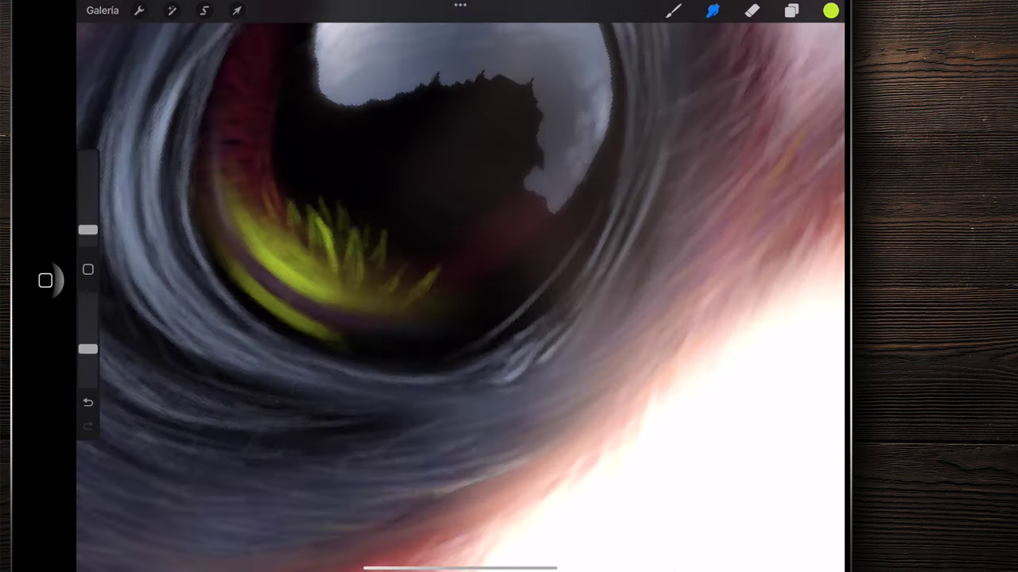
scroll(461, 286, down, 3)
scroll(461, 286, down, 3)
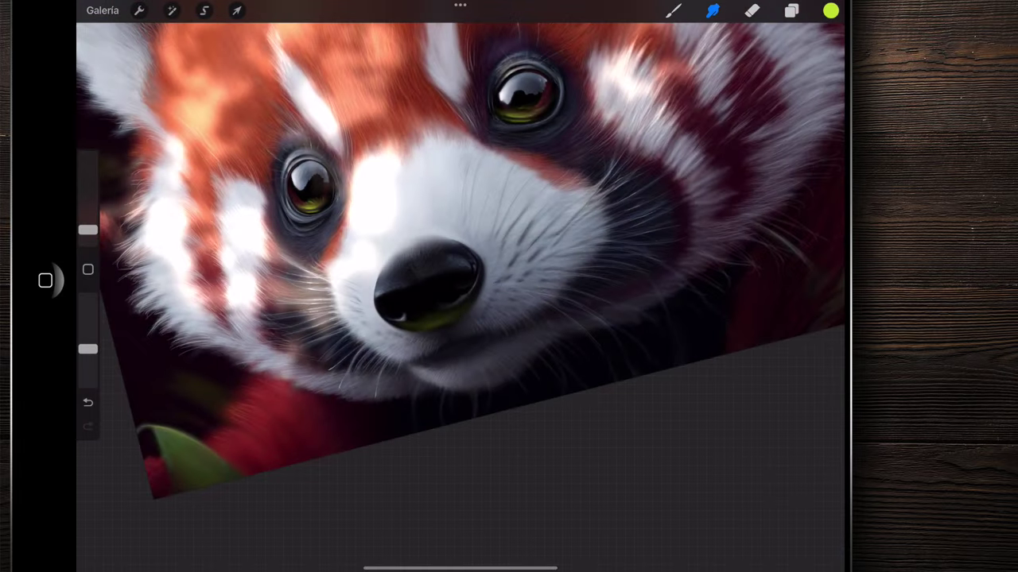
scroll(461, 286, down, 2)
scroll(287, 310, up, 2)
scroll(286, 310, up, 3)
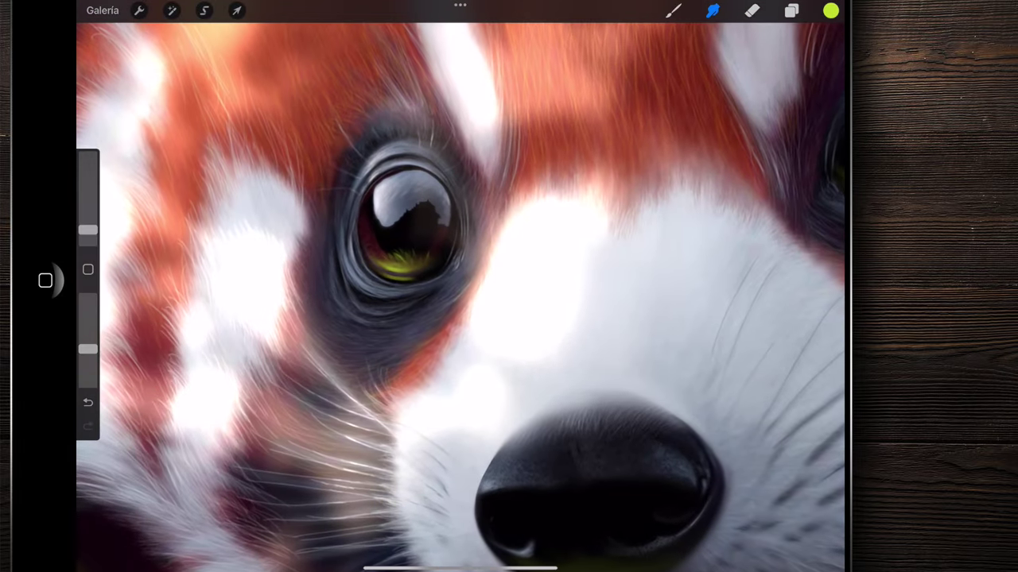
scroll(286, 310, up, 1)
scroll(286, 310, up, 3)
scroll(462, 286, down, 2)
scroll(461, 287, down, 3)
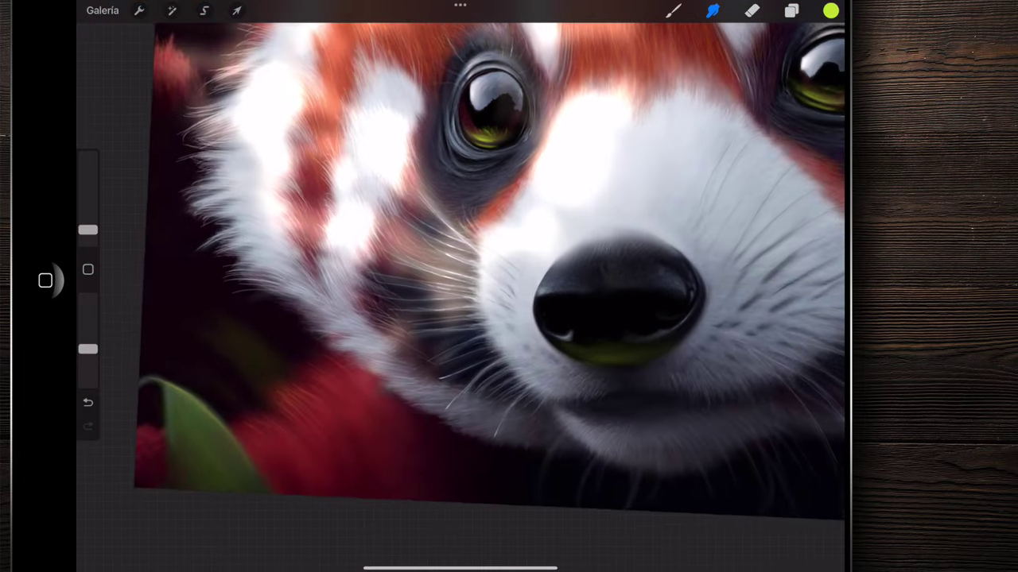
scroll(461, 286, up, 2)
scroll(461, 286, up, 1)
scroll(461, 286, down, 3)
scroll(462, 286, up, 3)
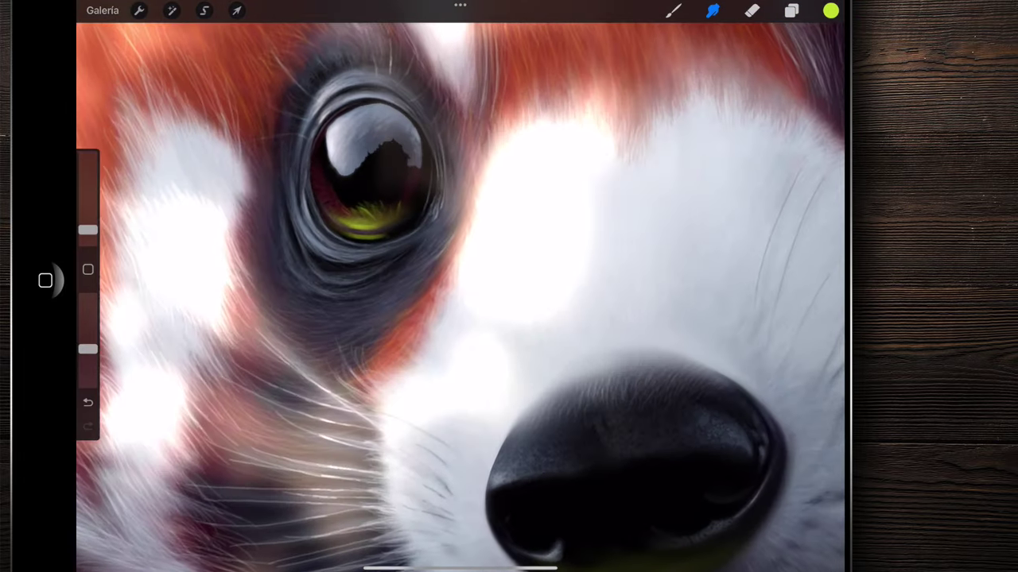
scroll(461, 286, down, 3)
scroll(461, 286, up, 1)
scroll(461, 286, down, 2)
scroll(462, 286, down, 3)
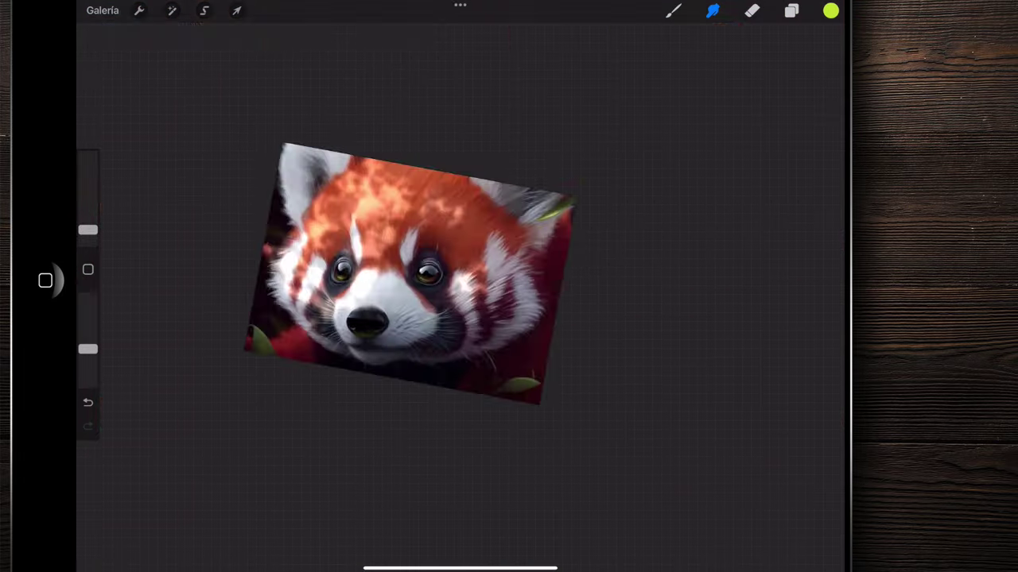
scroll(461, 286, up, 3)
scroll(461, 286, down, 1)
- Select the Antes layer and toggle its visibility on and off to compare with the painting
click(791, 11)
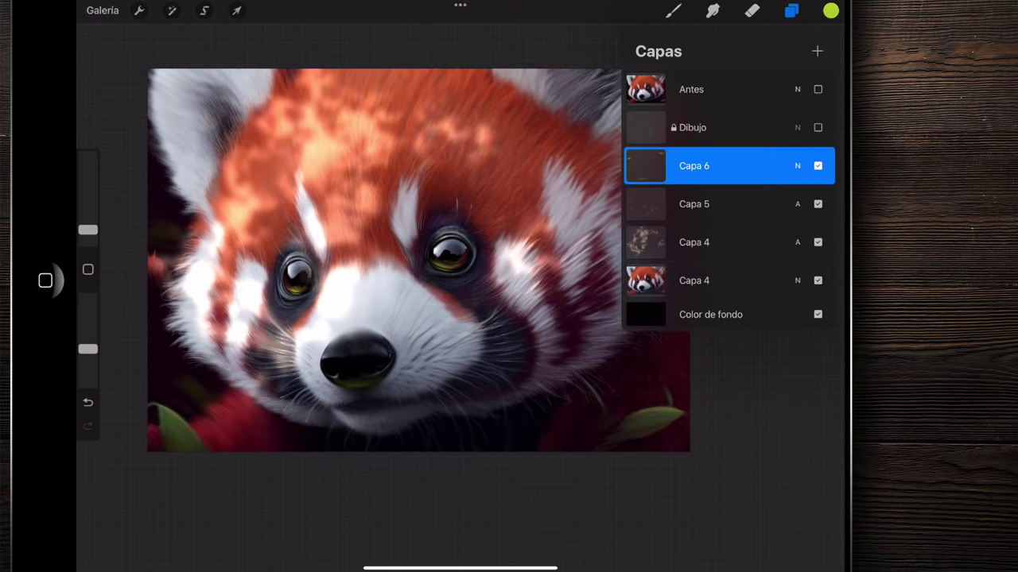
scroll(354, 247, down, 2)
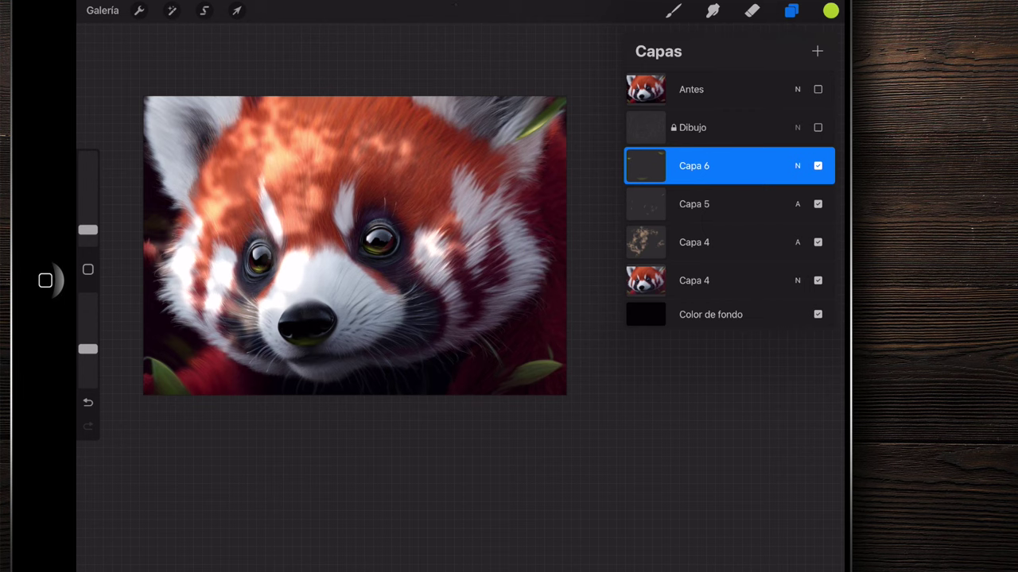
click(716, 89)
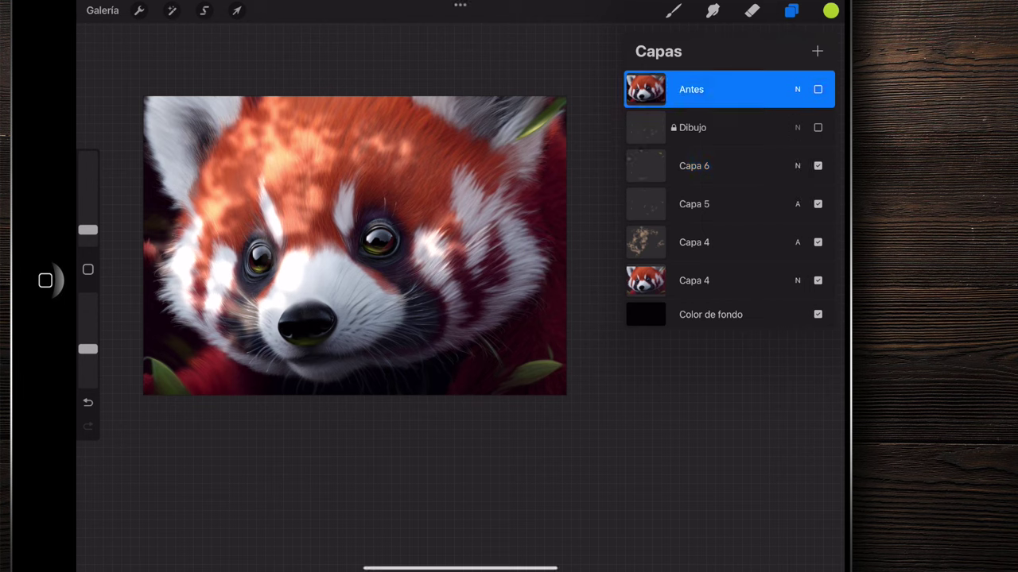
click(817, 89)
scroll(355, 246, up, 5)
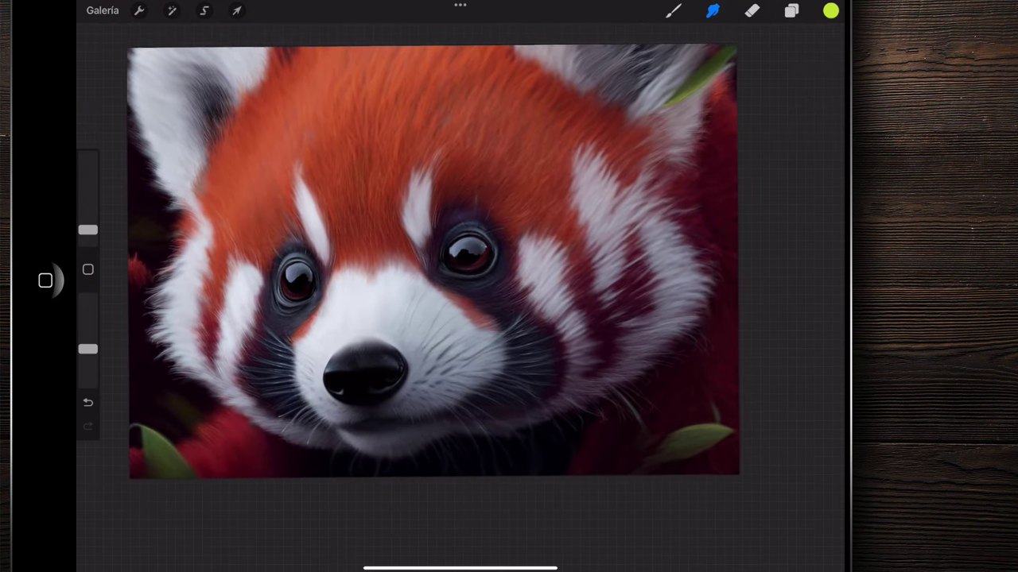
click(791, 11)
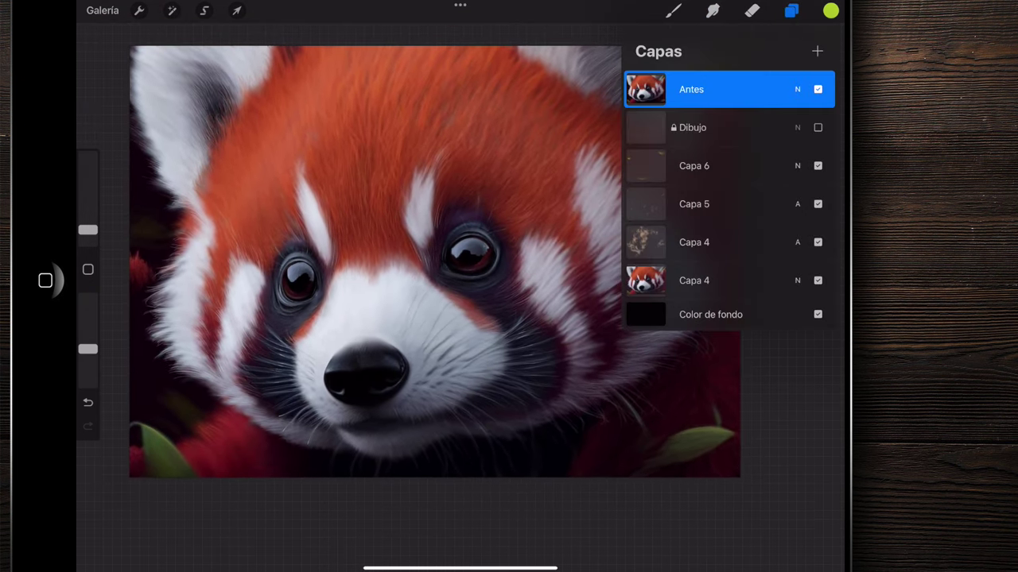
click(691, 89)
click(691, 90)
click(818, 89)
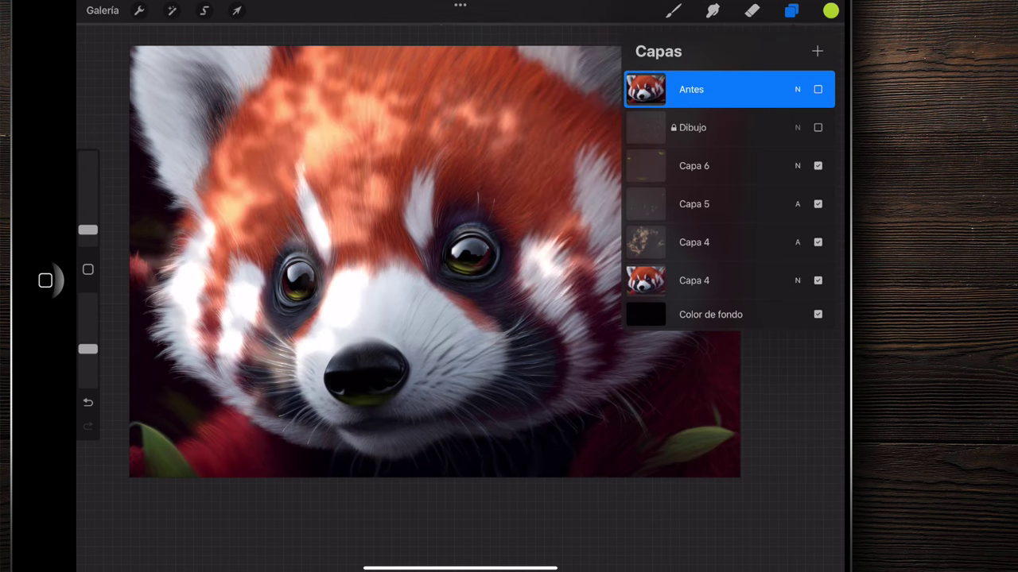
- Compare against the Antes original once more, leaving it hidden
scroll(355, 249, down, 3)
scroll(355, 250, down, 2)
scroll(355, 249, down, 2)
scroll(355, 250, down, 2)
scroll(411, 249, down, 1)
click(817, 89)
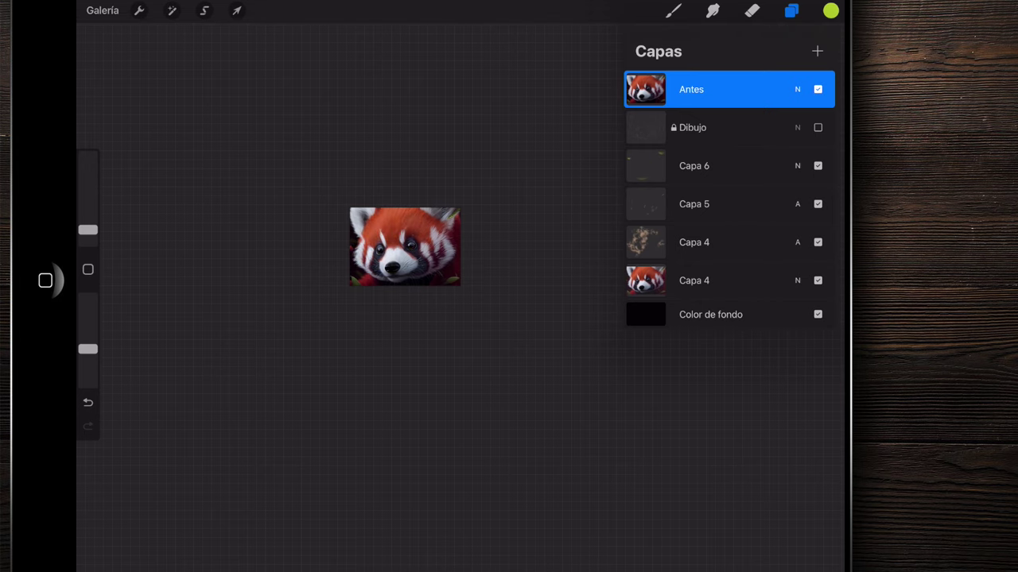
click(817, 89)
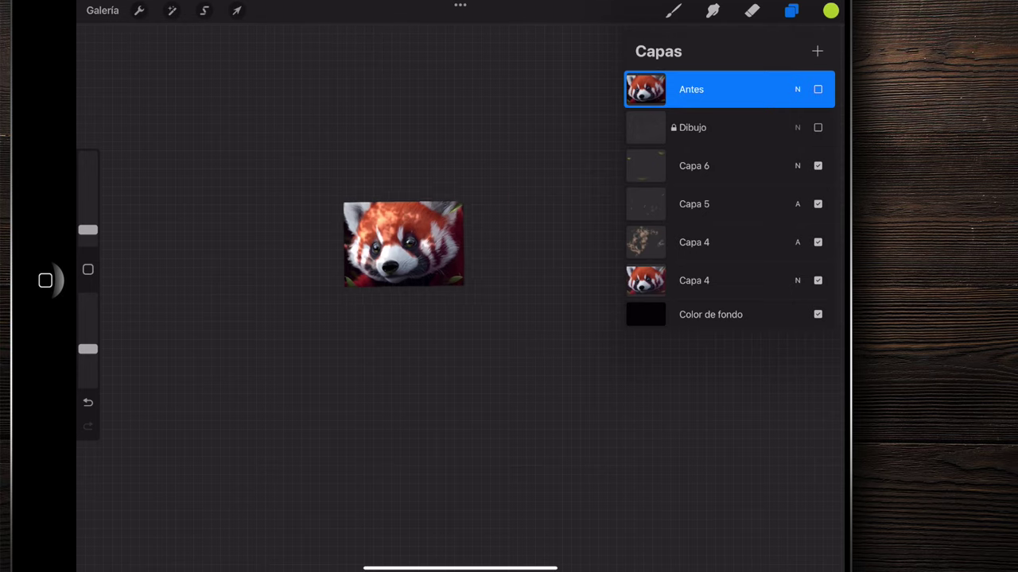
scroll(404, 246, up, 5)
click(791, 11)
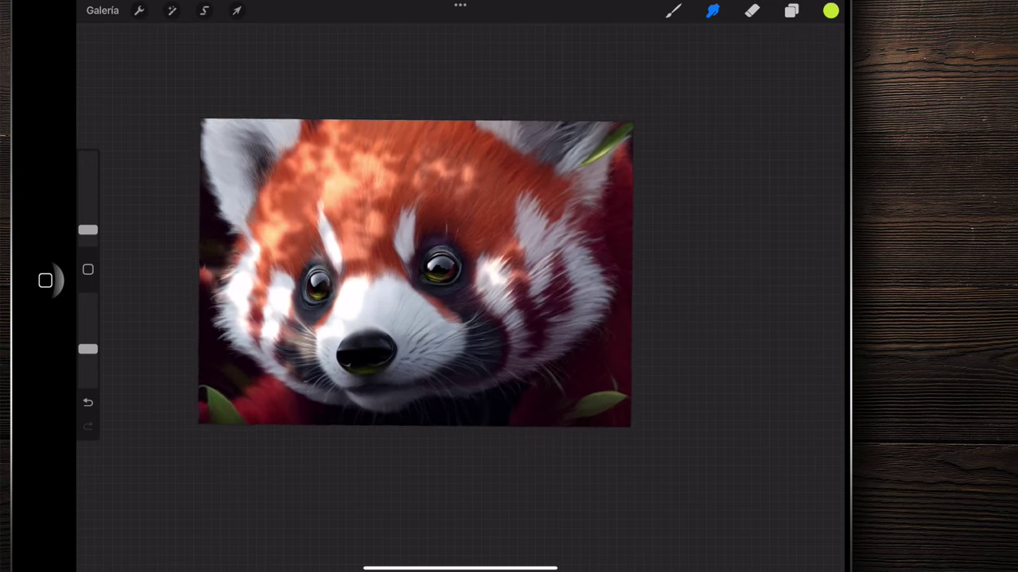
scroll(453, 283, up, 5)
scroll(453, 283, up, 2)
- Add a new layer above Capa 6 and sample the forehead orange as the colour
click(791, 11)
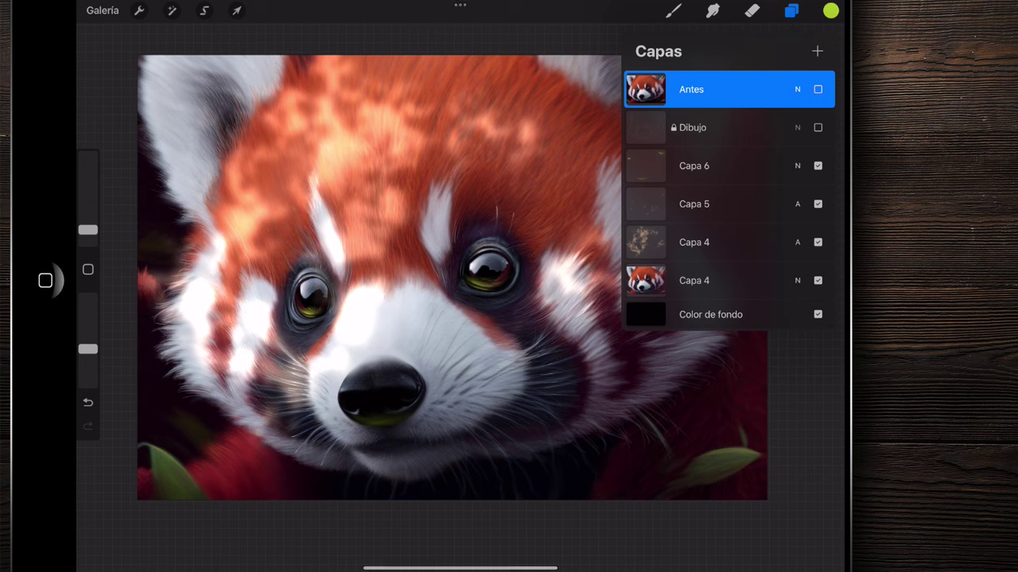
click(715, 165)
click(817, 50)
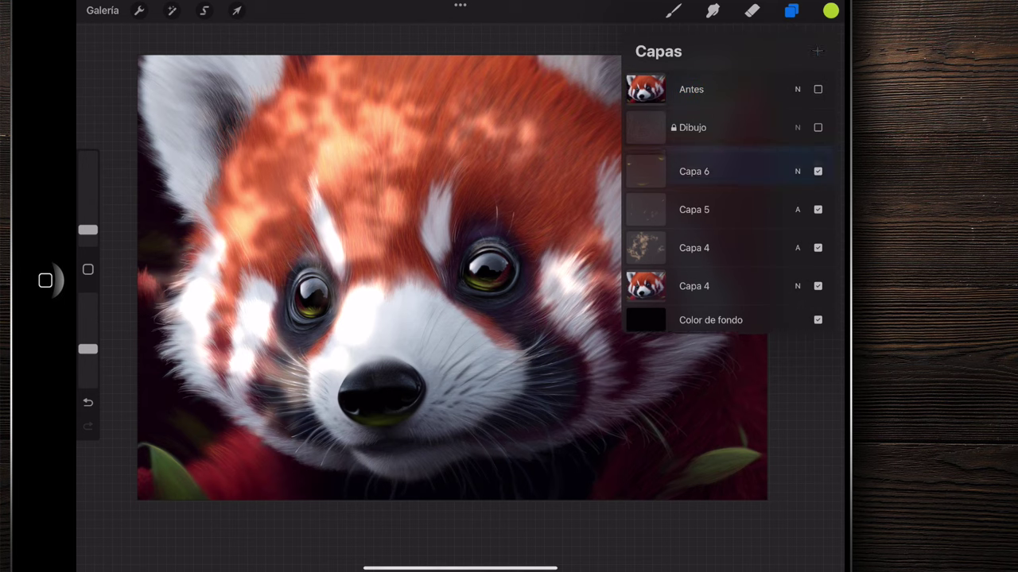
click(830, 10)
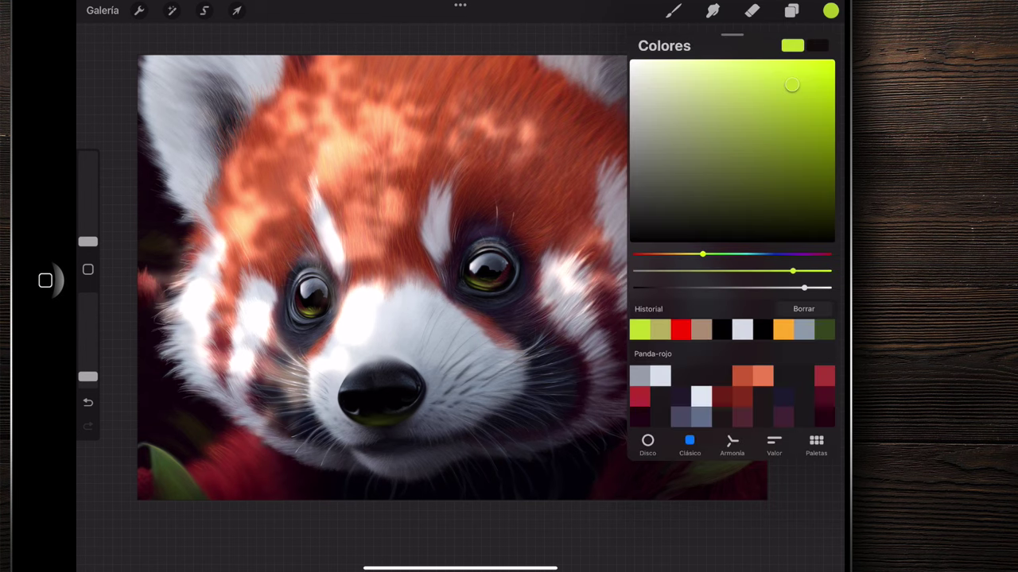
click(830, 10)
click(393, 181)
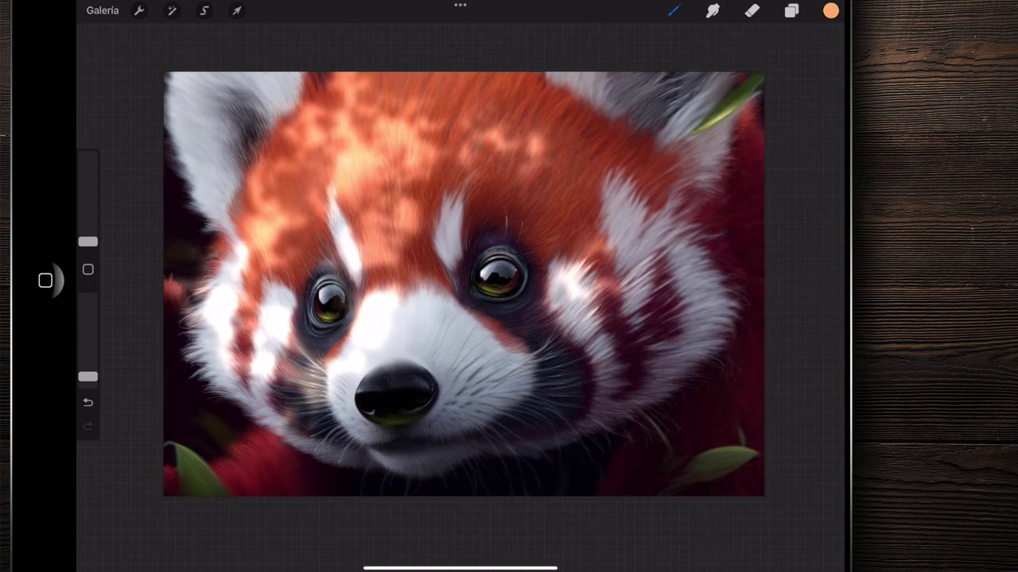
- Choose the Lápiz de luz brush from the Luminancia category
click(674, 10)
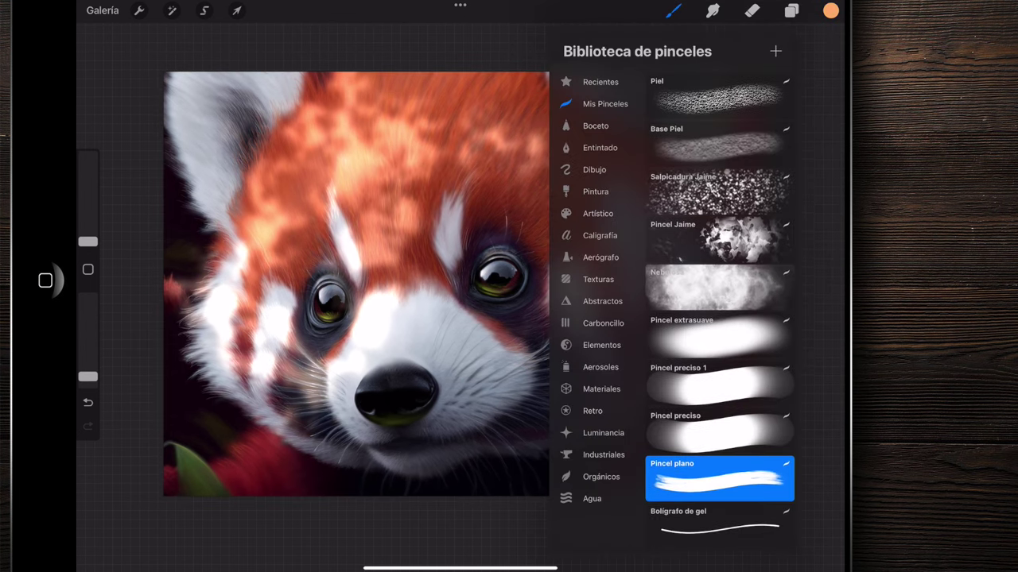
click(603, 432)
click(718, 143)
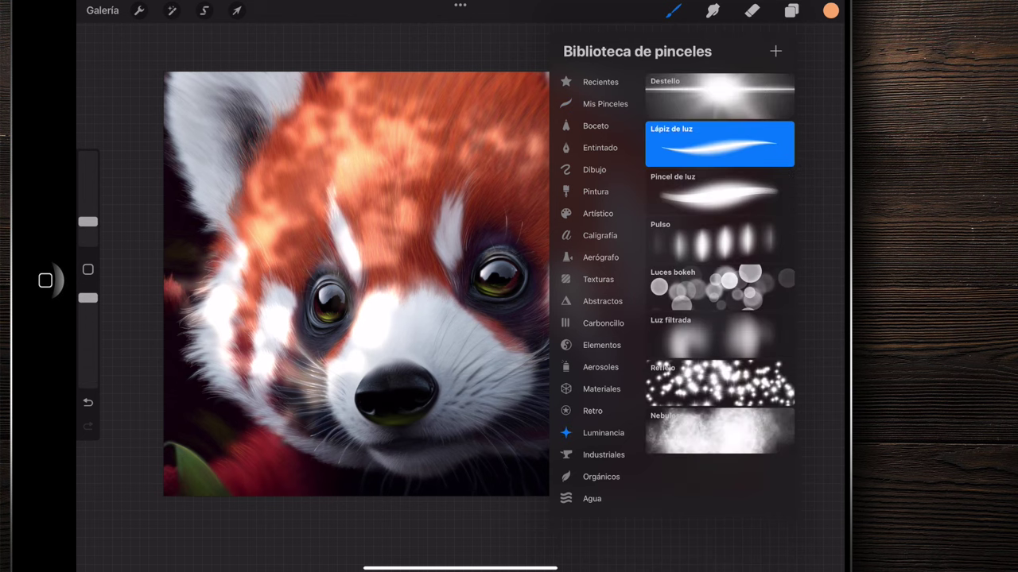
click(357, 318)
- Zoom into the forehead fur and set the Lápiz de luz brush size to 6%
scroll(462, 318, up, 10)
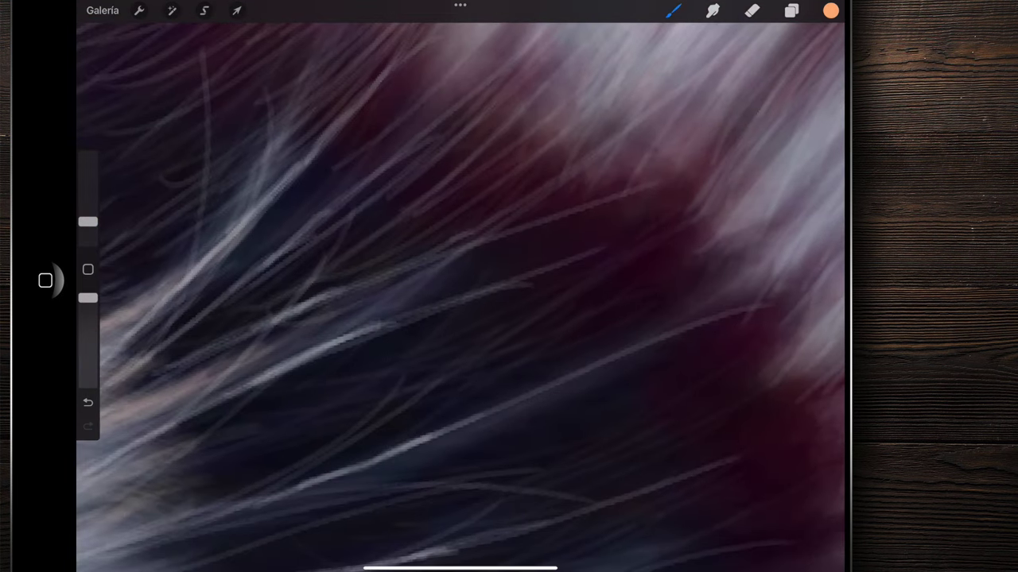
scroll(520, 328, down, 5)
scroll(519, 328, down, 5)
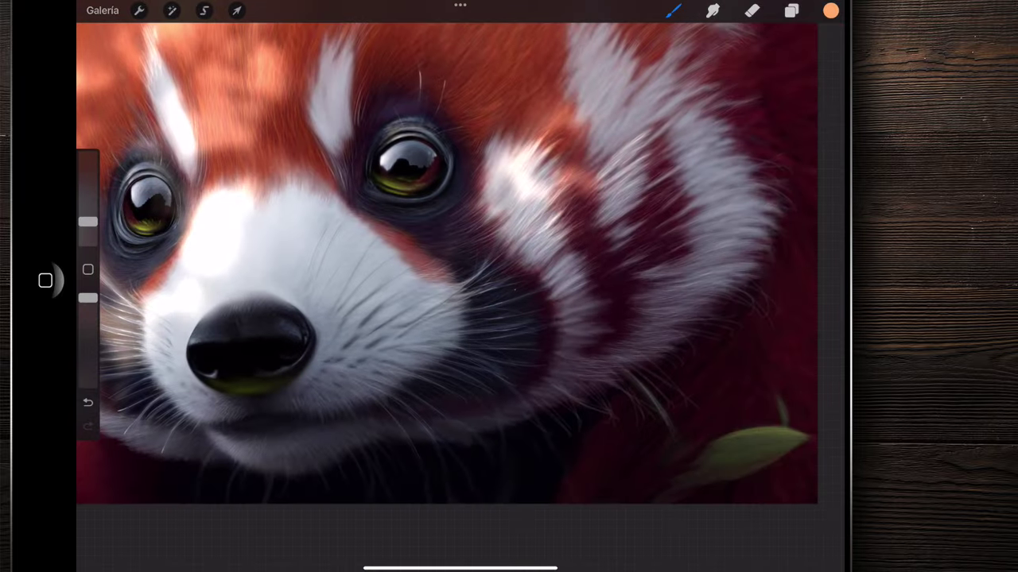
scroll(461, 318, up, 5)
scroll(461, 318, up, 3)
scroll(255, 230, up, 5)
drag(87, 221, 88, 217)
- Frame the fur around the eyes and enlarge the brush to 11%
scroll(318, 238, up, 5)
scroll(318, 239, up, 3)
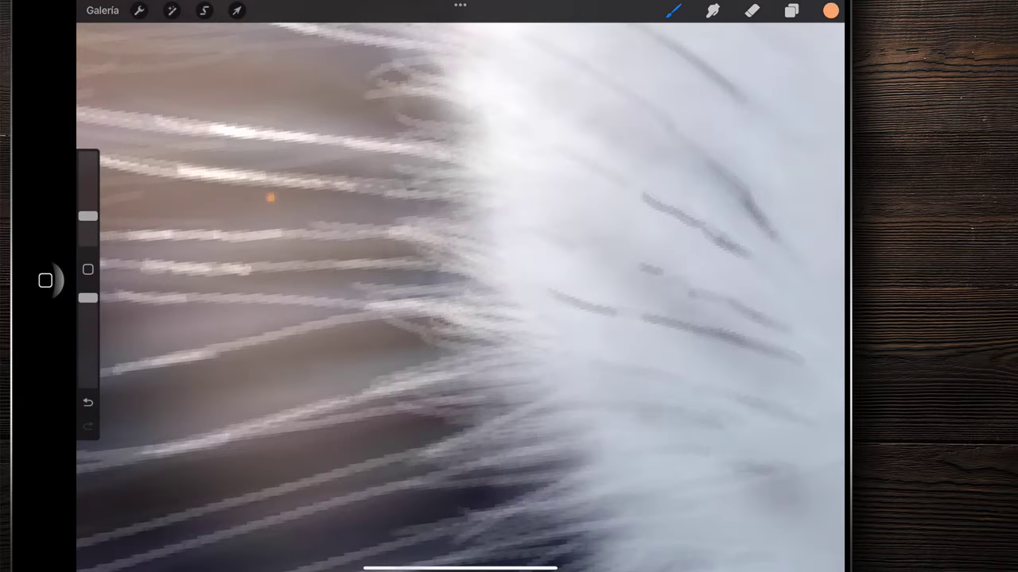
scroll(462, 295, down, 5)
scroll(461, 295, up, 3)
scroll(461, 294, up, 3)
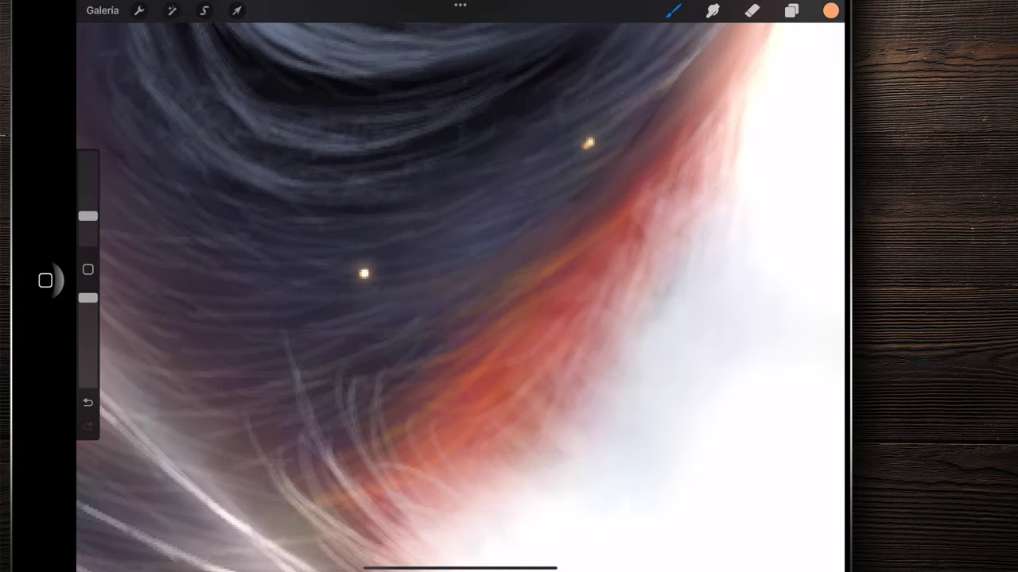
scroll(477, 208, down, 5)
scroll(537, 351, up, 2)
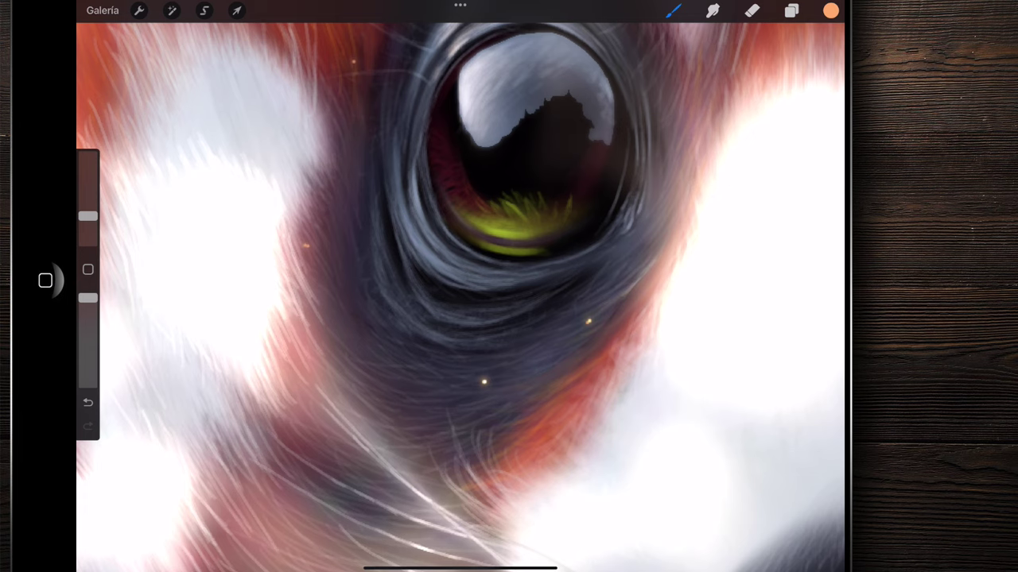
drag(88, 216, 87, 206)
- Zoom around the eyes and forehead fur while placing the glowing light particles
scroll(462, 294, down, 10)
scroll(462, 294, down, 2)
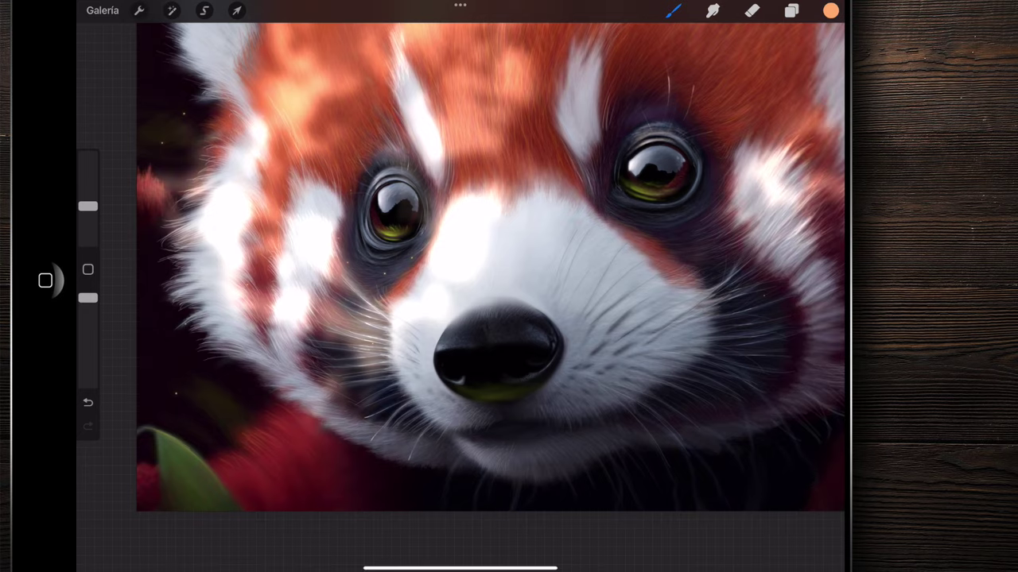
scroll(171, 131, up, 10)
scroll(171, 131, up, 3)
scroll(348, 348, down, 10)
scroll(461, 294, up, 5)
scroll(509, 318, up, 10)
scroll(508, 318, up, 2)
scroll(422, 304, down, 5)
scroll(363, 286, down, 3)
scroll(273, 374, up, 3)
scroll(518, 259, down, 3)
scroll(439, 266, up, 5)
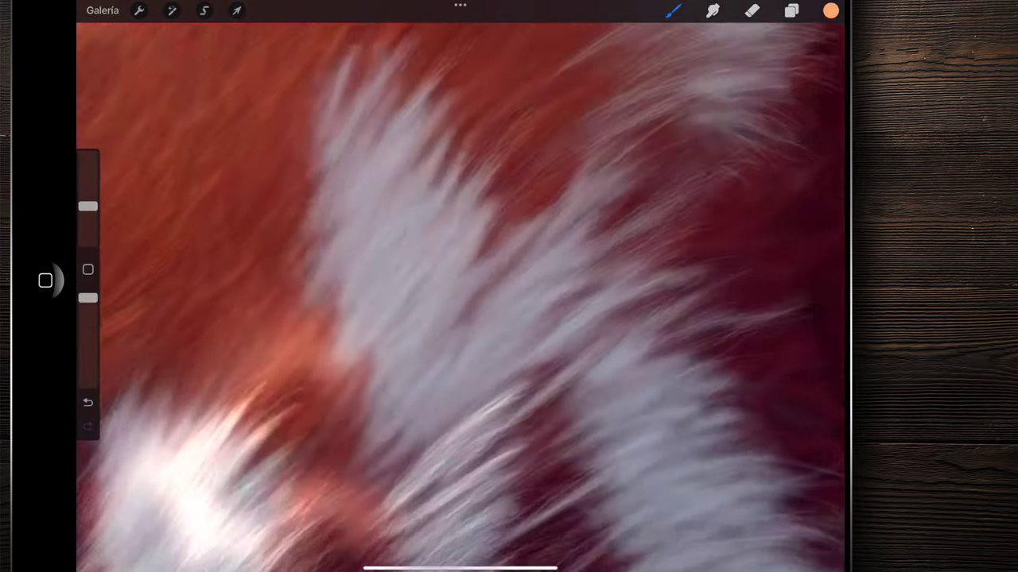
scroll(397, 262, down, 3)
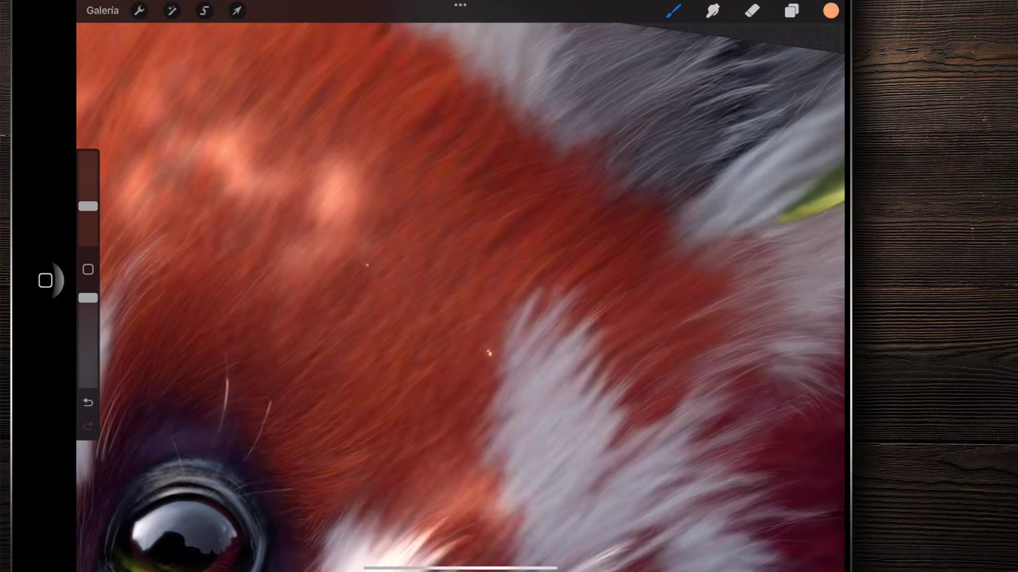
scroll(461, 302, down, 3)
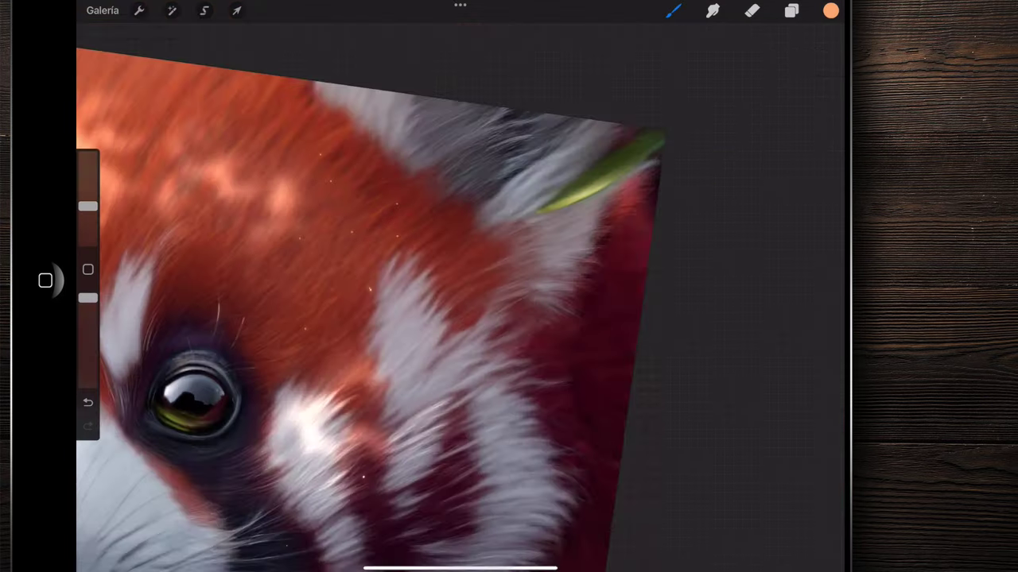
scroll(318, 318, down, 2)
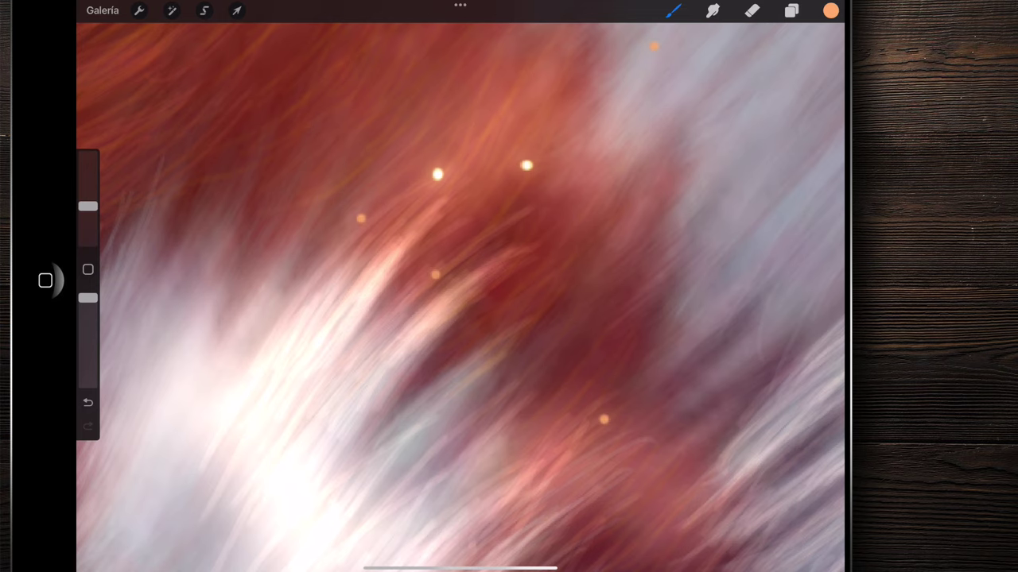
- Drop the brush to 5% for fine strands, then return it to 11%
drag(87, 206, 87, 221)
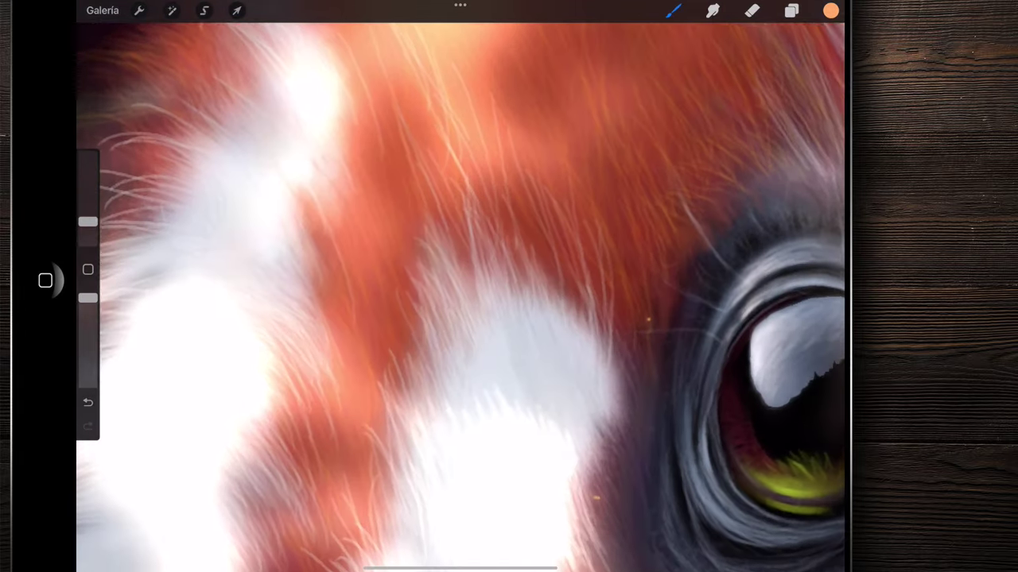
drag(87, 222, 88, 212)
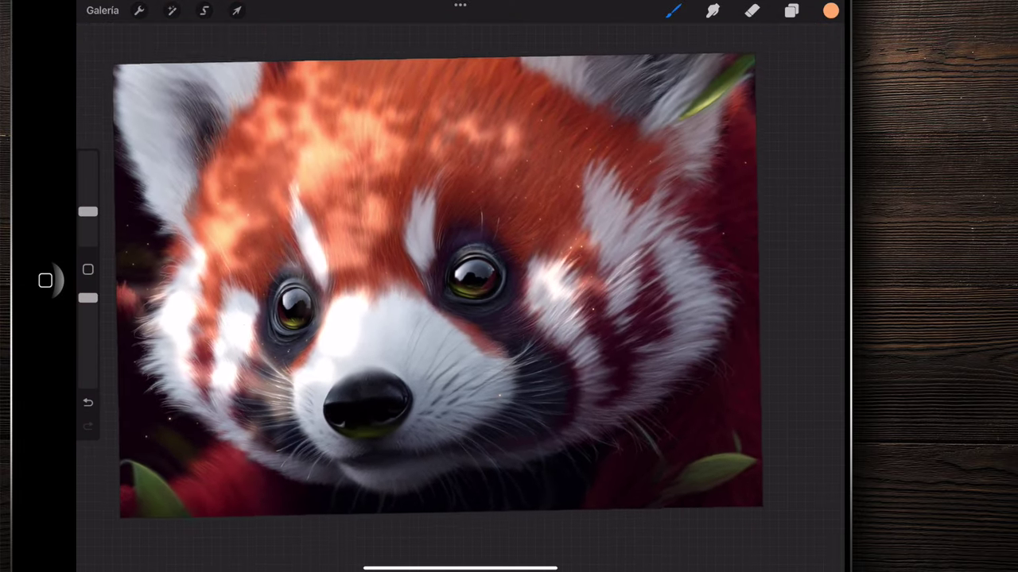
click(791, 10)
- Duplicate the Capa 7 layer, undoing an accidental extra copy
drag(795, 165, 692, 165)
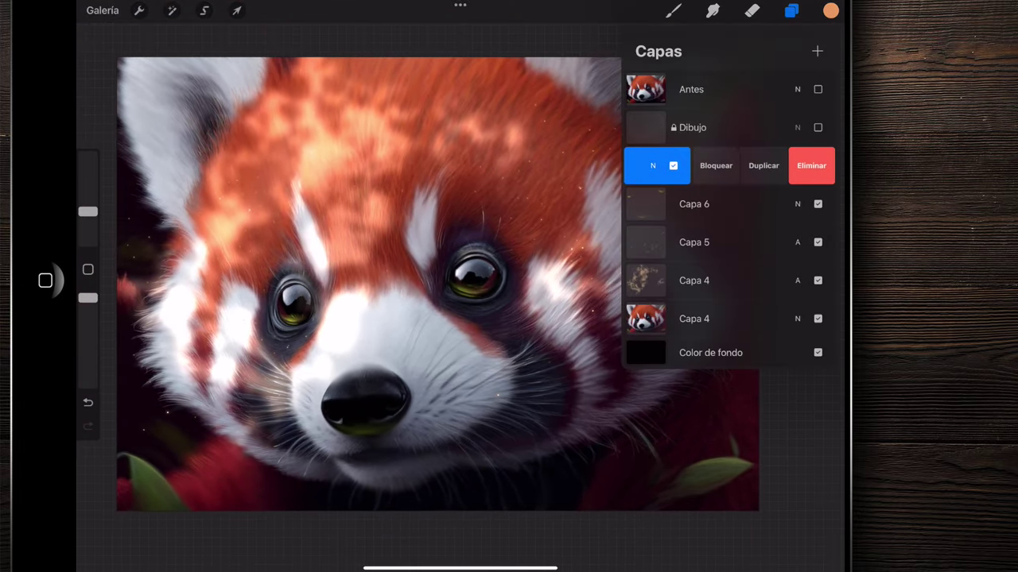
click(763, 165)
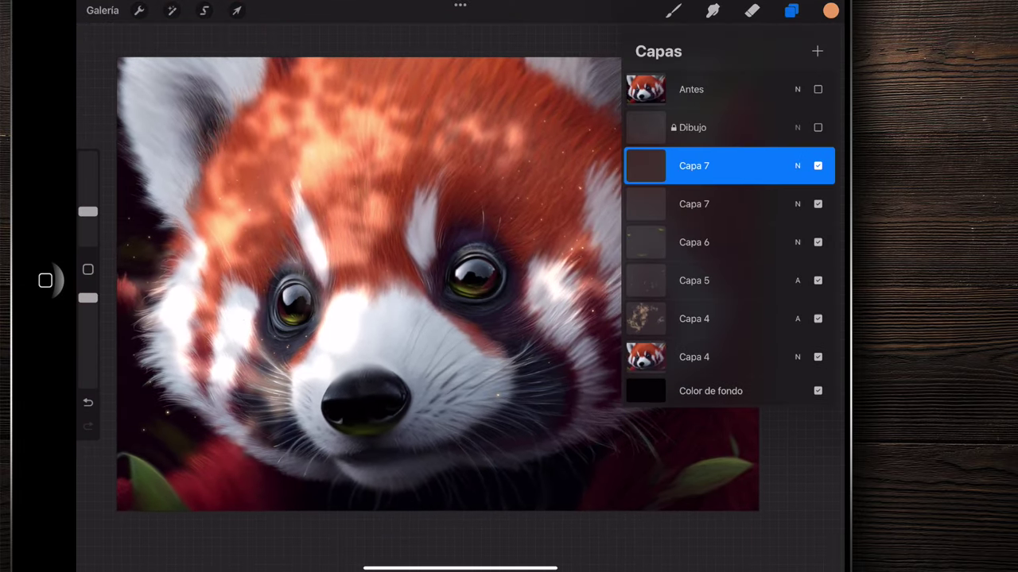
key(ctrl+z)
scroll(397, 272, down, 2)
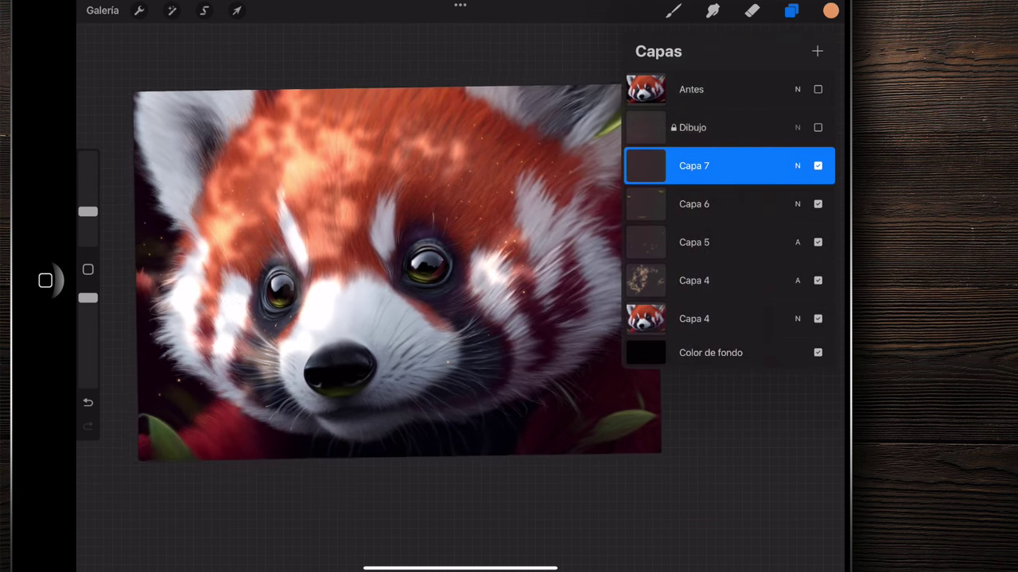
drag(795, 166, 692, 165)
click(763, 165)
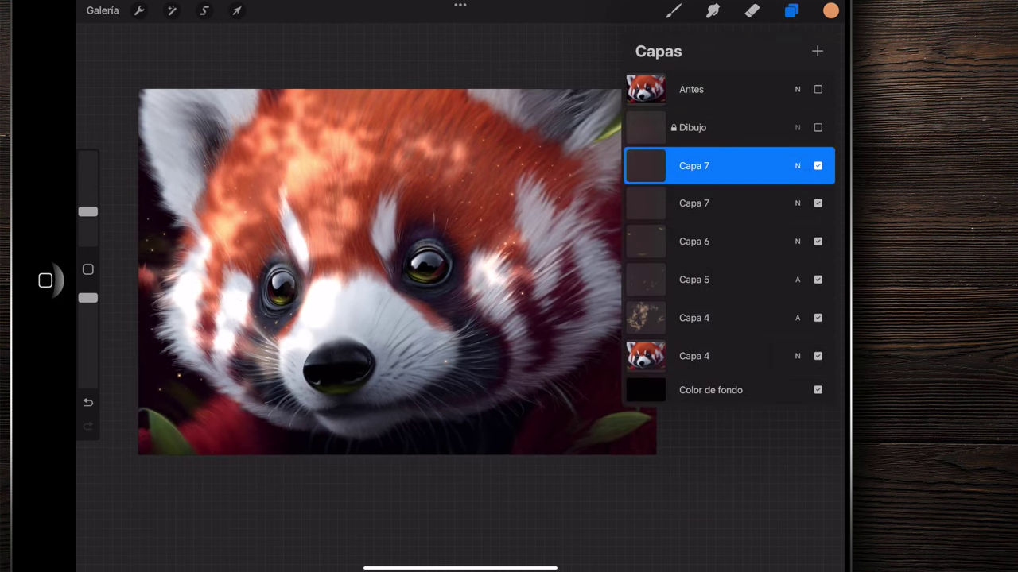
- Shrink the duplicated Capa 7 copy and move it up over the forehead
click(236, 11)
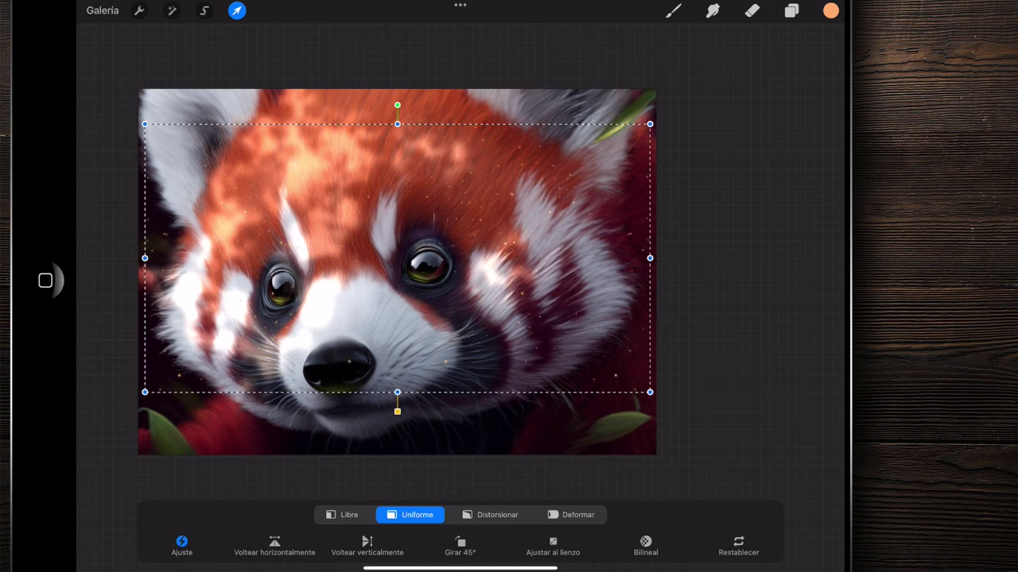
drag(145, 124, 344, 230)
drag(497, 311, 503, 199)
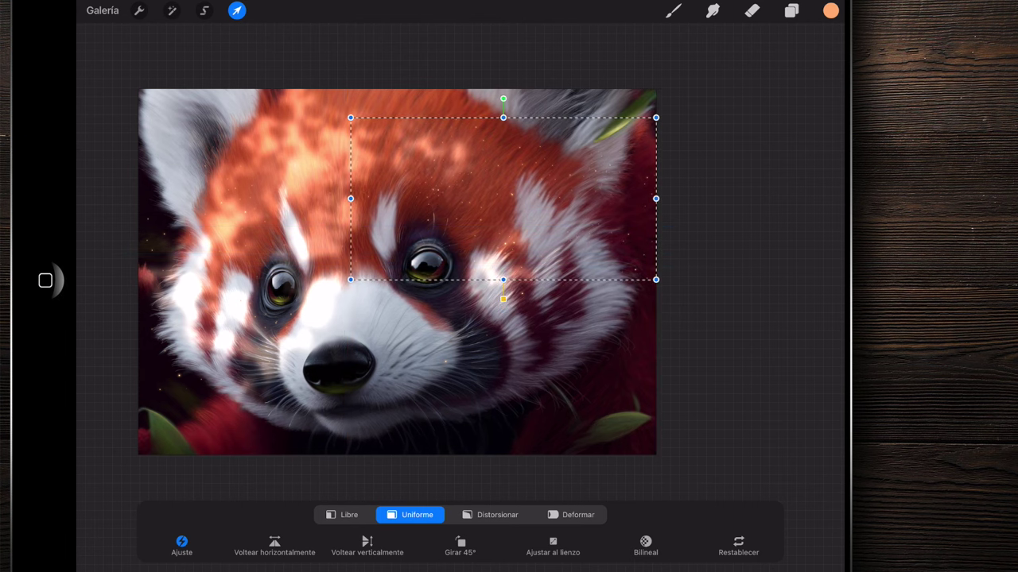
click(236, 10)
- Lower Capa 7's opacity to about 30%
scroll(477, 278, up, 3)
click(172, 10)
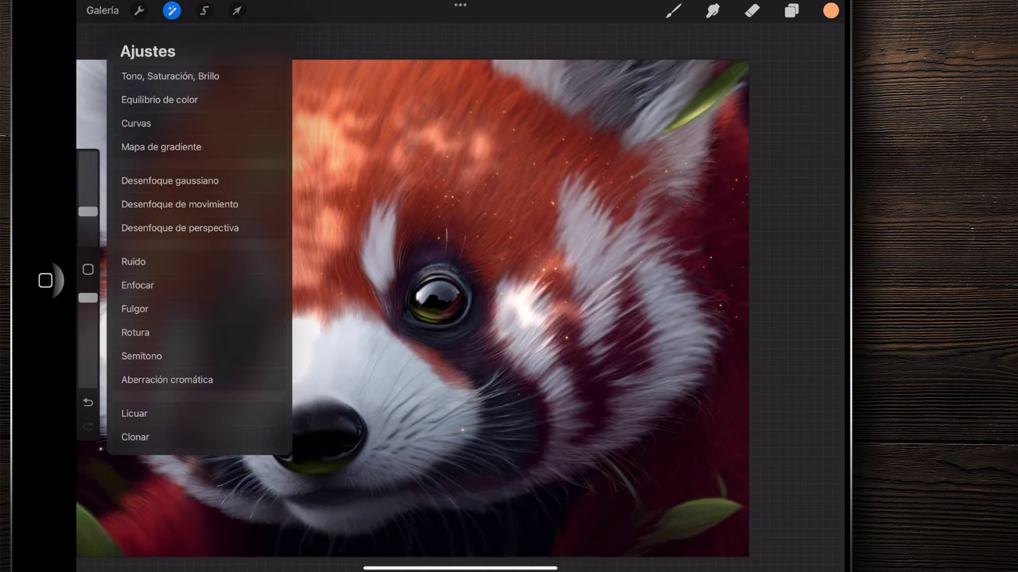
click(791, 11)
click(797, 165)
drag(819, 210, 678, 211)
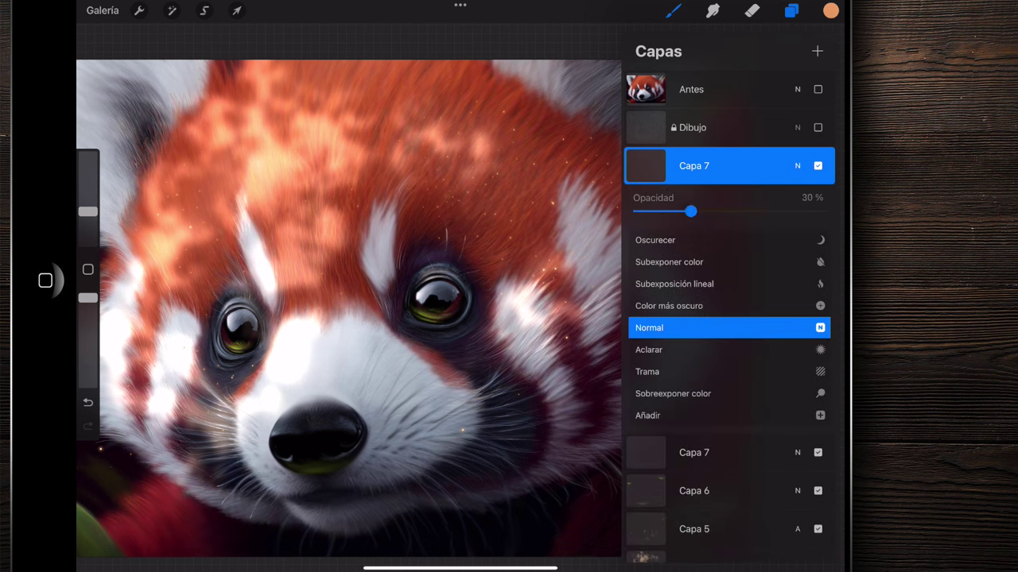
click(798, 165)
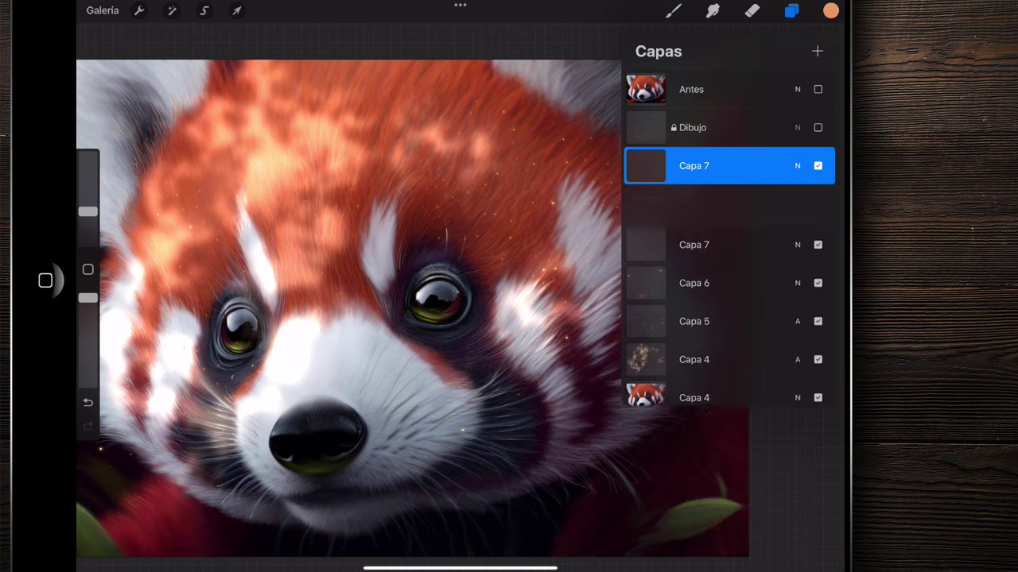
- Duplicate Capa 7 again and move the copied particles up over the eyes
scroll(350, 310, down, 3)
drag(779, 165, 660, 165)
click(764, 165)
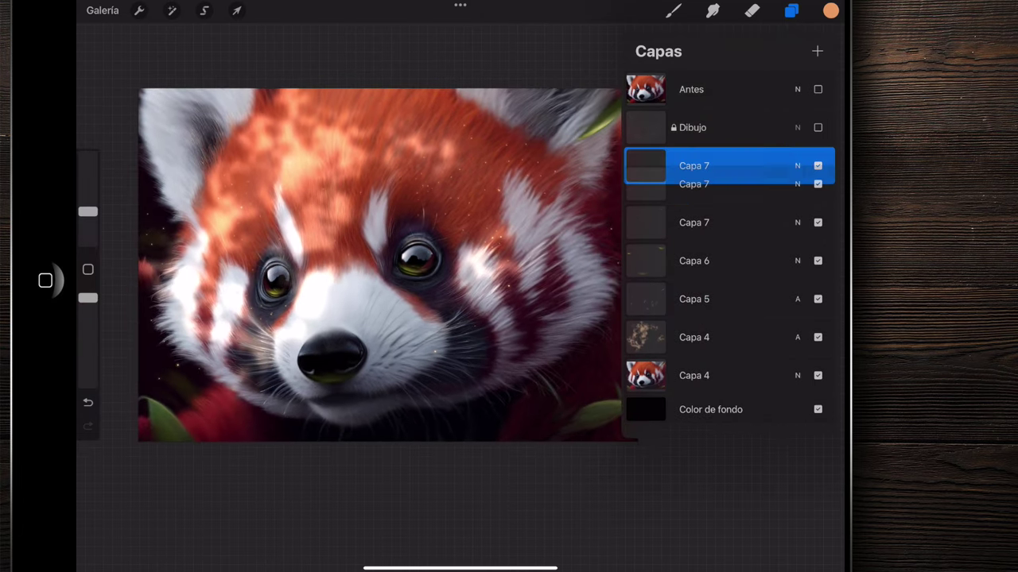
click(236, 10)
mouse_move(267, 343)
mouse_down()
mouse_move(240, 386)
mouse_move(283, 222)
mouse_up()
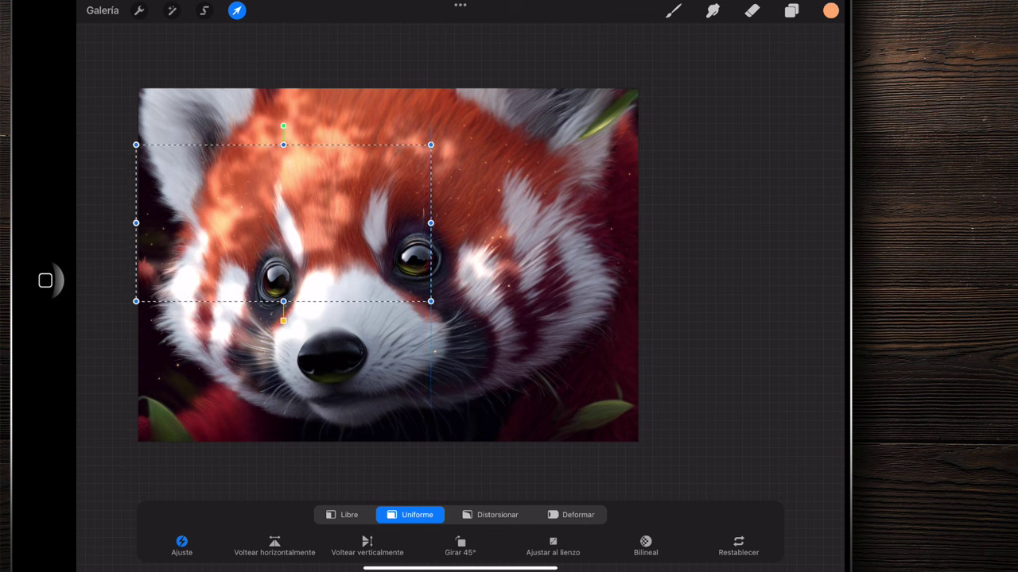
click(791, 10)
- Add another Capa 7 copy moved toward the canvas bottom, dismissing the locked-layer warning
drag(795, 168, 699, 168)
click(756, 165)
click(236, 10)
drag(388, 217, 403, 349)
click(791, 10)
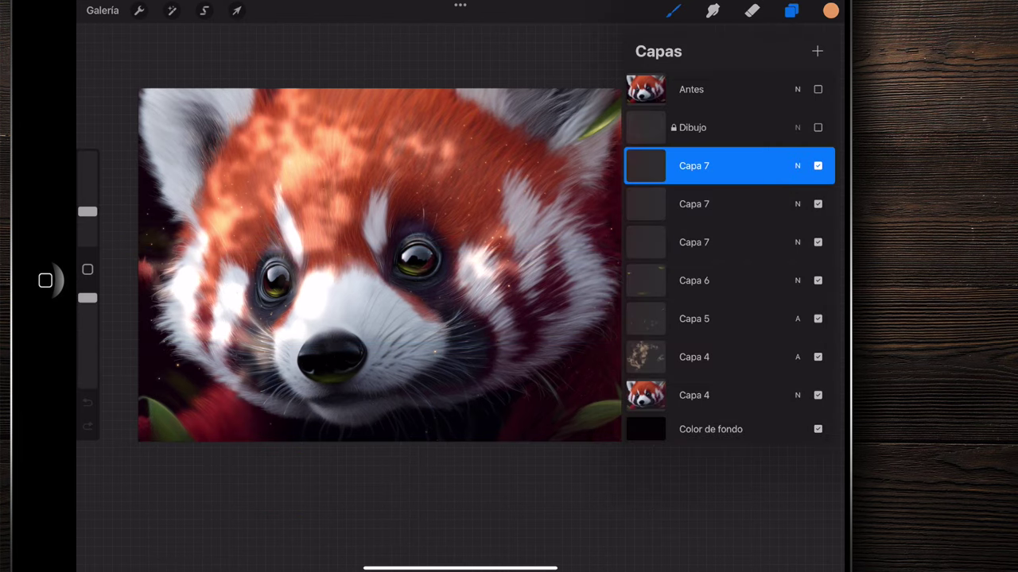
click(236, 10)
click(460, 315)
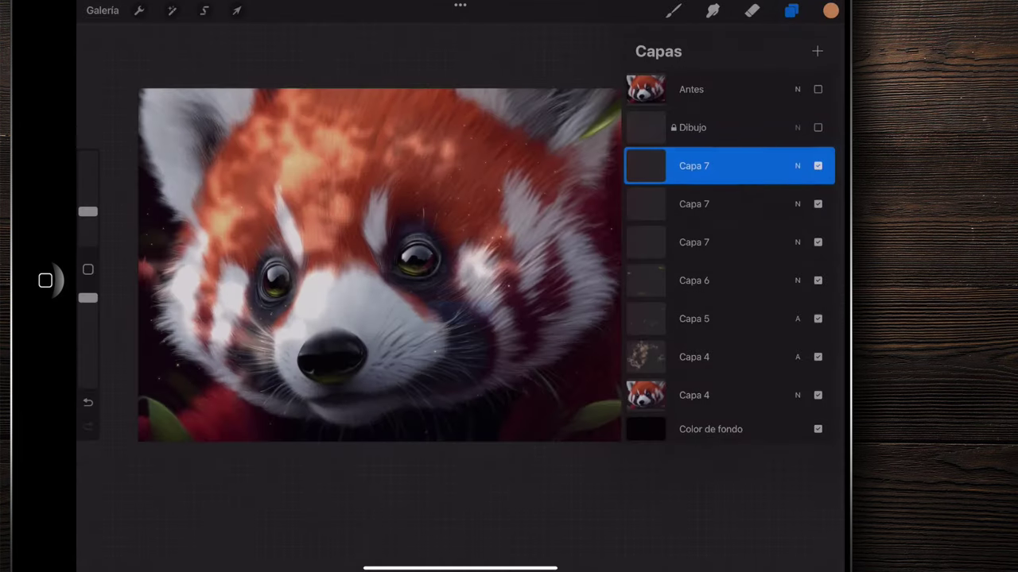
- Duplicate Capa 7 once more and shrink the copy toward the upper right
drag(795, 165, 650, 165)
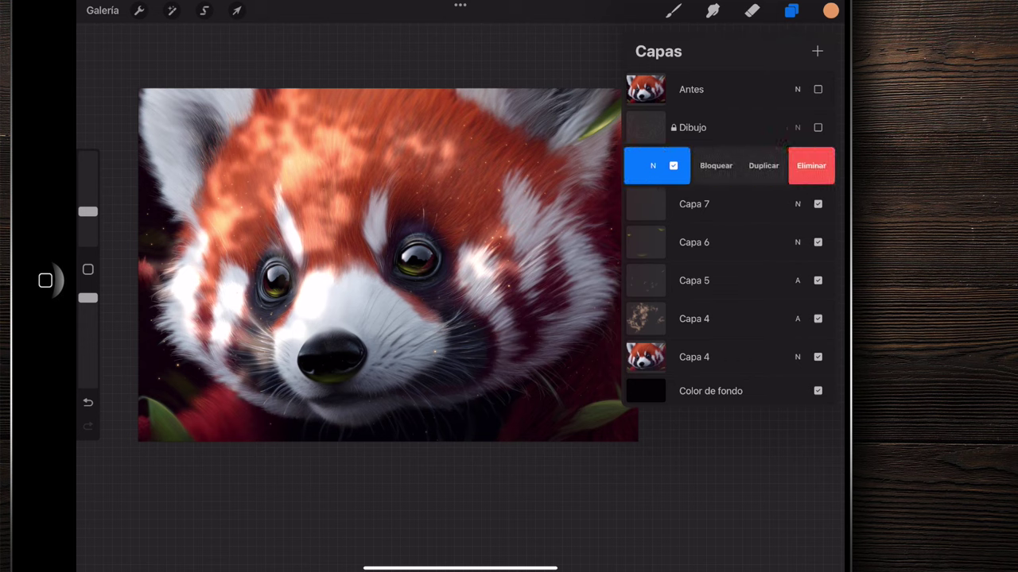
click(763, 165)
click(236, 11)
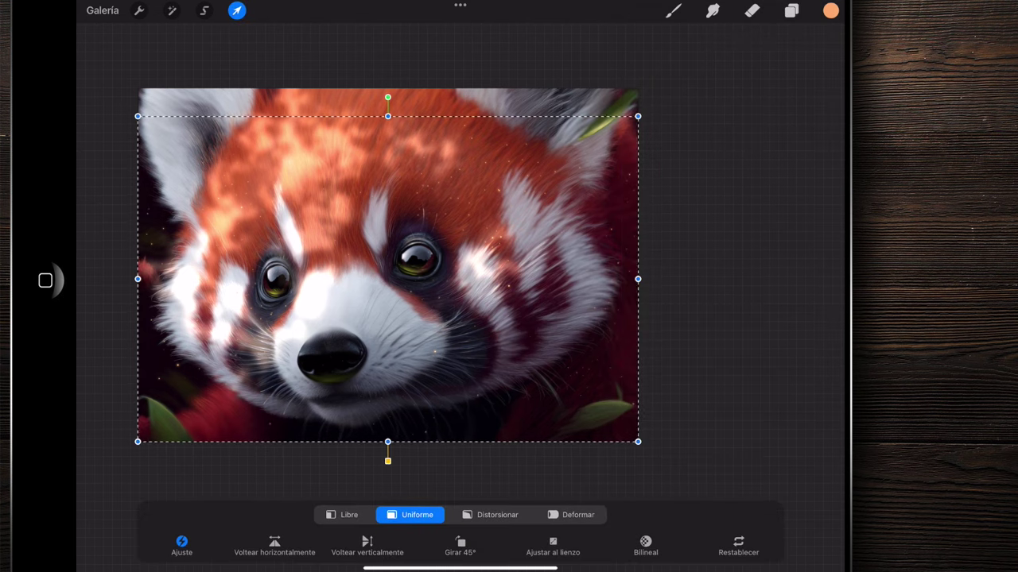
drag(154, 431, 239, 350)
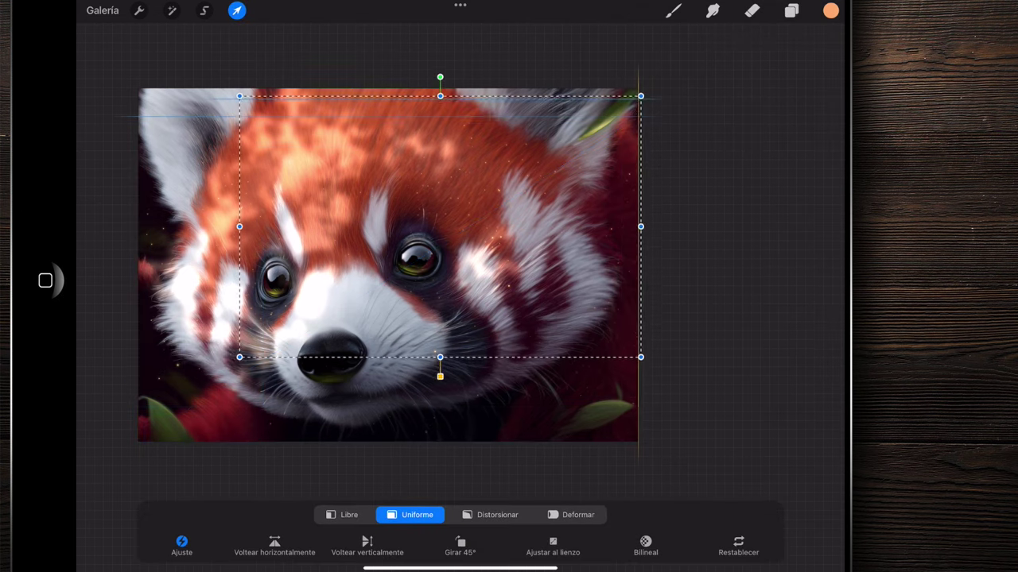
click(791, 10)
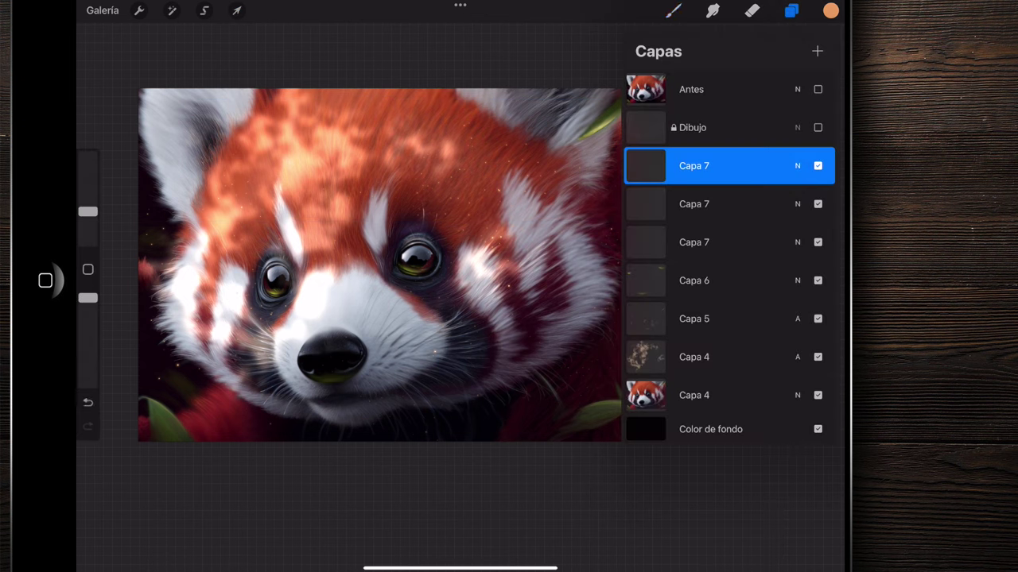
- Merge the Capa 7 copies, then duplicate and scale the new copy to about half
mouse_move(715, 241)
mouse_down()
mouse_move(715, 167)
mouse_move(684, 165)
mouse_up()
click(756, 164)
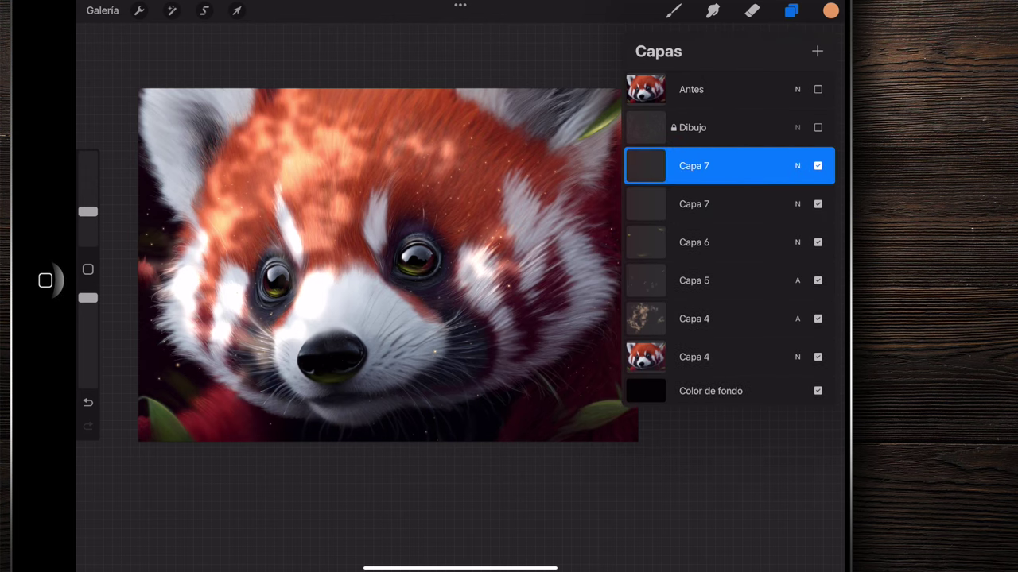
click(236, 11)
drag(637, 441, 490, 338)
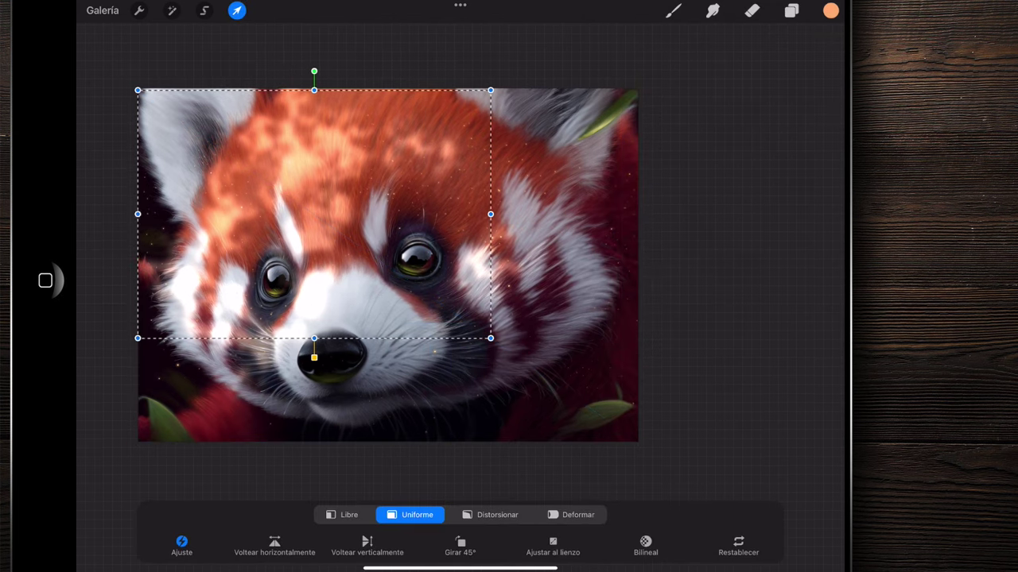
click(791, 11)
- Lower Capa 7's opacity to about 49%
click(171, 10)
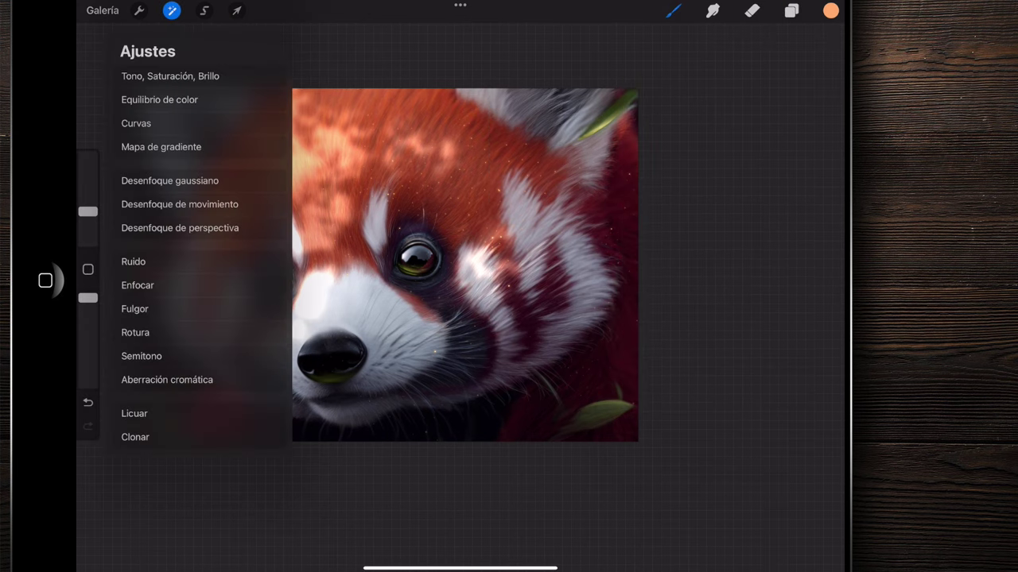
click(791, 11)
click(798, 165)
drag(818, 210, 722, 211)
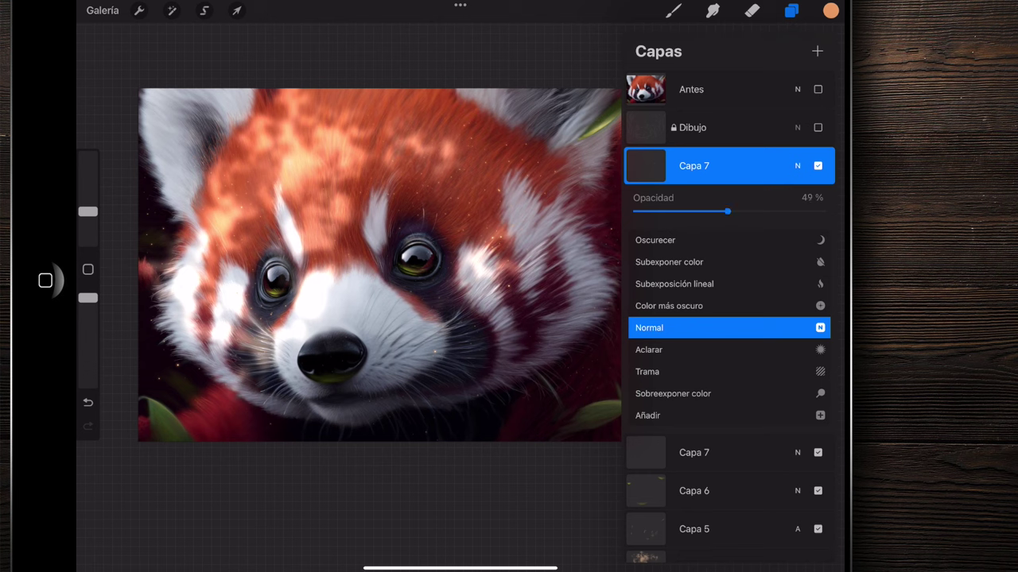
click(798, 166)
- Create a third Capa 7 copy, scaled down and shifted toward the lower right
drag(763, 165, 683, 165)
click(764, 165)
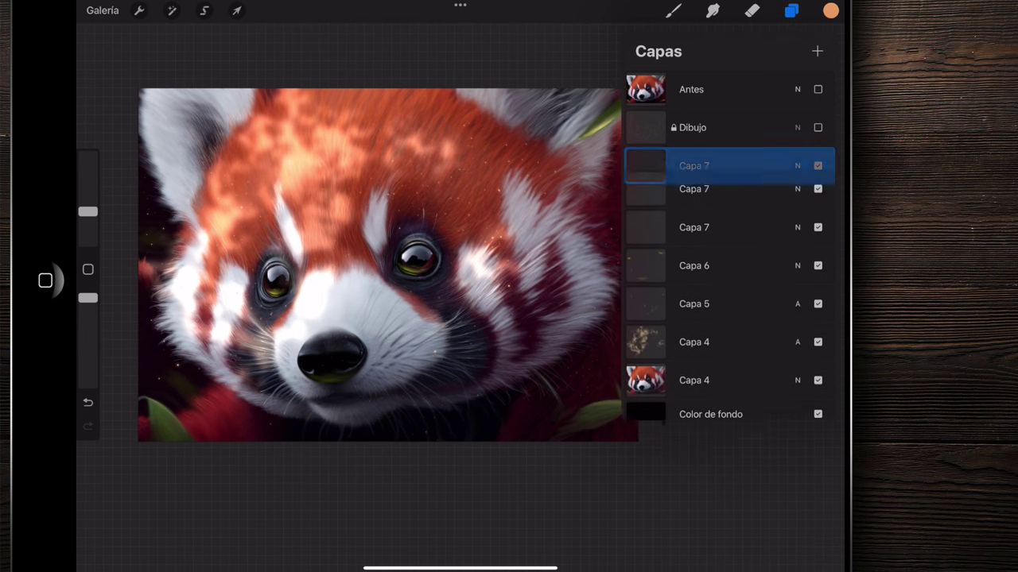
click(236, 10)
drag(140, 90, 249, 164)
mouse_move(426, 298)
mouse_down()
mouse_move(458, 331)
mouse_move(461, 321)
mouse_up()
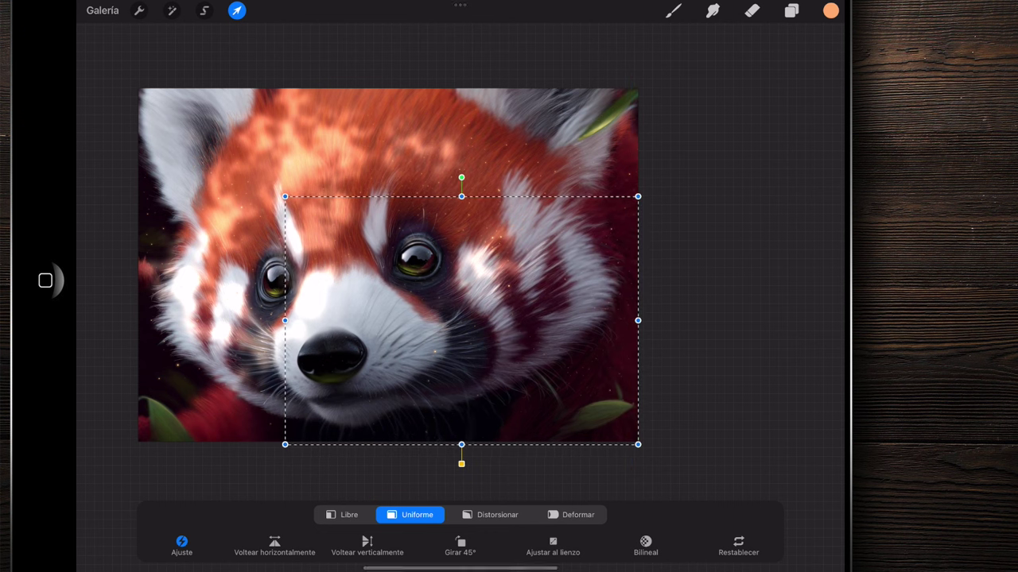
click(236, 10)
click(791, 10)
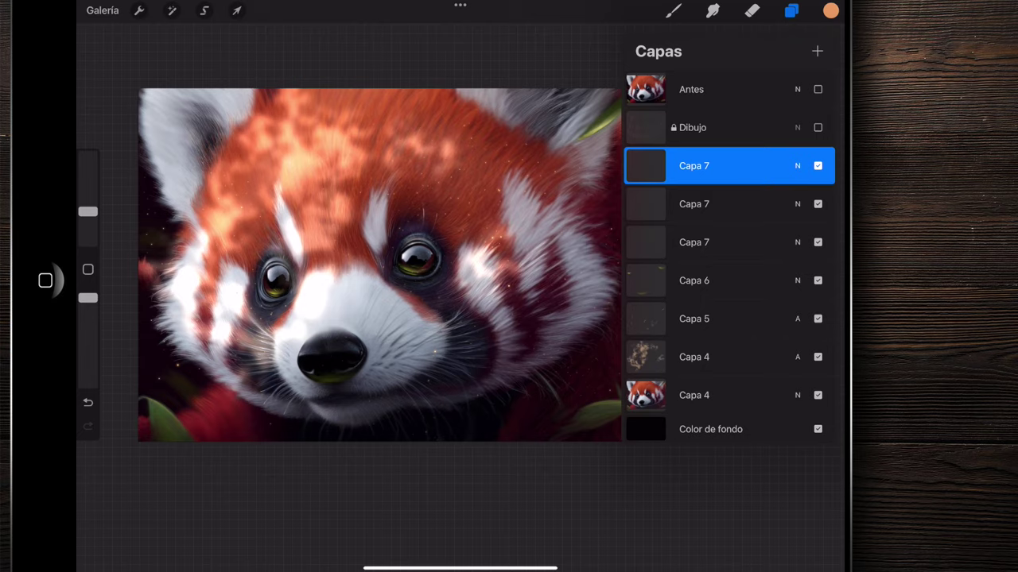
click(791, 10)
- Pinch the three Capa 7 layers together into one merged glow layer
scroll(204, 326, up, 5)
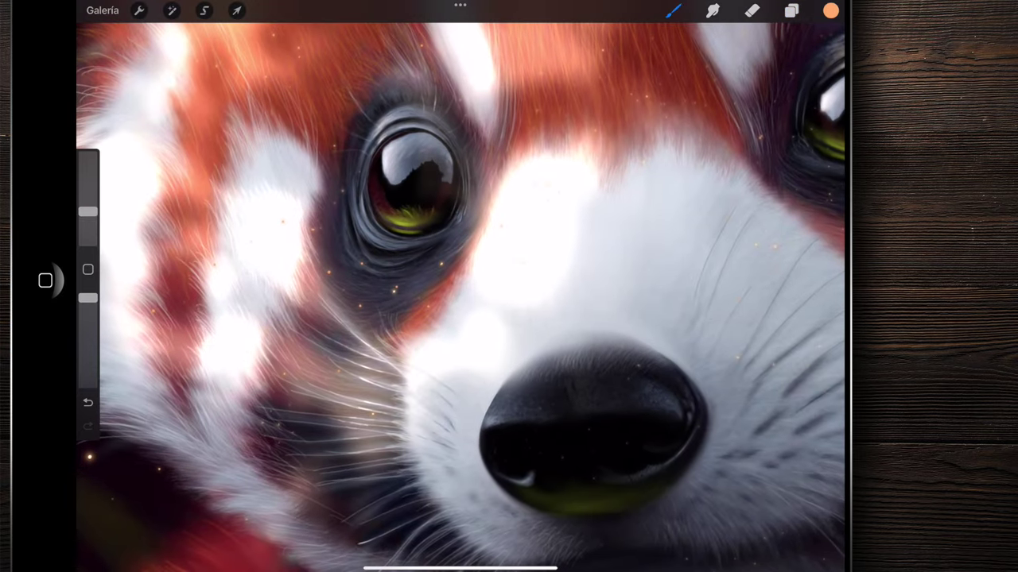
scroll(461, 287, down, 5)
scroll(461, 286, up, 5)
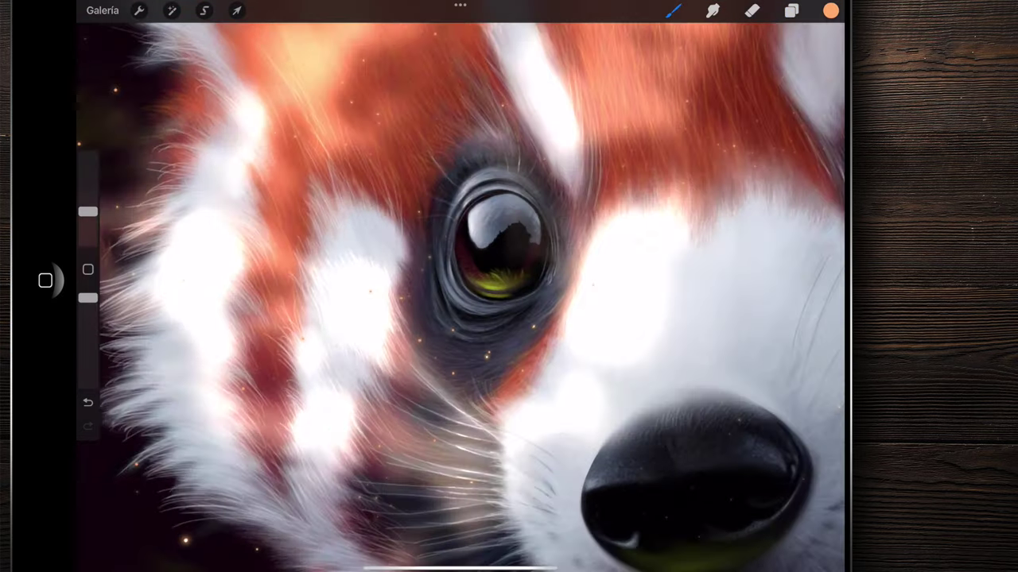
scroll(461, 286, up, 3)
scroll(462, 287, down, 4)
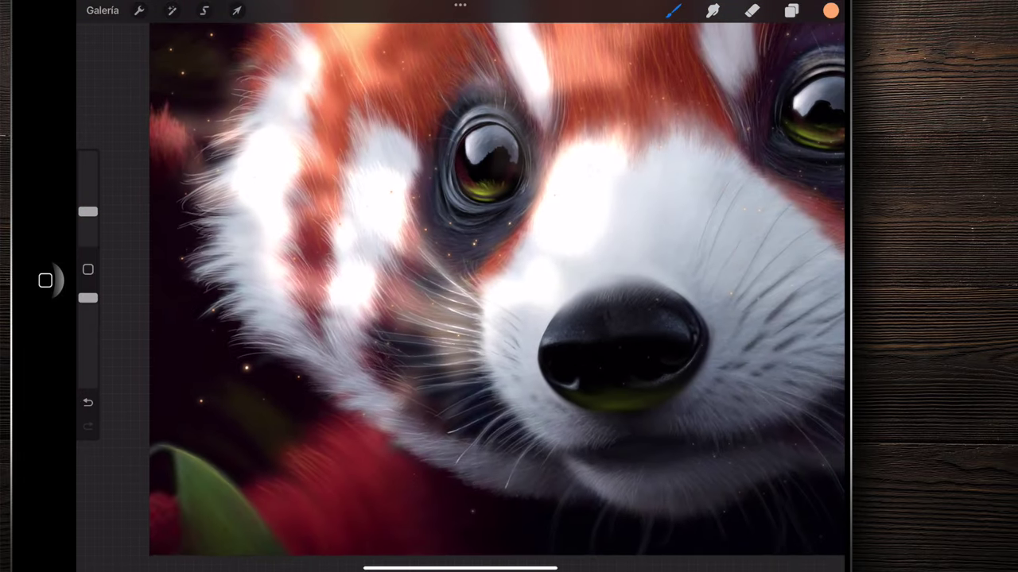
scroll(461, 286, down, 3)
scroll(461, 286, up, 2)
scroll(461, 286, down, 4)
scroll(461, 286, up, 1)
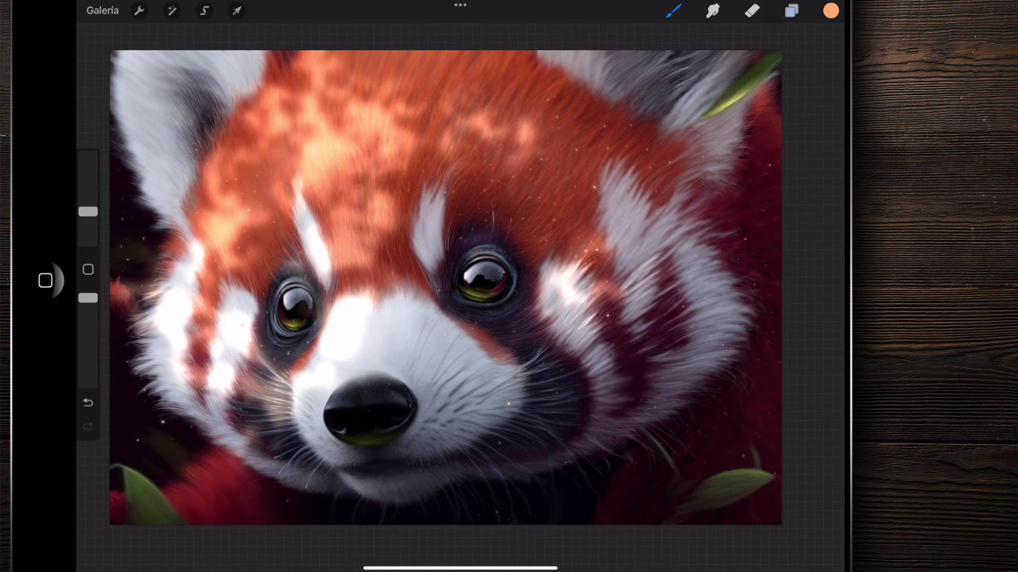
click(791, 10)
- Apply a 2% Gaussian blur (Desenfoque gaussiano) to the merged glow layer
click(172, 10)
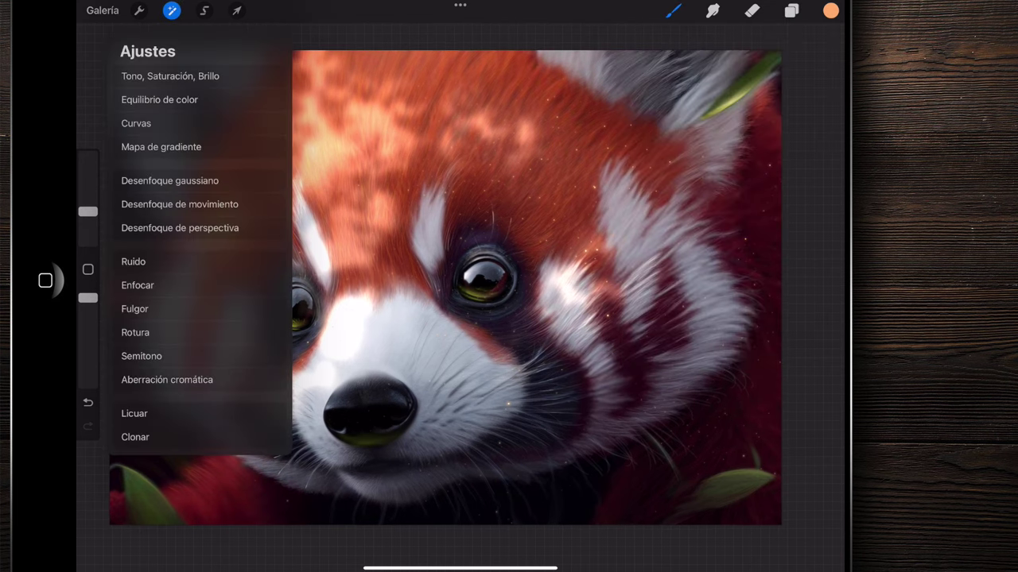
click(148, 199)
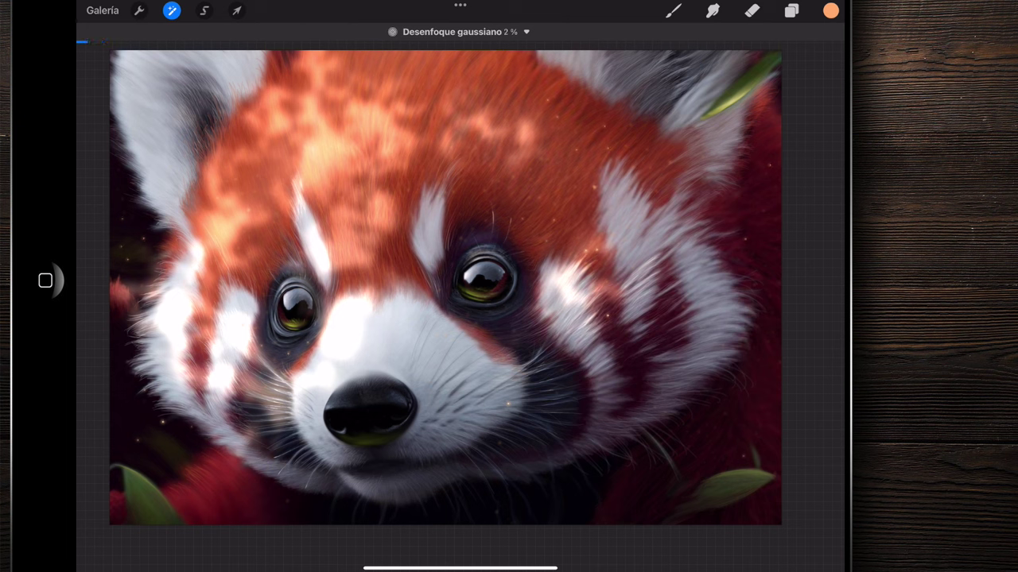
click(236, 11)
- Switch to the eraser with the Pincel extrasuave brush
click(674, 10)
scroll(461, 287, up, 5)
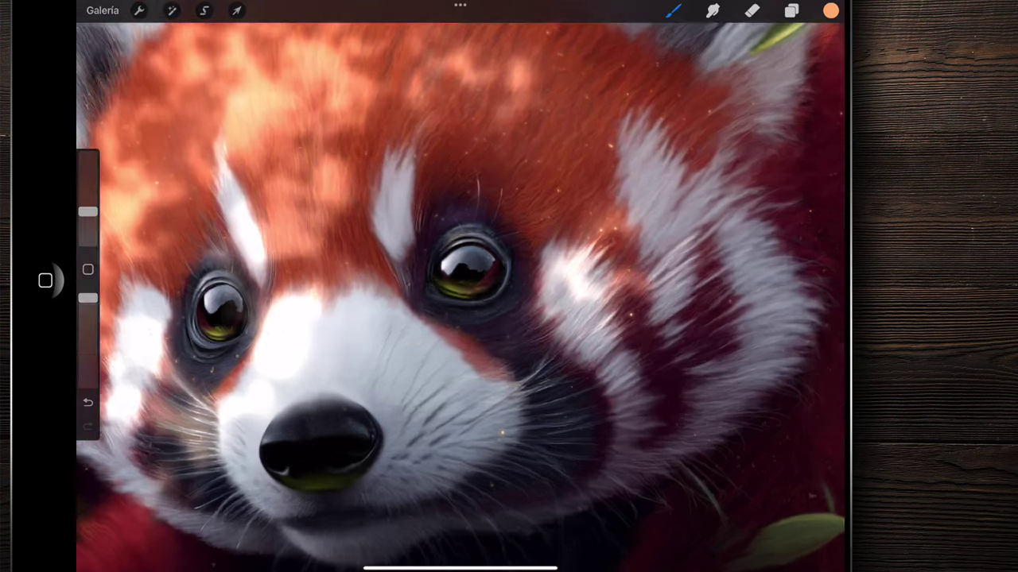
scroll(462, 286, down, 5)
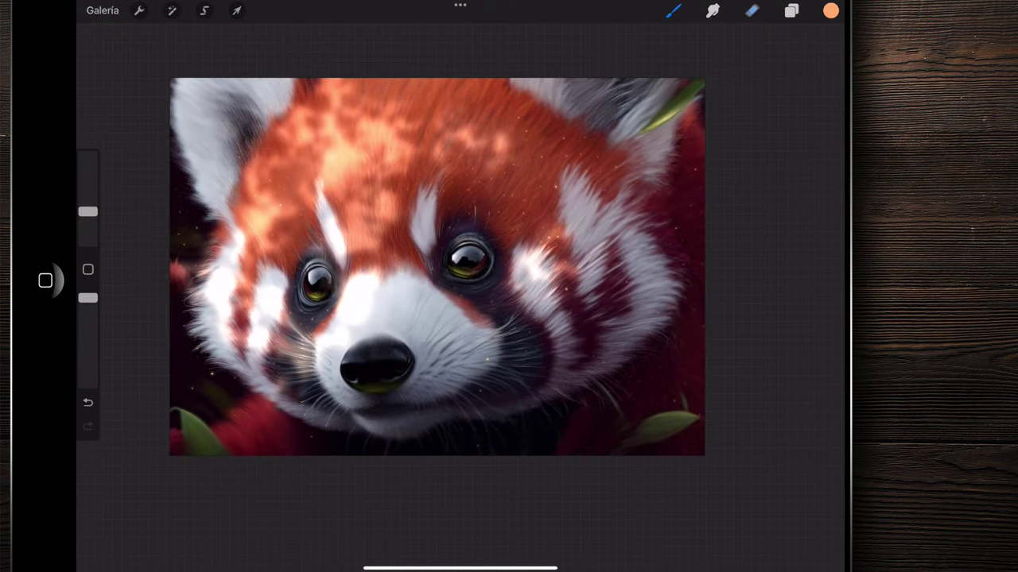
click(752, 10)
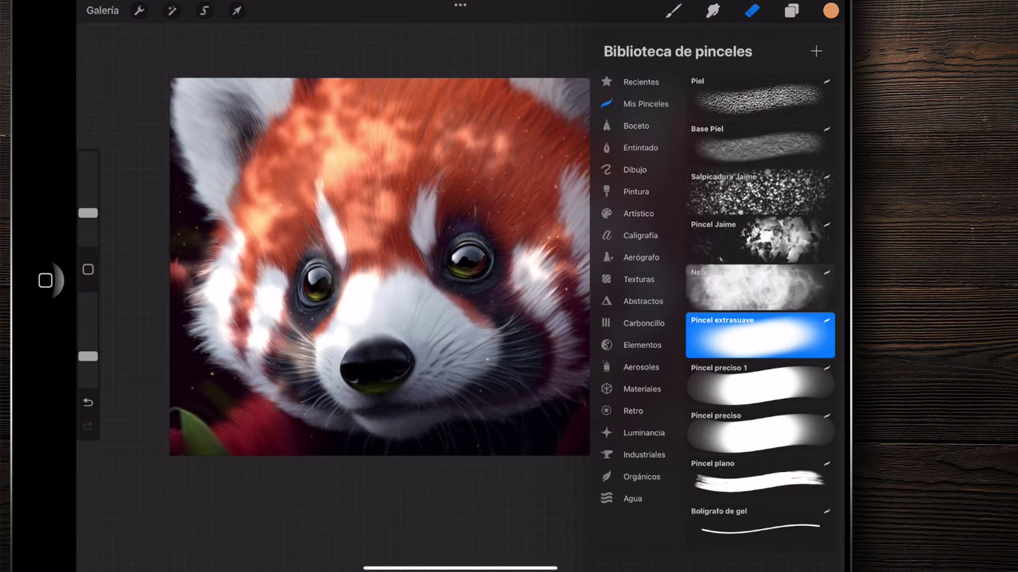
- Set the Pincel extrasuave eraser to 19% size and 25% opacity
drag(88, 213, 88, 203)
drag(87, 356, 88, 365)
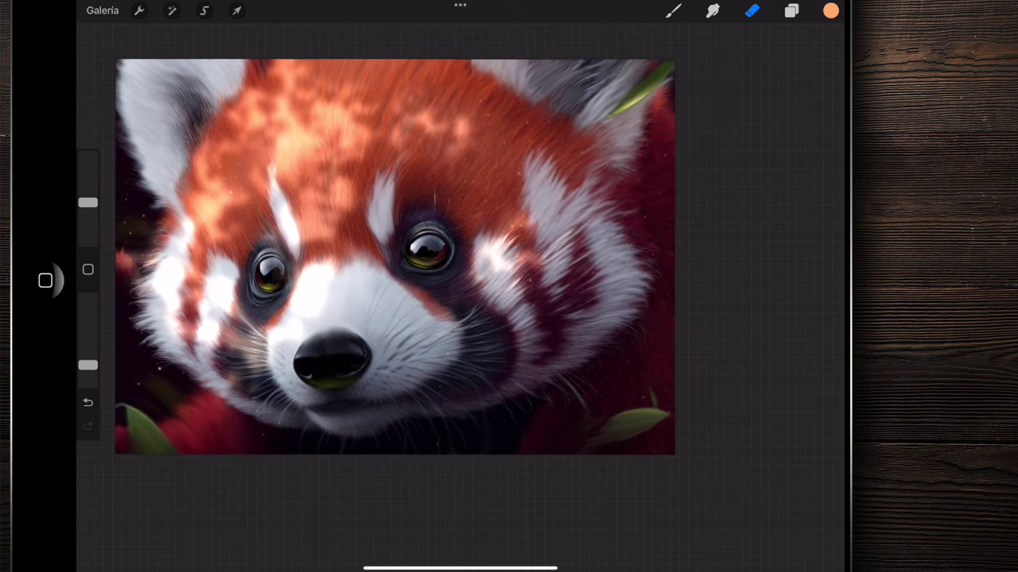
key(l)
key(ctrl+z)
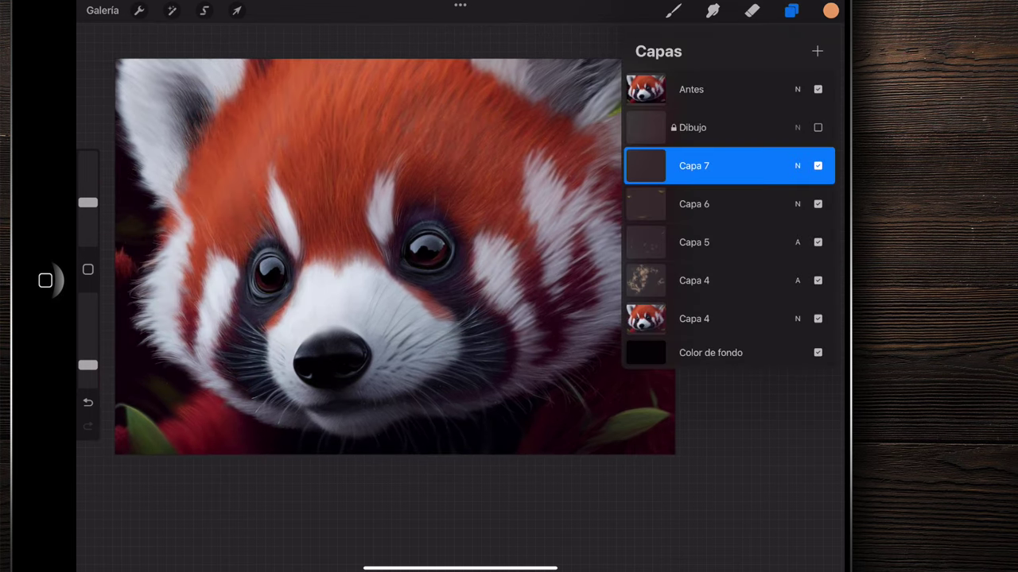
key(ctrl+shift+z)
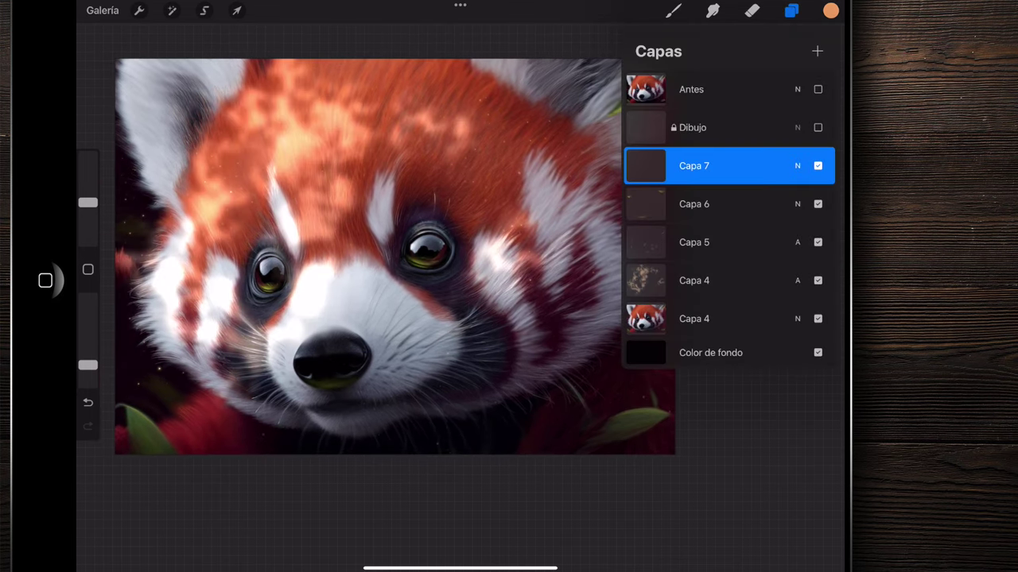
key(e)
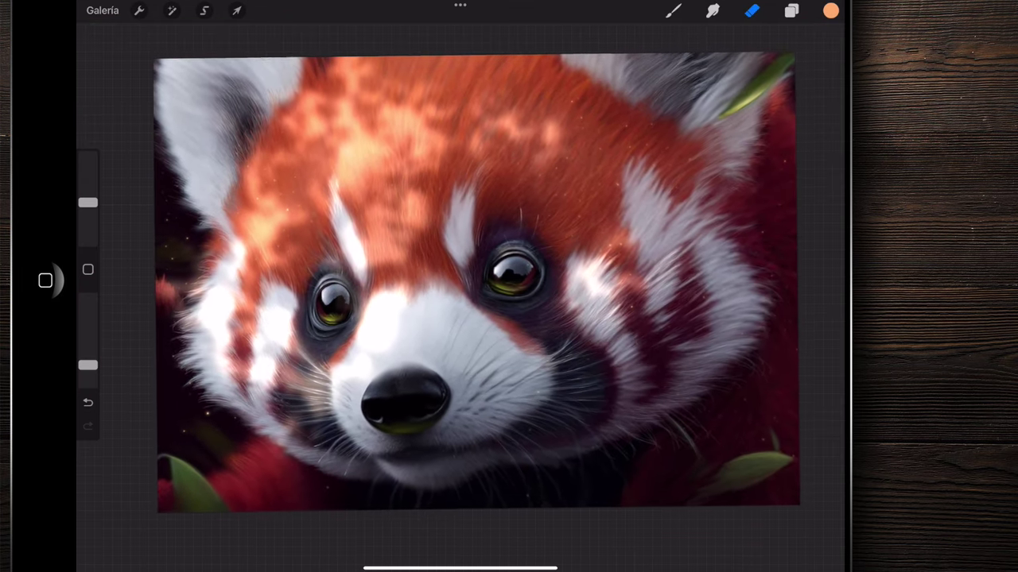
scroll(472, 285, down, 3)
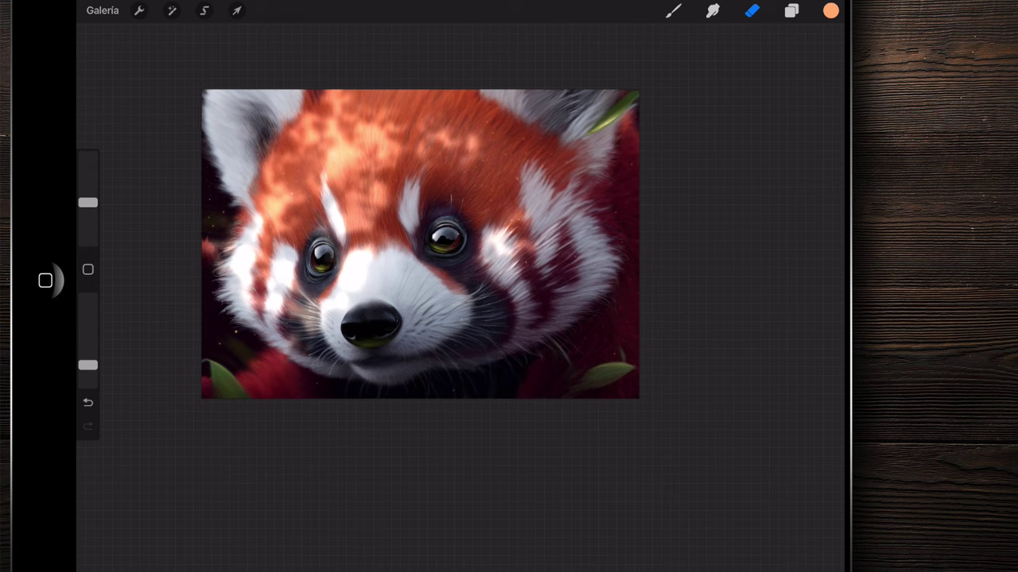
click(791, 10)
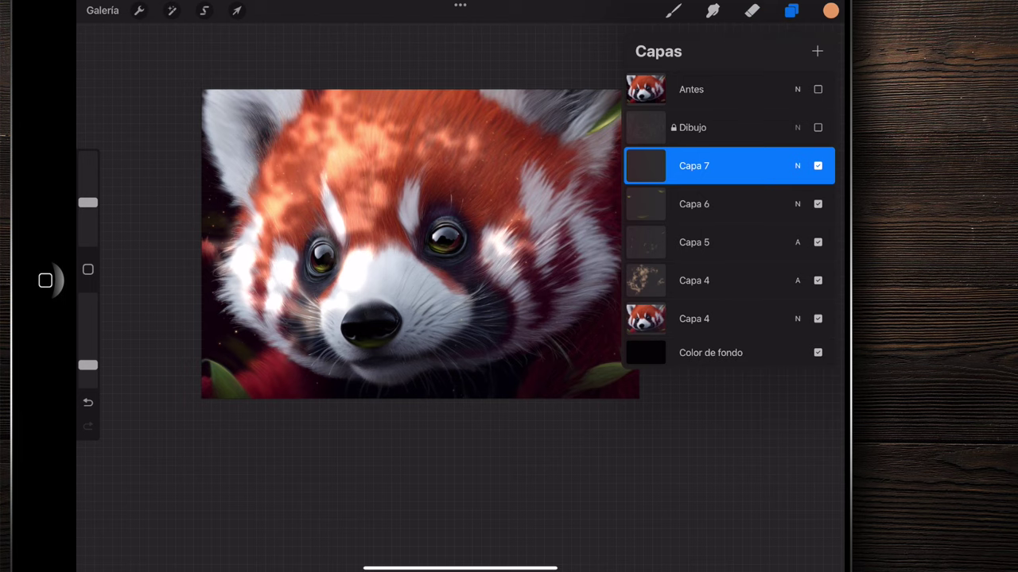
click(751, 10)
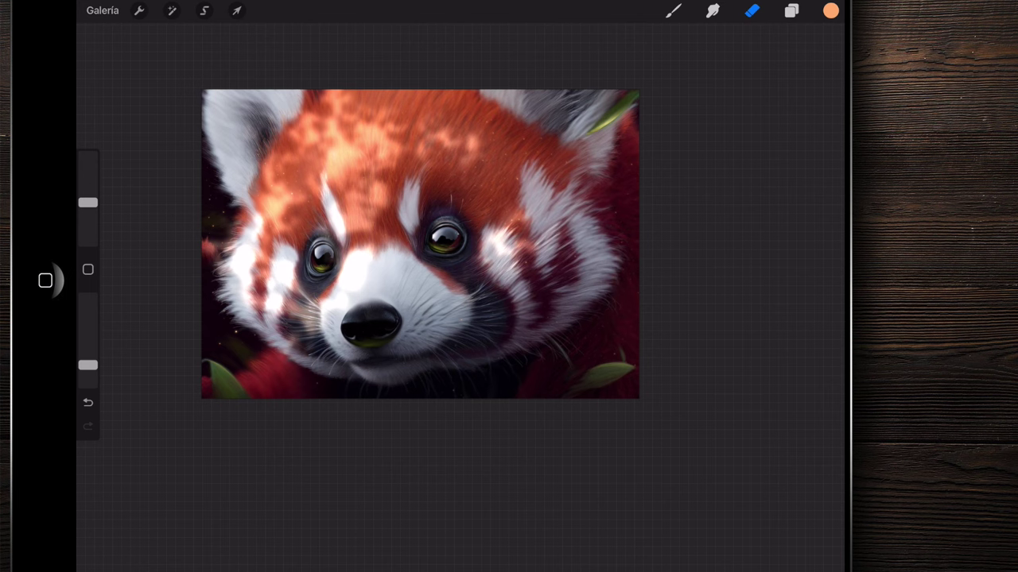
scroll(419, 245, up, 5)
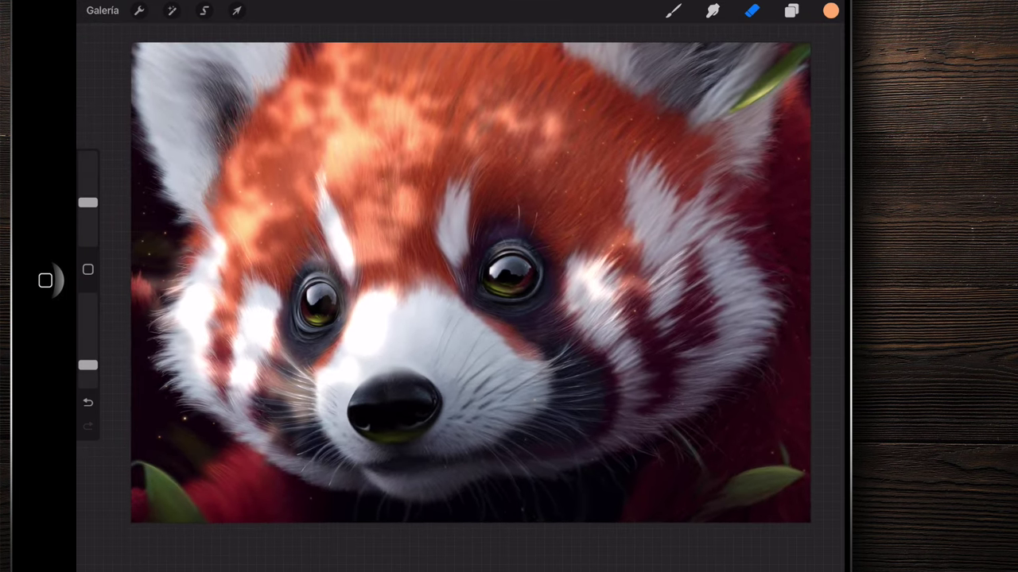